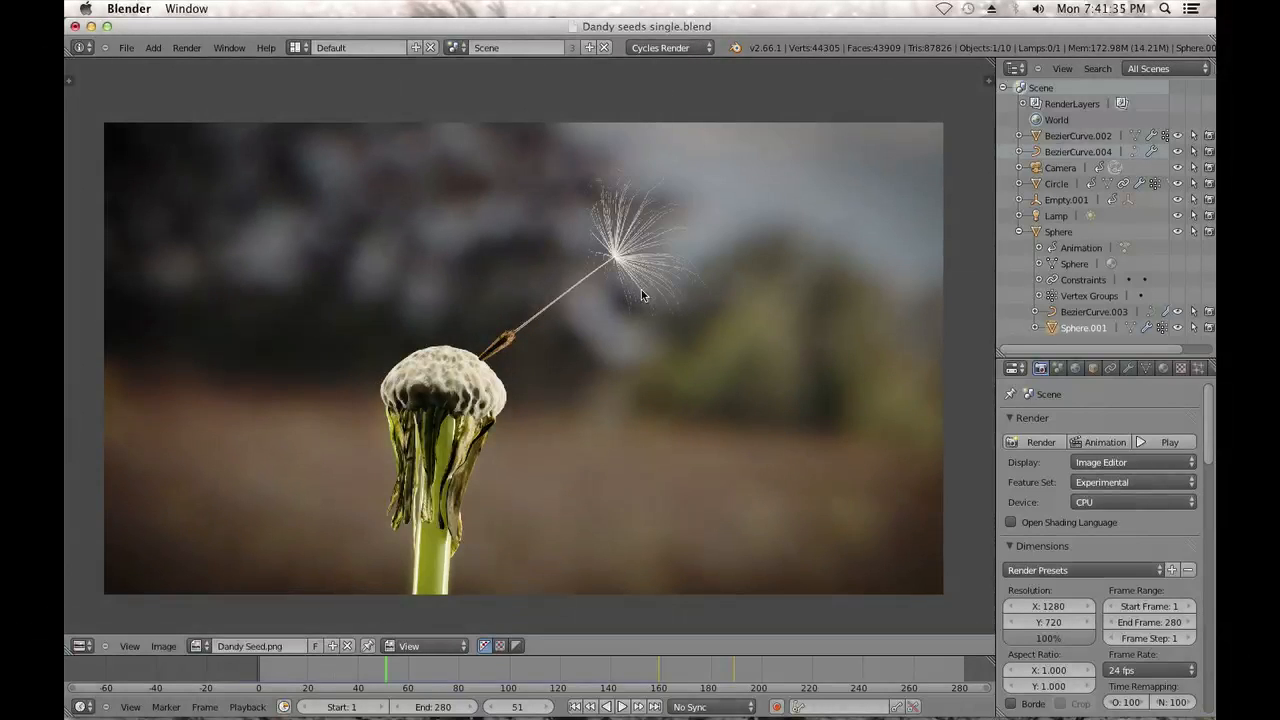
Switch to Preview and examine the three dandelion reference photos, including the close-up of the seed bodies
{"action": "mouse_move", "coordinate": [500, 712]}
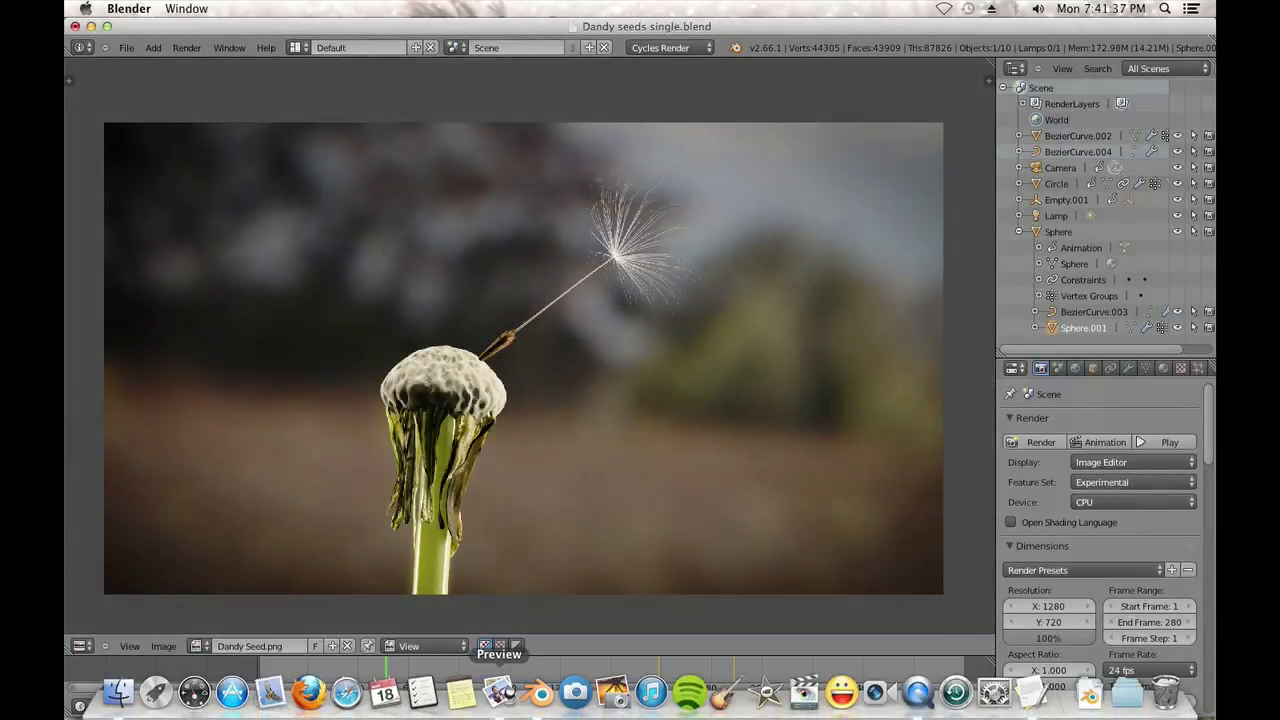
{"action": "left_click", "coordinate": [510, 700]}
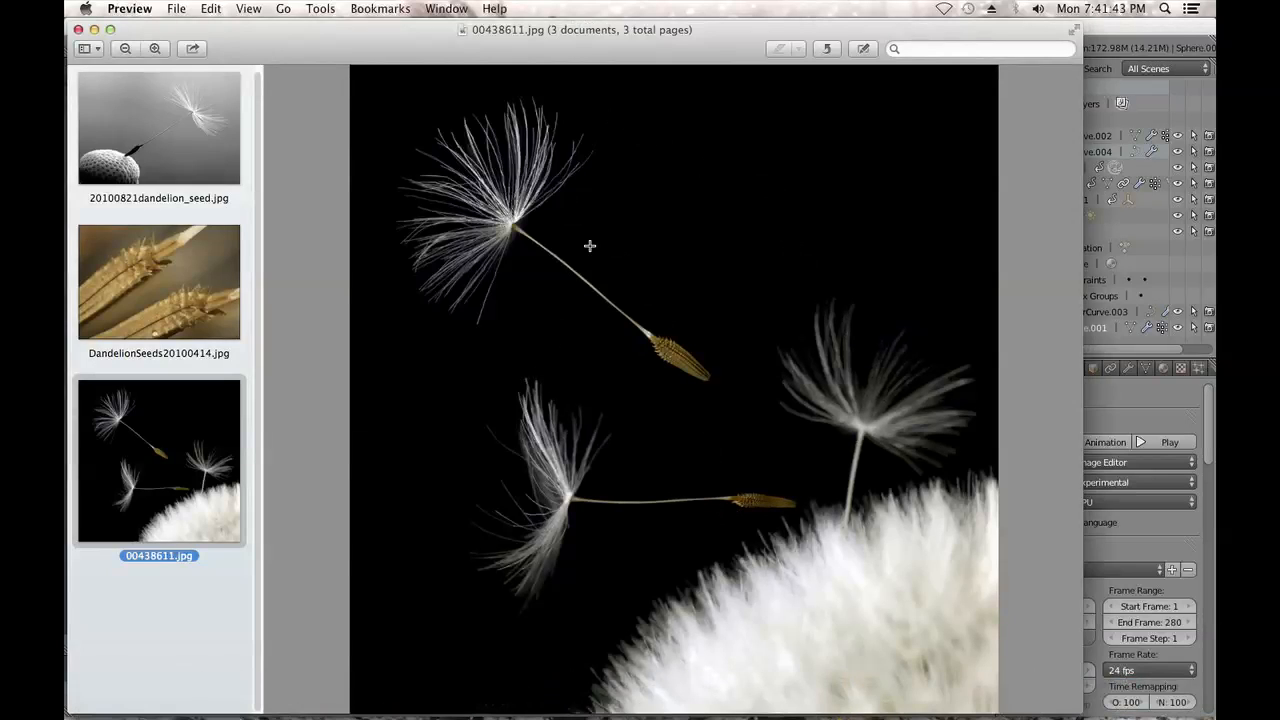
{"action": "left_click", "coordinate": [152, 266]}
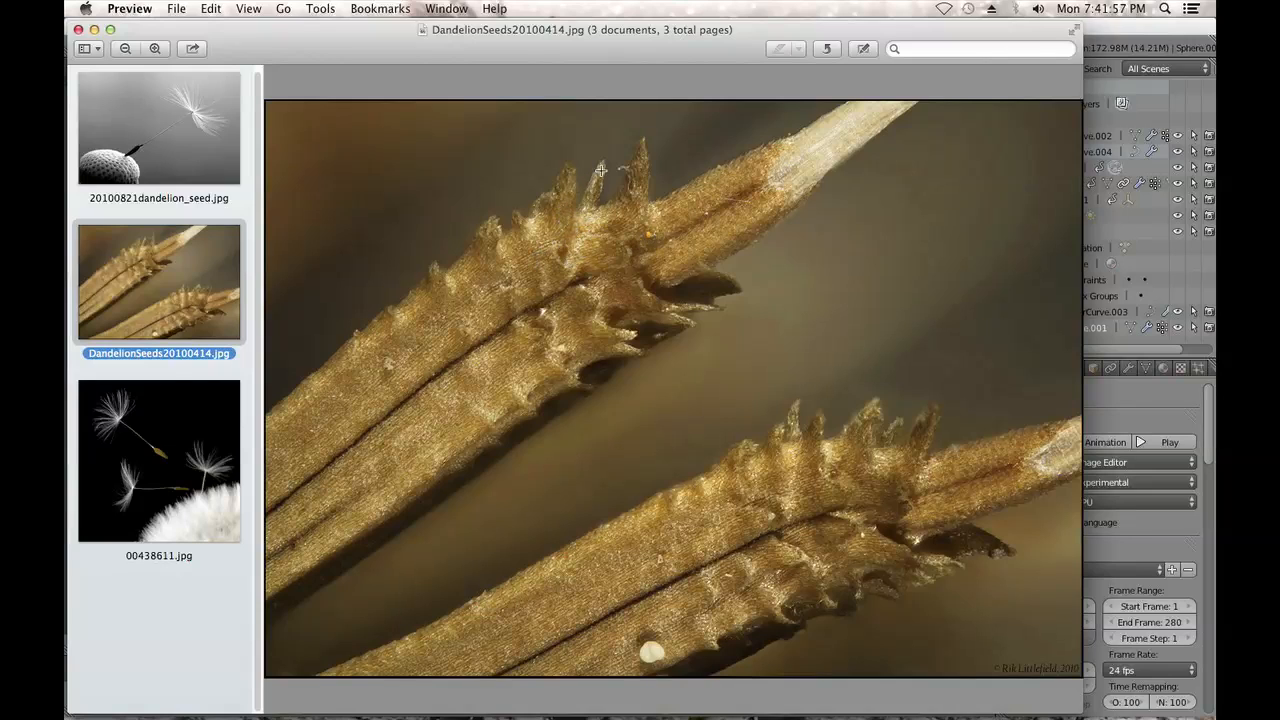
{"action": "left_click", "coordinate": [223, 183]}
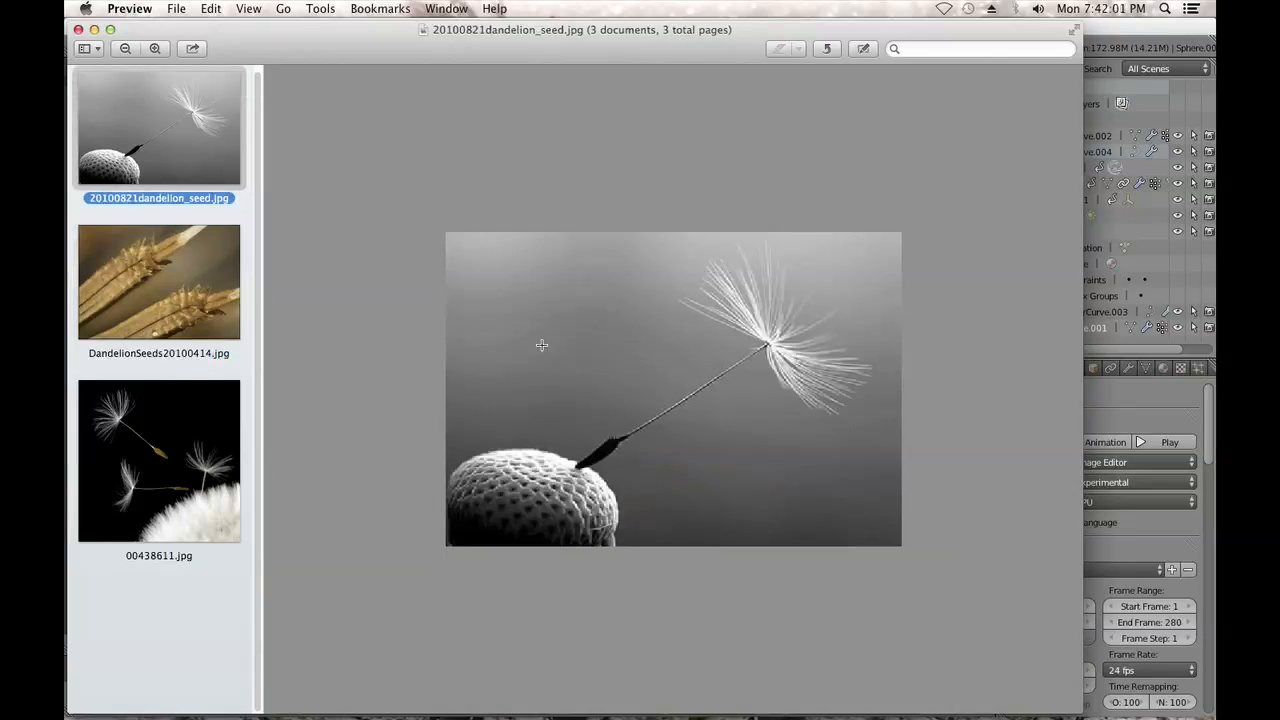
{"action": "left_click", "coordinate": [175, 262]}
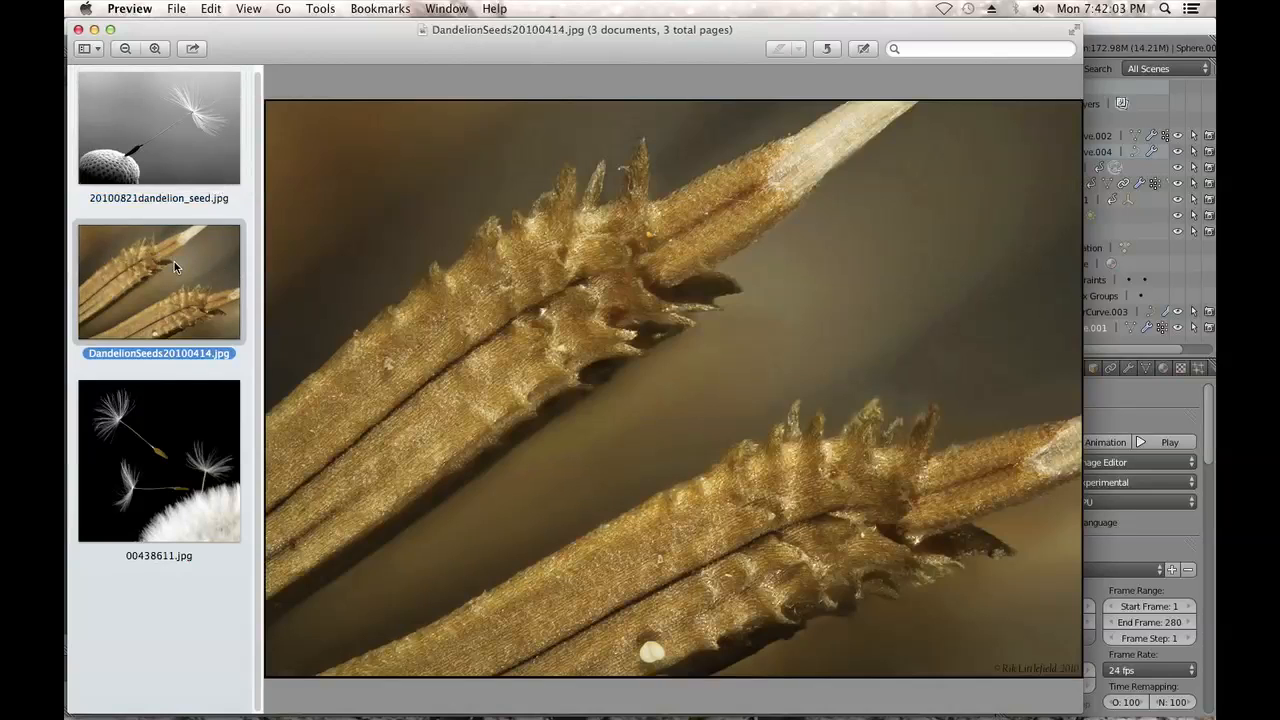
{"action": "left_click", "coordinate": [226, 489]}
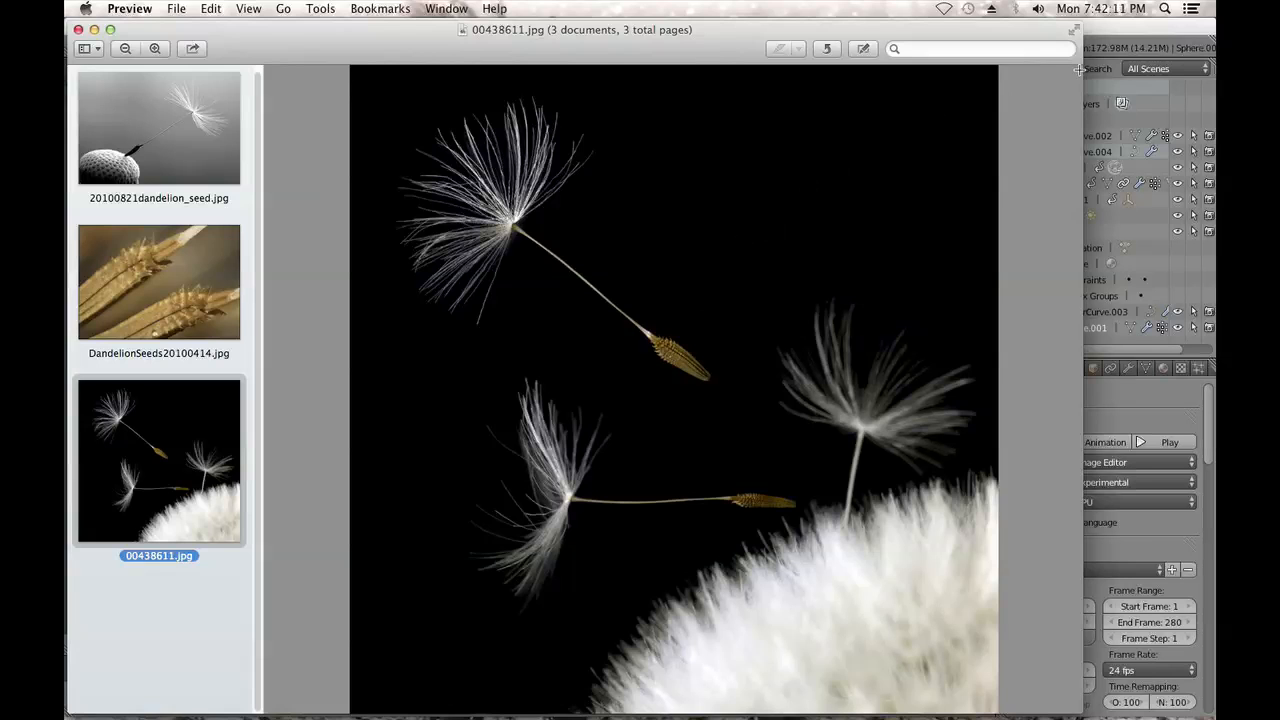
Switch back to Blender and show the dandelion scene in the 3D View in place of the rendered image
{"action": "left_click", "coordinate": [1110, 29]}
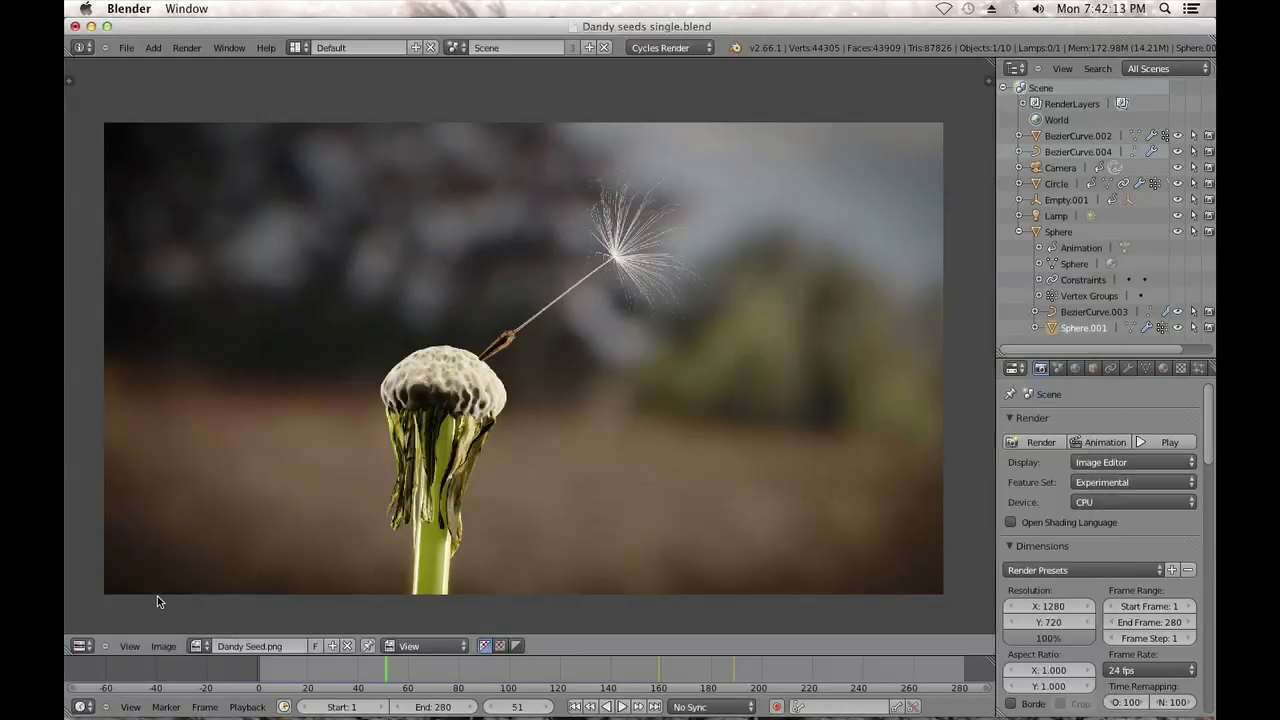
{"action": "left_click", "coordinate": [82, 646]}
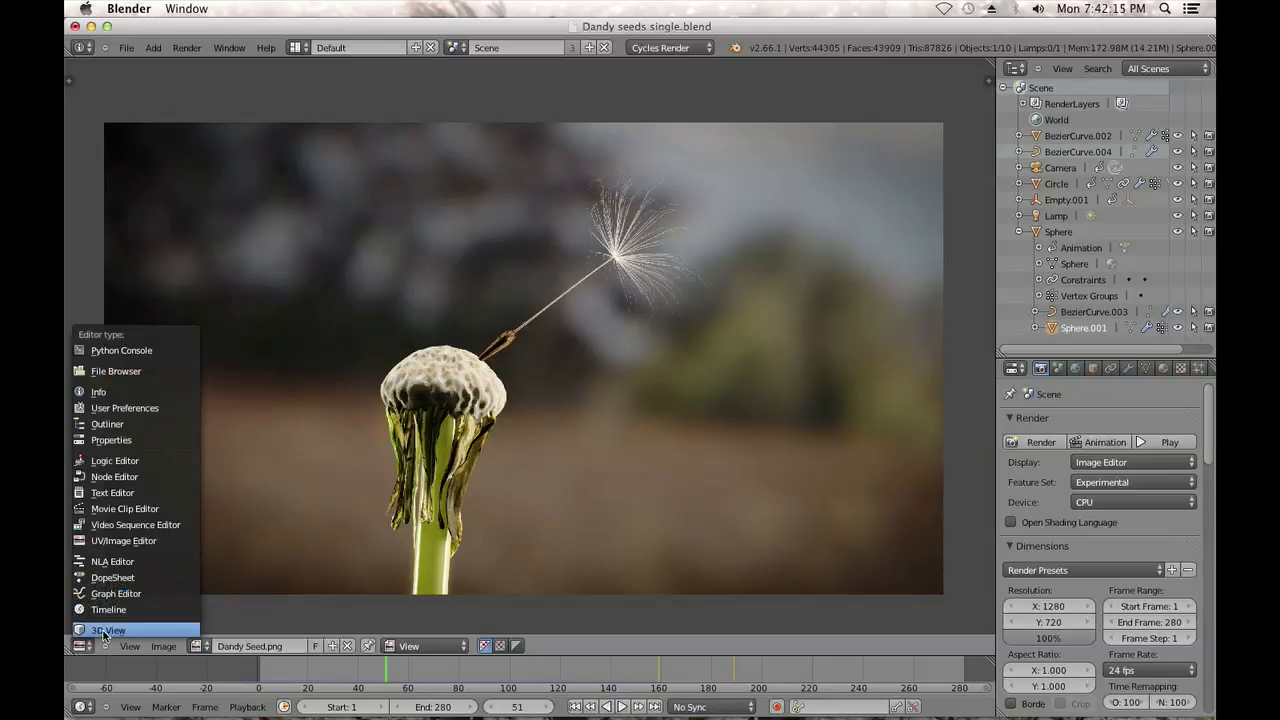
{"action": "left_click", "coordinate": [121, 542]}
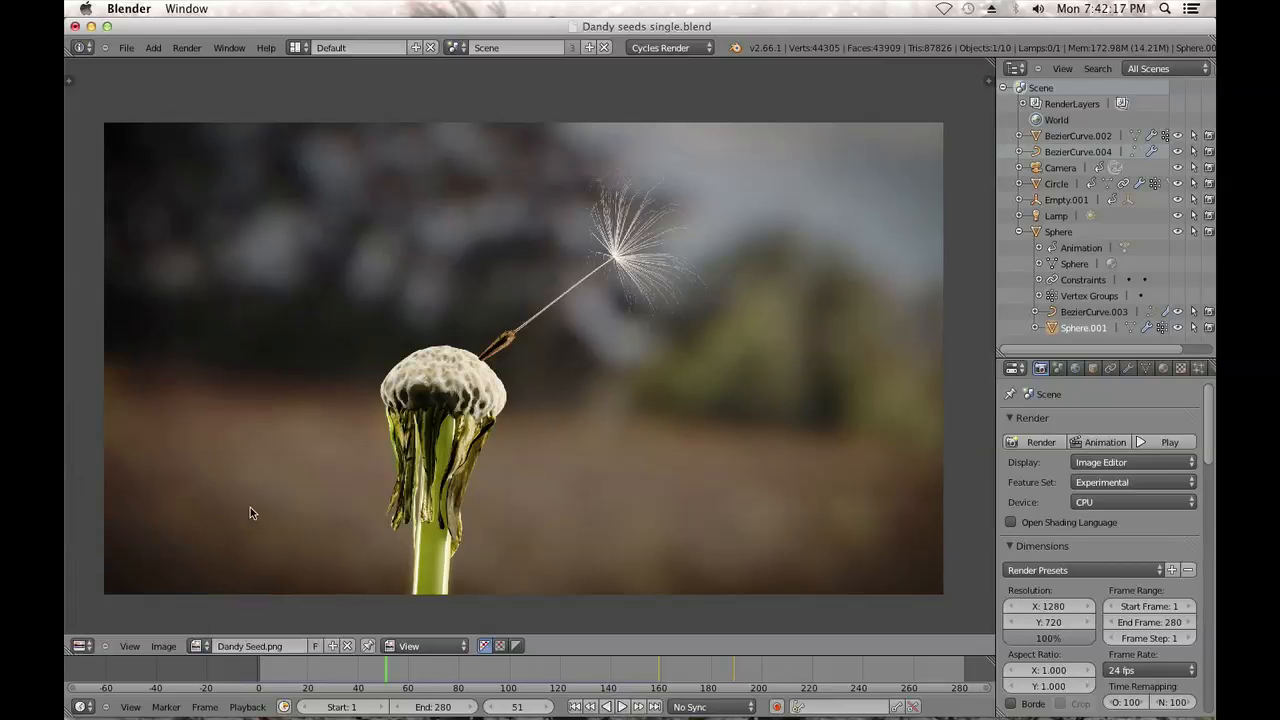
{"action": "left_click", "coordinate": [82, 646]}
{"action": "left_click", "coordinate": [110, 630]}
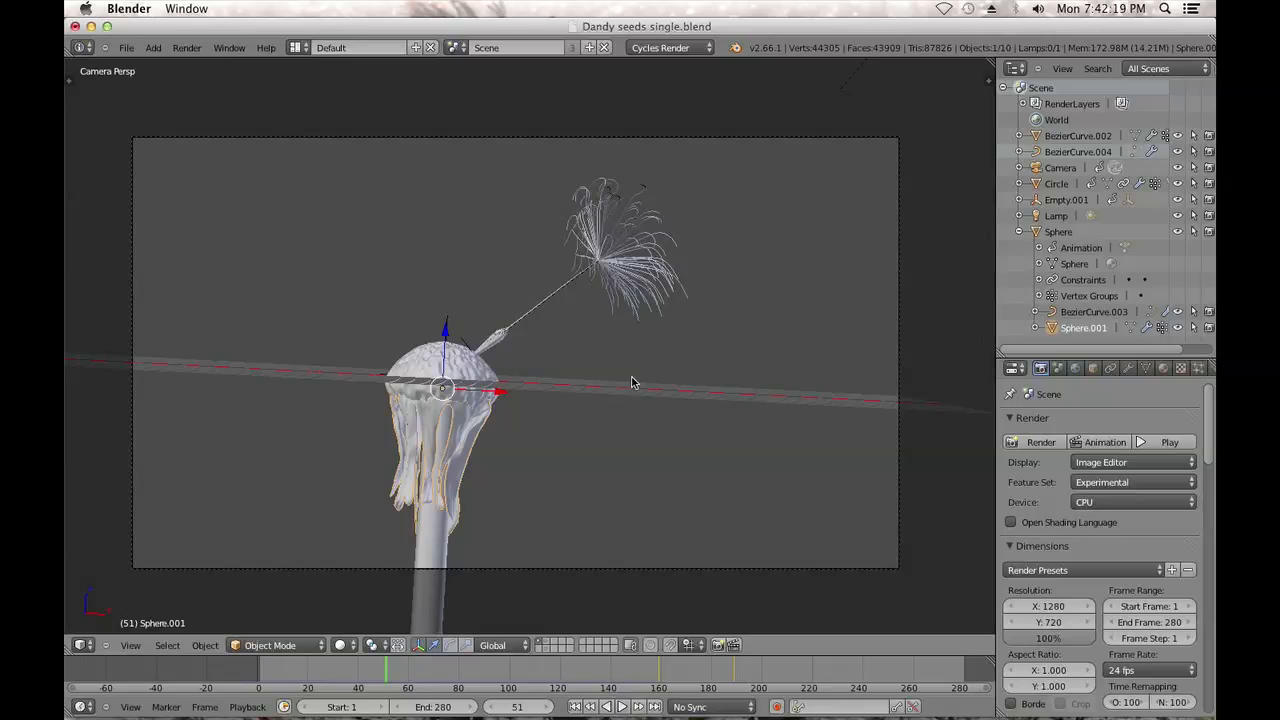
Select the seed's hair tuft and examine the settings of its thick hair and thin hair particle systems
{"action": "scroll", "coordinate": [632, 382], "scroll_direction": "up", "scroll_amount": 2}
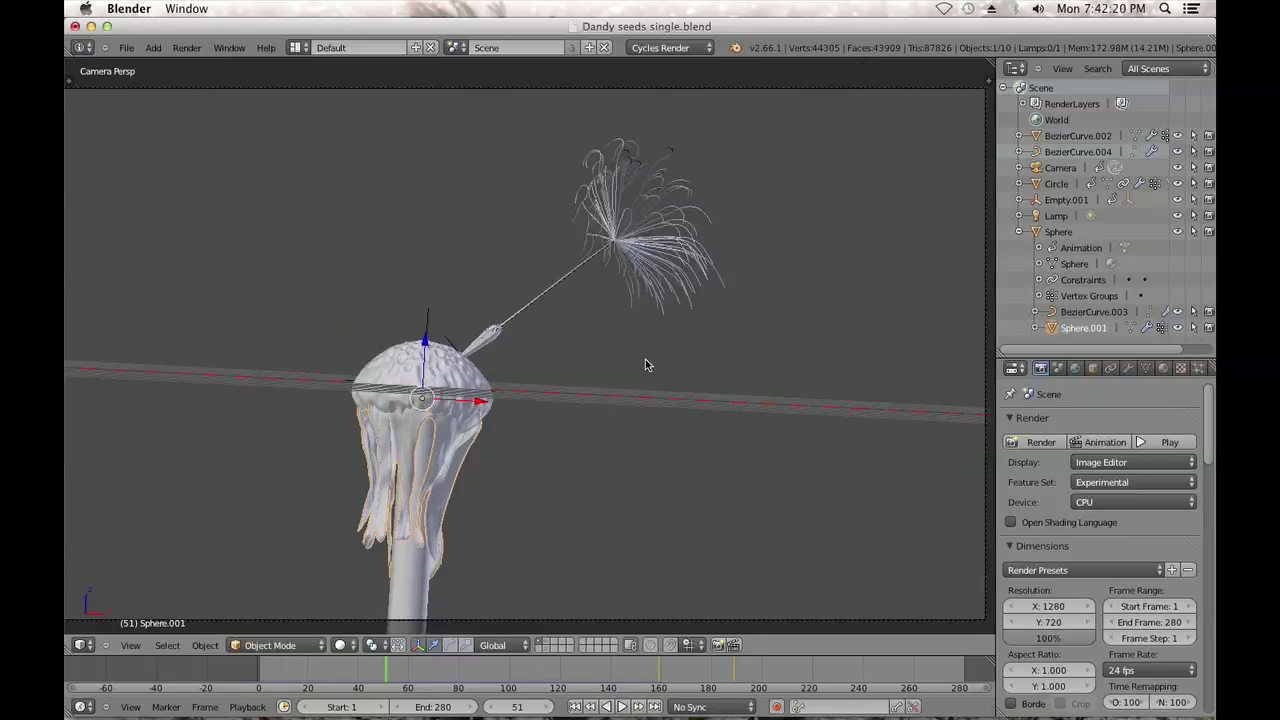
{"action": "middle_click_drag", "start_coordinate": [645, 360], "coordinate": [649, 354]}
{"action": "scroll", "coordinate": [637, 362], "scroll_direction": "up", "scroll_amount": 13}
{"action": "right_click", "coordinate": [670, 220]}
{"action": "scroll", "coordinate": [1205, 370], "scroll_direction": "down", "scroll_amount": 1}
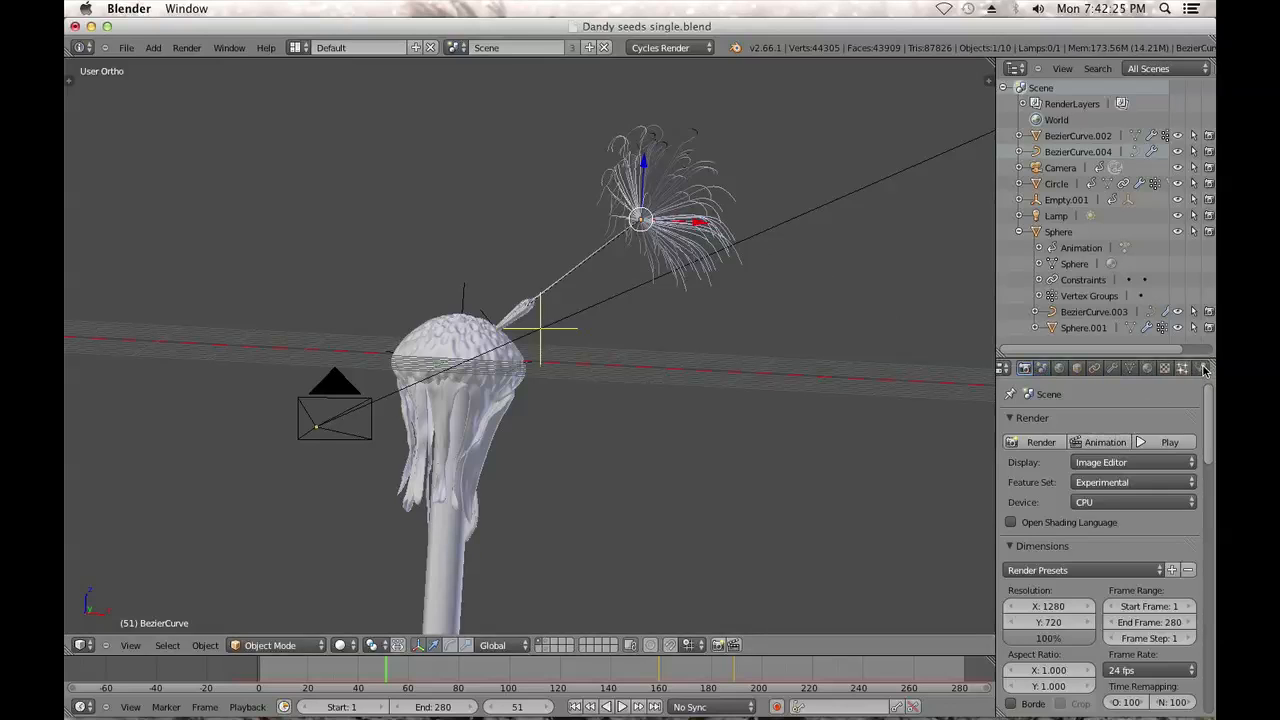
{"action": "left_click", "coordinate": [1204, 369]}
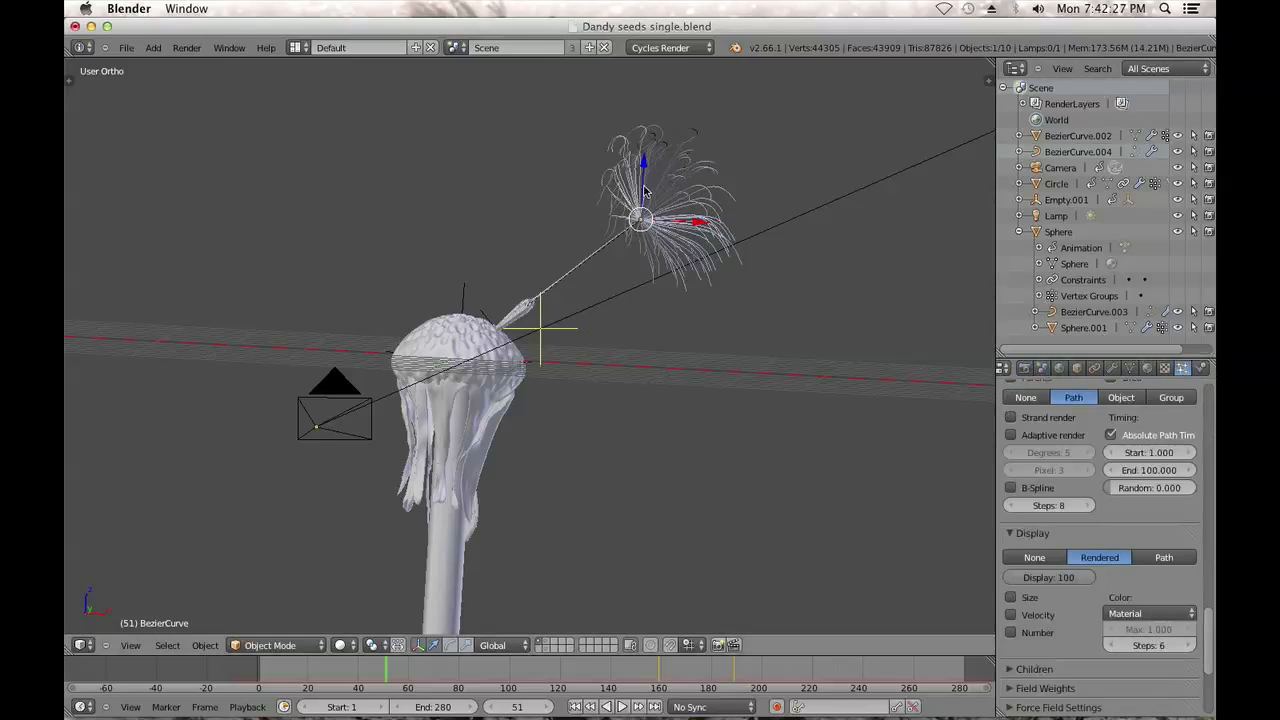
{"action": "scroll", "coordinate": [1135, 443], "scroll_direction": "up", "scroll_amount": 5}
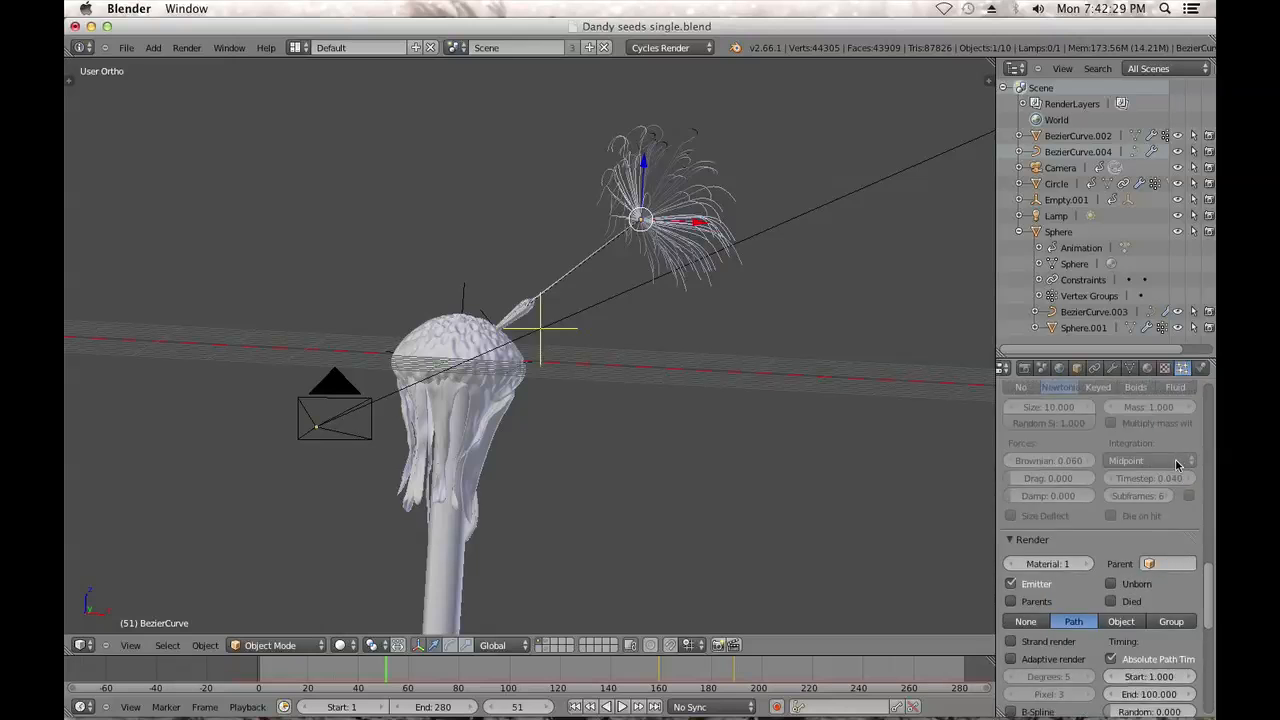
{"action": "scroll", "coordinate": [1135, 443], "scroll_direction": "down", "scroll_amount": 15}
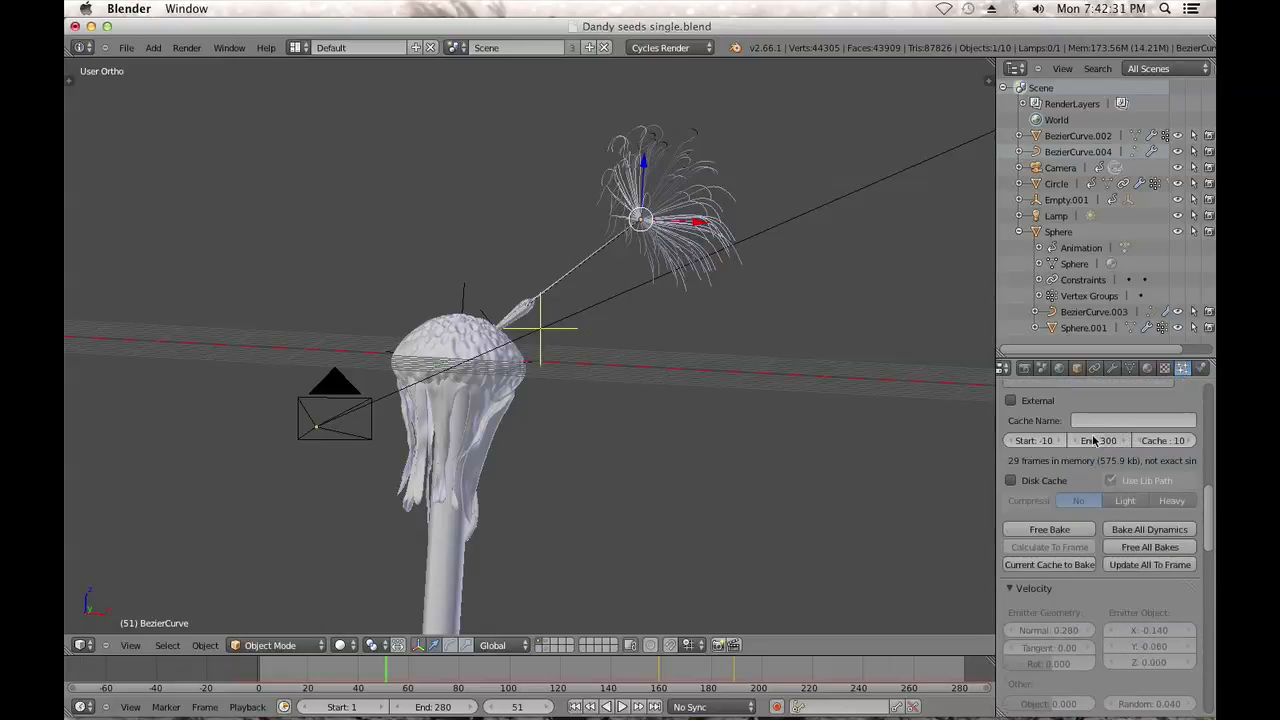
{"action": "scroll", "coordinate": [1072, 427], "scroll_direction": "up", "scroll_amount": 15}
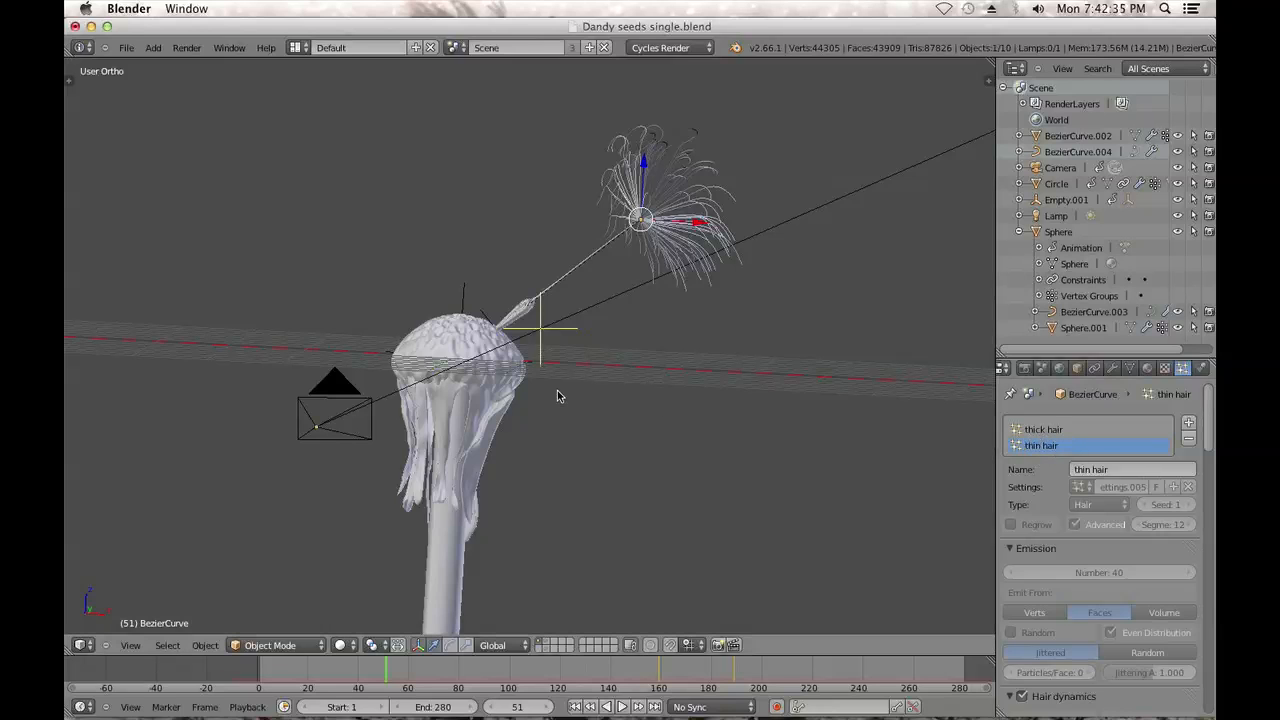
Select the drooping sepals under the flower head and examine their cloth physics settings
{"action": "right_click", "coordinate": [474, 437]}
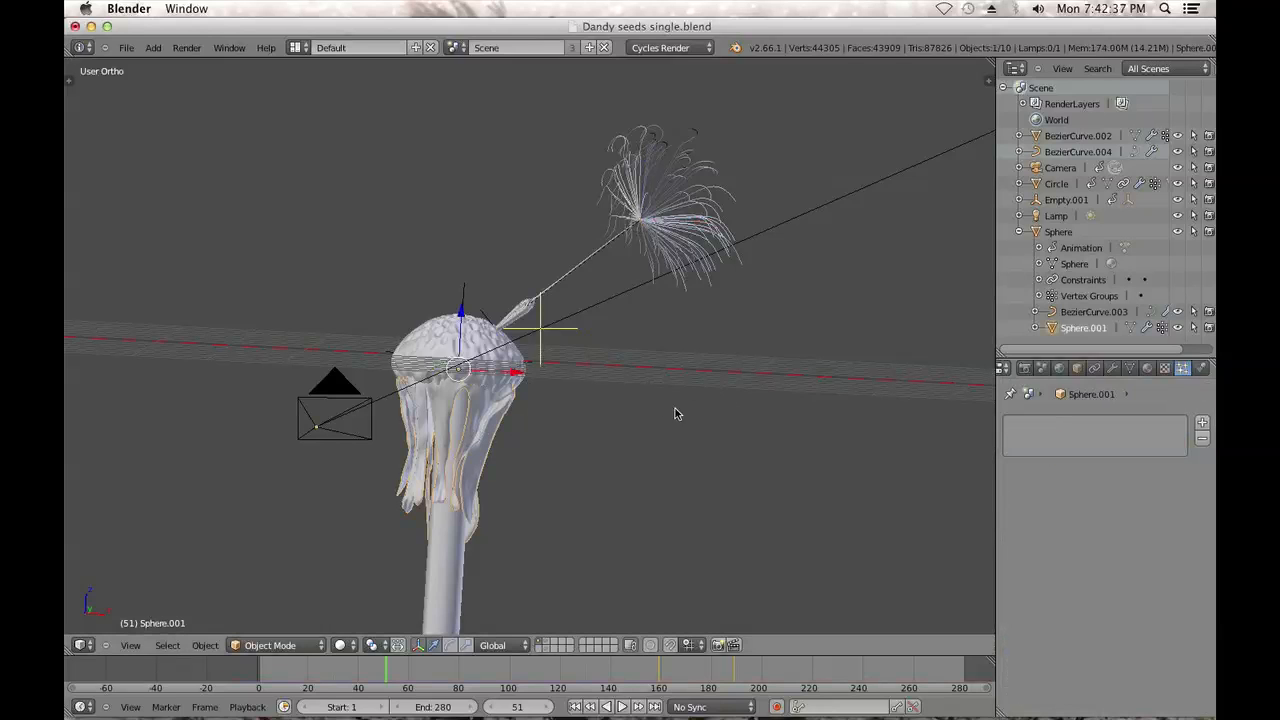
{"action": "left_click", "coordinate": [1205, 368]}
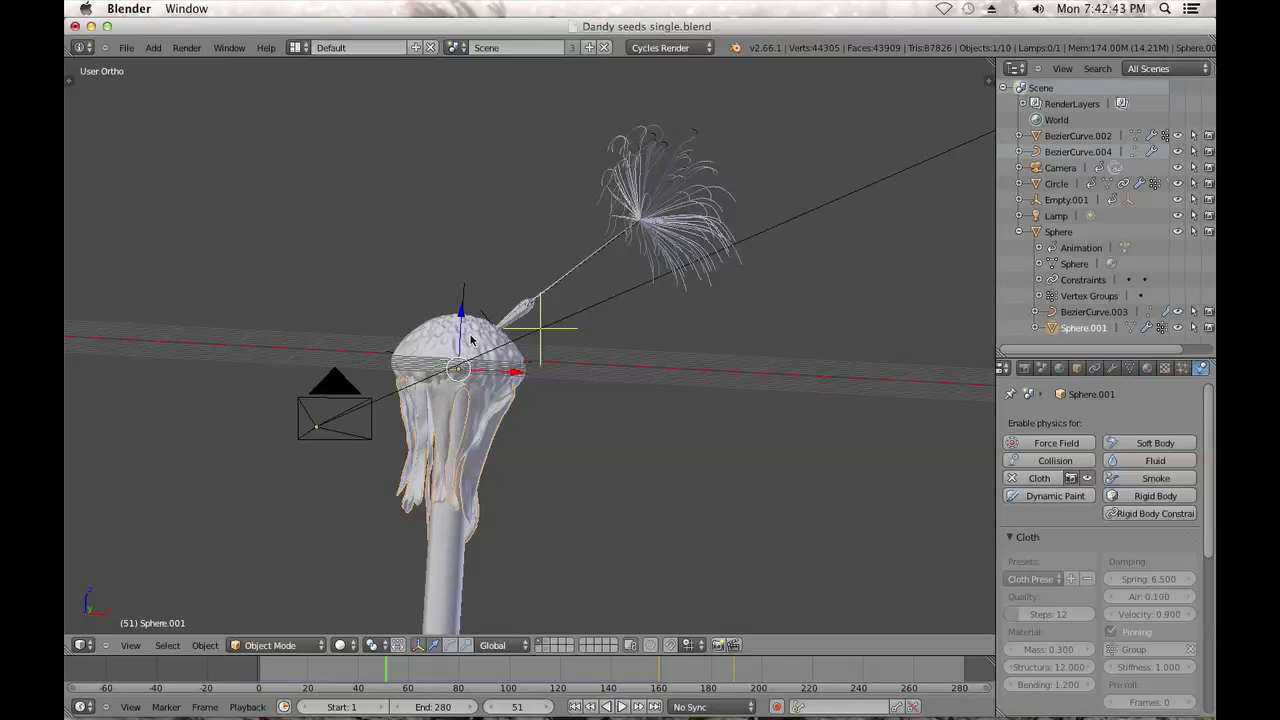
{"action": "middle_click_drag", "start_coordinate": [597, 434], "coordinate": [600, 400]}
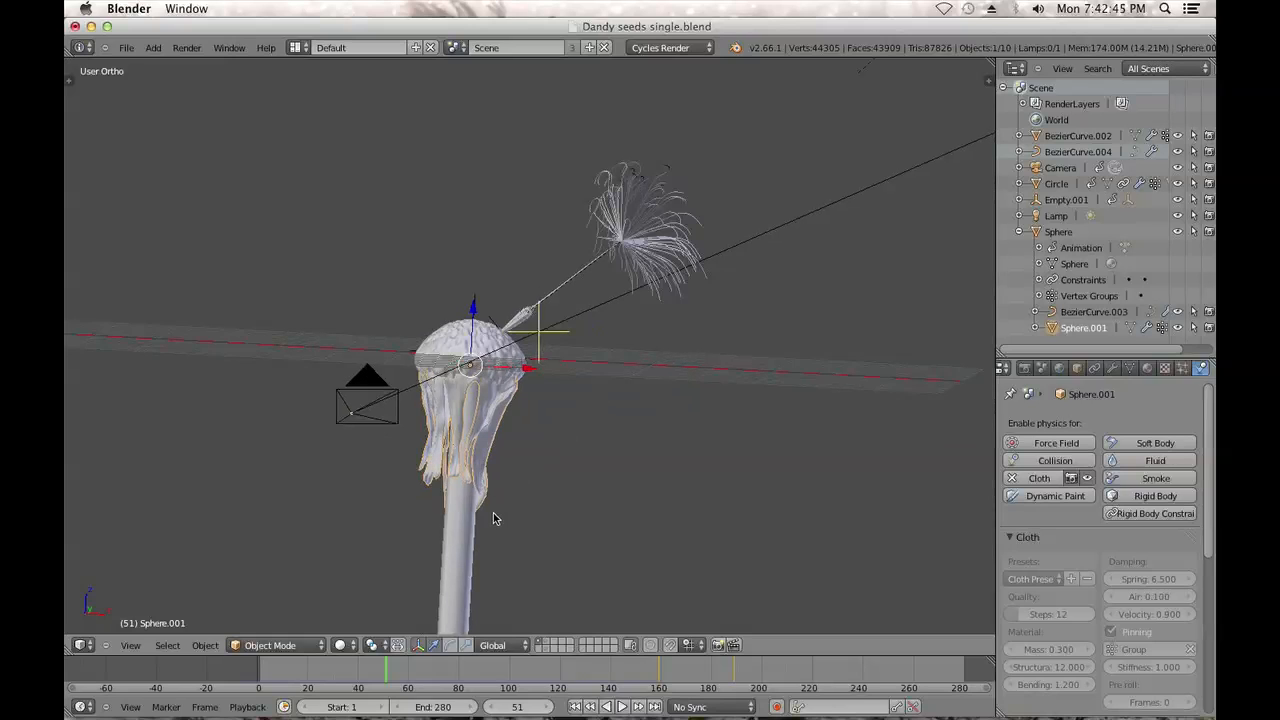
Select the flower's stem and examine the modifier that links it to the Empty.001 object
{"action": "right_click", "coordinate": [462, 530]}
{"action": "left_click", "coordinate": [1129, 368]}
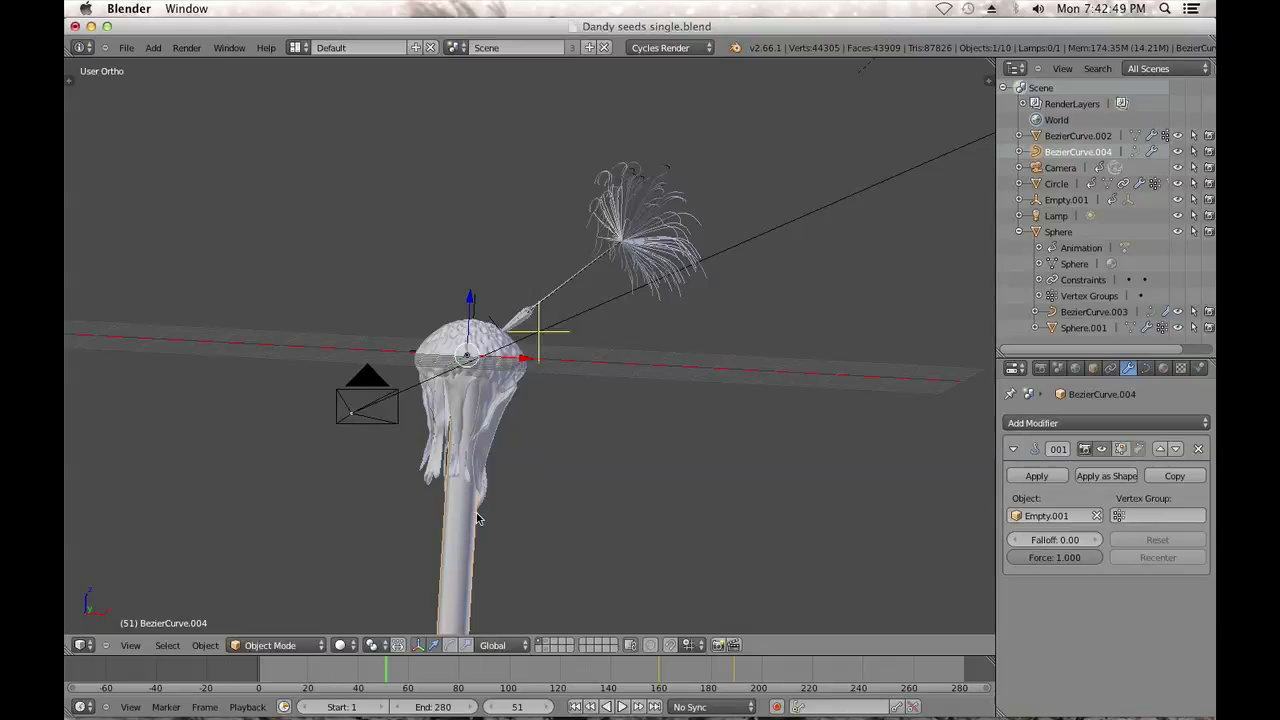
{"action": "middle_click_drag", "start_coordinate": [479, 500], "coordinate": [517, 398], "text": "shift"}
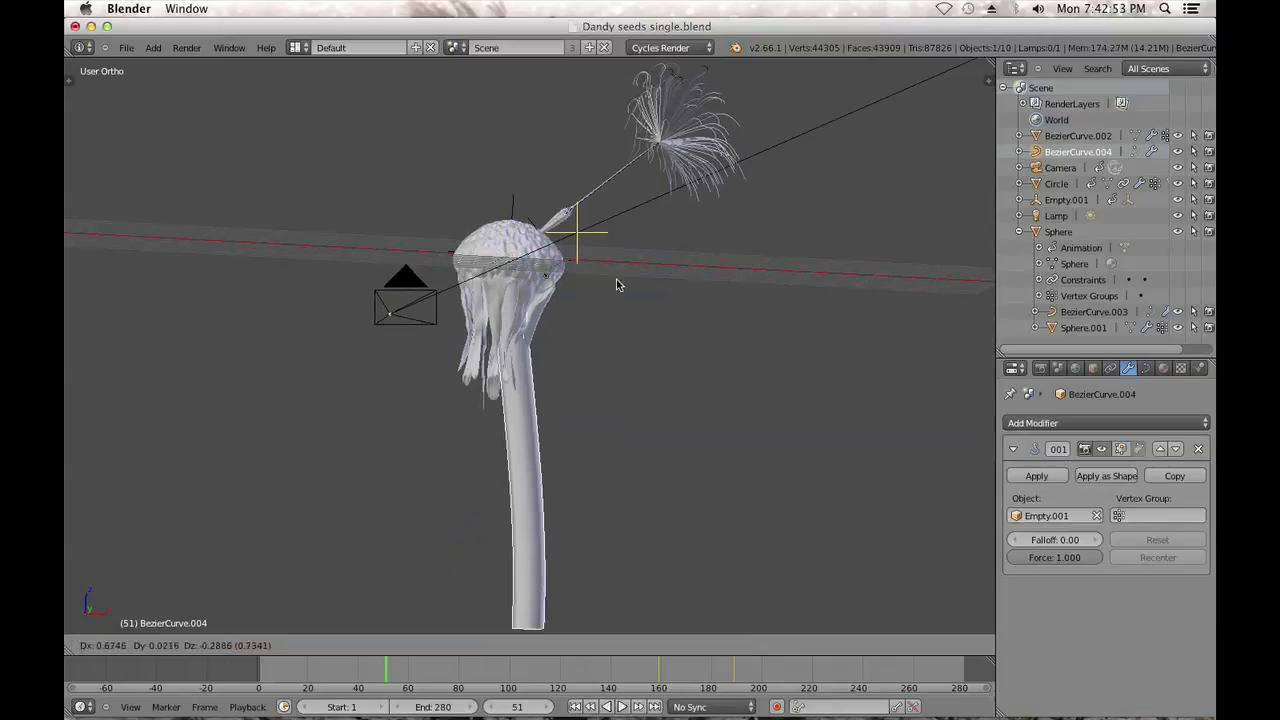
Try moving the Empty.001 object sideways to test how the stem bends with the flower head
{"action": "right_click", "coordinate": [518, 203]}
{"action": "key", "text": "g"}
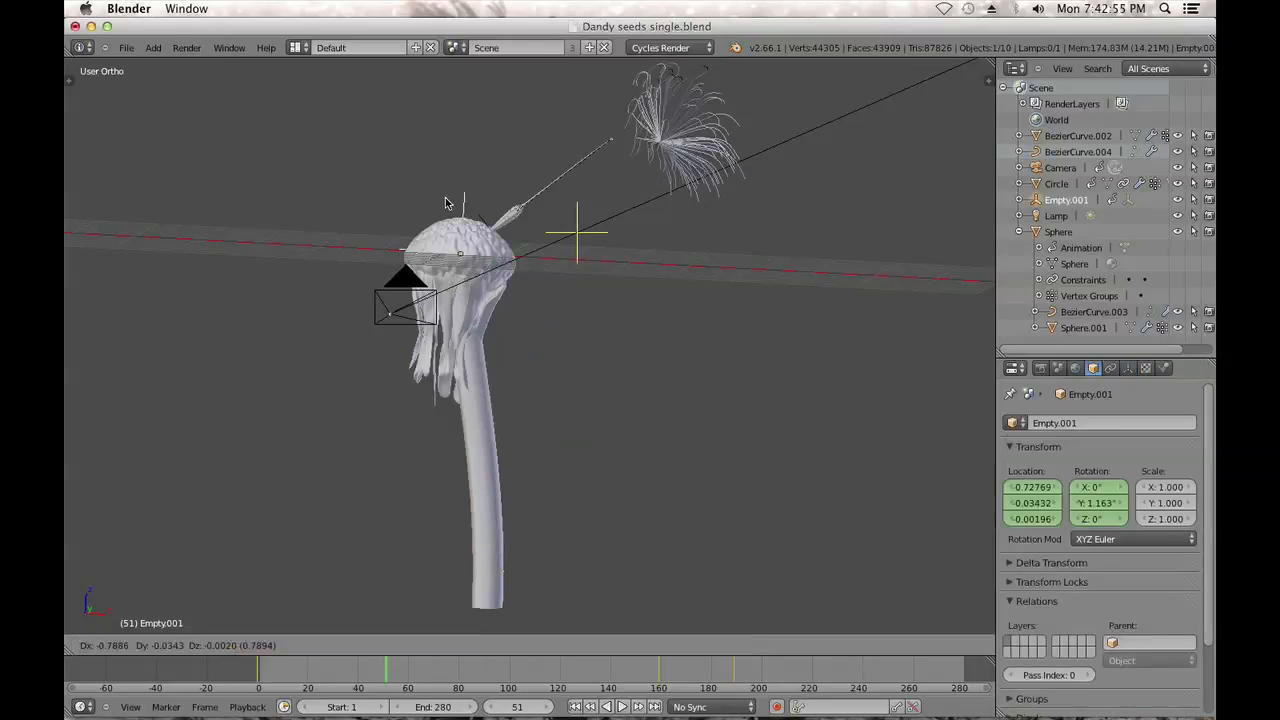
{"action": "key", "text": "Escape"}
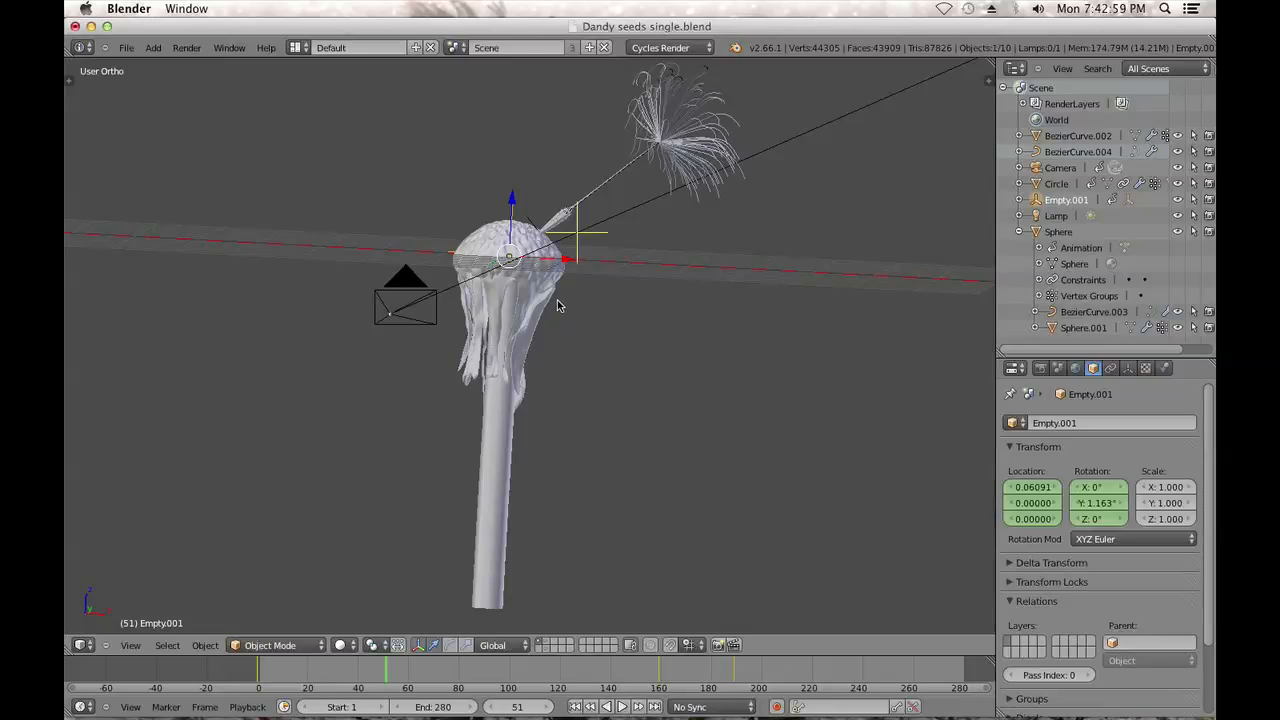
Start a new Blender file with the default startup scene
{"action": "left_click", "coordinate": [85, 645]}
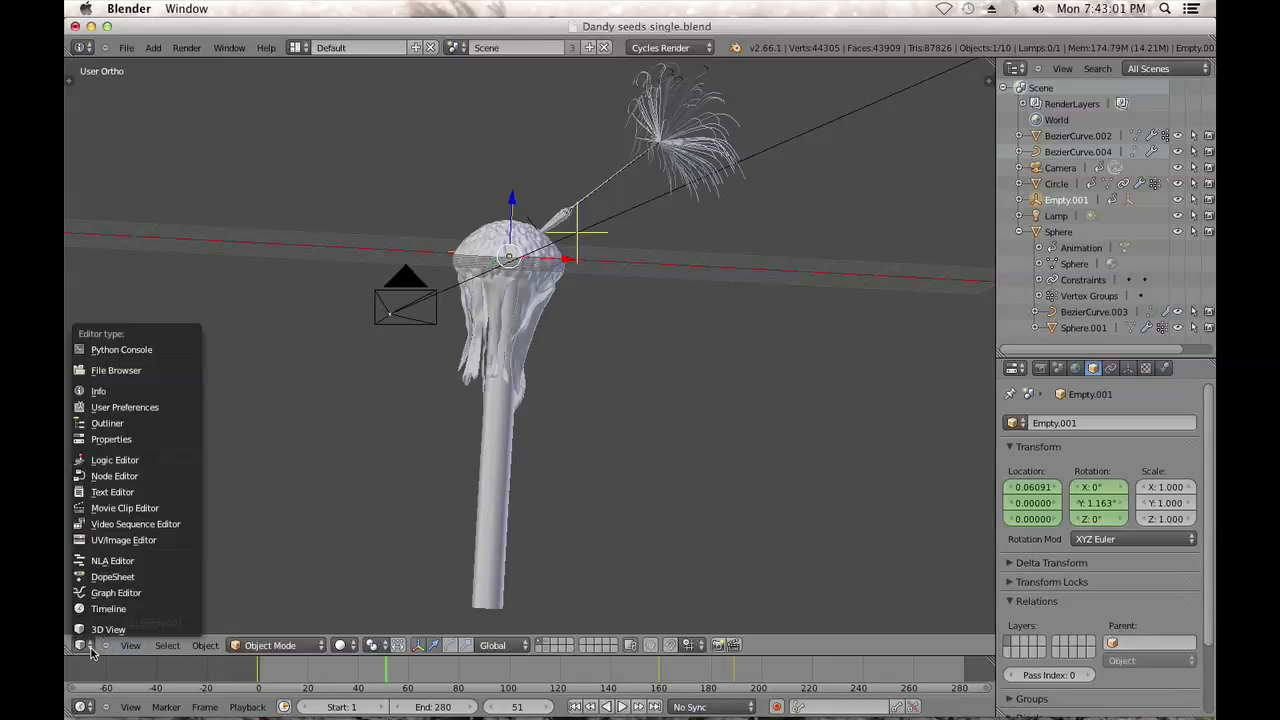
{"action": "left_click", "coordinate": [126, 47]}
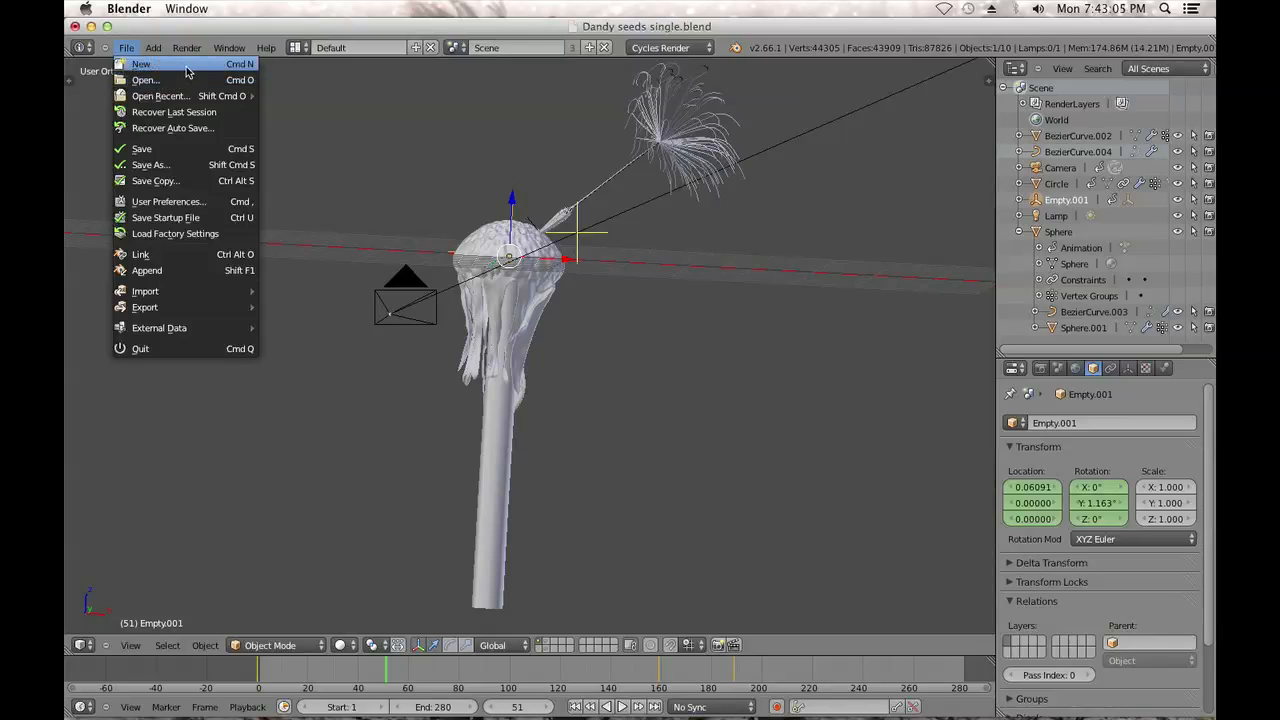
{"action": "key", "text": "ctrl+super+Escape"}
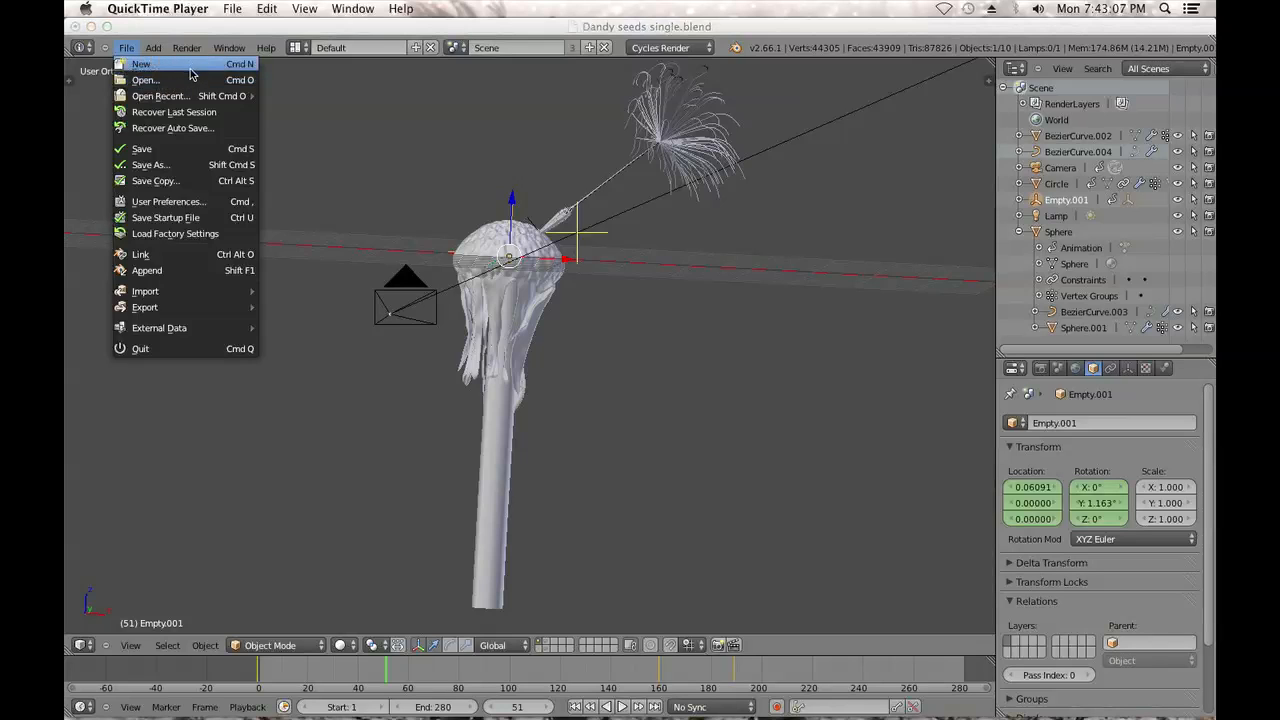
{"action": "left_click", "coordinate": [146, 69]}
{"action": "left_click", "coordinate": [146, 70]}
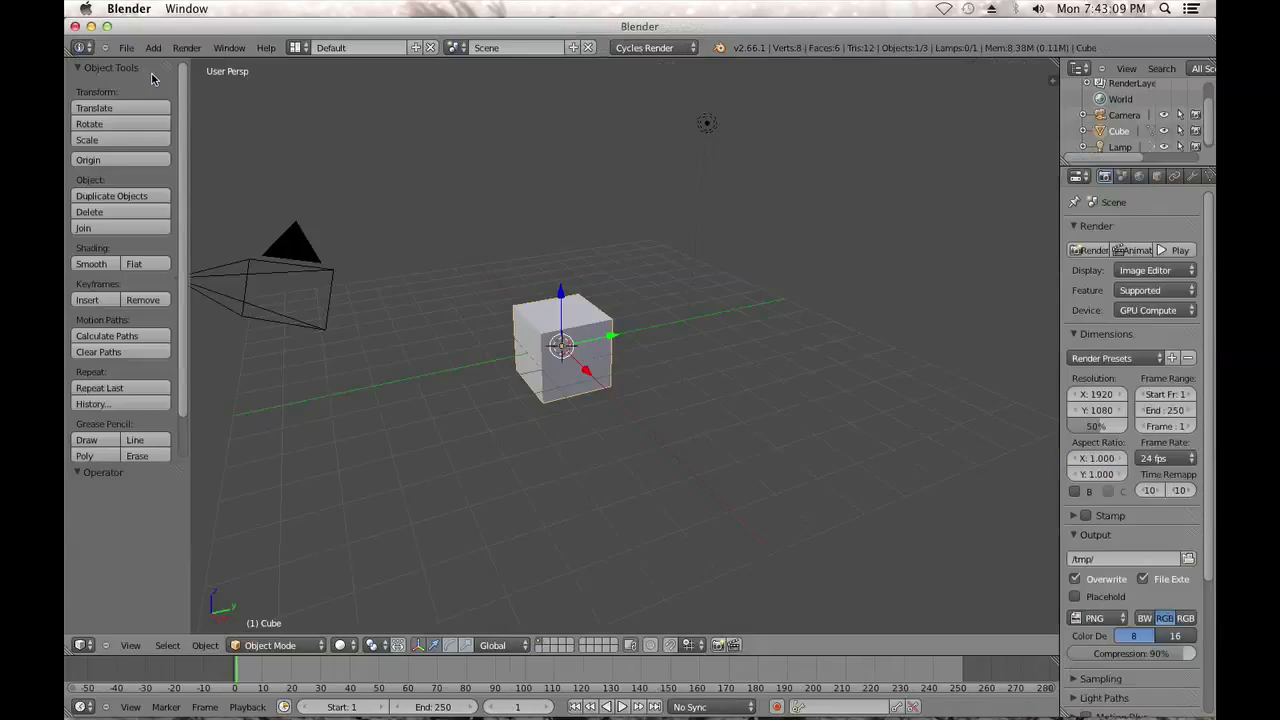
Delete the default cube and set the viewport to the front orthographic view
{"action": "scroll", "coordinate": [614, 393], "scroll_direction": "up", "scroll_amount": 2}
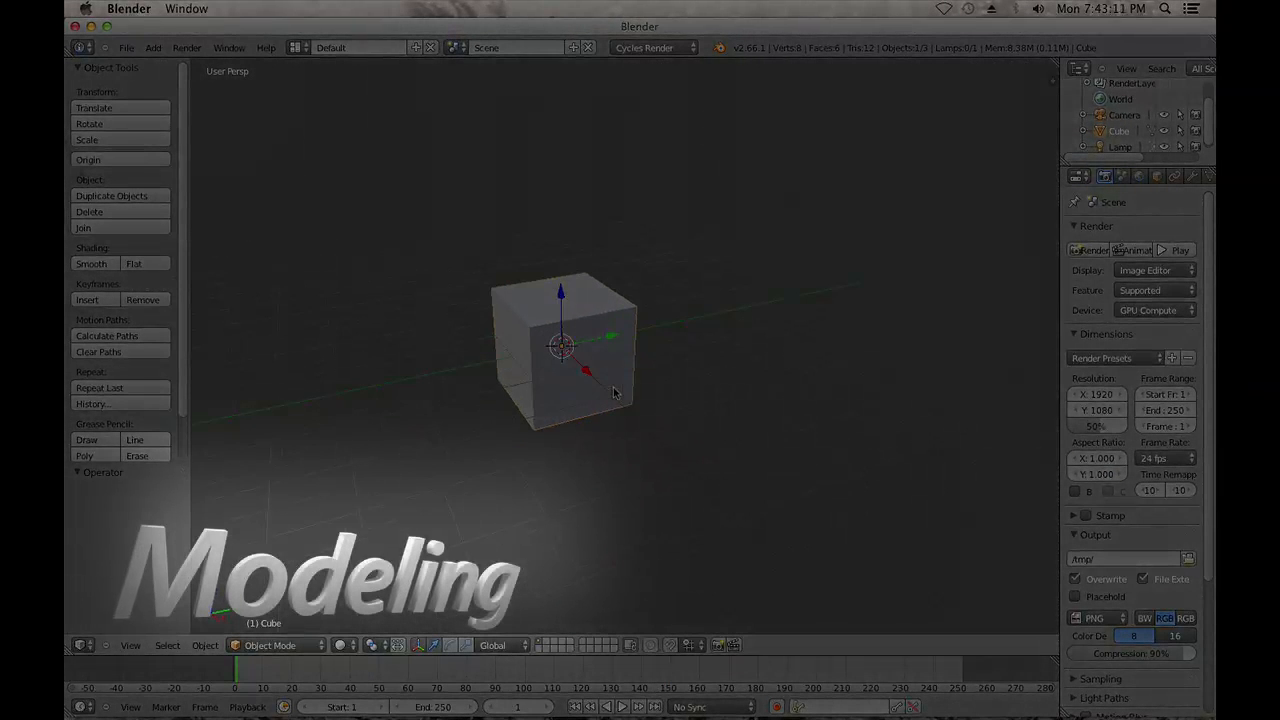
{"action": "key", "text": "x"}
{"action": "left_click", "coordinate": [564, 371]}
{"action": "key", "text": "KP_5"}
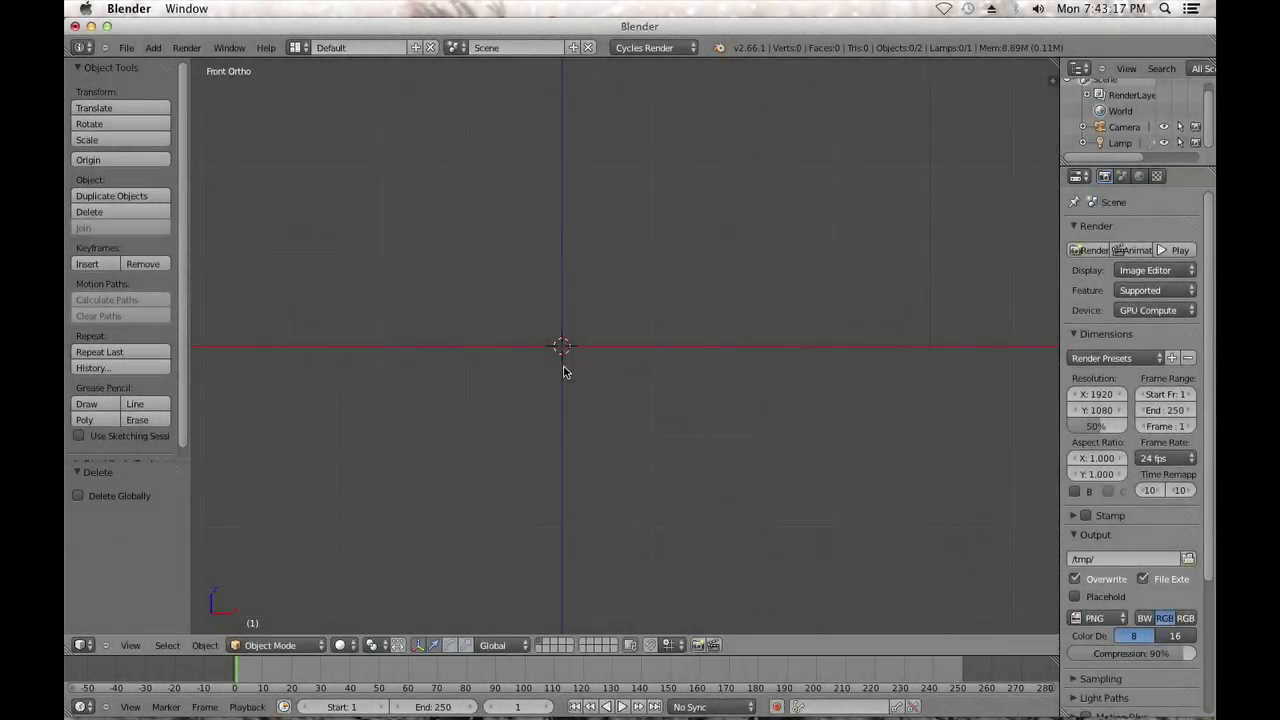
Add a Bezier curve, rotating it 90° in the front view and 90° about the global Z axis
{"action": "key", "text": "shift+a"}
{"action": "mouse_move", "coordinate": [553, 390]}
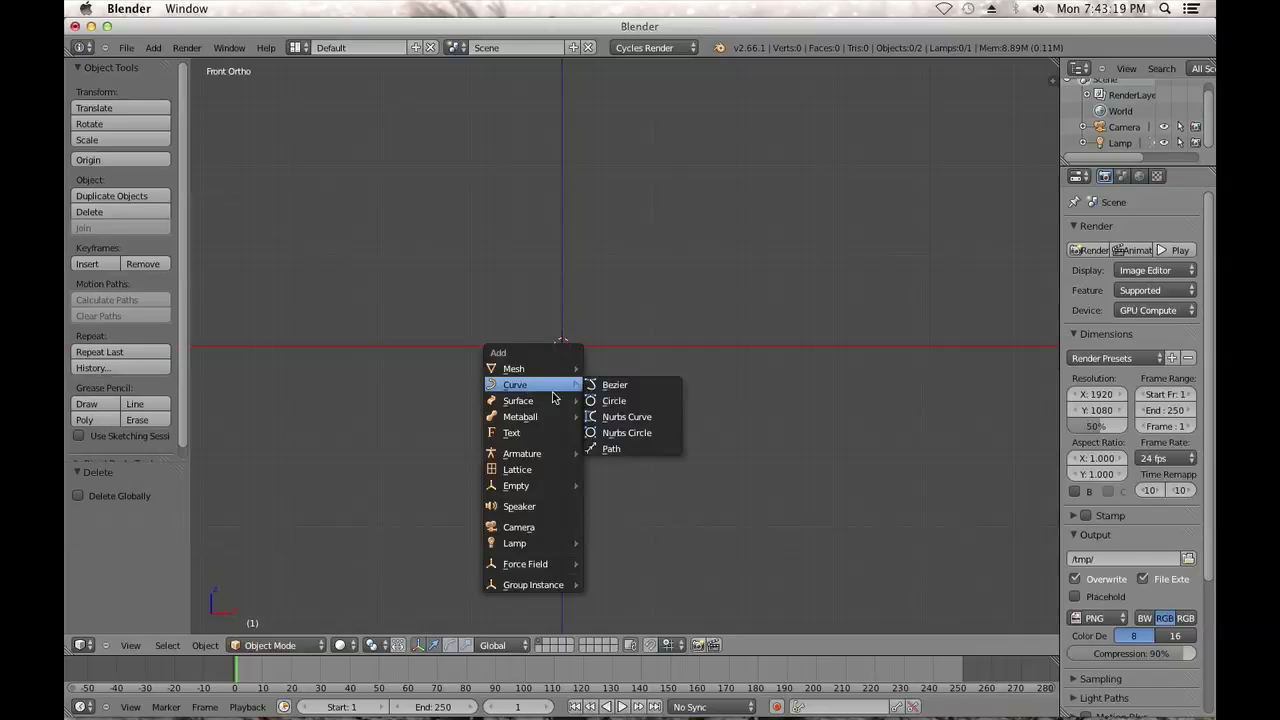
{"action": "left_click", "coordinate": [616, 384]}
{"action": "type", "text": "r90"}
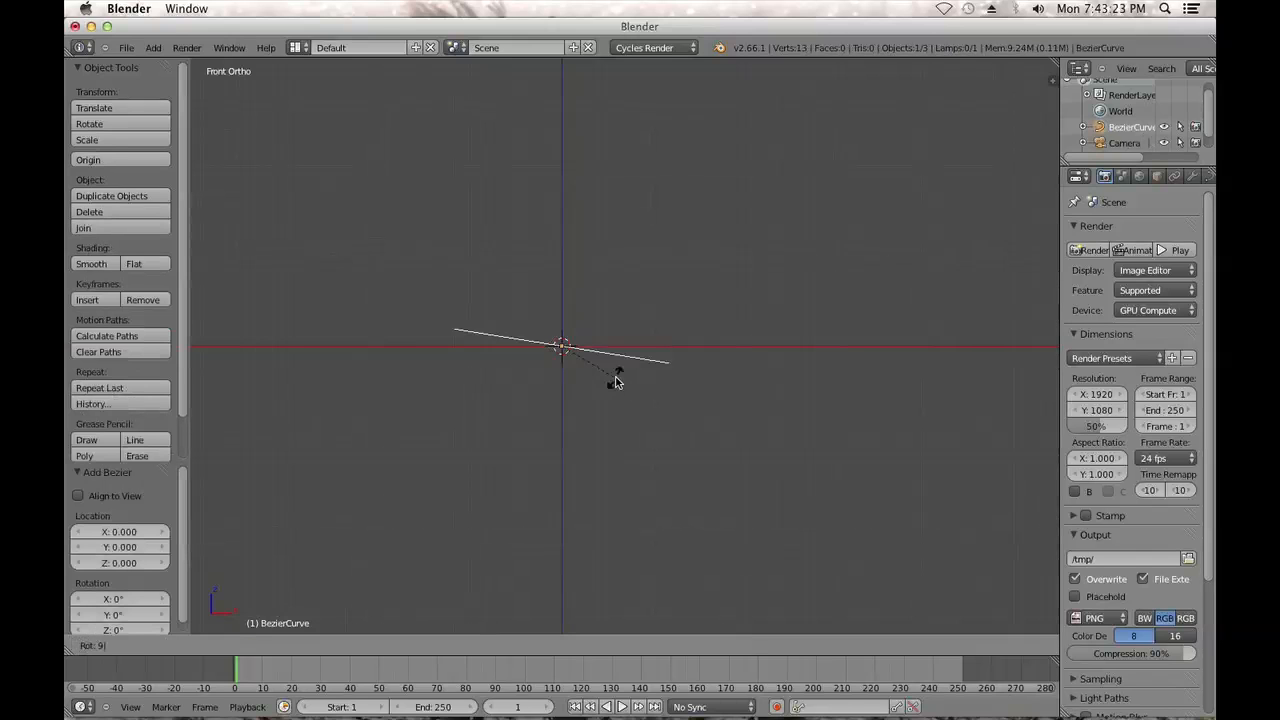
{"action": "key", "text": "Return"}
{"action": "type", "text": "r90"}
{"action": "key", "text": "Escape"}
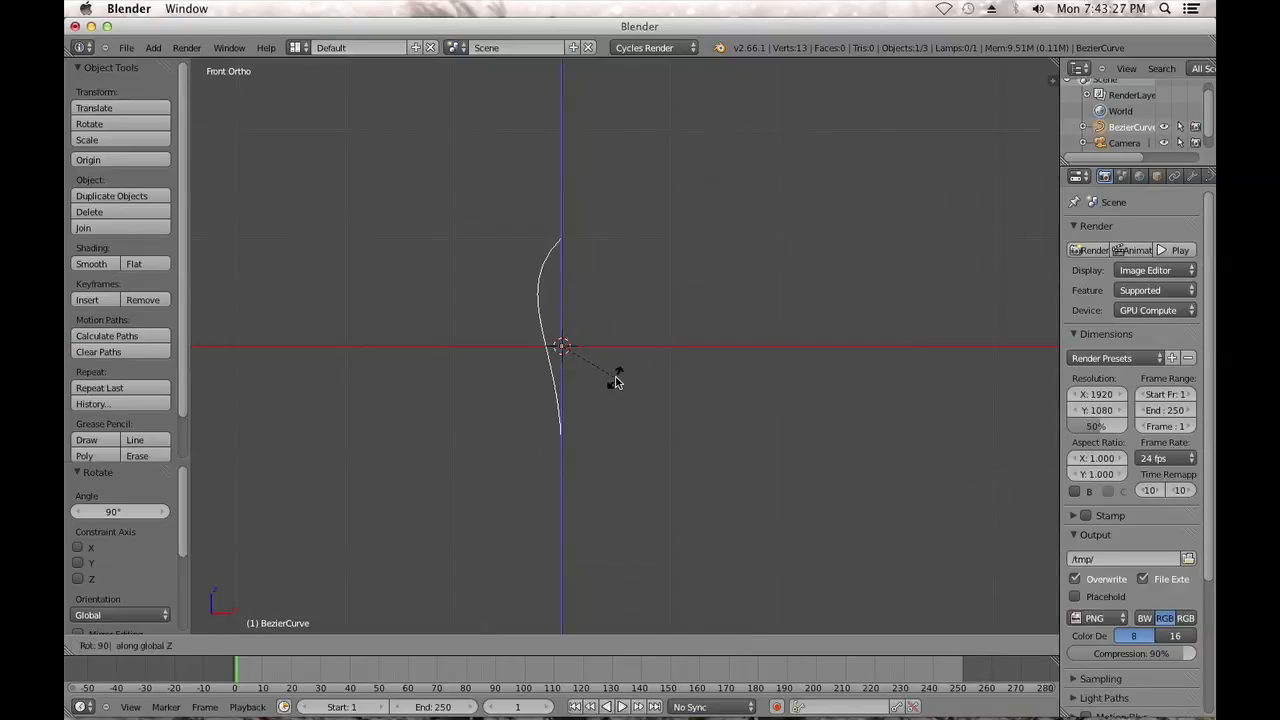
Flatten the upper control point's handles to vertical by scaling them to 0 on the X axis
{"action": "key", "text": "Tab"}
{"action": "scroll", "coordinate": [556, 325], "scroll_direction": "up", "scroll_amount": 2}
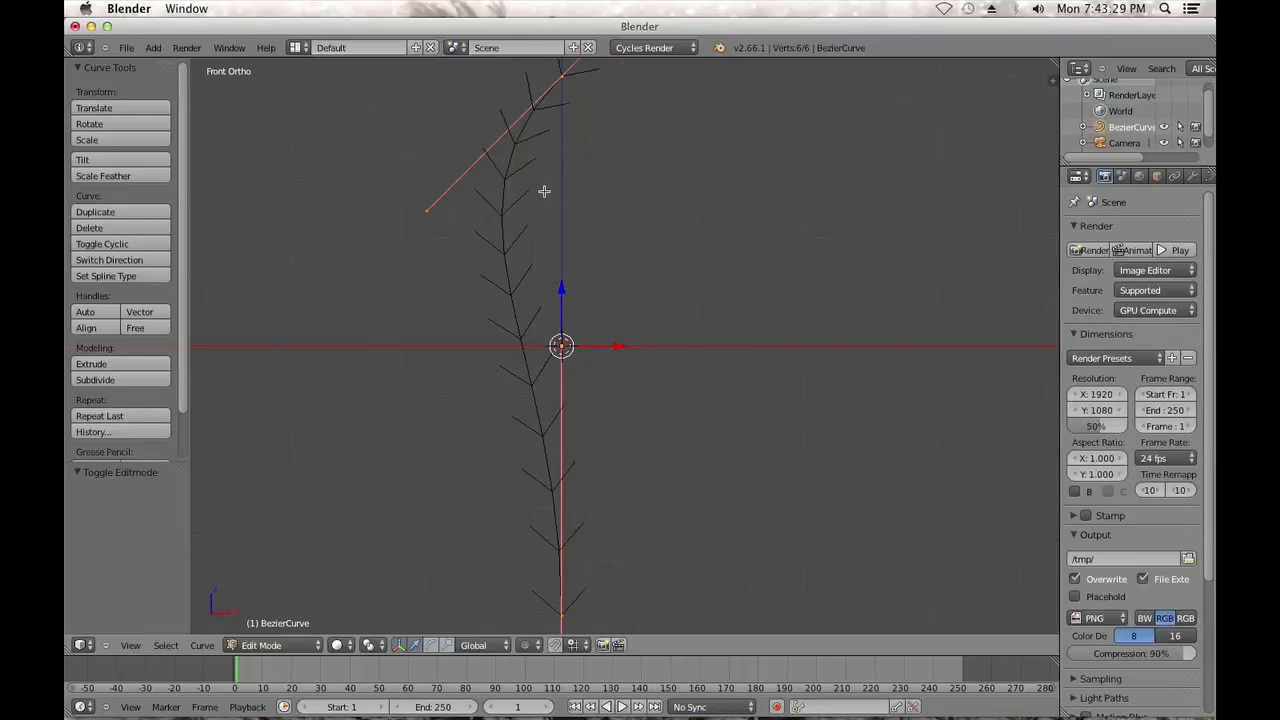
{"action": "right_click", "coordinate": [555, 87]}
{"action": "middle_click_drag", "start_coordinate": [580, 158], "coordinate": [586, 320], "text": "shift"}
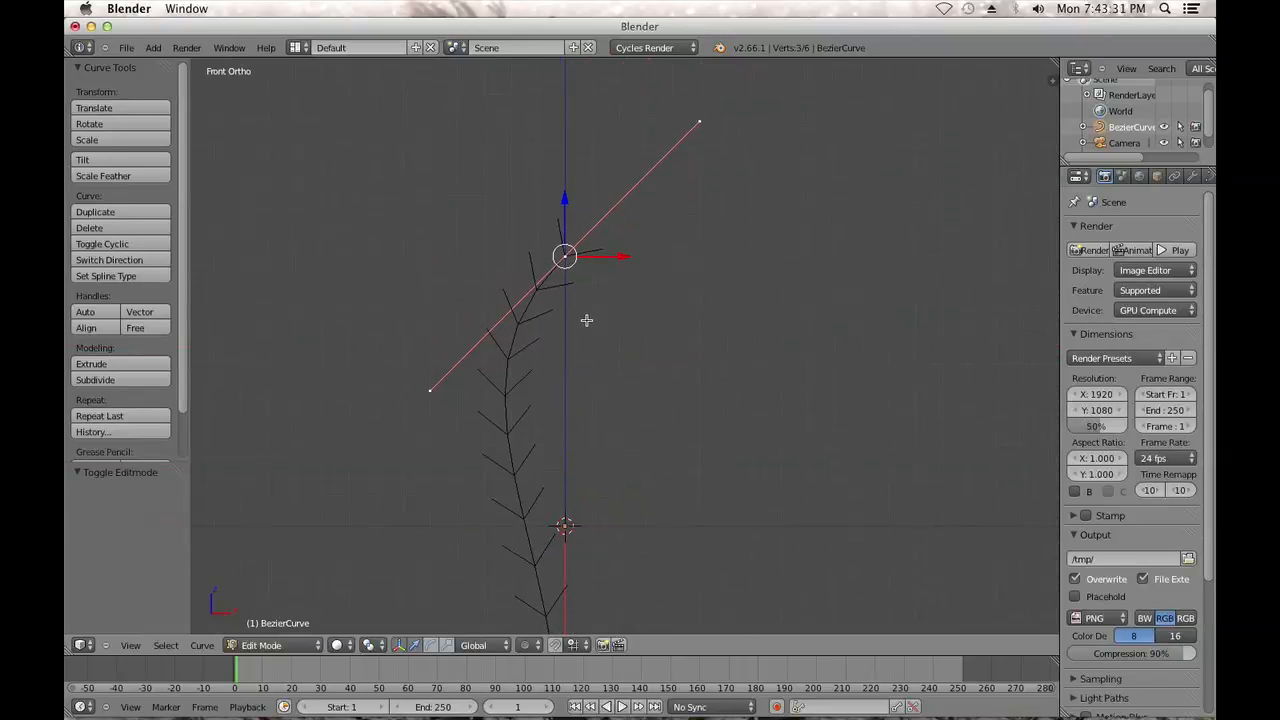
{"action": "type", "text": "s"}
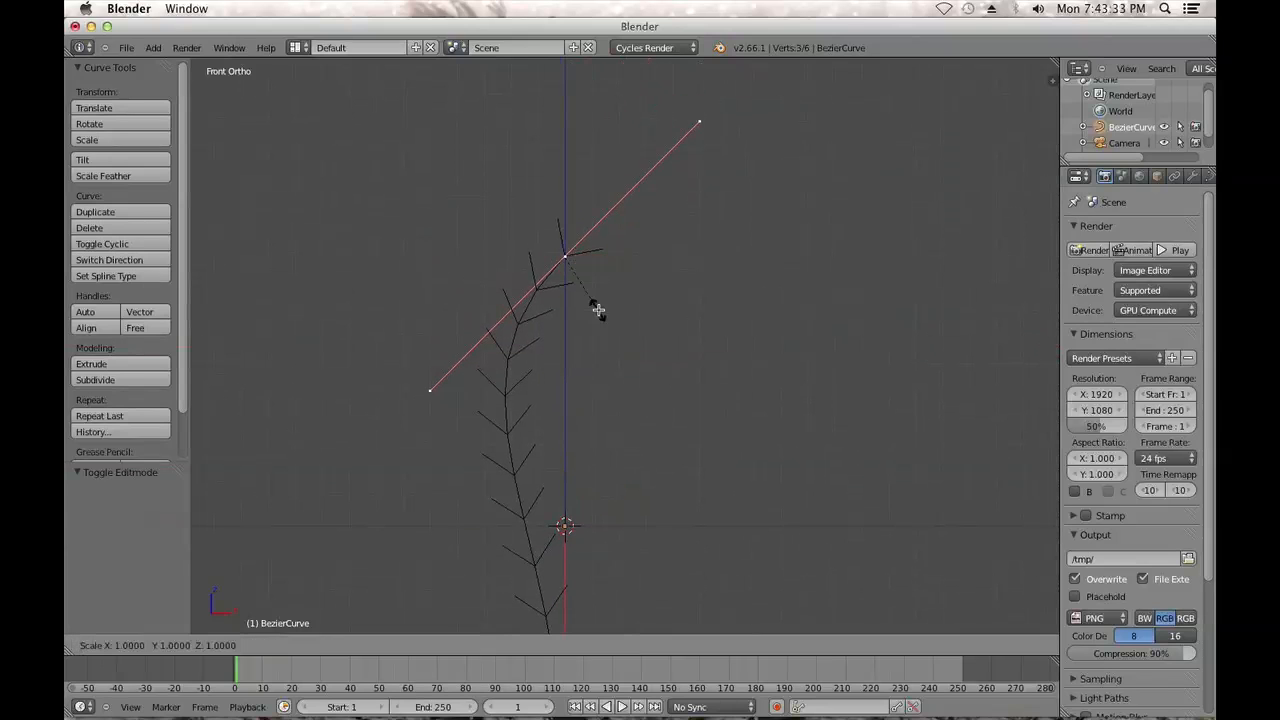
{"action": "type", "text": "0x"}
{"action": "key", "text": "Return"}
Move the upper control point down along Z by about 0.92 and snap it to the 3D cursor
{"action": "scroll", "coordinate": [601, 305], "scroll_direction": "down", "scroll_amount": 3}
{"action": "middle_click_drag", "start_coordinate": [603, 305], "coordinate": [595, 240], "text": "shift"}
{"action": "left_click_drag", "start_coordinate": [555, 177], "coordinate": [546, 323]}
{"action": "scroll", "coordinate": [549, 327], "scroll_direction": "up", "scroll_amount": 3}
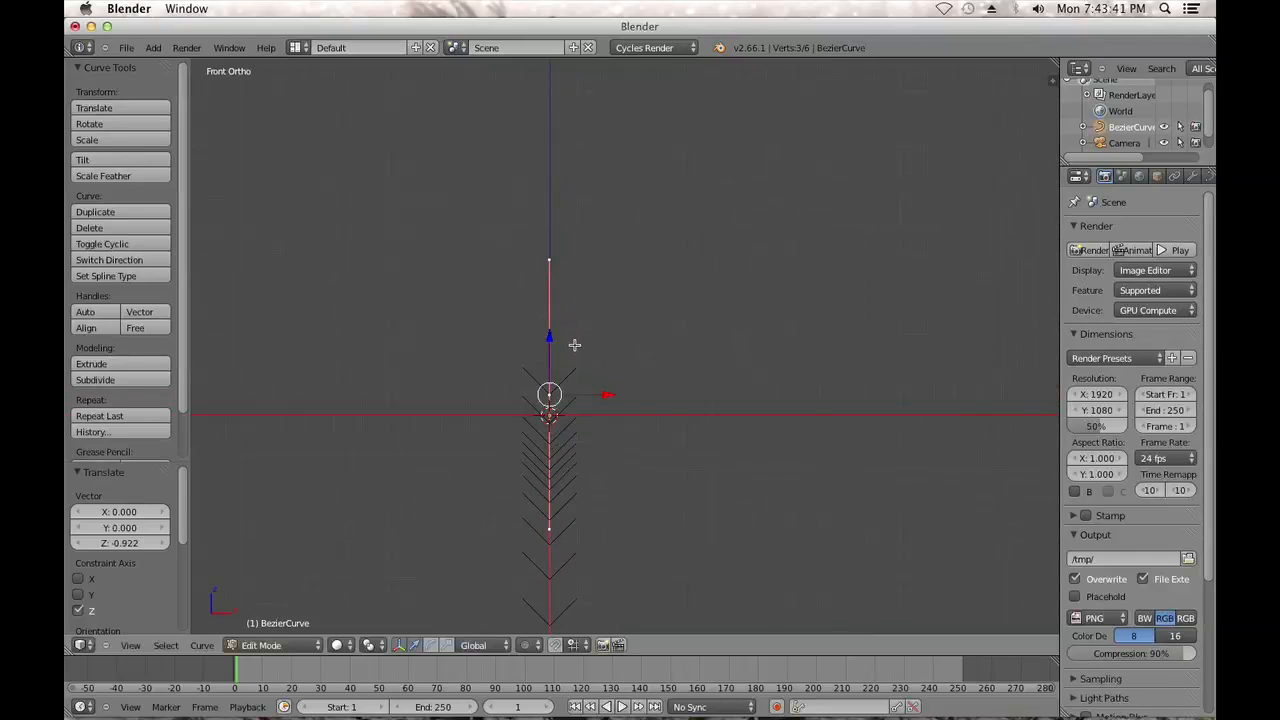
{"action": "key", "text": "shift+s"}
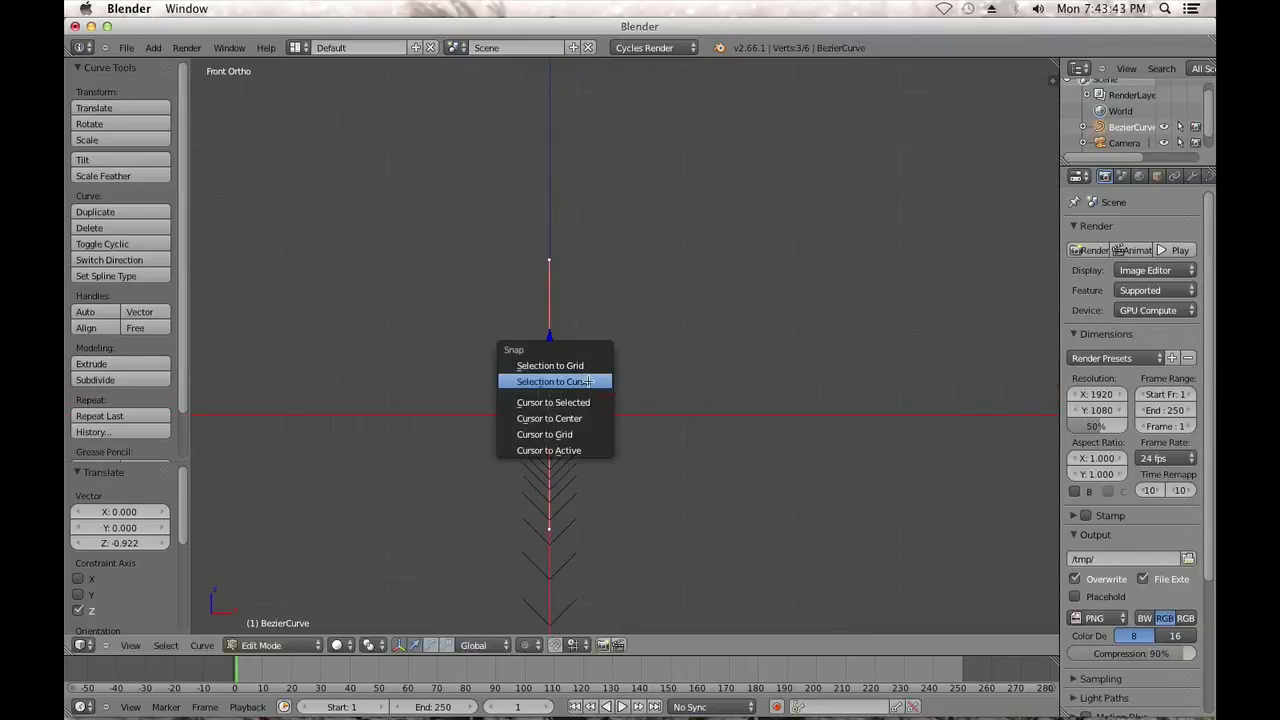
{"action": "left_click", "coordinate": [590, 382]}
Scale the upper control point's handles down to about 0.57 and return to Object Mode
{"action": "scroll", "coordinate": [588, 416], "scroll_direction": "up", "scroll_amount": 4}
{"action": "middle_click_drag", "start_coordinate": [586, 432], "coordinate": [649, 264], "text": "shift"}
{"action": "scroll", "coordinate": [649, 265], "scroll_direction": "up", "scroll_amount": 4}
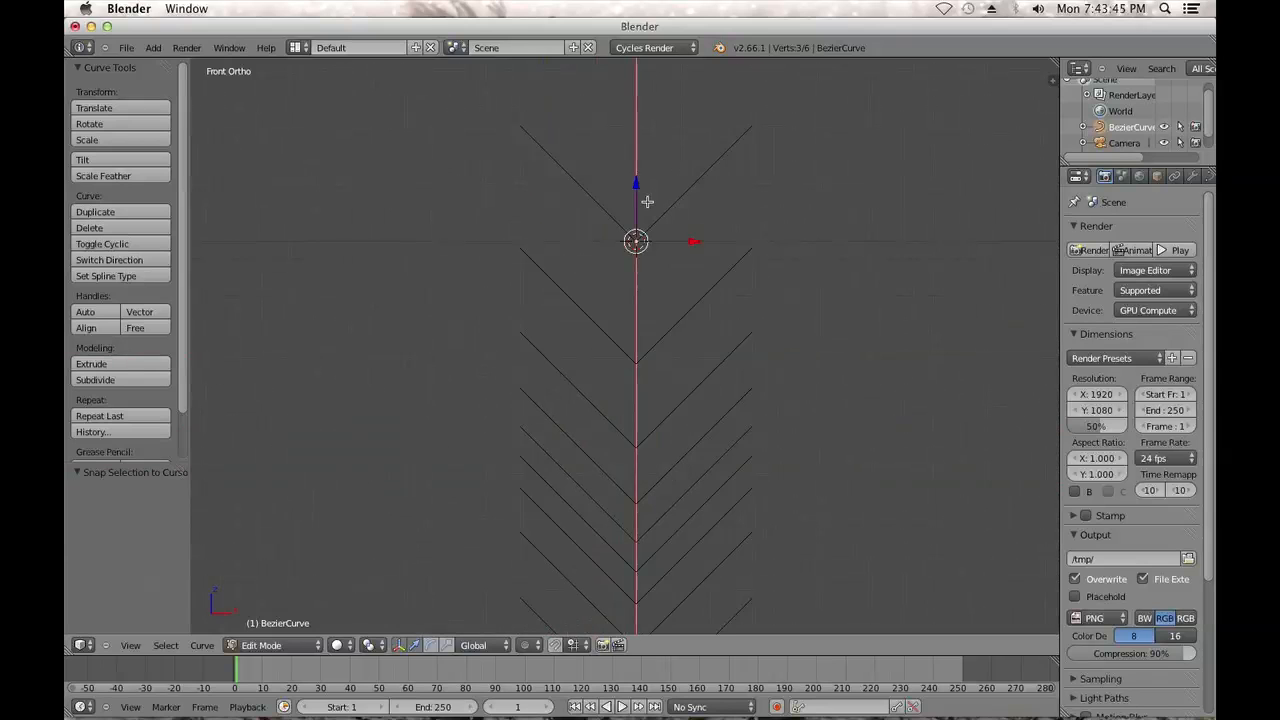
{"action": "scroll", "coordinate": [710, 239], "scroll_direction": "down", "scroll_amount": 2}
{"action": "middle_click_drag", "start_coordinate": [649, 151], "coordinate": [617, 231], "text": "shift"}
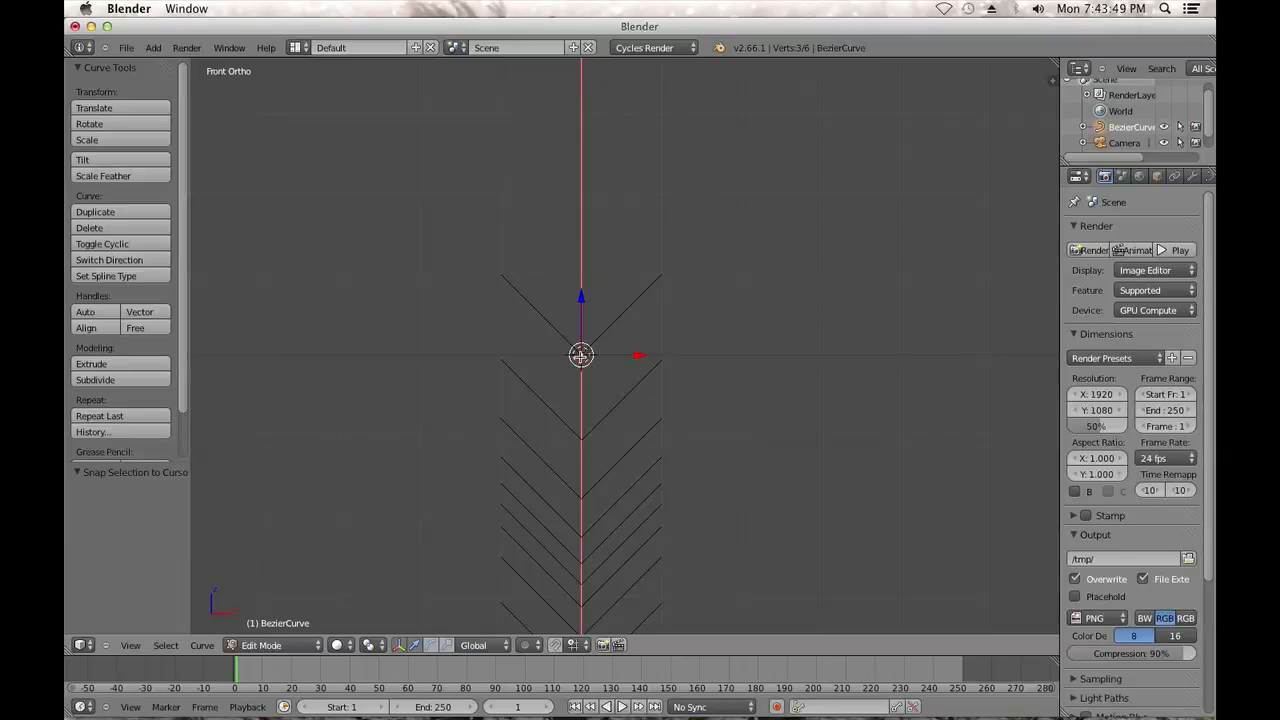
{"action": "key", "text": "s"}
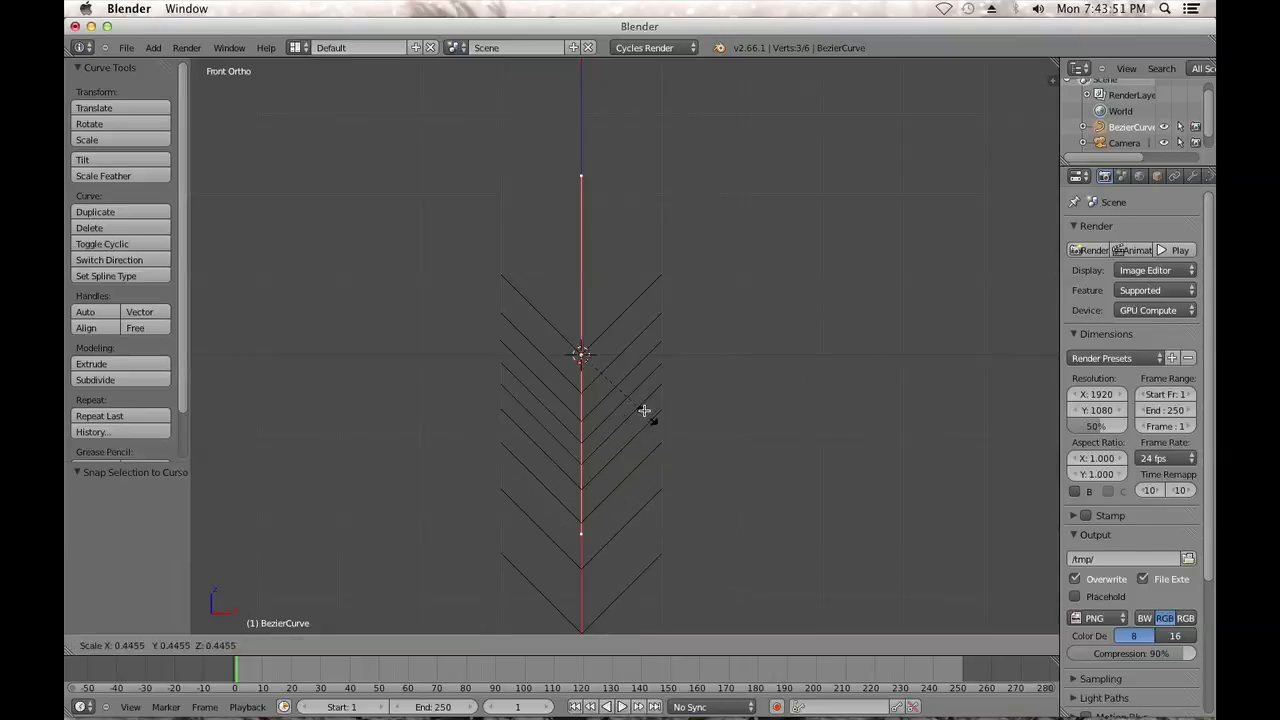
{"action": "left_click", "coordinate": [658, 435]}
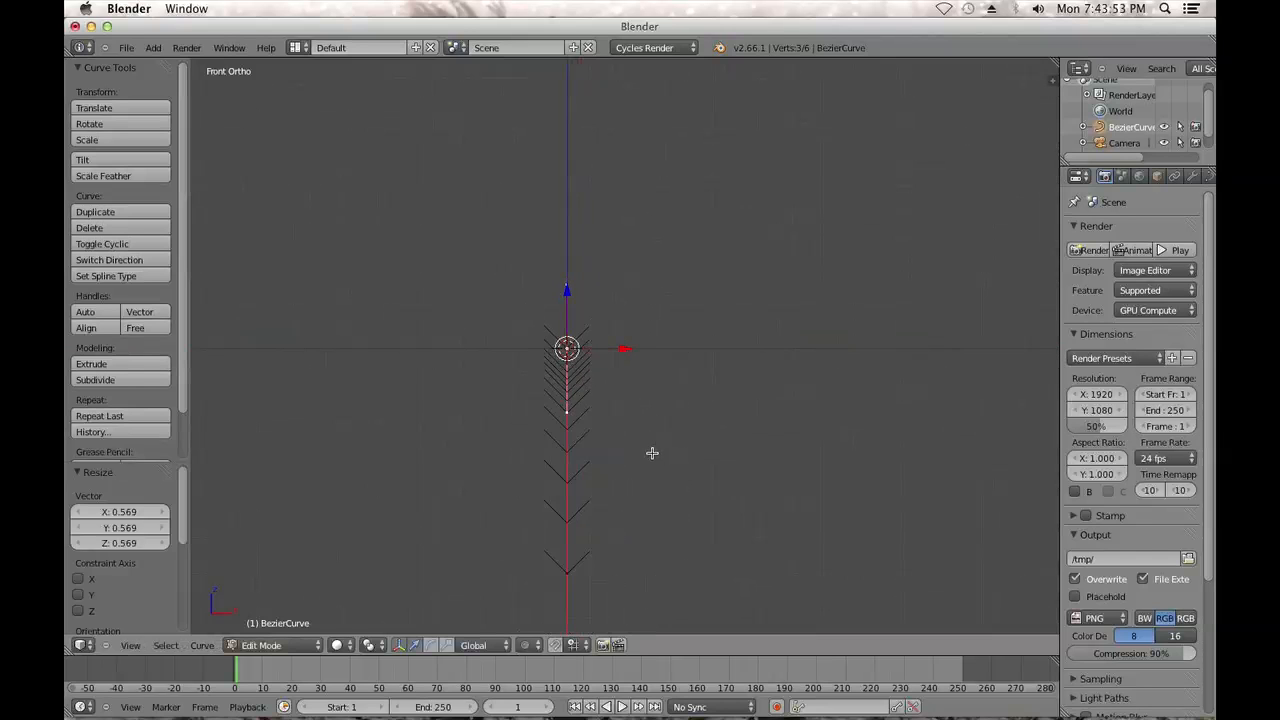
{"action": "key", "text": "Tab"}
Set the curve's fill to Full and its bevel resolution to 6, widening the properties area for readability
{"action": "middle_click_drag", "start_coordinate": [674, 411], "coordinate": [620, 403], "text": "shift"}
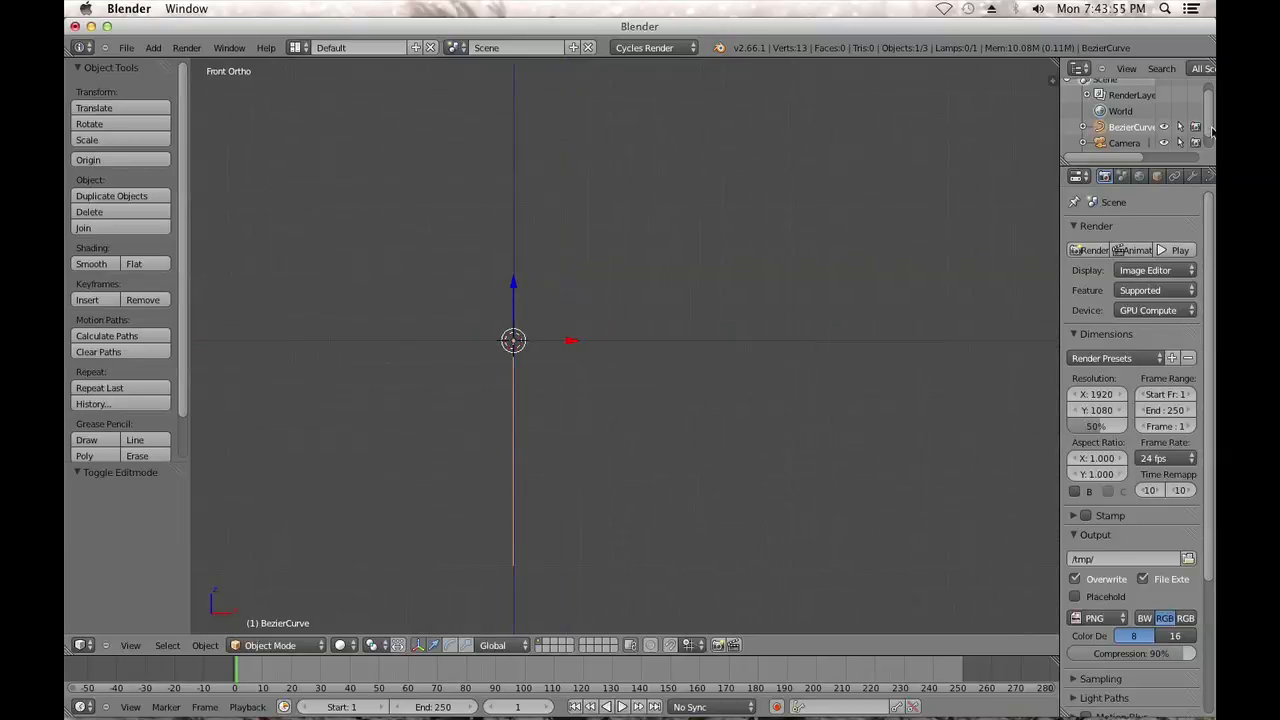
{"action": "left_click", "coordinate": [1207, 177]}
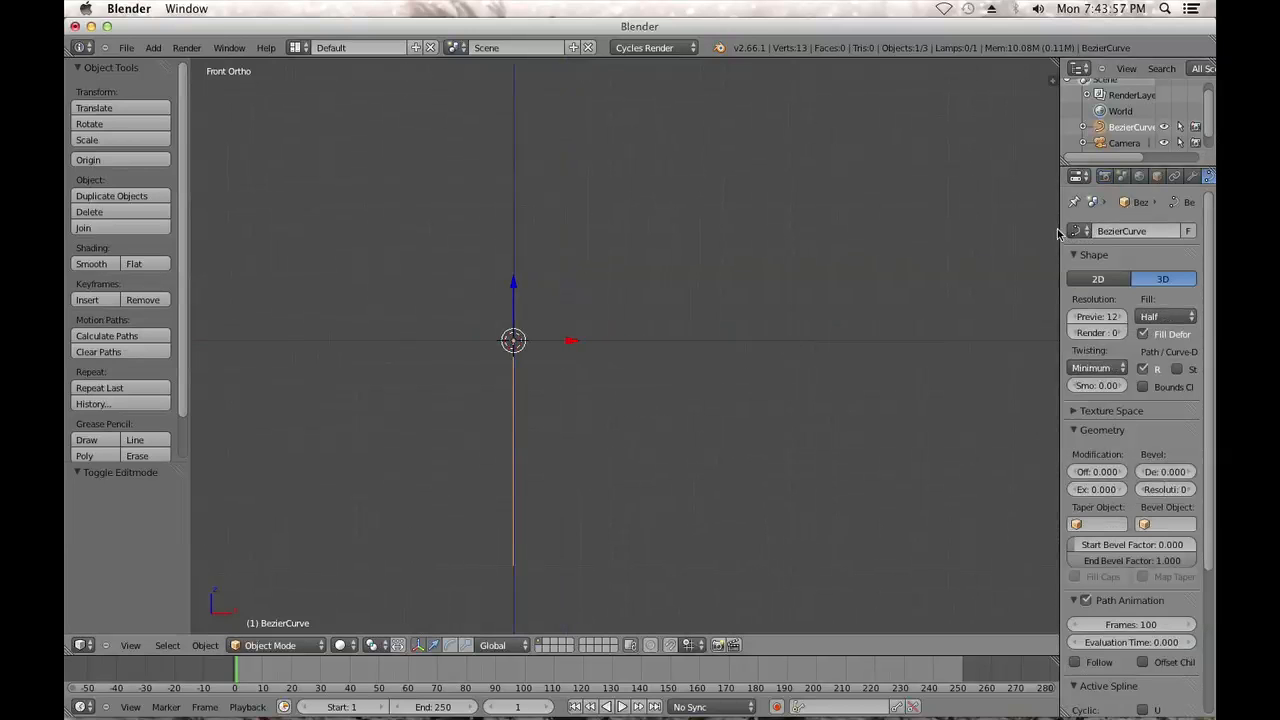
{"action": "left_click_drag", "start_coordinate": [1058, 230], "coordinate": [966, 225]}
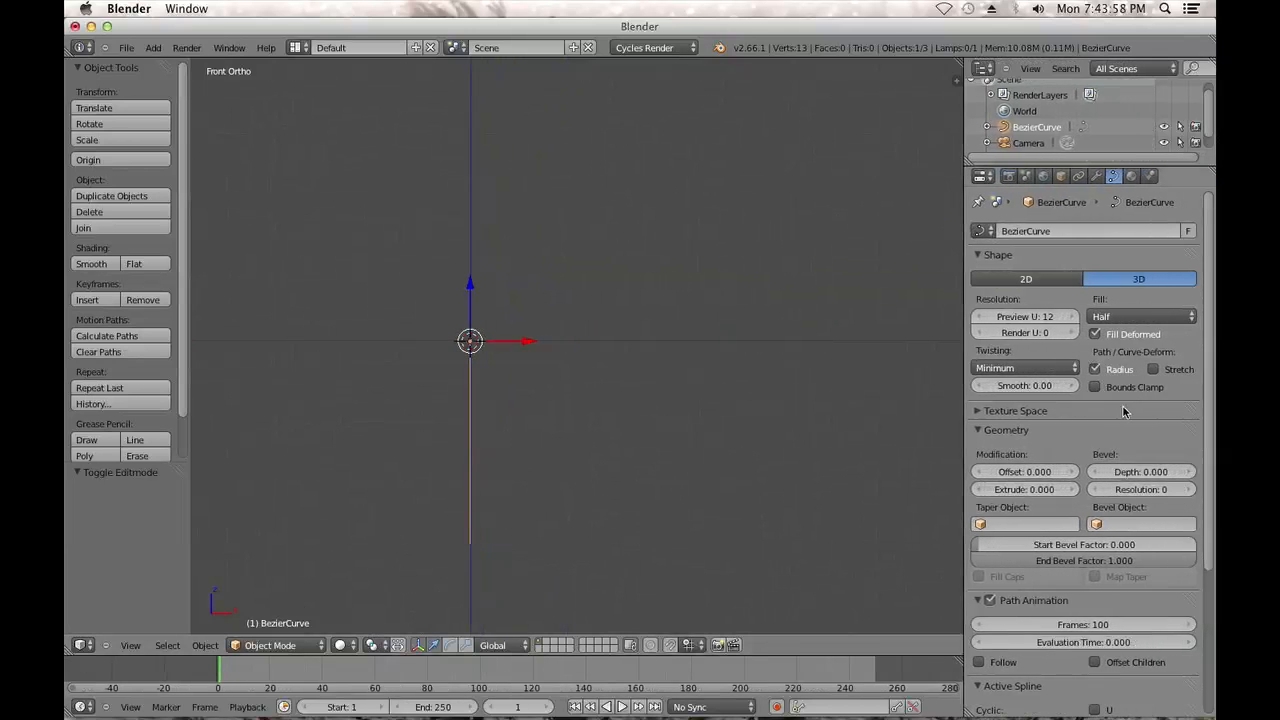
{"action": "left_click", "coordinate": [1128, 314]}
{"action": "left_click", "coordinate": [1120, 300]}
{"action": "left_click", "coordinate": [1184, 489]}
{"action": "left_click", "coordinate": [1184, 489]}
Give the curve thickness with a bevel depth of 0.04
{"action": "left_click_drag", "start_coordinate": [1143, 471], "coordinate": [1158, 474]}
{"action": "scroll", "coordinate": [665, 483], "scroll_direction": "up", "scroll_amount": 3}
{"action": "middle_click_drag", "start_coordinate": [655, 482], "coordinate": [788, 349], "text": "shift"}
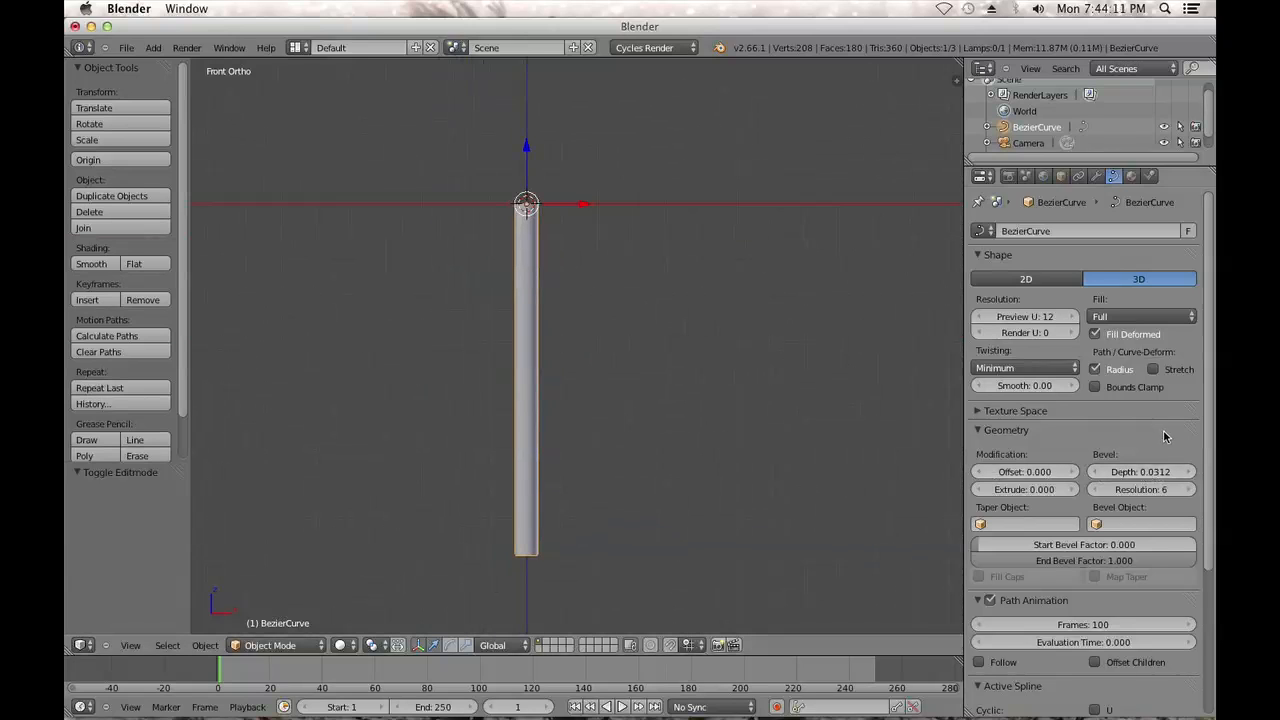
{"action": "left_click", "coordinate": [1143, 472]}
{"action": "key", "text": "BackSpace"}
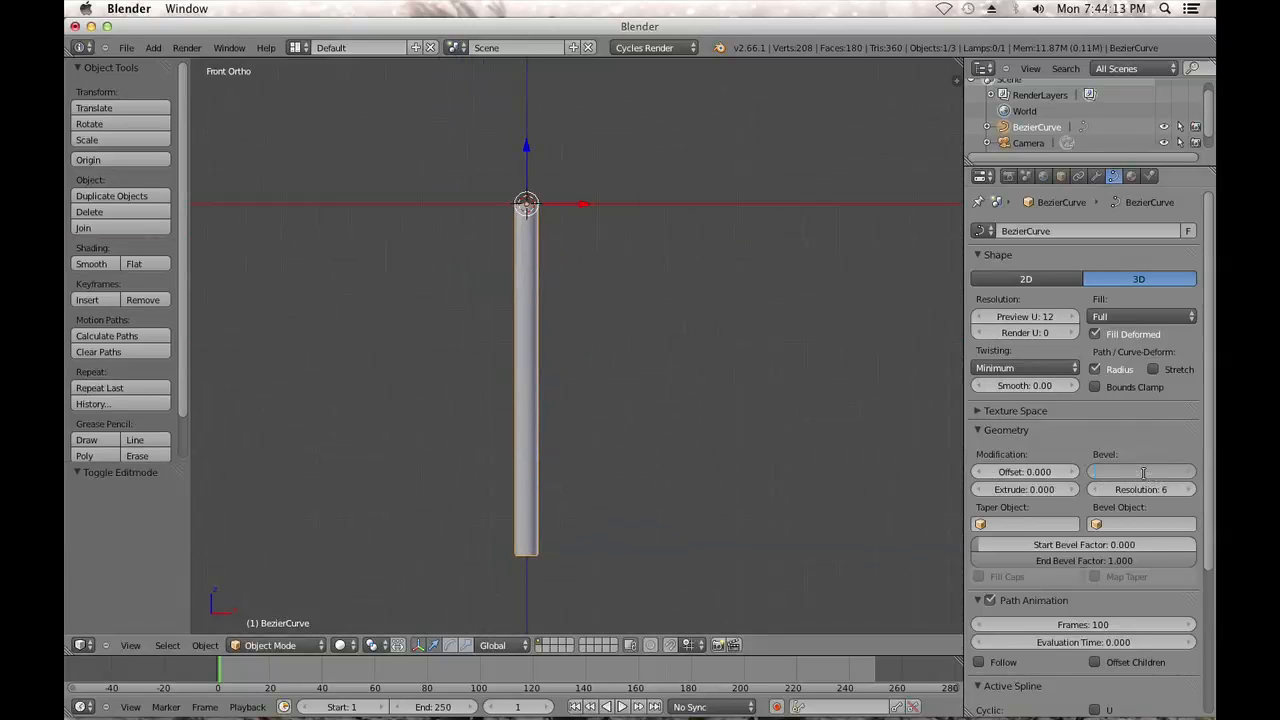
{"action": "key", "text": "Return"}
{"action": "scroll", "coordinate": [658, 396], "scroll_direction": "down", "scroll_amount": 3}
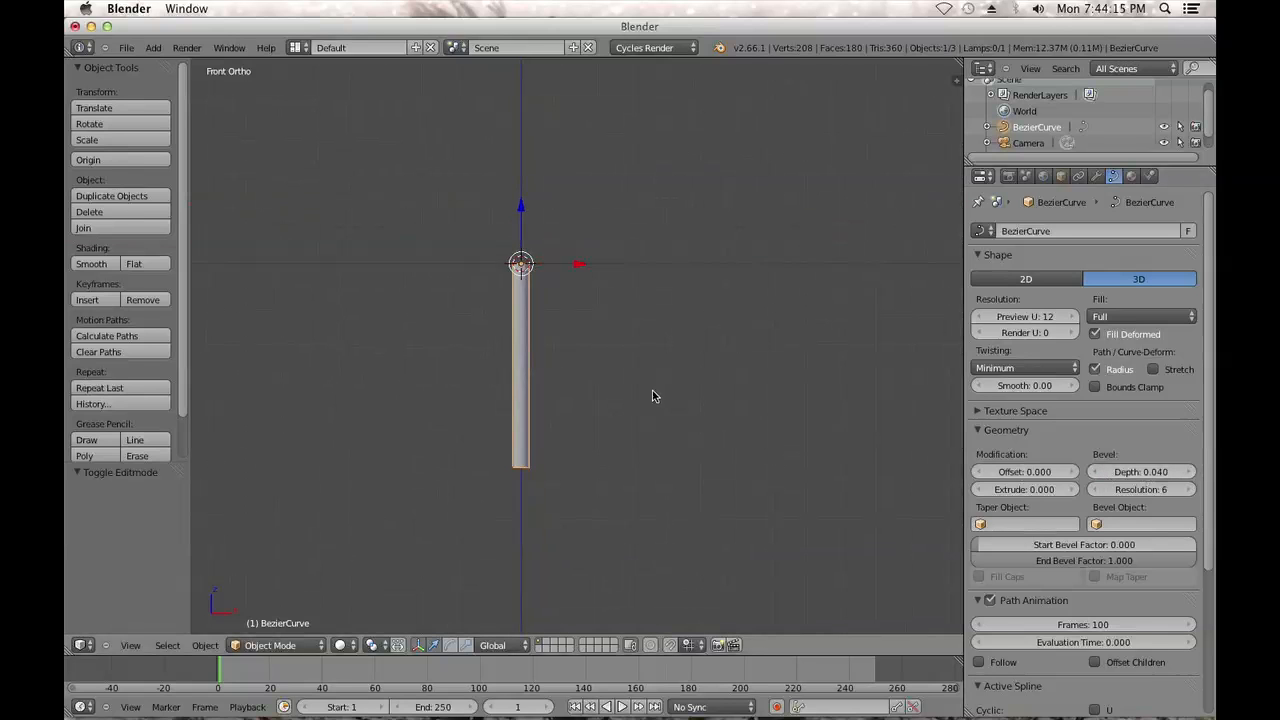
Lengthen the stem by moving its lower control point down along Z by about 0.34 and another 0.2
{"action": "scroll", "coordinate": [655, 393], "scroll_direction": "up", "scroll_amount": 2}
{"action": "key", "text": "Tab"}
{"action": "right_click", "coordinate": [530, 508]}
{"action": "key", "text": "g"}
{"action": "key", "text": "z"}
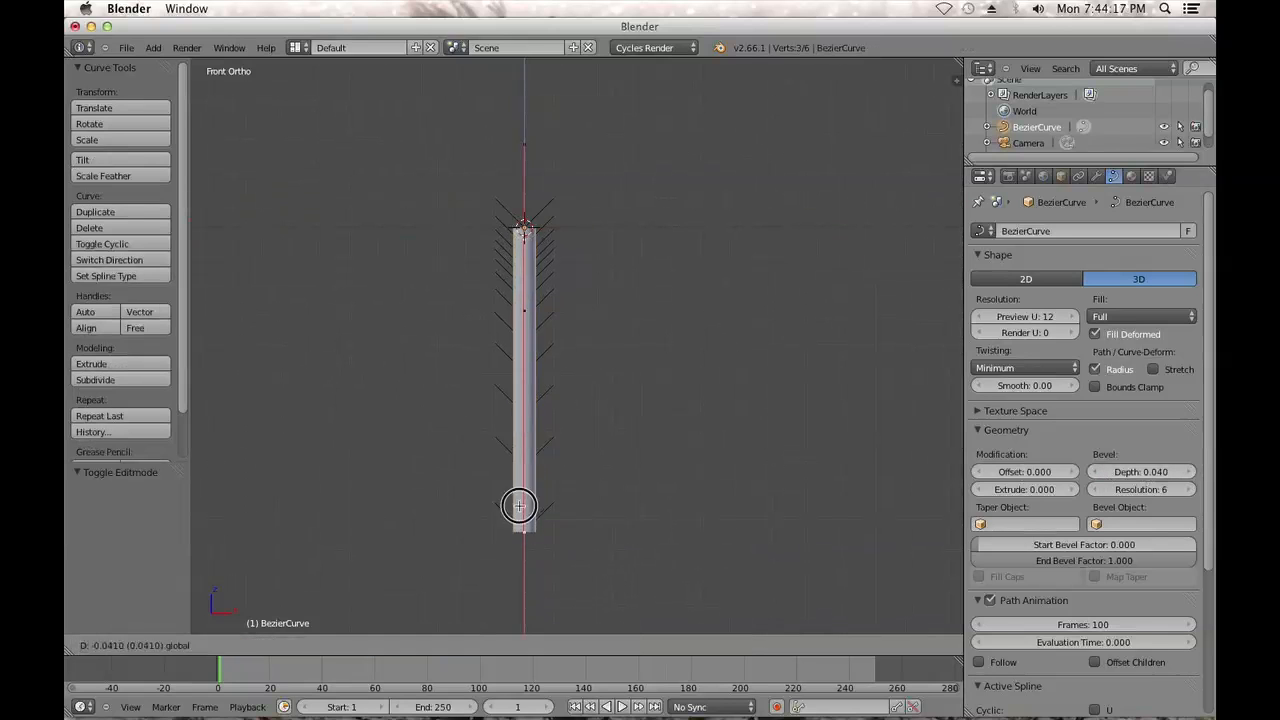
{"action": "left_click_drag", "start_coordinate": [519, 561], "coordinate": [519, 565]}
{"action": "scroll", "coordinate": [558, 444], "scroll_direction": "down", "scroll_amount": 4}
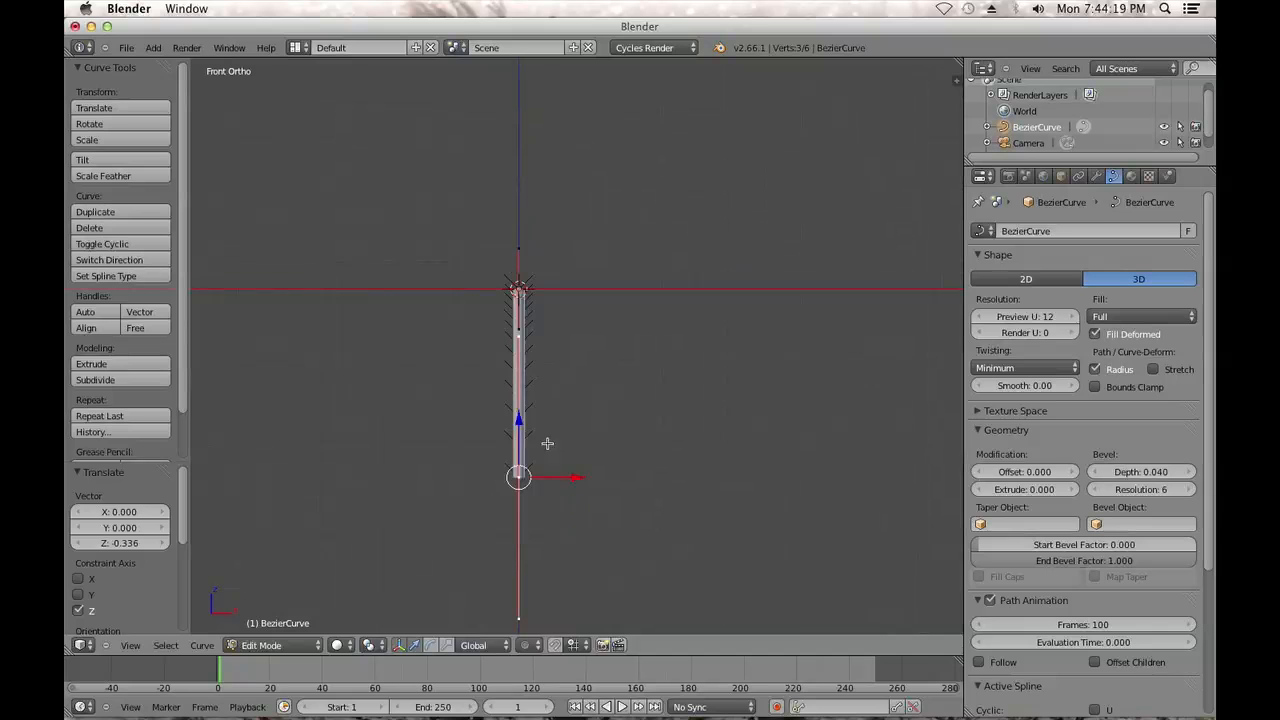
{"action": "left_click_drag", "start_coordinate": [518, 450], "coordinate": [517, 505]}
{"action": "scroll", "coordinate": [517, 534], "scroll_direction": "up", "scroll_amount": 4}
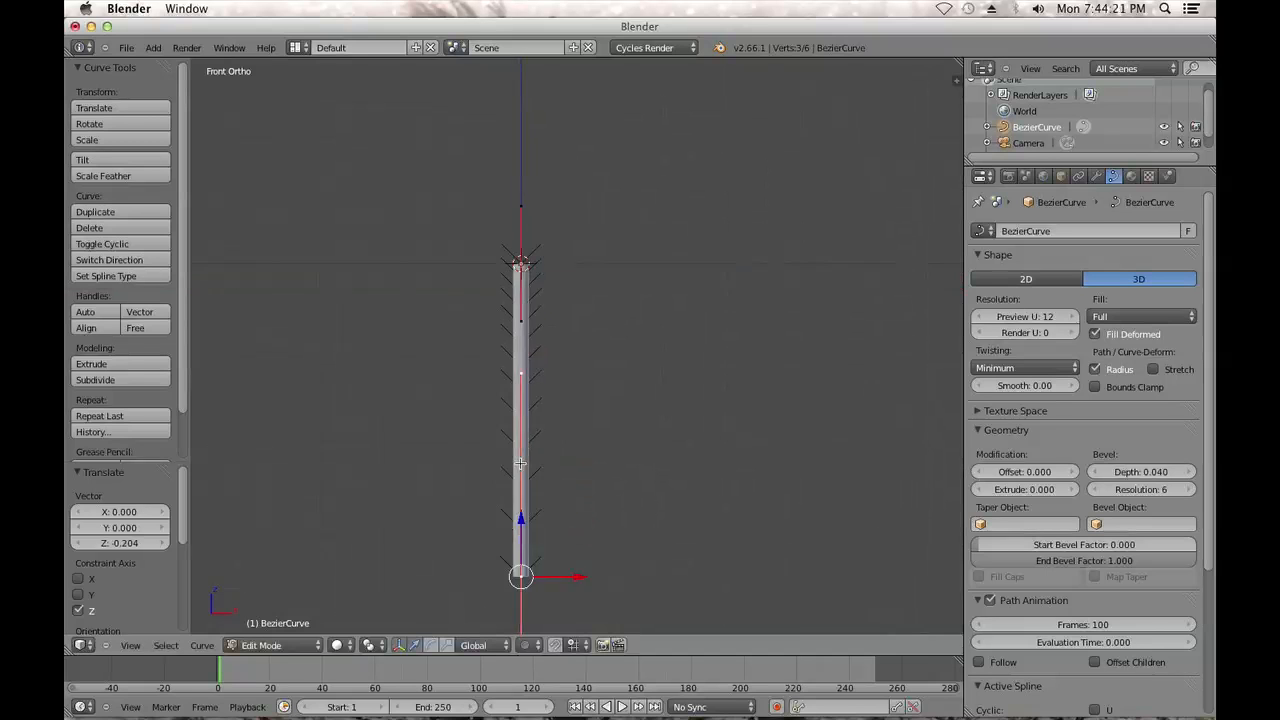
Hook the stem's upper control point to a new object
{"action": "middle_click_drag", "start_coordinate": [609, 318], "coordinate": [594, 514], "text": "shift"}
{"action": "scroll", "coordinate": [594, 514], "scroll_direction": "up", "scroll_amount": 4}
{"action": "middle_click_drag", "start_coordinate": [571, 471], "coordinate": [623, 391], "text": "shift"}
{"action": "scroll", "coordinate": [624, 402], "scroll_direction": "down", "scroll_amount": 3}
{"action": "right_click", "coordinate": [538, 347]}
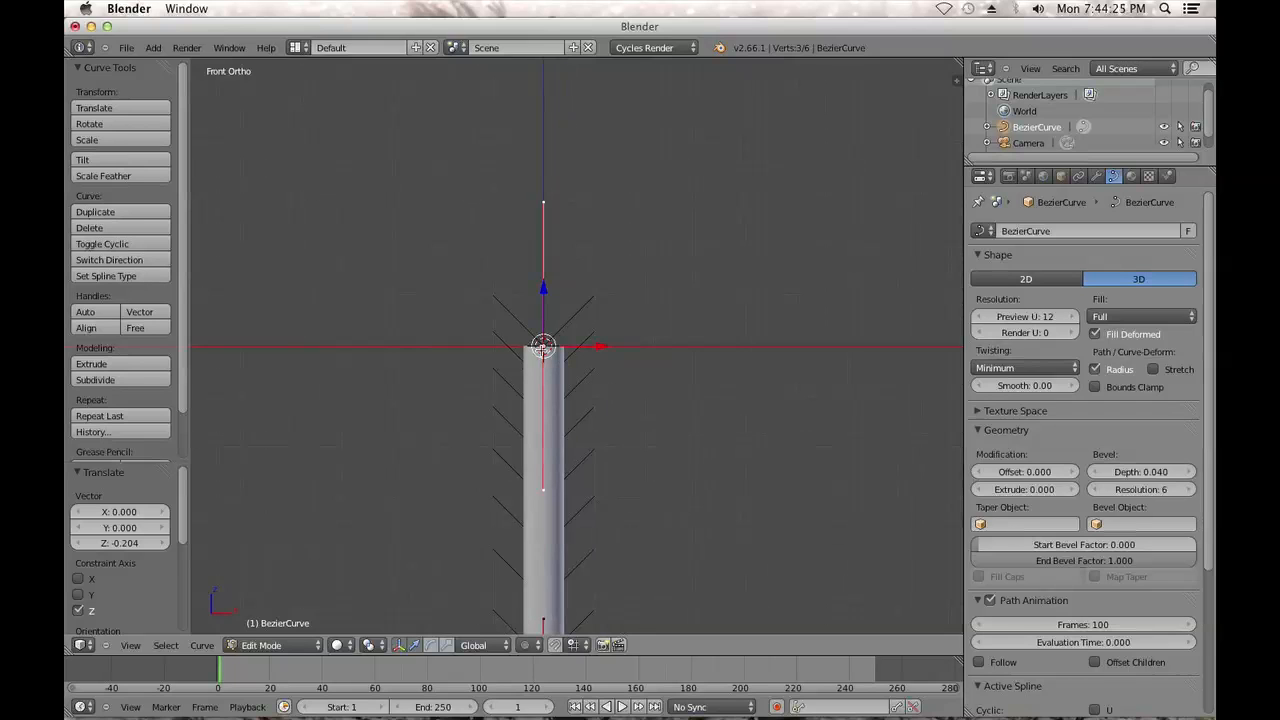
{"action": "scroll", "coordinate": [540, 348], "scroll_direction": "down", "scroll_amount": 4}
{"action": "scroll", "coordinate": [541, 349], "scroll_direction": "up", "scroll_amount": 3}
{"action": "scroll", "coordinate": [538, 347], "scroll_direction": "up", "scroll_amount": 2}
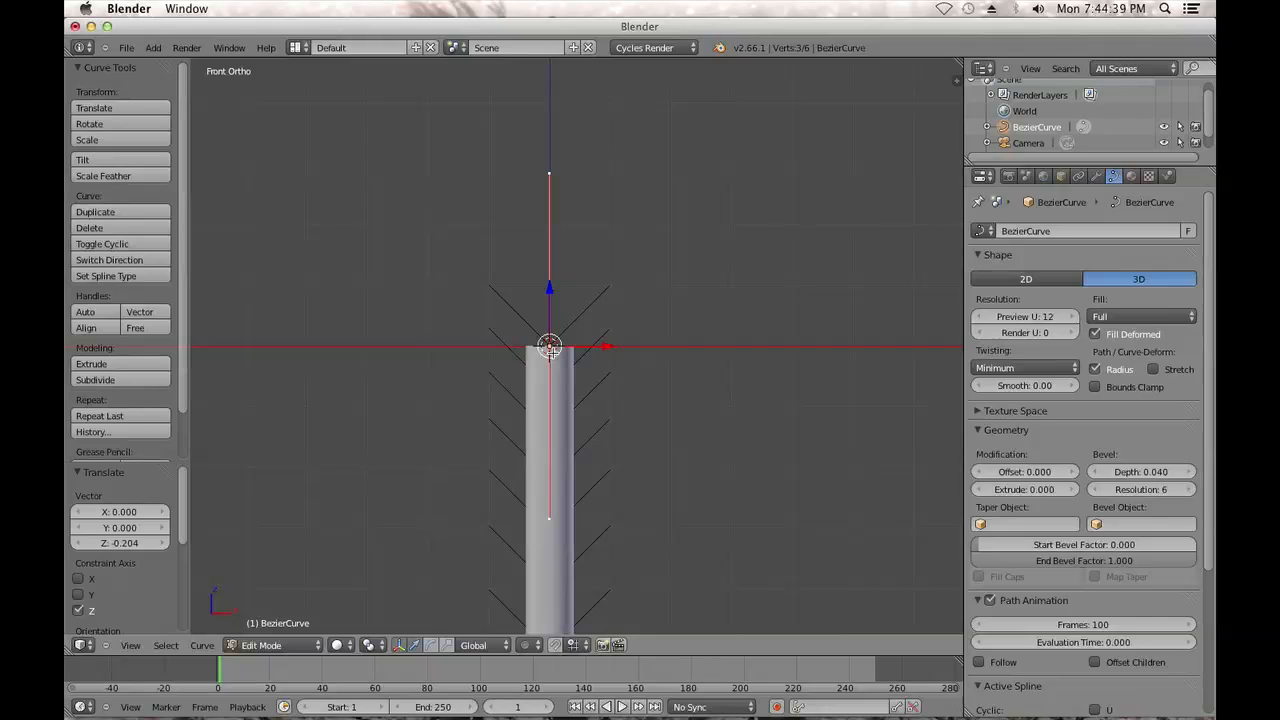
{"action": "key", "text": "ctrl+h"}
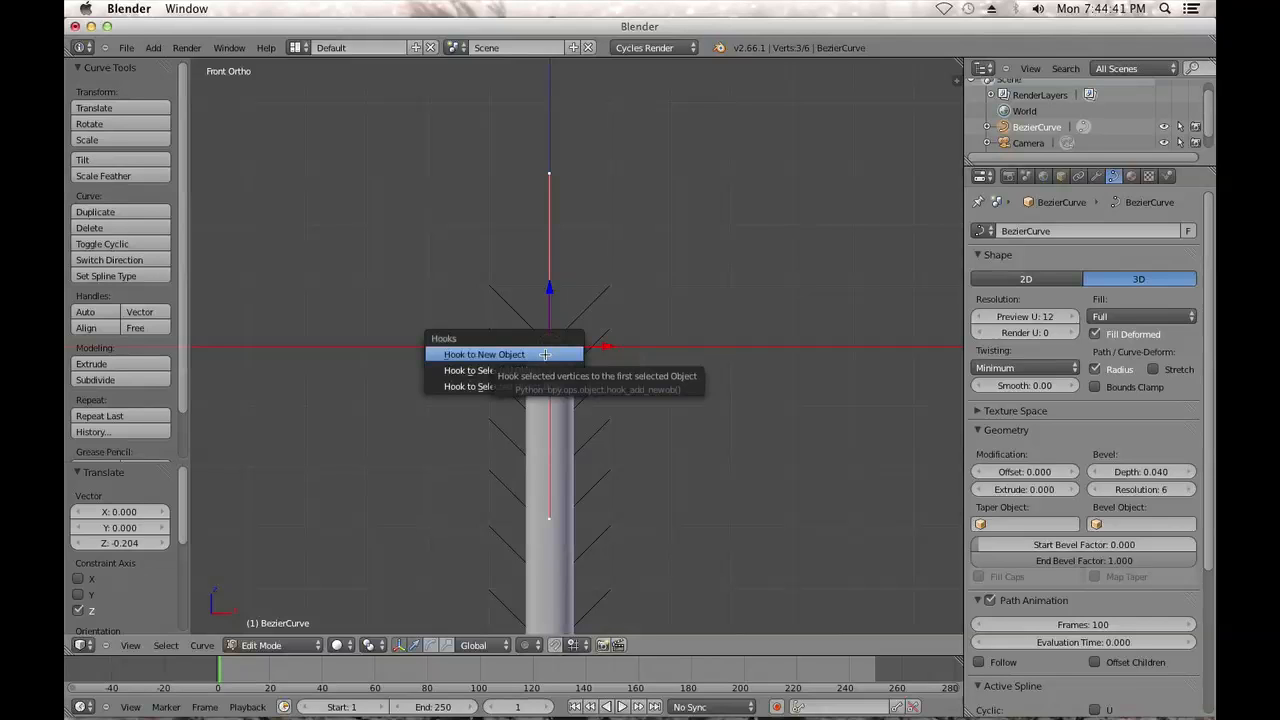
{"action": "left_click", "coordinate": [539, 356]}
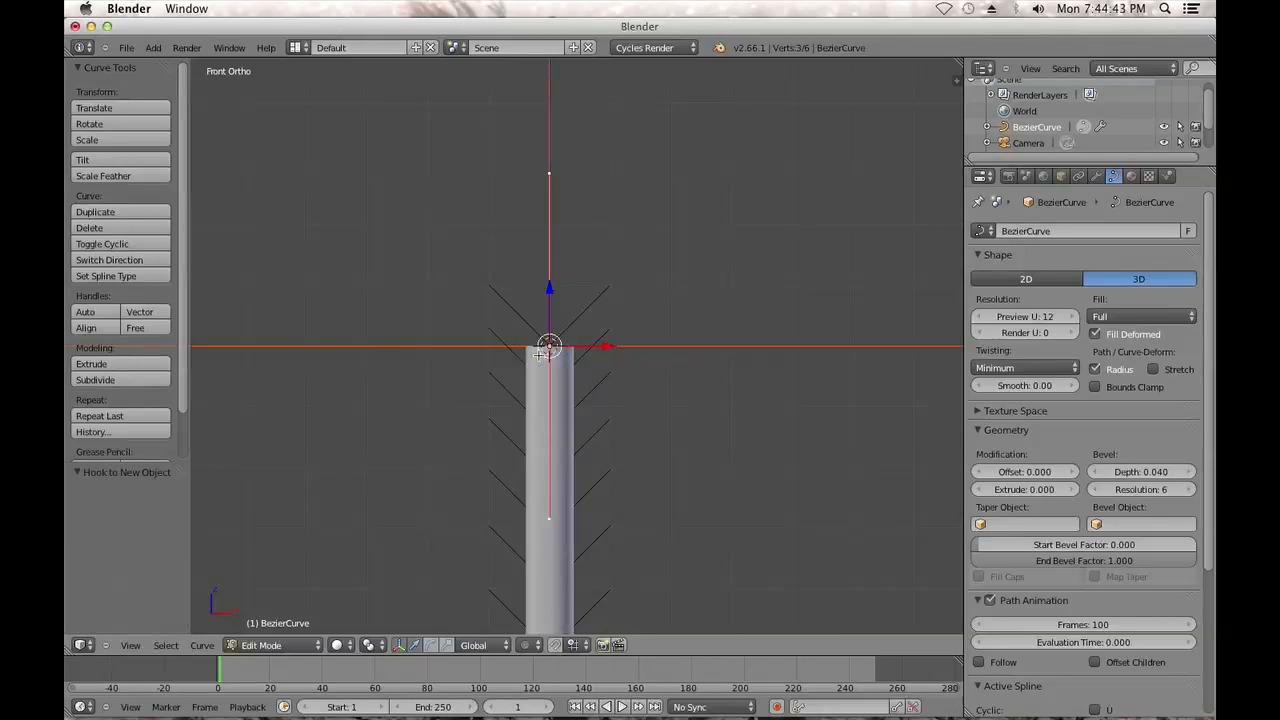
Scale the hook's Empty down to about 0.425 in Object Mode
{"action": "scroll", "coordinate": [626, 346], "scroll_direction": "down", "scroll_amount": 3}
{"action": "key", "text": "Tab"}
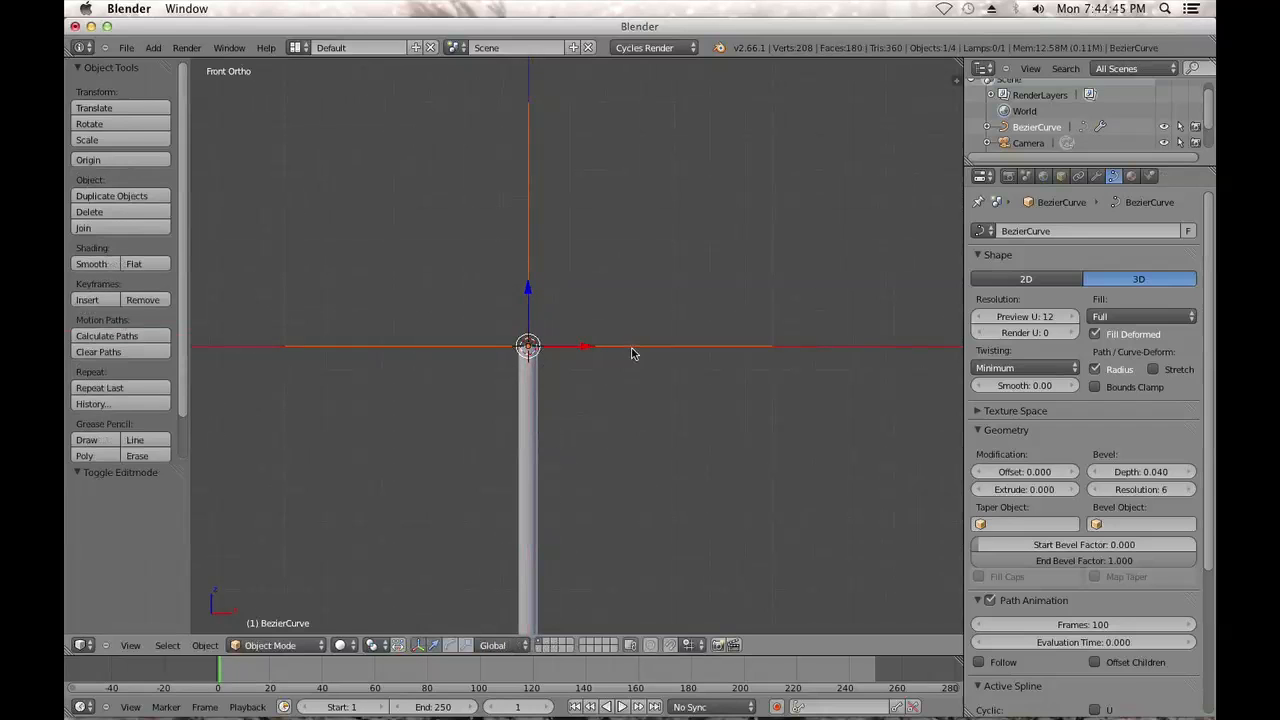
{"action": "right_click", "coordinate": [632, 349]}
{"action": "key", "text": "s"}
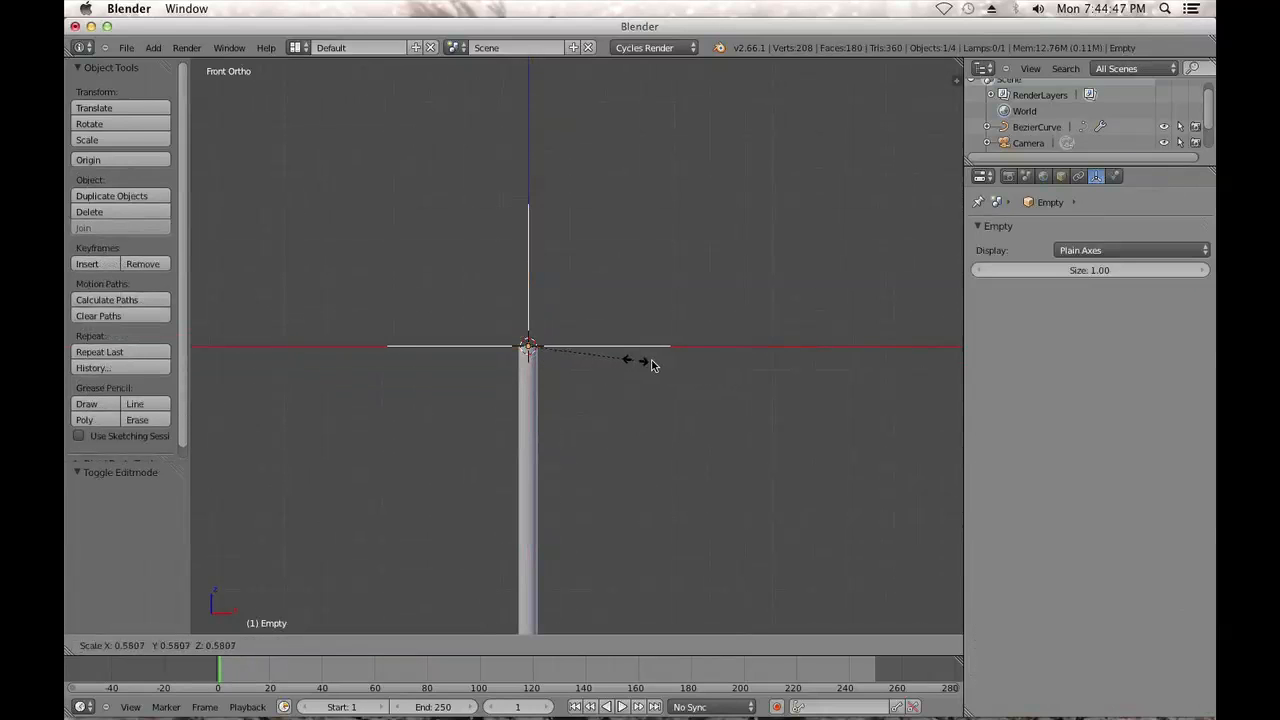
{"action": "left_click", "coordinate": [590, 353]}
{"action": "scroll", "coordinate": [626, 352], "scroll_direction": "up", "scroll_amount": 2}
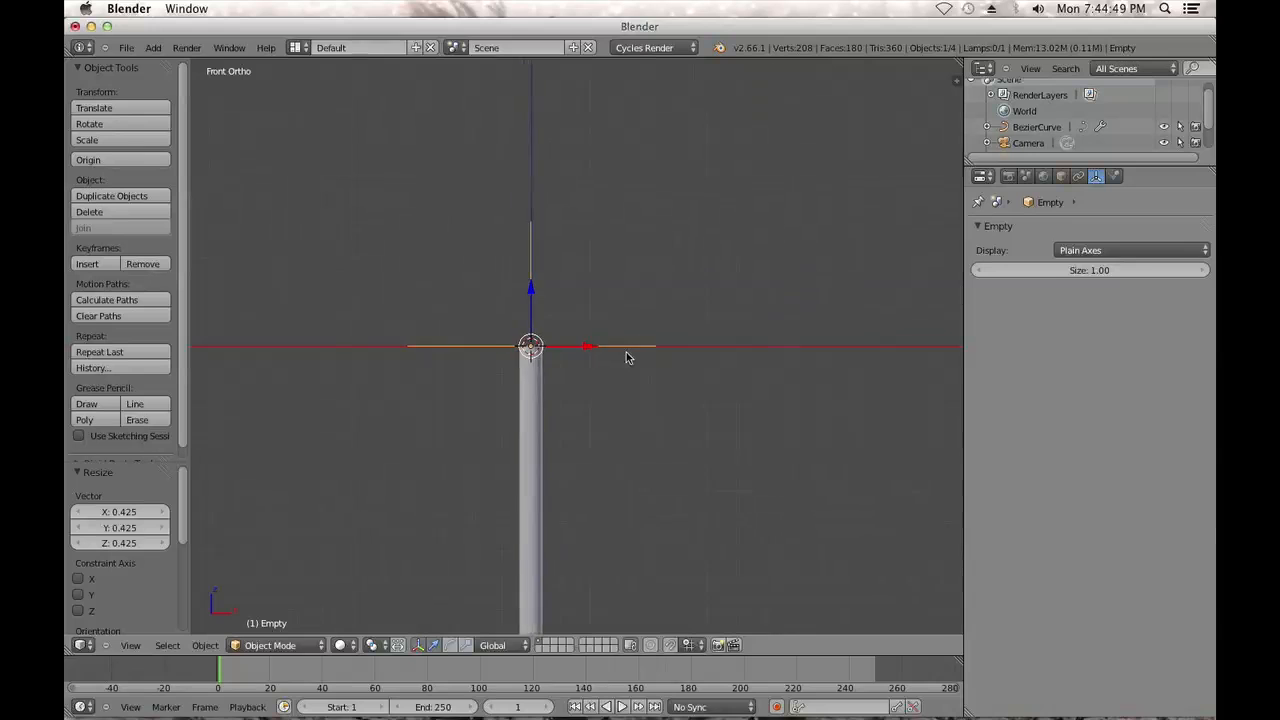
Try moving and rotating the Empty to test how the stem bends, and clear its rotation and location
{"action": "key", "text": "g"}
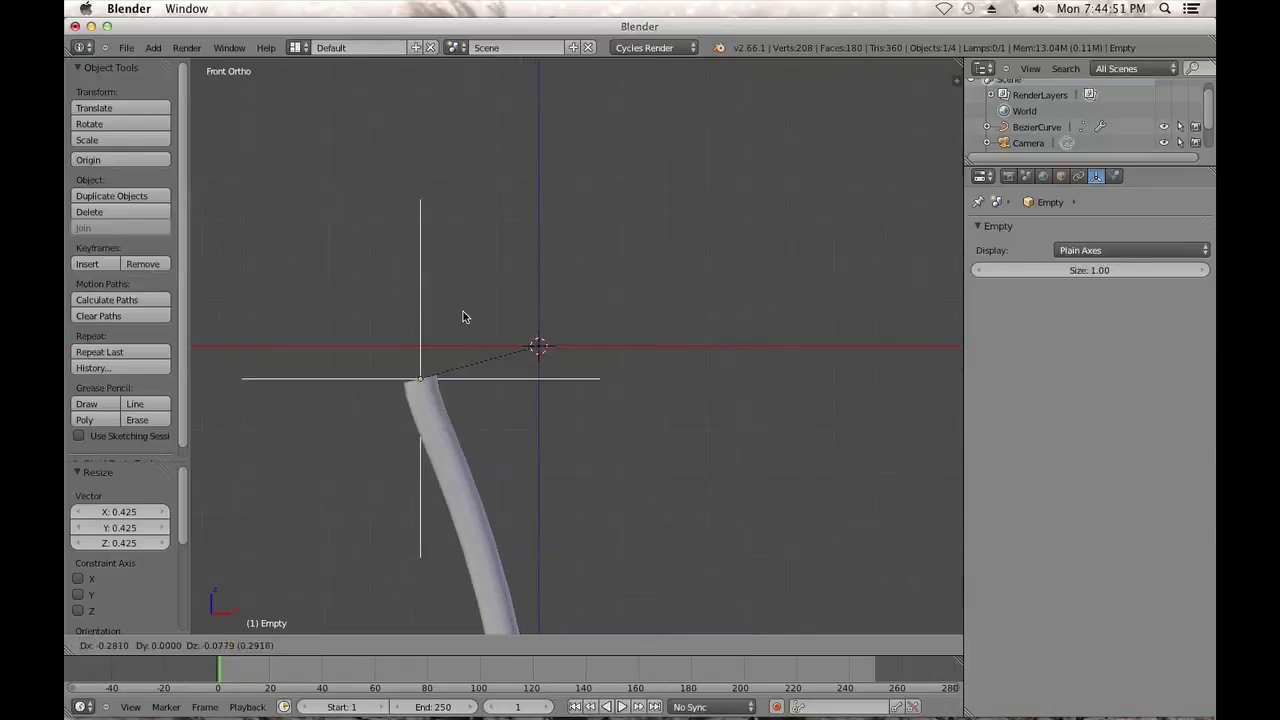
{"action": "left_click", "coordinate": [729, 330]}
{"action": "key", "text": "r"}
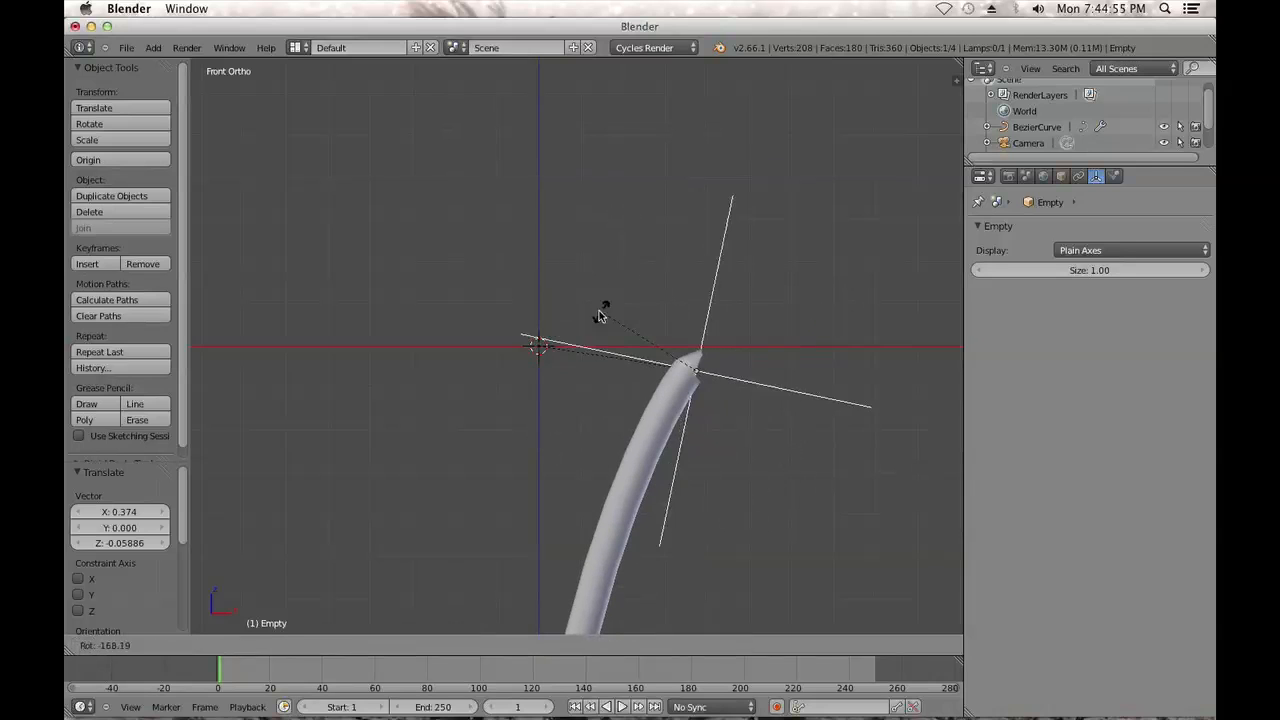
{"action": "left_click", "coordinate": [735, 374]}
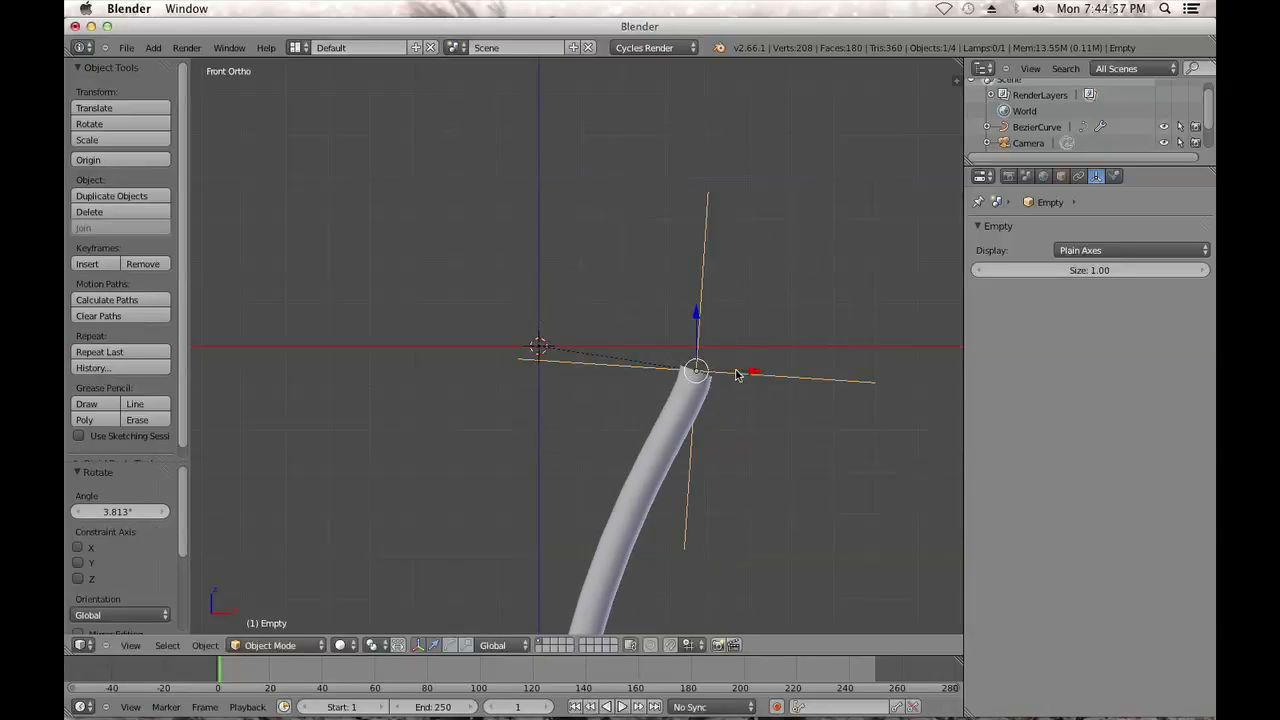
{"action": "key", "text": "alt+r"}
{"action": "key", "text": "alt+g"}
Place the 3D cursor on the vertical axis a short distance above the top of the stem
{"action": "scroll", "coordinate": [653, 362], "scroll_direction": "up", "scroll_amount": 3}
{"action": "middle_click_drag", "start_coordinate": [541, 381], "coordinate": [531, 497], "text": "shift"}
{"action": "scroll", "coordinate": [512, 456], "scroll_direction": "up", "scroll_amount": 5}
{"action": "scroll", "coordinate": [512, 456], "scroll_direction": "down", "scroll_amount": 8}
{"action": "left_click", "coordinate": [538, 356]}
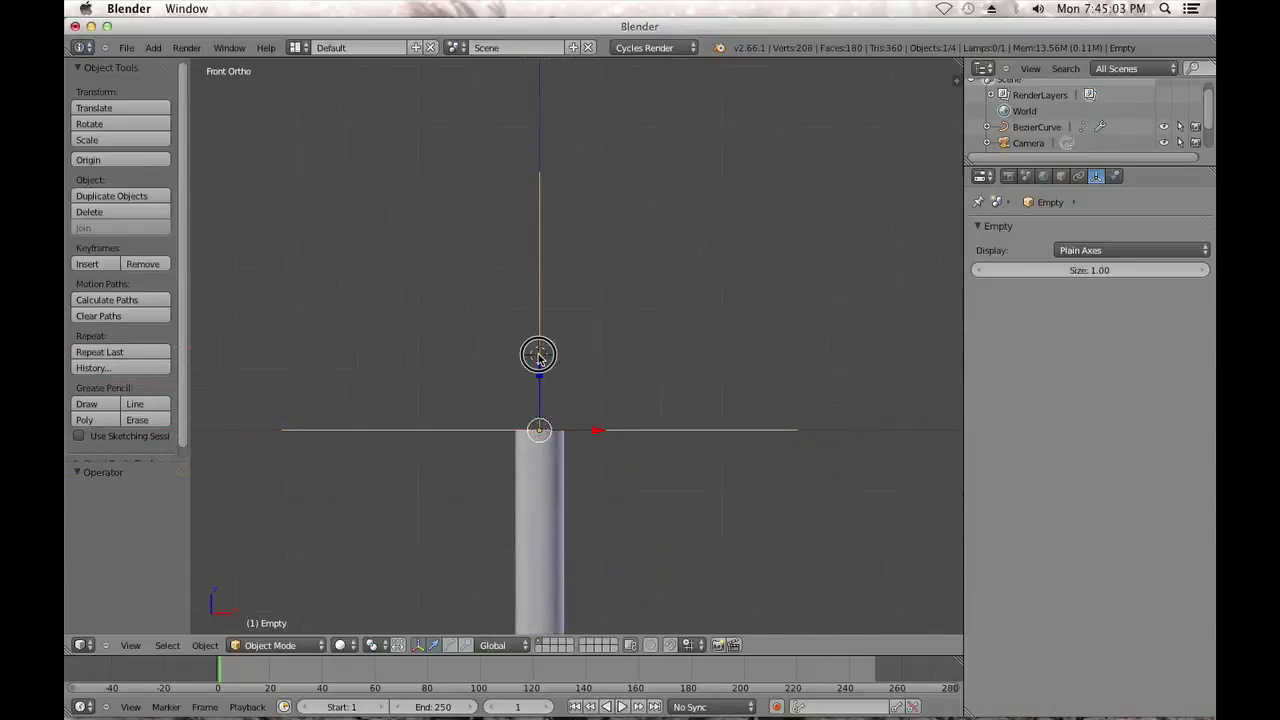
{"action": "left_click", "coordinate": [541, 354]}
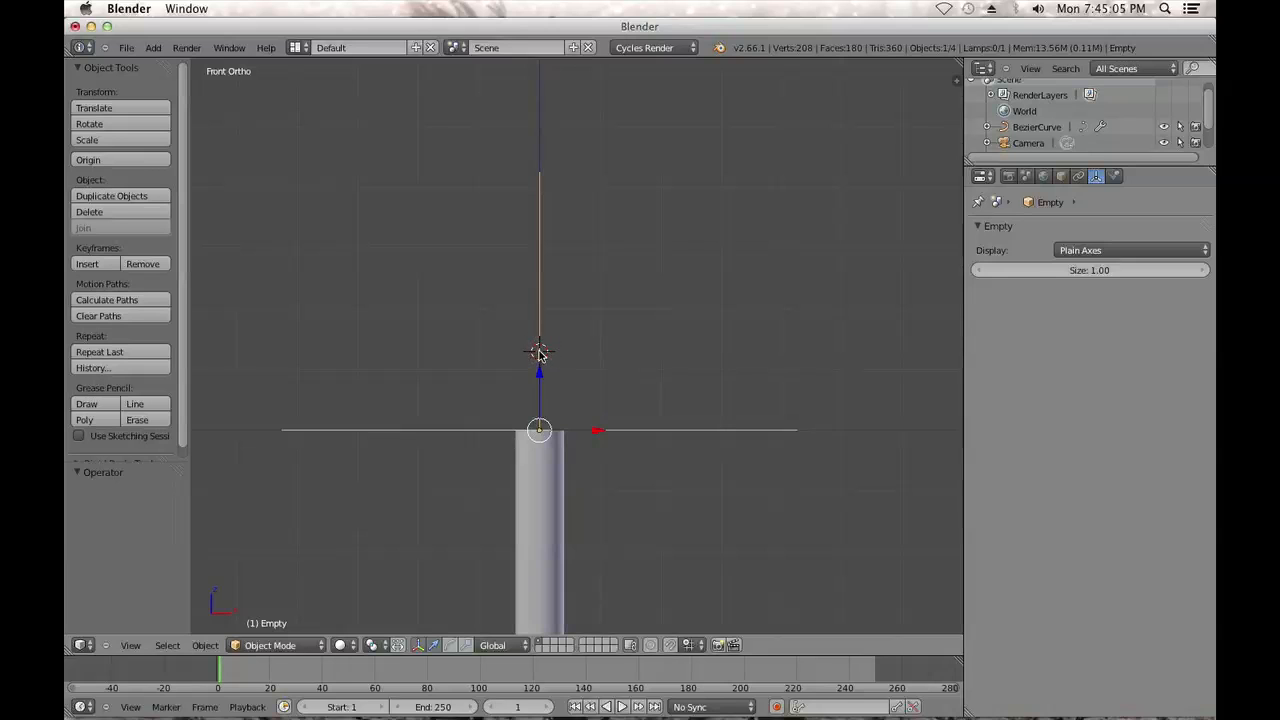
{"action": "key", "text": "shift+s"}
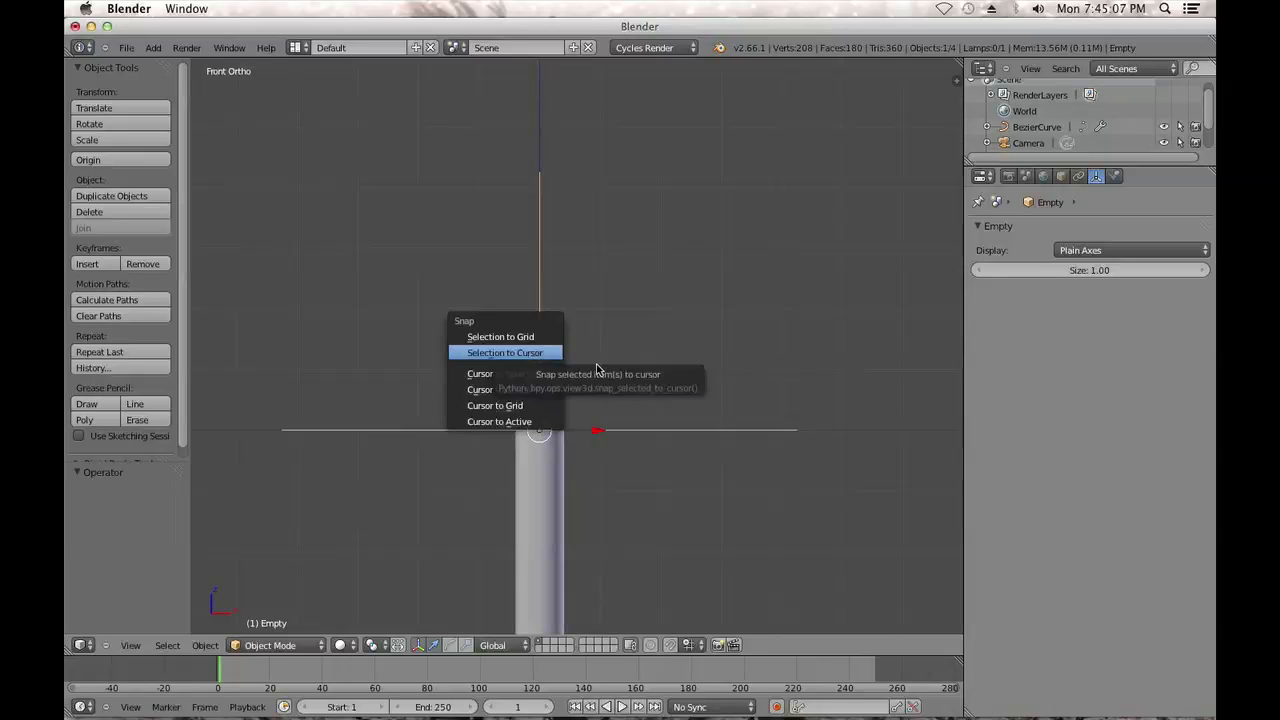
{"action": "left_click", "coordinate": [540, 354]}
Add a UV sphere at the 3D cursor and scale it down to about two and a half times the stem's width
{"action": "key", "text": "shift+a"}
{"action": "mouse_move", "coordinate": [577, 375]}
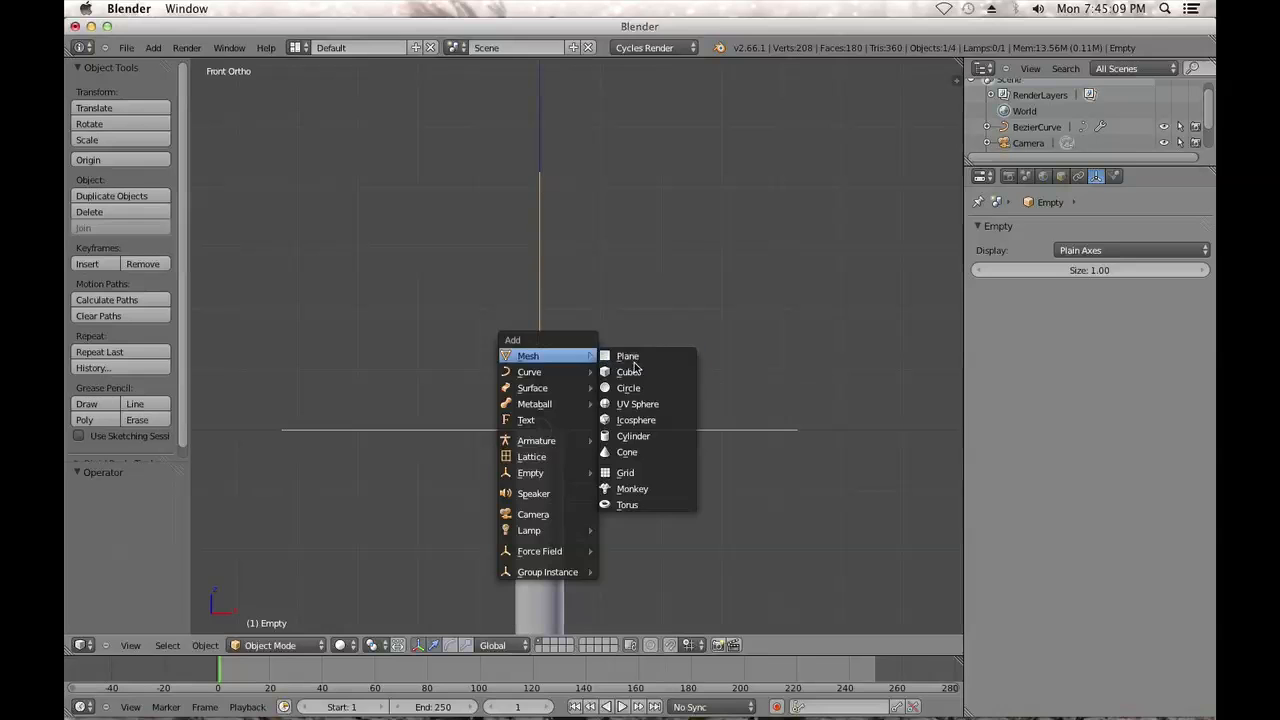
{"action": "left_click", "coordinate": [668, 404]}
{"action": "key", "text": "s"}
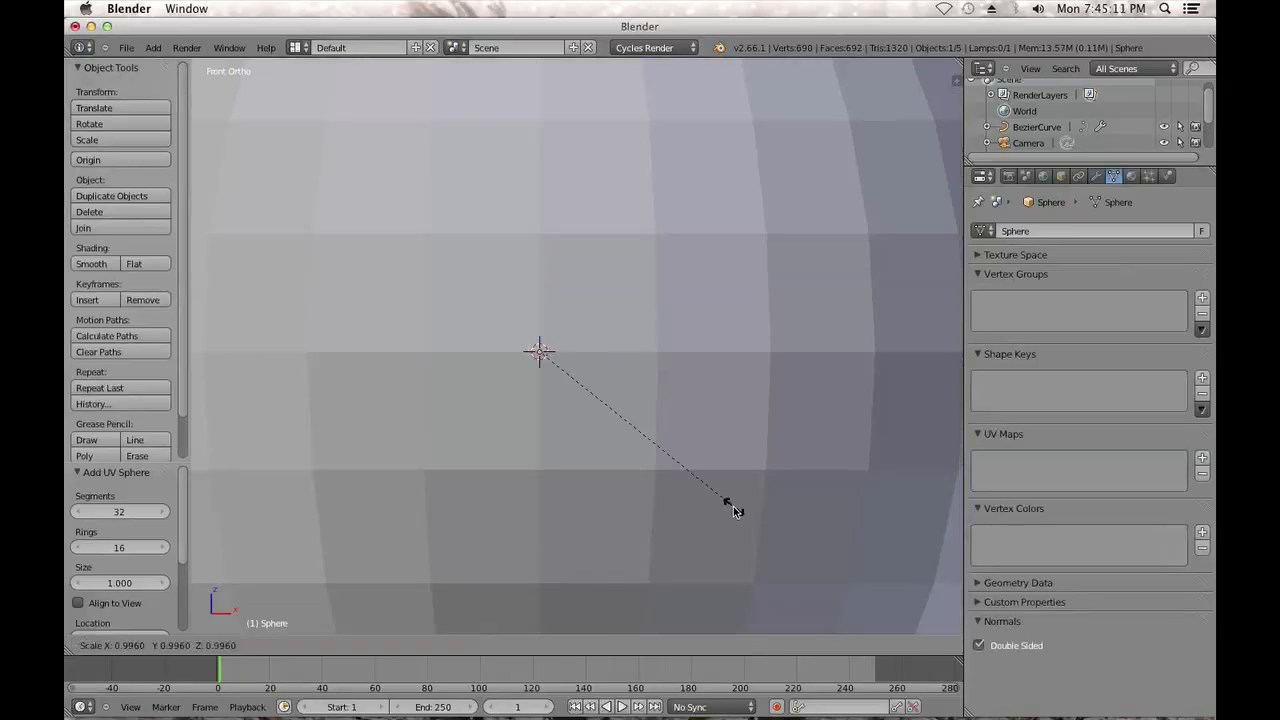
{"action": "left_click", "coordinate": [557, 363]}
{"action": "key", "text": "KP_Decimal"}
In Edit Mode, delete the visible front vertices of the sphere's lower half, including the equator
{"action": "key", "text": "Tab"}
{"action": "key", "text": "a"}
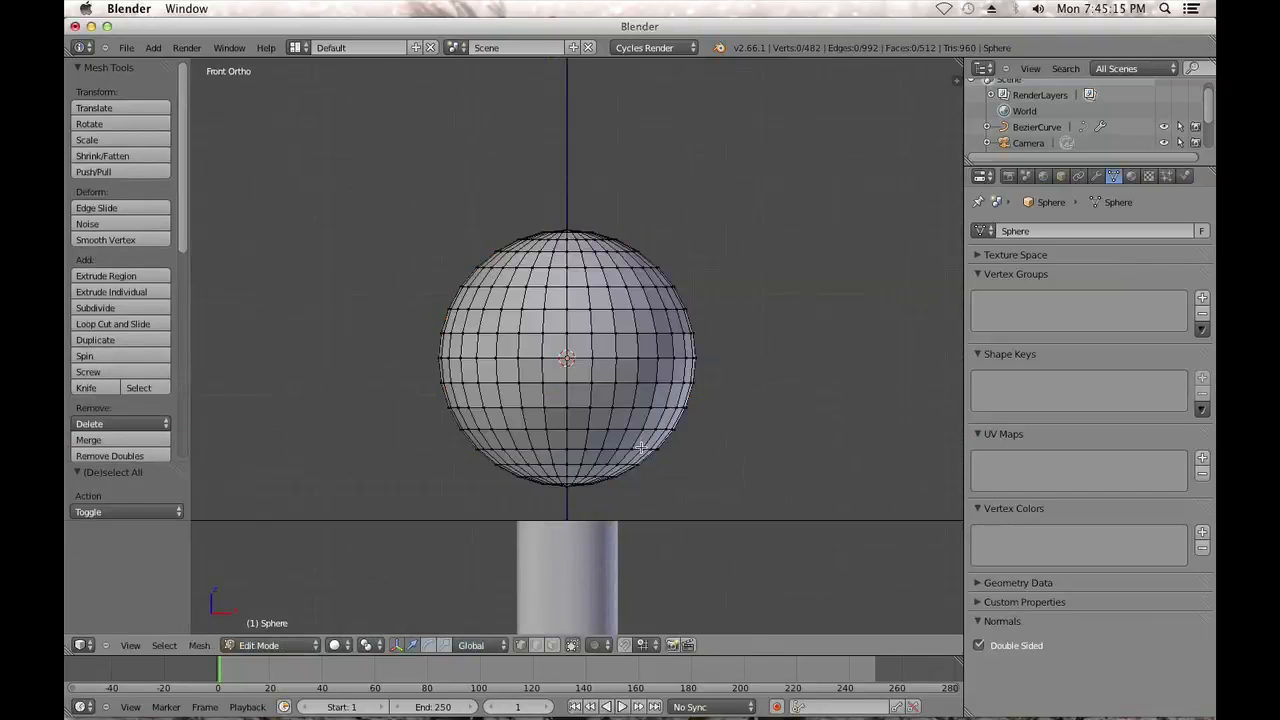
{"action": "key", "text": "b"}
{"action": "left_click_drag", "start_coordinate": [730, 494], "coordinate": [383, 350]}
{"action": "key", "text": "x"}
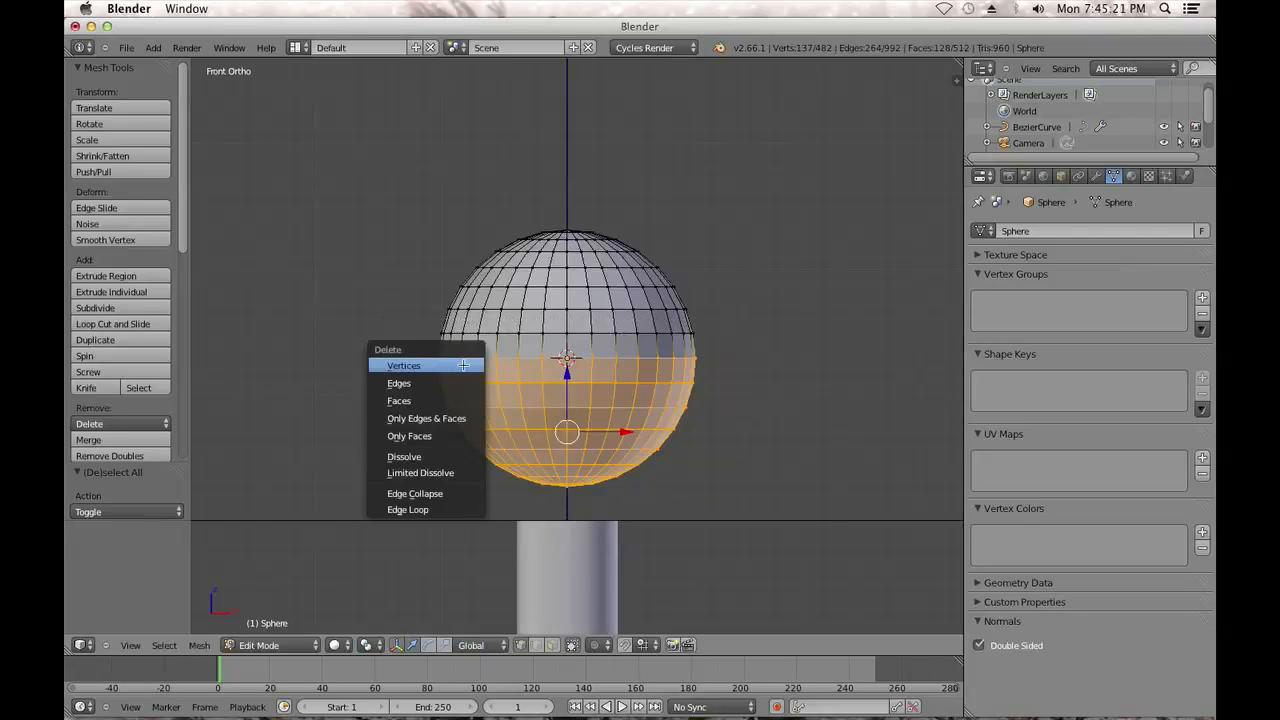
{"action": "left_click", "coordinate": [463, 365]}
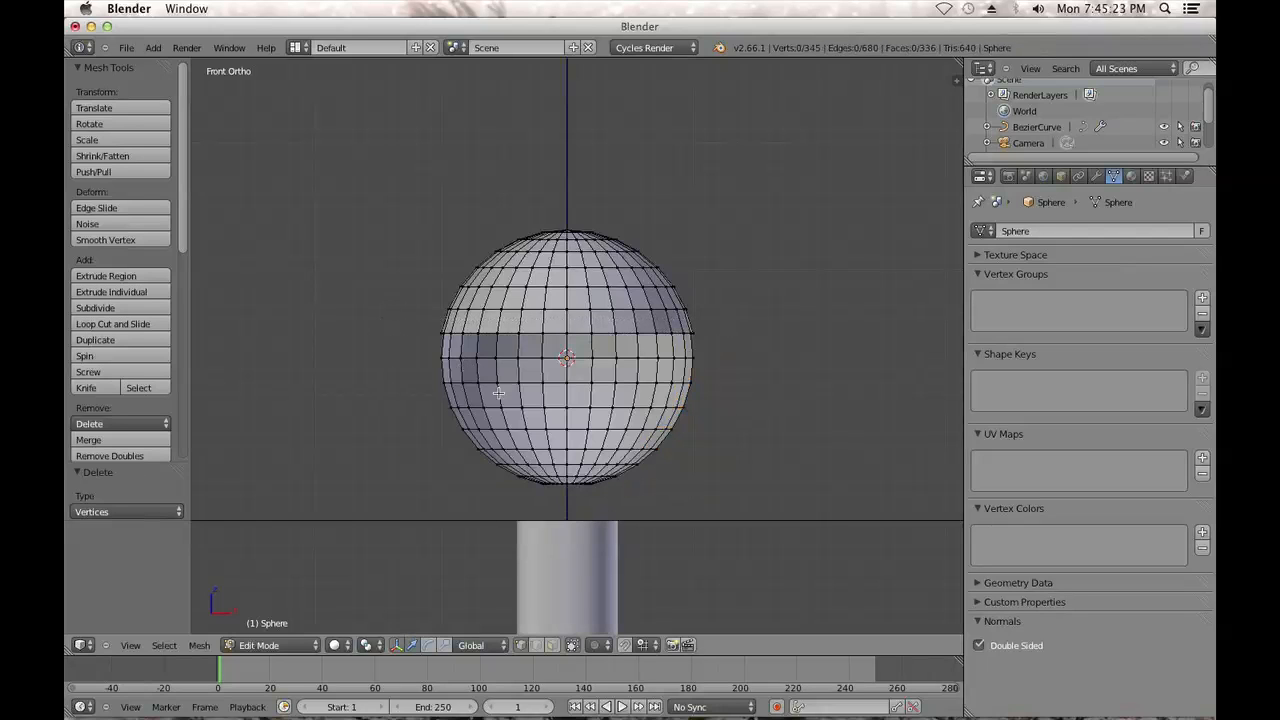
Allow selection of hidden vertices and delete the remaining back vertices of the sphere's lower half
{"action": "left_click", "coordinate": [572, 645]}
{"action": "key", "text": "b"}
{"action": "left_click_drag", "start_coordinate": [731, 511], "coordinate": [392, 356]}
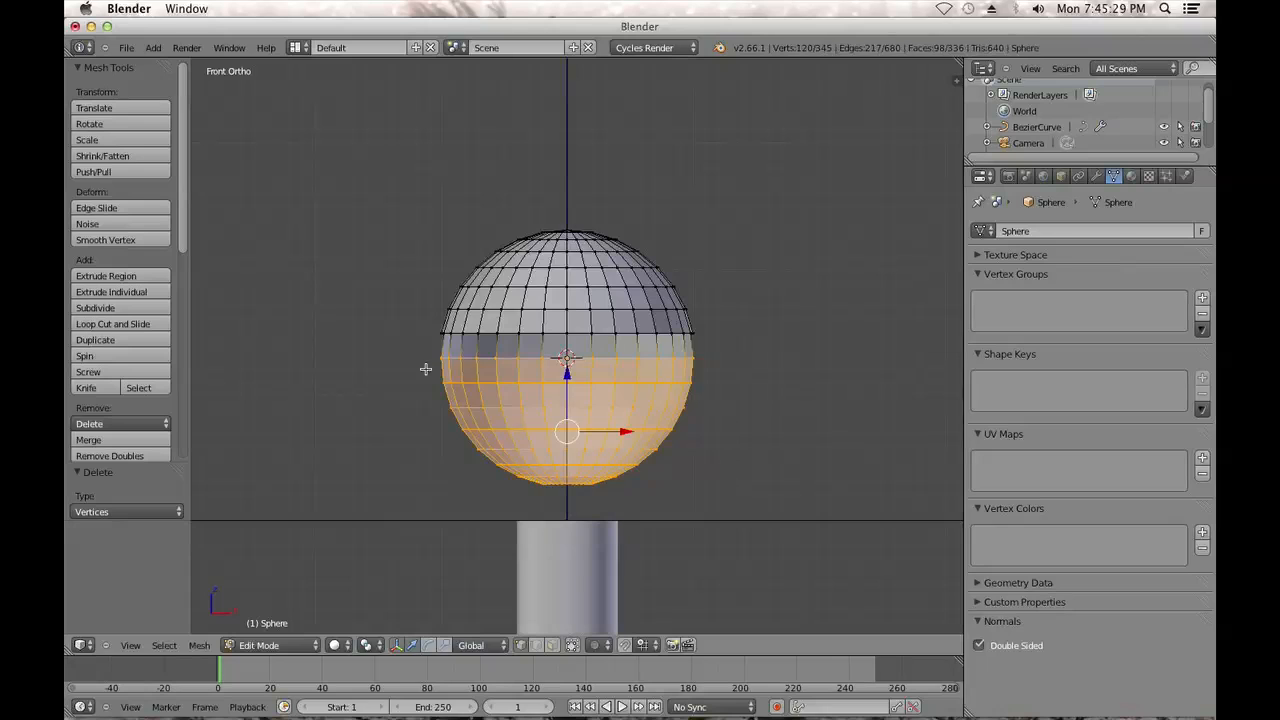
{"action": "key", "text": "x"}
{"action": "left_click", "coordinate": [472, 379]}
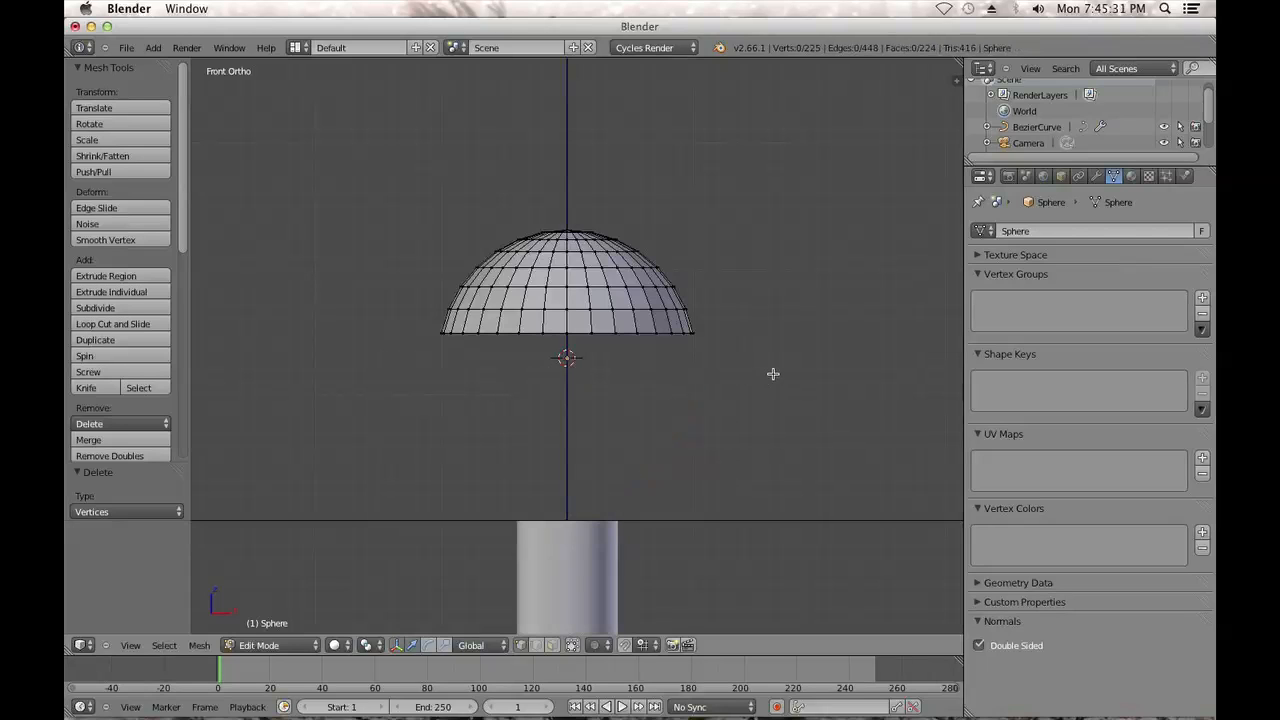
Move the whole dome mesh down about 0.02 along Z so its open rim meets the object origin
{"action": "key", "text": "a"}
{"action": "left_click_drag", "start_coordinate": [568, 219], "coordinate": [568, 243]}
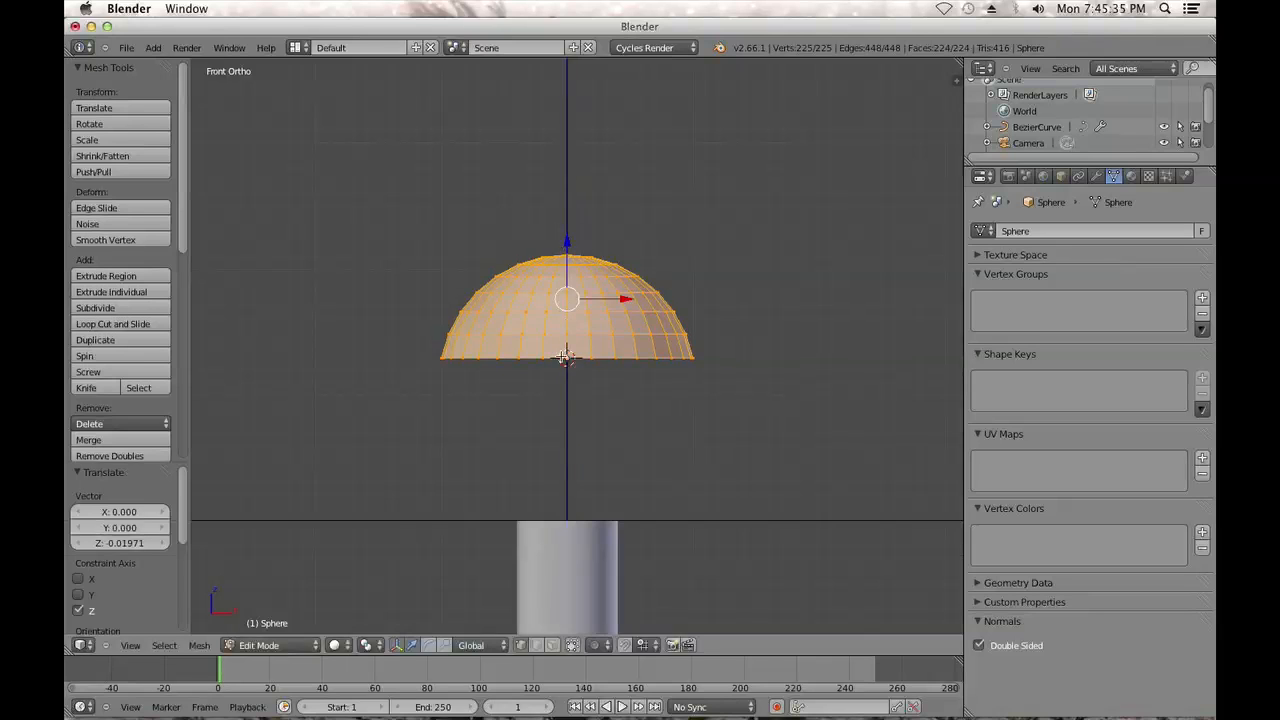
{"action": "scroll", "coordinate": [563, 352], "scroll_direction": "up", "scroll_amount": 2}
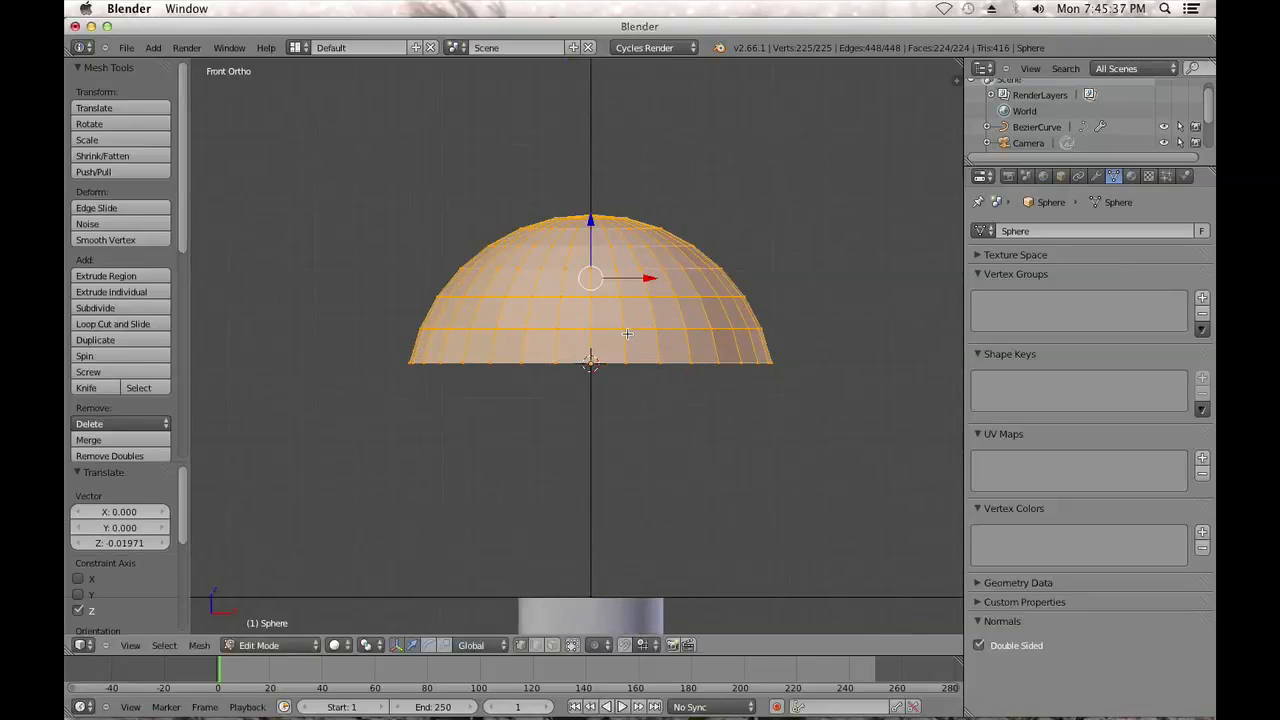
Enable proportional editing and scale the edge loop just above the dome's rim by about 1.41, with a falloff size of 0.09
{"action": "left_click", "coordinate": [596, 645]}
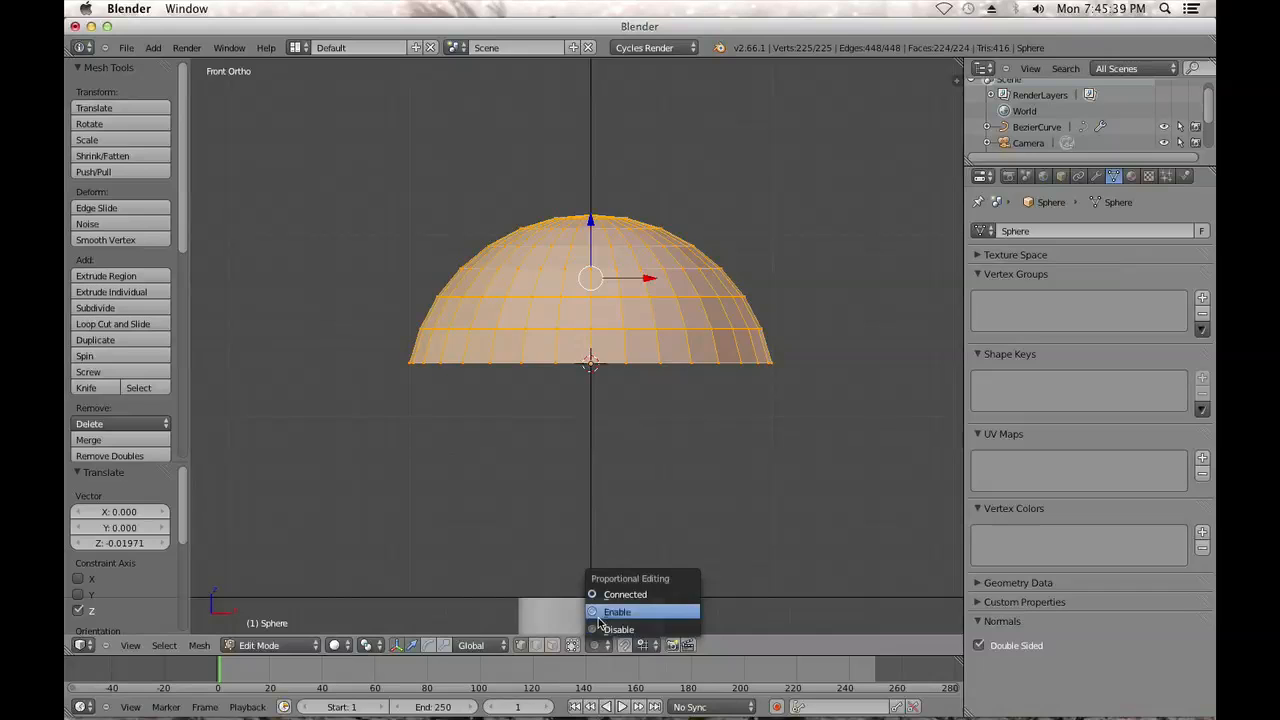
{"action": "left_click", "coordinate": [600, 612]}
{"action": "right_click", "coordinate": [612, 327], "text": "alt"}
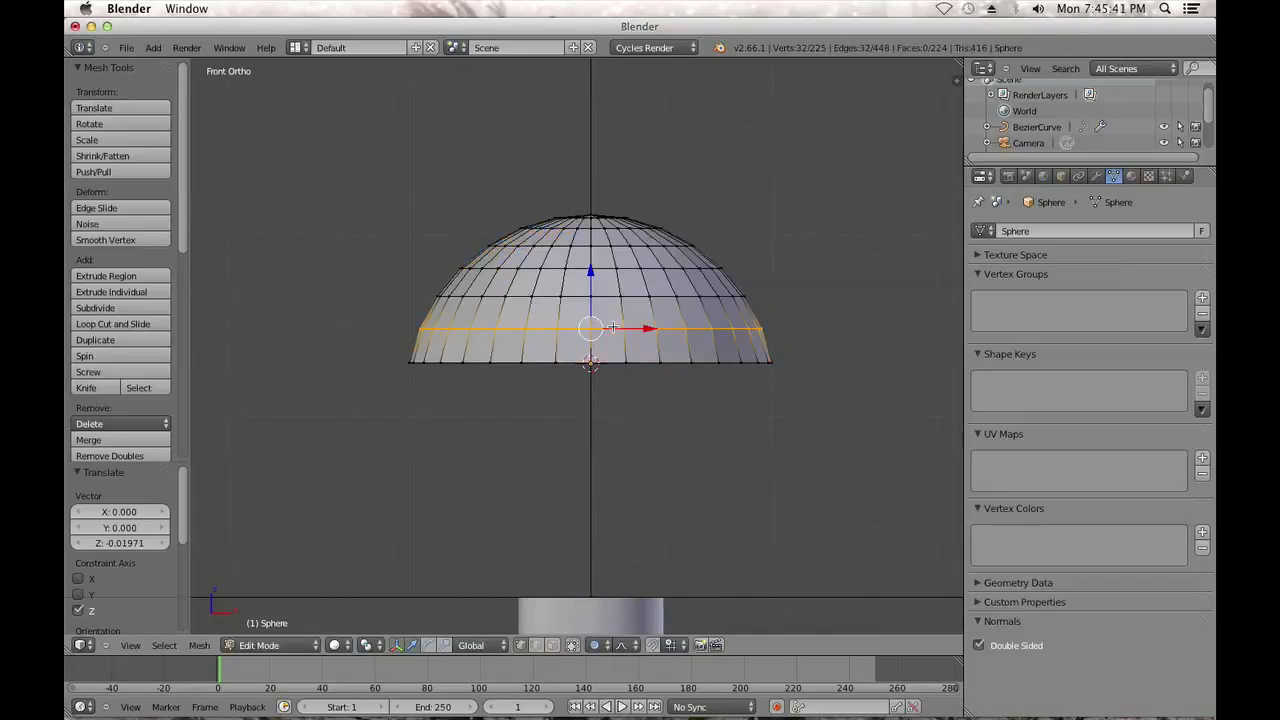
{"action": "key", "text": "s"}
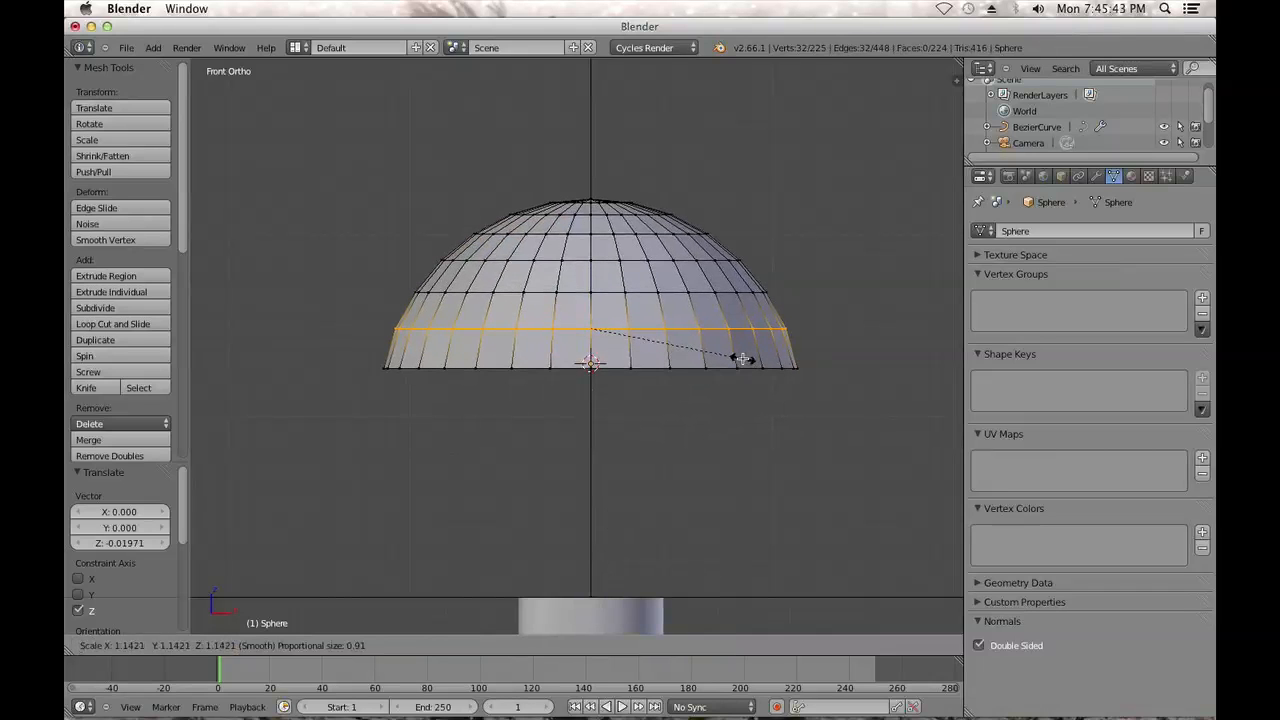
{"action": "scroll", "coordinate": [742, 359], "scroll_direction": "up", "scroll_amount": 15}
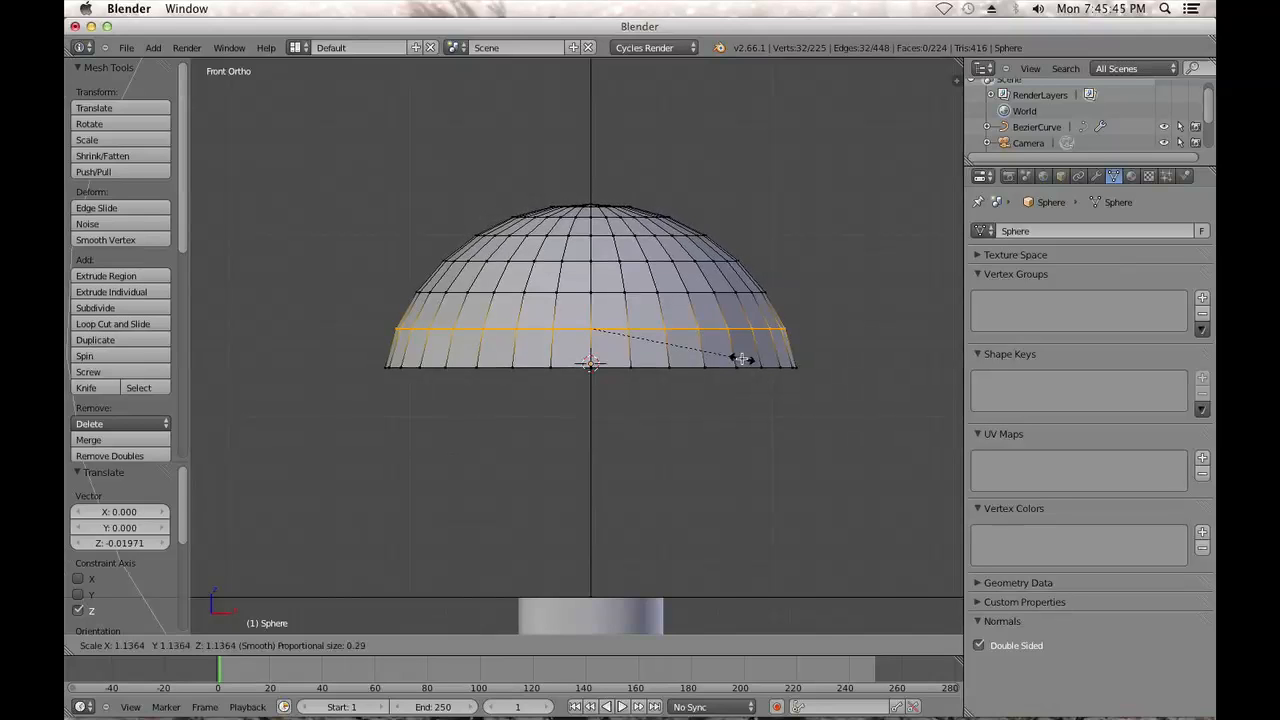
{"action": "scroll", "coordinate": [745, 359], "scroll_direction": "up", "scroll_amount": 7}
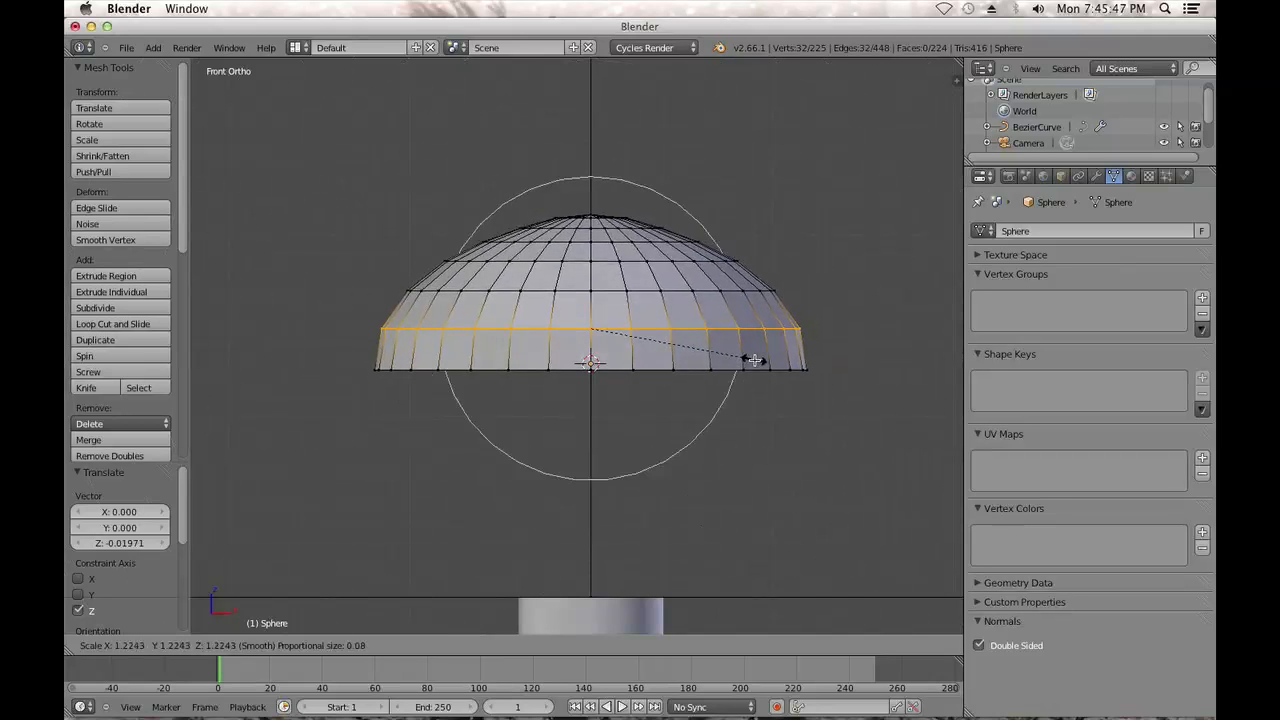
{"action": "scroll", "coordinate": [765, 357], "scroll_direction": "down", "scroll_amount": 3}
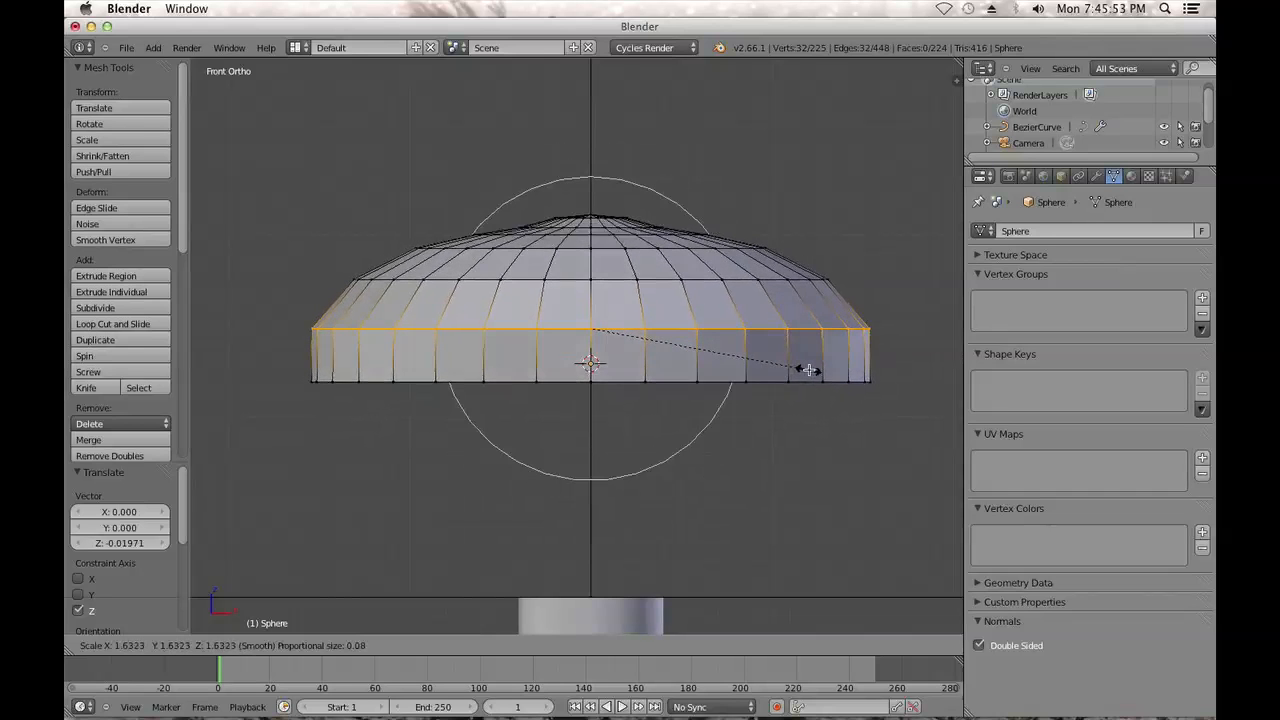
{"action": "scroll", "coordinate": [812, 368], "scroll_direction": "down", "scroll_amount": 2}
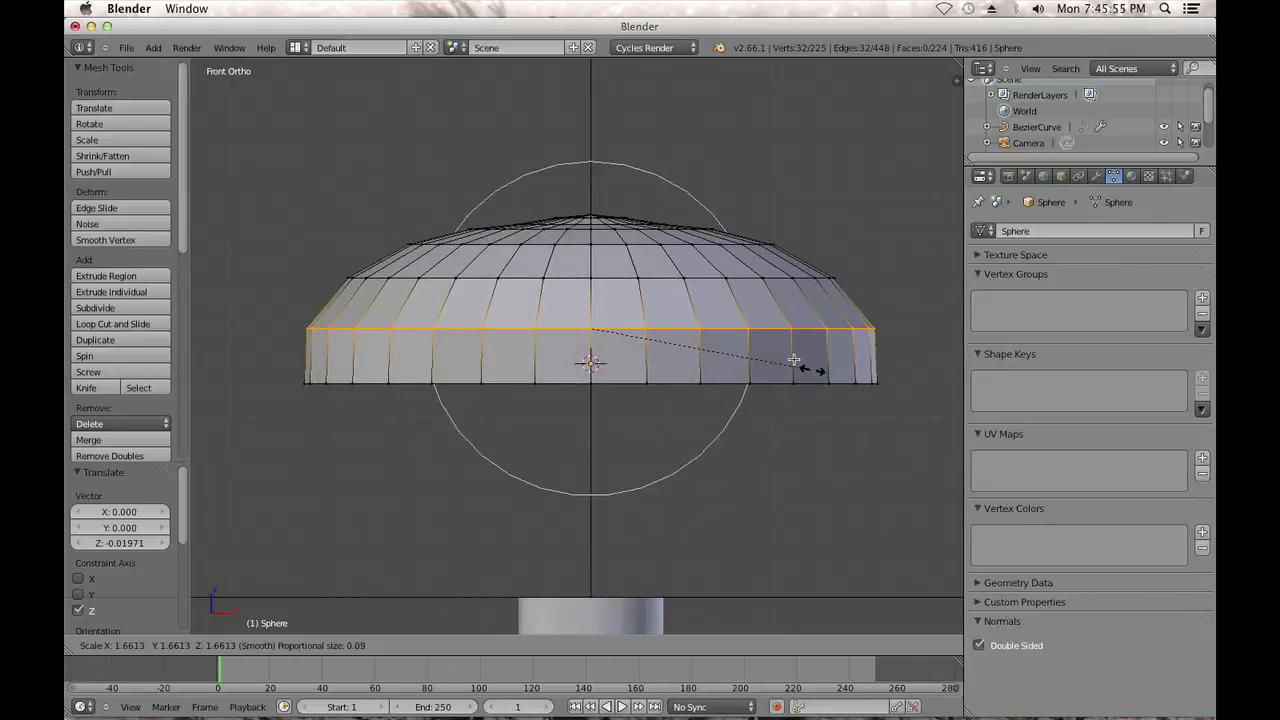
{"action": "left_click", "coordinate": [763, 357]}
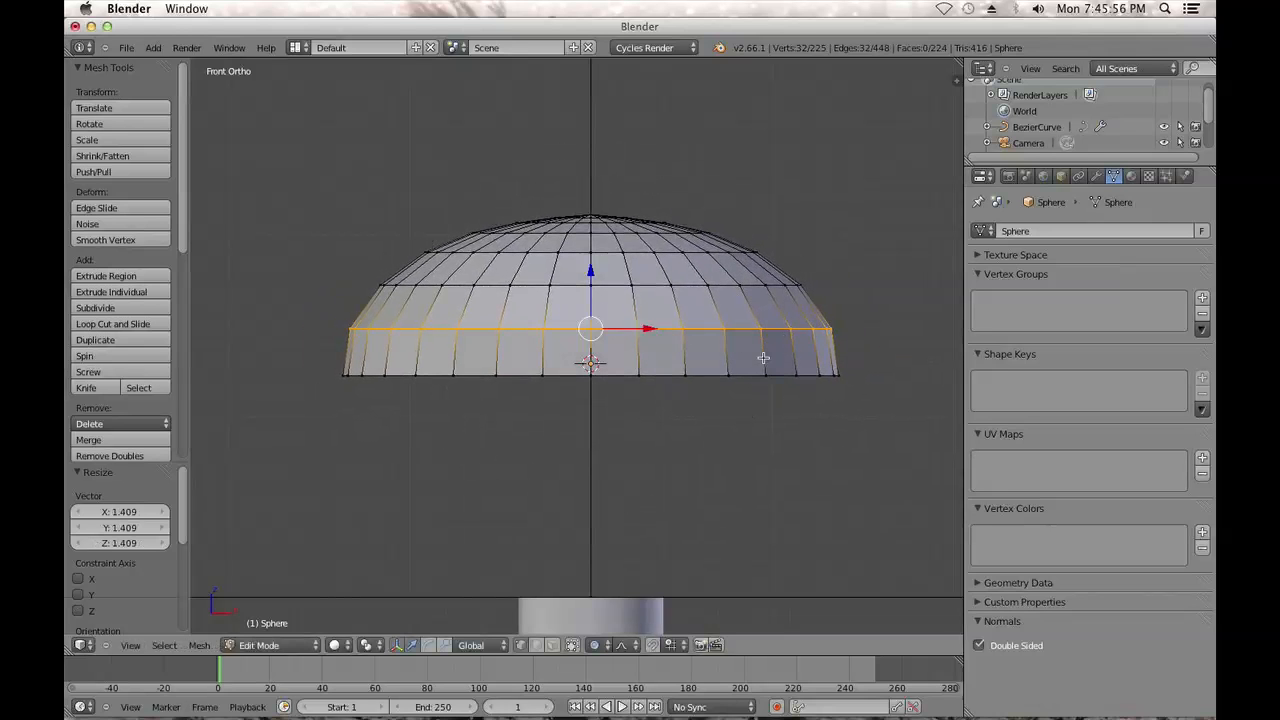
Scale the dome's bottom rim loop inward to about 0.76, using a proportional size of 0.07
{"action": "right_click", "coordinate": [703, 367], "text": "alt"}
{"action": "key", "text": "s"}
{"action": "scroll", "coordinate": [857, 381], "scroll_direction": "up", "scroll_amount": 3}
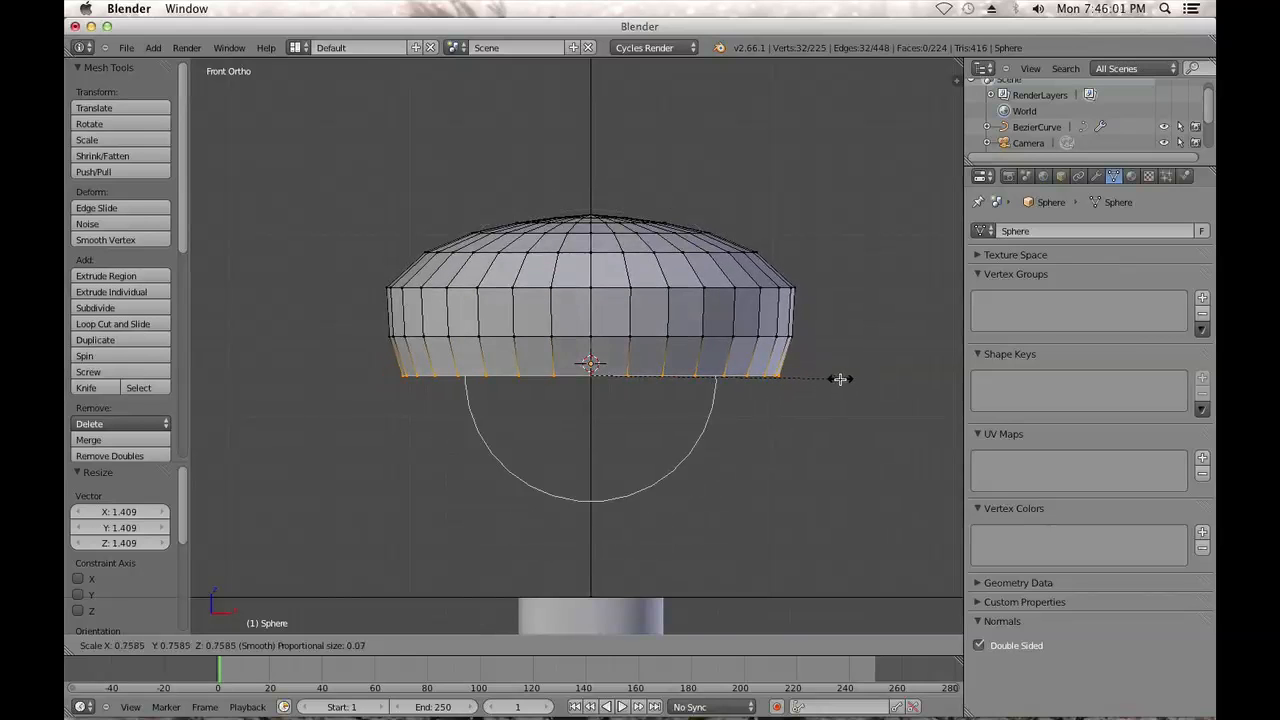
{"action": "left_click", "coordinate": [840, 379]}
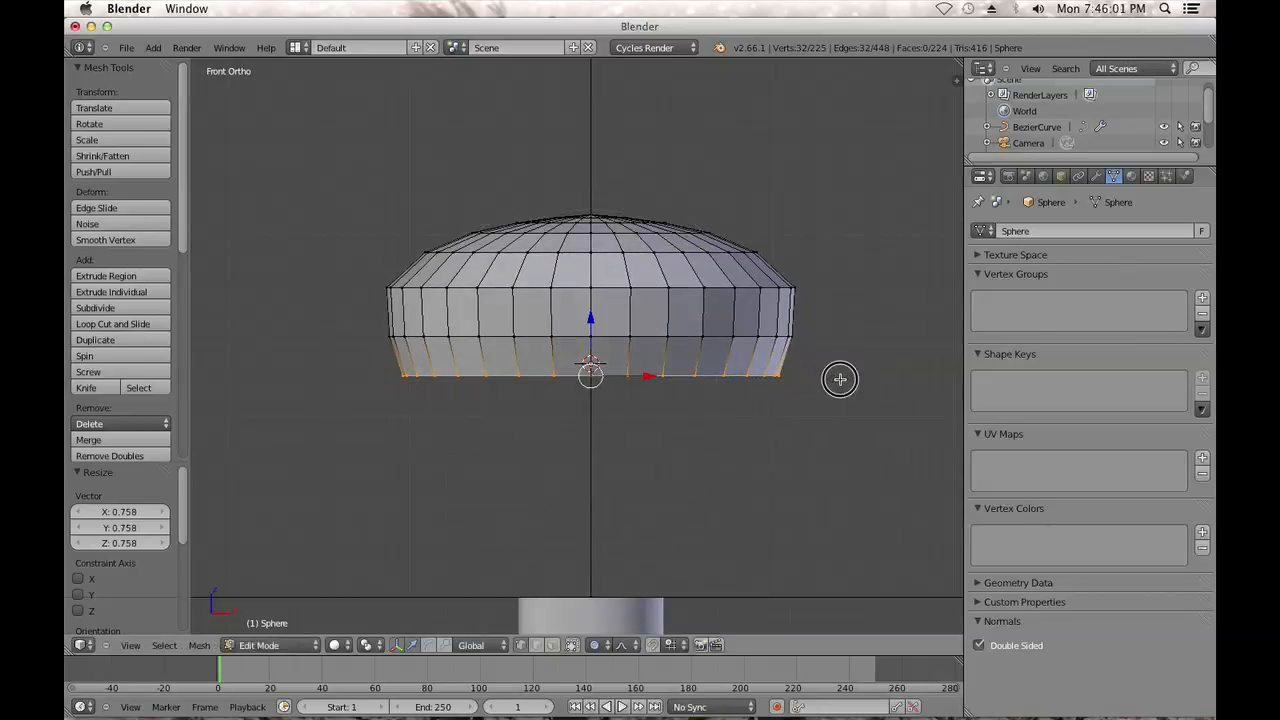
Move the third edge loop from the bottom down about 0.015 along Z, with a proportional size of 0.09
{"action": "right_click", "coordinate": [661, 294], "text": "alt"}
{"action": "right_click", "coordinate": [650, 284], "text": "alt"}
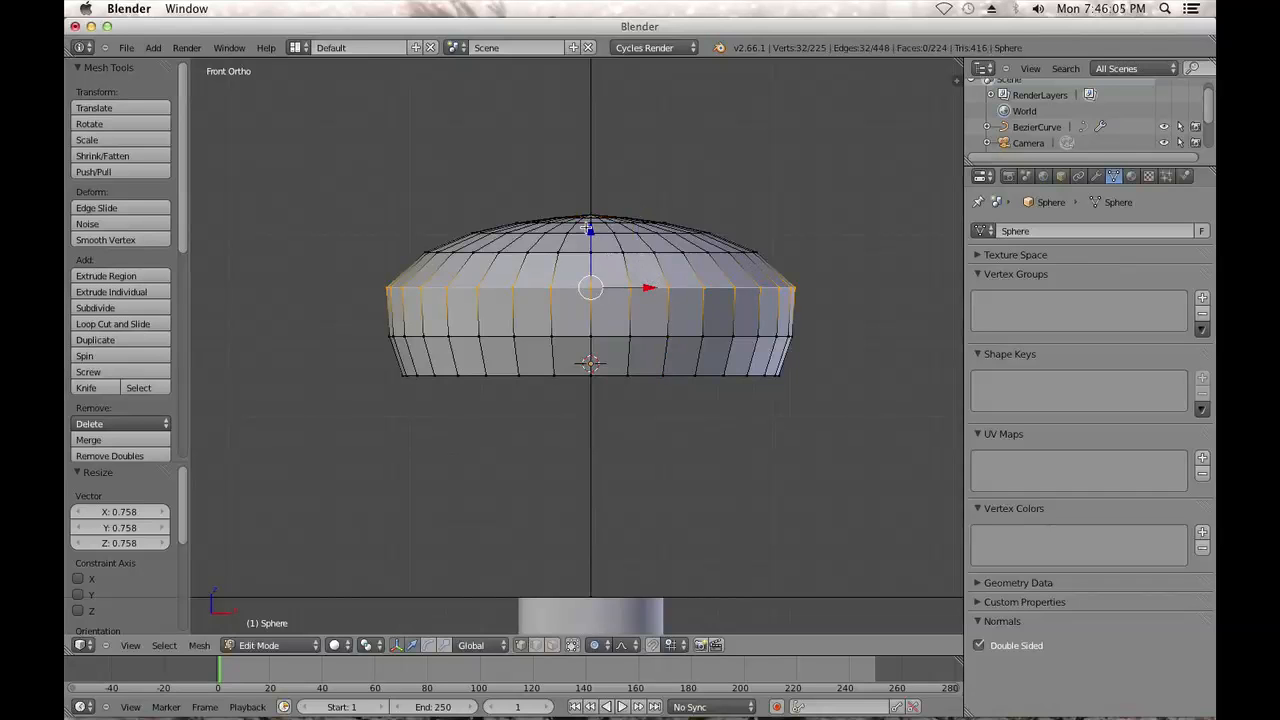
{"action": "key", "text": "g"}
{"action": "key", "text": "z"}
{"action": "scroll", "coordinate": [580, 248], "scroll_direction": "down", "scroll_amount": 3}
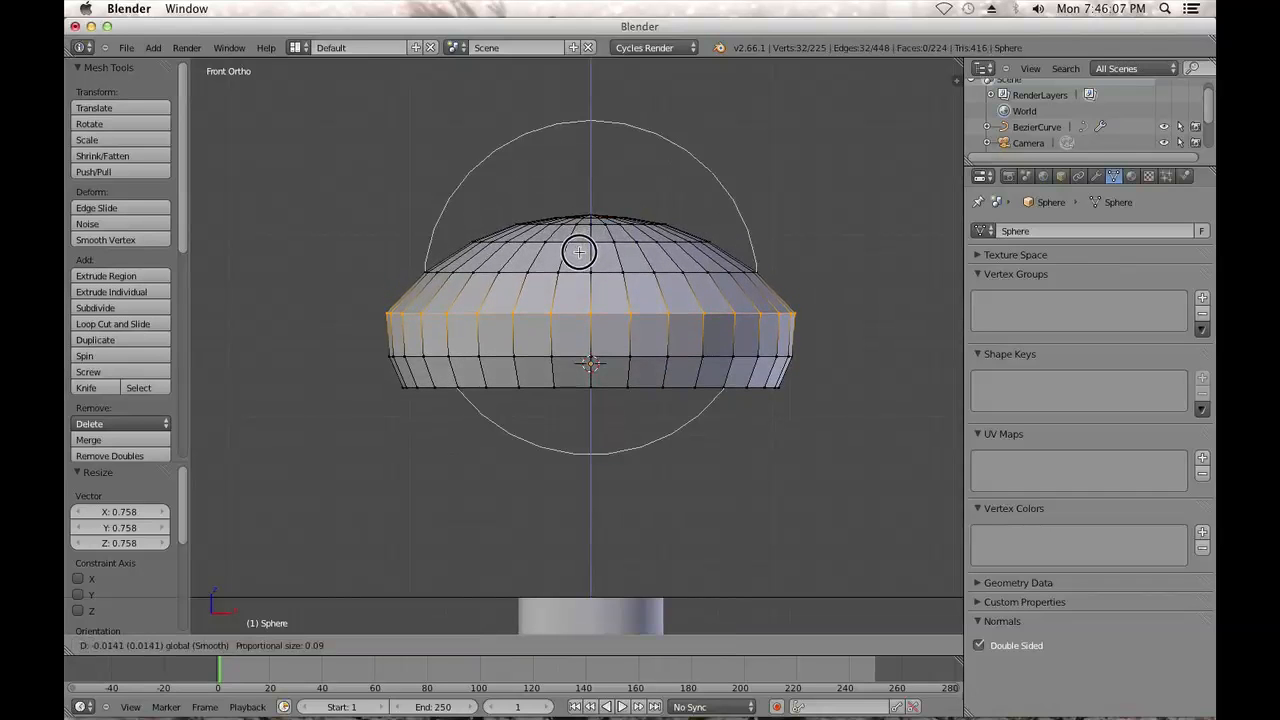
{"action": "left_click", "coordinate": [575, 277]}
Scale the bottom rim loop slightly inward with proportional falloff and deselect the mesh
{"action": "right_click", "coordinate": [620, 386], "text": "alt"}
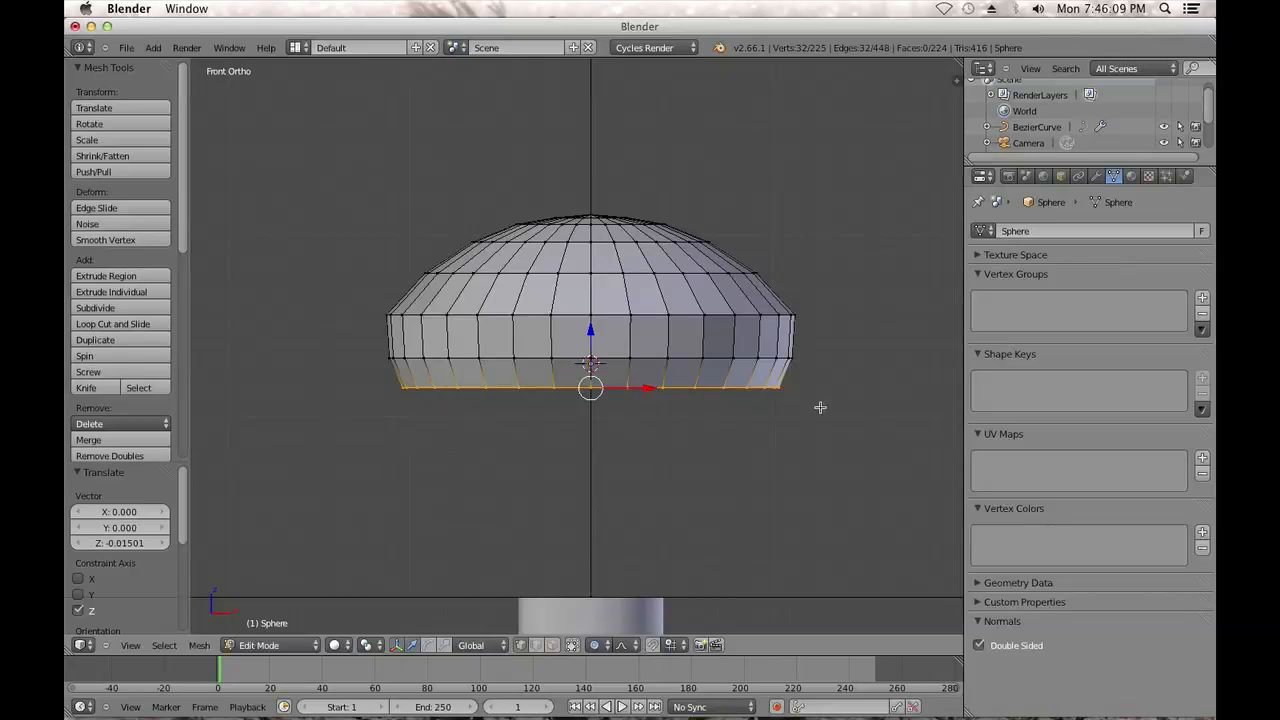
{"action": "key", "text": "s"}
{"action": "left_click", "coordinate": [786, 401]}
{"action": "key", "text": "a"}
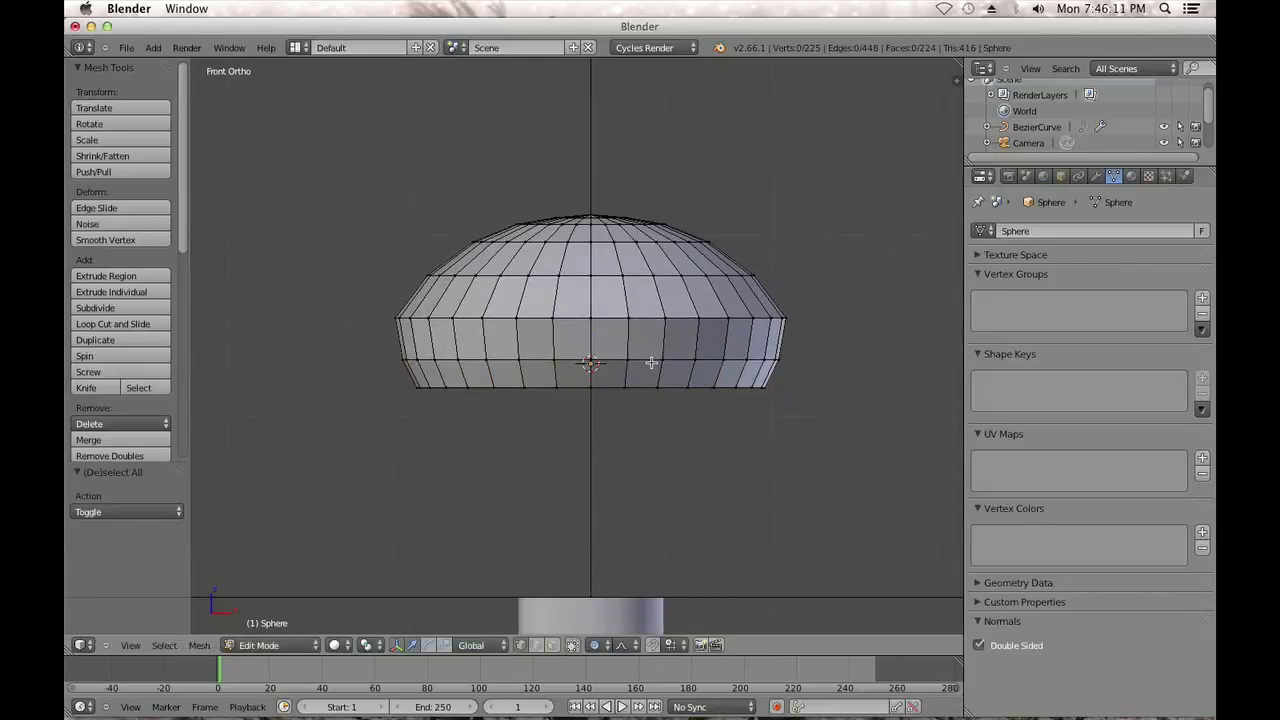
Raise the entire dome mesh about 0.013 along Z to align its rim with the origin, and return to Object Mode
{"action": "key", "text": "Tab"}
{"action": "key", "text": "Tab"}
{"action": "key", "text": "a"}
{"action": "key", "text": "g"}
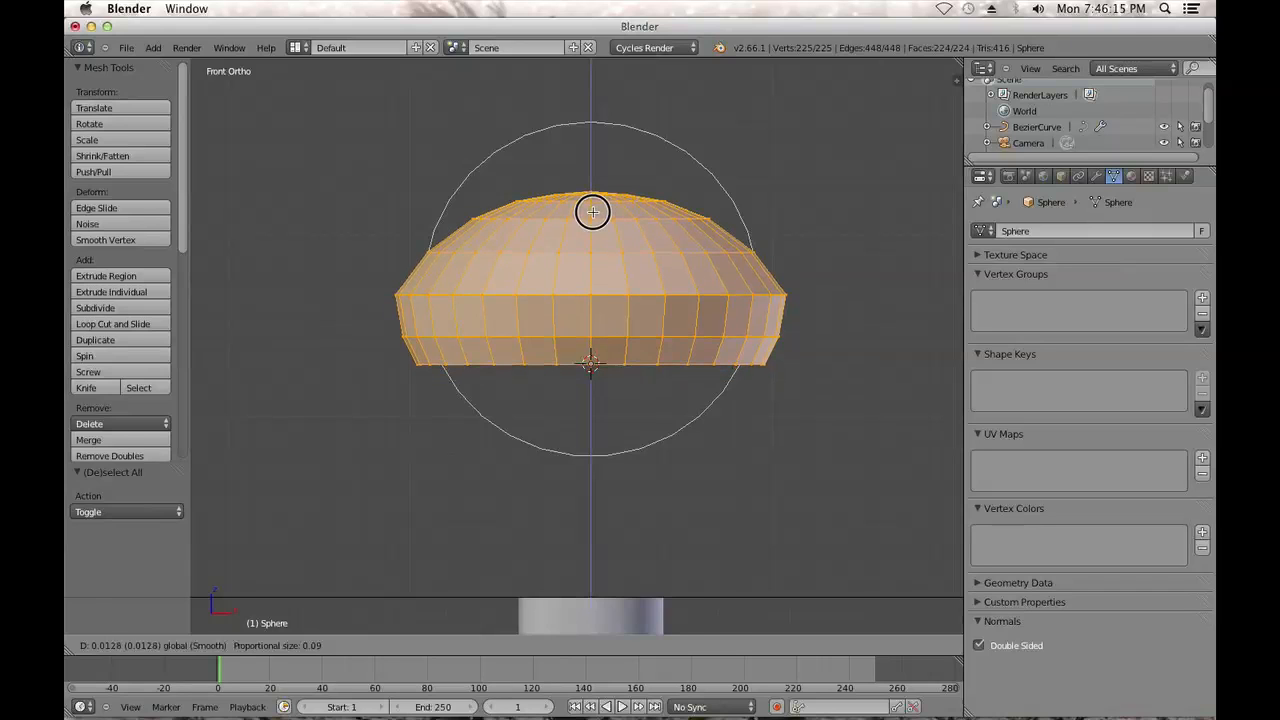
{"action": "left_click", "coordinate": [593, 214]}
{"action": "key", "text": "Tab"}
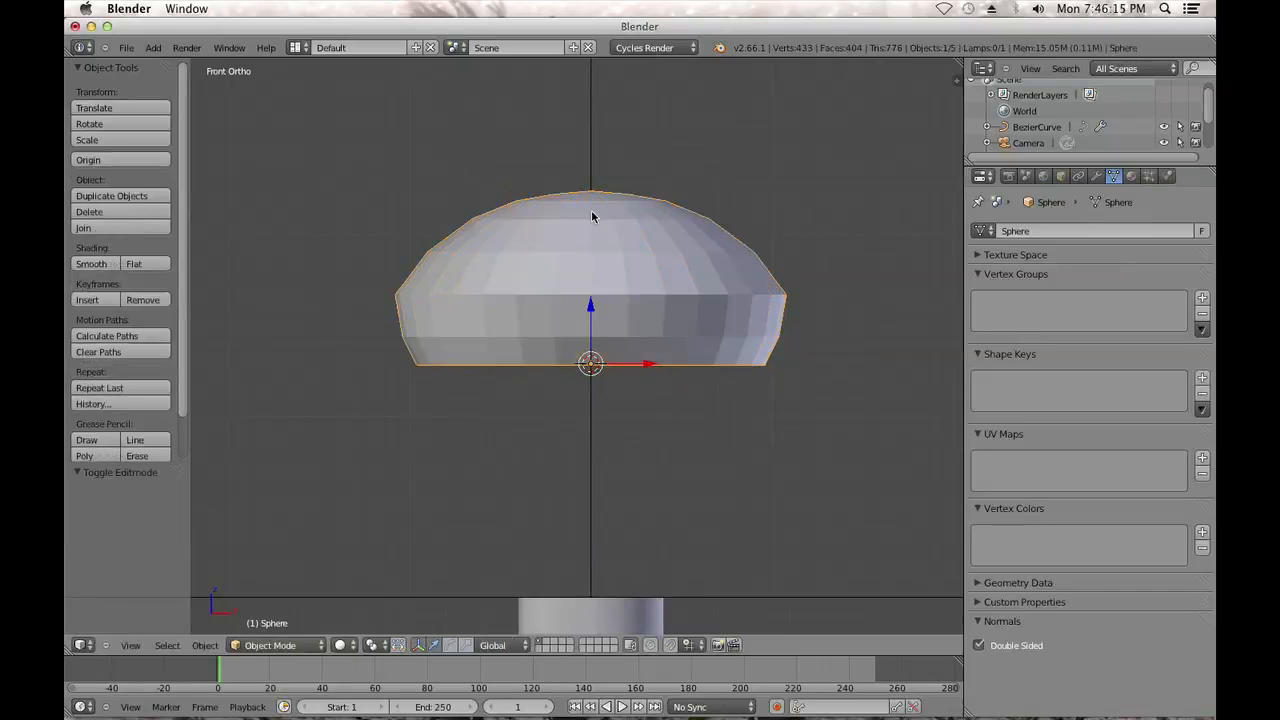
Snap the 3D cursor to the scene center and snap the flower head to it, seating it on the stem
{"action": "key", "text": "shift+s"}
{"action": "left_click", "coordinate": [625, 563]}
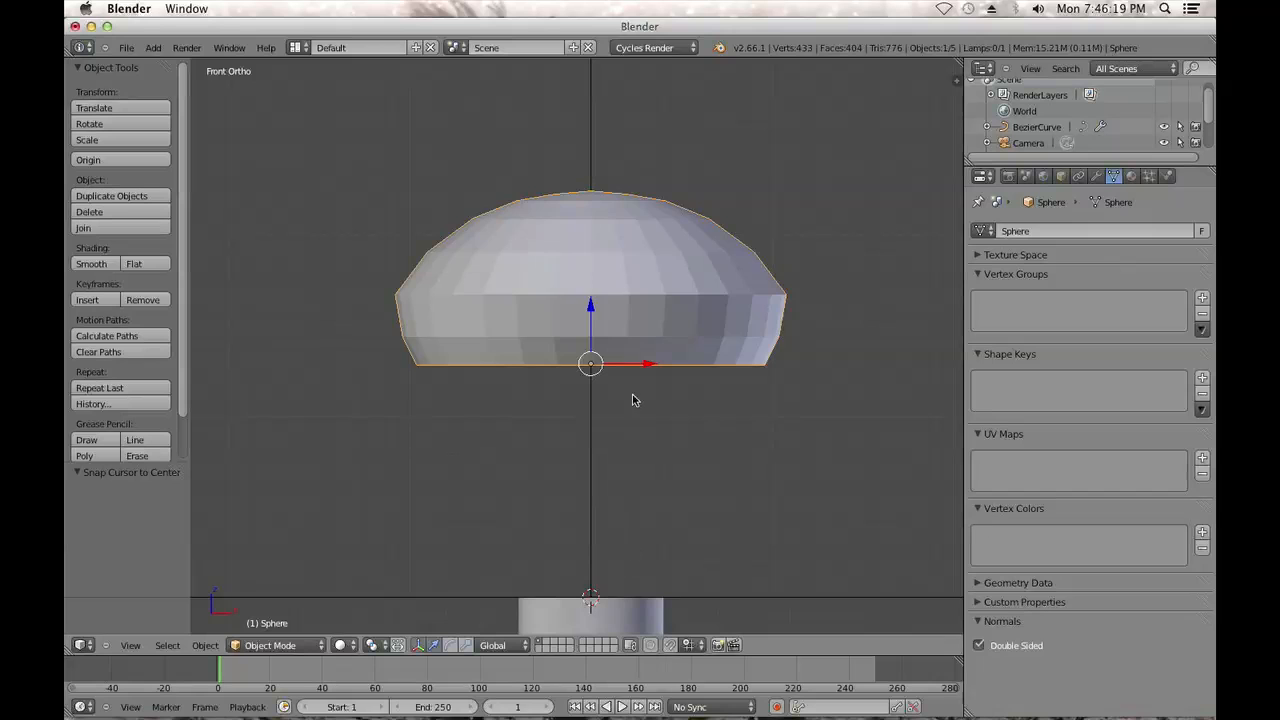
{"action": "key", "text": "shift+s"}
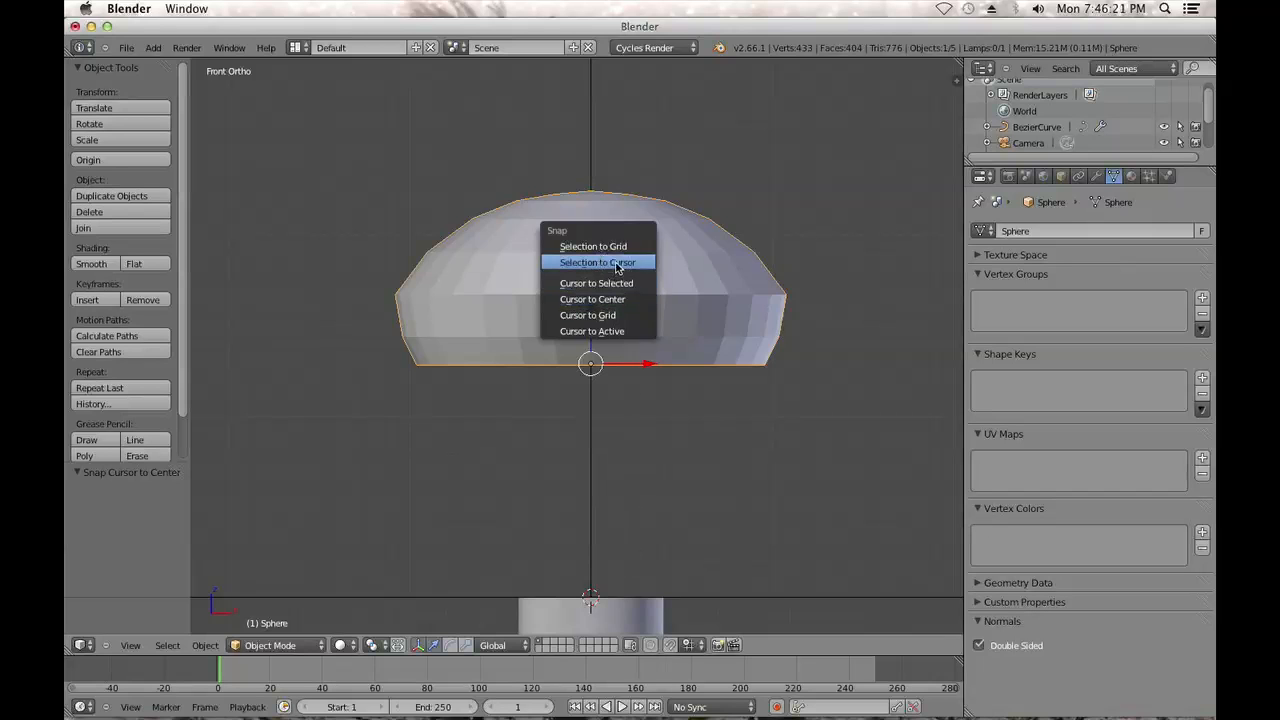
{"action": "left_click", "coordinate": [617, 262]}
{"action": "middle_click_drag", "start_coordinate": [640, 480], "coordinate": [648, 240], "text": "shift"}
{"action": "scroll", "coordinate": [650, 383], "scroll_direction": "up", "scroll_amount": 3}
{"action": "scroll", "coordinate": [727, 390], "scroll_direction": "down", "scroll_amount": 5}
{"action": "scroll", "coordinate": [674, 387], "scroll_direction": "up", "scroll_amount": 3}
Lower the flower head's bottom rim loop about 0.017 along Z in Edit Mode, overlapping the top of the stem
{"action": "key", "text": "Tab"}
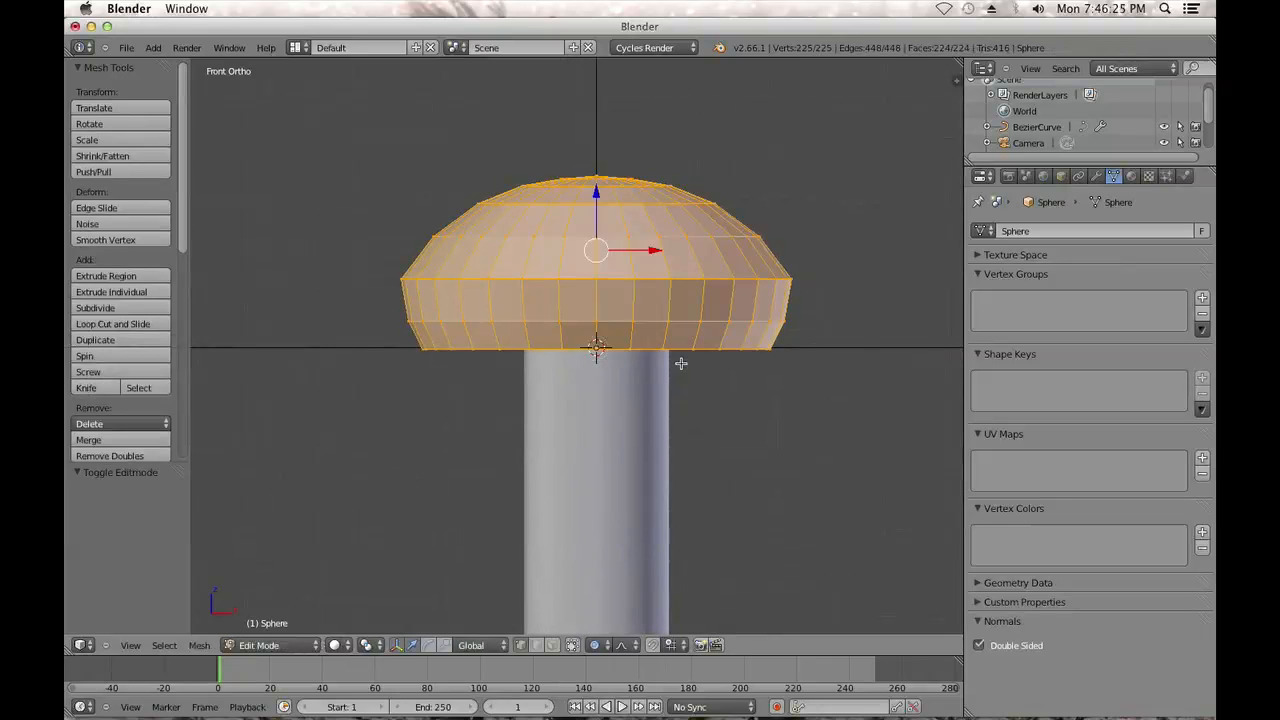
{"action": "key", "text": "a"}
{"action": "right_click", "coordinate": [693, 348], "text": "alt"}
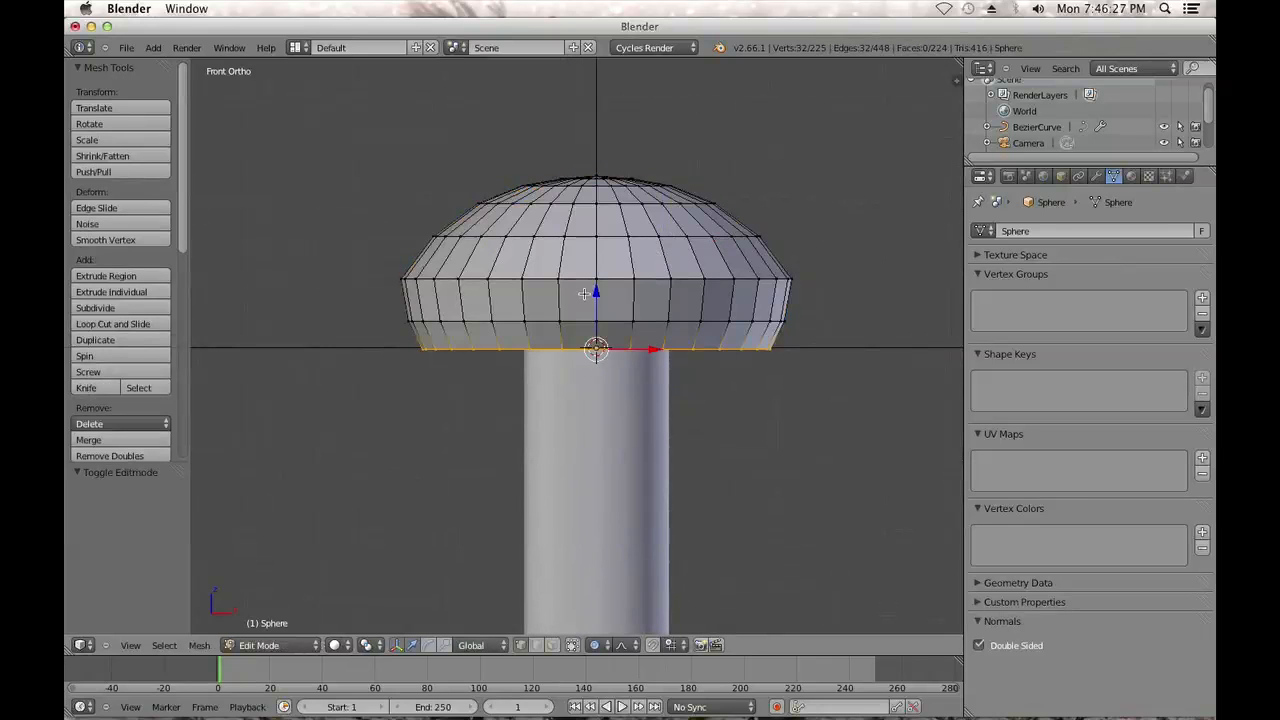
{"action": "key", "text": "g"}
{"action": "key", "text": "z"}
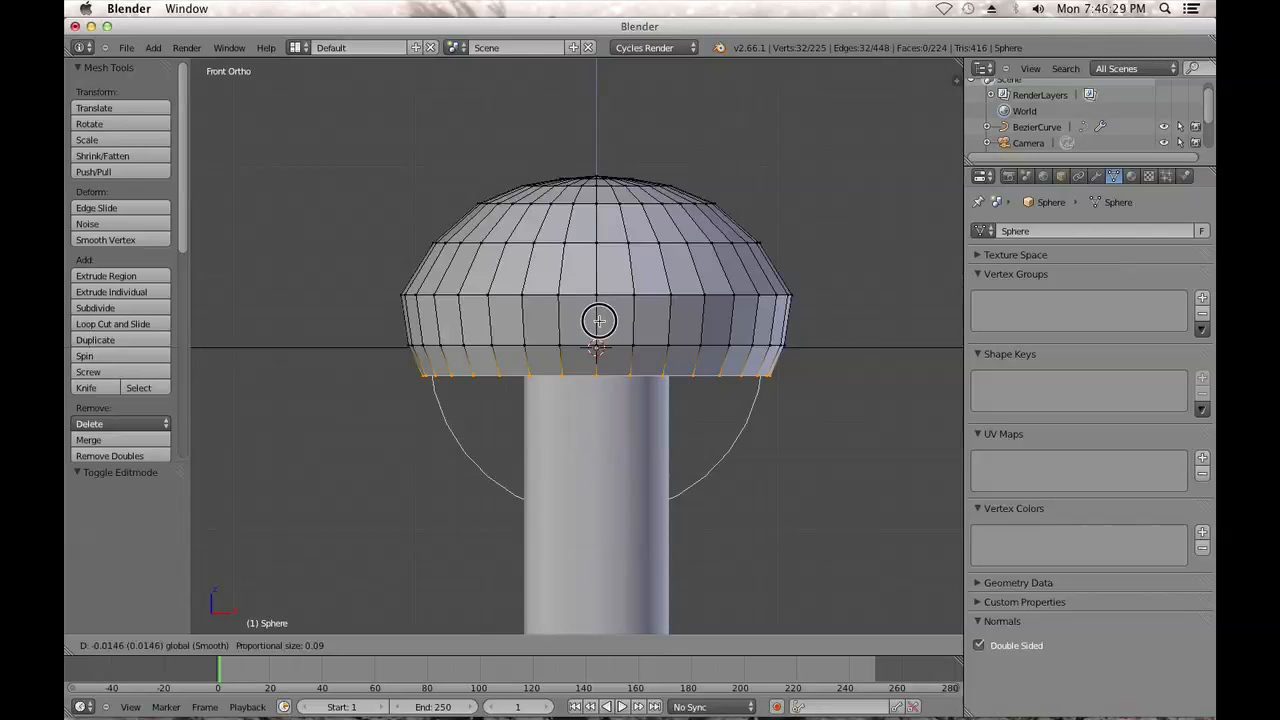
{"action": "left_click", "coordinate": [615, 330]}
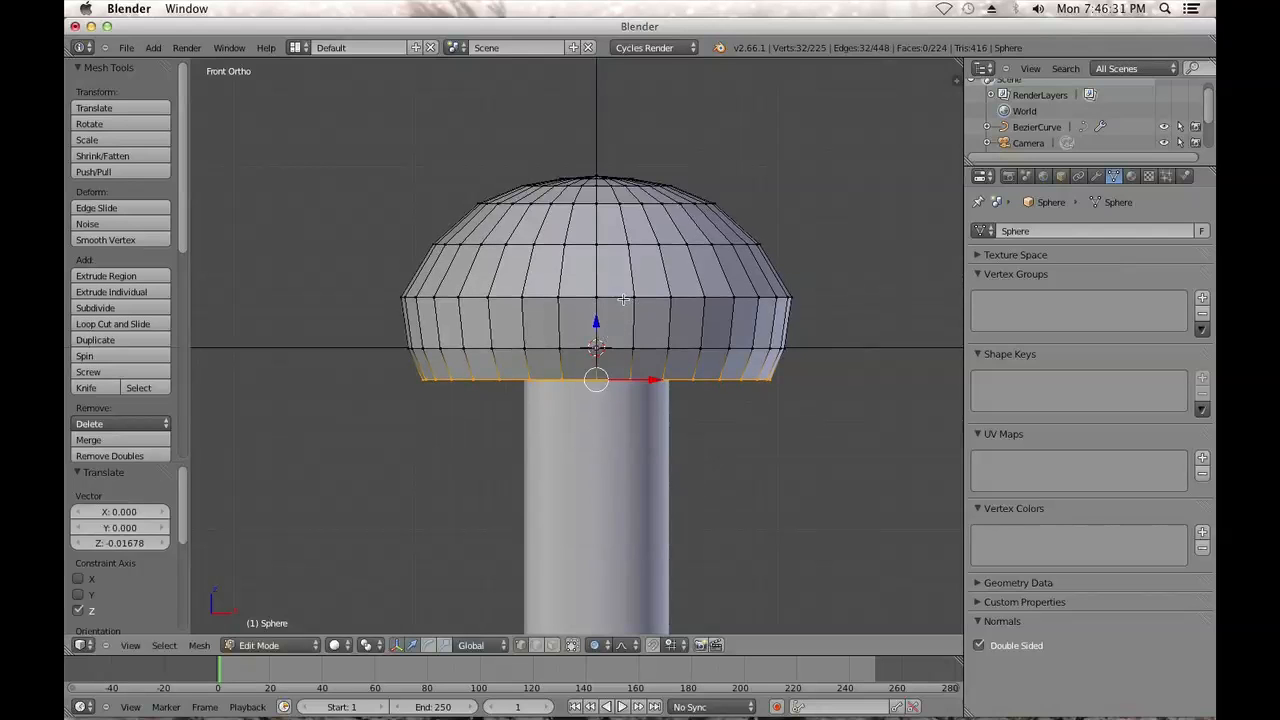
Move the head's widest edge loop down about 0.008 along Z and scale it by about 1.014
{"action": "right_click", "coordinate": [622, 299], "text": "alt"}
{"action": "key", "text": "g"}
{"action": "key", "text": "z"}
{"action": "left_click", "coordinate": [587, 262]}
{"action": "key", "text": "s"}
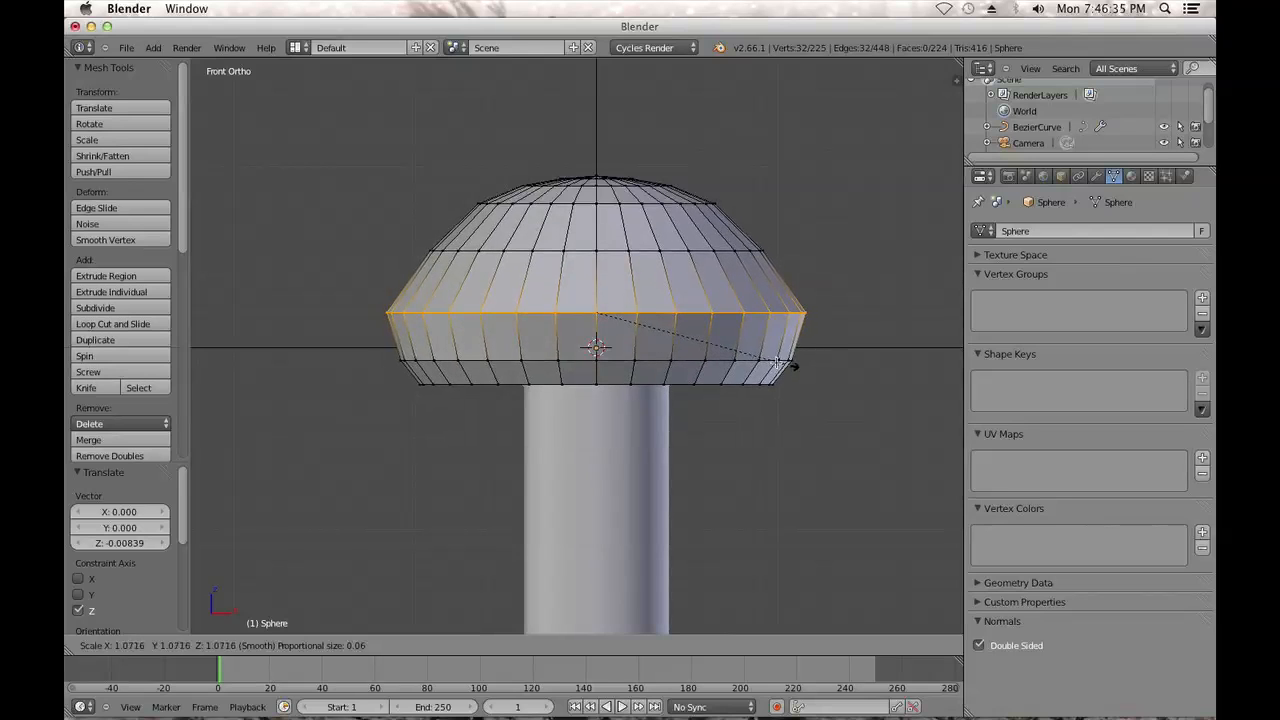
{"action": "left_click", "coordinate": [697, 304]}
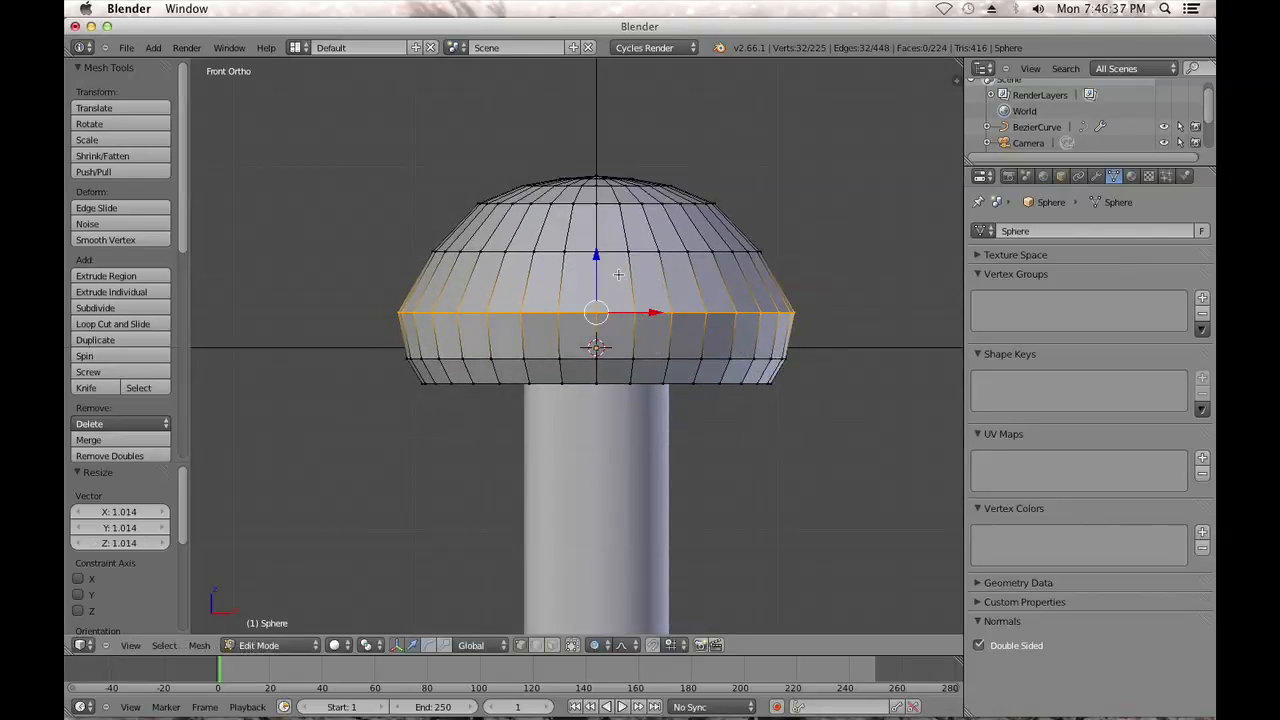
Raise the widest edge loop about 0.008 along Z and scale it outward by about 1.05
{"action": "key", "text": "g"}
{"action": "key", "text": "z"}
{"action": "left_click", "coordinate": [596, 244]}
{"action": "key", "text": "s"}
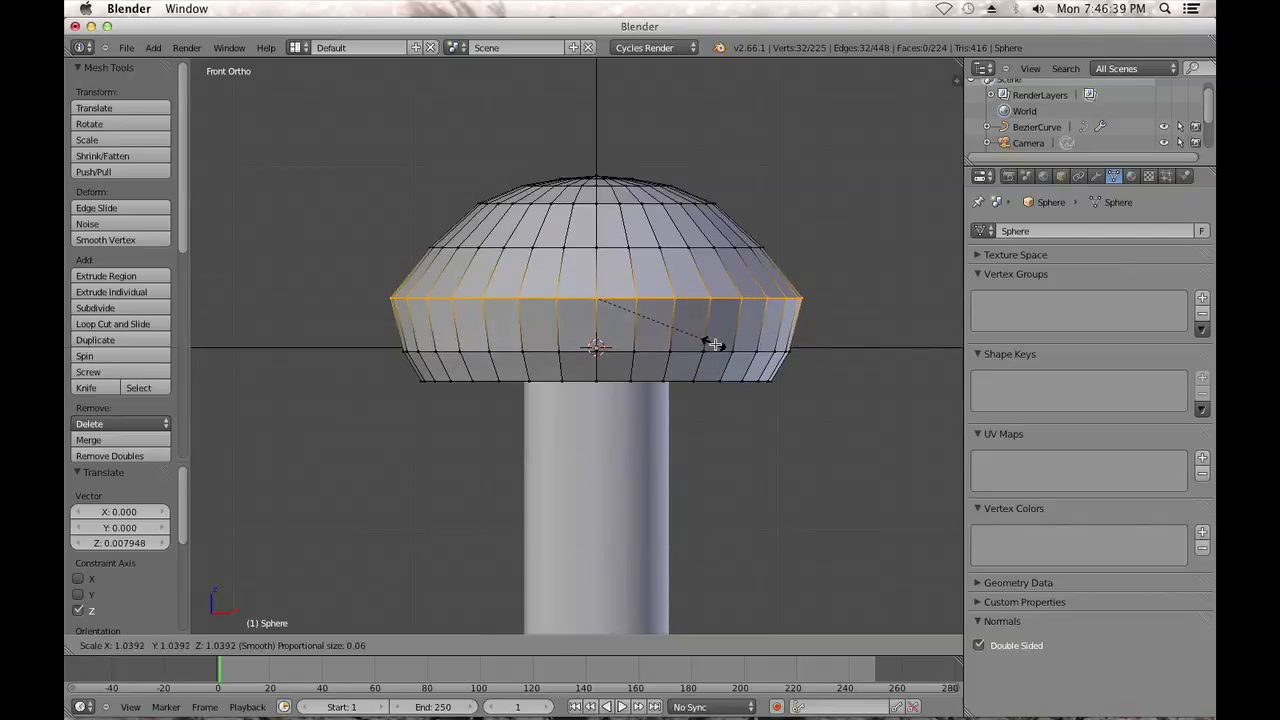
{"action": "left_click", "coordinate": [689, 307]}
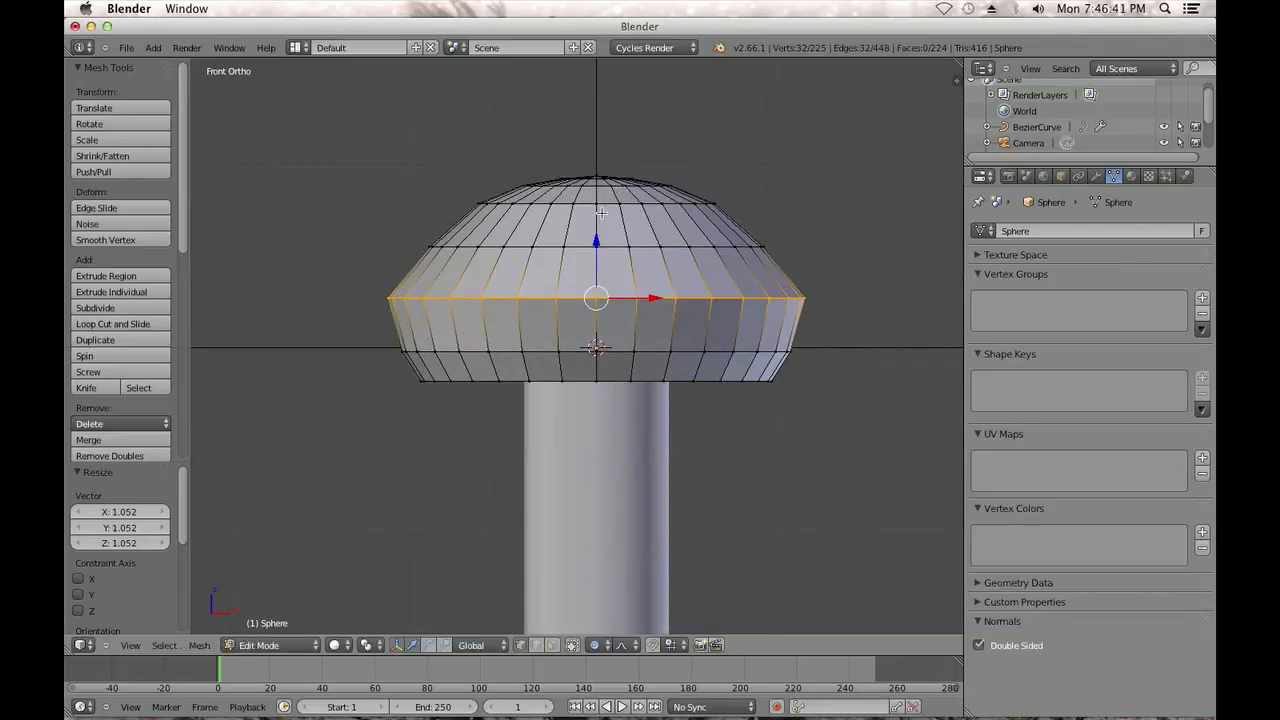
Lower the flower head's upper edge loop about 0.007 along Z and scale it outward by about 1.15
{"action": "right_click", "coordinate": [610, 204], "text": "alt"}
{"action": "key", "text": "g"}
{"action": "key", "text": "z"}
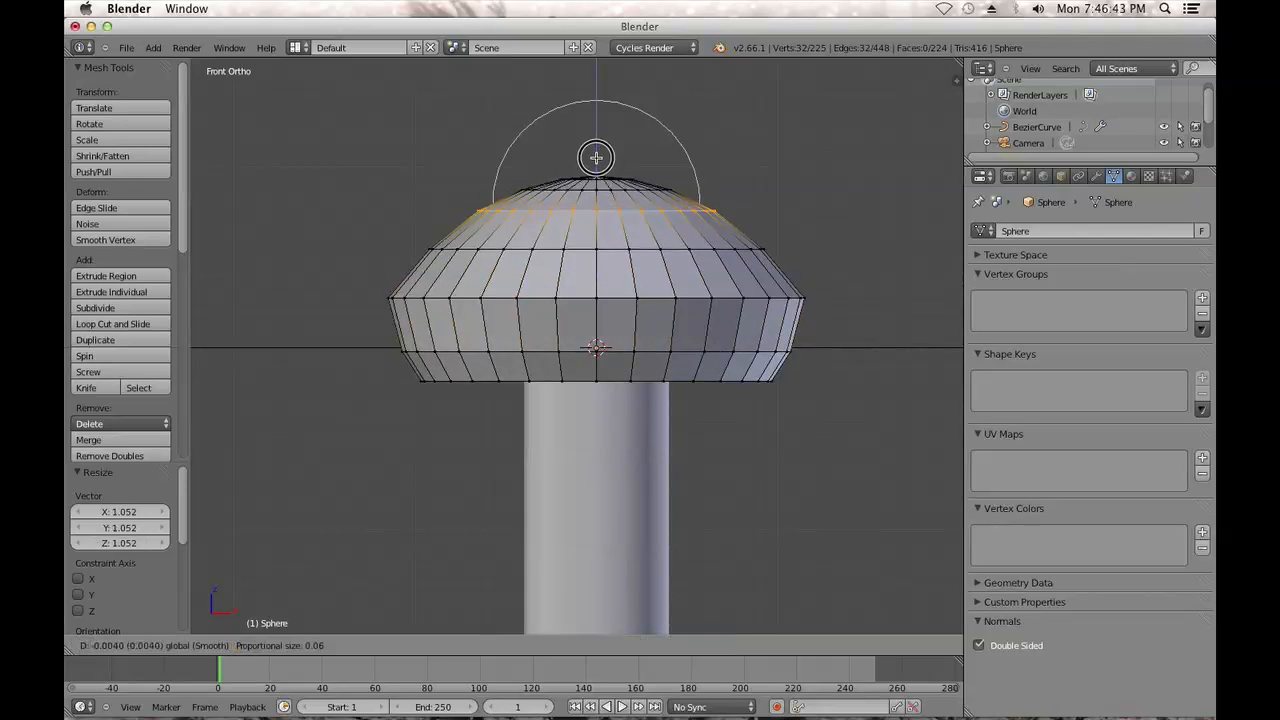
{"action": "left_click", "coordinate": [641, 211]}
{"action": "key", "text": "s"}
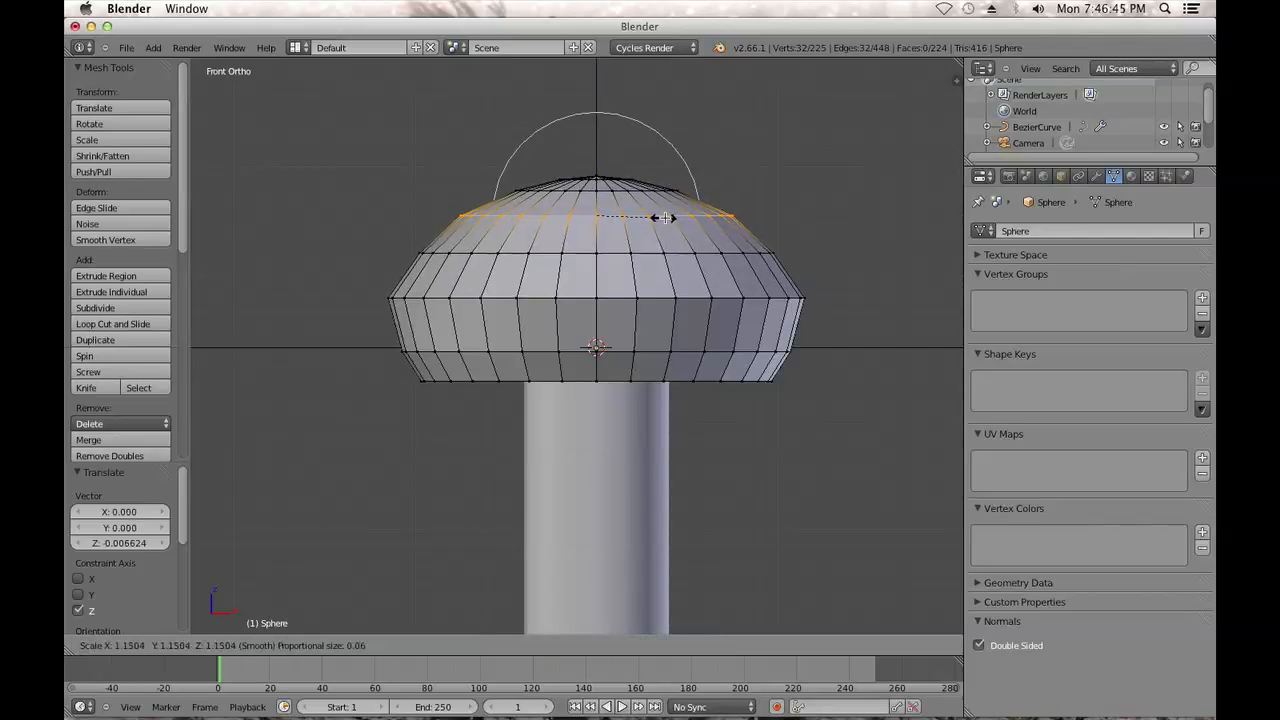
{"action": "left_click", "coordinate": [663, 217]}
{"action": "key", "text": "Tab"}
{"action": "scroll", "coordinate": [687, 262], "scroll_direction": "down", "scroll_amount": 4}
{"action": "middle_click_drag", "start_coordinate": [697, 286], "coordinate": [613, 292]}
Scale the edge loop just above the head's bottom rim inward by about 0.86 and raise it about 0.0008 along Z
{"action": "key", "text": "KP_1"}
{"action": "key", "text": "Tab"}
{"action": "scroll", "coordinate": [612, 320], "scroll_direction": "up", "scroll_amount": 6}
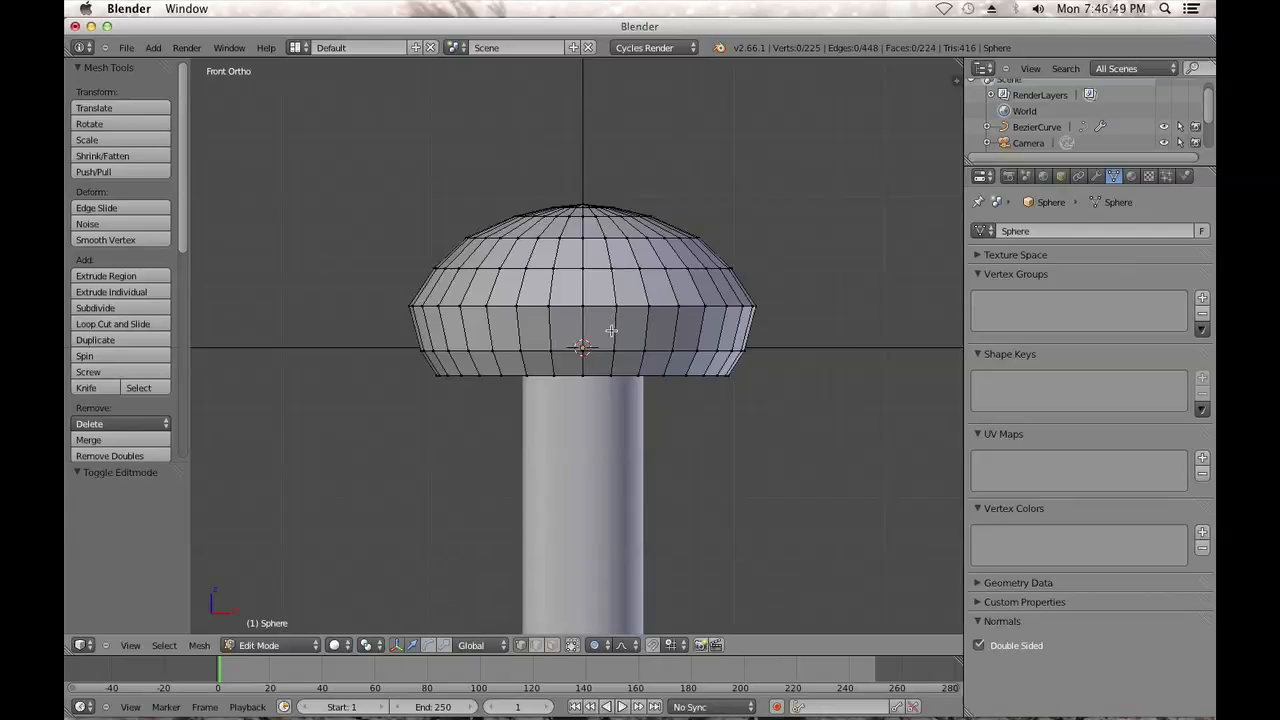
{"action": "left_click", "coordinate": [620, 355], "text": "alt"}
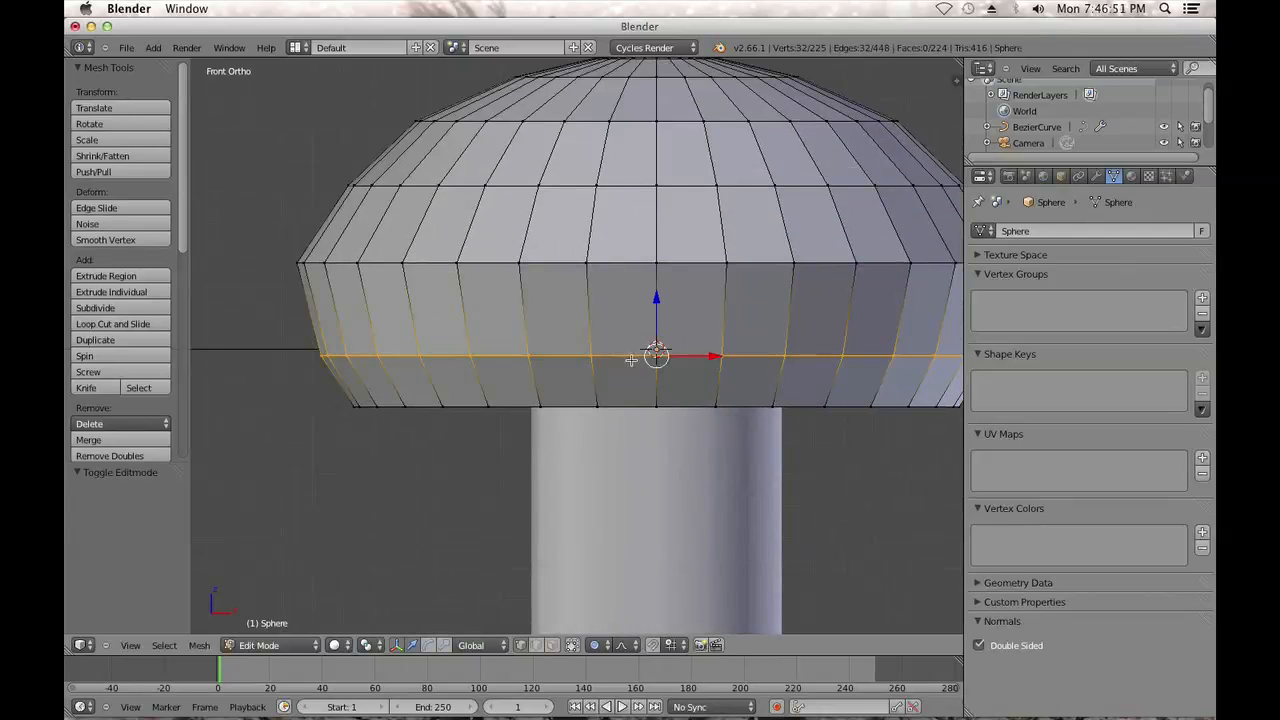
{"action": "key", "text": "s"}
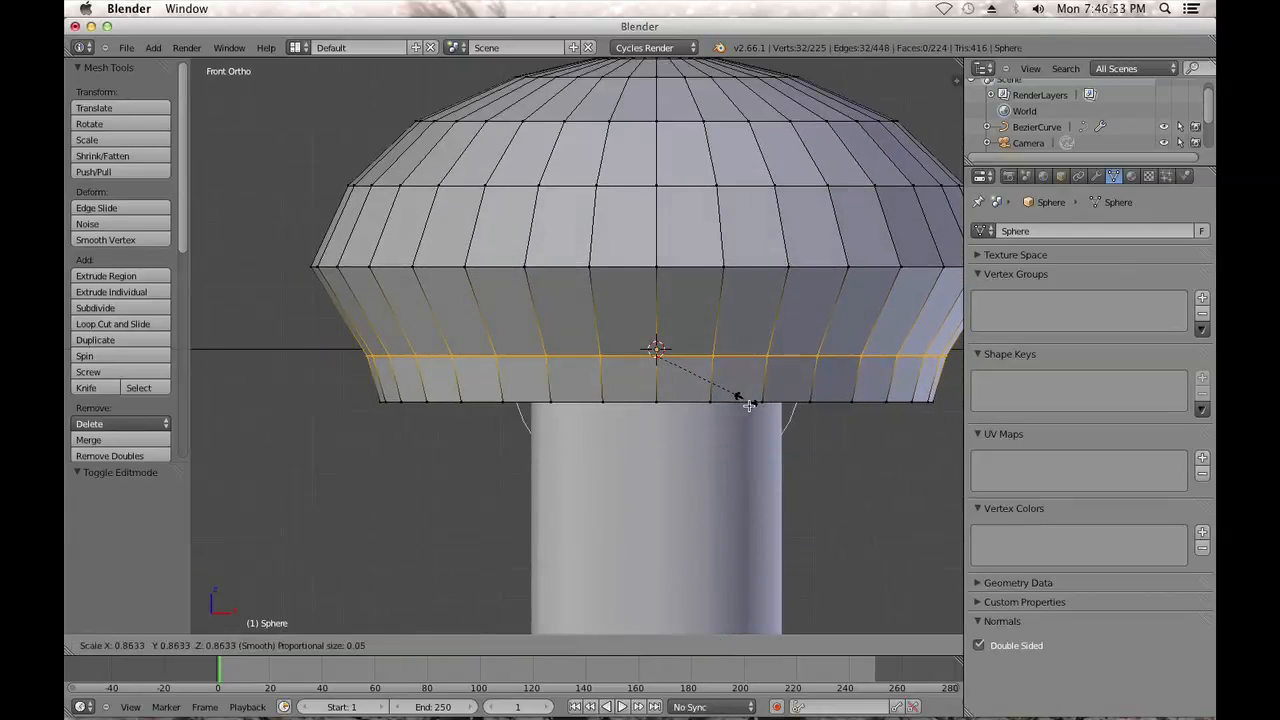
{"action": "left_click", "coordinate": [749, 405]}
{"action": "left_click_drag", "start_coordinate": [659, 299], "coordinate": [659, 296]}
Scale the head's bottom rim loop inward by about 0.891 and the loop just above it outward by about 1.098
{"action": "left_click", "coordinate": [739, 386], "text": "alt"}
{"action": "key", "text": "s"}
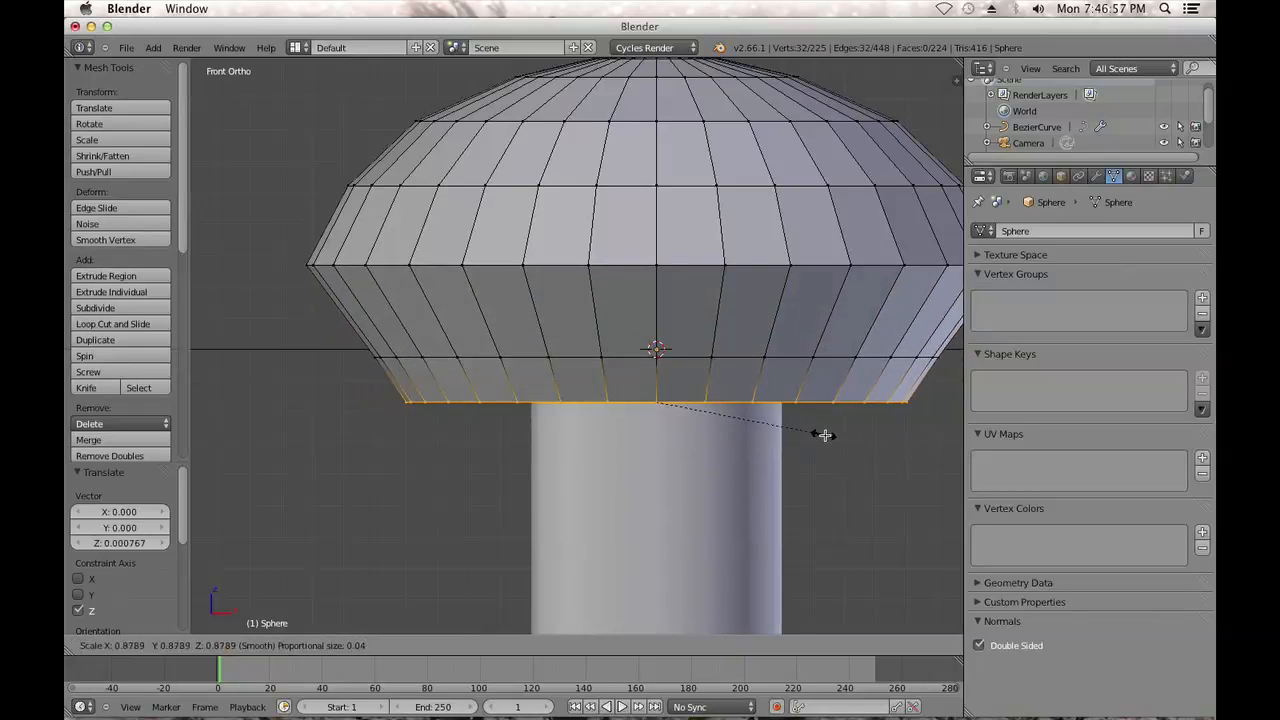
{"action": "left_click", "coordinate": [822, 436]}
{"action": "left_click", "coordinate": [705, 356], "text": "alt"}
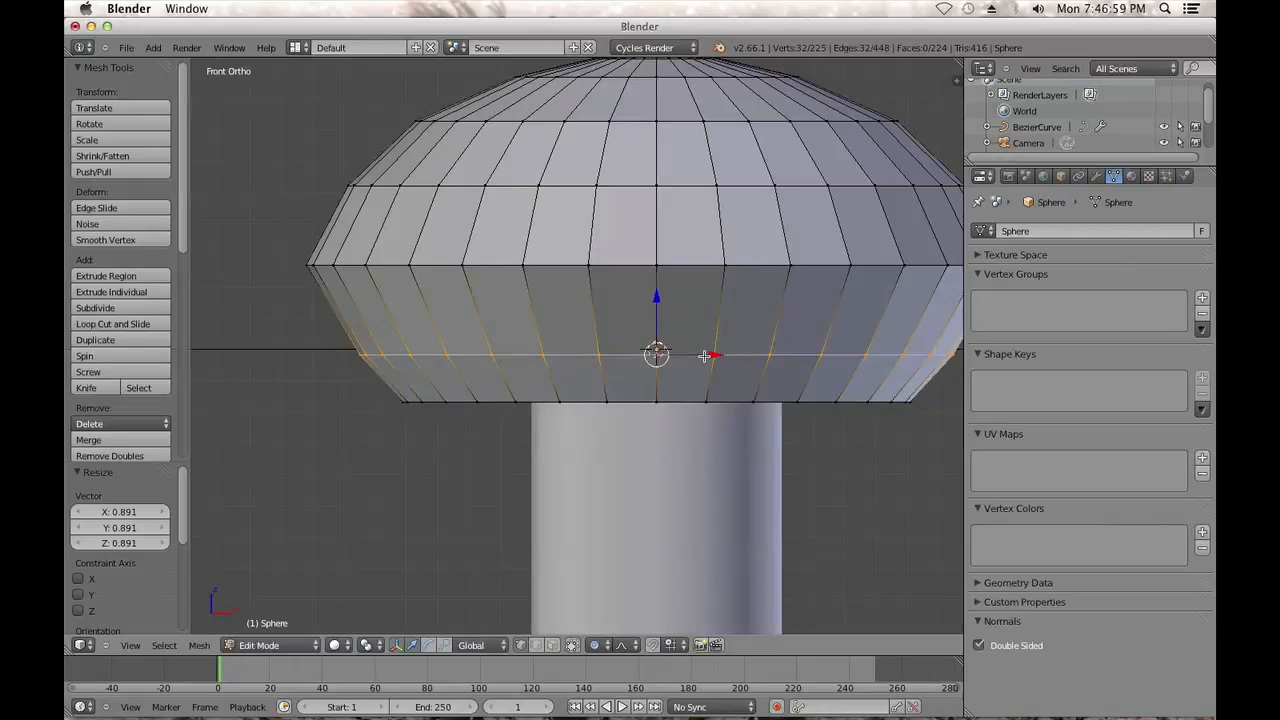
{"action": "key", "text": "s"}
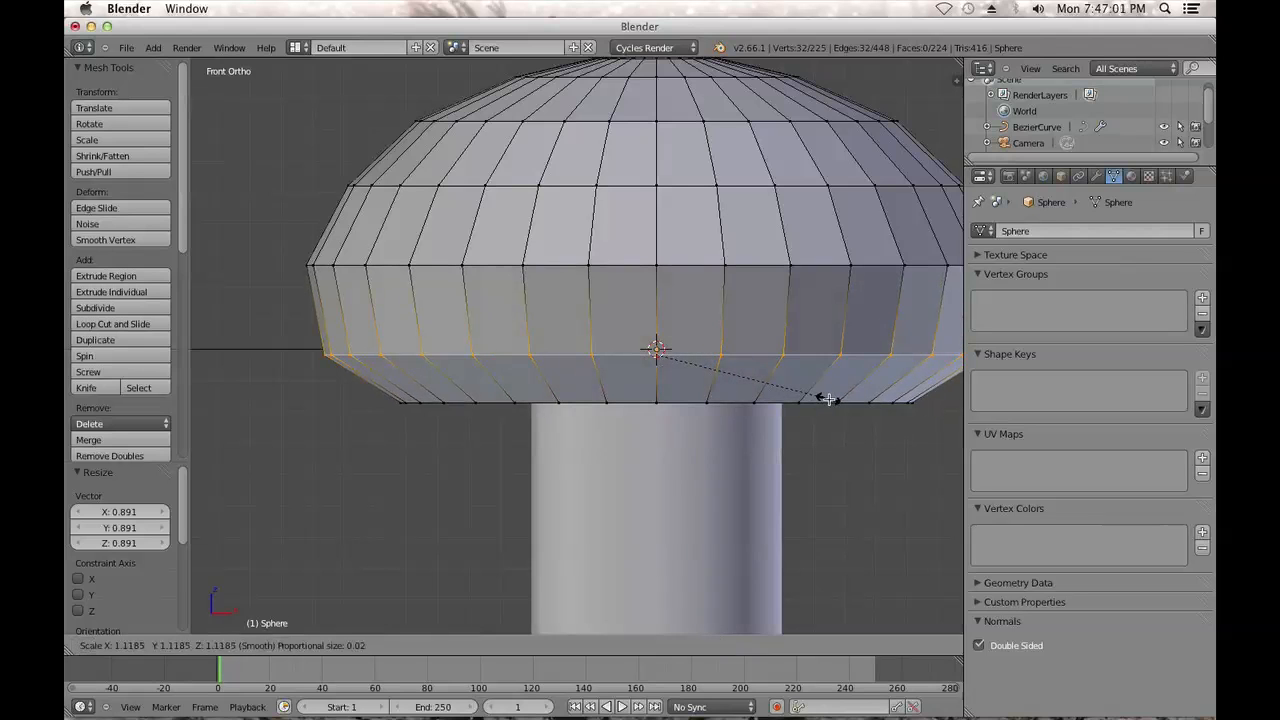
{"action": "left_click", "coordinate": [823, 396]}
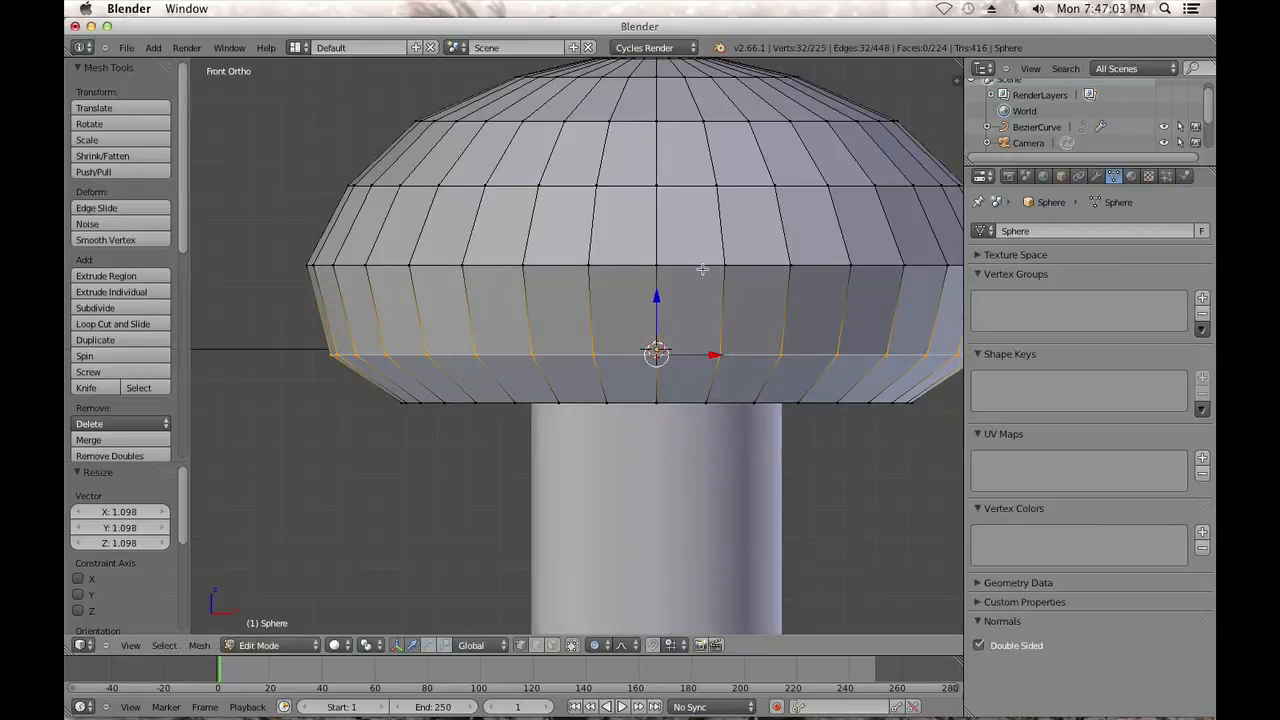
Lower the head's widest edge loop about 0.007 along Z, scale it by about 1.009, and return to Object Mode
{"action": "scroll", "coordinate": [702, 265], "scroll_direction": "down", "scroll_amount": 5}
{"action": "right_click", "coordinate": [579, 314], "text": "alt"}
{"action": "left_click_drag", "start_coordinate": [575, 266], "coordinate": [576, 278]}
{"action": "key", "text": "s"}
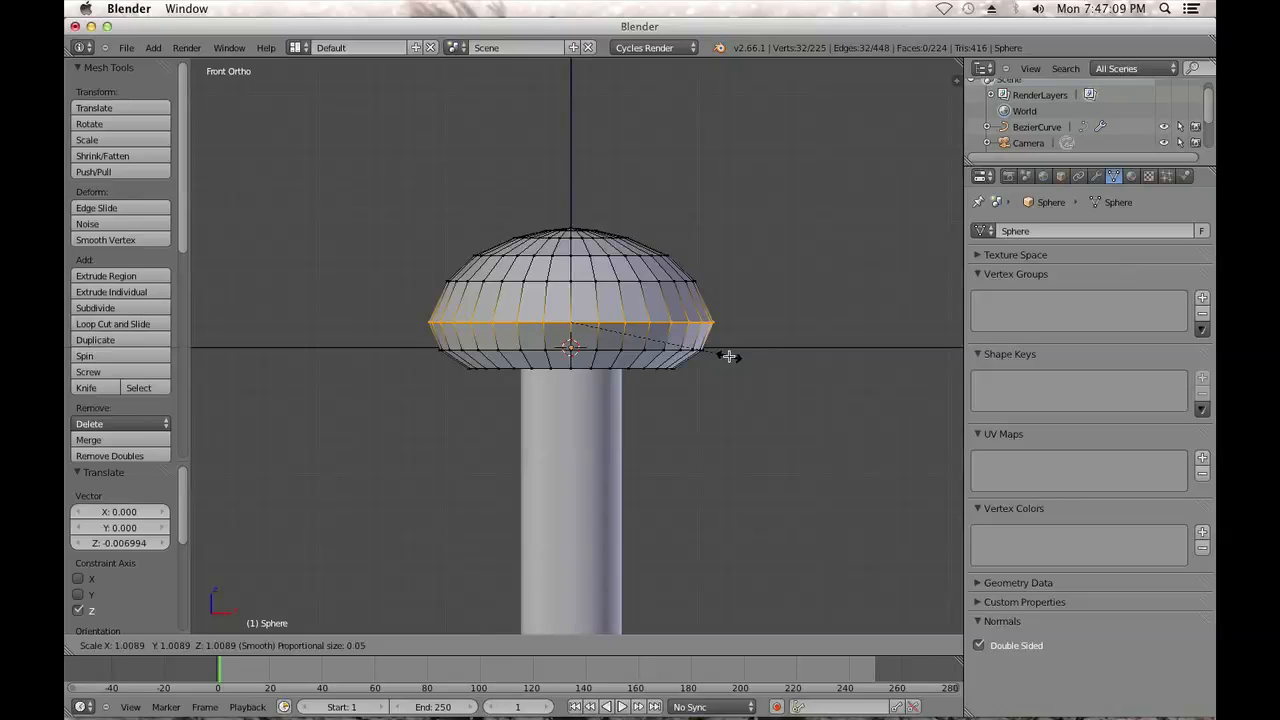
{"action": "left_click", "coordinate": [729, 355]}
{"action": "key", "text": "Tab"}
{"action": "scroll", "coordinate": [727, 353], "scroll_direction": "down", "scroll_amount": 3}
{"action": "mouse_move", "coordinate": [727, 353]}
{"action": "middle_mouse_down"}
{"action": "mouse_move", "coordinate": [694, 374]}
{"action": "mouse_move", "coordinate": [723, 354]}
{"action": "middle_mouse_up"}
{"action": "scroll", "coordinate": [723, 354], "scroll_direction": "up", "scroll_amount": 2}
Shade the flower head smooth and add a Subdivision Surface modifier to it
{"action": "left_click", "coordinate": [91, 264]}
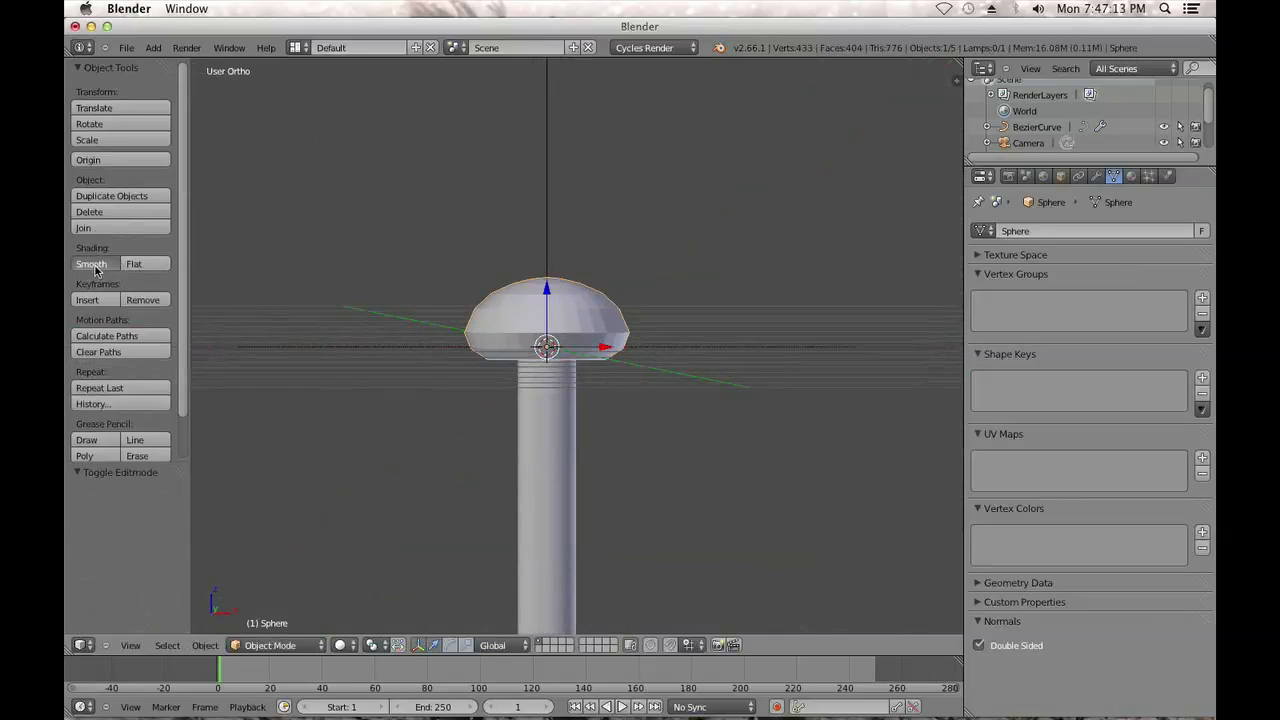
{"action": "left_click", "coordinate": [1098, 177]}
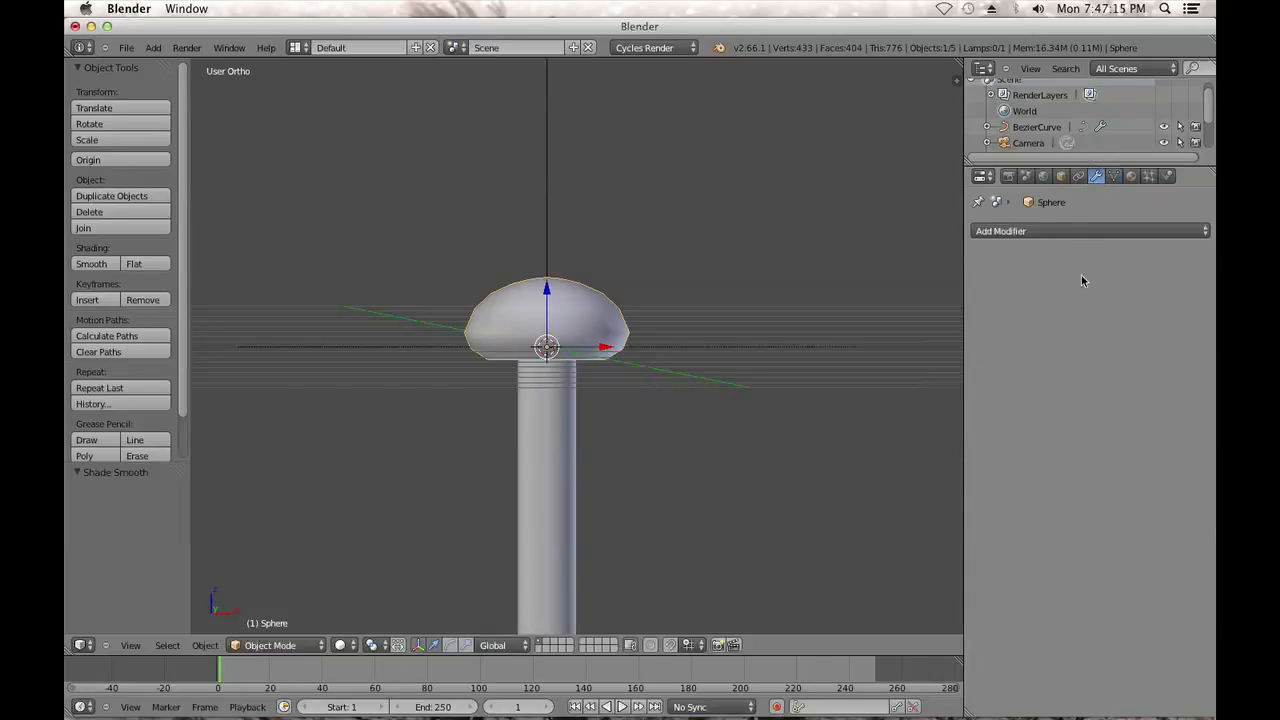
{"action": "left_click", "coordinate": [1034, 231]}
{"action": "left_click", "coordinate": [911, 491]}
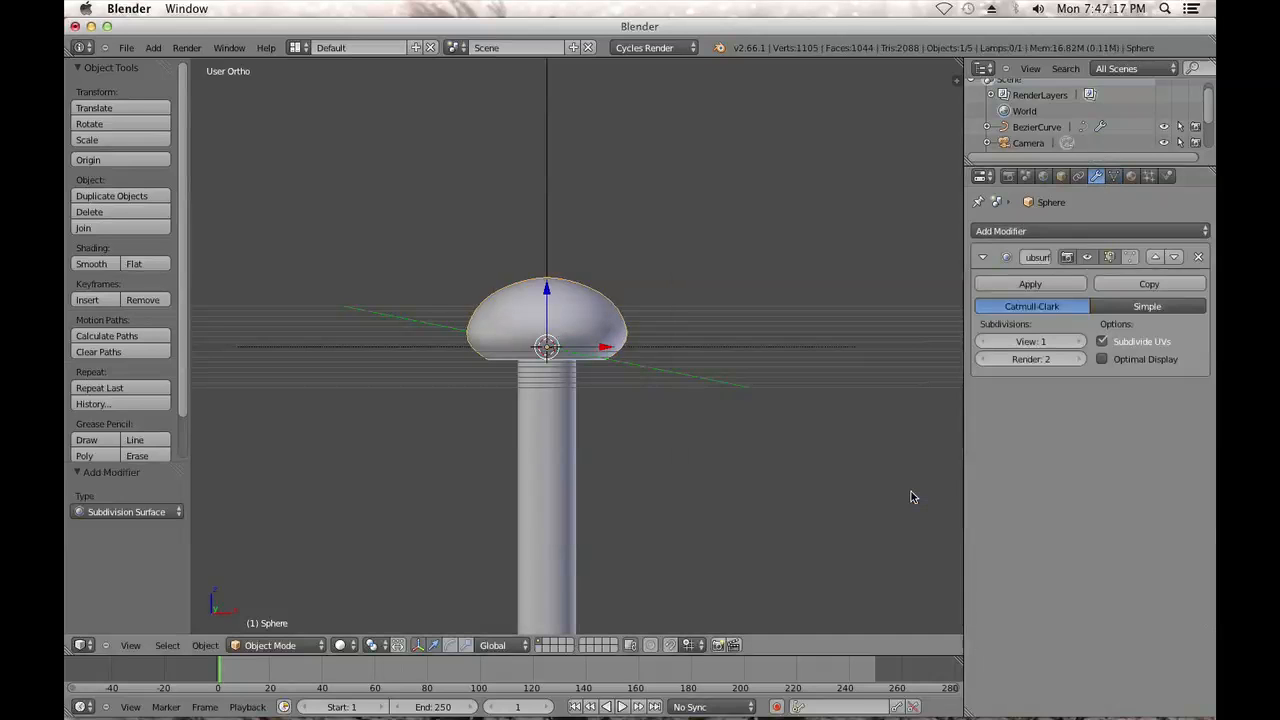
{"action": "scroll", "coordinate": [912, 491], "scroll_direction": "up", "scroll_amount": 1}
{"action": "scroll", "coordinate": [650, 357], "scroll_direction": "up", "scroll_amount": 2}
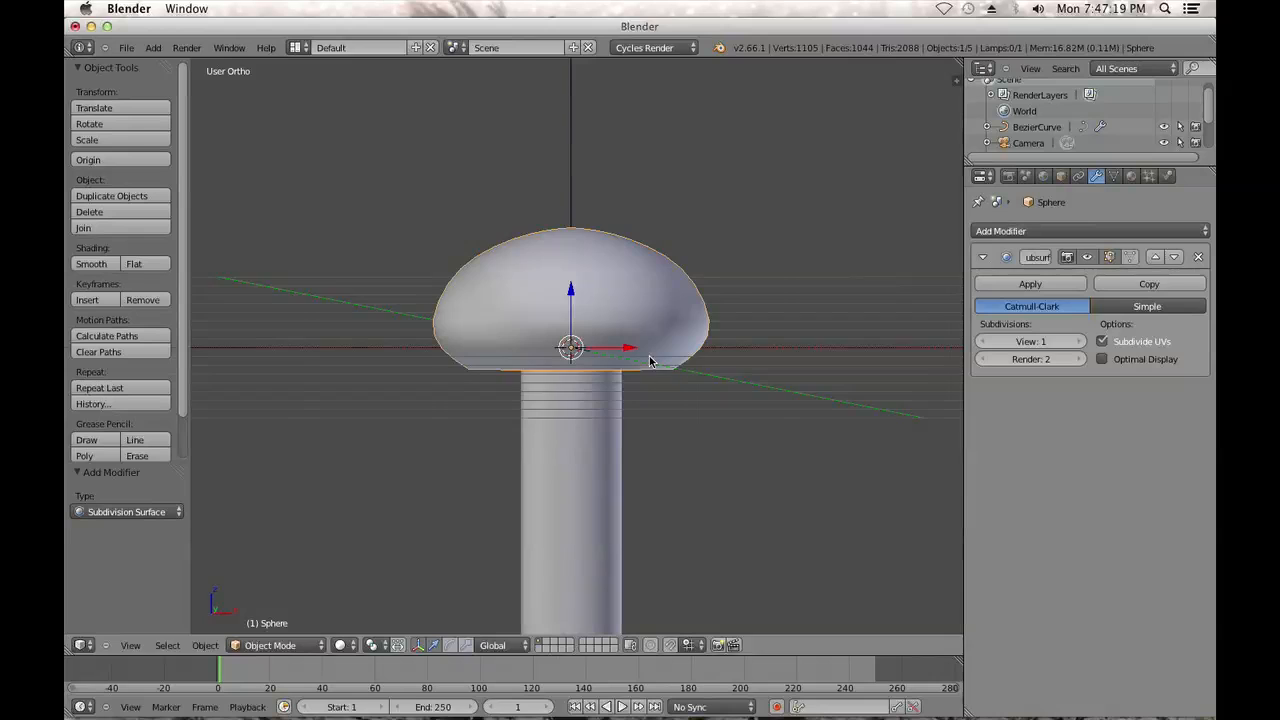
Set the Subdivision Surface modifier's subdivisions to 3 for both view and render
{"action": "key", "text": "KP_1"}
{"action": "scroll", "coordinate": [648, 358], "scroll_direction": "up", "scroll_amount": 2}
{"action": "left_click", "coordinate": [1073, 342]}
{"action": "left_click", "coordinate": [1074, 342]}
{"action": "left_click", "coordinate": [1079, 359]}
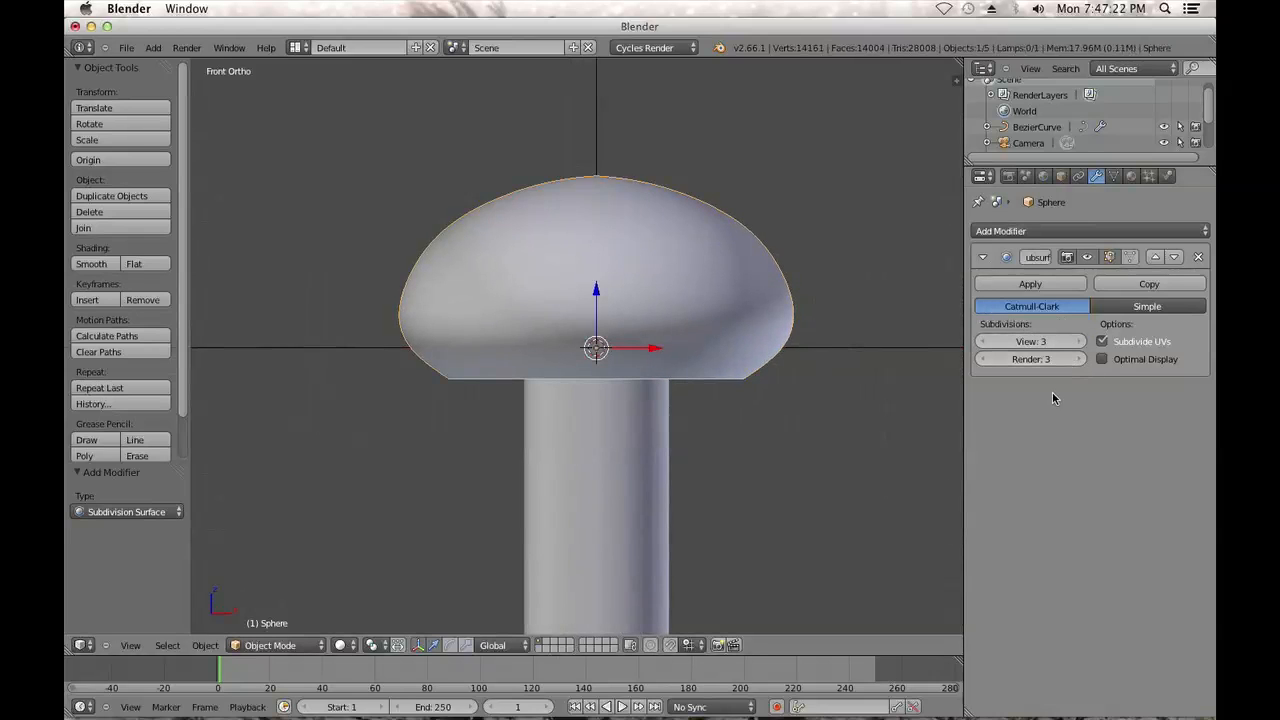
Add a Displace modifier to the flower head and create a new texture for it
{"action": "left_click", "coordinate": [1065, 232]}
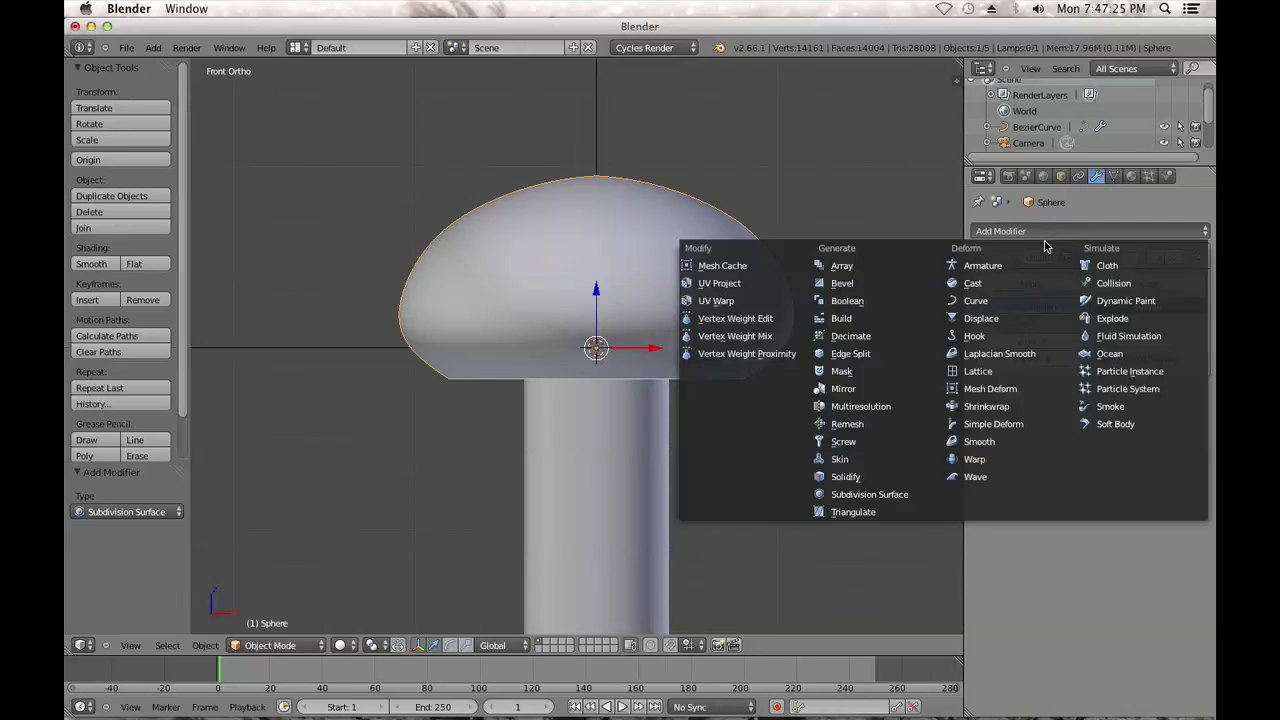
{"action": "left_click", "coordinate": [942, 320]}
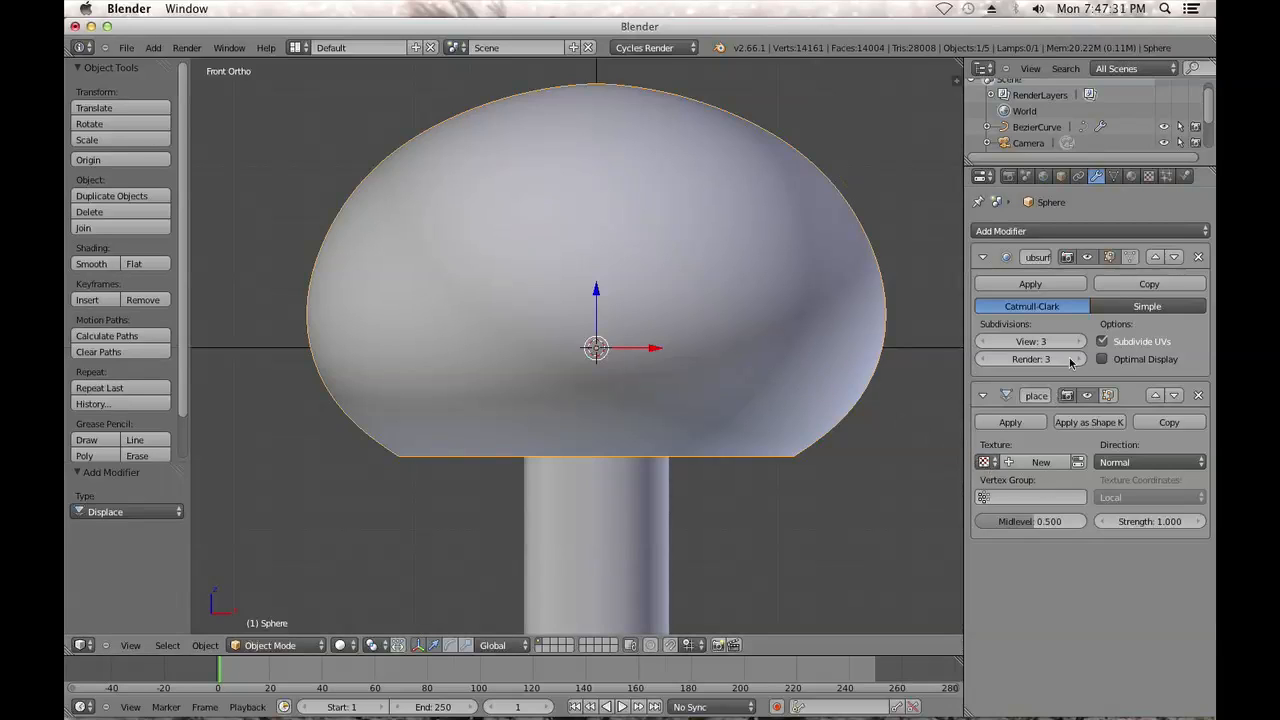
{"action": "left_click", "coordinate": [1150, 177]}
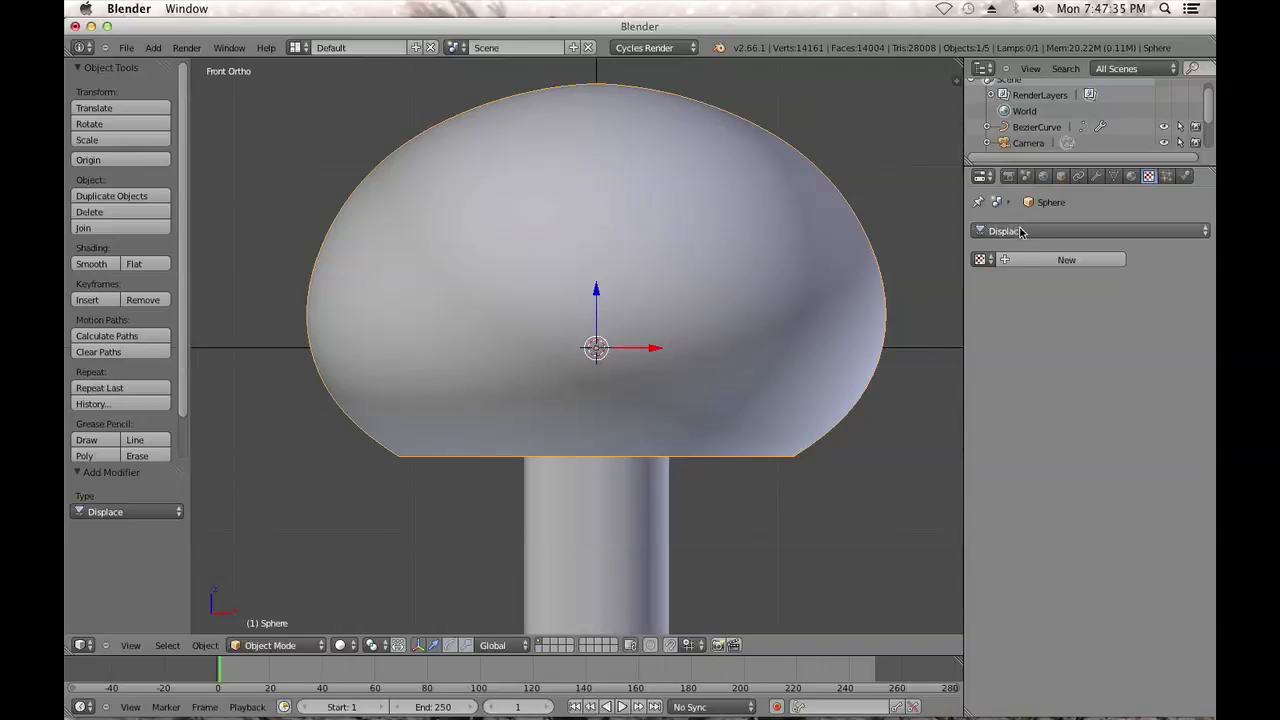
{"action": "left_click", "coordinate": [1066, 259]}
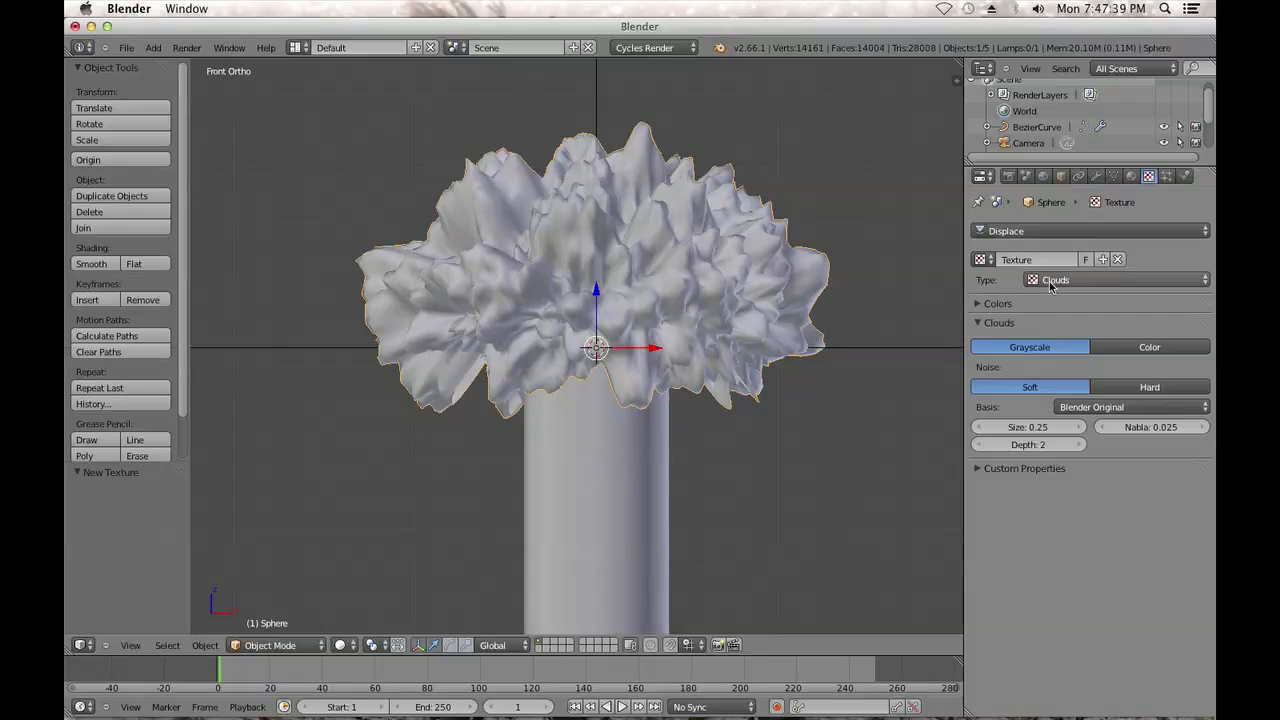
Change the displacement texture type to Voronoi and set its noise size to 0.05
{"action": "left_click", "coordinate": [1050, 280]}
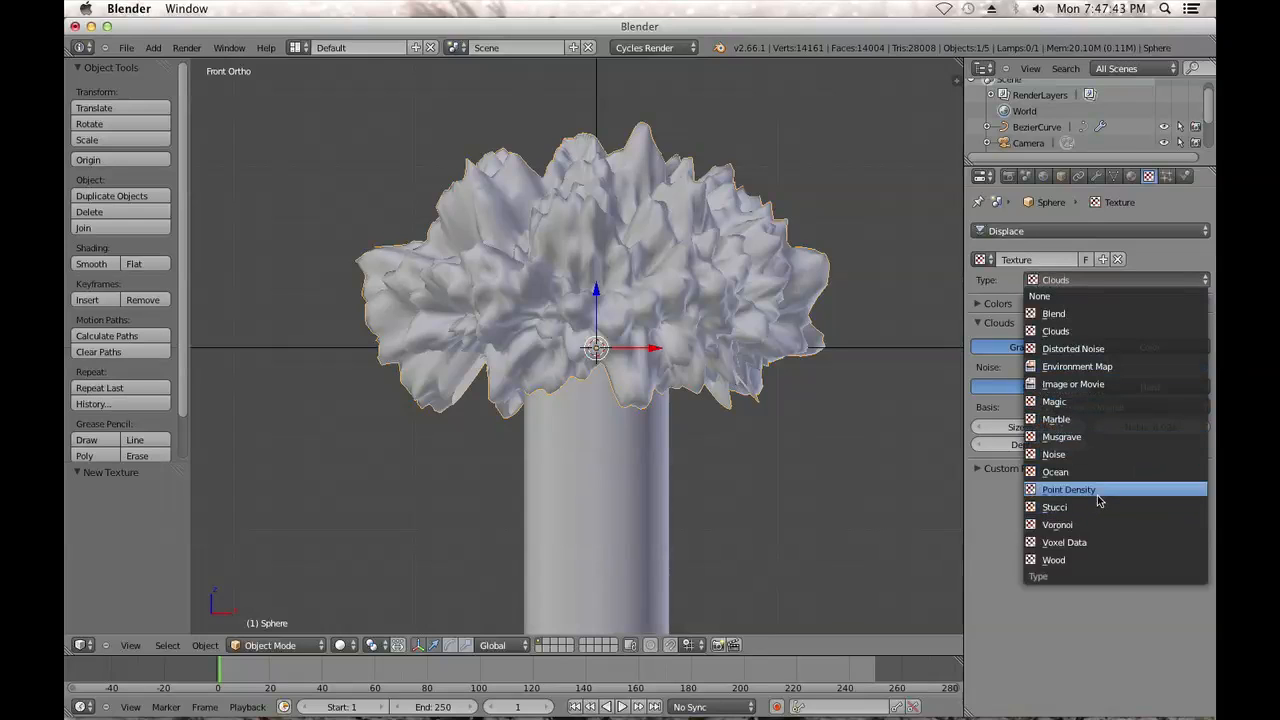
{"action": "left_click", "coordinate": [1092, 528]}
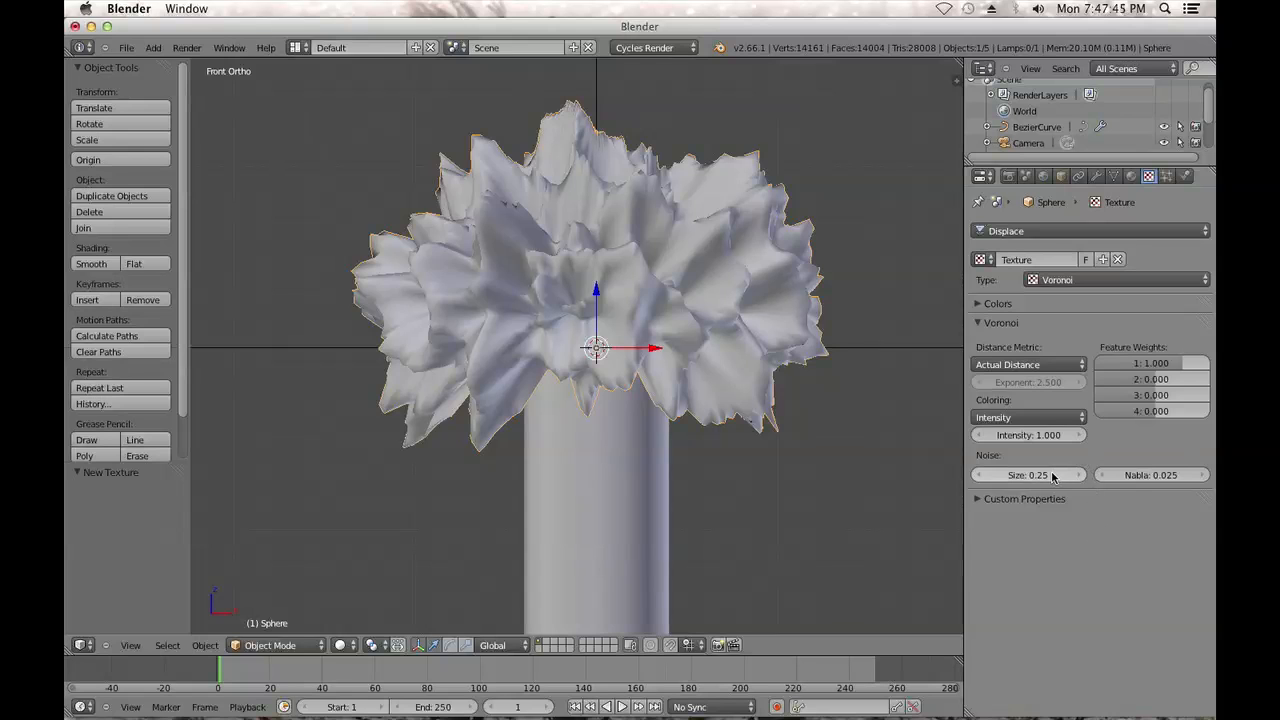
{"action": "left_click", "coordinate": [980, 475]}
{"action": "left_click", "coordinate": [980, 475]}
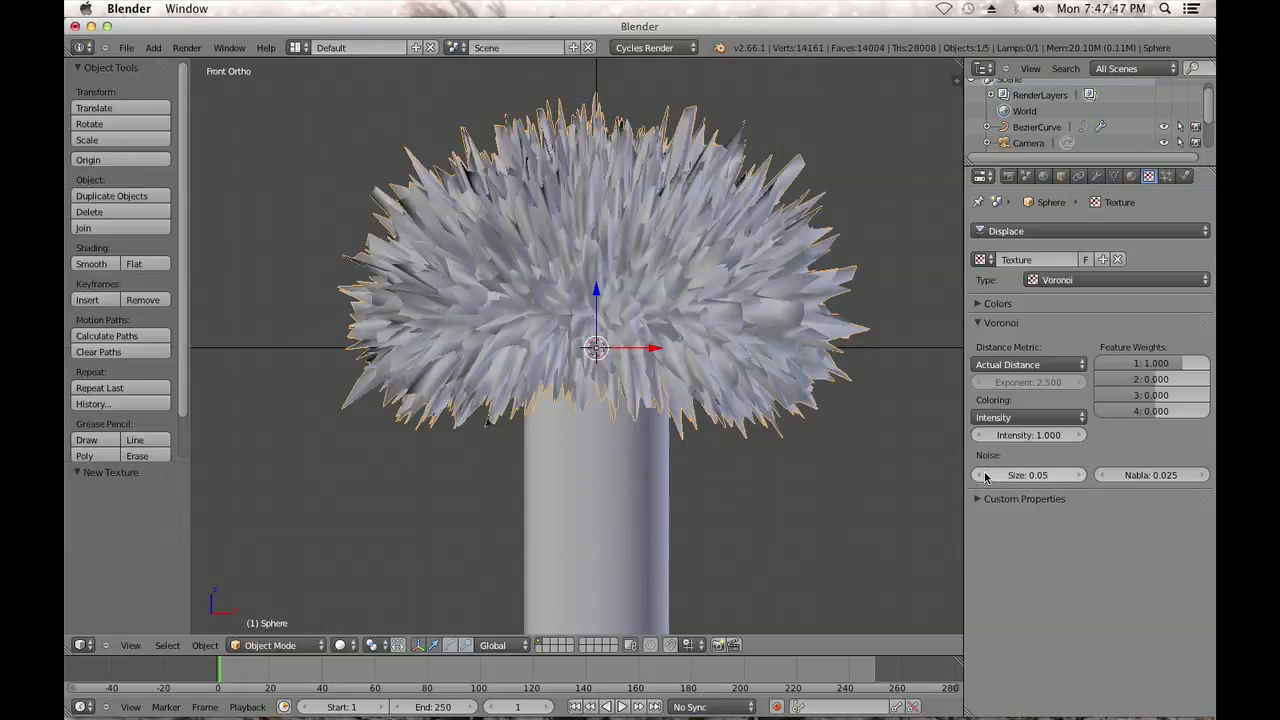
Set the Displace modifier's strength to 0.1
{"action": "left_click", "coordinate": [1097, 175]}
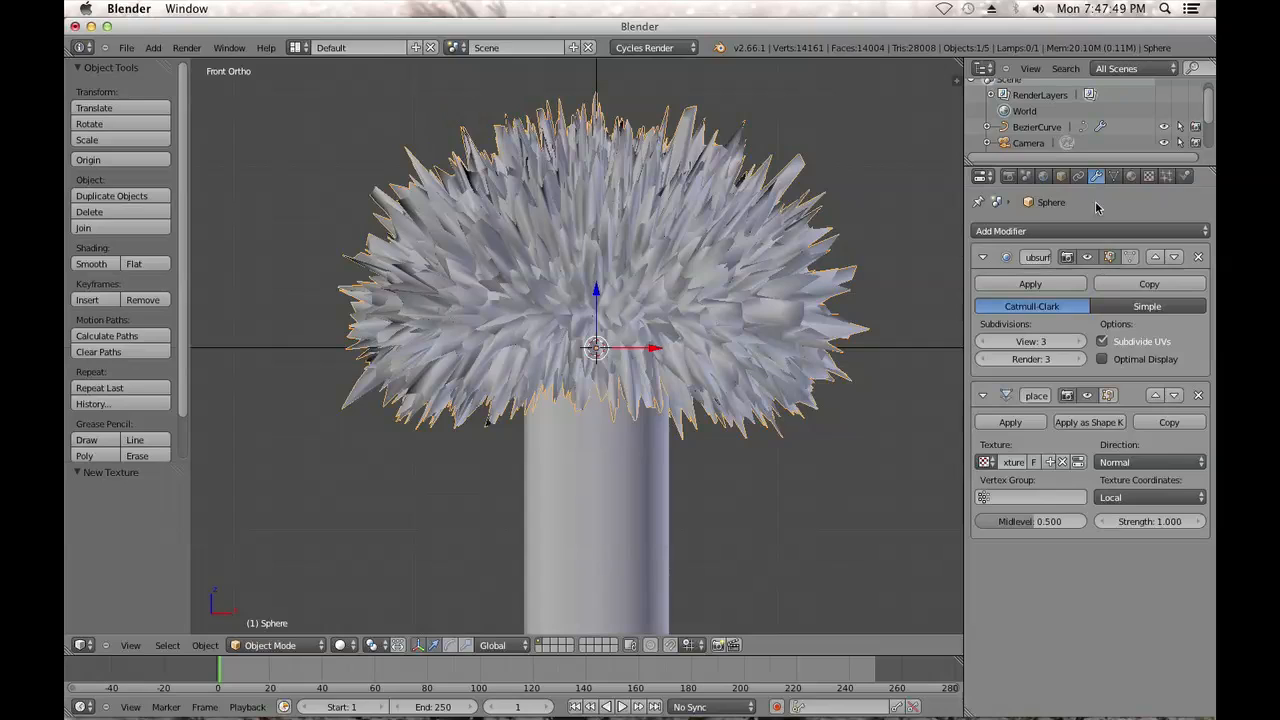
{"action": "left_click", "coordinate": [1121, 522]}
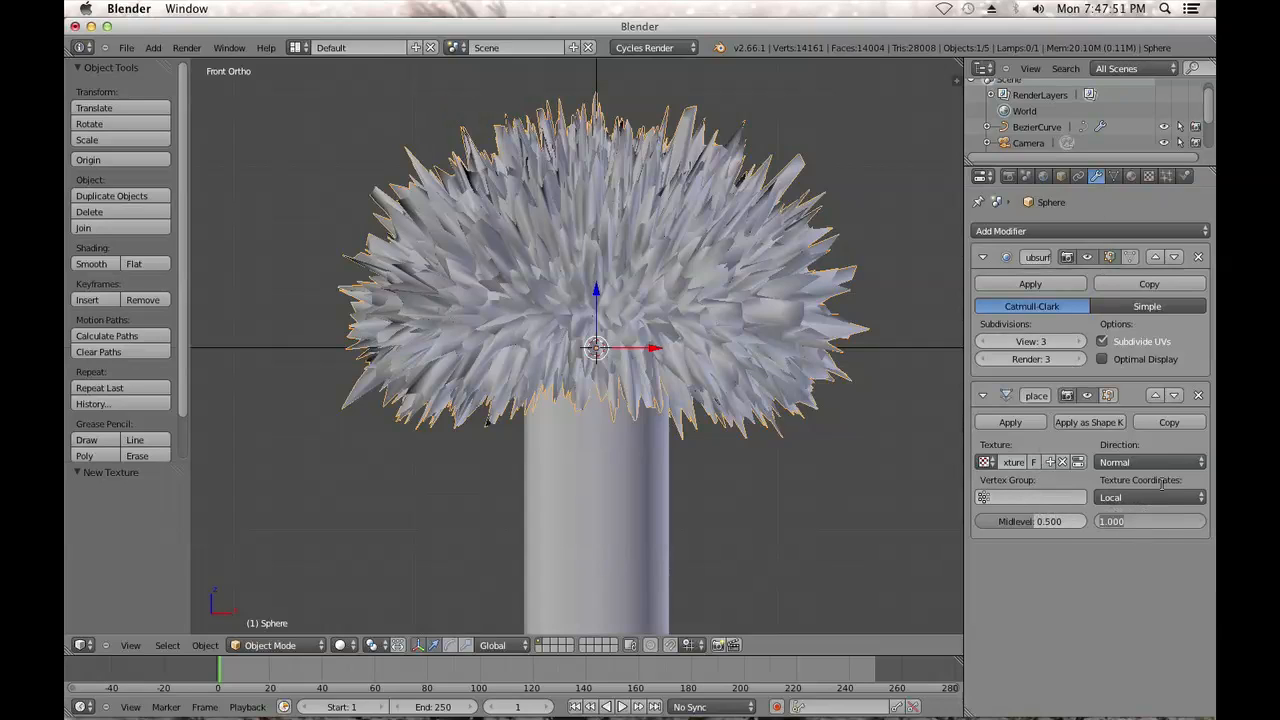
{"action": "type", "text": "0.1"}
{"action": "key", "text": "Return"}
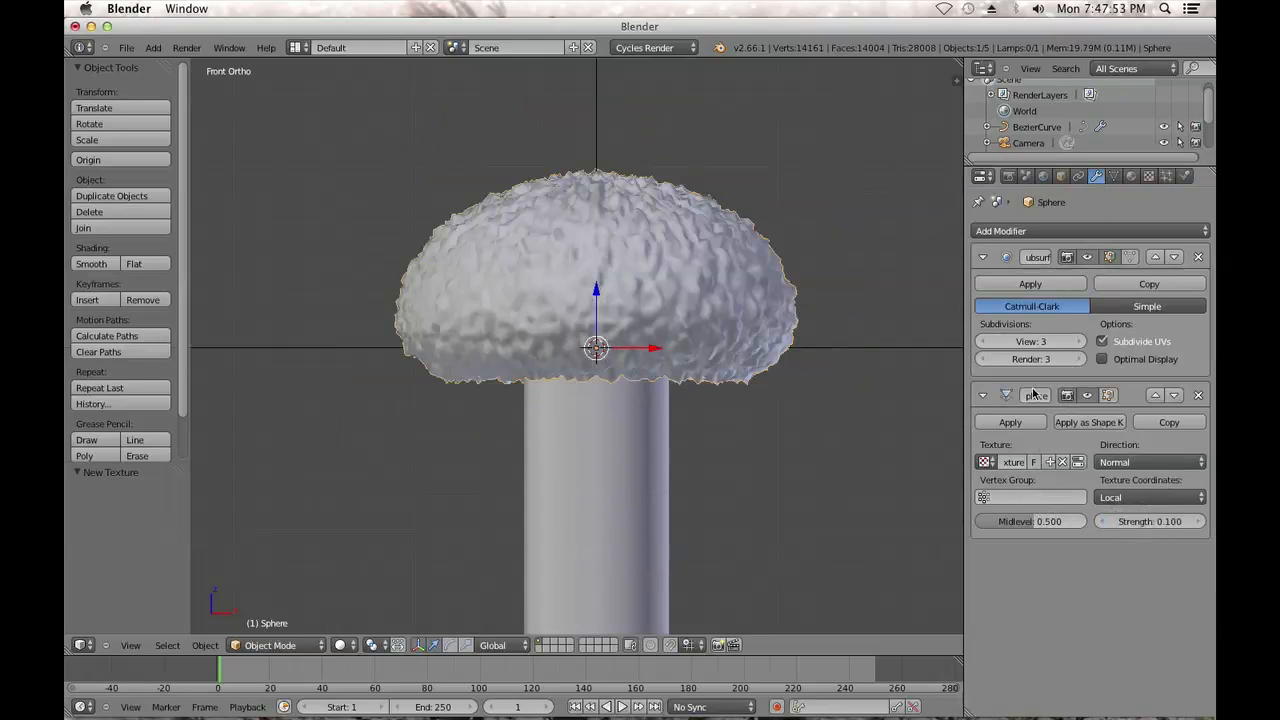
Set the Voronoi displacement texture's intensity to 0.660 and its noise size to 0.12
{"action": "left_click", "coordinate": [1150, 177]}
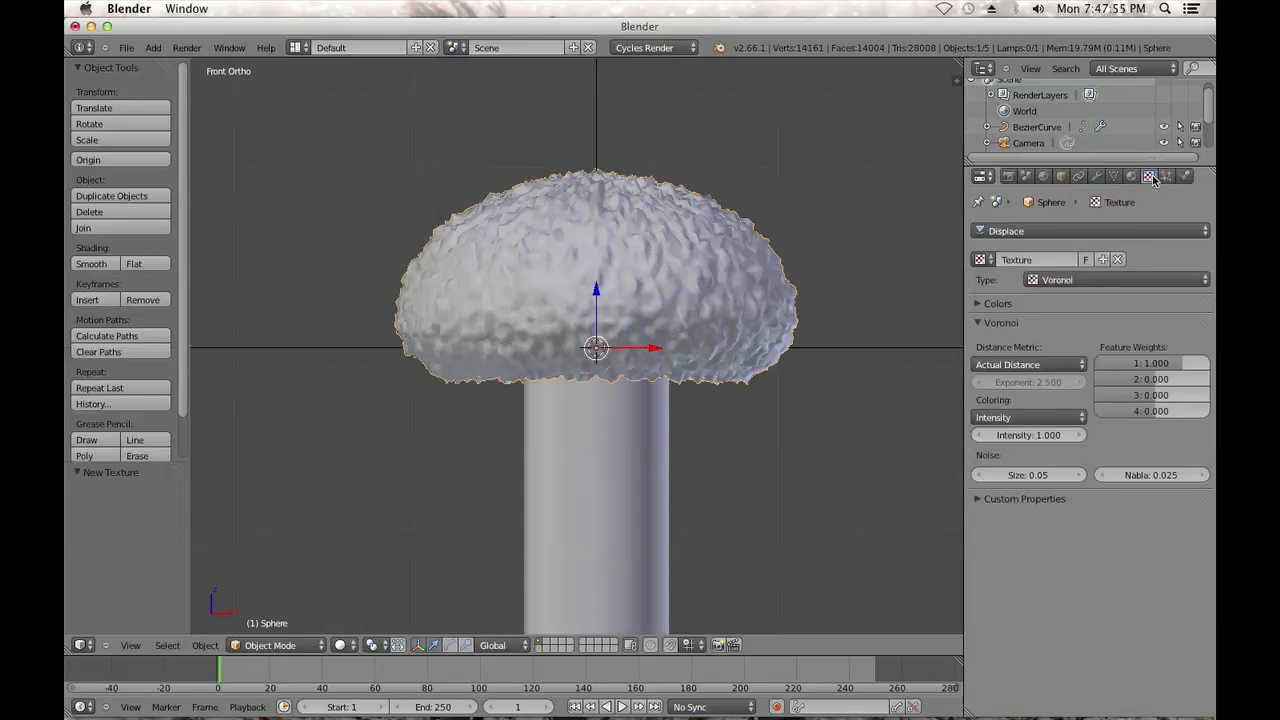
{"action": "left_click", "coordinate": [1075, 477]}
{"action": "left_click", "coordinate": [1028, 478]}
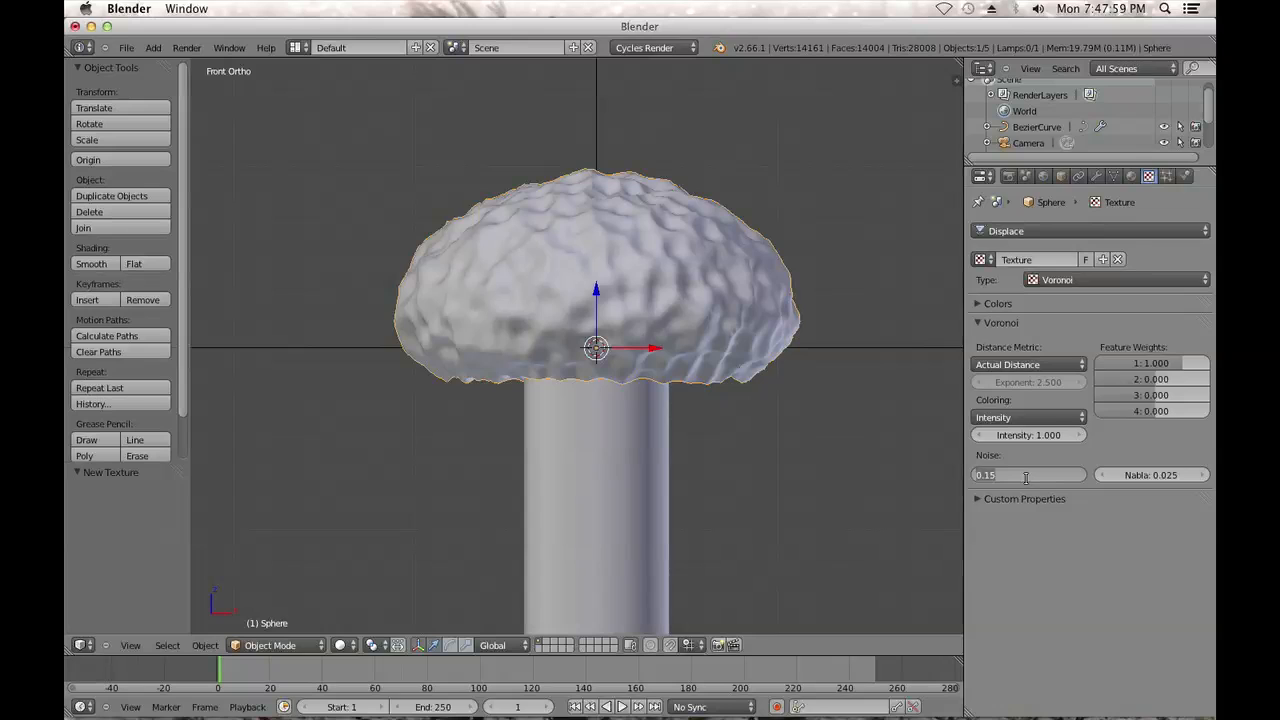
{"action": "key", "text": "Return"}
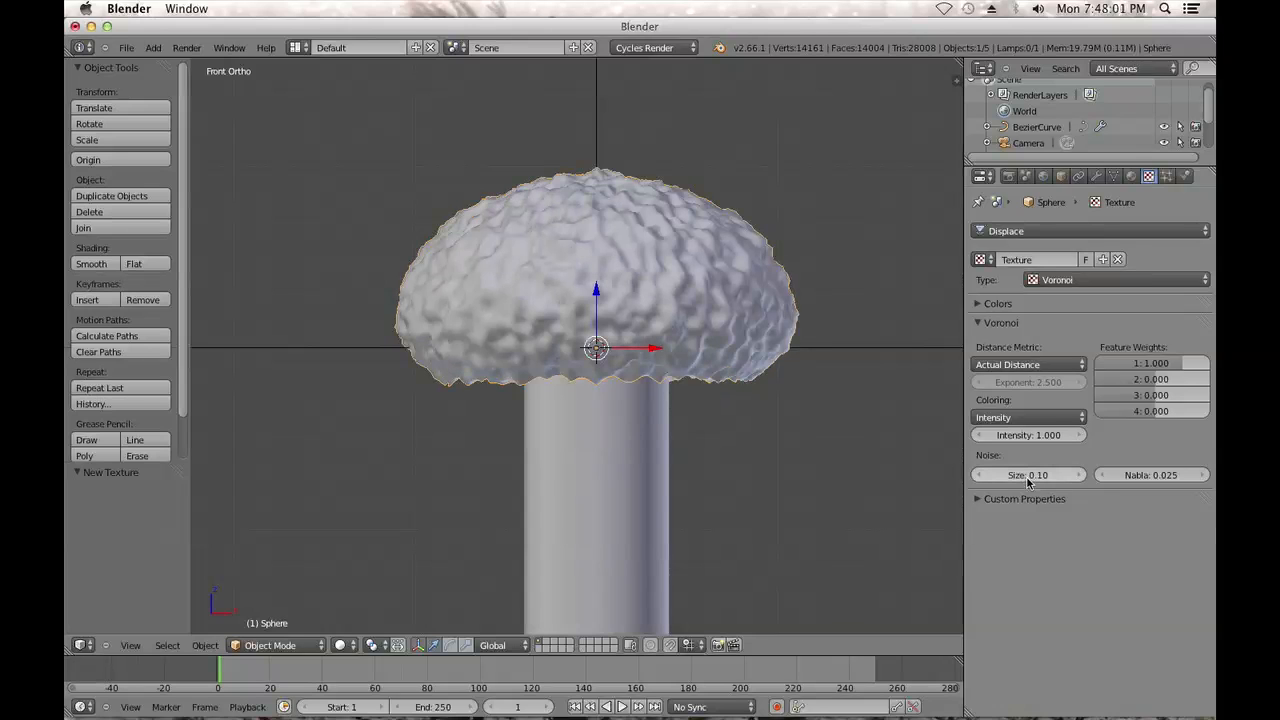
{"action": "left_click_drag", "start_coordinate": [1026, 436], "coordinate": [1031, 386]}
{"action": "left_click_drag", "start_coordinate": [1022, 474], "coordinate": [1024, 473]}
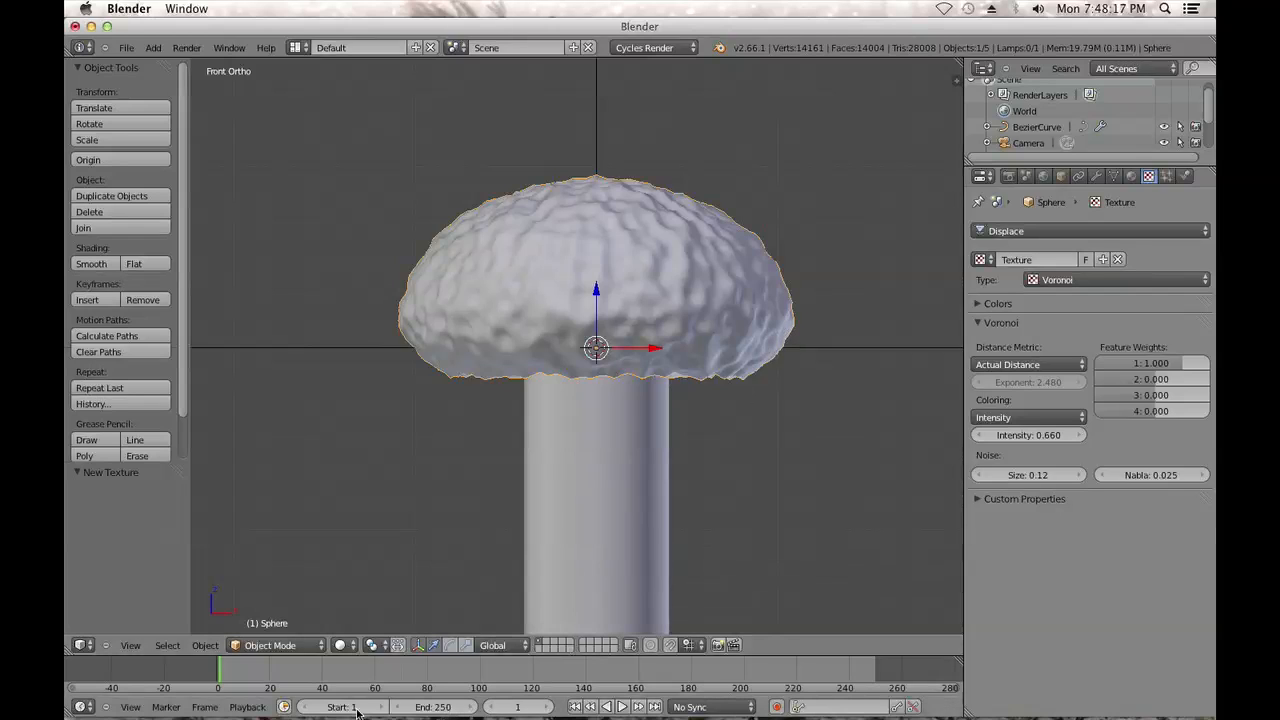
Switch to Preview to examine the flower head in the reference photo 20100821dandelion_seed.jpg, and return to Blender
{"action": "mouse_move", "coordinate": [766, 713]}
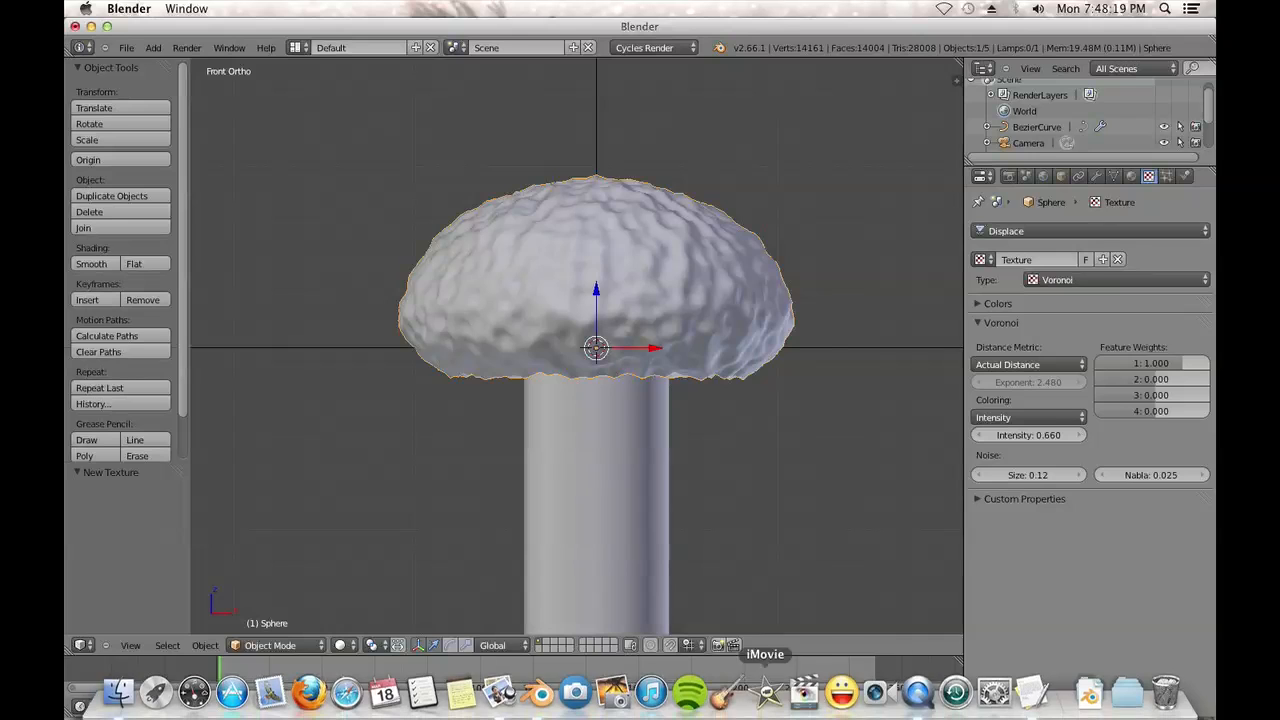
{"action": "left_click", "coordinate": [489, 691]}
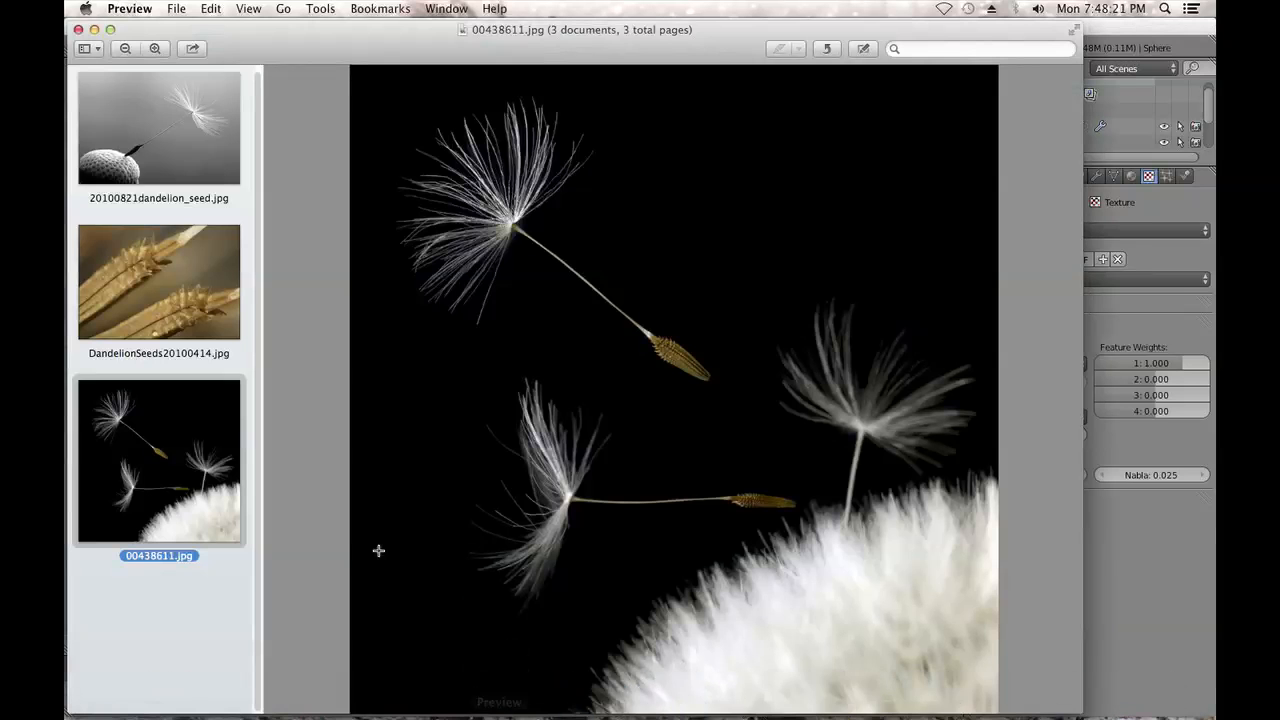
{"action": "left_click", "coordinate": [188, 145]}
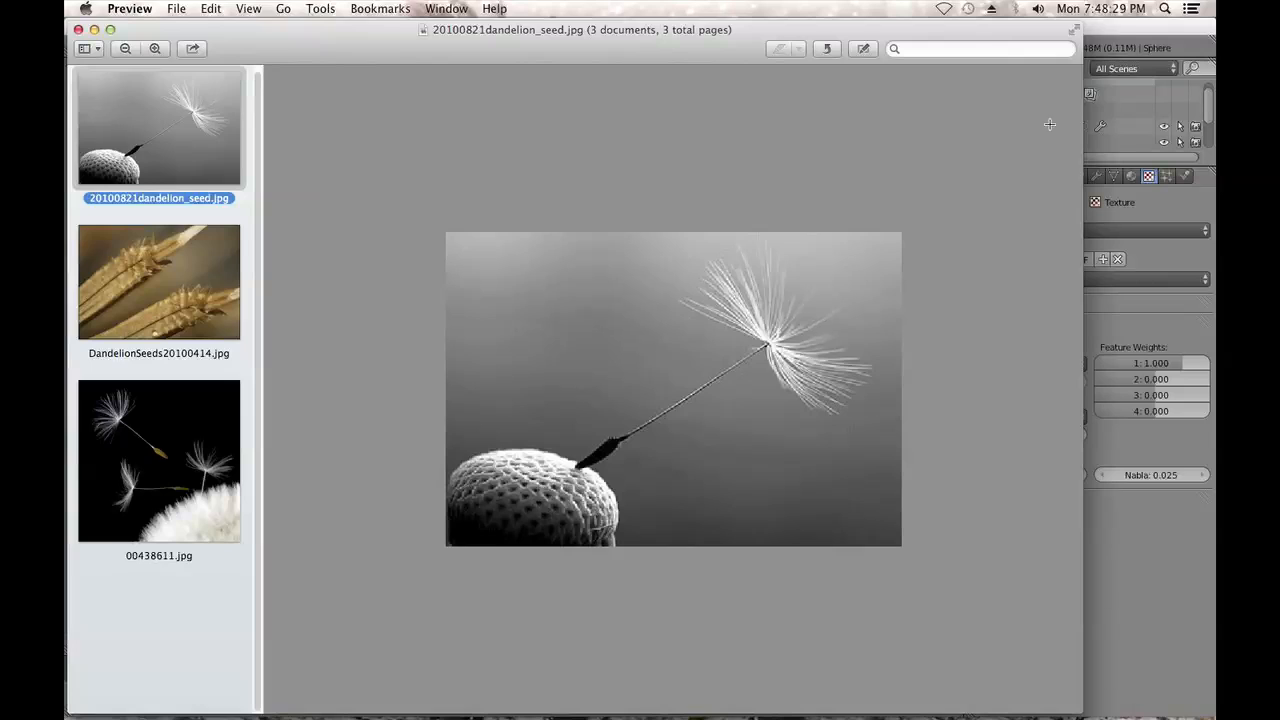
{"action": "left_click", "coordinate": [1133, 22]}
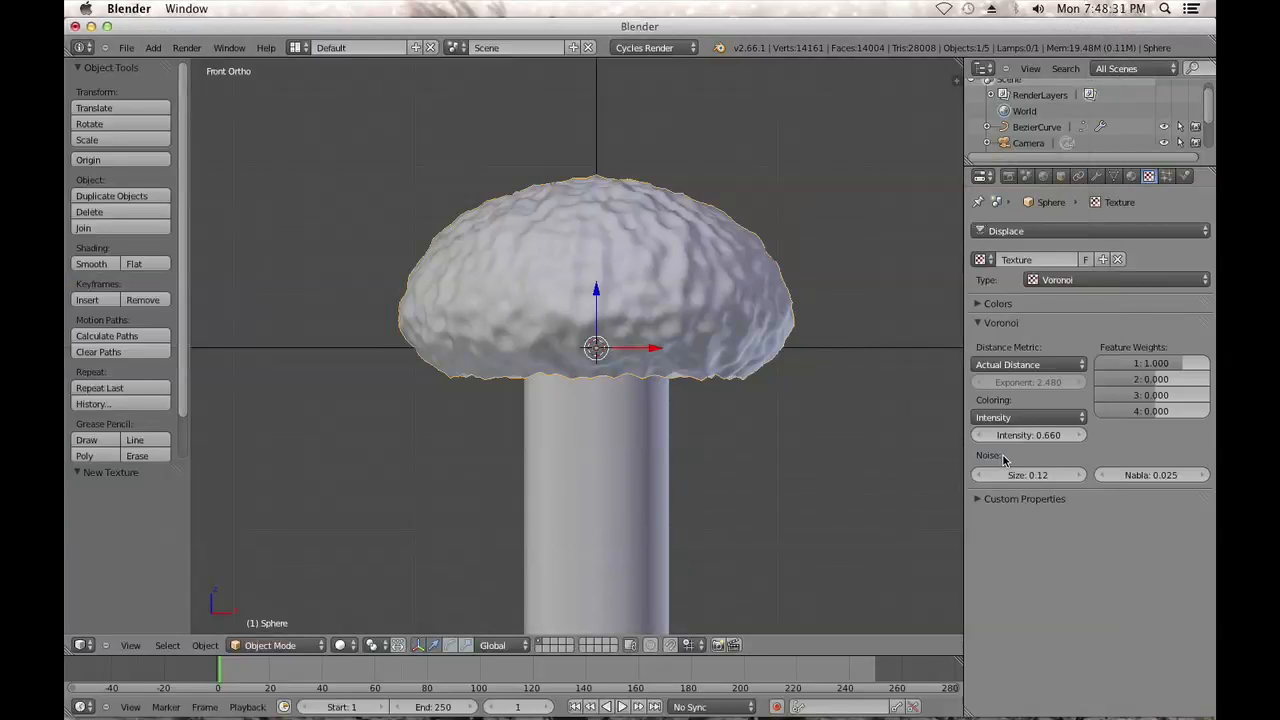
Set the Voronoi texture's intensity to 0.740 and exponent to 2.960, and adjust its first two feature weights to -0.176 and -0.05882
{"action": "left_click", "coordinate": [1012, 364]}
{"action": "left_click", "coordinate": [1012, 360]}
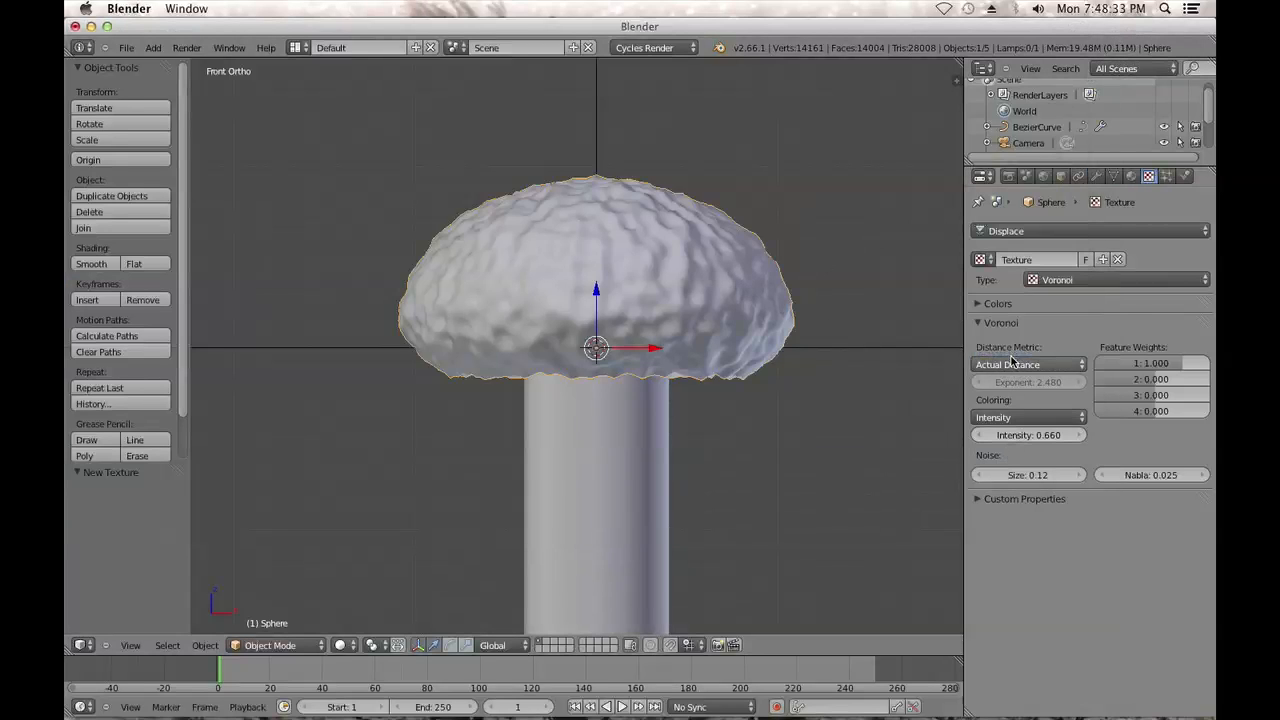
{"action": "left_click", "coordinate": [992, 303]}
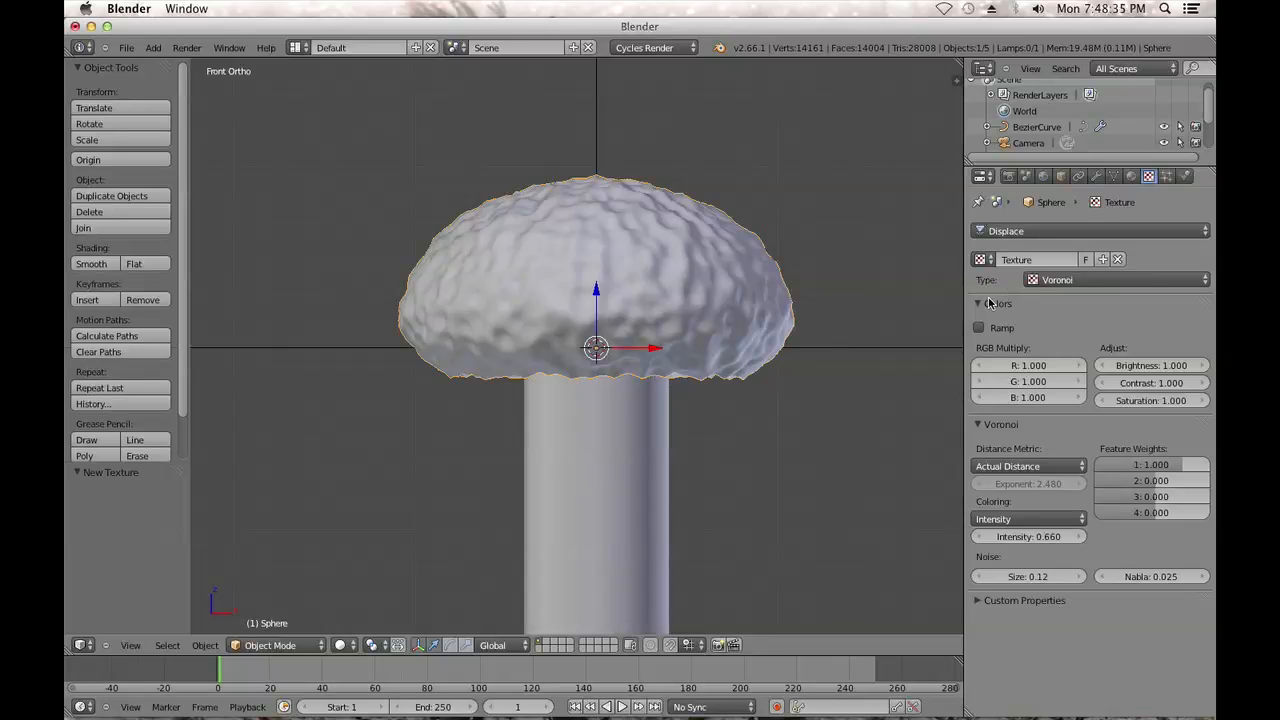
{"action": "left_click", "coordinate": [988, 303]}
{"action": "mouse_move", "coordinate": [1030, 435]}
{"action": "left_mouse_down"}
{"action": "mouse_move", "coordinate": [1048, 434]}
{"action": "mouse_move", "coordinate": [1030, 435]}
{"action": "left_mouse_up"}
{"action": "mouse_move", "coordinate": [1025, 385]}
{"action": "left_mouse_down"}
{"action": "mouse_move", "coordinate": [1051, 383]}
{"action": "mouse_move", "coordinate": [1040, 388]}
{"action": "left_mouse_up"}
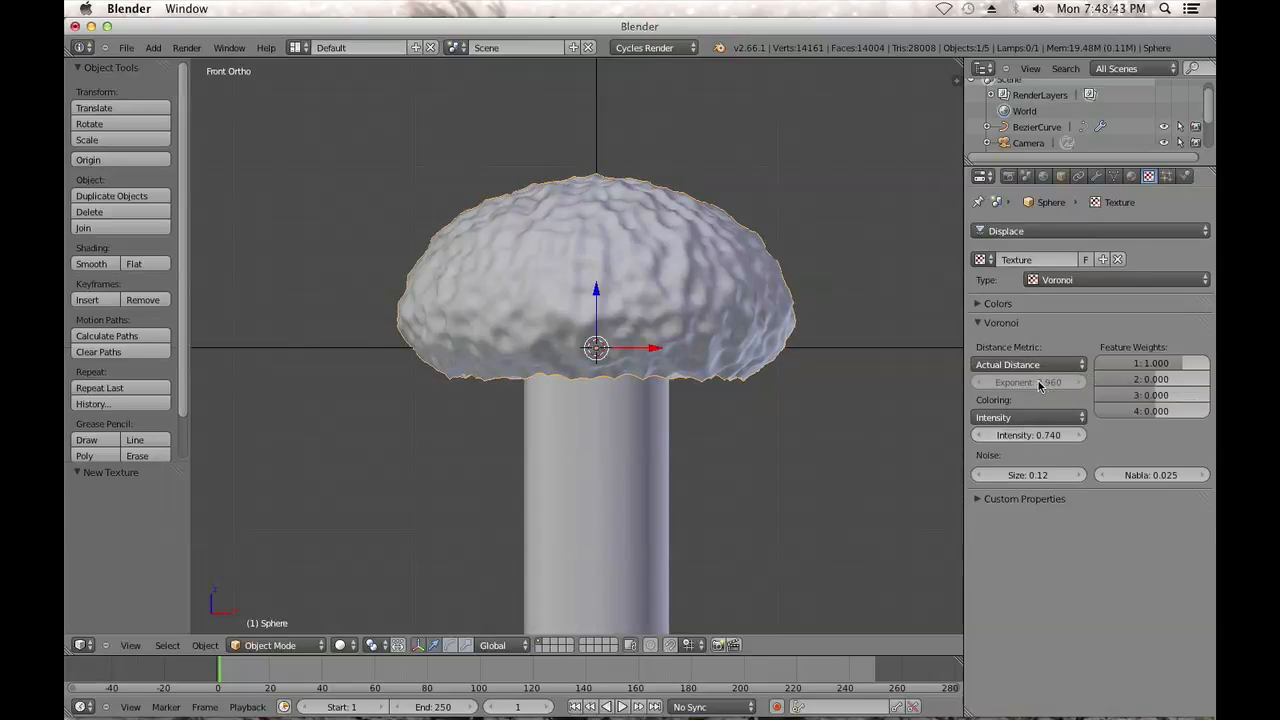
{"action": "left_click_drag", "start_coordinate": [1133, 374], "coordinate": [1176, 363]}
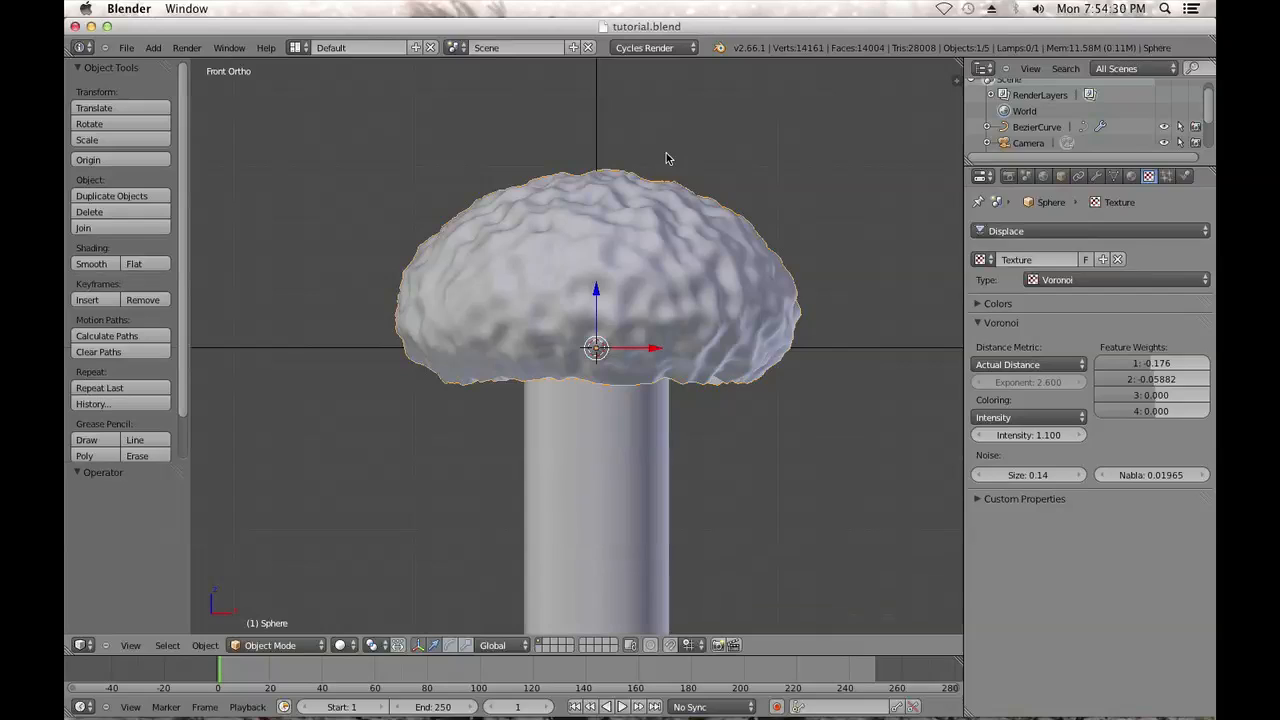
Change the Voronoi texture's distance metric to Minkowski with an exponent of 0.829
{"action": "left_click", "coordinate": [1027, 364]}
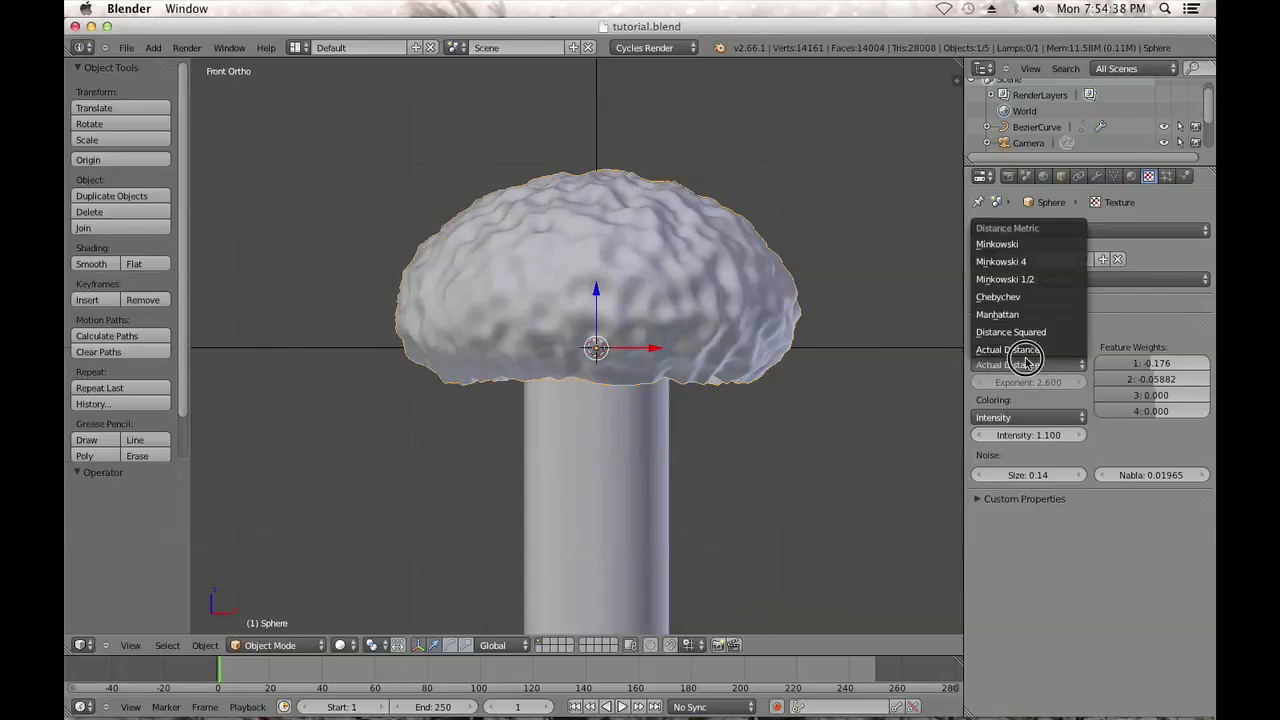
{"action": "left_click", "coordinate": [995, 244]}
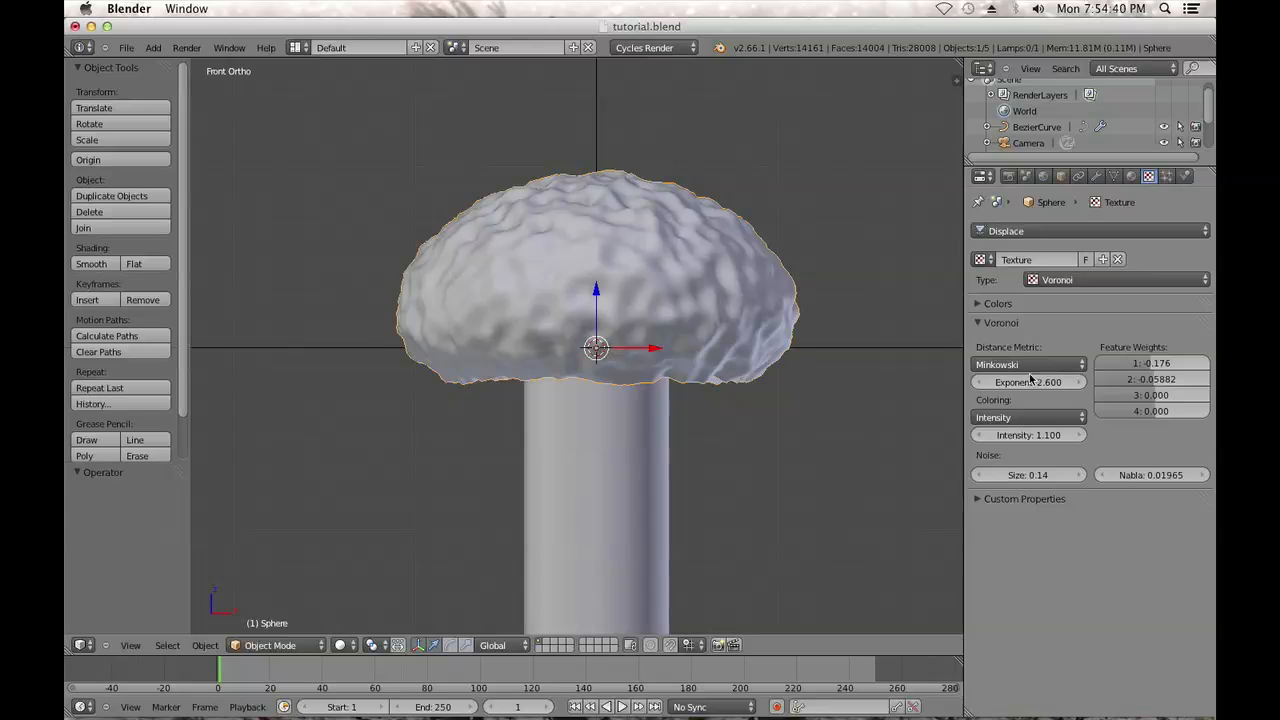
{"action": "left_click_drag", "start_coordinate": [1049, 388], "coordinate": [954, 368]}
{"action": "middle_click_drag", "start_coordinate": [583, 239], "coordinate": [485, 312]}
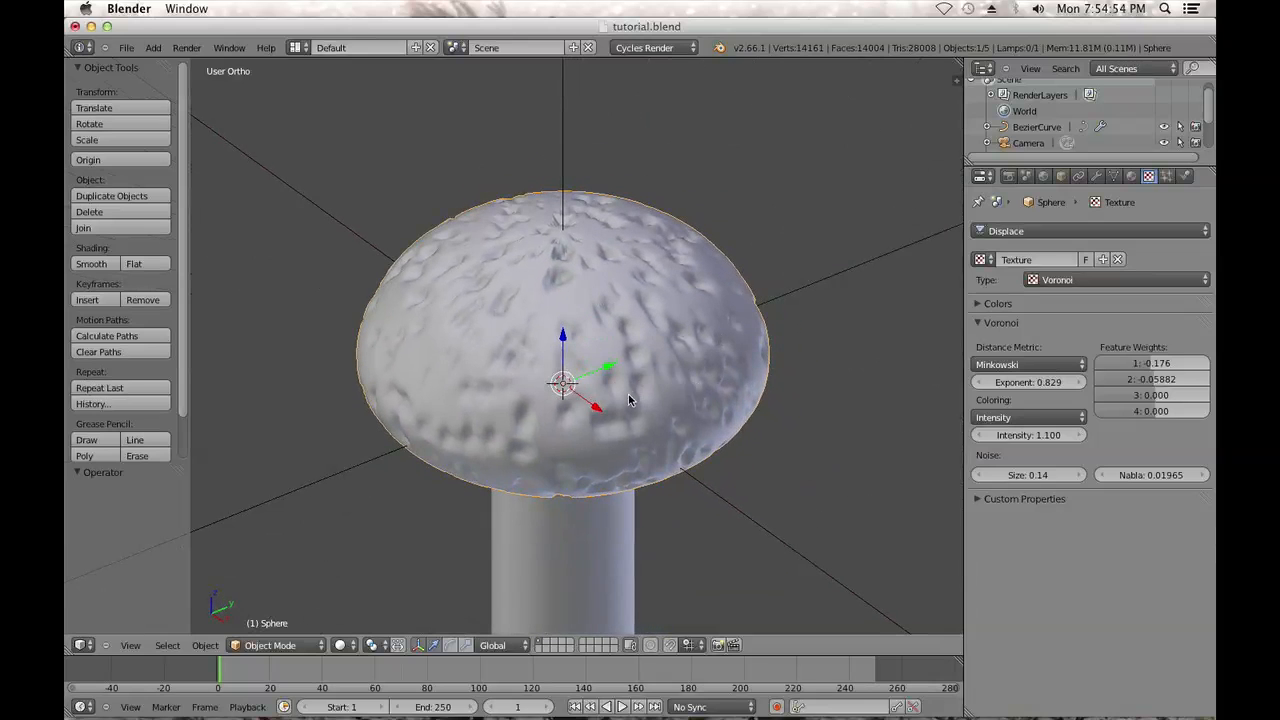
{"action": "middle_click_drag", "start_coordinate": [633, 401], "coordinate": [627, 348]}
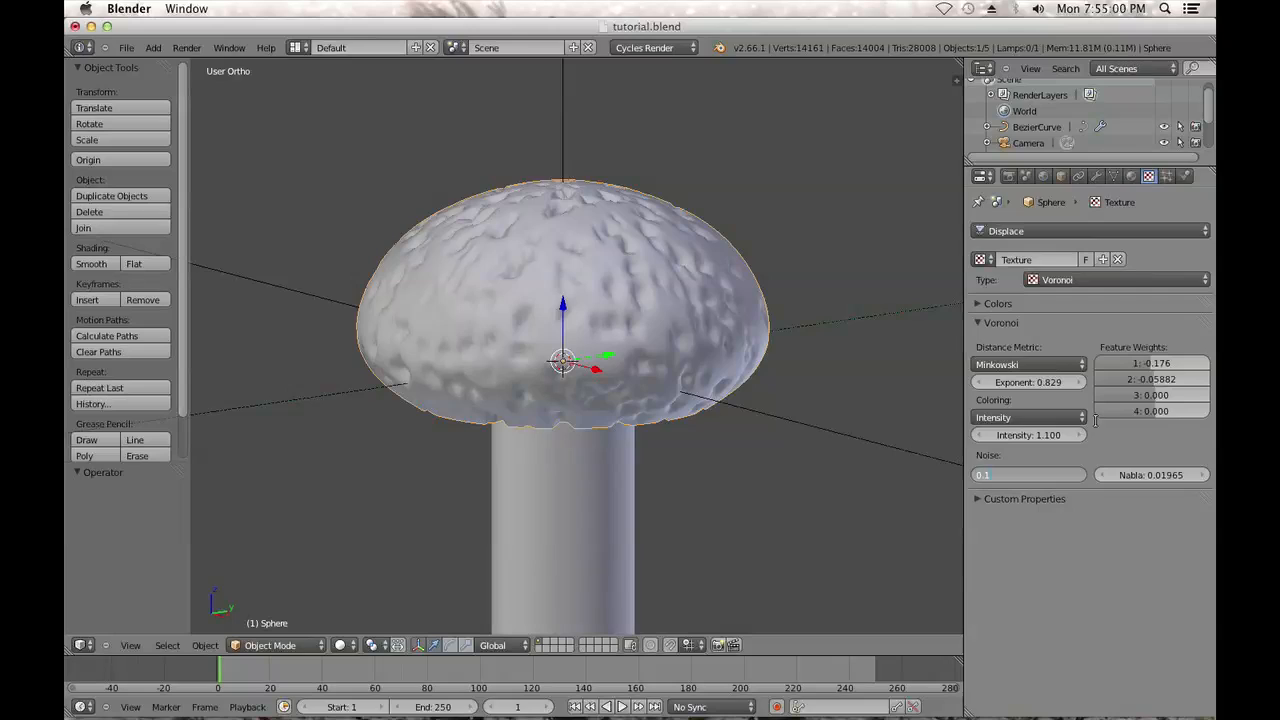
Set the Voronoi texture's noise size to 0.15 and its nabla to 0.001
{"action": "type", "text": "5"}
{"action": "key", "text": "Return"}
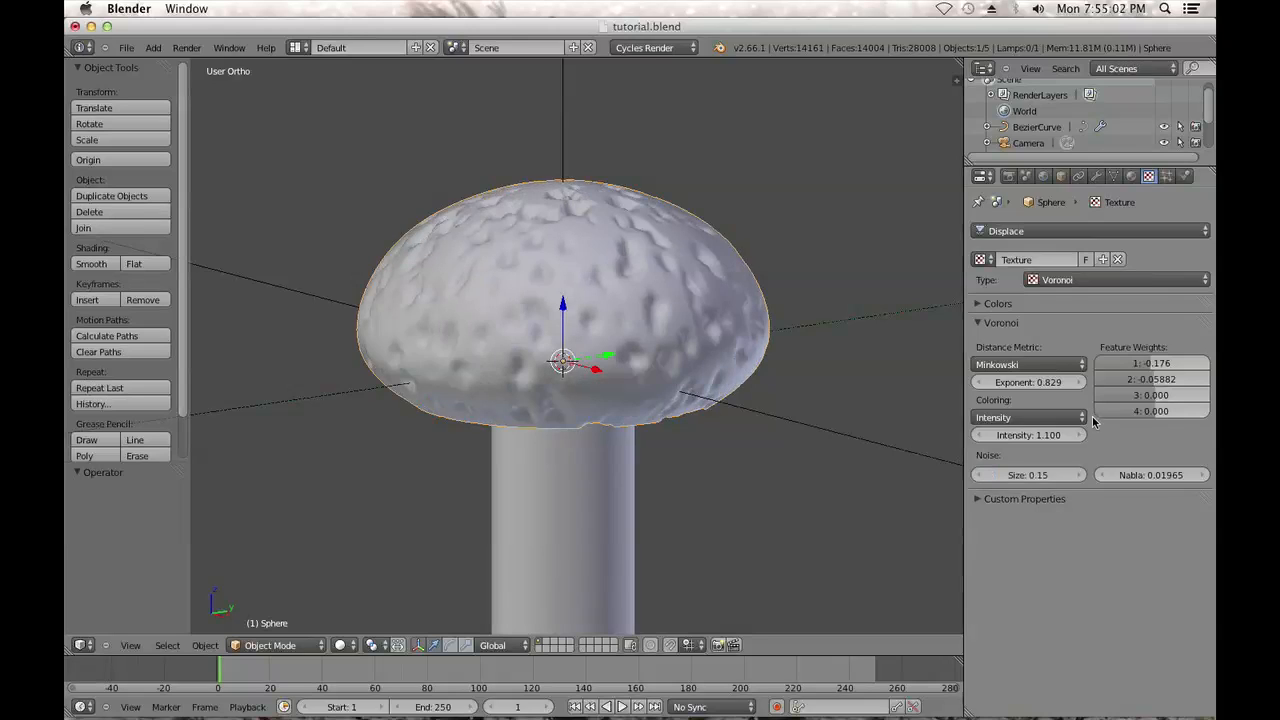
{"action": "left_click_drag", "start_coordinate": [1150, 476], "coordinate": [1166, 479]}
{"action": "left_click", "coordinate": [1160, 478]}
{"action": "type", "text": "0.001"}
{"action": "key", "text": "Return"}
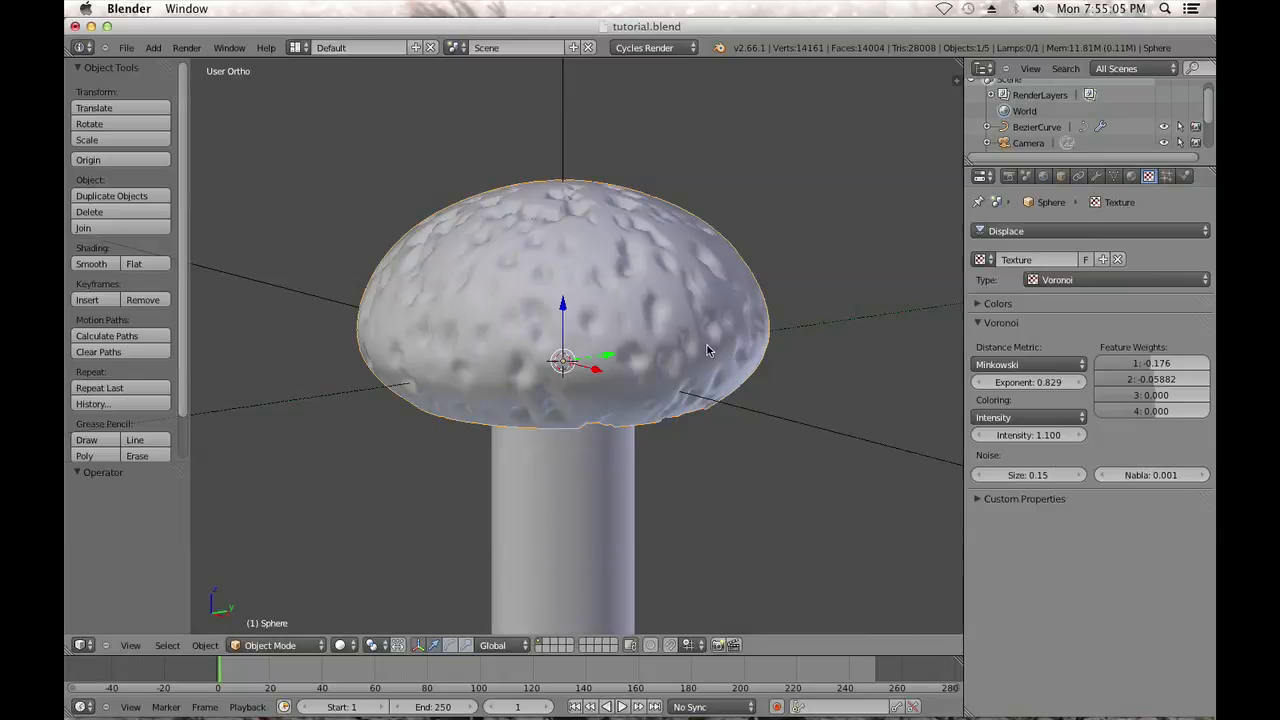
Raise the Displace modifier's strength on the flower head to 0.156
{"action": "middle_click_drag", "start_coordinate": [707, 345], "coordinate": [842, 346]}
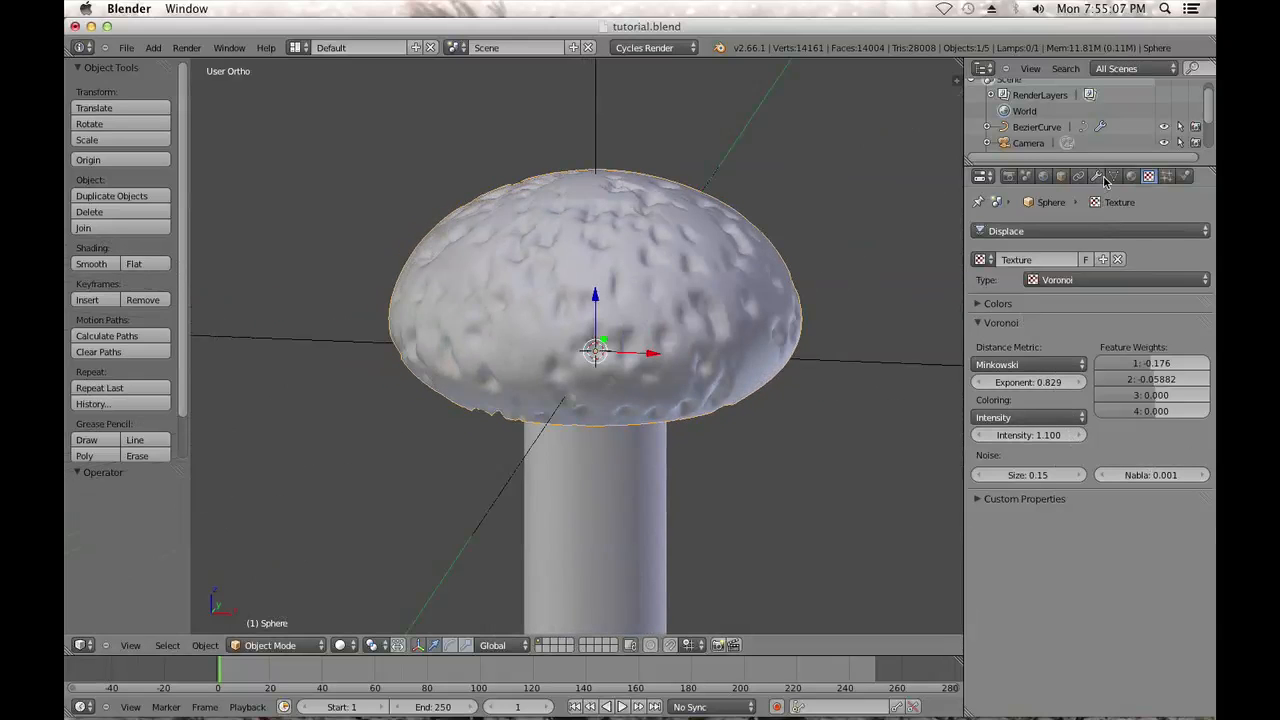
{"action": "left_click", "coordinate": [1097, 177]}
{"action": "left_click_drag", "start_coordinate": [1155, 522], "coordinate": [1158, 521]}
Try the Object and Global texture coordinates on the Displace modifier, and return to Local
{"action": "left_click", "coordinate": [1152, 498]}
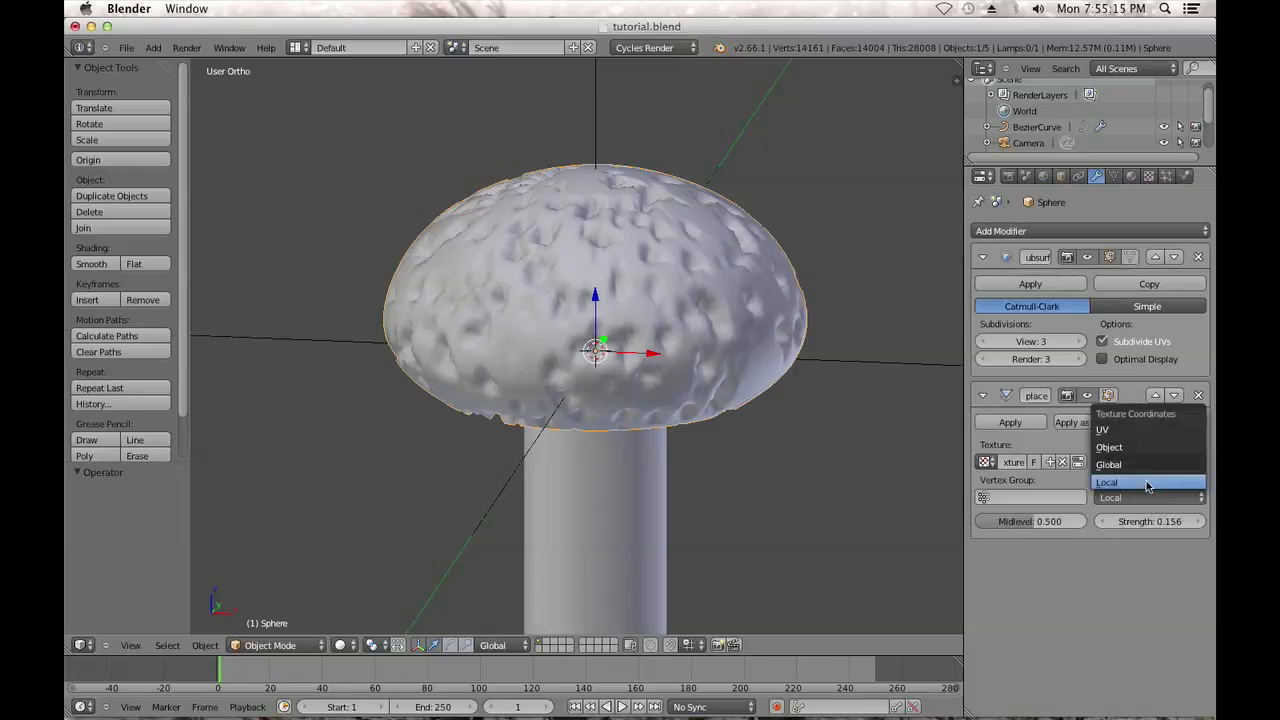
{"action": "left_click", "coordinate": [1108, 447]}
{"action": "left_click", "coordinate": [1145, 497]}
{"action": "left_click", "coordinate": [1130, 465]}
{"action": "left_click", "coordinate": [1150, 492]}
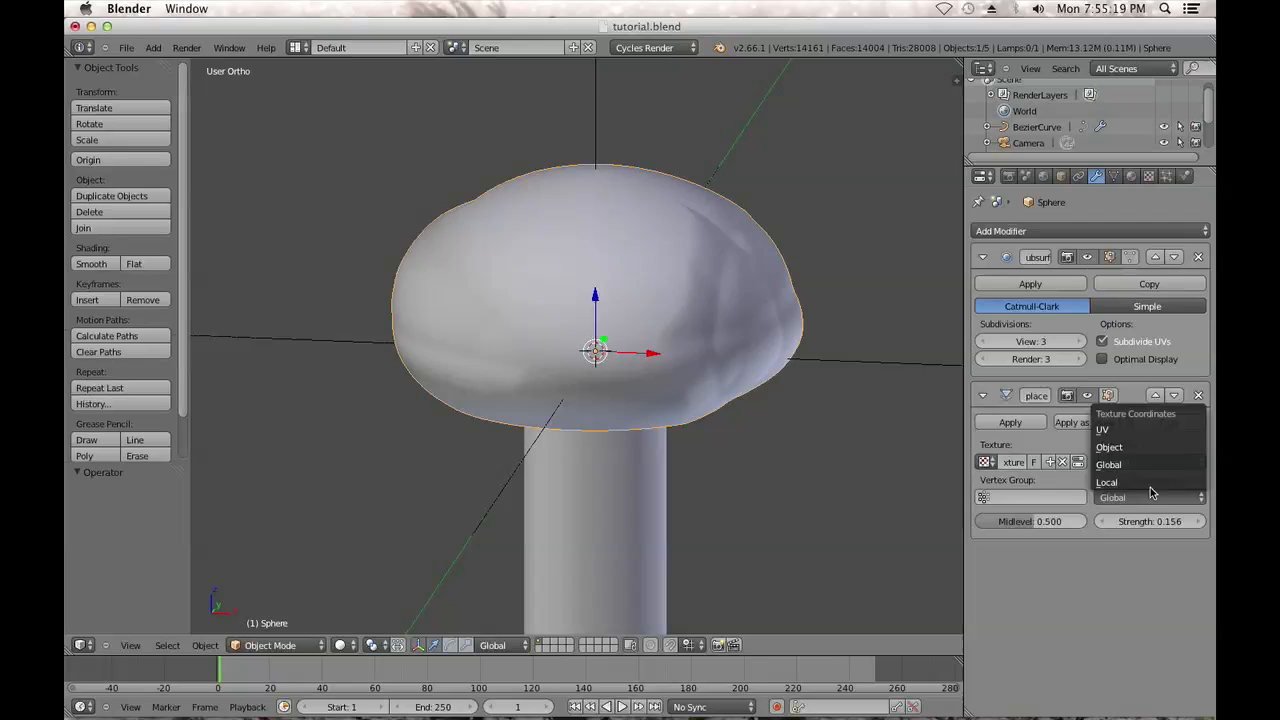
{"action": "left_click", "coordinate": [1145, 482]}
Try displacing the flower head along the Z direction, and return the direction to Normal
{"action": "left_click", "coordinate": [1145, 462]}
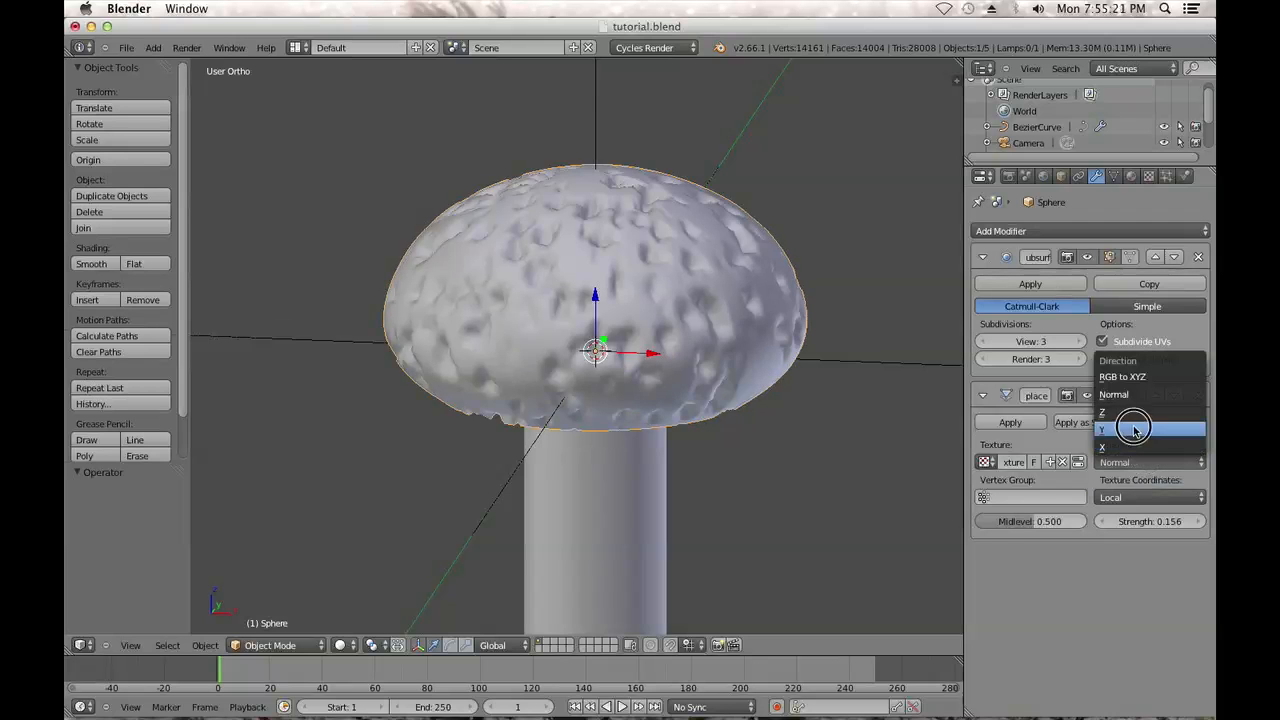
{"action": "left_click", "coordinate": [1128, 413]}
{"action": "middle_click_drag", "start_coordinate": [660, 250], "coordinate": [670, 322]}
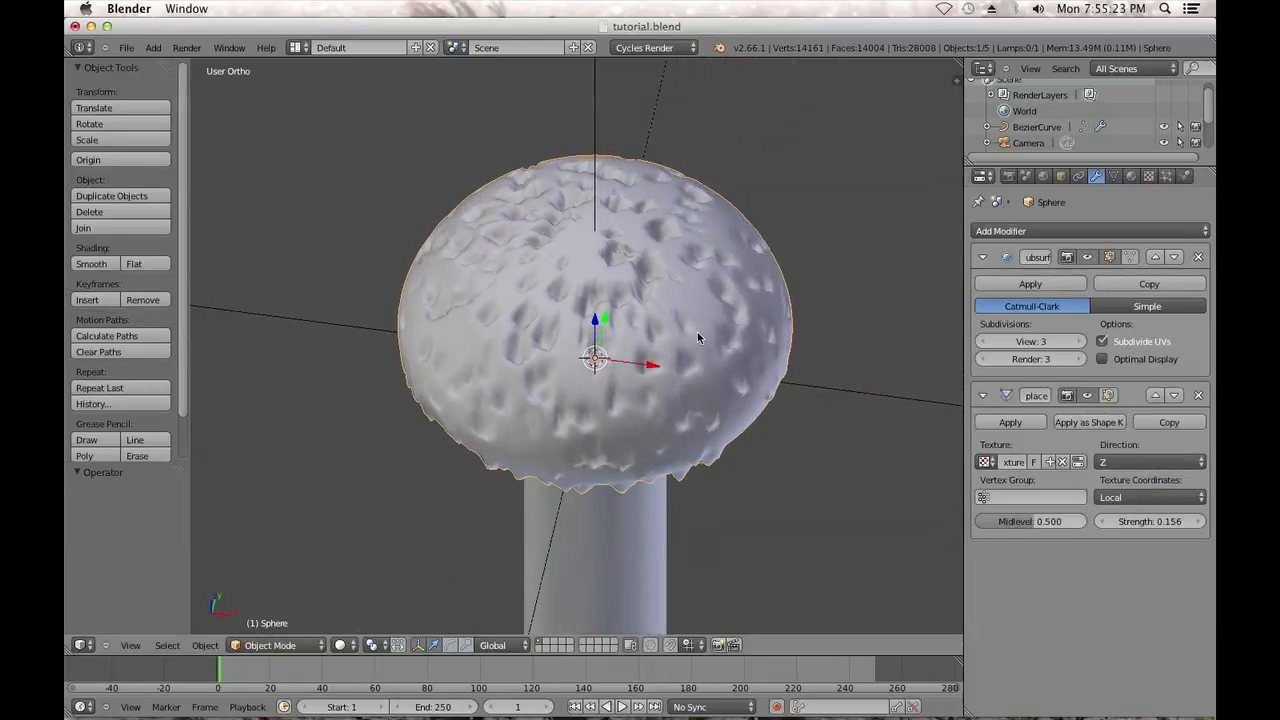
{"action": "left_click", "coordinate": [1140, 461]}
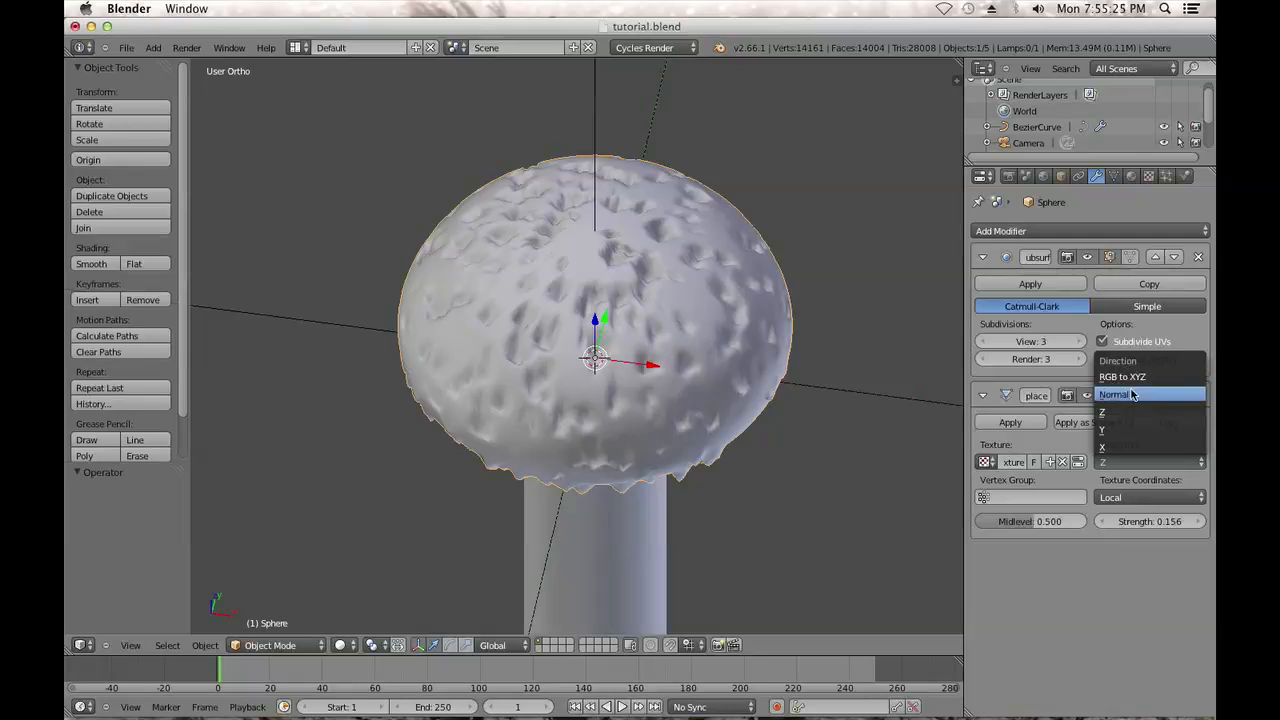
{"action": "left_click", "coordinate": [1131, 395]}
{"action": "middle_click_drag", "start_coordinate": [651, 420], "coordinate": [629, 443]}
Try the RGB to XYZ and X displacement directions on the flower head, and restore Normal
{"action": "left_click", "coordinate": [1140, 461]}
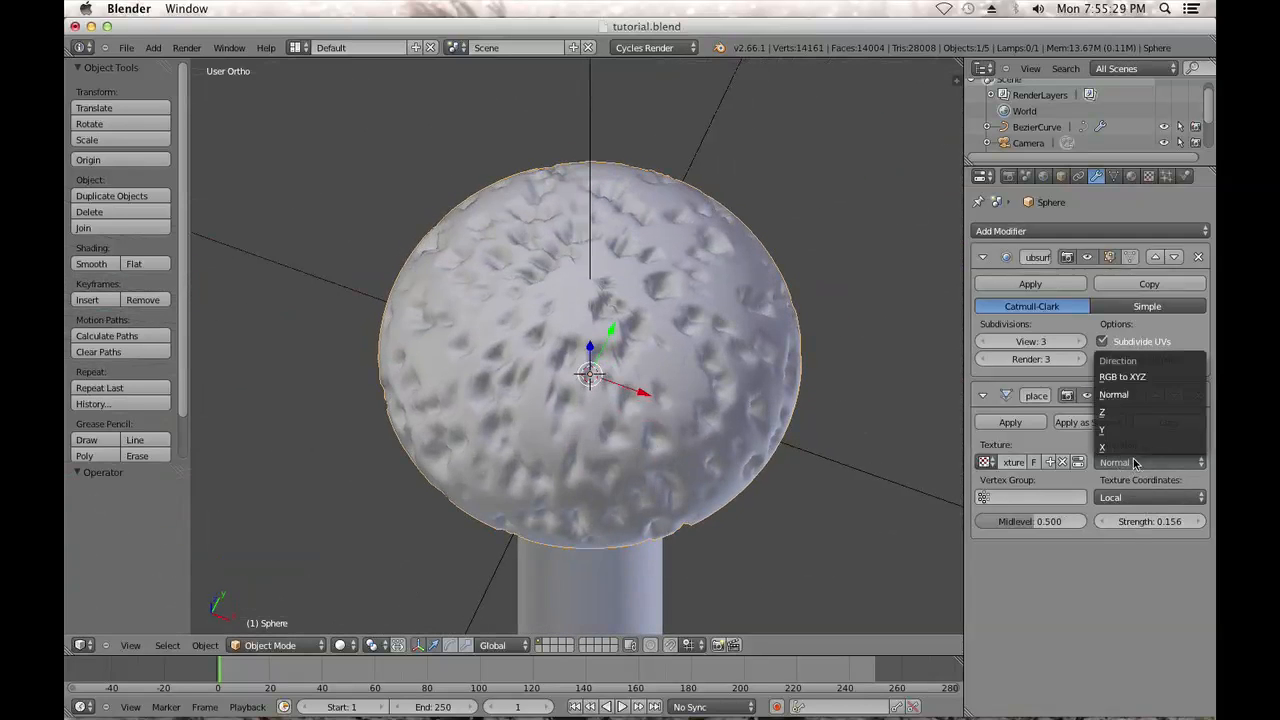
{"action": "left_click", "coordinate": [1124, 377]}
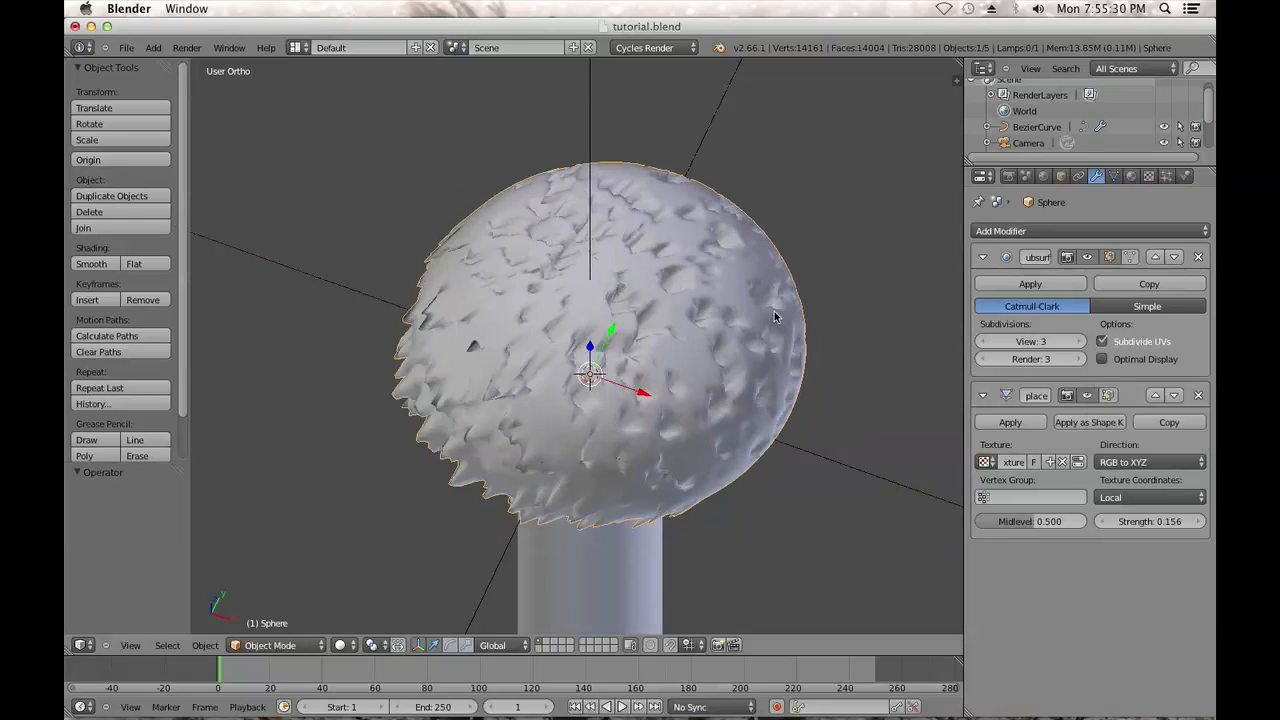
{"action": "left_click", "coordinate": [1126, 463]}
{"action": "left_click", "coordinate": [1130, 393]}
{"action": "left_click", "coordinate": [1147, 463]}
{"action": "left_click", "coordinate": [1138, 447]}
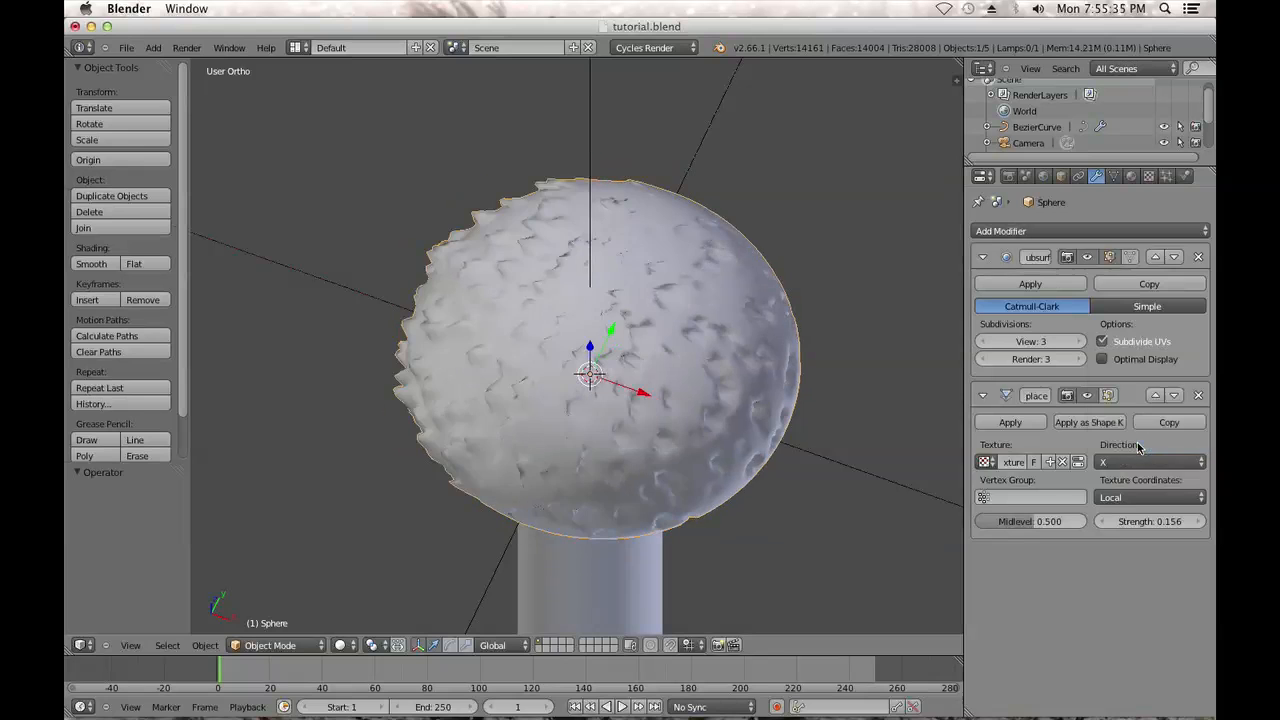
{"action": "left_click", "coordinate": [1140, 462]}
{"action": "left_click", "coordinate": [1119, 398]}
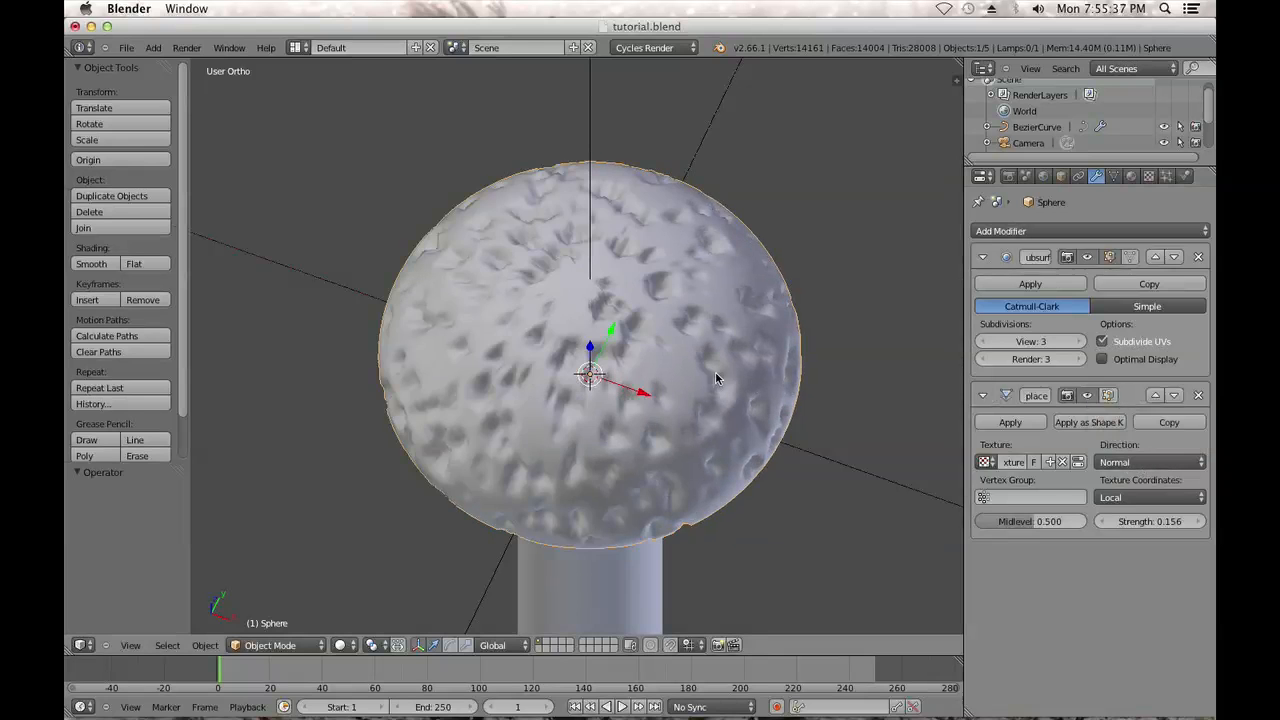
Select the whole flower head mesh in Edit Mode, recalculate its normals and return to Object Mode
{"action": "key", "text": "Tab"}
{"action": "key", "text": "a"}
{"action": "key", "text": "a"}
{"action": "key", "text": "a"}
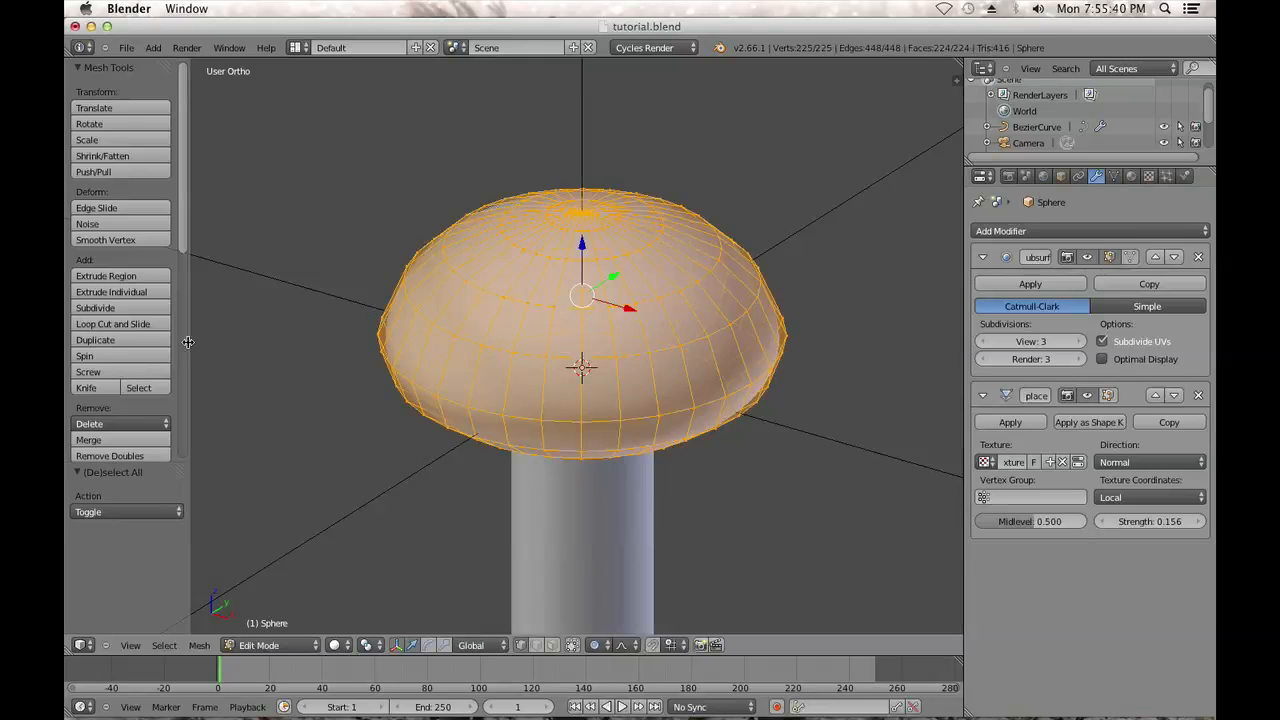
{"action": "scroll", "coordinate": [125, 443], "scroll_direction": "down", "scroll_amount": 3}
{"action": "left_click", "coordinate": [125, 443]}
{"action": "key", "text": "Tab"}
Set the Minkowski exponent of the flower head's Voronoi texture to 0.900
{"action": "middle_click_drag", "start_coordinate": [591, 345], "coordinate": [474, 338]}
{"action": "key", "text": "KP_1"}
{"action": "scroll", "coordinate": [507, 343], "scroll_direction": "up", "scroll_amount": 2}
{"action": "scroll", "coordinate": [555, 340], "scroll_direction": "down", "scroll_amount": 2}
{"action": "middle_click_drag", "start_coordinate": [557, 340], "coordinate": [486, 386], "text": "shift"}
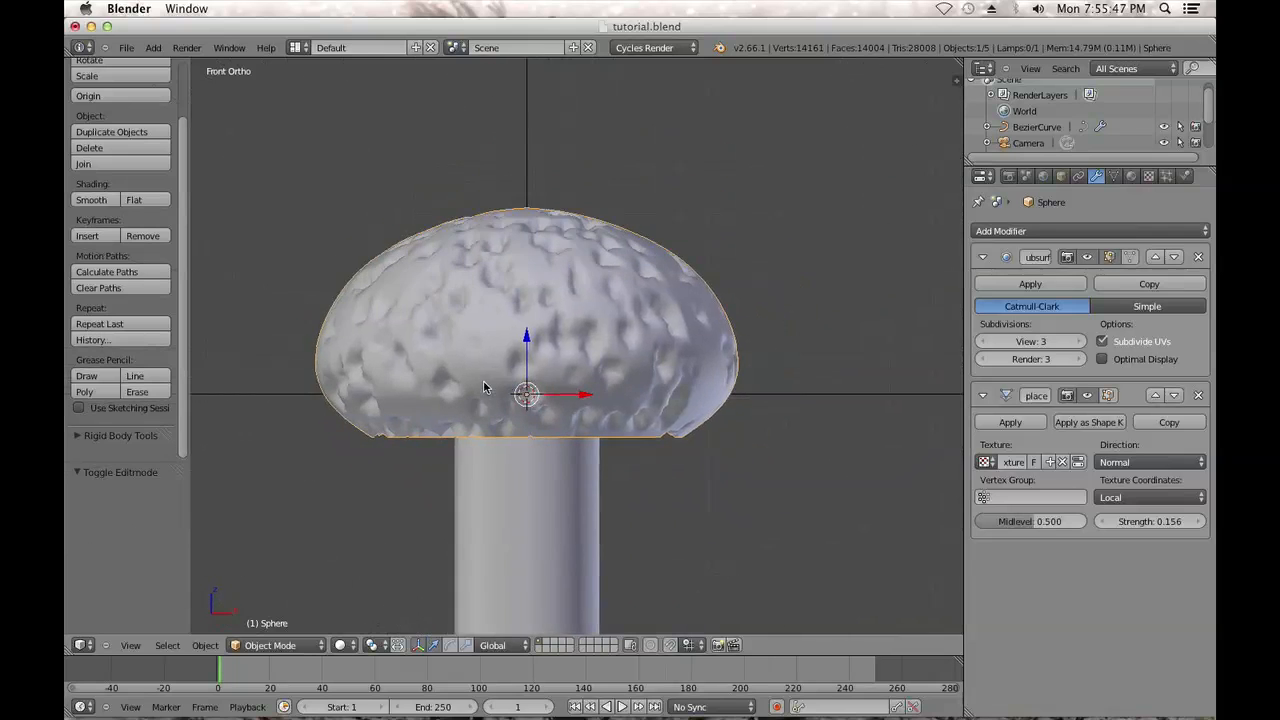
{"action": "scroll", "coordinate": [485, 387], "scroll_direction": "down", "scroll_amount": 4}
{"action": "scroll", "coordinate": [582, 386], "scroll_direction": "up", "scroll_amount": 3}
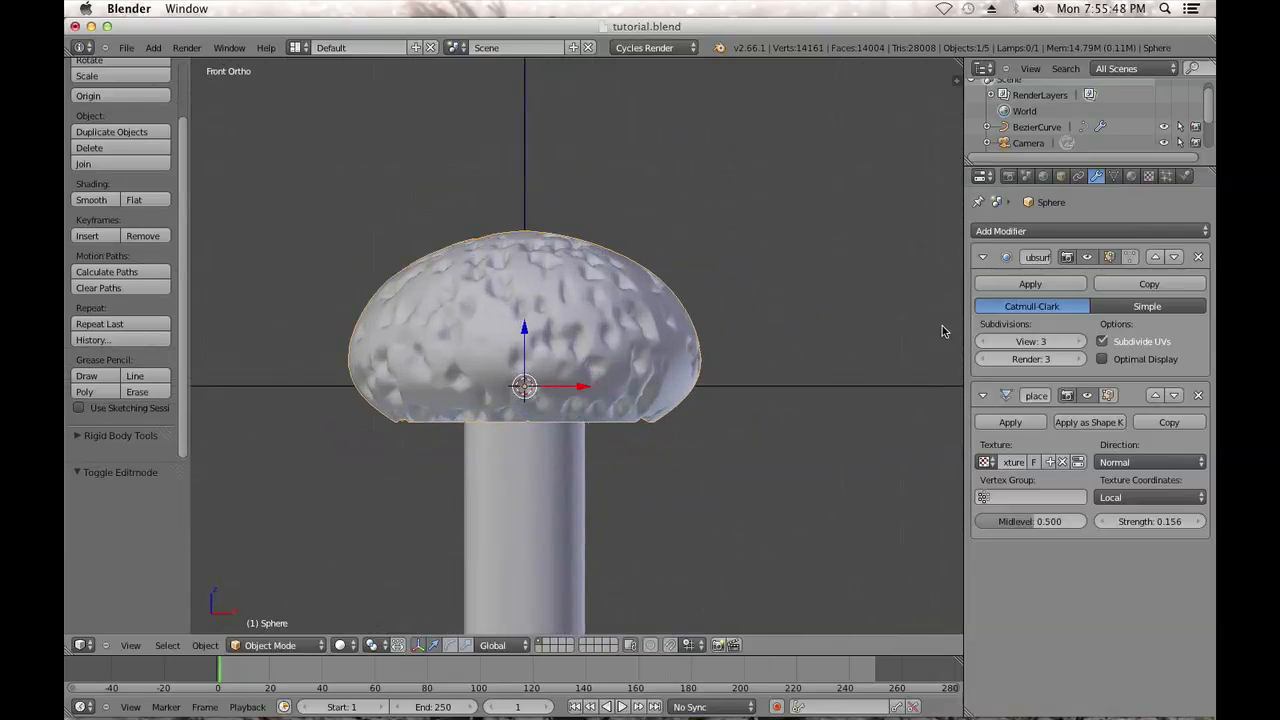
{"action": "left_click", "coordinate": [1149, 177]}
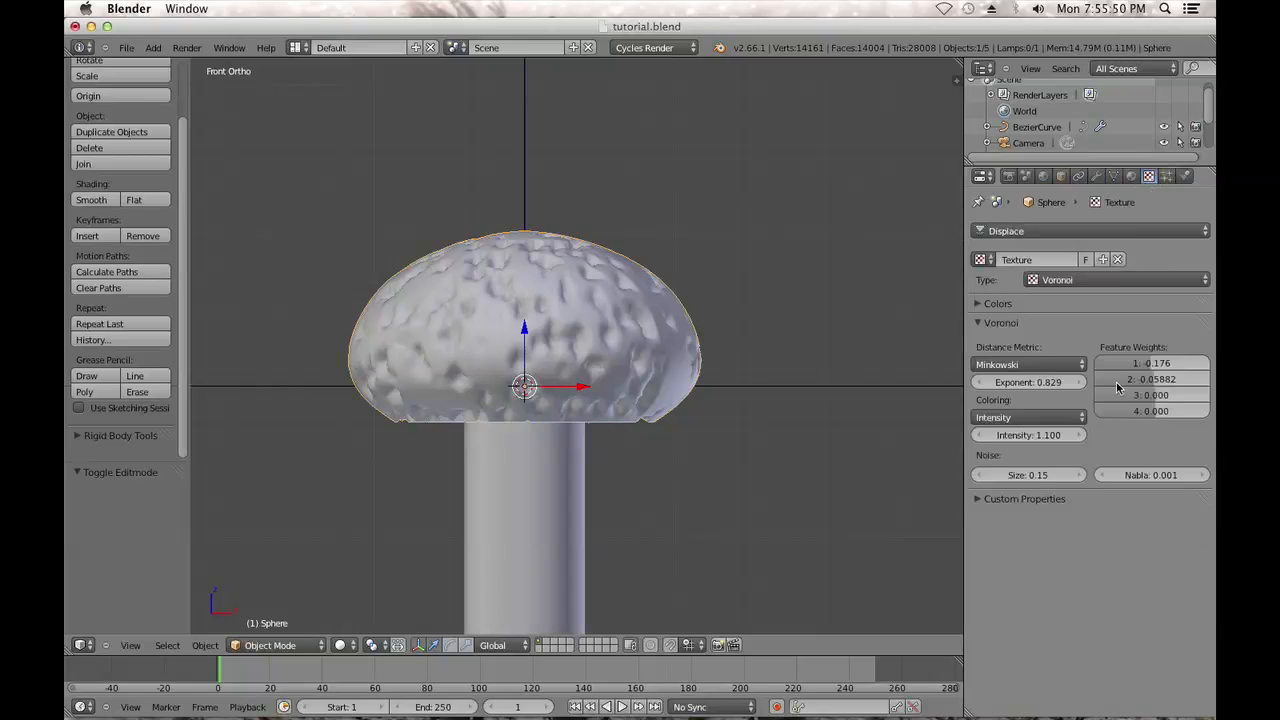
{"action": "left_click", "coordinate": [1031, 383]}
{"action": "key", "text": "Return"}
Scale the flower head down uniformly to 0.992
{"action": "scroll", "coordinate": [716, 339], "scroll_direction": "up", "scroll_amount": 3}
{"action": "middle_click_drag", "start_coordinate": [716, 339], "coordinate": [536, 282]}
{"action": "scroll", "coordinate": [558, 341], "scroll_direction": "down", "scroll_amount": 2}
{"action": "key", "text": "KP_1"}
{"action": "scroll", "coordinate": [536, 281], "scroll_direction": "down", "scroll_amount": 3}
{"action": "scroll", "coordinate": [536, 281], "scroll_direction": "down", "scroll_amount": 1}
{"action": "scroll", "coordinate": [536, 281], "scroll_direction": "up", "scroll_amount": 3}
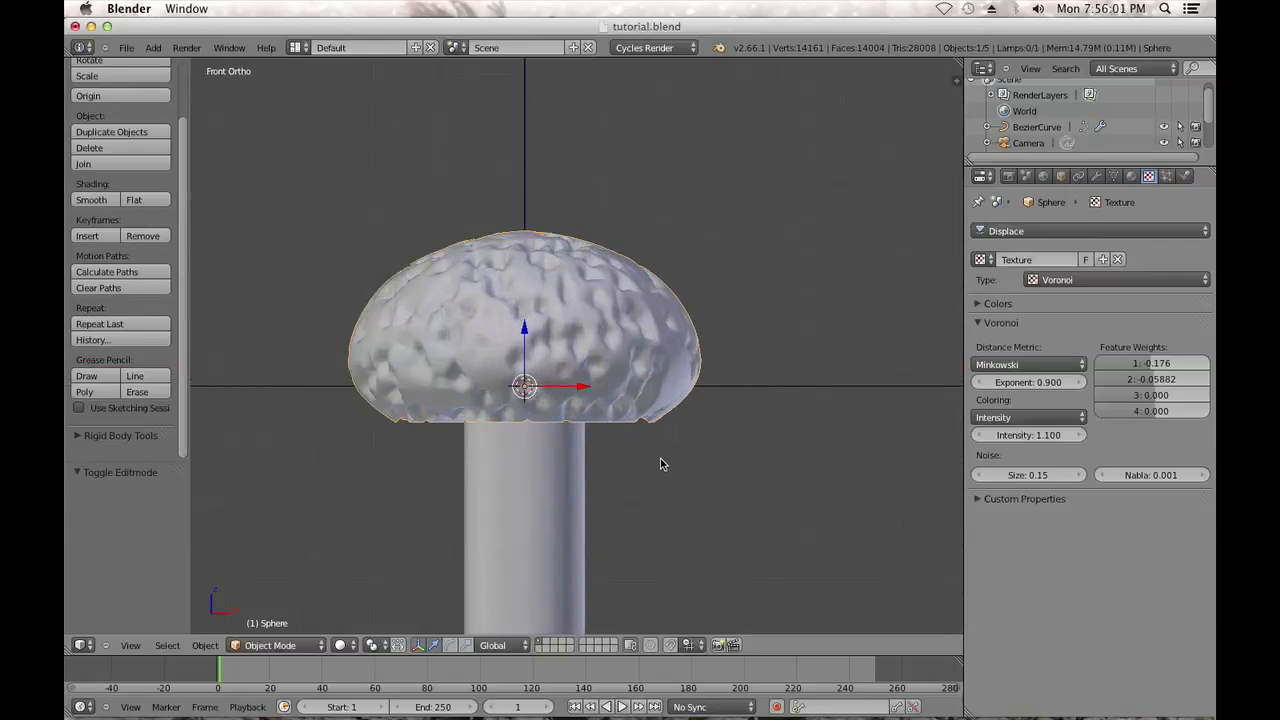
{"action": "scroll", "coordinate": [670, 450], "scroll_direction": "down", "scroll_amount": 3}
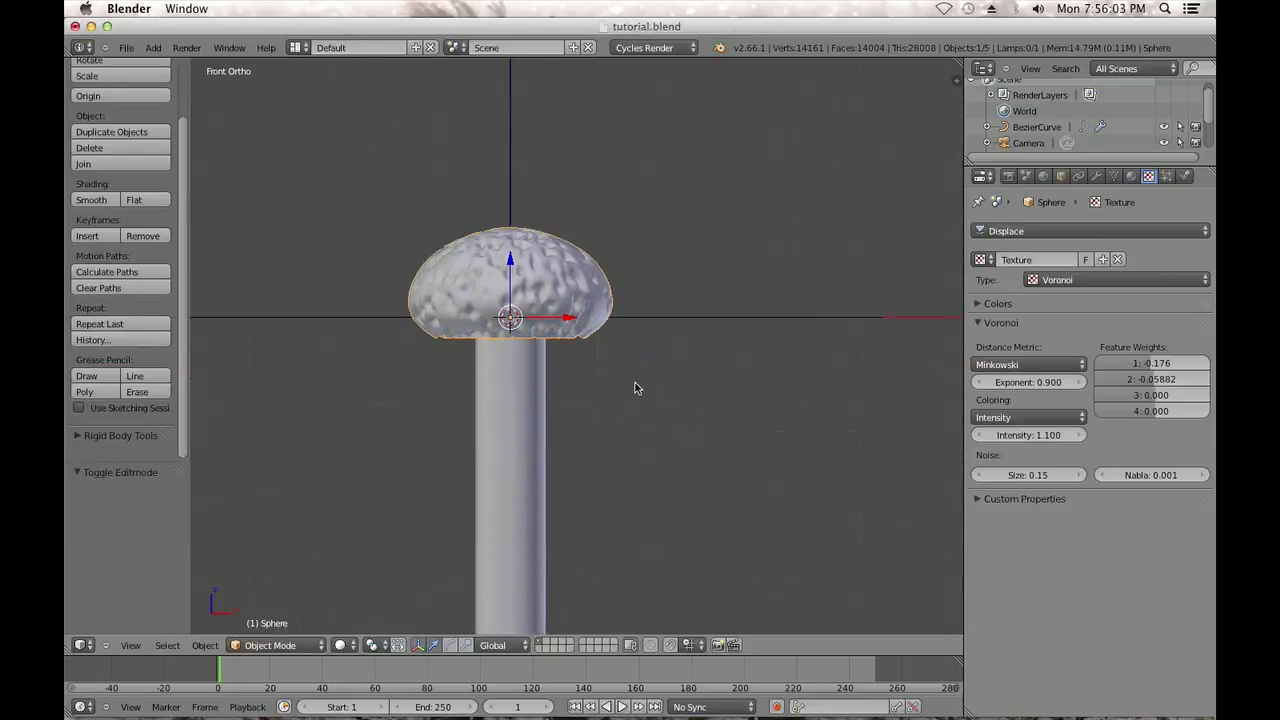
{"action": "key", "text": "s"}
{"action": "left_click", "coordinate": [636, 332]}
{"action": "scroll", "coordinate": [576, 350], "scroll_direction": "up", "scroll_amount": 1}
{"action": "scroll", "coordinate": [626, 420], "scroll_direction": "up", "scroll_amount": 2}
{"action": "middle_click_drag", "start_coordinate": [571, 350], "coordinate": [487, 288], "text": "shift"}
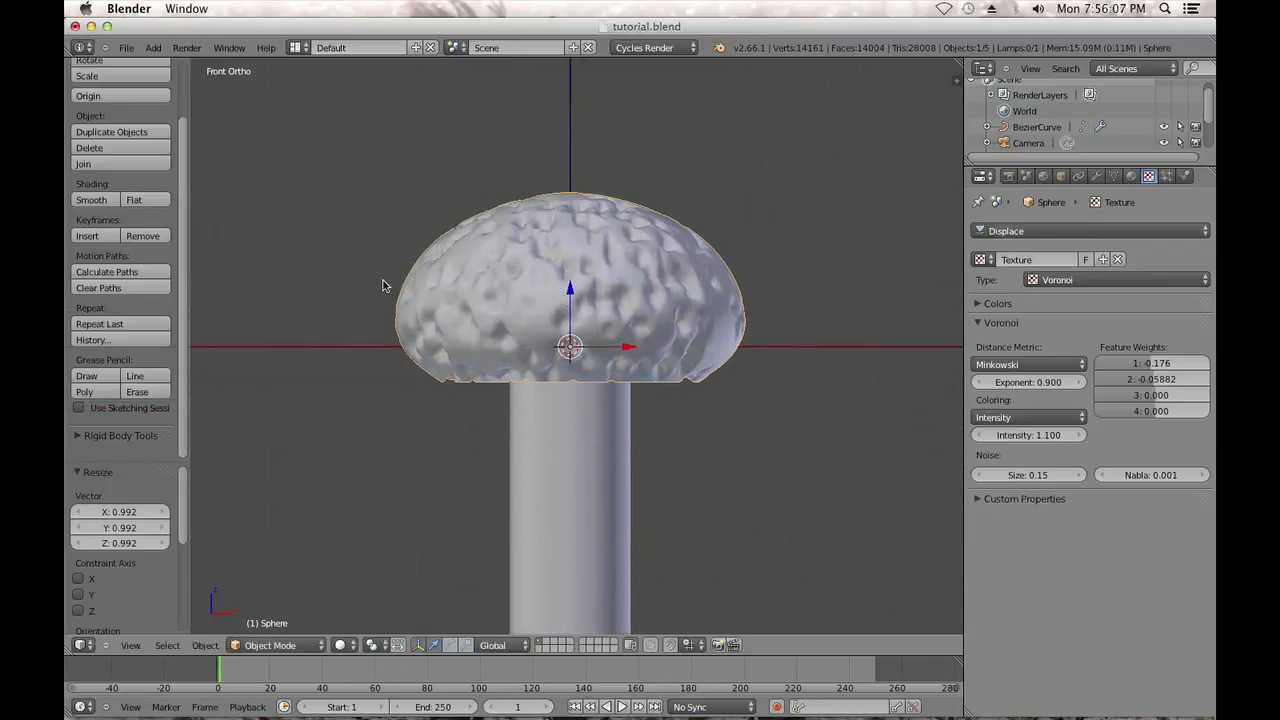
Duplicate the edge loop just above the flower head's lower rim in place and separate the copy into its own object
{"action": "scroll", "coordinate": [633, 304], "scroll_direction": "down", "scroll_amount": 2}
{"action": "middle_click_drag", "start_coordinate": [623, 284], "coordinate": [602, 241], "text": "shift"}
{"action": "scroll", "coordinate": [619, 263], "scroll_direction": "up", "scroll_amount": 1}
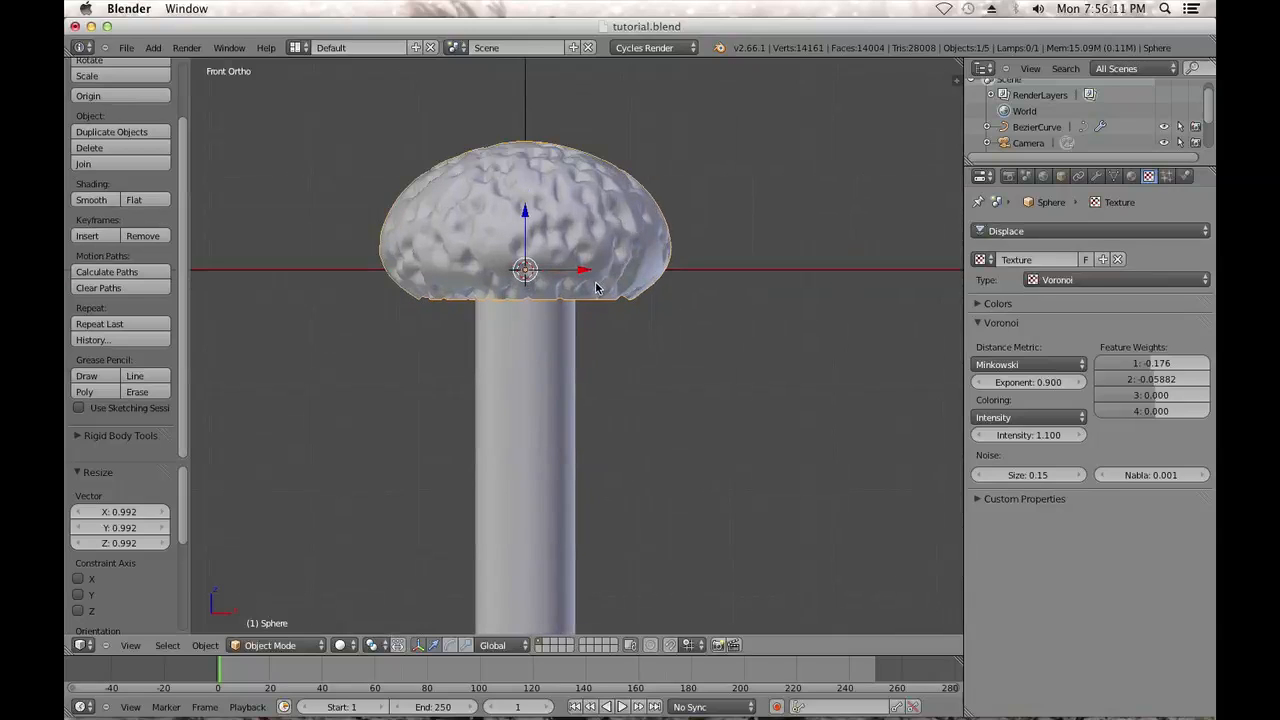
{"action": "key", "text": "shift+a"}
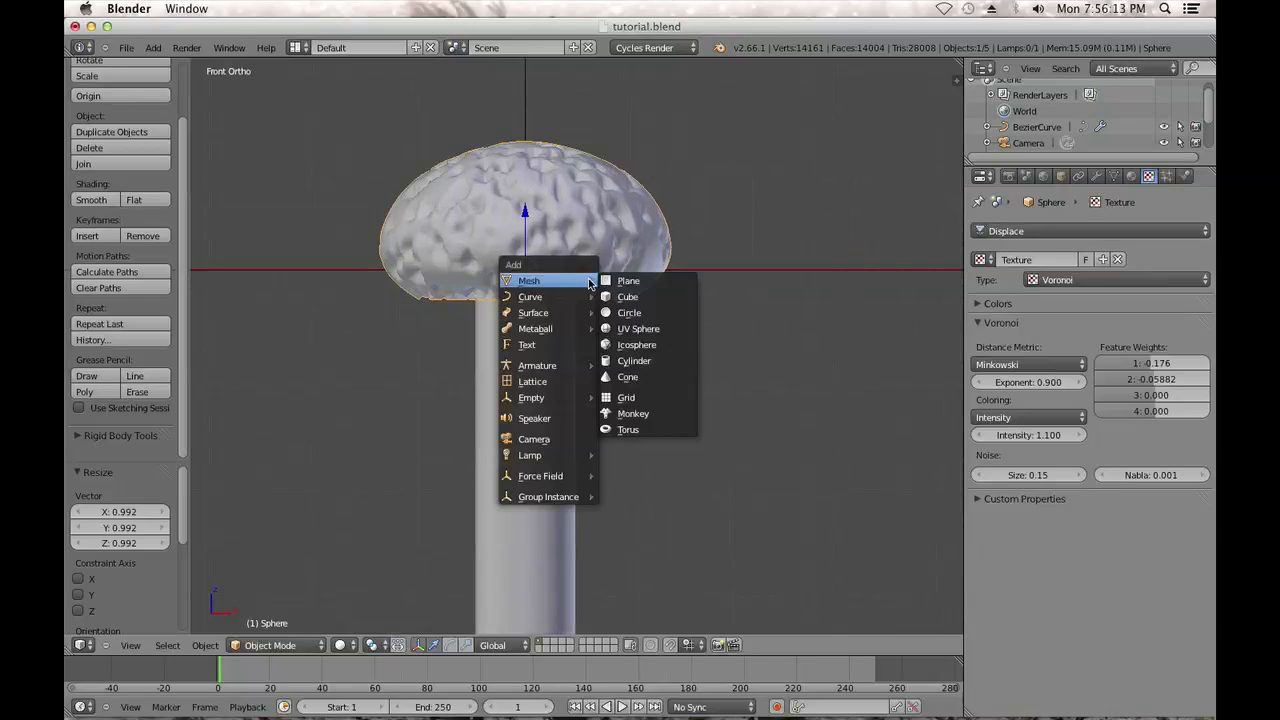
{"action": "key", "text": "Tab"}
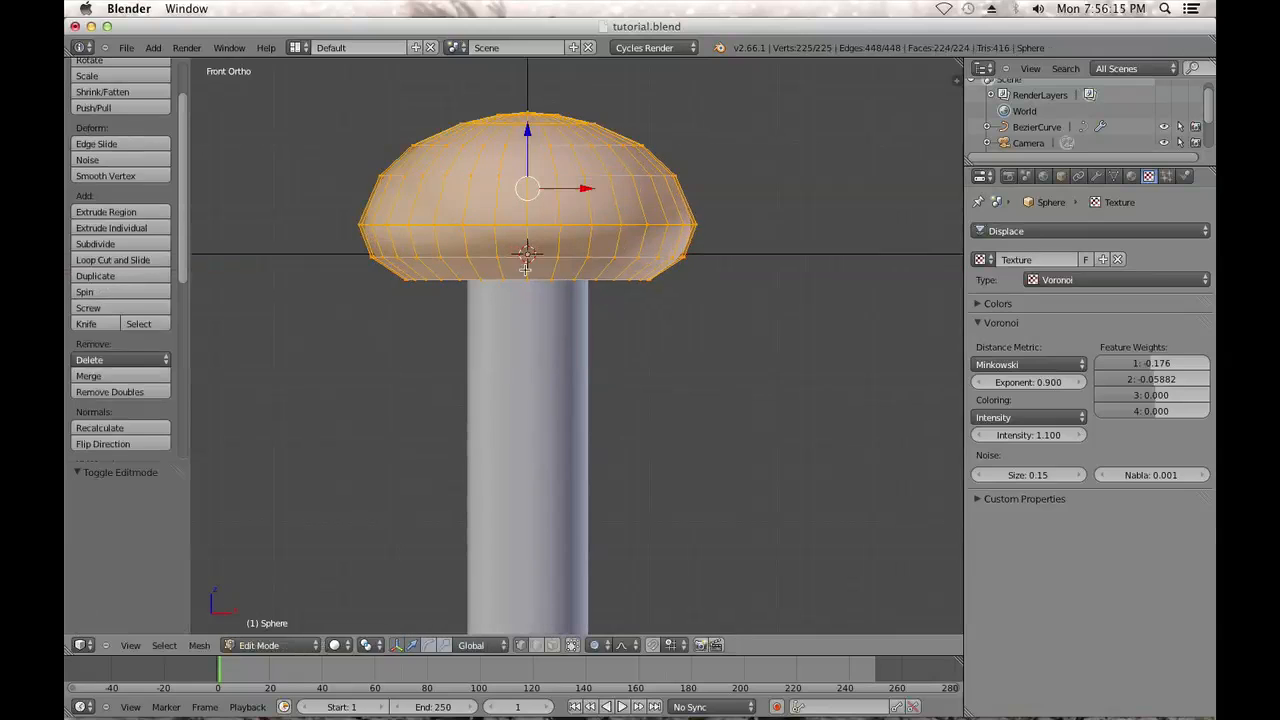
{"action": "right_click", "coordinate": [549, 256], "text": "alt"}
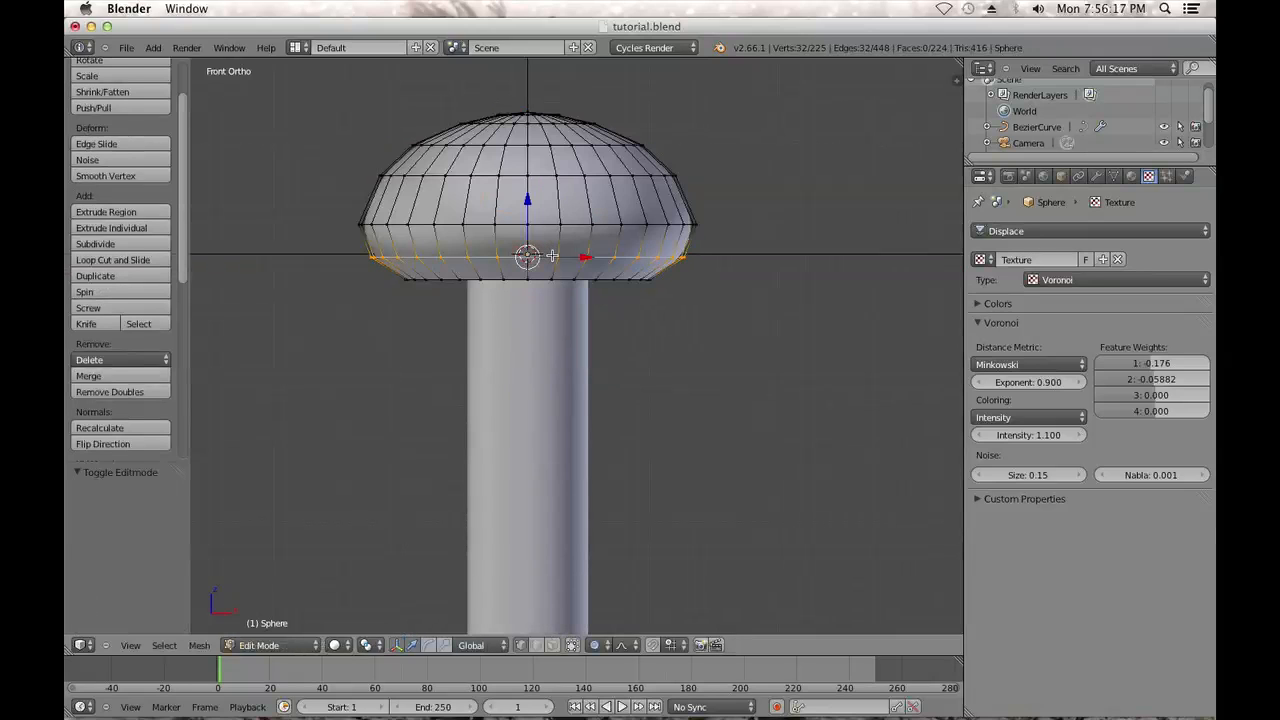
{"action": "key", "text": "shift+d"}
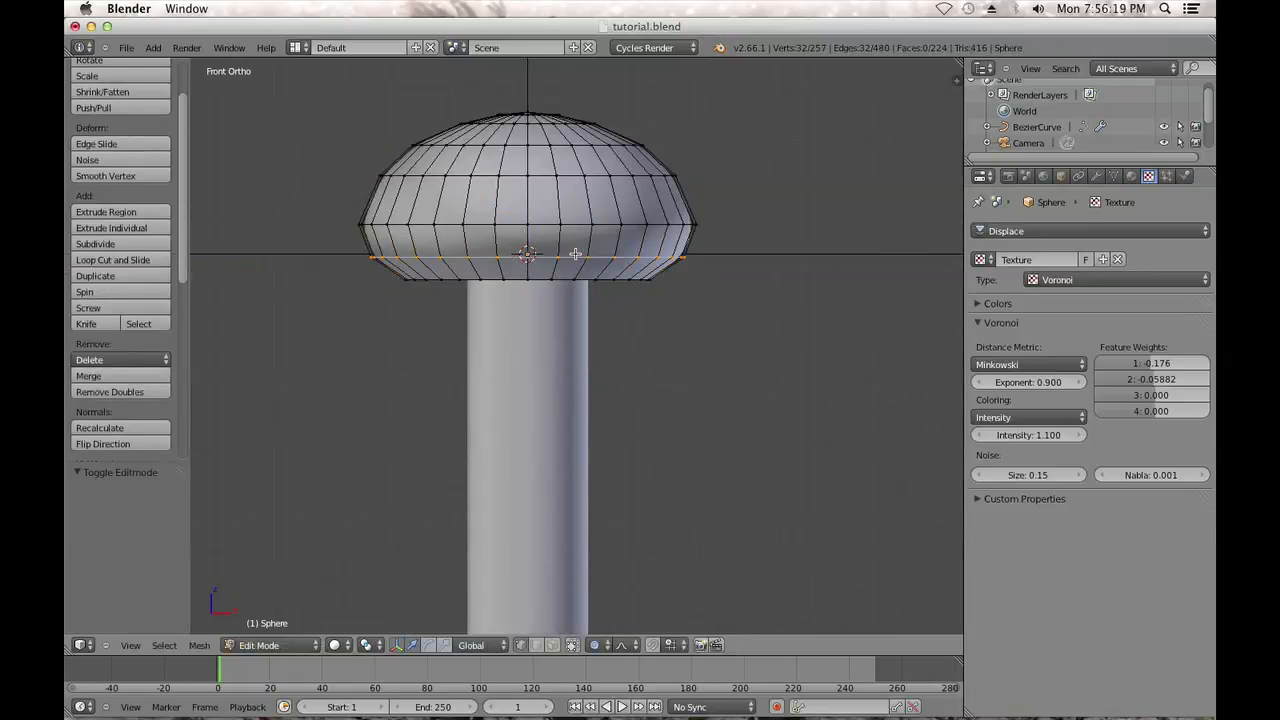
{"action": "right_click", "coordinate": [575, 254]}
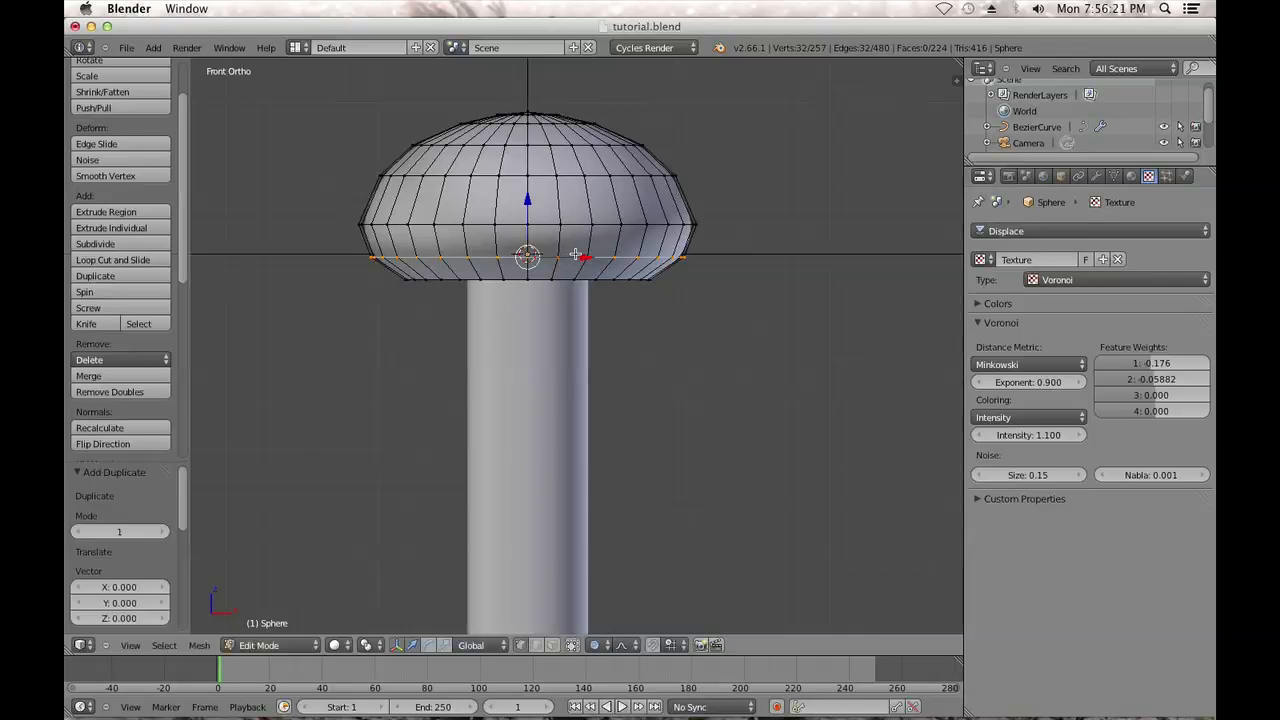
{"action": "key", "text": "p"}
{"action": "left_click", "coordinate": [575, 254]}
{"action": "key", "text": "Tab"}
Return to Object Mode, select the separated ring and try scaling it up
{"action": "middle_click_drag", "start_coordinate": [583, 257], "coordinate": [597, 375]}
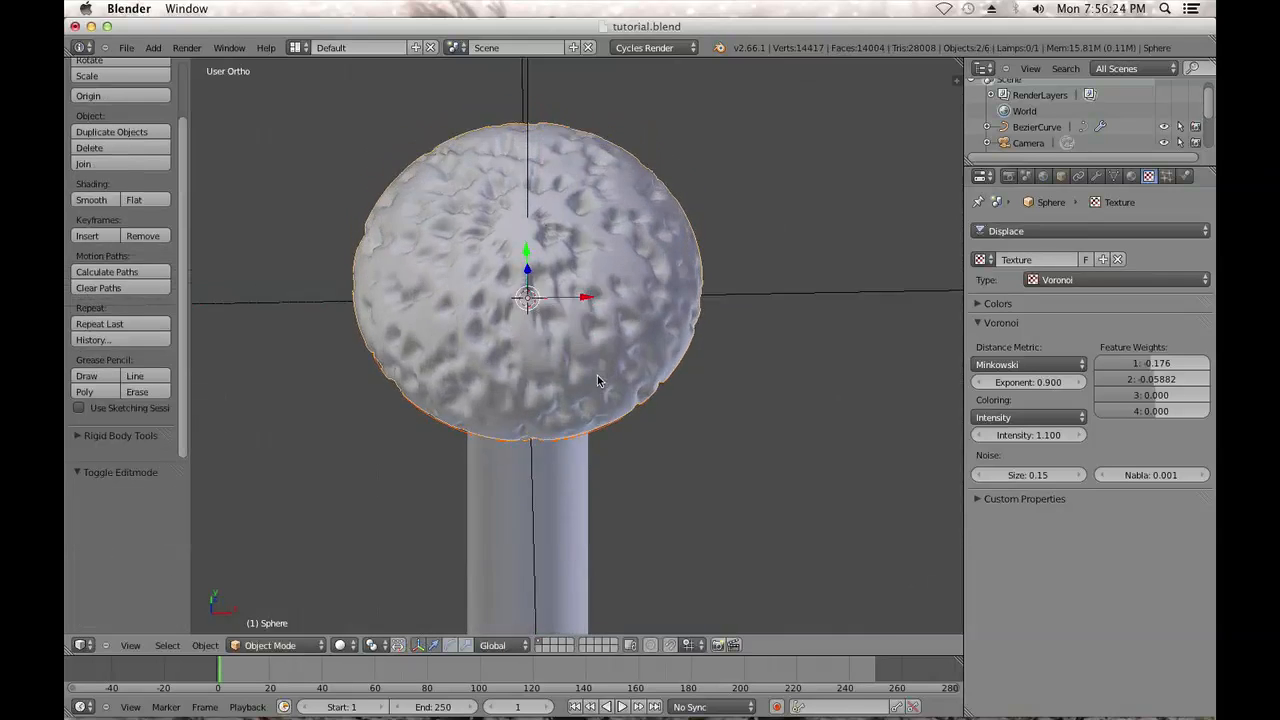
{"action": "right_click", "coordinate": [618, 429]}
{"action": "key", "text": "s"}
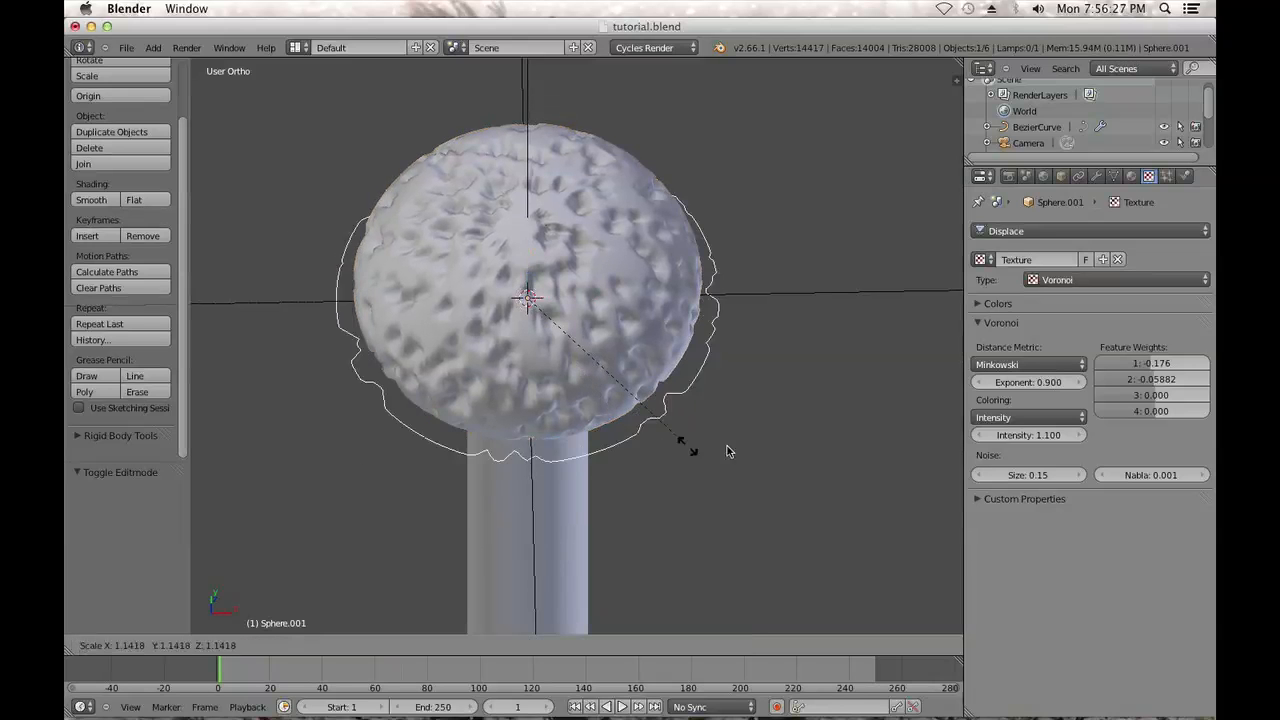
{"action": "right_click", "coordinate": [729, 468]}
{"action": "middle_click_drag", "start_coordinate": [742, 340], "coordinate": [749, 386]}
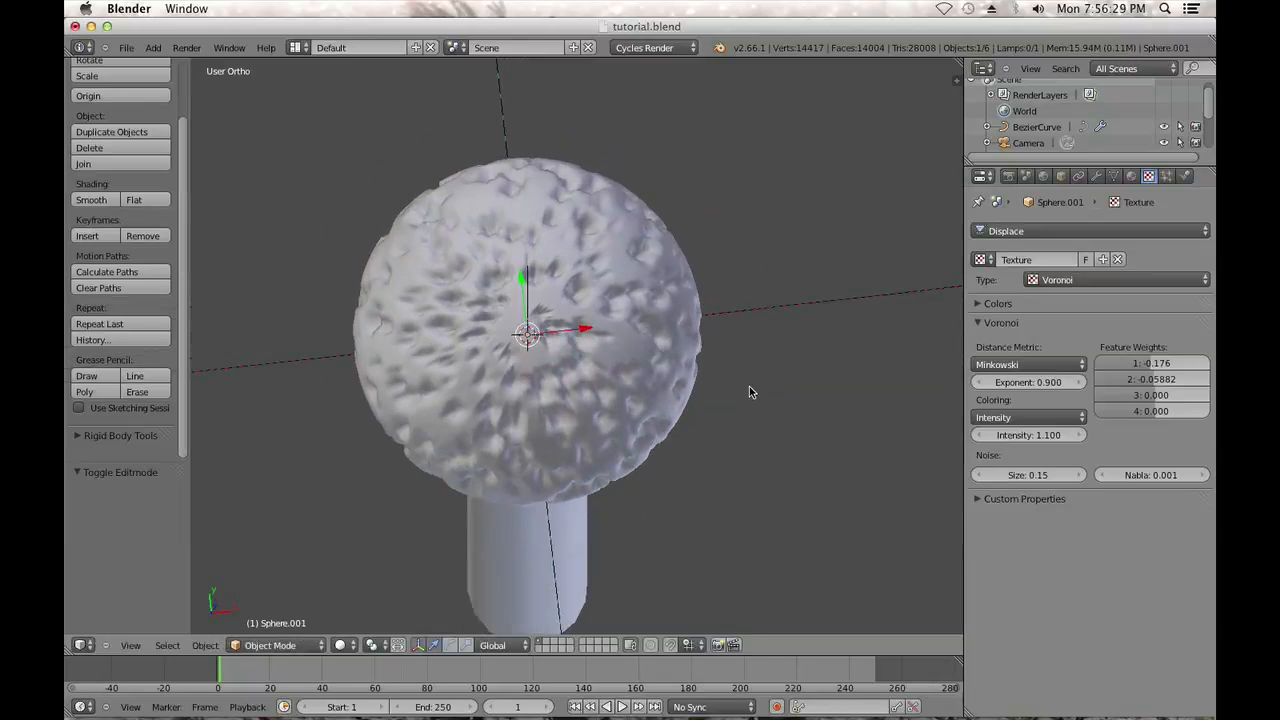
Show the scene in wireframe from the top and remove the Displace modifier from the ring
{"action": "key", "text": "KP_7"}
{"action": "key", "text": "z"}
{"action": "scroll", "coordinate": [727, 390], "scroll_direction": "up", "scroll_amount": 1}
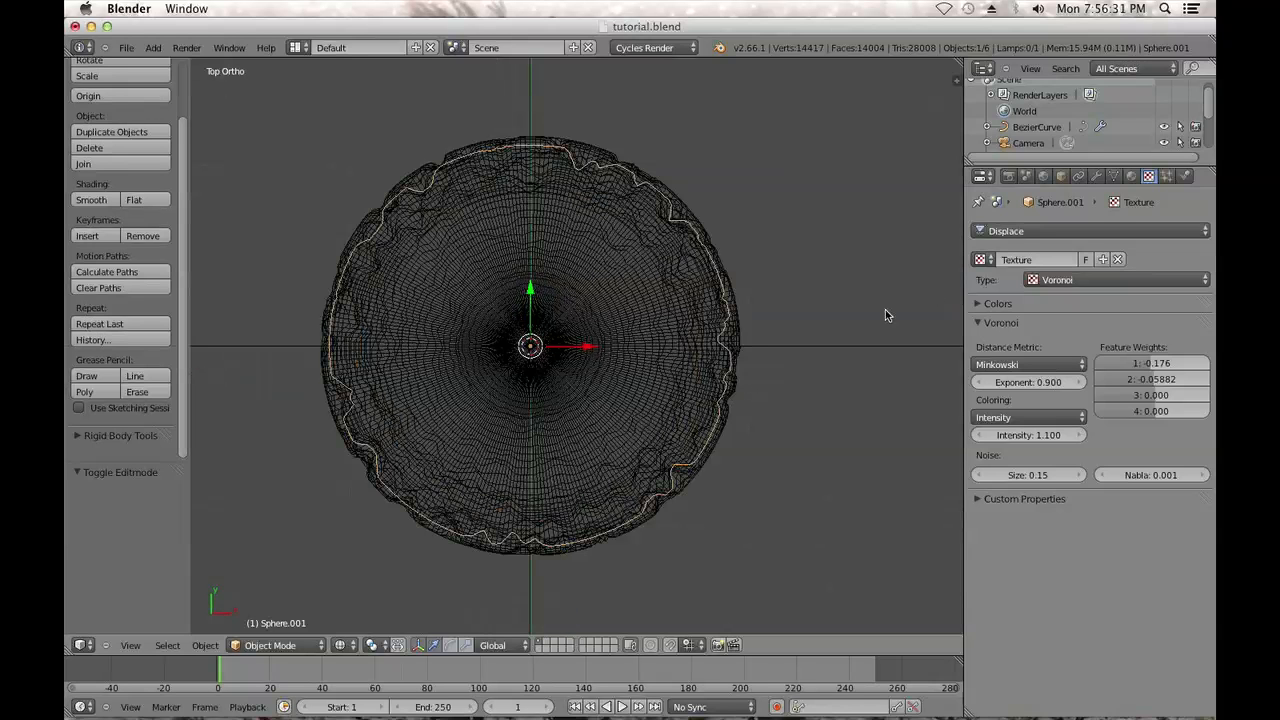
{"action": "left_click", "coordinate": [1096, 177]}
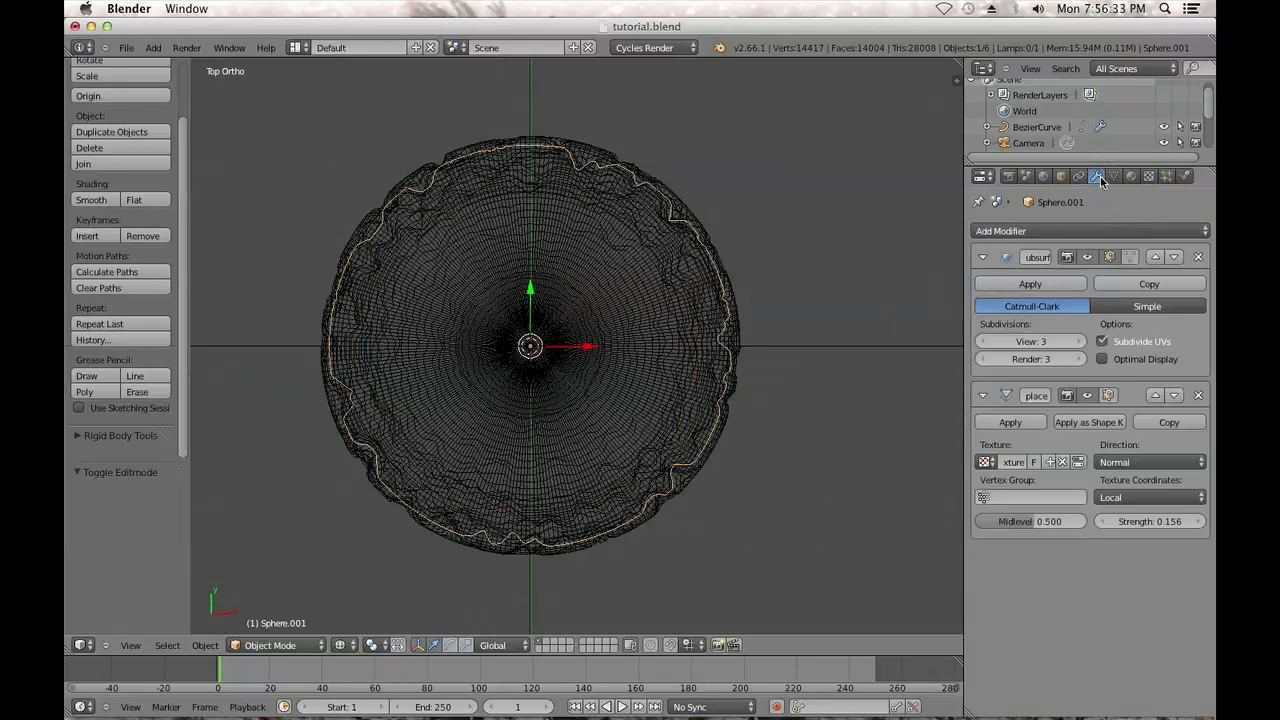
{"action": "left_click", "coordinate": [1199, 396]}
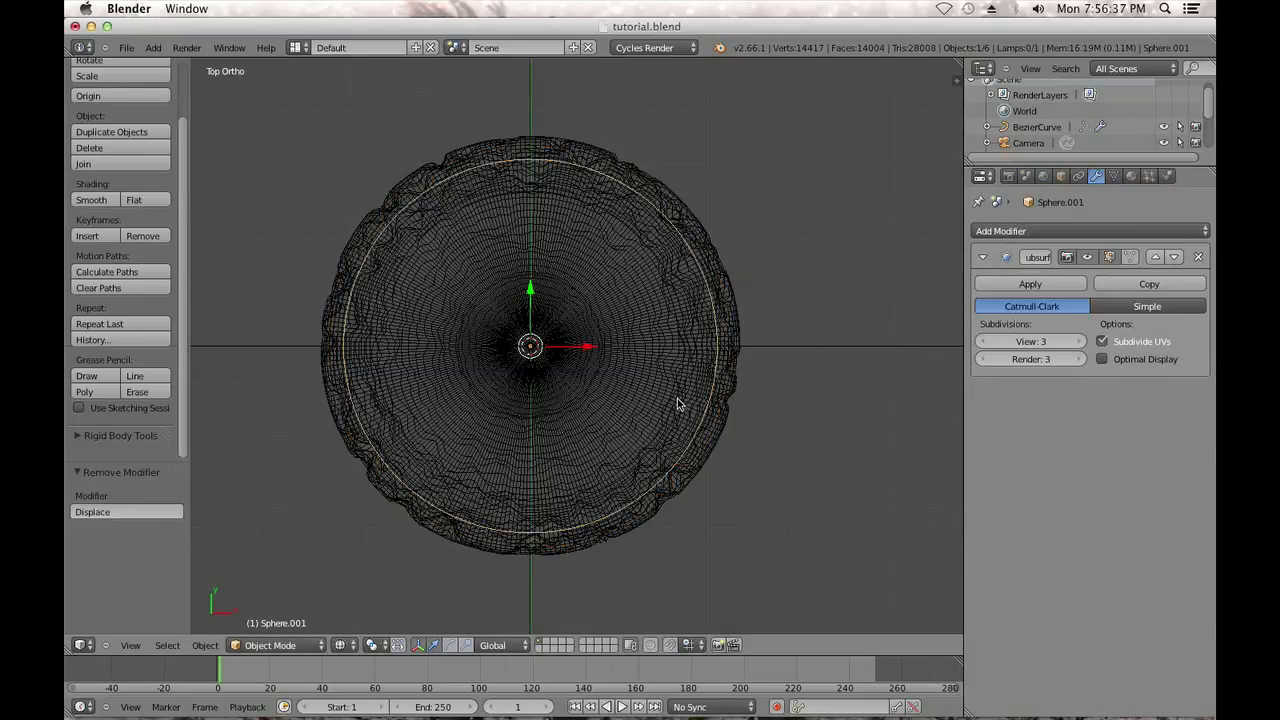
In the ring's Edit Mode, disable proportional editing and switch to edge selection to pick a single edge of the loop
{"action": "key", "text": "Tab"}
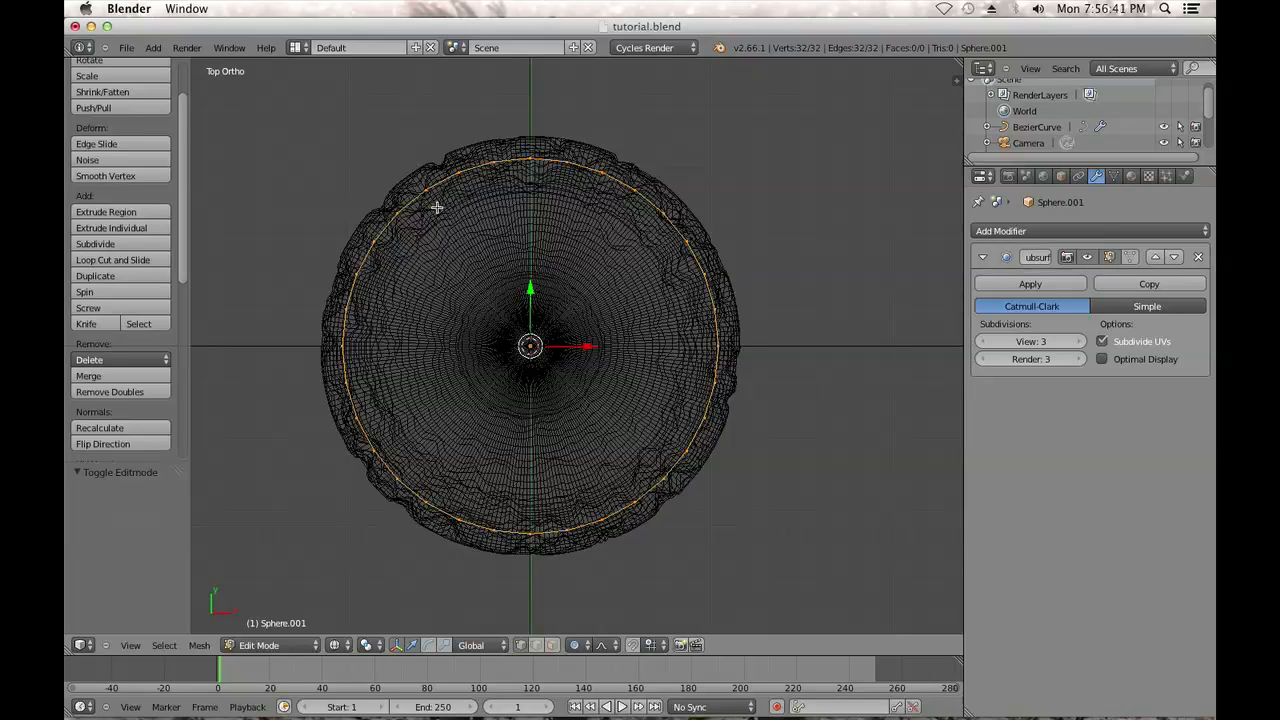
{"action": "middle_click_drag", "start_coordinate": [670, 428], "coordinate": [626, 203]}
{"action": "middle_click_drag", "start_coordinate": [617, 326], "coordinate": [596, 290]}
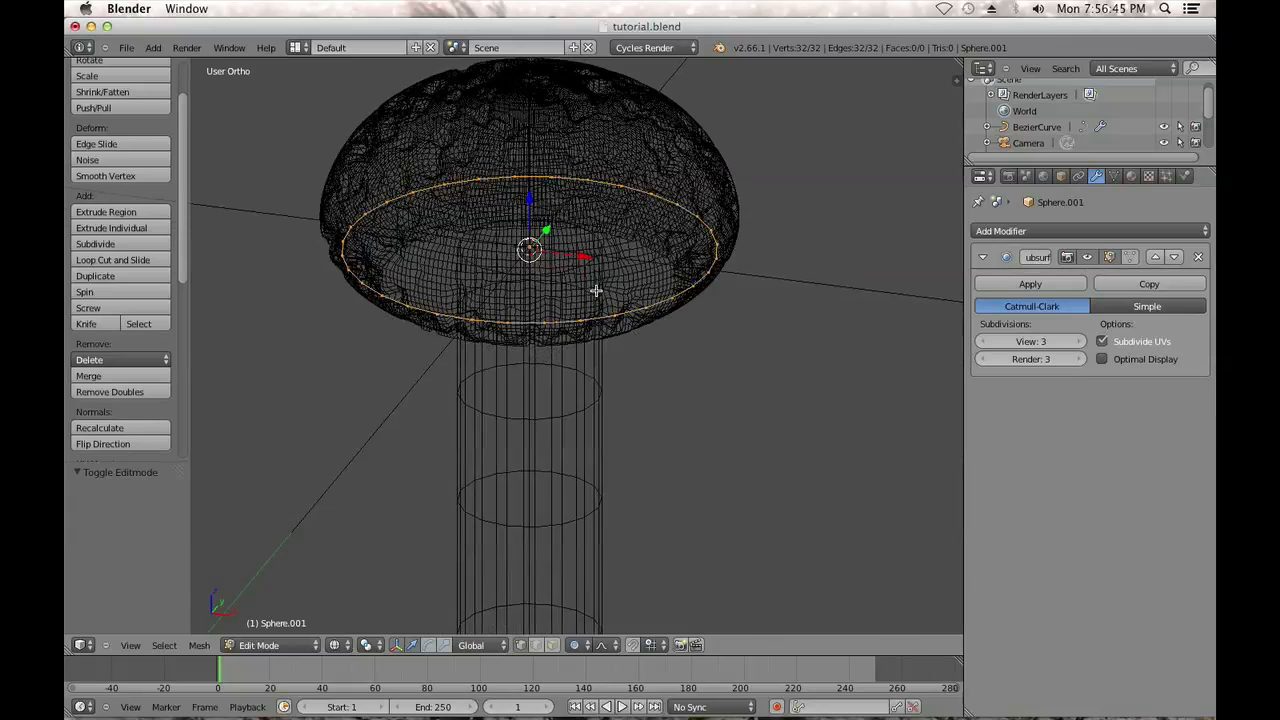
{"action": "key", "text": "KP_7"}
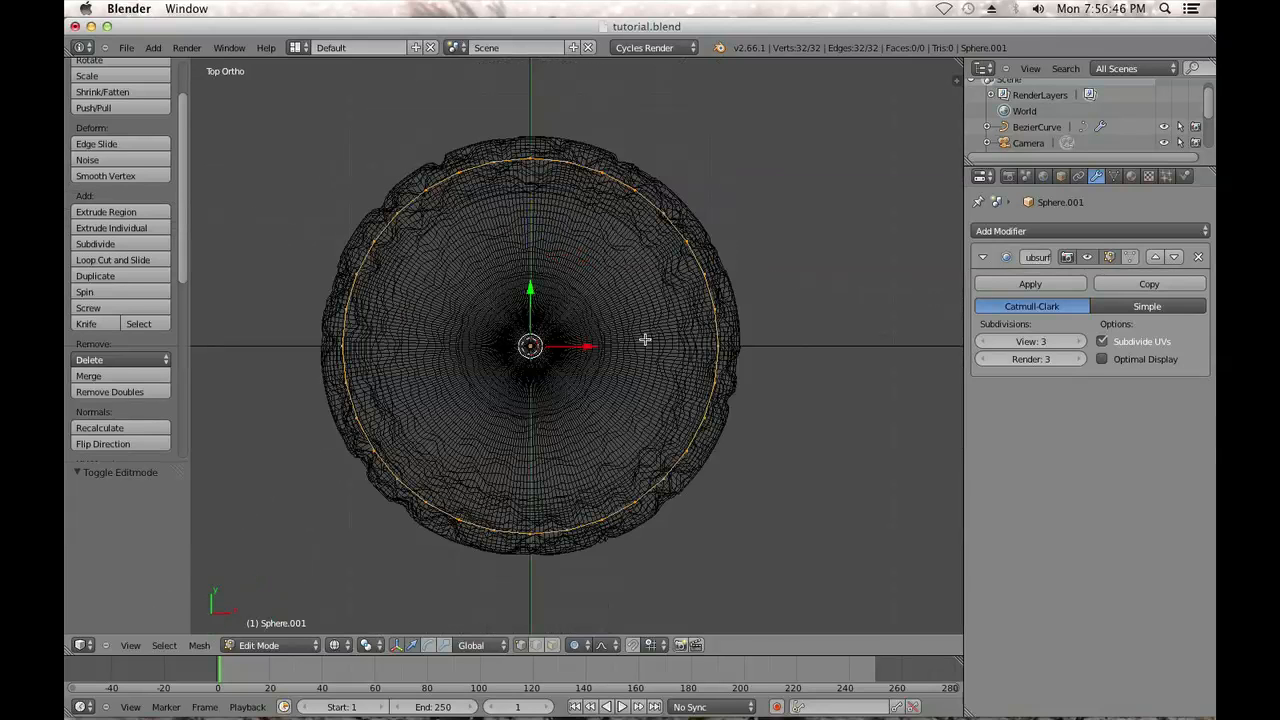
{"action": "left_click", "coordinate": [586, 647]}
{"action": "left_click", "coordinate": [588, 631]}
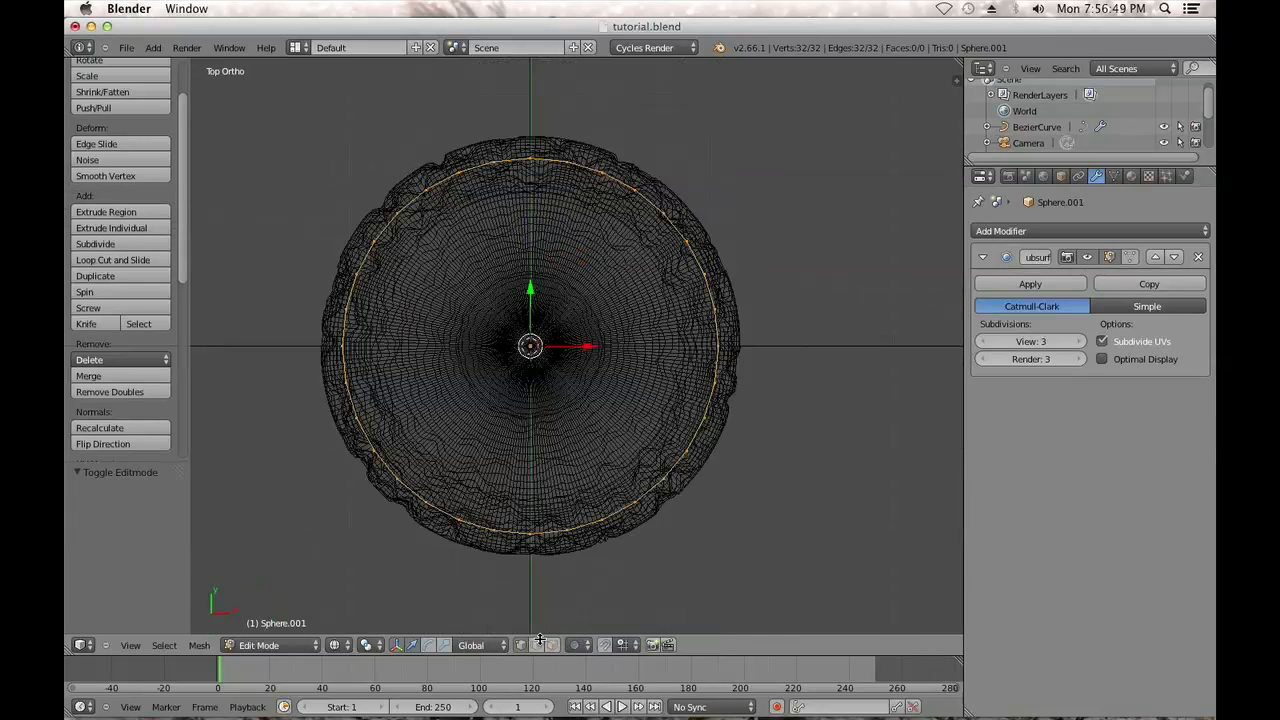
{"action": "right_click", "coordinate": [702, 292]}
Leave the ring's Edit Mode, select the flower head and hide it
{"action": "key", "text": "Tab"}
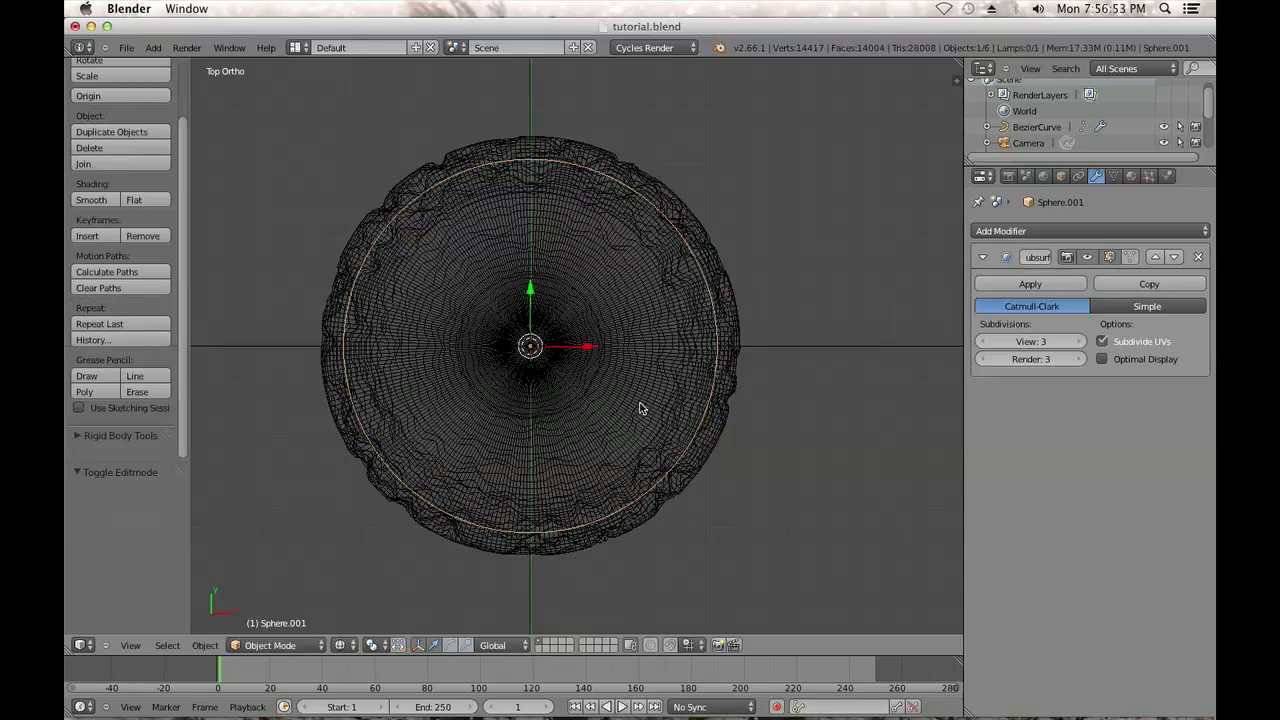
{"action": "right_click", "coordinate": [617, 378]}
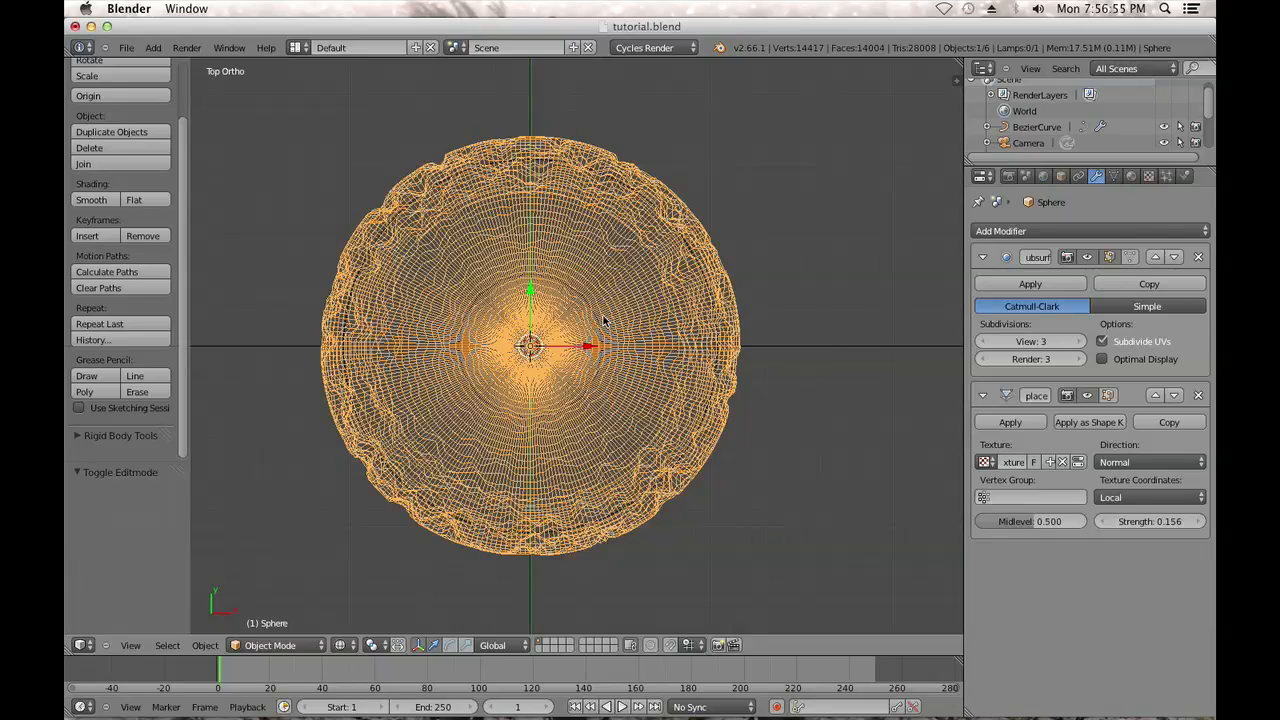
{"action": "key", "text": "h"}
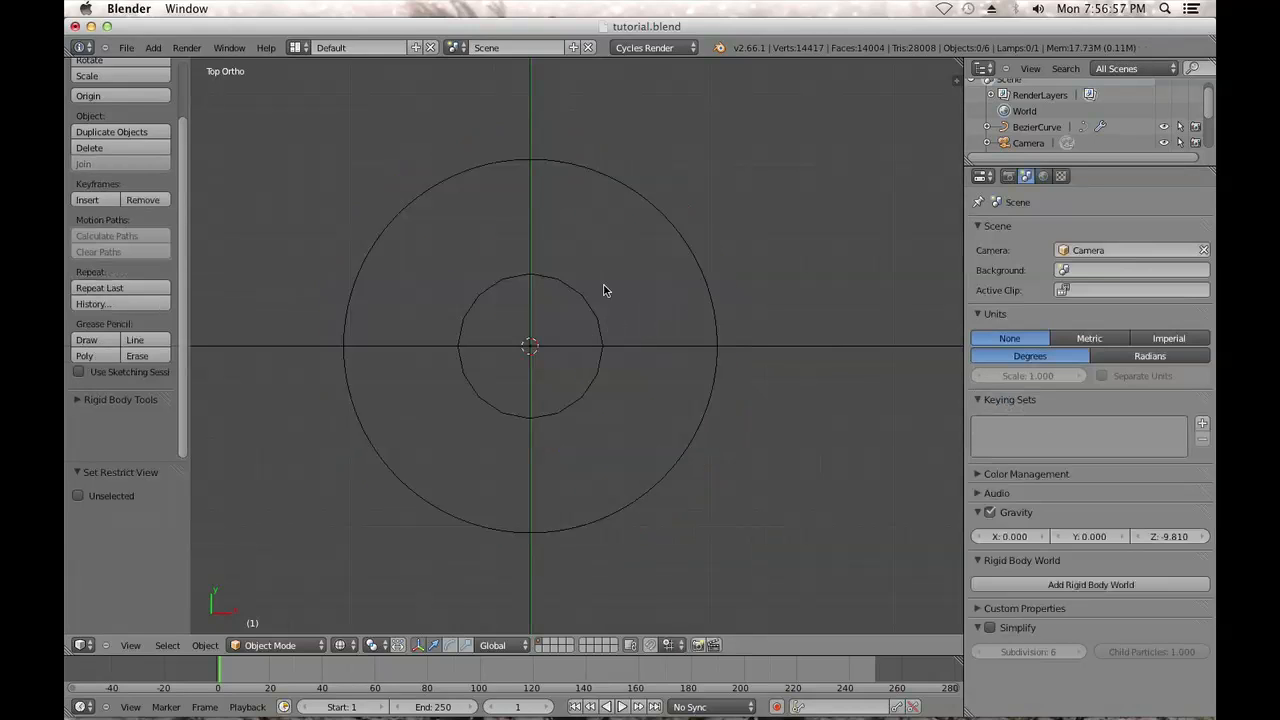
Edit the ring mesh and select irregular groups of edges all around the loop, leaving unselected edges as gaps between them
{"action": "right_click", "coordinate": [679, 242]}
{"action": "scroll", "coordinate": [696, 264], "scroll_direction": "up", "scroll_amount": 2}
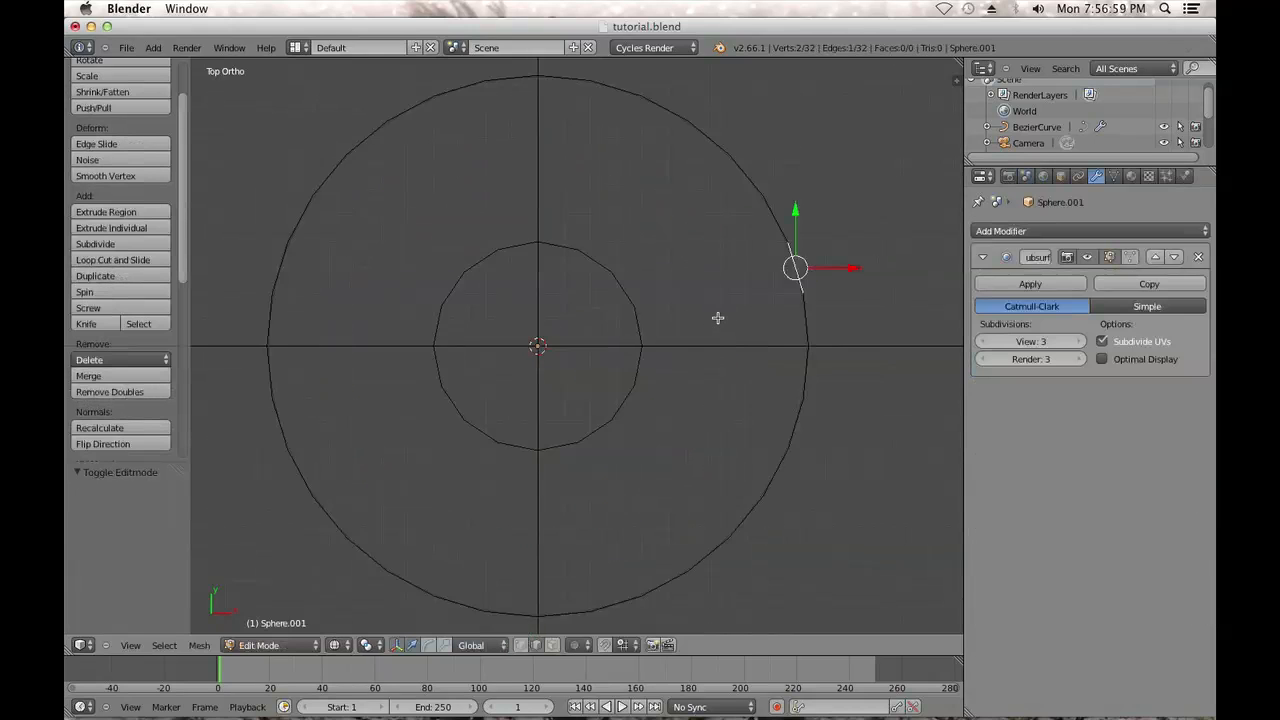
{"action": "right_click", "coordinate": [763, 242], "text": "shift"}
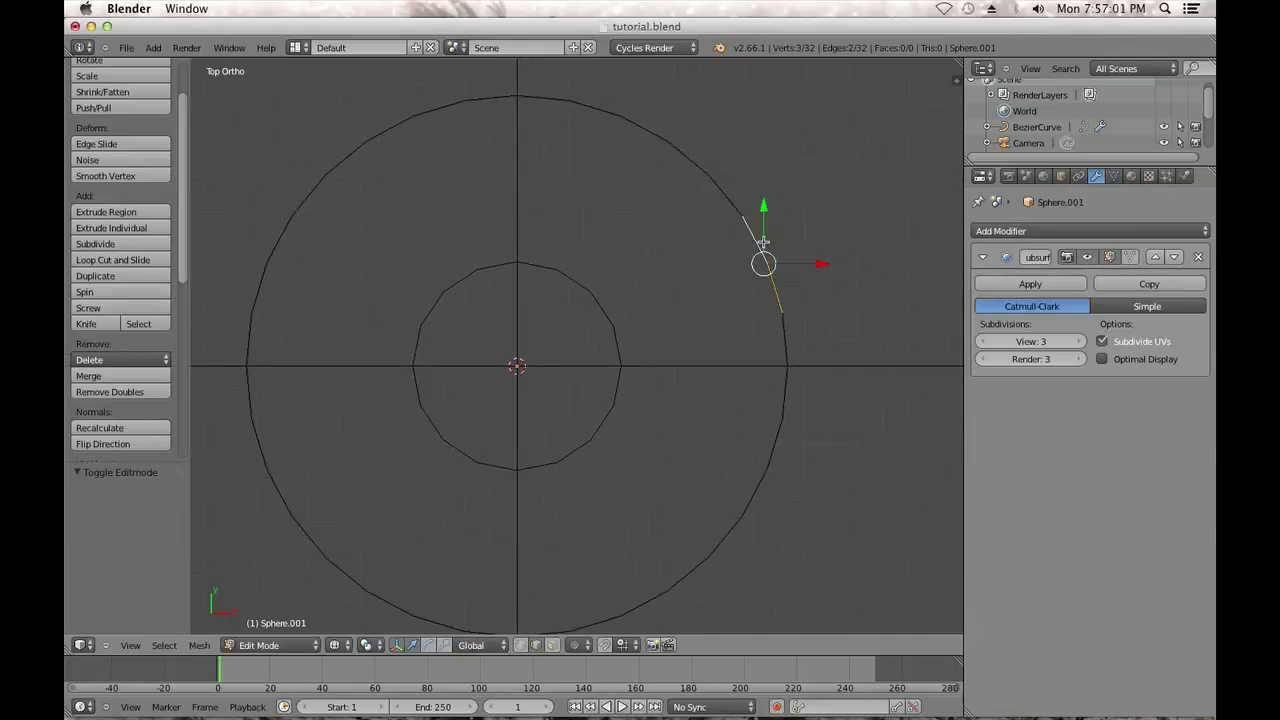
{"action": "right_click", "coordinate": [705, 170], "text": "shift"}
{"action": "right_click", "coordinate": [651, 132], "text": "shift"}
{"action": "right_click", "coordinate": [548, 98], "text": "shift"}
{"action": "right_click", "coordinate": [462, 100], "text": "shift"}
{"action": "right_click", "coordinate": [433, 107], "text": "shift"}
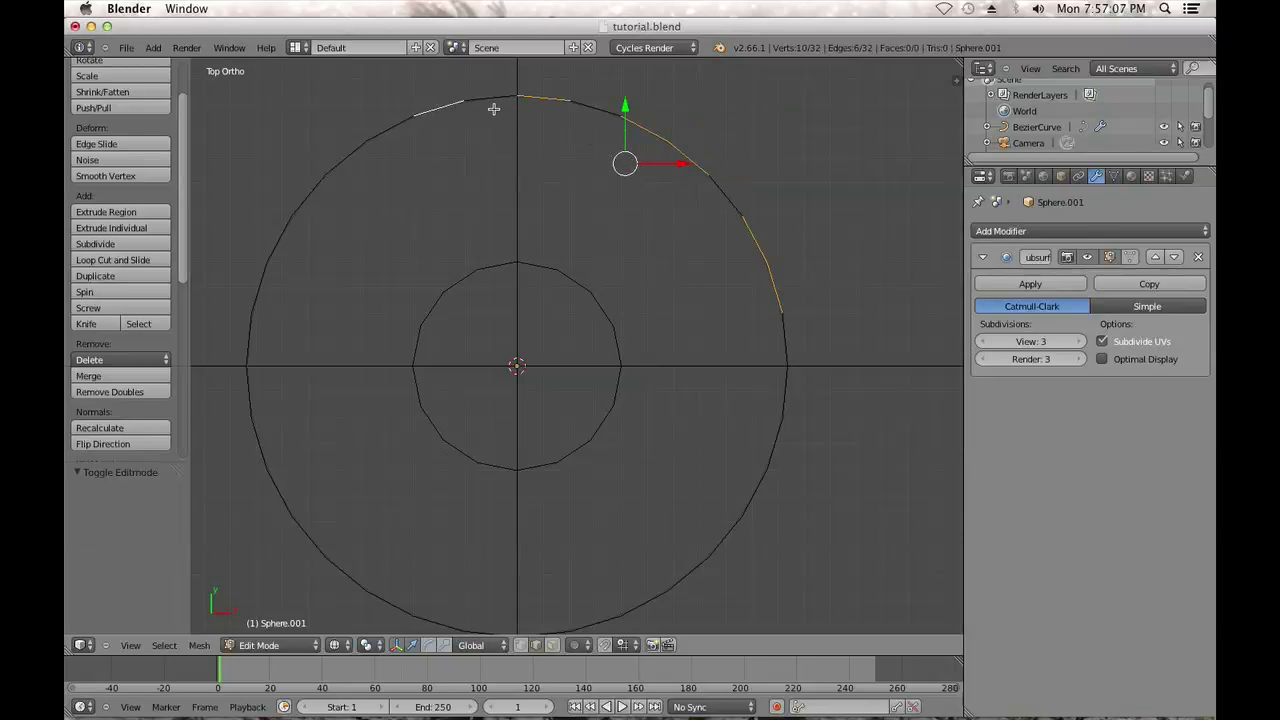
{"action": "right_click", "coordinate": [365, 140], "text": "shift"}
{"action": "right_click", "coordinate": [305, 200], "text": "shift"}
{"action": "middle_click_drag", "start_coordinate": [354, 254], "coordinate": [460, 242], "text": "shift"}
{"action": "right_click", "coordinate": [349, 259], "text": "shift"}
{"action": "right_click", "coordinate": [337, 377], "text": "shift"}
{"action": "right_click", "coordinate": [340, 420], "text": "shift"}
{"action": "right_click", "coordinate": [360, 451], "text": "shift"}
{"action": "middle_click_drag", "start_coordinate": [399, 440], "coordinate": [393, 429], "text": "shift"}
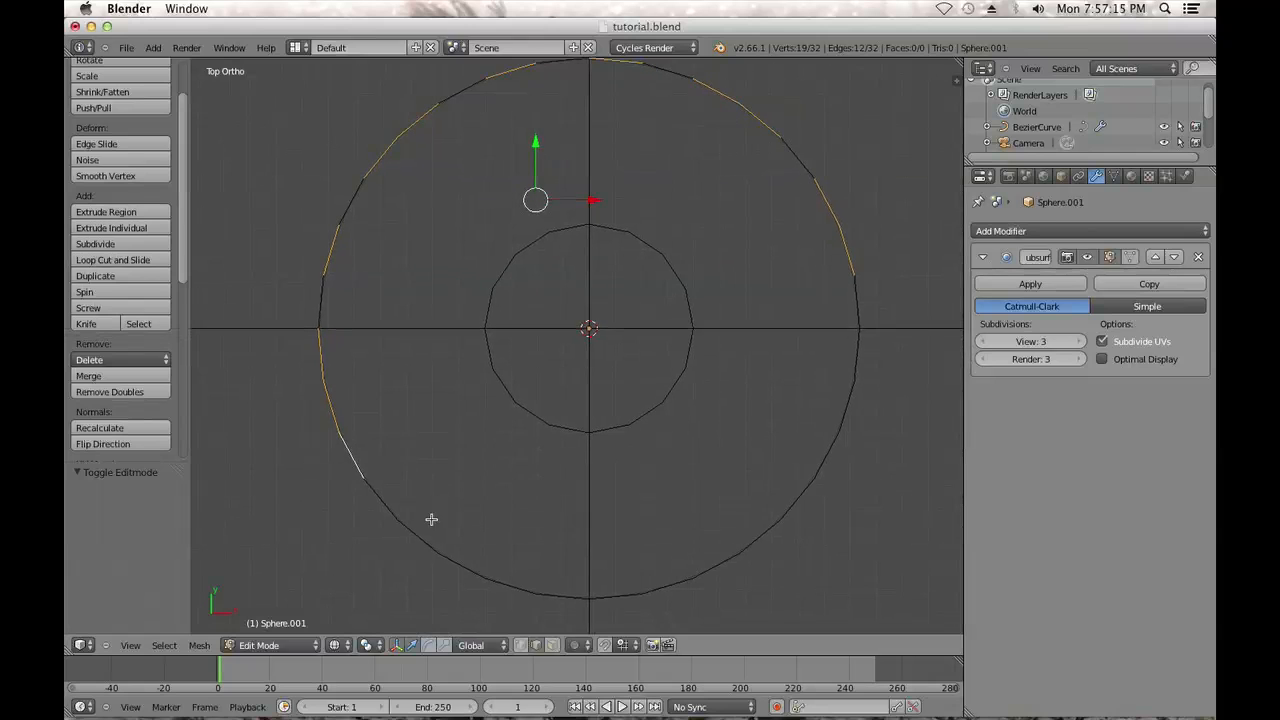
{"action": "right_click", "coordinate": [440, 537], "text": "shift"}
{"action": "right_click", "coordinate": [548, 590], "text": "shift"}
{"action": "right_click", "coordinate": [620, 592], "text": "shift"}
{"action": "middle_click_drag", "start_coordinate": [651, 522], "coordinate": [625, 523], "text": "shift"}
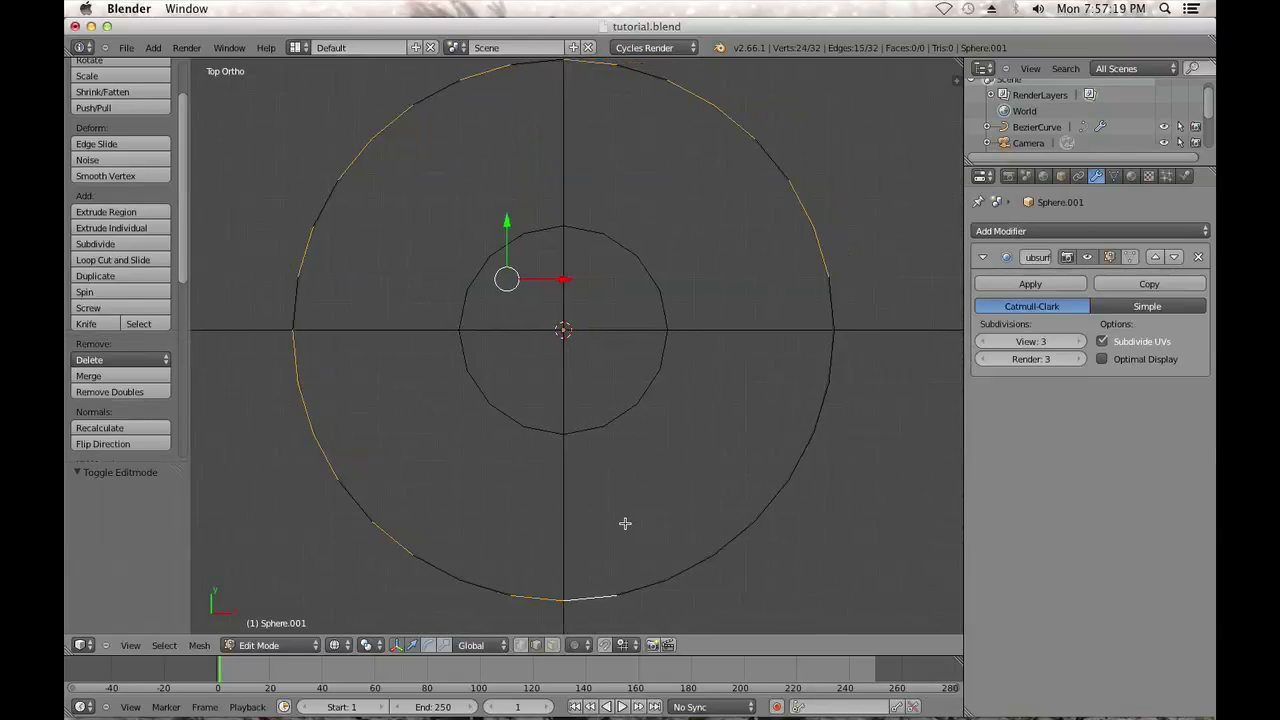
{"action": "right_click", "coordinate": [706, 561], "text": "shift"}
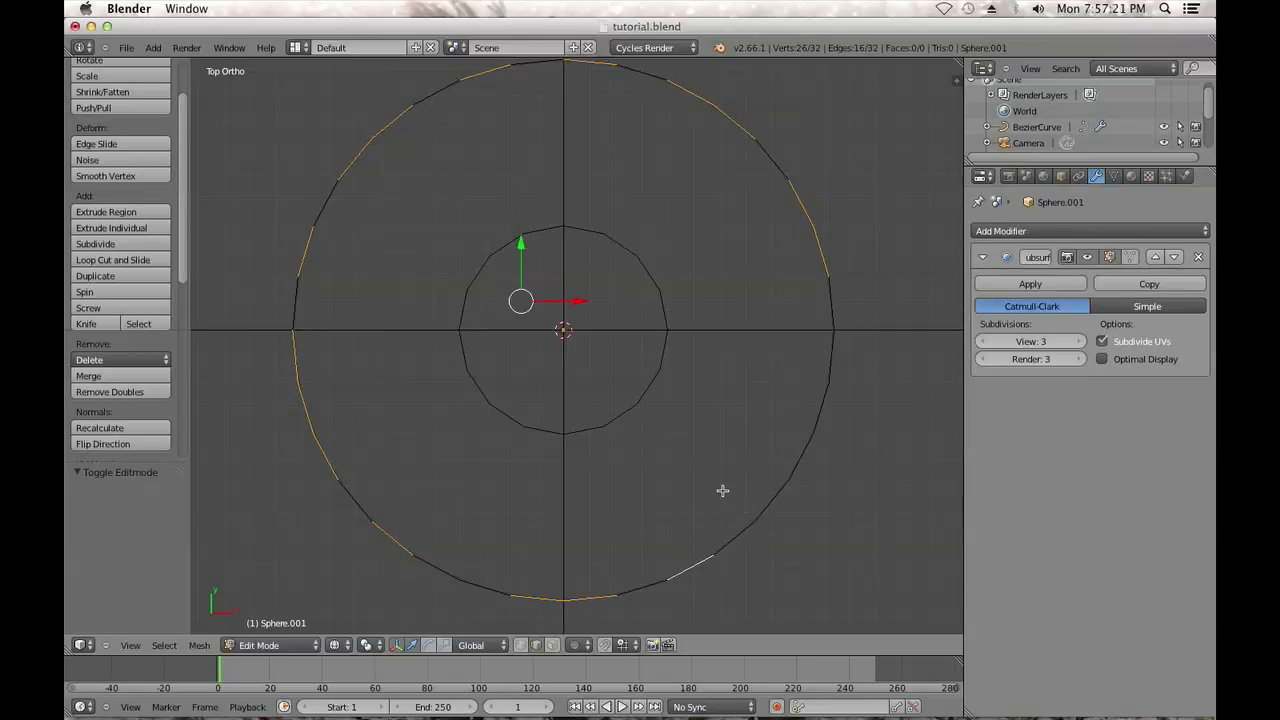
{"action": "middle_click_drag", "start_coordinate": [689, 501], "coordinate": [680, 501], "text": "shift"}
{"action": "right_click", "coordinate": [764, 498], "text": "shift"}
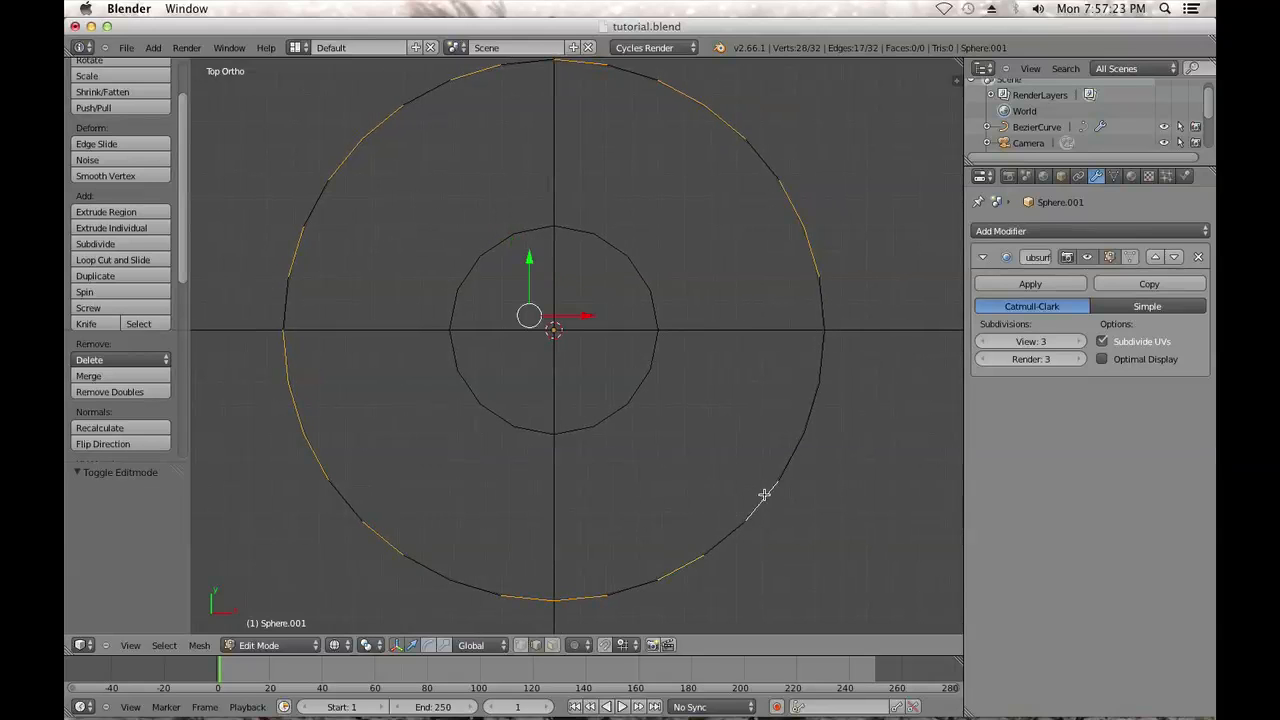
{"action": "right_click", "coordinate": [787, 454], "text": "shift"}
{"action": "right_click", "coordinate": [826, 374], "text": "shift"}
{"action": "scroll", "coordinate": [581, 441], "scroll_direction": "down", "scroll_amount": 2}
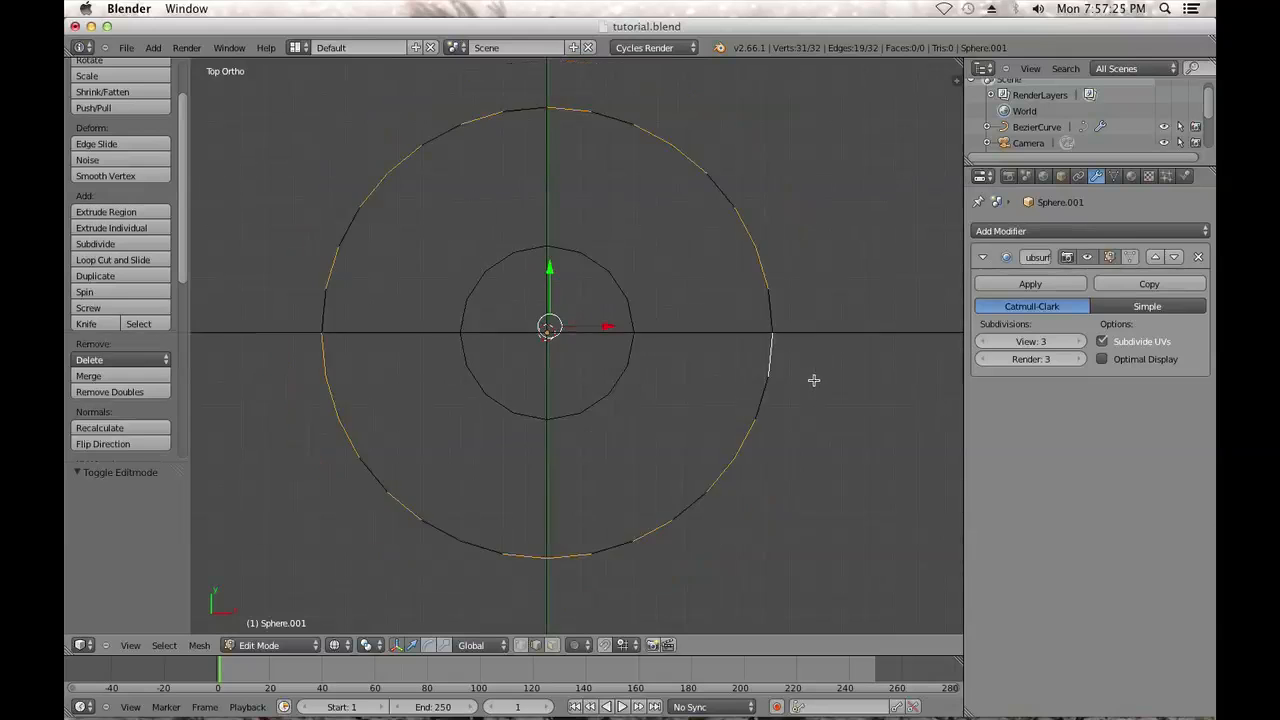
Set the pivot point to Individual Origins and scale the ring's selected edge groups up by 1.738
{"action": "key", "text": "KP_1"}
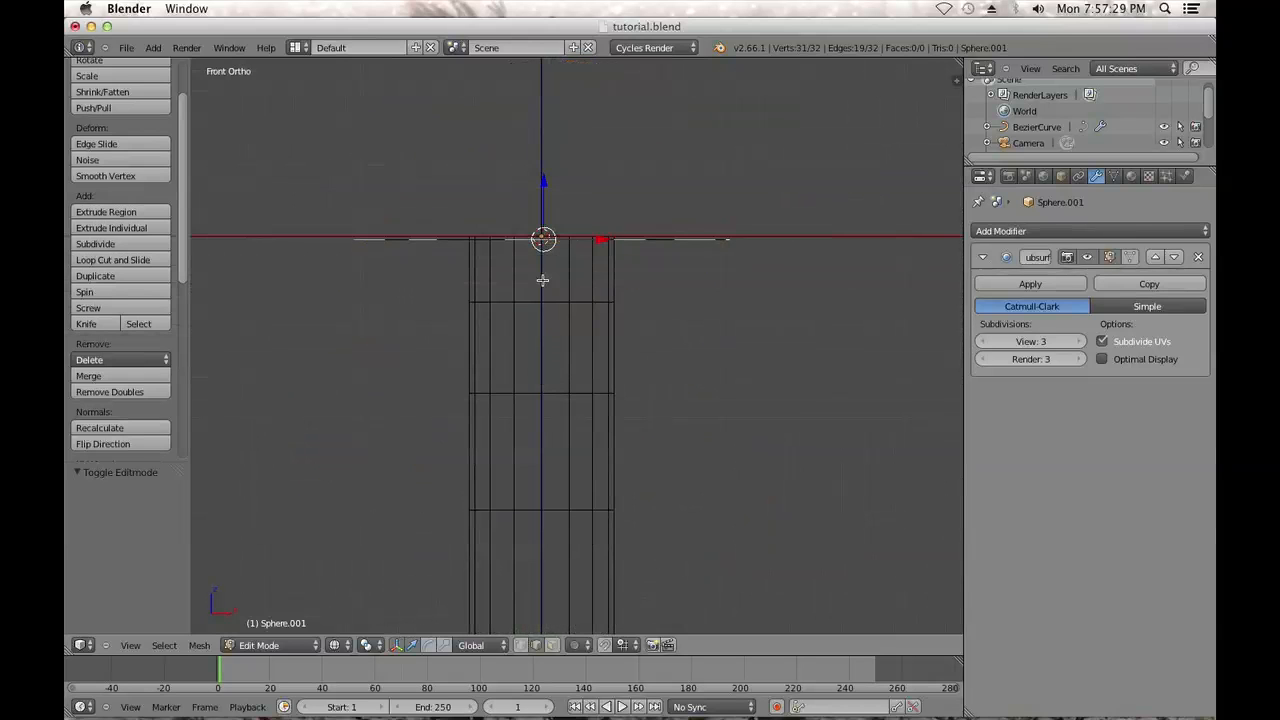
{"action": "middle_click_drag", "start_coordinate": [546, 259], "coordinate": [582, 430]}
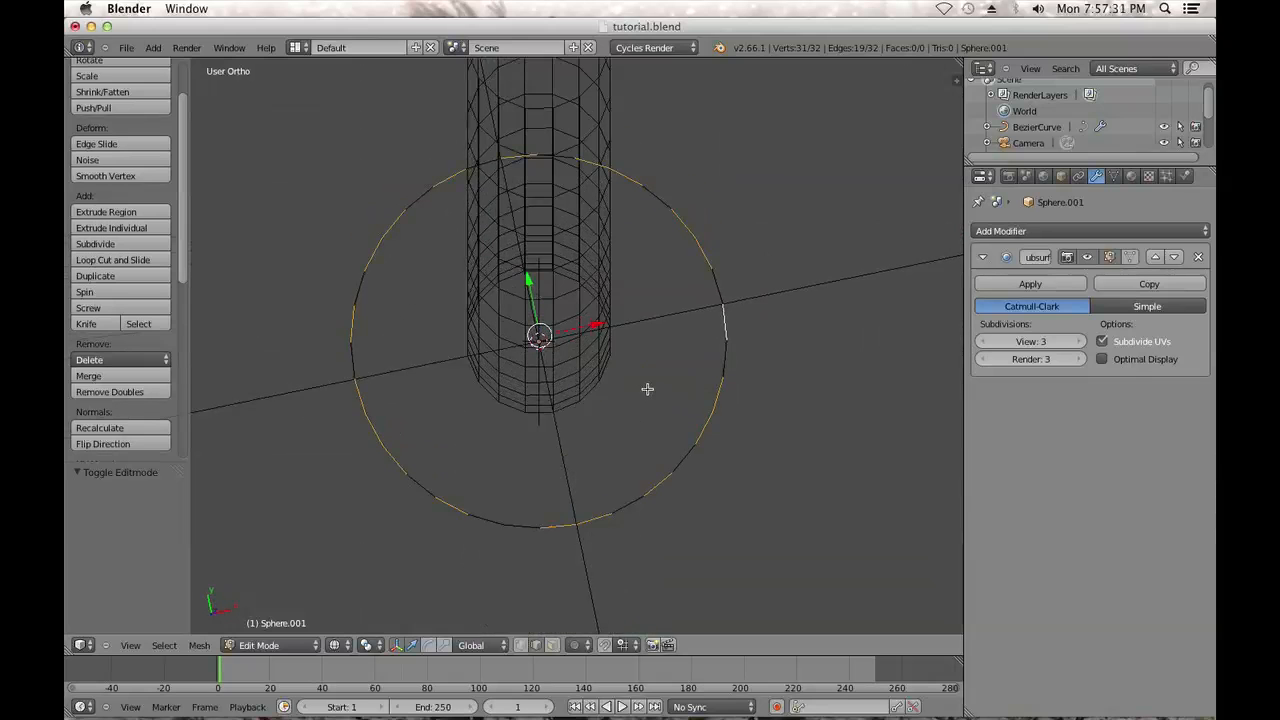
{"action": "key", "text": "KP_7"}
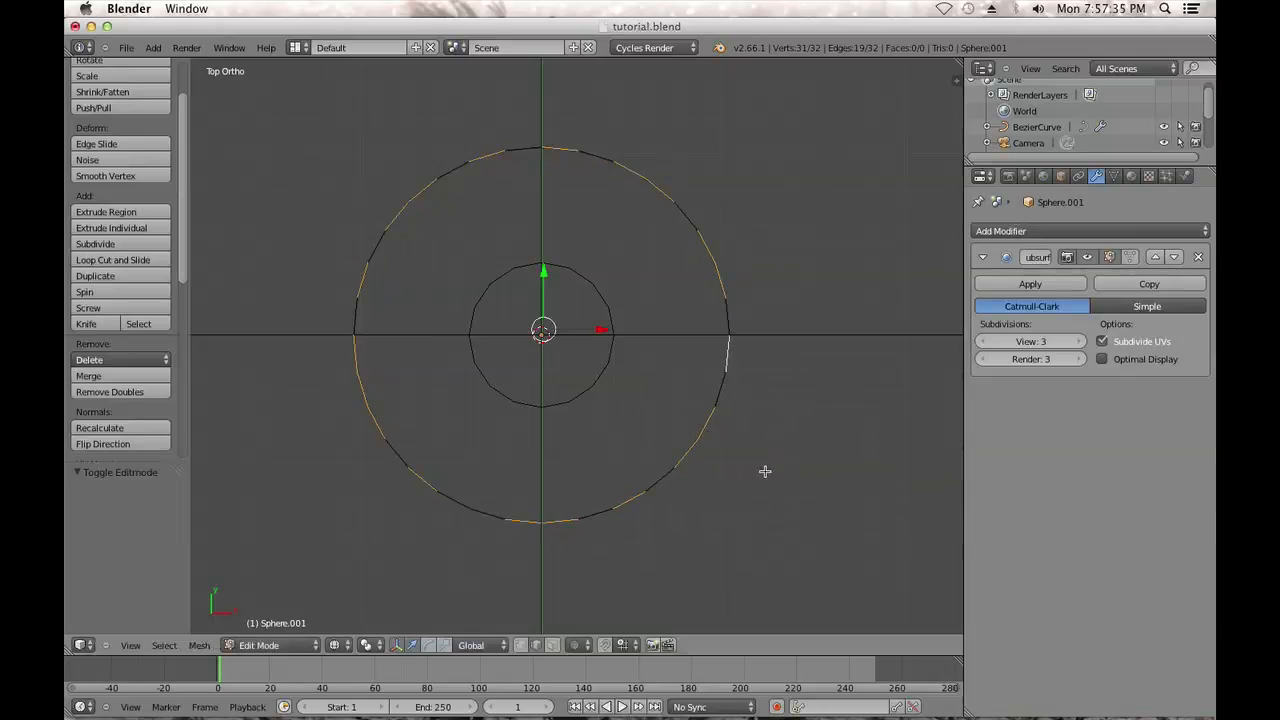
{"action": "left_click", "coordinate": [367, 645]}
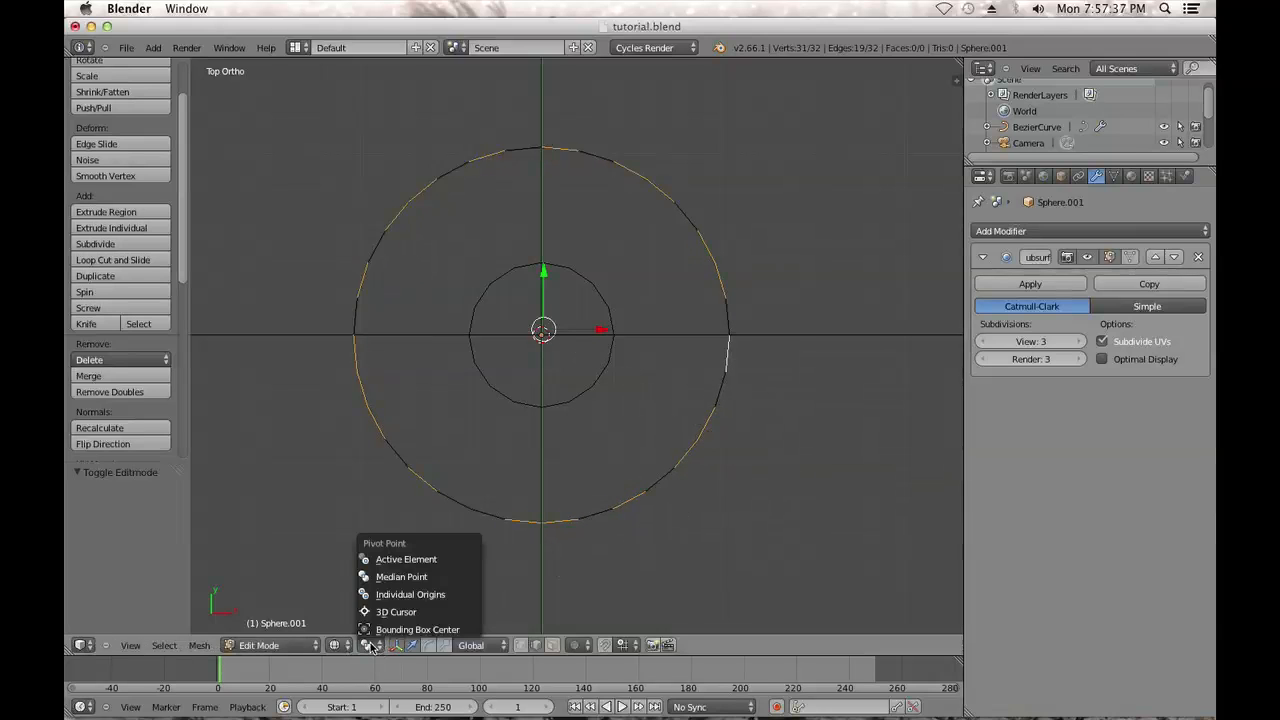
{"action": "left_click", "coordinate": [405, 594]}
{"action": "key", "text": "s"}
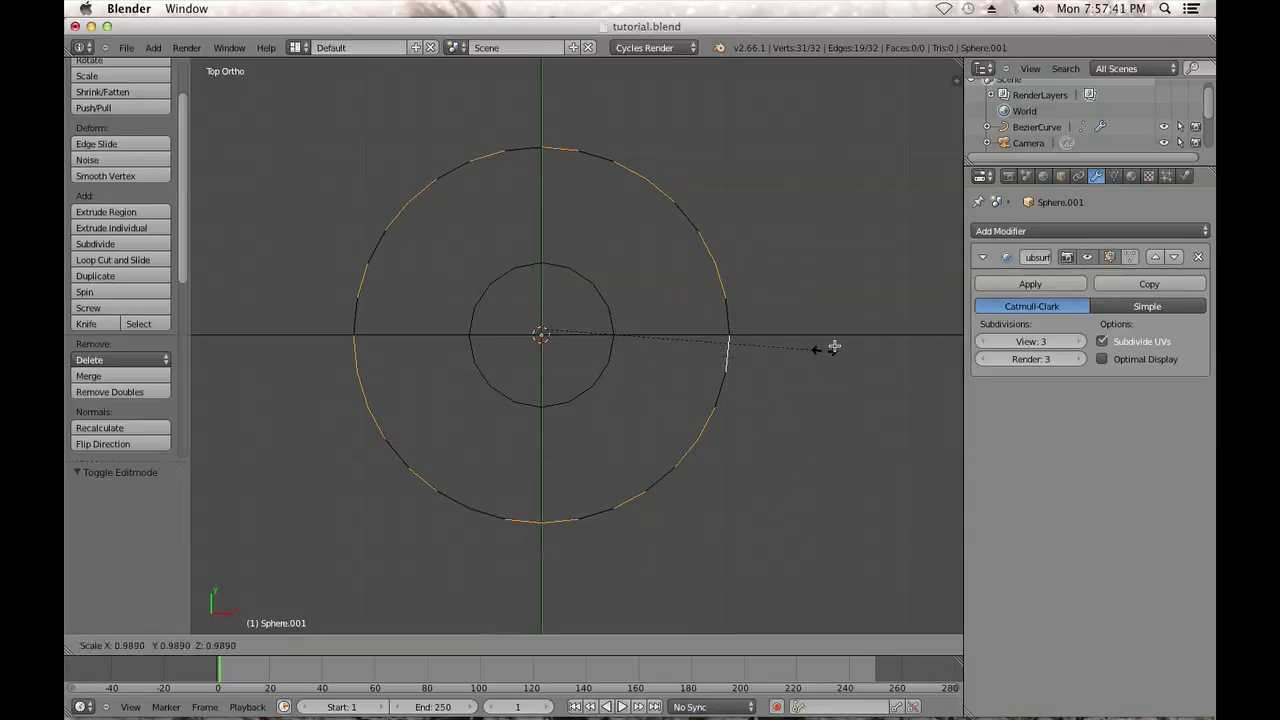
{"action": "left_click", "coordinate": [662, 318]}
{"action": "left_click", "coordinate": [367, 645]}
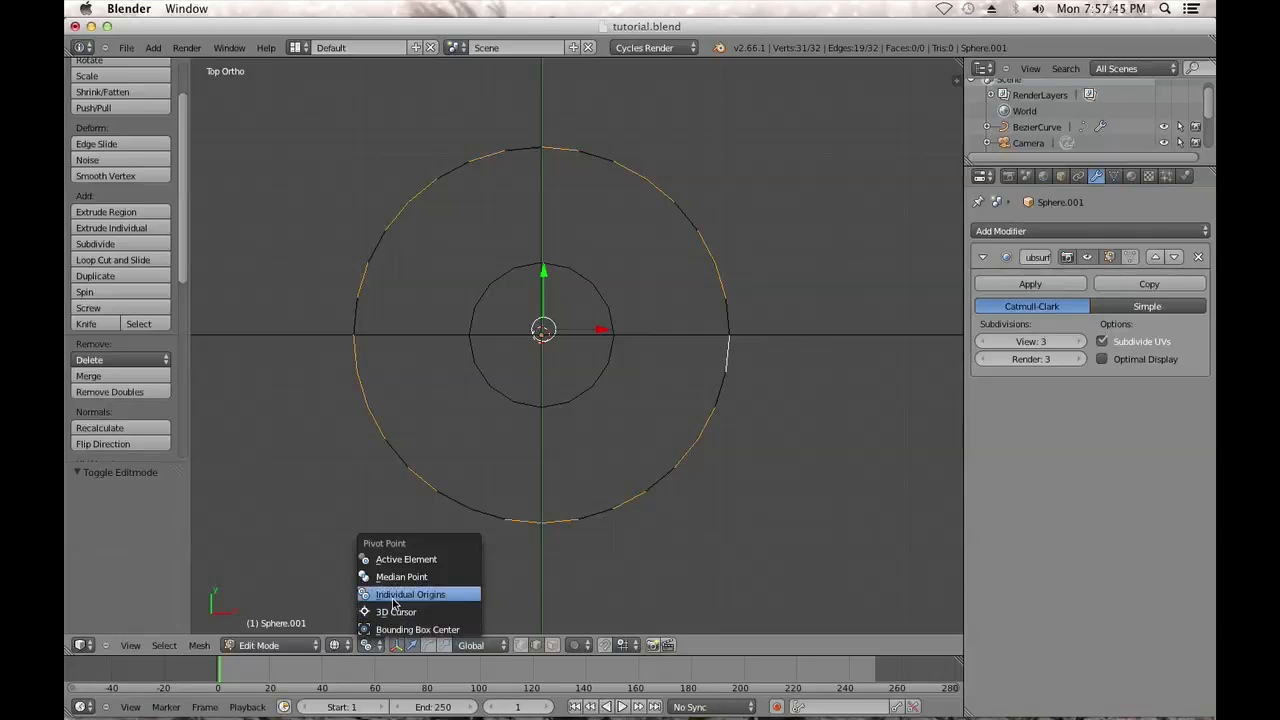
{"action": "left_click", "coordinate": [431, 556]}
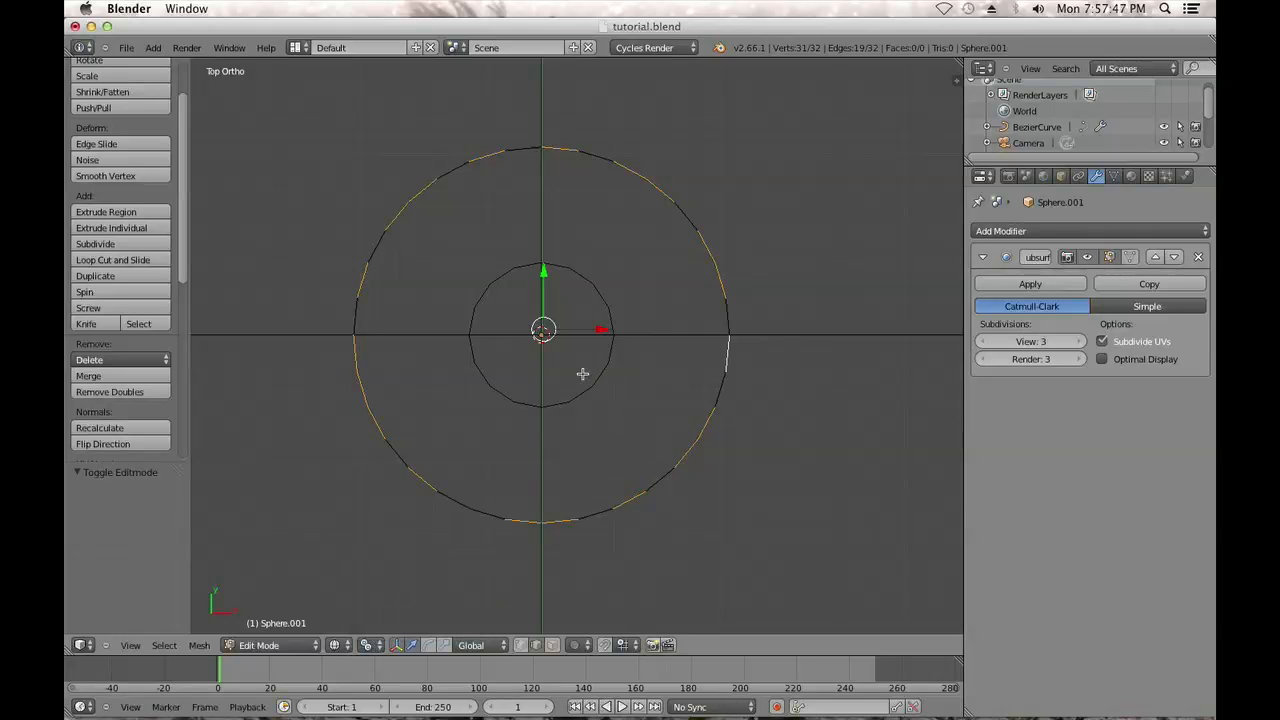
{"action": "key", "text": "s"}
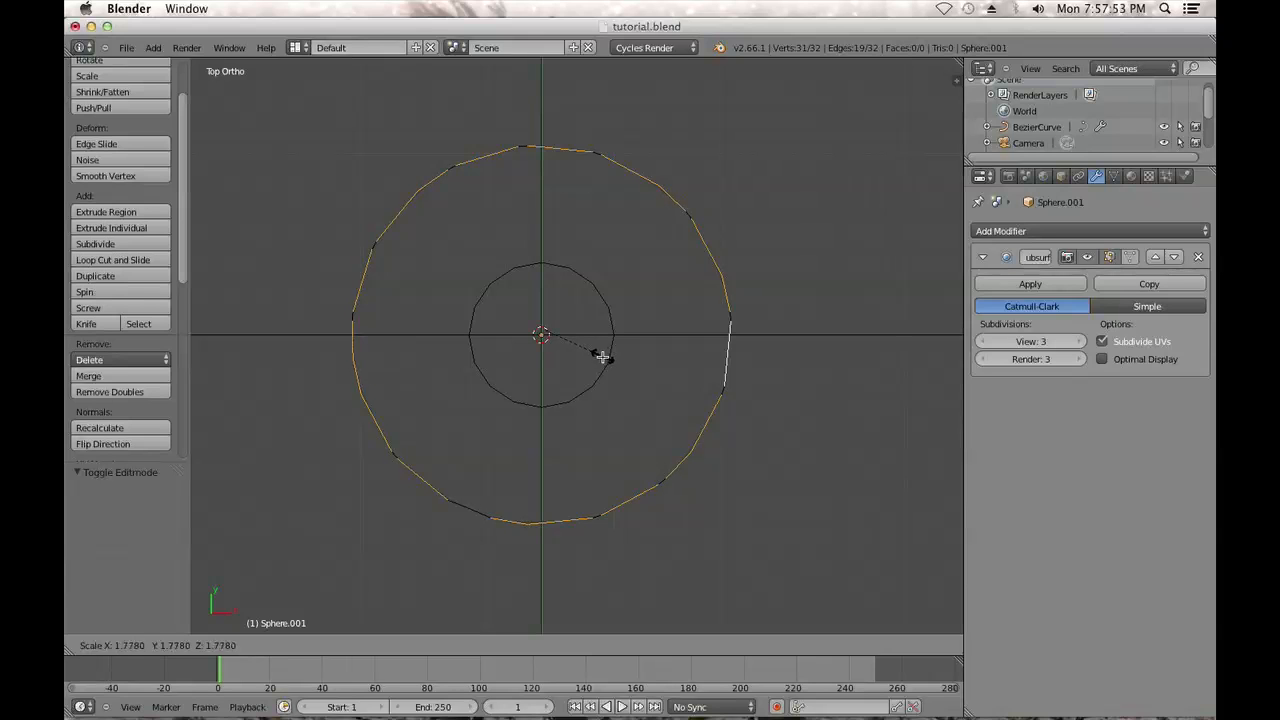
{"action": "left_click", "coordinate": [600, 357]}
Extrude the selected ring edges and move them straight down by about 0.035 along Z
{"action": "key", "text": "KP_1"}
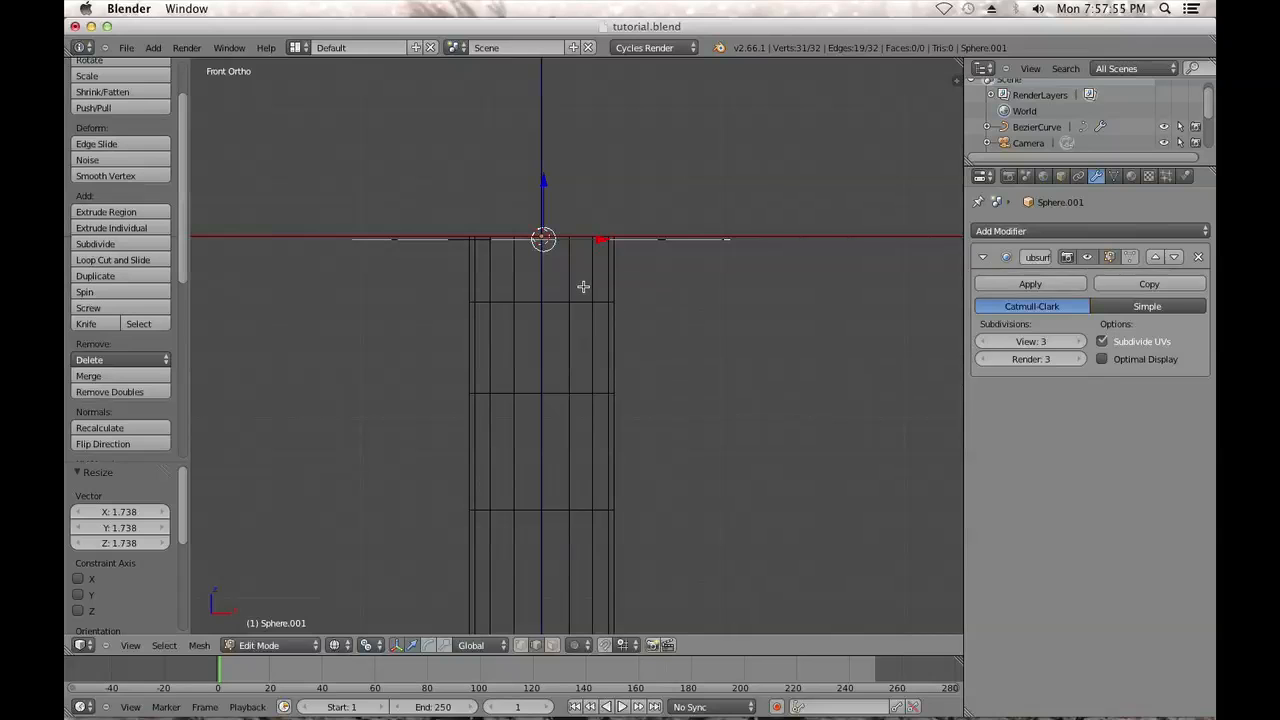
{"action": "key", "text": "e"}
{"action": "right_click", "coordinate": [565, 230]}
{"action": "left_click_drag", "start_coordinate": [546, 180], "coordinate": [547, 243]}
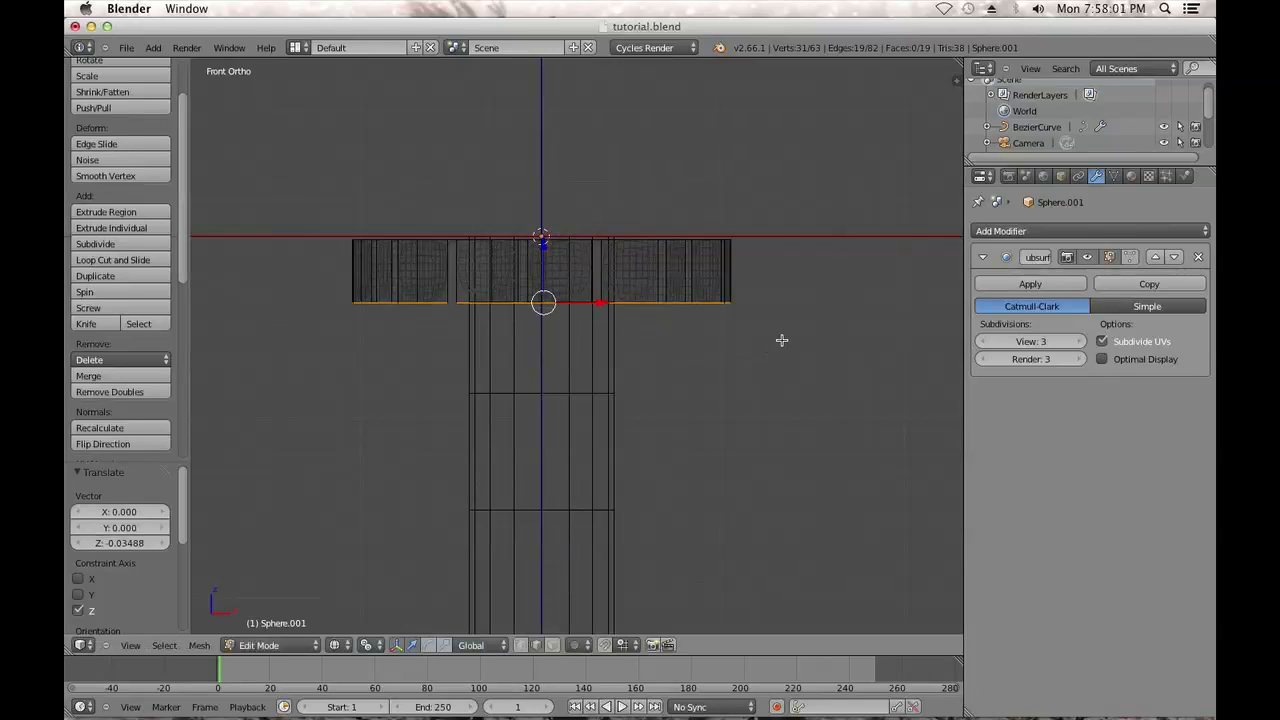
Set the pivot point to Median Point and scale the ring's lowest edges to 0.969
{"action": "key", "text": "s"}
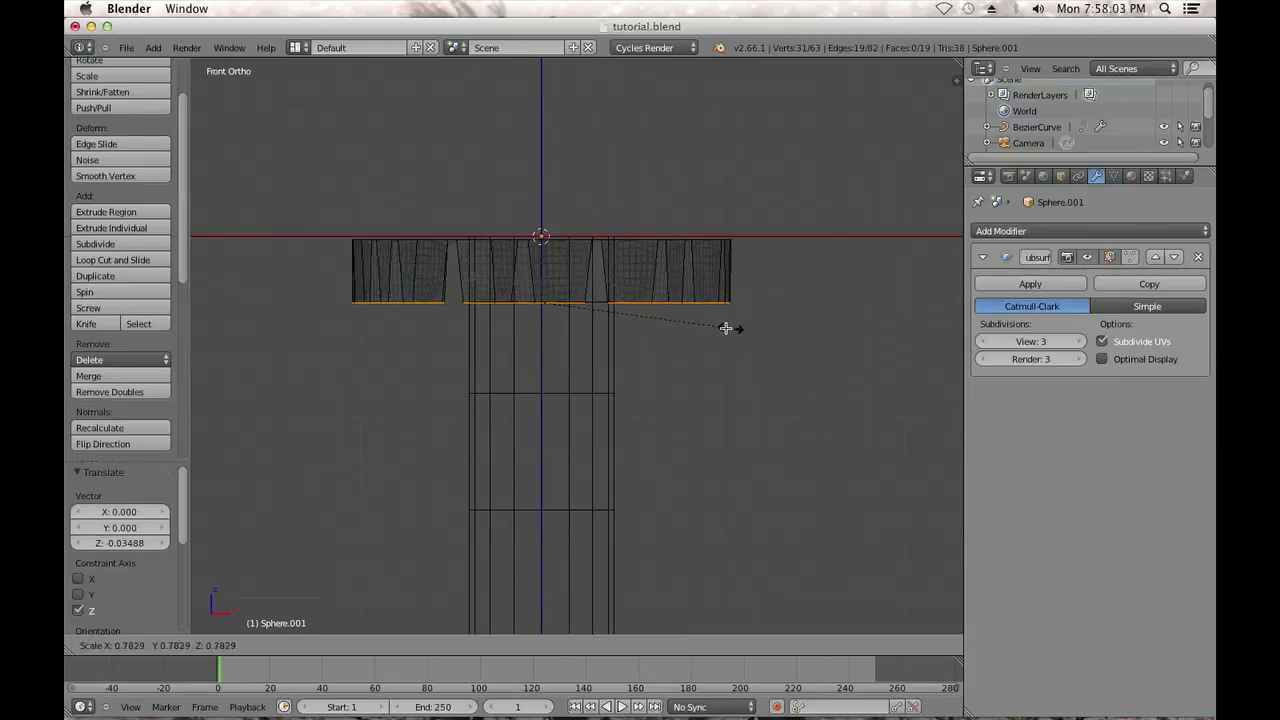
{"action": "key", "text": "Escape"}
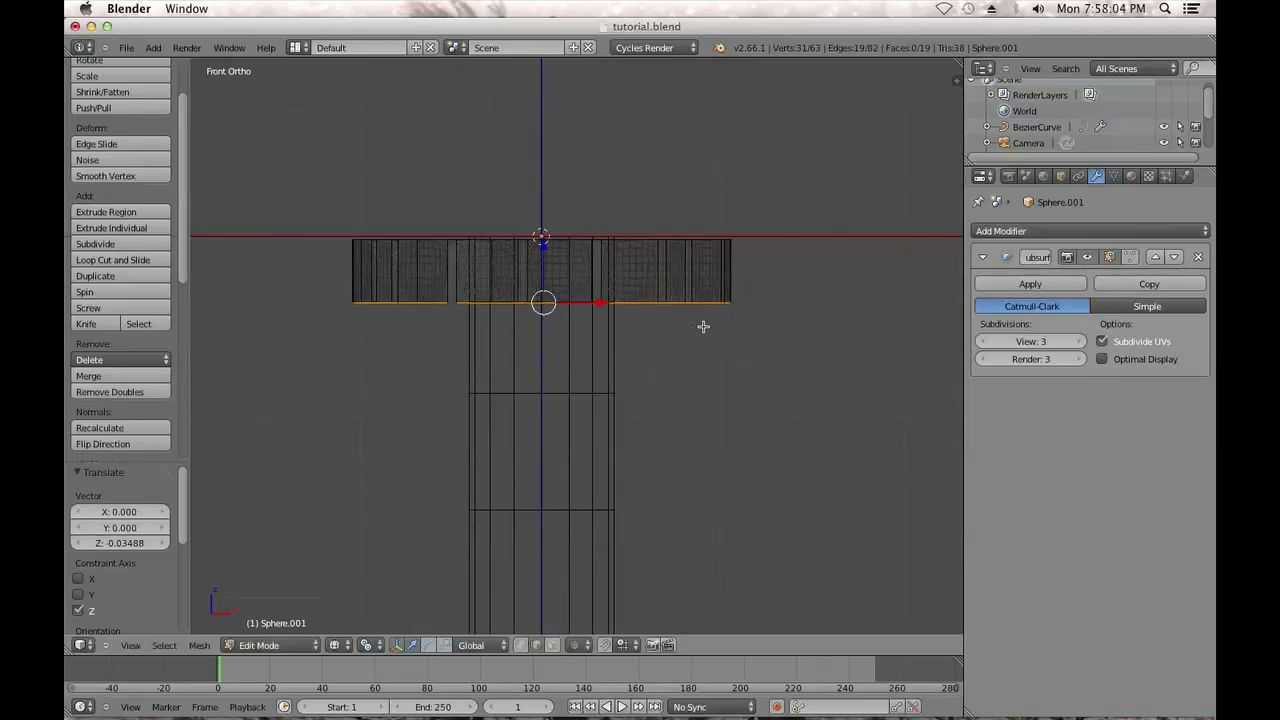
{"action": "left_click", "coordinate": [370, 645]}
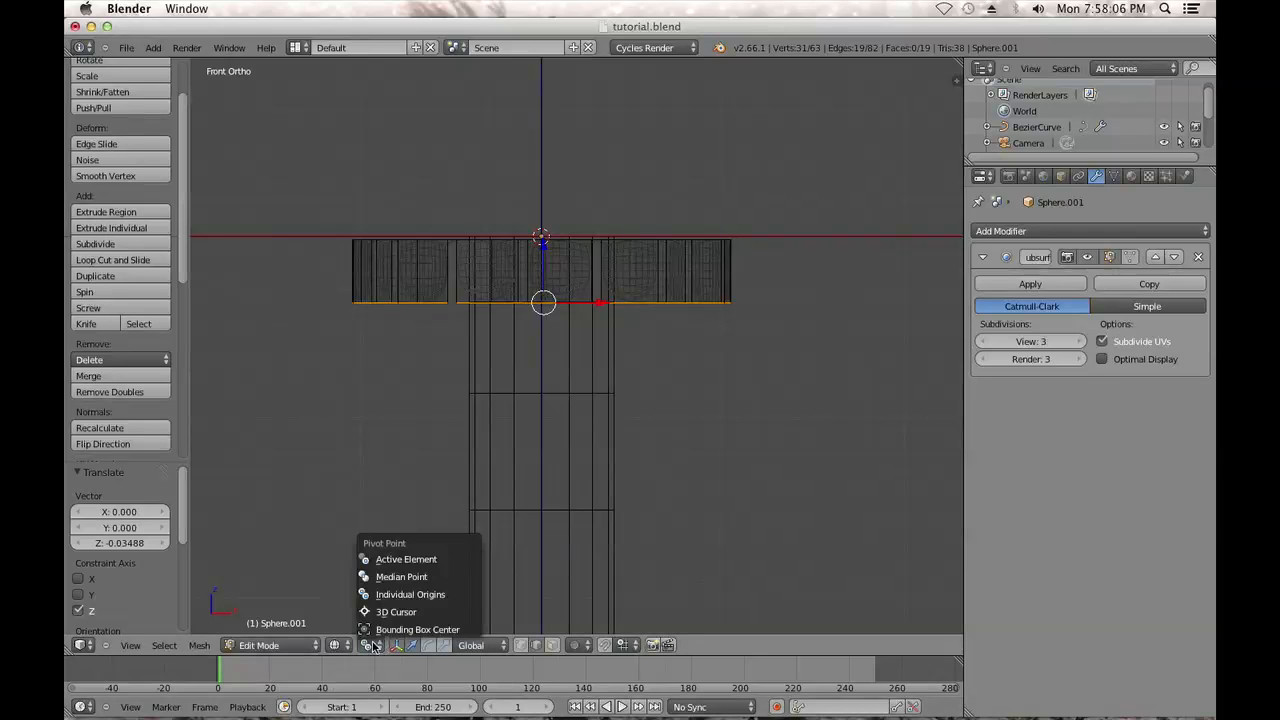
{"action": "left_click", "coordinate": [407, 582]}
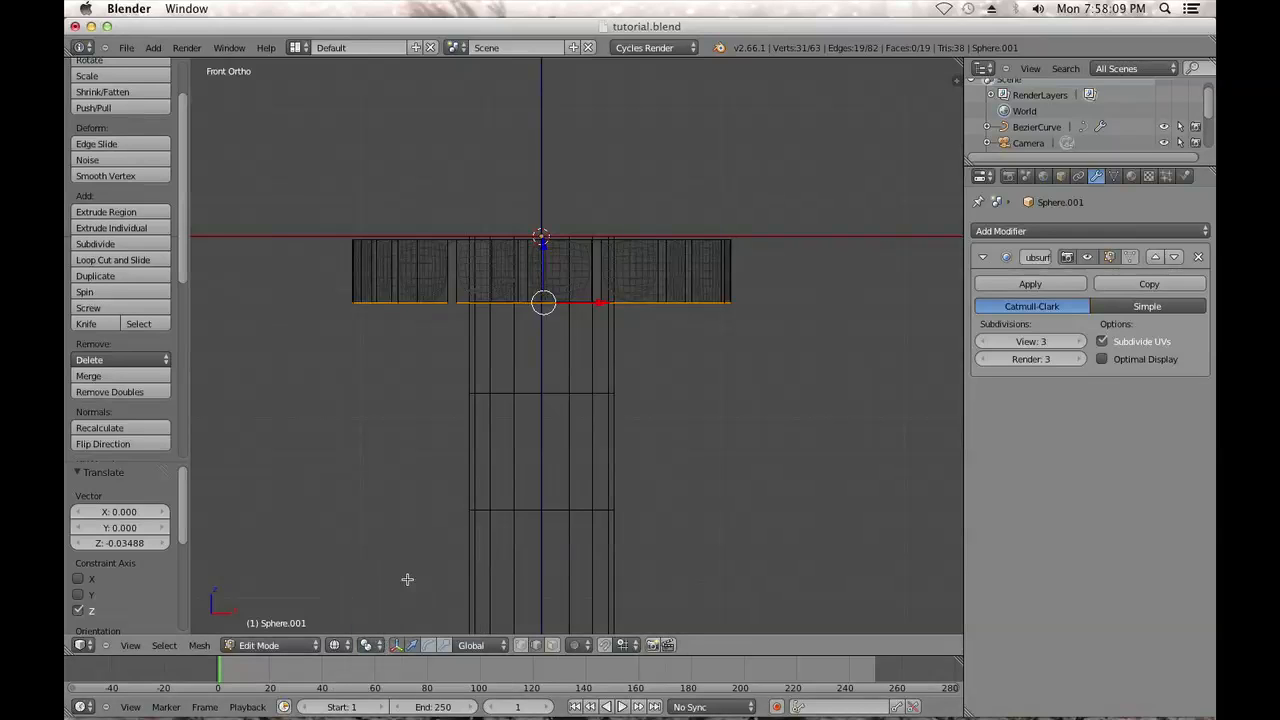
{"action": "key", "text": "s"}
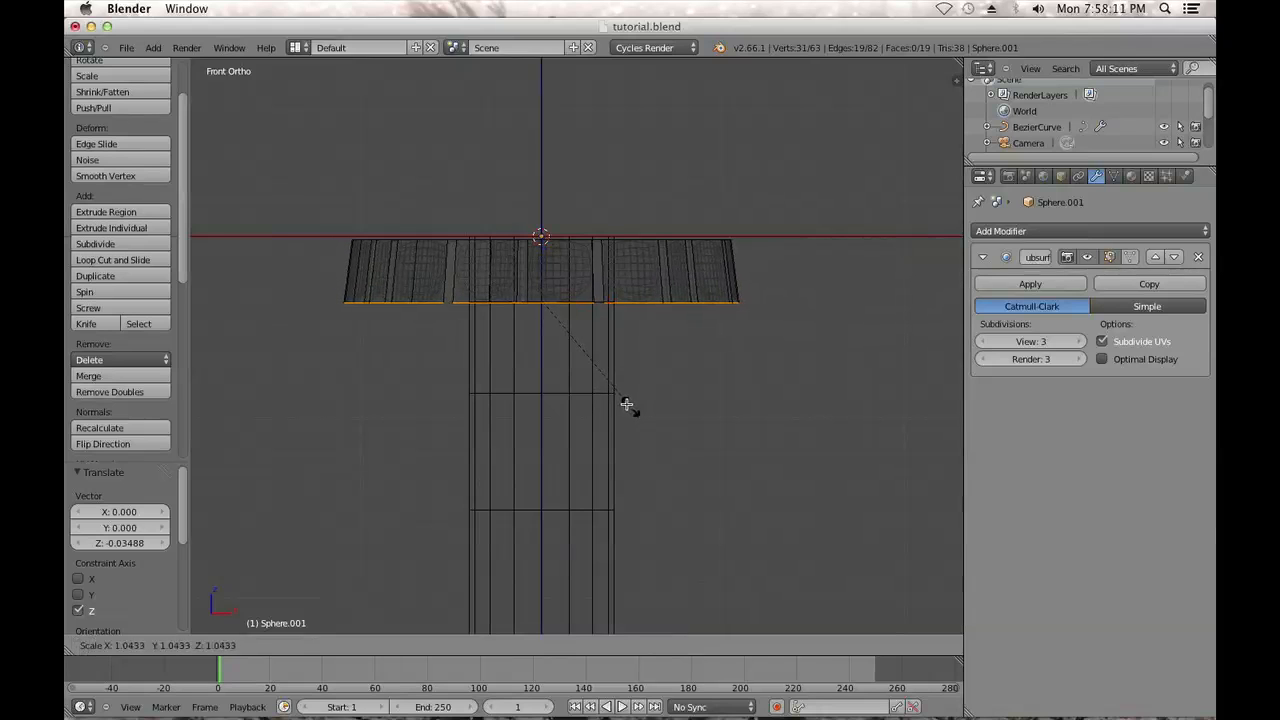
{"action": "left_click", "coordinate": [617, 397]}
Extrude the lowest edges about 0.055 straight down along Z and scale the new edges to 0.861
{"action": "scroll", "coordinate": [597, 371], "scroll_direction": "down", "scroll_amount": 1}
{"action": "scroll", "coordinate": [597, 371], "scroll_direction": "down", "scroll_amount": 1}
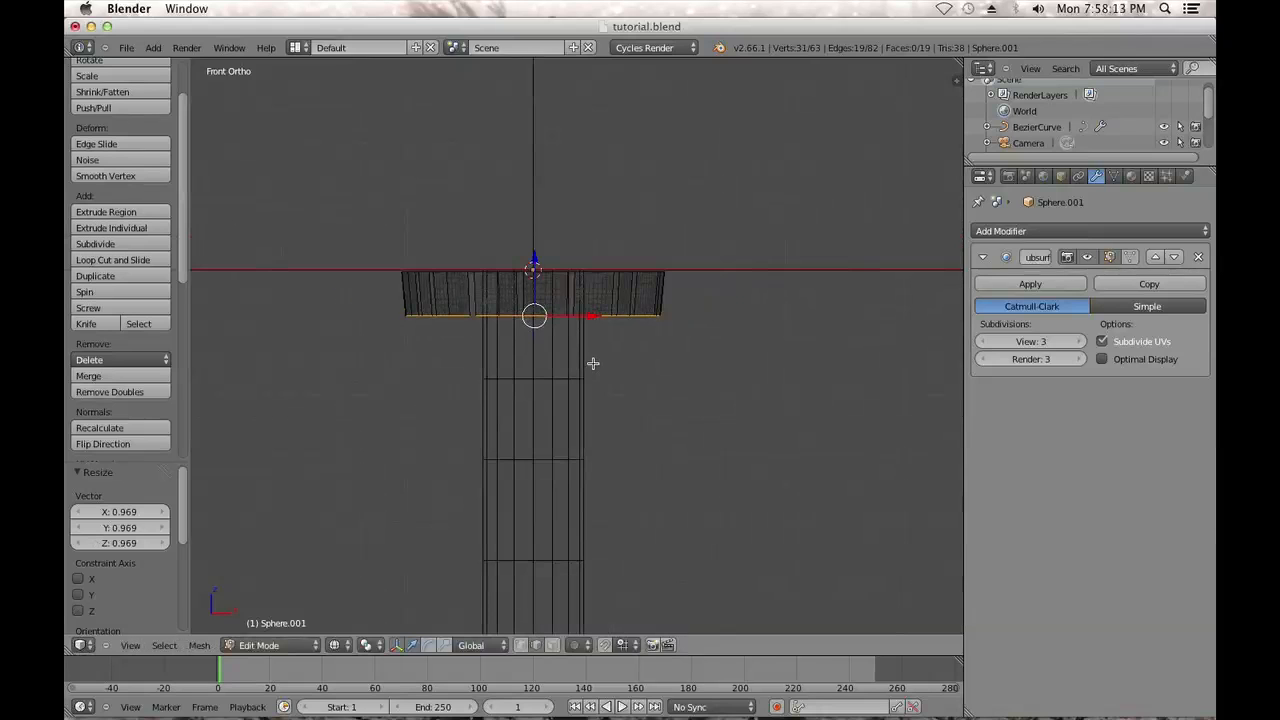
{"action": "key", "text": "e"}
{"action": "right_click", "coordinate": [593, 363]}
{"action": "key", "text": "g"}
{"action": "key", "text": "z"}
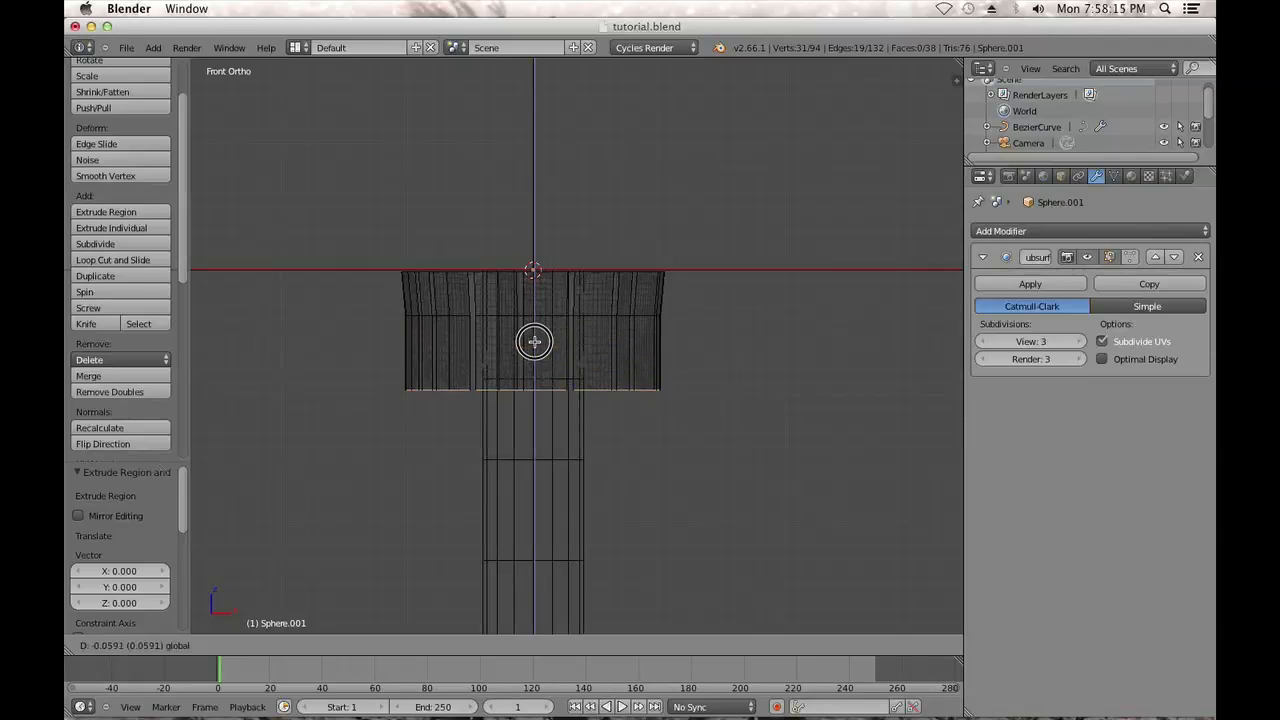
{"action": "left_click", "coordinate": [540, 350]}
{"action": "scroll", "coordinate": [553, 354], "scroll_direction": "up", "scroll_amount": 1}
{"action": "key", "text": "s"}
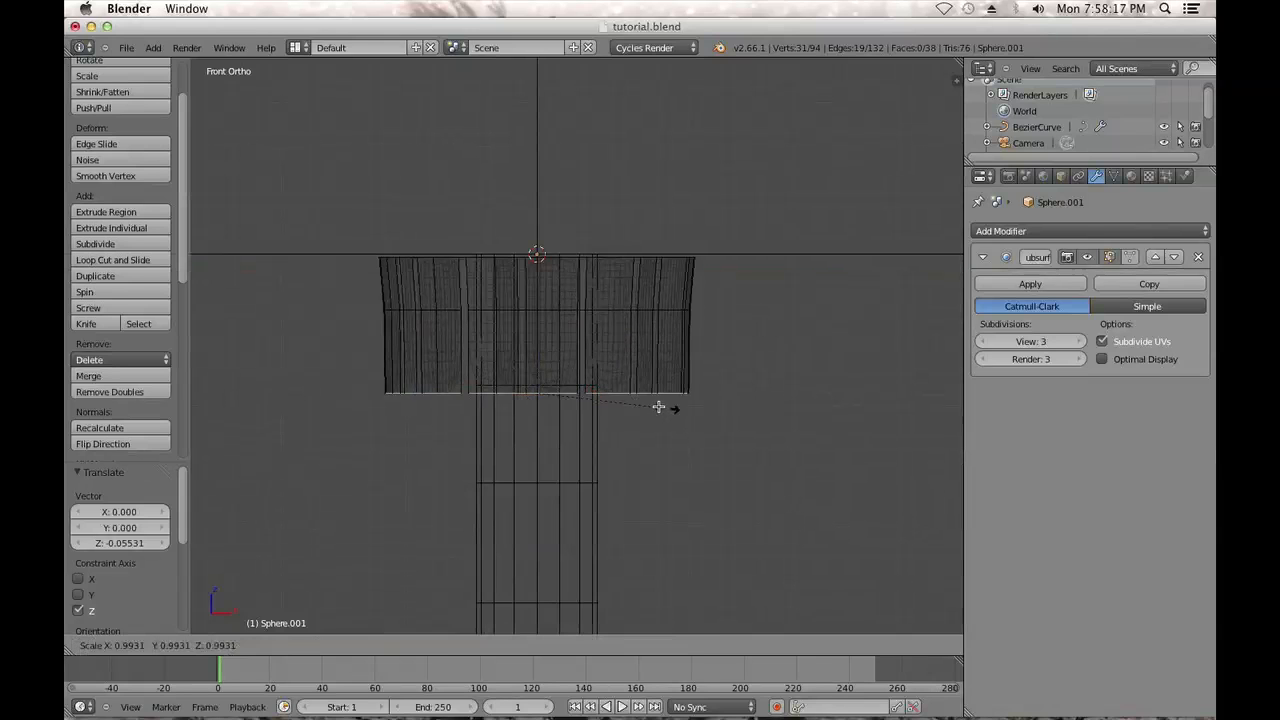
{"action": "left_click", "coordinate": [649, 404]}
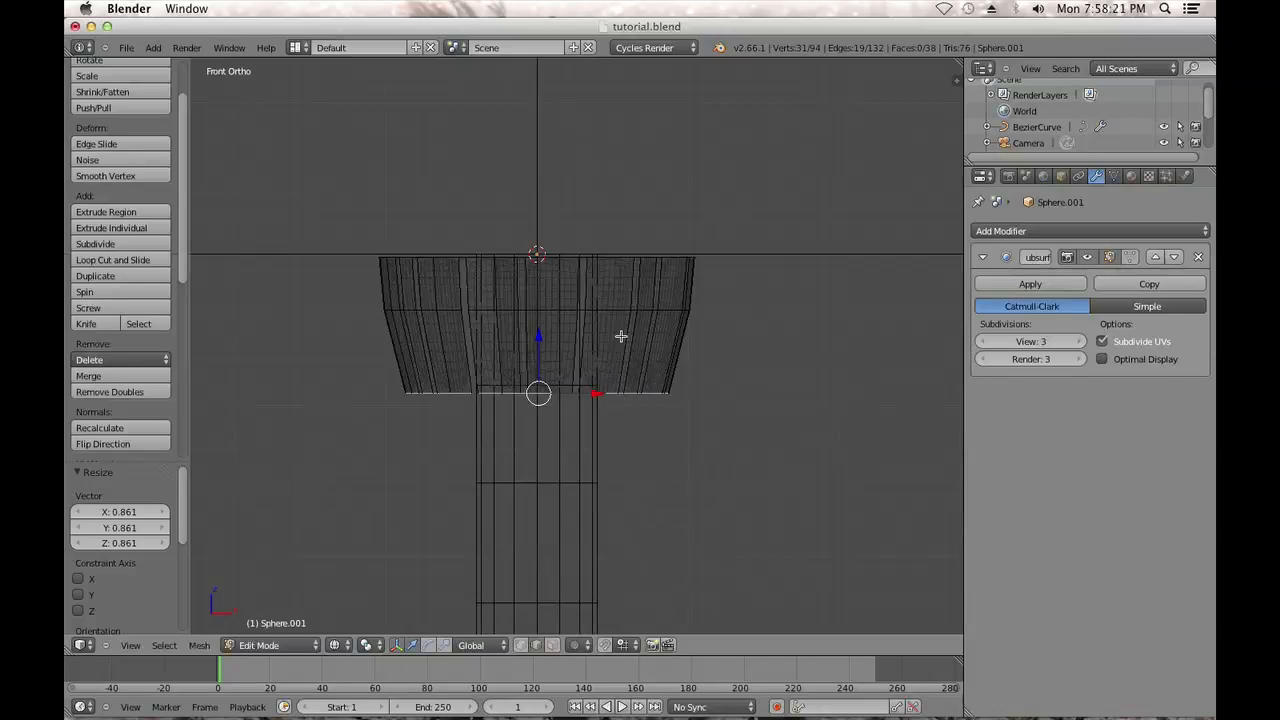
Switch to vertex selection, select only the middle row of sepal vertices and scale it inward to about 0.85
{"action": "right_click", "coordinate": [630, 308]}
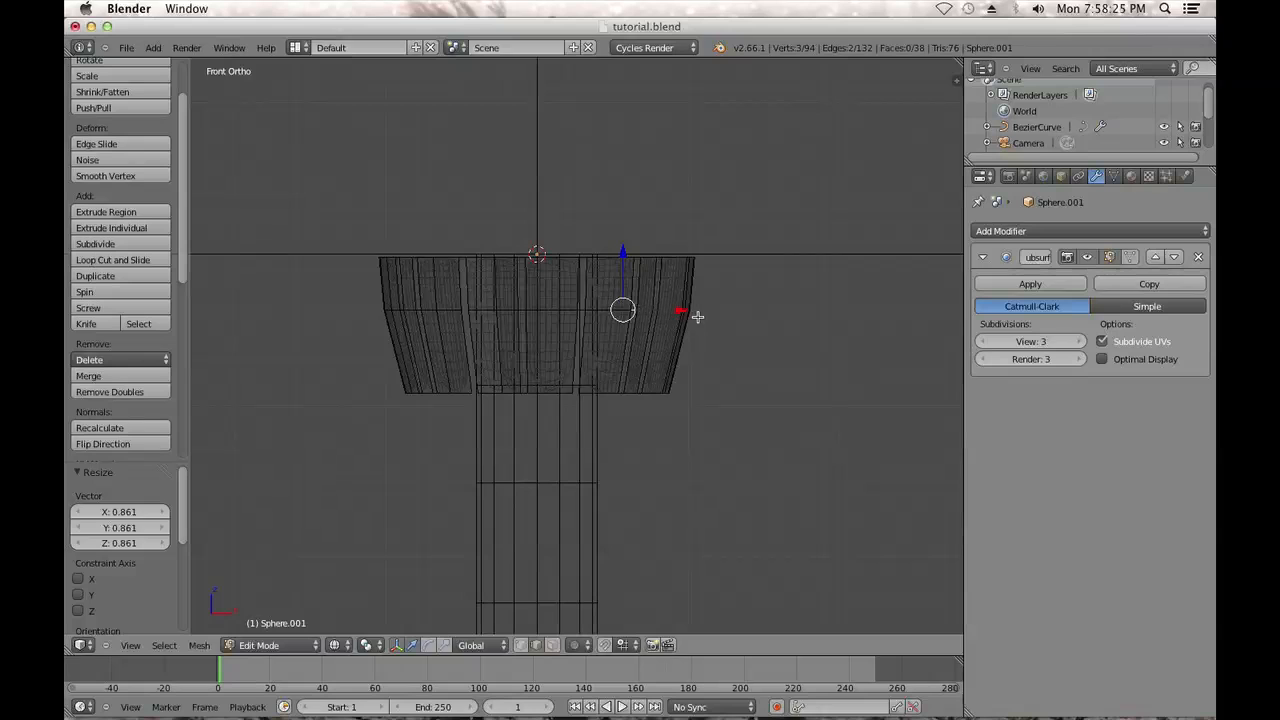
{"action": "key", "text": "a"}
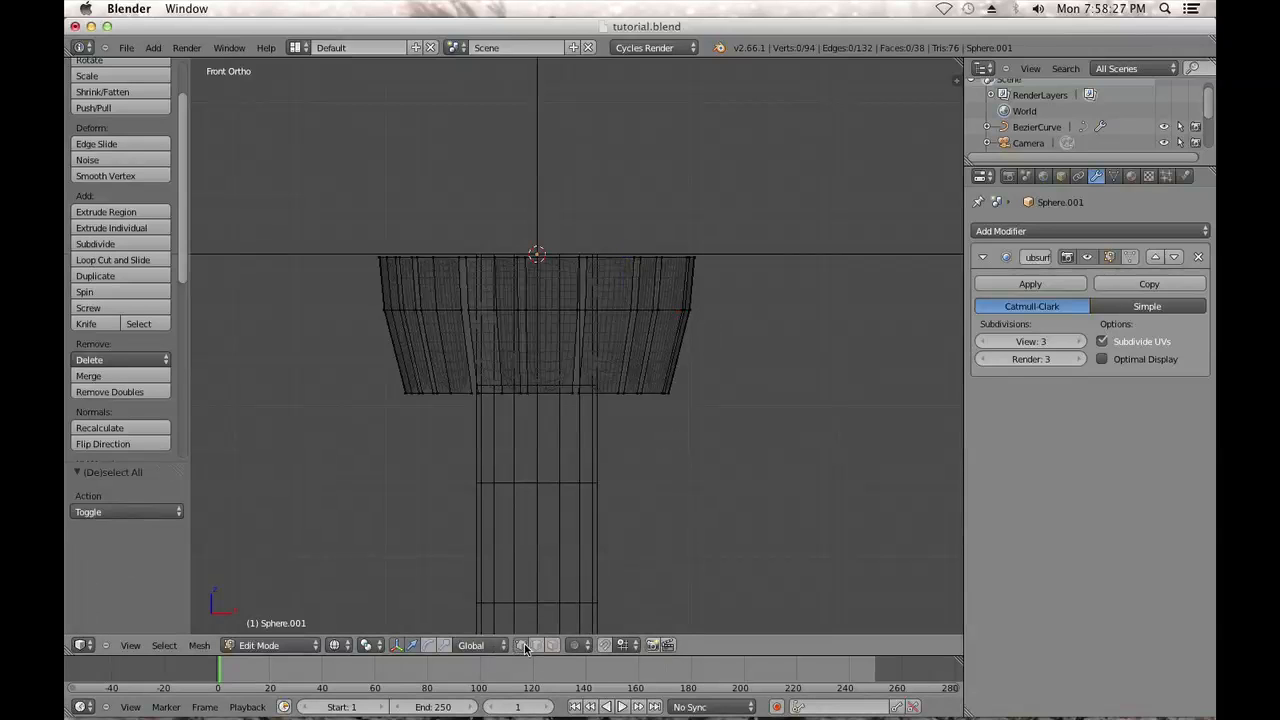
{"action": "key", "text": "b"}
{"action": "left_click_drag", "start_coordinate": [732, 336], "coordinate": [370, 302]}
{"action": "key", "text": "s"}
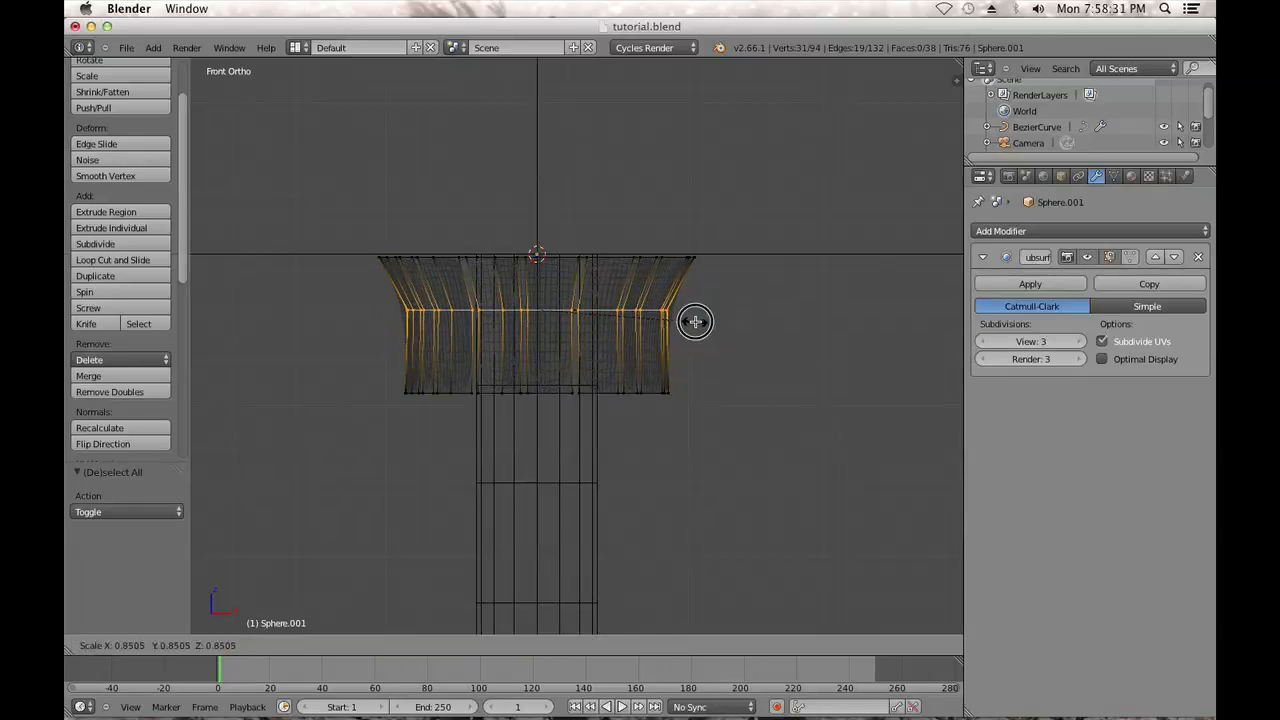
{"action": "left_click", "coordinate": [691, 320]}
Select only the bottom row of sepal vertices and scale it to 0.824
{"action": "key", "text": "a"}
{"action": "left_click", "coordinate": [718, 414]}
{"action": "key", "text": "n"}
{"action": "key", "text": "n"}
{"action": "key", "text": "b"}
{"action": "left_click_drag", "start_coordinate": [694, 406], "coordinate": [357, 377]}
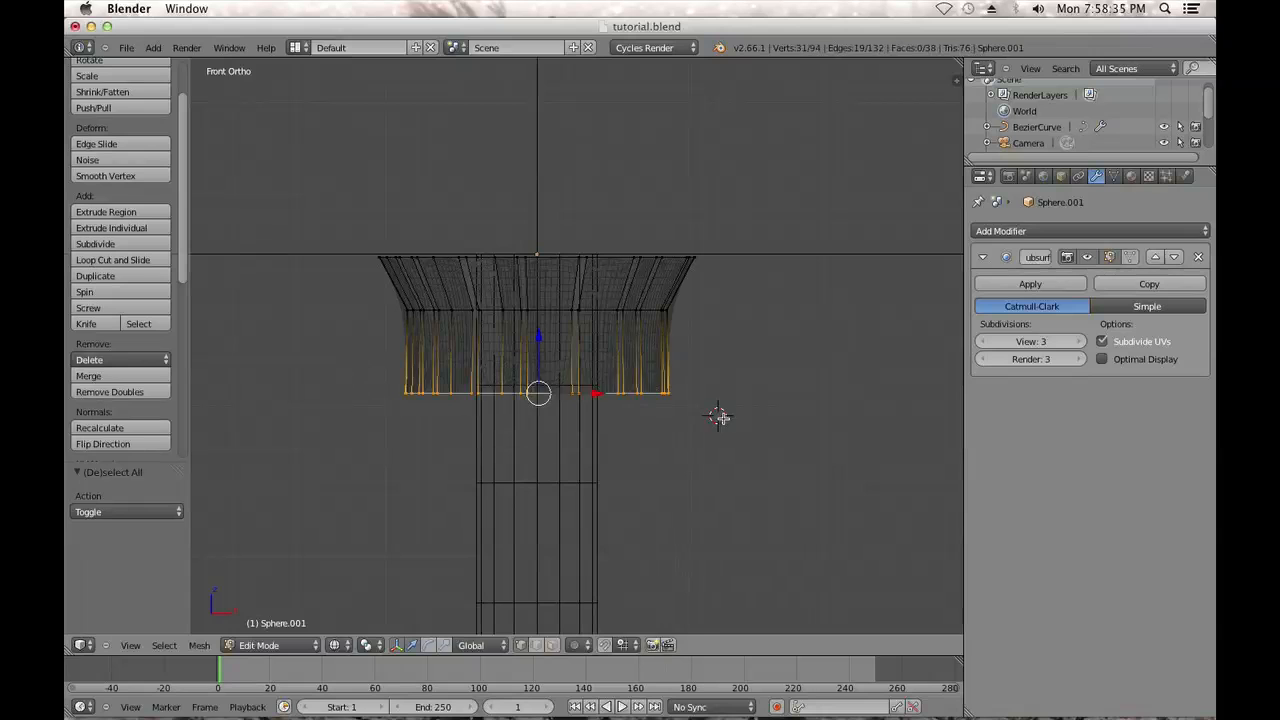
{"action": "key", "text": "s"}
{"action": "left_click", "coordinate": [688, 410]}
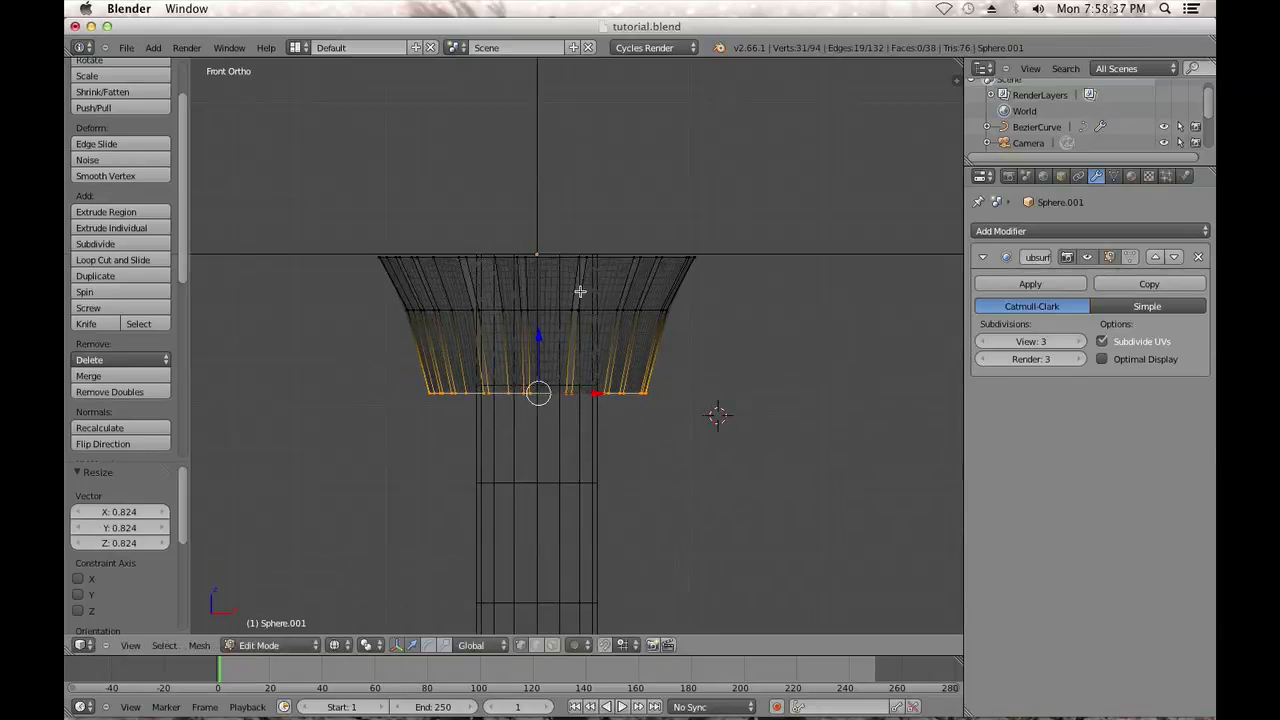
Extrude the bottom row about 0.06 straight down along Z and scale it to 0.841
{"action": "key", "text": "e"}
{"action": "key", "text": "z"}
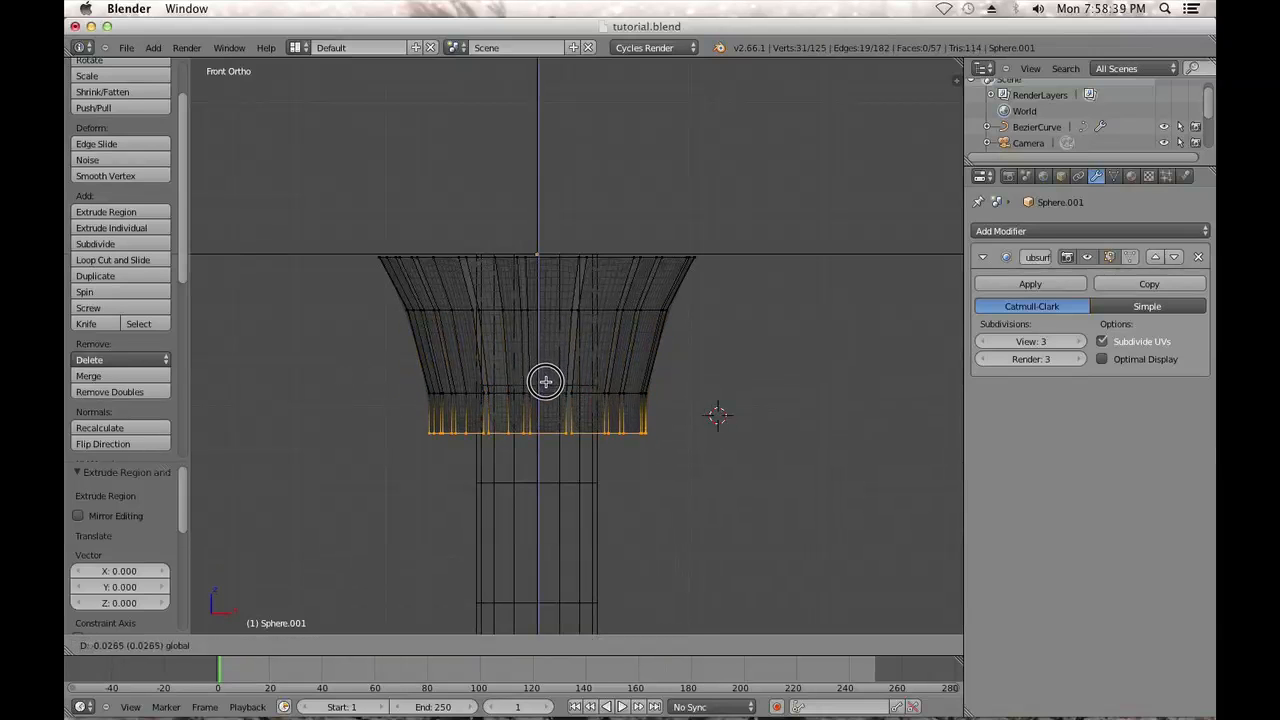
{"action": "left_click", "coordinate": [577, 463]}
{"action": "key", "text": "s"}
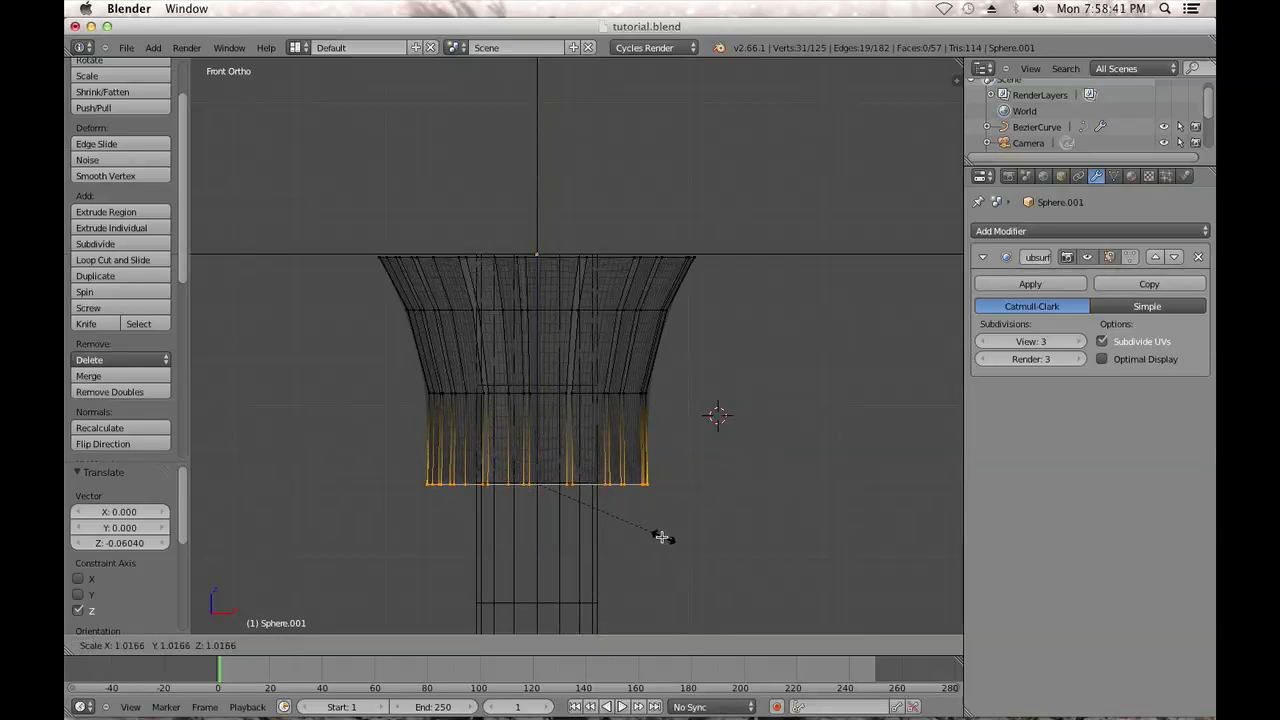
{"action": "left_click", "coordinate": [645, 522]}
Extrude the sepals' bottom row about 0.052 further down along Z and scale the new row outward
{"action": "middle_click_drag", "start_coordinate": [645, 522], "coordinate": [627, 324], "text": "shift"}
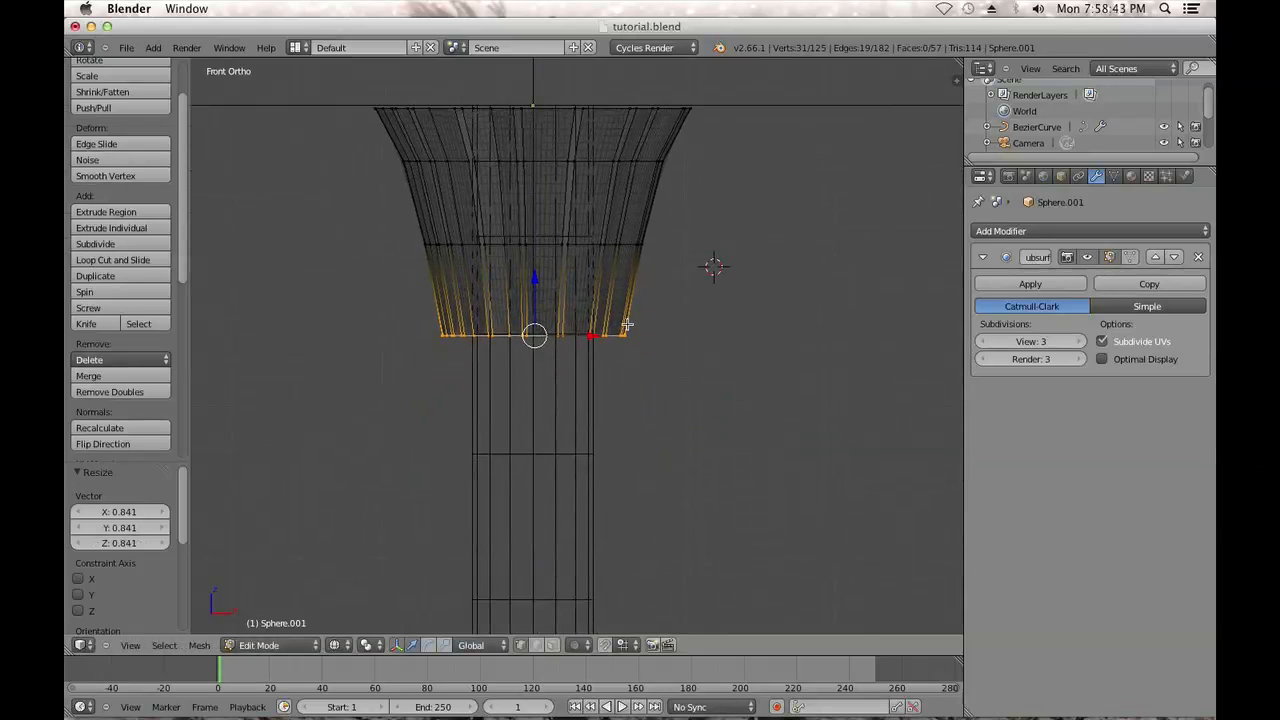
{"action": "key", "text": "e"}
{"action": "right_click", "coordinate": [537, 278]}
{"action": "left_click_drag", "start_coordinate": [534, 285], "coordinate": [532, 360]}
{"action": "key", "text": "s"}
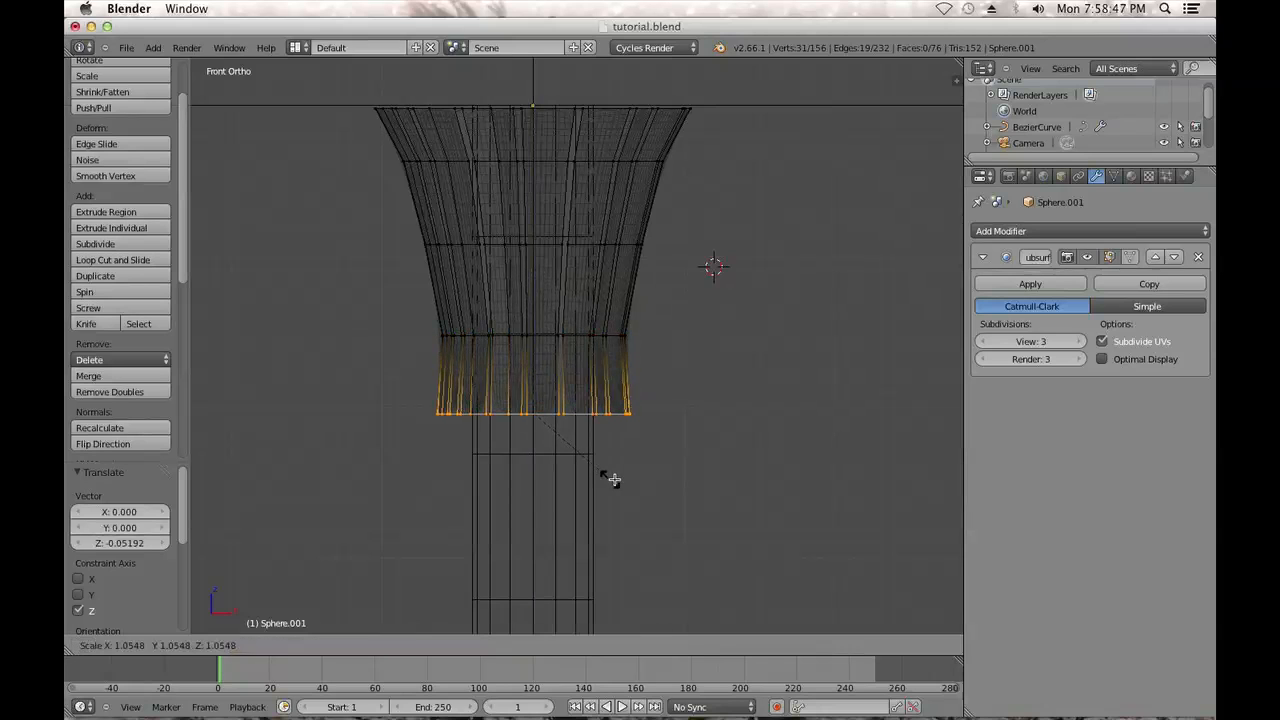
{"action": "left_click", "coordinate": [600, 440]}
Extrude the sepal tips about 0.025 down along Z and flare them outward by a scale of about 1.255
{"action": "key", "text": "e"}
{"action": "right_click", "coordinate": [600, 434]}
{"action": "left_click_drag", "start_coordinate": [532, 348], "coordinate": [533, 385]}
{"action": "key", "text": "s"}
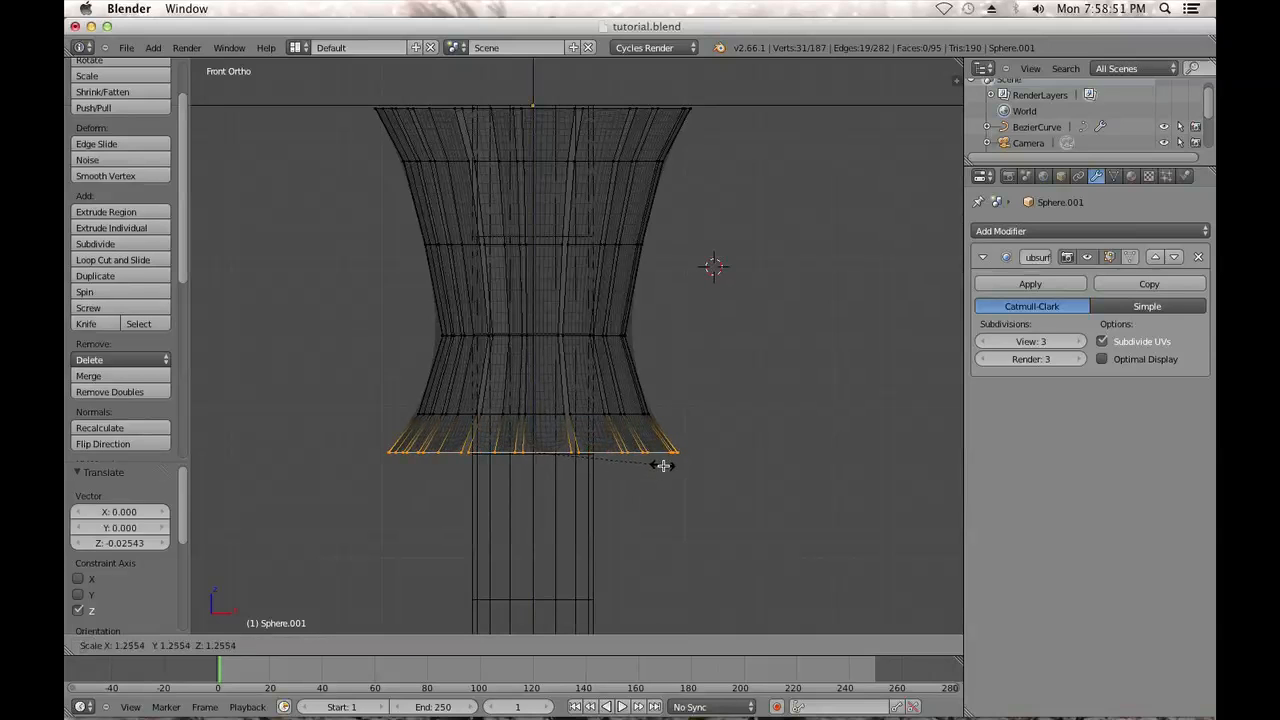
{"action": "left_click", "coordinate": [663, 465]}
Change the viewport to solid shading and inspect the sepal mesh from several angles in Edit Mode
{"action": "key", "text": "Tab"}
{"action": "key", "text": "z"}
{"action": "middle_click_drag", "start_coordinate": [612, 323], "coordinate": [571, 371]}
{"action": "key", "text": "Tab"}
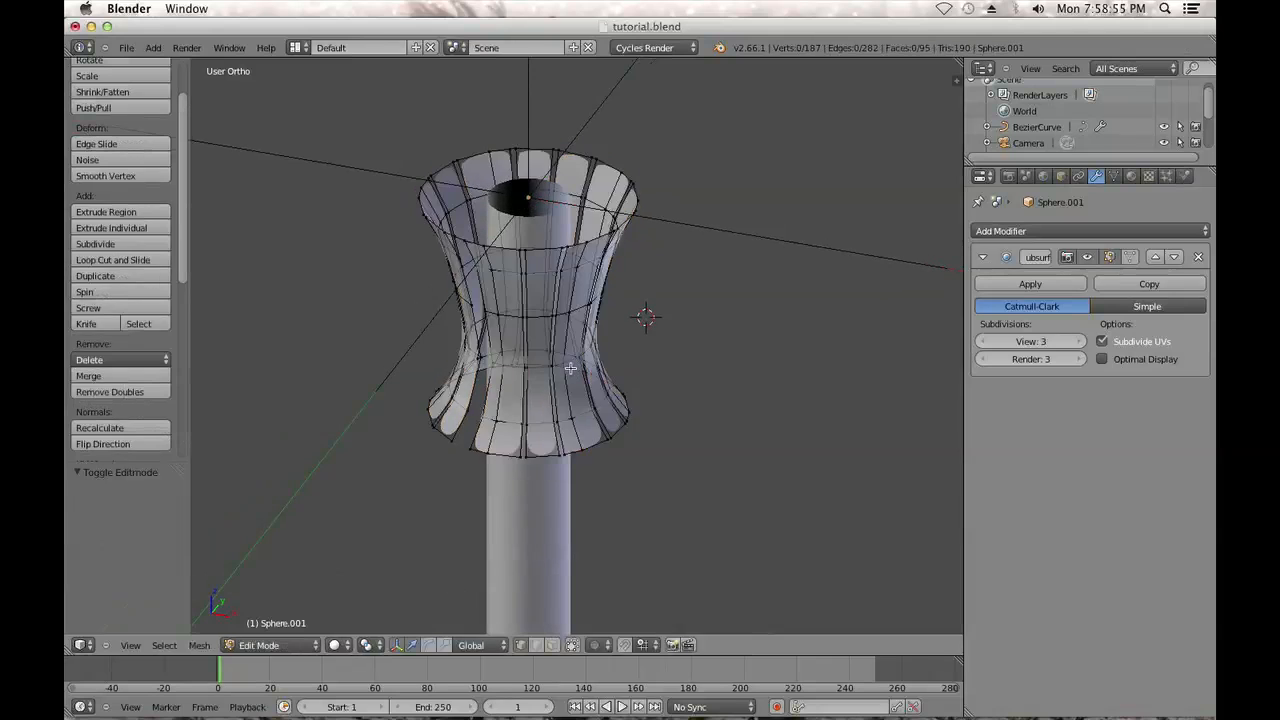
{"action": "scroll", "coordinate": [569, 364], "scroll_direction": "up", "scroll_amount": 1}
{"action": "middle_click_drag", "start_coordinate": [551, 326], "coordinate": [551, 336], "text": "shift"}
{"action": "key", "text": "KP_1"}
{"action": "middle_click_drag", "start_coordinate": [568, 389], "coordinate": [402, 349], "text": "shift"}
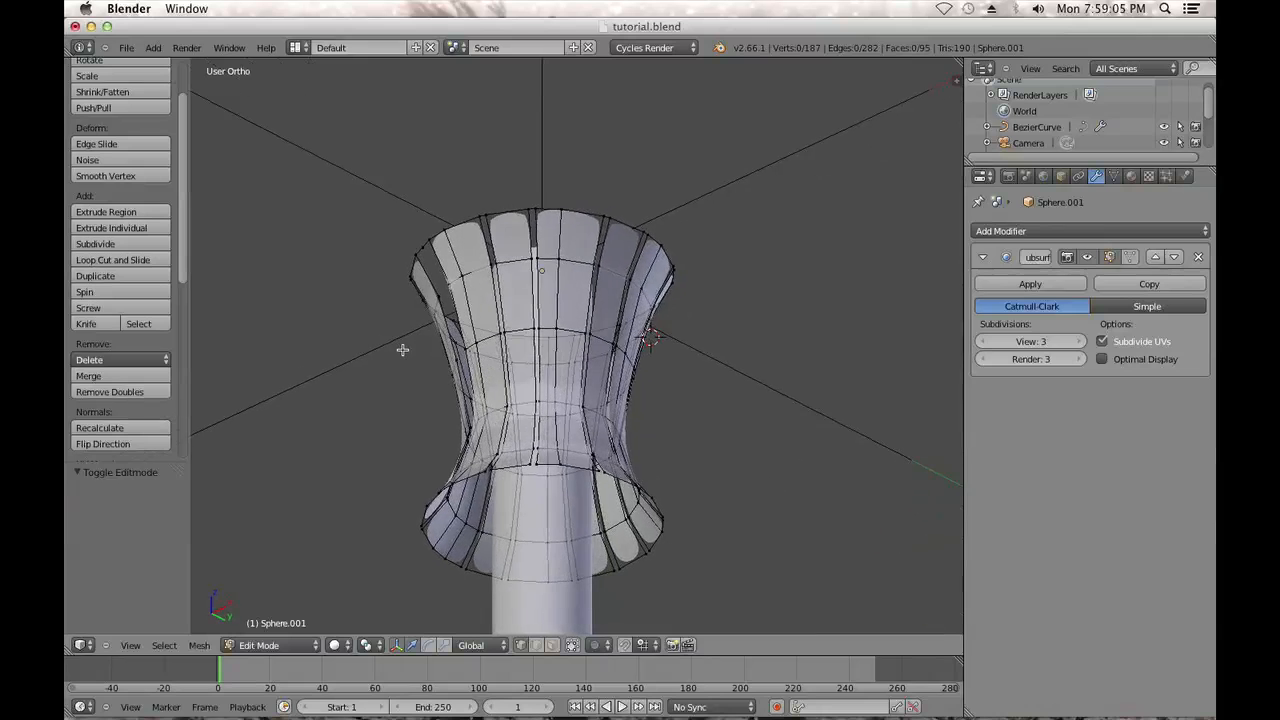
In front view, select the top two rows of sepal vertices and move them down about 0.026 along Z
{"action": "key", "text": "KP_1"}
{"action": "scroll", "coordinate": [518, 332], "scroll_direction": "up", "scroll_amount": 3}
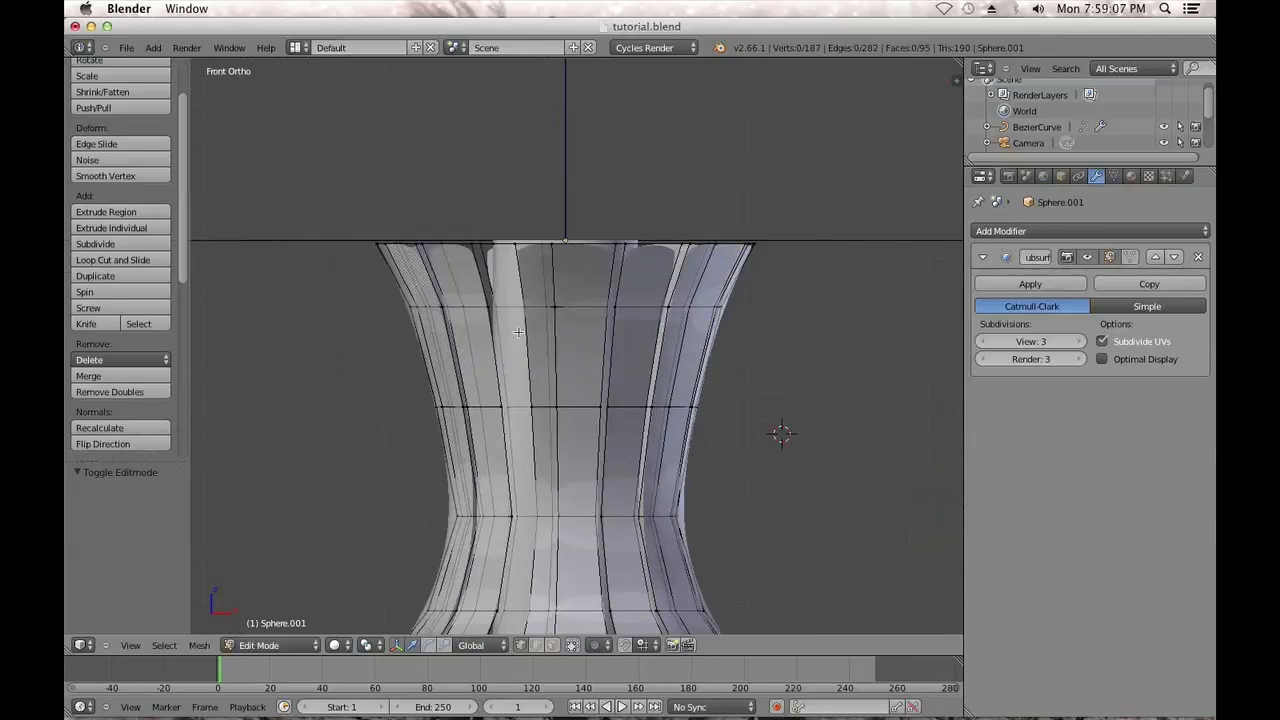
{"action": "scroll", "coordinate": [518, 332], "scroll_direction": "down", "scroll_amount": 1}
{"action": "key", "text": "a"}
{"action": "key", "text": "a"}
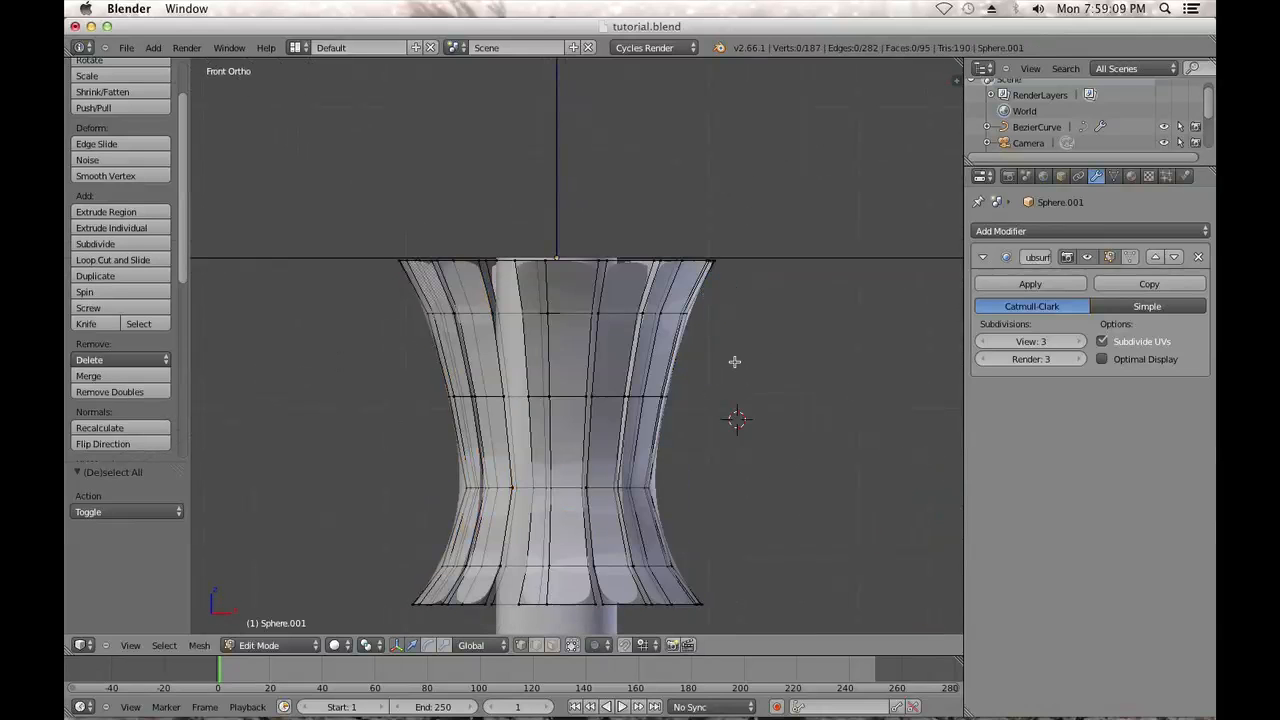
{"action": "key", "text": "b"}
{"action": "left_click_drag", "start_coordinate": [752, 292], "coordinate": [378, 210]}
{"action": "key", "text": "b"}
{"action": "left_click_drag", "start_coordinate": [756, 338], "coordinate": [358, 182]}
{"action": "left_click_drag", "start_coordinate": [561, 230], "coordinate": [558, 268]}
Extend the selection to the top three rows, move them down about 0.015 along Z and scale them to 0.914
{"action": "key", "text": "b"}
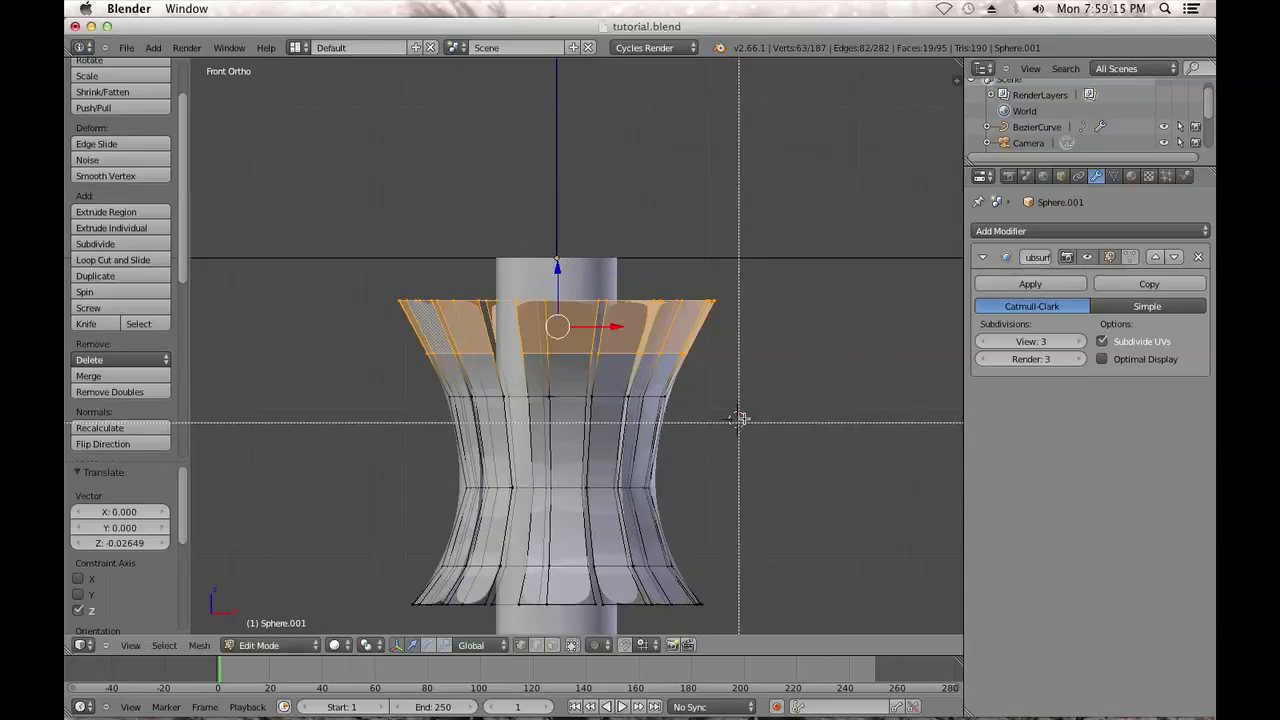
{"action": "left_click_drag", "start_coordinate": [737, 425], "coordinate": [398, 260]}
{"action": "left_click_drag", "start_coordinate": [562, 292], "coordinate": [556, 316]}
{"action": "key", "text": "s"}
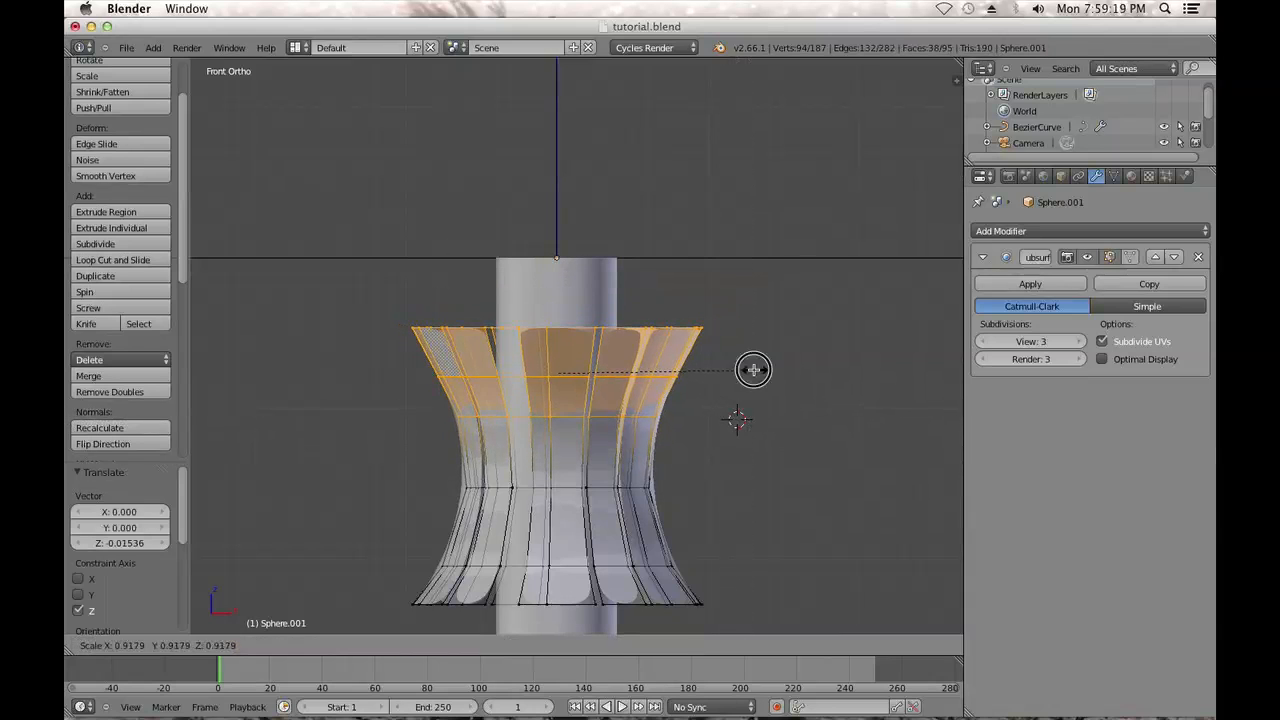
{"action": "left_click", "coordinate": [758, 370]}
Select only the ring's top loop and extrude it about 0.034 straight up along Z
{"action": "right_click", "coordinate": [635, 327]}
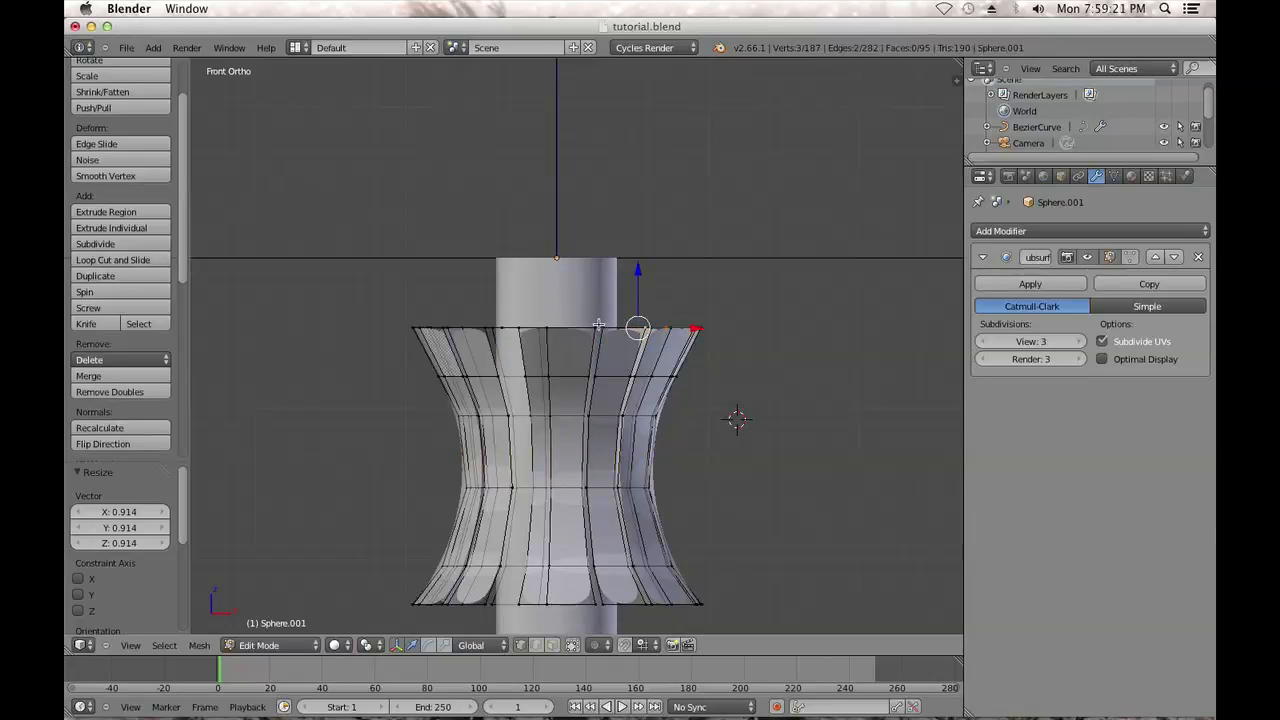
{"action": "right_click", "coordinate": [570, 321], "text": "shift"}
{"action": "right_click", "coordinate": [697, 328], "text": "shift"}
{"action": "key", "text": "a"}
{"action": "key", "text": "b"}
{"action": "left_click_drag", "start_coordinate": [729, 341], "coordinate": [335, 250]}
{"action": "key", "text": "e"}
{"action": "left_click_drag", "start_coordinate": [564, 263], "coordinate": [548, 222]}
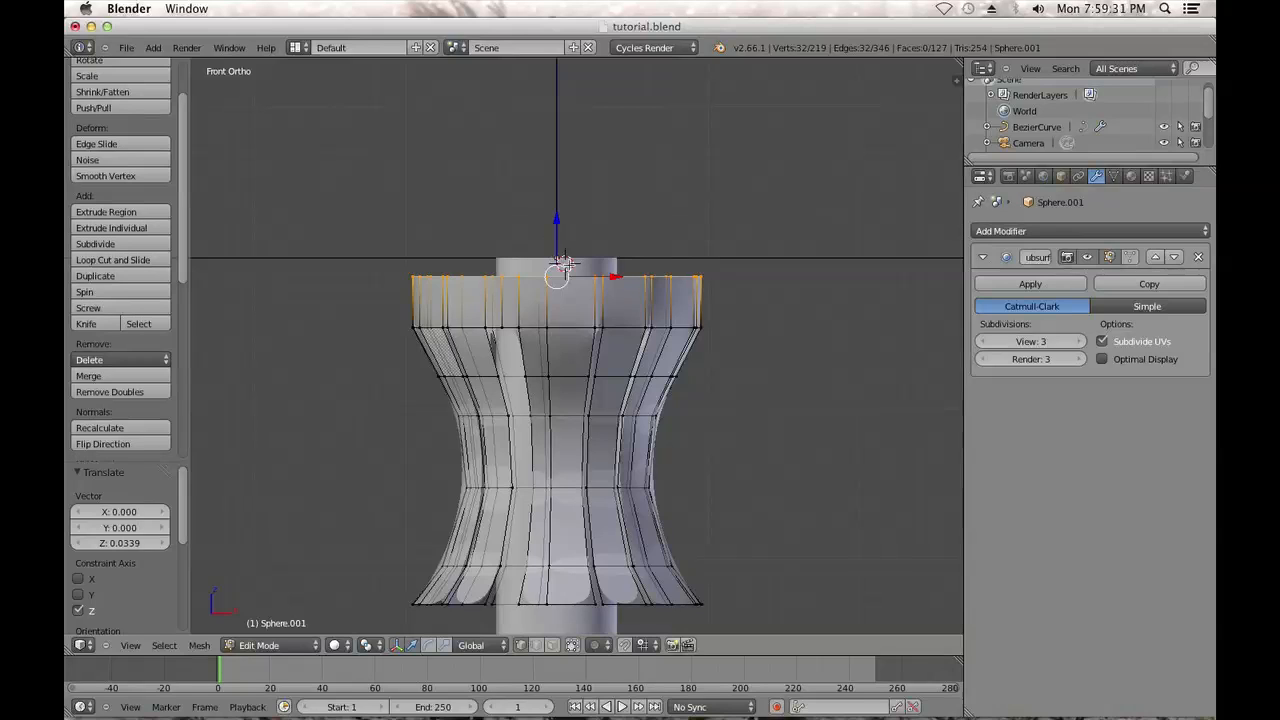
Leave the ring's Edit Mode, unhide the flower head, deselect everything and check how the sepals meet it
{"action": "key", "text": "alt+h"}
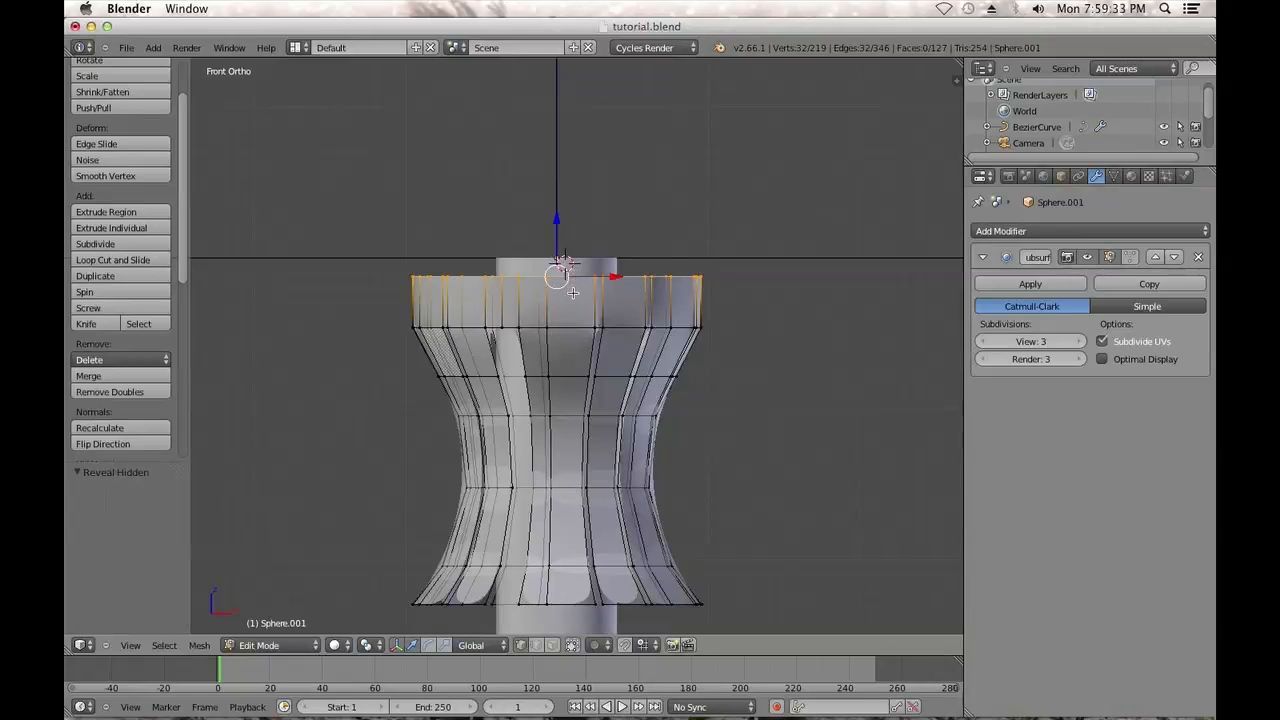
{"action": "key", "text": "Tab"}
{"action": "key", "text": "alt+h"}
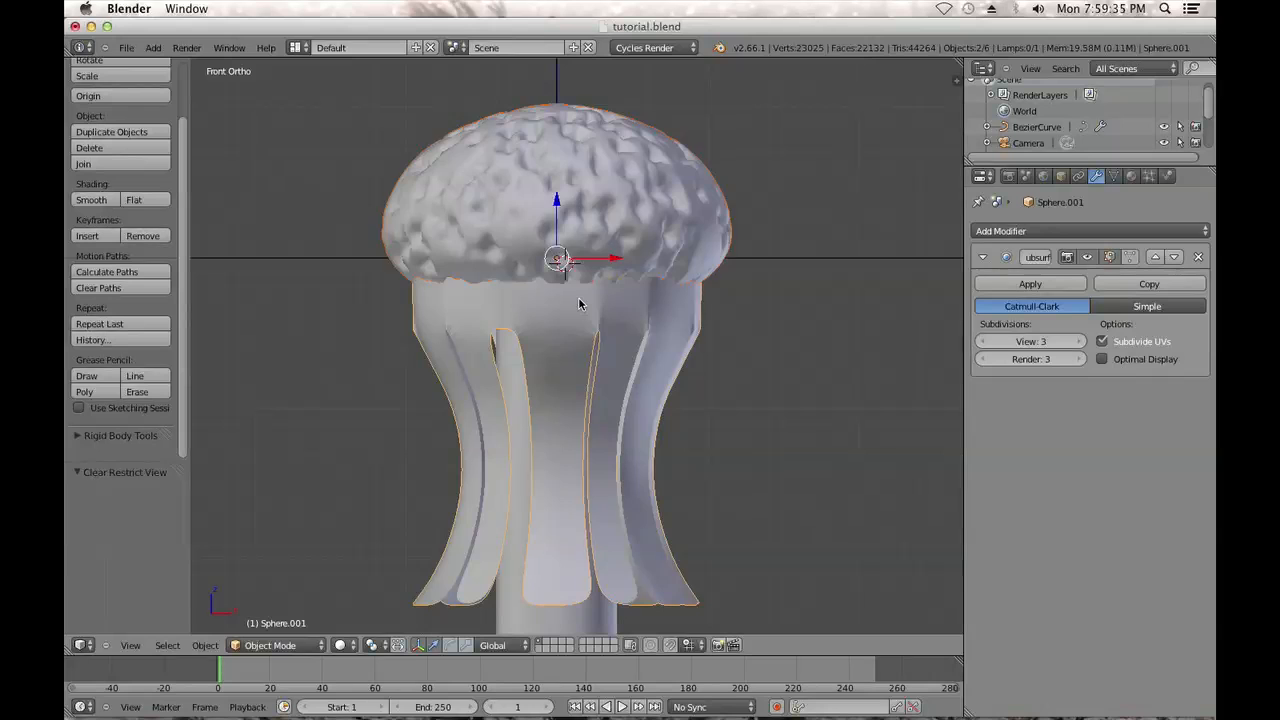
{"action": "key", "text": "a"}
{"action": "key", "text": "Tab"}
{"action": "scroll", "coordinate": [629, 267], "scroll_direction": "down", "scroll_amount": 6}
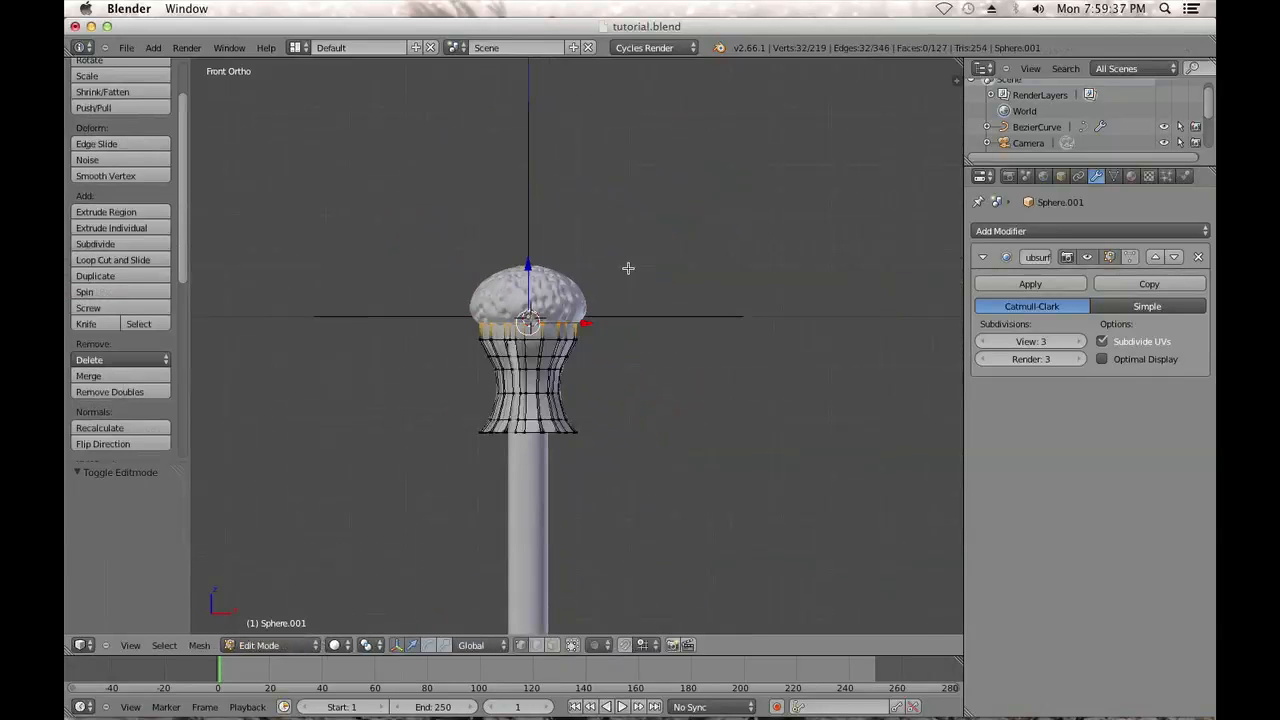
{"action": "key", "text": "Tab"}
{"action": "scroll", "coordinate": [622, 277], "scroll_direction": "up", "scroll_amount": 5}
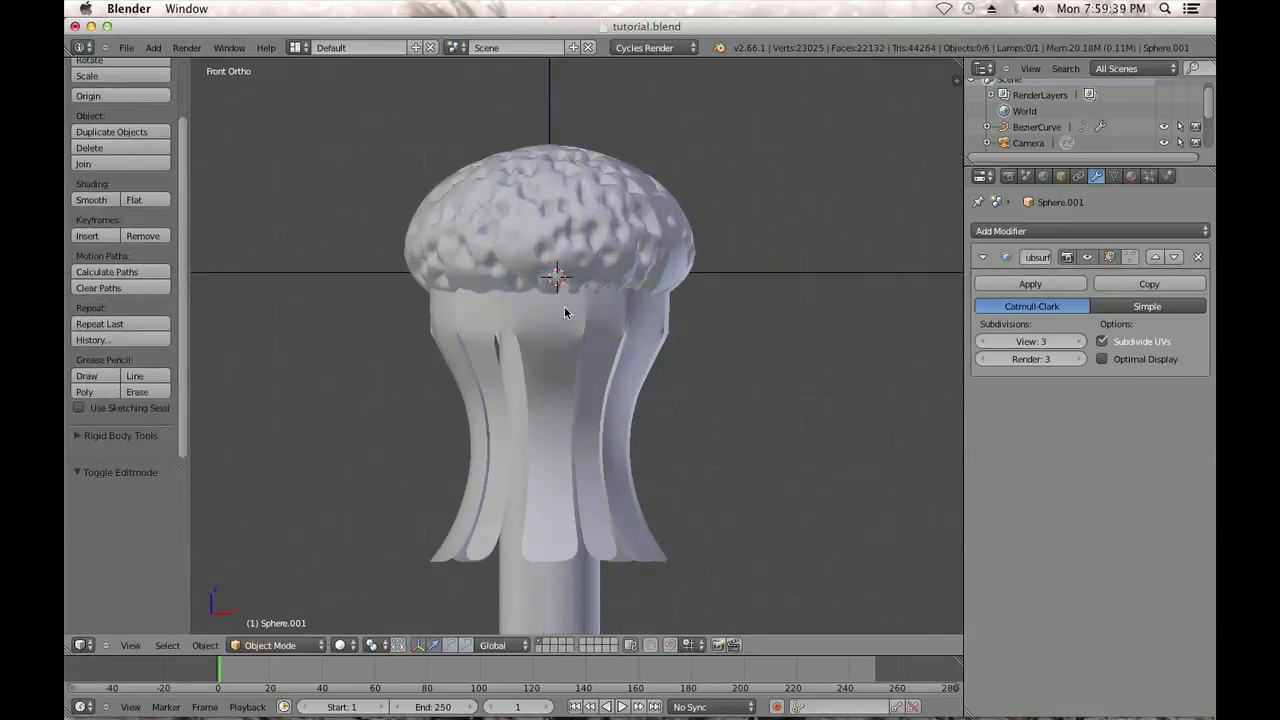
{"action": "scroll", "coordinate": [572, 255], "scroll_direction": "up", "scroll_amount": 2}
Edit the sepal mesh again, select the edge loop just below its top rim and scale it to 0.898
{"action": "key", "text": "Tab"}
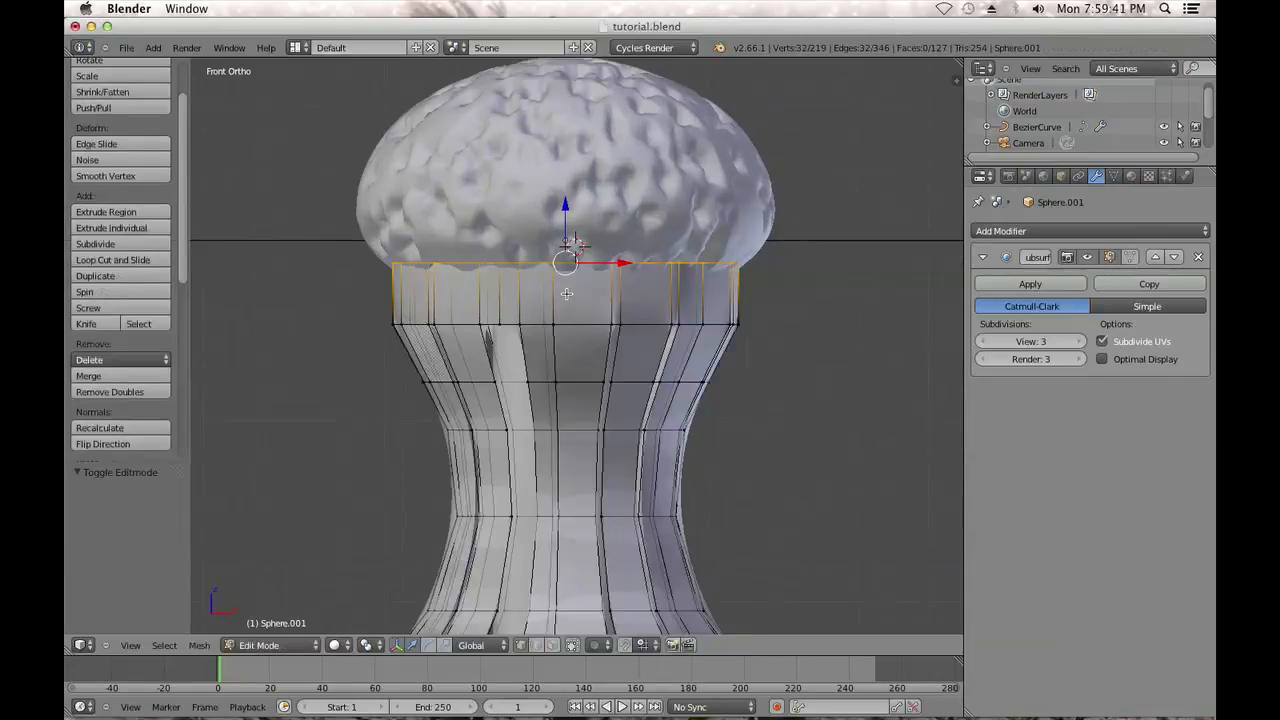
{"action": "right_click", "coordinate": [572, 327]}
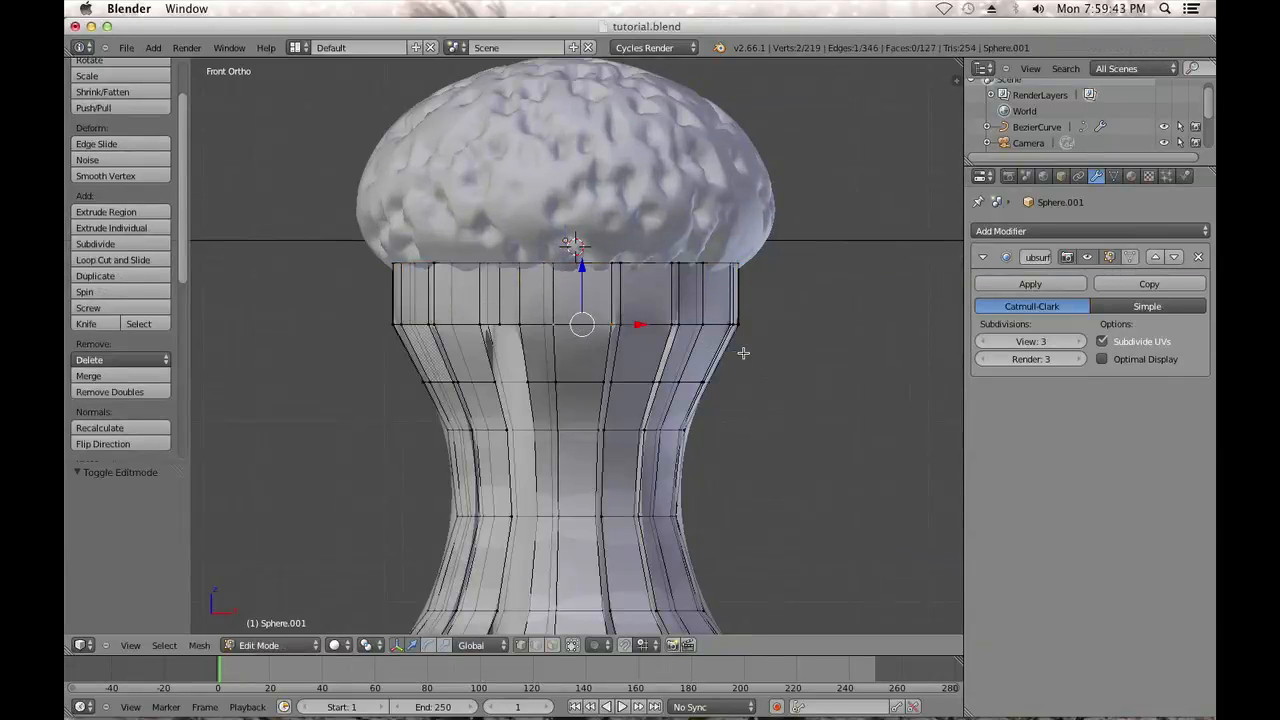
{"action": "key", "text": "a"}
{"action": "right_click", "coordinate": [713, 335], "text": "alt"}
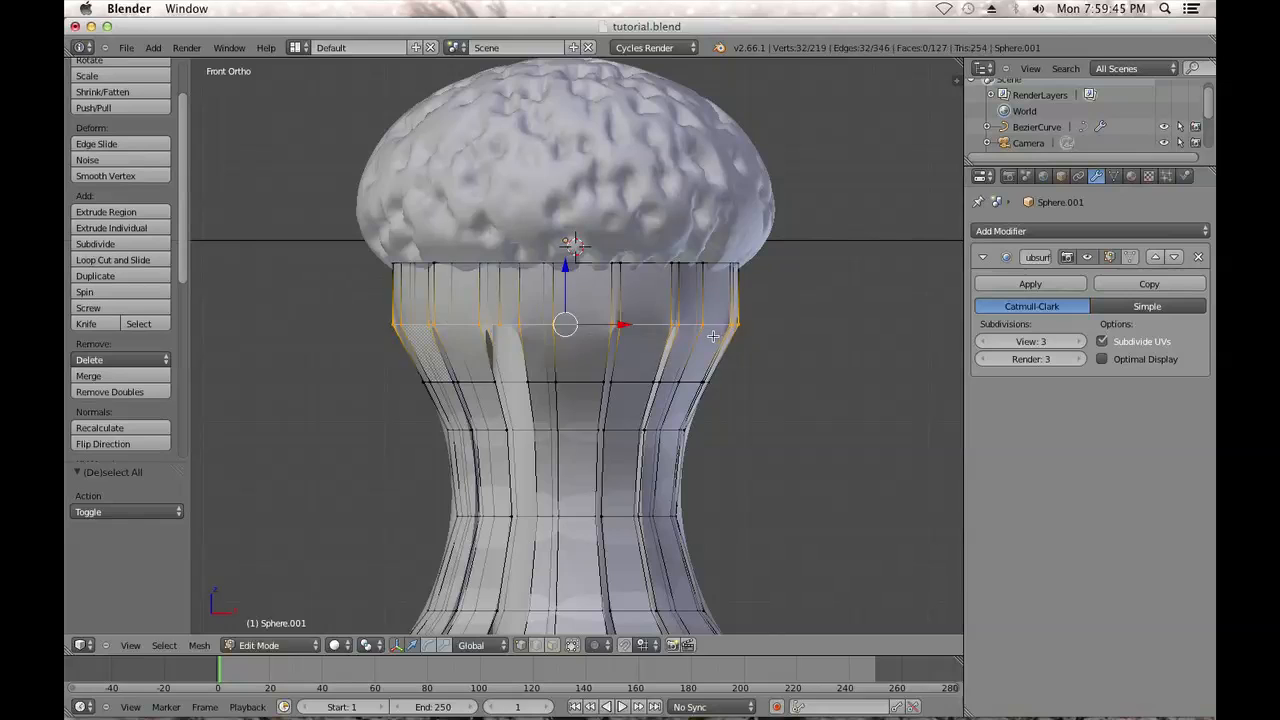
{"action": "key", "text": "s"}
{"action": "left_click", "coordinate": [721, 371]}
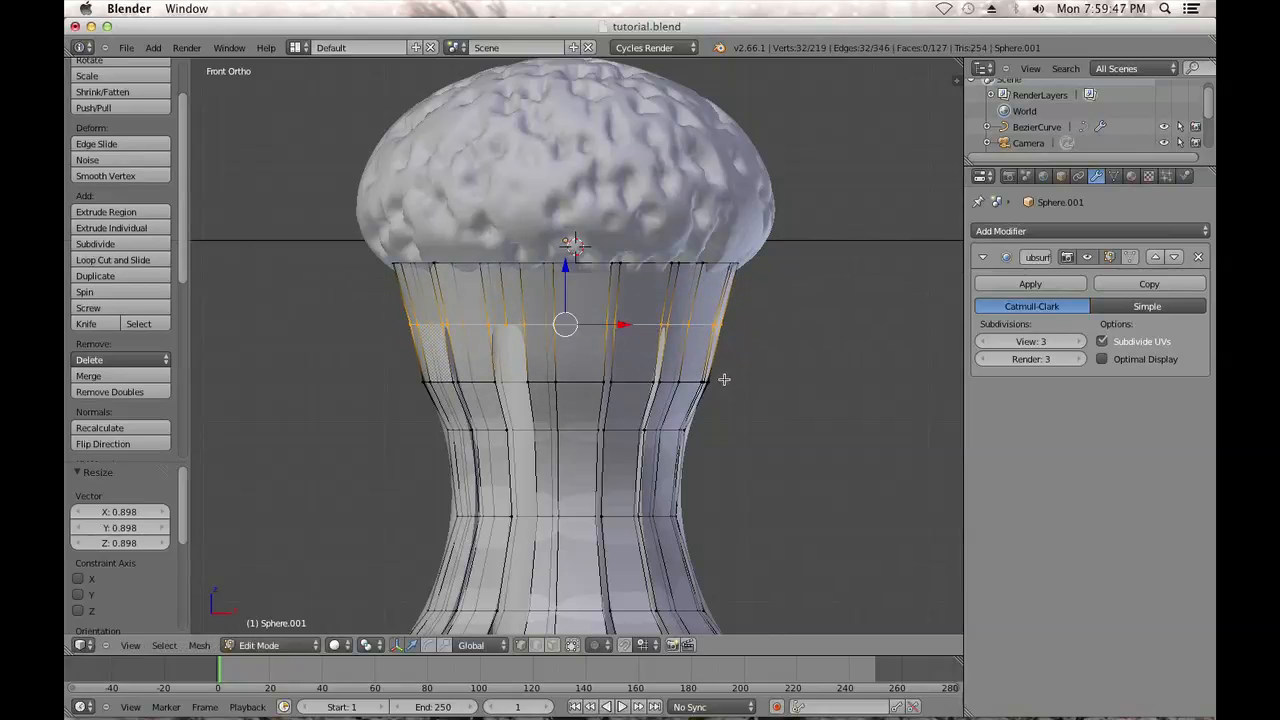
Check the smoothed sepals and flower head from an angle outside Edit Mode, and return to editing the sepal mesh
{"action": "key", "text": "space"}
{"action": "scroll", "coordinate": [670, 442], "scroll_direction": "down", "scroll_amount": 4}
{"action": "key", "text": "Tab"}
{"action": "middle_click_drag", "start_coordinate": [639, 388], "coordinate": [607, 426]}
{"action": "scroll", "coordinate": [607, 426], "scroll_direction": "up", "scroll_amount": 5}
{"action": "key", "text": "Tab"}
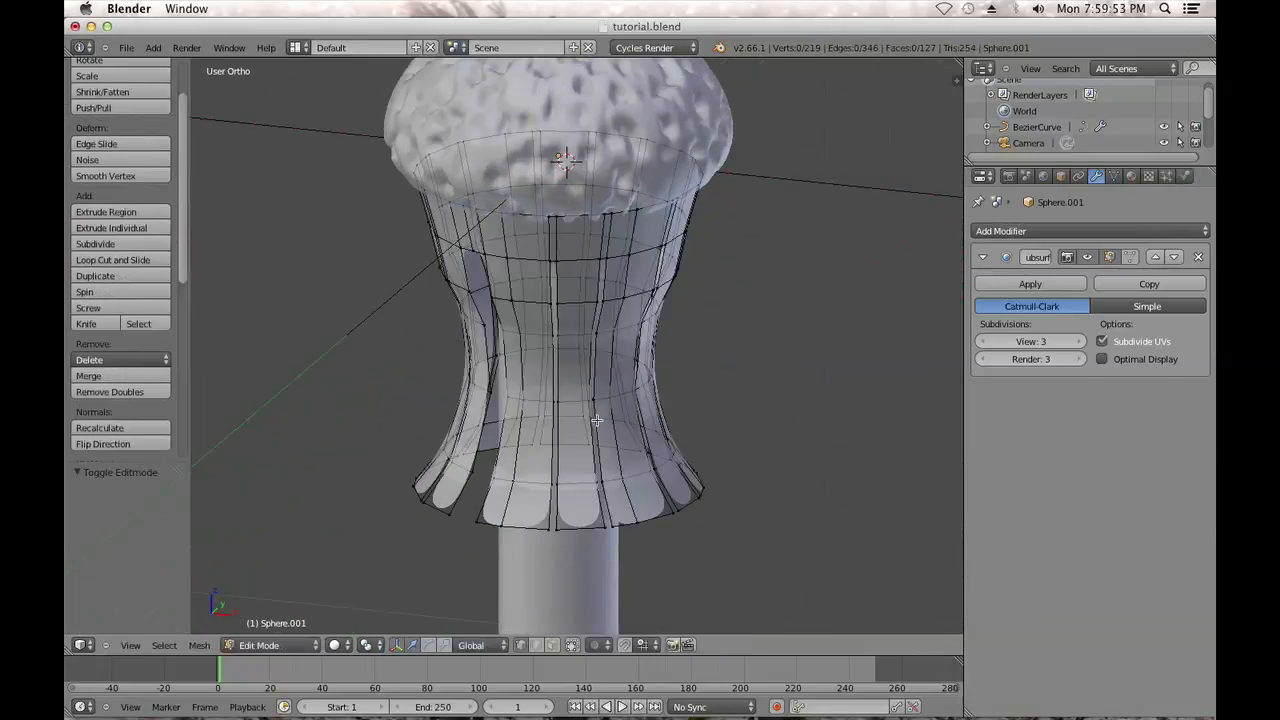
In front view, select the sepals' bottom row of vertices and enable proportional editing with Random falloff
{"action": "key", "text": "KP_1"}
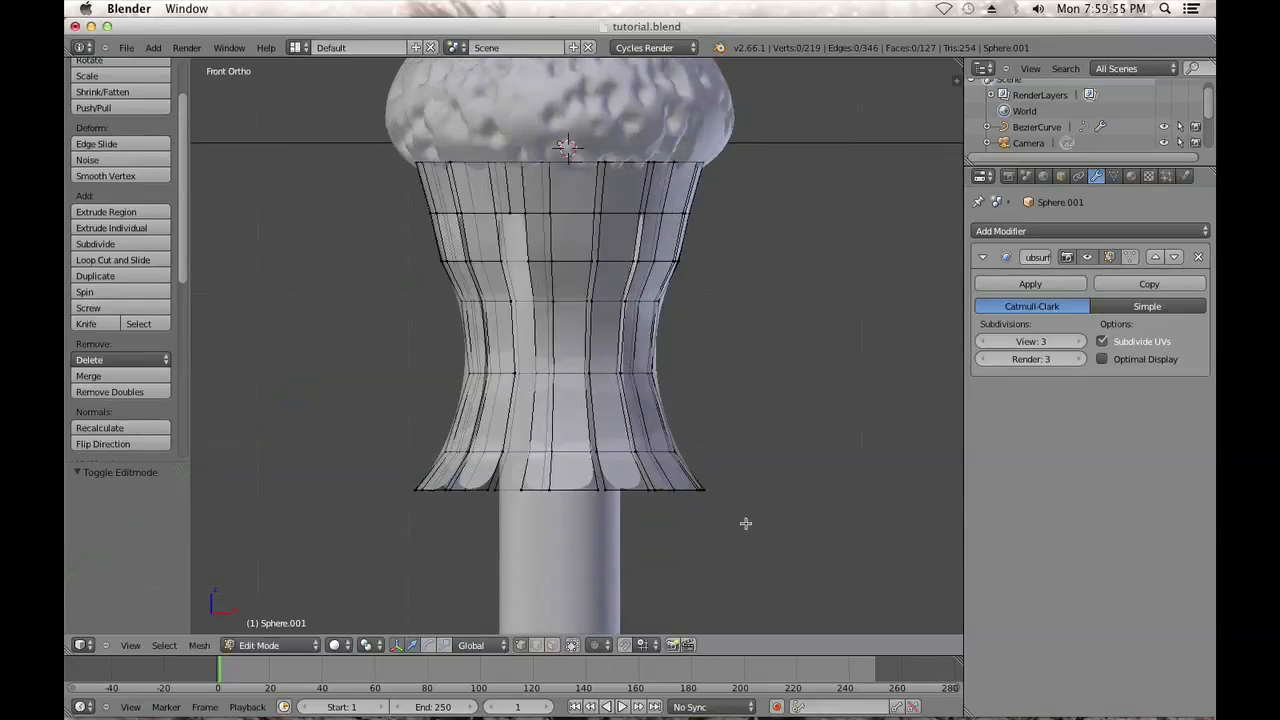
{"action": "key", "text": "b"}
{"action": "left_click_drag", "start_coordinate": [736, 519], "coordinate": [376, 467]}
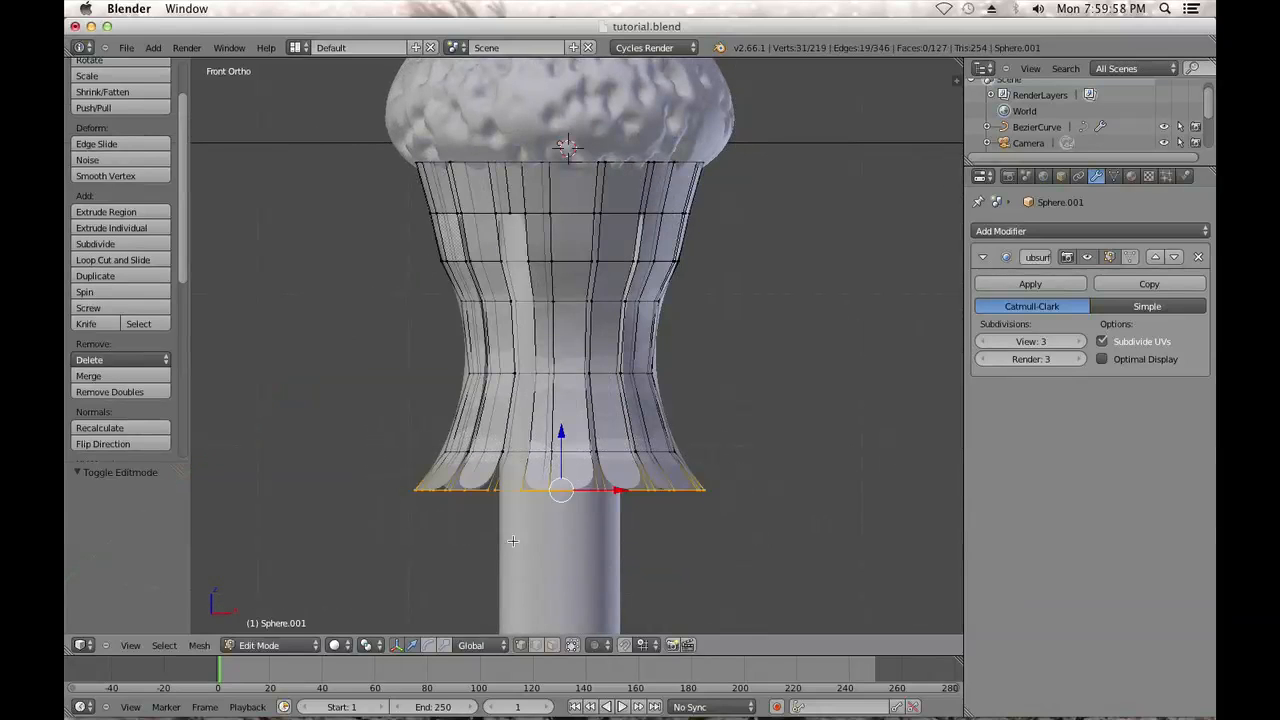
{"action": "left_click", "coordinate": [598, 645]}
{"action": "left_click", "coordinate": [614, 612]}
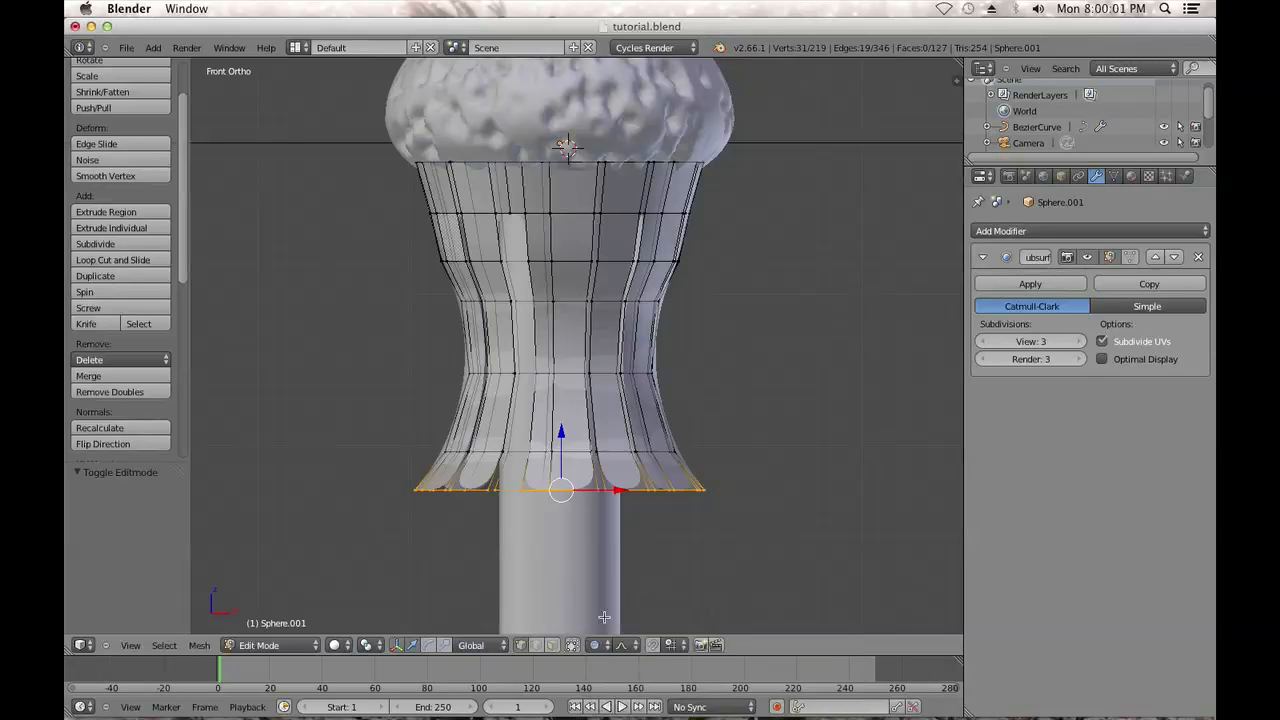
{"action": "left_click", "coordinate": [629, 651]}
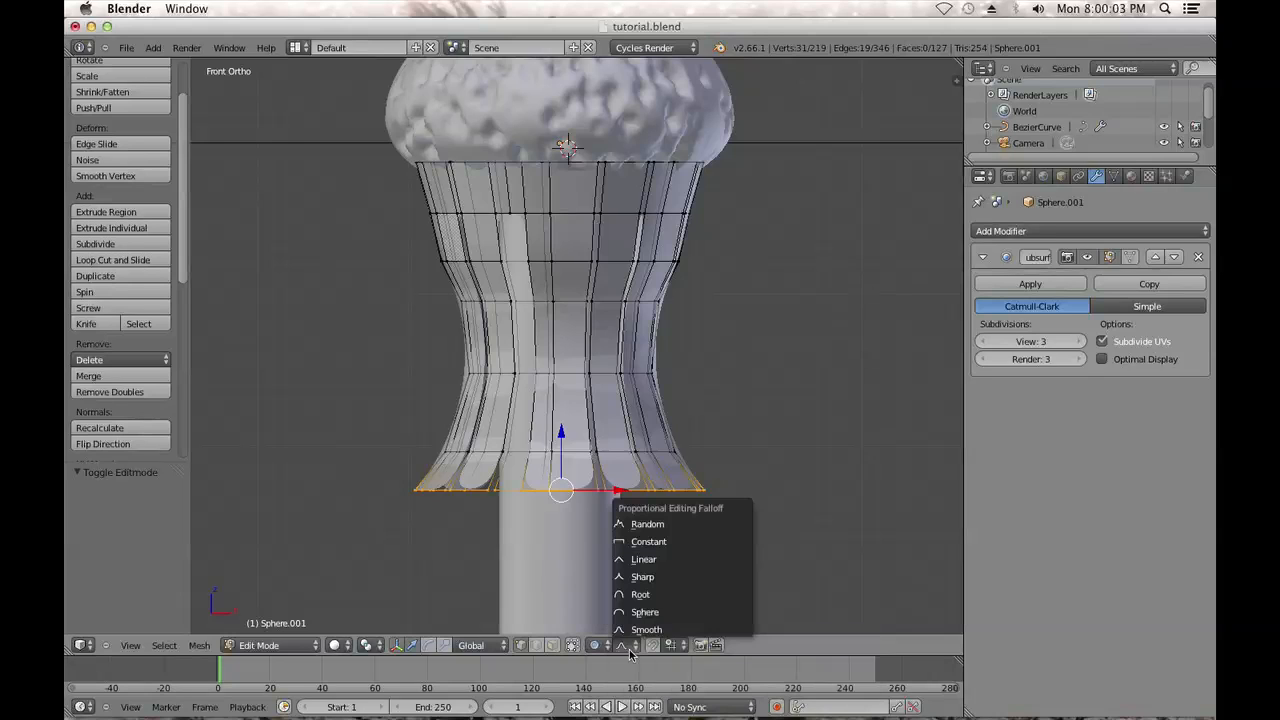
{"action": "left_click", "coordinate": [646, 524]}
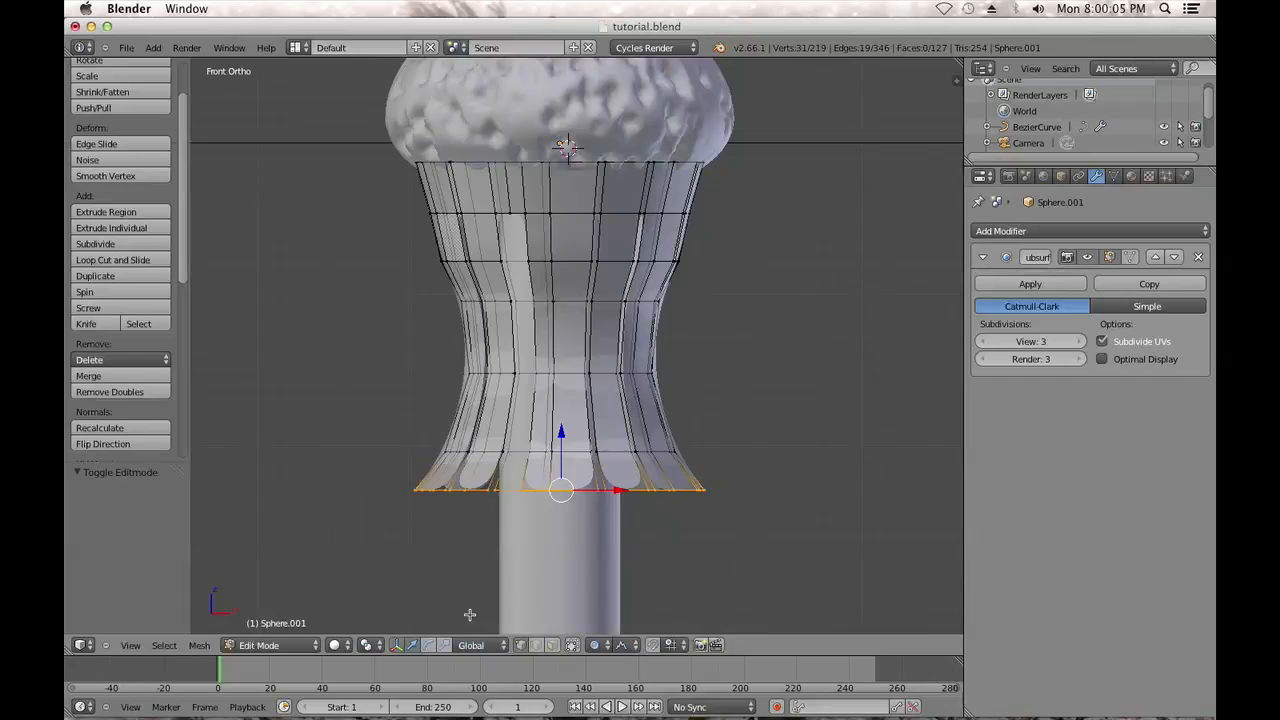
Set the pivot point to Individual Origins and switch proportional editing to Connected
{"action": "left_click", "coordinate": [367, 648]}
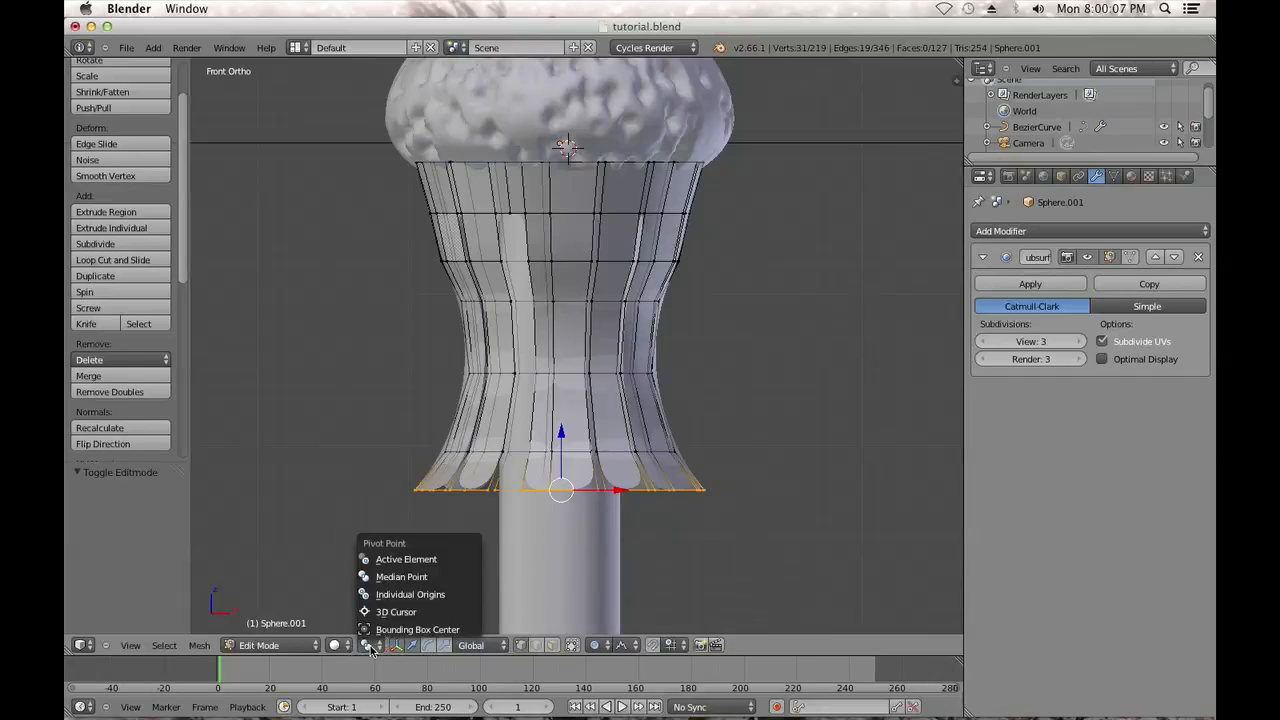
{"action": "left_click", "coordinate": [393, 598]}
{"action": "left_click", "coordinate": [594, 645]}
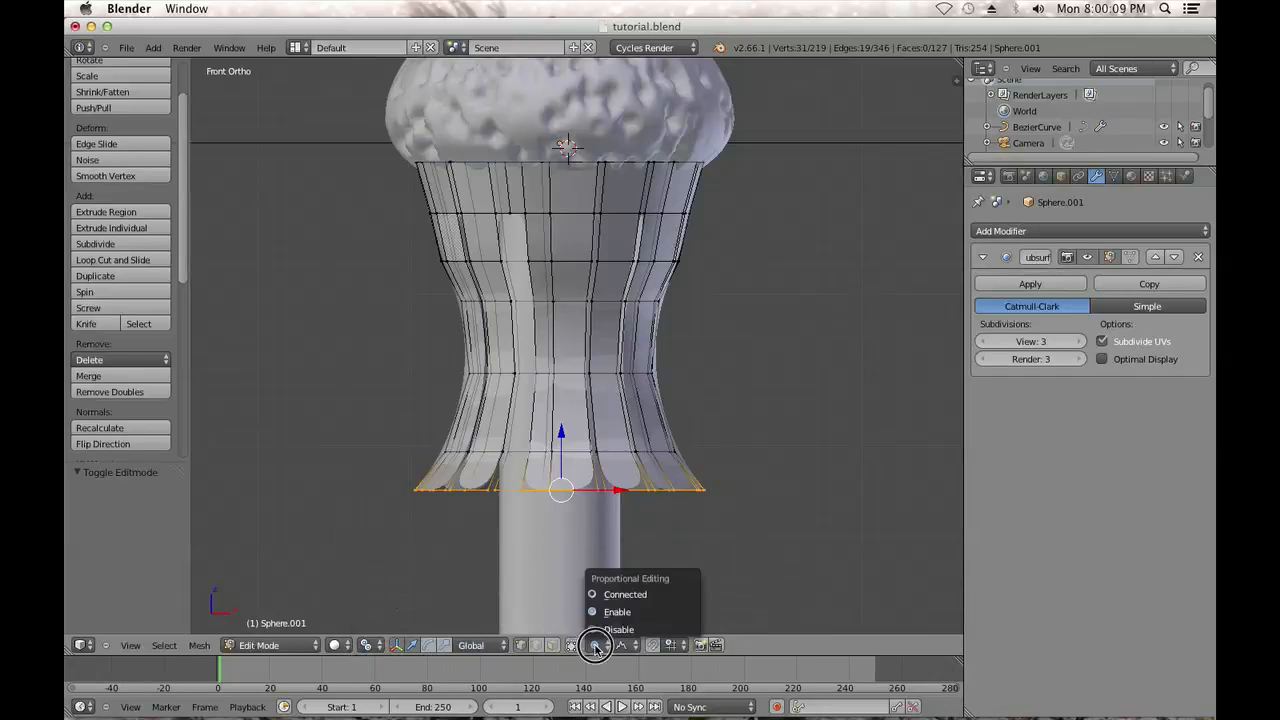
{"action": "left_click", "coordinate": [617, 596]}
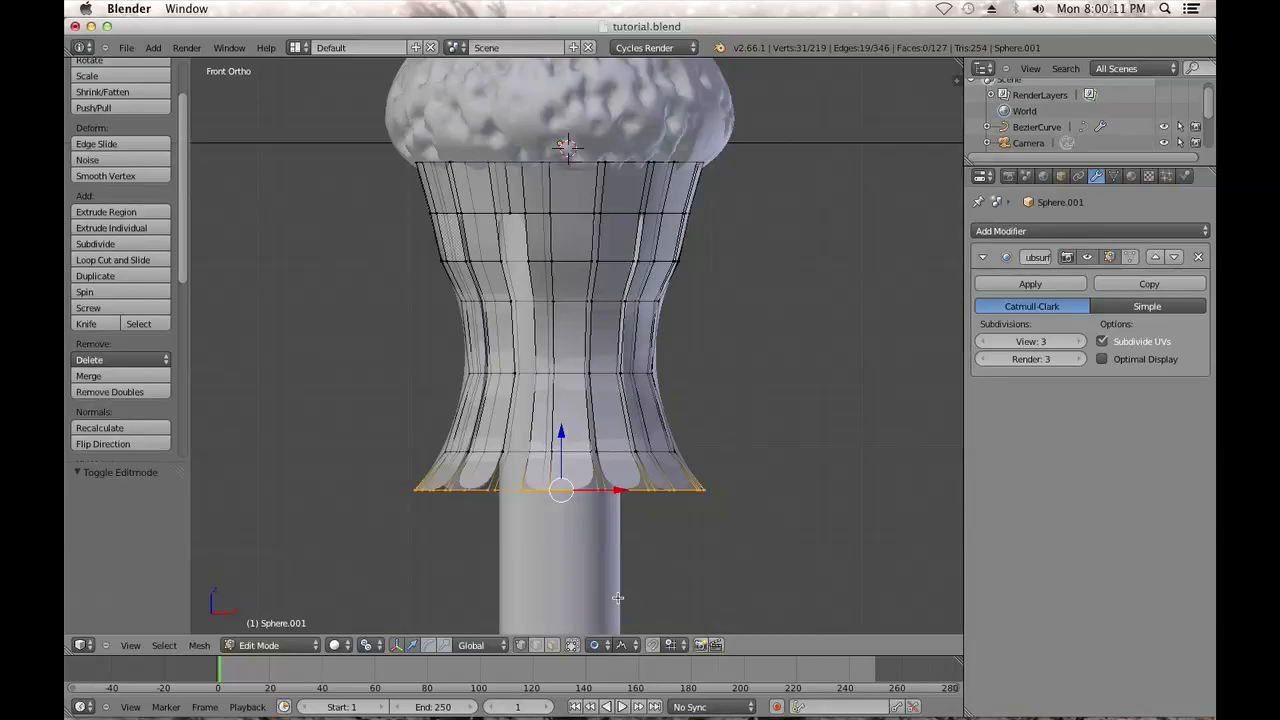
{"action": "key", "text": "s"}
{"action": "scroll", "coordinate": [758, 518], "scroll_direction": "down", "scroll_amount": 5}
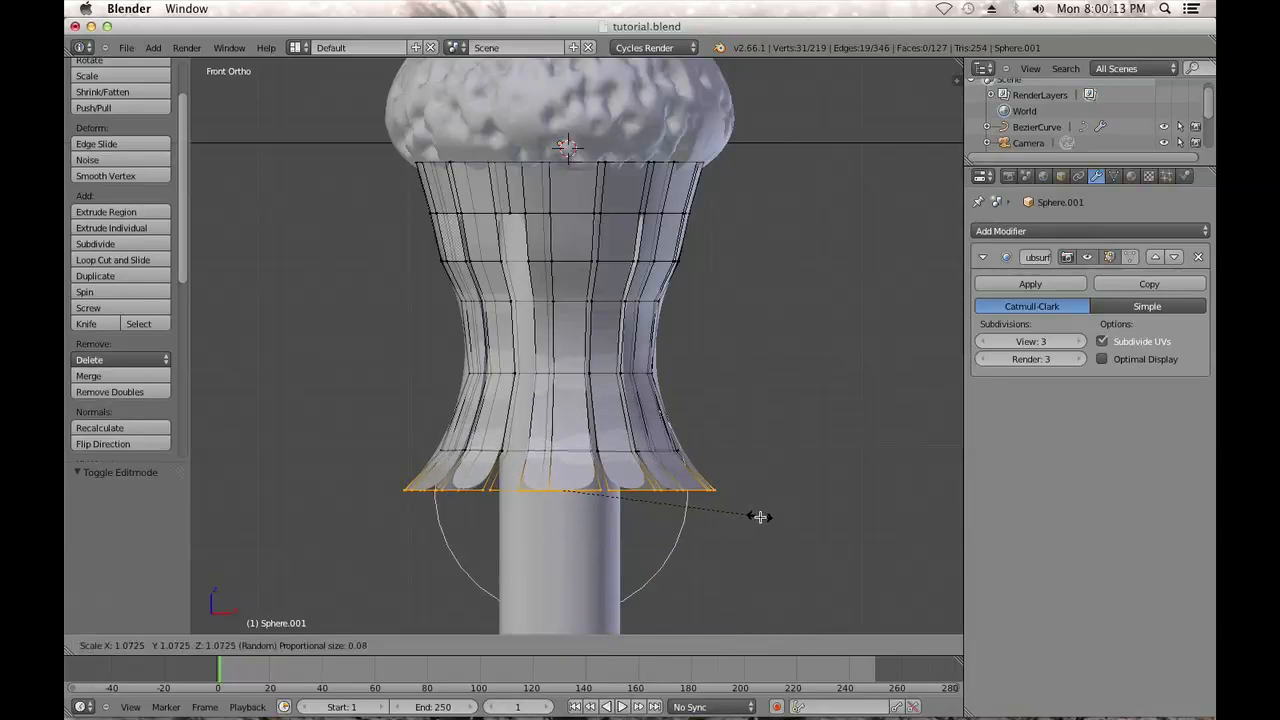
{"action": "key", "text": "Escape"}
Deselect everything, select the bottom edge of the front sepal and try scaling it with connected proportional editing
{"action": "key", "text": "a"}
{"action": "middle_click_drag", "start_coordinate": [590, 511], "coordinate": [577, 595]}
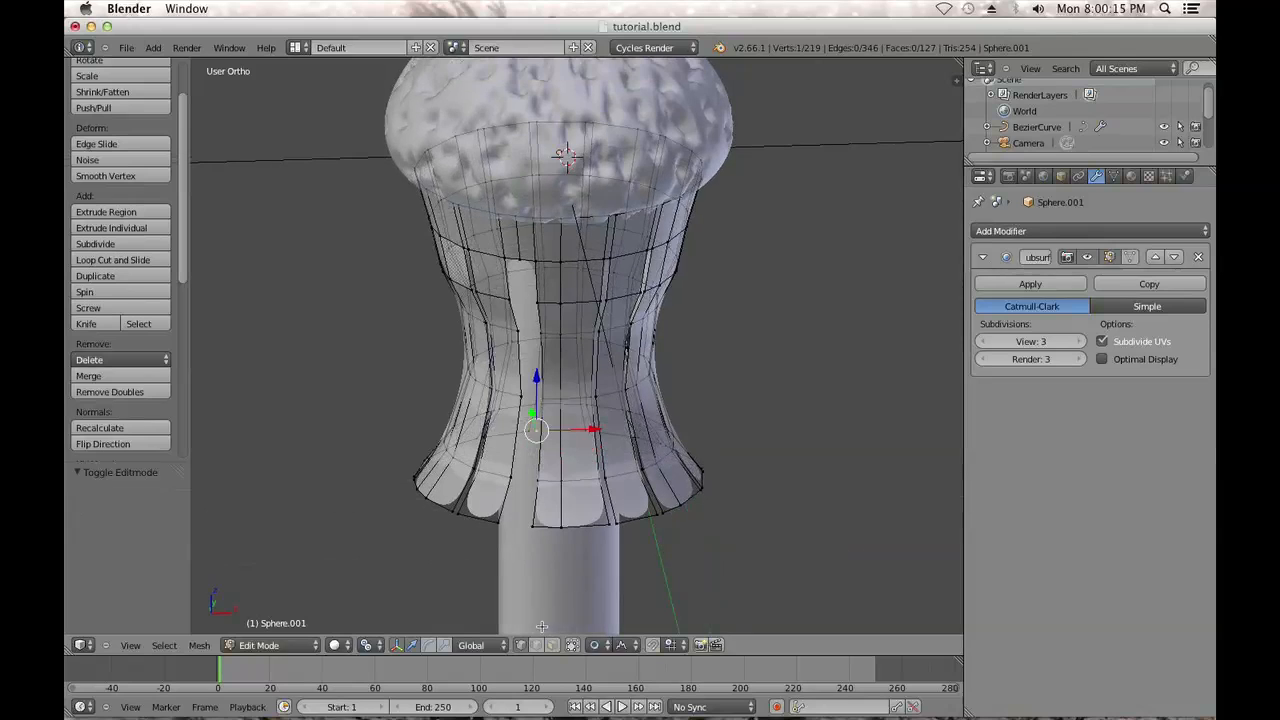
{"action": "right_click", "coordinate": [603, 530]}
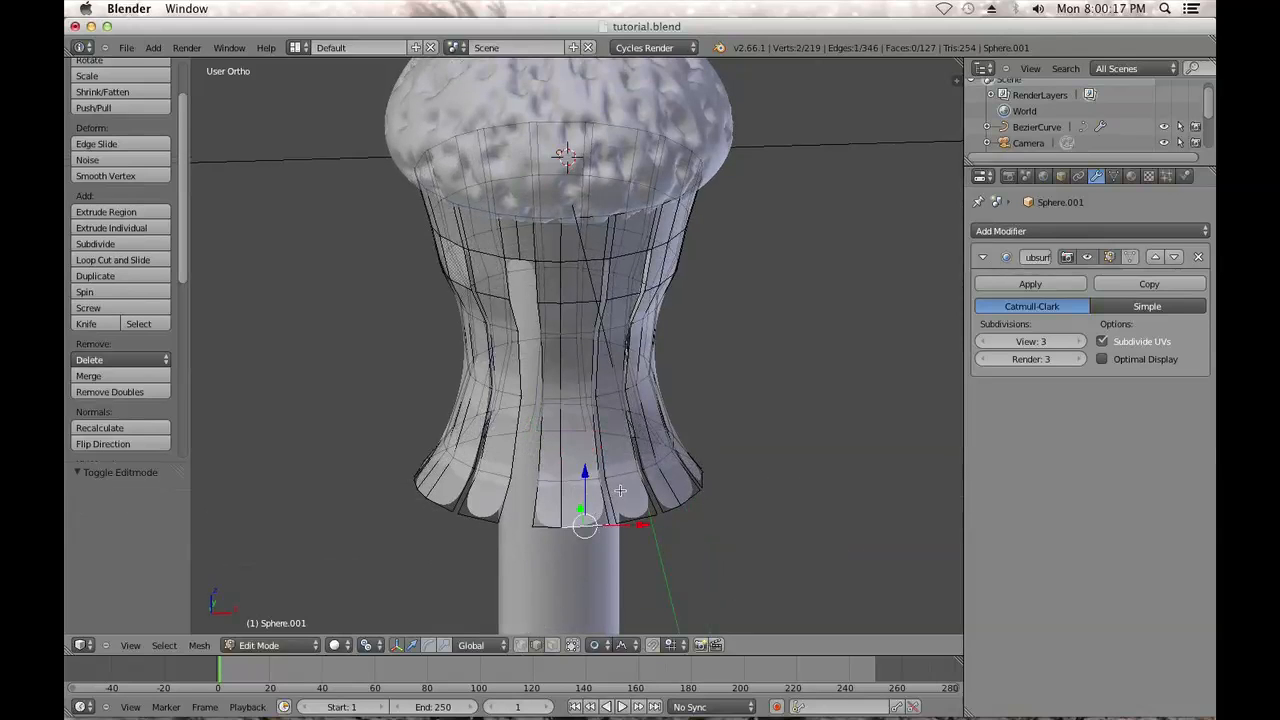
{"action": "key", "text": "s"}
{"action": "scroll", "coordinate": [621, 490], "scroll_direction": "down", "scroll_amount": 3}
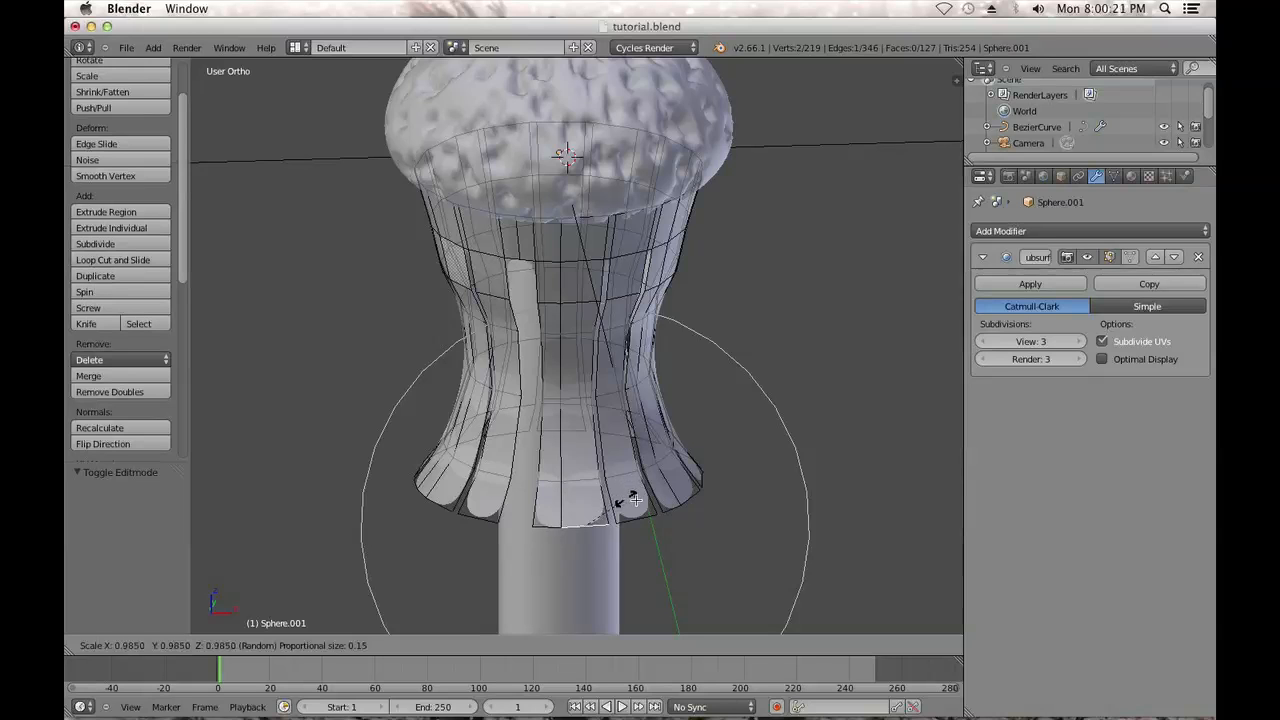
{"action": "left_click", "coordinate": [624, 500]}
{"action": "middle_click_drag", "start_coordinate": [622, 508], "coordinate": [611, 484]}
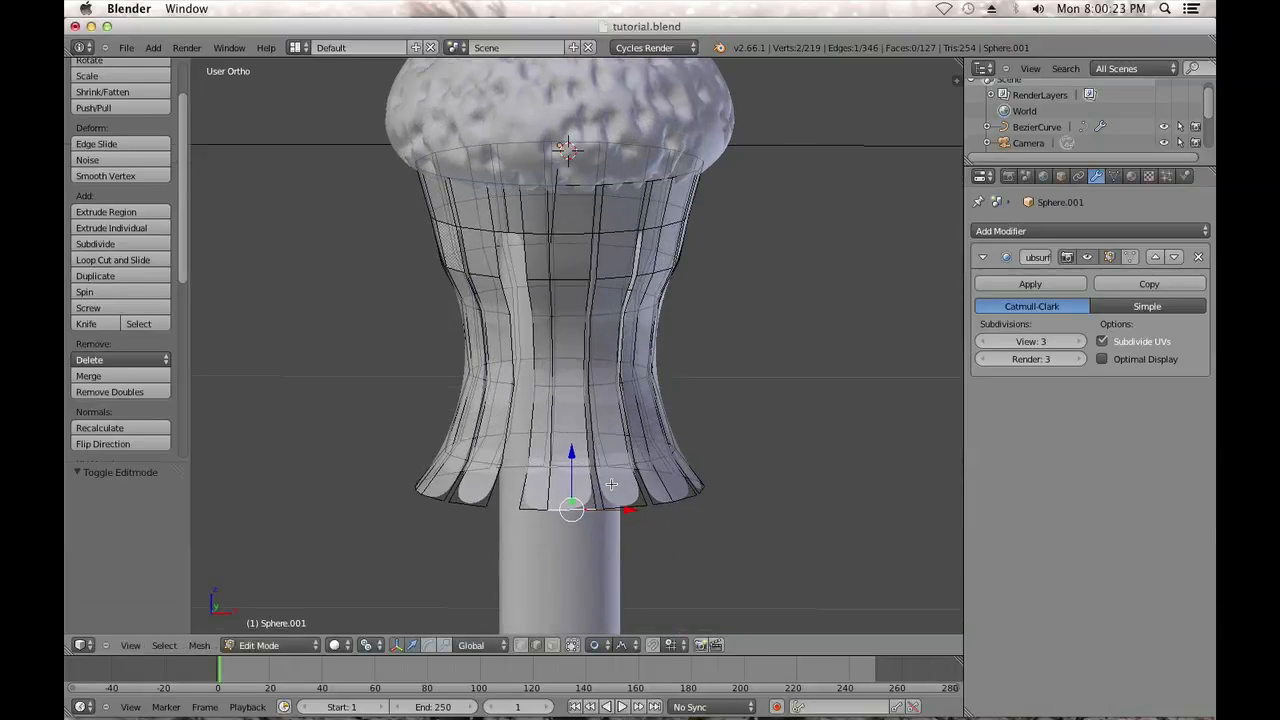
Change the pivot point to Median Point and try scaling the front sepal's bottom edge again
{"action": "left_click", "coordinate": [371, 649]}
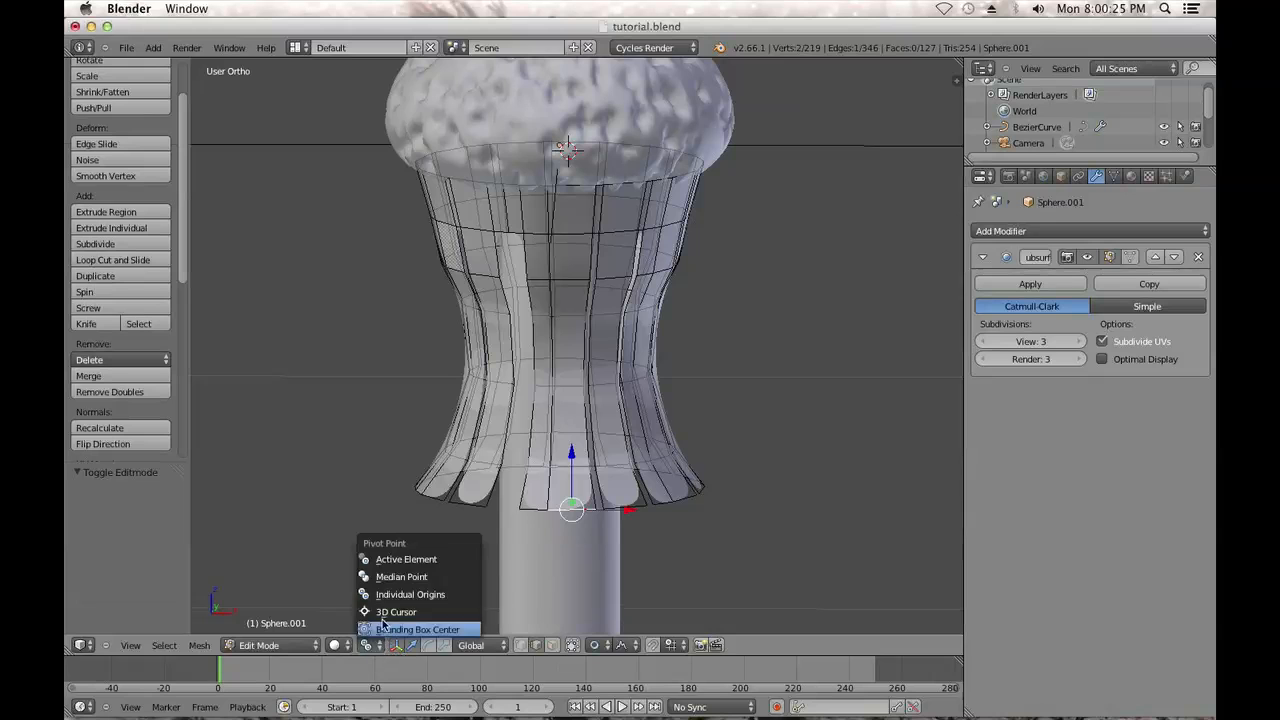
{"action": "left_click", "coordinate": [397, 577]}
{"action": "key", "text": "s"}
{"action": "scroll", "coordinate": [613, 490], "scroll_direction": "down", "scroll_amount": 4}
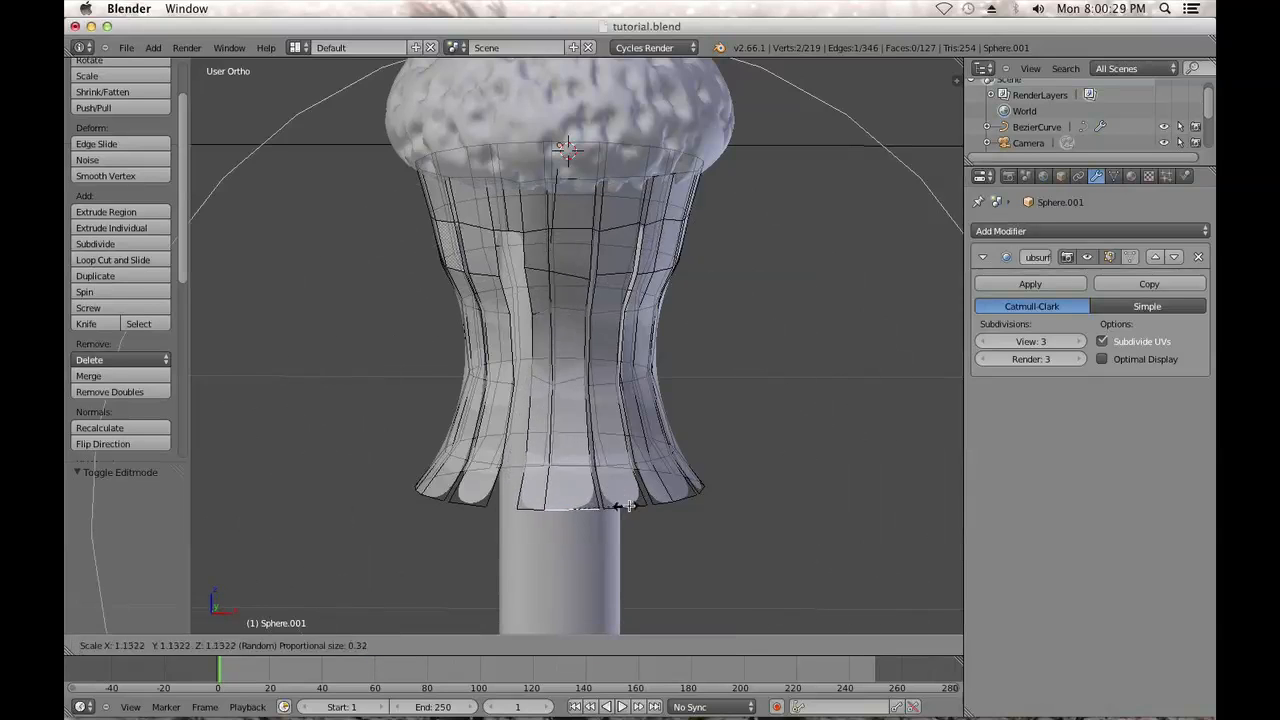
{"action": "left_click", "coordinate": [605, 571]}
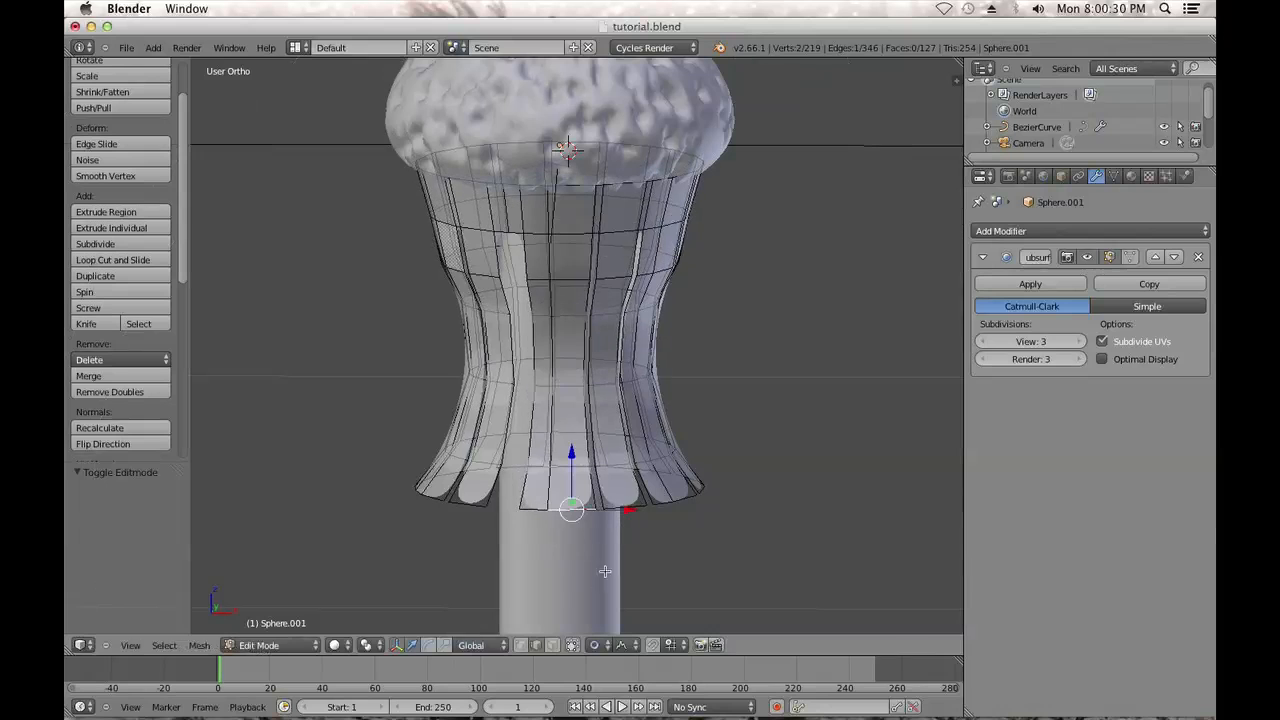
Switch proportional editing from Connected to Enable and try scaling the selected edge with a wider influence
{"action": "left_click", "coordinate": [601, 646]}
{"action": "left_click", "coordinate": [608, 612]}
{"action": "key", "text": "s"}
{"action": "scroll", "coordinate": [577, 518], "scroll_direction": "up", "scroll_amount": 1}
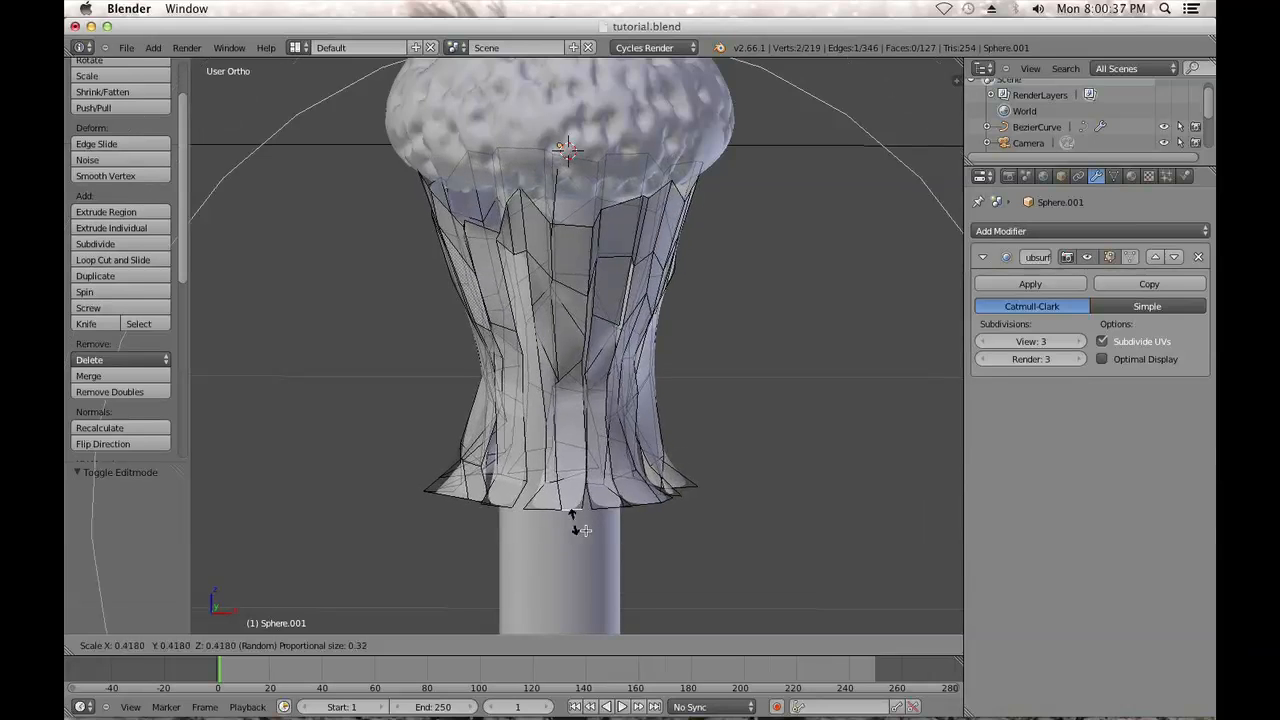
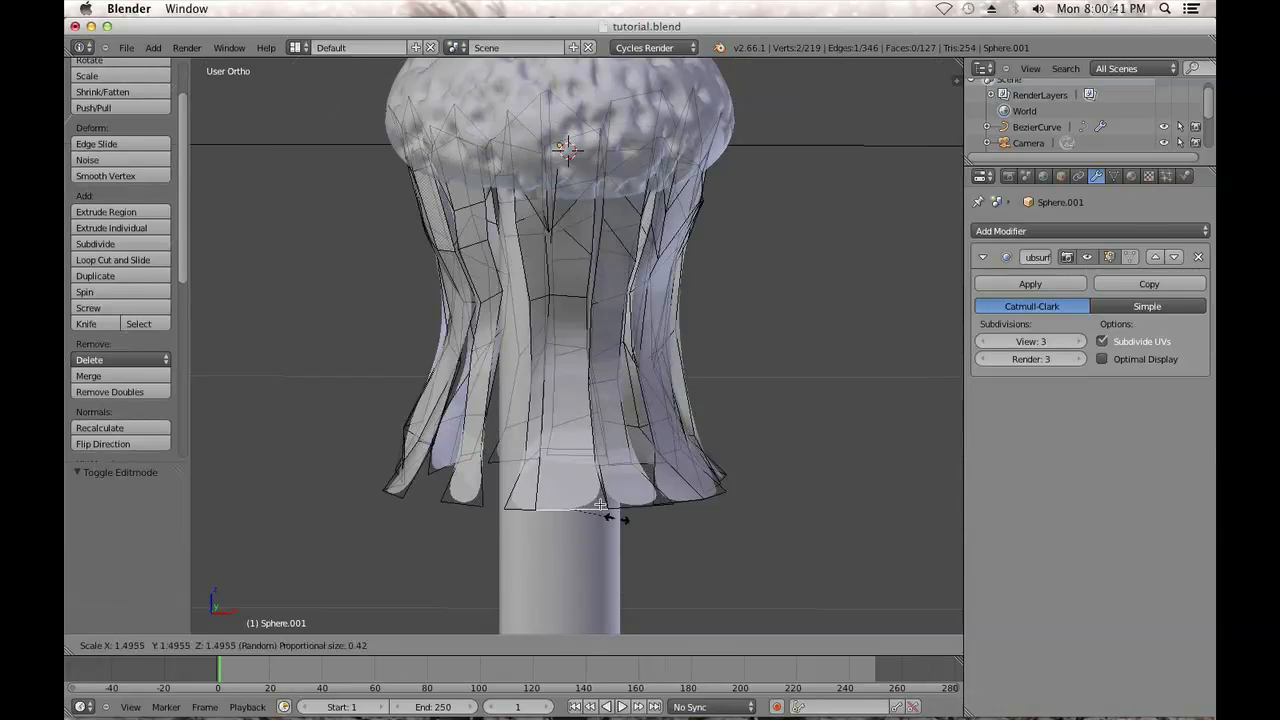
{"action": "right_click", "coordinate": [592, 504]}
Return to front view and scale the front sepal's bottom edge to 0.999 with Random proportional falloff
{"action": "scroll", "coordinate": [603, 503], "scroll_direction": "down", "scroll_amount": 1}
{"action": "middle_click_drag", "start_coordinate": [603, 503], "coordinate": [585, 492]}
{"action": "key", "text": "KP_1"}
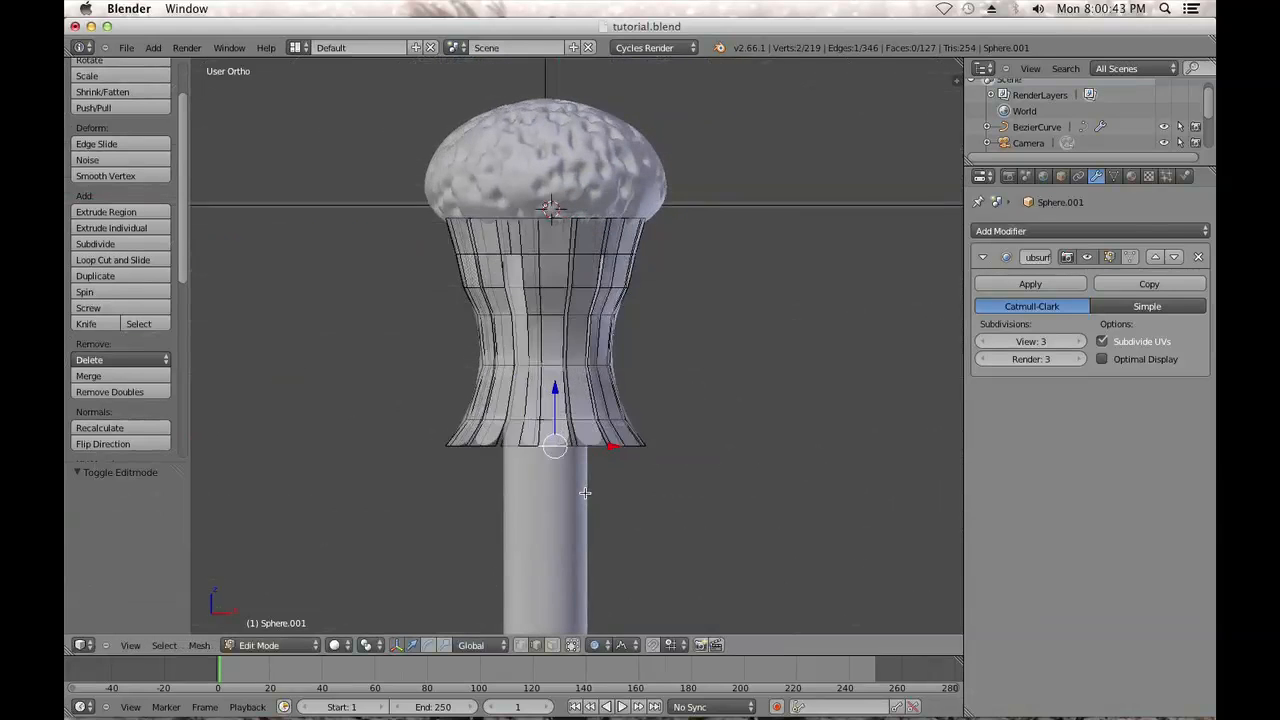
{"action": "scroll", "coordinate": [640, 510], "scroll_direction": "up", "scroll_amount": 3}
{"action": "key", "text": "s"}
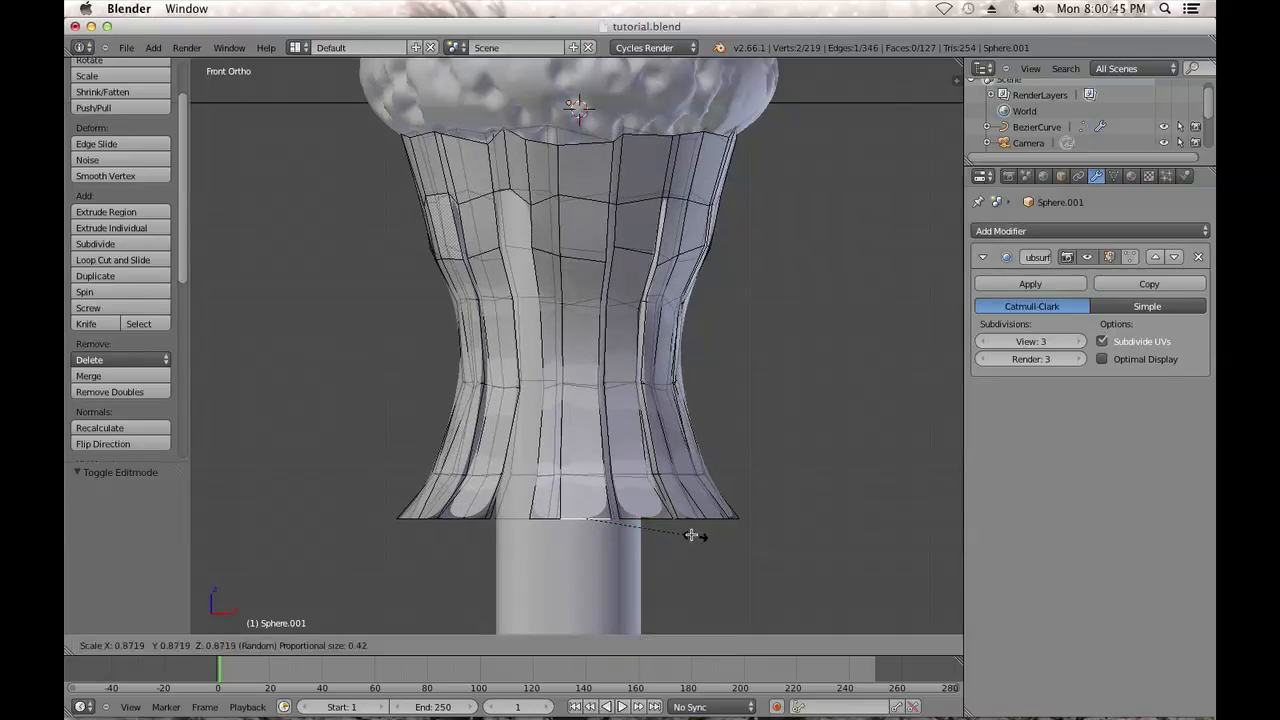
{"action": "right_click", "coordinate": [697, 533]}
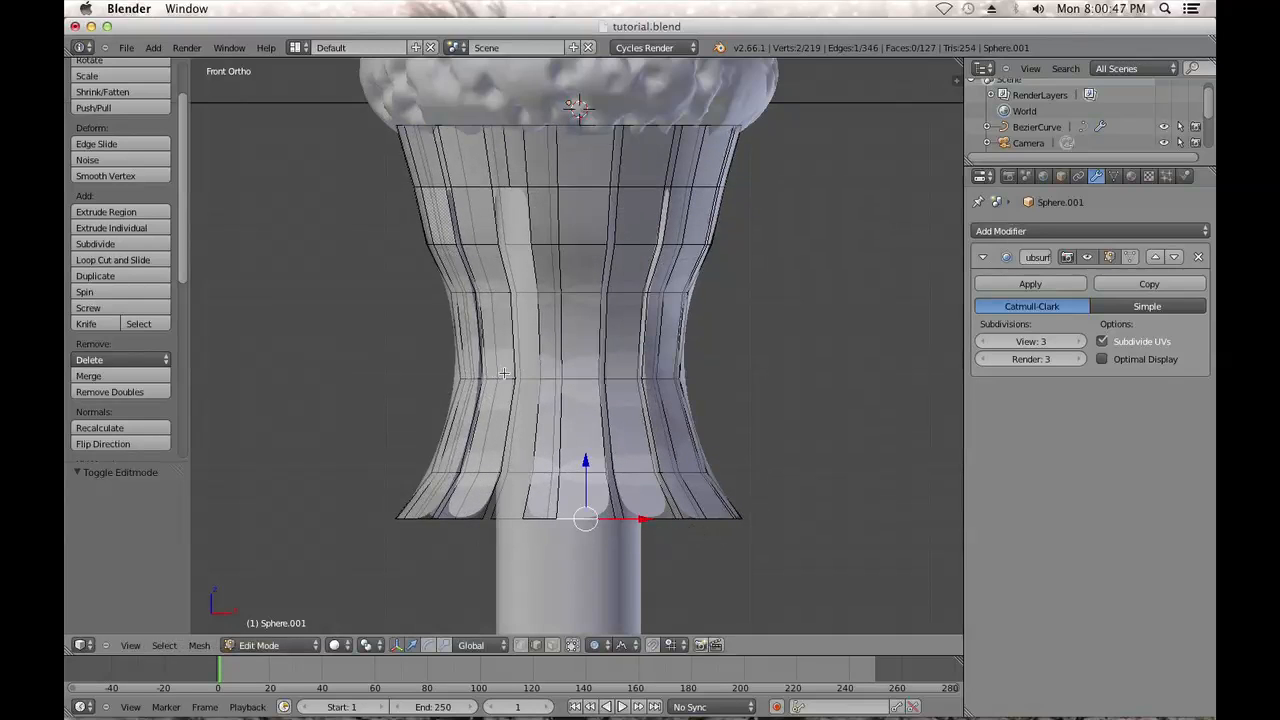
{"action": "key", "text": "s"}
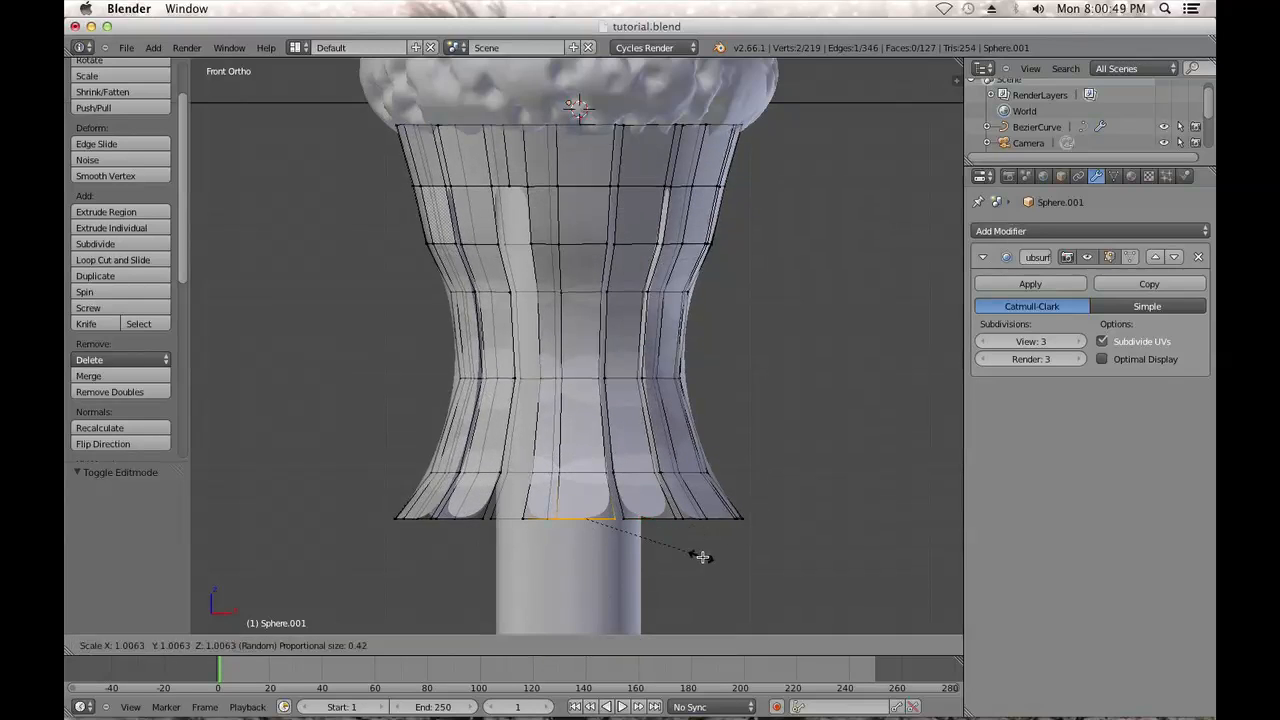
{"action": "left_click", "coordinate": [702, 551]}
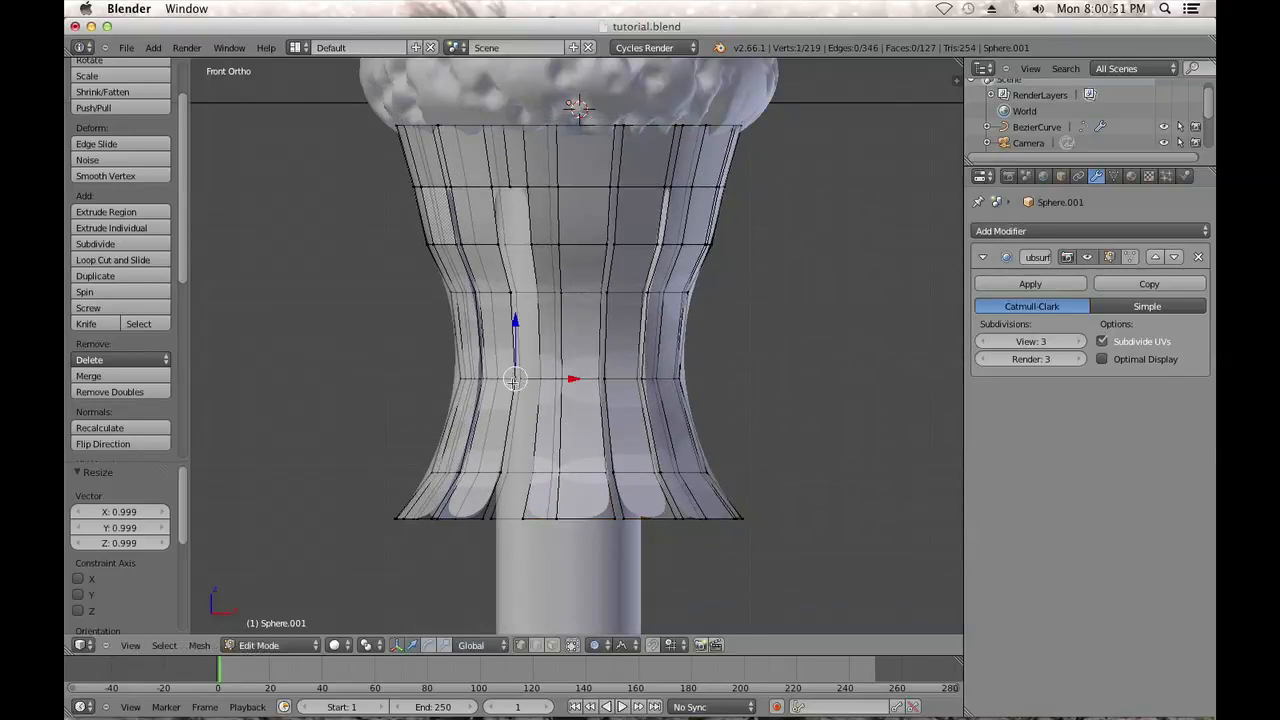
Move a lower waist vertex about -0.008 along X and one on the right outline about 0.010 along X, using Random falloff
{"action": "key", "text": "g"}
{"action": "scroll", "coordinate": [489, 386], "scroll_direction": "down", "scroll_amount": 1}
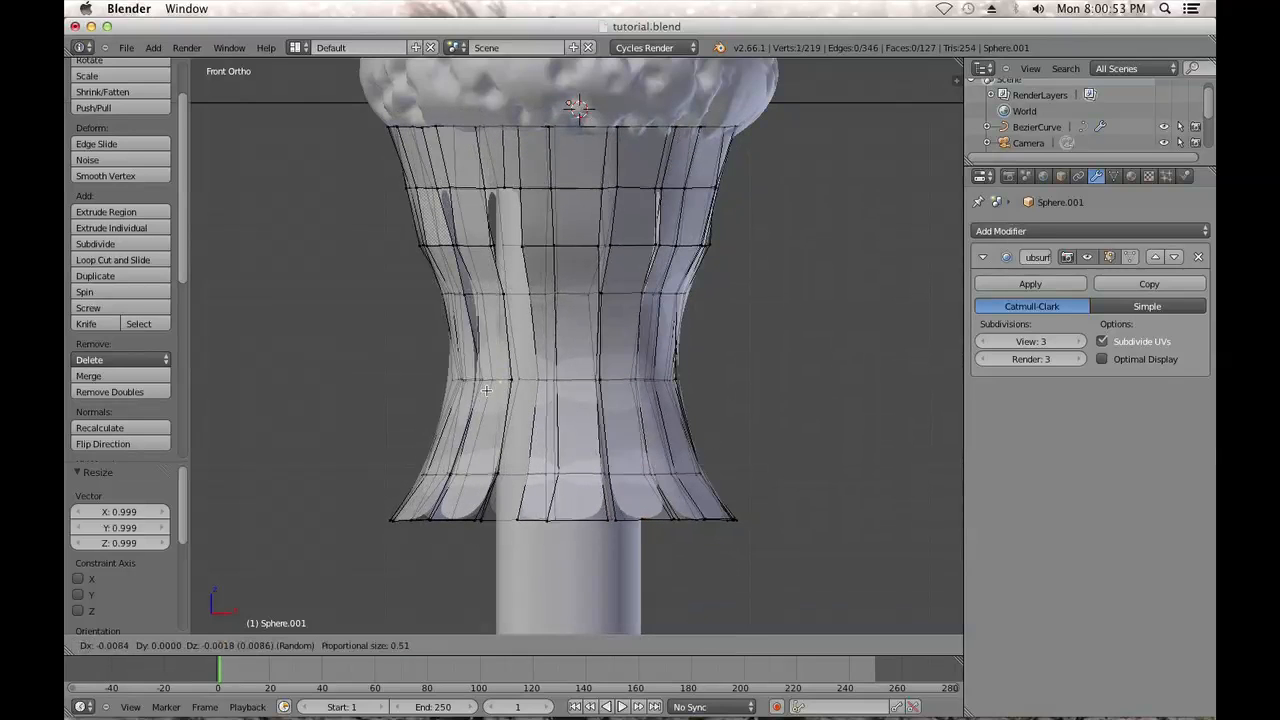
{"action": "left_click", "coordinate": [484, 392]}
{"action": "key", "text": "g"}
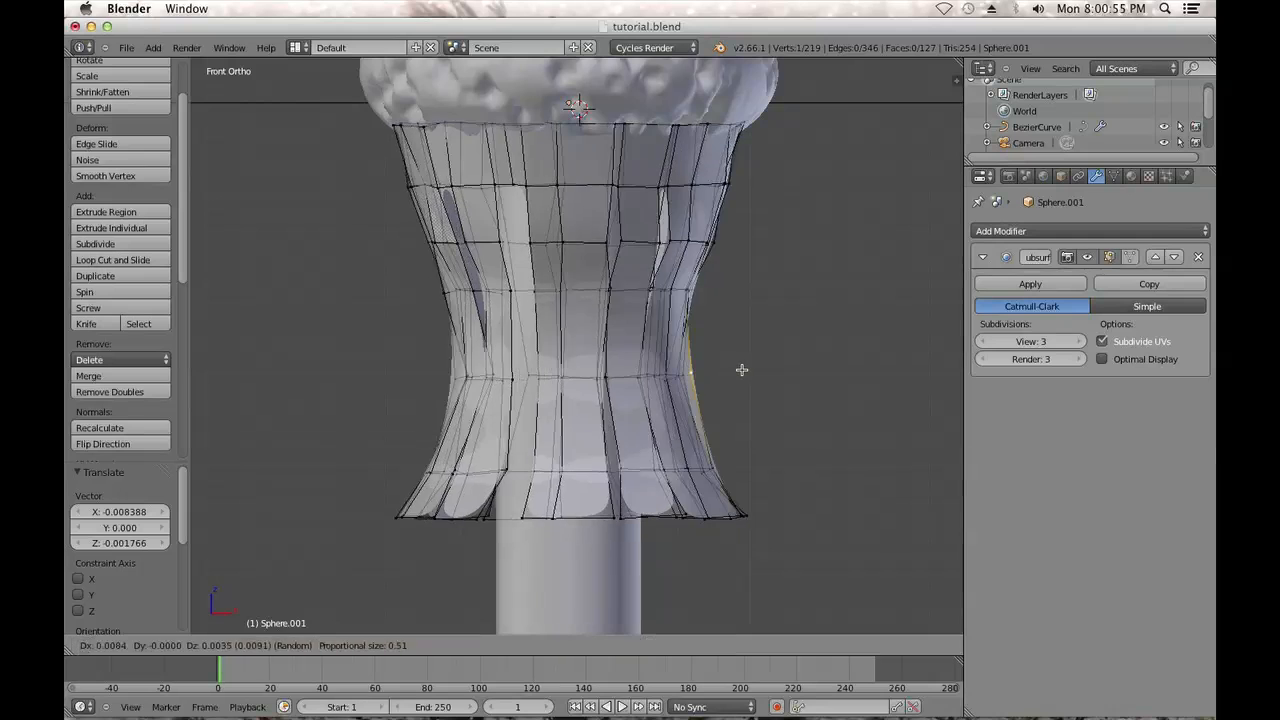
{"action": "left_click", "coordinate": [743, 366]}
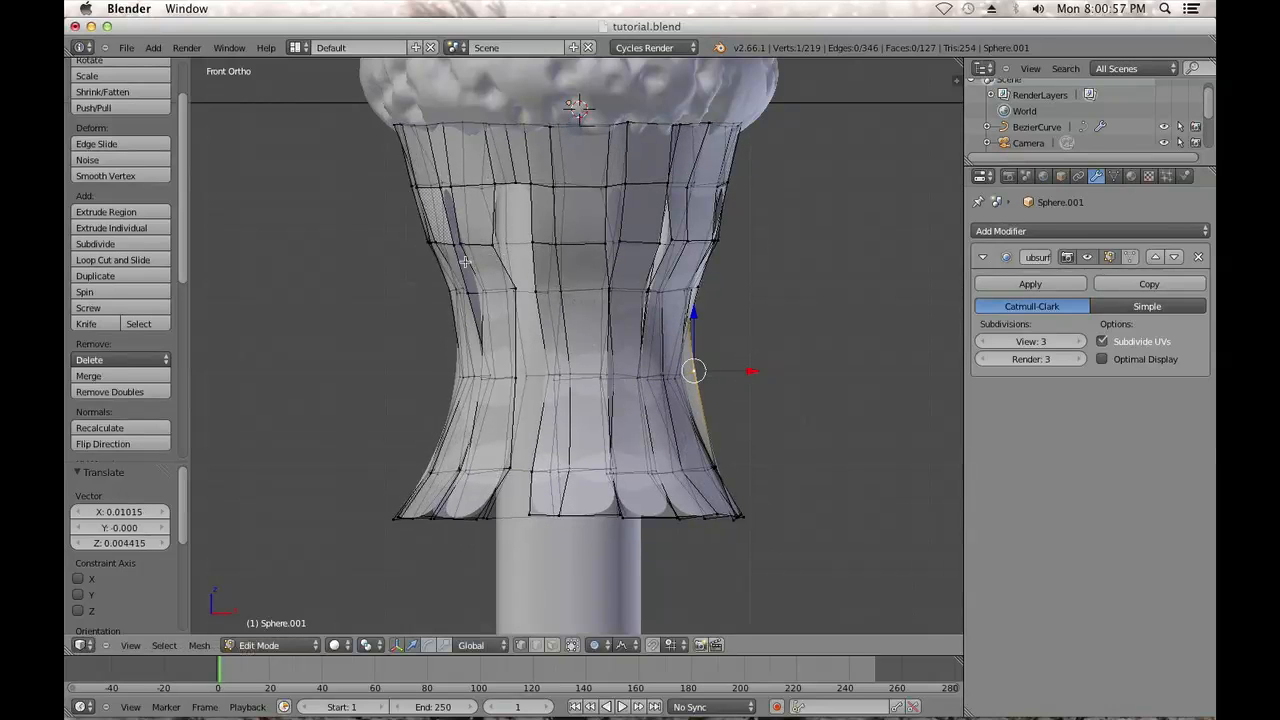
Move an upper waist vertex on the left about -0.010 along X, and the lower left rim vertex about 0.010 up and 0.009 outward
{"action": "key", "text": "g"}
{"action": "left_click", "coordinate": [419, 474]}
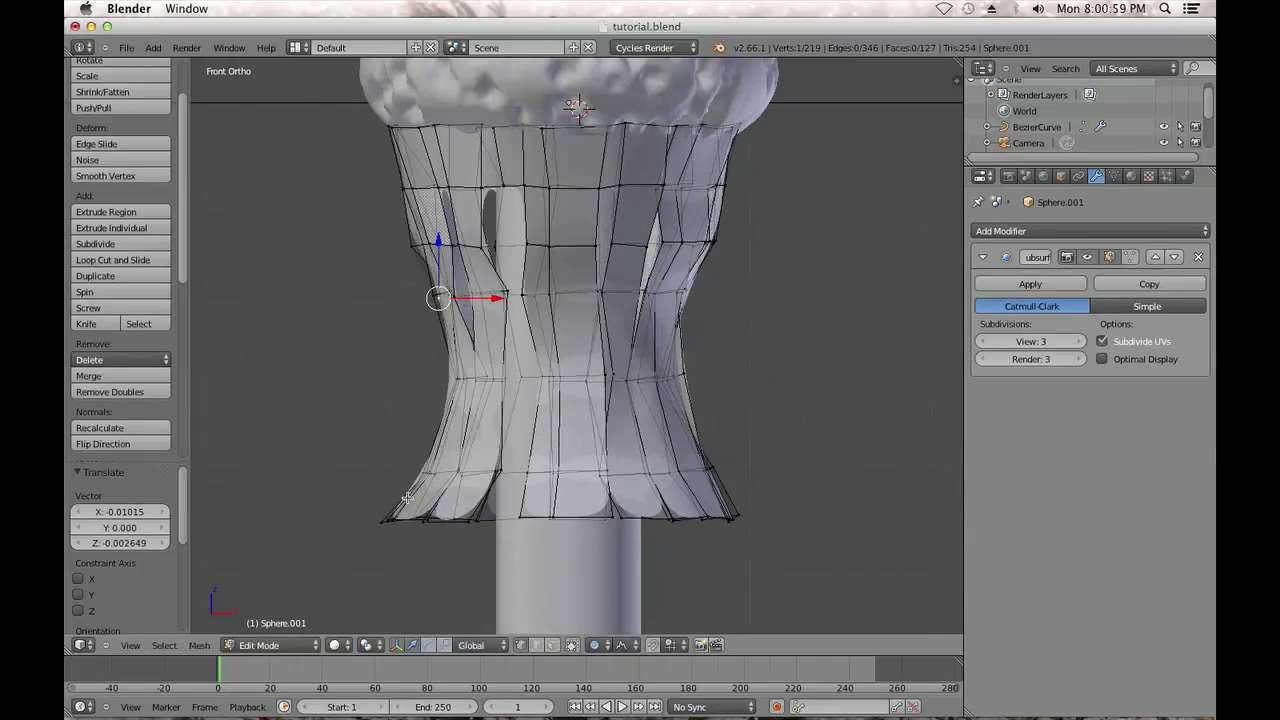
{"action": "key", "text": "g"}
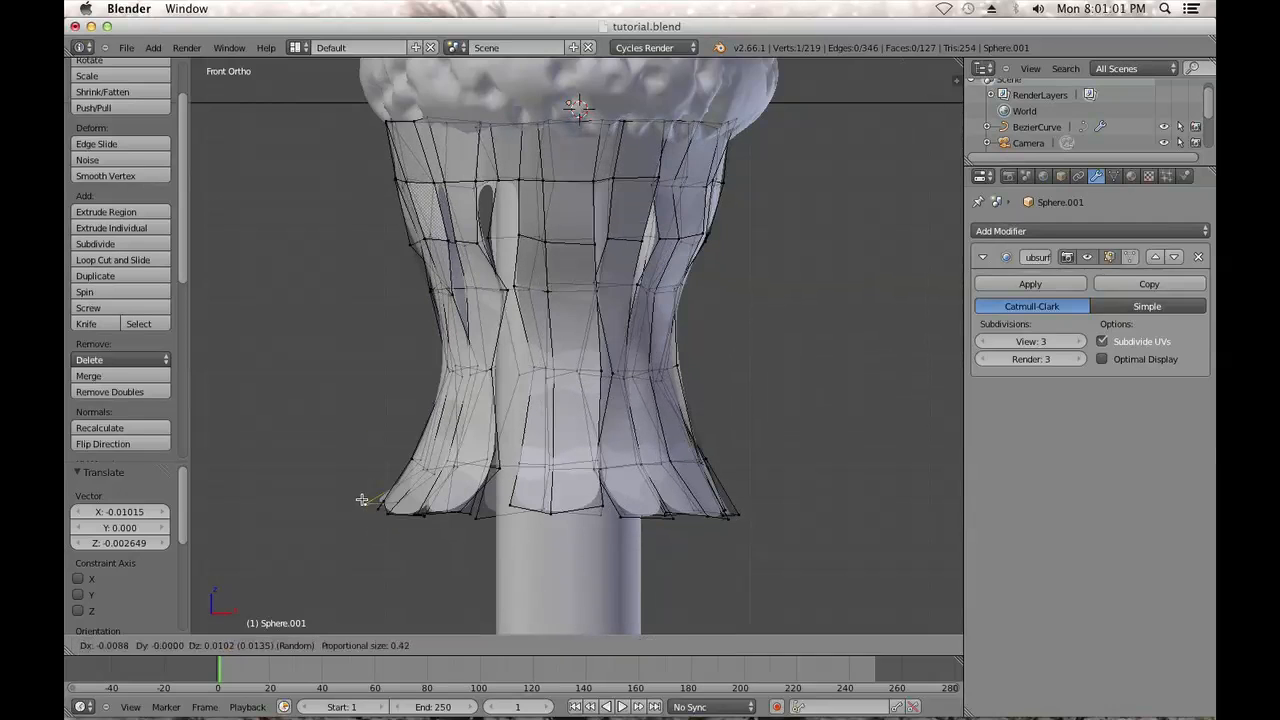
{"action": "left_click", "coordinate": [365, 502]}
Pull the lower left rim vertex down and outward into a pointed tip, with the proportional size reduced to about 0.05
{"action": "scroll", "coordinate": [408, 525], "scroll_direction": "up", "scroll_amount": 2}
{"action": "key", "text": "g"}
{"action": "scroll", "coordinate": [430, 527], "scroll_direction": "up", "scroll_amount": 4}
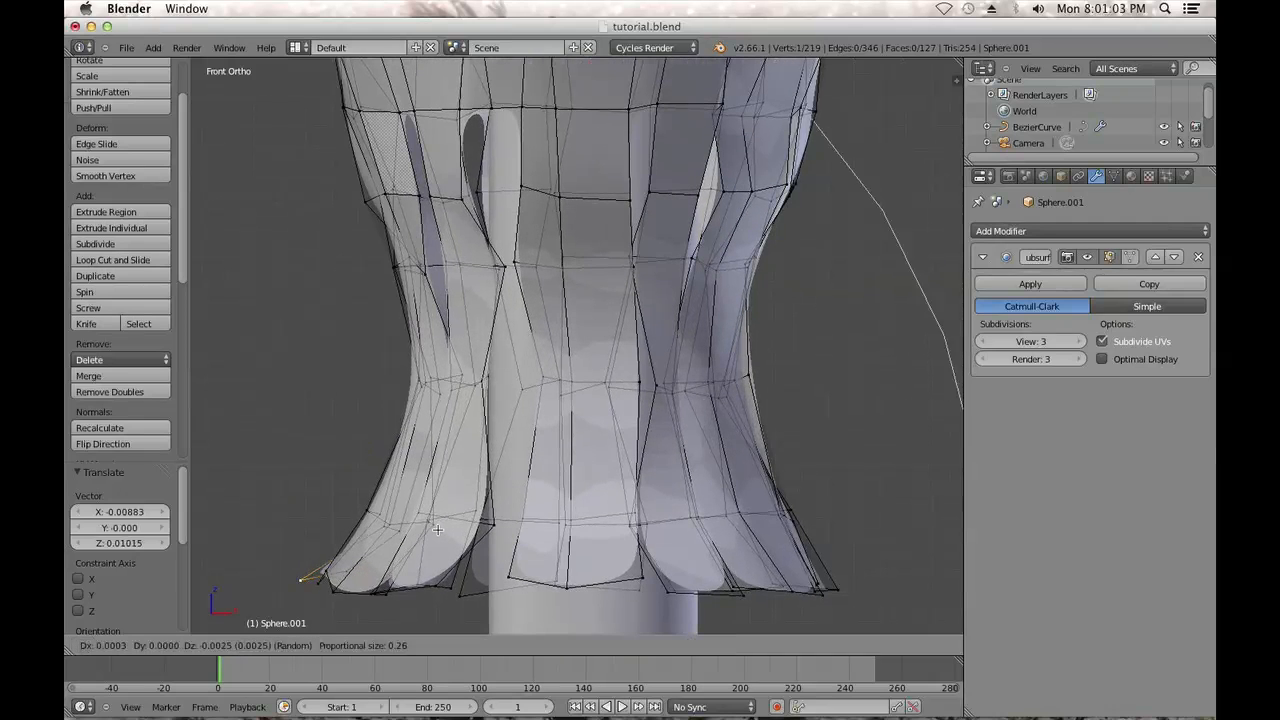
{"action": "scroll", "coordinate": [390, 540], "scroll_direction": "up", "scroll_amount": 2}
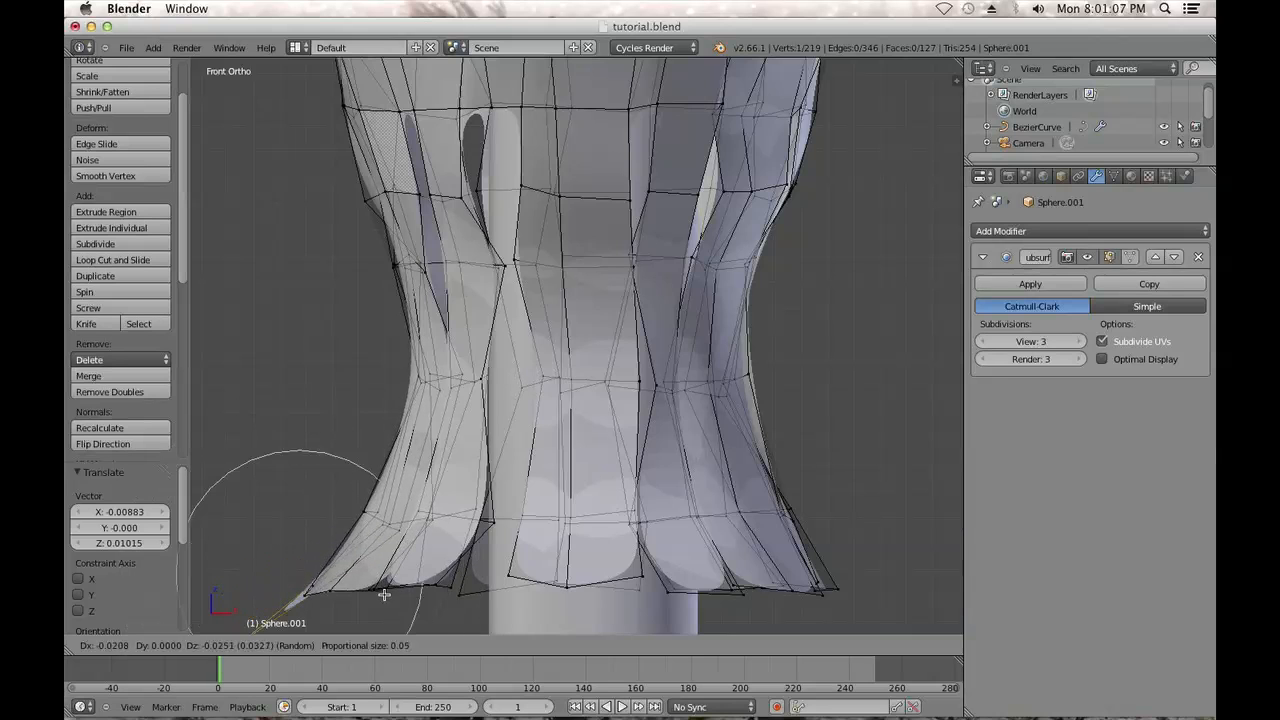
{"action": "left_click", "coordinate": [382, 592]}
Move a vertex on the lower right sepals about -0.023 in X and 0.039 in Z, and the right upper waist vertex 0.0106 in X
{"action": "scroll", "coordinate": [478, 590], "scroll_direction": "down", "scroll_amount": 3}
{"action": "key", "text": "g"}
{"action": "scroll", "coordinate": [665, 465], "scroll_direction": "down", "scroll_amount": 4}
{"action": "left_click", "coordinate": [621, 428]}
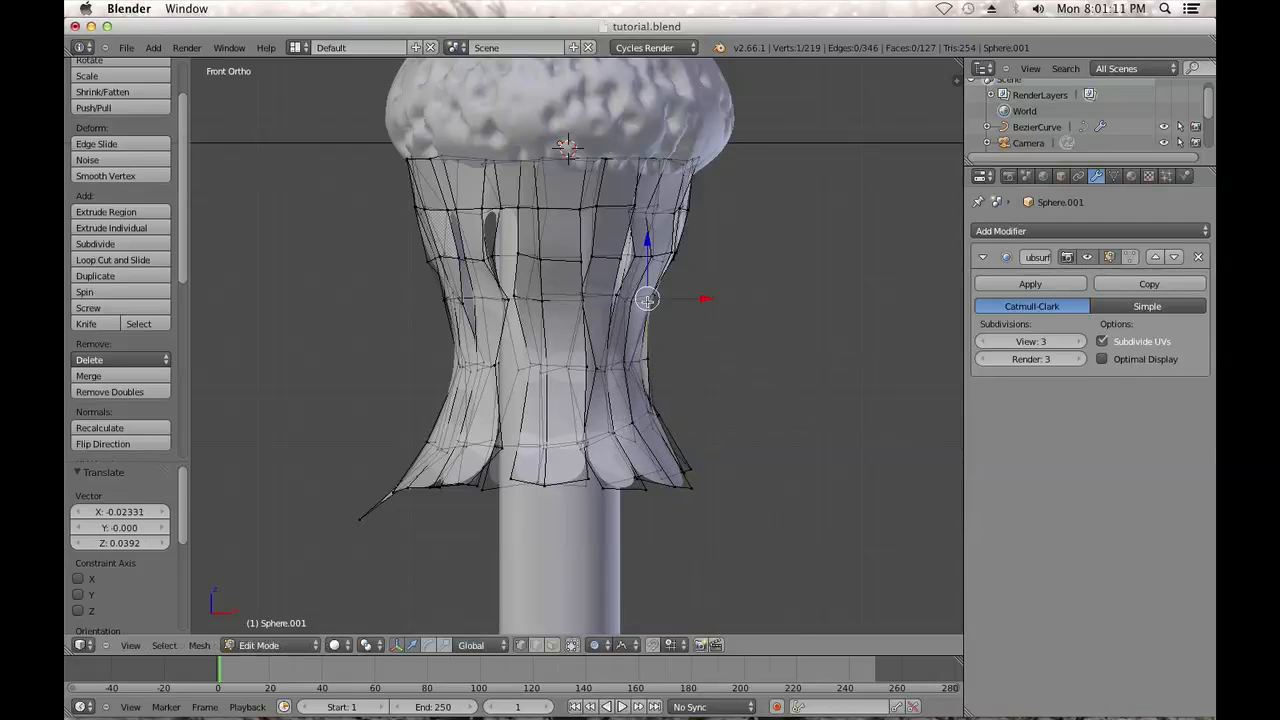
{"action": "key", "text": "g"}
{"action": "left_click", "coordinate": [663, 300]}
Move two vertices on the sepals' left outline inward, one above the waist and one at the lower waist, the latter about 0.014 along X
{"action": "right_click", "coordinate": [463, 255]}
{"action": "key", "text": "g"}
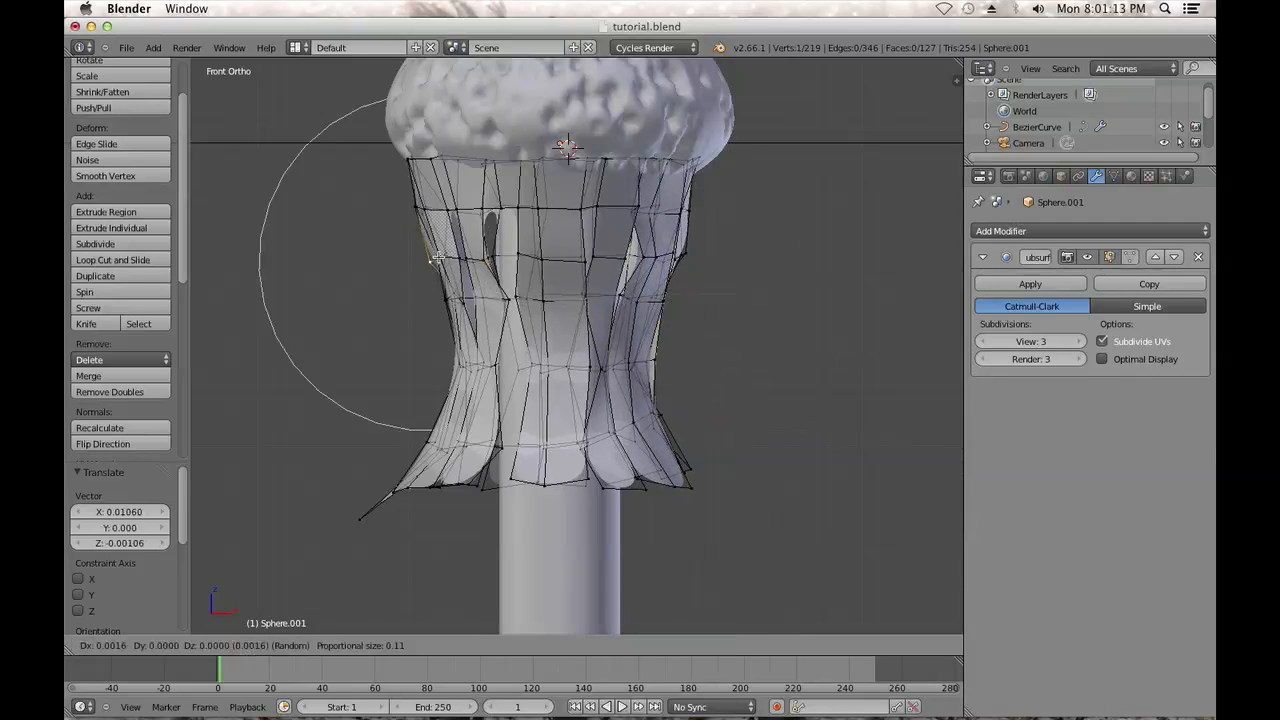
{"action": "left_click", "coordinate": [449, 259]}
{"action": "right_click", "coordinate": [451, 350]}
{"action": "key", "text": "g"}
{"action": "scroll", "coordinate": [469, 346], "scroll_direction": "down", "scroll_amount": 4}
{"action": "left_click", "coordinate": [472, 345]}
Move the lower waist vertex on the sepals' right outline about -0.013 along X and 0.0016 along Z
{"action": "right_click", "coordinate": [640, 352]}
{"action": "key", "text": "g"}
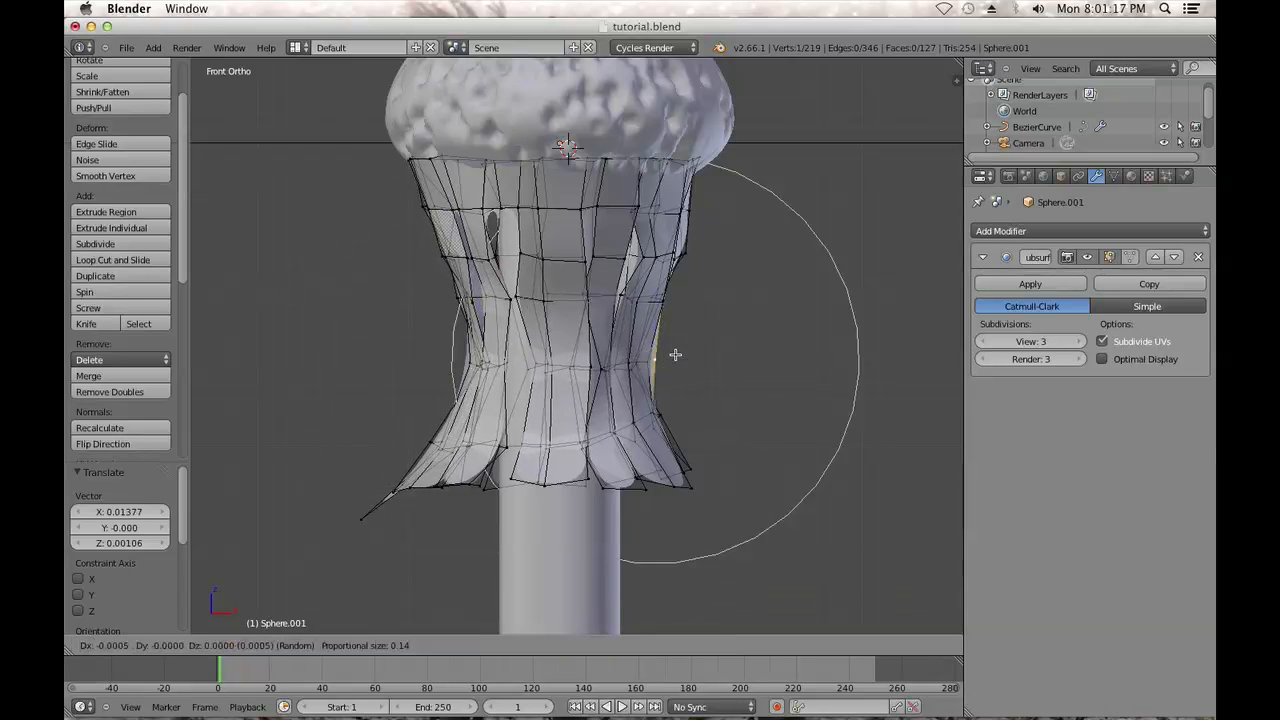
{"action": "left_click", "coordinate": [657, 354]}
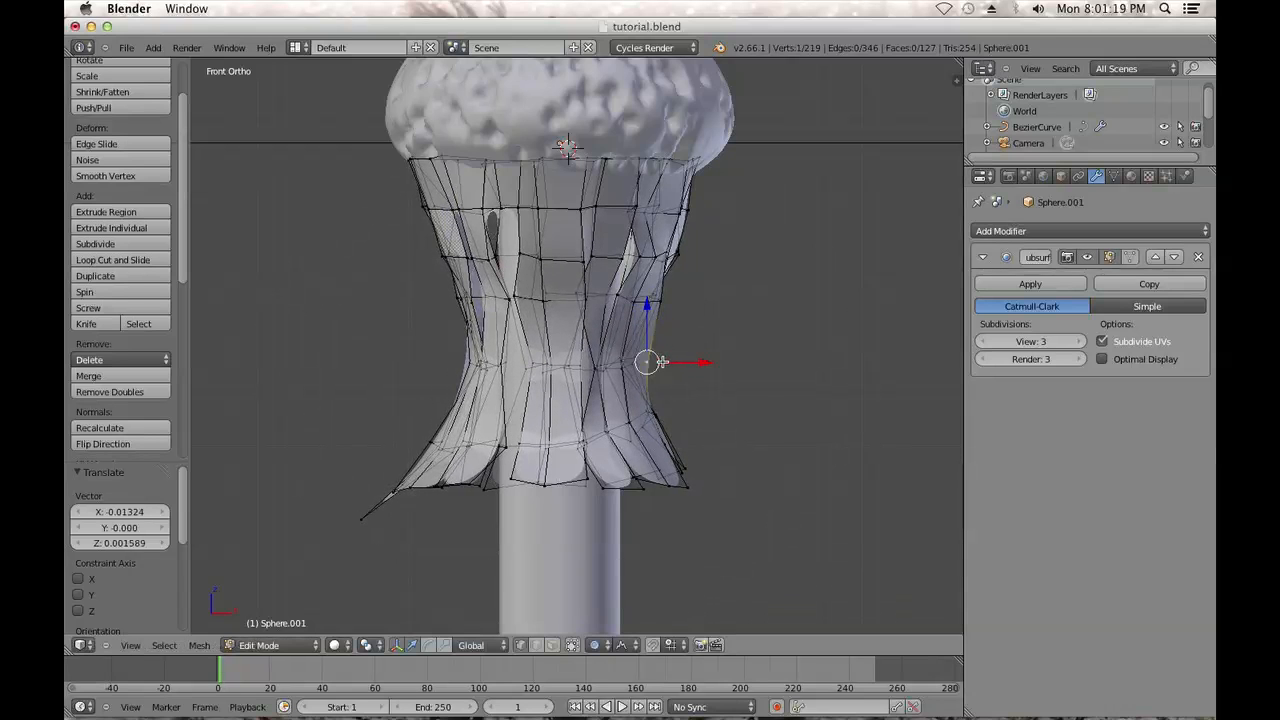
Move the lower waist vertex on the sepals' right outline about -0.0048 along X, and pull the lower left rim tip downward and slightly inward
{"action": "key", "text": "g"}
{"action": "left_click", "coordinate": [652, 362]}
{"action": "scroll", "coordinate": [620, 400], "scroll_direction": "down", "scroll_amount": 3}
{"action": "scroll", "coordinate": [620, 400], "scroll_direction": "up", "scroll_amount": 1}
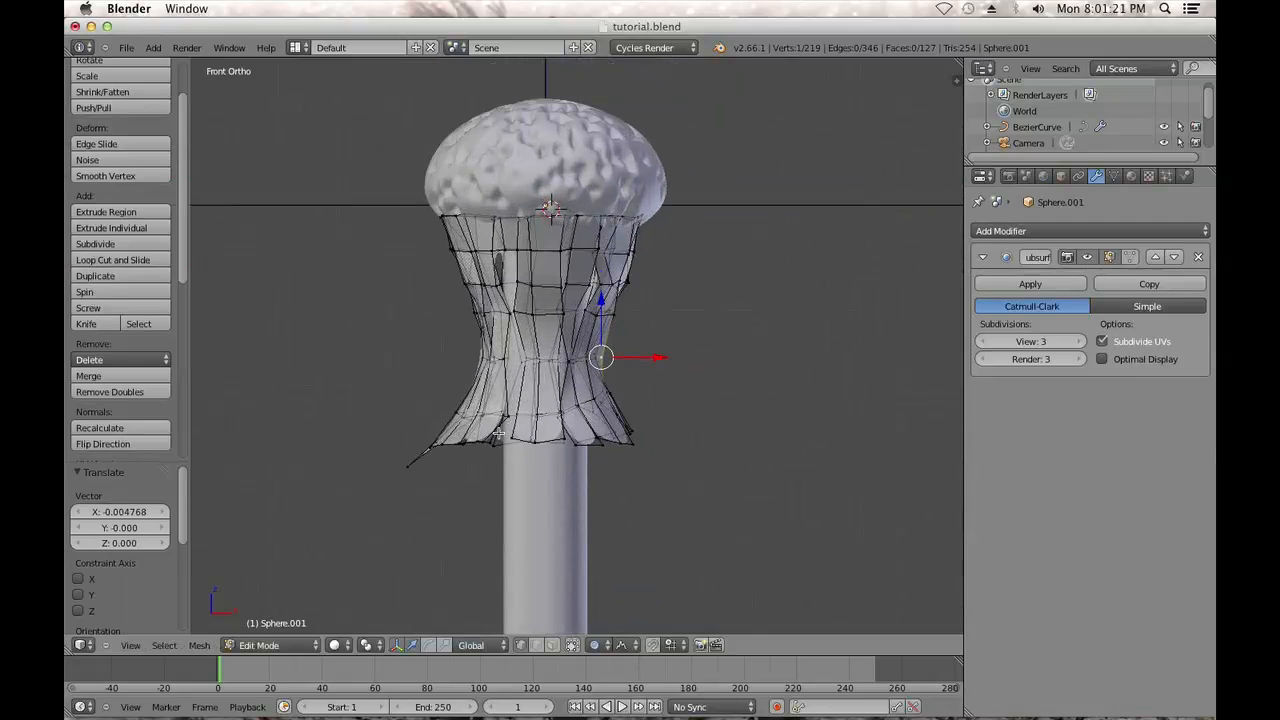
{"action": "right_click", "coordinate": [455, 440]}
{"action": "key", "text": "g"}
{"action": "left_click", "coordinate": [467, 470]}
Nudge the sepals' lower right rim vertex, and shift vertices on the front hem and upper front, the last about 0.0069 along Z
{"action": "right_click", "coordinate": [630, 438]}
{"action": "key", "text": "g"}
{"action": "left_click", "coordinate": [632, 443]}
{"action": "key", "text": "g"}
{"action": "left_click", "coordinate": [543, 442]}
{"action": "key", "text": "g"}
{"action": "left_click", "coordinate": [554, 265]}
Move the upper right outline vertex inward with proportional size 0.24, and two vertices on the upper left outline inward
{"action": "right_click", "coordinate": [628, 271]}
{"action": "key", "text": "g"}
{"action": "scroll", "coordinate": [630, 274], "scroll_direction": "down", "scroll_amount": 6}
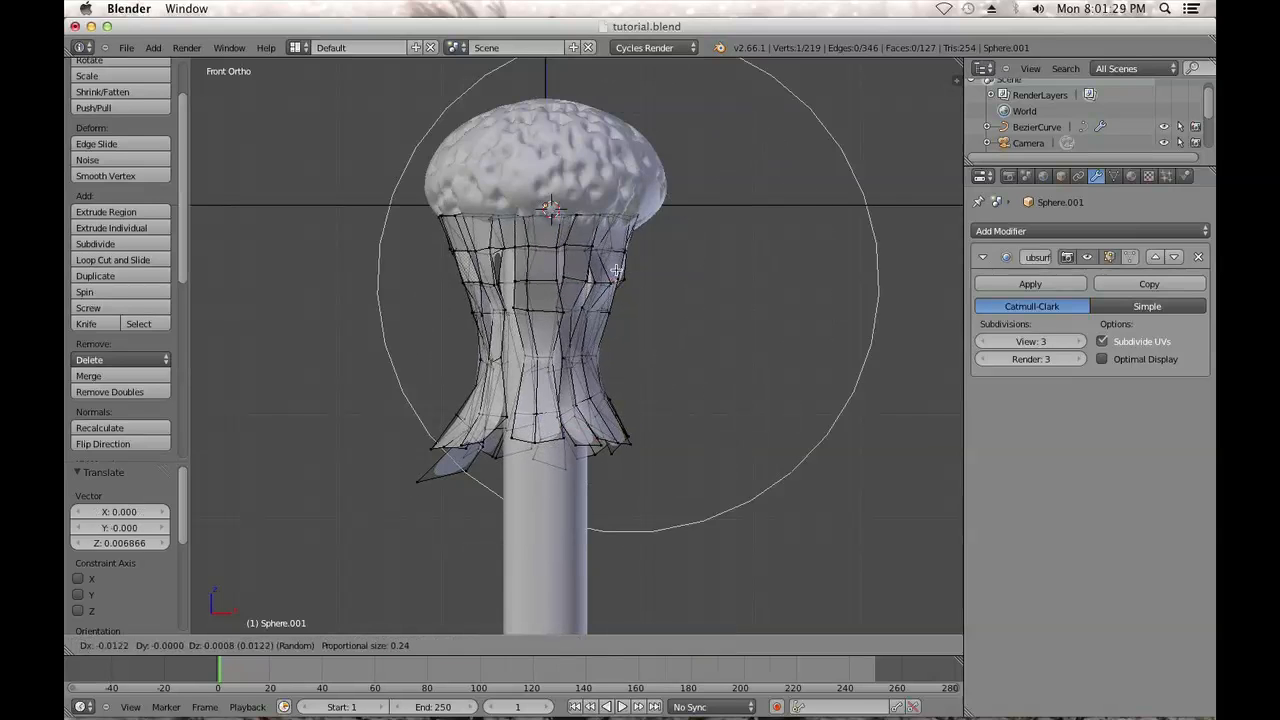
{"action": "left_click", "coordinate": [616, 278]}
{"action": "right_click", "coordinate": [437, 254]}
{"action": "key", "text": "g"}
{"action": "left_click", "coordinate": [448, 252]}
{"action": "right_click", "coordinate": [447, 218]}
{"action": "key", "text": "g"}
{"action": "left_click", "coordinate": [461, 216]}
Scale the four selected bottom rim vertices of the neighbouring sepal to about 0.70, with the proportional size reduced to 0.10
{"action": "key", "text": "Tab"}
{"action": "middle_click_drag", "start_coordinate": [527, 253], "coordinate": [689, 260]}
{"action": "key", "text": "Tab"}
{"action": "scroll", "coordinate": [627, 297], "scroll_direction": "up", "scroll_amount": 3}
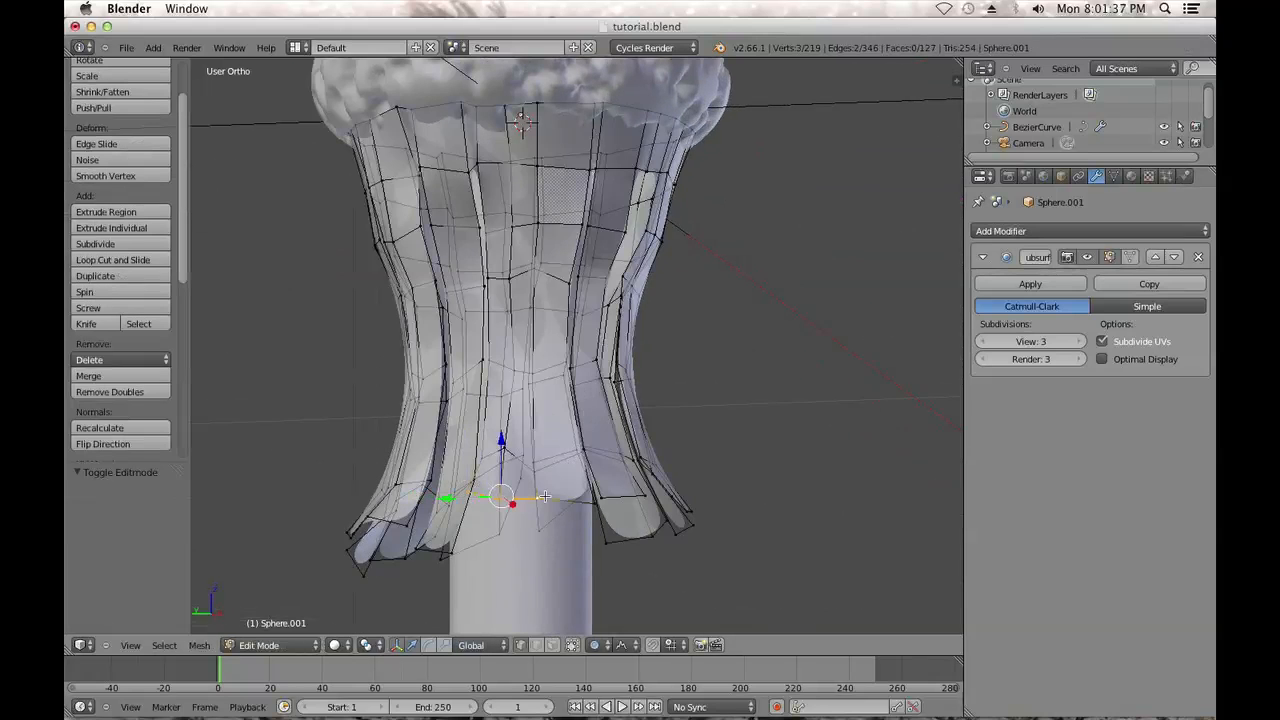
{"action": "key", "text": "s"}
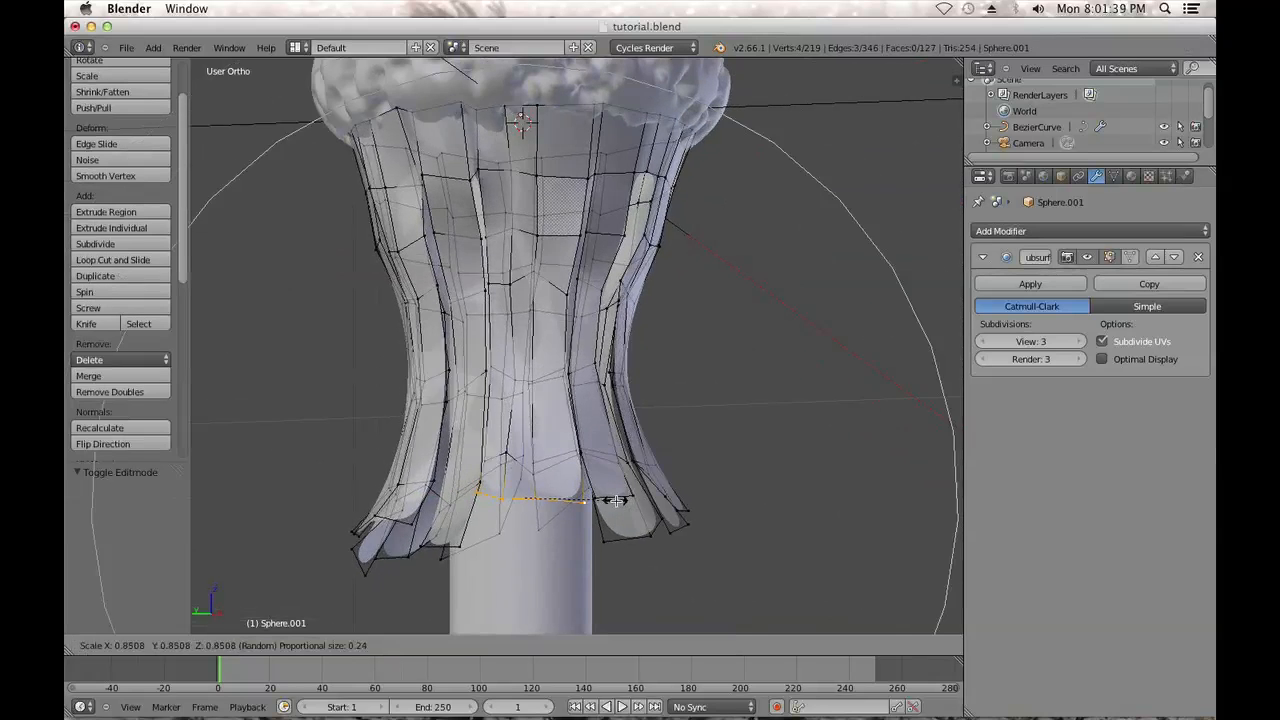
{"action": "scroll", "coordinate": [604, 496], "scroll_direction": "up", "scroll_amount": 5}
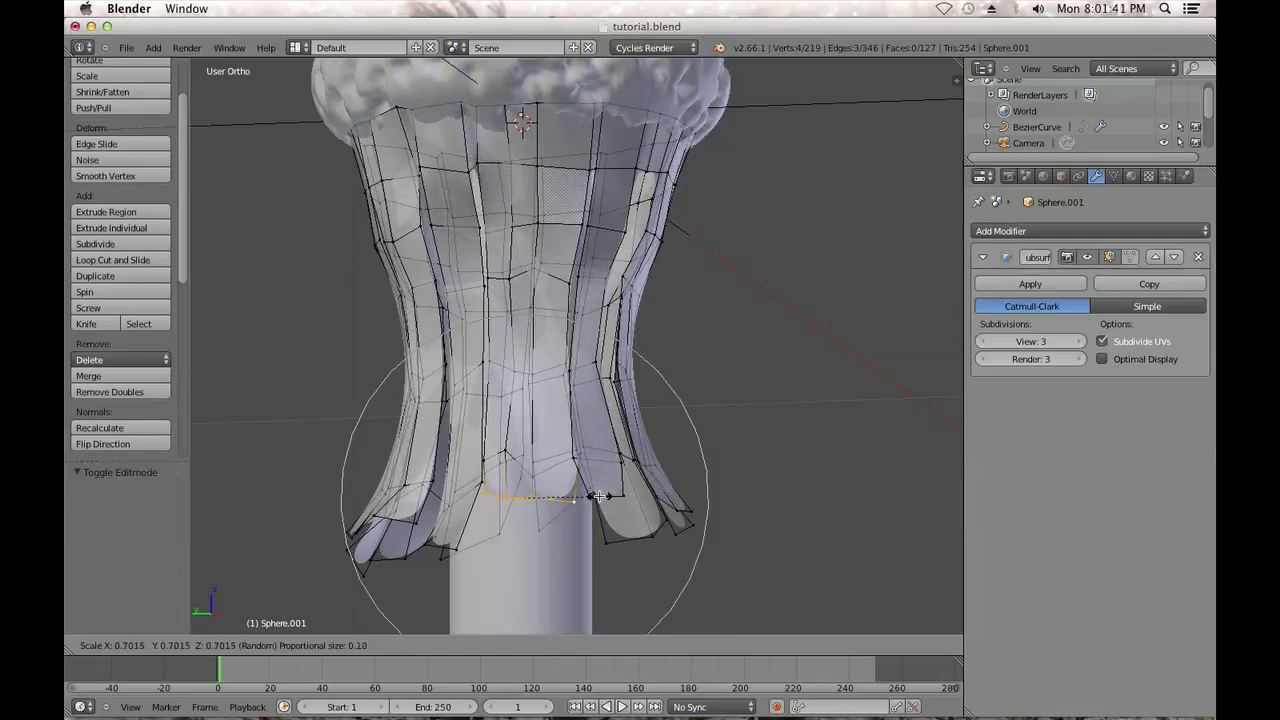
{"action": "left_click", "coordinate": [604, 496]}
{"action": "middle_click_drag", "start_coordinate": [604, 496], "coordinate": [564, 469]}
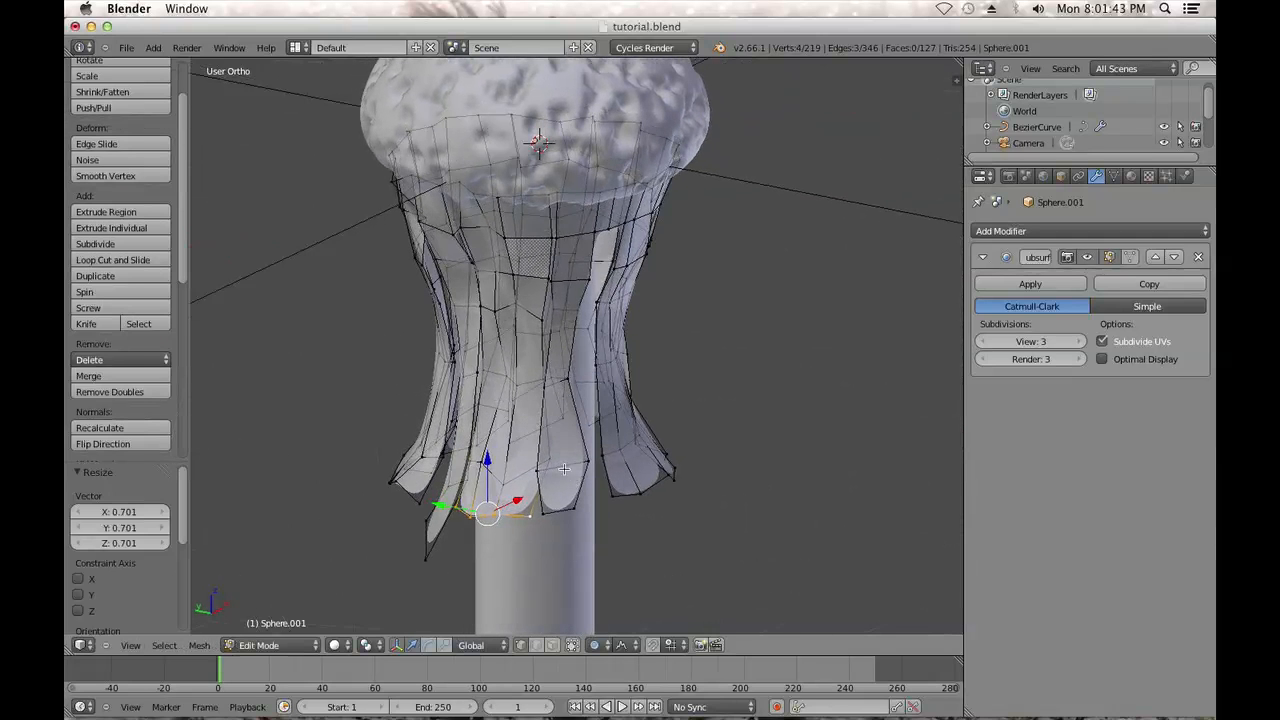
Shift the selected vertices on the sepal slightly along the global Y axis with the proportional size reduced to 0.06, and inspect the smoothed shape
{"action": "key", "text": "g"}
{"action": "key", "text": "y"}
{"action": "scroll", "coordinate": [489, 405], "scroll_direction": "up", "scroll_amount": 3}
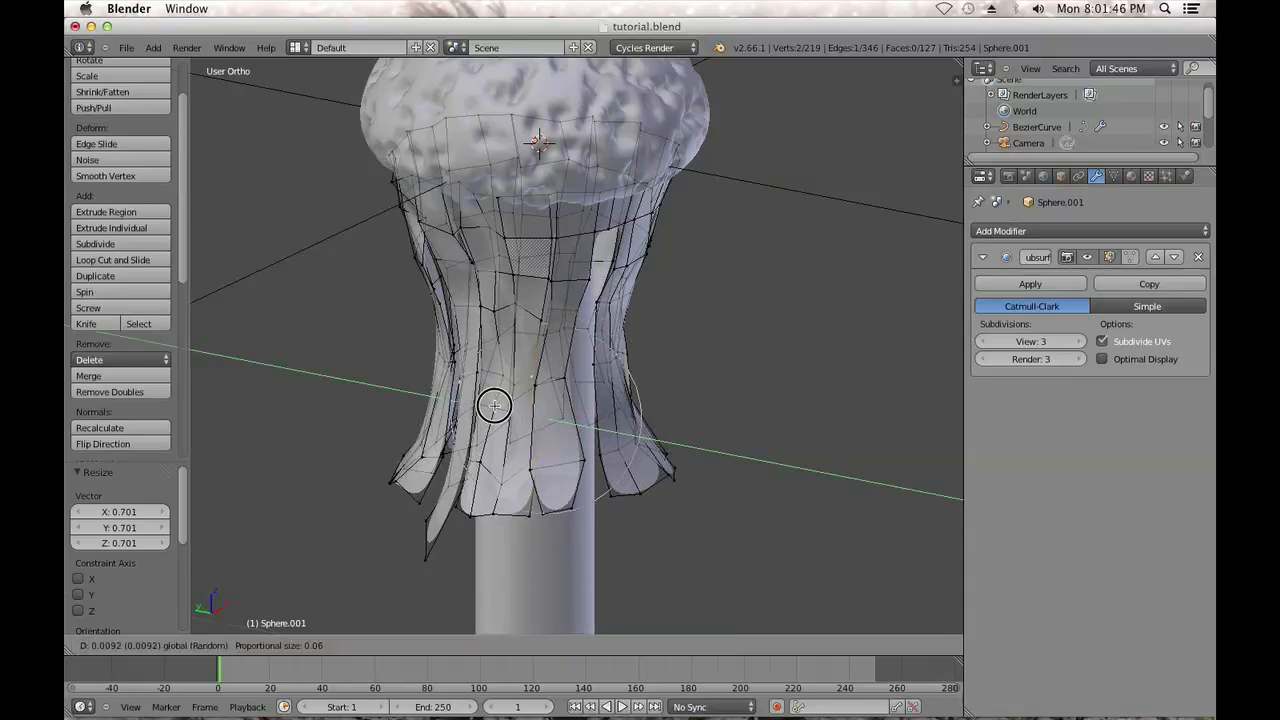
{"action": "left_click", "coordinate": [487, 405]}
{"action": "key", "text": "Tab"}
{"action": "middle_click_drag", "start_coordinate": [498, 399], "coordinate": [367, 332]}
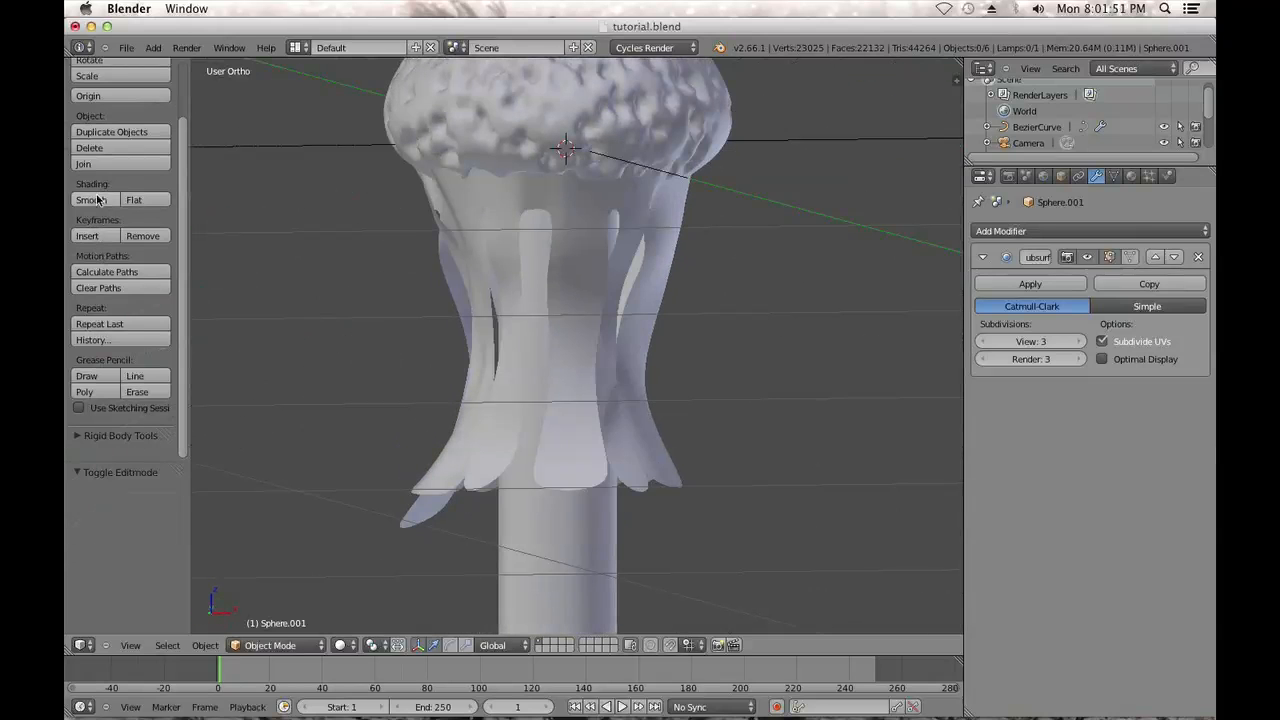
Give the sepals smooth shading and recalculate the normals of the whole sepal mesh
{"action": "right_click", "coordinate": [563, 265]}
{"action": "left_click", "coordinate": [89, 200]}
{"action": "key", "text": "Tab"}
{"action": "key", "text": "a"}
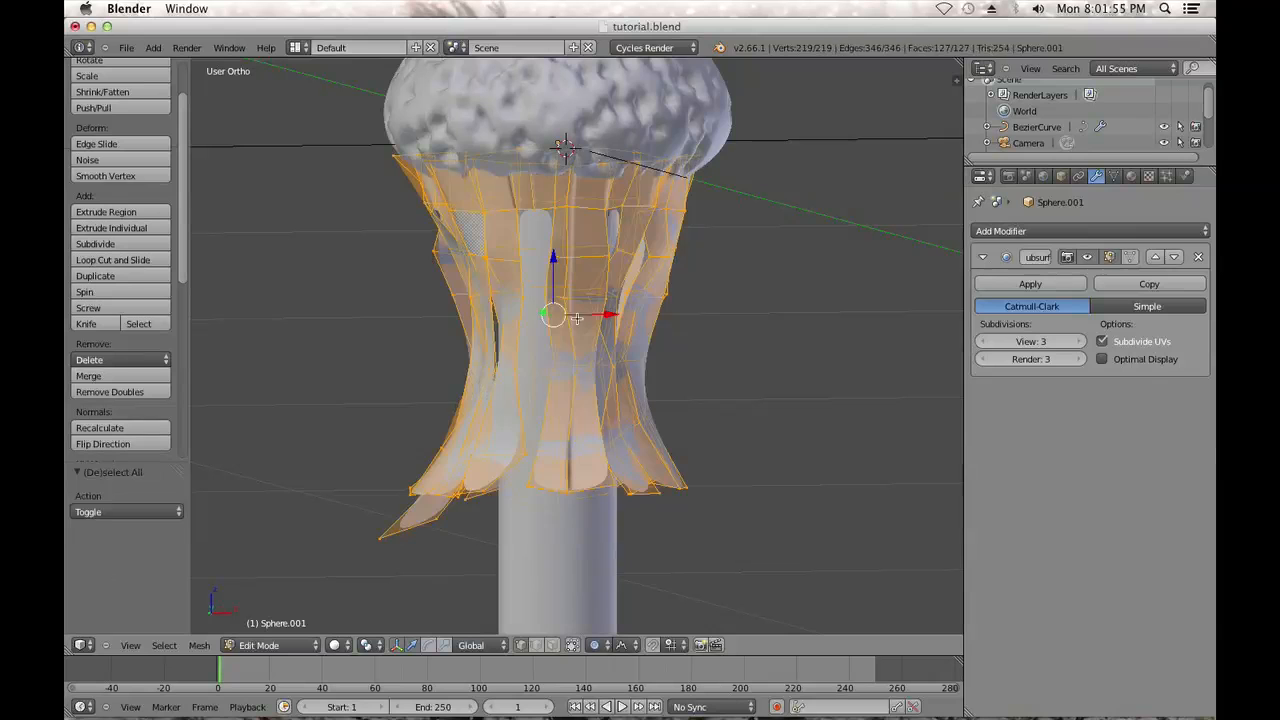
{"action": "left_click", "coordinate": [125, 426]}
{"action": "key", "text": "Tab"}
{"action": "key", "text": "a"}
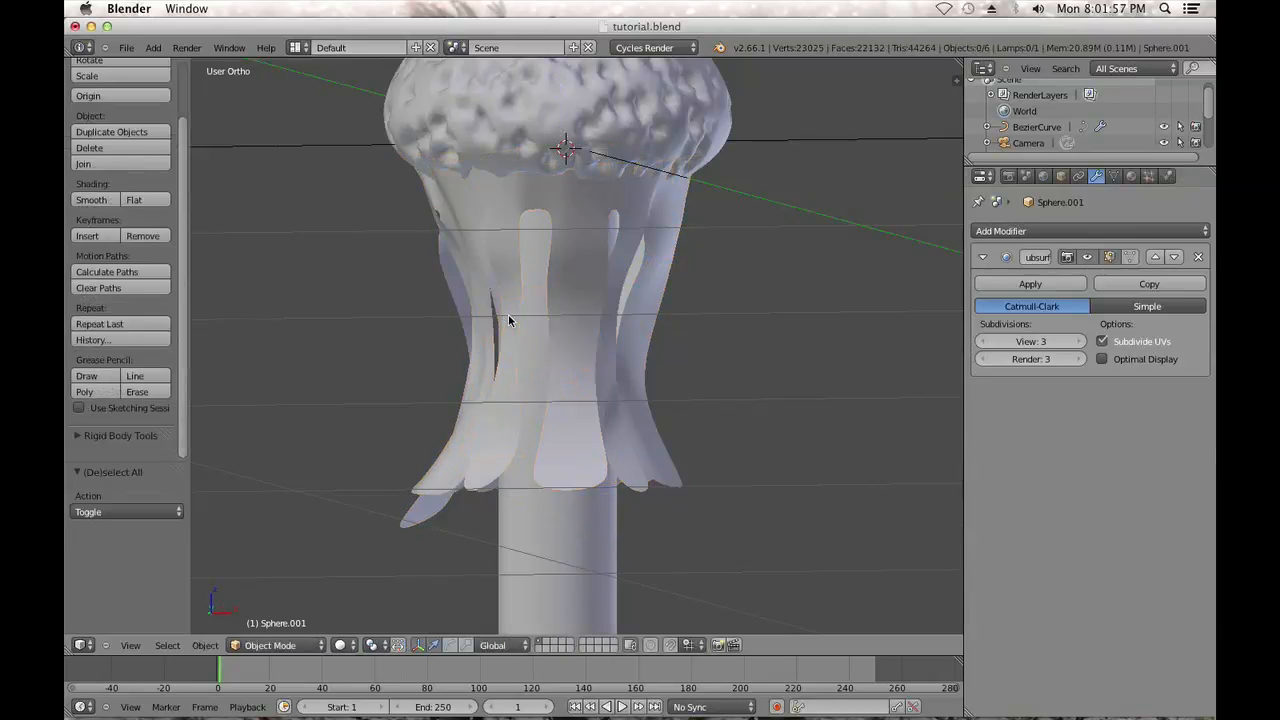
Add a Solidify modifier to the sepals
{"action": "scroll", "coordinate": [509, 317], "scroll_direction": "down", "scroll_amount": 3}
{"action": "middle_click_drag", "start_coordinate": [563, 318], "coordinate": [439, 358]}
{"action": "key", "text": "KP_1"}
{"action": "scroll", "coordinate": [415, 358], "scroll_direction": "up", "scroll_amount": 2}
{"action": "key", "text": "KP_1"}
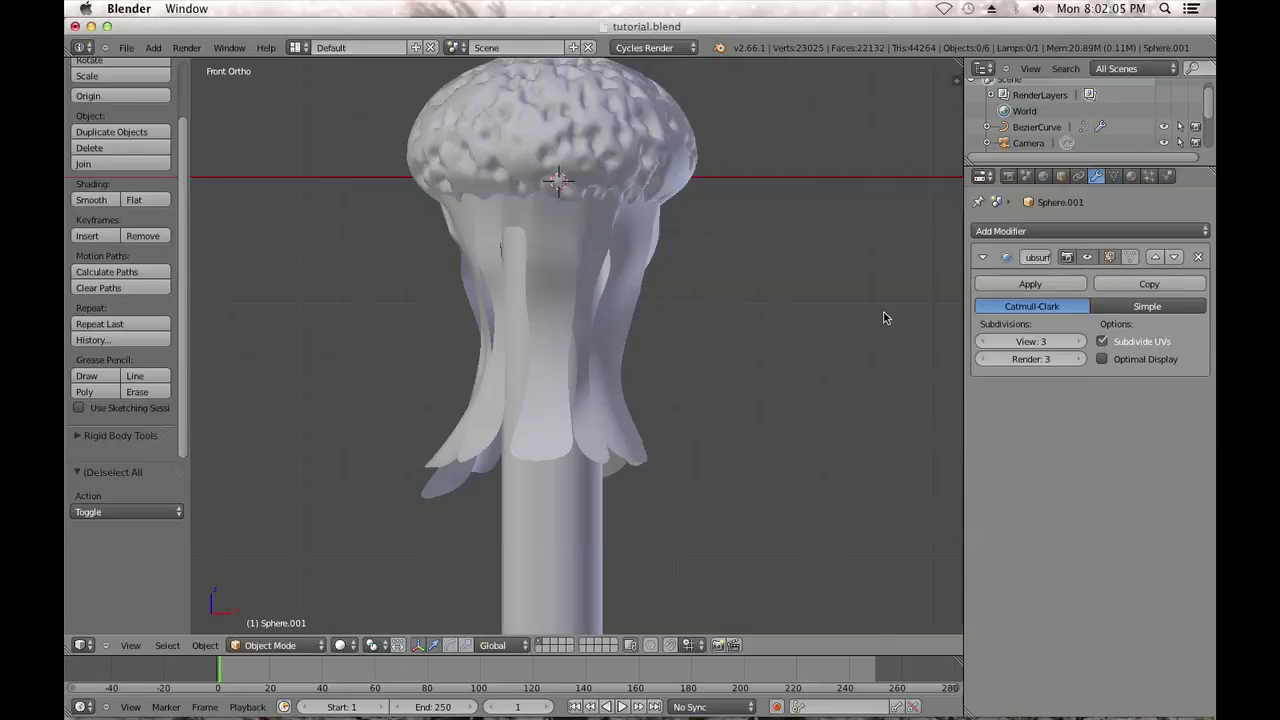
{"action": "left_click", "coordinate": [1072, 232]}
{"action": "left_click", "coordinate": [900, 477]}
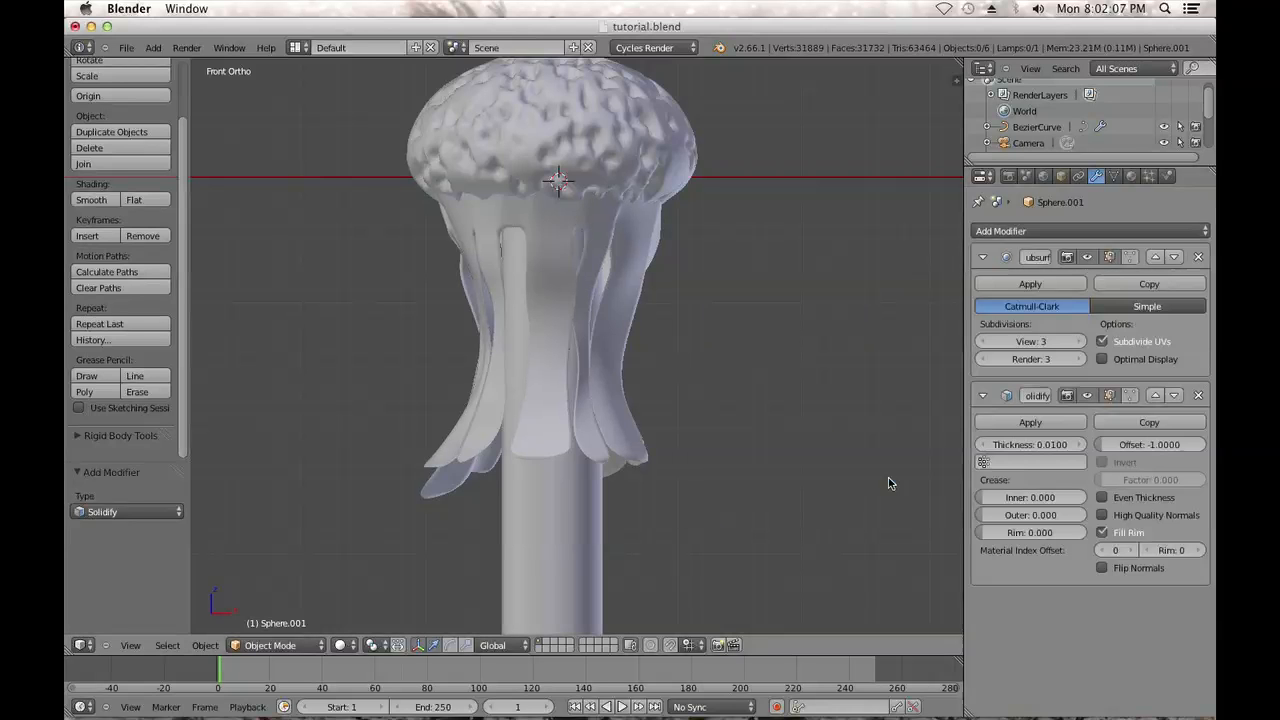
Add a Displace modifier to the sepals and create a new Clouds texture for it
{"action": "middle_click_drag", "start_coordinate": [549, 406], "coordinate": [572, 285]}
{"action": "right_click", "coordinate": [572, 285]}
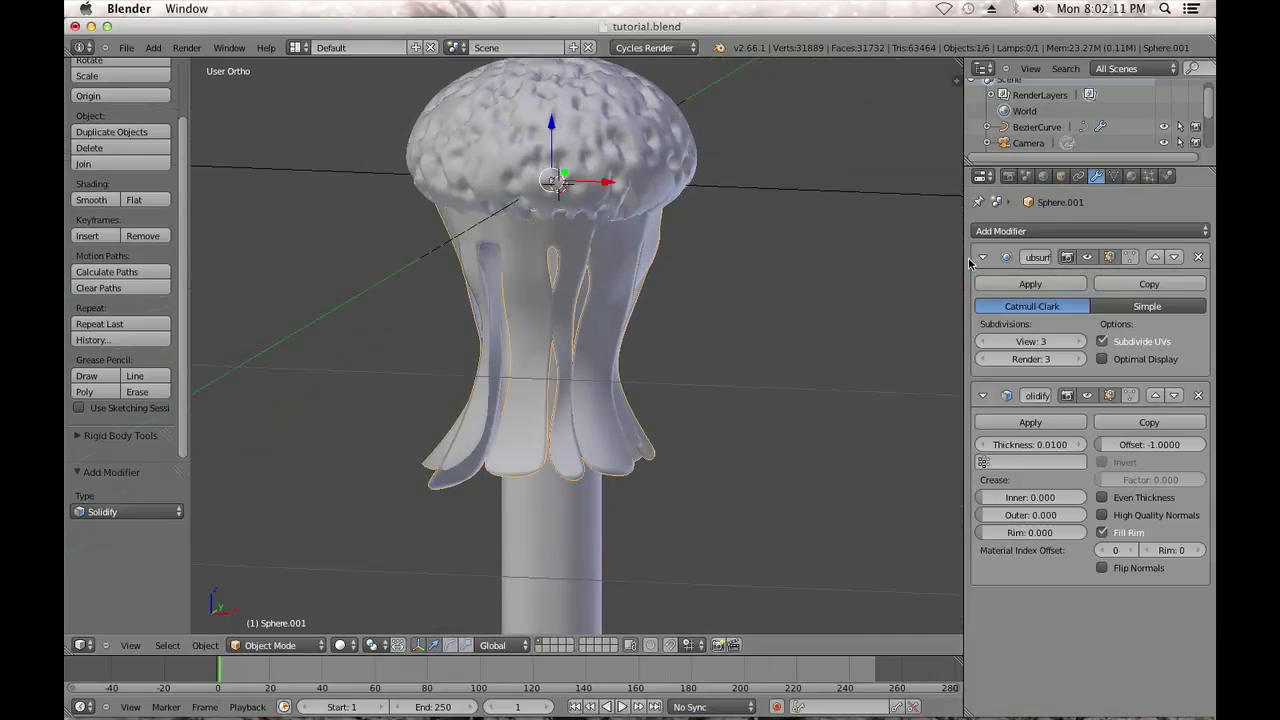
{"action": "left_click", "coordinate": [1010, 238]}
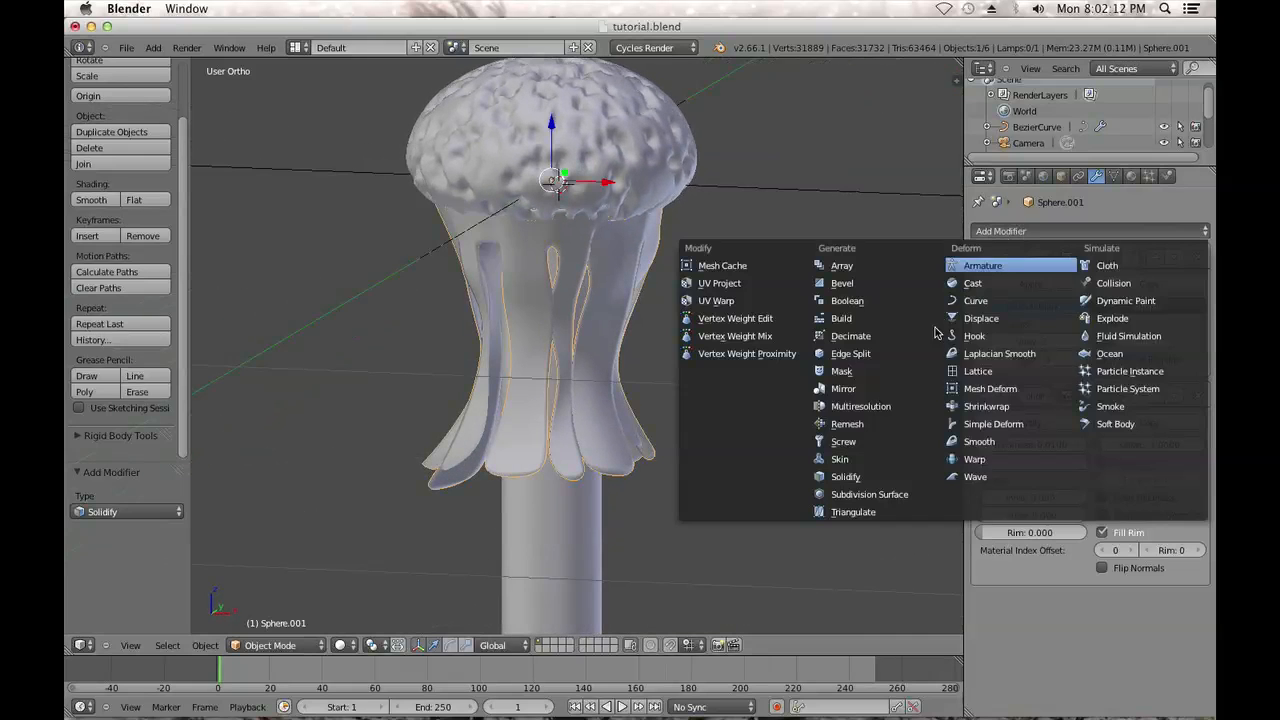
{"action": "left_click", "coordinate": [1000, 320]}
{"action": "left_click", "coordinate": [1148, 177]}
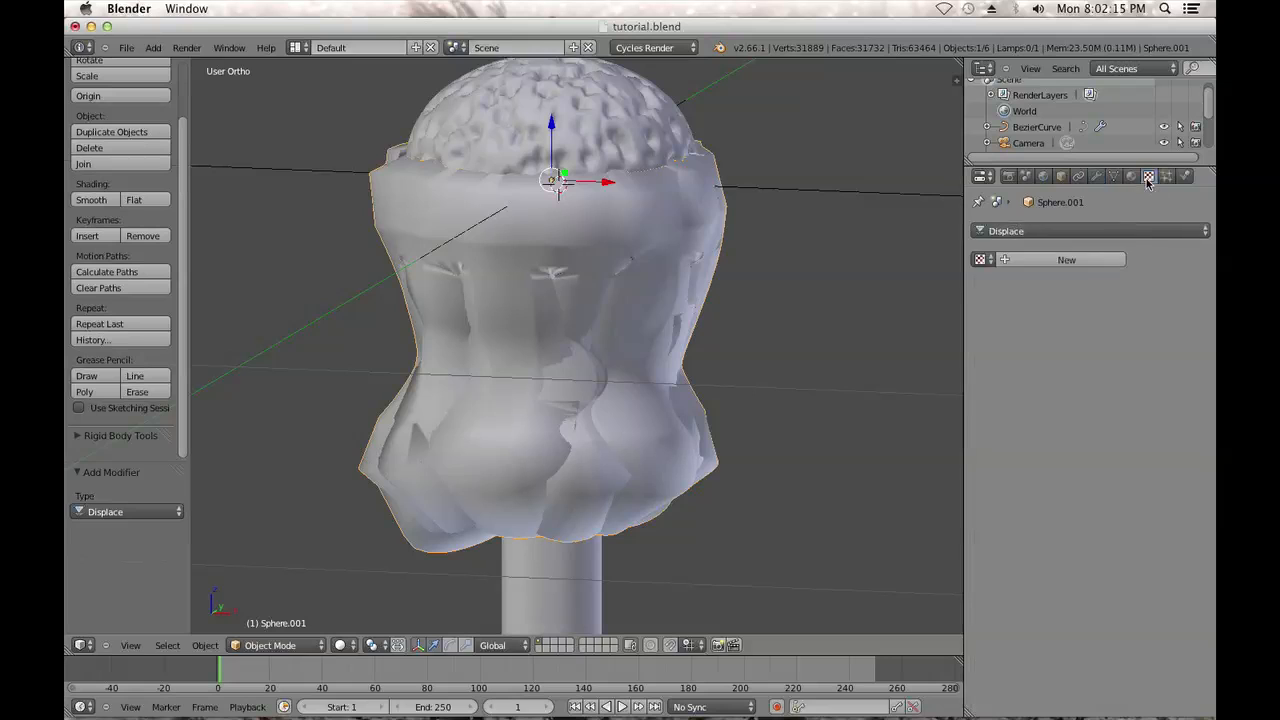
{"action": "left_click", "coordinate": [1069, 258]}
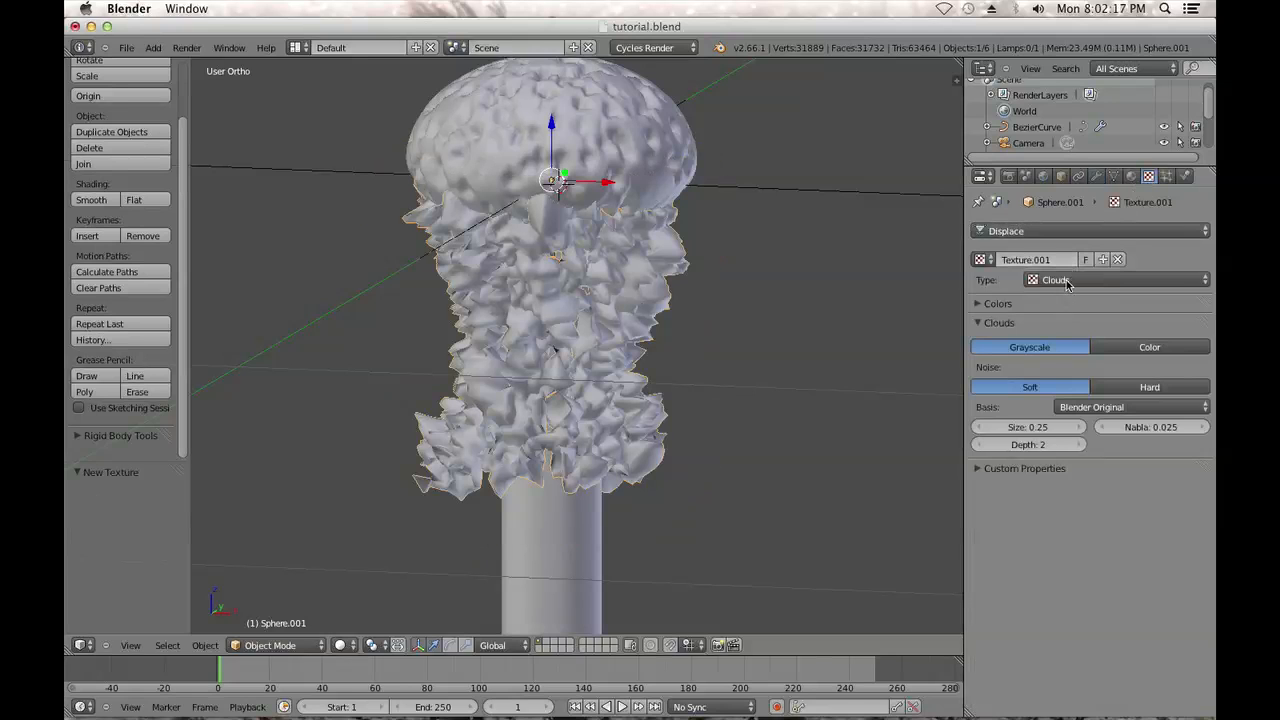
Set the displacement Clouds texture's size to 0.35 and its depth to 6
{"action": "left_click_drag", "start_coordinate": [1072, 429], "coordinate": [1079, 430]}
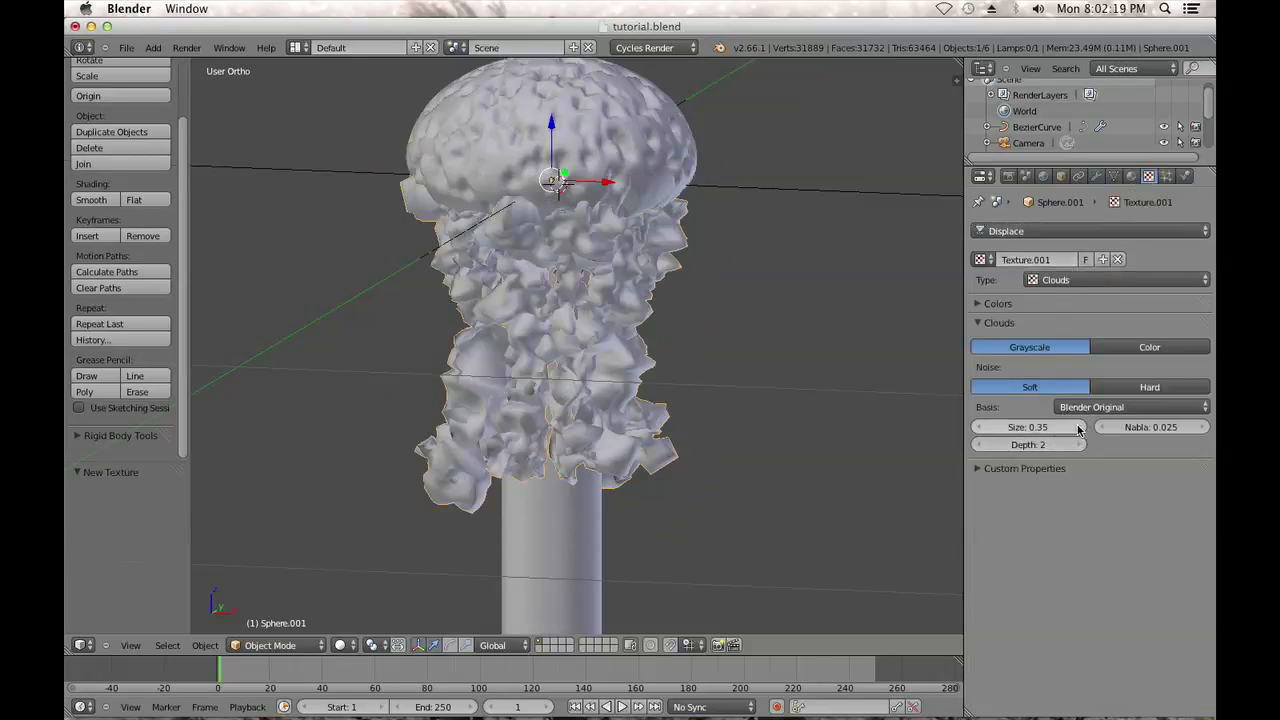
{"action": "left_click", "coordinate": [1084, 446]}
{"action": "left_click", "coordinate": [1084, 446]}
{"action": "left_click", "coordinate": [1084, 446]}
{"action": "left_click", "coordinate": [1084, 446]}
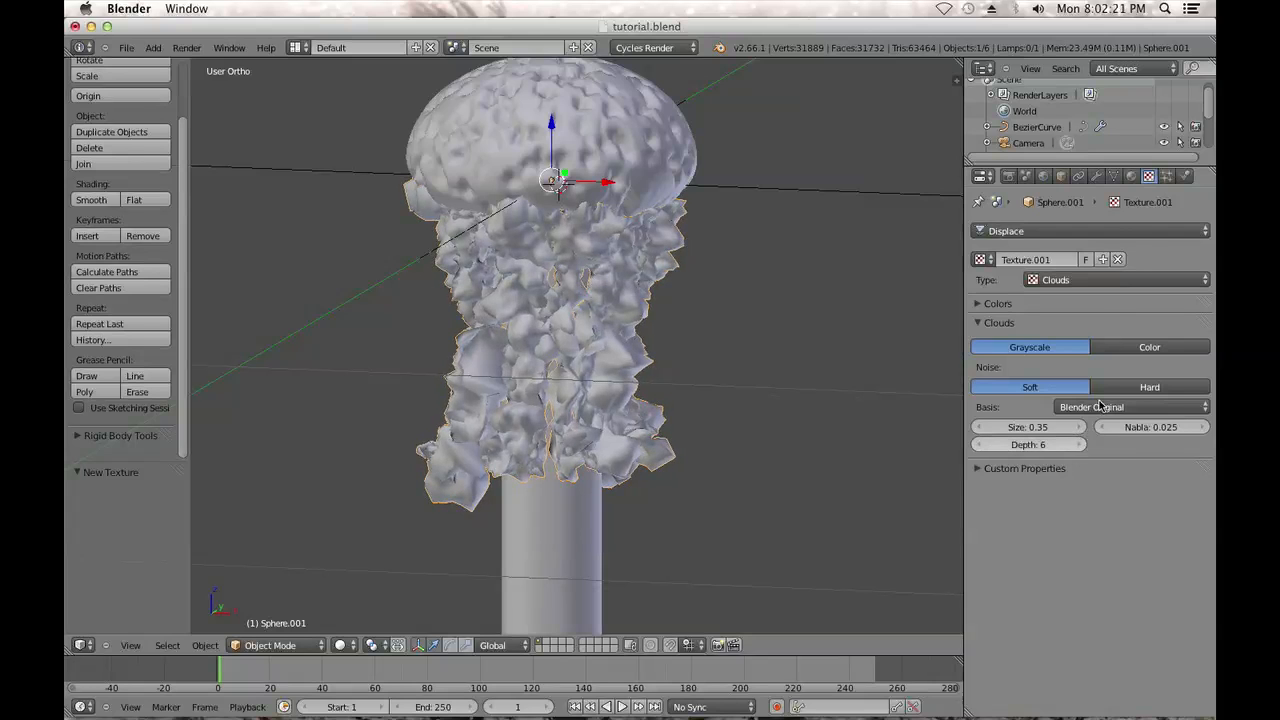
Set the sepals' Displace modifier strength to 0.1
{"action": "left_click", "coordinate": [1096, 176]}
{"action": "scroll", "coordinate": [1090, 453], "scroll_direction": "down", "scroll_amount": 2}
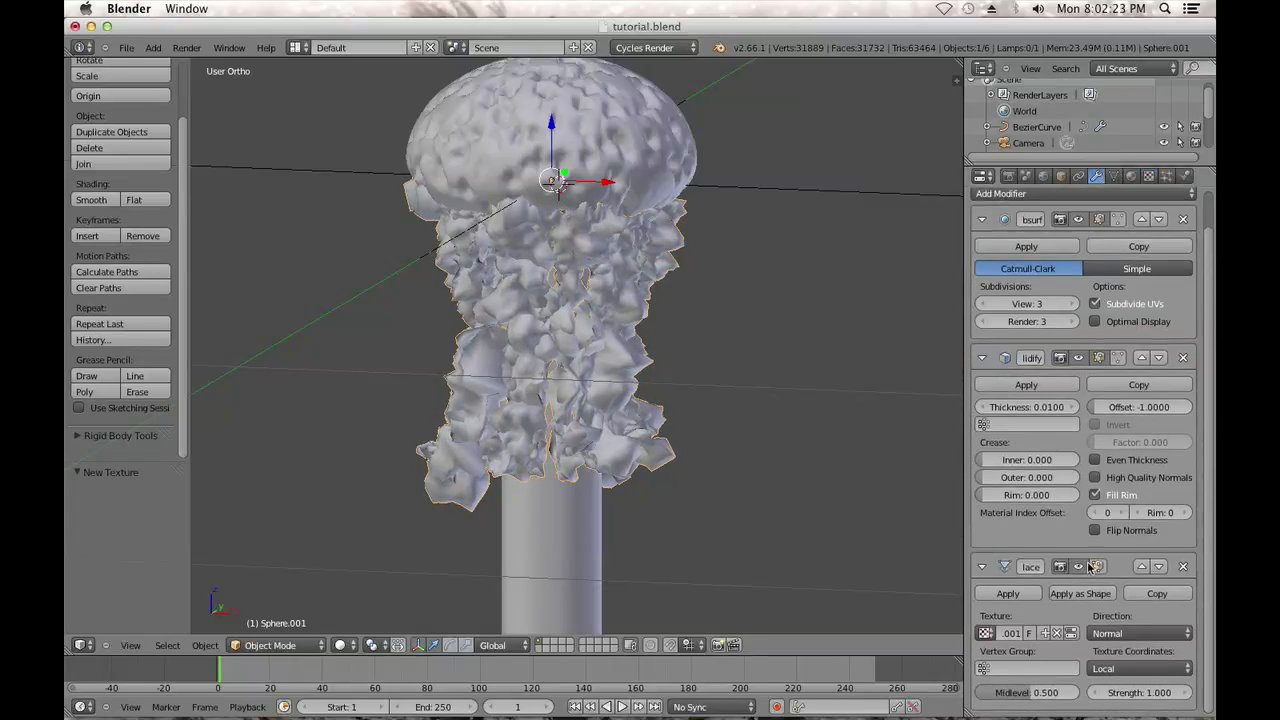
{"action": "type", "text": "0.1"}
{"action": "key", "text": "Return"}
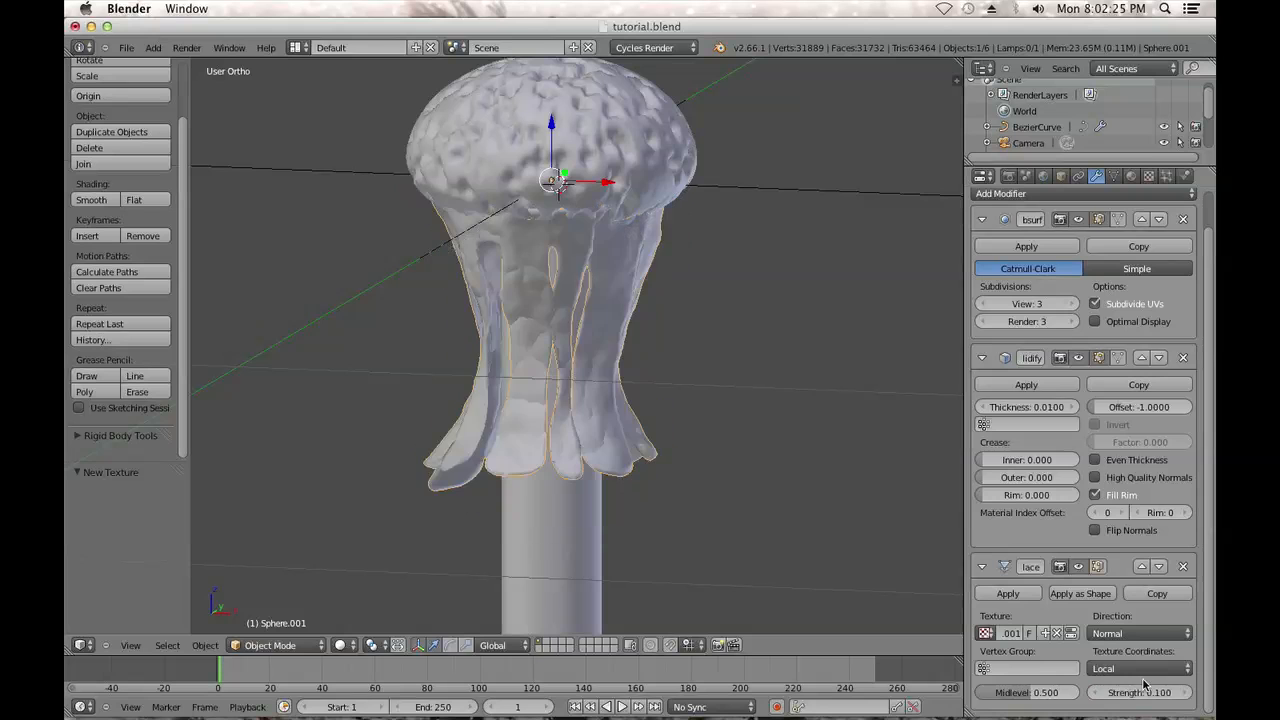
Move the Solidify modifier below Displace in the sepals' modifier stack and collapse its settings
{"action": "middle_click_drag", "start_coordinate": [700, 470], "coordinate": [671, 386]}
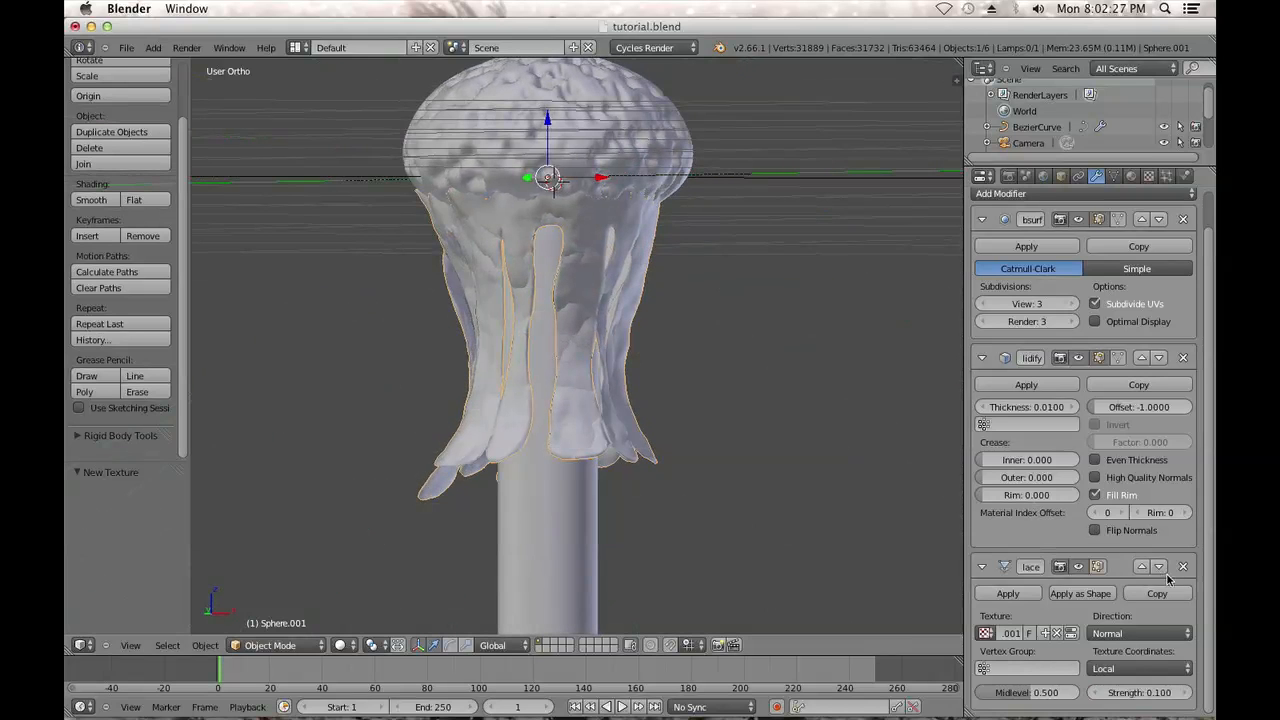
{"action": "scroll", "coordinate": [674, 357], "scroll_direction": "down", "scroll_amount": 4}
{"action": "scroll", "coordinate": [606, 351], "scroll_direction": "up", "scroll_amount": 5}
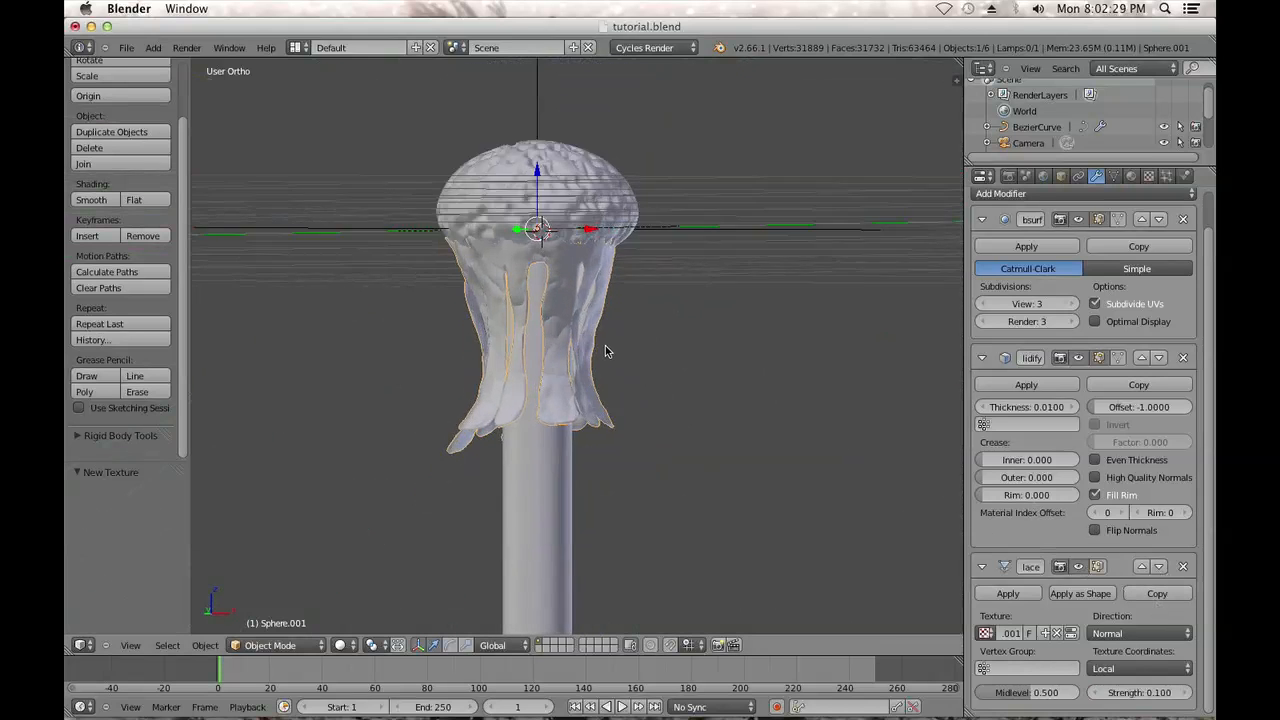
{"action": "scroll", "coordinate": [606, 351], "scroll_direction": "up", "scroll_amount": 2}
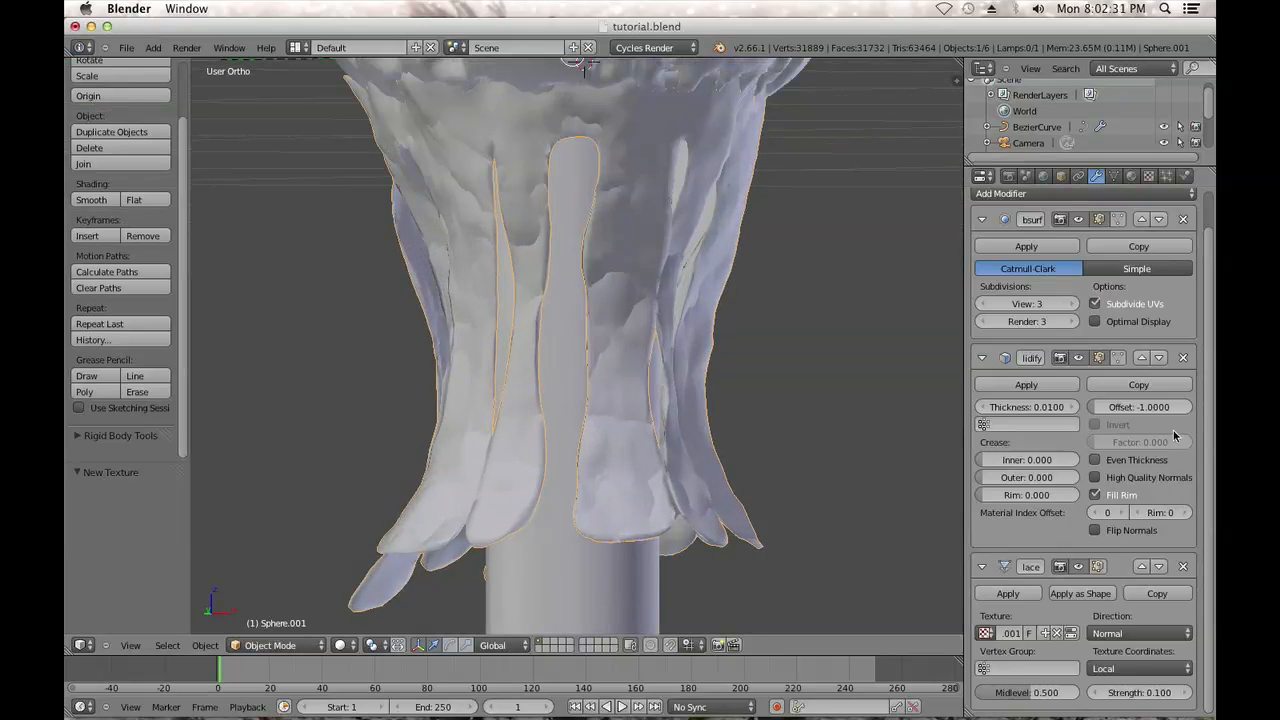
{"action": "left_click", "coordinate": [1160, 359]}
{"action": "scroll", "coordinate": [721, 271], "scroll_direction": "down", "scroll_amount": 2}
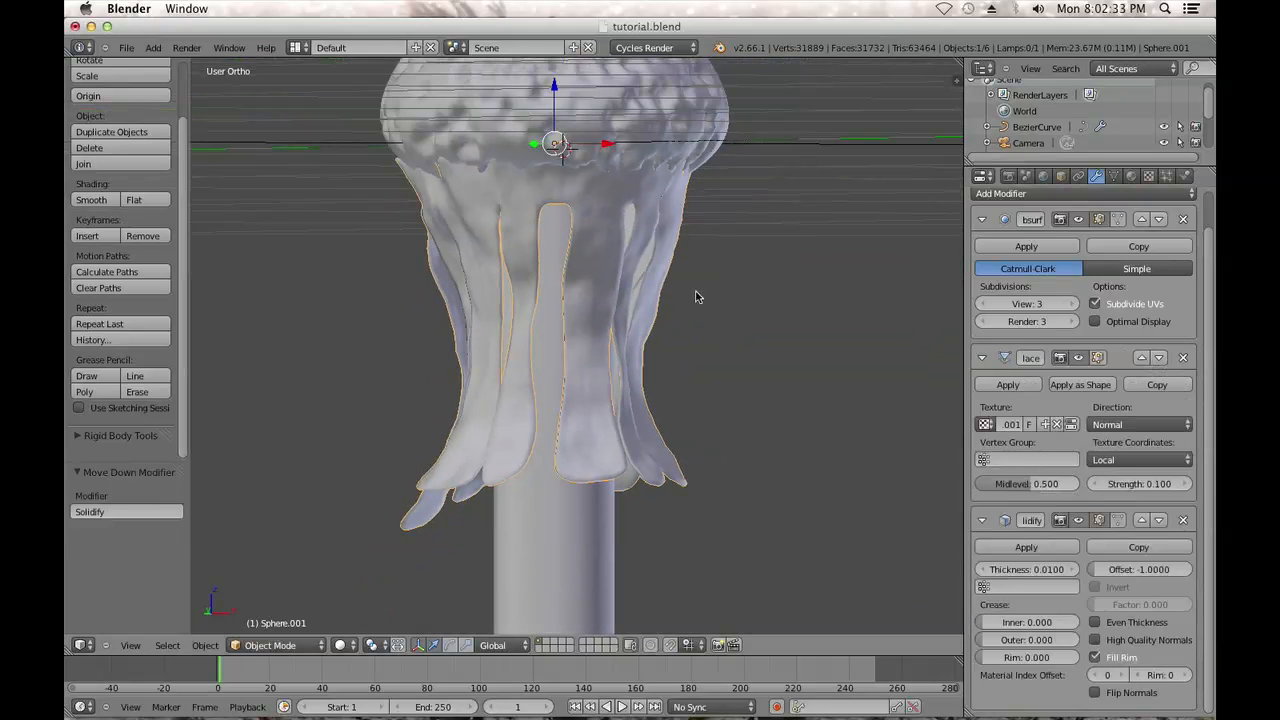
{"action": "left_click", "coordinate": [981, 520]}
Increase the sepals' Displace strength, trying 0.15 and 0.25 before setting it to 0.2
{"action": "left_click", "coordinate": [1130, 484]}
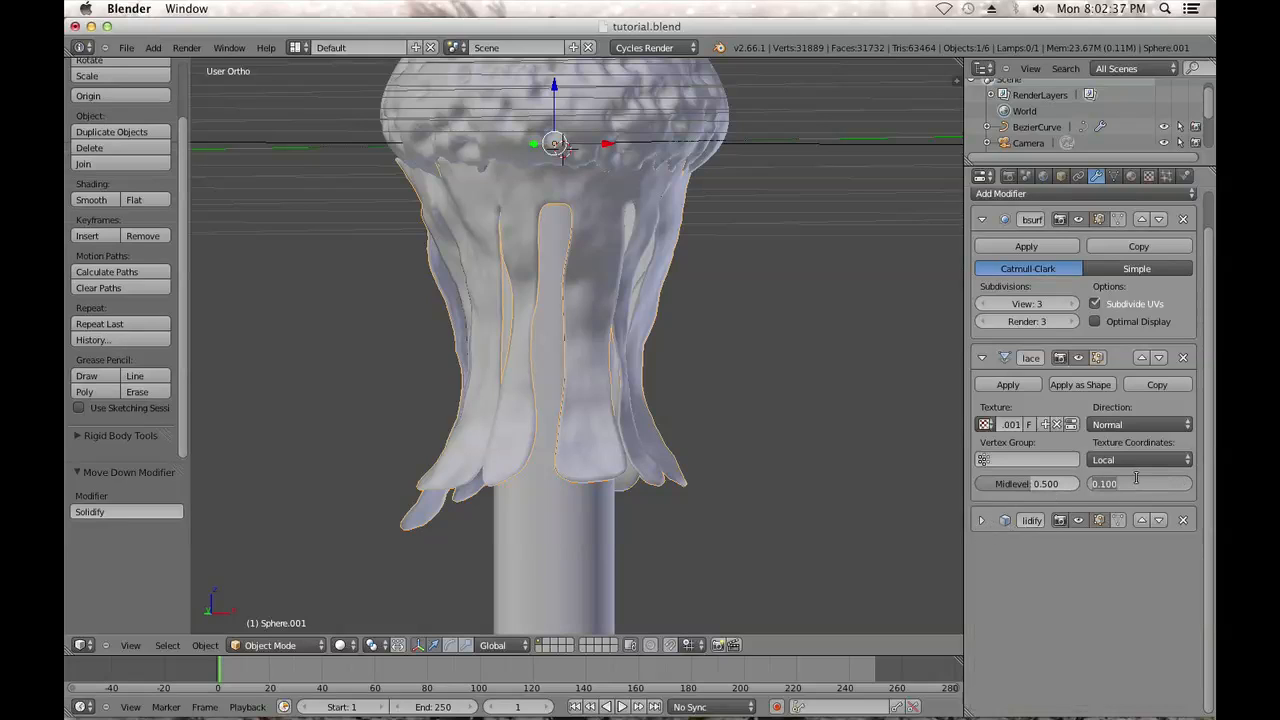
{"action": "type", "text": ".15"}
{"action": "key", "text": "Return"}
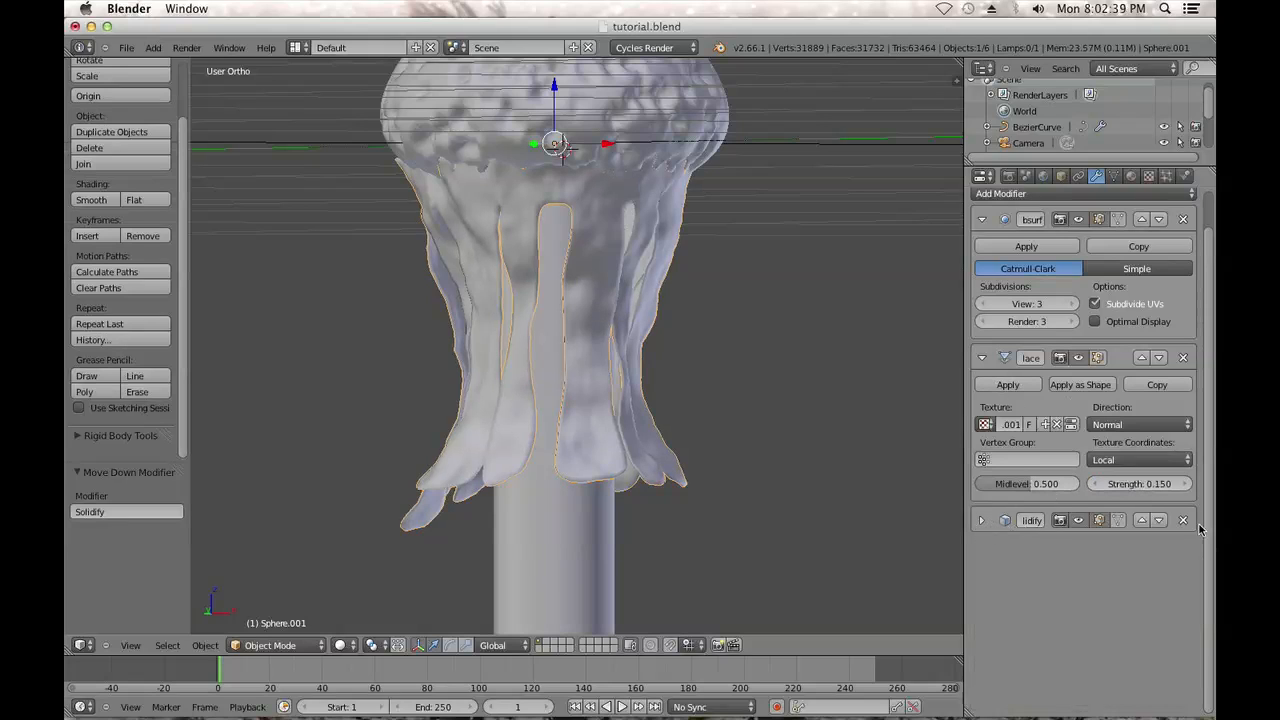
{"action": "left_click", "coordinate": [1185, 485]}
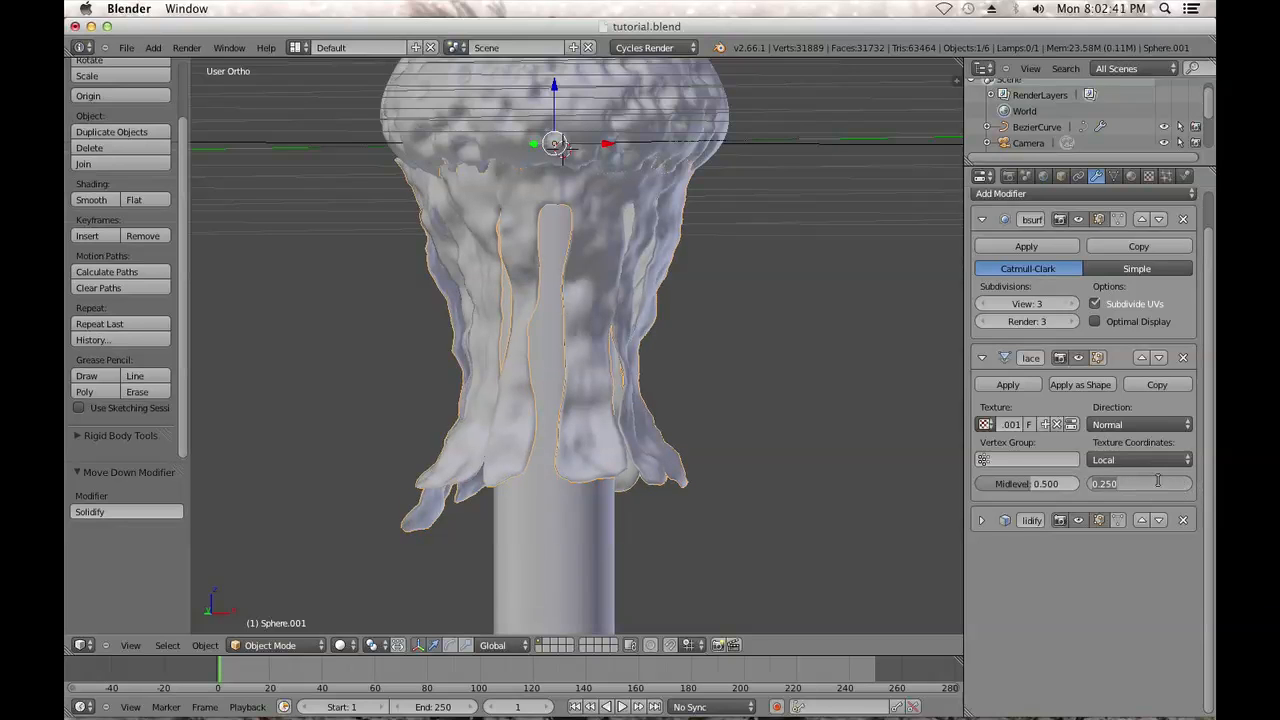
{"action": "key", "text": "Return"}
{"action": "scroll", "coordinate": [690, 390], "scroll_direction": "down", "scroll_amount": 3}
{"action": "middle_click_drag", "start_coordinate": [640, 367], "coordinate": [667, 378]}
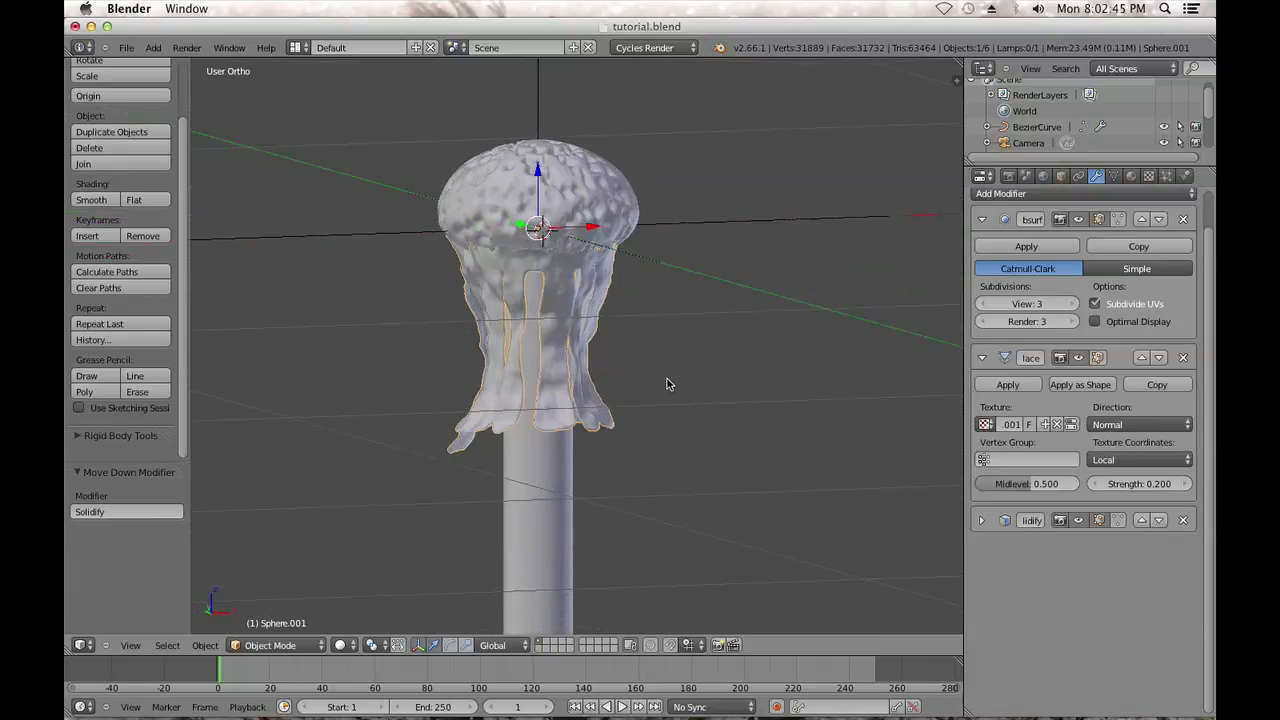
{"action": "scroll", "coordinate": [667, 378], "scroll_direction": "down", "scroll_amount": 5}
In front view, box-select the sepals' top vertex ring and scale it outward under the flower head with a proportional size of about 0.05
{"action": "key", "text": "KP_1"}
{"action": "key", "text": "KP_5"}
{"action": "key", "text": "KP_5"}
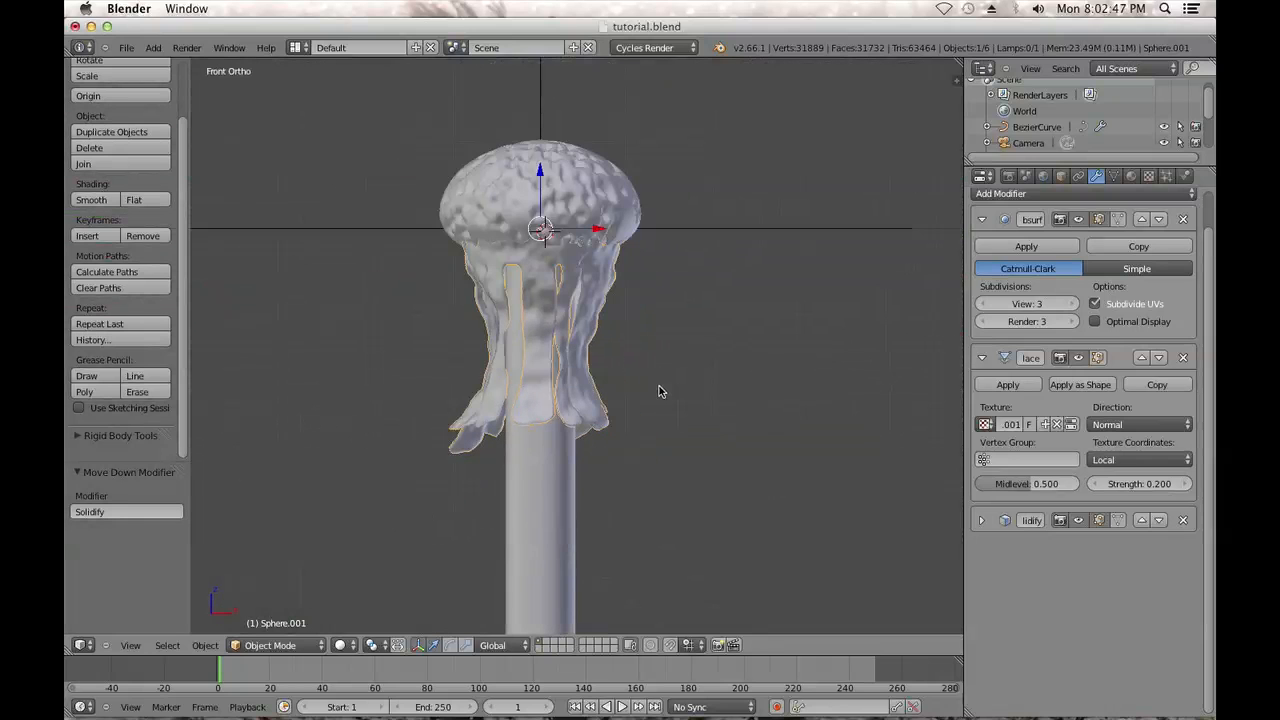
{"action": "scroll", "coordinate": [661, 388], "scroll_direction": "down", "scroll_amount": 2}
{"action": "scroll", "coordinate": [661, 386], "scroll_direction": "up", "scroll_amount": 1}
{"action": "key", "text": "Tab"}
{"action": "key", "text": "KP_Decimal"}
{"action": "right_click", "coordinate": [575, 193]}
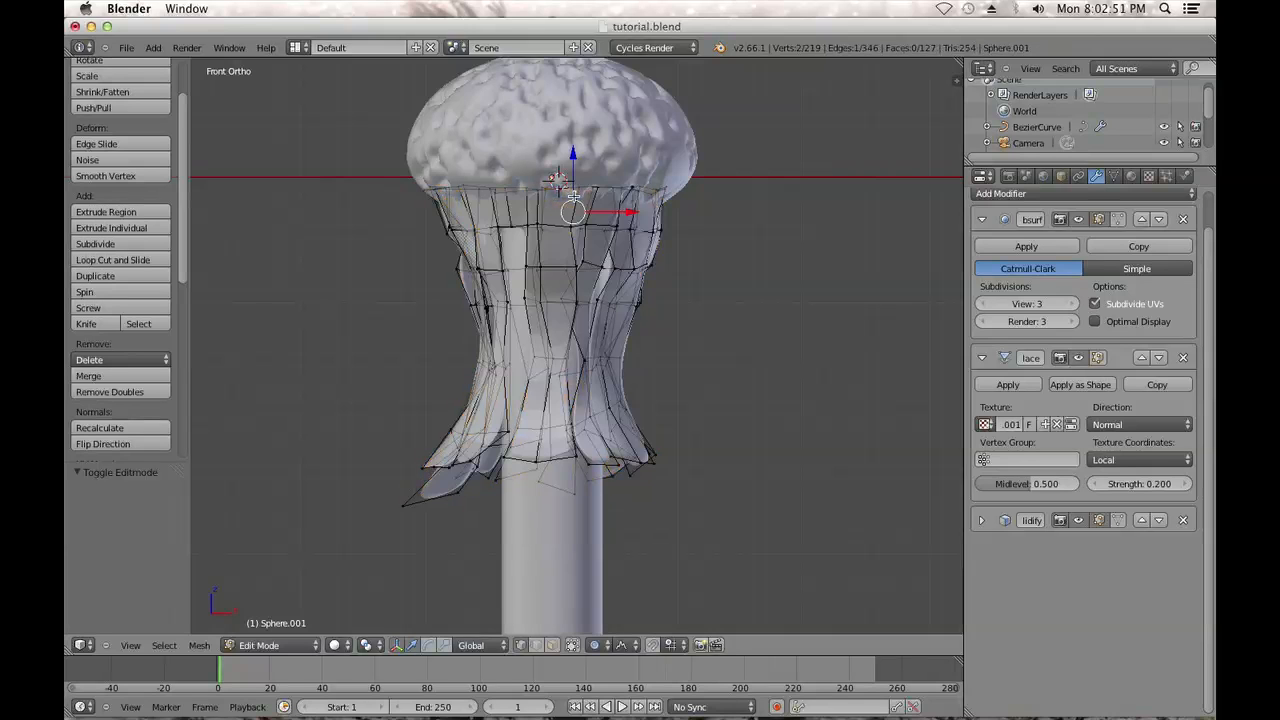
{"action": "key", "text": "a"}
{"action": "key", "text": "b"}
{"action": "left_click_drag", "start_coordinate": [709, 206], "coordinate": [397, 143]}
{"action": "key", "text": "s"}
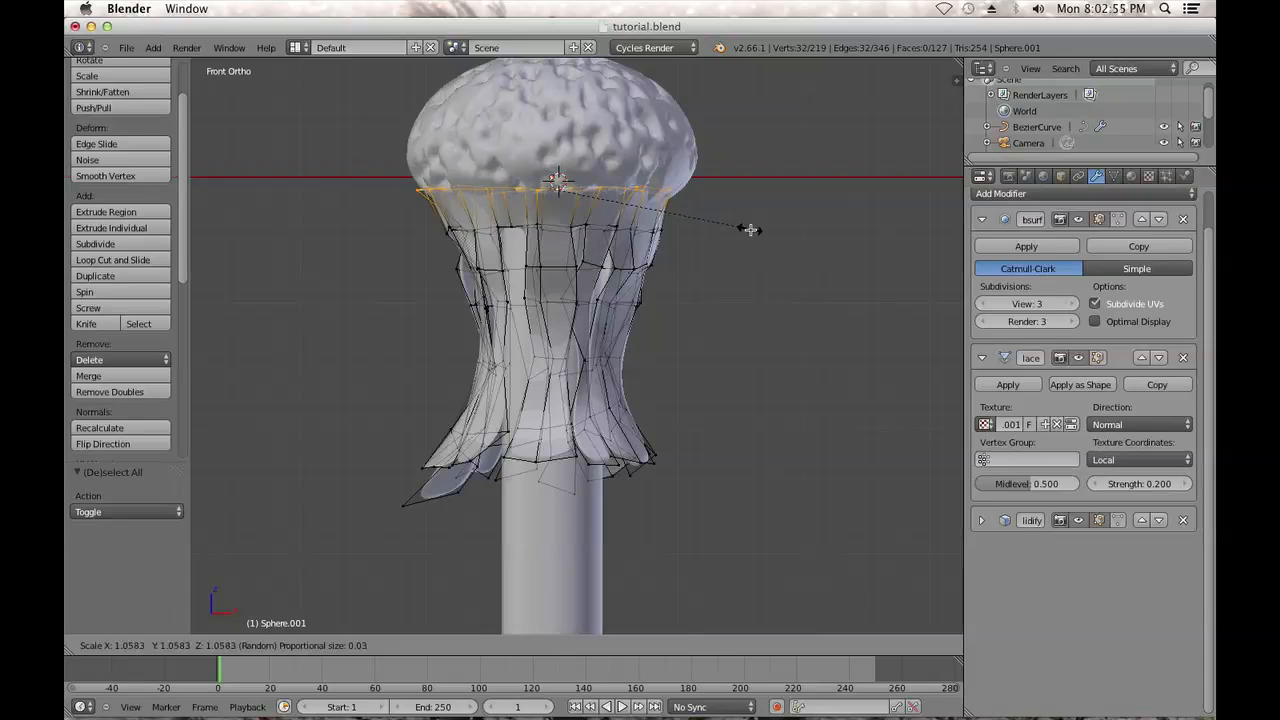
{"action": "left_click", "coordinate": [750, 230]}
{"action": "key", "text": "s"}
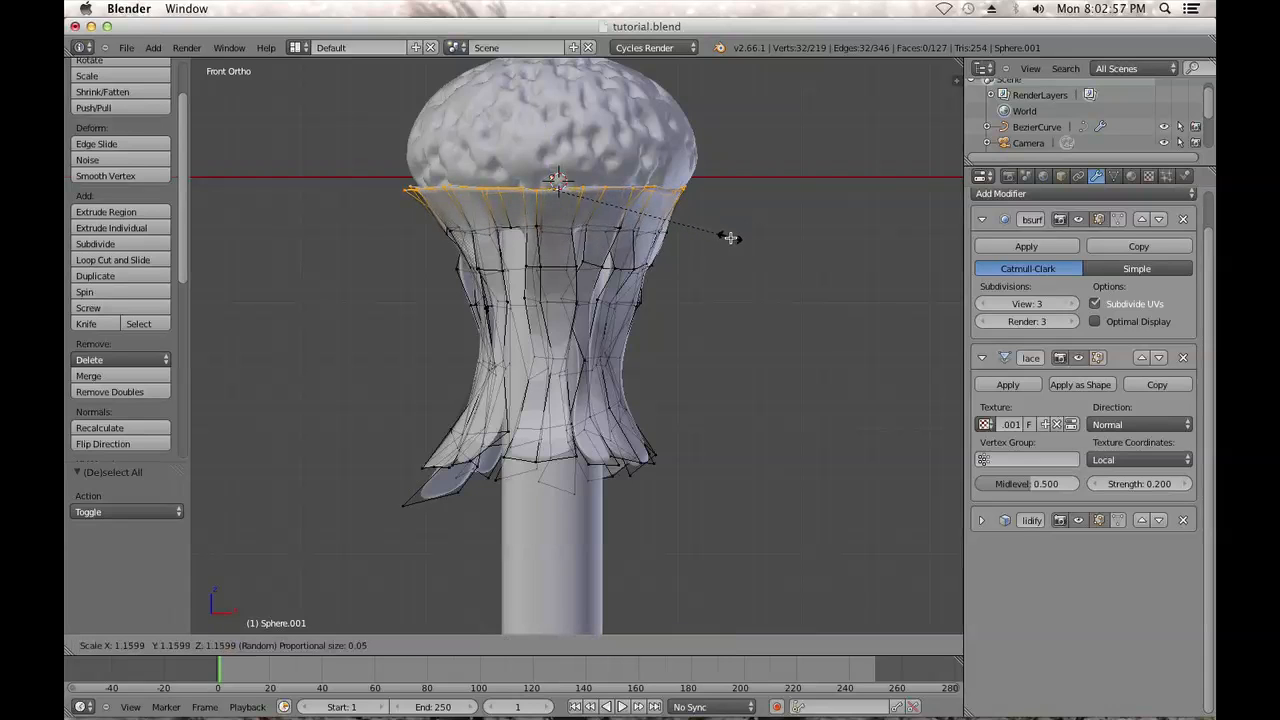
{"action": "left_click", "coordinate": [710, 220]}
{"action": "key", "text": "Tab"}
{"action": "scroll", "coordinate": [711, 220], "scroll_direction": "down", "scroll_amount": 3}
{"action": "scroll", "coordinate": [683, 238], "scroll_direction": "up", "scroll_amount": 5}
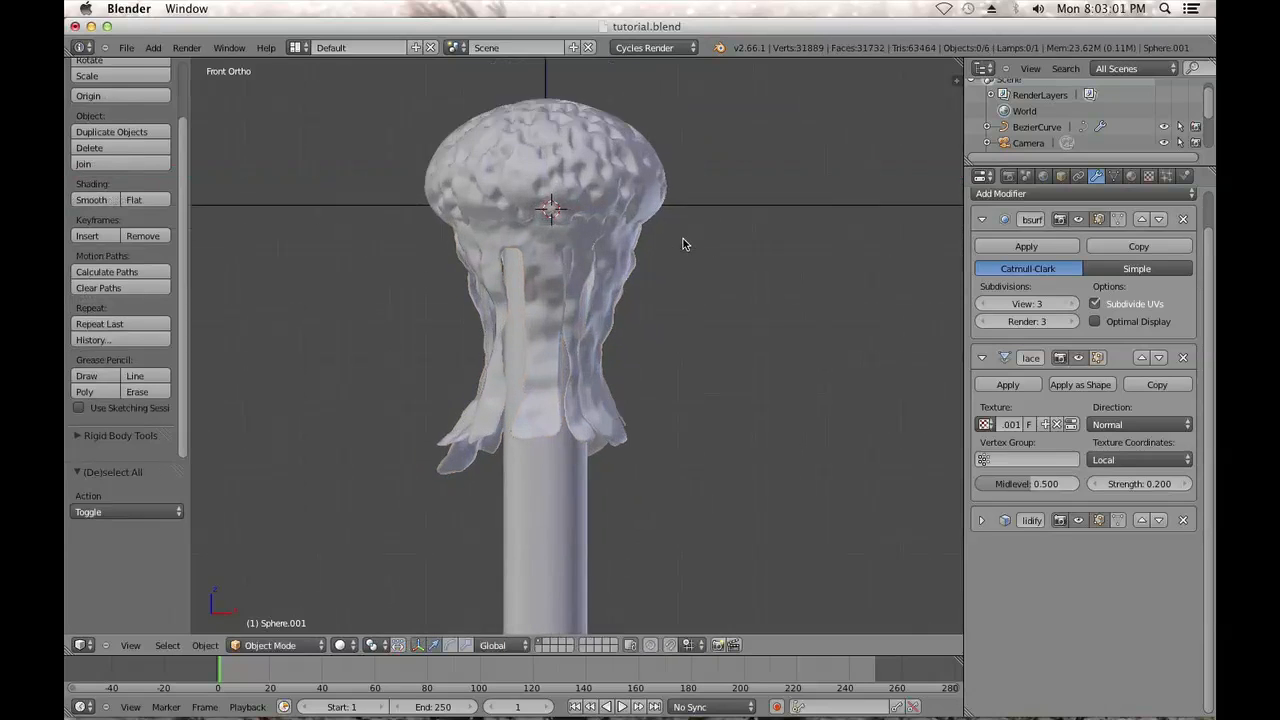
Scale the uppermost edge loop of the leafy collar below the head up by a factor of about 1.03
{"action": "key", "text": "Tab"}
{"action": "right_click", "coordinate": [622, 156], "text": "alt"}
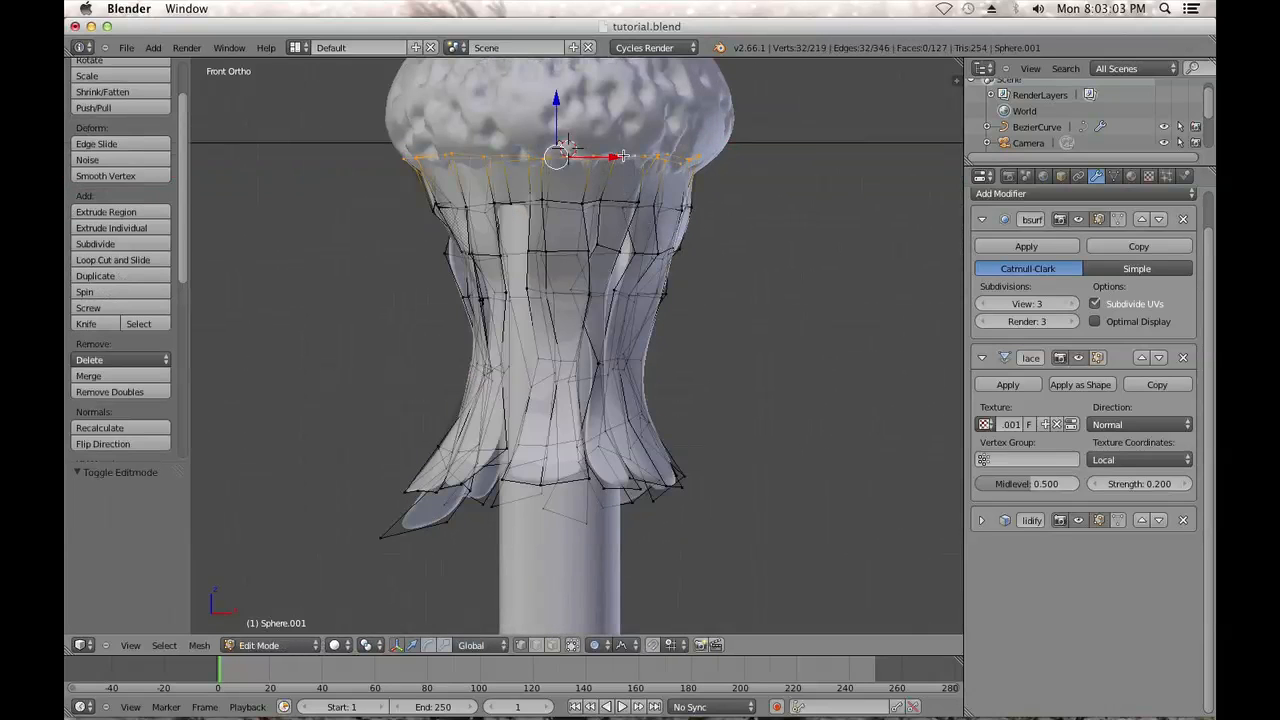
{"action": "key", "text": "s"}
{"action": "left_click", "coordinate": [781, 200]}
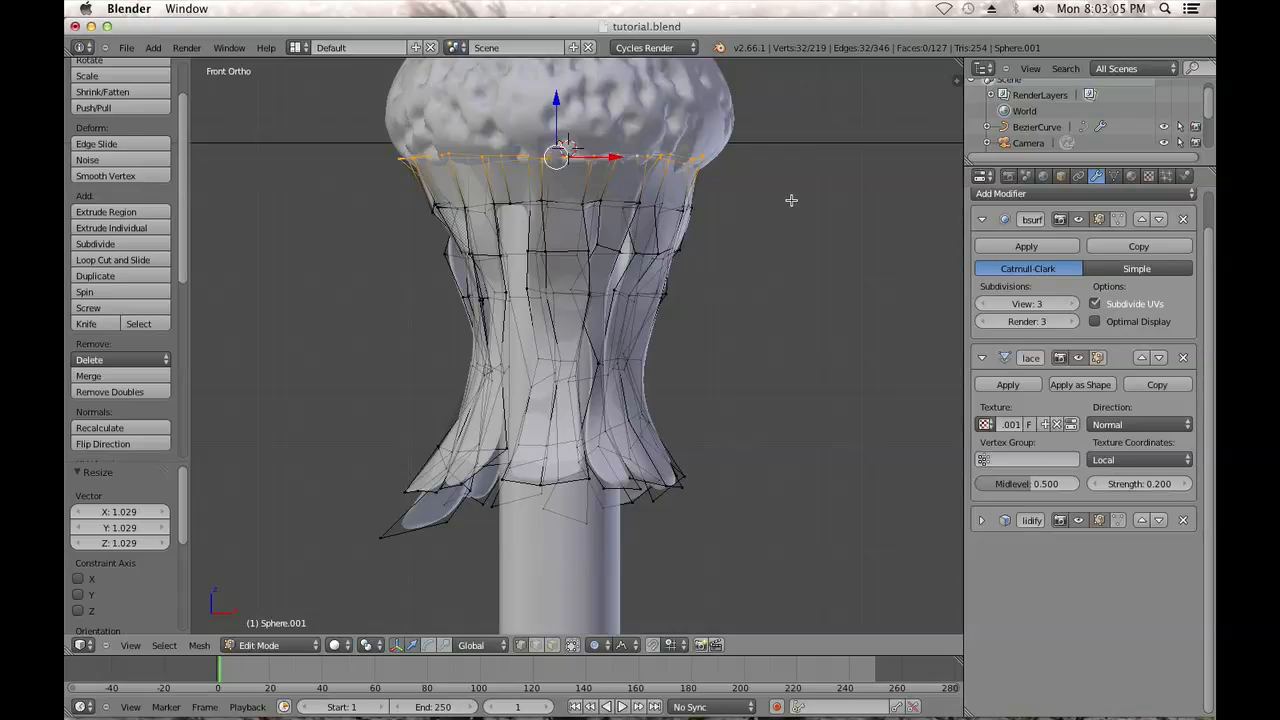
{"action": "key", "text": "Tab"}
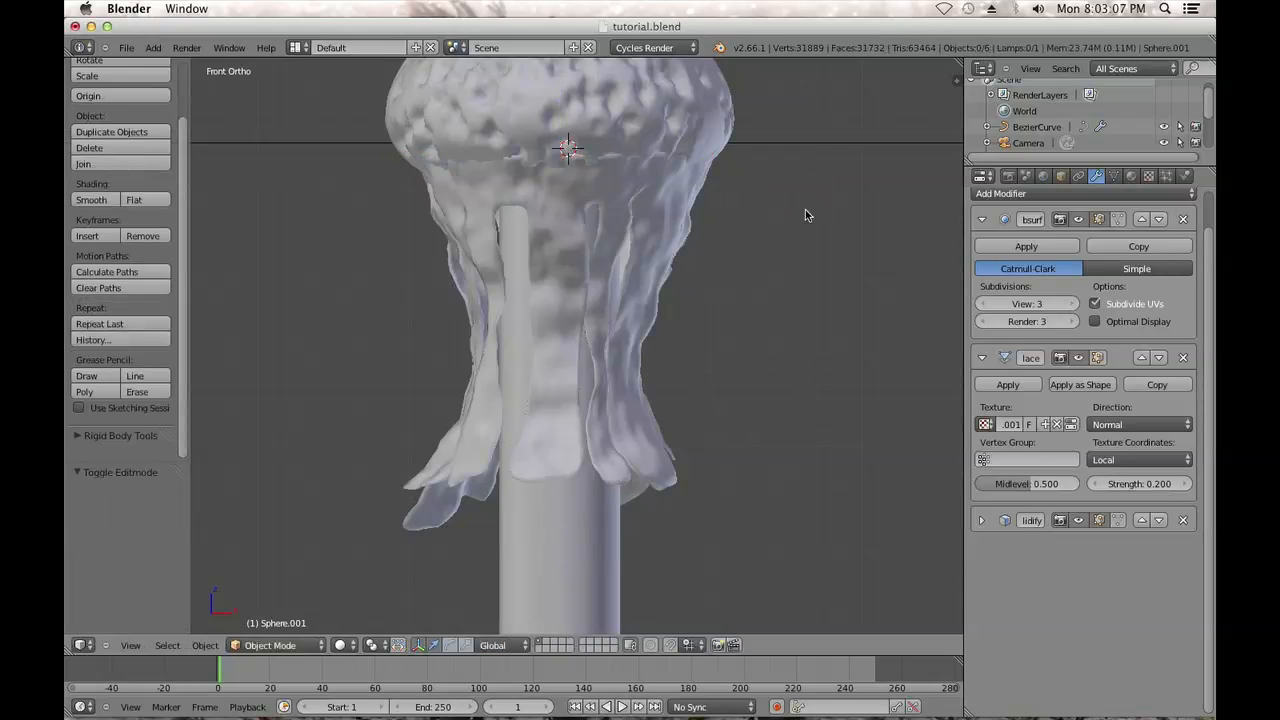
Examine the seam between the bumpy head and the leafy collar from the front and at an angle
{"action": "scroll", "coordinate": [761, 251], "scroll_direction": "down", "scroll_amount": 5}
{"action": "scroll", "coordinate": [743, 281], "scroll_direction": "up", "scroll_amount": 6}
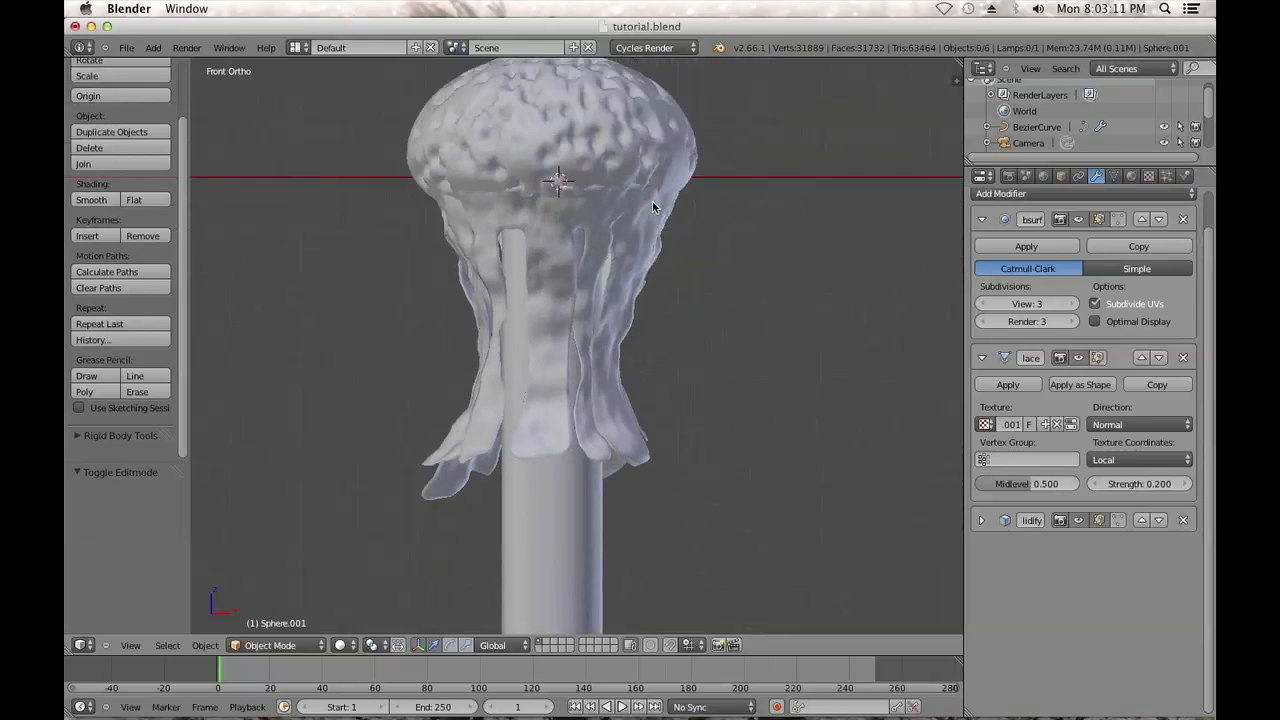
{"action": "scroll", "coordinate": [660, 212], "scroll_direction": "down", "scroll_amount": 3}
{"action": "middle_click_drag", "start_coordinate": [677, 222], "coordinate": [432, 323]}
{"action": "scroll", "coordinate": [433, 323], "scroll_direction": "up", "scroll_amount": 4}
{"action": "key", "text": "Tab"}
{"action": "right_click", "coordinate": [480, 323], "text": "alt"}
{"action": "key", "text": "Tab"}
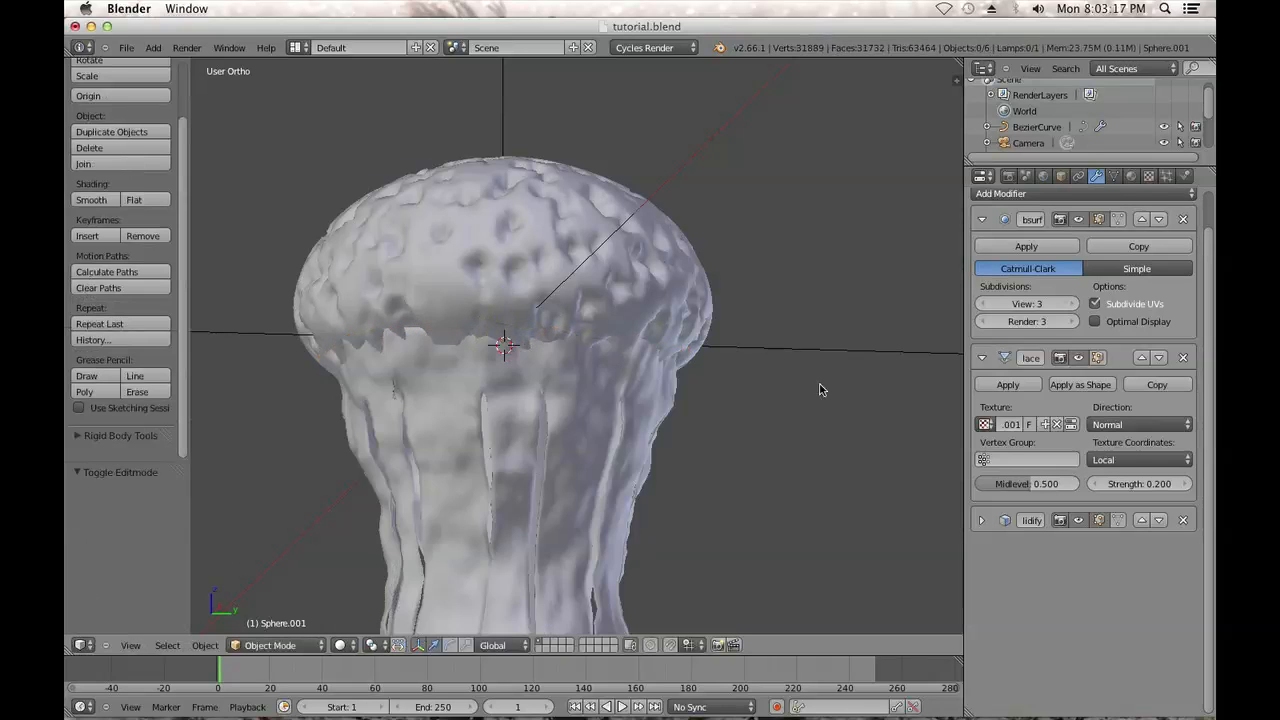
{"action": "scroll", "coordinate": [820, 389], "scroll_direction": "down", "scroll_amount": 3}
{"action": "middle_click_drag", "start_coordinate": [820, 389], "coordinate": [593, 430]}
{"action": "key", "text": "KP_1"}
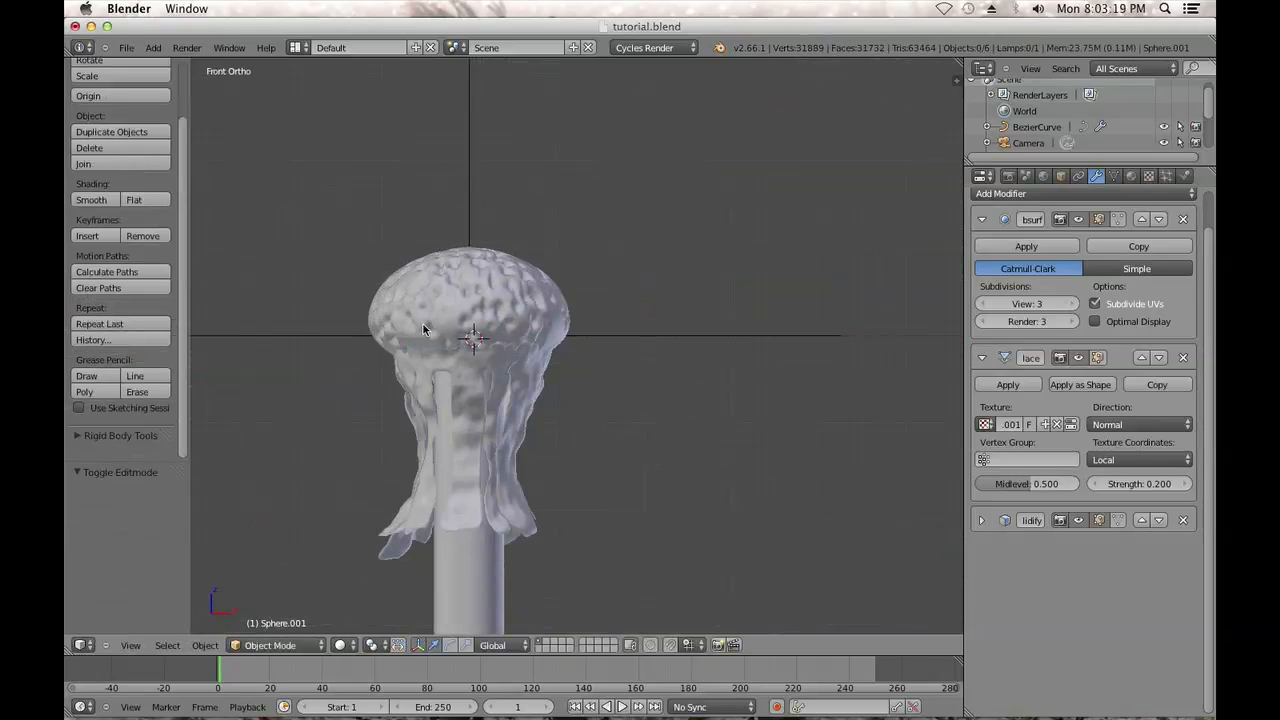
Parent the bumpy head to the empty using the Object parent type
{"action": "scroll", "coordinate": [598, 340], "scroll_direction": "down", "scroll_amount": 3}
{"action": "scroll", "coordinate": [603, 337], "scroll_direction": "up", "scroll_amount": 4}
{"action": "middle_click_drag", "start_coordinate": [518, 382], "coordinate": [526, 430], "text": "shift"}
{"action": "scroll", "coordinate": [500, 434], "scroll_direction": "up", "scroll_amount": 1}
{"action": "right_click", "coordinate": [576, 318]}
{"action": "middle_click_drag", "start_coordinate": [523, 326], "coordinate": [508, 276], "text": "shift"}
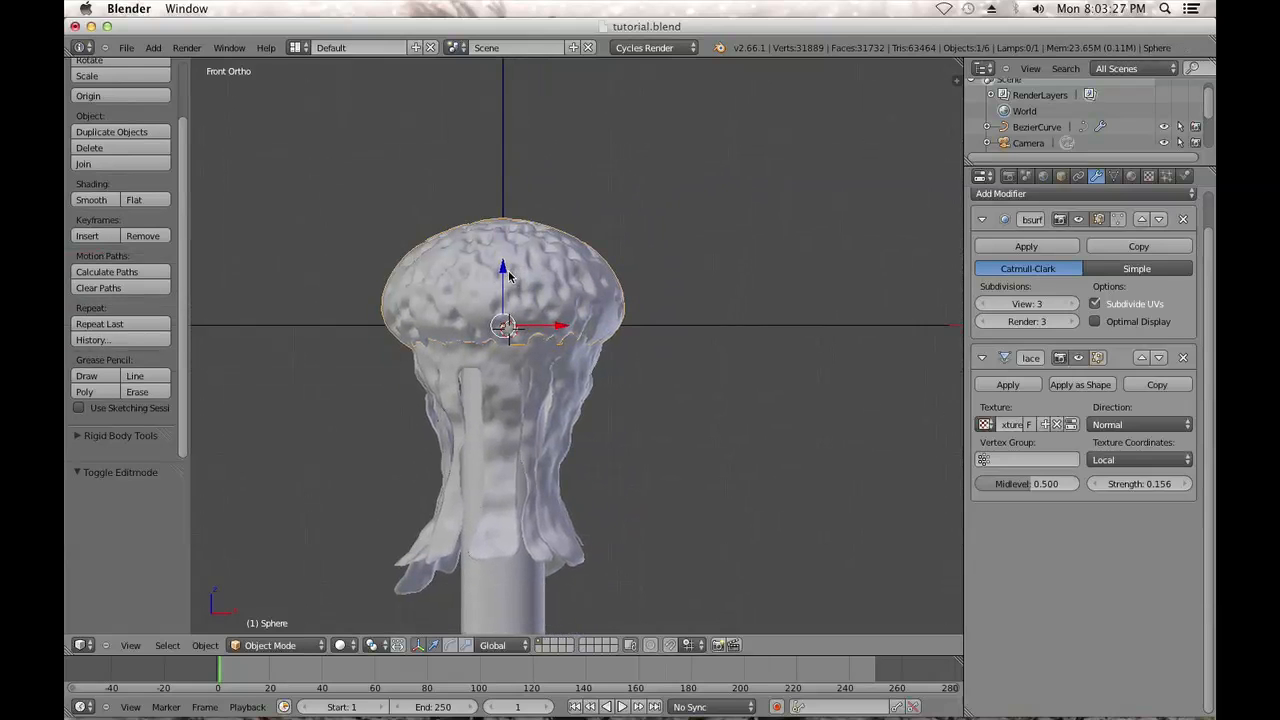
{"action": "right_click", "coordinate": [695, 335], "text": "shift"}
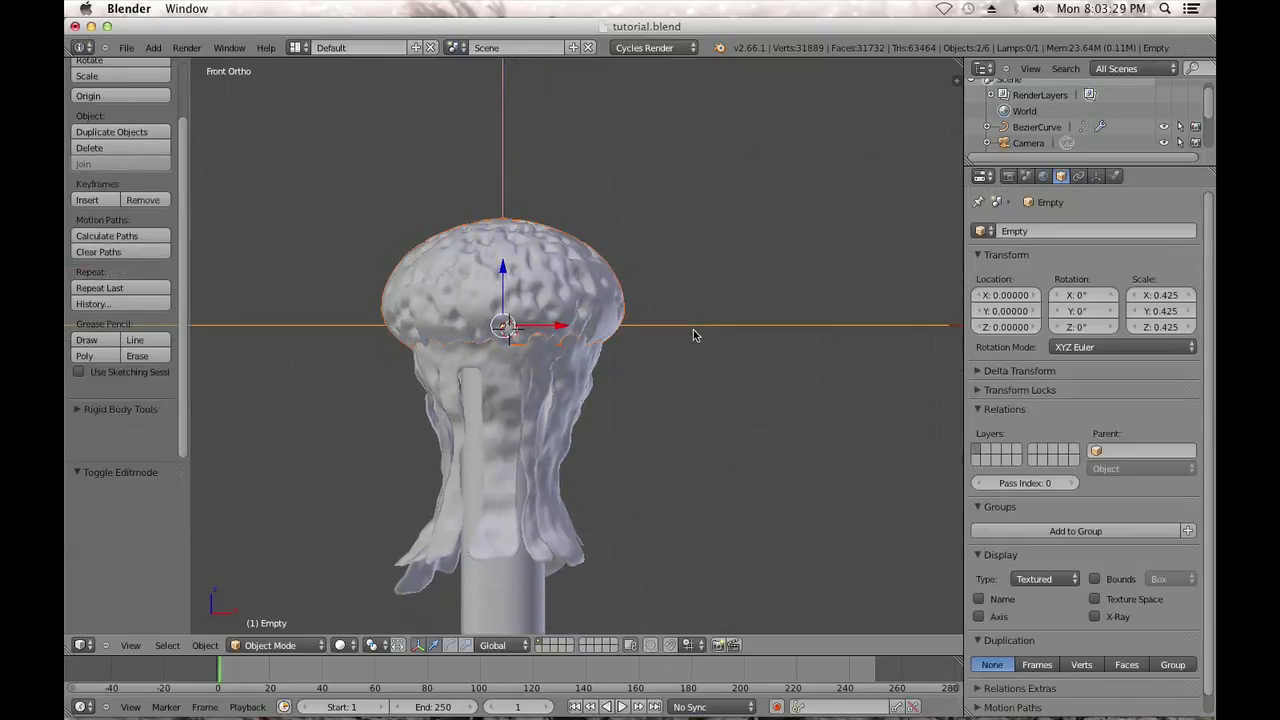
{"action": "scroll", "coordinate": [712, 320], "scroll_direction": "down", "scroll_amount": 3}
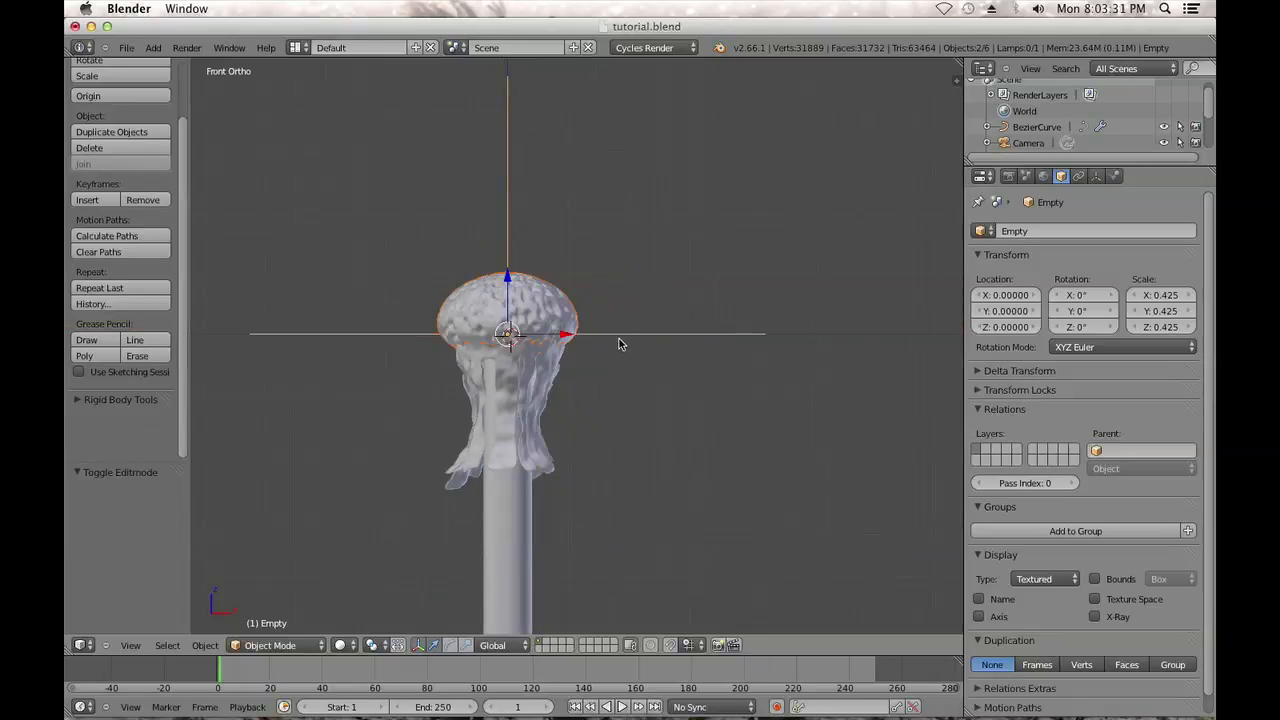
{"action": "key", "text": "ctrl+p"}
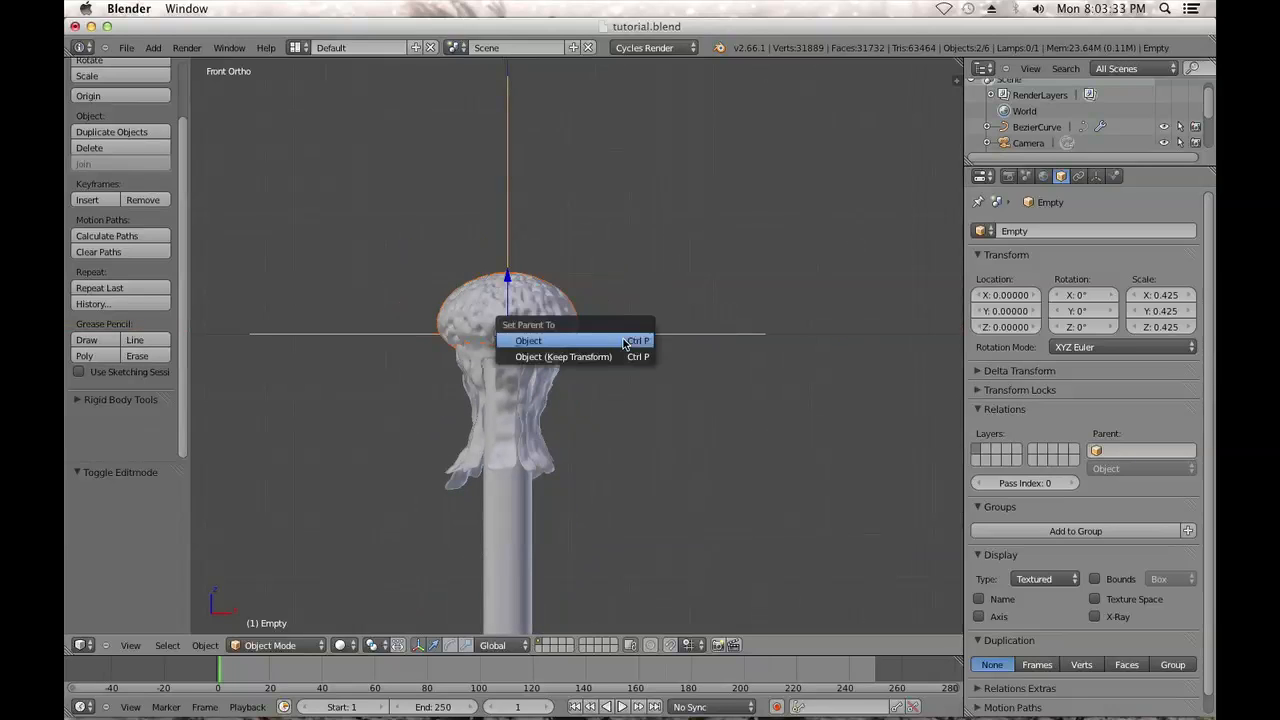
{"action": "left_click", "coordinate": [624, 340]}
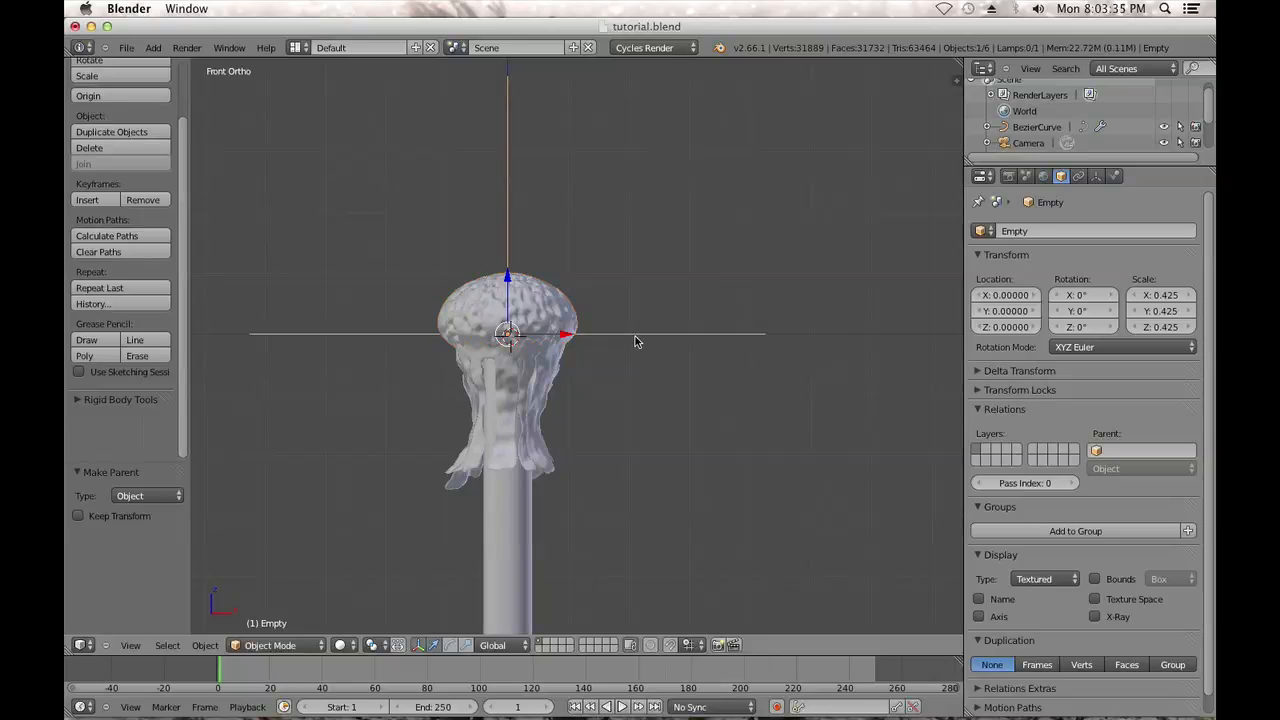
Try moving the empty to test whether the head and stem follow it
{"action": "key", "text": "g"}
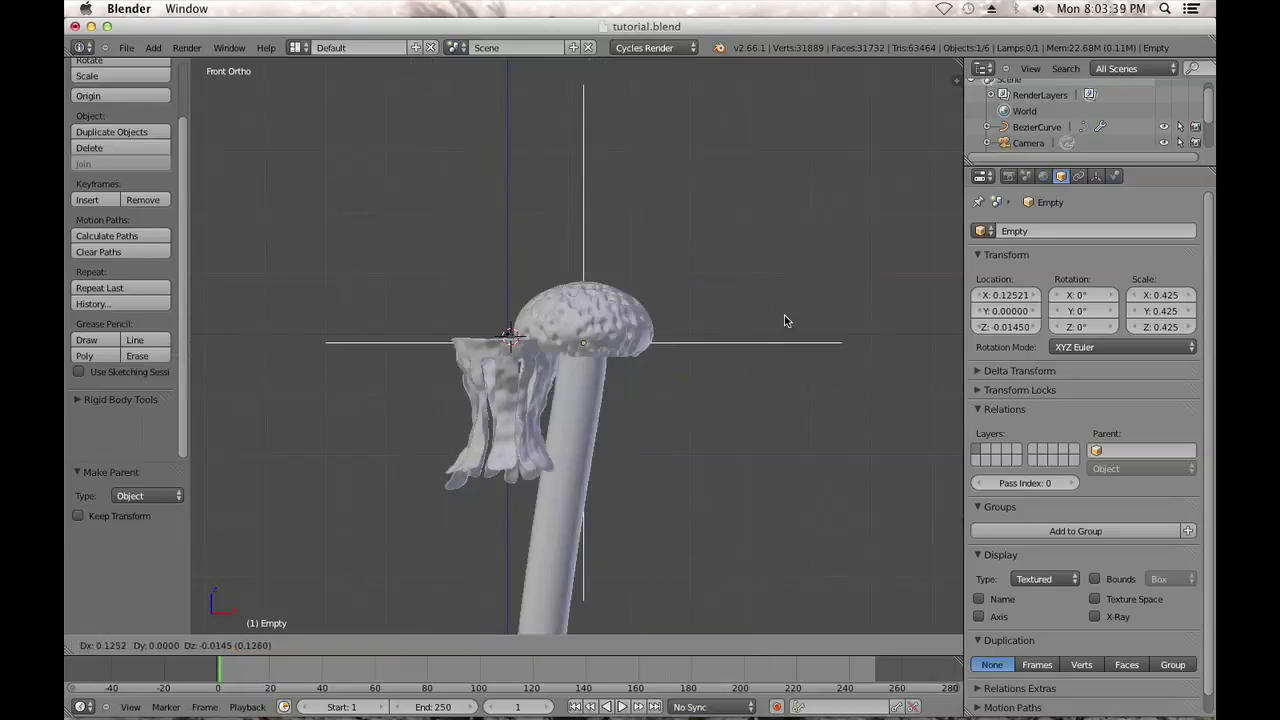
{"action": "left_click", "coordinate": [682, 278]}
Parent the leafy collar to the bumpy head using the Object parent type
{"action": "scroll", "coordinate": [600, 320], "scroll_direction": "up", "scroll_amount": 3}
{"action": "right_click", "coordinate": [517, 360]}
{"action": "scroll", "coordinate": [520, 368], "scroll_direction": "up", "scroll_amount": 1}
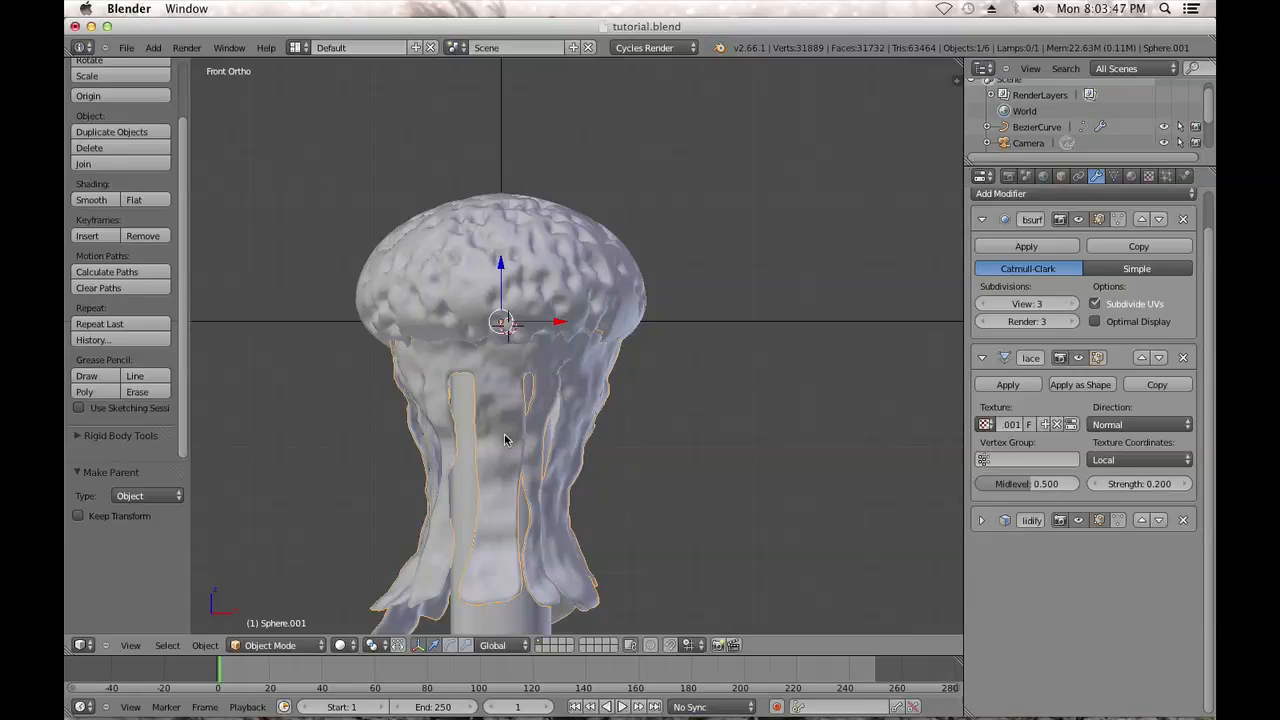
{"action": "right_click", "coordinate": [548, 251], "text": "shift"}
{"action": "key", "text": "ctrl+p"}
{"action": "left_click", "coordinate": [522, 256]}
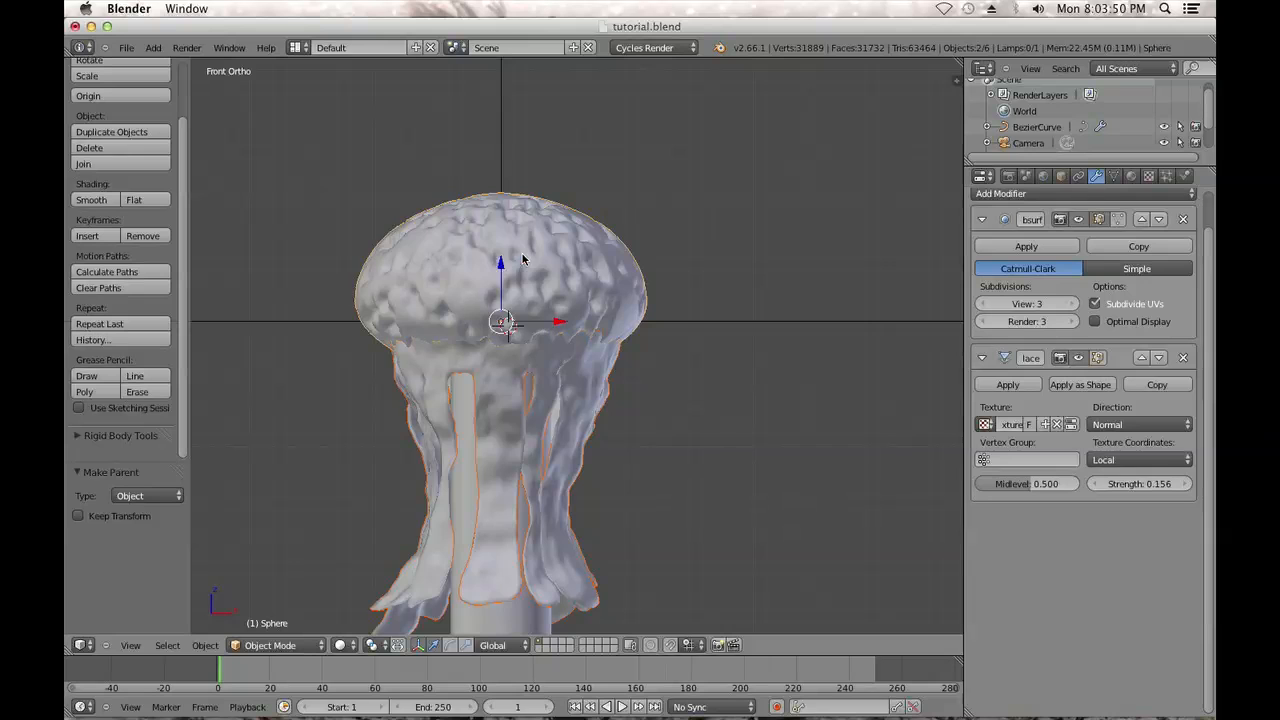
Test the rig by moving the empty and rotating it about 12°, and clear its rotation and location
{"action": "right_click", "coordinate": [703, 312]}
{"action": "scroll", "coordinate": [705, 314], "scroll_direction": "down", "scroll_amount": 5}
{"action": "key", "text": "g"}
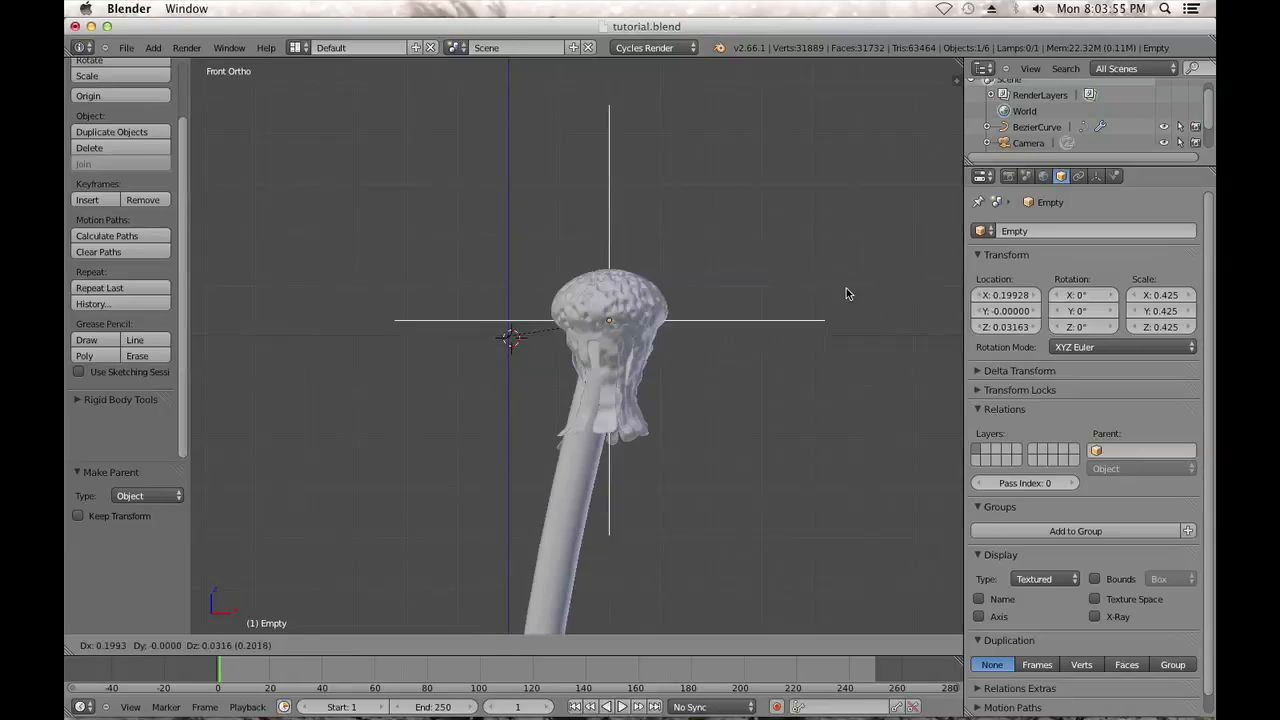
{"action": "left_click", "coordinate": [818, 304]}
{"action": "key", "text": "r"}
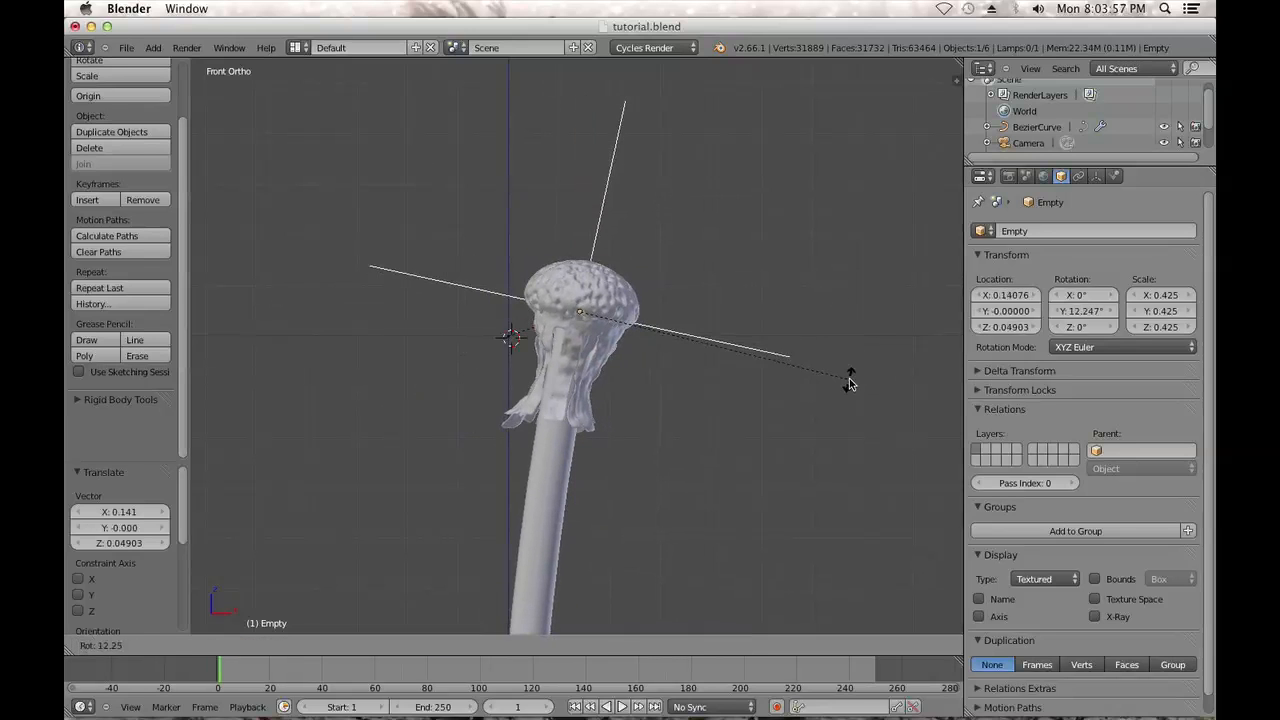
{"action": "left_click", "coordinate": [847, 375]}
{"action": "key", "text": "alt+r"}
{"action": "key", "text": "alt+g"}
Switch to Preview and examine the dandelion seeds in the reference photo 00438611.jpg
{"action": "middle_click_drag", "start_coordinate": [820, 313], "coordinate": [578, 284]}
{"action": "scroll", "coordinate": [471, 294], "scroll_direction": "up", "scroll_amount": 3}
{"action": "key", "text": "KP_1"}
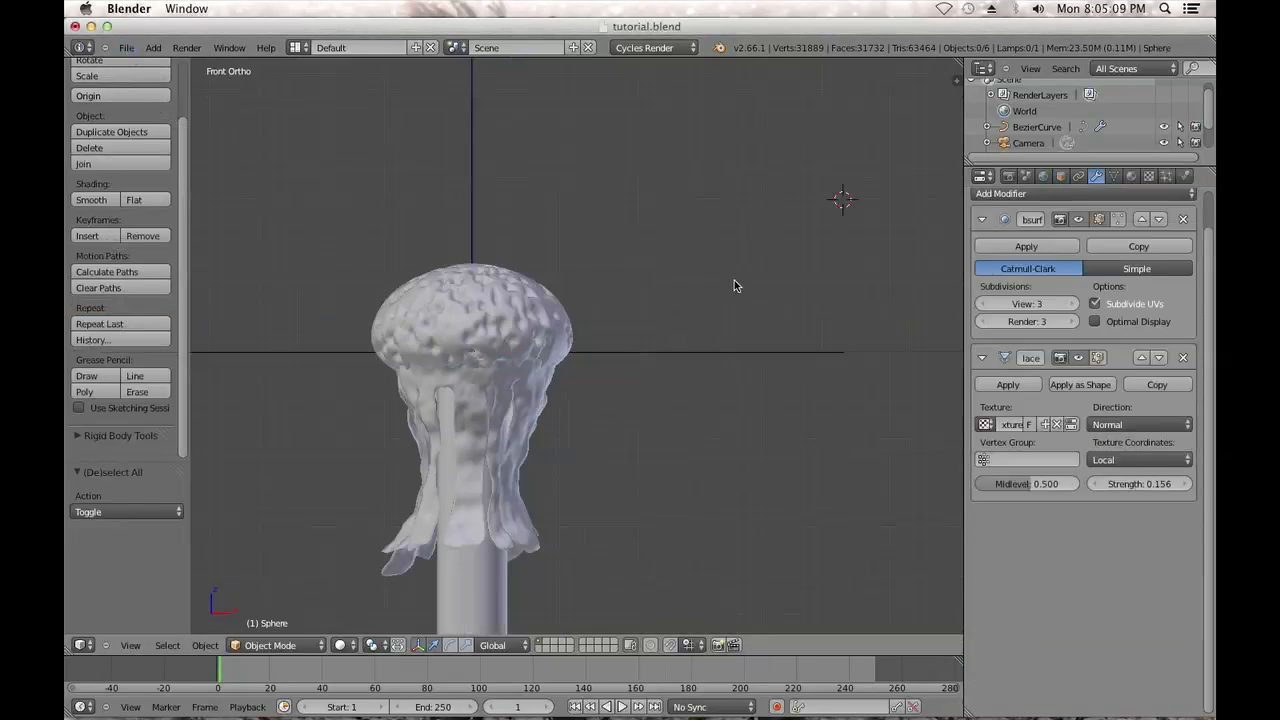
{"action": "middle_click_drag", "start_coordinate": [734, 286], "coordinate": [607, 411], "text": "shift"}
{"action": "middle_click_drag", "start_coordinate": [665, 375], "coordinate": [615, 400], "text": "shift"}
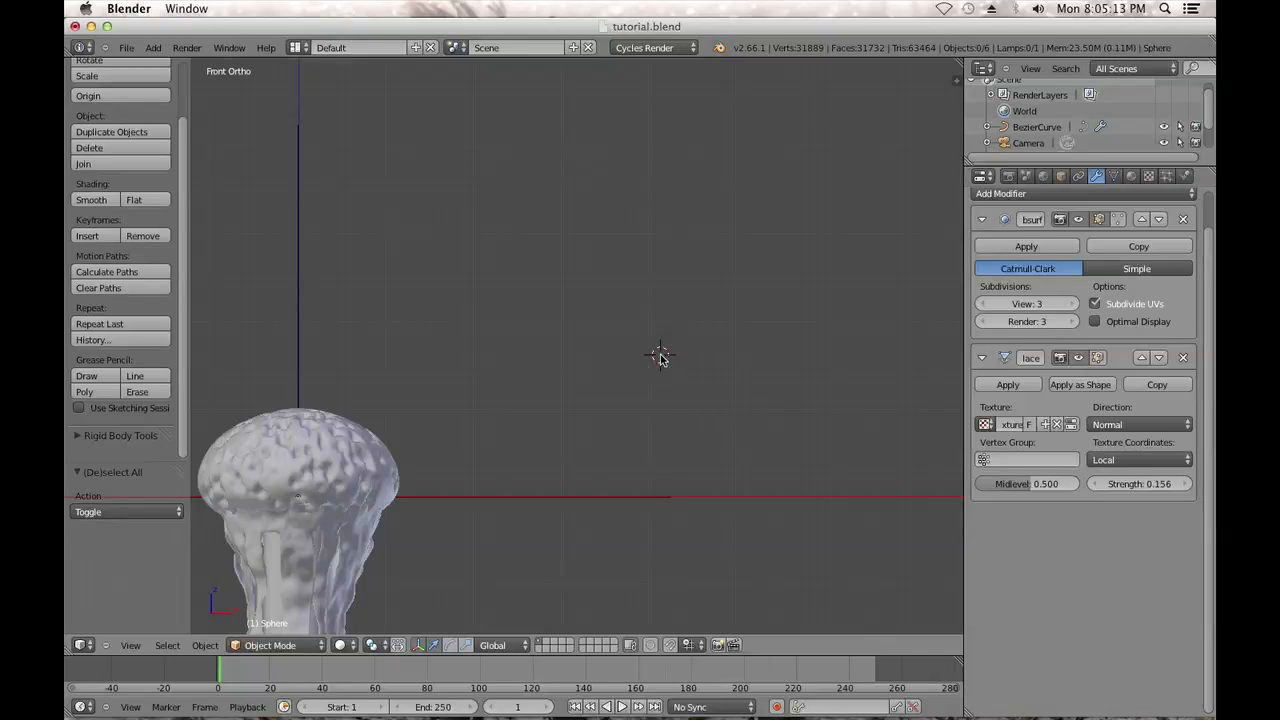
{"action": "mouse_move", "coordinate": [770, 712]}
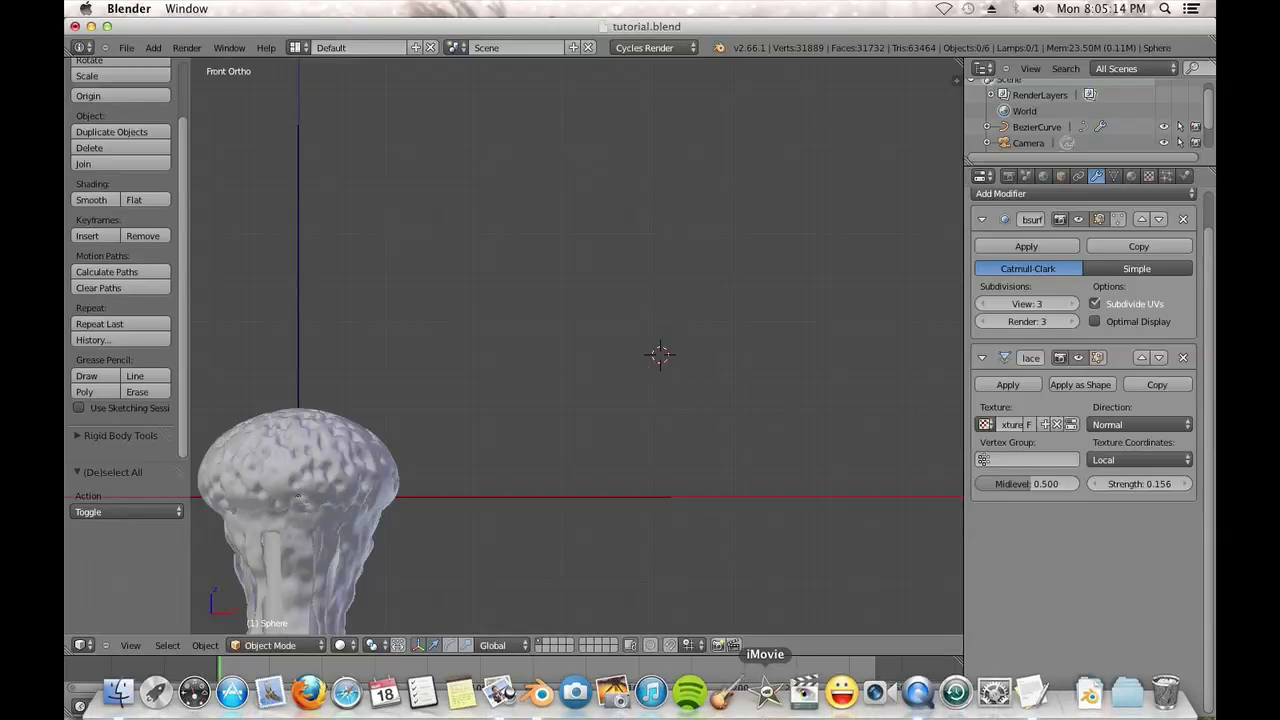
{"action": "left_click", "coordinate": [514, 696]}
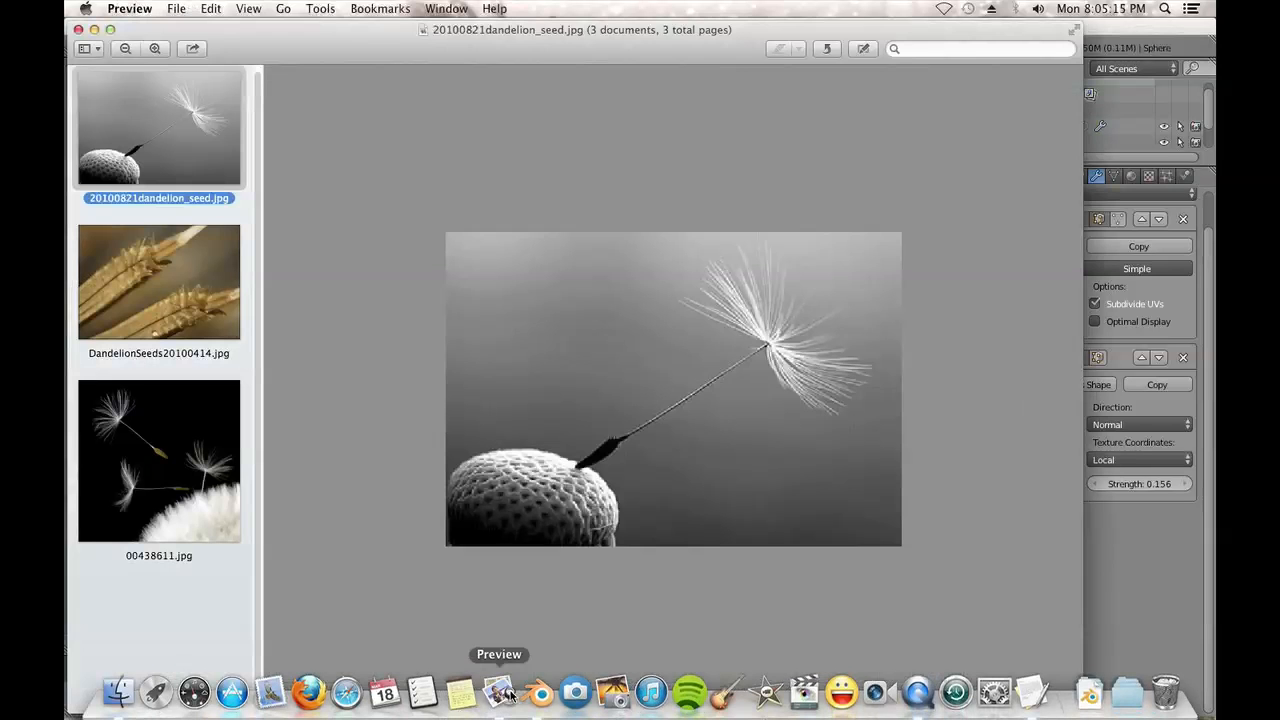
{"action": "left_click", "coordinate": [193, 458]}
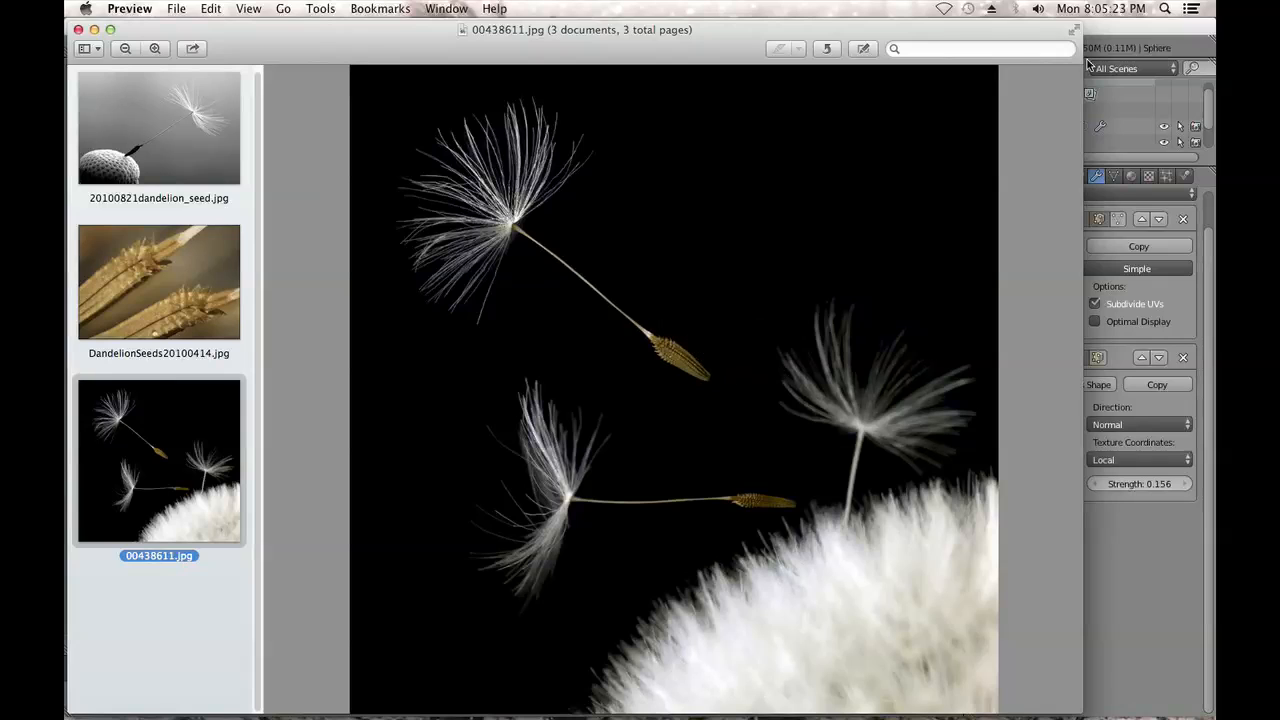
Switch back to Blender and add a 32-vertex mesh circle with radius 1 at the 3D cursor beside the flower head
{"action": "left_click", "coordinate": [1113, 32]}
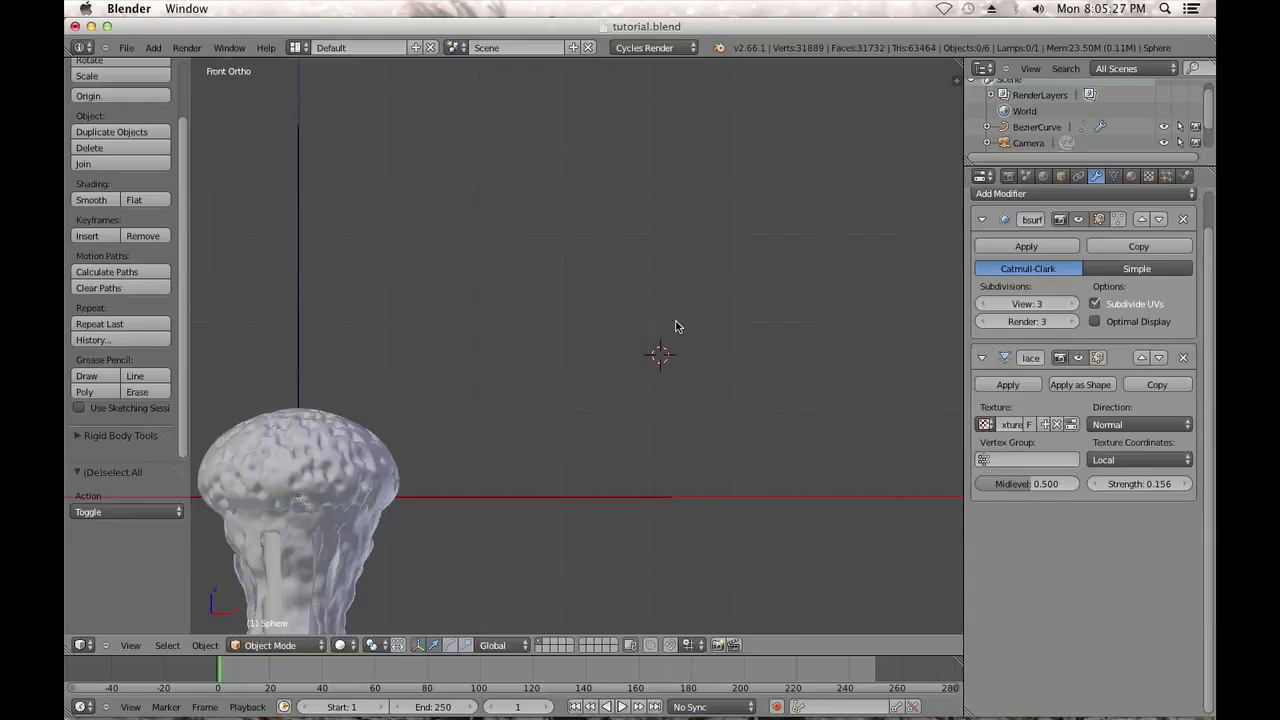
{"action": "key", "text": "shift+a"}
{"action": "mouse_move", "coordinate": [675, 326]}
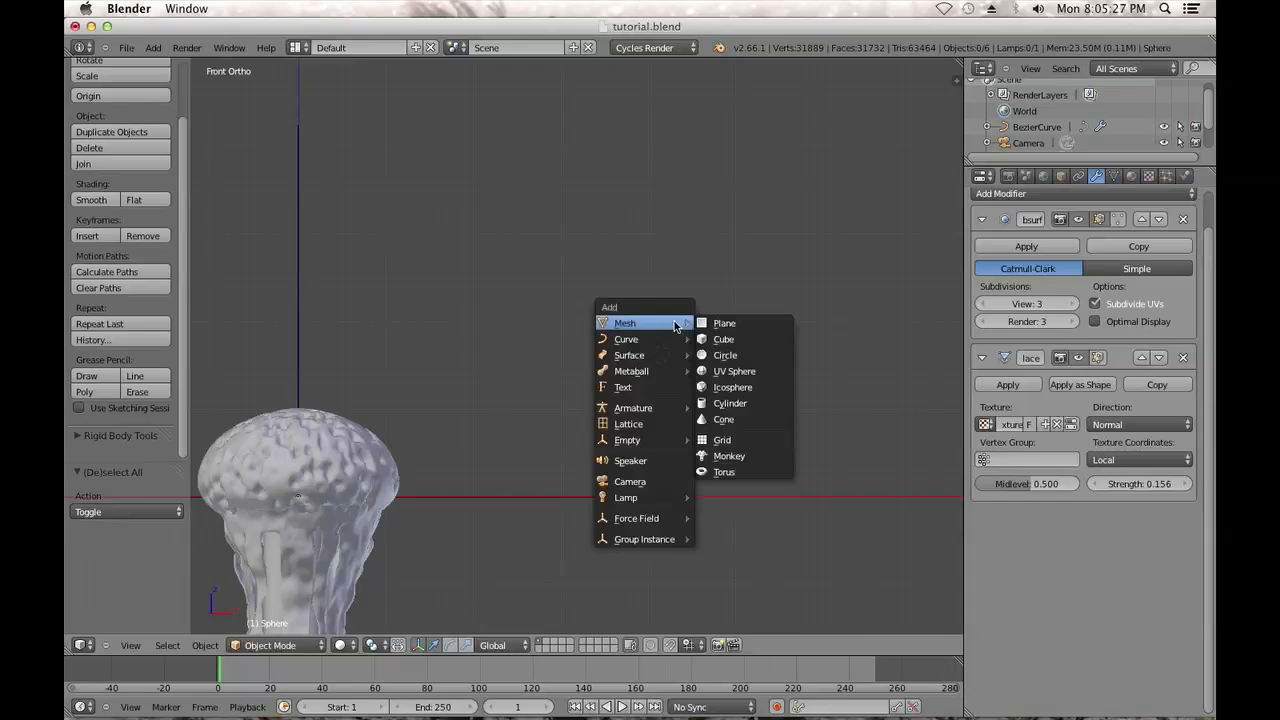
{"action": "left_click", "coordinate": [722, 354]}
{"action": "key", "text": "KP_7"}
{"action": "scroll", "coordinate": [725, 358], "scroll_direction": "down", "scroll_amount": 3}
{"action": "scroll", "coordinate": [725, 358], "scroll_direction": "down", "scroll_amount": 2}
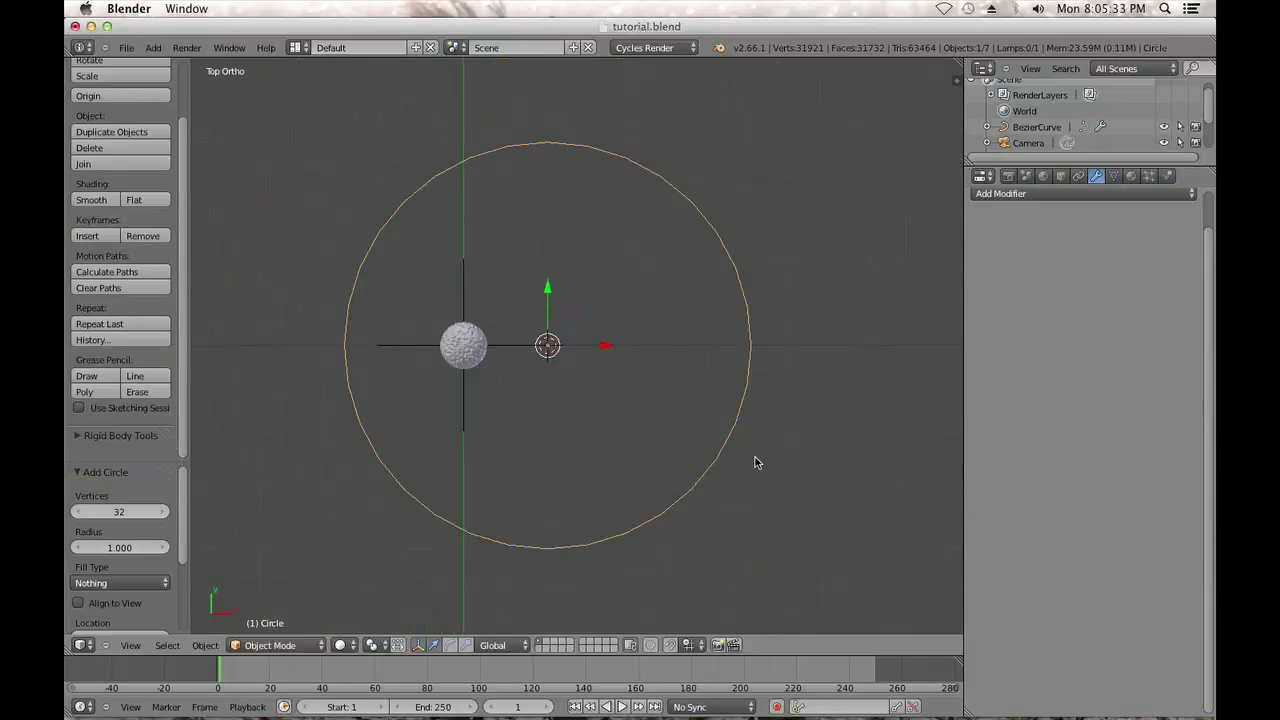
Scale the new circle down to about 0.18 of its size, and further by a factor of 0.658
{"action": "key", "text": "s"}
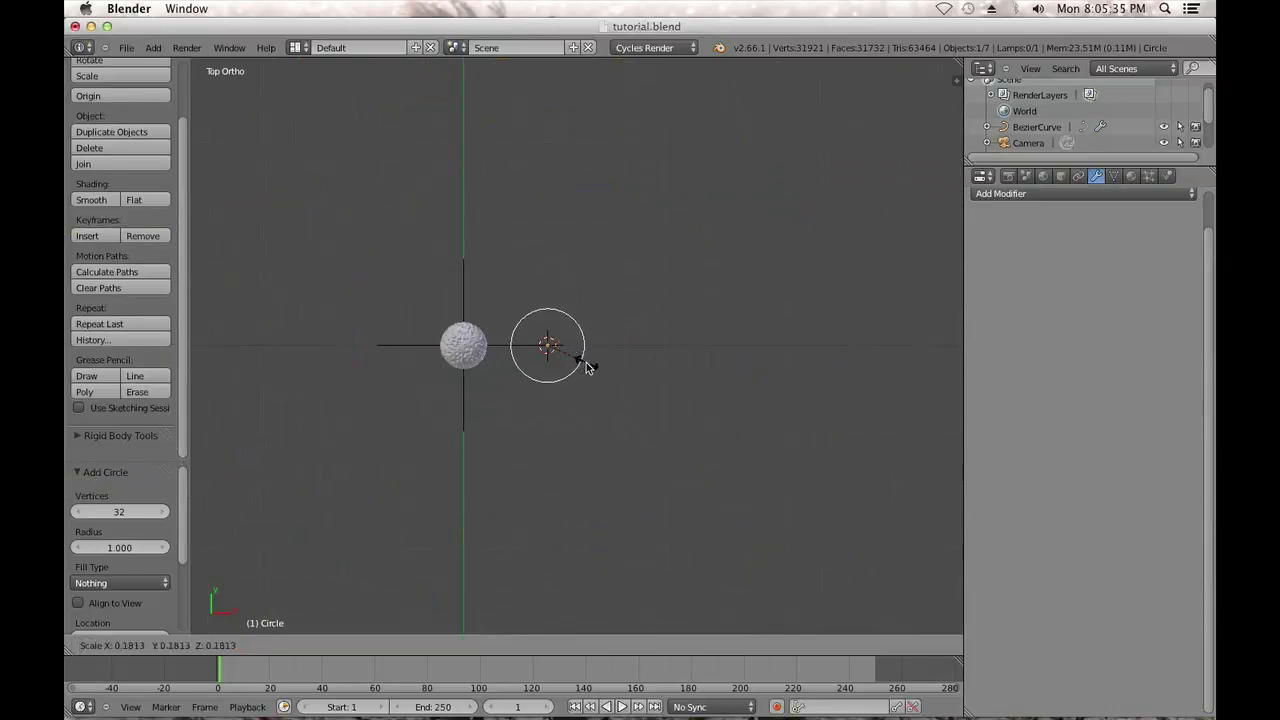
{"action": "left_click", "coordinate": [581, 361]}
{"action": "scroll", "coordinate": [703, 453], "scroll_direction": "up", "scroll_amount": 5}
{"action": "key", "text": "s"}
{"action": "left_click", "coordinate": [678, 415]}
{"action": "scroll", "coordinate": [678, 414], "scroll_direction": "up", "scroll_amount": 3}
{"action": "scroll", "coordinate": [571, 400], "scroll_direction": "up", "scroll_amount": 3}
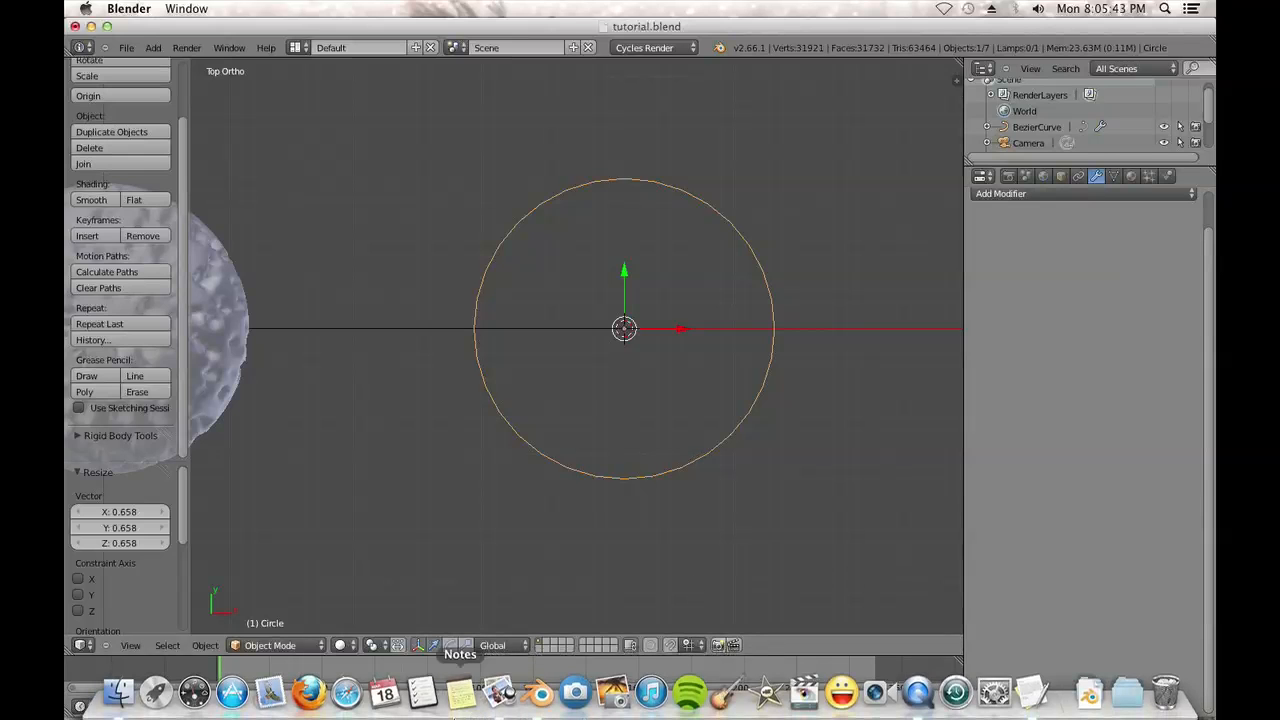
Switch to Preview and examine the seed's shape and spiky surface in the three dandelion reference photos
{"action": "left_click", "coordinate": [499, 697]}
{"action": "left_click", "coordinate": [145, 313]}
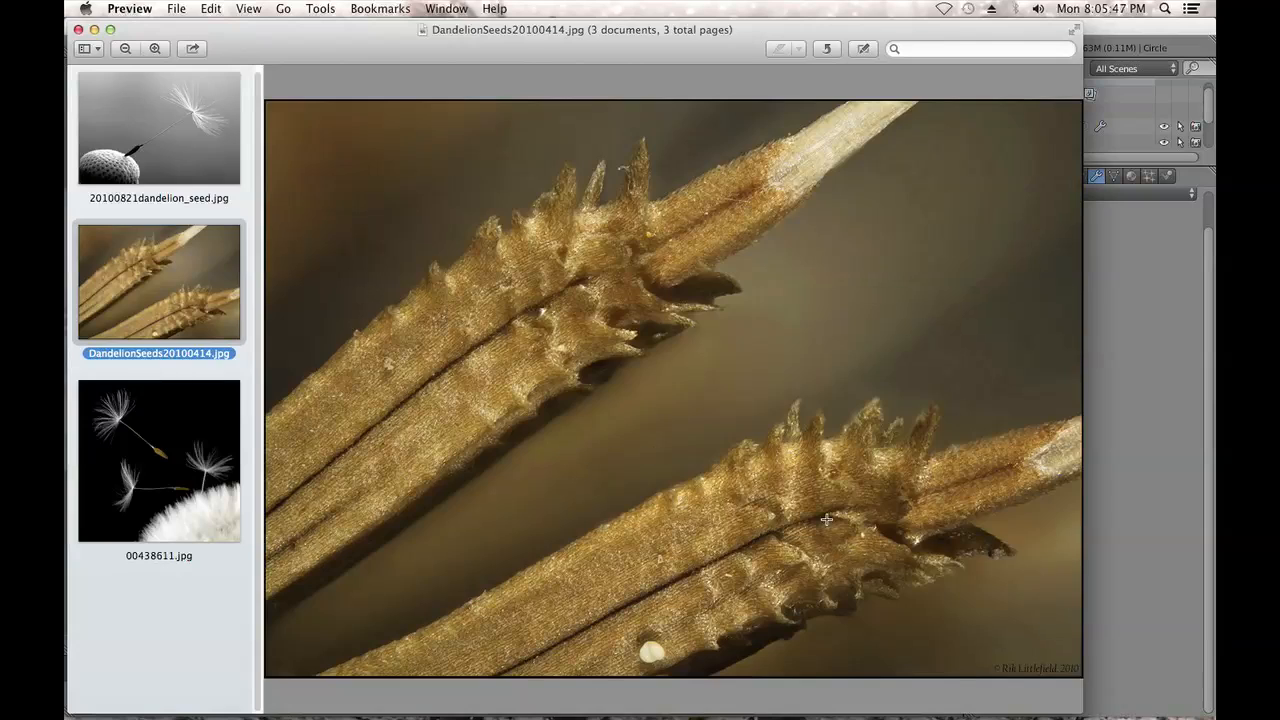
{"action": "key", "text": "Down"}
{"action": "left_click", "coordinate": [192, 306]}
{"action": "left_click", "coordinate": [212, 180]}
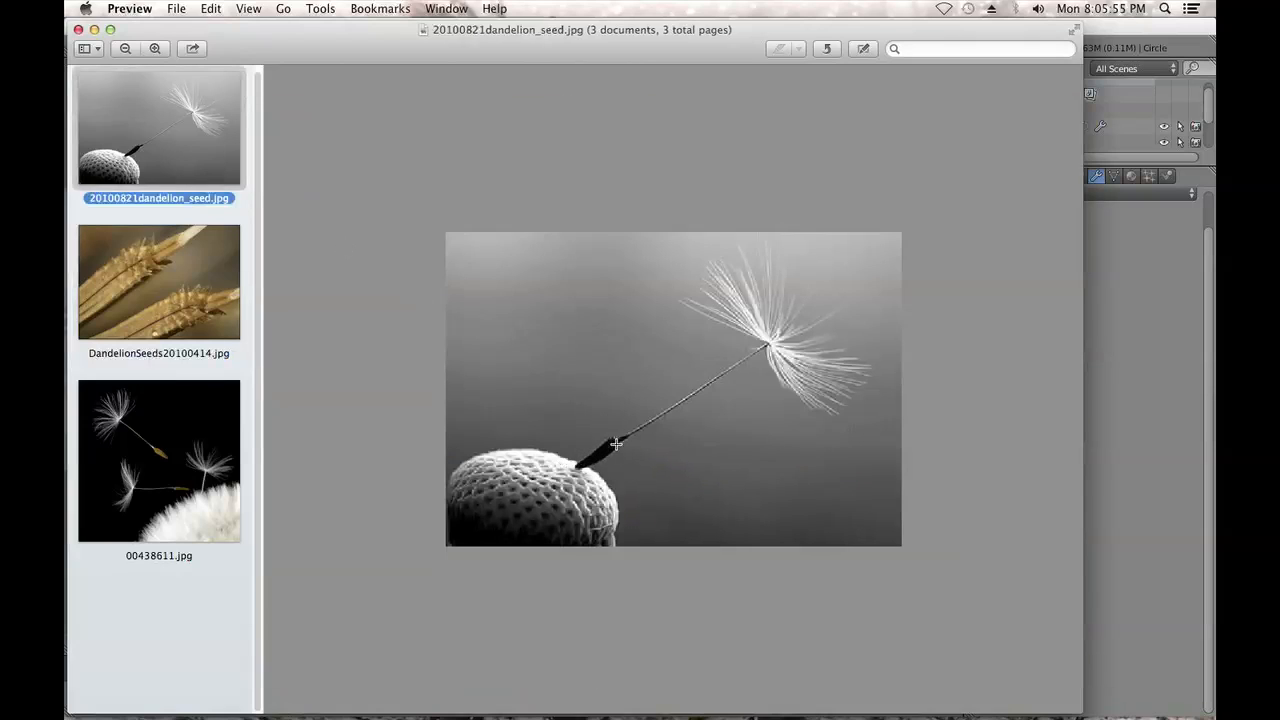
Switch back to Blender and scale the circle down slightly
{"action": "left_click", "coordinate": [1128, 36]}
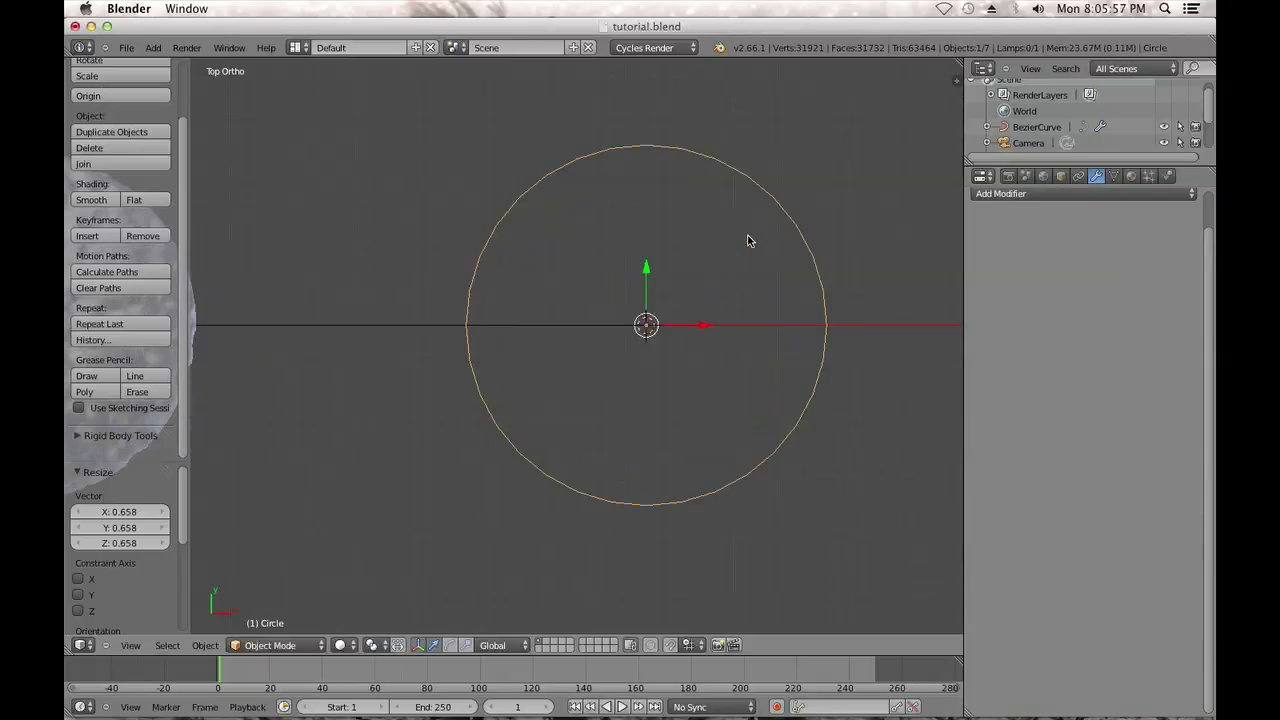
{"action": "key", "text": "s"}
{"action": "left_click", "coordinate": [790, 462]}
With proportional editing, pull the circle's lowest vertex inward about 0.022 along Y and its leftmost vertex inward along X
{"action": "key", "text": "Tab"}
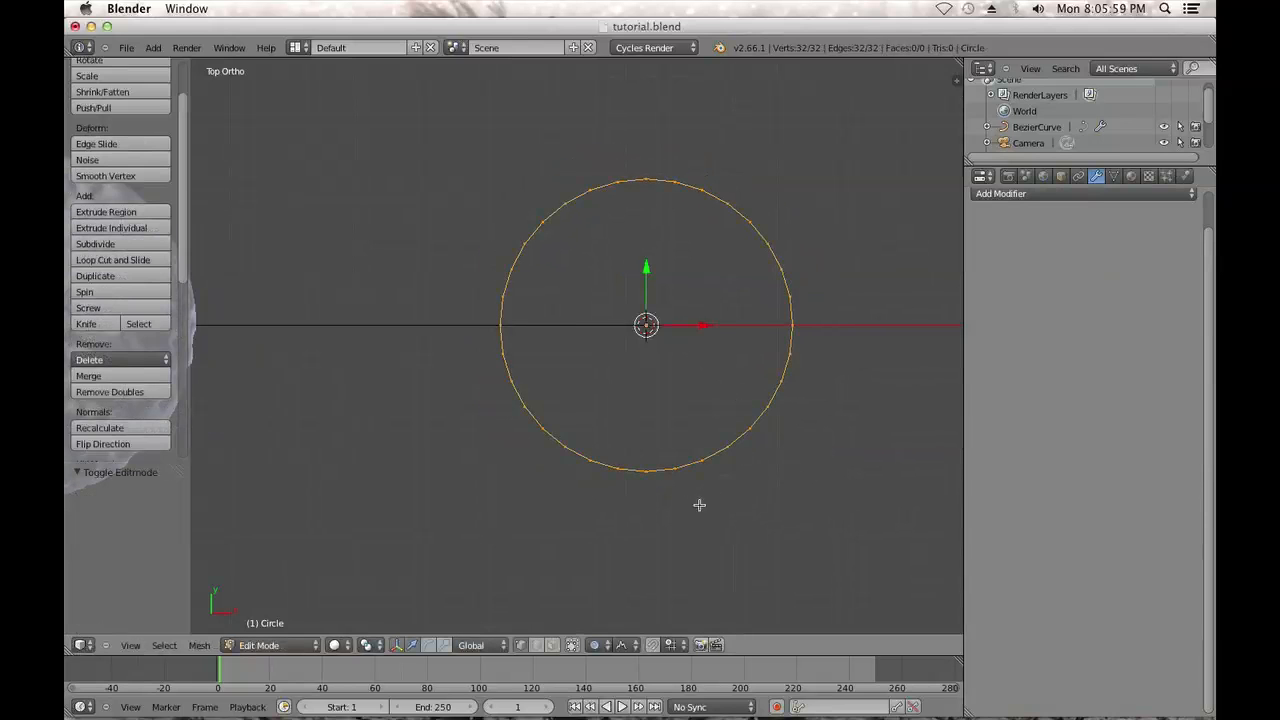
{"action": "right_click", "coordinate": [646, 487]}
{"action": "left_click_drag", "start_coordinate": [644, 424], "coordinate": [637, 383]}
{"action": "right_click", "coordinate": [498, 312]}
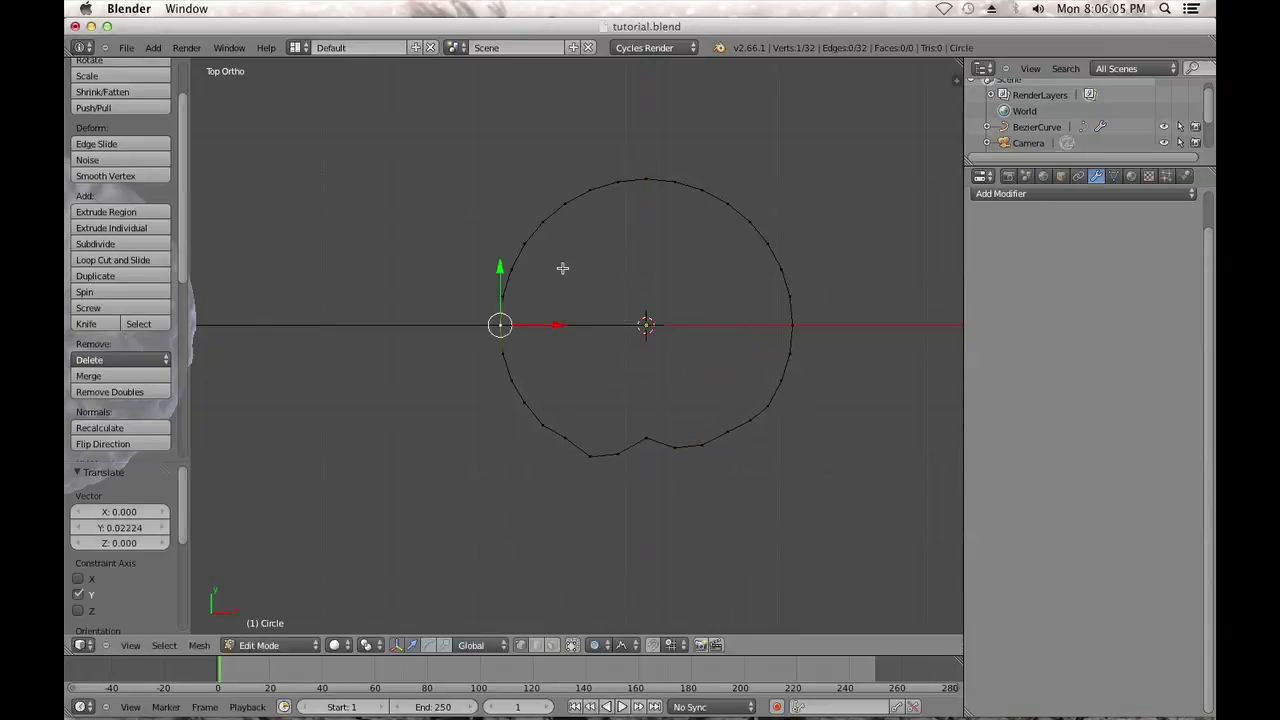
{"action": "left_click", "coordinate": [568, 334]}
{"action": "left_click_drag", "start_coordinate": [558, 326], "coordinate": [594, 324]}
Pull the outline's topmost vertex inward about 0.028 along Y and its rightmost vertex inward about 0.039 along X, and leave Edit Mode
{"action": "right_click", "coordinate": [651, 178]}
{"action": "left_click_drag", "start_coordinate": [651, 128], "coordinate": [652, 165]}
{"action": "scroll", "coordinate": [652, 165], "scroll_direction": "down", "scroll_amount": 1}
{"action": "right_click", "coordinate": [793, 331]}
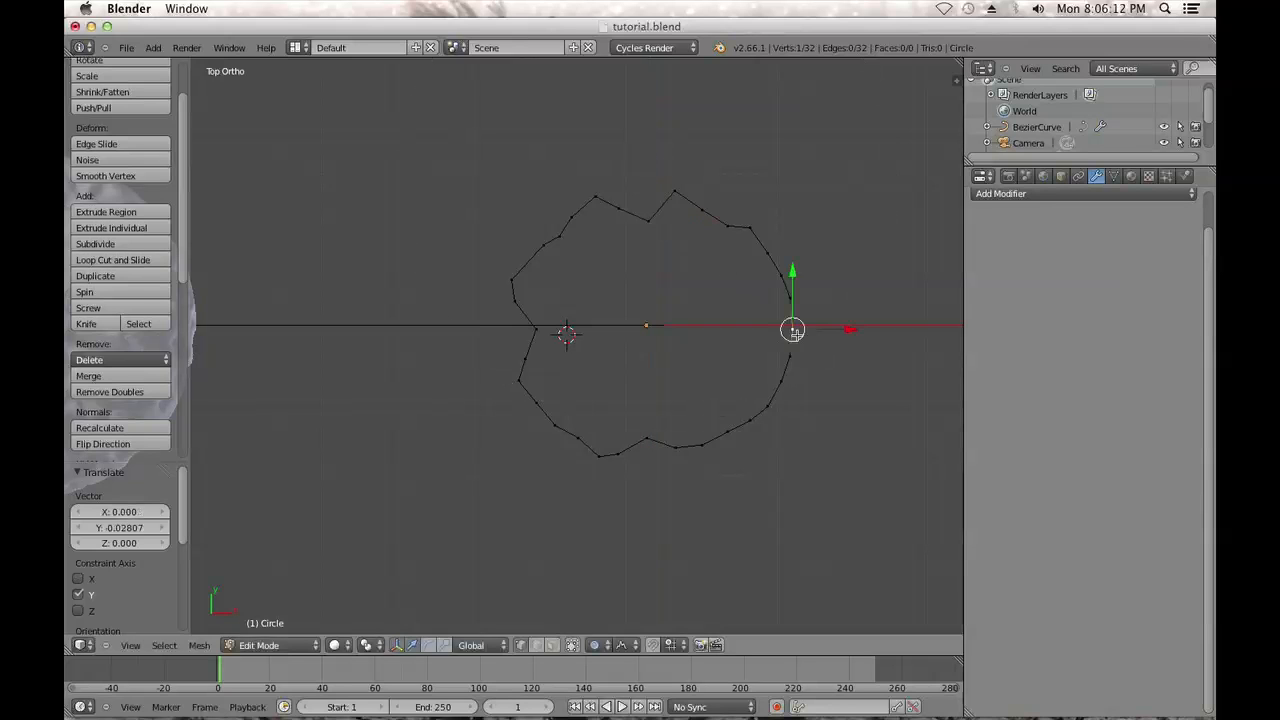
{"action": "left_click_drag", "start_coordinate": [834, 328], "coordinate": [772, 323]}
{"action": "scroll", "coordinate": [790, 323], "scroll_direction": "down", "scroll_amount": 2}
{"action": "scroll", "coordinate": [776, 322], "scroll_direction": "down", "scroll_amount": 1}
{"action": "scroll", "coordinate": [772, 323], "scroll_direction": "up", "scroll_amount": 1}
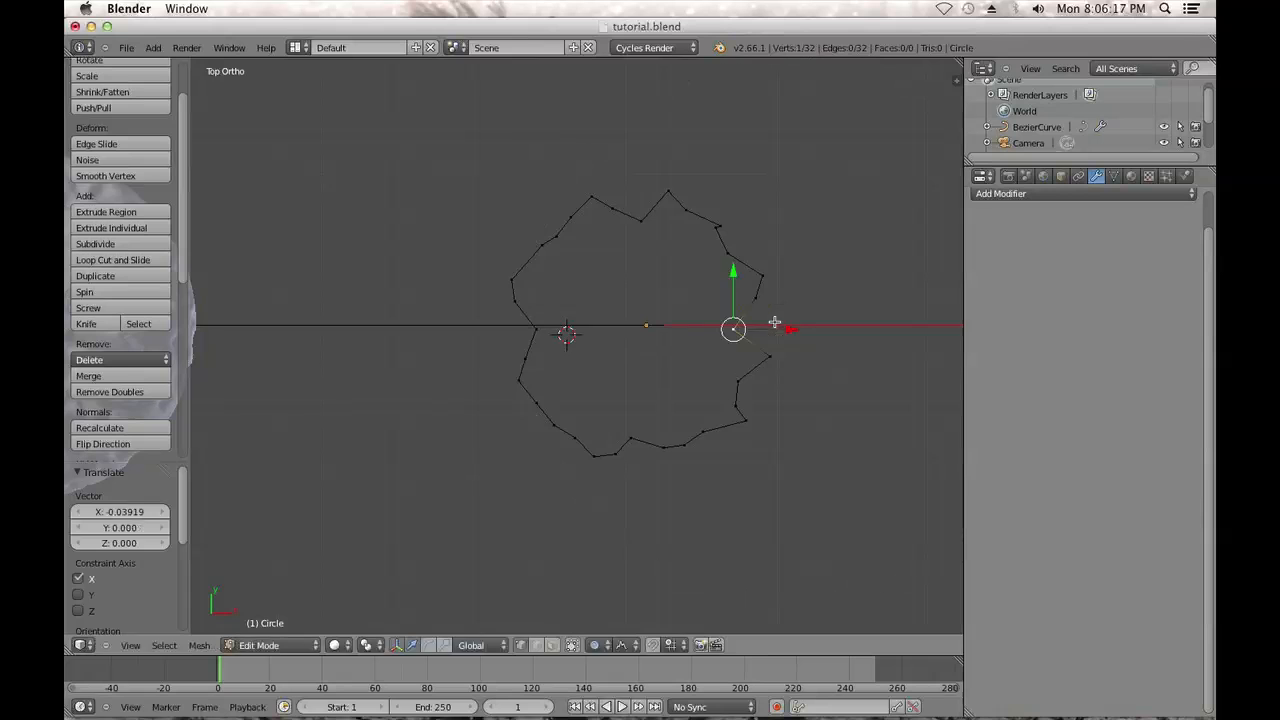
{"action": "key", "text": "a"}
{"action": "key", "text": "Tab"}
Scale the jagged circle object down to roughly half its size, and shrink it further in front view
{"action": "middle_click_drag", "start_coordinate": [740, 366], "coordinate": [731, 311]}
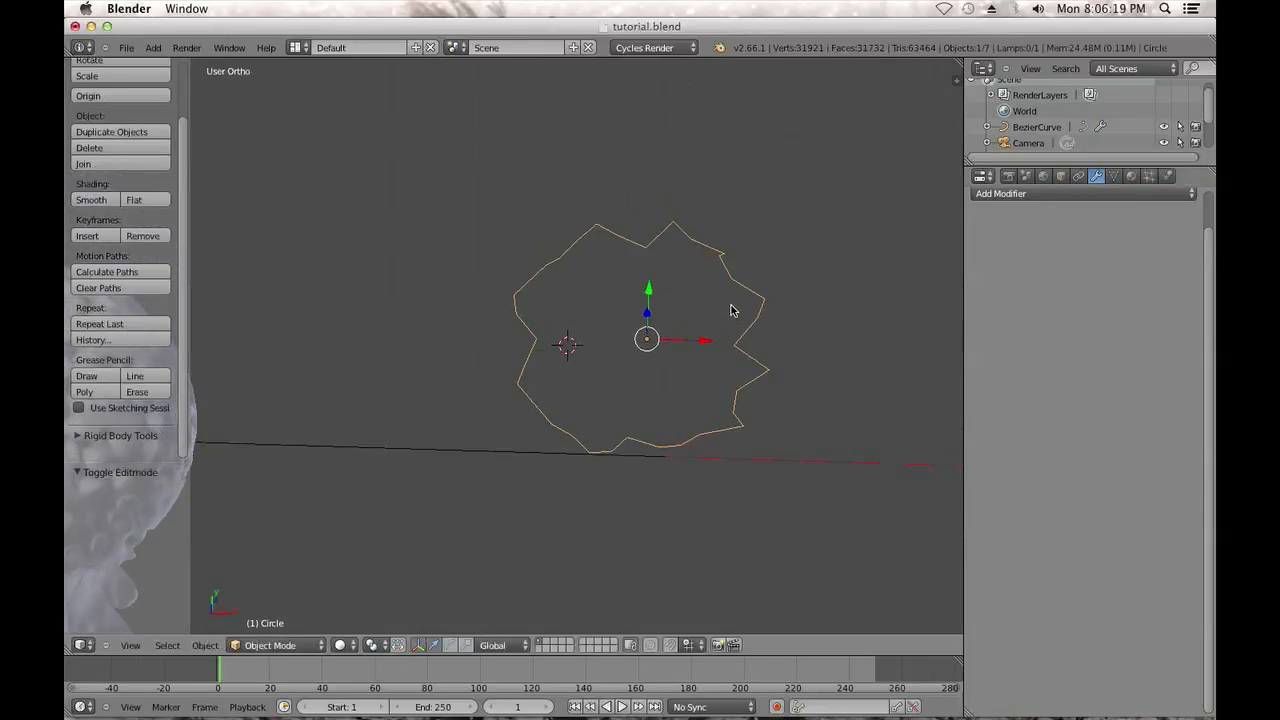
{"action": "key", "text": "s"}
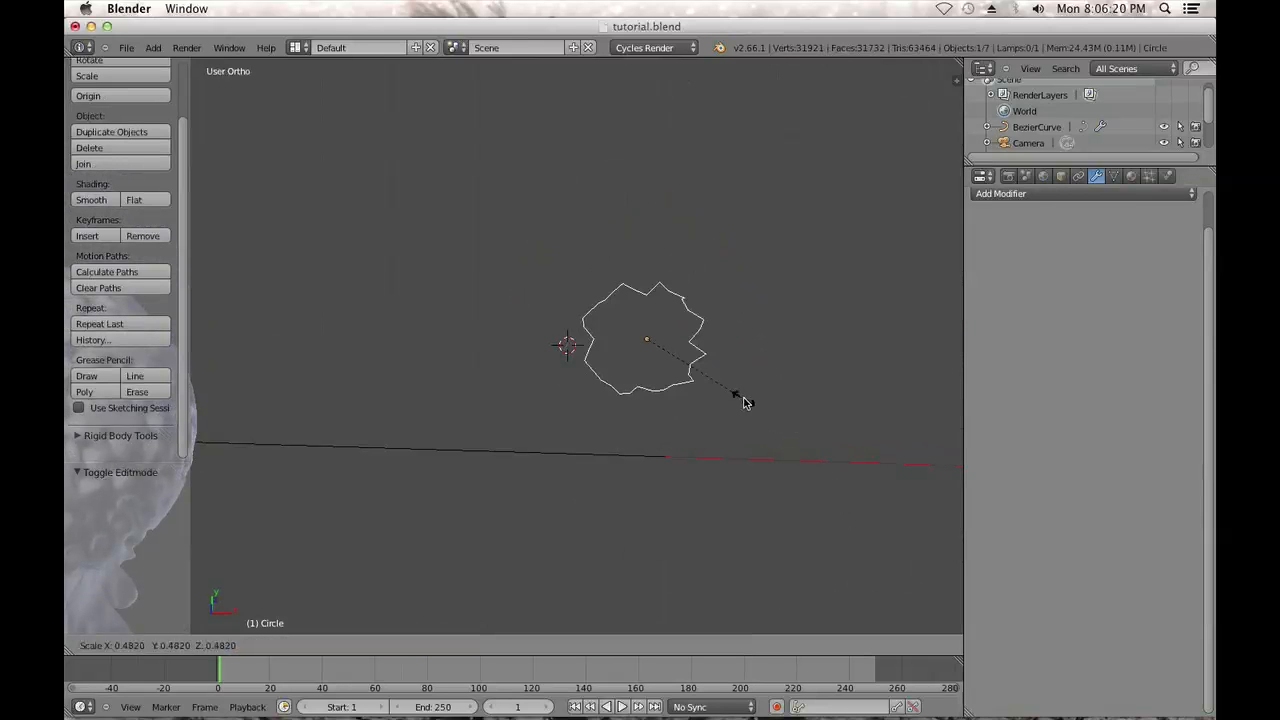
{"action": "left_click", "coordinate": [744, 403]}
{"action": "key", "text": "KP_1"}
{"action": "key", "text": "s"}
{"action": "left_click", "coordinate": [768, 414]}
Extrude the whole circle outline straight down along Z with proportional editing turned off
{"action": "key", "text": "Tab"}
{"action": "middle_click_drag", "start_coordinate": [721, 450], "coordinate": [650, 377], "text": "shift"}
{"action": "key", "text": "a"}
{"action": "key", "text": "e"}
{"action": "right_click", "coordinate": [605, 310]}
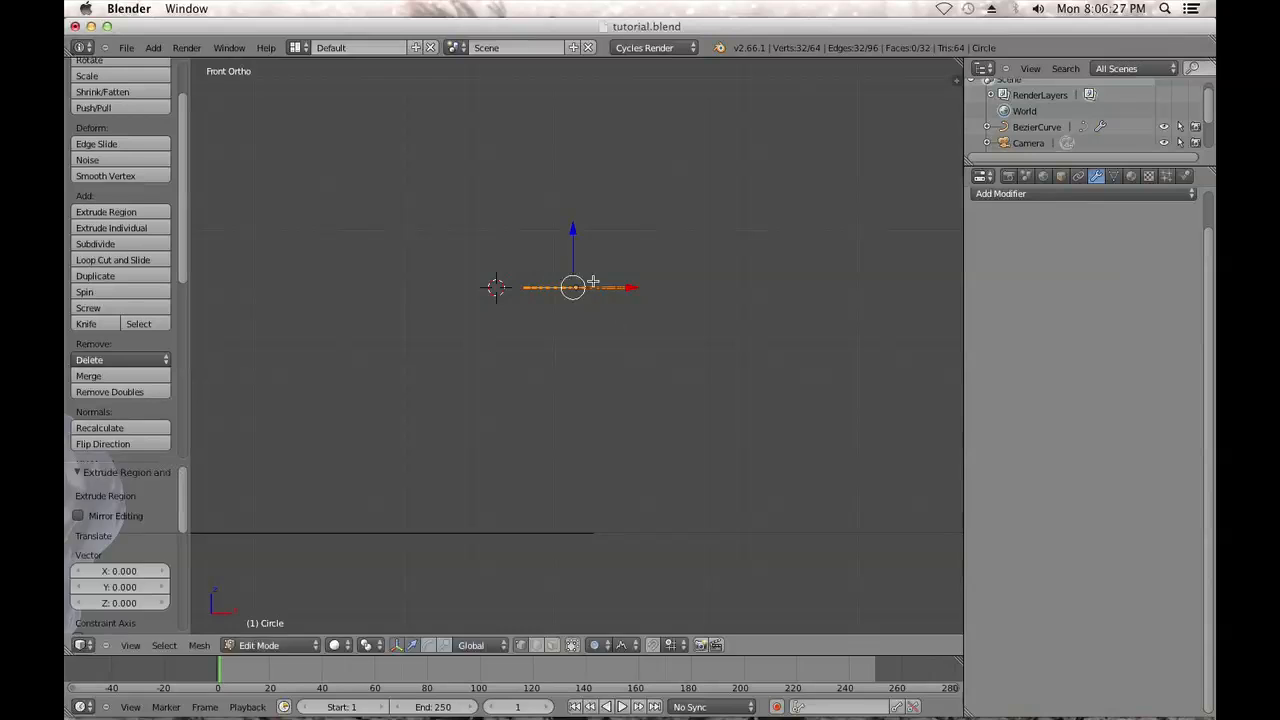
{"action": "left_click_drag", "start_coordinate": [574, 231], "coordinate": [571, 276]}
{"action": "right_click", "coordinate": [571, 275]}
{"action": "key", "text": "o"}
{"action": "left_click_drag", "start_coordinate": [575, 228], "coordinate": [569, 293]}
Scale the extruded lower ring to about 0.929 and rotate it about -8.1° around Z
{"action": "key", "text": "s"}
{"action": "left_click", "coordinate": [714, 394]}
{"action": "key", "text": "r"}
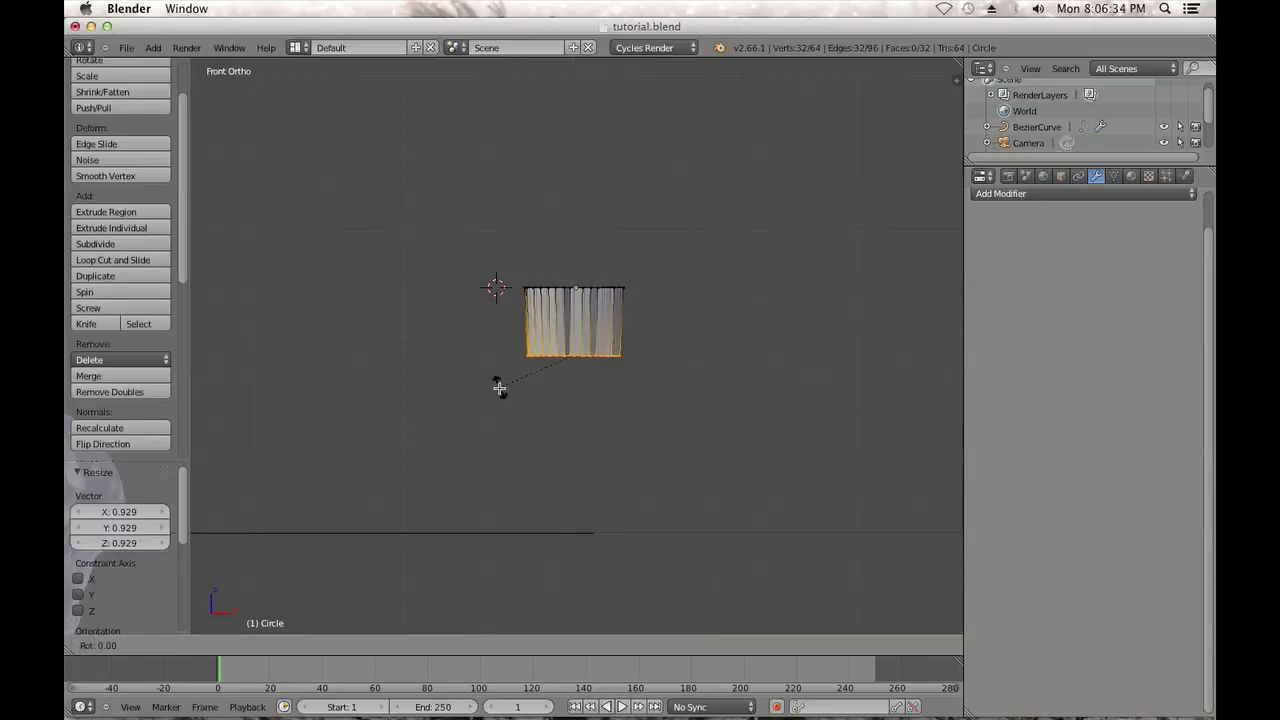
{"action": "key", "text": "z"}
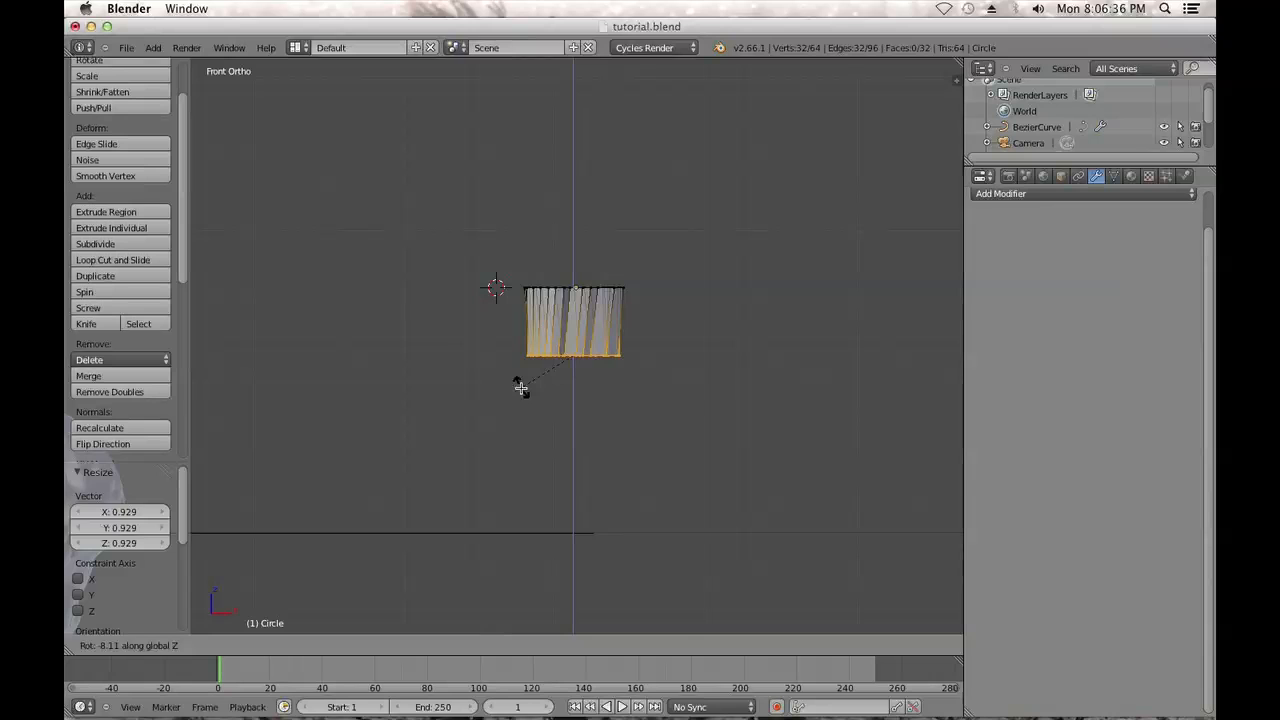
{"action": "left_click", "coordinate": [521, 388]}
Extrude the lower ring further down, narrow it slightly, and rotate it about 2° around Z
{"action": "key", "text": "e"}
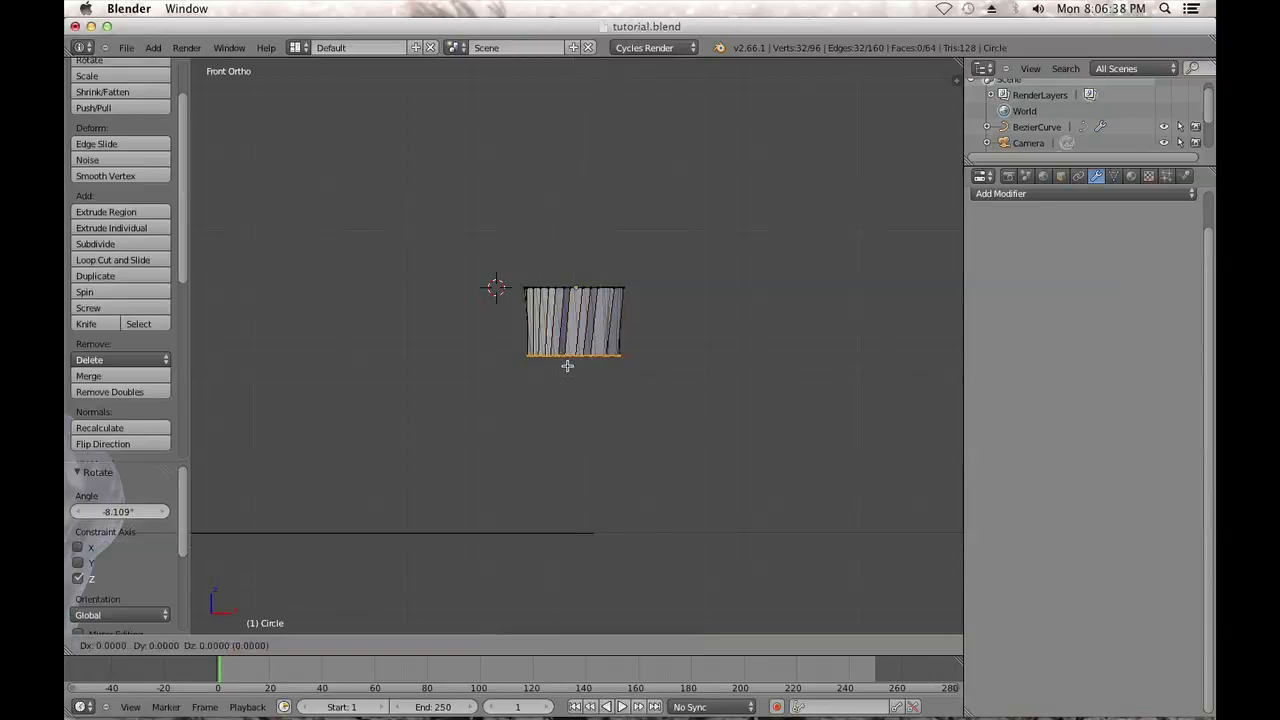
{"action": "left_click", "coordinate": [567, 365]}
{"action": "left_click_drag", "start_coordinate": [575, 300], "coordinate": [568, 356]}
{"action": "key", "text": "s"}
{"action": "left_click", "coordinate": [697, 452]}
{"action": "key", "text": "r"}
{"action": "key", "text": "z"}
{"action": "left_click", "coordinate": [684, 452]}
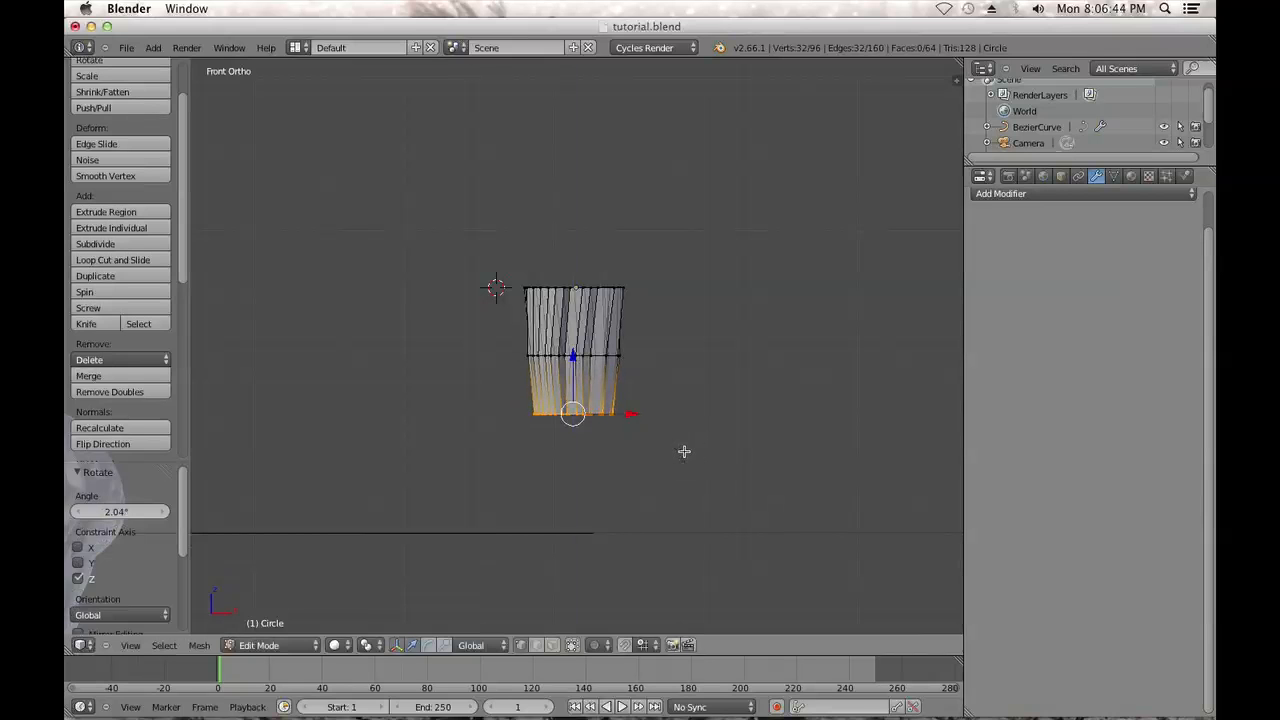
Reselect only the lowest ring of vertices and rotate it about -6.9° around Z
{"action": "key", "text": "Tab"}
{"action": "mouse_move", "coordinate": [662, 426]}
{"action": "middle_mouse_down"}
{"action": "mouse_move", "coordinate": [598, 351]}
{"action": "mouse_move", "coordinate": [629, 411]}
{"action": "mouse_move", "coordinate": [658, 405]}
{"action": "middle_mouse_up"}
{"action": "left_click_drag", "start_coordinate": [658, 400], "coordinate": [611, 387], "text": "alt"}
{"action": "key", "text": "KP_1"}
{"action": "scroll", "coordinate": [606, 380], "scroll_direction": "up", "scroll_amount": 3}
{"action": "key", "text": "Tab"}
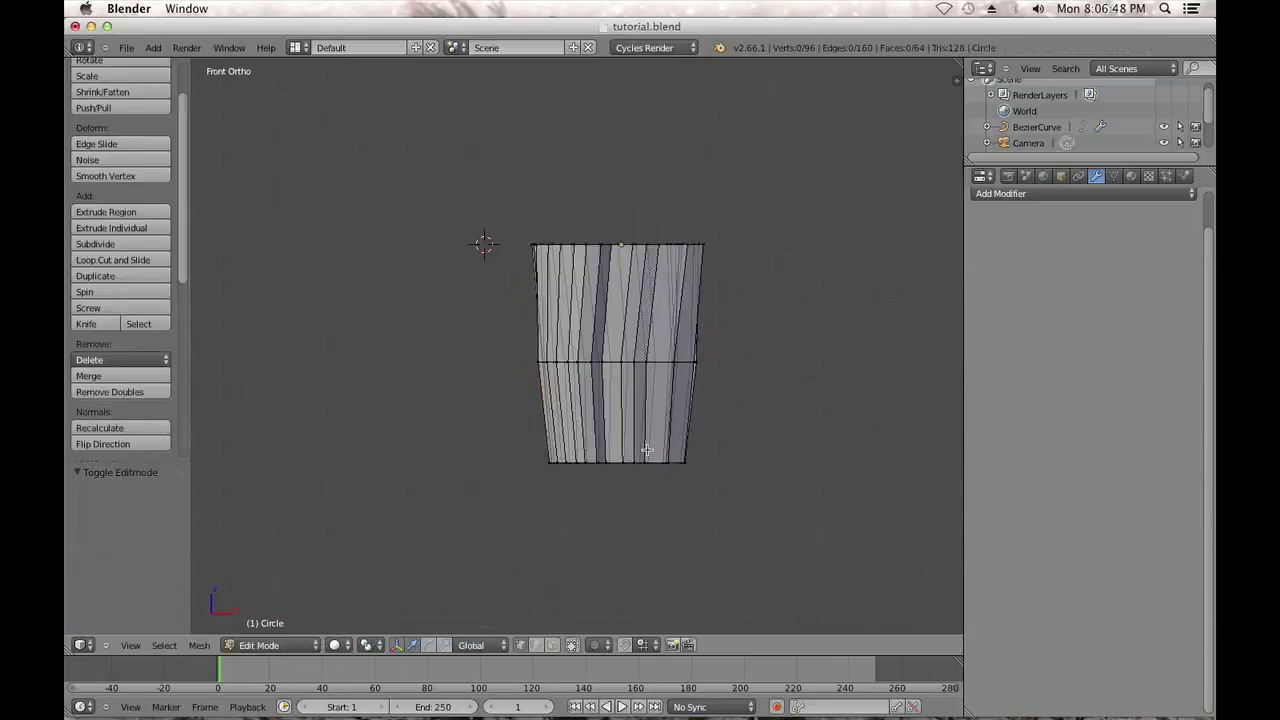
{"action": "key", "text": "b"}
{"action": "left_click_drag", "start_coordinate": [731, 480], "coordinate": [496, 430]}
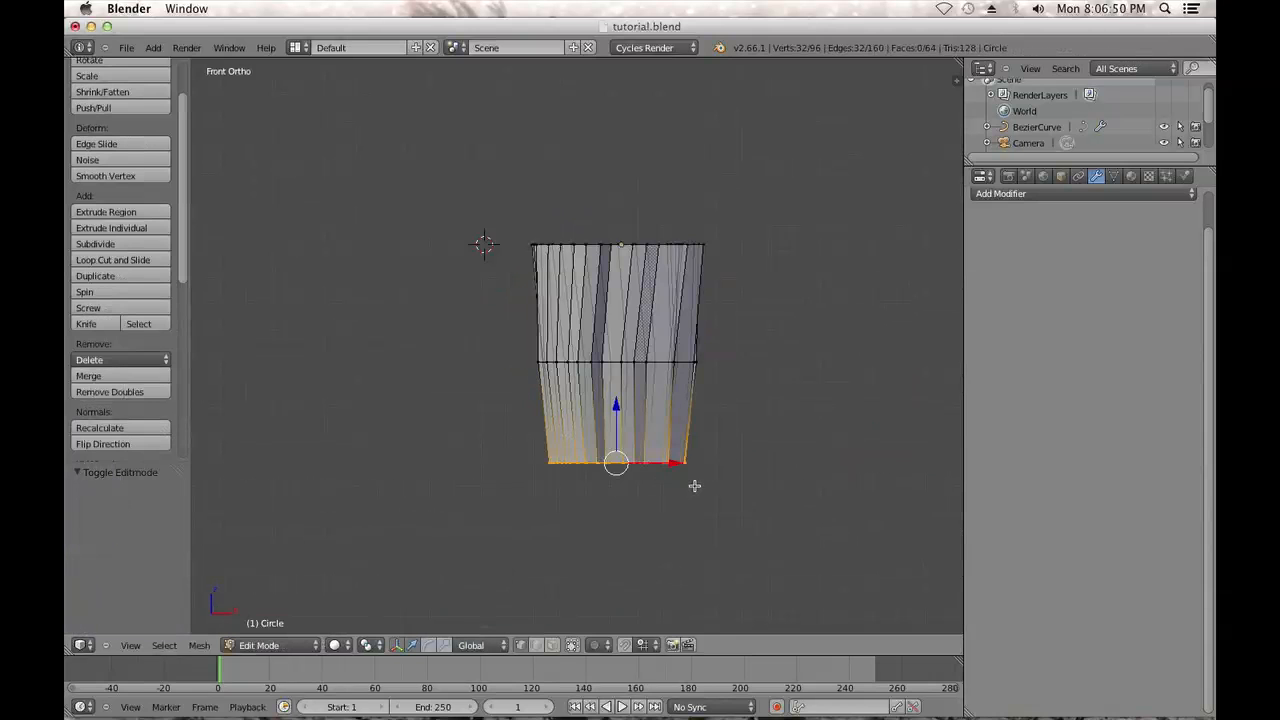
{"action": "key", "text": "r"}
{"action": "key", "text": "z"}
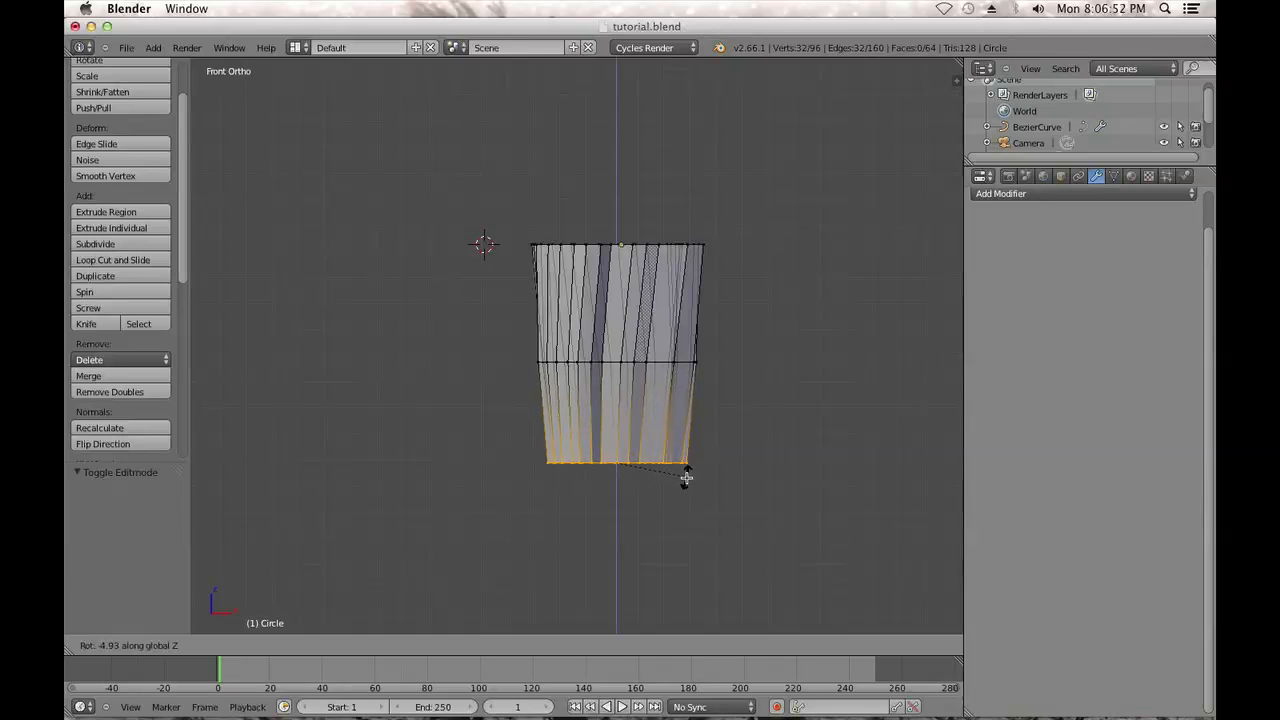
{"action": "left_click", "coordinate": [690, 475]}
Extrude the lowest ring about 0.037 down along Z and scale the new ring to about 0.705
{"action": "middle_click_drag", "start_coordinate": [686, 450], "coordinate": [689, 413], "text": "shift"}
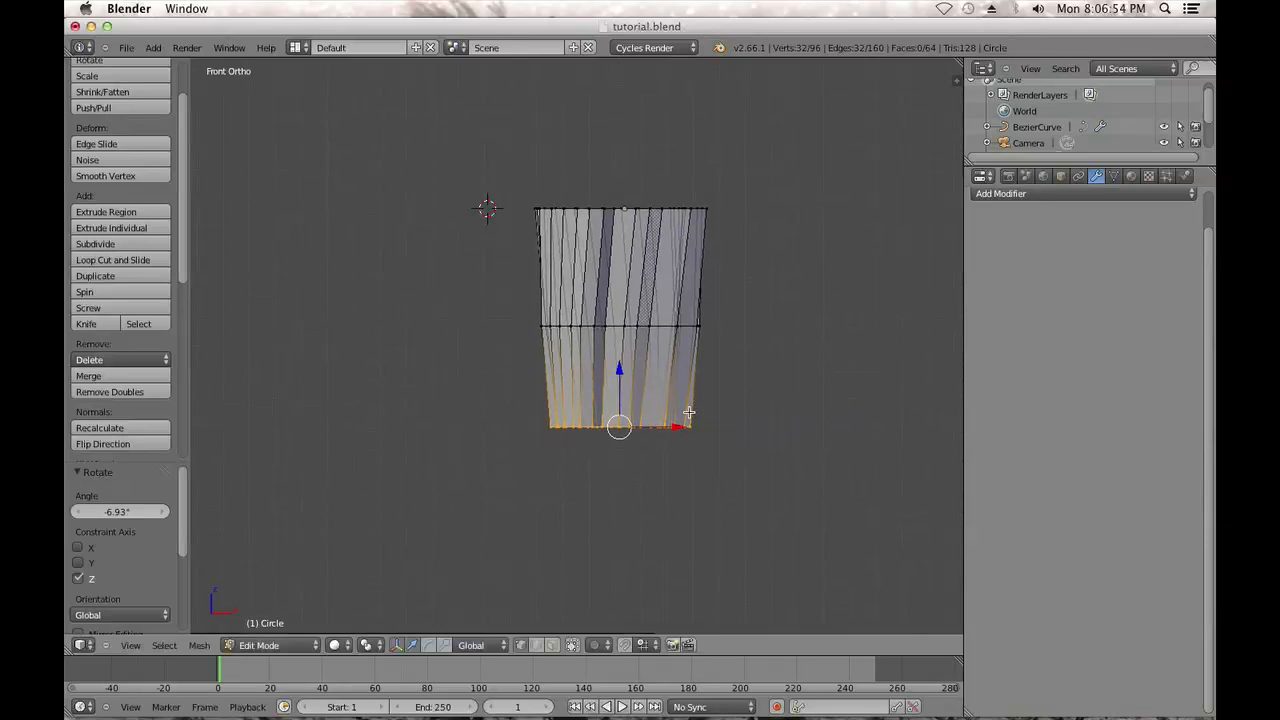
{"action": "key", "text": "e"}
{"action": "key", "text": "z"}
{"action": "left_click", "coordinate": [644, 481]}
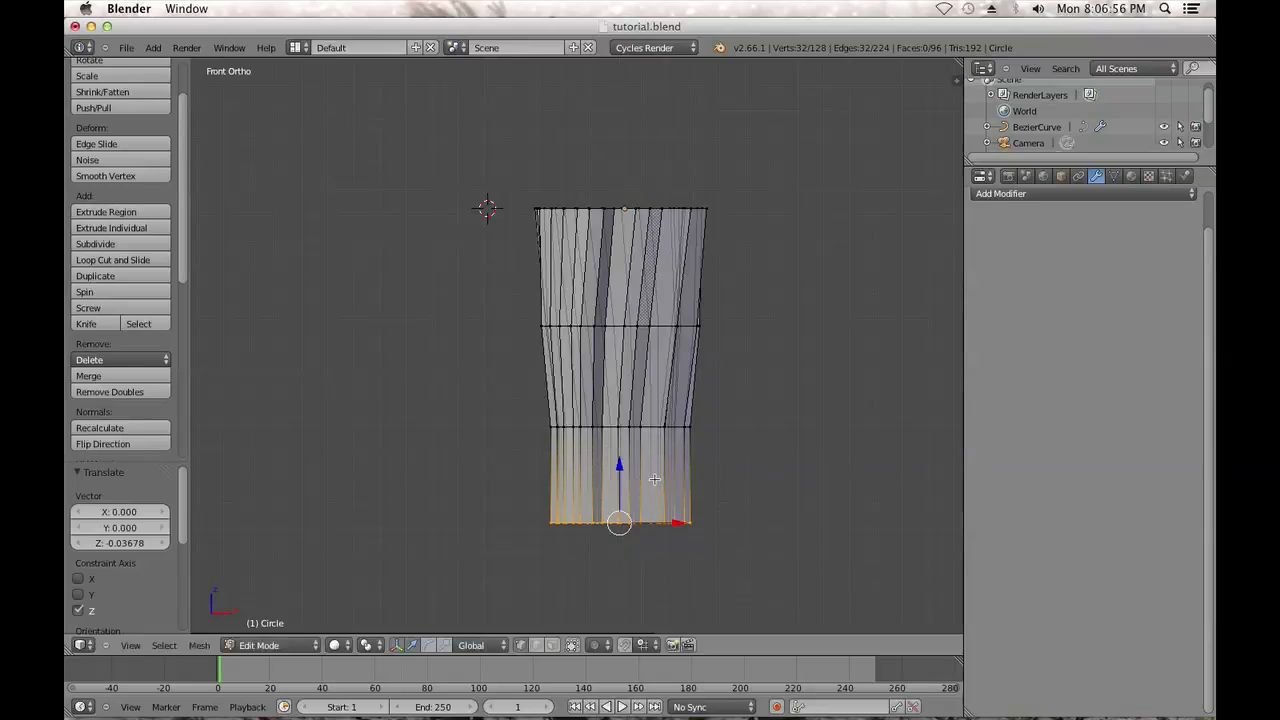
{"action": "middle_click_drag", "start_coordinate": [644, 481], "coordinate": [640, 385], "text": "shift"}
{"action": "key", "text": "s"}
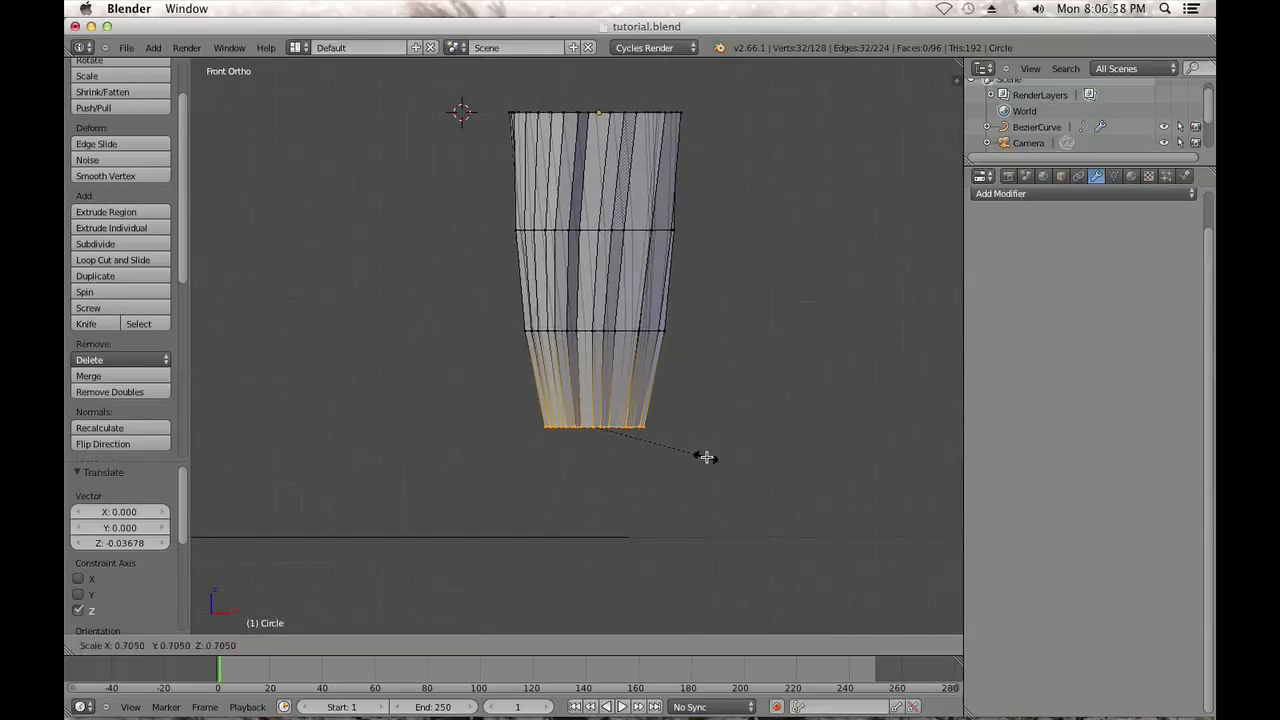
{"action": "left_click", "coordinate": [706, 457]}
{"action": "key", "text": "r"}
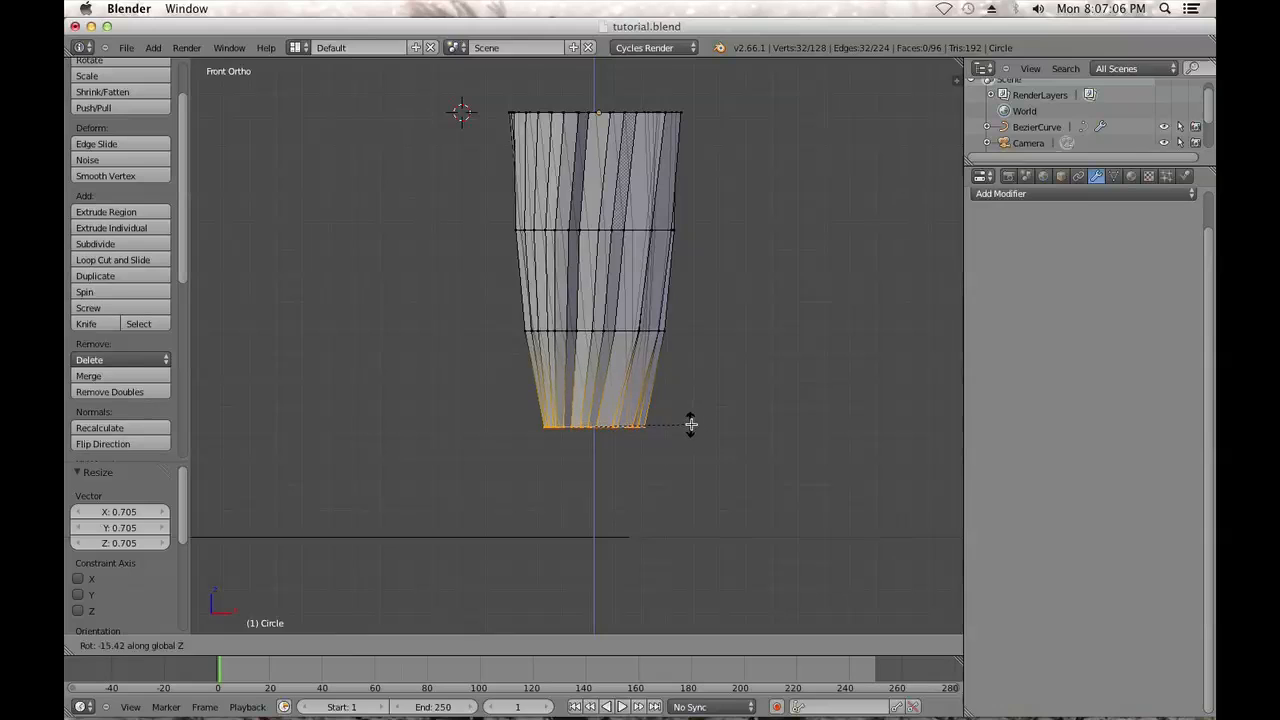
{"action": "left_click", "coordinate": [690, 424]}
{"action": "key", "text": "e"}
{"action": "left_click", "coordinate": [623, 403]}
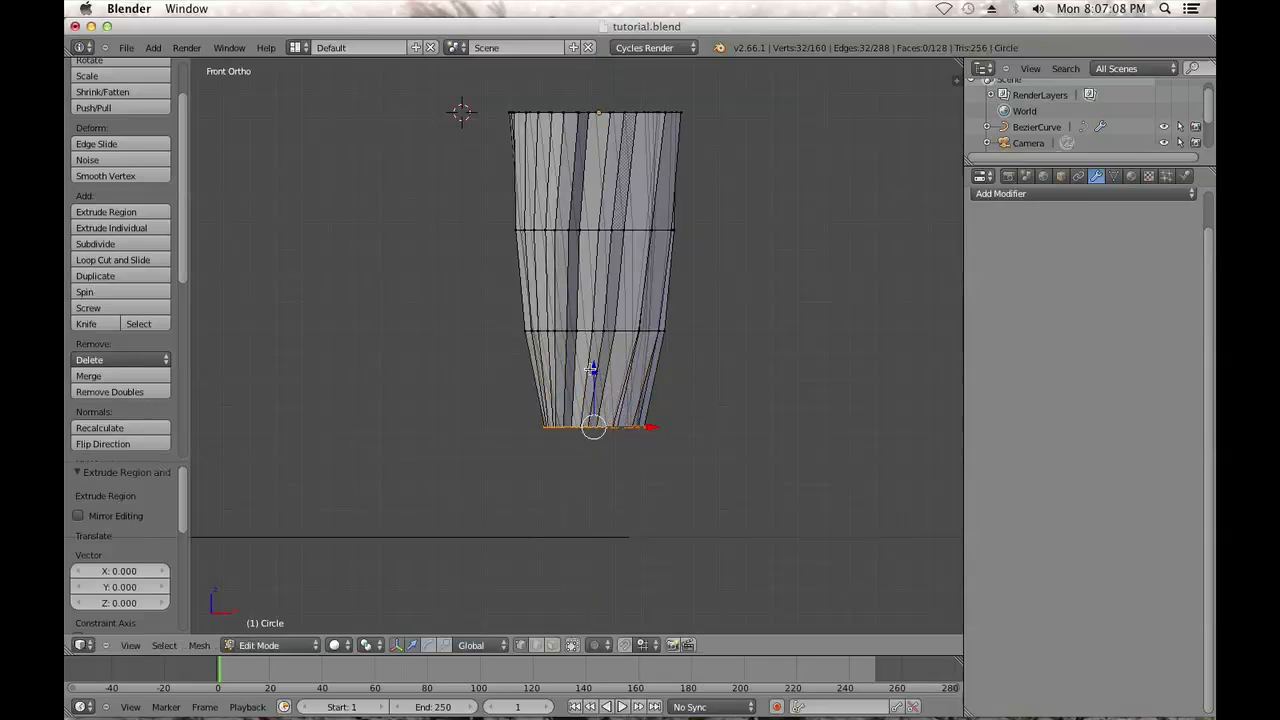
{"action": "key", "text": "ctrl+z"}
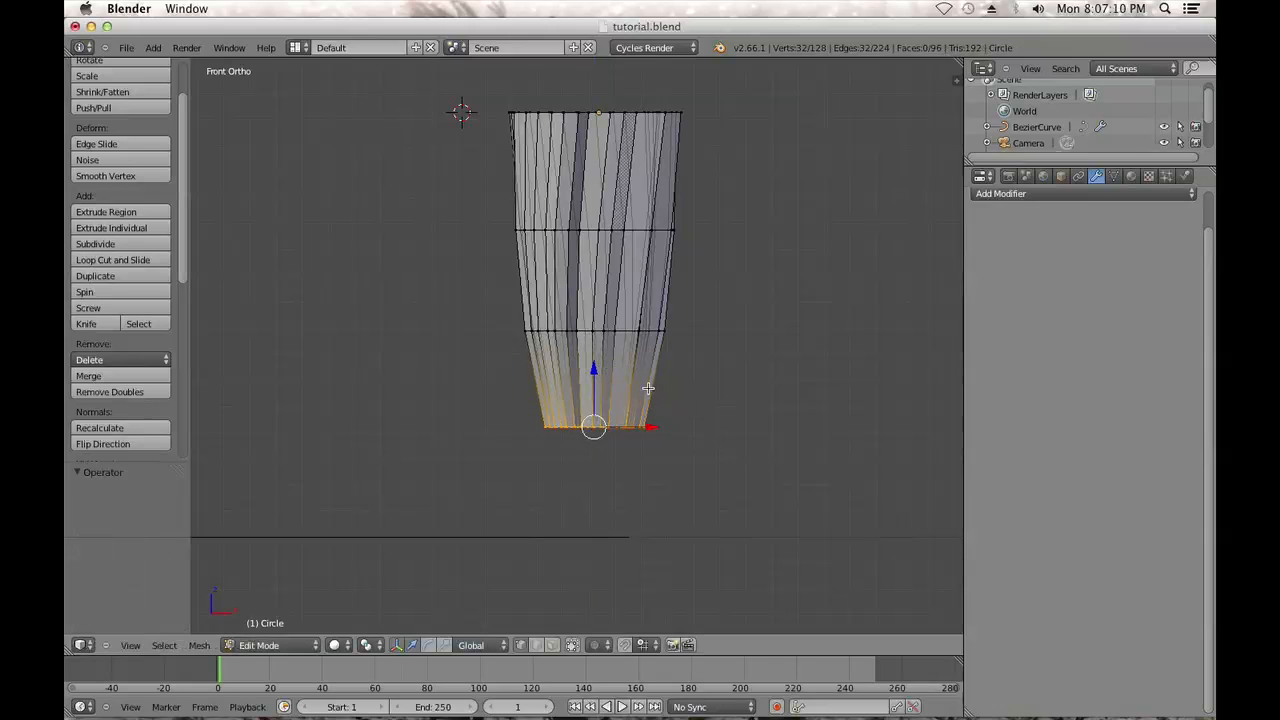
Twist the lowest ring around Z, extrude it about 0.025 down into a narrow tip, and leave Edit Mode
{"action": "key", "text": "r"}
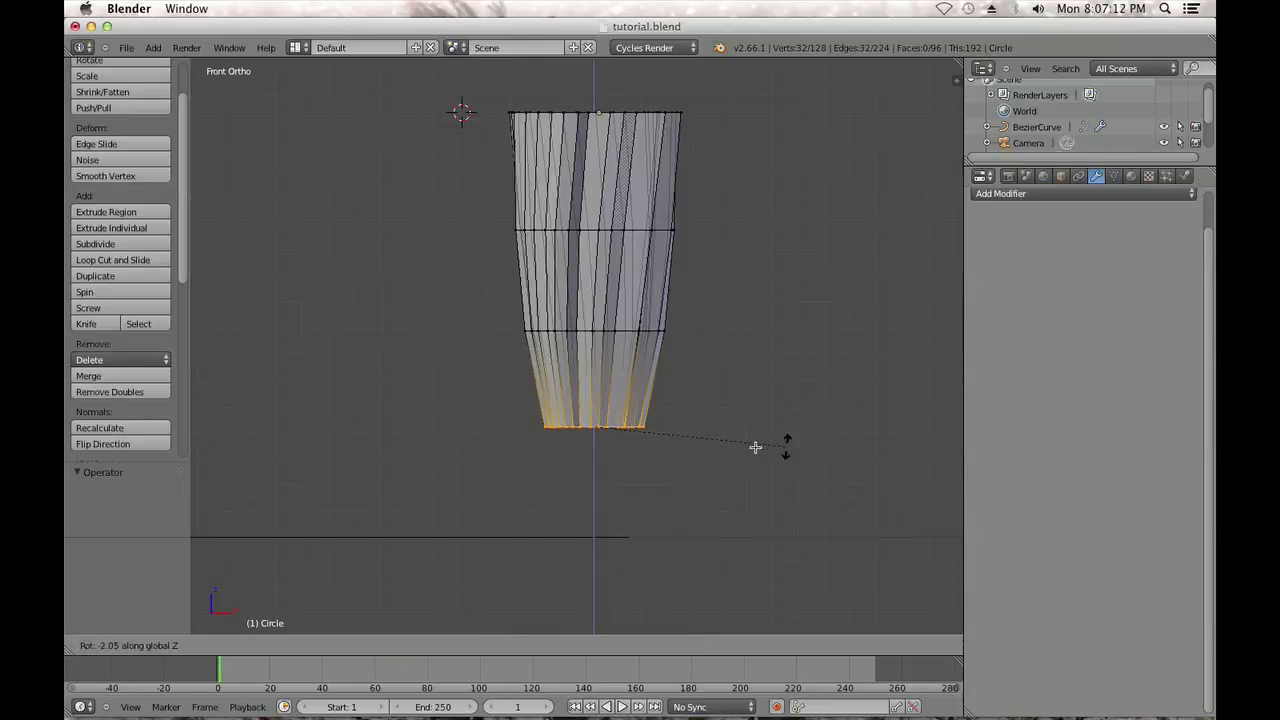
{"action": "left_click", "coordinate": [673, 408]}
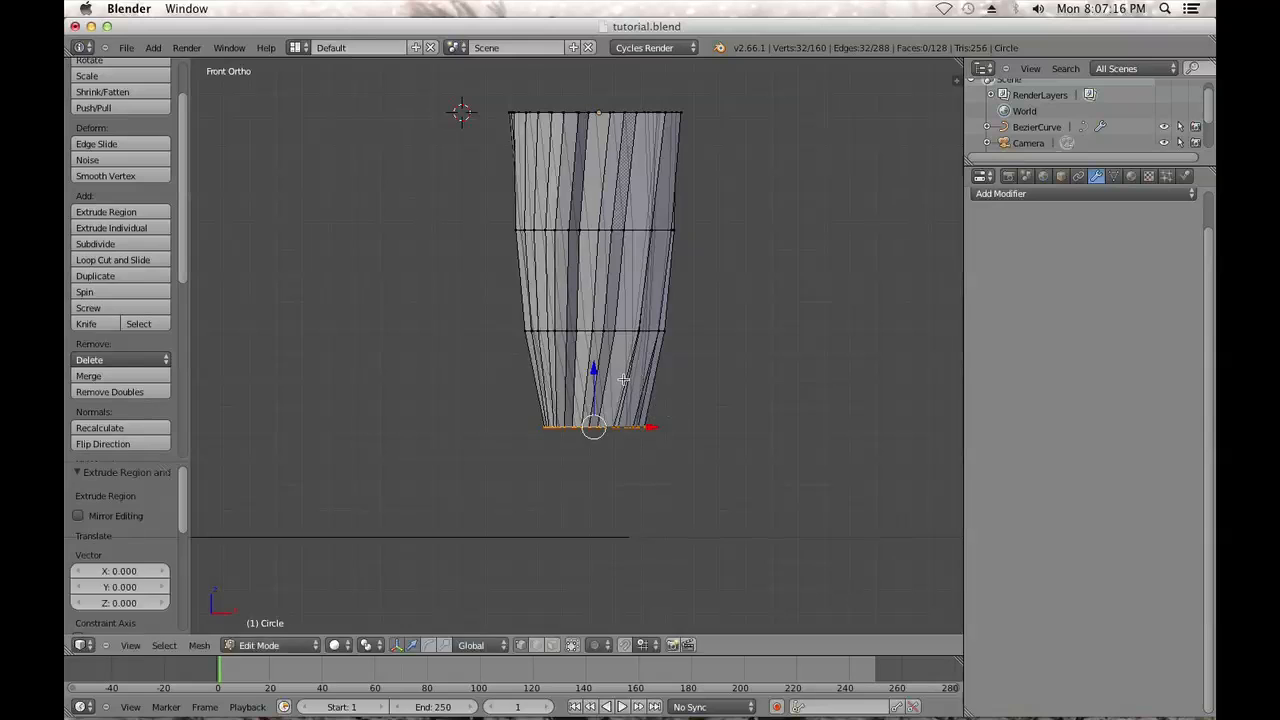
{"action": "key", "text": "e"}
{"action": "left_click", "coordinate": [667, 467]}
{"action": "key", "text": "s"}
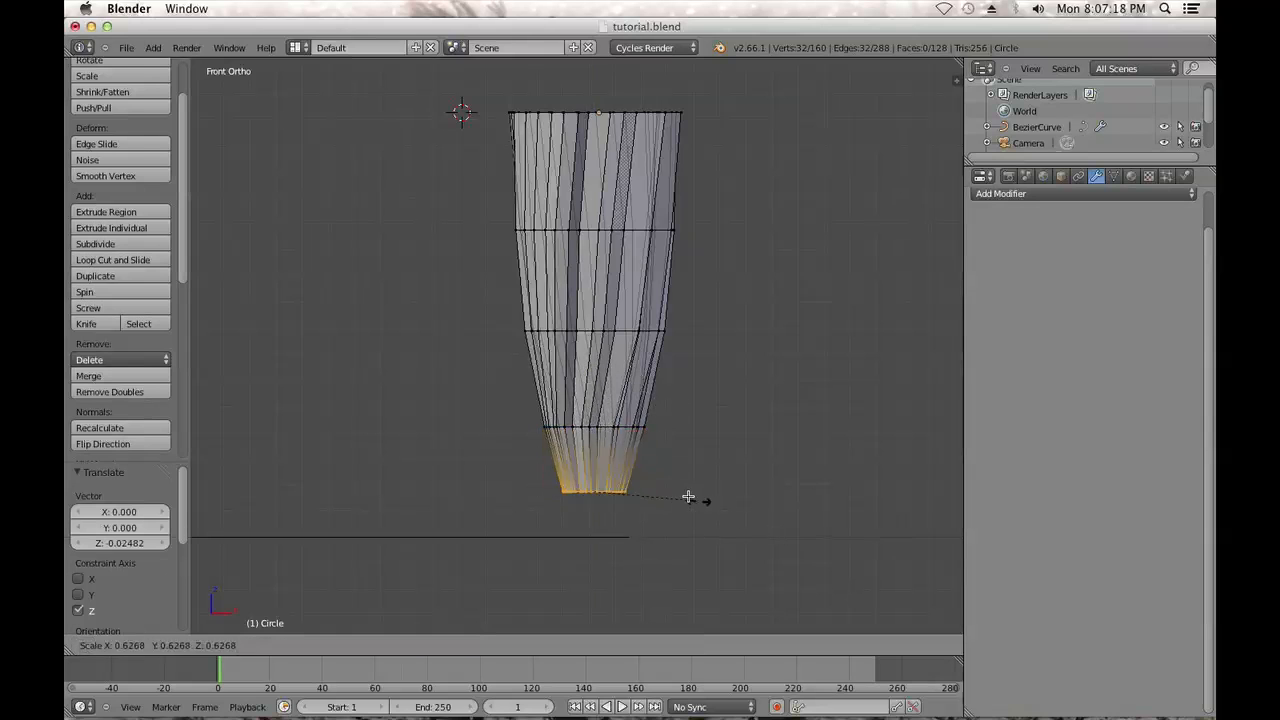
{"action": "left_click", "coordinate": [612, 497]}
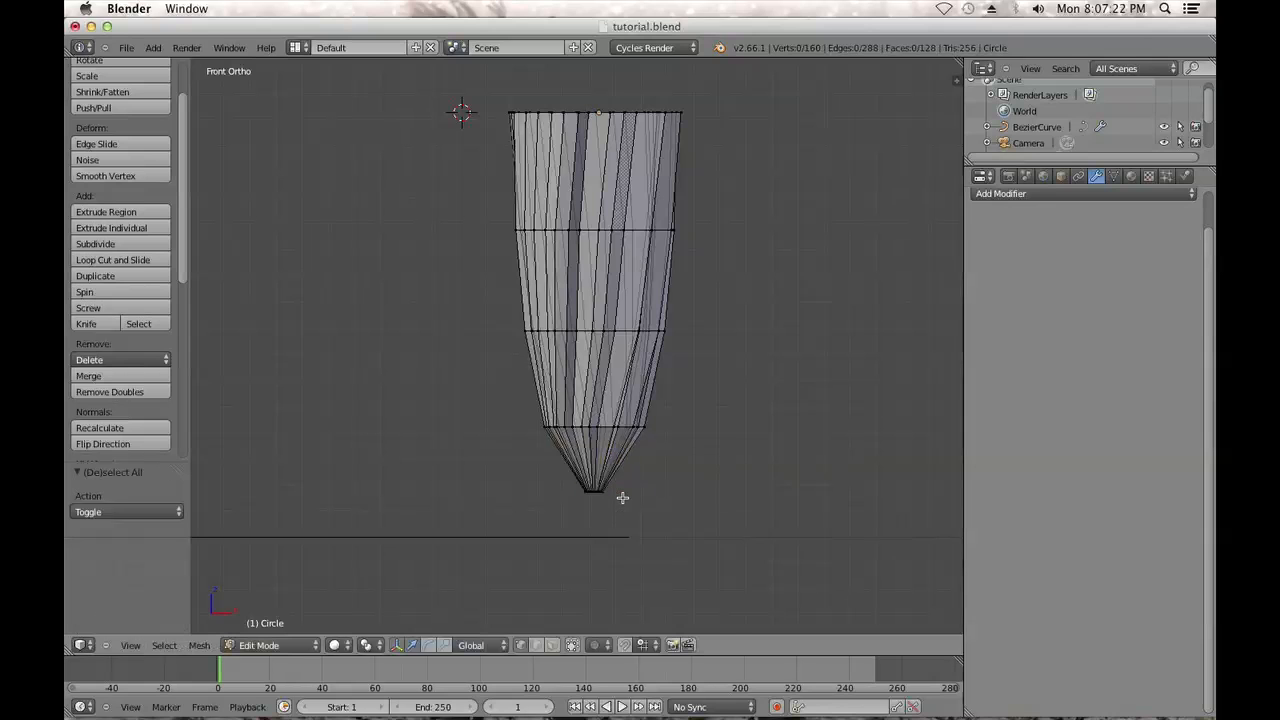
{"action": "key", "text": "Tab"}
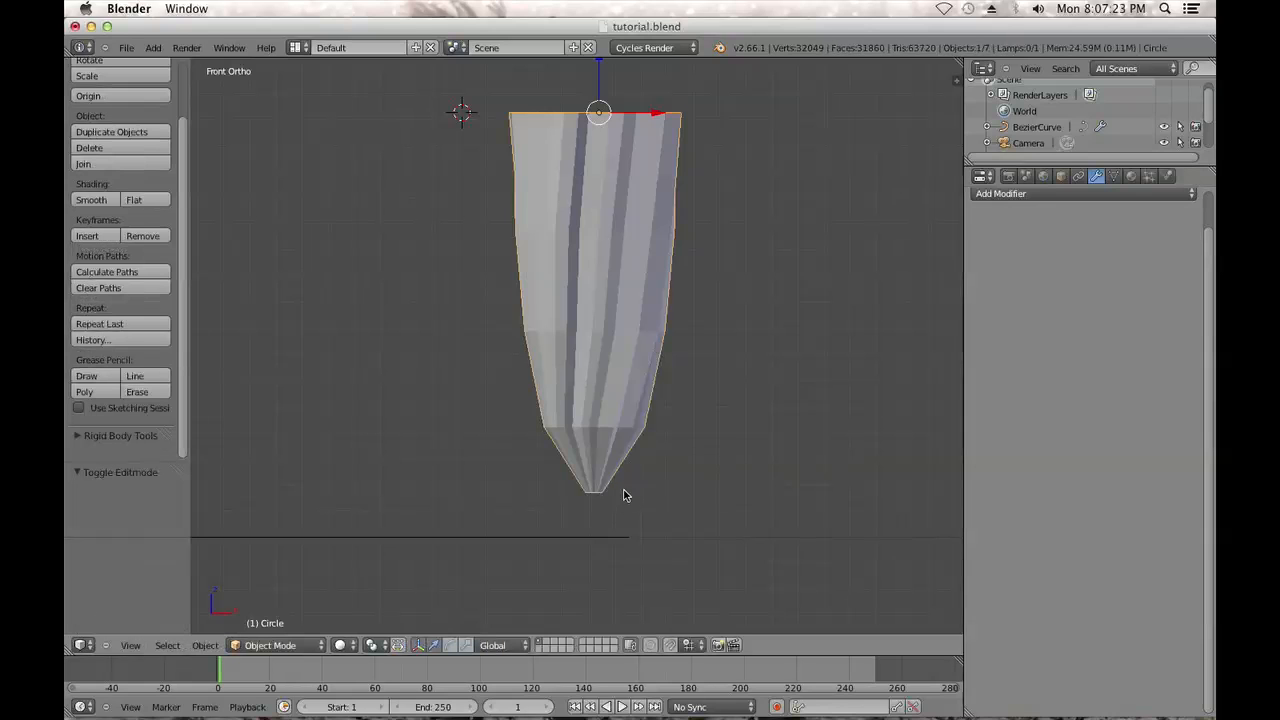
Add a Multiresolution modifier to the seed and subdivide it three times with Catmull-Clark
{"action": "left_click", "coordinate": [1094, 196]}
{"action": "left_click", "coordinate": [1057, 196]}
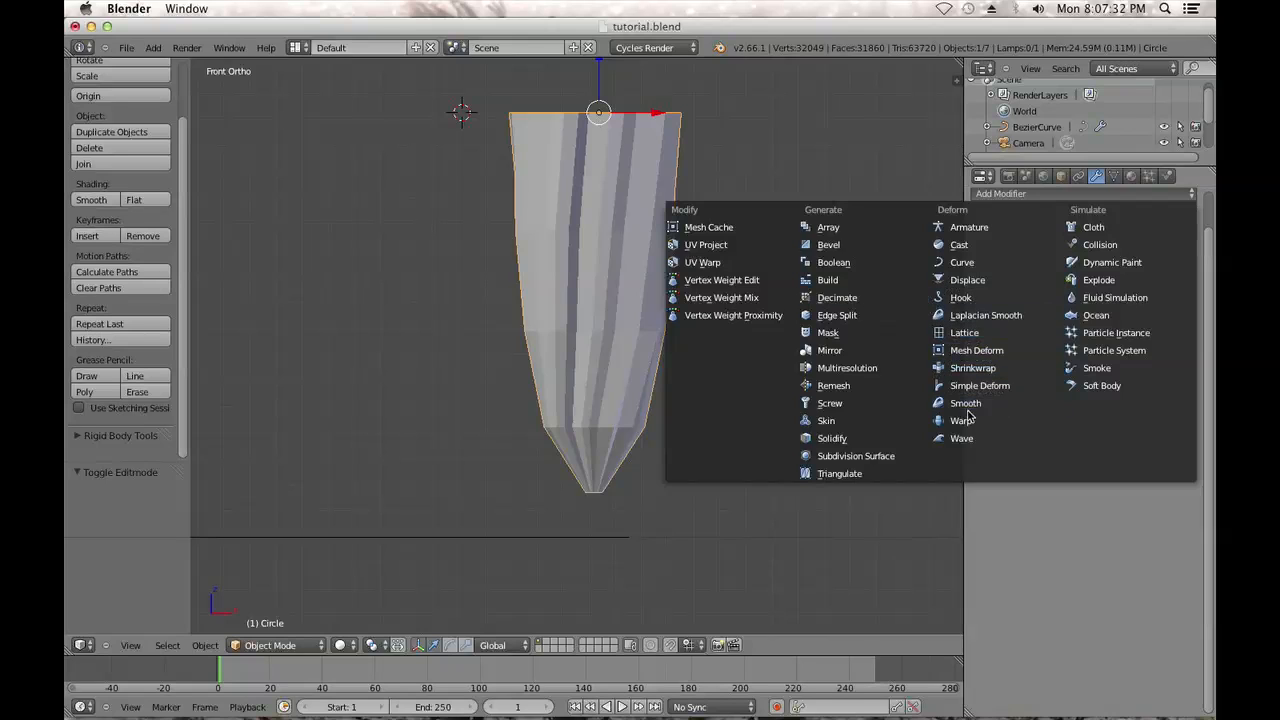
{"action": "left_click", "coordinate": [851, 375]}
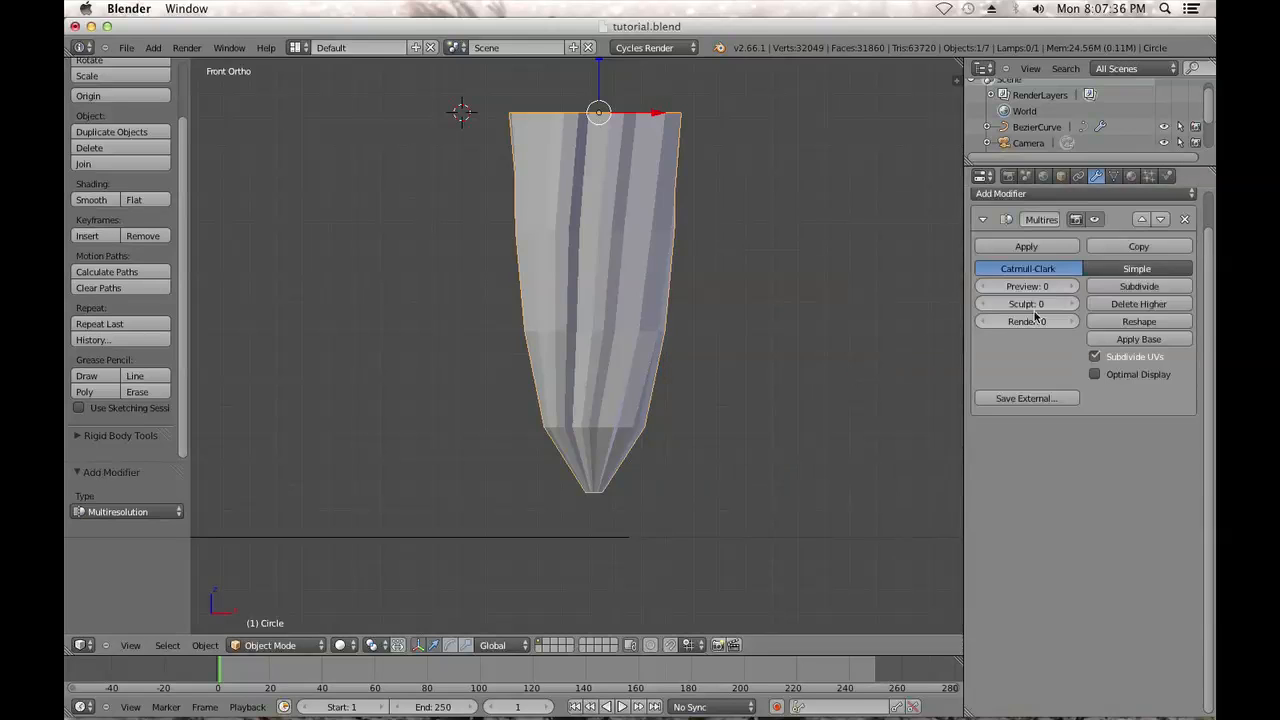
{"action": "left_click", "coordinate": [1139, 287]}
{"action": "left_click", "coordinate": [1140, 287]}
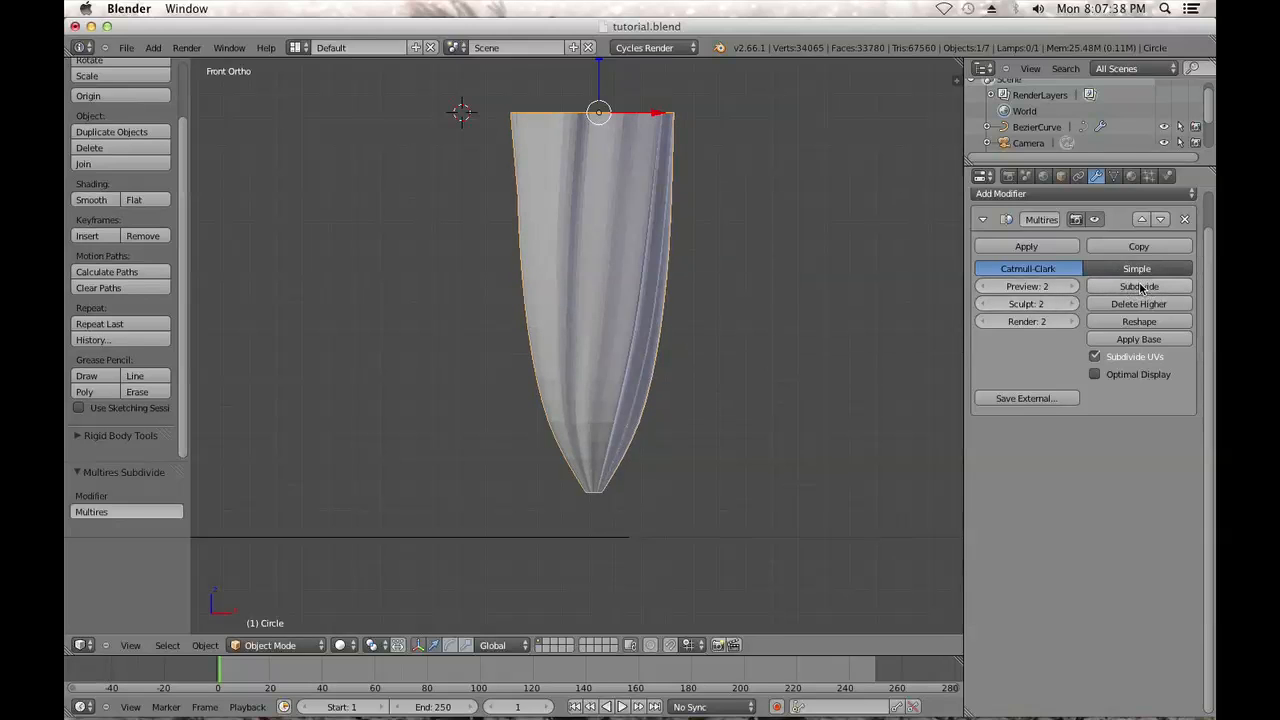
{"action": "left_click", "coordinate": [1170, 288]}
{"action": "middle_click_drag", "start_coordinate": [857, 286], "coordinate": [657, 345]}
{"action": "key", "text": "KP_1"}
{"action": "scroll", "coordinate": [653, 288], "scroll_direction": "up", "scroll_amount": 1}
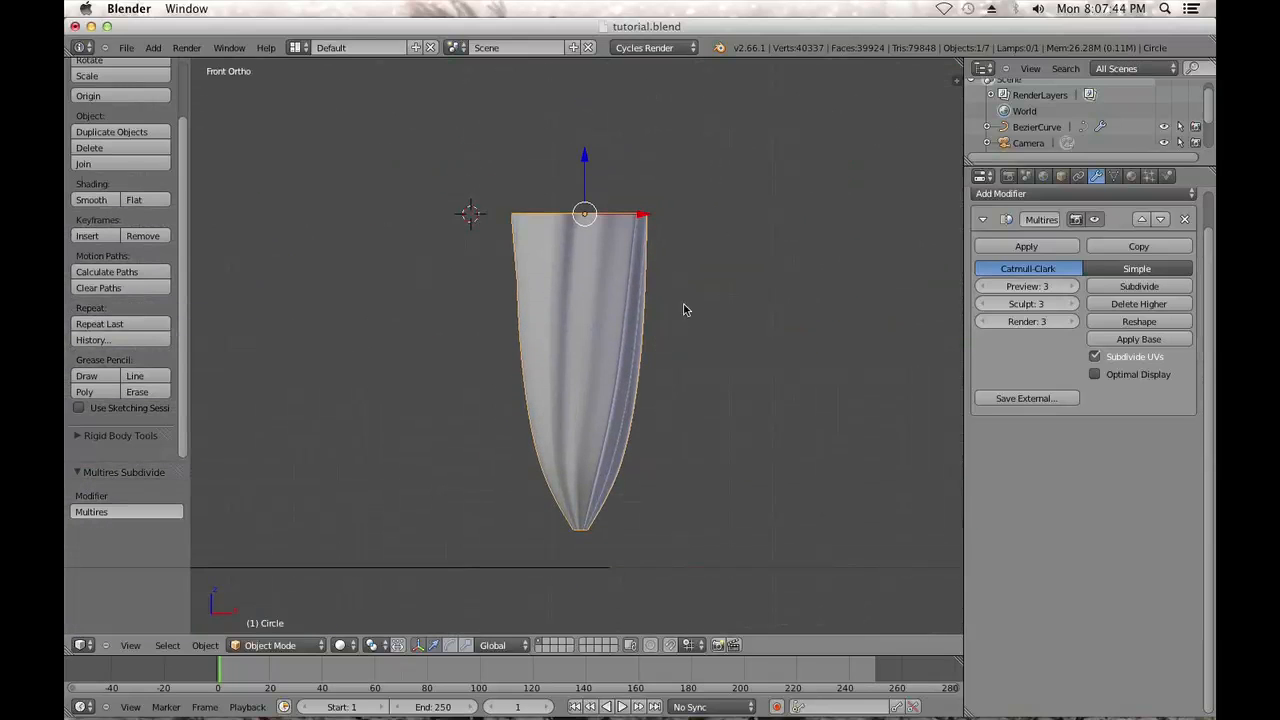
Select the seed's top ring in Edit Mode, extrude it upward along Z, and scale it to about 1.074
{"action": "key", "text": "Tab"}
{"action": "key", "text": "a"}
{"action": "key", "text": "a"}
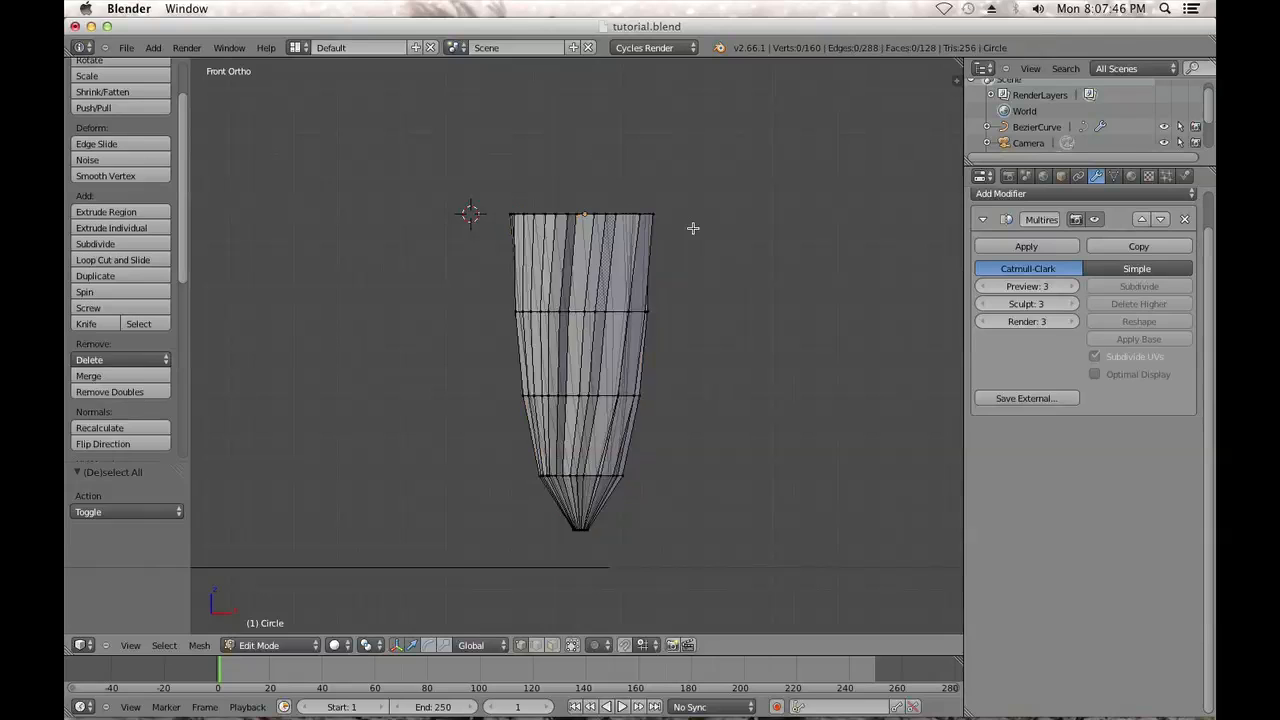
{"action": "key", "text": "Tab"}
{"action": "key", "text": "Tab"}
{"action": "key", "text": "b"}
{"action": "left_click_drag", "start_coordinate": [691, 224], "coordinate": [458, 162]}
{"action": "key", "text": "e"}
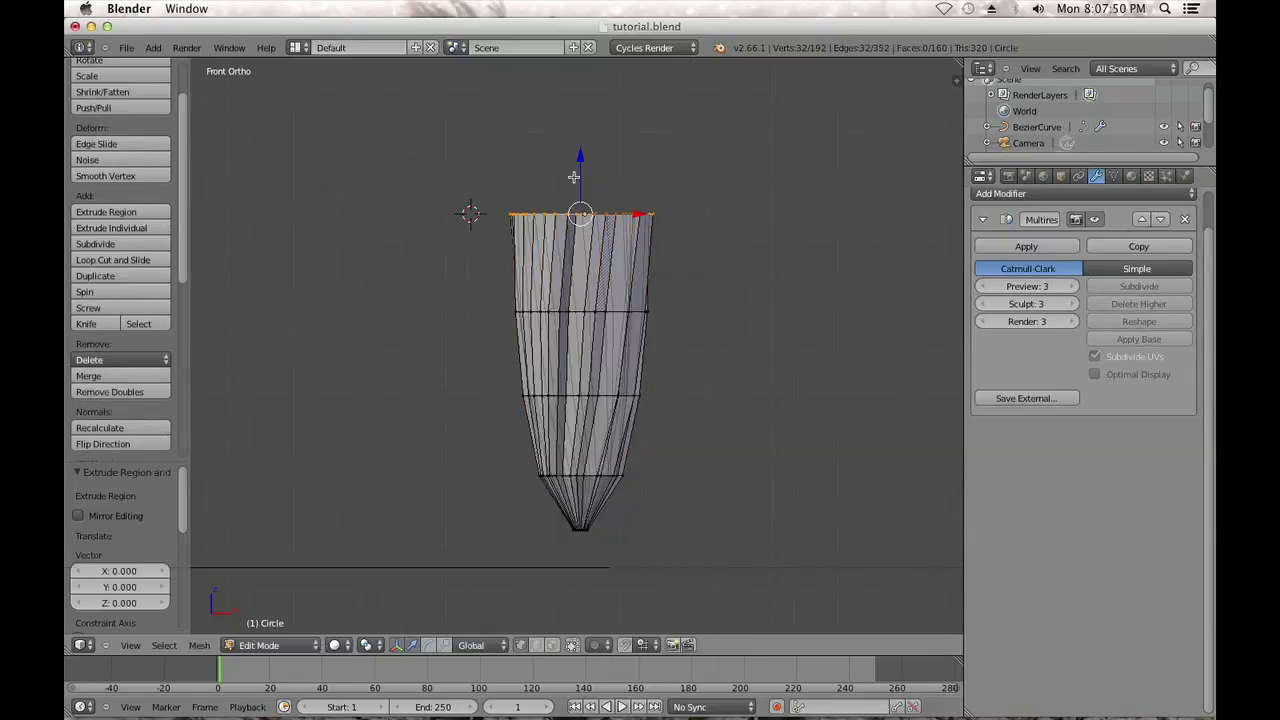
{"action": "key", "text": "z"}
{"action": "left_click", "coordinate": [576, 92]}
{"action": "key", "text": "s"}
{"action": "left_click", "coordinate": [734, 143]}
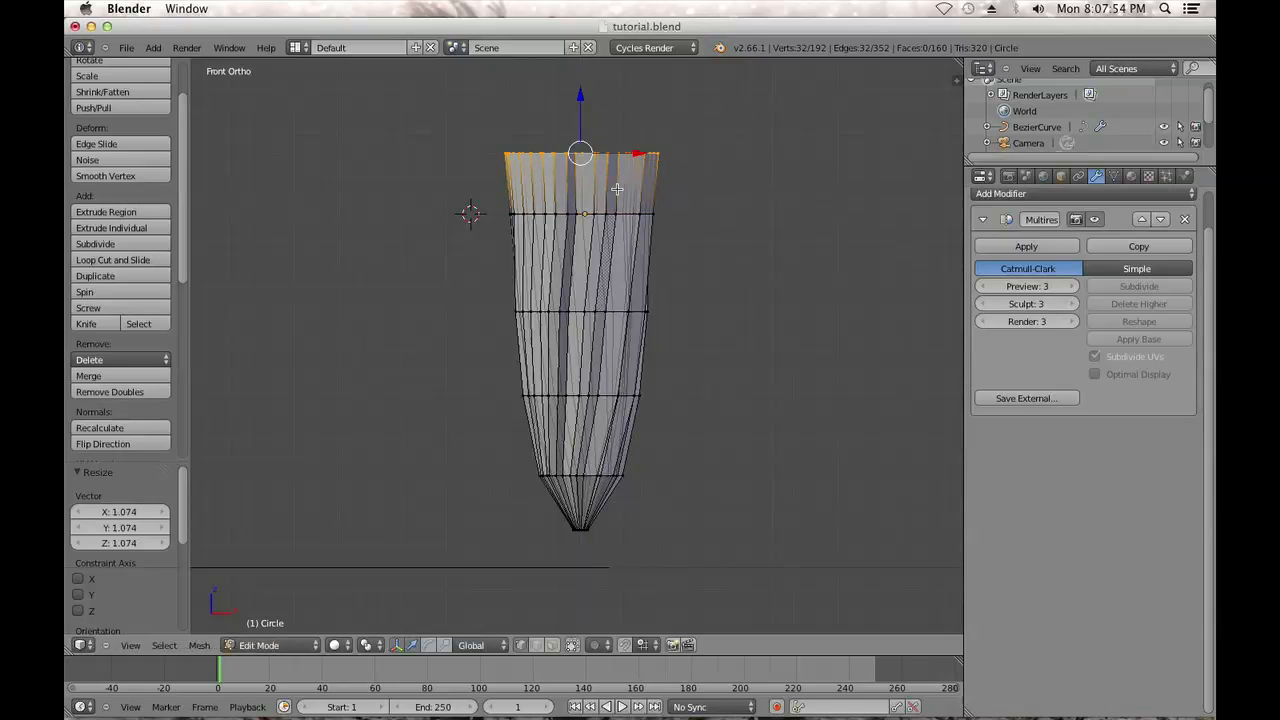
Rotate the seed's new top ring about 7.6° around Z to continue the twist
{"action": "middle_click_drag", "start_coordinate": [617, 189], "coordinate": [604, 295], "text": "shift"}
{"action": "key", "text": "r"}
{"action": "key", "text": "z"}
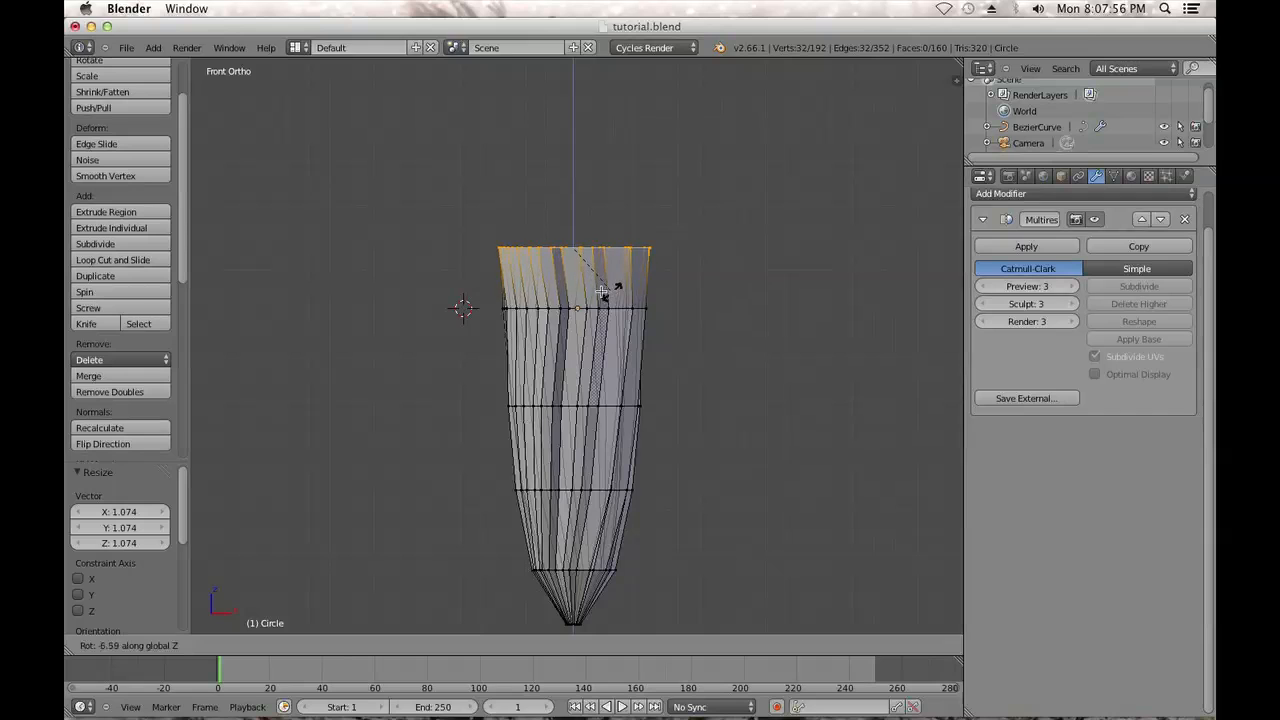
{"action": "left_click", "coordinate": [593, 286]}
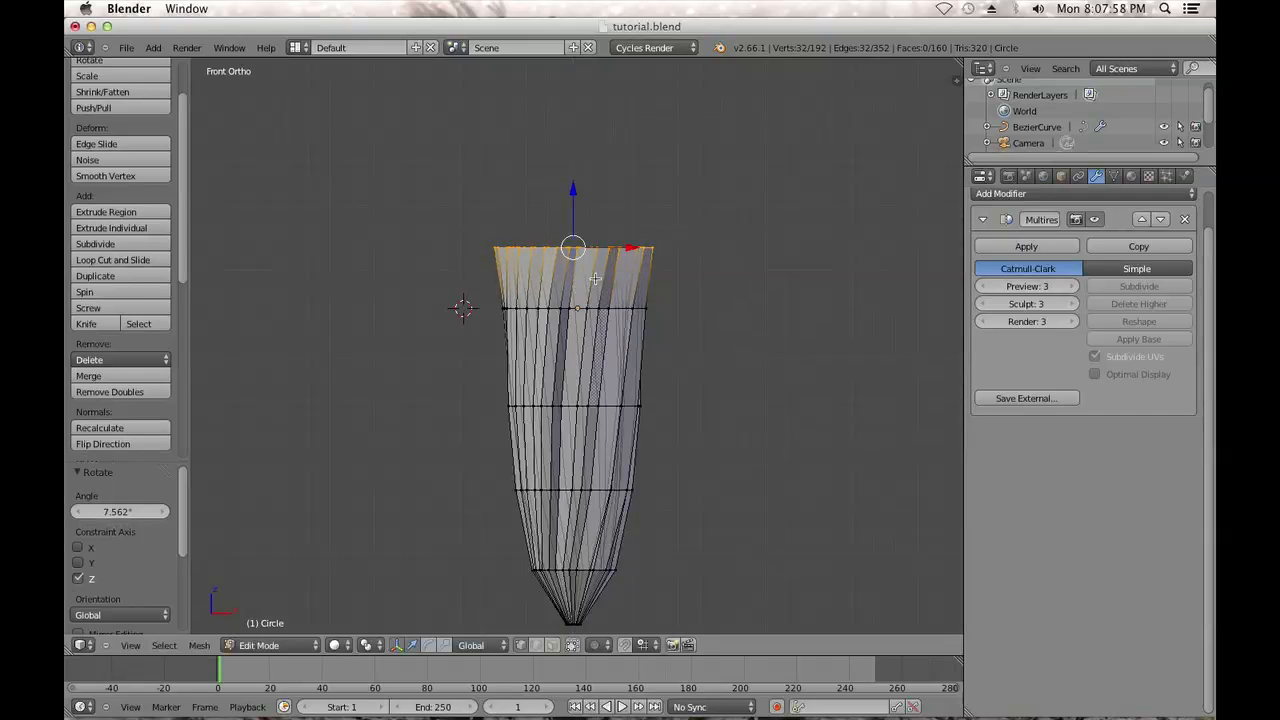
Extrude the top ring about 0.021 up along Z and scale it down to start closing the seed's crown
{"action": "key", "text": "e"}
{"action": "left_click", "coordinate": [596, 278]}
{"action": "left_click_drag", "start_coordinate": [572, 192], "coordinate": [573, 149]}
{"action": "key", "text": "s"}
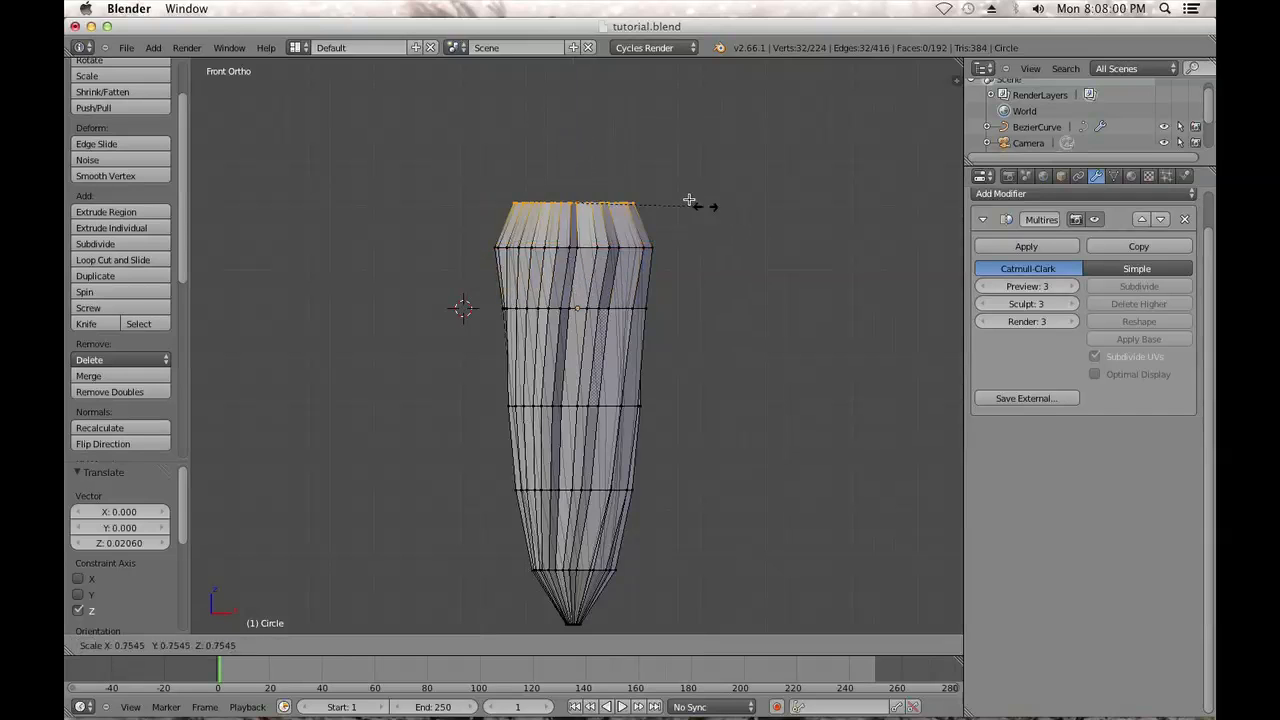
{"action": "left_click", "coordinate": [681, 196]}
{"action": "mouse_move", "coordinate": [575, 146]}
{"action": "left_mouse_down"}
{"action": "mouse_move", "coordinate": [574, 121]}
{"action": "mouse_move", "coordinate": [571, 143]}
{"action": "left_mouse_up"}
Extrude another ring above the crown, scale it small, lower it close to the ring beneath, and clear the selection
{"action": "key", "text": "e"}
{"action": "left_click", "coordinate": [573, 100]}
{"action": "key", "text": "s"}
{"action": "left_click", "coordinate": [605, 164]}
{"action": "left_click_drag", "start_coordinate": [575, 114], "coordinate": [577, 135]}
{"action": "key", "text": "a"}
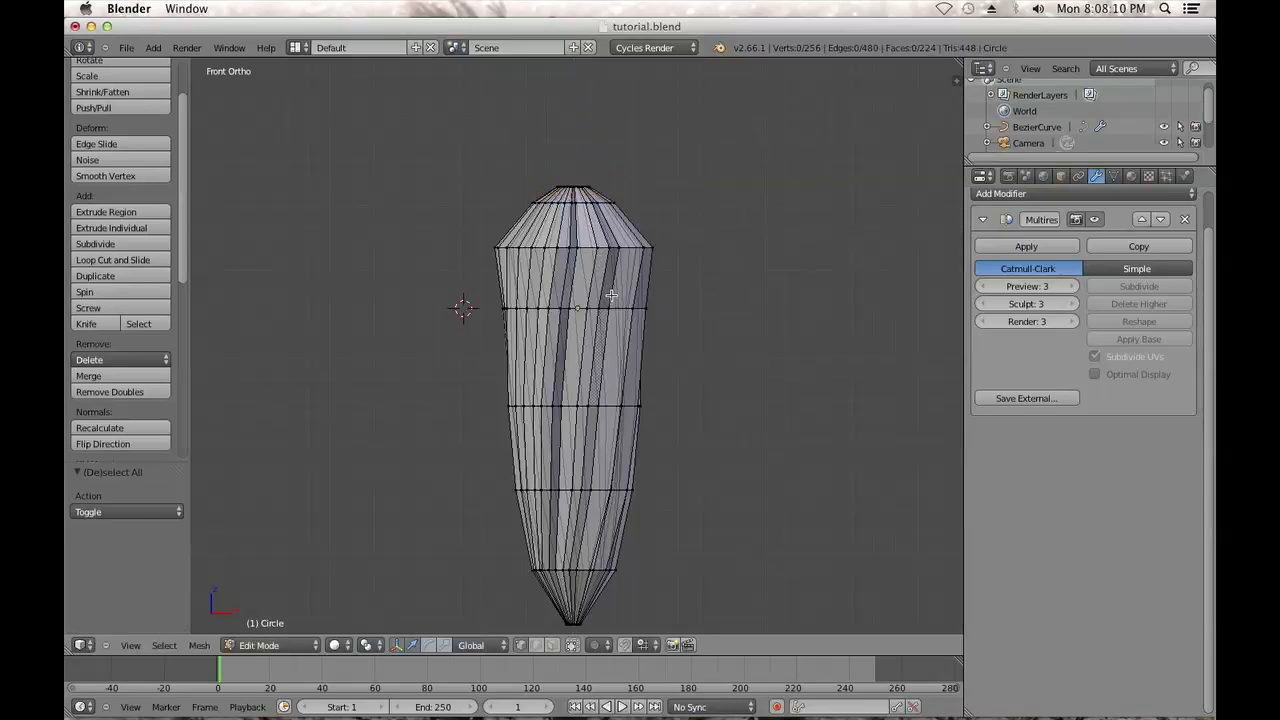
Lower the widest edge loop at the crown's base about 0.003 along Z and scale it to about 1.053
{"action": "right_click", "coordinate": [594, 249], "text": "alt"}
{"action": "left_click_drag", "start_coordinate": [573, 192], "coordinate": [573, 196]}
{"action": "key", "text": "s"}
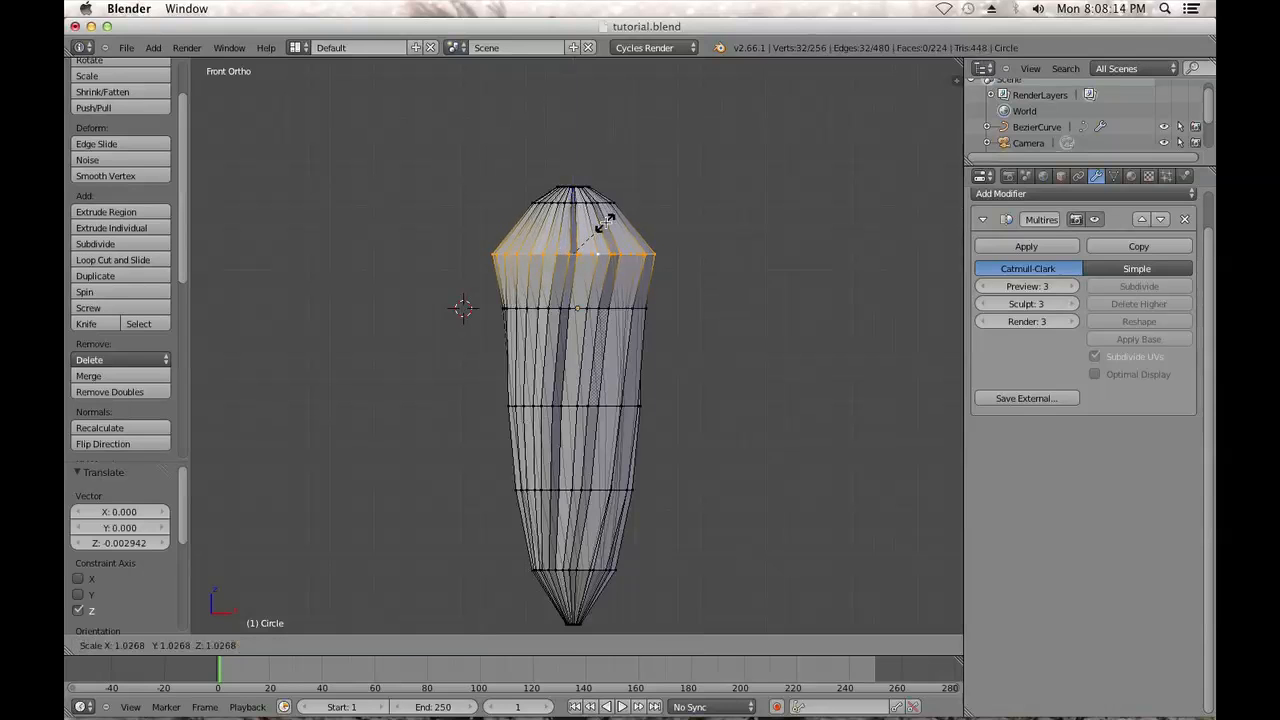
{"action": "left_click", "coordinate": [606, 221]}
Lower the edge loop below the seed's widest ring about 0.011 along Z and scale it to about 1.053
{"action": "right_click", "coordinate": [600, 311]}
{"action": "right_click", "coordinate": [599, 309], "text": "alt"}
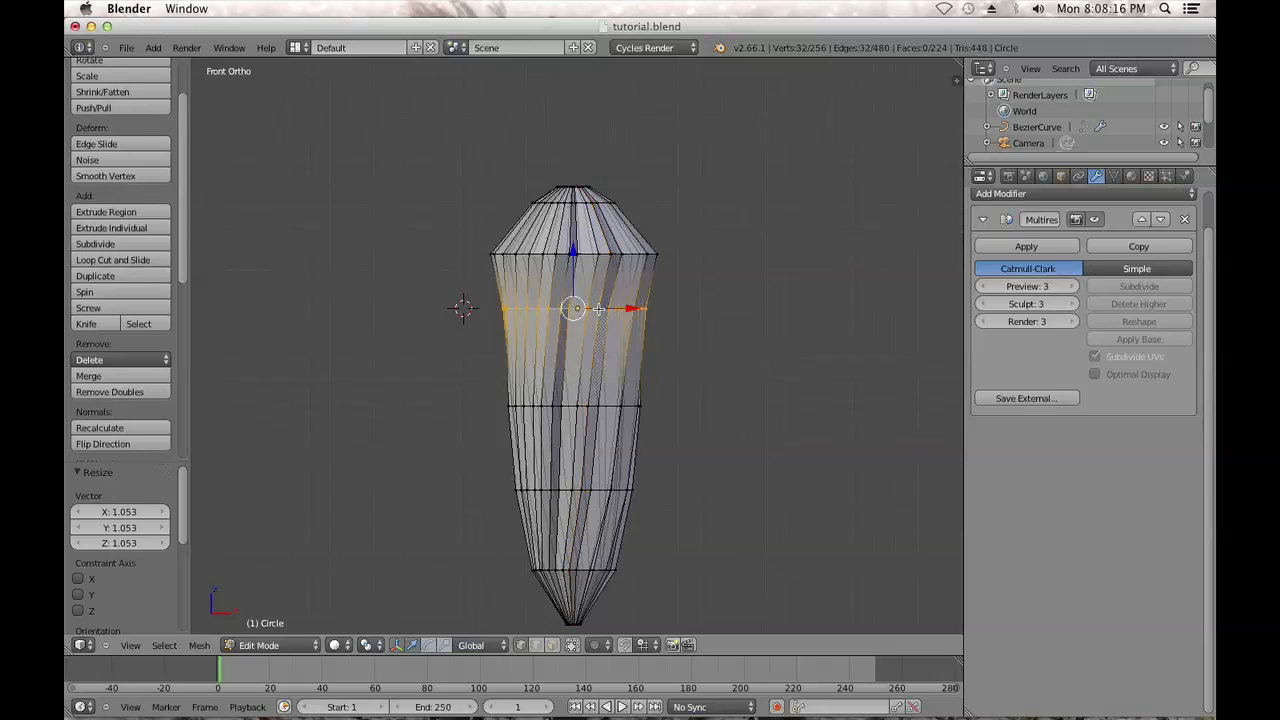
{"action": "key", "text": "g"}
{"action": "key", "text": "z"}
{"action": "left_click", "coordinate": [568, 282]}
{"action": "key", "text": "s"}
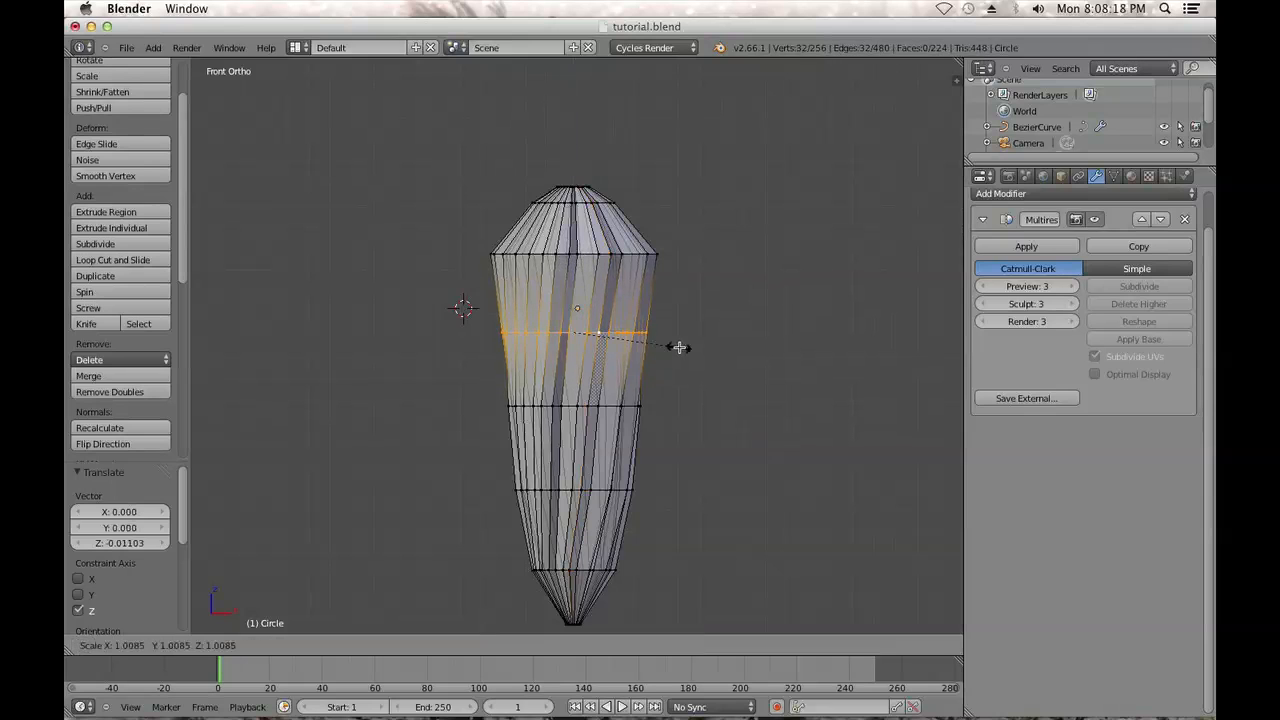
{"action": "left_click", "coordinate": [683, 347]}
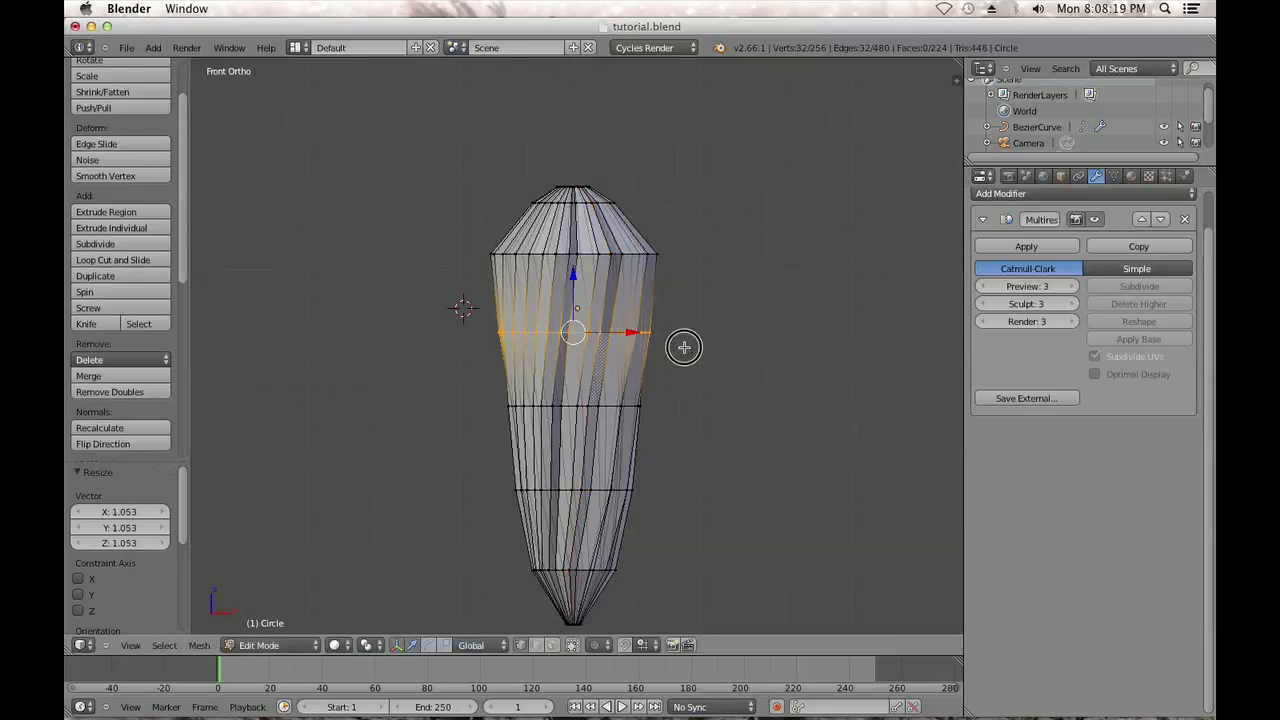
Select the edge loop at the seed's mid-height and enable proportional editing with Smooth falloff
{"action": "right_click", "coordinate": [597, 401]}
{"action": "right_click", "coordinate": [580, 405], "text": "alt"}
{"action": "left_click_drag", "start_coordinate": [636, 404], "coordinate": [640, 409]}
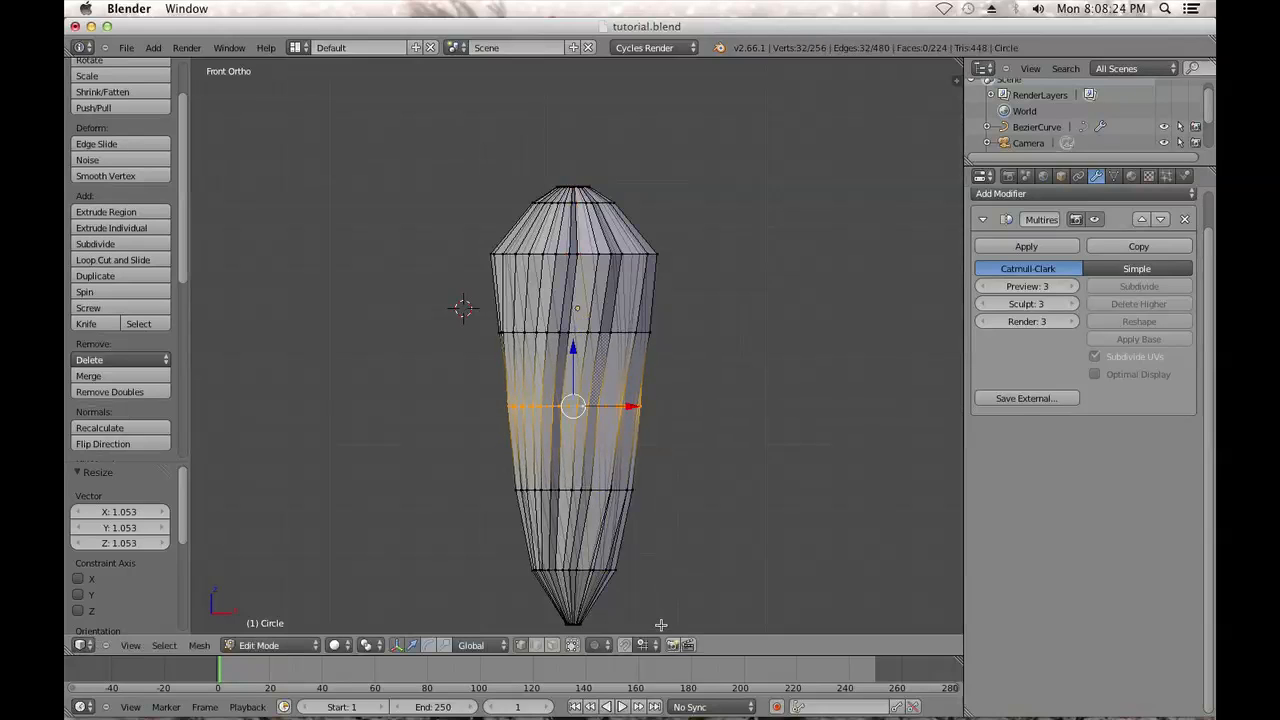
{"action": "left_click", "coordinate": [607, 645]}
{"action": "left_click", "coordinate": [614, 622]}
{"action": "left_click", "coordinate": [621, 645]}
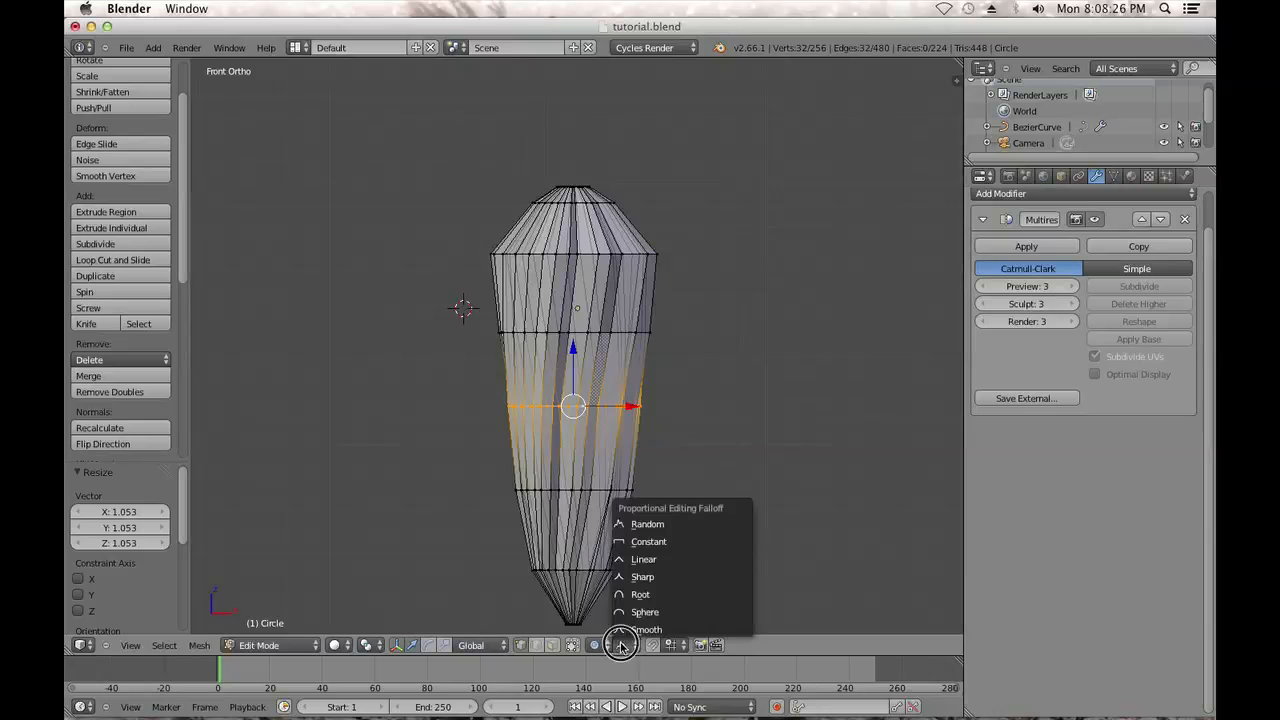
{"action": "left_click", "coordinate": [636, 630]}
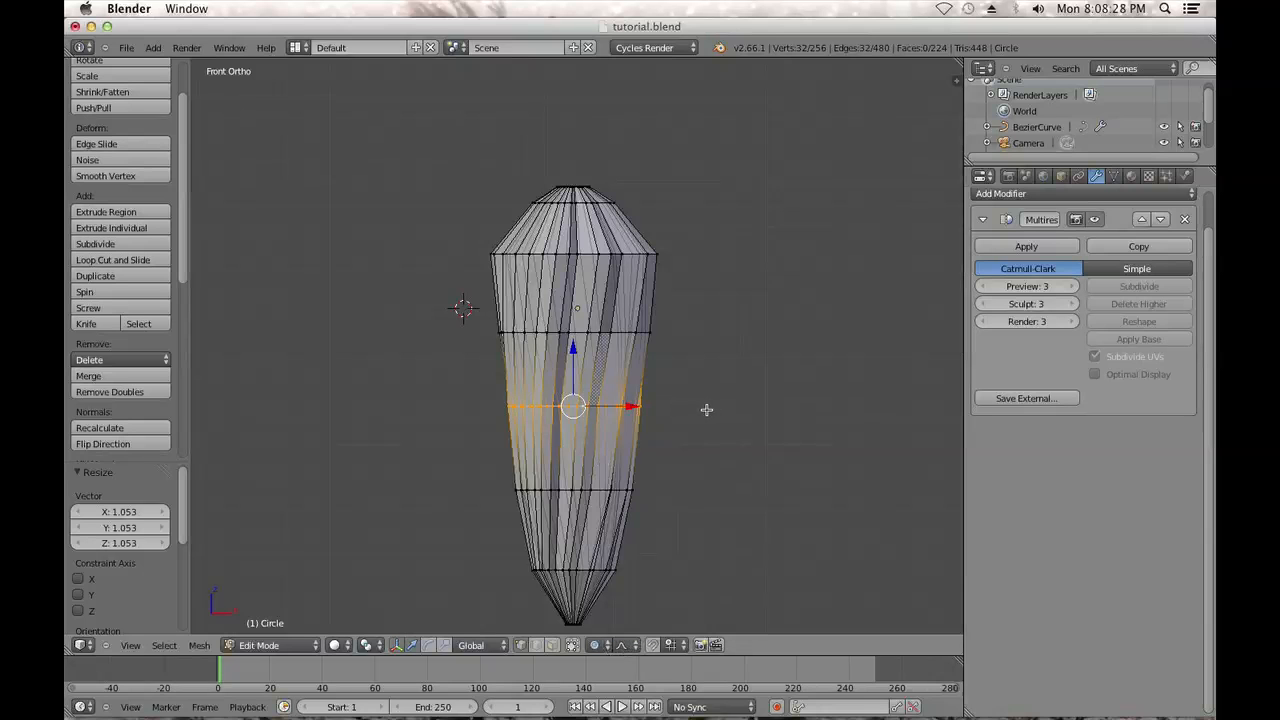
Bend the seed by moving the selected loop about 0.007 along negative X with a proportional size of 0.11
{"action": "key", "text": "g"}
{"action": "scroll", "coordinate": [700, 408], "scroll_direction": "up", "scroll_amount": 10}
{"action": "scroll", "coordinate": [690, 409], "scroll_direction": "down", "scroll_amount": 2}
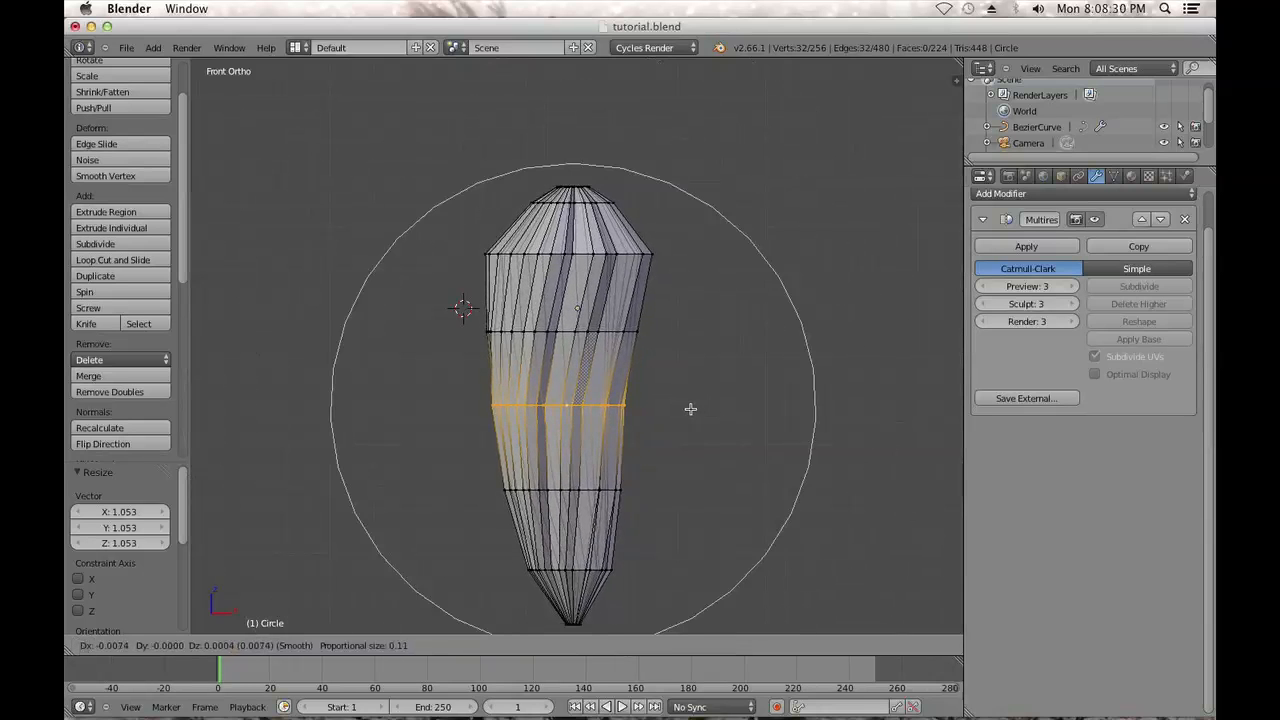
{"action": "left_click", "coordinate": [687, 409]}
Clear the selection, return to Object Mode and shade the seed smooth, ending in the front view
{"action": "key", "text": "a"}
{"action": "key", "text": "Tab"}
{"action": "scroll", "coordinate": [686, 408], "scroll_direction": "down", "scroll_amount": 3}
{"action": "mouse_move", "coordinate": [686, 408]}
{"action": "middle_mouse_down"}
{"action": "mouse_move", "coordinate": [808, 417]}
{"action": "mouse_move", "coordinate": [714, 397]}
{"action": "mouse_move", "coordinate": [614, 414]}
{"action": "mouse_move", "coordinate": [608, 376]}
{"action": "mouse_move", "coordinate": [587, 408]}
{"action": "mouse_move", "coordinate": [559, 370]}
{"action": "mouse_move", "coordinate": [586, 294]}
{"action": "middle_mouse_up"}
{"action": "scroll", "coordinate": [614, 414], "scroll_direction": "up", "scroll_amount": 2}
{"action": "left_click", "coordinate": [91, 199]}
{"action": "key", "text": "KP_1"}
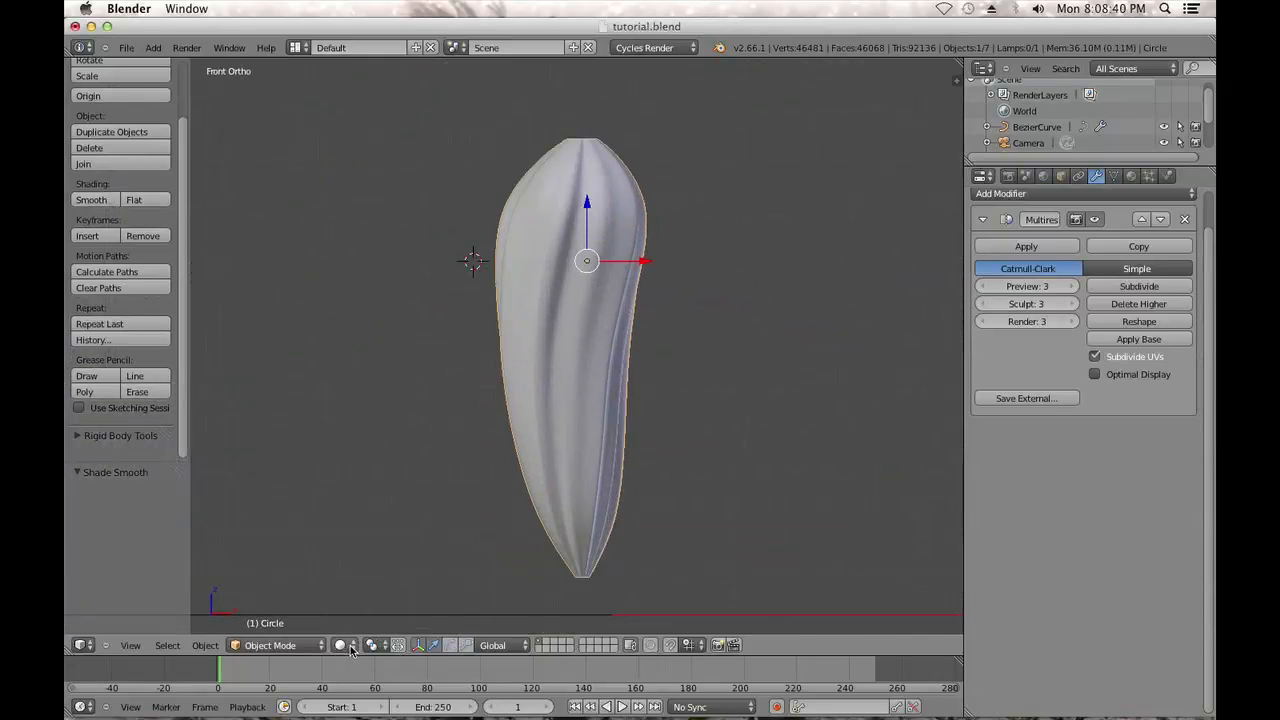
Switch the seed to Sculpt Mode and set the Draw brush radius to 10
{"action": "left_click", "coordinate": [295, 646]}
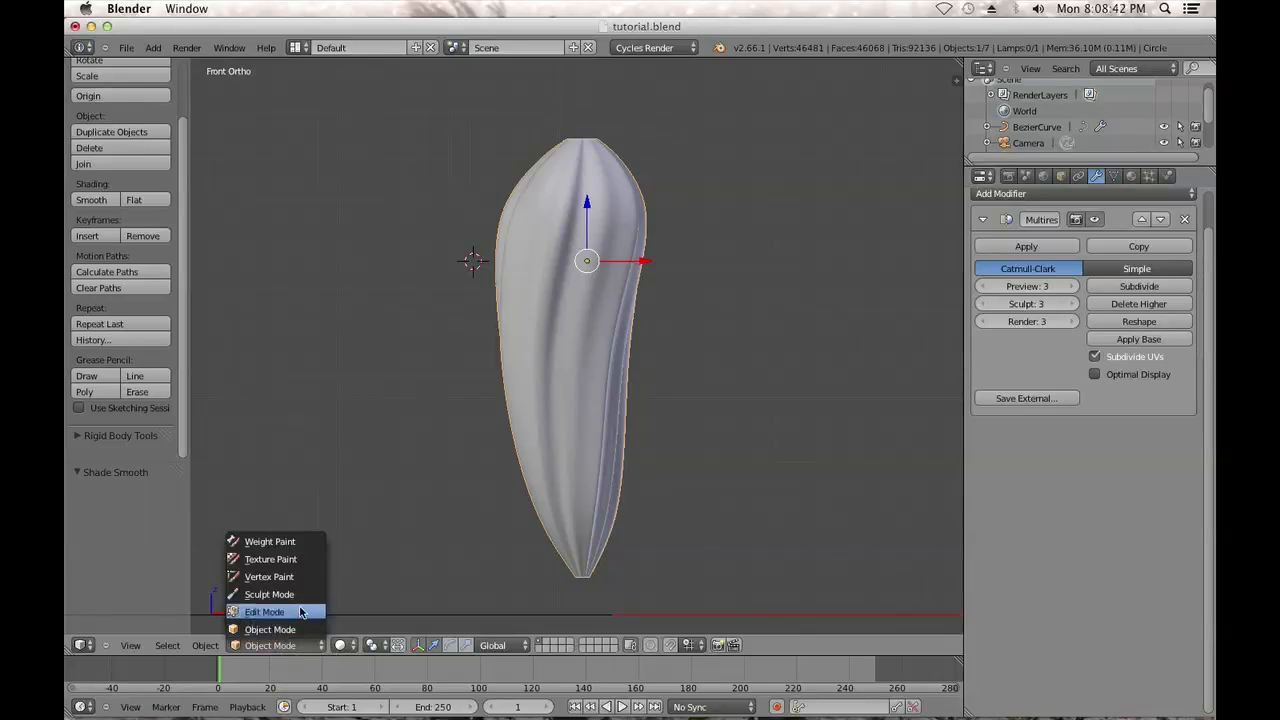
{"action": "left_click", "coordinate": [272, 594]}
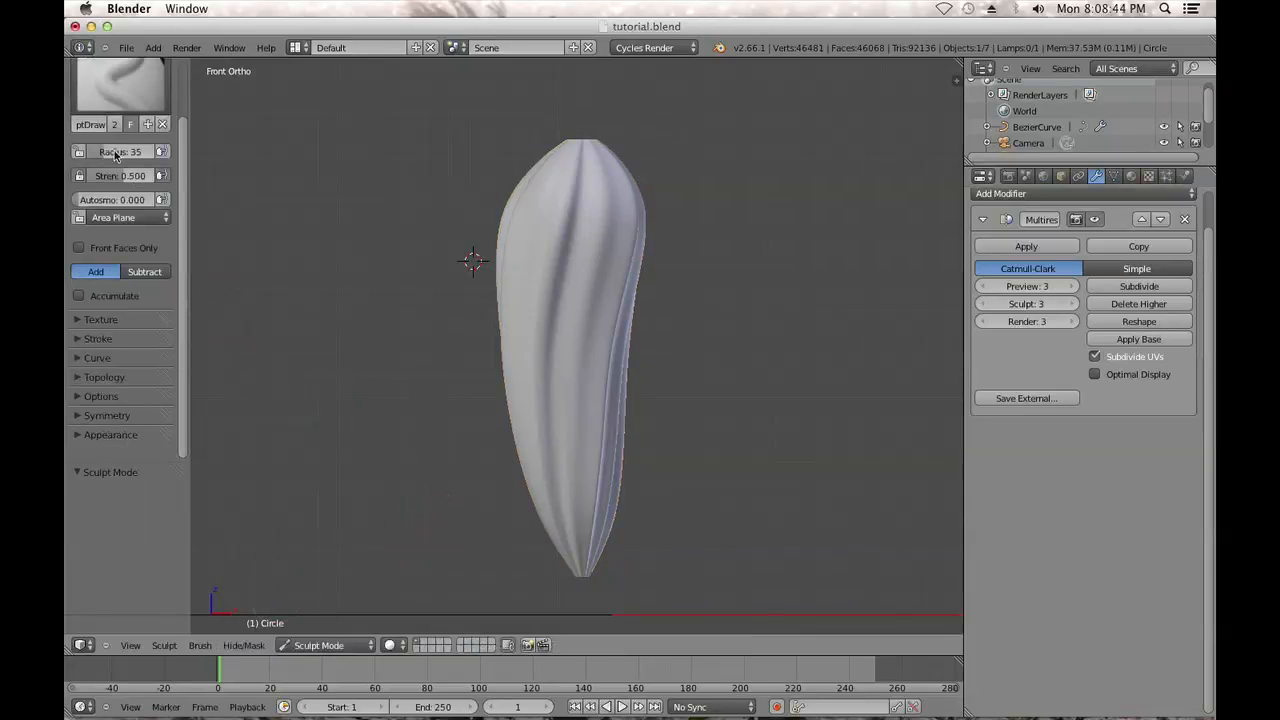
{"action": "scroll", "coordinate": [114, 155], "scroll_direction": "up", "scroll_amount": 2}
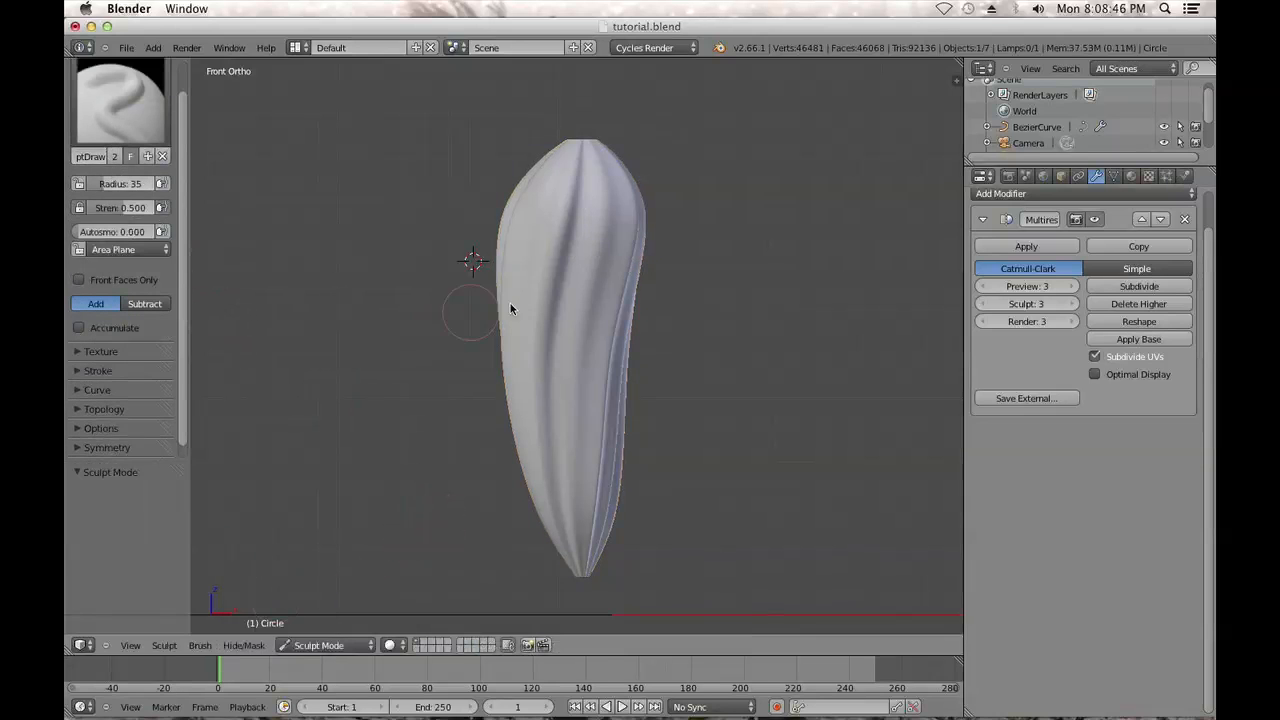
{"action": "left_click", "coordinate": [605, 296]}
{"action": "scroll", "coordinate": [602, 285], "scroll_direction": "up", "scroll_amount": 3}
{"action": "middle_click_drag", "start_coordinate": [571, 311], "coordinate": [530, 395], "text": "shift"}
{"action": "scroll", "coordinate": [583, 537], "scroll_direction": "down", "scroll_amount": 4}
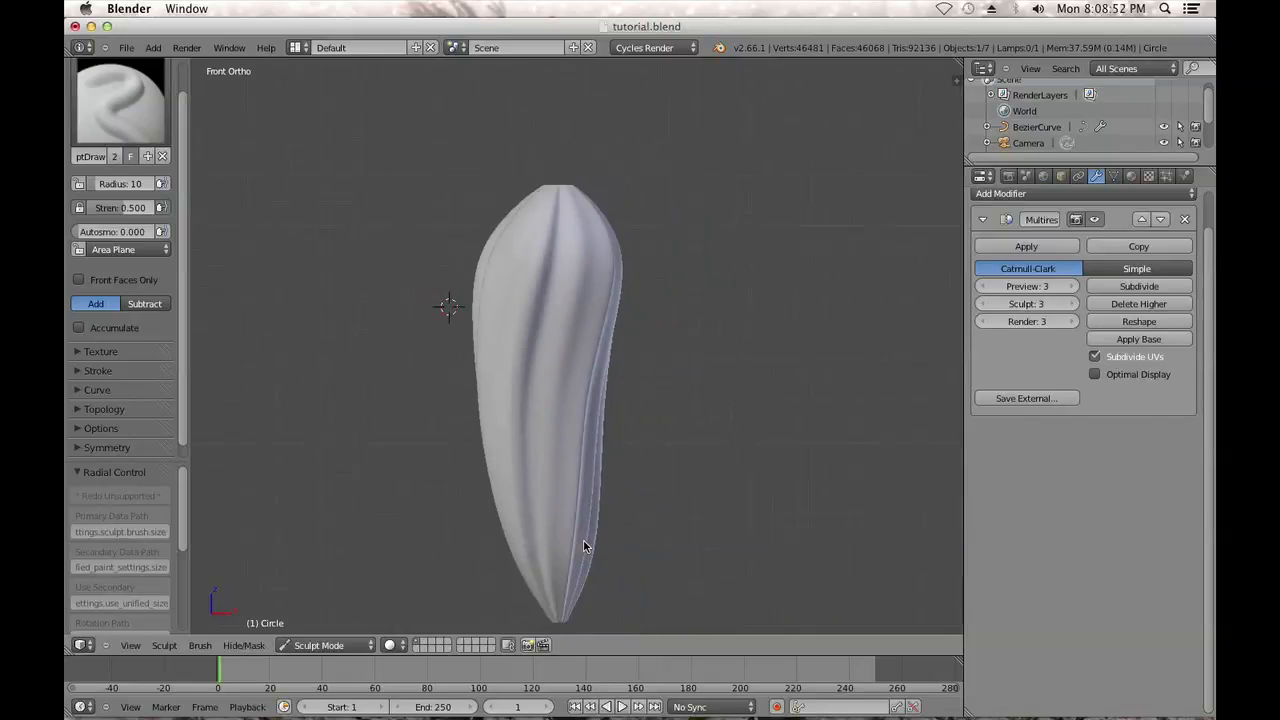
Set the brush strength to 0.645 and sculpt a stroke down from the seed's crown
{"action": "middle_click_drag", "start_coordinate": [583, 538], "coordinate": [612, 536], "text": "shift"}
{"action": "scroll", "coordinate": [612, 536], "scroll_direction": "up", "scroll_amount": 2}
{"action": "left_click_drag", "start_coordinate": [130, 210], "coordinate": [141, 209]}
{"action": "mouse_move", "coordinate": [580, 182]}
{"action": "left_mouse_down"}
{"action": "mouse_move", "coordinate": [543, 243]}
{"action": "mouse_move", "coordinate": [535, 305]}
{"action": "left_mouse_up"}
{"action": "mouse_move", "coordinate": [535, 311]}
{"action": "middle_mouse_down"}
{"action": "mouse_move", "coordinate": [602, 316]}
{"action": "mouse_move", "coordinate": [637, 252]}
{"action": "middle_mouse_up"}
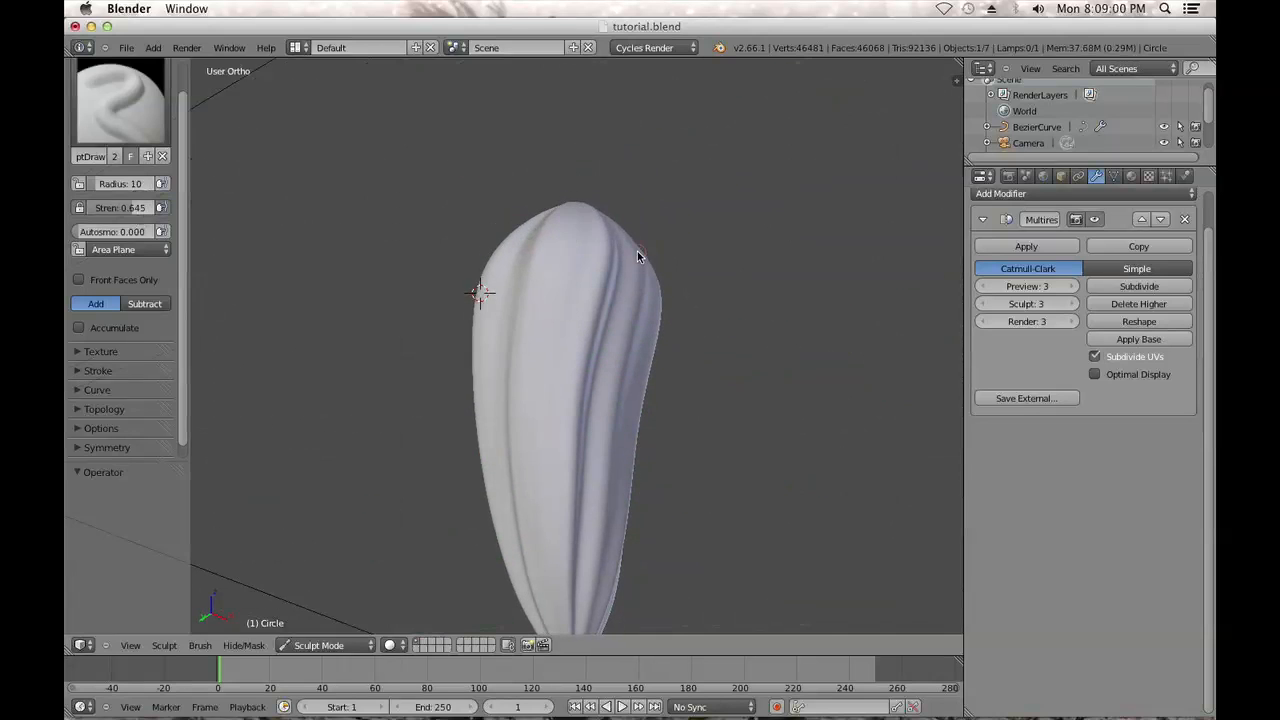
Switch the brush to Subtract and sculpt a short stroke below the seed's crown
{"action": "left_click", "coordinate": [144, 304]}
{"action": "mouse_move", "coordinate": [594, 238]}
{"action": "left_mouse_down"}
{"action": "mouse_move", "coordinate": [571, 243]}
{"action": "mouse_move", "coordinate": [565, 274]}
{"action": "left_mouse_up"}
{"action": "mouse_move", "coordinate": [565, 275]}
{"action": "middle_mouse_down"}
{"action": "mouse_move", "coordinate": [570, 311]}
{"action": "mouse_move", "coordinate": [539, 373]}
{"action": "mouse_move", "coordinate": [534, 429]}
{"action": "mouse_move", "coordinate": [563, 423]}
{"action": "middle_mouse_up"}
Recalculate the normals of the entire seed mesh in Edit Mode and return to Sculpt Mode
{"action": "key", "text": "Tab"}
{"action": "key", "text": "a"}
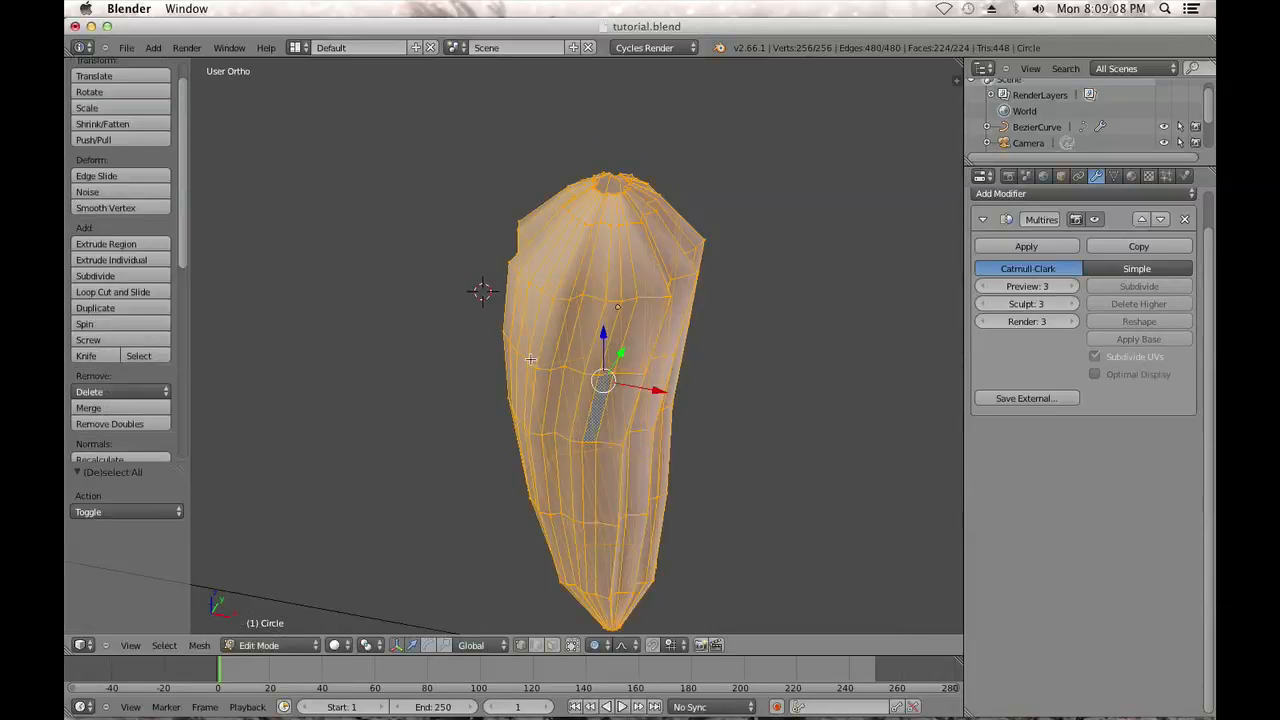
{"action": "scroll", "coordinate": [482, 336], "scroll_direction": "down", "scroll_amount": 1}
{"action": "scroll", "coordinate": [114, 453], "scroll_direction": "down", "scroll_amount": 1}
{"action": "left_click", "coordinate": [98, 430]}
{"action": "key", "text": "a"}
{"action": "key", "text": "Tab"}
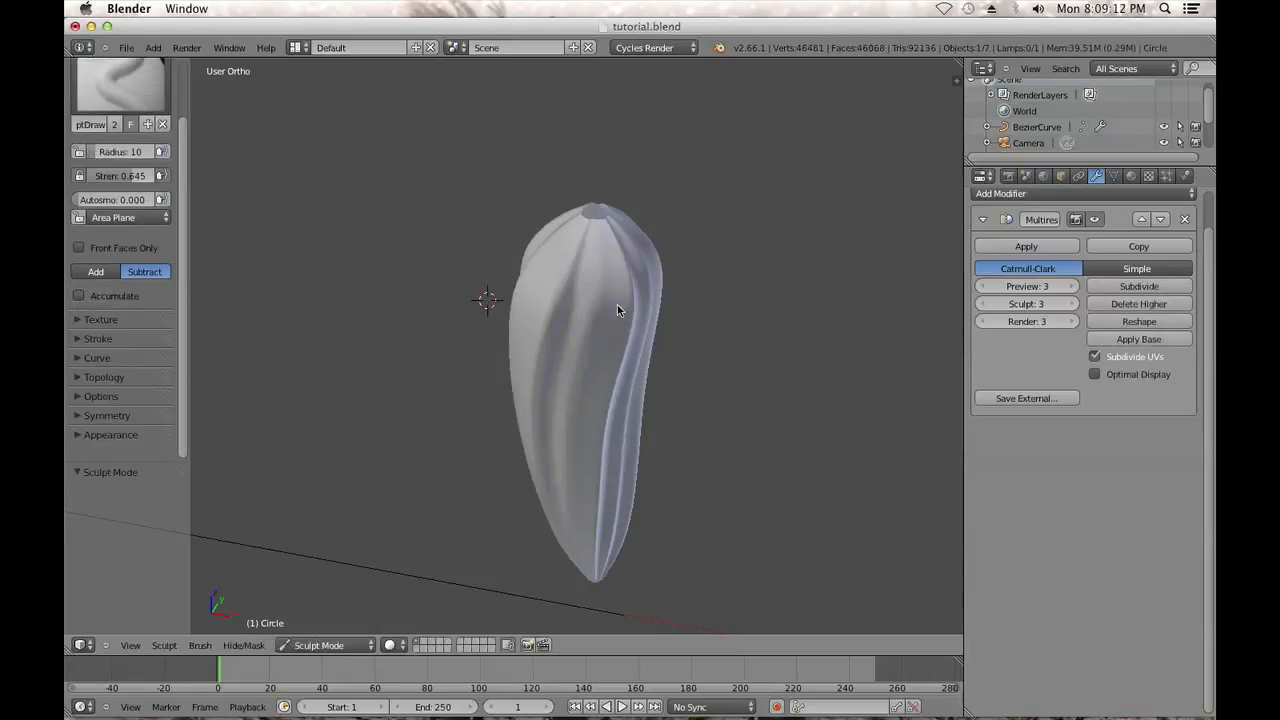
Switch the brush back to Add, lower its strength, and sculpt a lengthwise stroke down the seed
{"action": "left_click", "coordinate": [96, 271]}
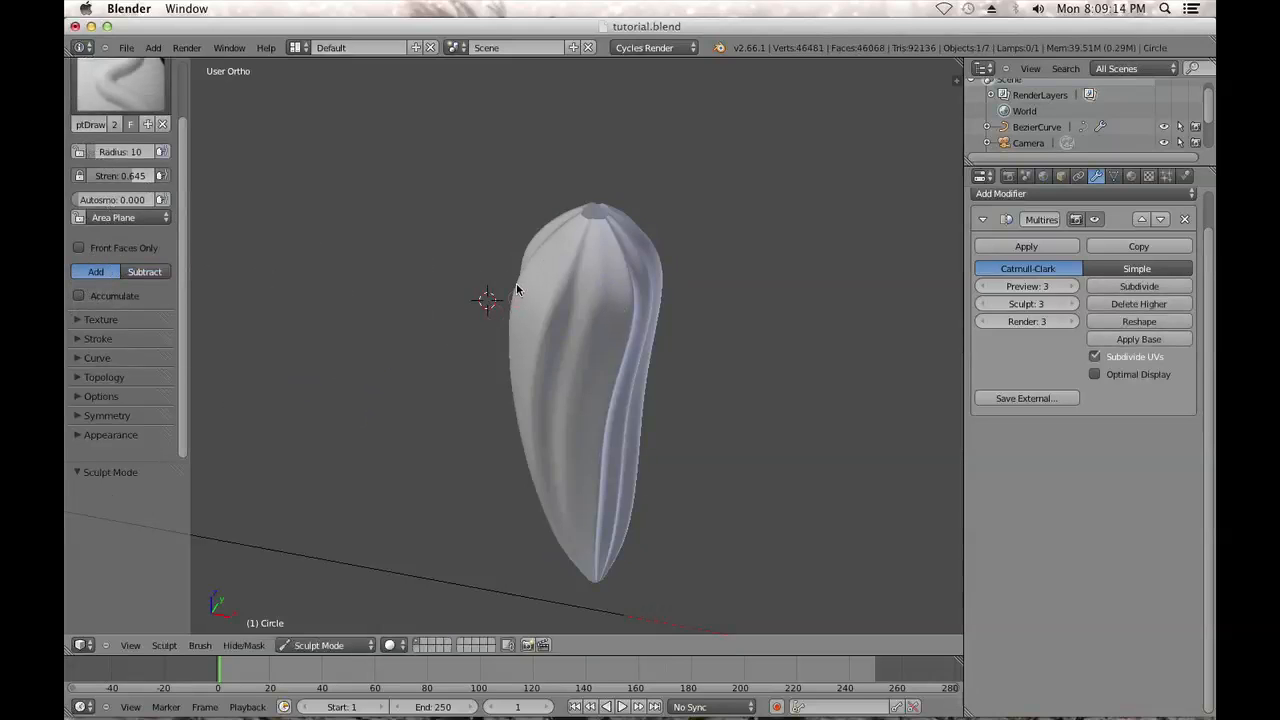
{"action": "middle_click_drag", "start_coordinate": [519, 323], "coordinate": [615, 282]}
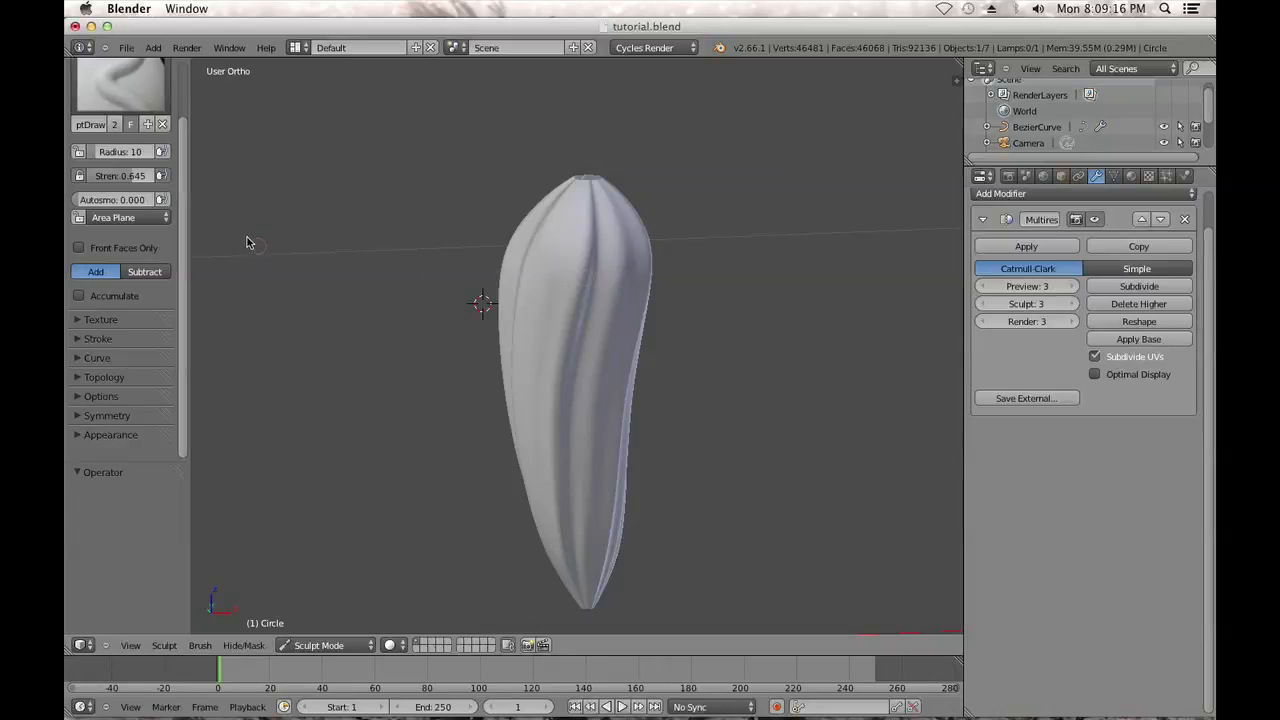
{"action": "left_click_drag", "start_coordinate": [133, 185], "coordinate": [98, 182]}
{"action": "mouse_move", "coordinate": [574, 224]}
{"action": "left_mouse_down"}
{"action": "mouse_move", "coordinate": [551, 251]}
{"action": "mouse_move", "coordinate": [537, 314]}
{"action": "mouse_move", "coordinate": [546, 420]}
{"action": "mouse_move", "coordinate": [589, 423]}
{"action": "left_mouse_up"}
{"action": "middle_click_drag", "start_coordinate": [589, 423], "coordinate": [643, 366]}
Try another lengthwise stroke down a different side of the seed with an adjusted brush strength and undo it
{"action": "left_click_drag", "start_coordinate": [139, 184], "coordinate": [134, 183]}
{"action": "mouse_move", "coordinate": [518, 352]}
{"action": "middle_mouse_down"}
{"action": "mouse_move", "coordinate": [535, 363]}
{"action": "mouse_move", "coordinate": [569, 329]}
{"action": "mouse_move", "coordinate": [511, 357]}
{"action": "mouse_move", "coordinate": [664, 349]}
{"action": "mouse_move", "coordinate": [651, 366]}
{"action": "mouse_move", "coordinate": [550, 253]}
{"action": "middle_mouse_up"}
{"action": "left_click_drag", "start_coordinate": [555, 237], "coordinate": [548, 482]}
{"action": "middle_click_drag", "start_coordinate": [548, 482], "coordinate": [616, 393]}
{"action": "key", "text": "ctrl+z"}
Set the brush strength to about 0.079 and sculpt fine lengthwise ridges from crown to tip all around the seed
{"action": "left_click_drag", "start_coordinate": [122, 178], "coordinate": [117, 178]}
{"action": "scroll", "coordinate": [502, 310], "scroll_direction": "up", "scroll_amount": 2}
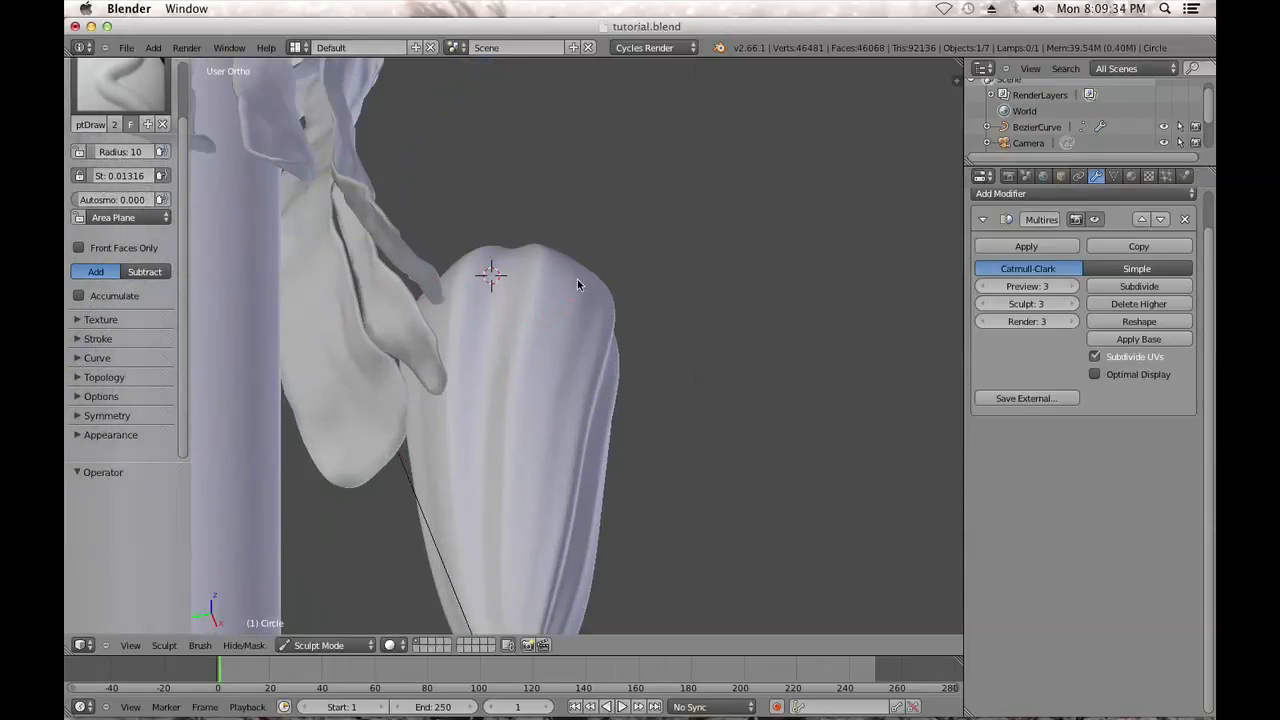
{"action": "left_click_drag", "start_coordinate": [140, 178], "coordinate": [145, 178]}
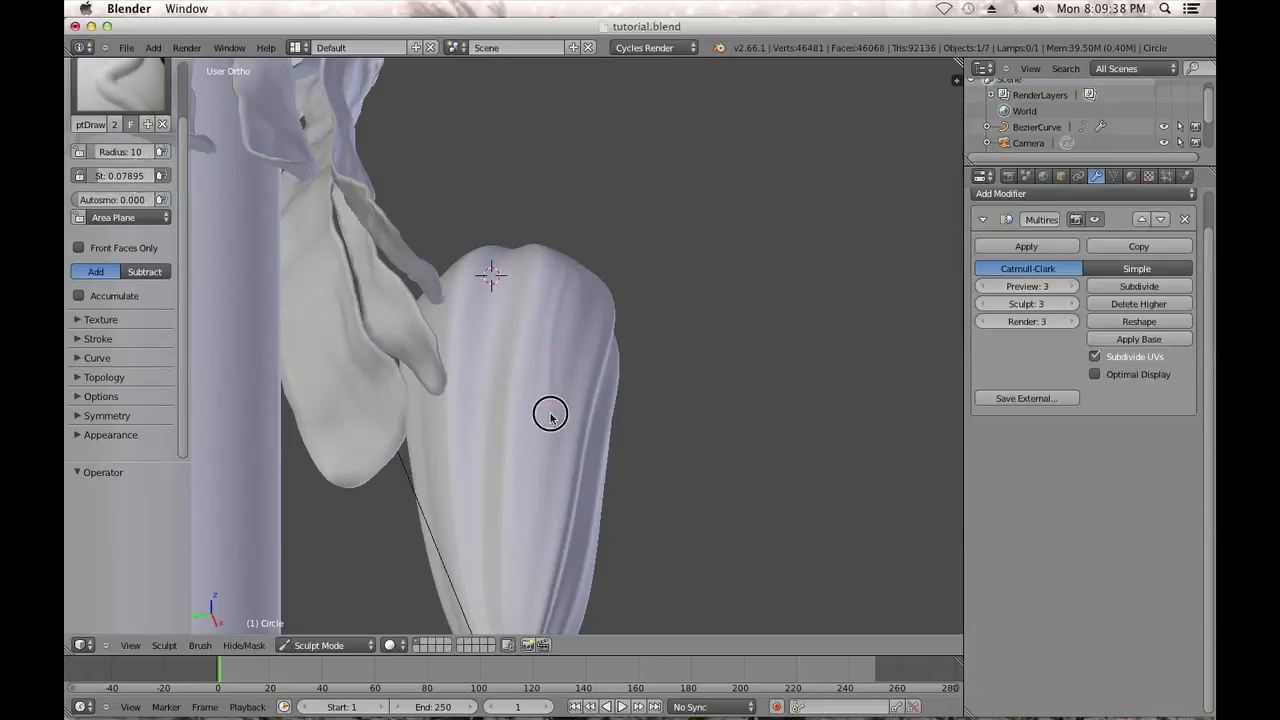
{"action": "mouse_move", "coordinate": [743, 217]}
{"action": "middle_mouse_down"}
{"action": "mouse_move", "coordinate": [663, 340]}
{"action": "mouse_move", "coordinate": [605, 328]}
{"action": "middle_mouse_up"}
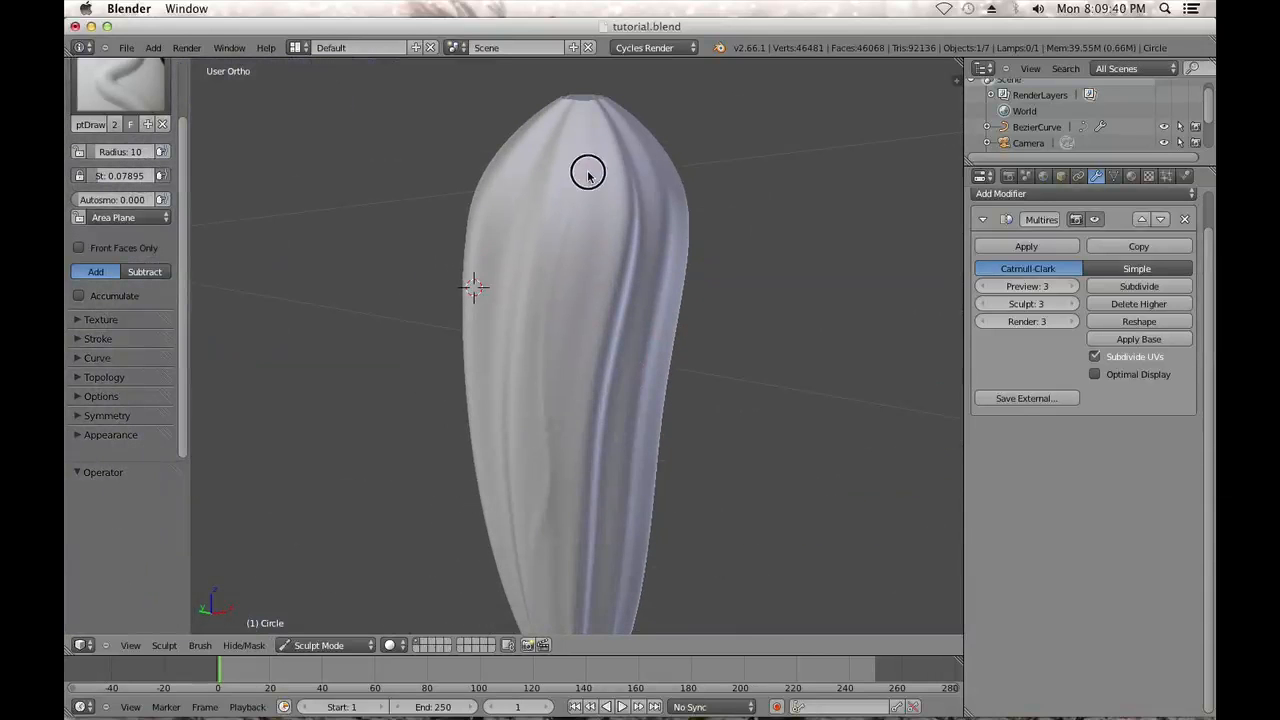
{"action": "middle_click_drag", "start_coordinate": [669, 393], "coordinate": [649, 200]}
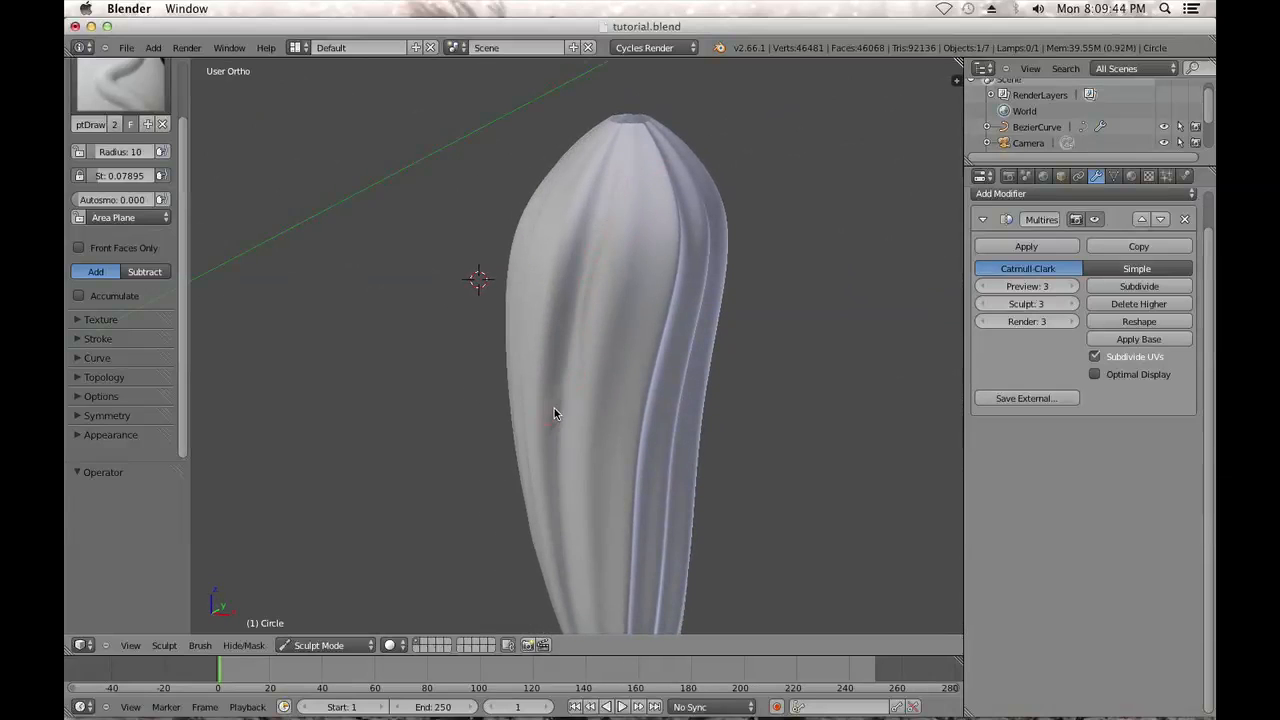
{"action": "middle_click_drag", "start_coordinate": [738, 270], "coordinate": [634, 222]}
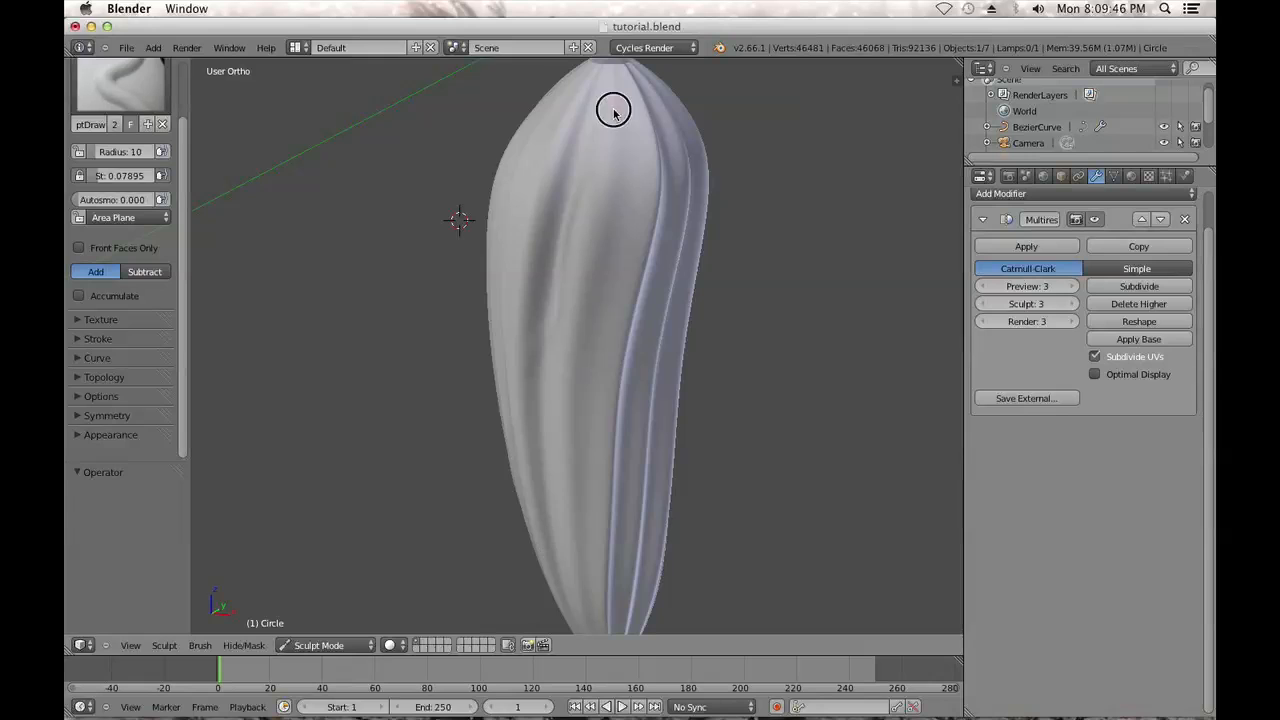
{"action": "middle_click_drag", "start_coordinate": [644, 308], "coordinate": [652, 219]}
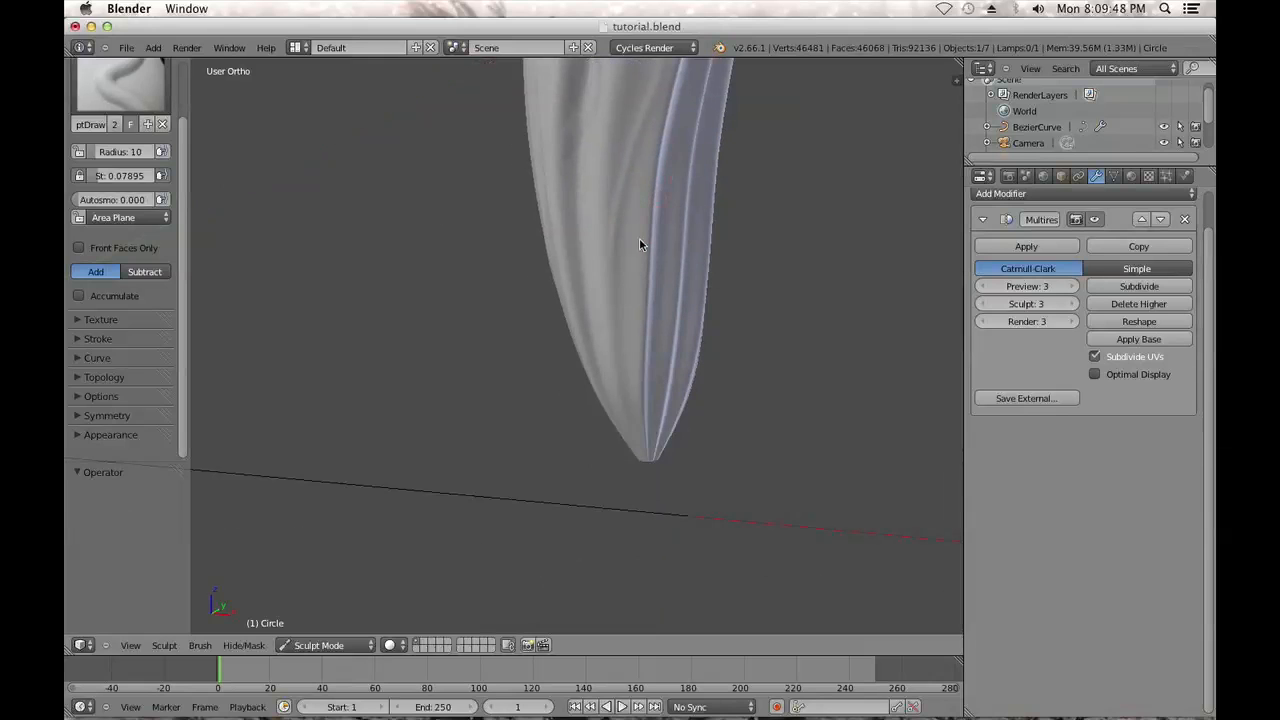
{"action": "middle_click_drag", "start_coordinate": [674, 91], "coordinate": [658, 222]}
{"action": "mouse_move", "coordinate": [693, 372]}
{"action": "middle_mouse_down"}
{"action": "mouse_move", "coordinate": [709, 294]}
{"action": "mouse_move", "coordinate": [643, 286]}
{"action": "mouse_move", "coordinate": [655, 237]}
{"action": "middle_mouse_up"}
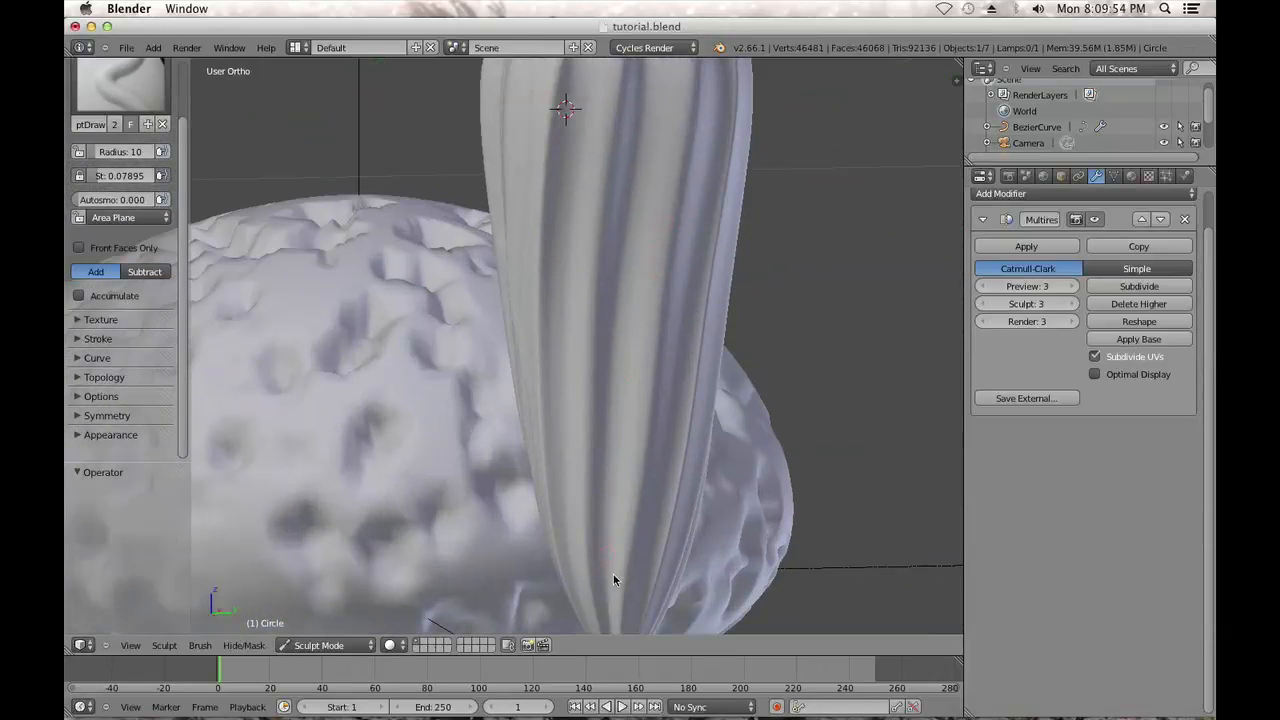
{"action": "middle_click_drag", "start_coordinate": [674, 147], "coordinate": [673, 361], "text": "shift"}
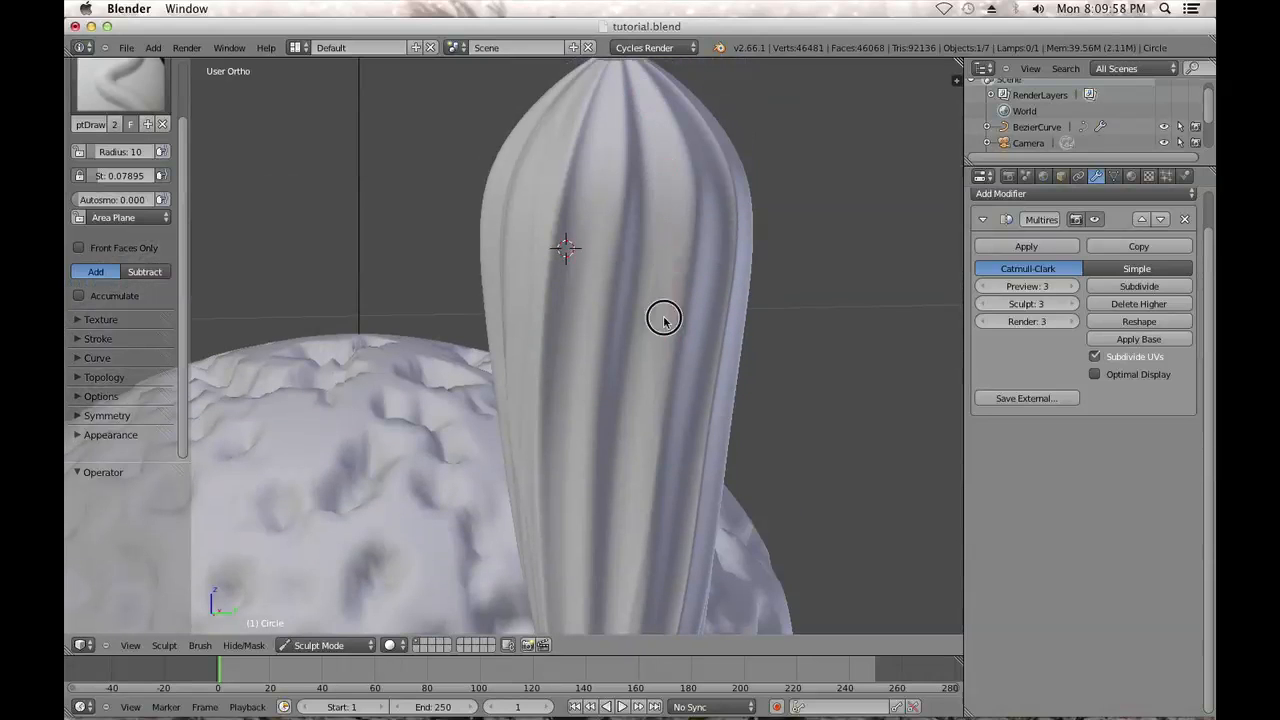
{"action": "middle_click_drag", "start_coordinate": [741, 418], "coordinate": [572, 428]}
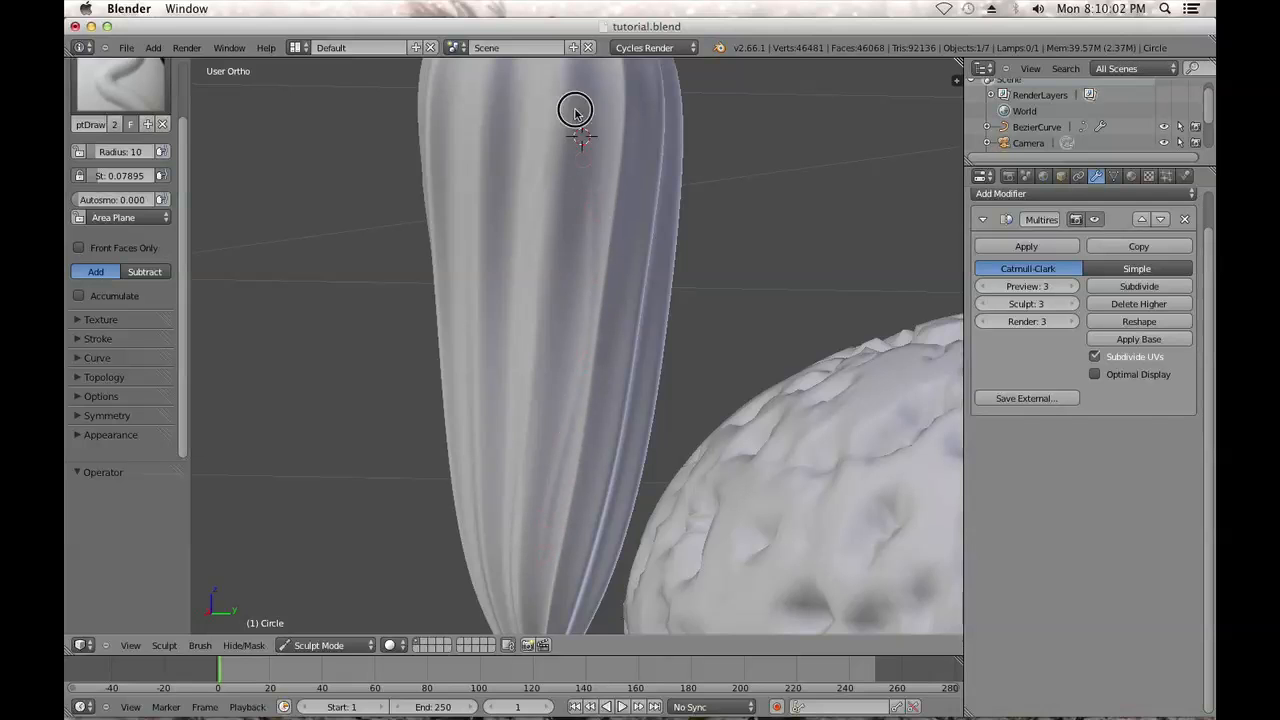
{"action": "middle_click_drag", "start_coordinate": [605, 83], "coordinate": [495, 250]}
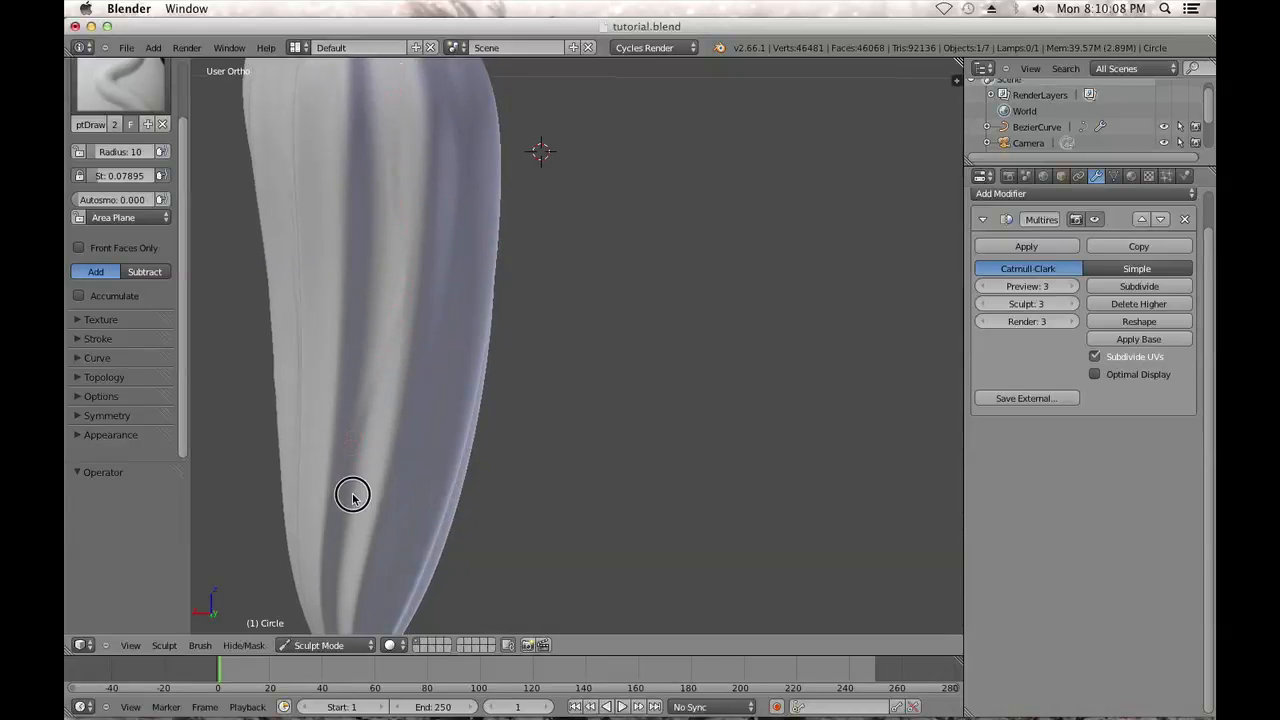
{"action": "middle_click_drag", "start_coordinate": [443, 203], "coordinate": [550, 200], "text": "shift"}
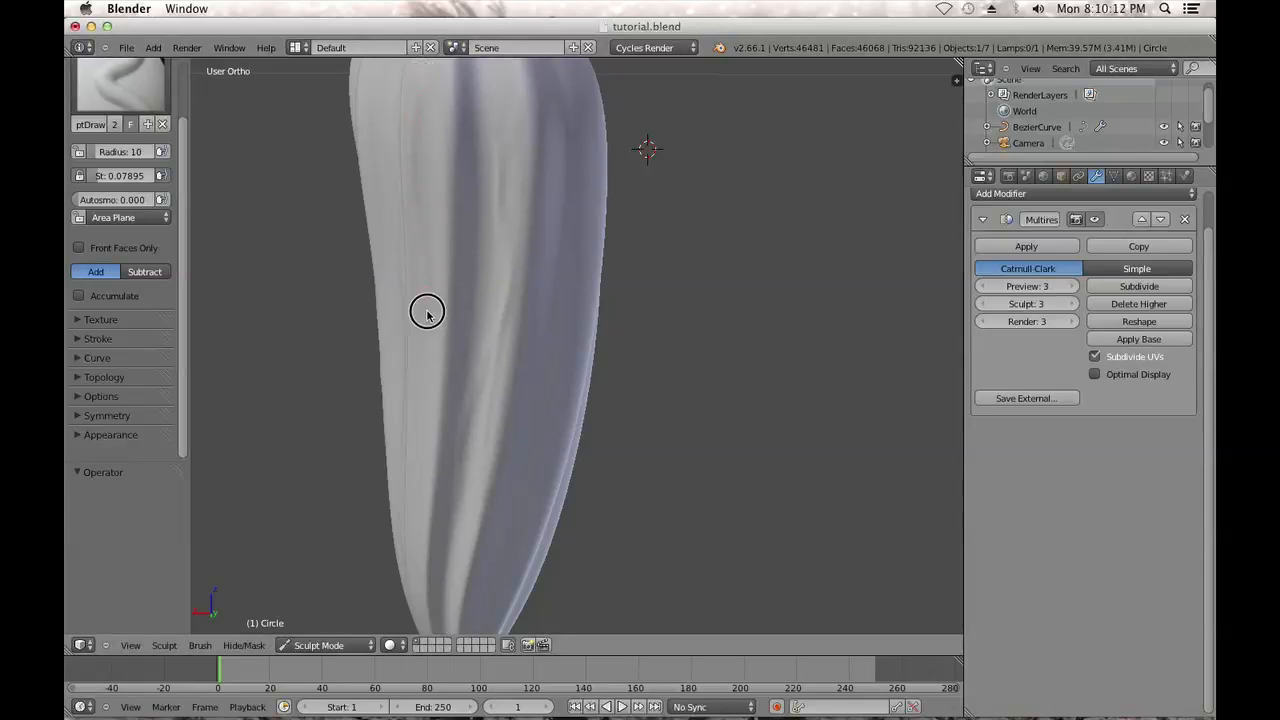
{"action": "mouse_move", "coordinate": [611, 415]}
{"action": "middle_mouse_down"}
{"action": "mouse_move", "coordinate": [526, 399]}
{"action": "mouse_move", "coordinate": [445, 428]}
{"action": "middle_mouse_up"}
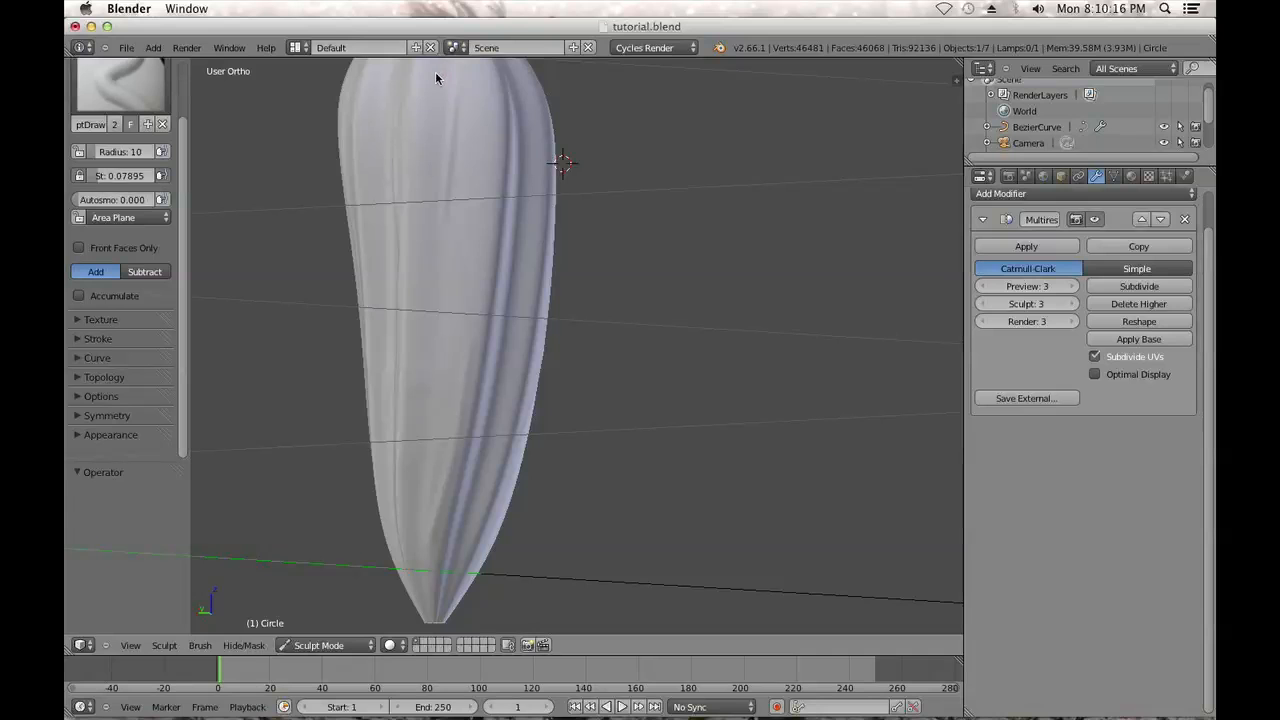
{"action": "scroll", "coordinate": [518, 459], "scroll_direction": "down", "scroll_amount": 4}
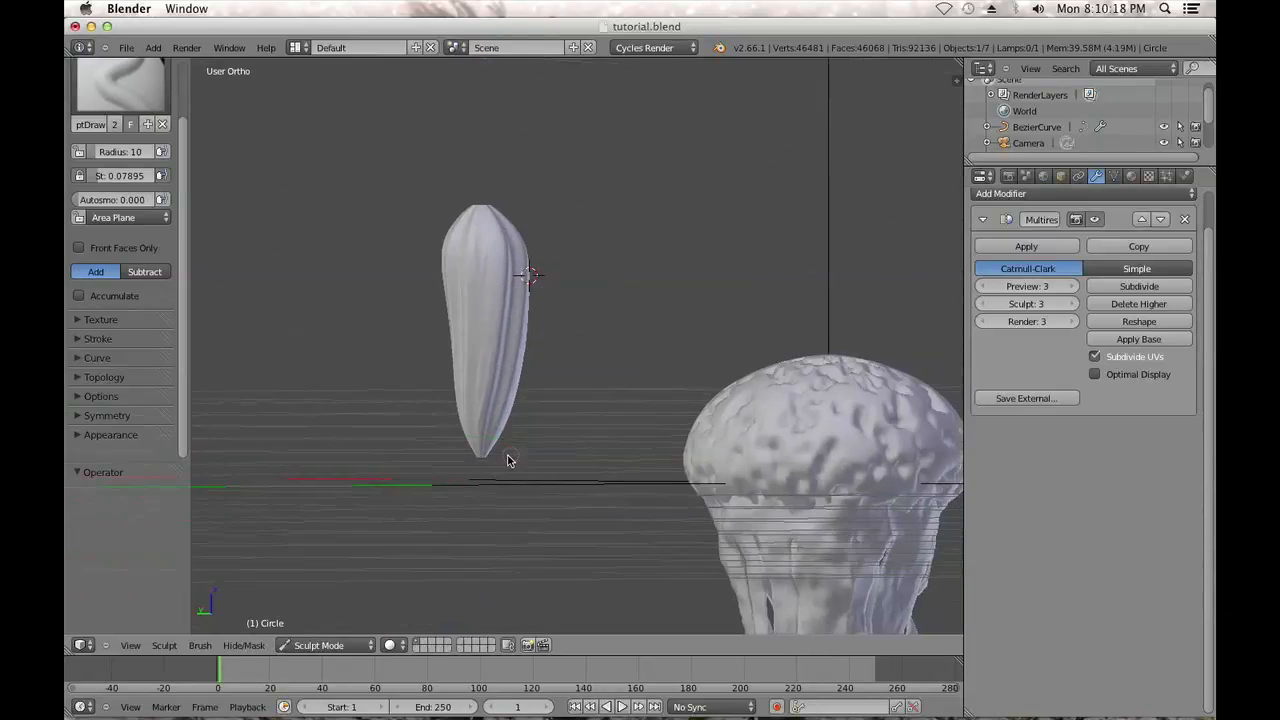
{"action": "middle_click_drag", "start_coordinate": [510, 458], "coordinate": [437, 466]}
{"action": "scroll", "coordinate": [422, 458], "scroll_direction": "up", "scroll_amount": 4}
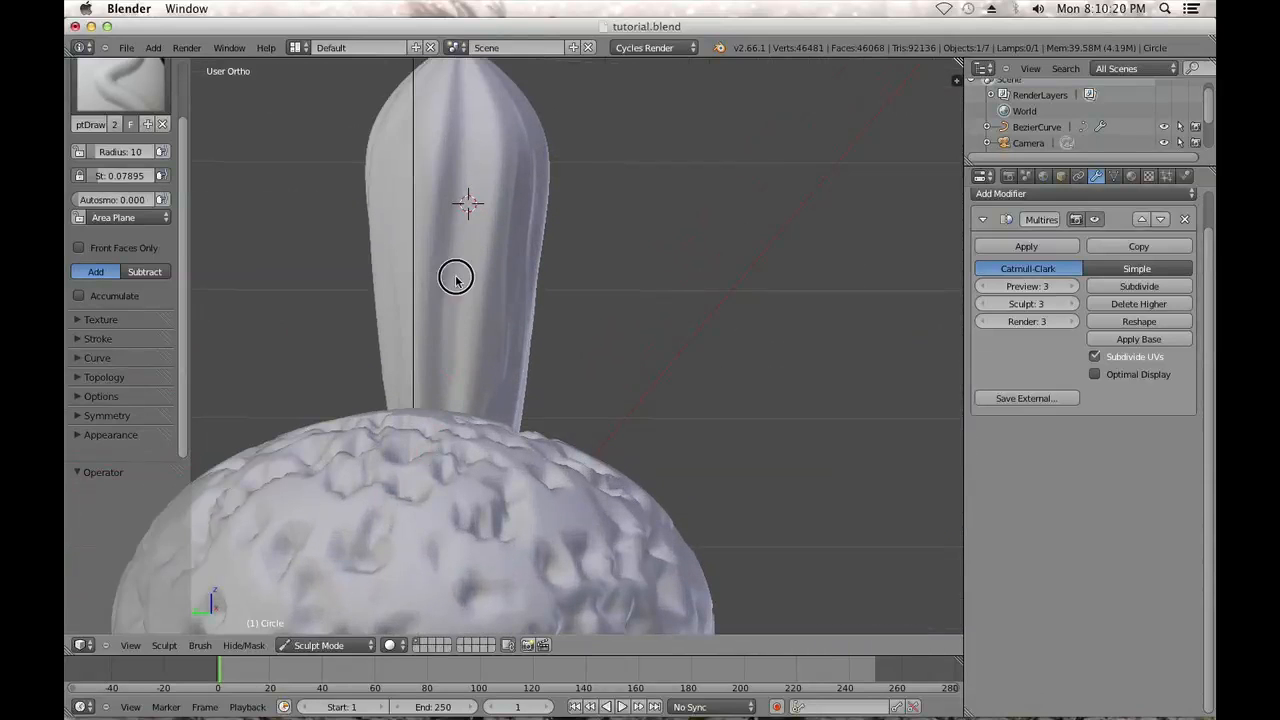
{"action": "middle_click_drag", "start_coordinate": [565, 351], "coordinate": [534, 108]}
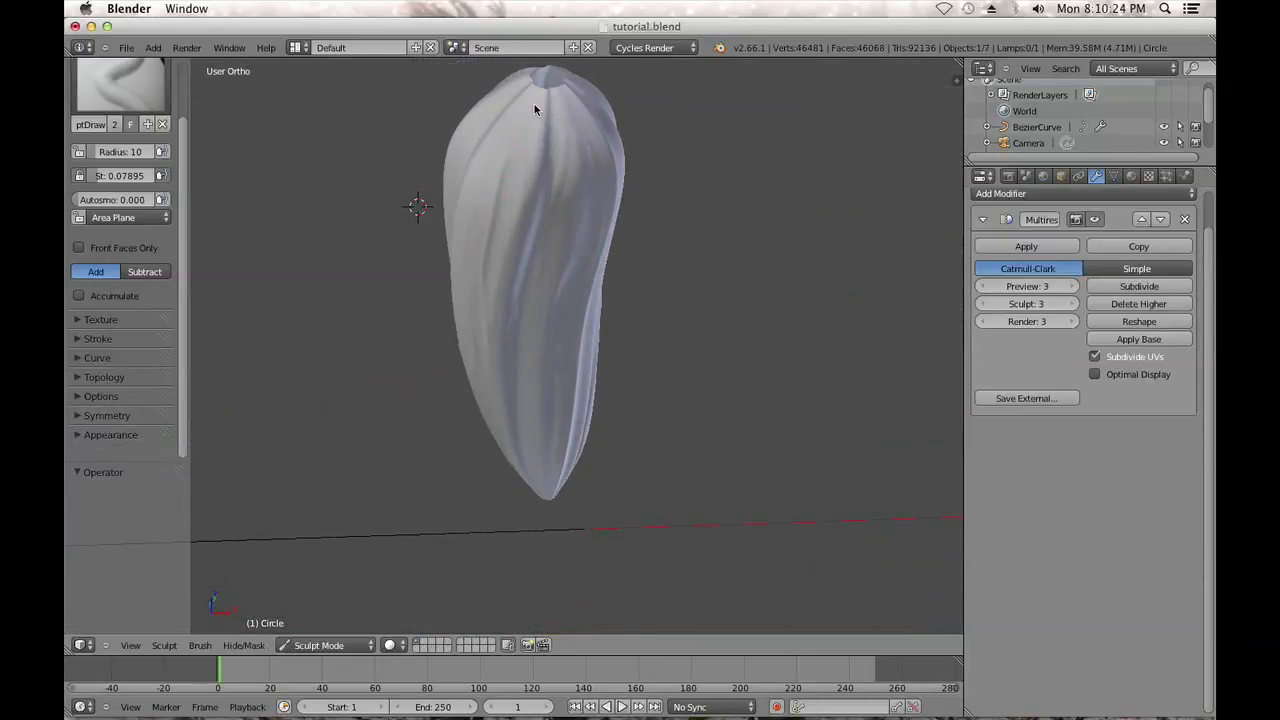
{"action": "middle_click_drag", "start_coordinate": [609, 145], "coordinate": [598, 119]}
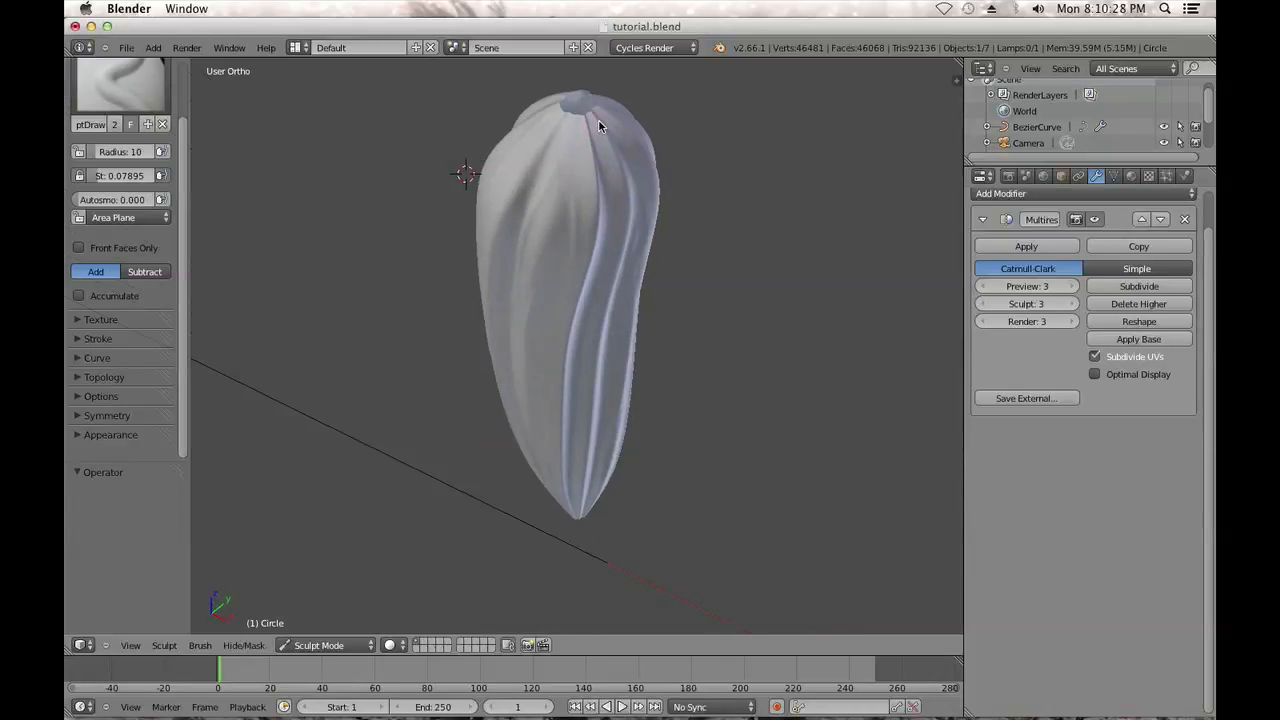
Leave Sculpt Mode and open the seed's base mesh in Edit Mode from the front view
{"action": "key", "text": "KP_1"}
{"action": "scroll", "coordinate": [545, 395], "scroll_direction": "down", "scroll_amount": 3}
{"action": "left_click", "coordinate": [318, 645]}
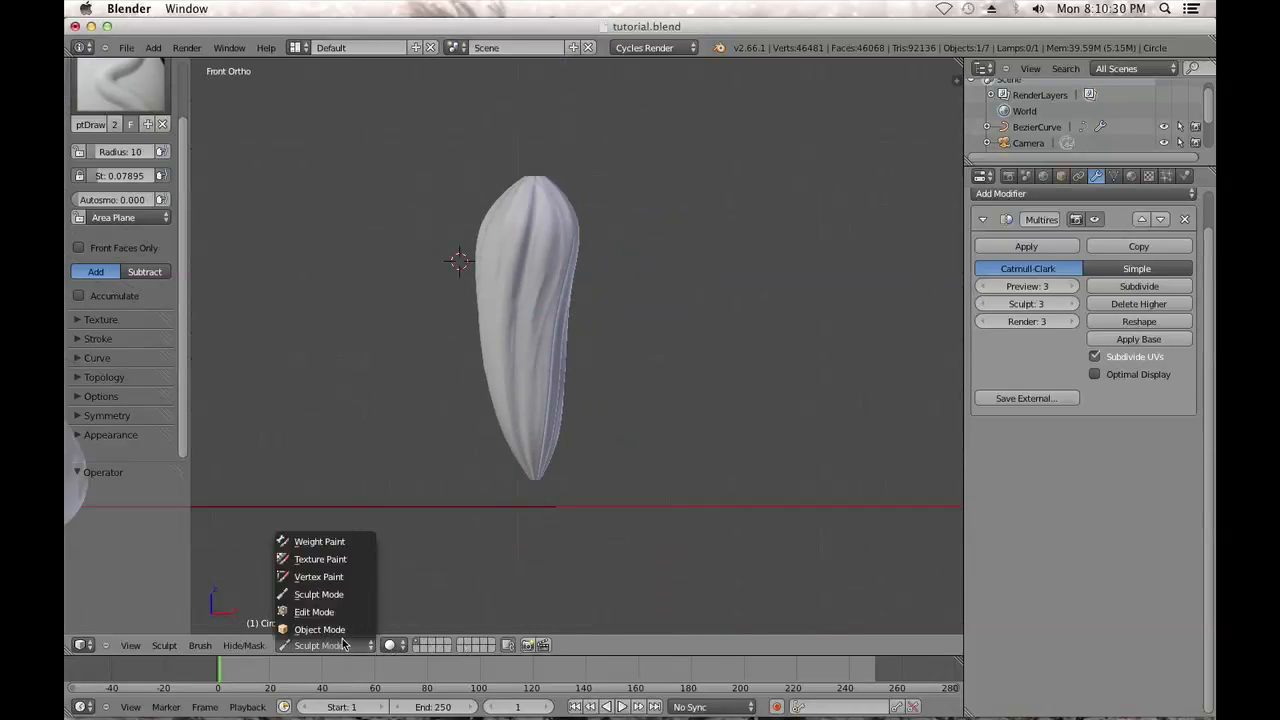
{"action": "left_click", "coordinate": [320, 625]}
{"action": "middle_click_drag", "start_coordinate": [600, 335], "coordinate": [581, 307], "text": "shift"}
{"action": "scroll", "coordinate": [577, 490], "scroll_direction": "up", "scroll_amount": 1}
{"action": "key", "text": "Tab"}
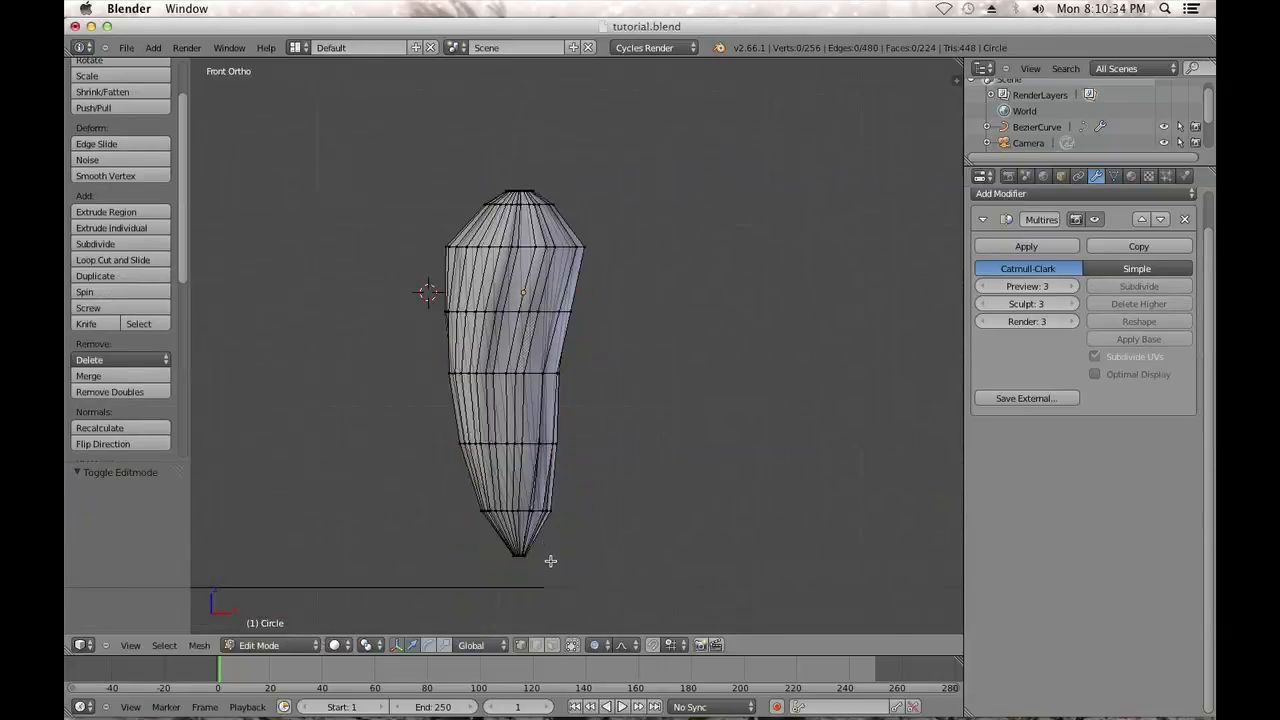
Select only the ring of vertices at the seed's pointed lower tip
{"action": "key", "text": "a"}
{"action": "key", "text": "a"}
{"action": "key", "text": "b"}
{"action": "left_click_drag", "start_coordinate": [549, 566], "coordinate": [473, 549]}
{"action": "key", "text": "shift+s"}
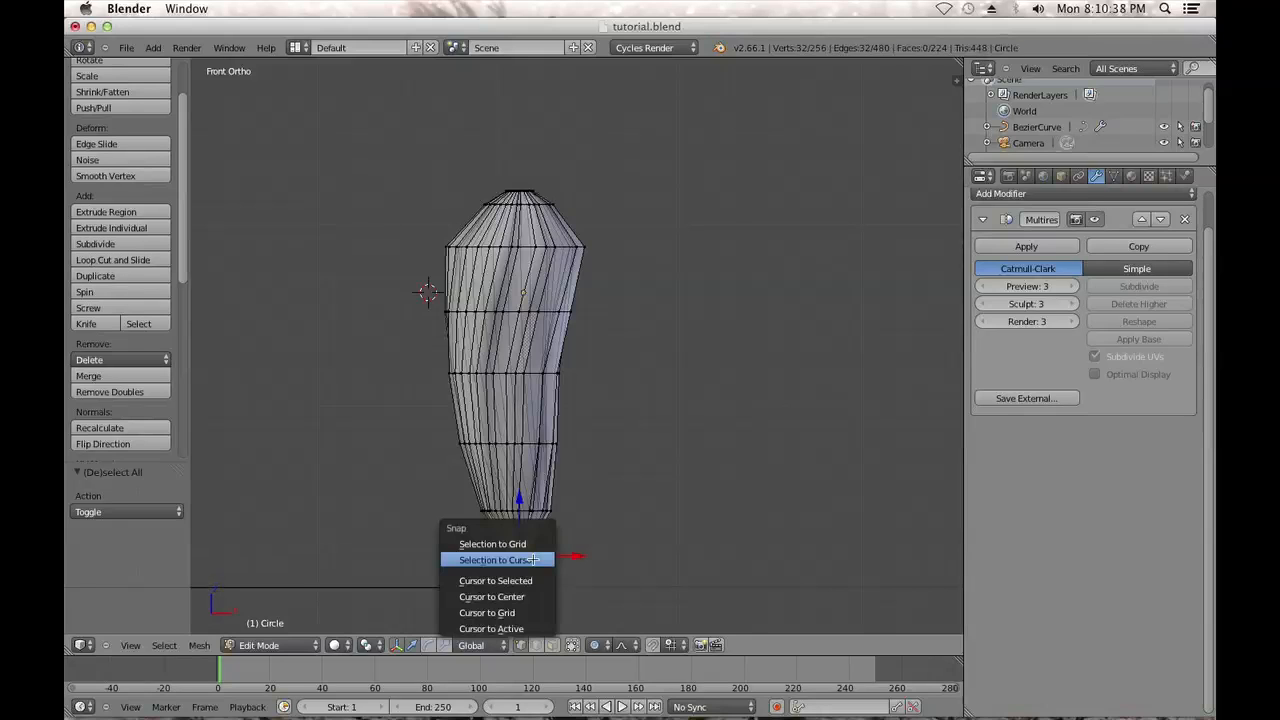
{"action": "left_click", "coordinate": [537, 562]}
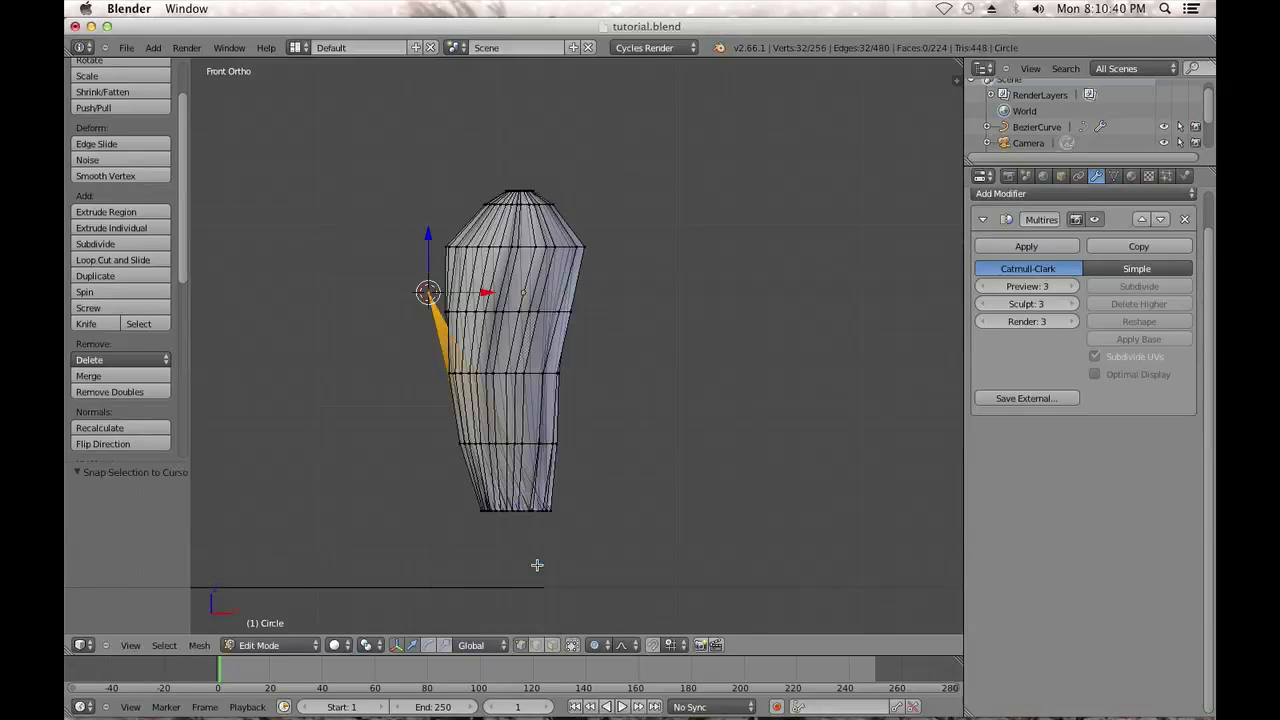
{"action": "key", "text": "ctrl+z"}
Snap the 3D cursor to the selected tip vertices and set the seed's origin to the 3D cursor in Object Mode
{"action": "key", "text": "shift+s"}
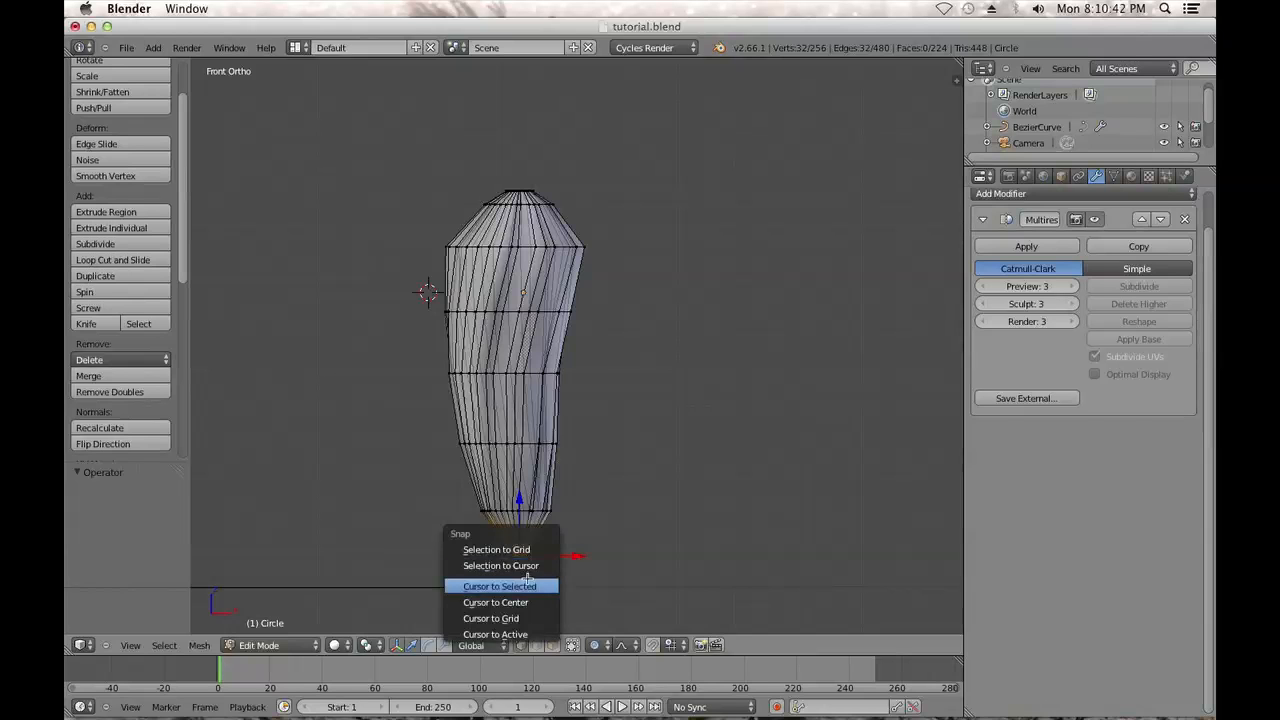
{"action": "left_click", "coordinate": [527, 582]}
{"action": "key", "text": "Tab"}
{"action": "key", "text": "Tab"}
{"action": "key", "text": "Tab"}
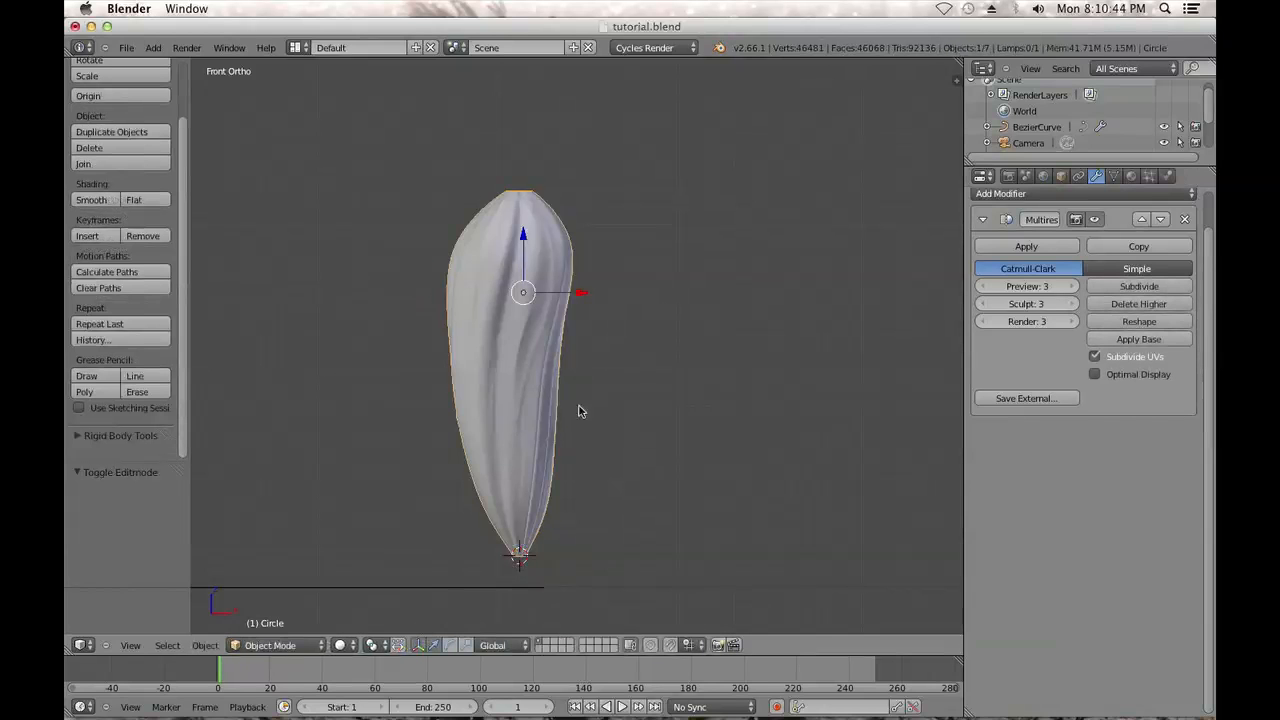
{"action": "left_click", "coordinate": [205, 645]}
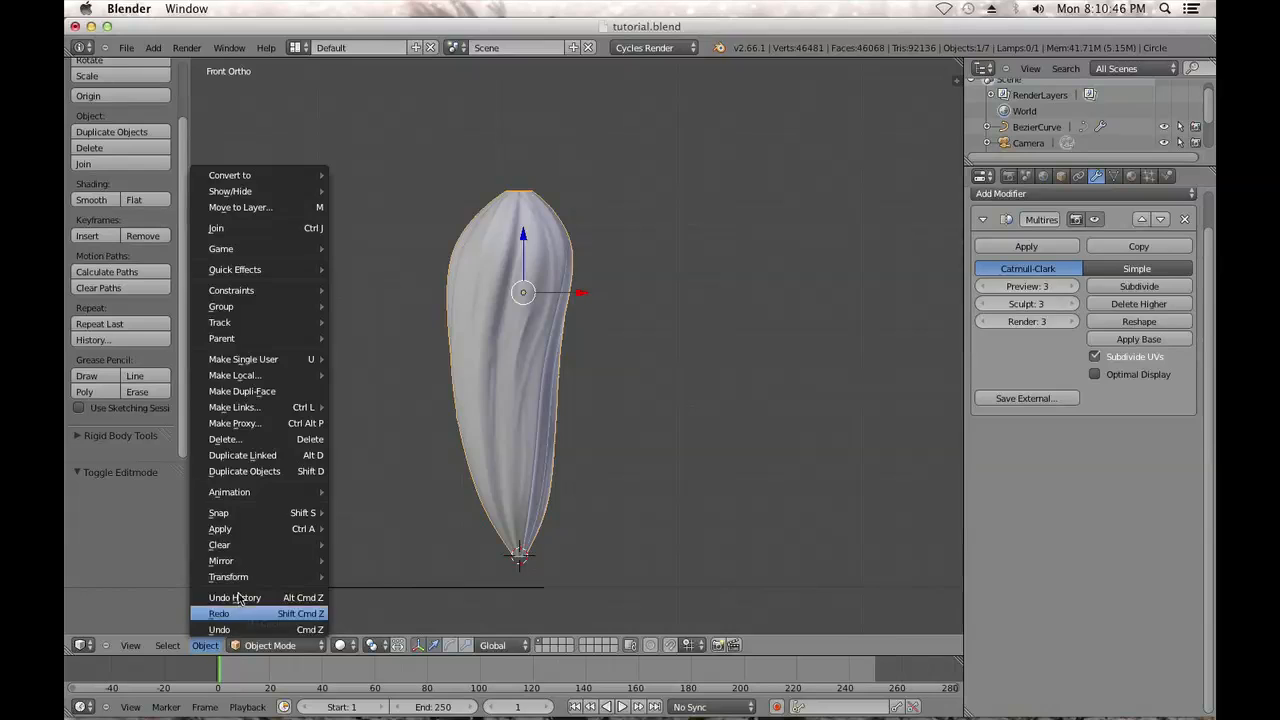
{"action": "mouse_move", "coordinate": [229, 577]}
{"action": "left_click", "coordinate": [393, 558]}
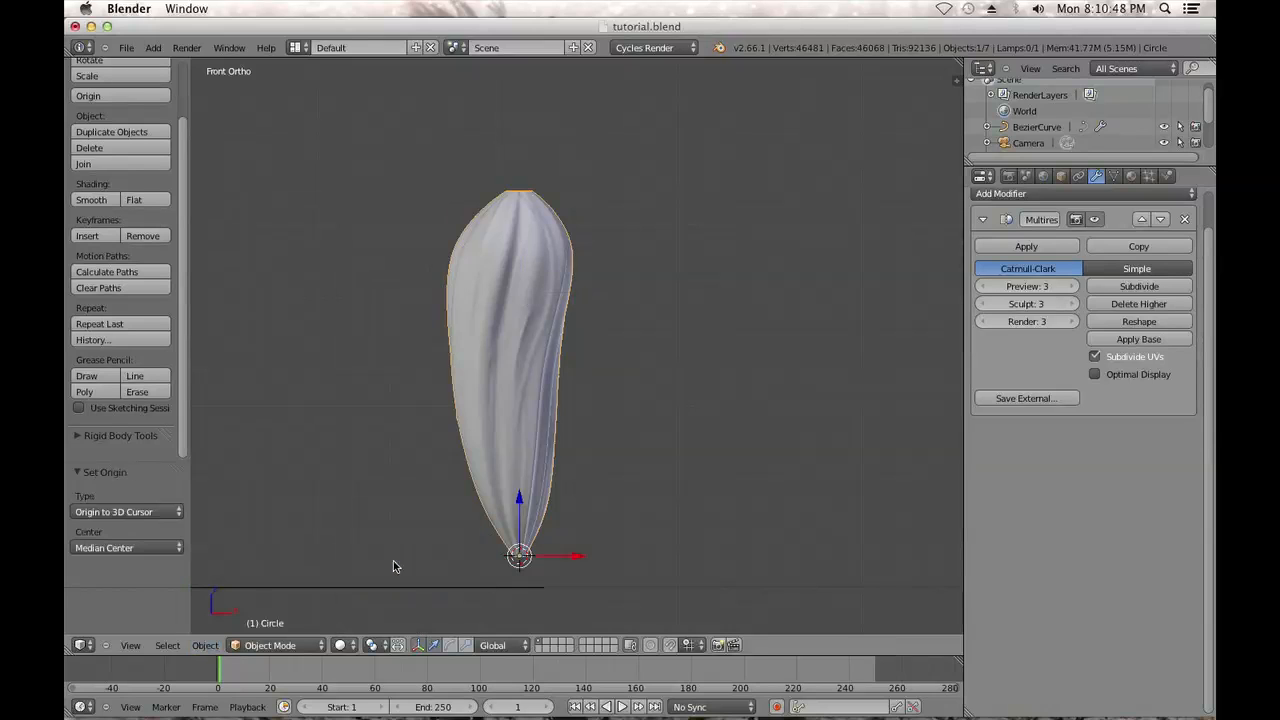
{"action": "key", "text": "a"}
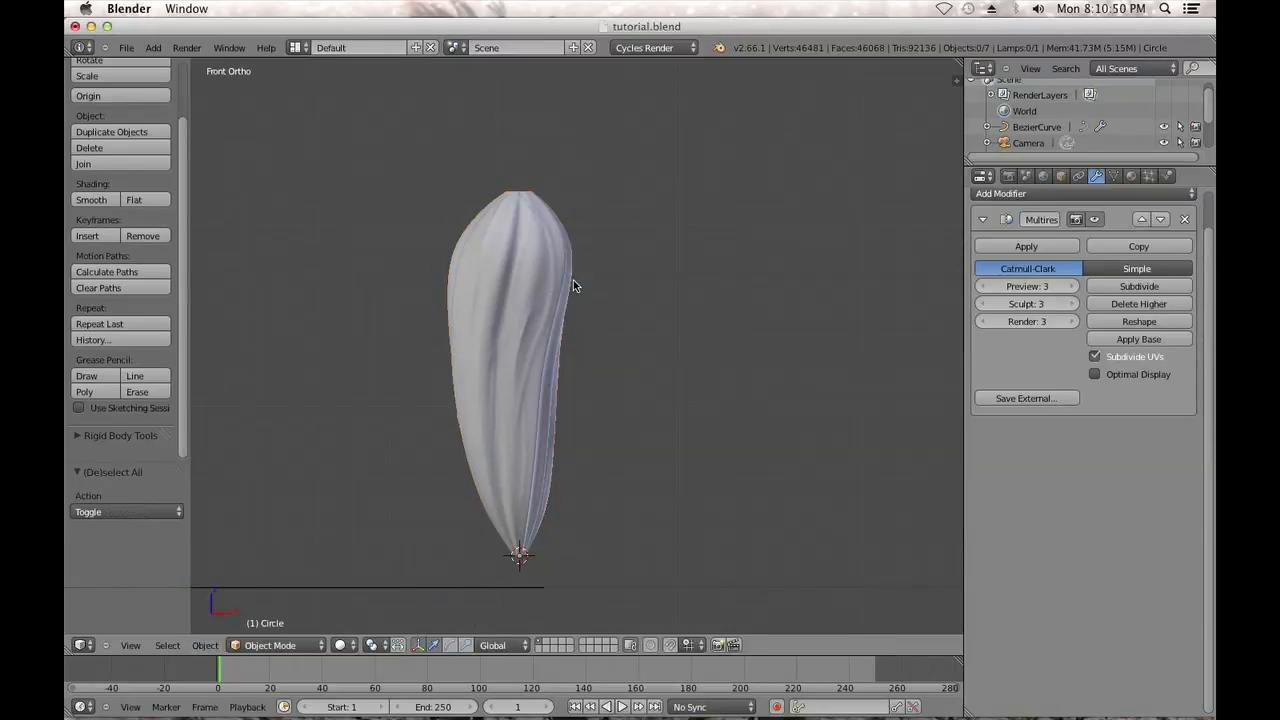
Place the 3D cursor in the empty space above the seed and add a Bezier curve there
{"action": "middle_click_drag", "start_coordinate": [561, 226], "coordinate": [484, 340], "text": "shift"}
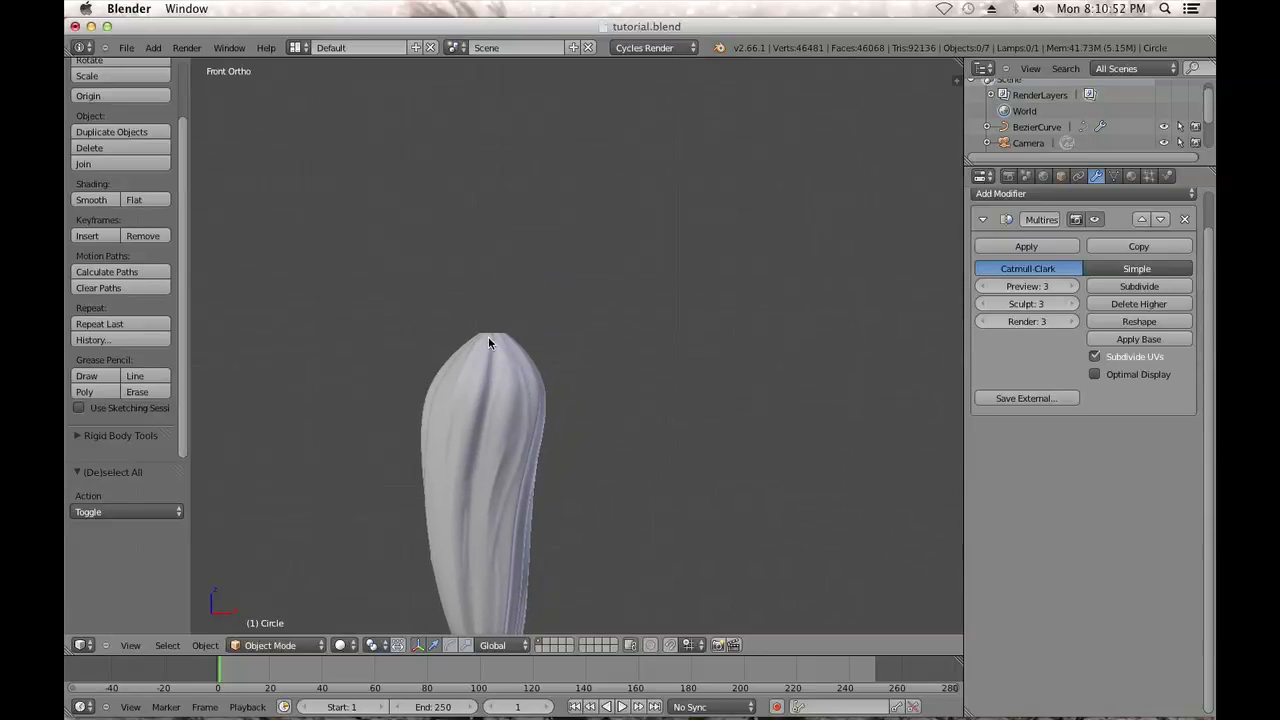
{"action": "left_click", "coordinate": [492, 331]}
{"action": "scroll", "coordinate": [578, 172], "scroll_direction": "down", "scroll_amount": 4}
{"action": "middle_click_drag", "start_coordinate": [576, 229], "coordinate": [581, 395], "text": "shift"}
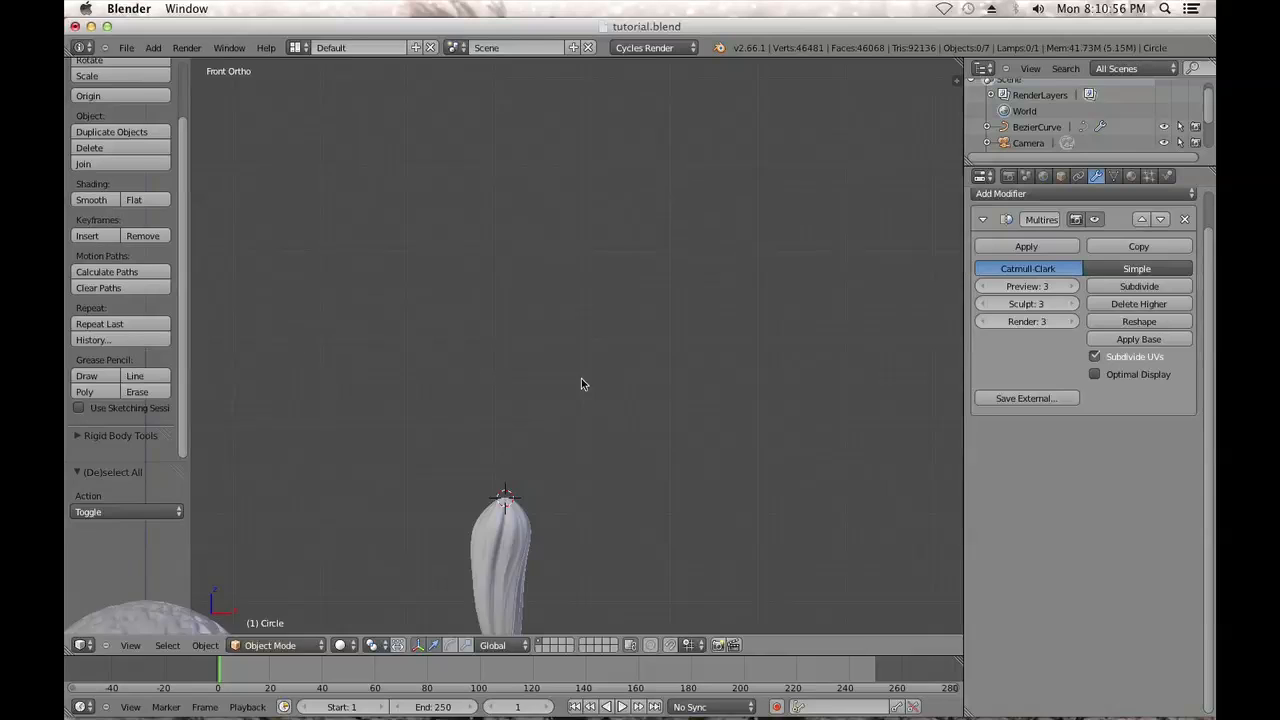
{"action": "scroll", "coordinate": [581, 375], "scroll_direction": "down", "scroll_amount": 3}
{"action": "key", "text": "shift+a"}
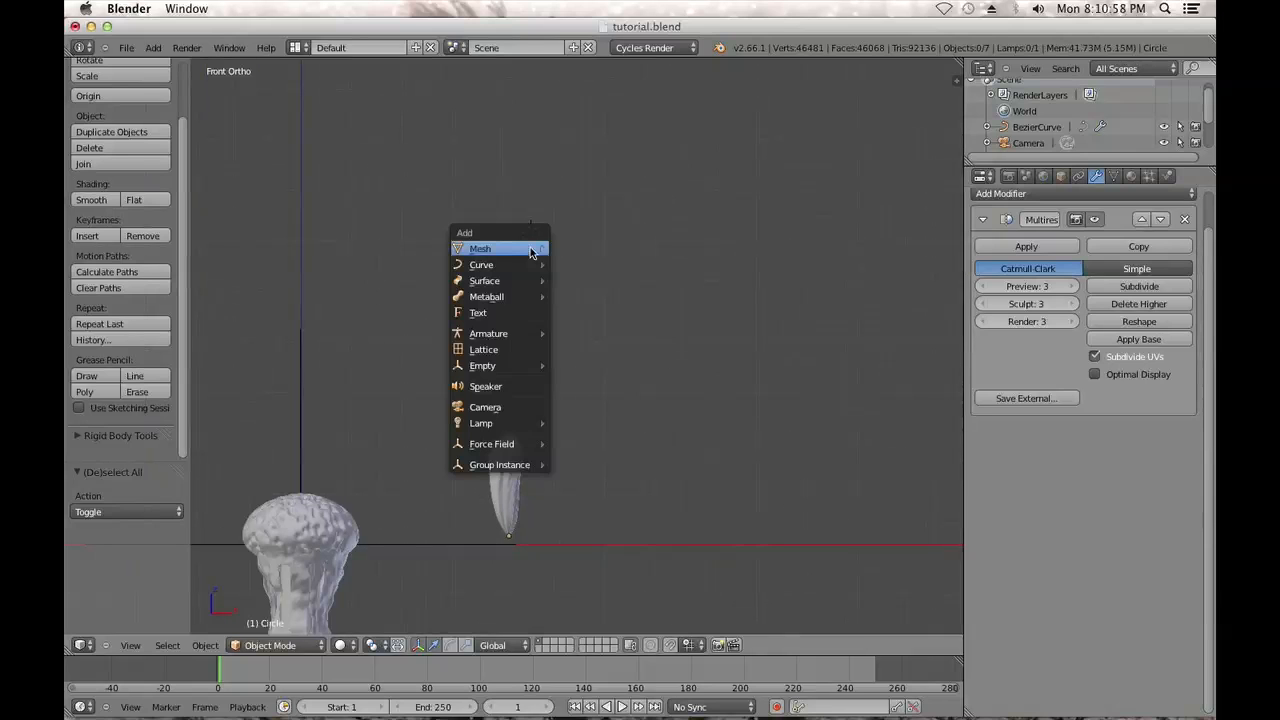
{"action": "mouse_move", "coordinate": [533, 252]}
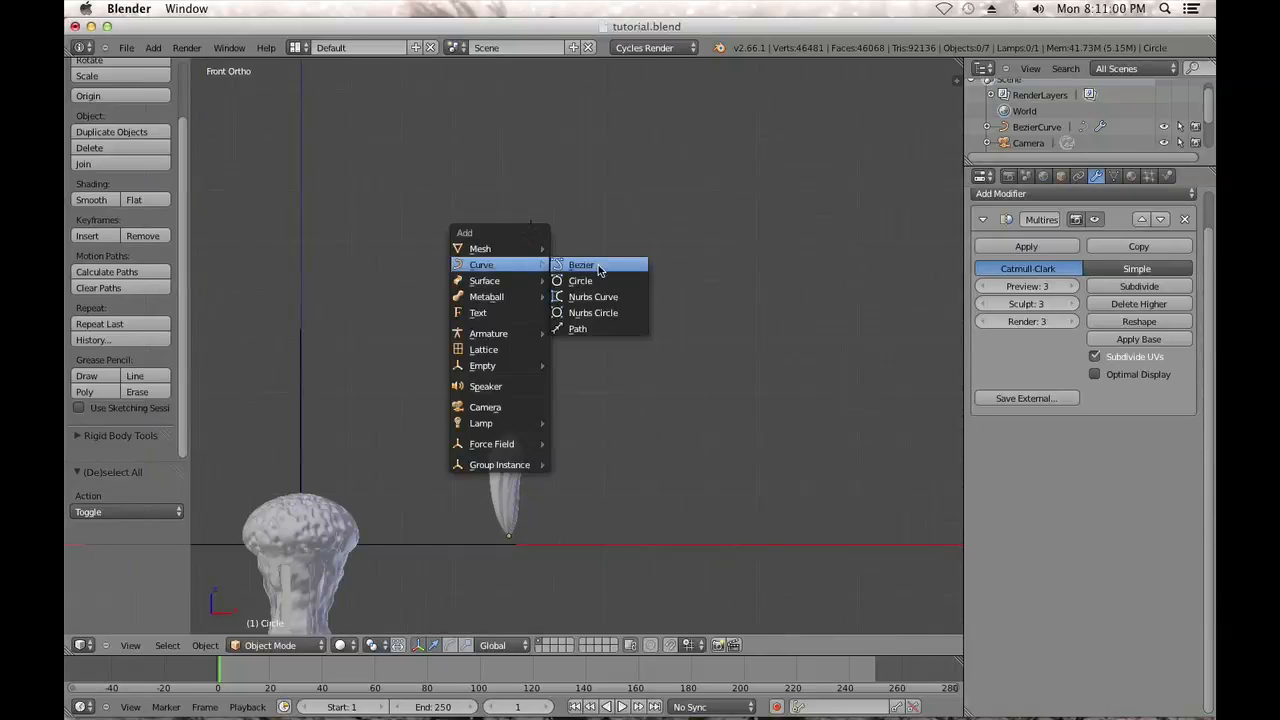
{"action": "left_click", "coordinate": [600, 266]}
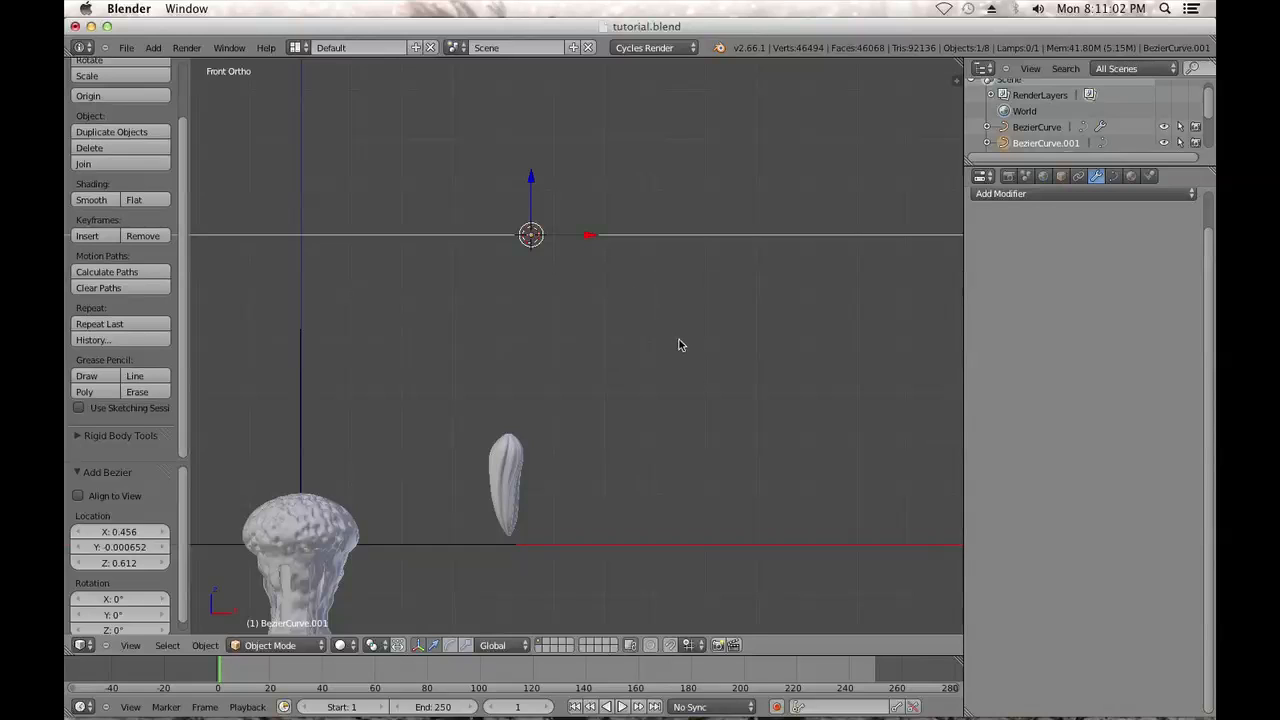
Stand the new curve upright by rotating it 90° in the front view and 90° about Z, and scale it to about 0.294
{"action": "type", "text": "r90"}
{"action": "key", "text": "Return"}
{"action": "type", "text": "r90z"}
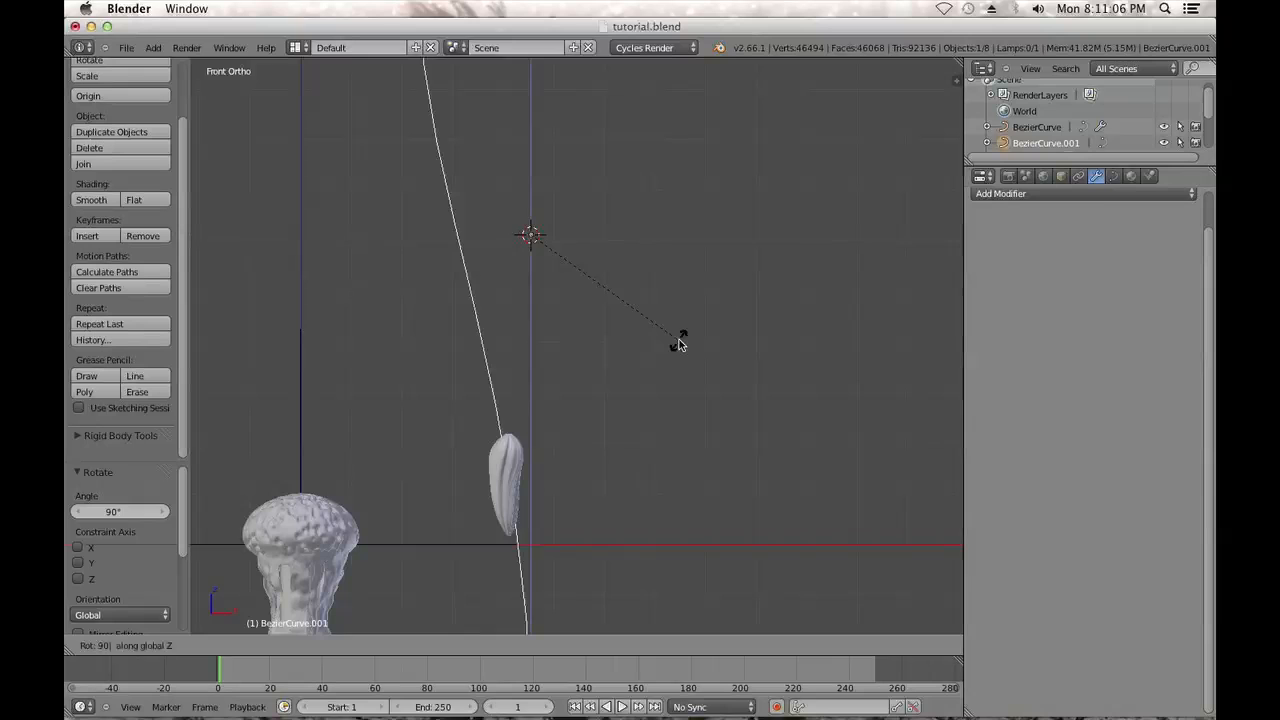
{"action": "key", "text": "Return"}
{"action": "key", "text": "s"}
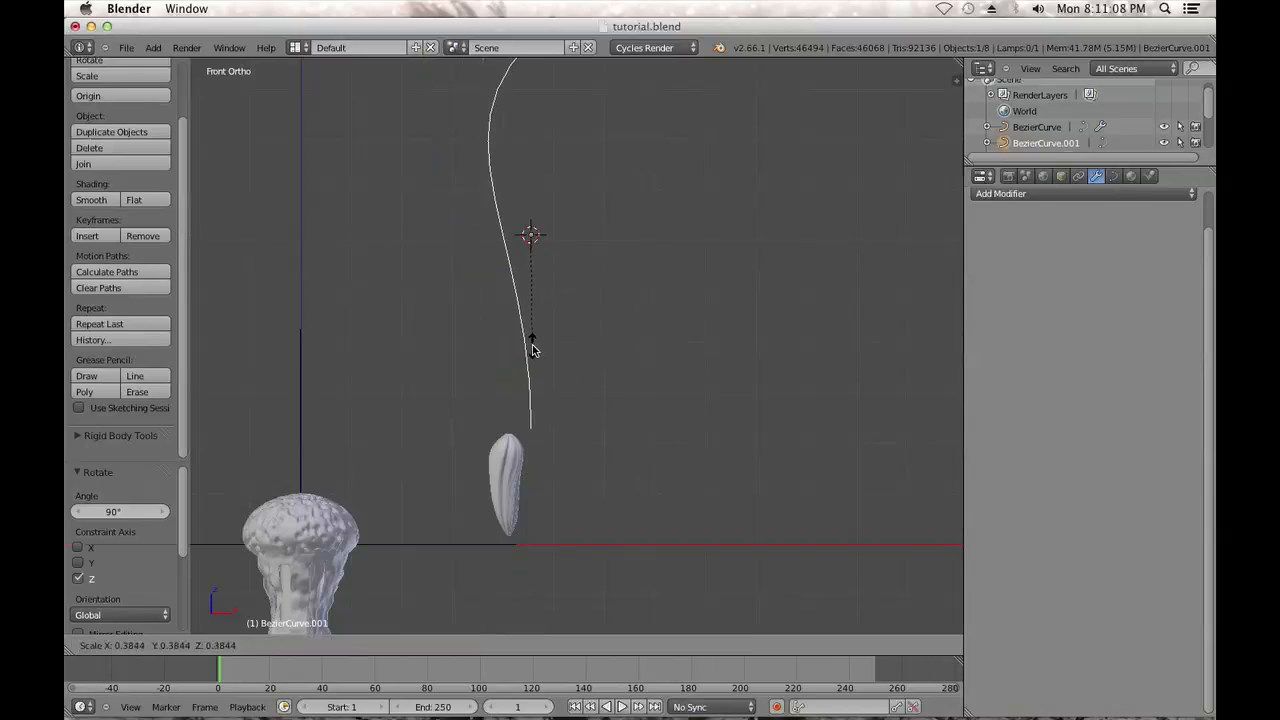
{"action": "left_click", "coordinate": [525, 322]}
{"action": "scroll", "coordinate": [526, 326], "scroll_direction": "up", "scroll_amount": 2}
{"action": "middle_click_drag", "start_coordinate": [531, 331], "coordinate": [514, 406], "text": "shift"}
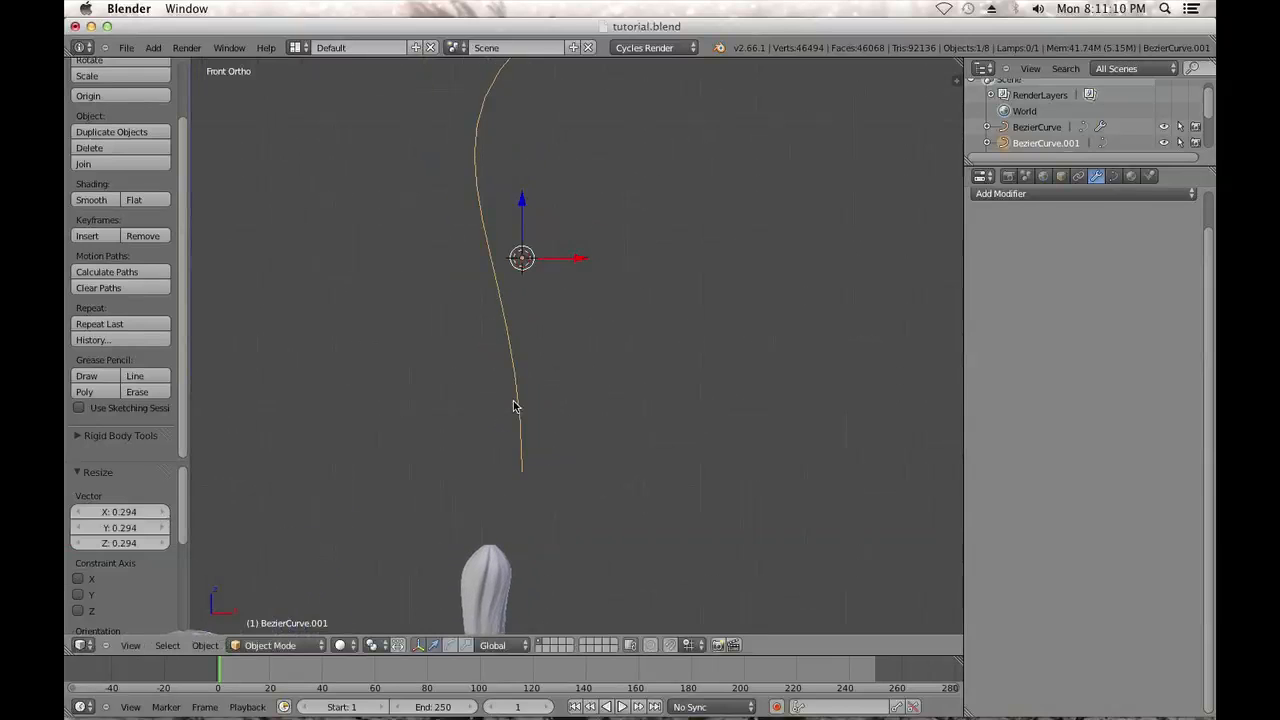
{"action": "scroll", "coordinate": [514, 400], "scroll_direction": "down", "scroll_amount": 3}
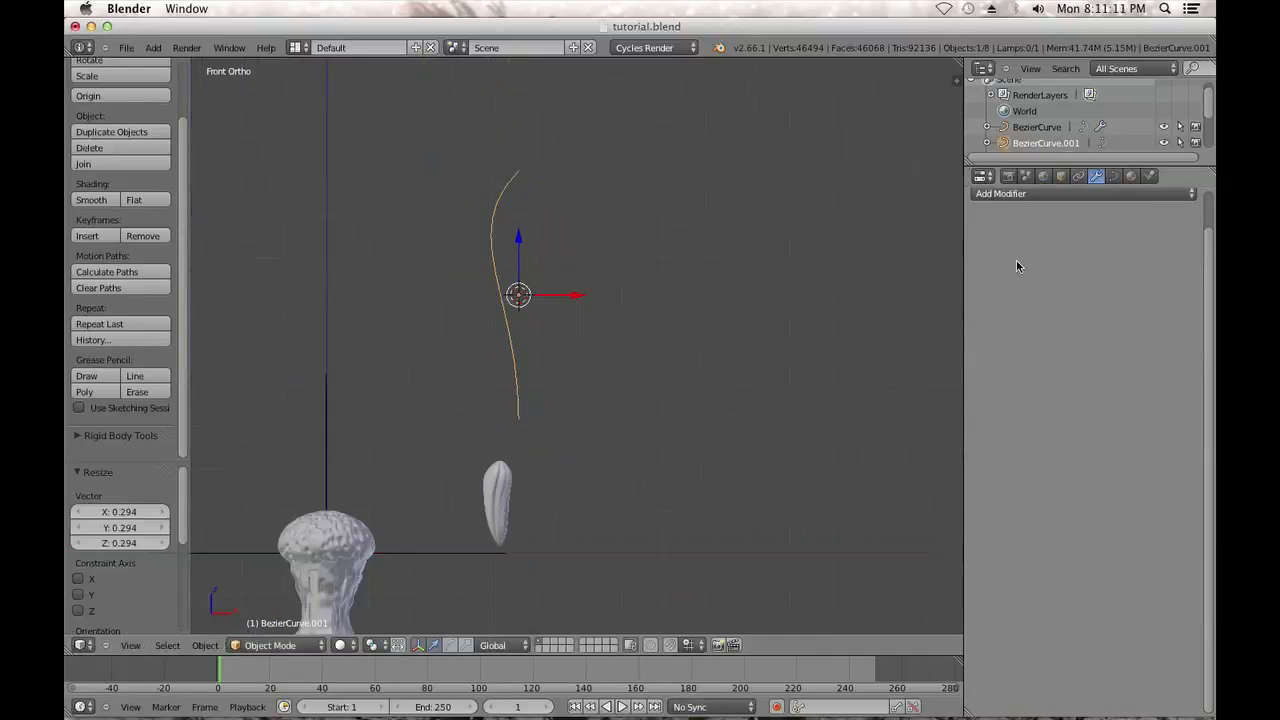
Set the curve's fill to Full, preview resolution to 16, bevel depth to 0.0068 and bevel resolution to 4
{"action": "left_click", "coordinate": [1114, 177]}
{"action": "left_click", "coordinate": [1155, 318]}
{"action": "left_click", "coordinate": [1143, 297]}
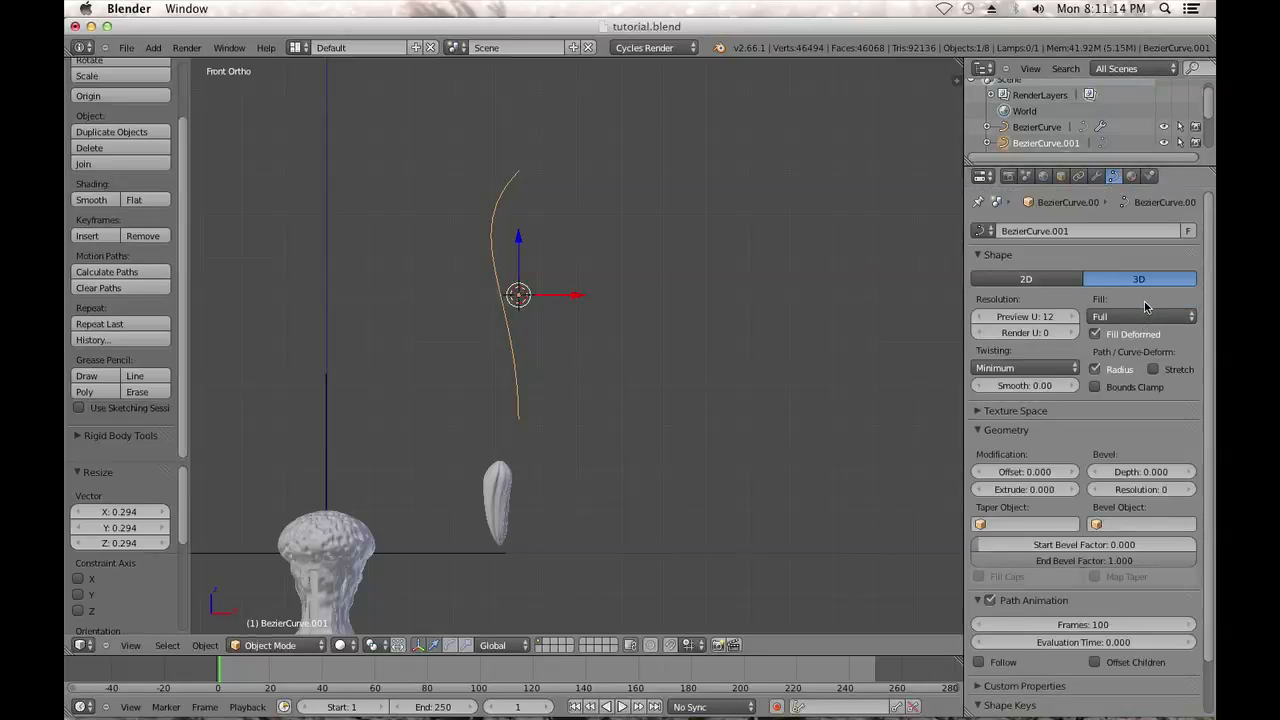
{"action": "left_click_drag", "start_coordinate": [1140, 474], "coordinate": [1146, 472]}
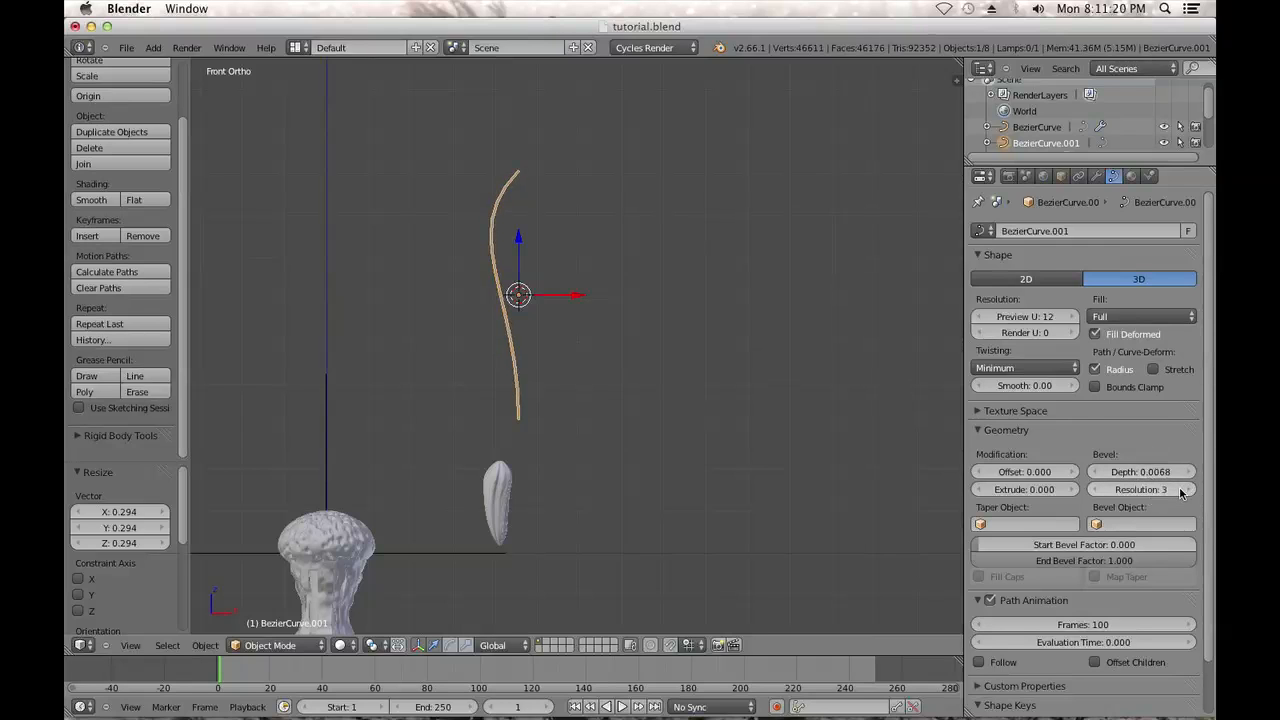
{"action": "left_click", "coordinate": [1181, 490]}
{"action": "scroll", "coordinate": [651, 314], "scroll_direction": "up", "scroll_amount": 3}
{"action": "scroll", "coordinate": [645, 320], "scroll_direction": "up", "scroll_amount": 3, "text": "shift"}
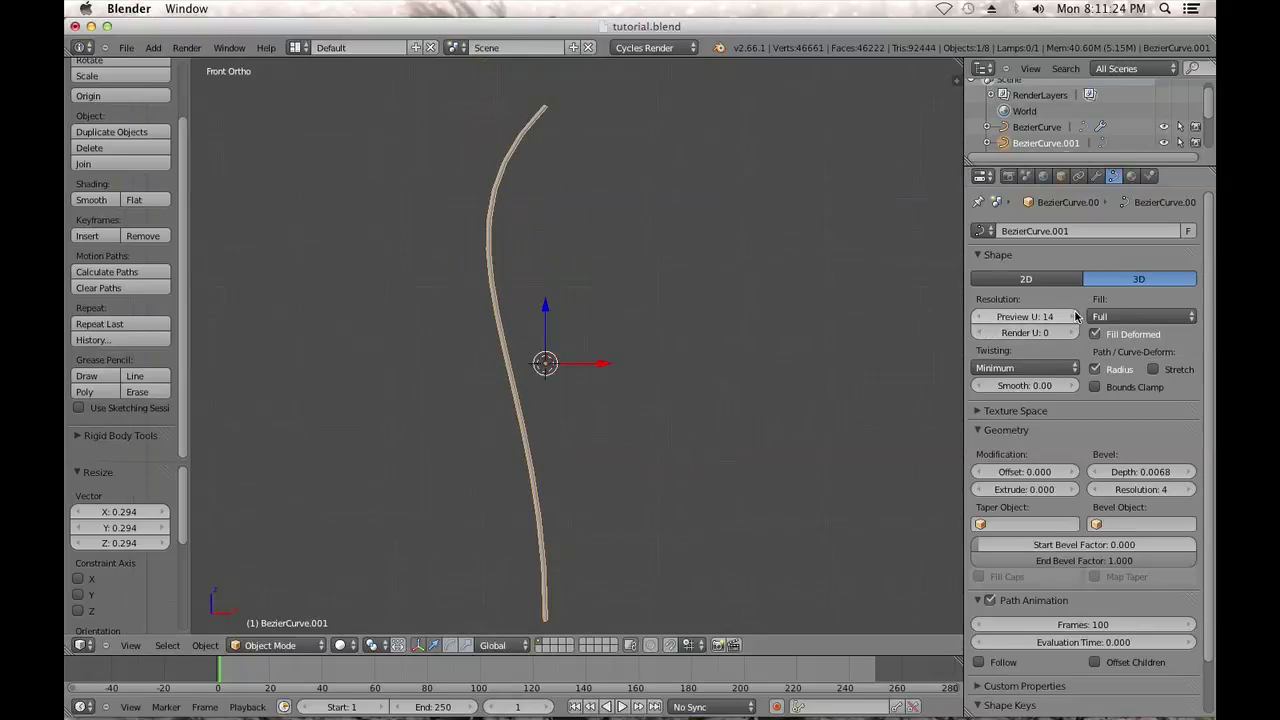
{"action": "scroll", "coordinate": [520, 188], "scroll_direction": "down", "scroll_amount": 4}
Move the curve's lower control point in Edit Mode onto the centre of the seed's crown
{"action": "key", "text": "Tab"}
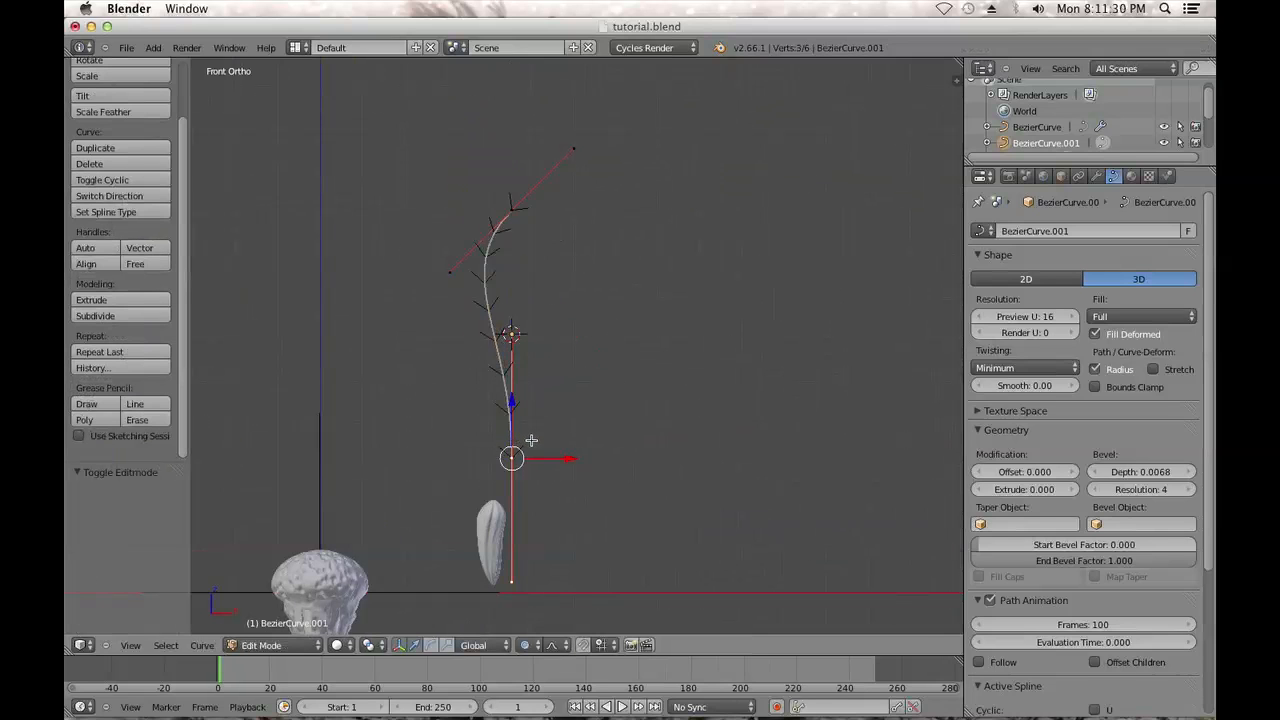
{"action": "scroll", "coordinate": [531, 440], "scroll_direction": "up", "scroll_amount": 2}
{"action": "left_click_drag", "start_coordinate": [559, 346], "coordinate": [530, 374]}
{"action": "left_click_drag", "start_coordinate": [481, 284], "coordinate": [481, 346]}
{"action": "scroll", "coordinate": [481, 346], "scroll_direction": "up", "scroll_amount": 2}
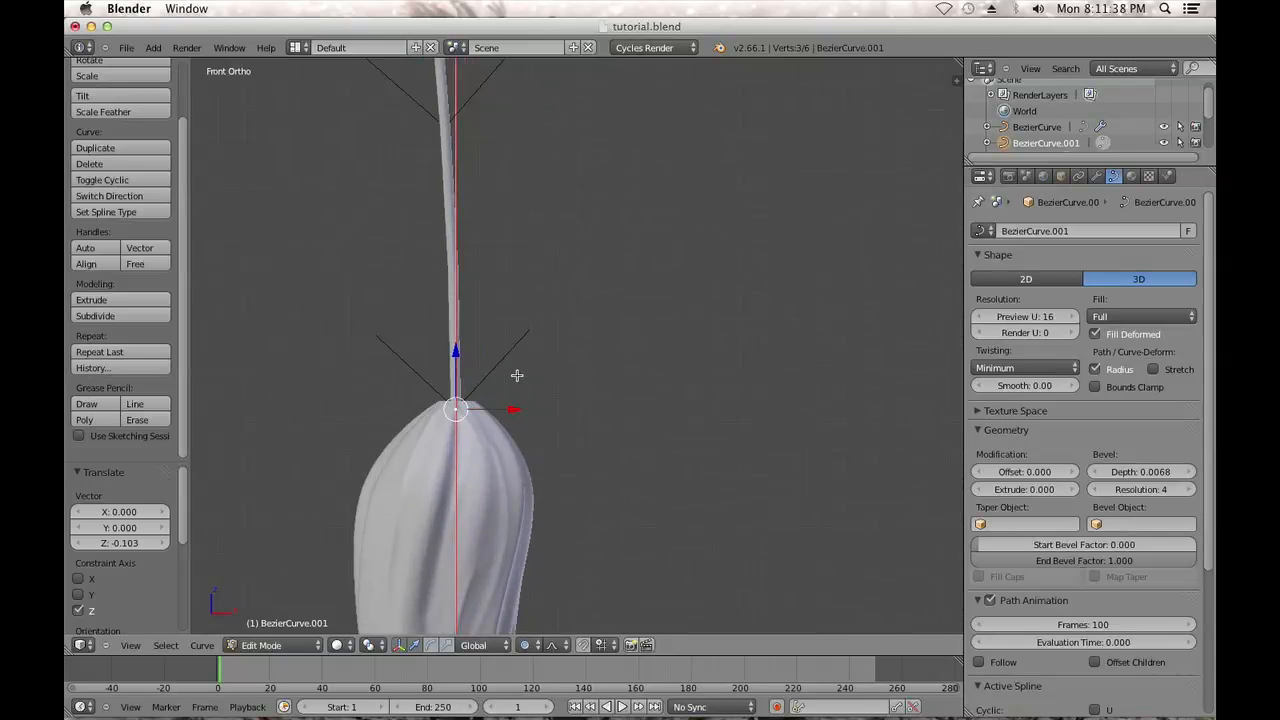
Thicken the stalk's lower end with Shrink/Fatten by a factor of about 1.6 and leave Edit Mode
{"action": "key", "text": "alt+s"}
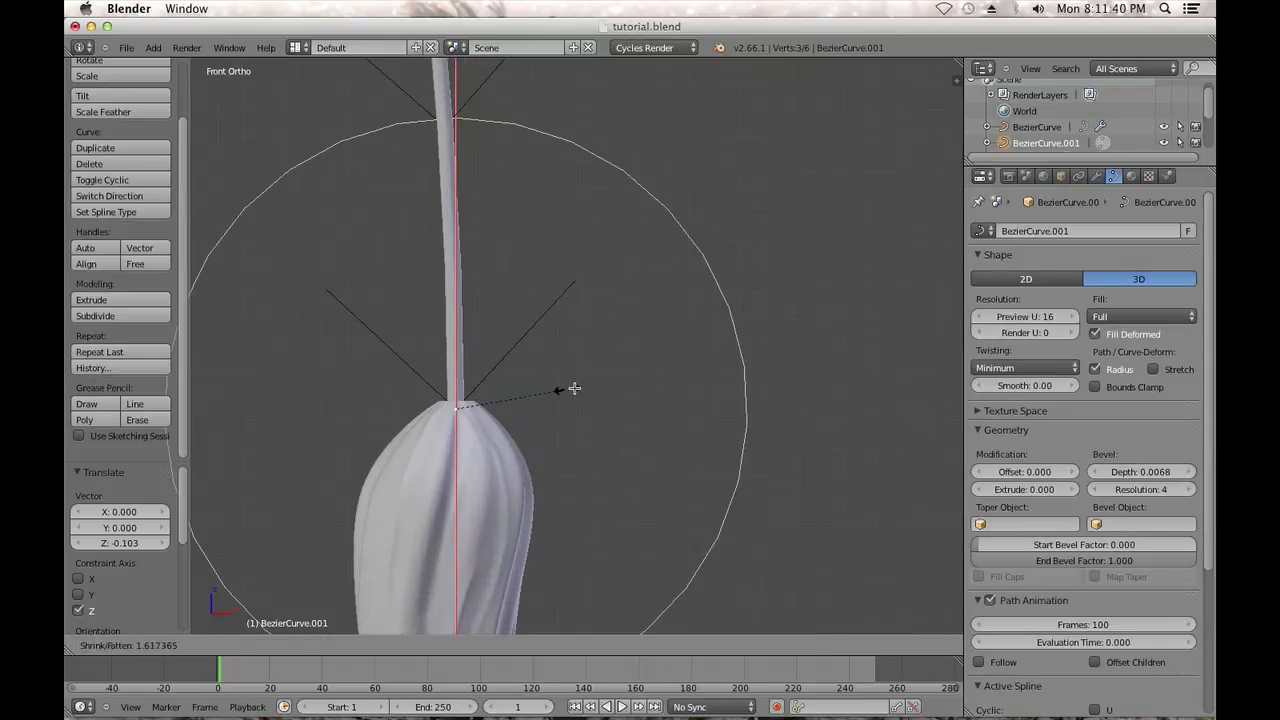
{"action": "left_click", "coordinate": [578, 388]}
{"action": "key", "text": "Tab"}
{"action": "scroll", "coordinate": [577, 386], "scroll_direction": "down", "scroll_amount": 8}
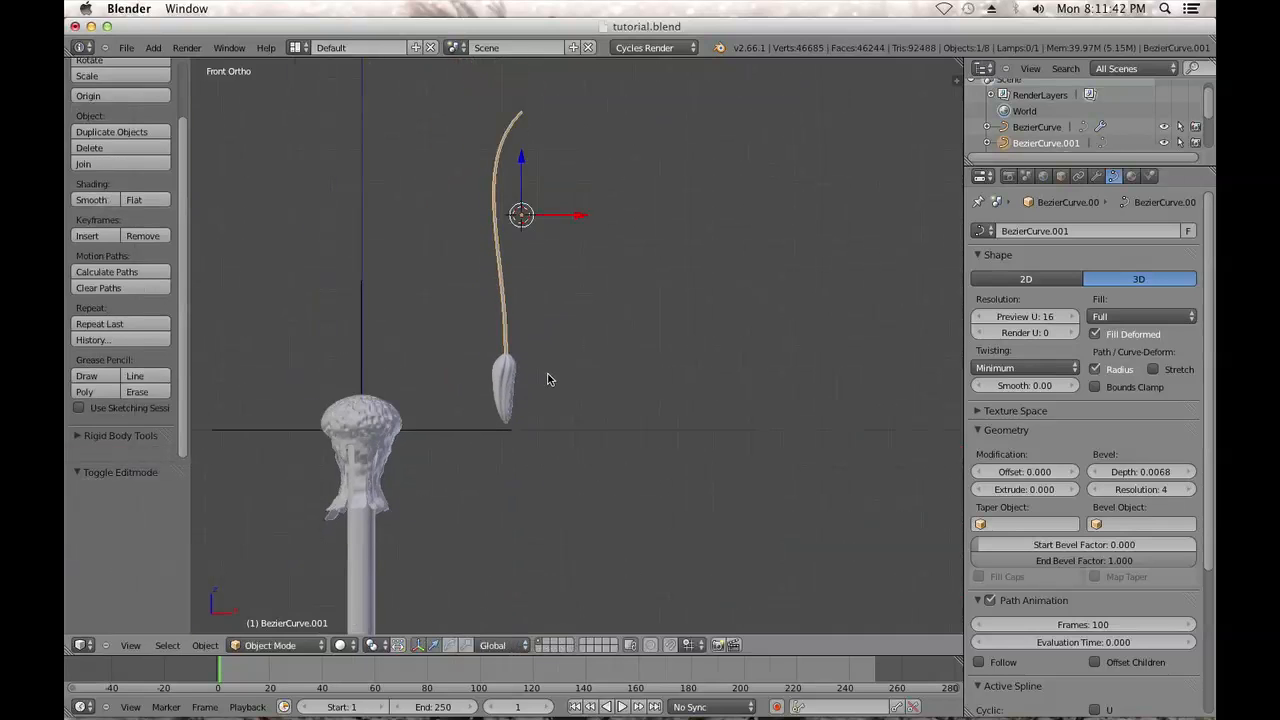
Rotate the curve's upper control point clockwise in Edit Mode to straighten the stalk into a gentle bend
{"action": "scroll", "coordinate": [588, 380], "scroll_direction": "up", "scroll_amount": 6}
{"action": "scroll", "coordinate": [569, 323], "scroll_direction": "up", "scroll_amount": 5, "text": "shift"}
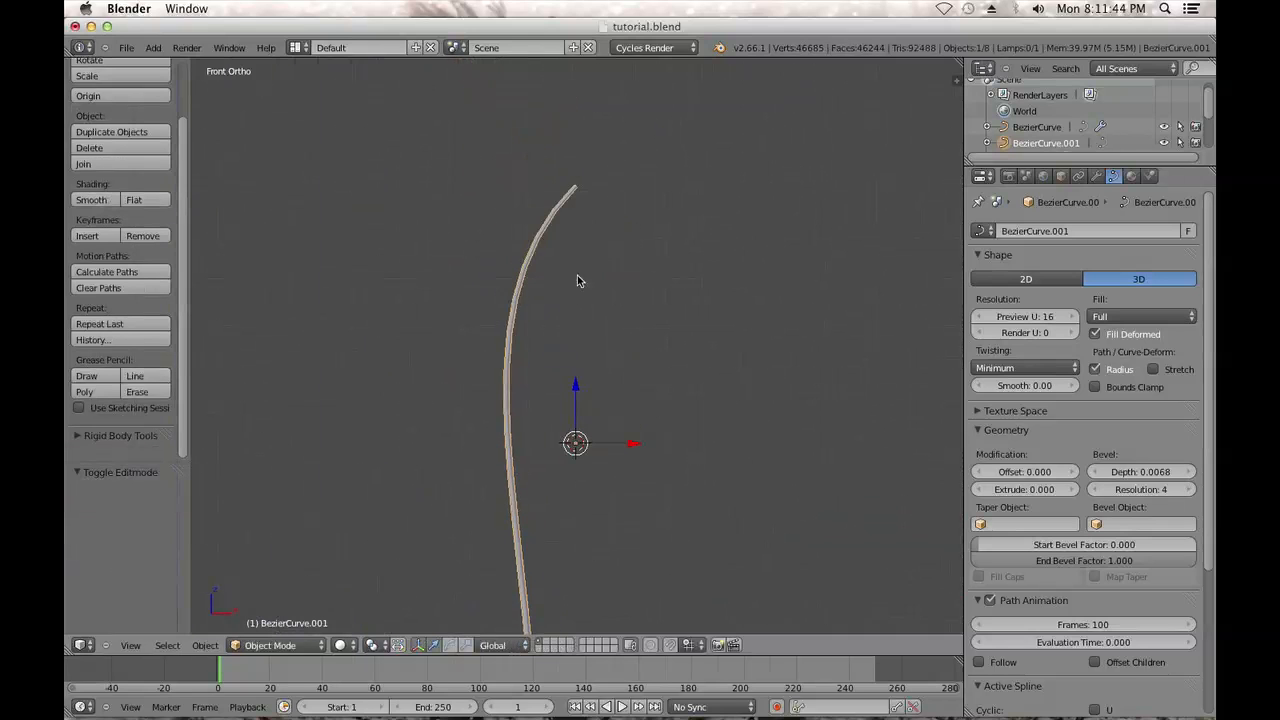
{"action": "key", "text": "Tab"}
{"action": "right_click", "coordinate": [576, 207]}
{"action": "scroll", "coordinate": [666, 266], "scroll_direction": "down", "scroll_amount": 4}
{"action": "key", "text": "s"}
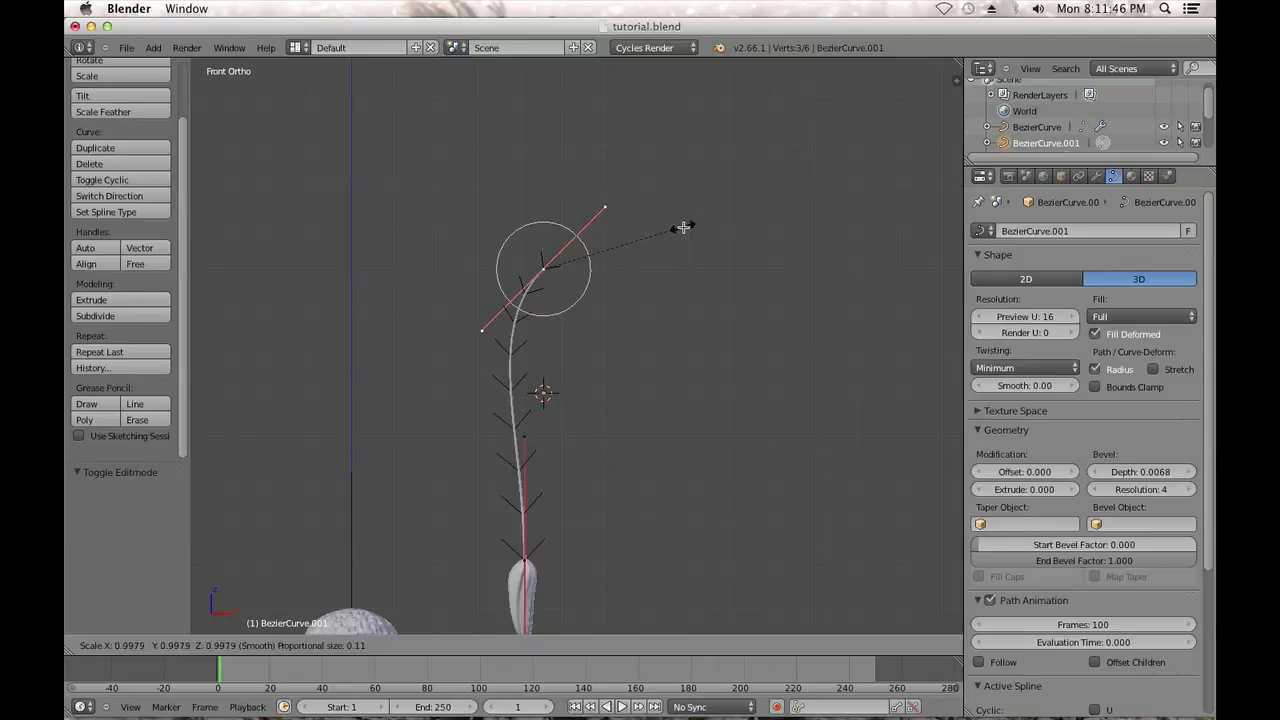
{"action": "left_click", "coordinate": [668, 215]}
{"action": "key", "text": "r"}
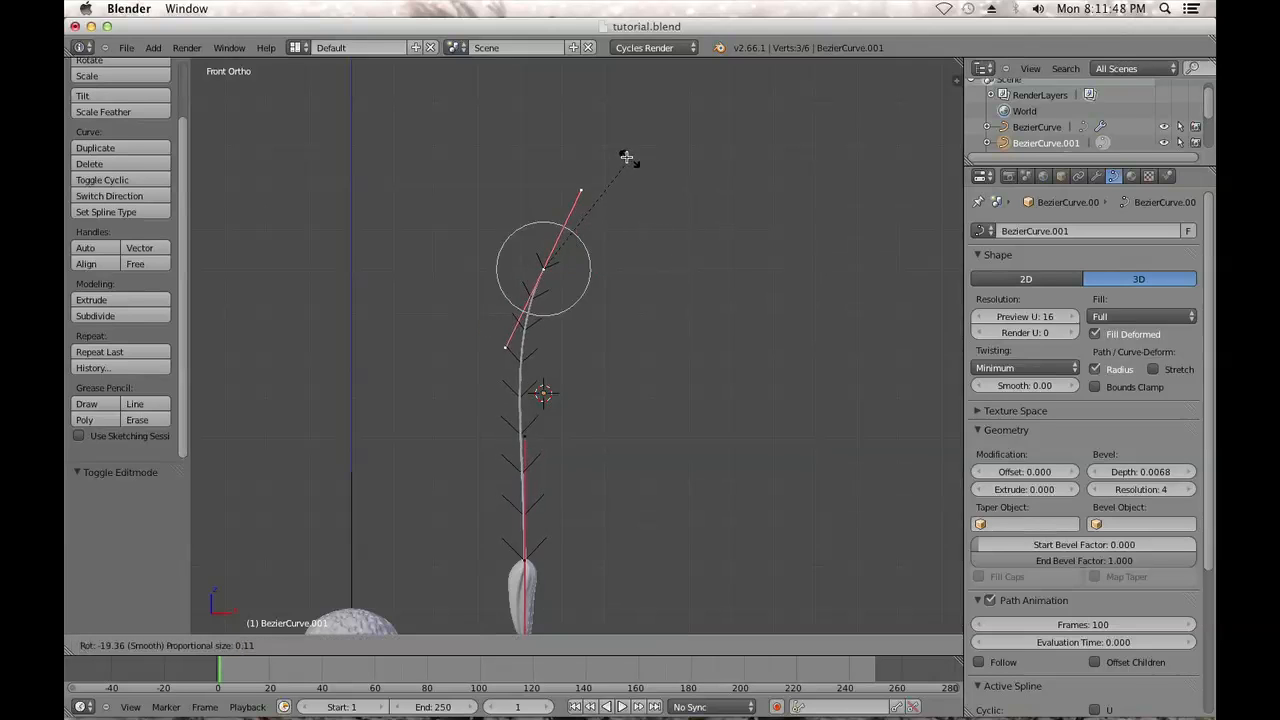
{"action": "left_click", "coordinate": [597, 150]}
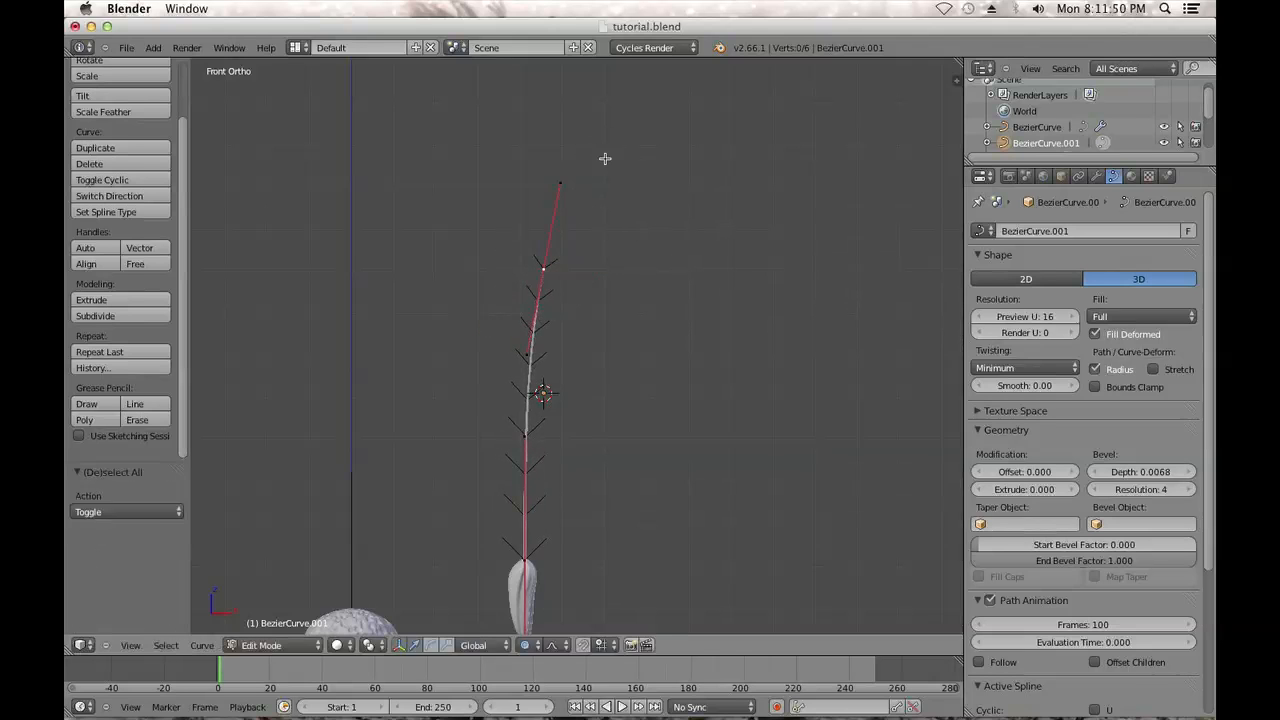
{"action": "key", "text": "Tab"}
Save over tutorial.blend and thin the stalk's upper end with Shrink/Fatten by a factor of about 0.839
{"action": "scroll", "coordinate": [621, 239], "scroll_direction": "down", "scroll_amount": 3}
{"action": "scroll", "coordinate": [621, 240], "scroll_direction": "up", "scroll_amount": 5}
{"action": "middle_click_drag", "start_coordinate": [609, 265], "coordinate": [574, 394], "text": "shift"}
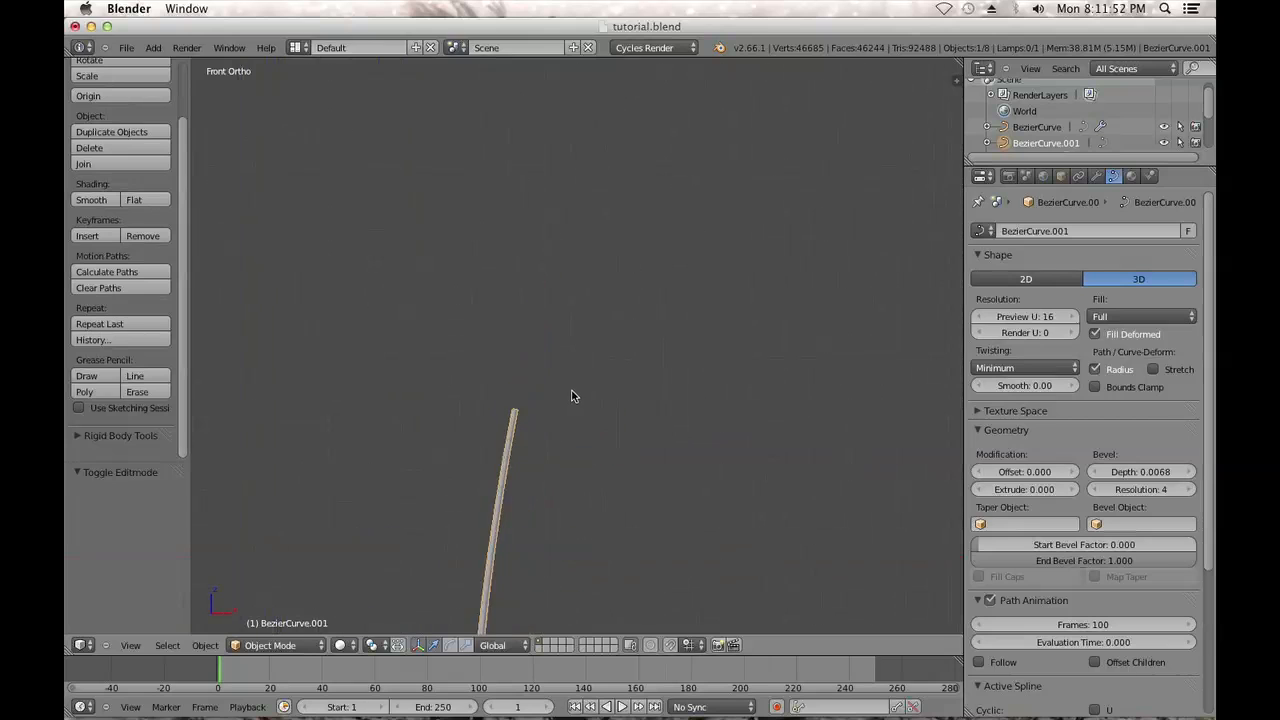
{"action": "key", "text": "Tab"}
{"action": "key", "text": "ctrl+s"}
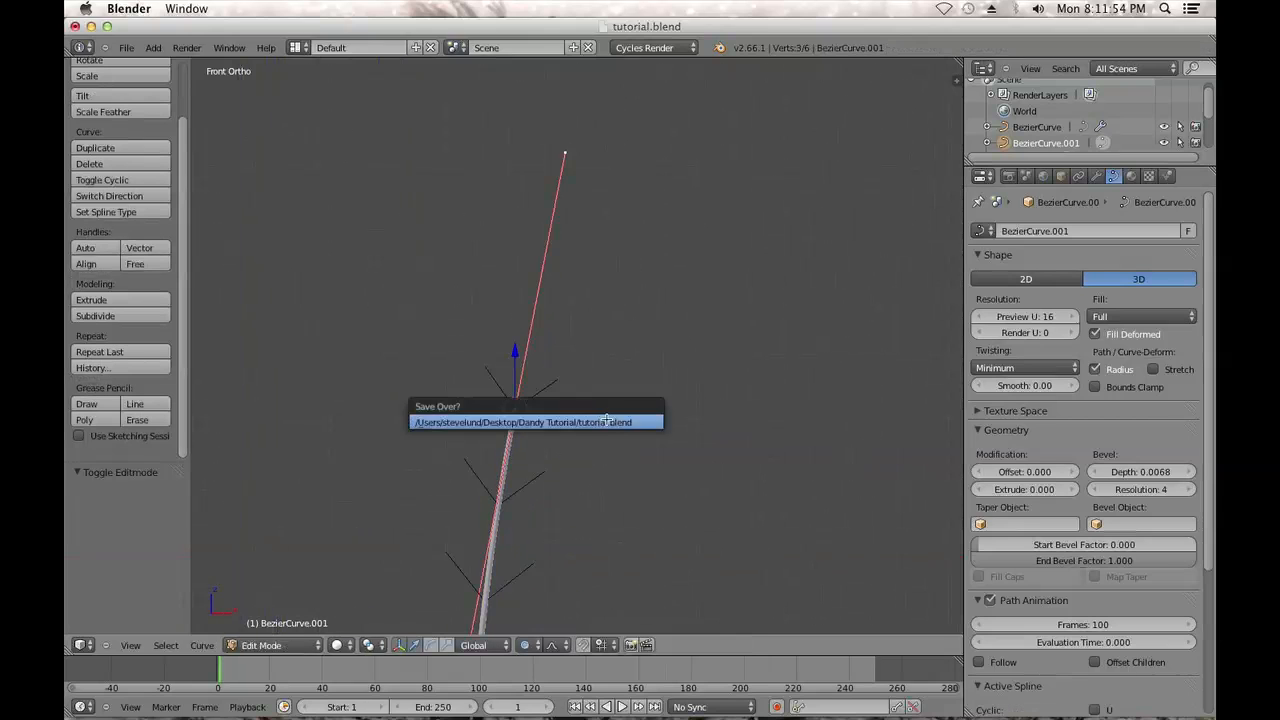
{"action": "left_click", "coordinate": [605, 421]}
{"action": "key", "text": "alt+s"}
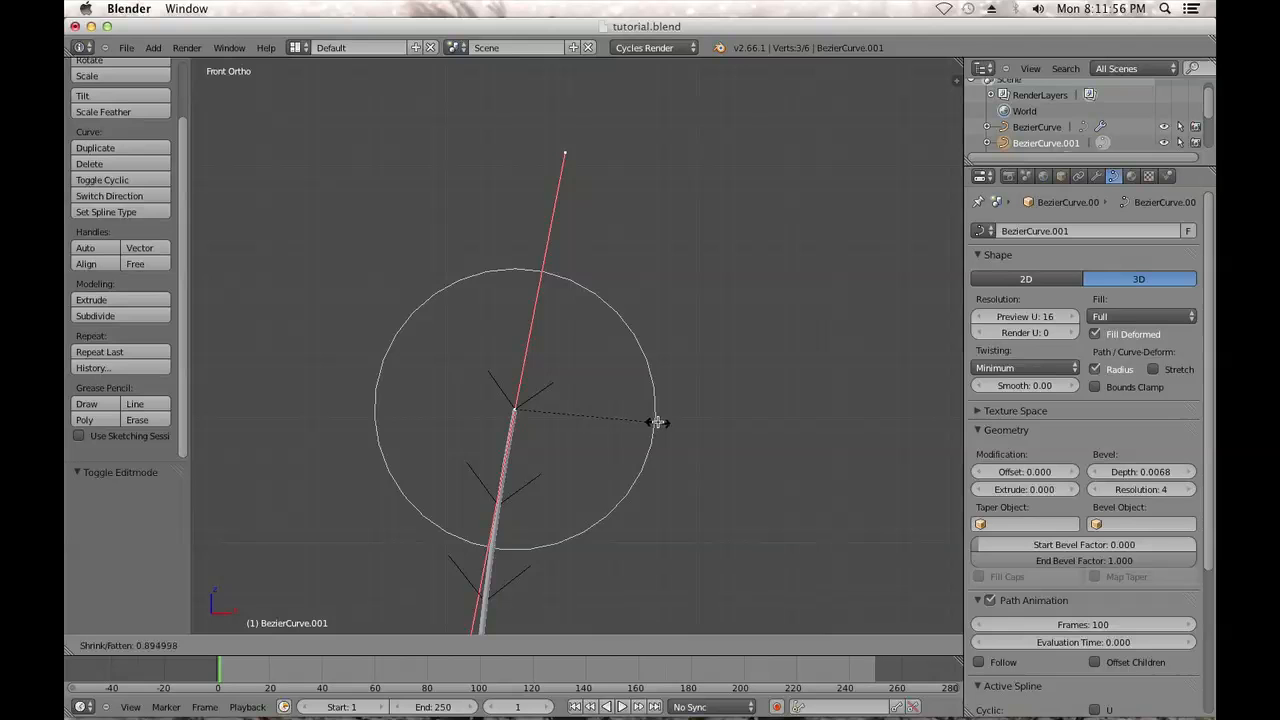
{"action": "left_click", "coordinate": [657, 421]}
Save the file again, deselect the curve's points and return to Object Mode
{"action": "left_click", "coordinate": [126, 47]}
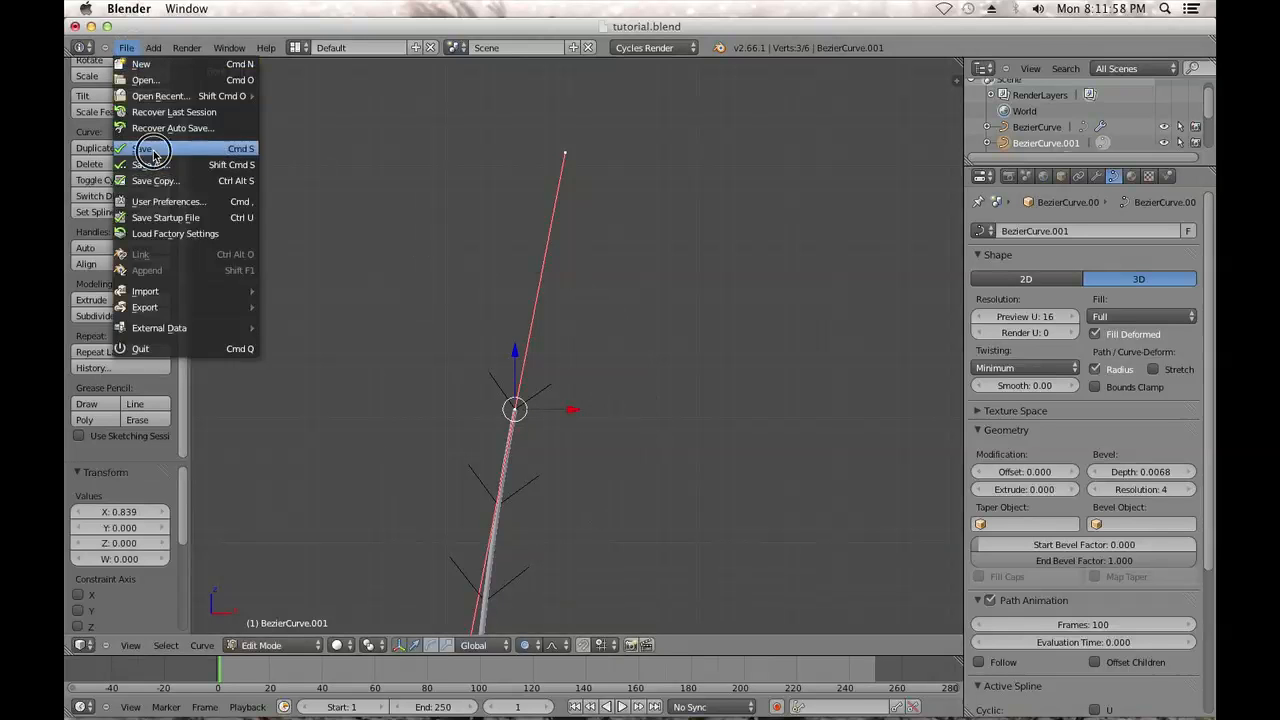
{"action": "left_click", "coordinate": [154, 152]}
{"action": "key", "text": "a"}
{"action": "key", "text": "Tab"}
{"action": "scroll", "coordinate": [466, 360], "scroll_direction": "down", "scroll_amount": 6}
{"action": "middle_click_drag", "start_coordinate": [467, 358], "coordinate": [463, 196], "text": "shift"}
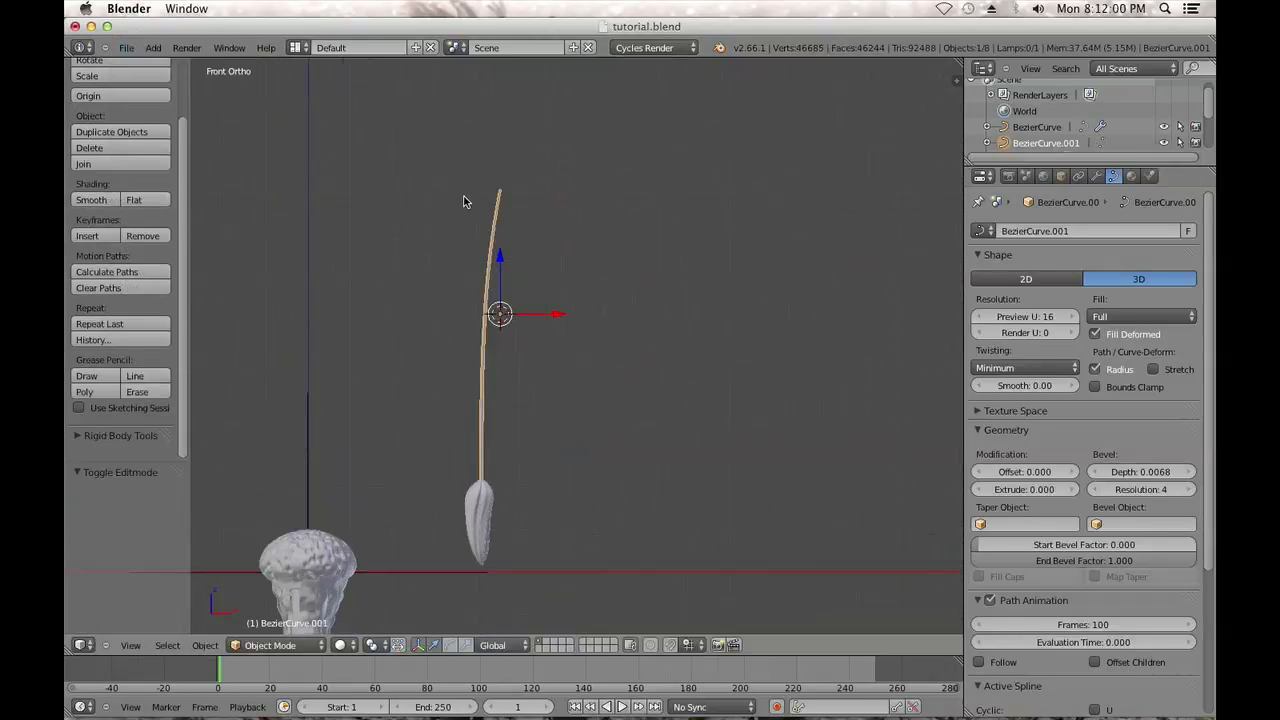
Rotate the stalk curve about 3.7° clockwise in the front view
{"action": "right_click", "coordinate": [484, 518]}
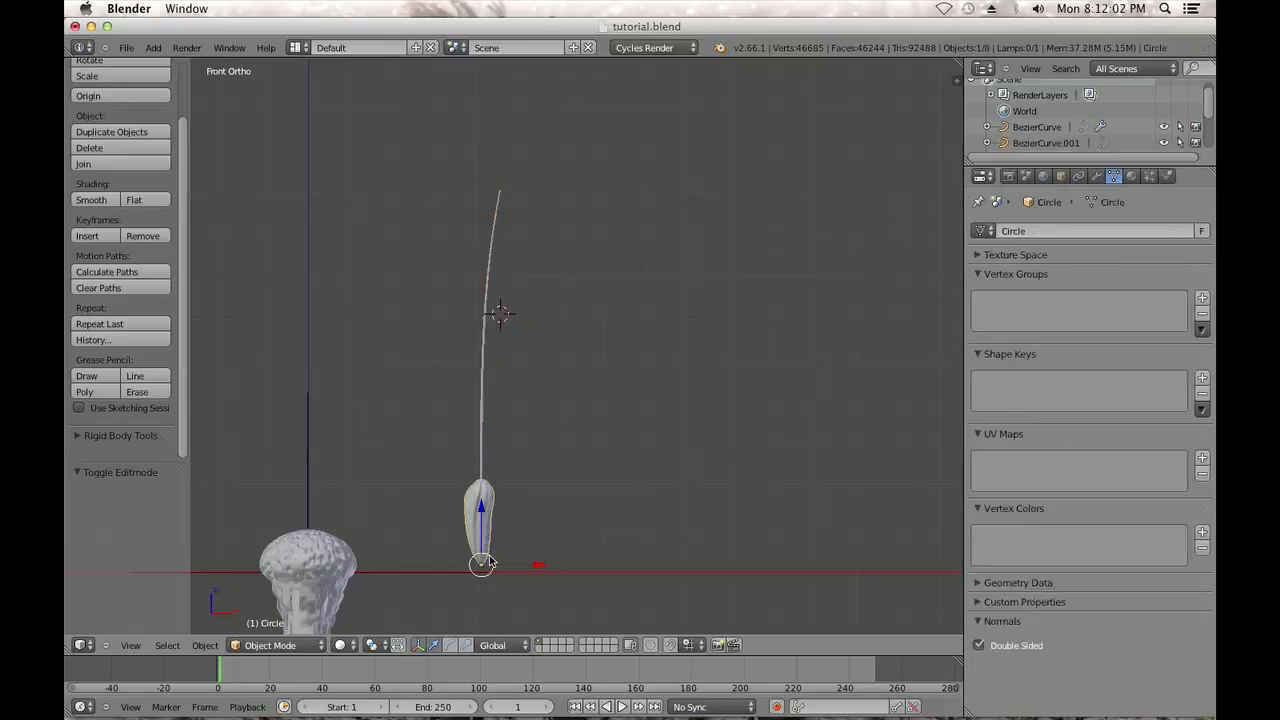
{"action": "right_click", "coordinate": [490, 455]}
{"action": "key", "text": "r"}
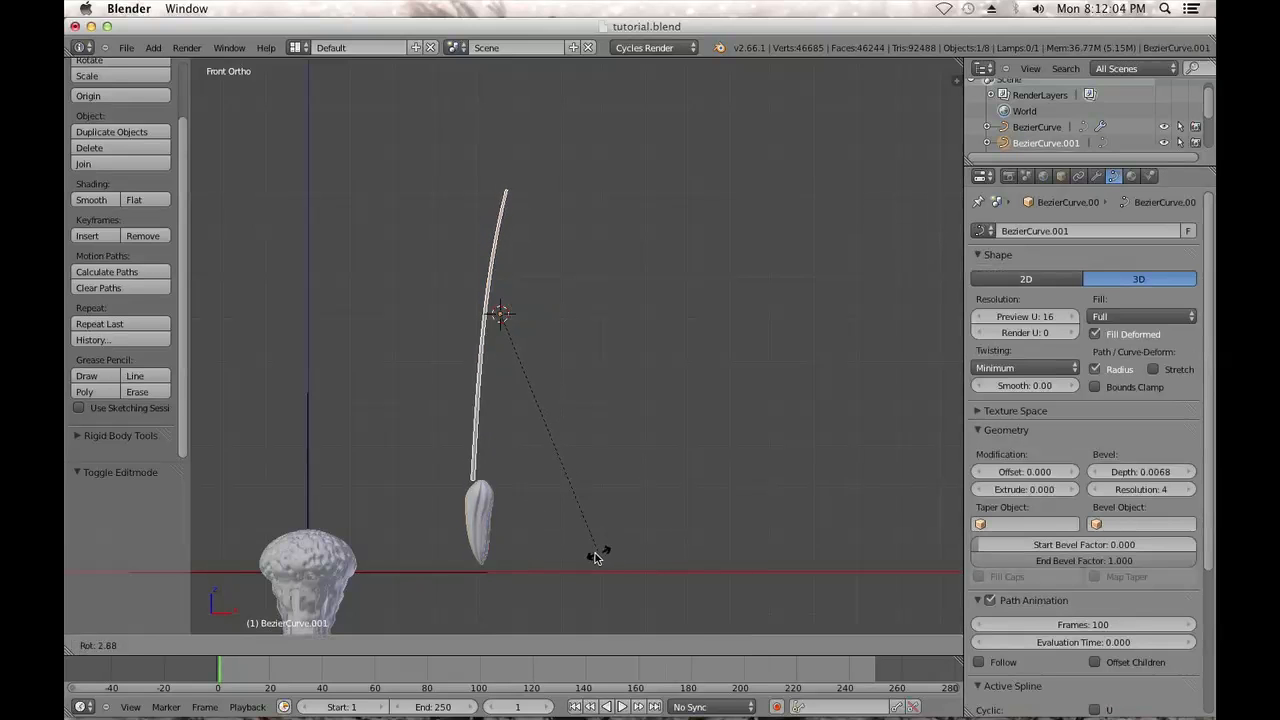
{"action": "left_click", "coordinate": [593, 554]}
Move the stalk about 0.027 along X and slightly down along Z so its lower end meets the seed's crown
{"action": "key", "text": "g"}
{"action": "key", "text": "x"}
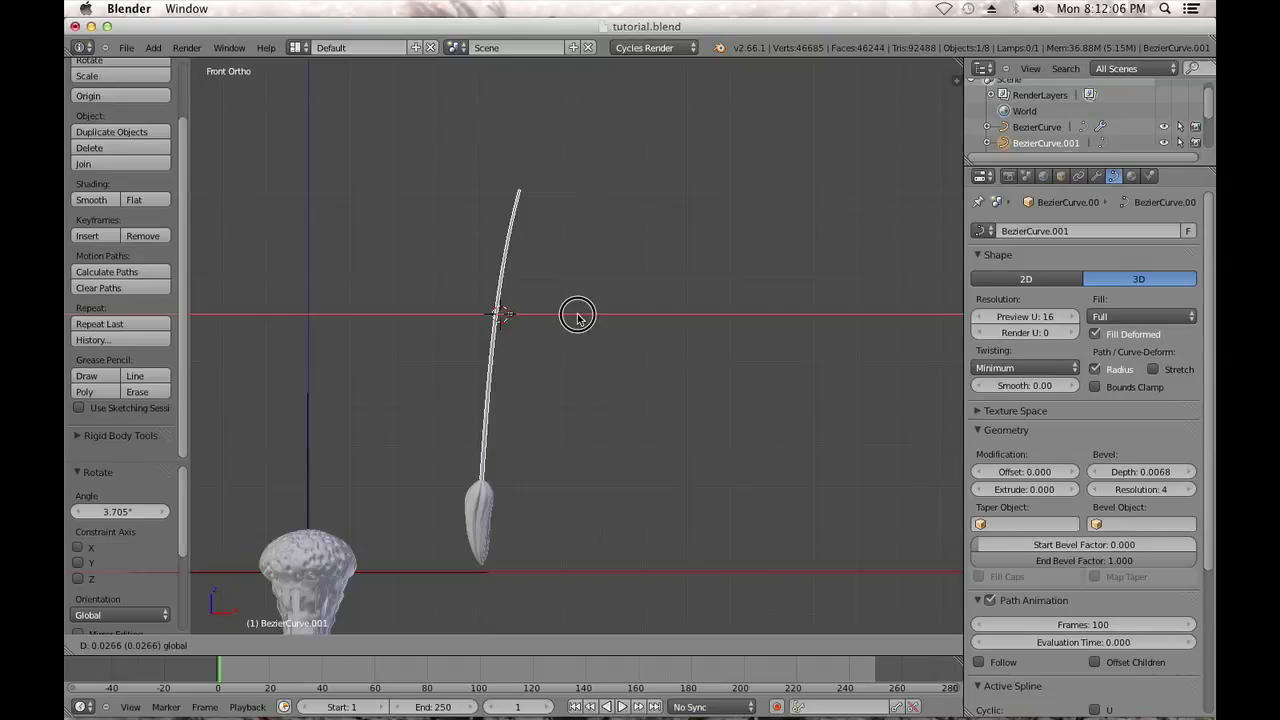
{"action": "left_click", "coordinate": [577, 317]}
{"action": "key", "text": "g"}
{"action": "key", "text": "z"}
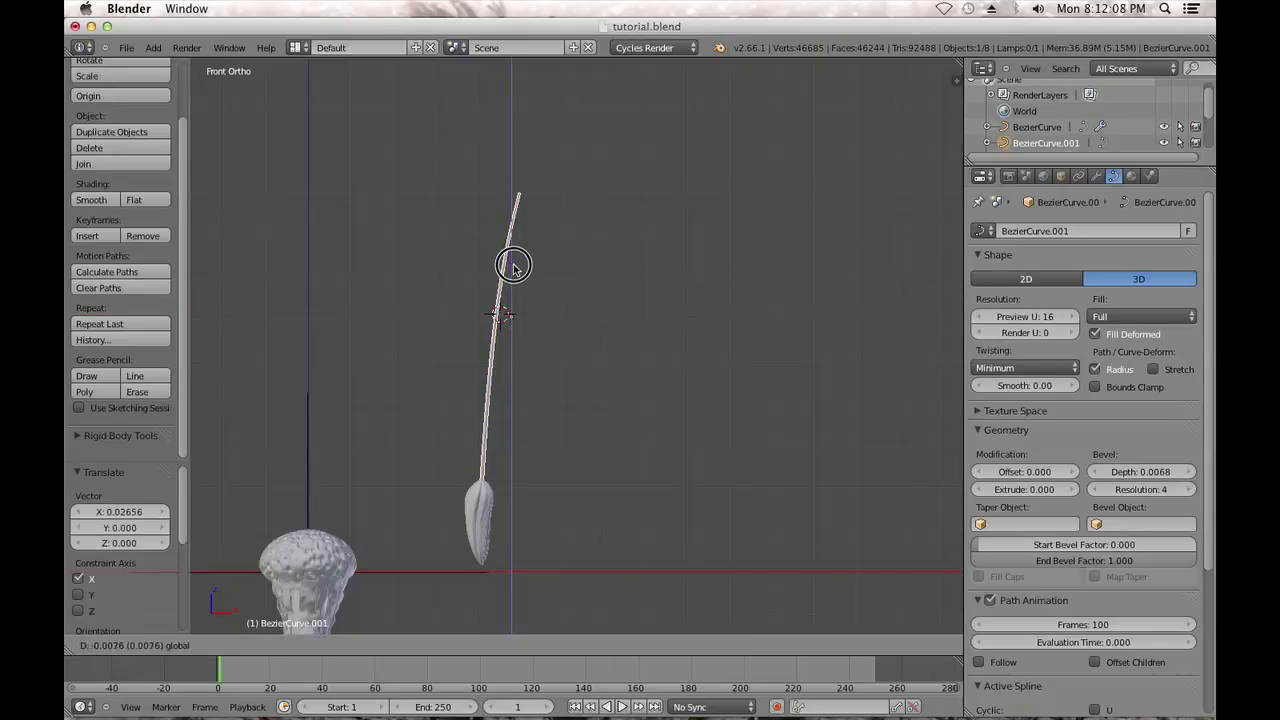
{"action": "left_click", "coordinate": [513, 266]}
{"action": "key", "text": "Tab"}
{"action": "key", "text": "Tab"}
{"action": "scroll", "coordinate": [557, 297], "scroll_direction": "down", "scroll_amount": 3}
{"action": "scroll", "coordinate": [557, 298], "scroll_direction": "up", "scroll_amount": 4}
{"action": "middle_click_drag", "start_coordinate": [545, 292], "coordinate": [541, 229], "text": "shift"}
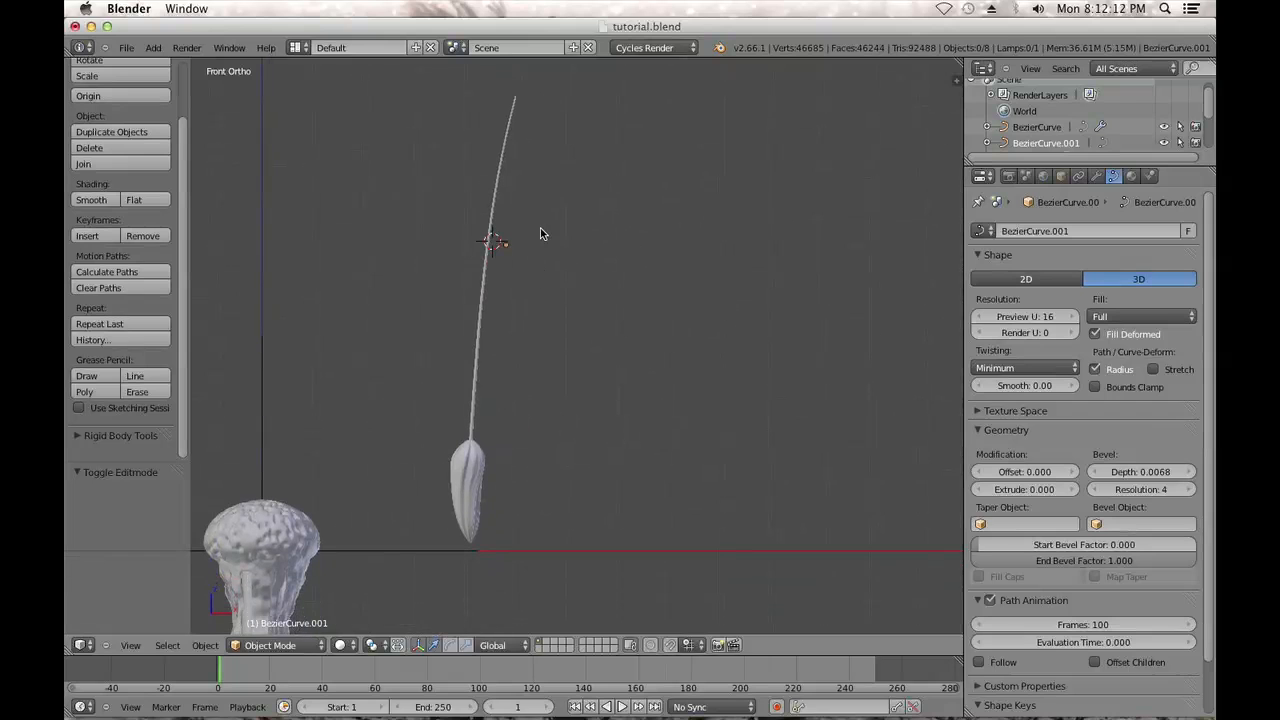
Select the seed and scale it uniformly to about 0.827
{"action": "right_click", "coordinate": [499, 468]}
{"action": "right_click", "coordinate": [474, 410]}
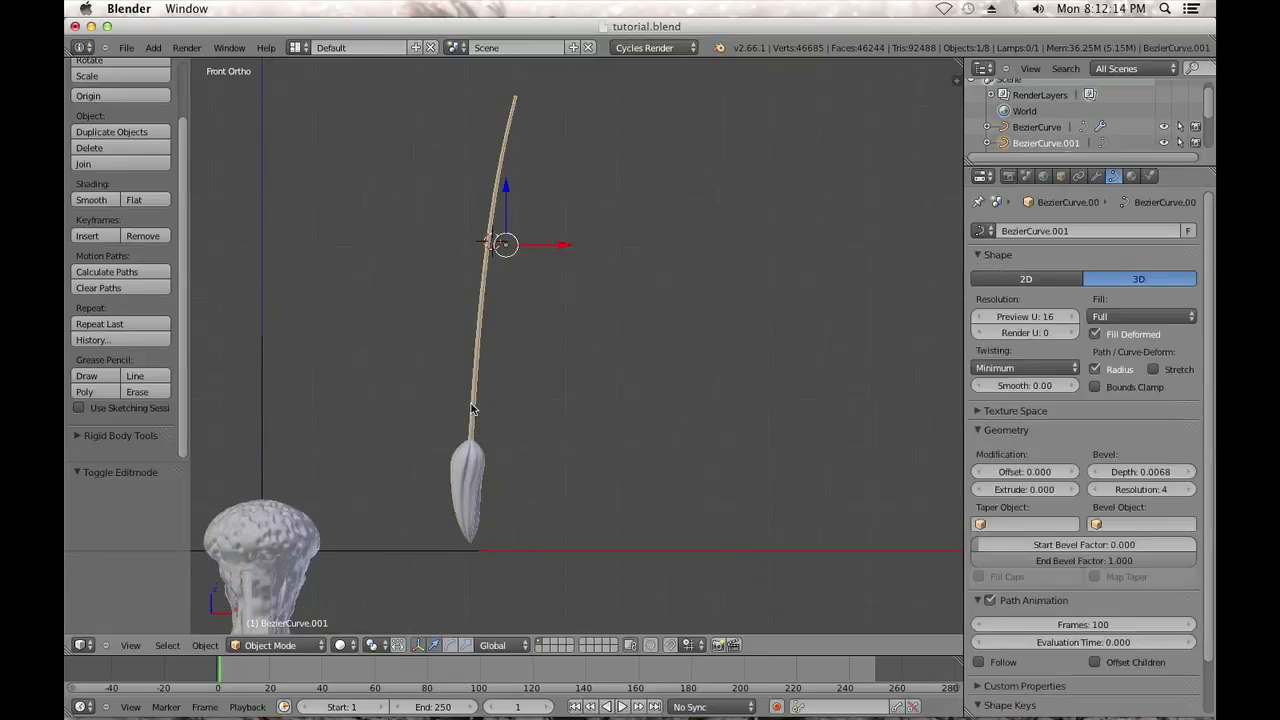
{"action": "scroll", "coordinate": [531, 271], "scroll_direction": "up", "scroll_amount": 5}
{"action": "right_click", "coordinate": [498, 455]}
{"action": "key", "text": "s"}
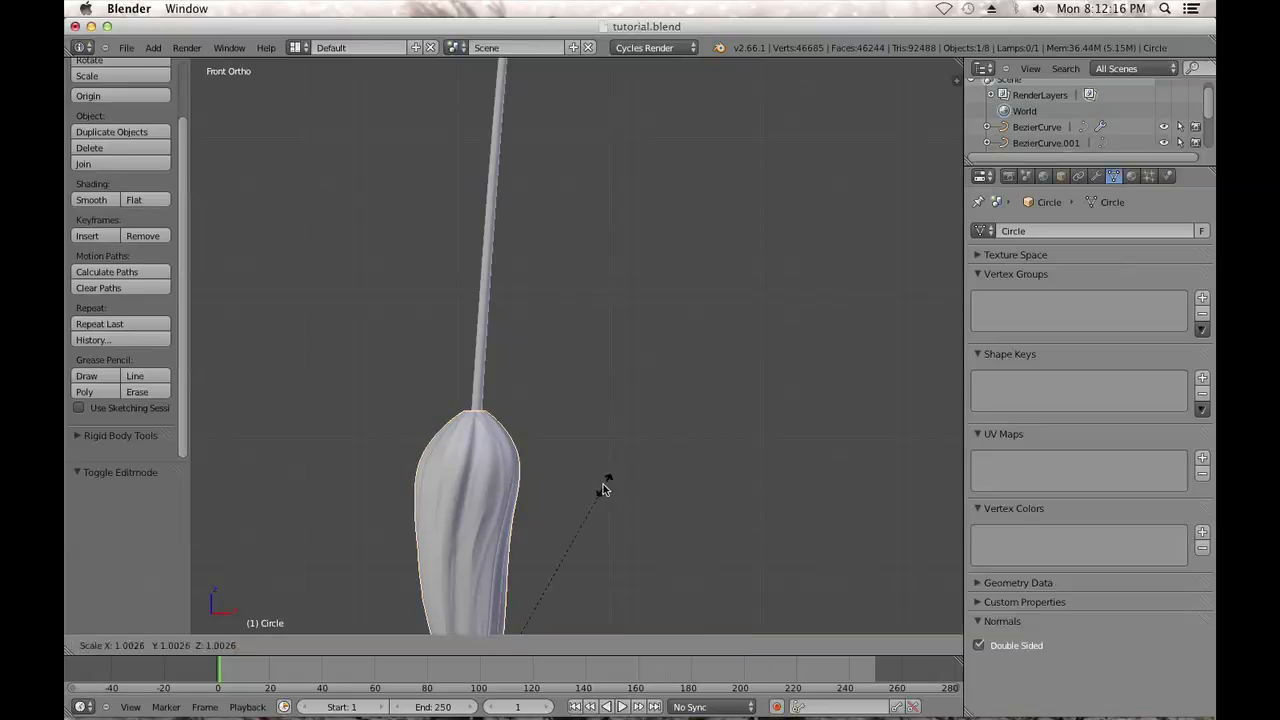
{"action": "left_click", "coordinate": [494, 407]}
Move the stalk about 0.031 down so its lower end rests on the shrunken seed's crown
{"action": "right_click", "coordinate": [496, 400]}
{"action": "key", "text": "g"}
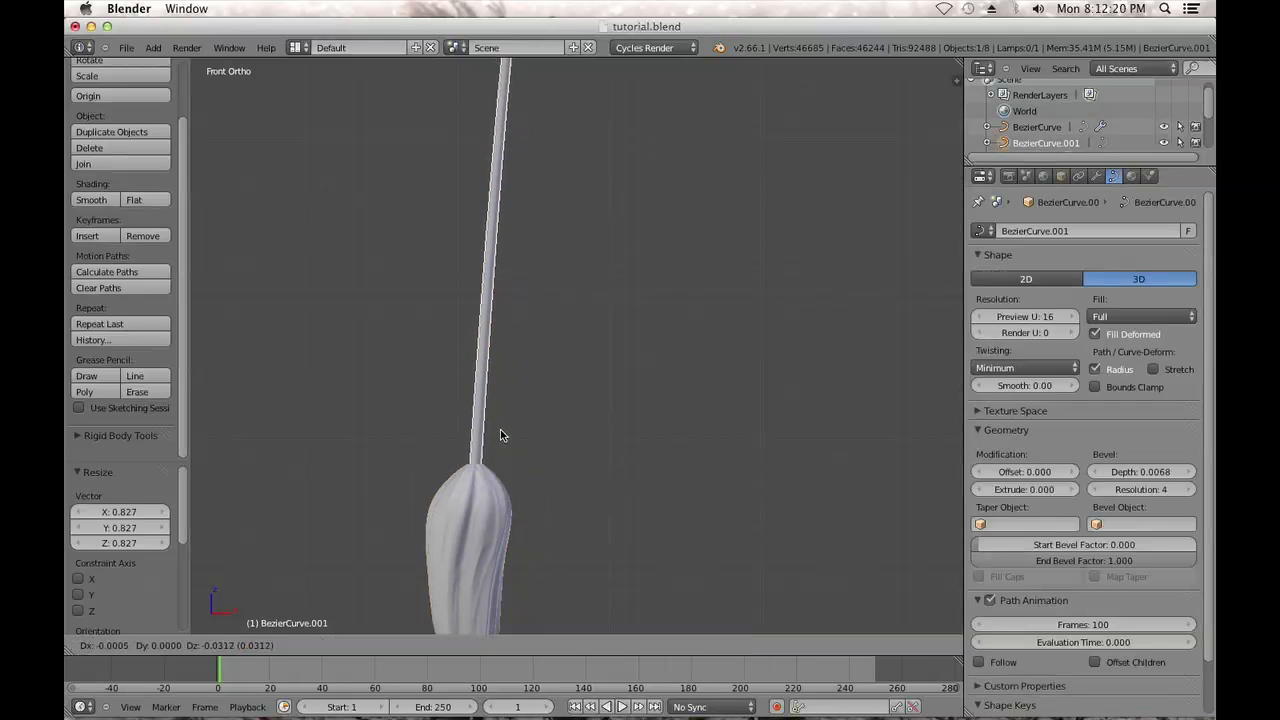
{"action": "left_click", "coordinate": [500, 429]}
{"action": "scroll", "coordinate": [505, 438], "scroll_direction": "up", "scroll_amount": 3}
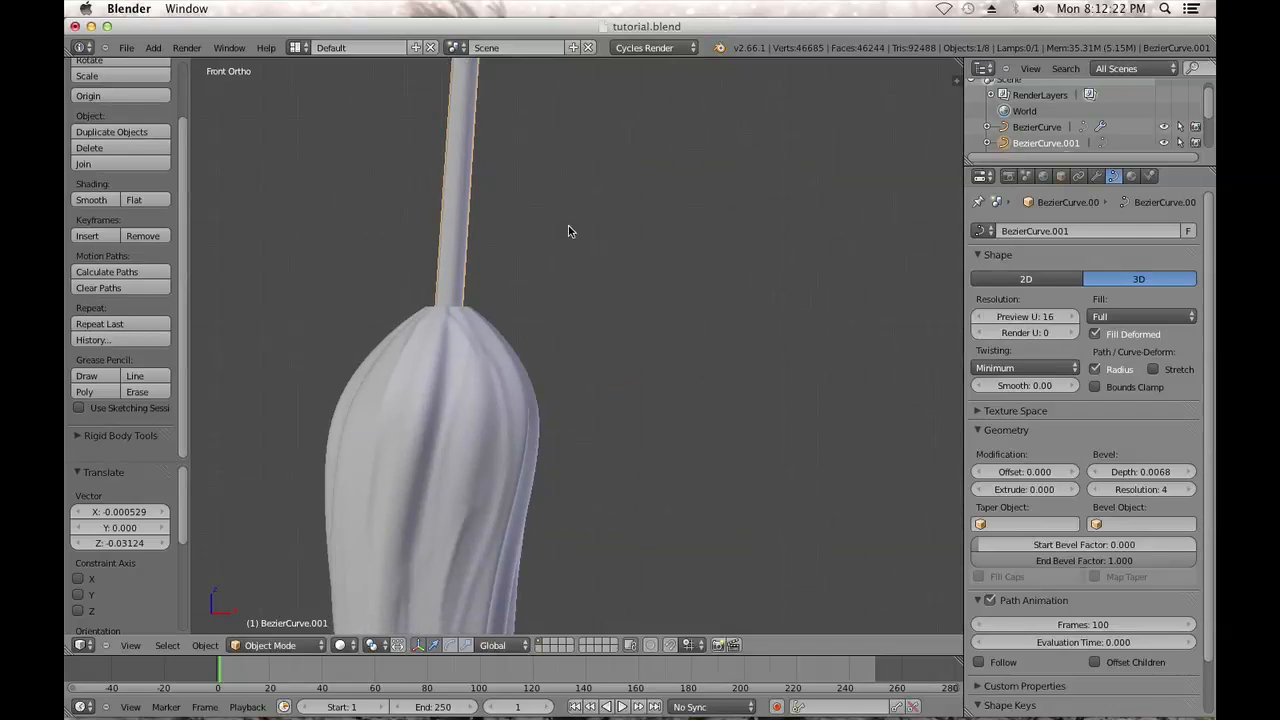
Raise the seed's top edge loop slightly and scale it tighter around the stalk without proportional editing, leaving Edit Mode when done
{"action": "right_click", "coordinate": [455, 343]}
{"action": "key", "text": "Tab"}
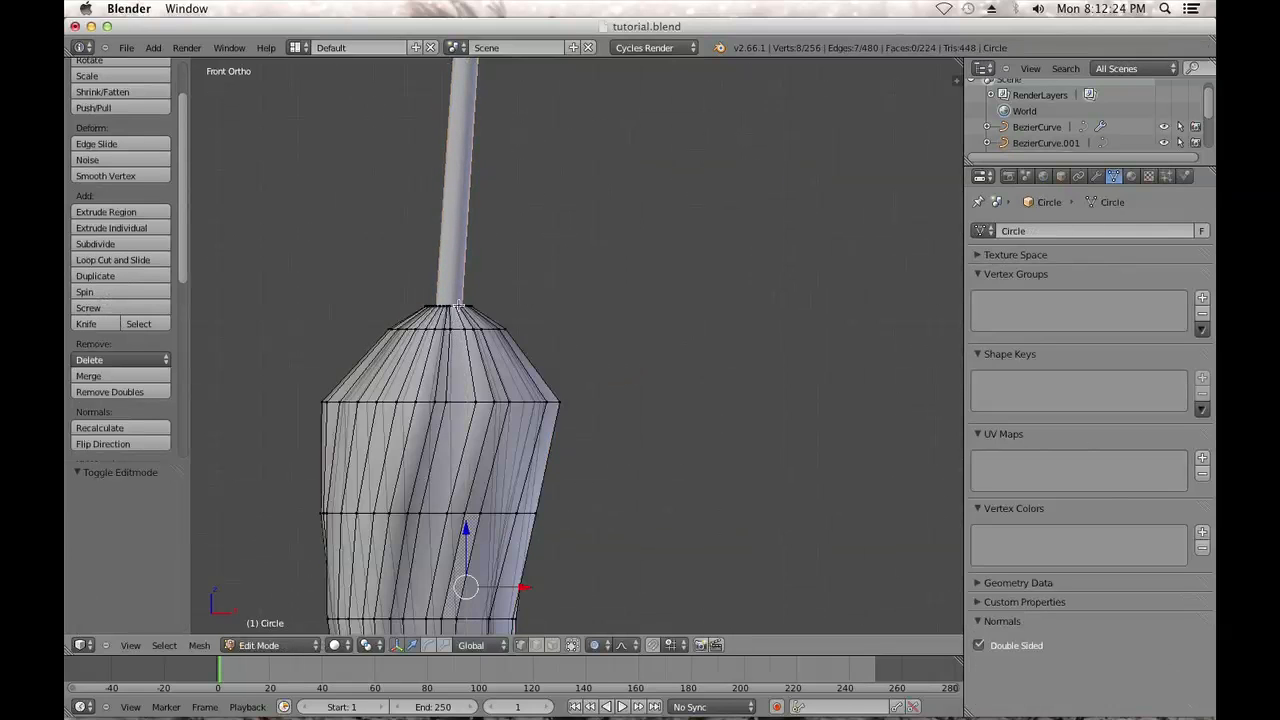
{"action": "right_click", "coordinate": [460, 305], "text": "alt"}
{"action": "key", "text": "s"}
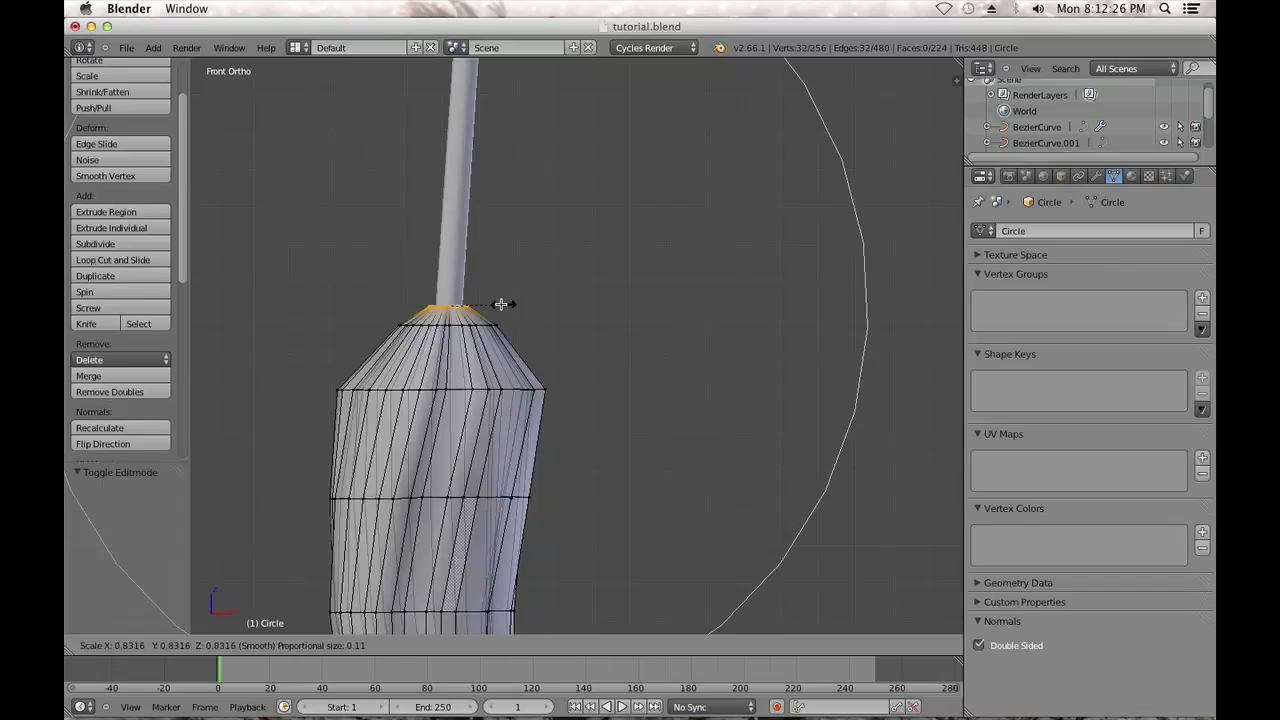
{"action": "right_click", "coordinate": [501, 304]}
{"action": "key", "text": "s"}
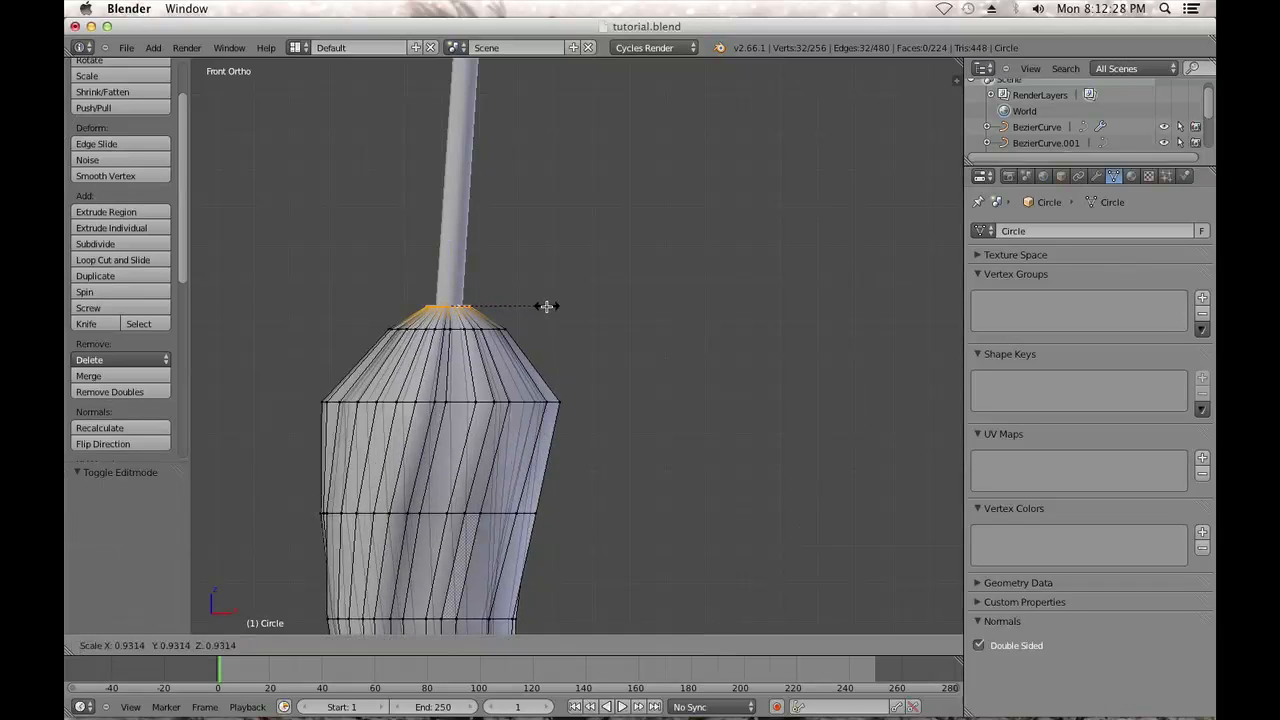
{"action": "left_click", "coordinate": [538, 304]}
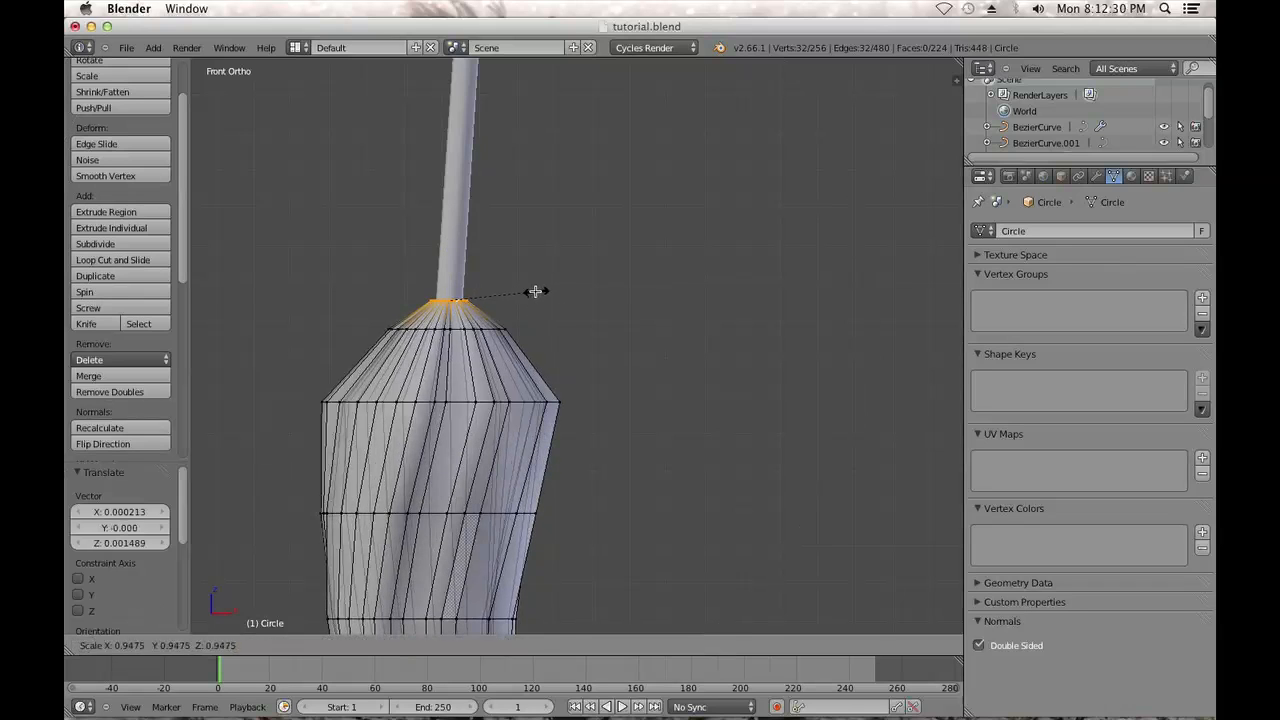
{"action": "key", "text": "a"}
{"action": "key", "text": "Tab"}
{"action": "scroll", "coordinate": [537, 291], "scroll_direction": "down", "scroll_amount": 4}
{"action": "middle_click_drag", "start_coordinate": [537, 294], "coordinate": [566, 345]}
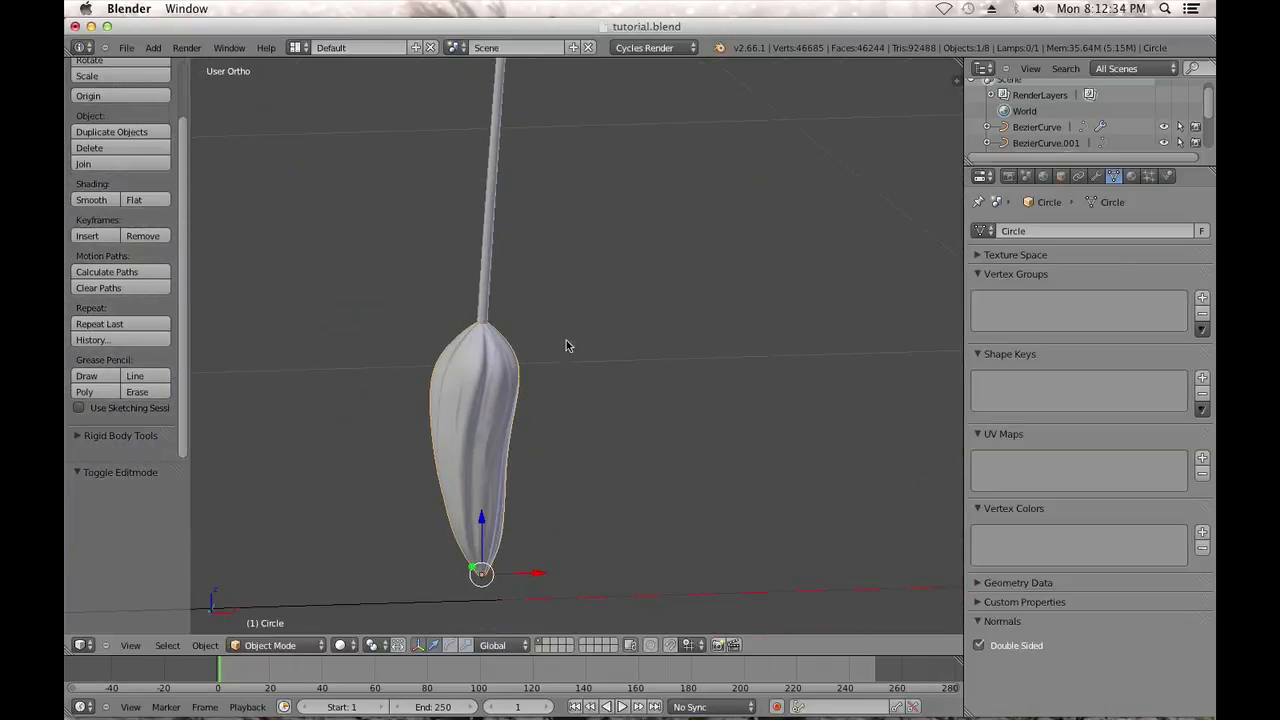
Select the seed and stalk together and move them about -0.321 in X and 0.07 in Z, above the flower head
{"action": "right_click", "coordinate": [495, 242], "text": "shift"}
{"action": "scroll", "coordinate": [495, 244], "scroll_direction": "down", "scroll_amount": 3}
{"action": "key", "text": "KP_1"}
{"action": "scroll", "coordinate": [512, 285], "scroll_direction": "down", "scroll_amount": 3}
{"action": "middle_click_drag", "start_coordinate": [513, 301], "coordinate": [557, 327], "text": "shift"}
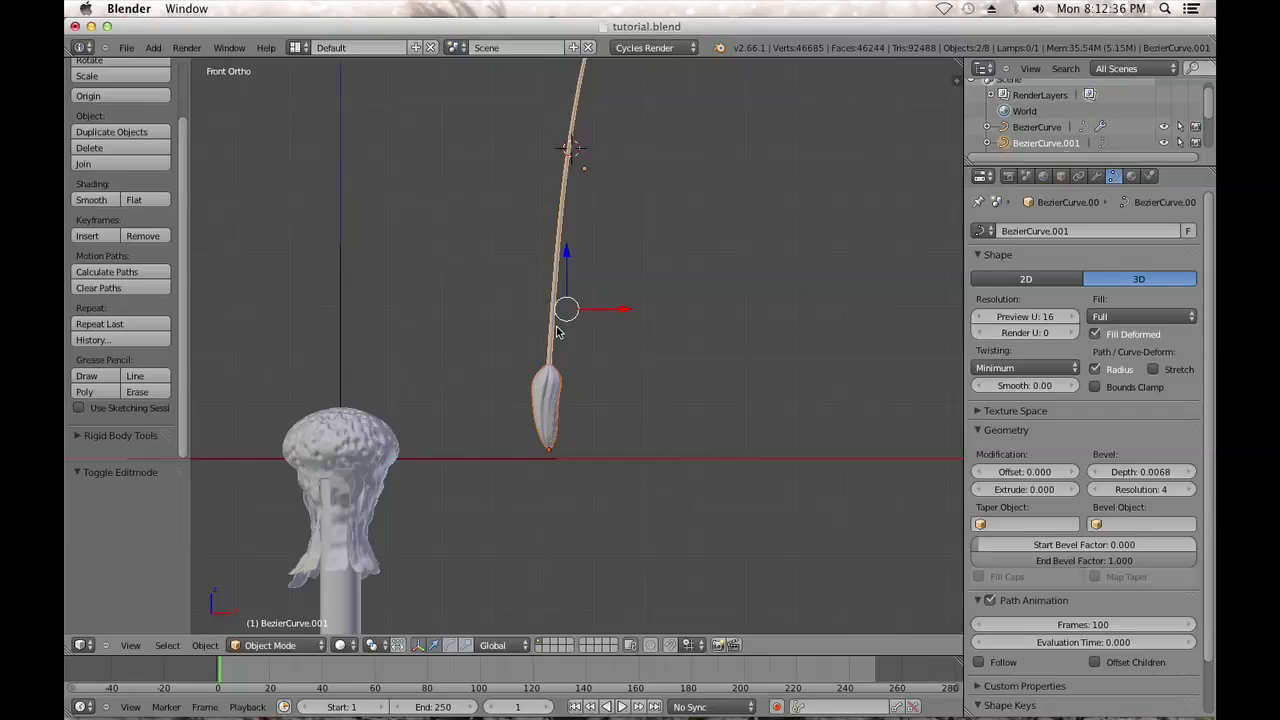
{"action": "key", "text": "g"}
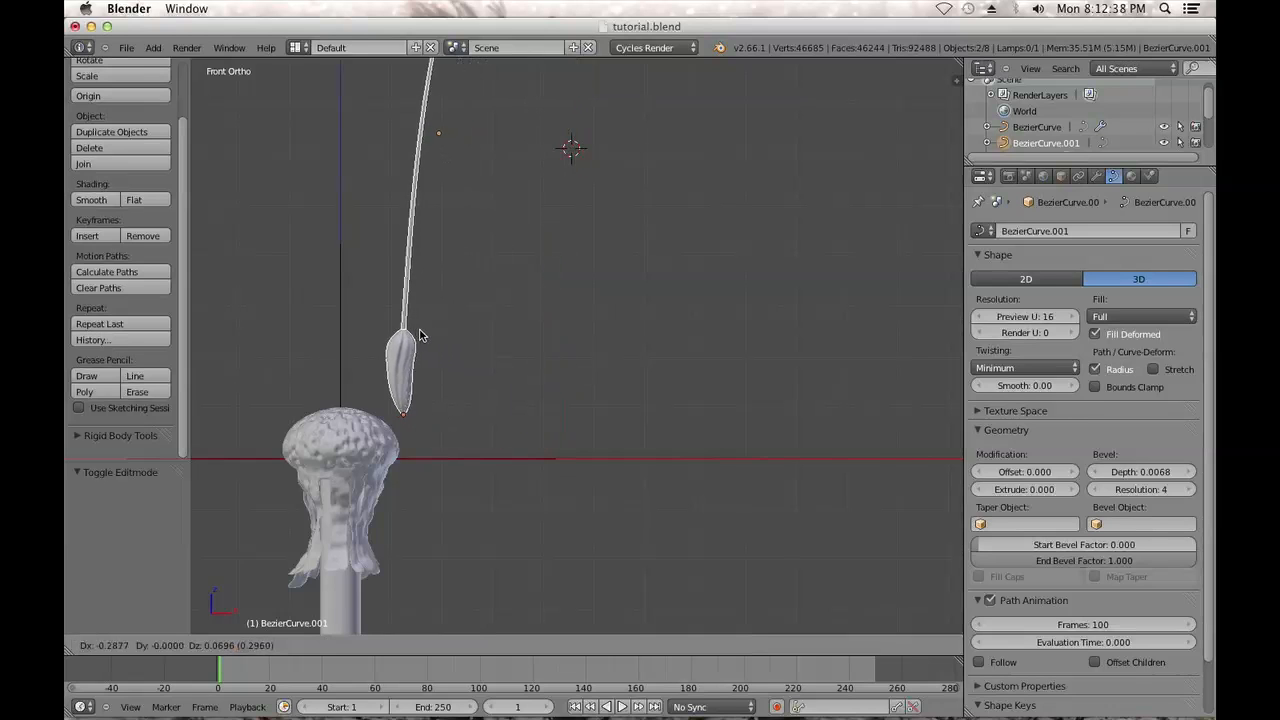
{"action": "left_click", "coordinate": [432, 336]}
{"action": "scroll", "coordinate": [389, 347], "scroll_direction": "up", "scroll_amount": 5}
{"action": "middle_click_drag", "start_coordinate": [389, 347], "coordinate": [528, 351], "text": "shift"}
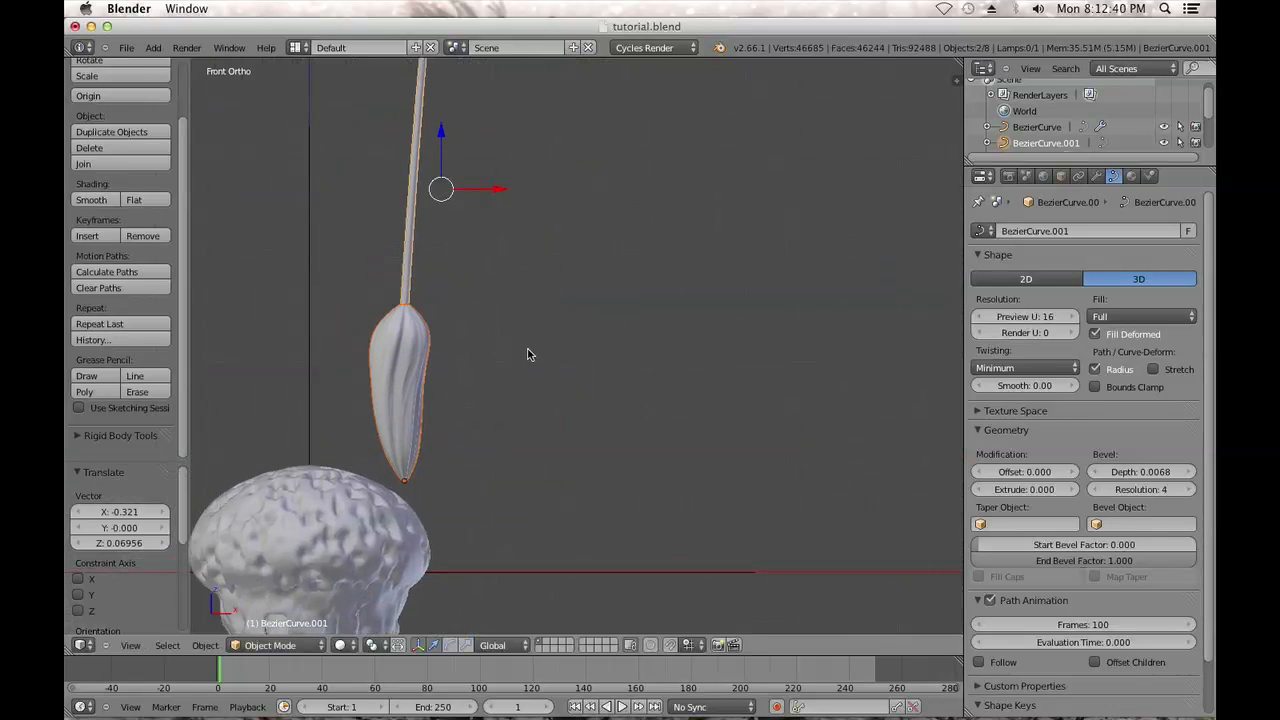
Scale the seed and stalk together to about 0.356
{"action": "key", "text": "s"}
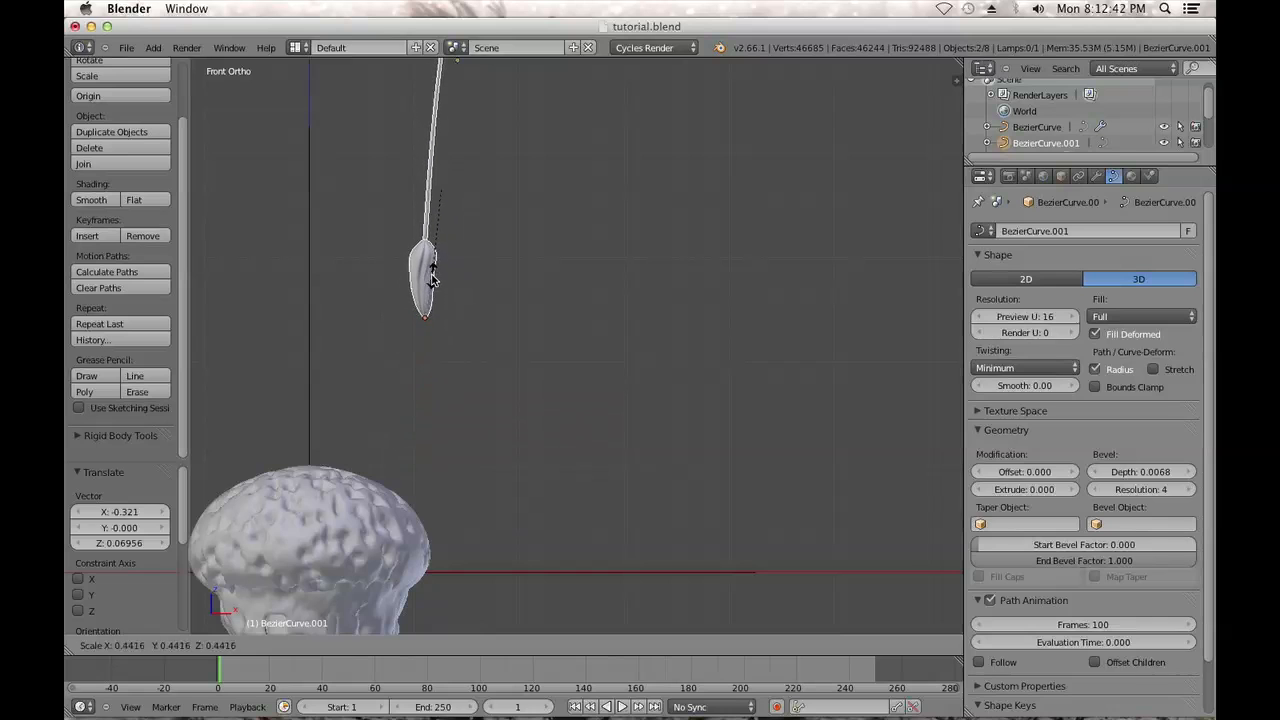
{"action": "left_click", "coordinate": [439, 263]}
{"action": "middle_click_drag", "start_coordinate": [458, 281], "coordinate": [494, 401], "text": "shift"}
{"action": "scroll", "coordinate": [494, 401], "scroll_direction": "up", "scroll_amount": 1}
{"action": "scroll", "coordinate": [494, 407], "scroll_direction": "down", "scroll_amount": 1}
{"action": "scroll", "coordinate": [505, 434], "scroll_direction": "up", "scroll_amount": 2}
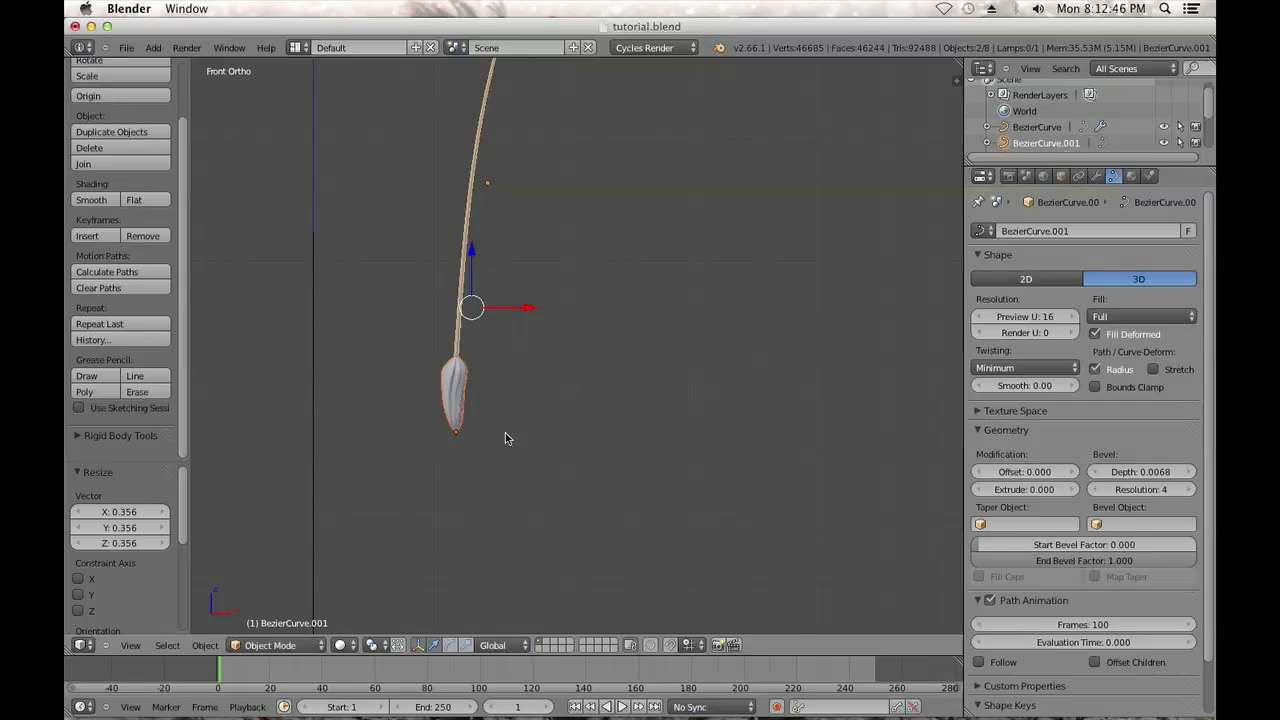
Pull the seed's tip vertex about 0.015 down along Z with proportional editing at a size of about 0.07
{"action": "key", "text": "Tab"}
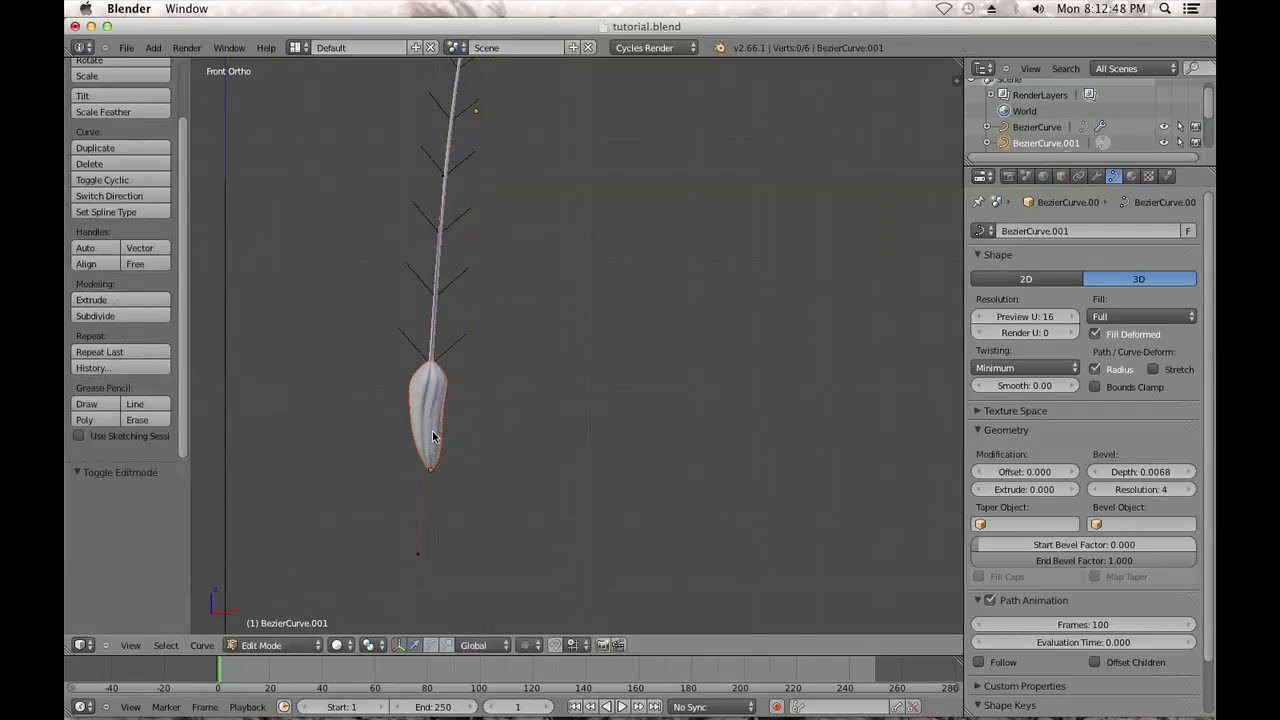
{"action": "key", "text": "Tab"}
{"action": "right_click", "coordinate": [433, 437]}
{"action": "key", "text": "Tab"}
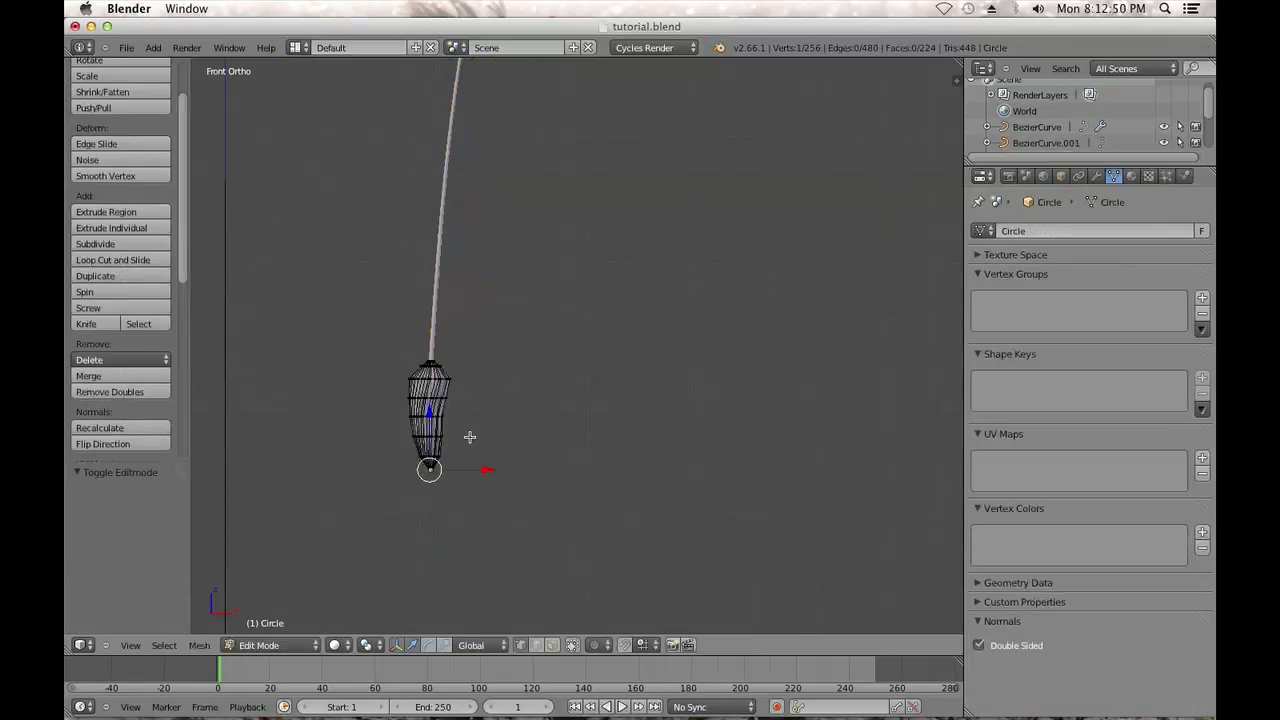
{"action": "key", "text": "g"}
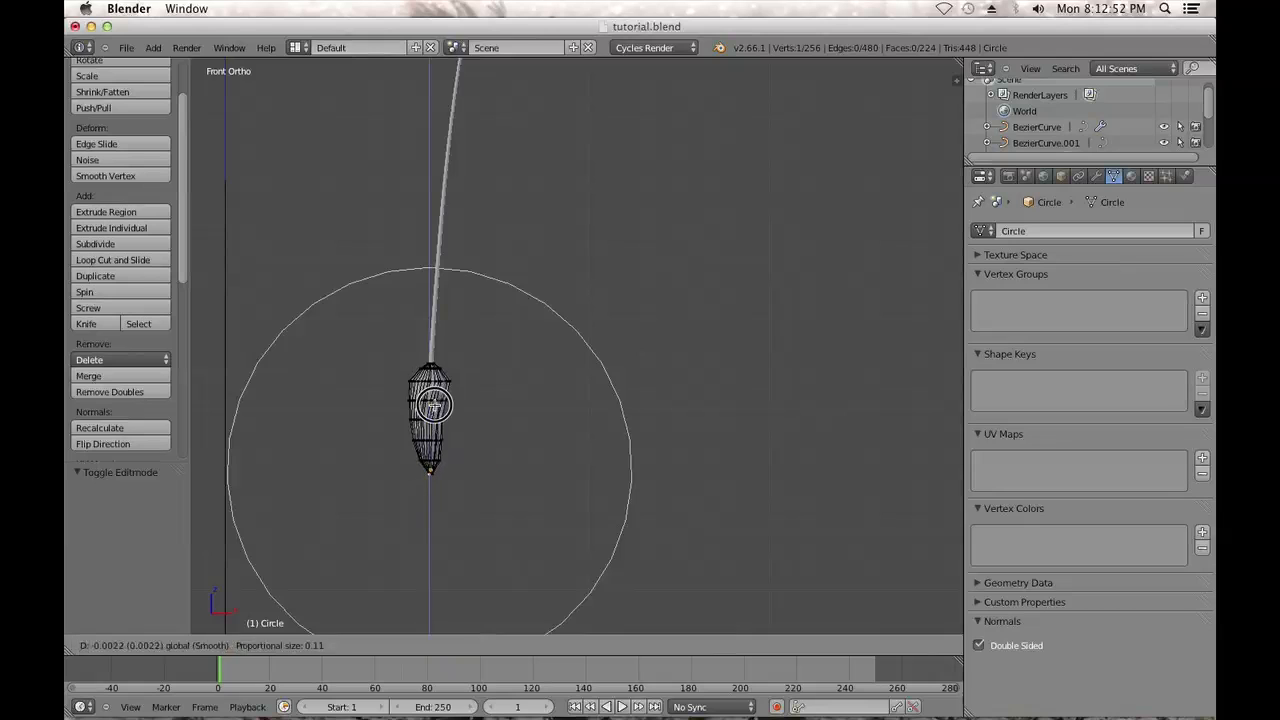
{"action": "scroll", "coordinate": [430, 420], "scroll_direction": "up", "scroll_amount": 1}
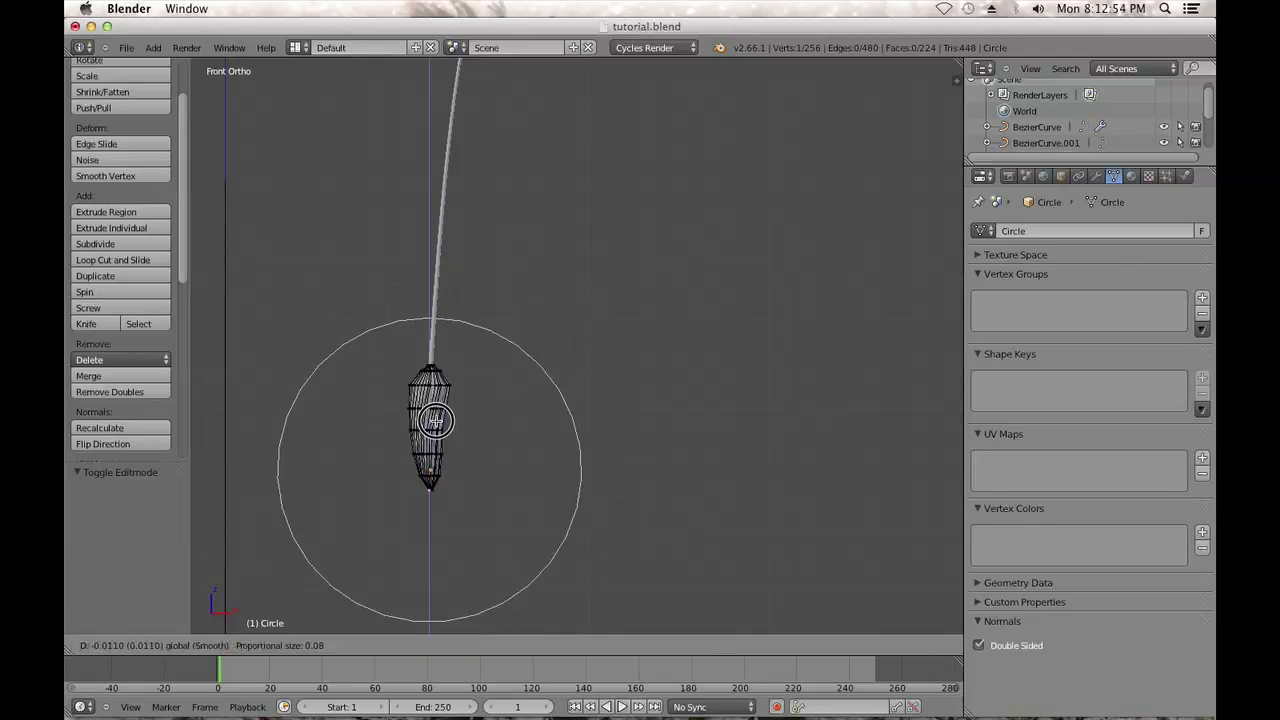
{"action": "scroll", "coordinate": [435, 421], "scroll_direction": "up", "scroll_amount": 2}
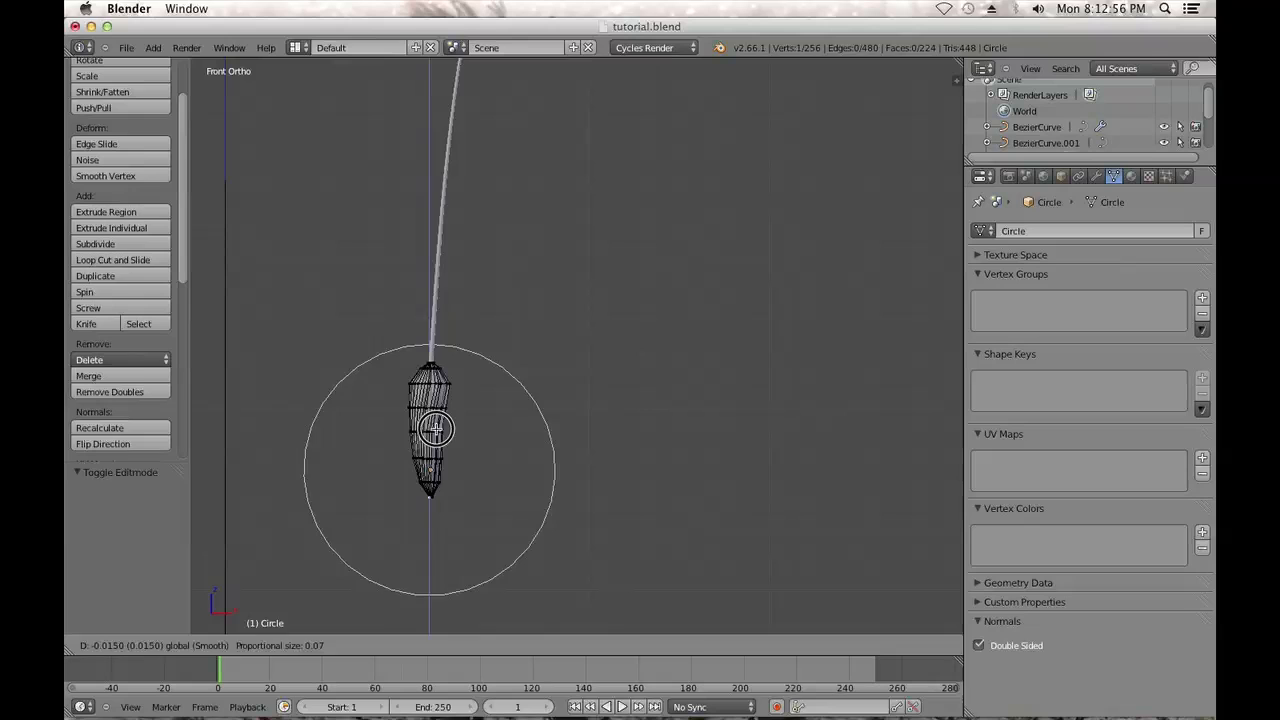
{"action": "left_click", "coordinate": [435, 428]}
{"action": "key", "text": "Tab"}
Deselect all of the seed's vertices in Edit Mode and return to Object Mode
{"action": "left_click_drag", "start_coordinate": [430, 420], "coordinate": [430, 415]}
{"action": "key", "text": "Tab"}
{"action": "key", "text": "Tab"}
{"action": "scroll", "coordinate": [492, 413], "scroll_direction": "down", "scroll_amount": 2}
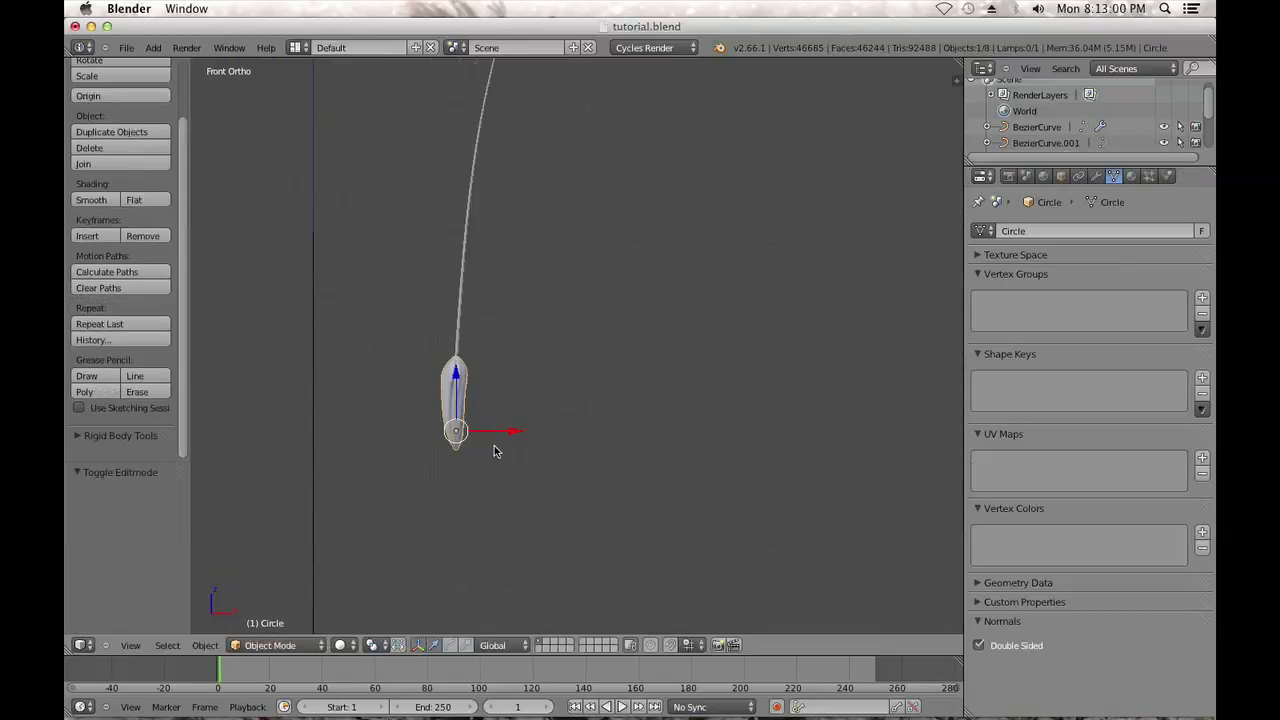
{"action": "scroll", "coordinate": [495, 460], "scroll_direction": "up", "scroll_amount": 3}
{"action": "key", "text": "Tab"}
{"action": "left_click_drag", "start_coordinate": [411, 467], "coordinate": [413, 462]}
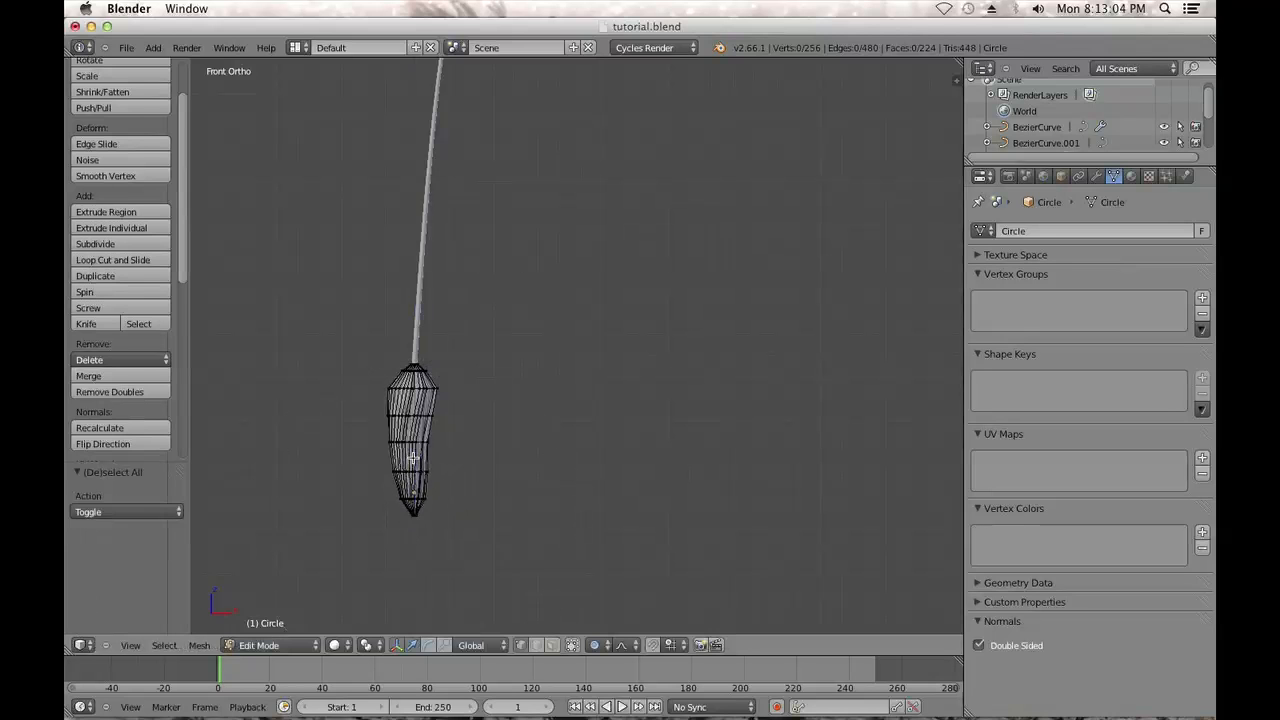
{"action": "key", "text": "Tab"}
Select the seed and stalk together, scale them to about 0.91 and tilt them clockwise in the front view
{"action": "scroll", "coordinate": [490, 375], "scroll_direction": "down", "scroll_amount": 3}
{"action": "right_click", "coordinate": [490, 376]}
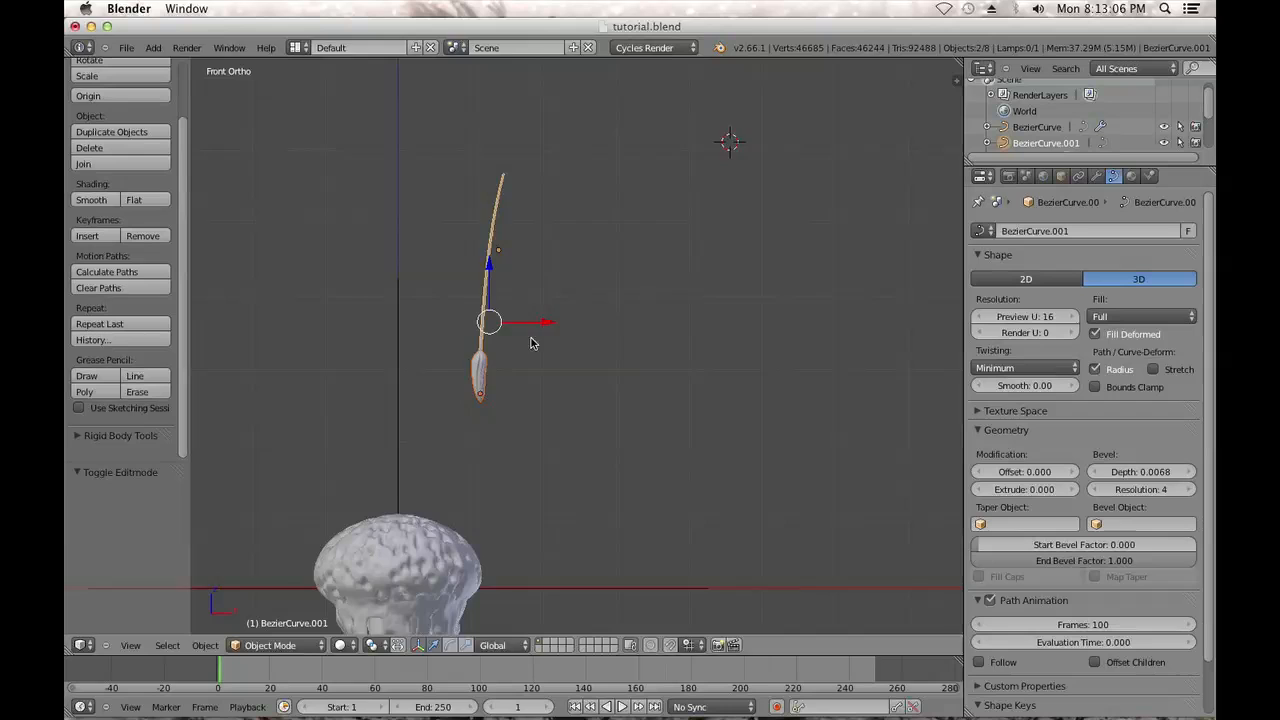
{"action": "middle_click_drag", "start_coordinate": [637, 340], "coordinate": [659, 294], "text": "shift"}
{"action": "key", "text": "s"}
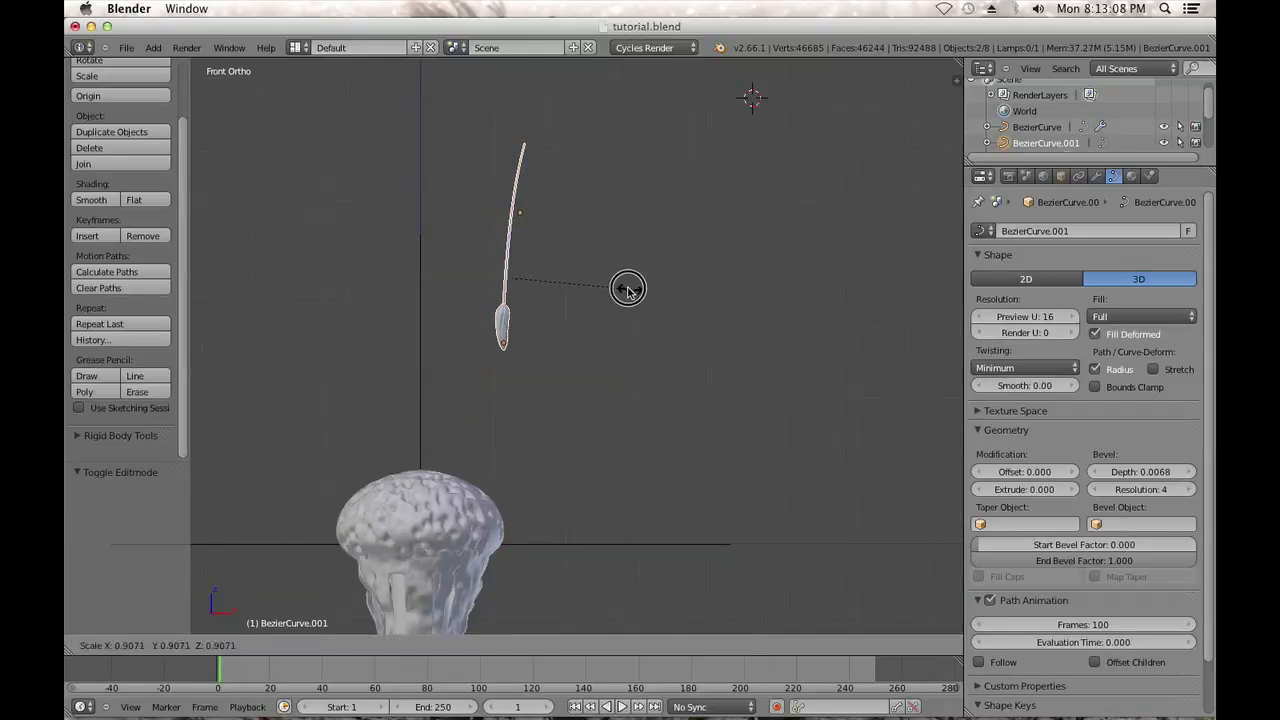
{"action": "left_click", "coordinate": [630, 293]}
{"action": "key", "text": "r"}
{"action": "left_click", "coordinate": [556, 414]}
Move the seed and stalk about -0.043 in X and -0.192 in Z onto the top of the flower head
{"action": "key", "text": "g"}
{"action": "left_click", "coordinate": [500, 526]}
{"action": "middle_click_drag", "start_coordinate": [540, 500], "coordinate": [457, 537]}
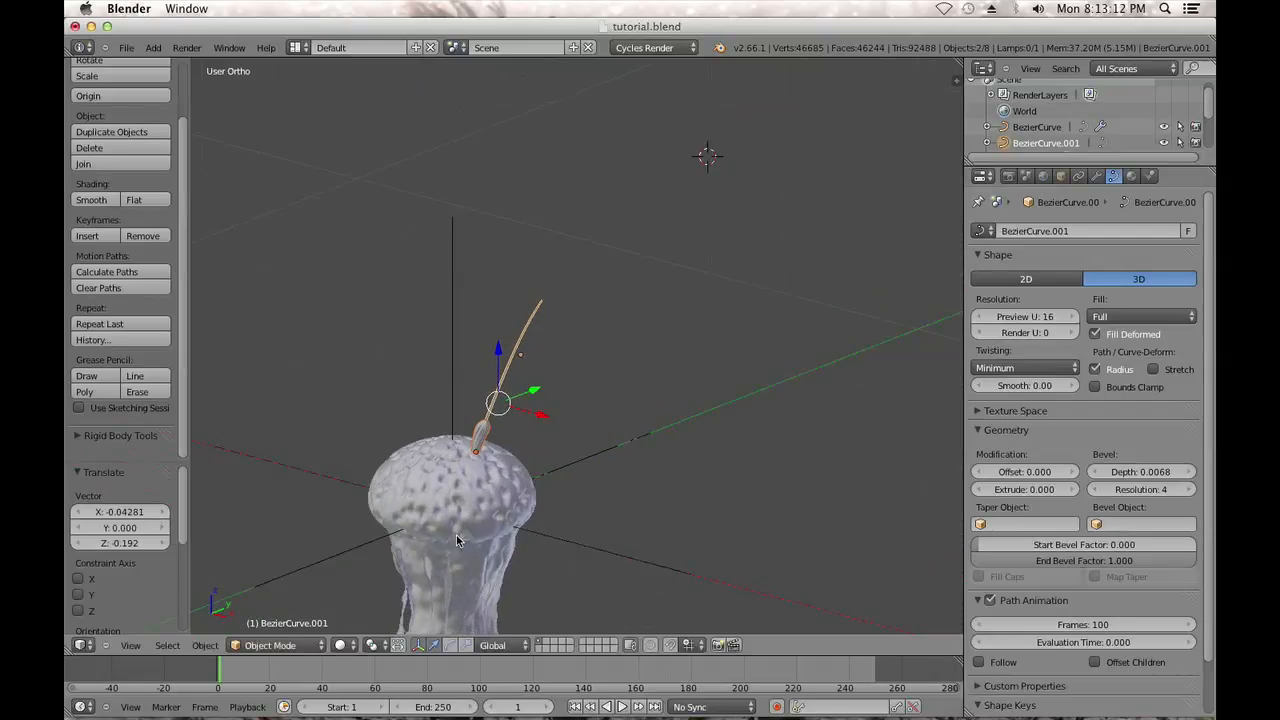
Shift the seed and stalk across the head's surface by about 0.015 in X, 0.008 in Y and -0.0095 in Z
{"action": "scroll", "coordinate": [534, 406], "scroll_direction": "up", "scroll_amount": 4}
{"action": "middle_click_drag", "start_coordinate": [534, 406], "coordinate": [603, 357], "text": "shift"}
{"action": "scroll", "coordinate": [563, 174], "scroll_direction": "up", "scroll_amount": 3}
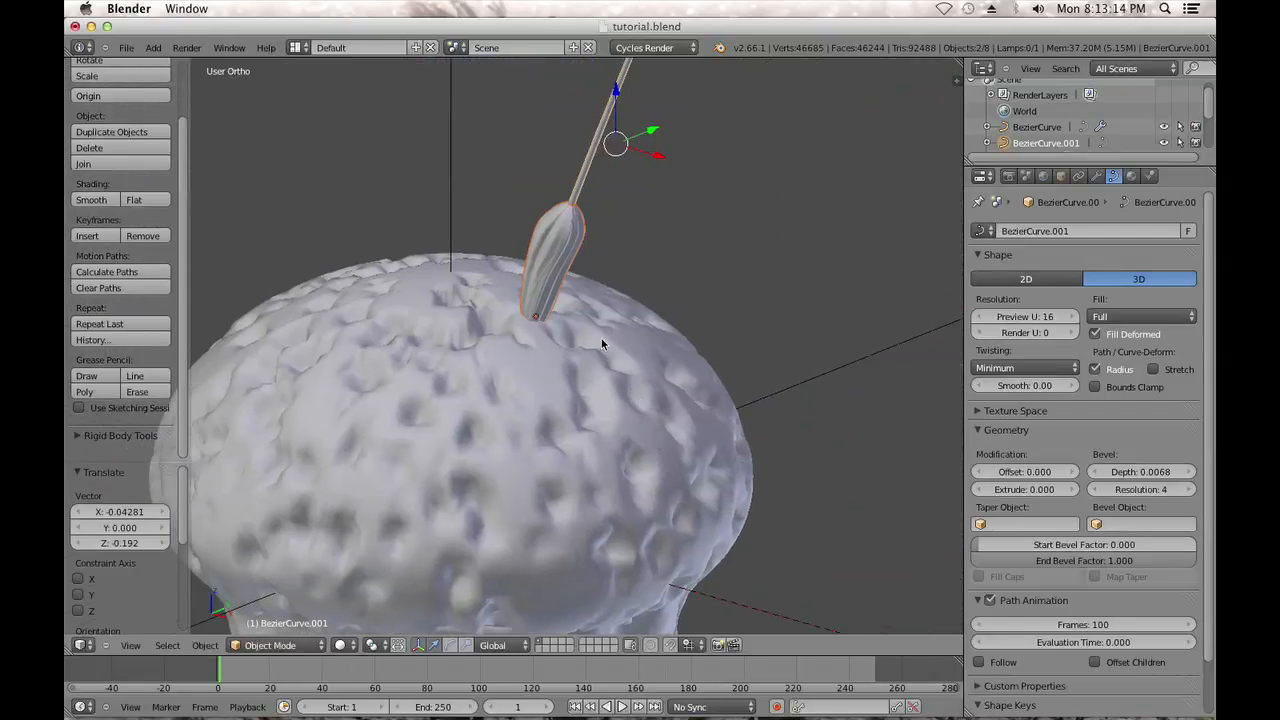
{"action": "key", "text": "g"}
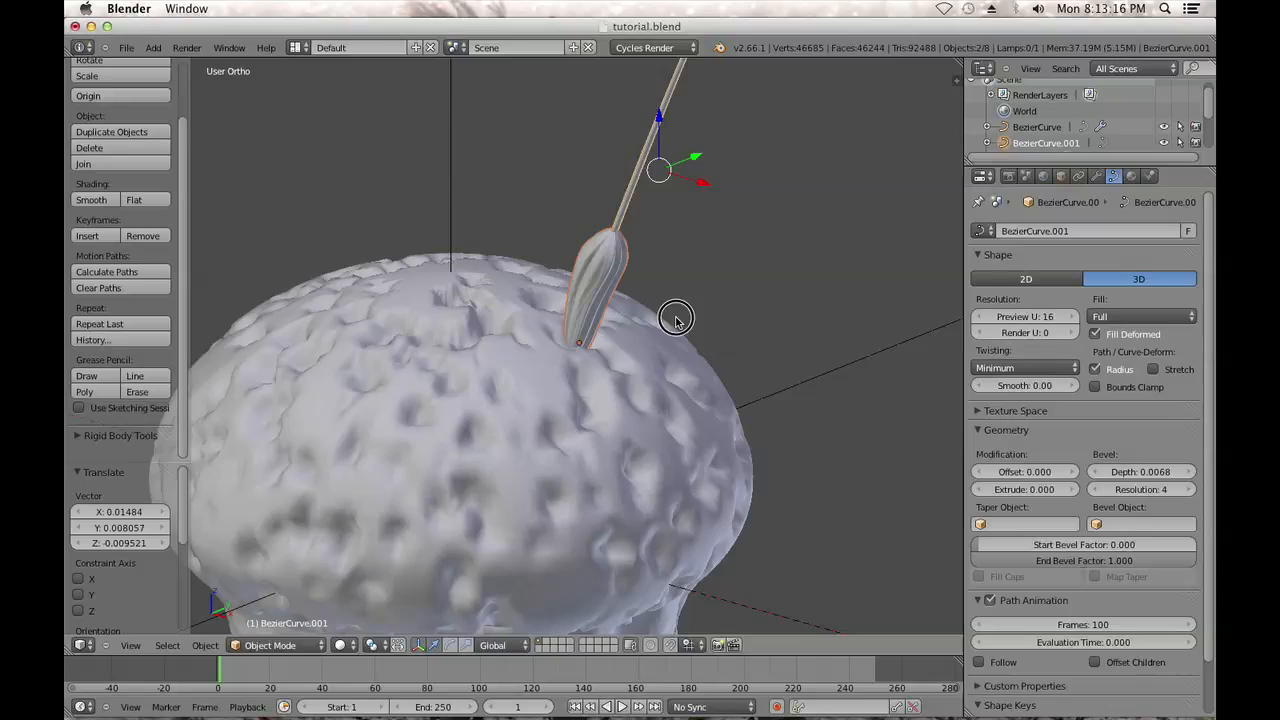
{"action": "left_click", "coordinate": [672, 318]}
Scale the seed and stalk to about 1.036 and nudge them about 0.0068 in X, 0.0015 in Y and 0.0037 in Z
{"action": "scroll", "coordinate": [665, 325], "scroll_direction": "down", "scroll_amount": 5}
{"action": "middle_click_drag", "start_coordinate": [651, 336], "coordinate": [700, 313]}
{"action": "key", "text": "s"}
{"action": "left_click", "coordinate": [703, 292]}
{"action": "key", "text": "g"}
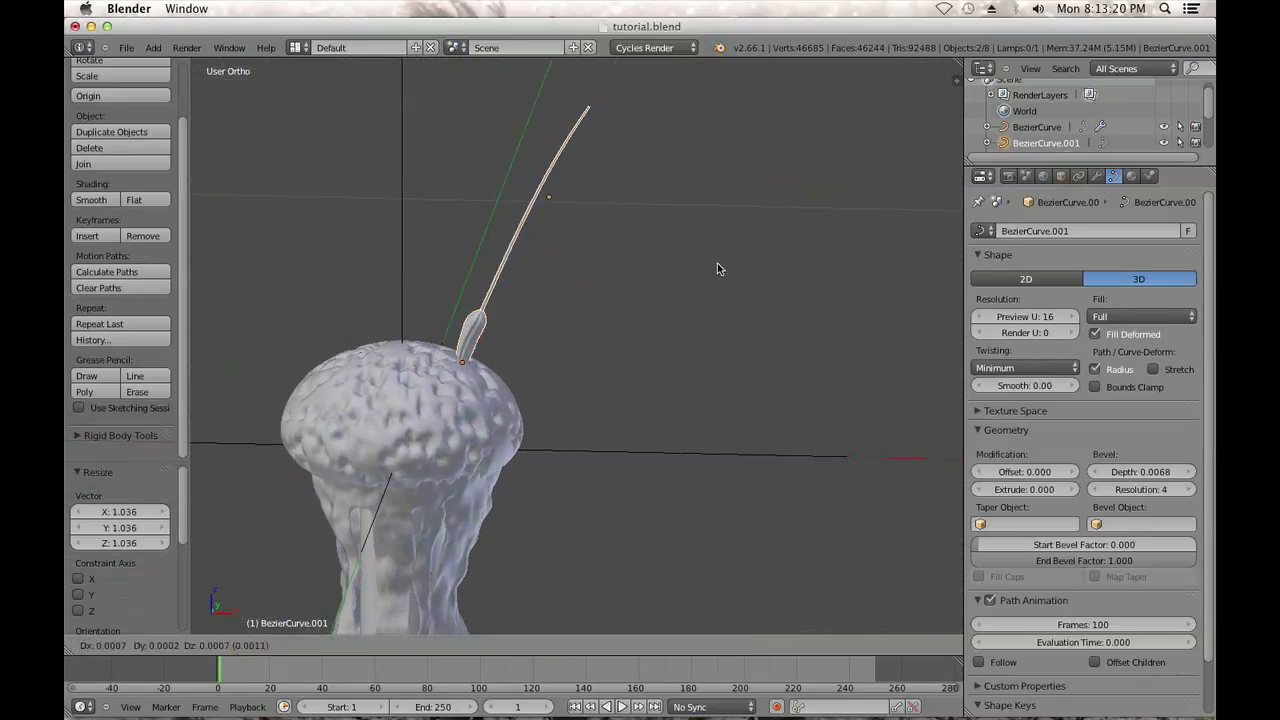
{"action": "left_click", "coordinate": [728, 269]}
Rotate the seed and stalk about 12° clockwise in the front view and move them about 0.006 in X and -0.007 in Z
{"action": "key", "text": "KP_1"}
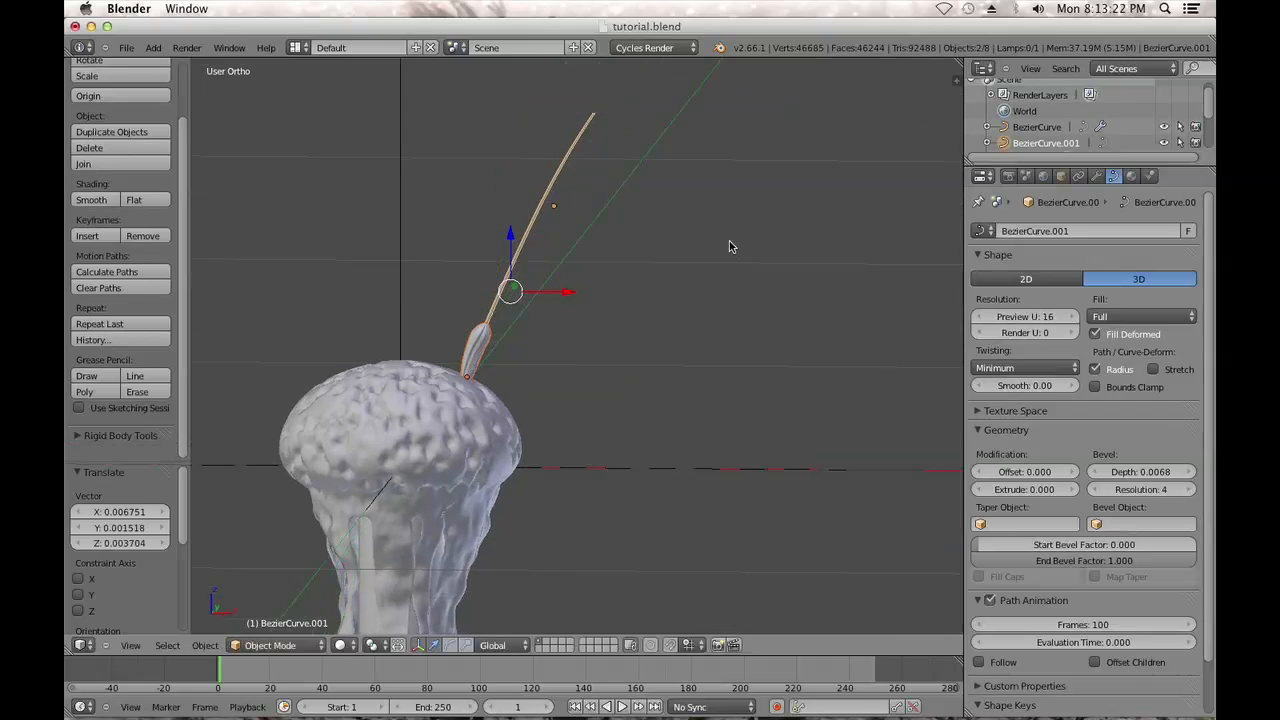
{"action": "key", "text": "r"}
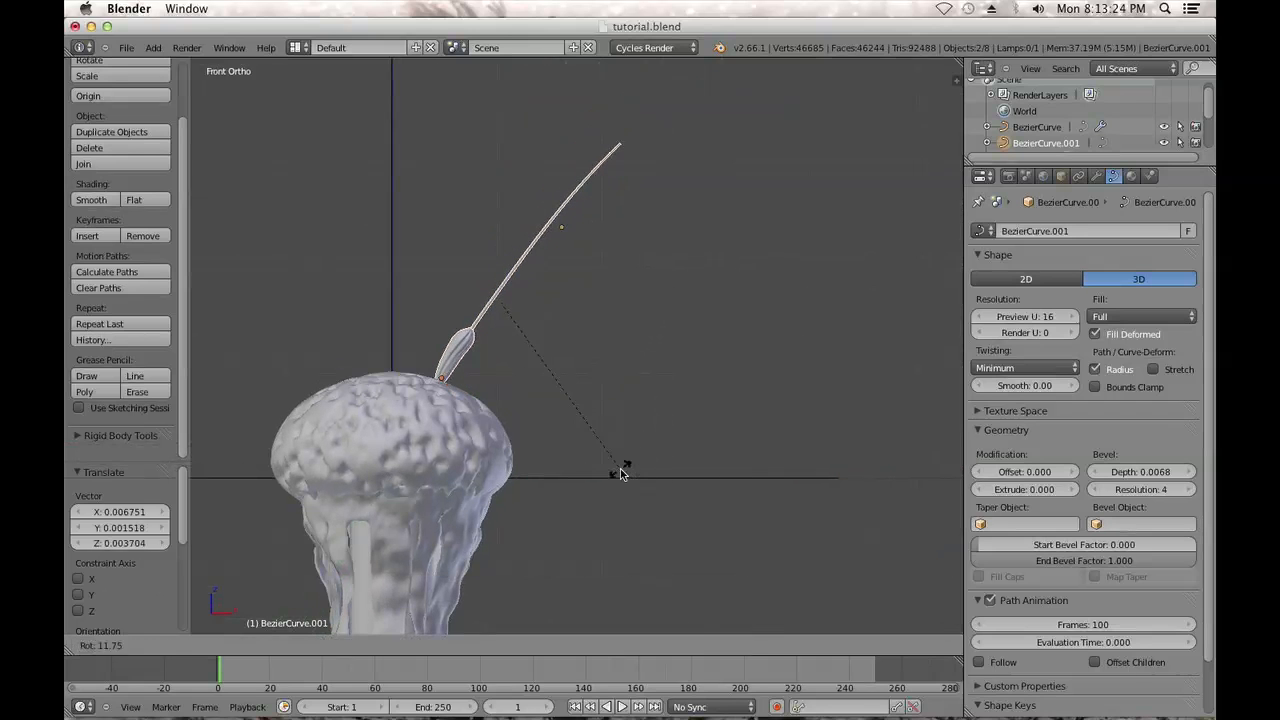
{"action": "left_click", "coordinate": [621, 467]}
{"action": "key", "text": "g"}
{"action": "left_click", "coordinate": [668, 358]}
Nudge the seed and stalk about 0.0046 in X and -0.0057 in Z against the head's surface
{"action": "middle_click_drag", "start_coordinate": [668, 358], "coordinate": [515, 429]}
{"action": "scroll", "coordinate": [515, 429], "scroll_direction": "up", "scroll_amount": 5}
{"action": "middle_click_drag", "start_coordinate": [646, 389], "coordinate": [718, 354]}
{"action": "key", "text": "g"}
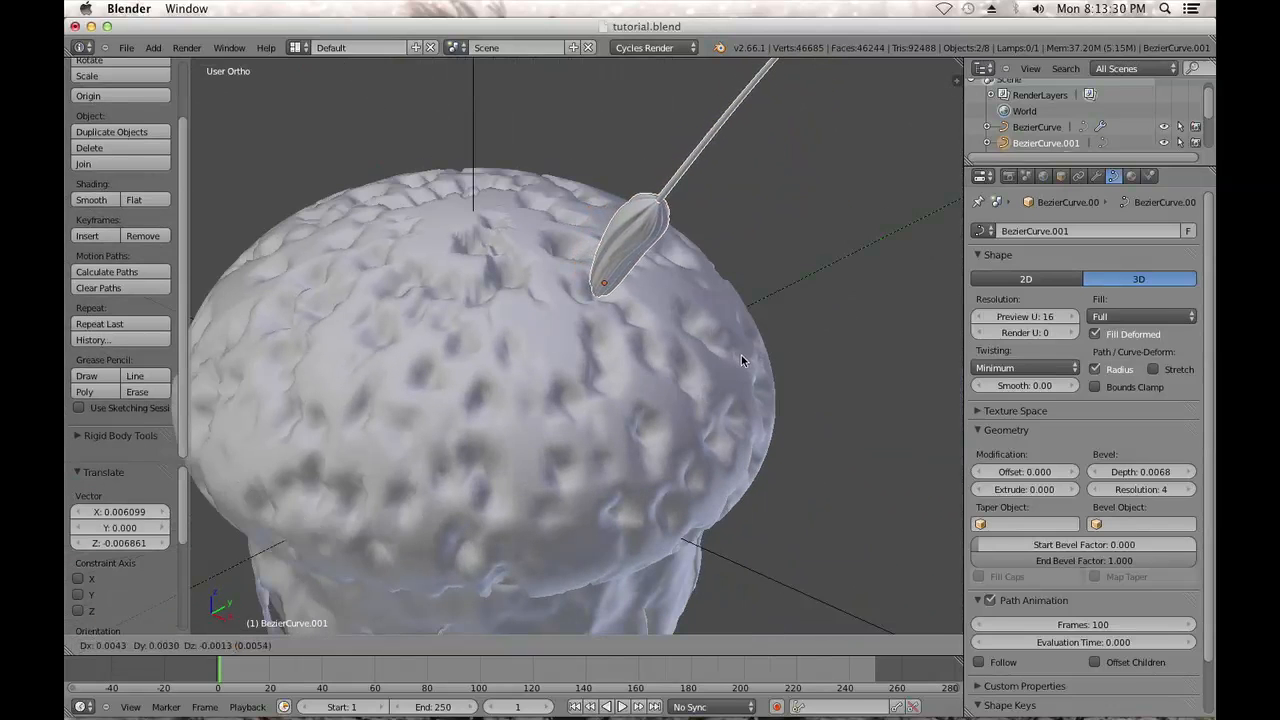
{"action": "left_click", "coordinate": [733, 358]}
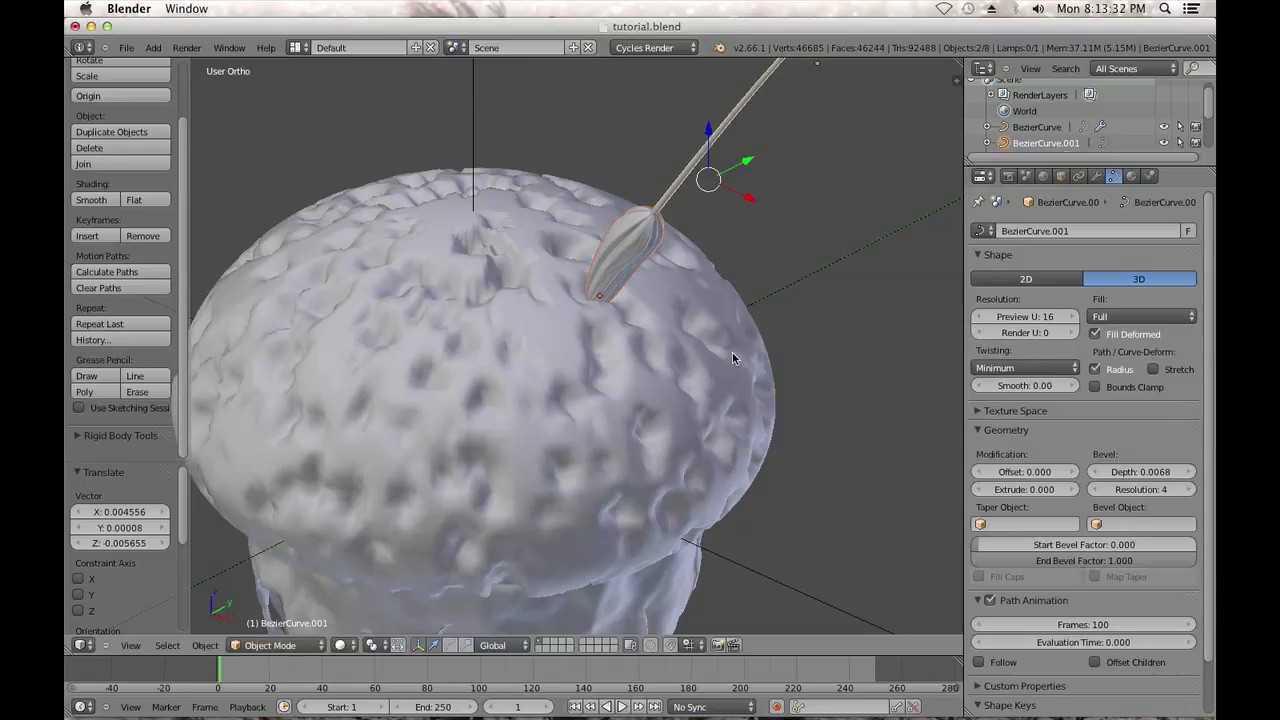
Move the seed and stalk about 0.028 in X and -0.0147 in Z, and about -0.027 along Y
{"action": "key", "text": "KP_1"}
{"action": "key", "text": "g"}
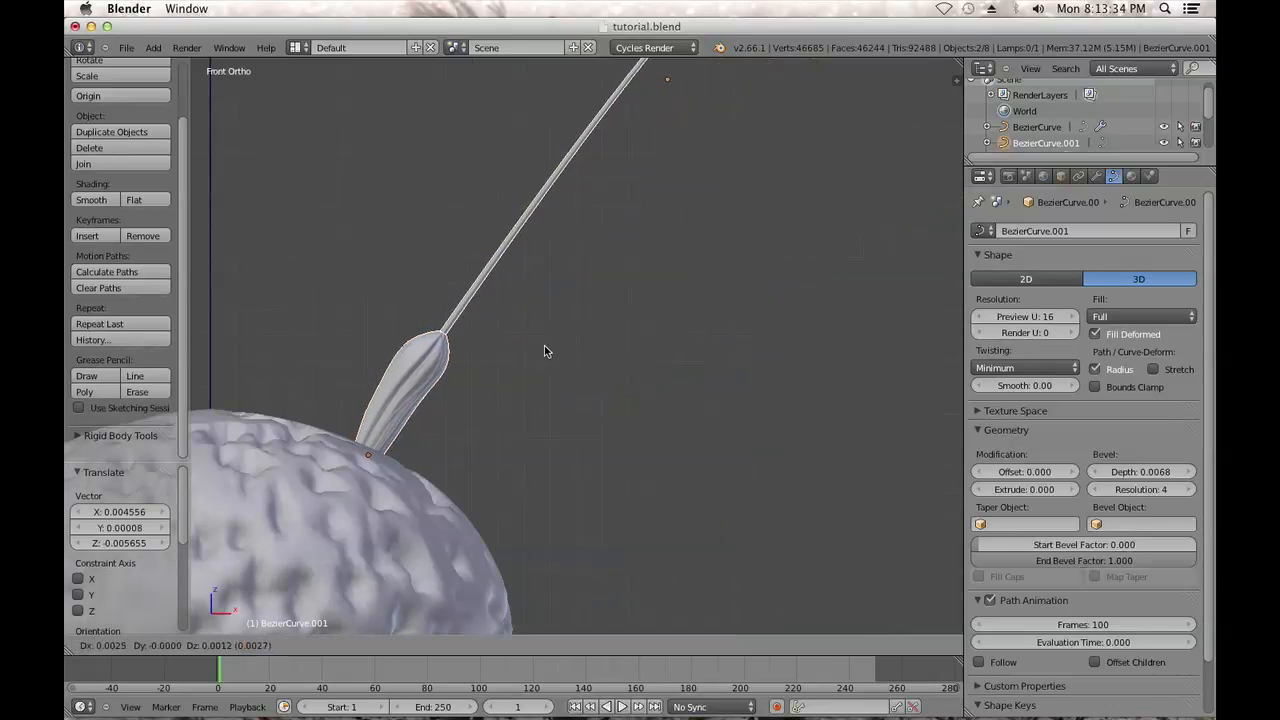
{"action": "left_click", "coordinate": [609, 389]}
{"action": "middle_click_drag", "start_coordinate": [609, 389], "coordinate": [577, 424]}
{"action": "key", "text": "g"}
{"action": "key", "text": "y"}
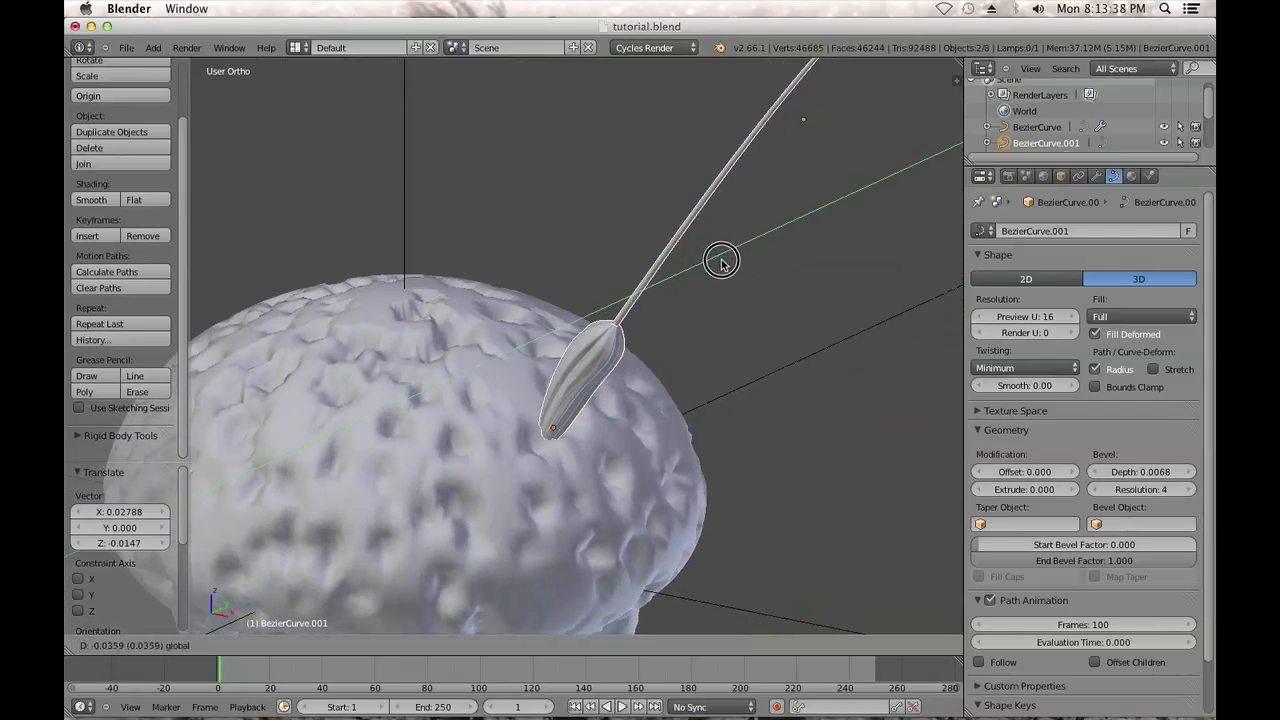
{"action": "left_click", "coordinate": [606, 358]}
Scale the three vertices at the top of the front gap between the sepals to about 0.298 with smooth proportional editing
{"action": "key", "text": "KP_1"}
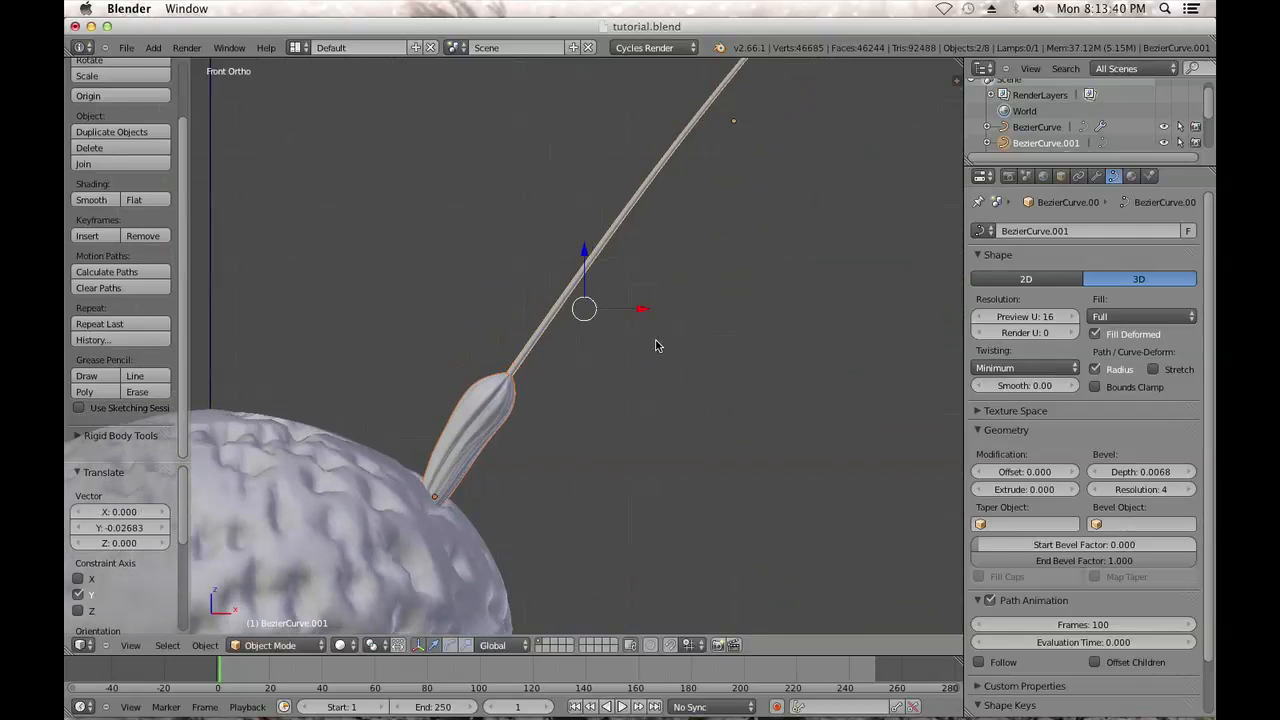
{"action": "scroll", "coordinate": [656, 344], "scroll_direction": "down", "scroll_amount": 1}
{"action": "middle_click_drag", "start_coordinate": [640, 358], "coordinate": [620, 229], "text": "shift"}
{"action": "scroll", "coordinate": [588, 289], "scroll_direction": "up", "scroll_amount": 3}
{"action": "right_click", "coordinate": [321, 420]}
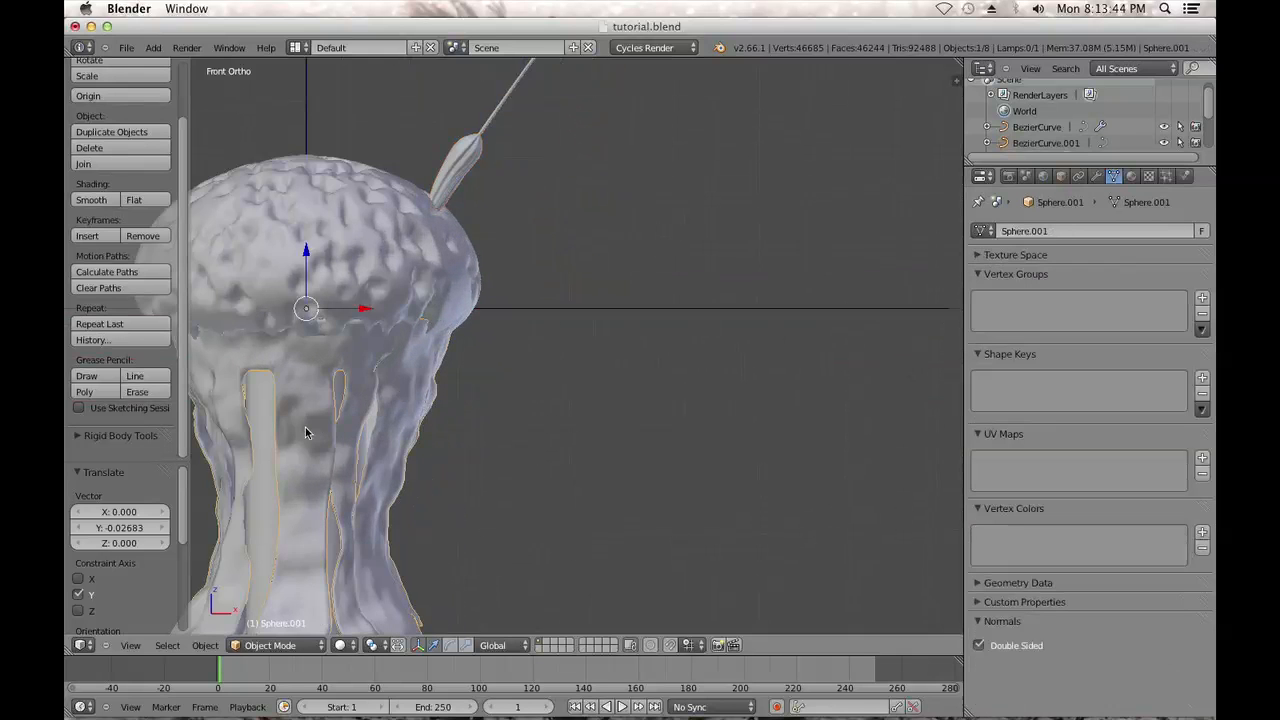
{"action": "middle_click_drag", "start_coordinate": [321, 420], "coordinate": [571, 386], "text": "shift"}
{"action": "scroll", "coordinate": [571, 382], "scroll_direction": "up", "scroll_amount": 2}
{"action": "key", "text": "Tab"}
{"action": "scroll", "coordinate": [542, 318], "scroll_direction": "up", "scroll_amount": 4}
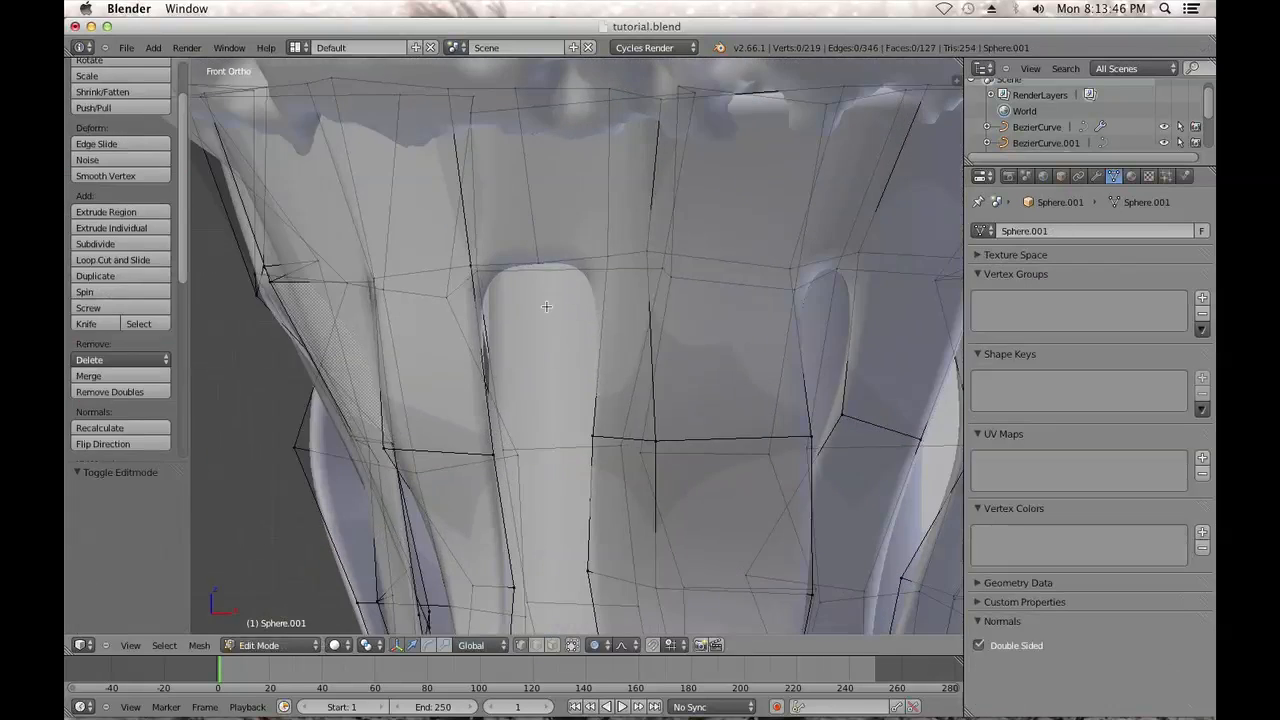
{"action": "middle_click_drag", "start_coordinate": [608, 257], "coordinate": [643, 269]}
{"action": "key", "text": "s"}
{"action": "scroll", "coordinate": [572, 266], "scroll_direction": "down", "scroll_amount": 1}
{"action": "scroll", "coordinate": [565, 265], "scroll_direction": "up", "scroll_amount": 3}
{"action": "scroll", "coordinate": [563, 264], "scroll_direction": "down", "scroll_amount": 4}
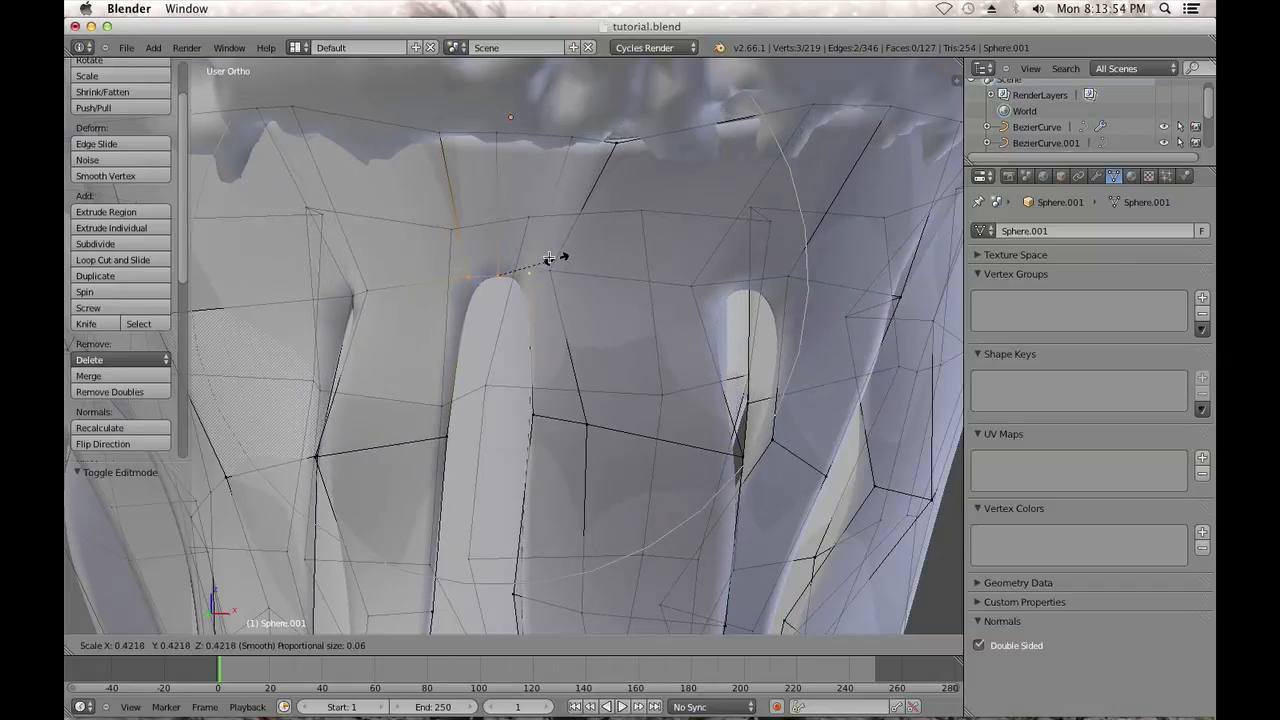
{"action": "left_click", "coordinate": [536, 257]}
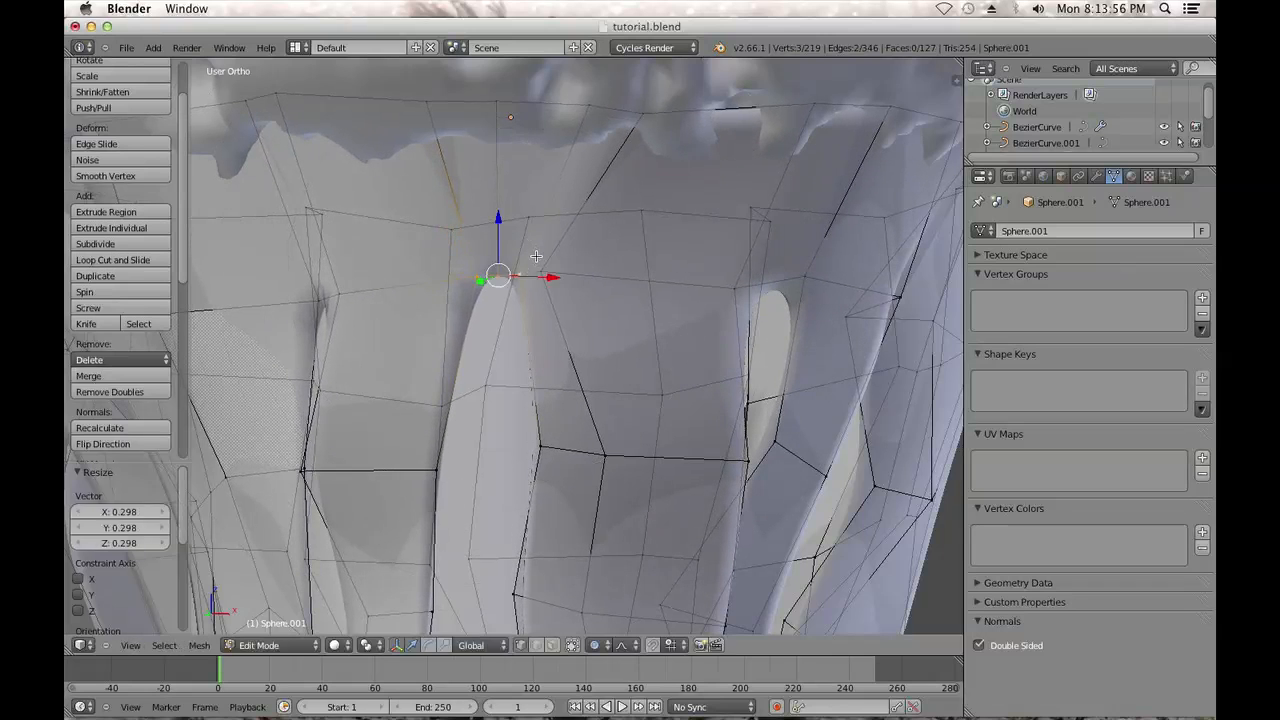
{"action": "key", "text": "Tab"}
Set the Displace modifier's strength on the sepals to 0.18
{"action": "scroll", "coordinate": [565, 266], "scroll_direction": "down", "scroll_amount": 5}
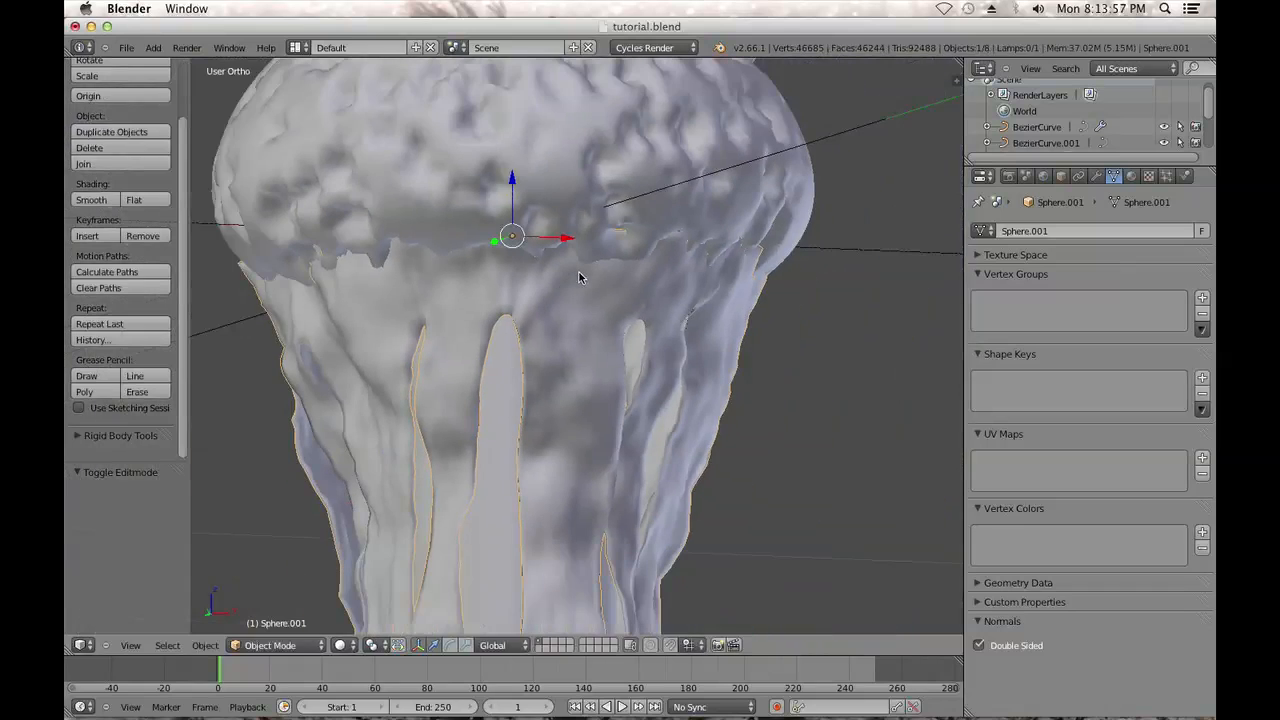
{"action": "left_click", "coordinate": [1097, 177]}
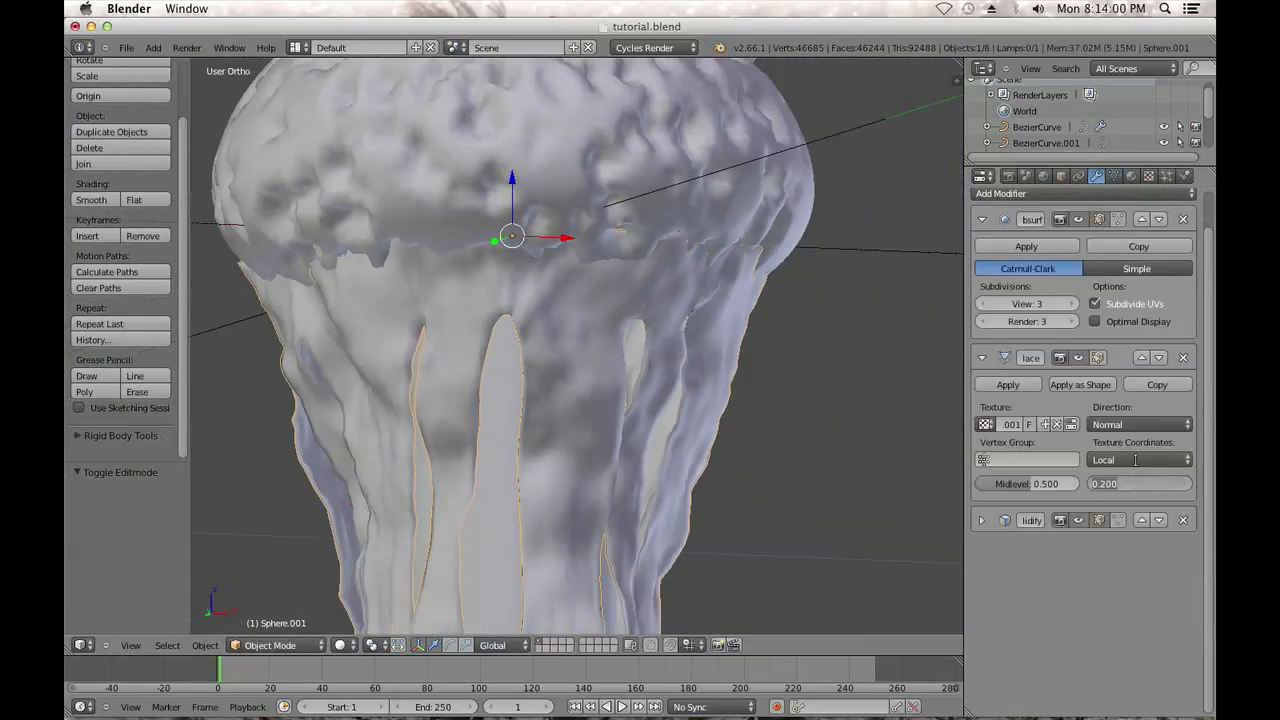
{"action": "type", "text": "0.18"}
{"action": "key", "text": "Return"}
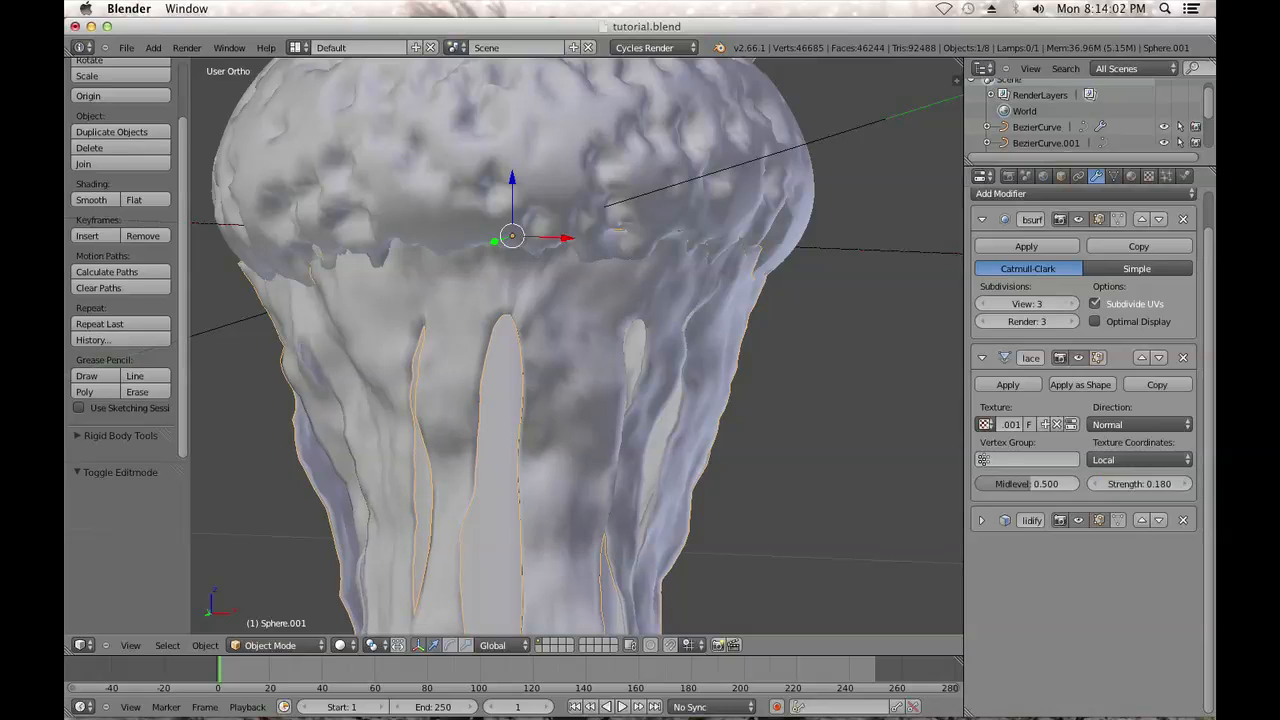
Lower the flower head's edge loop just above its bottom rim by about 0.0046 in Z with smooth proportional editing
{"action": "key", "text": "a"}
{"action": "right_click", "coordinate": [652, 265]}
{"action": "right_click", "coordinate": [647, 222]}
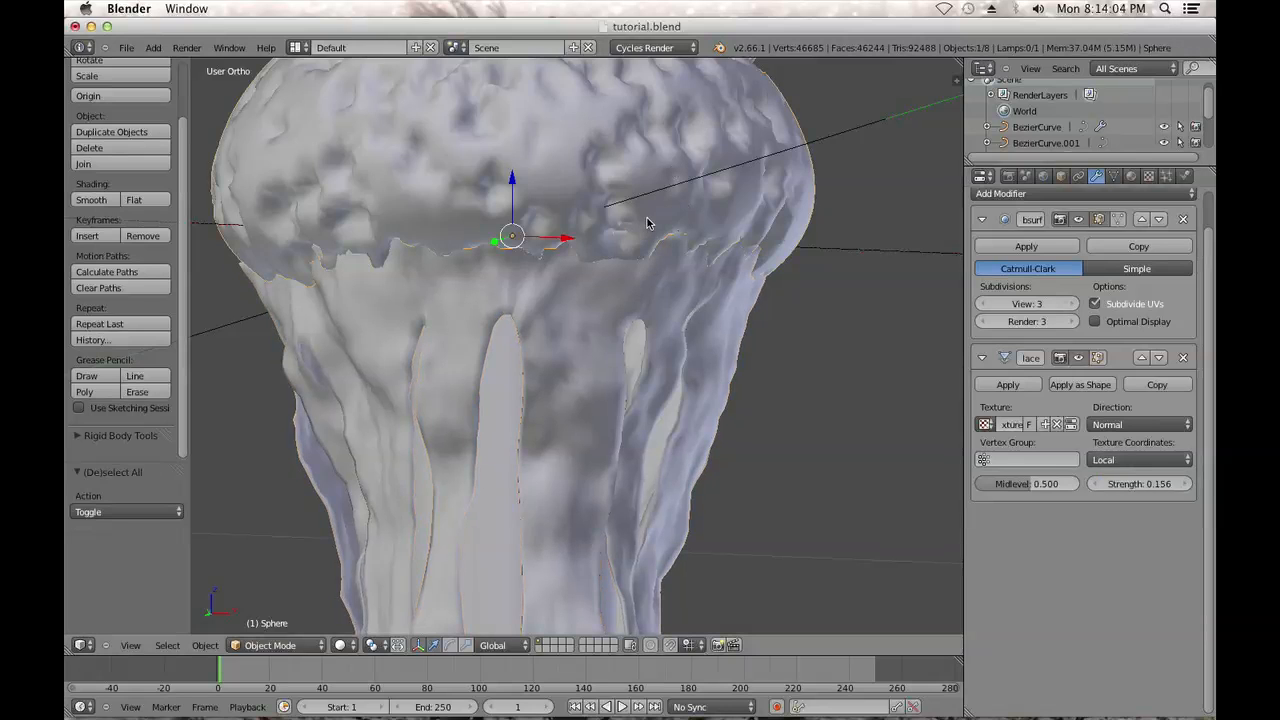
{"action": "scroll", "coordinate": [667, 255], "scroll_direction": "down", "scroll_amount": 4}
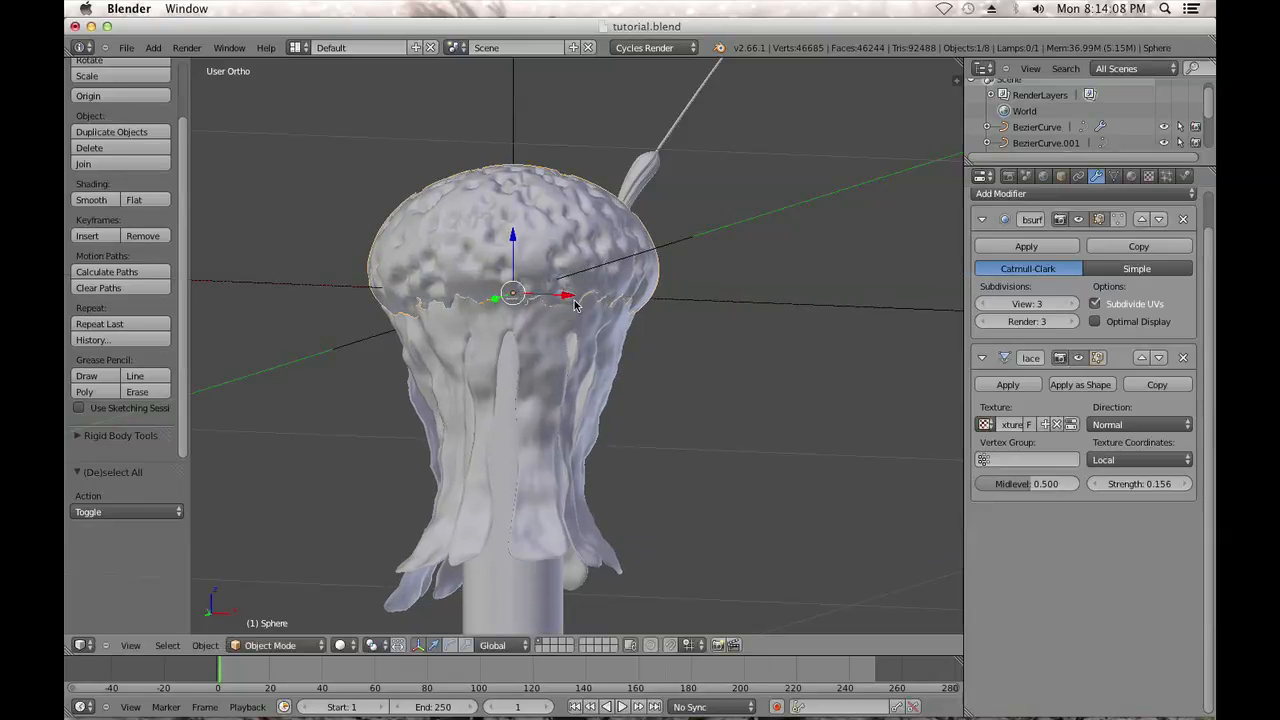
{"action": "key", "text": "Tab"}
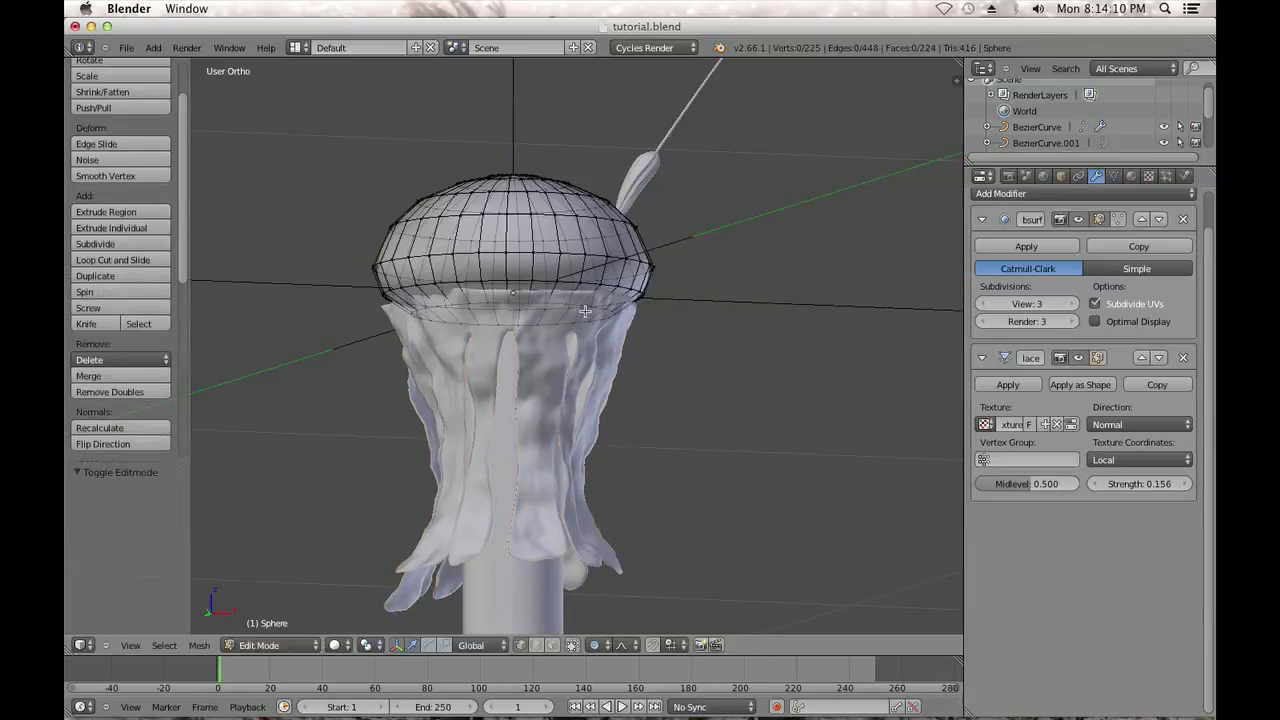
{"action": "scroll", "coordinate": [586, 313], "scroll_direction": "up", "scroll_amount": 4}
{"action": "key", "text": "KP_1"}
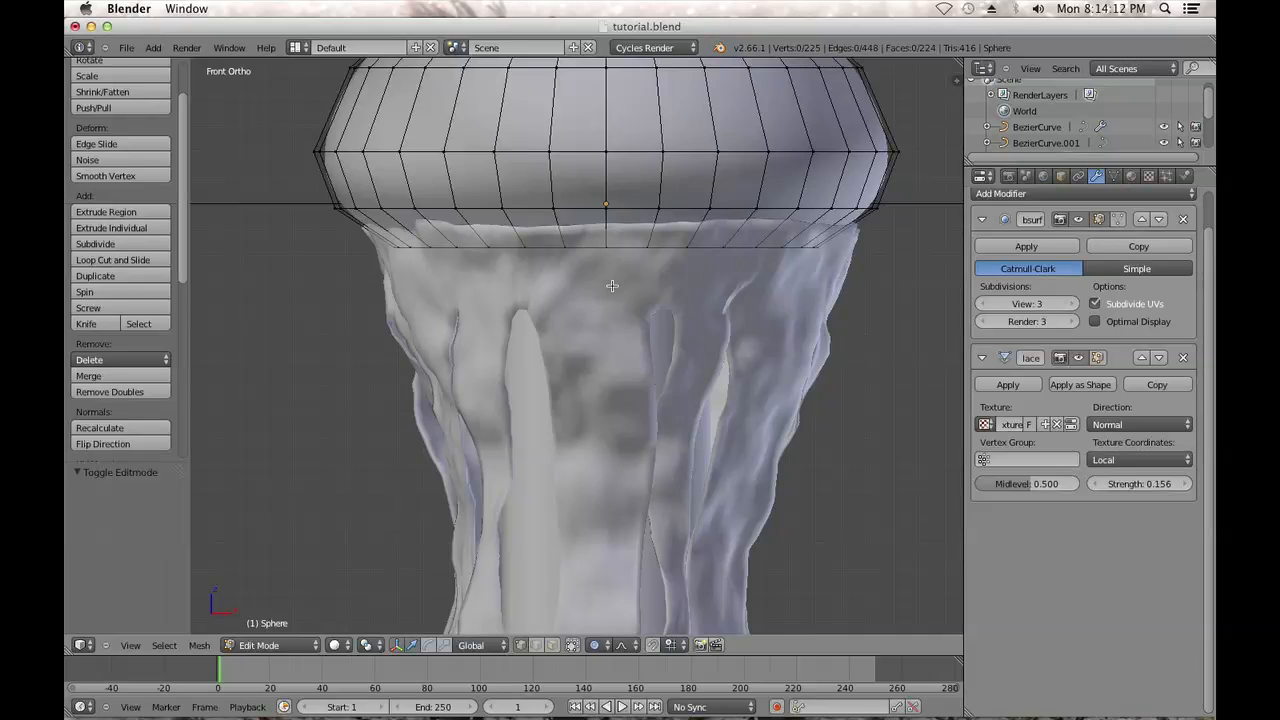
{"action": "right_click", "coordinate": [662, 209], "text": "alt"}
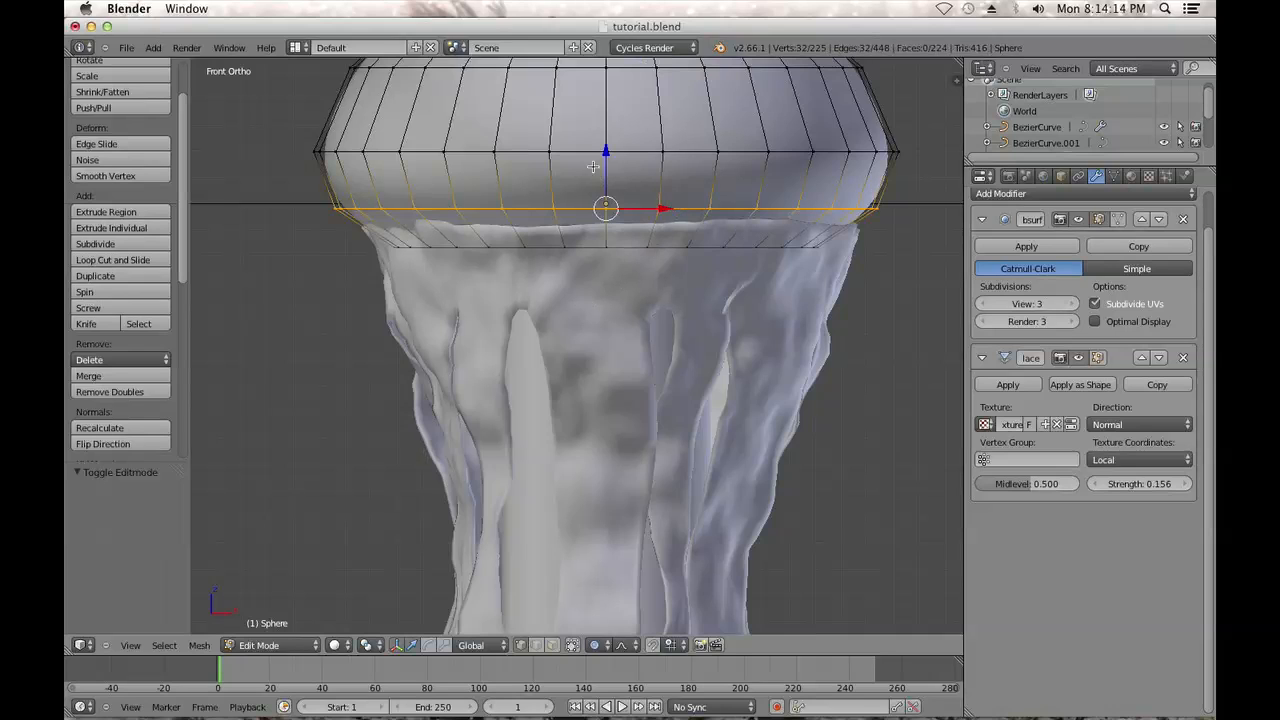
{"action": "key", "text": "g"}
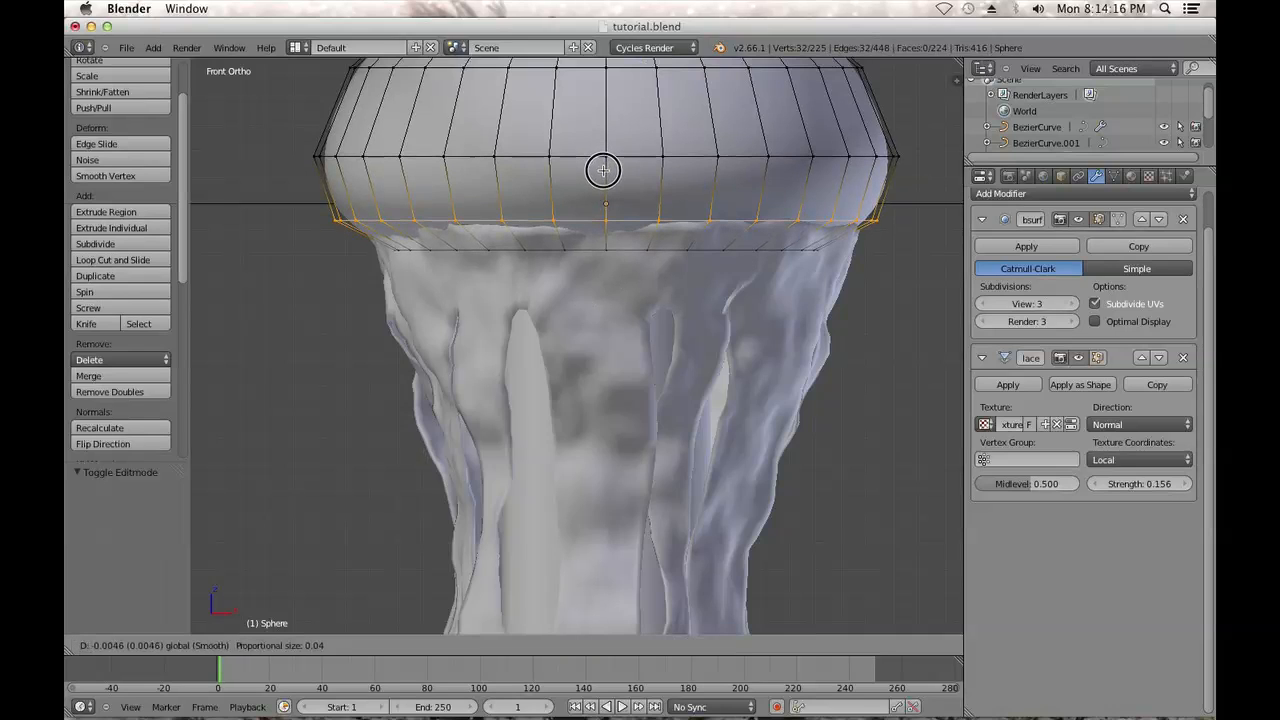
{"action": "left_click", "coordinate": [603, 170]}
{"action": "key", "text": "Tab"}
{"action": "scroll", "coordinate": [603, 177], "scroll_direction": "down", "scroll_amount": 4}
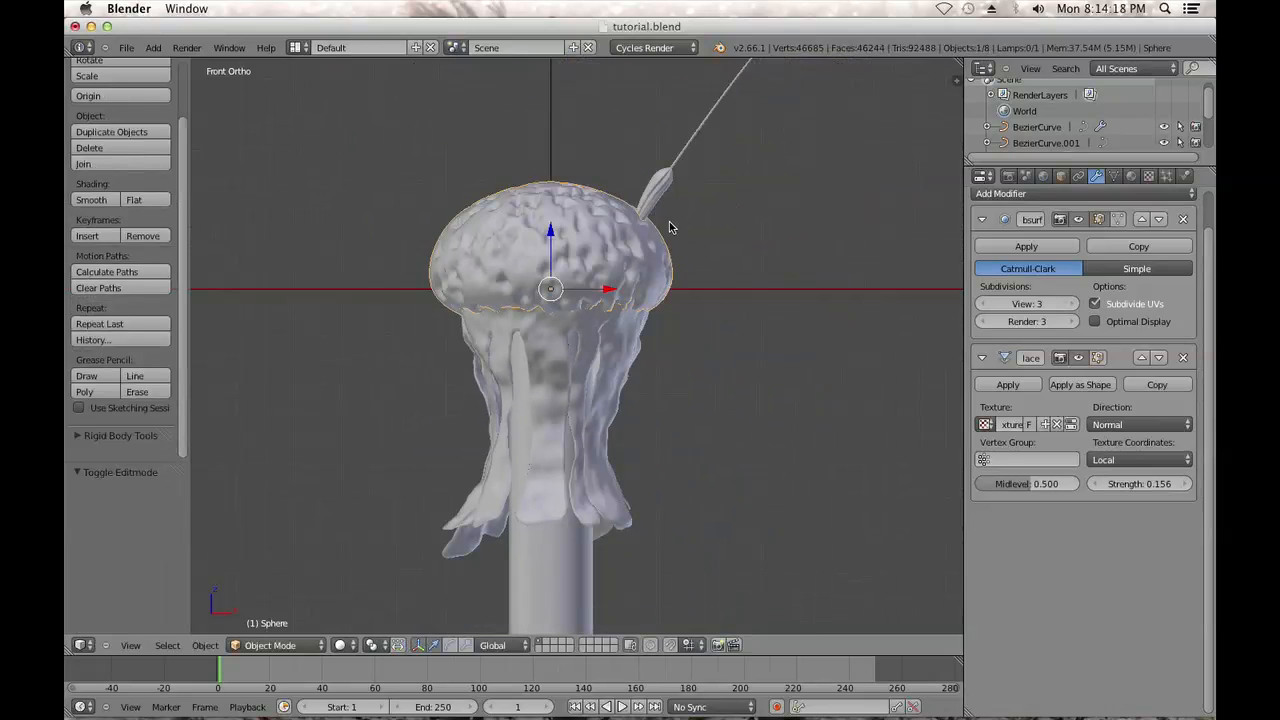
Scale the flower head's whole mesh down slightly and move it about -0.0035 in Z
{"action": "scroll", "coordinate": [670, 222], "scroll_direction": "up", "scroll_amount": 3}
{"action": "key", "text": "Tab"}
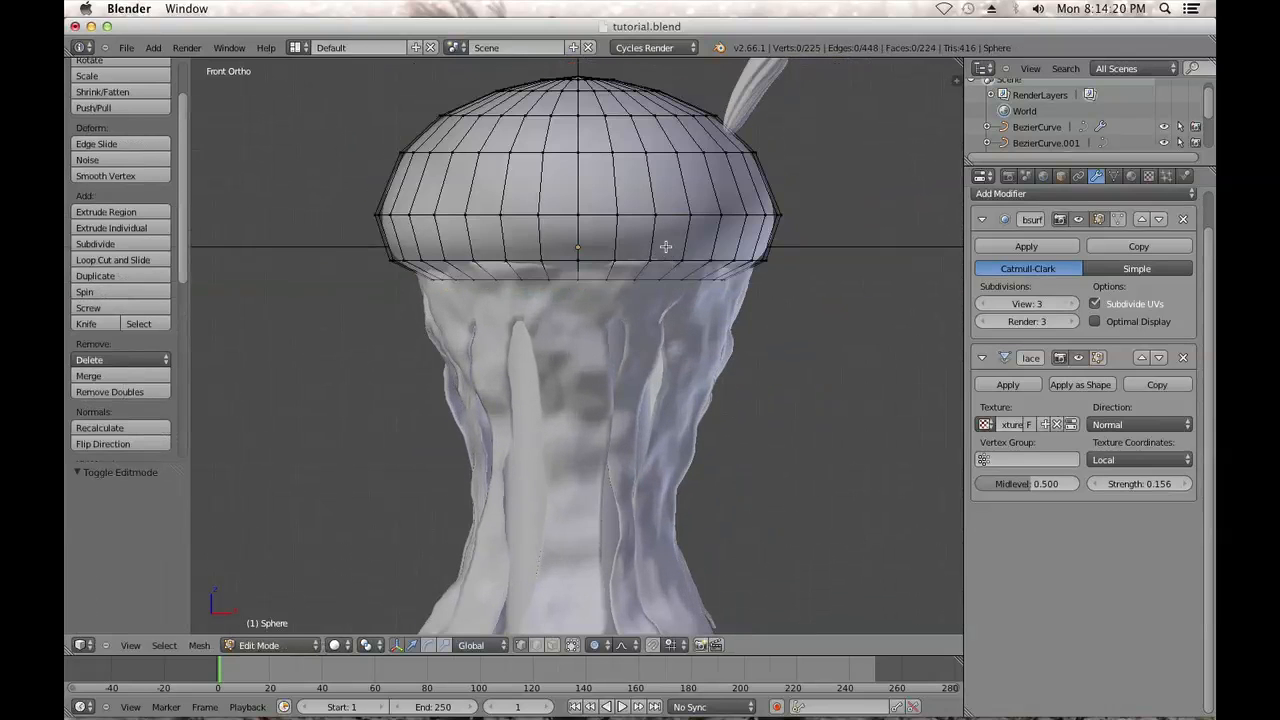
{"action": "key", "text": "a"}
{"action": "key", "text": "a"}
{"action": "key", "text": "a"}
{"action": "key", "text": "s"}
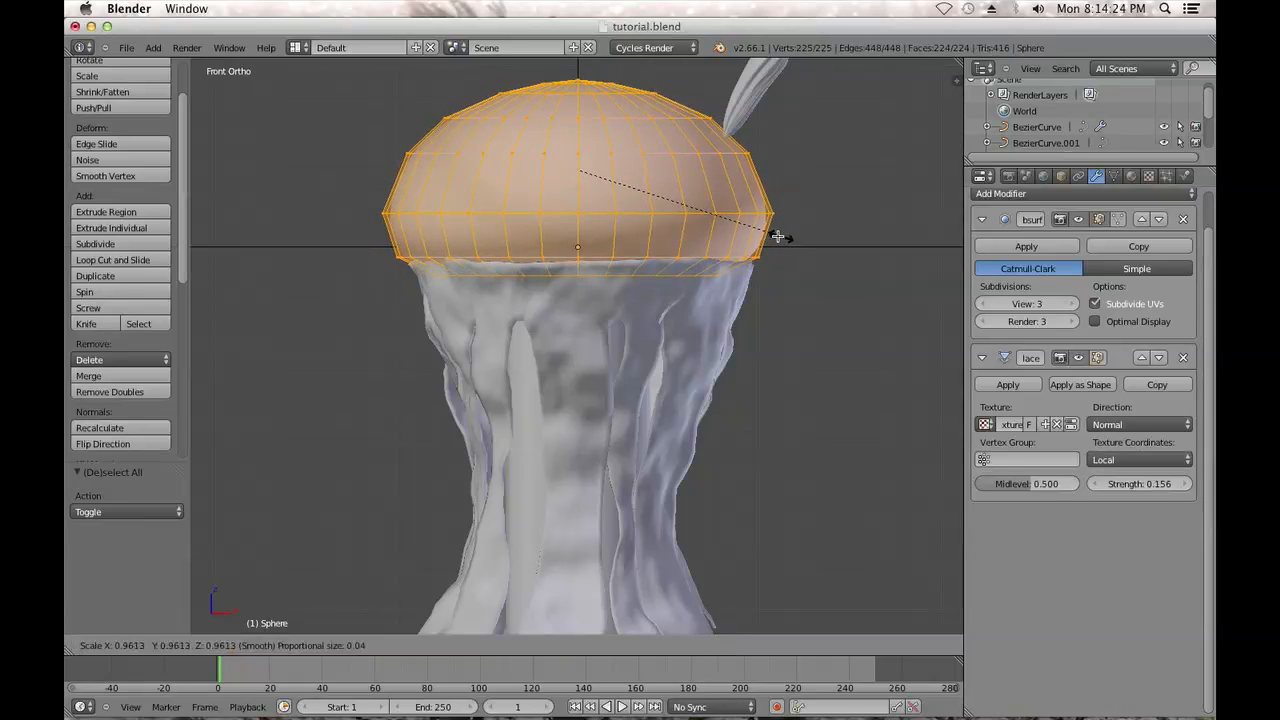
{"action": "left_click", "coordinate": [721, 215]}
{"action": "left_click_drag", "start_coordinate": [581, 112], "coordinate": [580, 119]}
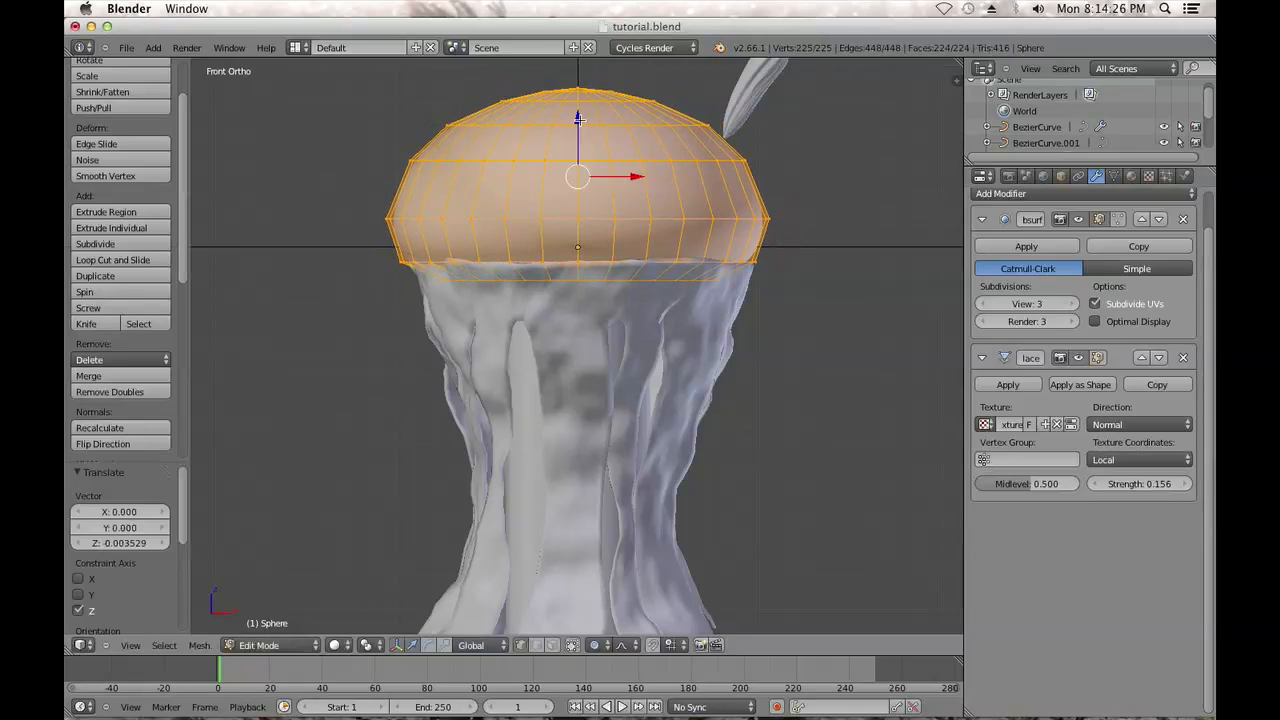
{"action": "key", "text": "Tab"}
{"action": "scroll", "coordinate": [641, 132], "scroll_direction": "down", "scroll_amount": 2}
{"action": "scroll", "coordinate": [713, 239], "scroll_direction": "up", "scroll_amount": 2}
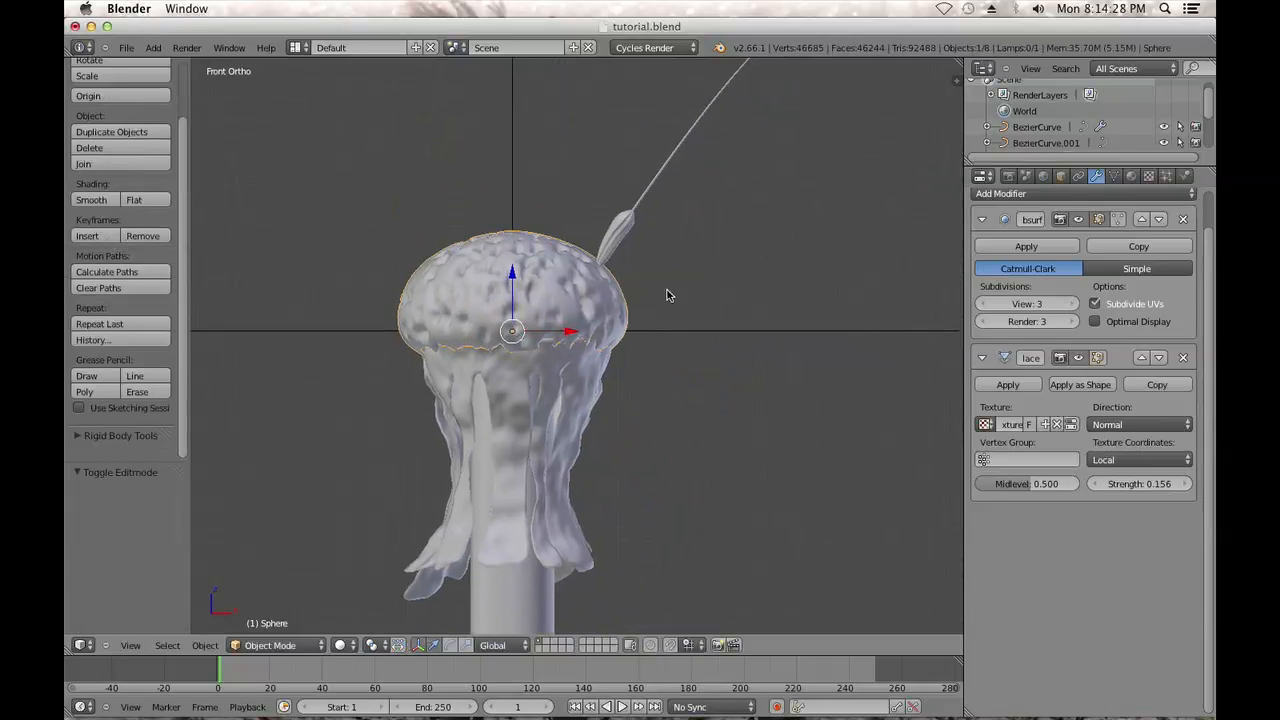
Move the seed and stalk about -0.012 in X and 0.0088 in Z on the resized head, and deselect them
{"action": "right_click", "coordinate": [724, 113]}
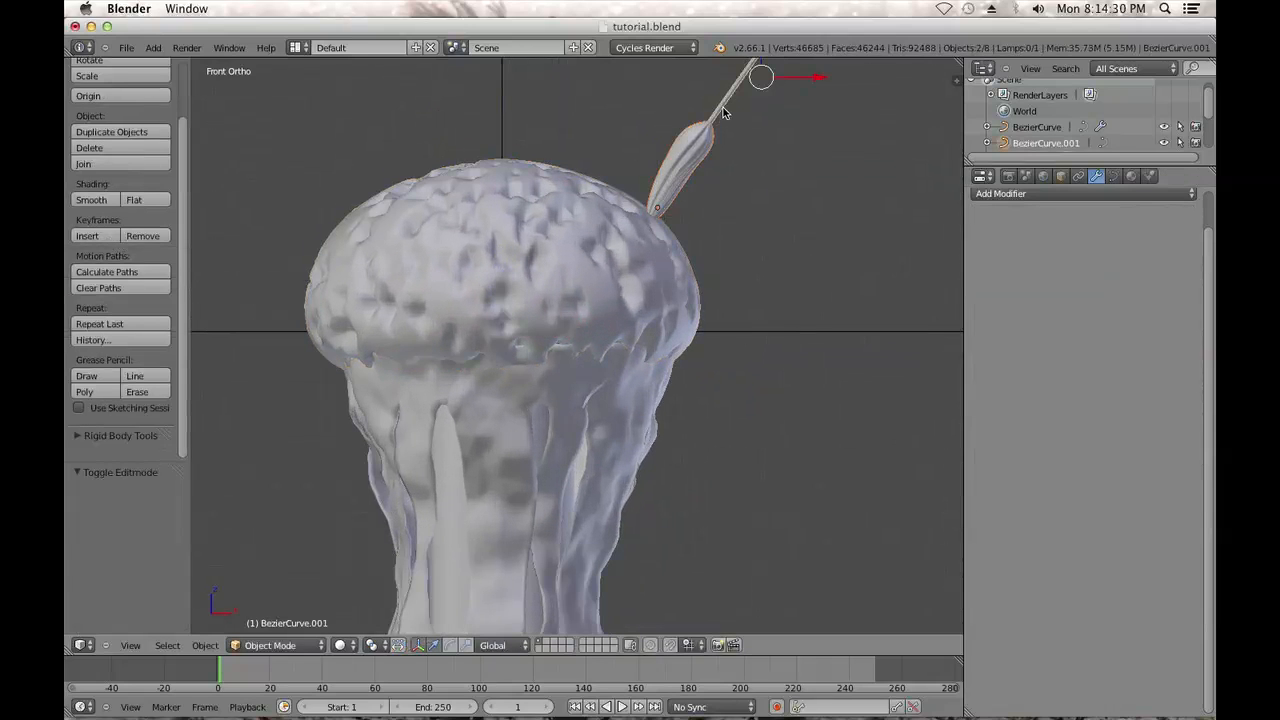
{"action": "key", "text": "g"}
{"action": "left_click", "coordinate": [687, 130]}
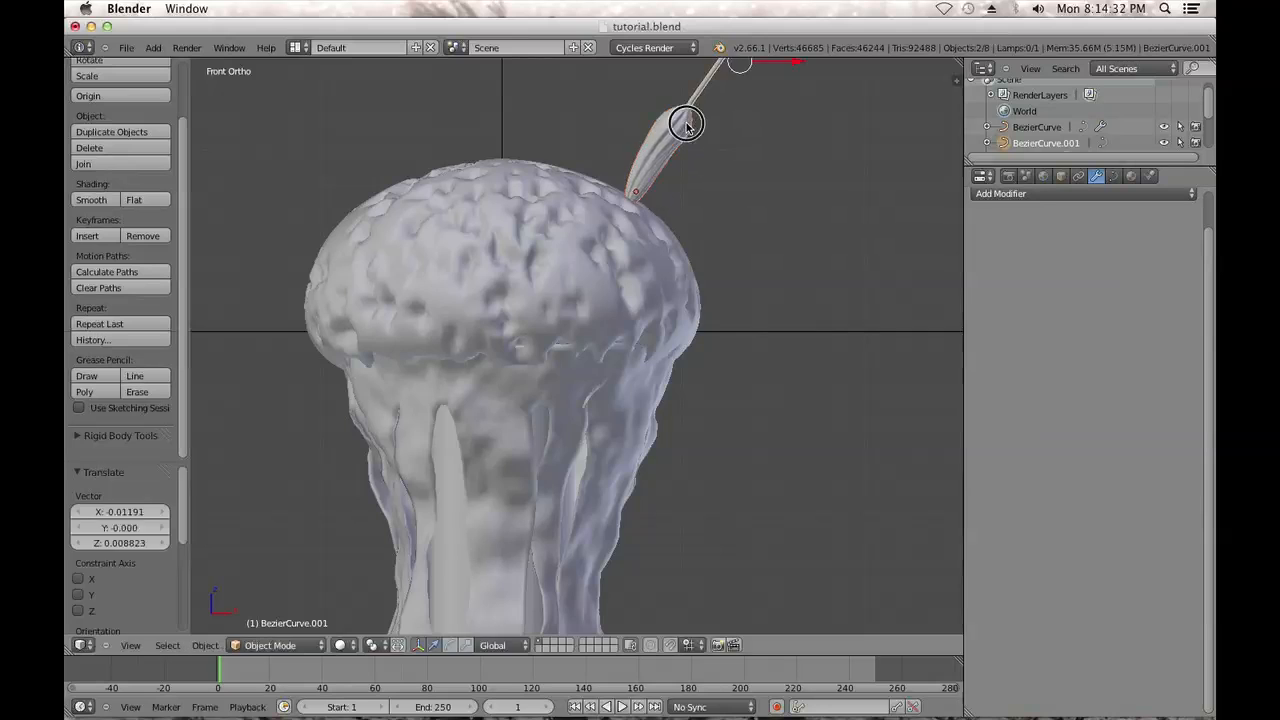
{"action": "scroll", "coordinate": [686, 130], "scroll_direction": "down", "scroll_amount": 4}
{"action": "key", "text": "a"}
{"action": "scroll", "coordinate": [567, 351], "scroll_direction": "down", "scroll_amount": 3}
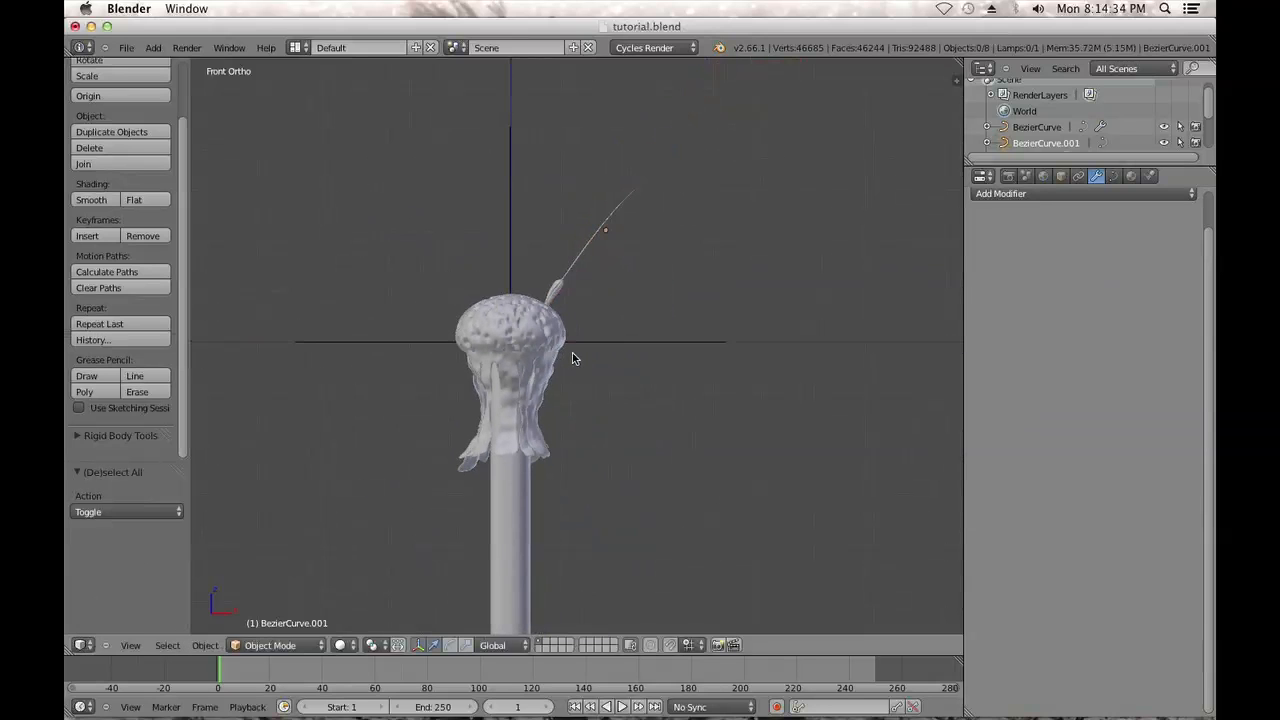
Move a vertex near the front of the rim where the sepals meet the flower head, using proportional editing
{"action": "middle_click_drag", "start_coordinate": [572, 356], "coordinate": [532, 335], "text": "shift"}
{"action": "middle_click_drag", "start_coordinate": [589, 288], "coordinate": [583, 303]}
{"action": "scroll", "coordinate": [584, 307], "scroll_direction": "up", "scroll_amount": 4}
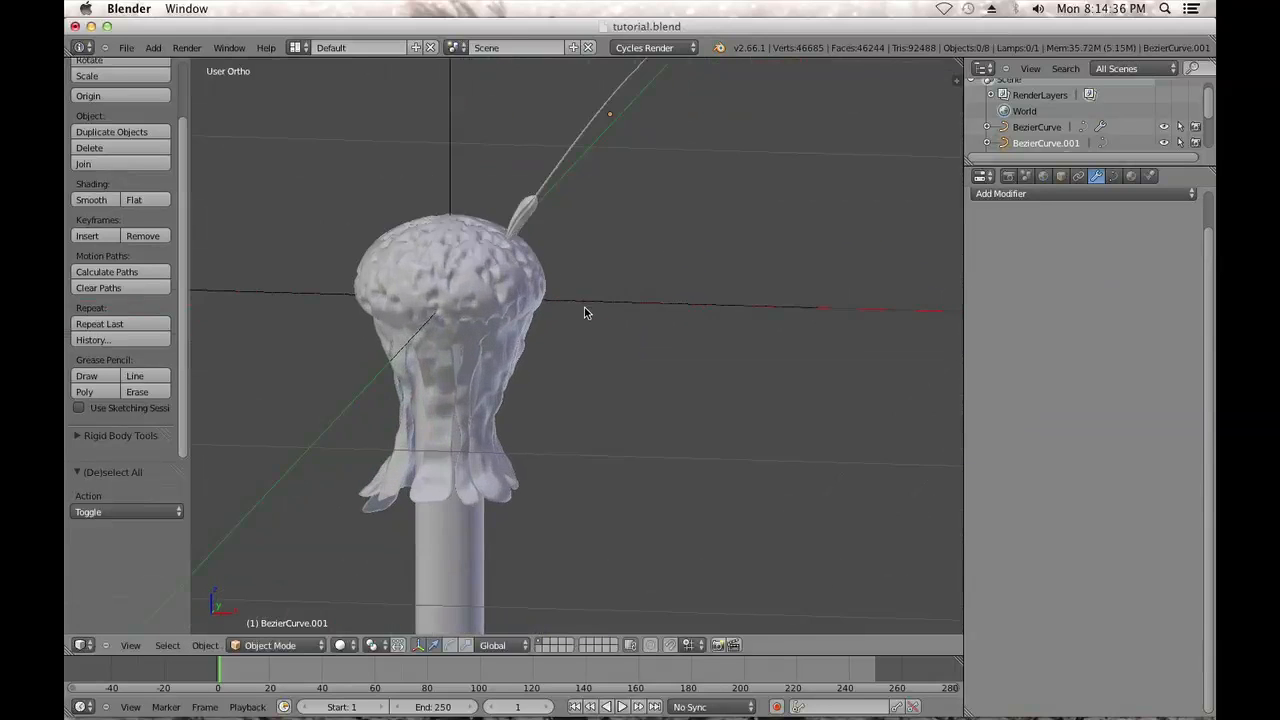
{"action": "middle_click_drag", "start_coordinate": [610, 393], "coordinate": [674, 310]}
{"action": "key", "text": "KP_1"}
{"action": "scroll", "coordinate": [674, 310], "scroll_direction": "up", "scroll_amount": 1}
{"action": "right_click", "coordinate": [600, 358]}
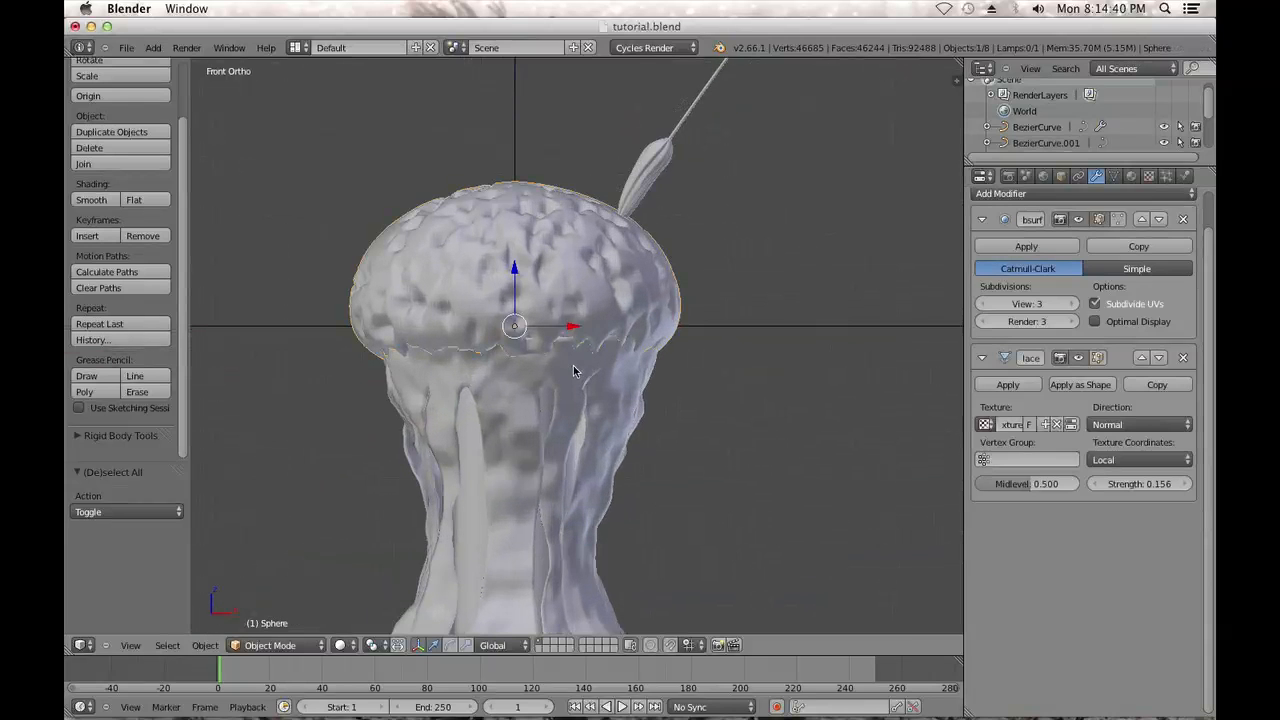
{"action": "key", "text": "Tab"}
{"action": "middle_click_drag", "start_coordinate": [570, 378], "coordinate": [576, 338]}
{"action": "right_click", "coordinate": [576, 340]}
{"action": "key", "text": "g"}
{"action": "left_click", "coordinate": [614, 350]}
{"action": "key", "text": "Tab"}
Raise another vertex along the sepals' upper rim with a different proportional editing radius
{"action": "scroll", "coordinate": [611, 348], "scroll_direction": "up", "scroll_amount": 1}
{"action": "middle_click_drag", "start_coordinate": [612, 355], "coordinate": [485, 374]}
{"action": "key", "text": "Tab"}
{"action": "right_click", "coordinate": [570, 408]}
{"action": "key", "text": "g"}
{"action": "scroll", "coordinate": [606, 363], "scroll_direction": "down", "scroll_amount": 3}
{"action": "left_click", "coordinate": [600, 362]}
{"action": "key", "text": "Tab"}
Move the sepal vertex that pokes through the side of the flower head slightly upward with proportional editing
{"action": "middle_click_drag", "start_coordinate": [549, 343], "coordinate": [386, 405]}
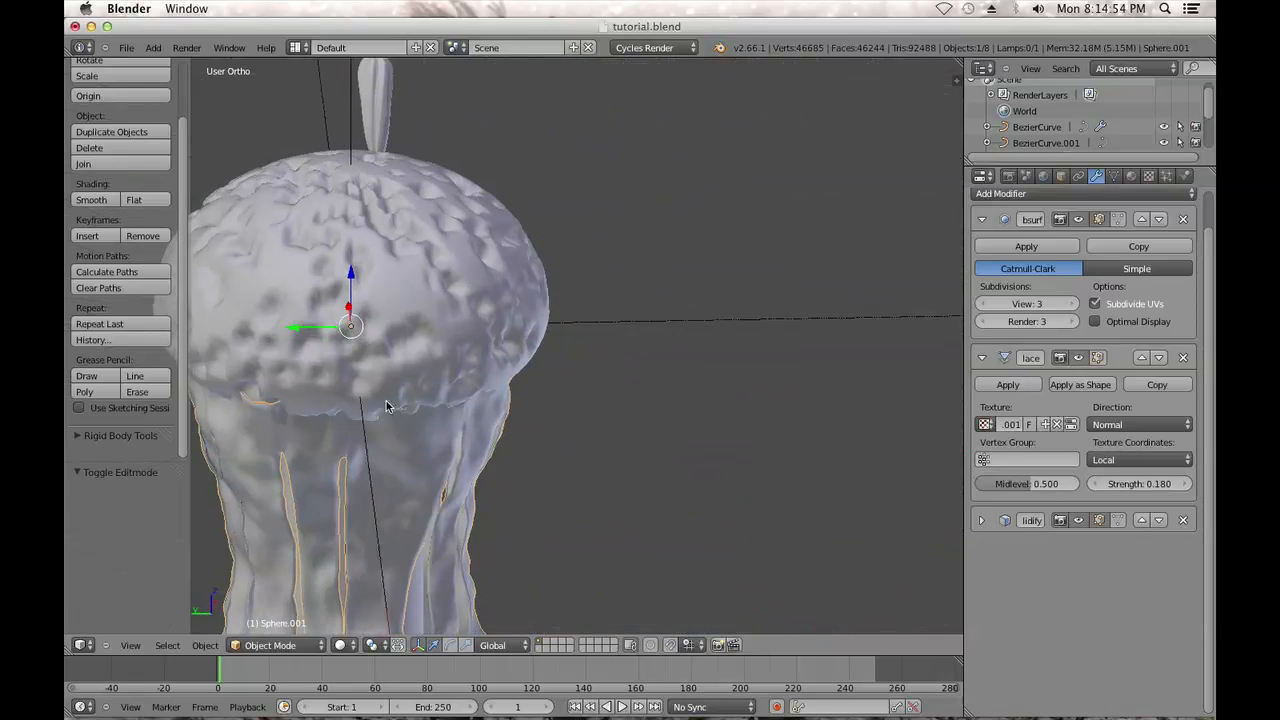
{"action": "key", "text": "Tab"}
{"action": "right_click", "coordinate": [256, 398]}
{"action": "right_click", "coordinate": [270, 407]}
{"action": "key", "text": "g"}
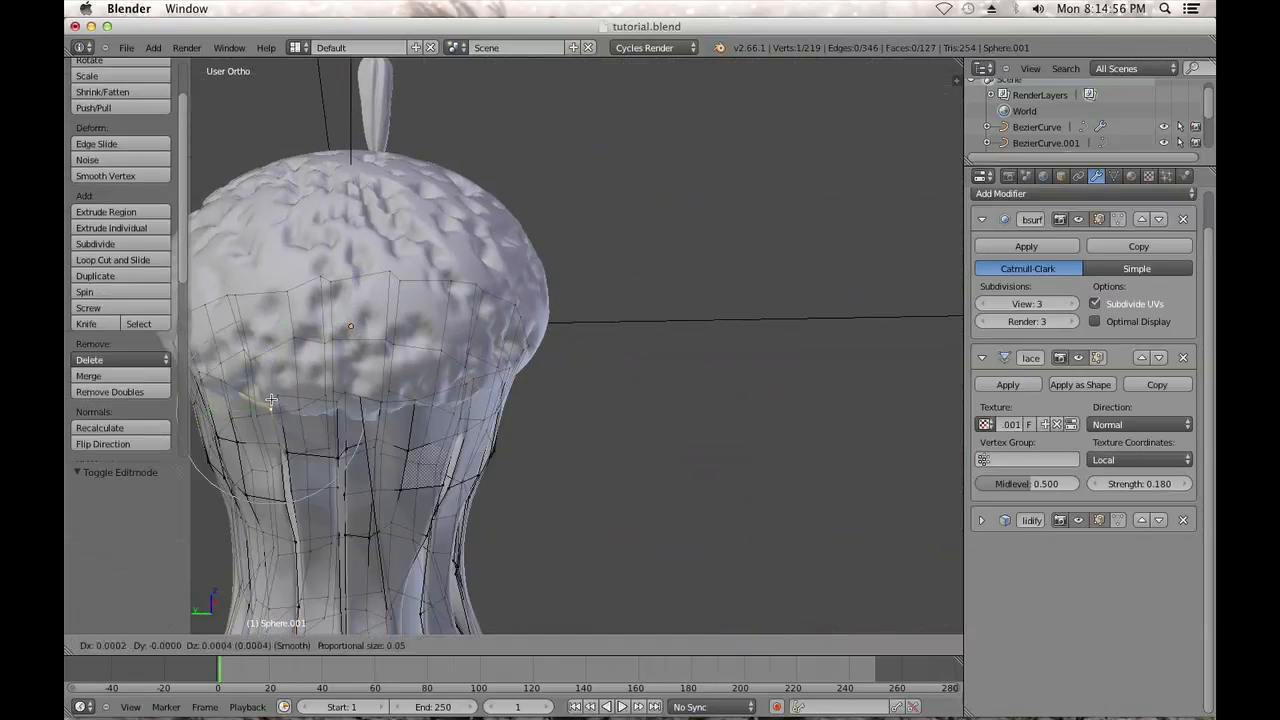
{"action": "left_click", "coordinate": [272, 391]}
{"action": "middle_click_drag", "start_coordinate": [272, 391], "coordinate": [429, 363]}
{"action": "key", "text": "KP_0"}
{"action": "key", "text": "KP_1"}
{"action": "scroll", "coordinate": [430, 351], "scroll_direction": "up", "scroll_amount": 3}
{"action": "scroll", "coordinate": [430, 351], "scroll_direction": "down", "scroll_amount": 6}
{"action": "key", "text": "Tab"}
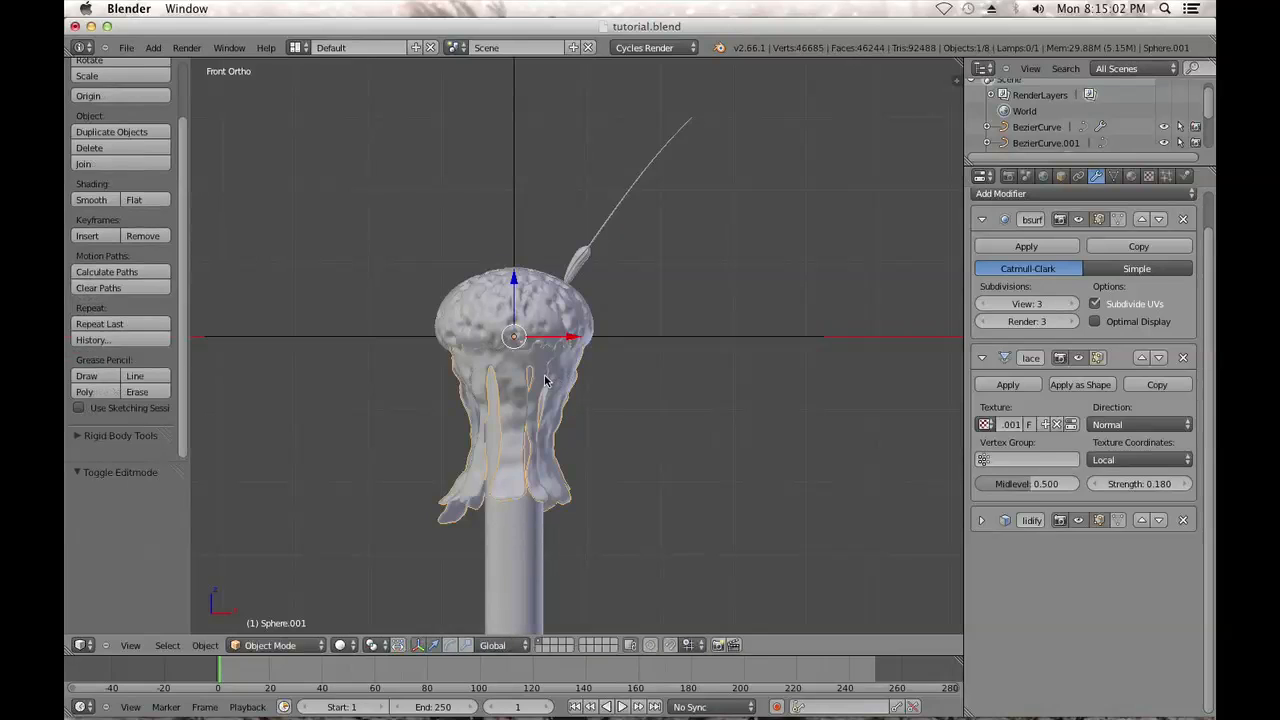
{"action": "mouse_move", "coordinate": [766, 712]}
{"action": "left_click", "coordinate": [917, 692]}
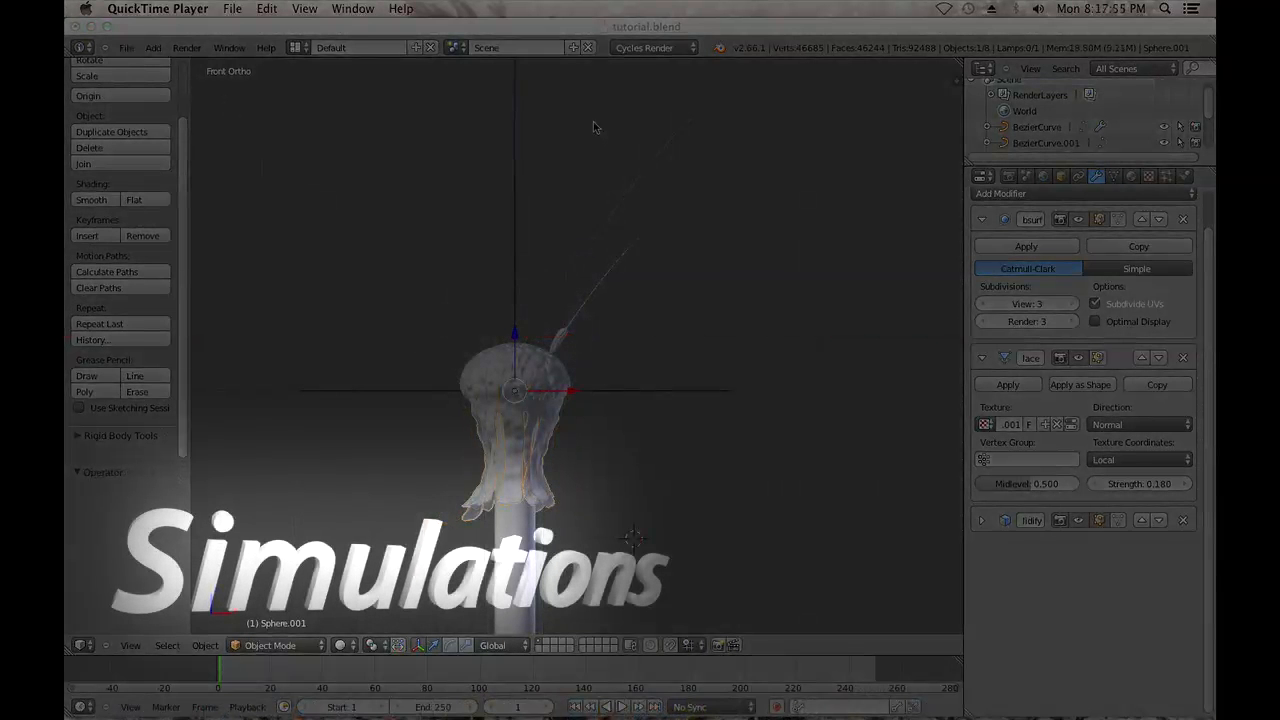
{"action": "left_click", "coordinate": [598, 27]}
{"action": "scroll", "coordinate": [636, 378], "scroll_direction": "up", "scroll_amount": 3}
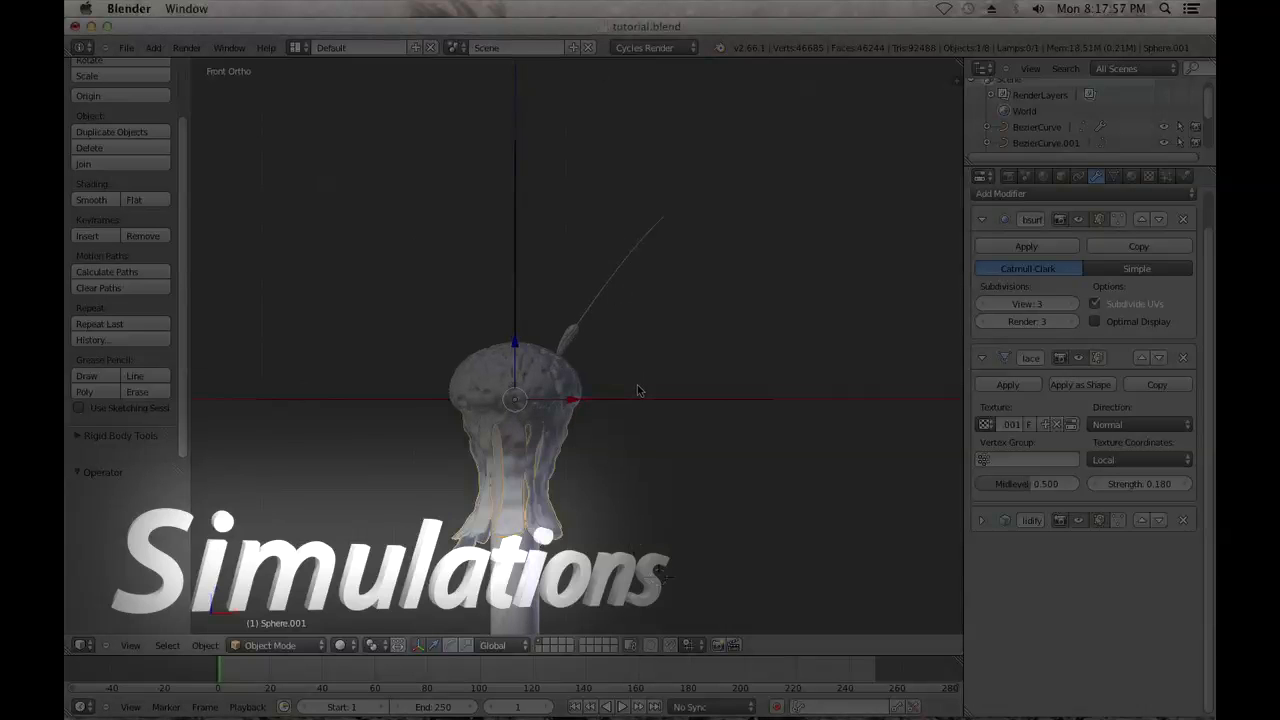
{"action": "middle_click_drag", "start_coordinate": [648, 310], "coordinate": [643, 266], "text": "shift"}
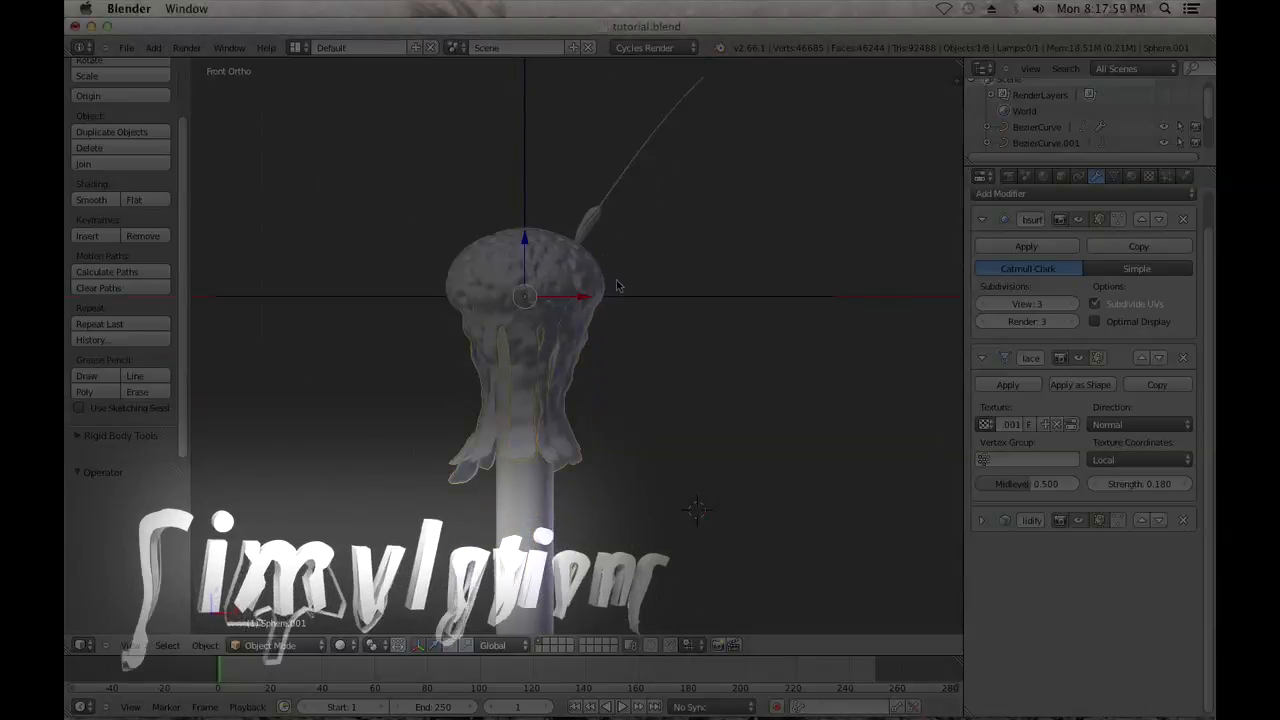
{"action": "scroll", "coordinate": [620, 286], "scroll_direction": "up", "scroll_amount": 2}
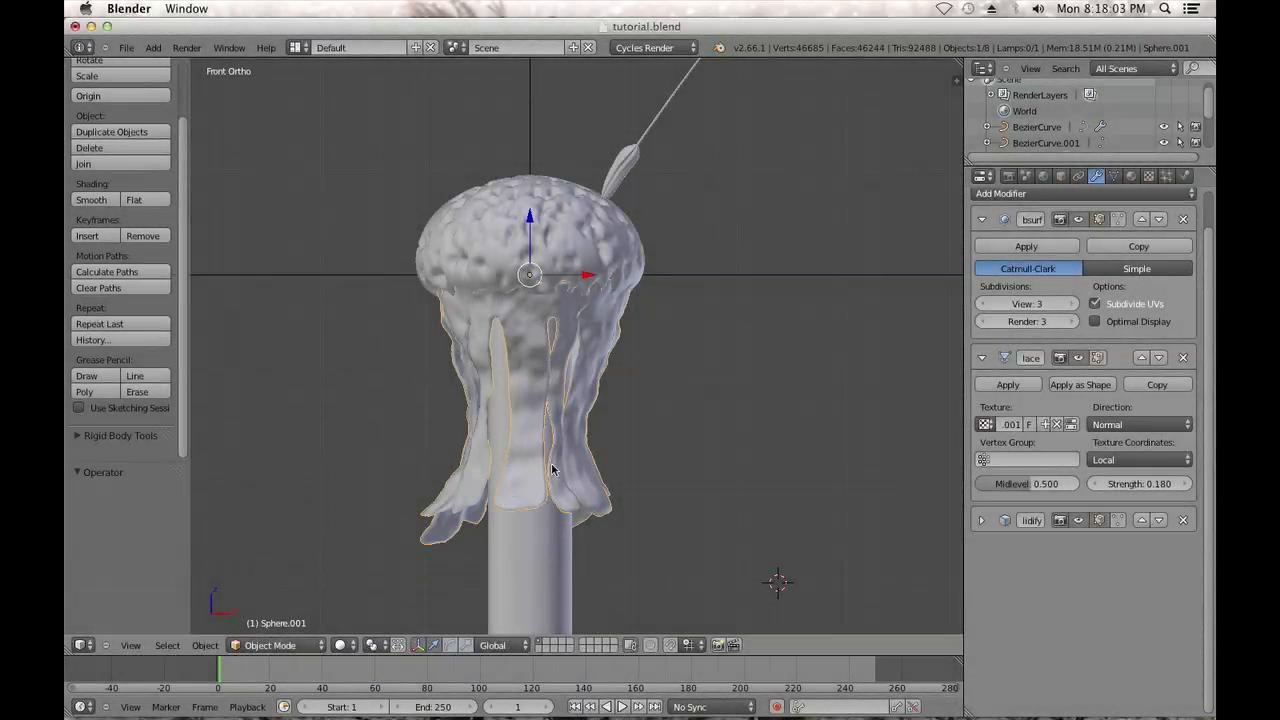
Add a vertex group to the sepals object and switch it to Weight Paint mode
{"action": "scroll", "coordinate": [529, 517], "scroll_direction": "up", "scroll_amount": 1}
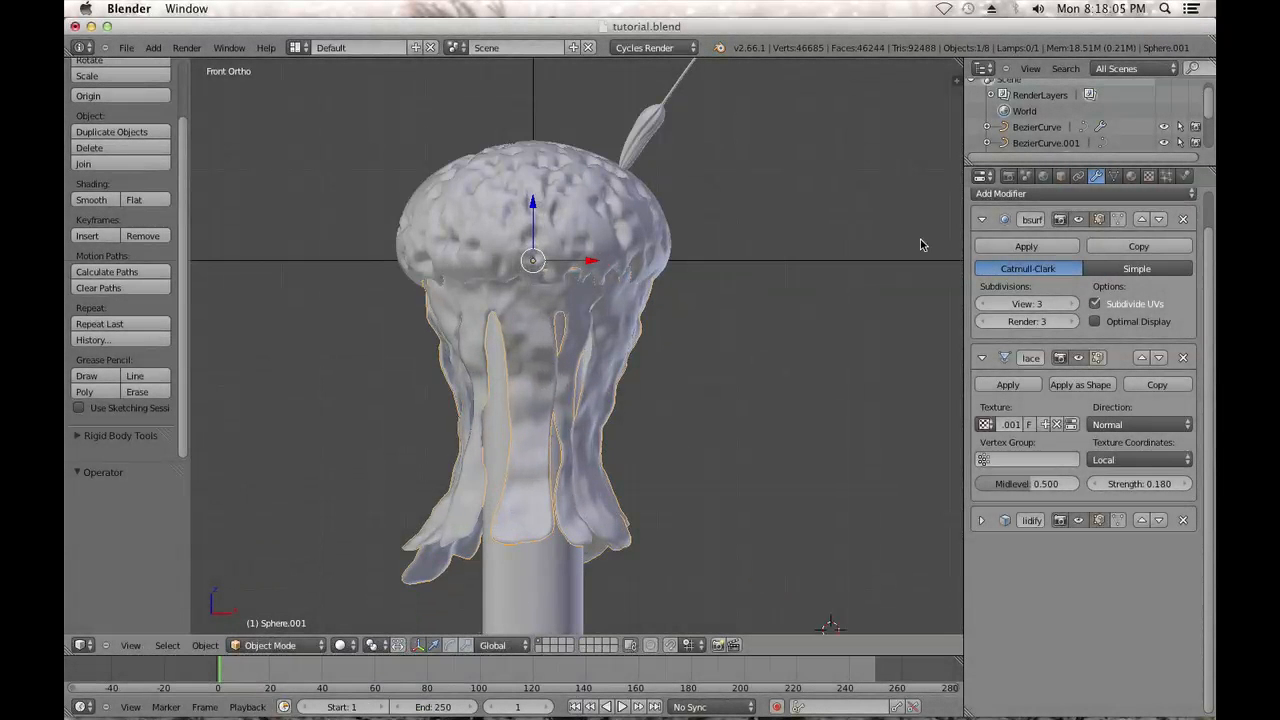
{"action": "left_click", "coordinate": [1114, 176]}
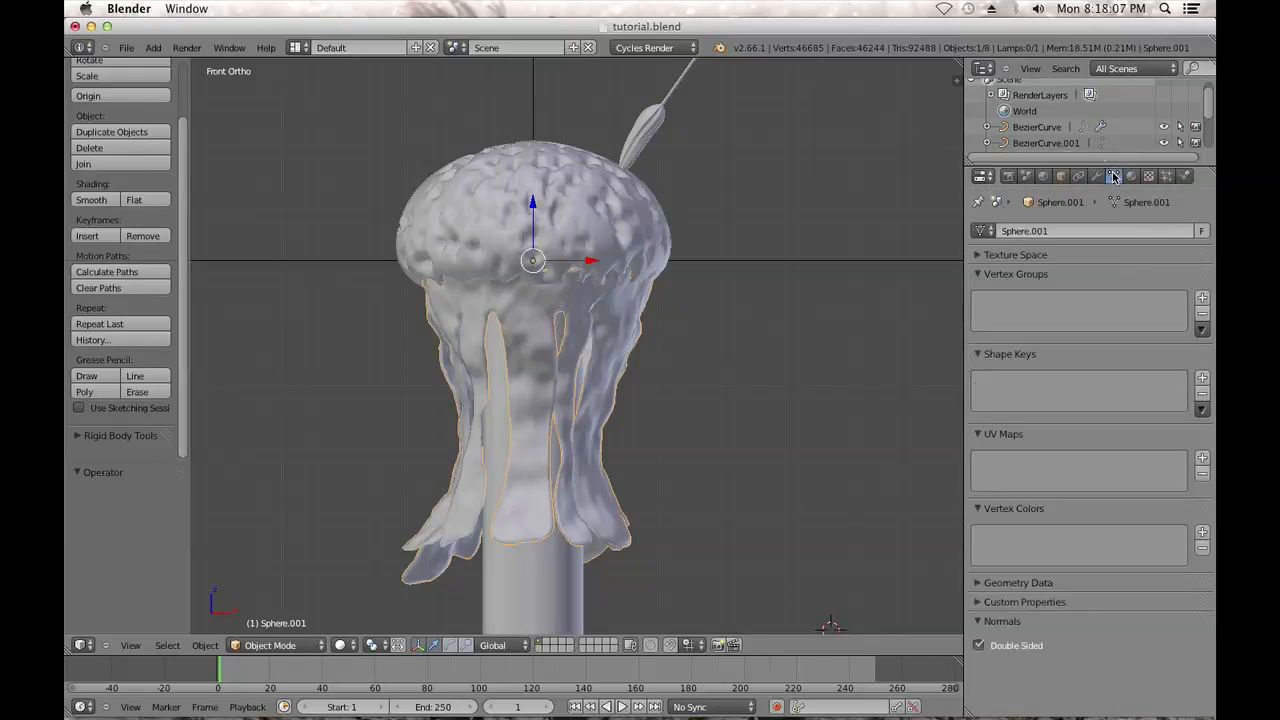
{"action": "left_click", "coordinate": [1201, 298]}
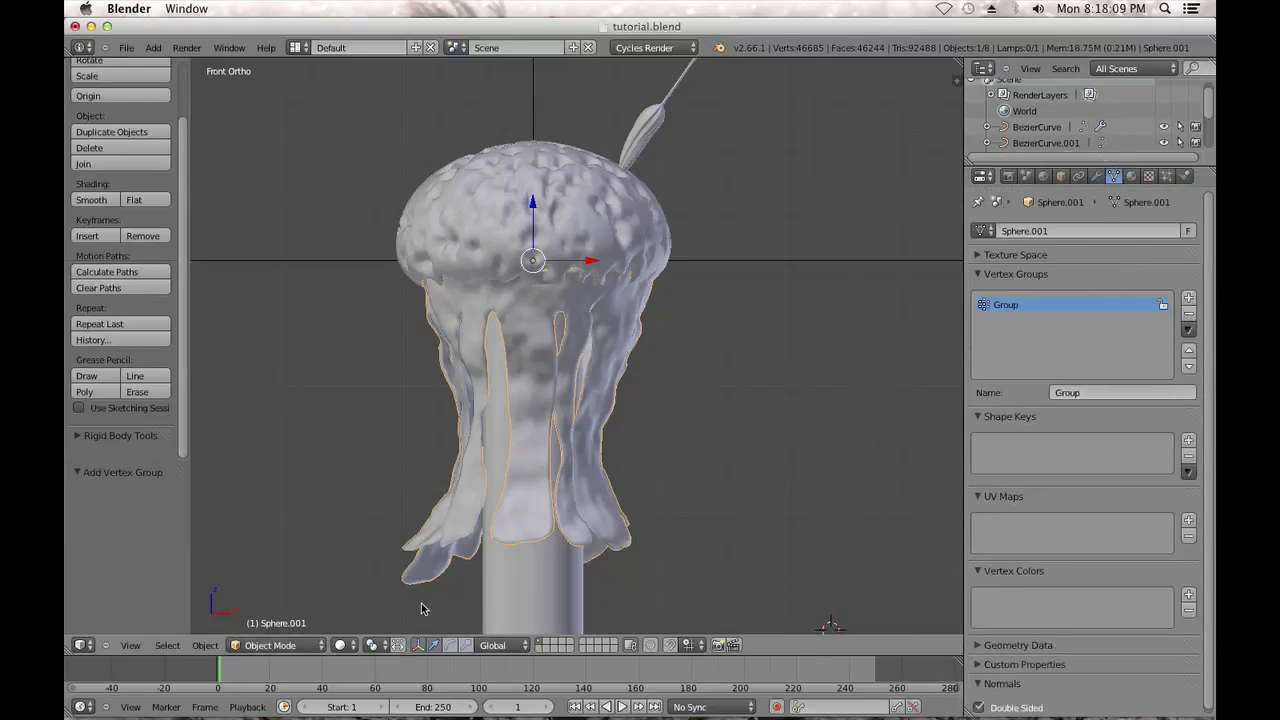
{"action": "left_click", "coordinate": [342, 645]}
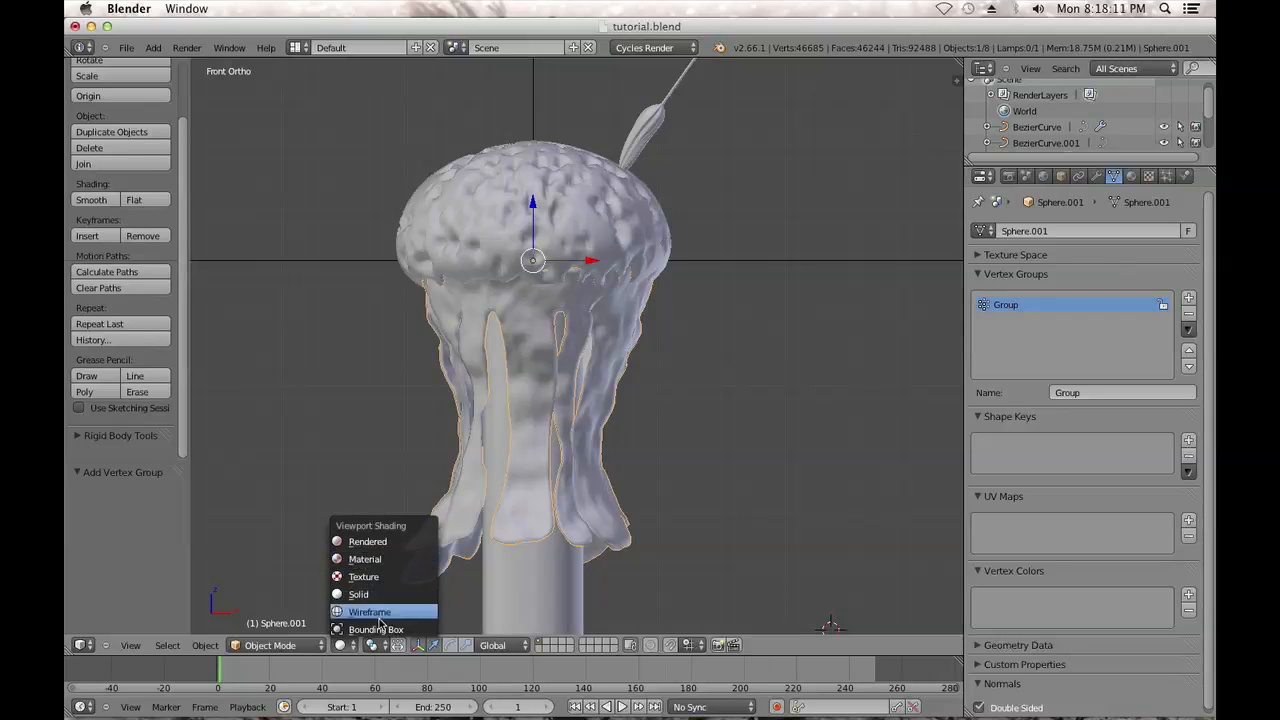
{"action": "left_click", "coordinate": [300, 645]}
{"action": "left_click", "coordinate": [270, 535]}
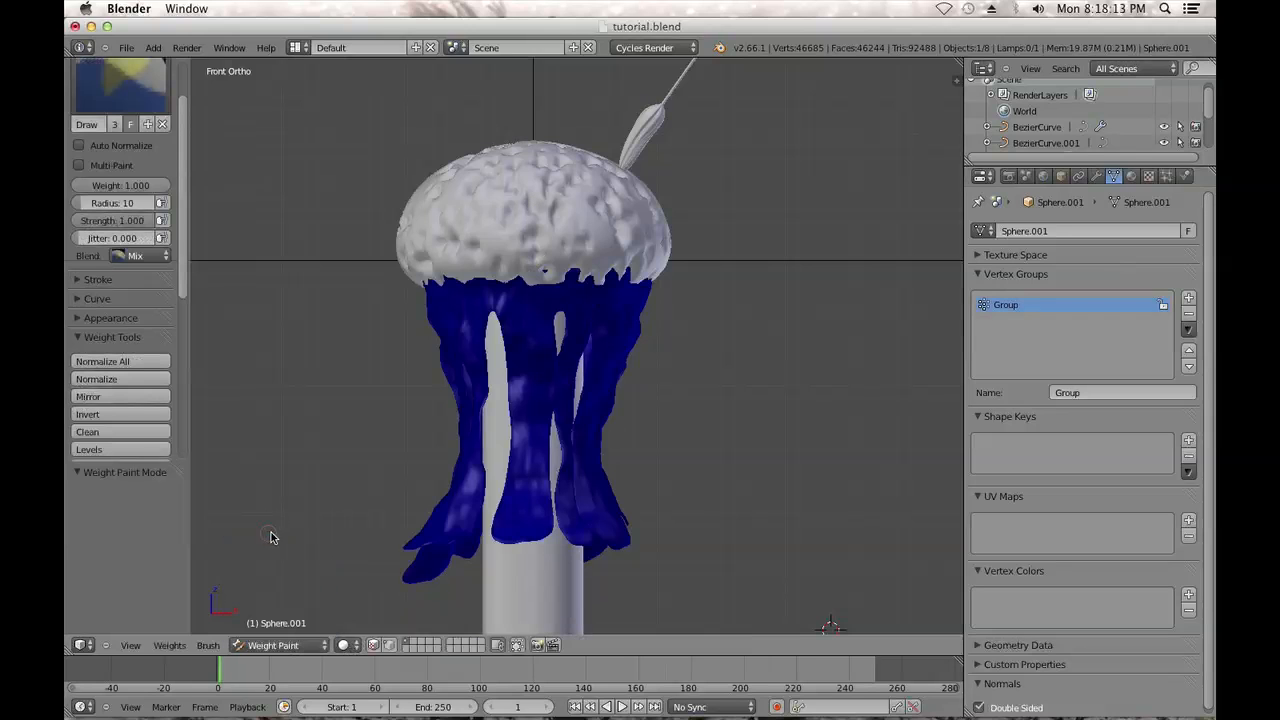
Set the weight paint brush strength to 0.115 and its radius to 172
{"action": "key", "text": "shift+f"}
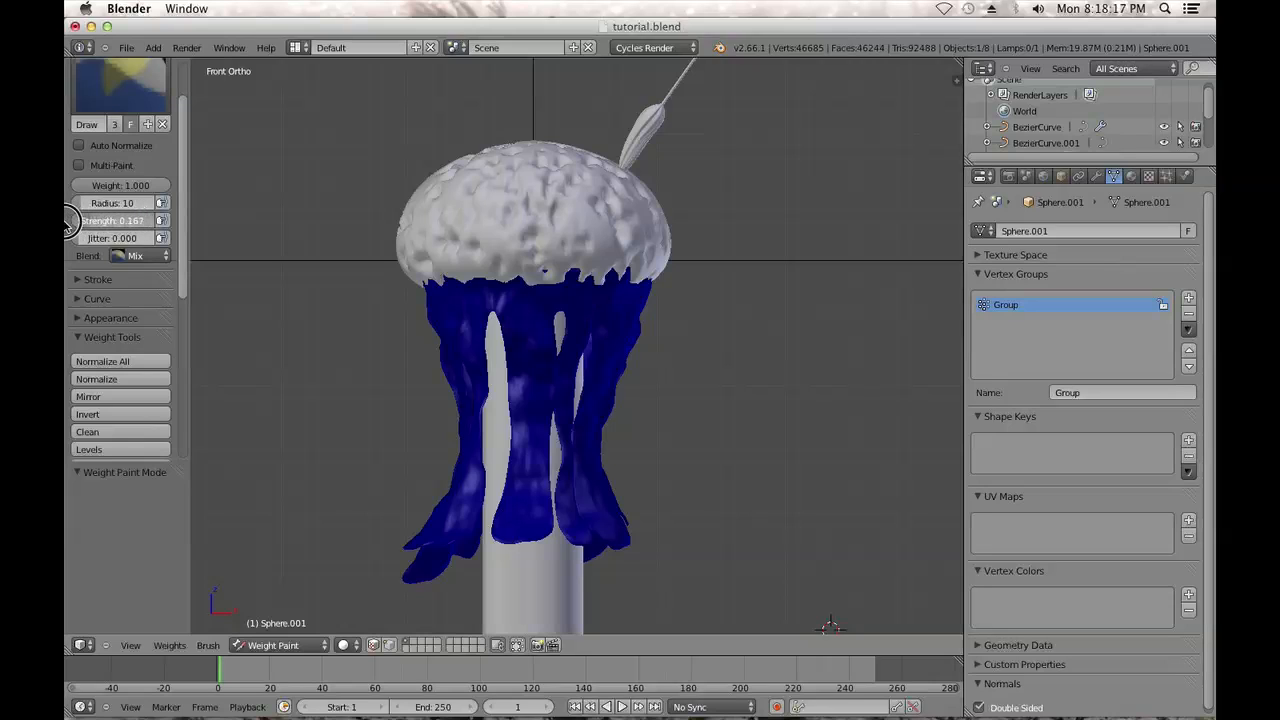
{"action": "left_click", "coordinate": [66, 222]}
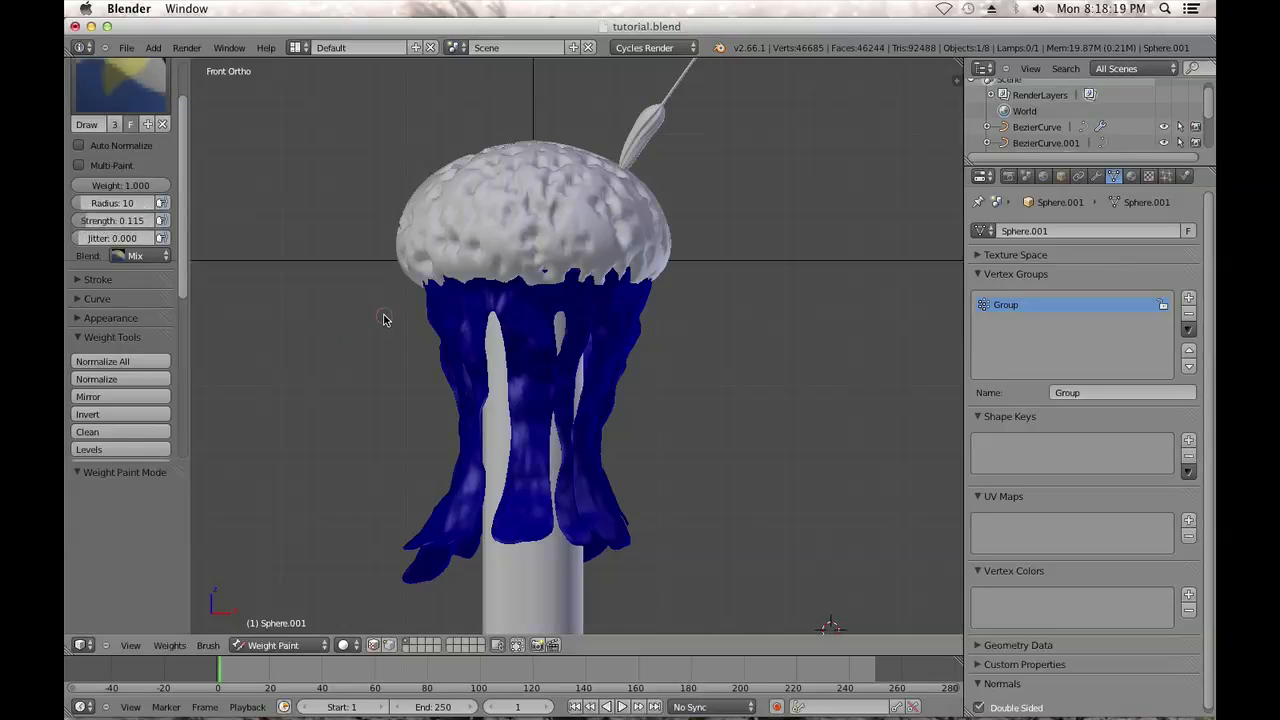
{"action": "left_click", "coordinate": [491, 396]}
{"action": "scroll", "coordinate": [568, 340], "scroll_direction": "up", "scroll_amount": 1}
{"action": "scroll", "coordinate": [563, 344], "scroll_direction": "down", "scroll_amount": 2}
{"action": "mouse_move", "coordinate": [560, 348]}
{"action": "middle_mouse_down", "text": "shift"}
{"action": "mouse_move", "coordinate": [549, 321]}
{"action": "mouse_move", "coordinate": [537, 347]}
{"action": "middle_mouse_up", "text": "shift"}
{"action": "key", "text": "KP_1"}
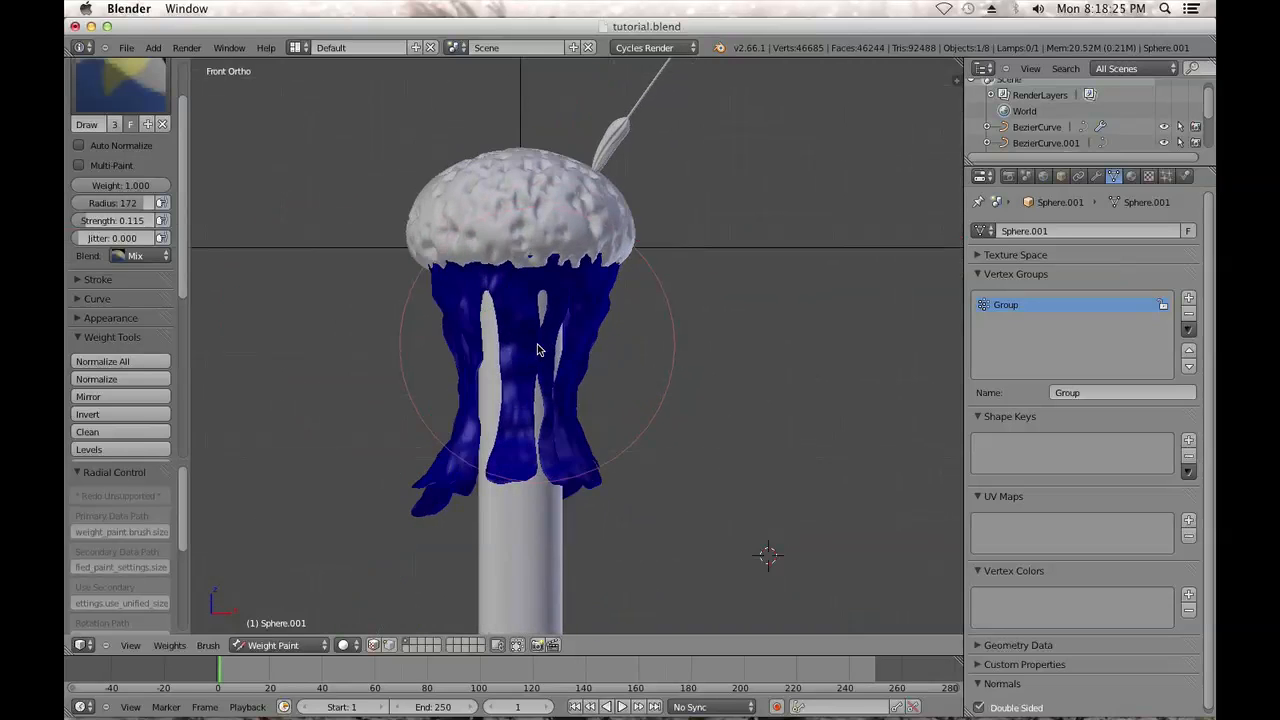
Paint a weight gradient over the sepals, heaviest along the rim under the flower head and fading toward the tips
{"action": "mouse_move", "coordinate": [600, 262]}
{"action": "left_mouse_down"}
{"action": "mouse_move", "coordinate": [478, 253]}
{"action": "mouse_move", "coordinate": [557, 223]}
{"action": "mouse_move", "coordinate": [450, 230]}
{"action": "mouse_move", "coordinate": [607, 235]}
{"action": "mouse_move", "coordinate": [477, 293]}
{"action": "mouse_move", "coordinate": [457, 371]}
{"action": "mouse_move", "coordinate": [486, 425]}
{"action": "mouse_move", "coordinate": [447, 483]}
{"action": "mouse_move", "coordinate": [577, 466]}
{"action": "mouse_move", "coordinate": [617, 394]}
{"action": "mouse_move", "coordinate": [600, 349]}
{"action": "mouse_move", "coordinate": [491, 285]}
{"action": "mouse_move", "coordinate": [525, 345]}
{"action": "mouse_move", "coordinate": [444, 372]}
{"action": "mouse_move", "coordinate": [444, 486]}
{"action": "left_mouse_up"}
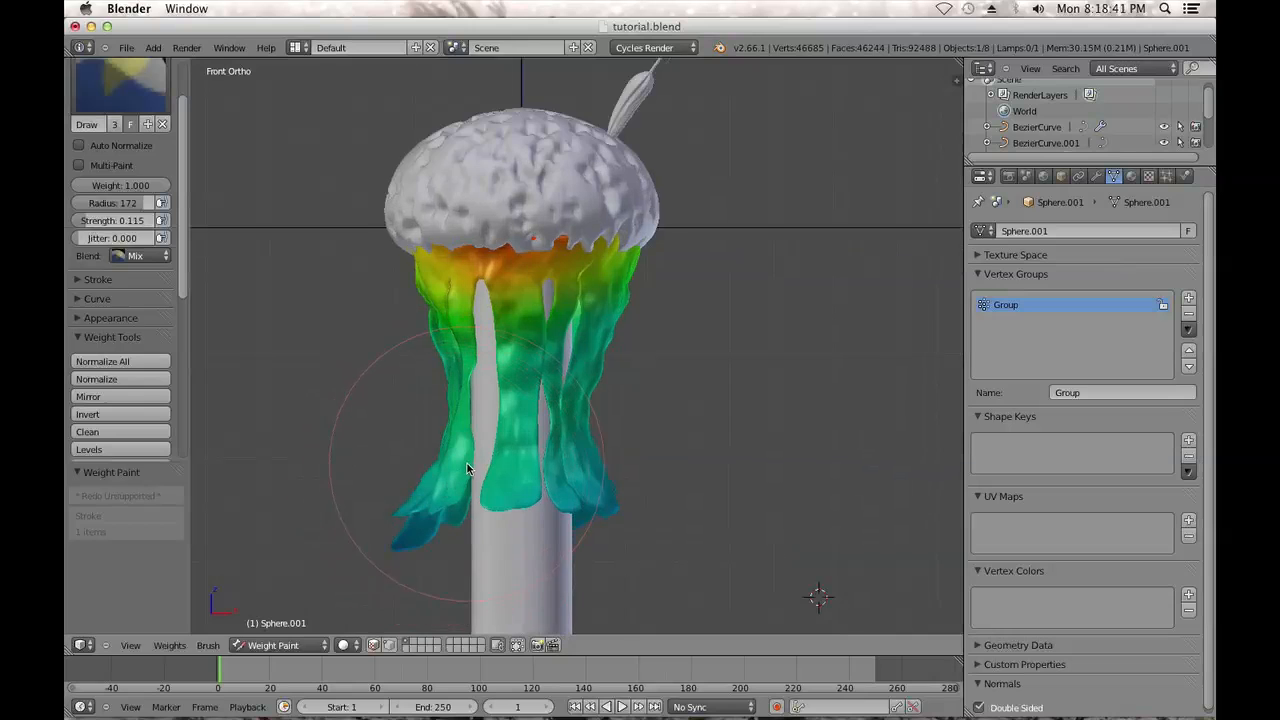
{"action": "scroll", "coordinate": [467, 463], "scroll_direction": "up", "scroll_amount": 2}
{"action": "left_click_drag", "start_coordinate": [700, 229], "coordinate": [570, 217]}
{"action": "left_click_drag", "start_coordinate": [418, 206], "coordinate": [670, 210]}
{"action": "middle_click_drag", "start_coordinate": [672, 213], "coordinate": [653, 258]}
{"action": "key", "text": "KP_1"}
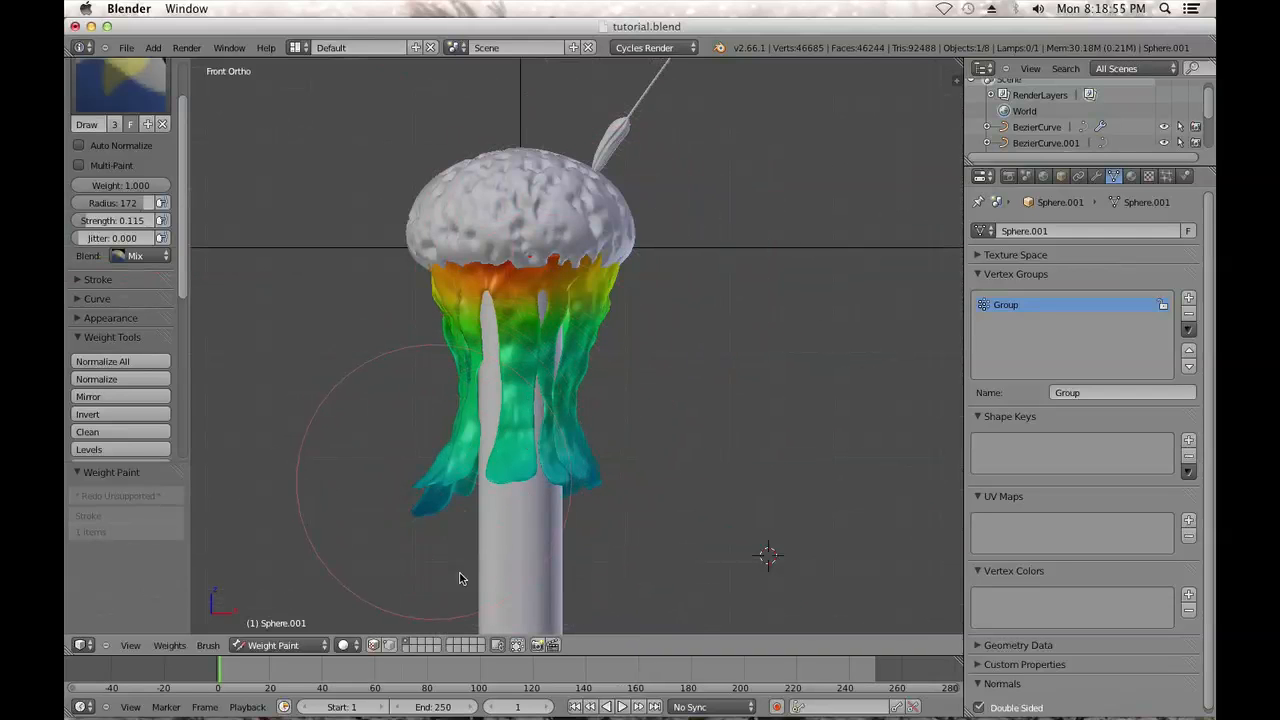
Return to Object Mode and reselect only the sepals
{"action": "left_click", "coordinate": [305, 652]}
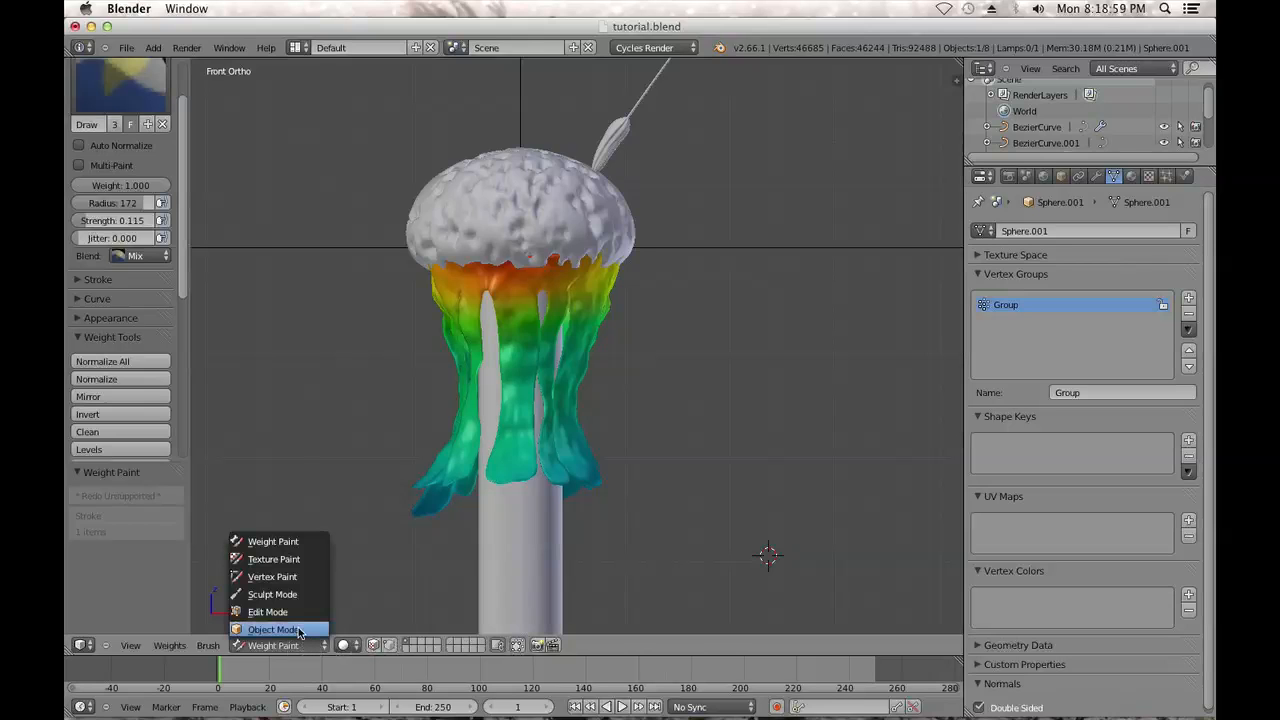
{"action": "left_click", "coordinate": [273, 629]}
{"action": "left_click_drag", "start_coordinate": [518, 189], "coordinate": [517, 189]}
{"action": "key", "text": "a"}
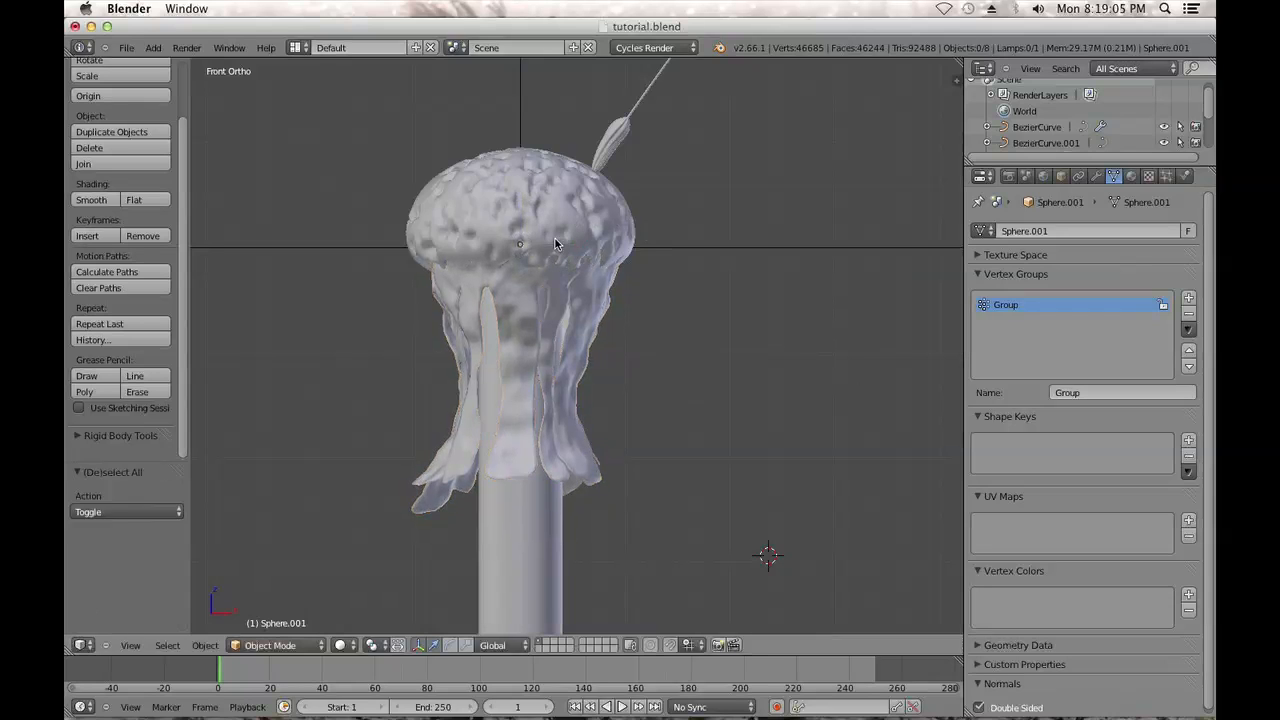
{"action": "right_click", "coordinate": [542, 354]}
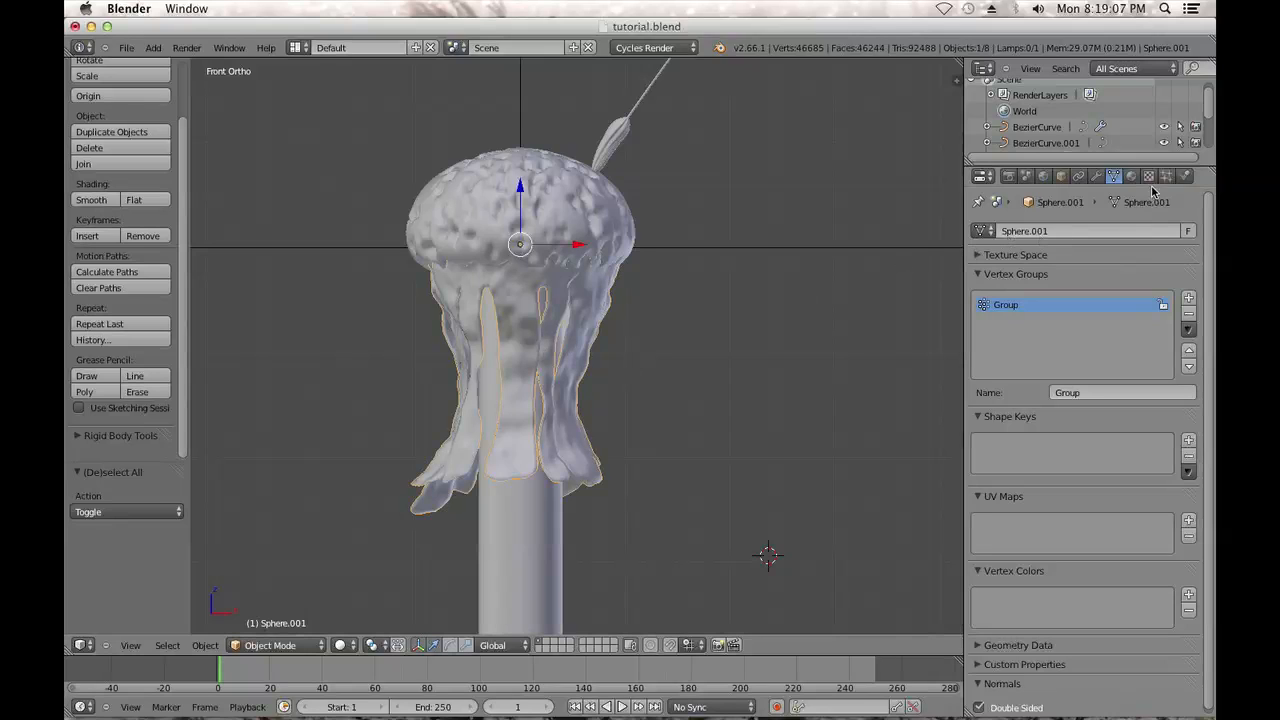
Enable cloth physics on the sepals with pinning to the vertex group "Group", and save the file
{"action": "left_click", "coordinate": [1186, 176]}
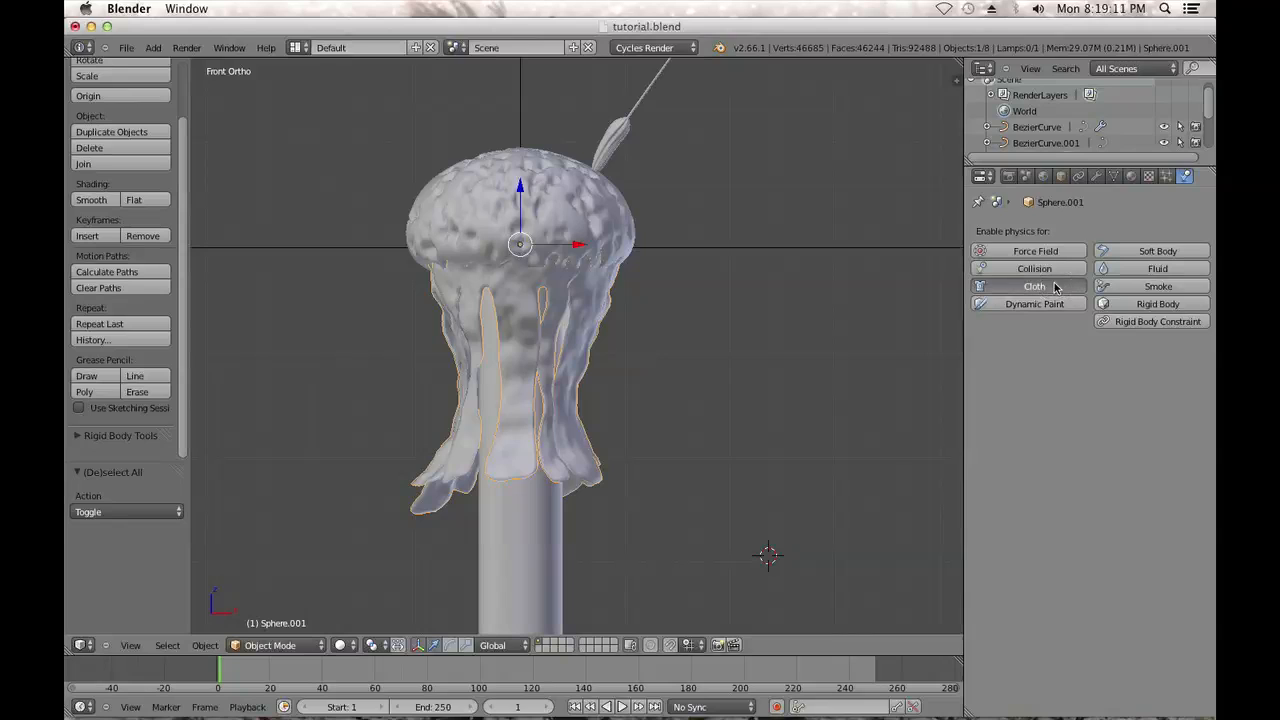
{"action": "left_click", "coordinate": [989, 292]}
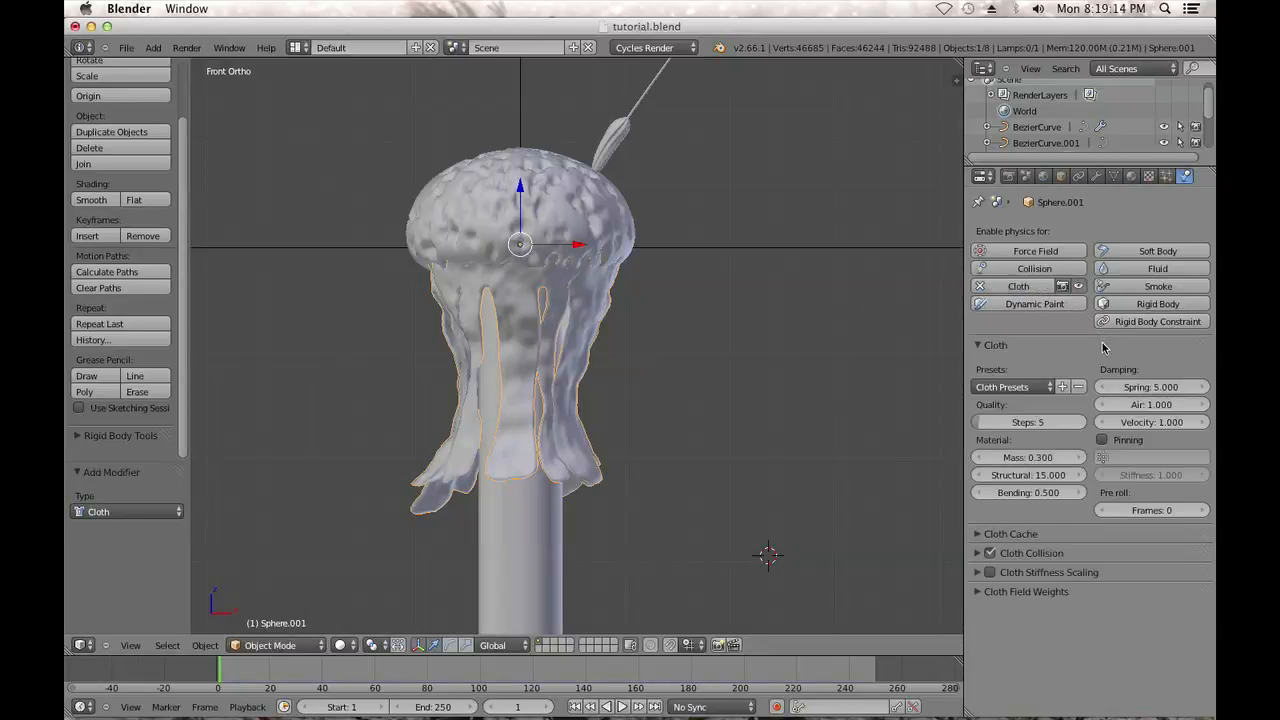
{"action": "left_click", "coordinate": [1193, 442]}
{"action": "left_click", "coordinate": [1140, 457]}
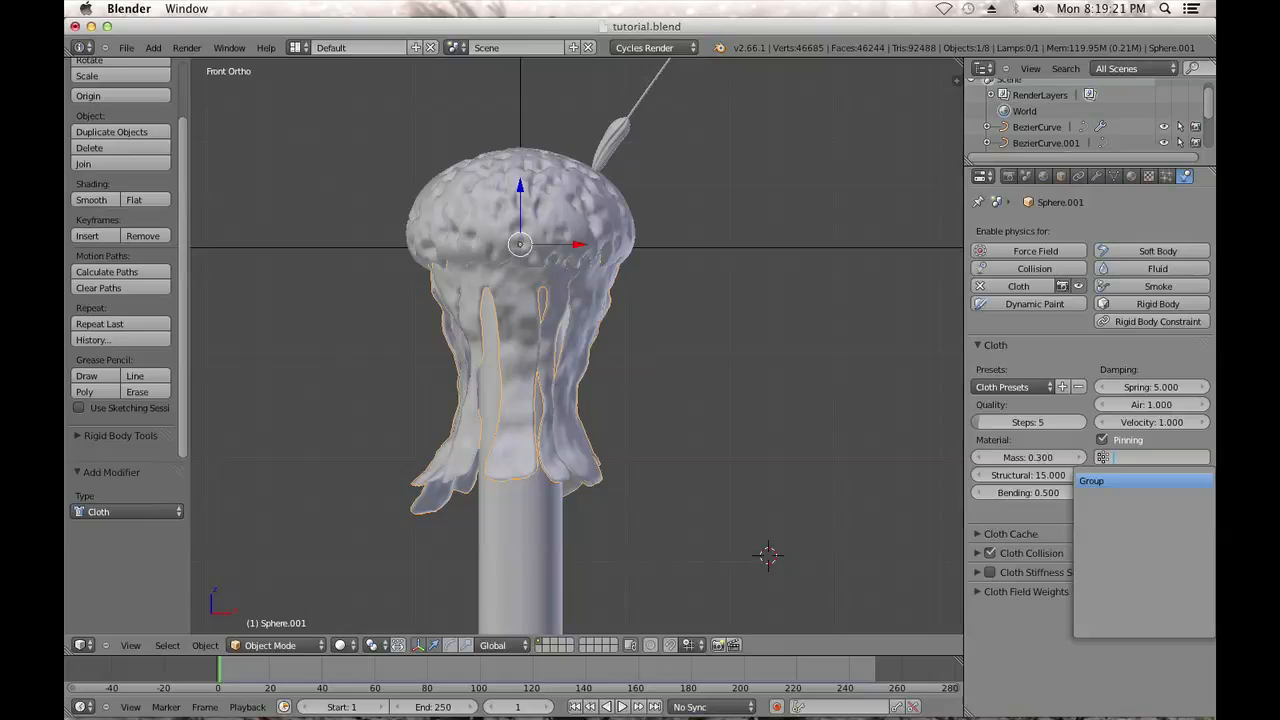
{"action": "left_click", "coordinate": [1132, 481]}
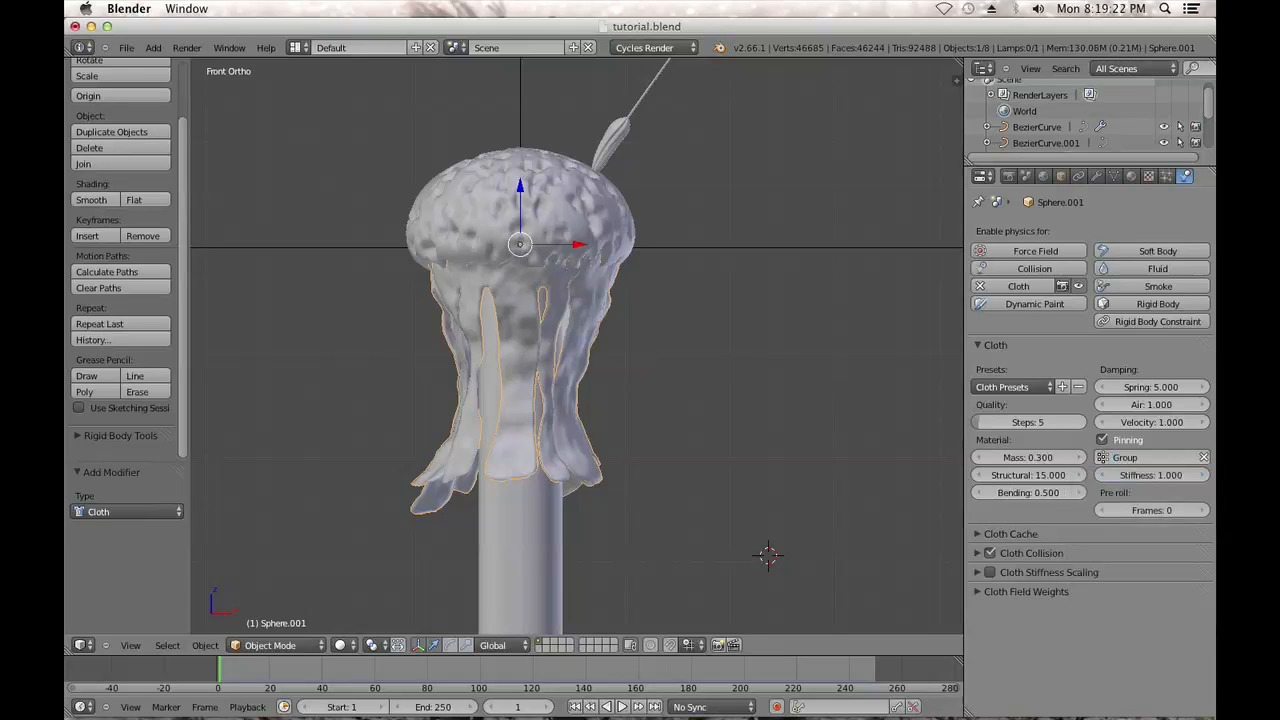
{"action": "left_click", "coordinate": [126, 48]}
{"action": "left_click", "coordinate": [150, 150]}
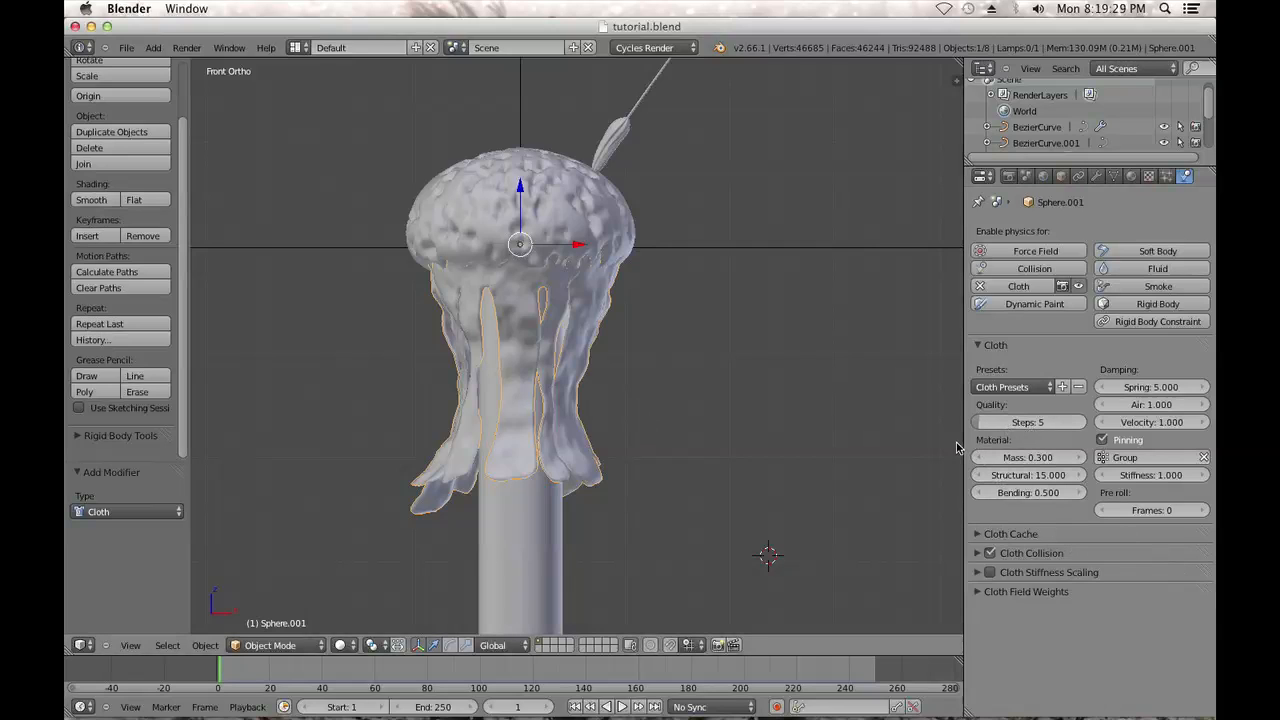
Widen the properties area, play the cloth simulation briefly, and return to the first frame
{"action": "left_click_drag", "start_coordinate": [963, 440], "coordinate": [933, 433]}
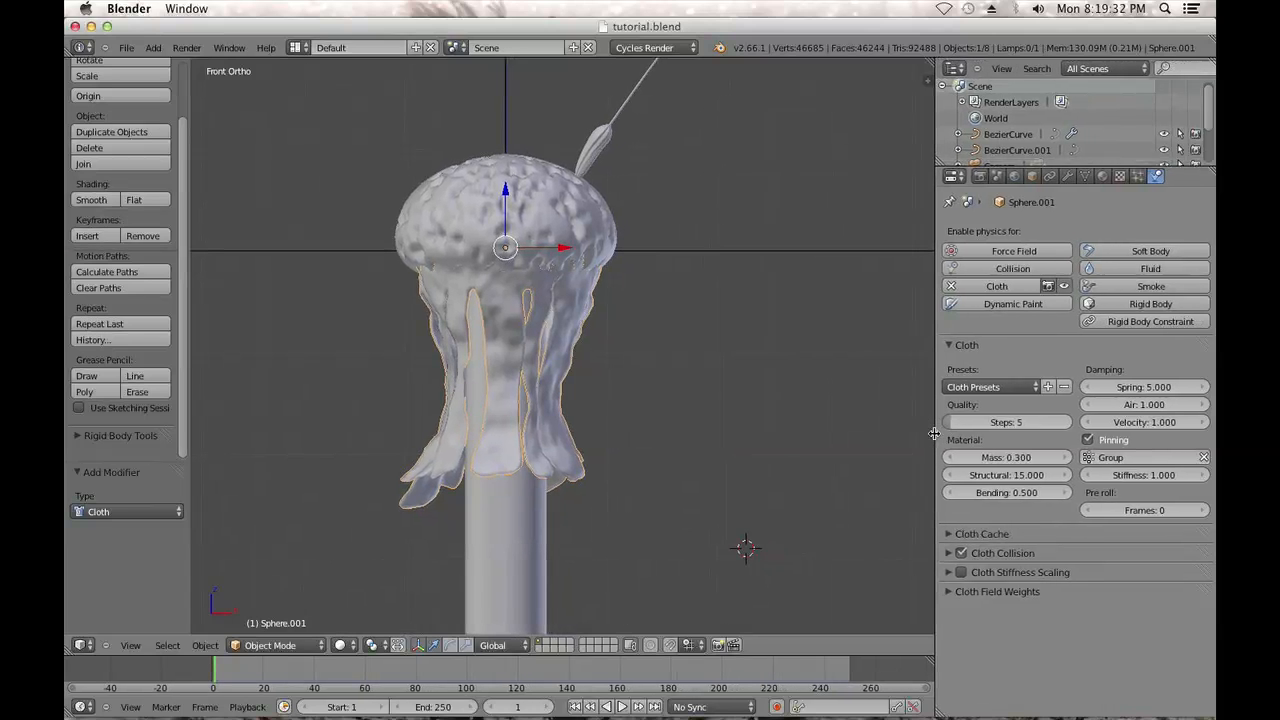
{"action": "left_click", "coordinate": [622, 707]}
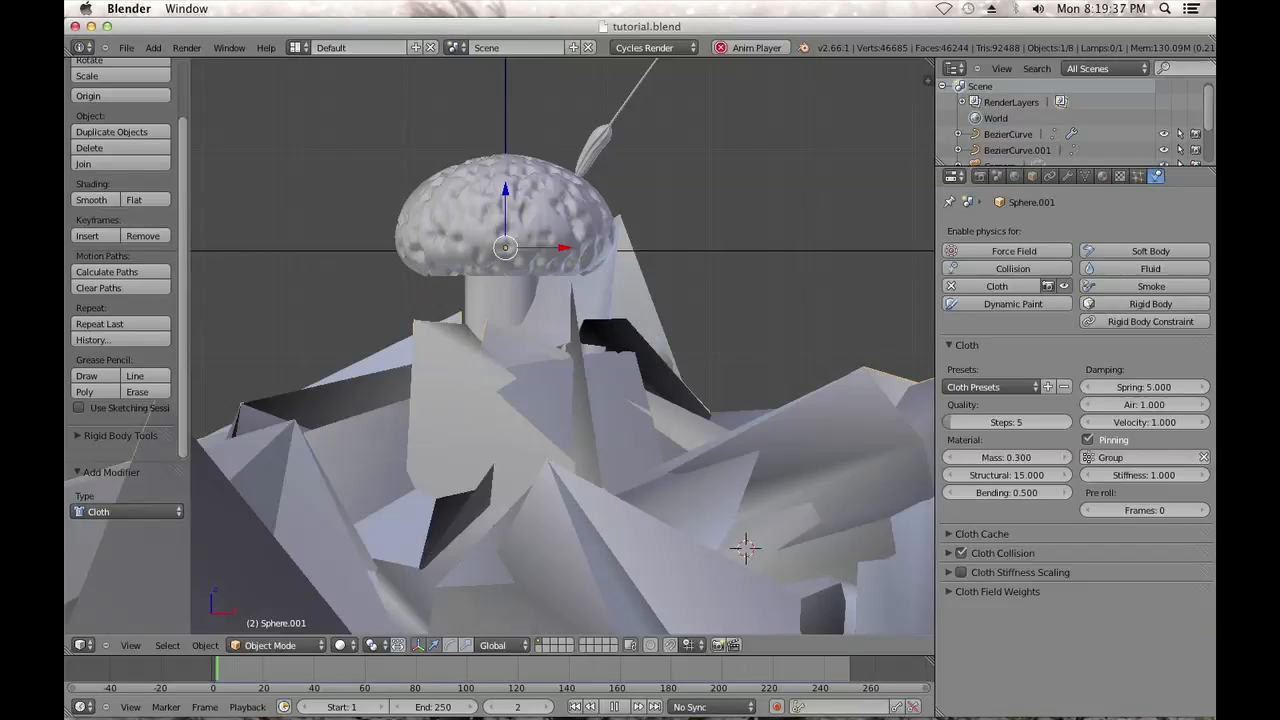
{"action": "left_click", "coordinate": [621, 707]}
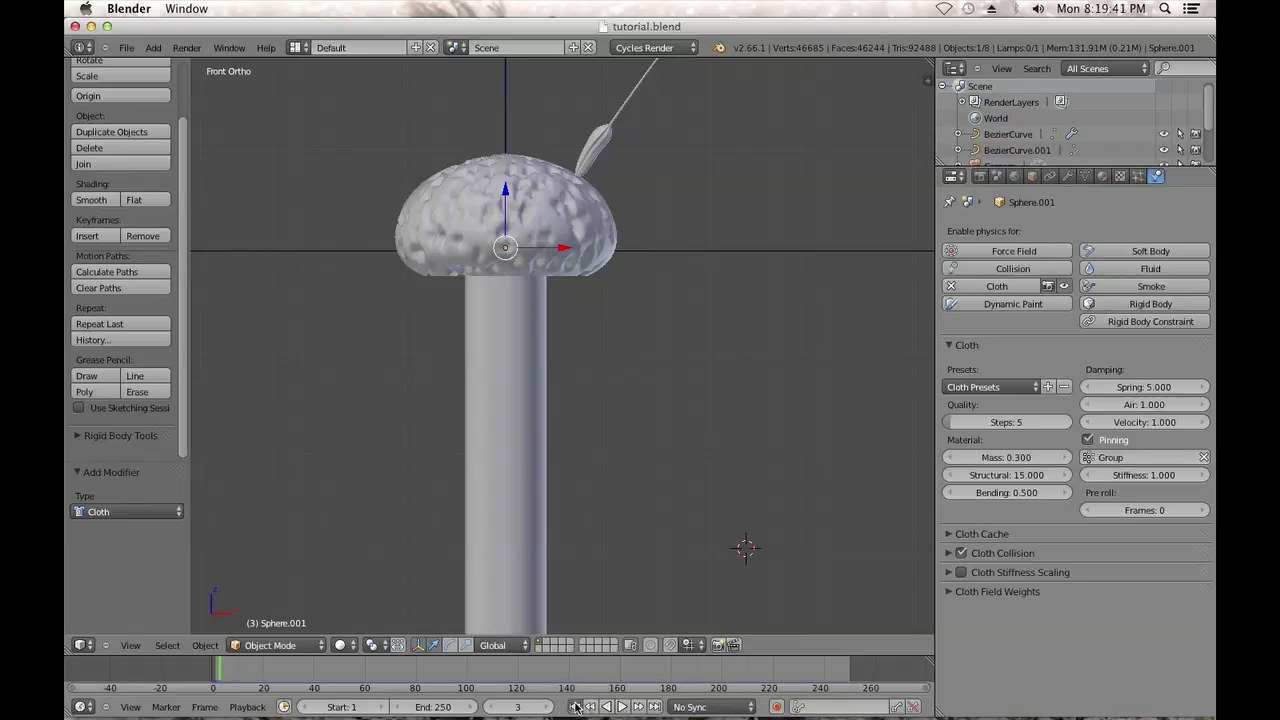
{"action": "left_click", "coordinate": [575, 707]}
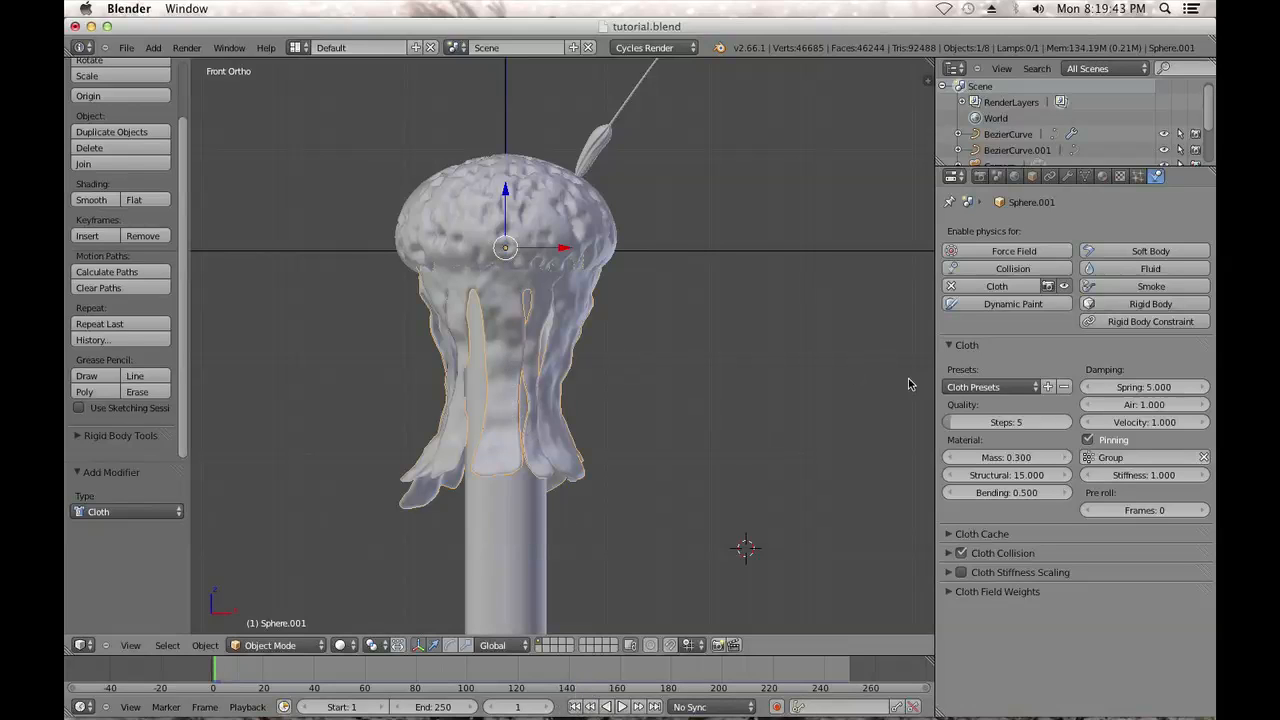
Set the cloth's structural stiffness to 12 and its air damping to 0.3
{"action": "left_click", "coordinate": [1010, 476]}
{"action": "type", "text": "1"}
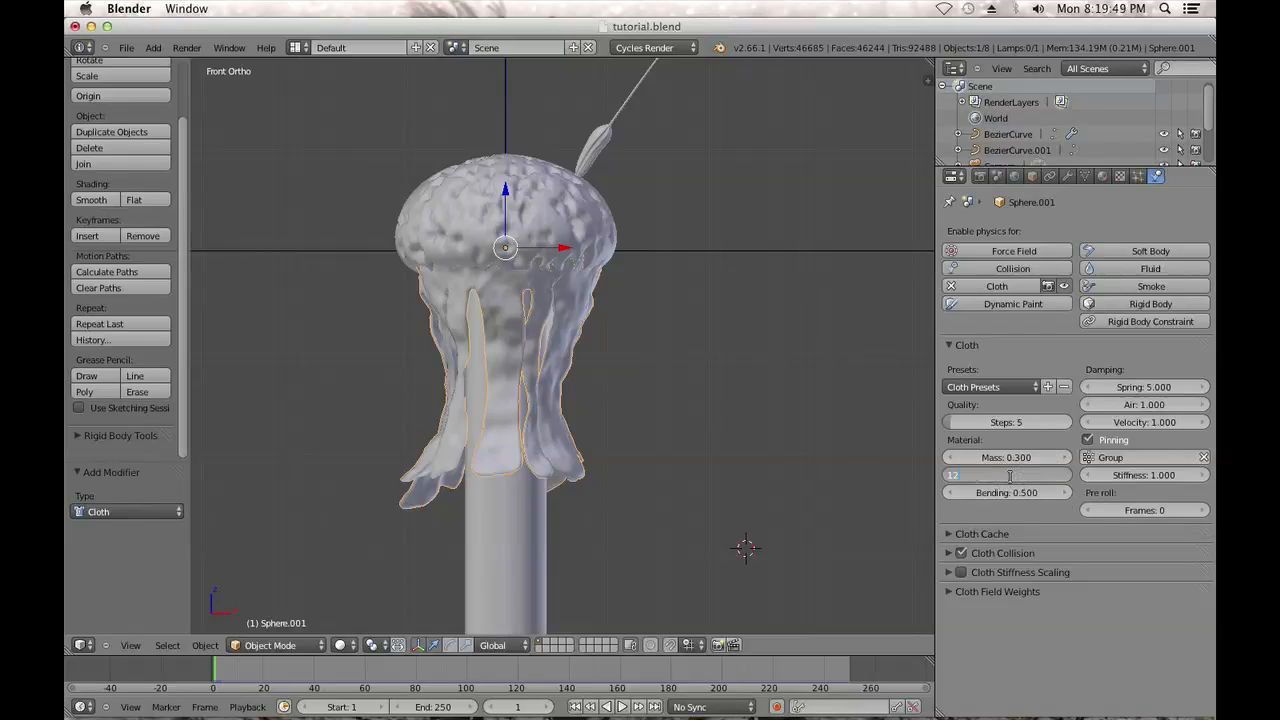
{"action": "type", "text": "2"}
{"action": "key", "text": "Return"}
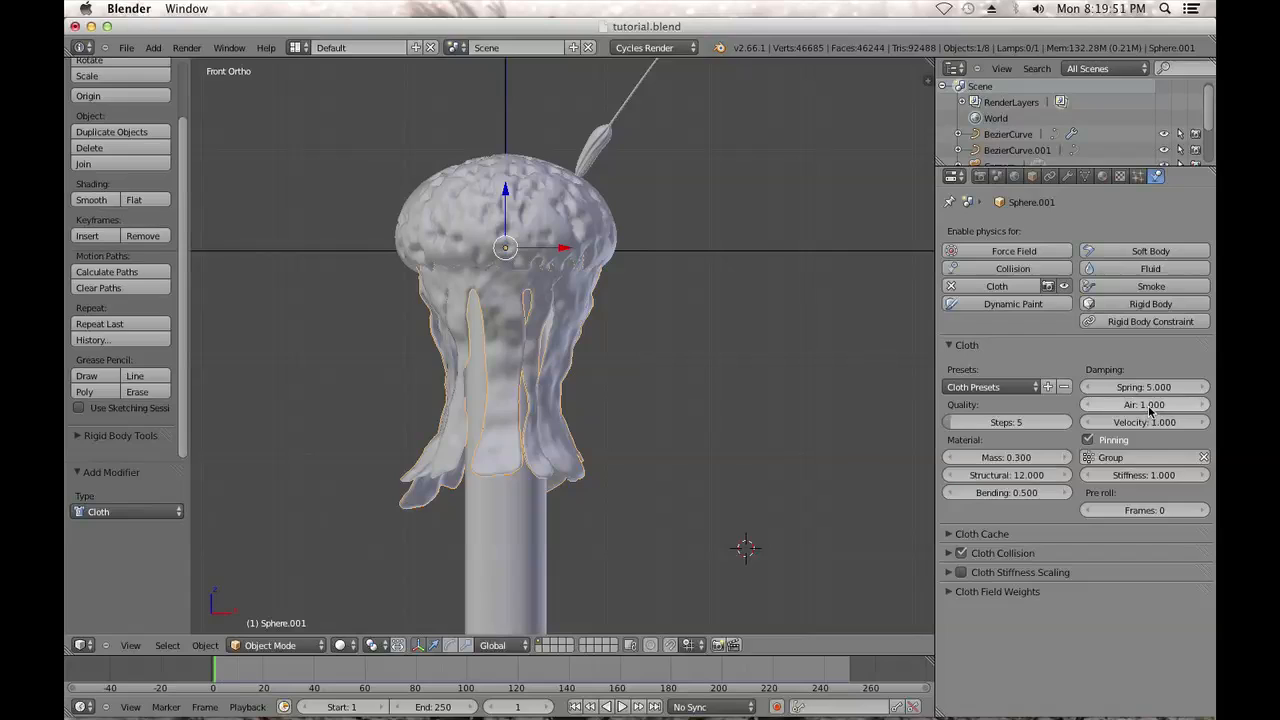
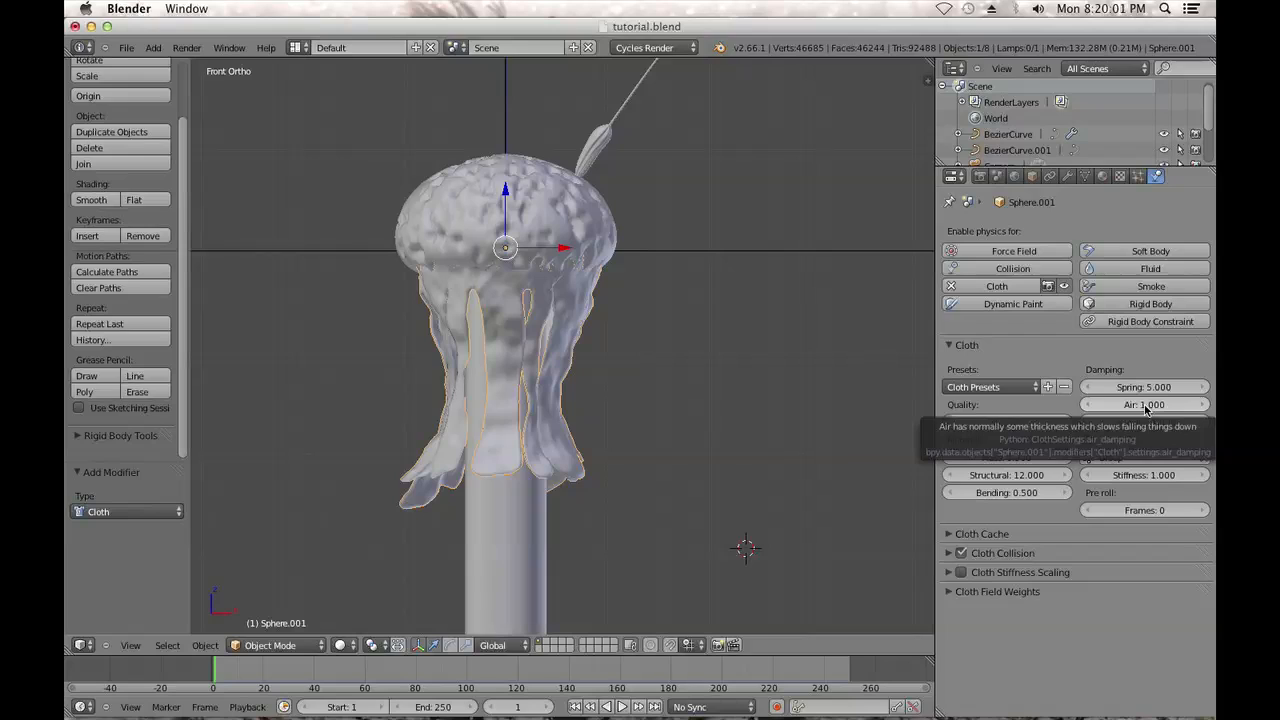
{"action": "left_click", "coordinate": [1145, 405]}
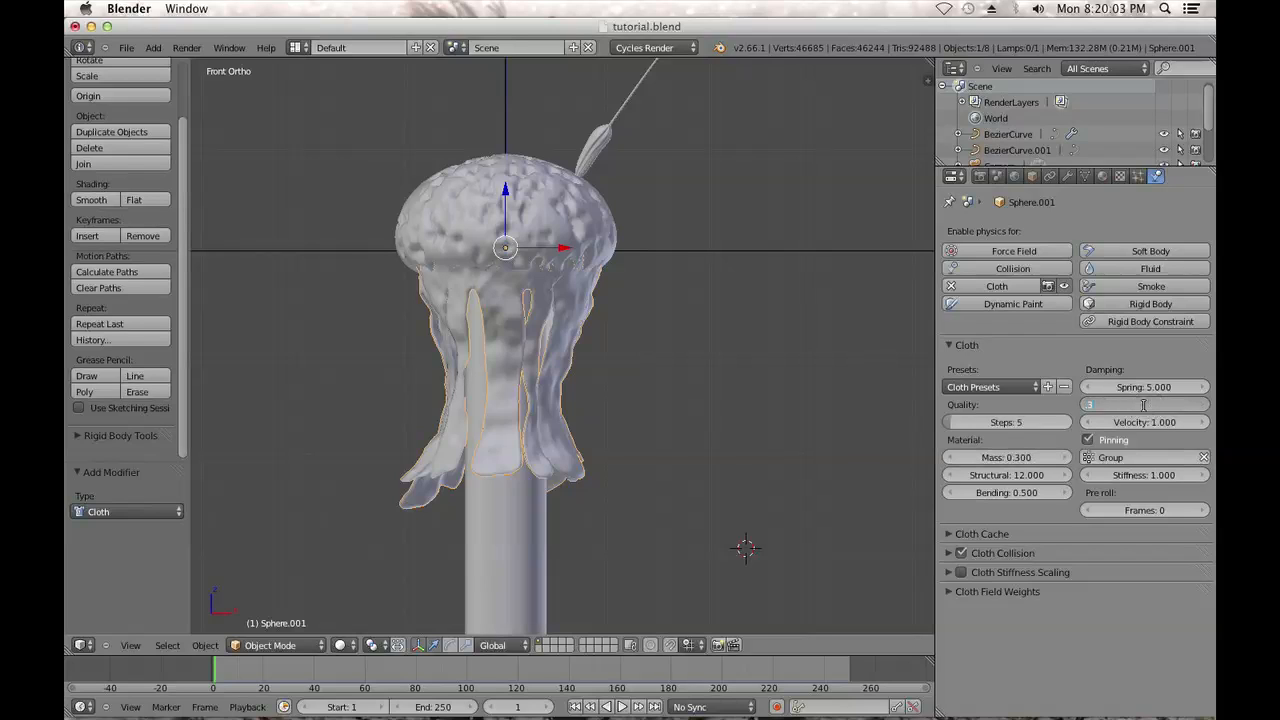
{"action": "type", "text": "3"}
{"action": "key", "text": "Return"}
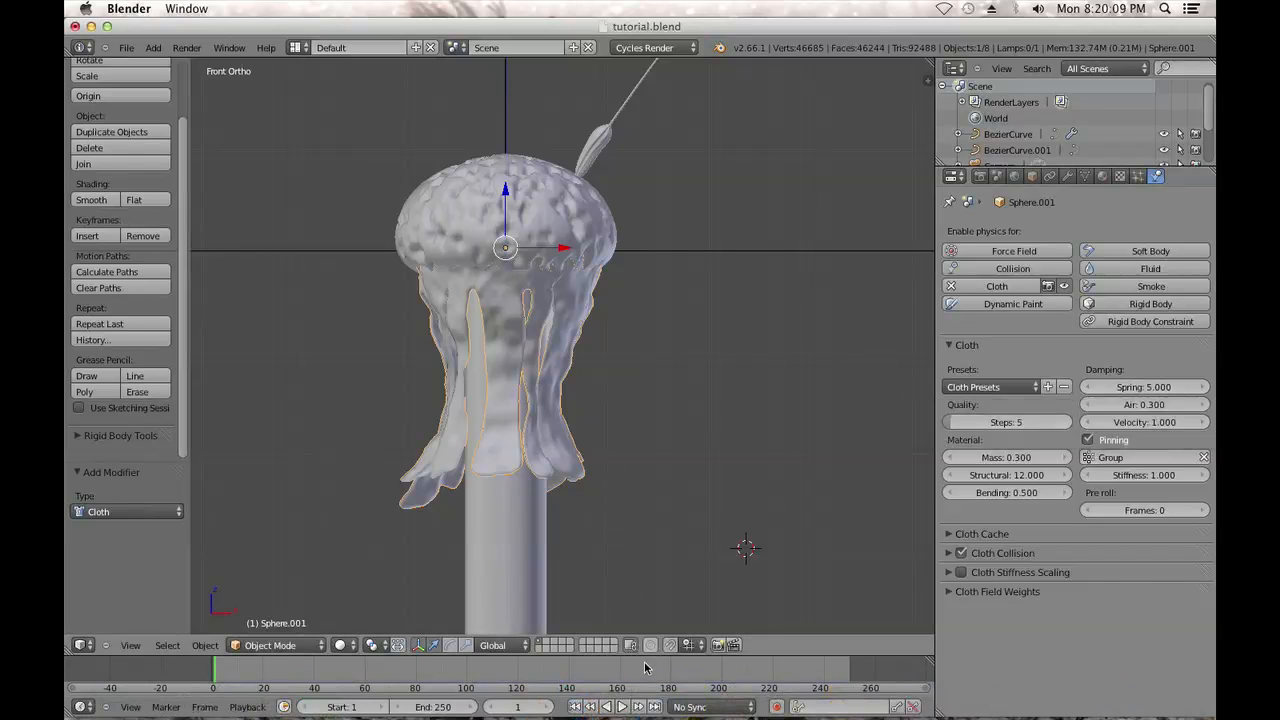
Test the sepals' cloth simulation with the new stiffness and damping, and rewind to frame 1
{"action": "left_click", "coordinate": [622, 707]}
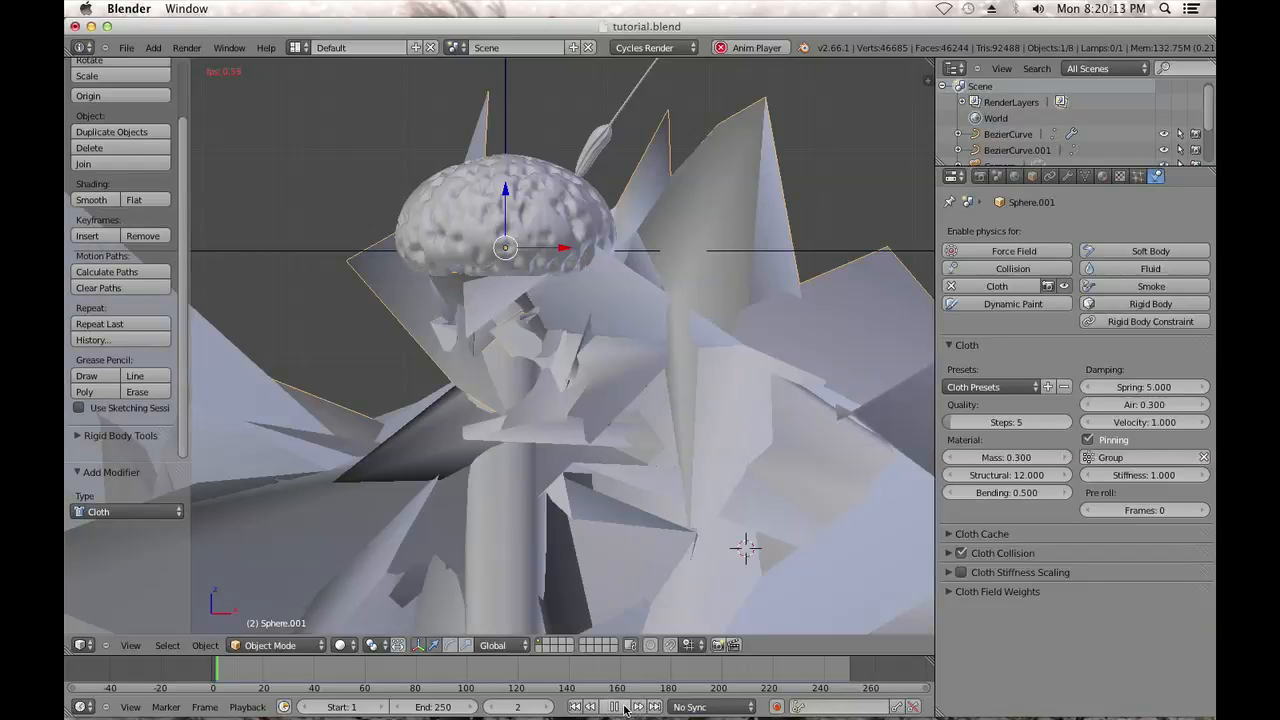
{"action": "left_click", "coordinate": [625, 708]}
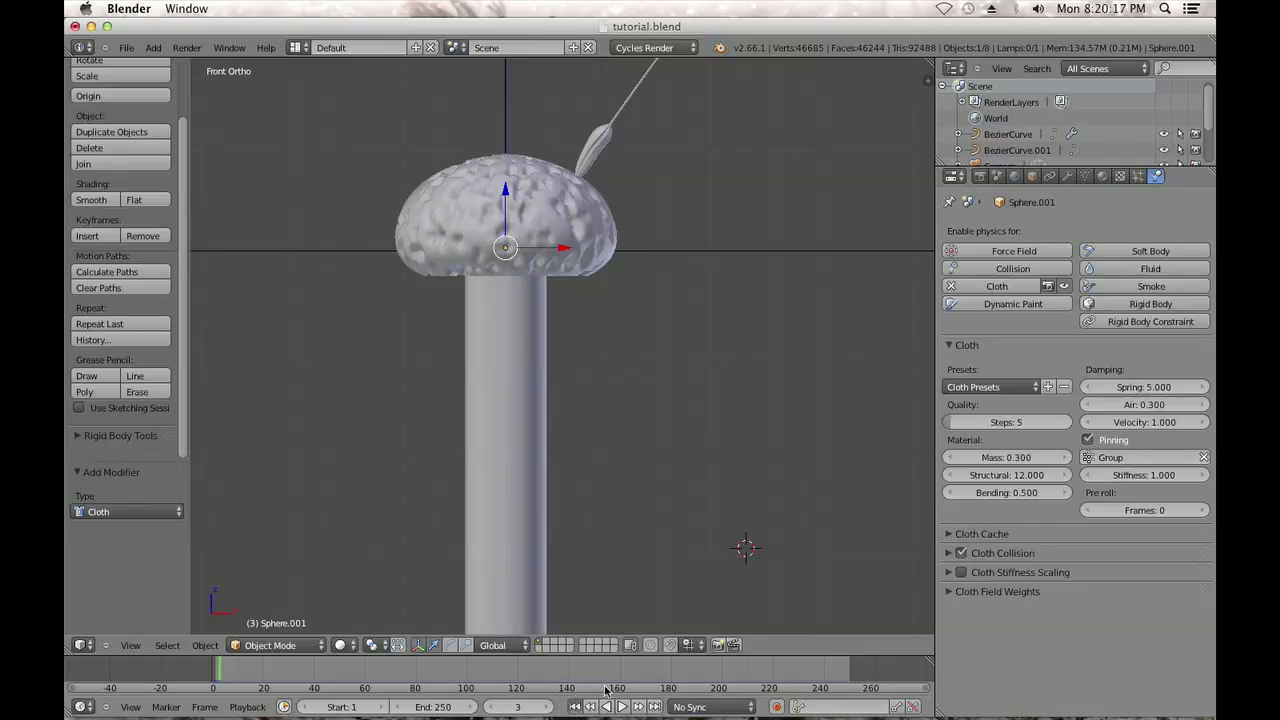
{"action": "left_click", "coordinate": [575, 707]}
Move the sepals' Cloth modifier up between Subsurf and Displace, and collapse all the modifiers in the stack
{"action": "left_click", "coordinate": [1069, 176]}
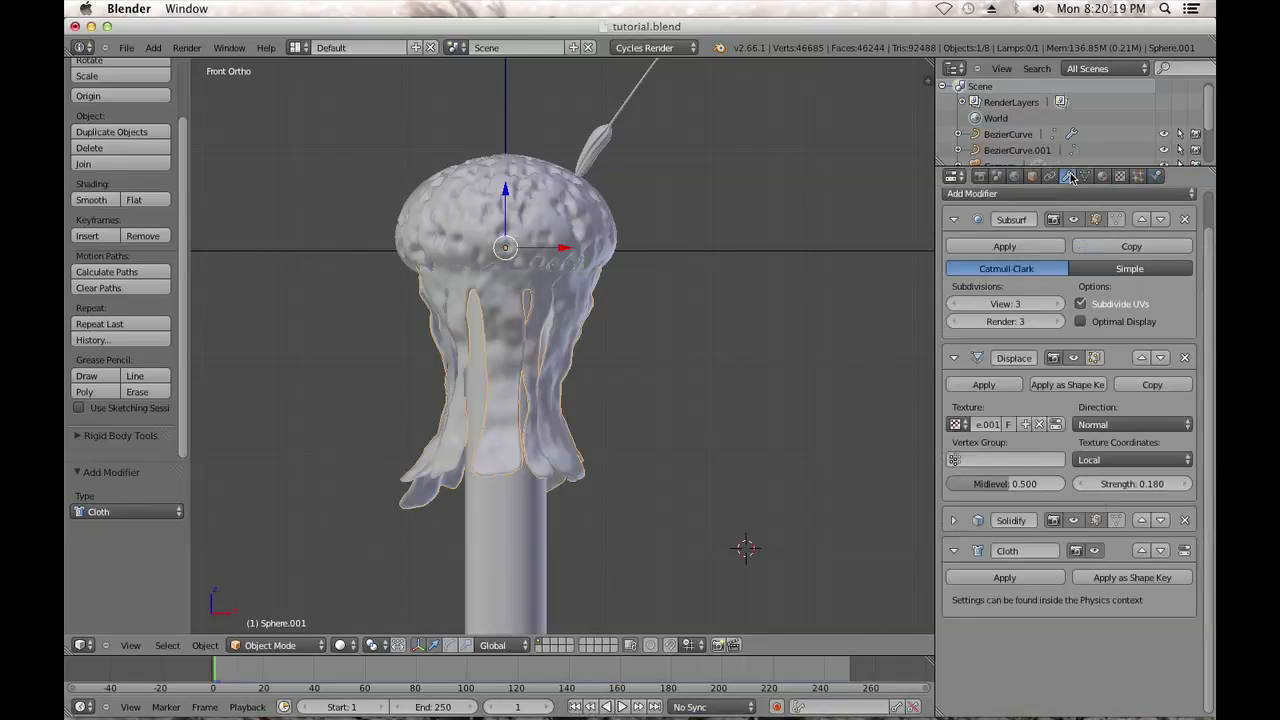
{"action": "left_click", "coordinate": [953, 520]}
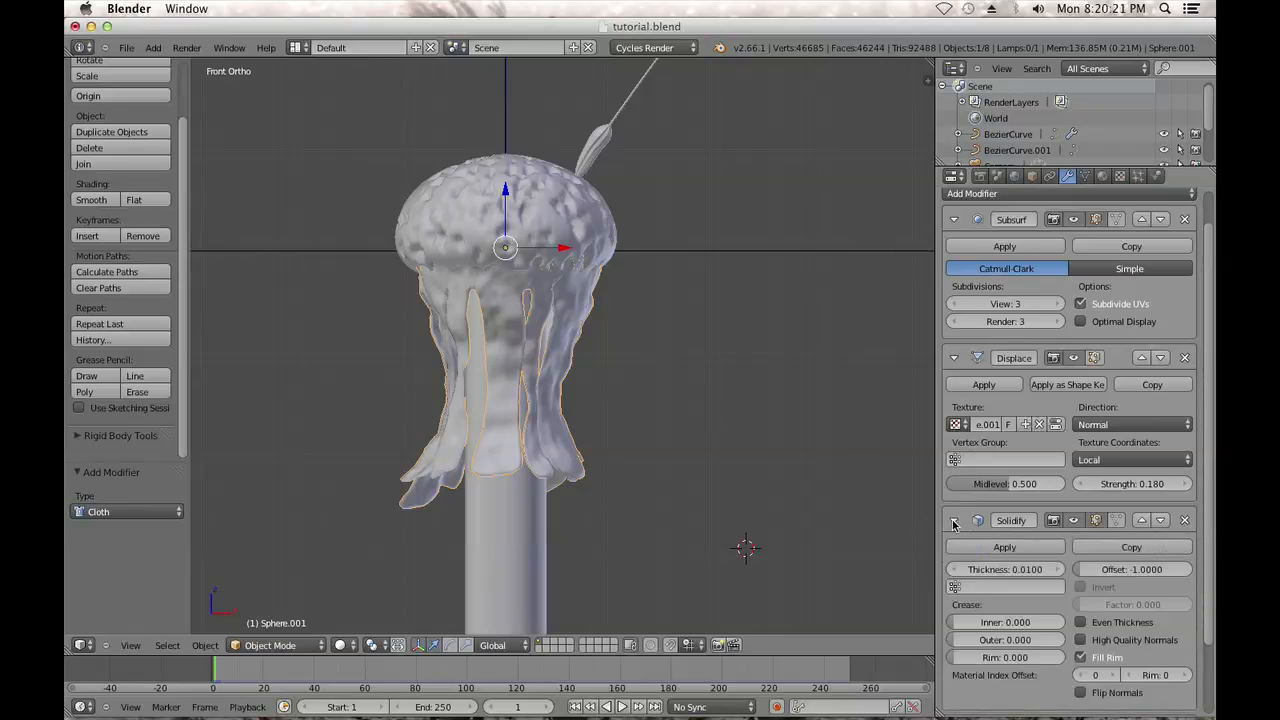
{"action": "left_click", "coordinate": [953, 521]}
{"action": "left_click", "coordinate": [954, 551]}
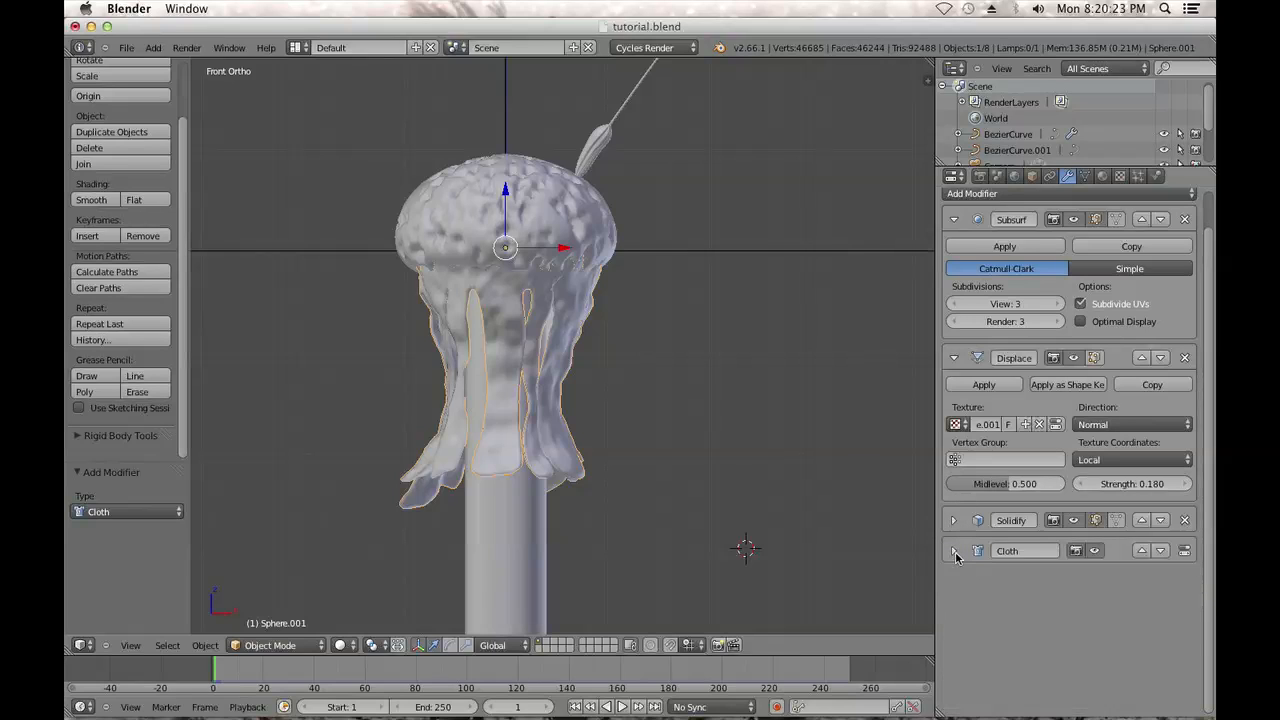
{"action": "left_click", "coordinate": [1142, 551]}
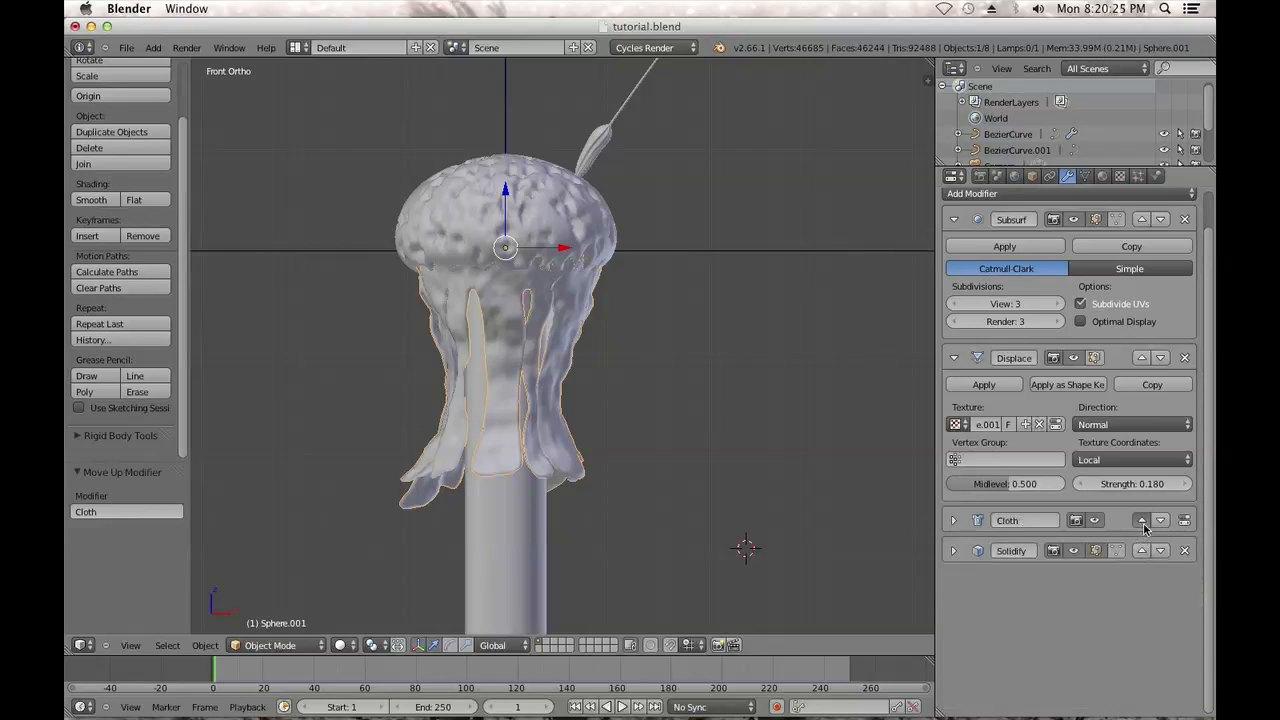
{"action": "left_click", "coordinate": [1142, 520]}
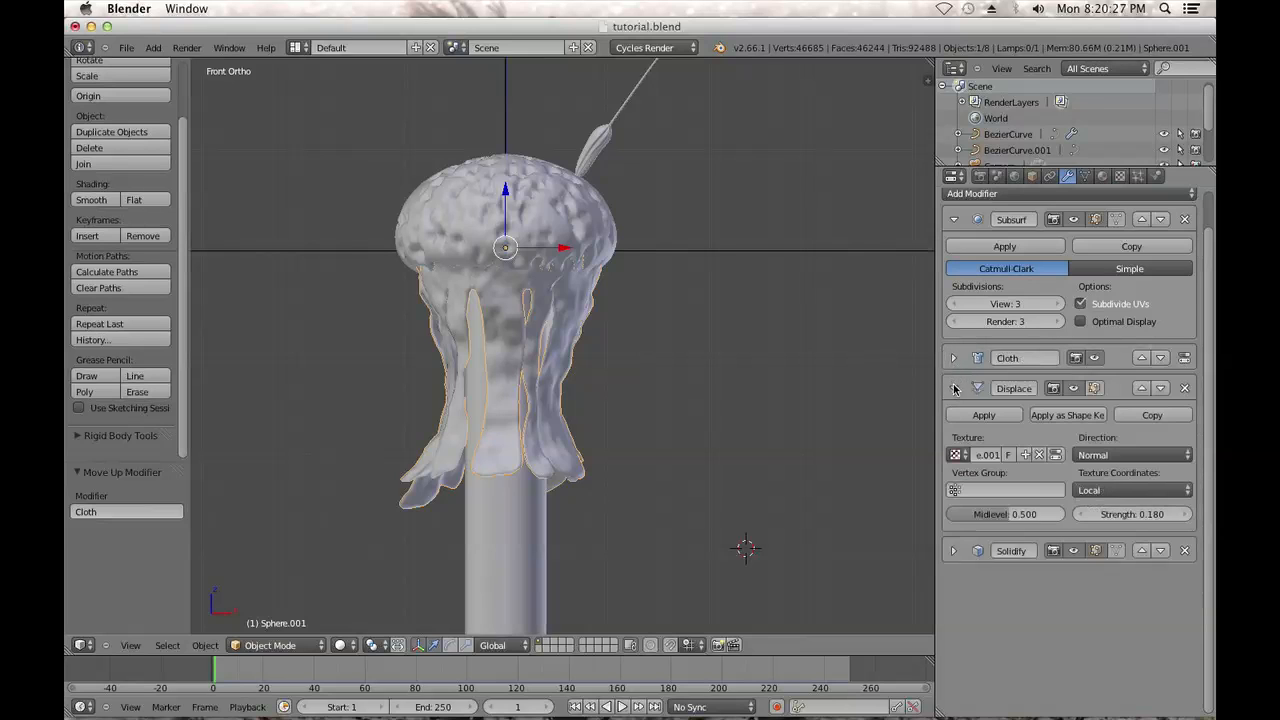
{"action": "left_click", "coordinate": [953, 388]}
{"action": "left_click", "coordinate": [955, 220]}
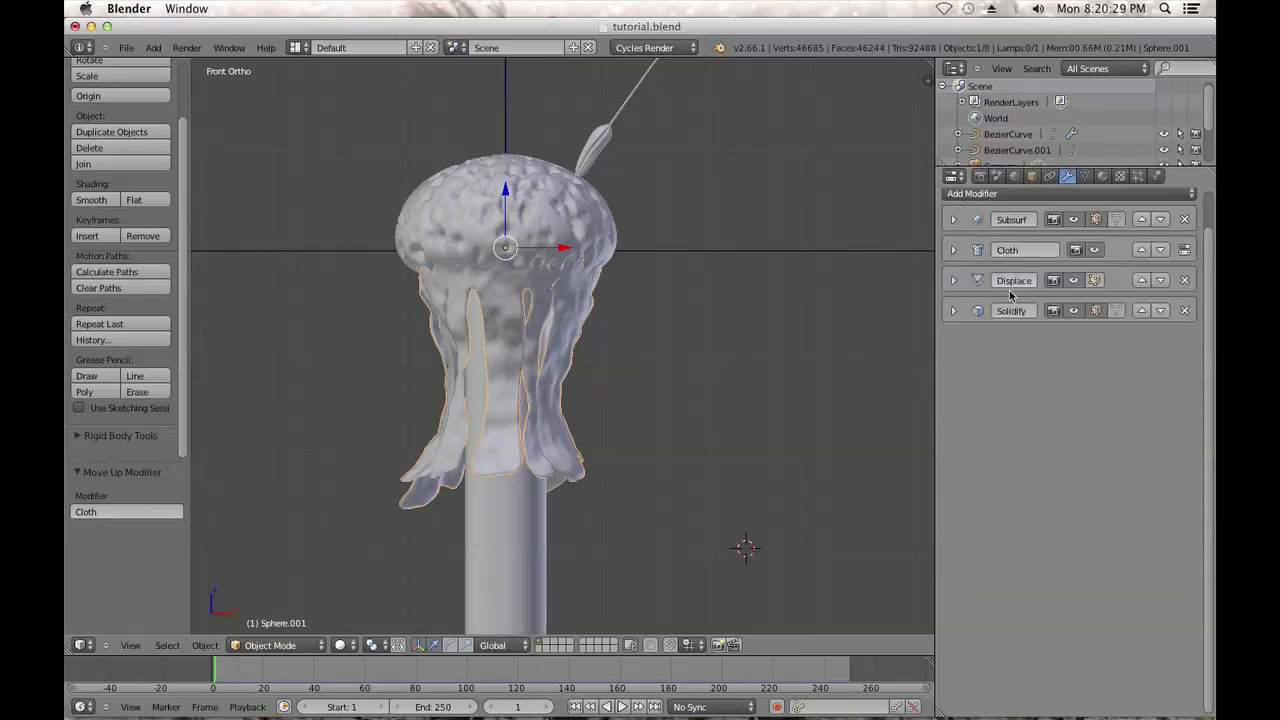
Play the sepals' cloth simulation briefly with the reordered modifier stack, and return to frame 1
{"action": "left_click", "coordinate": [1156, 176]}
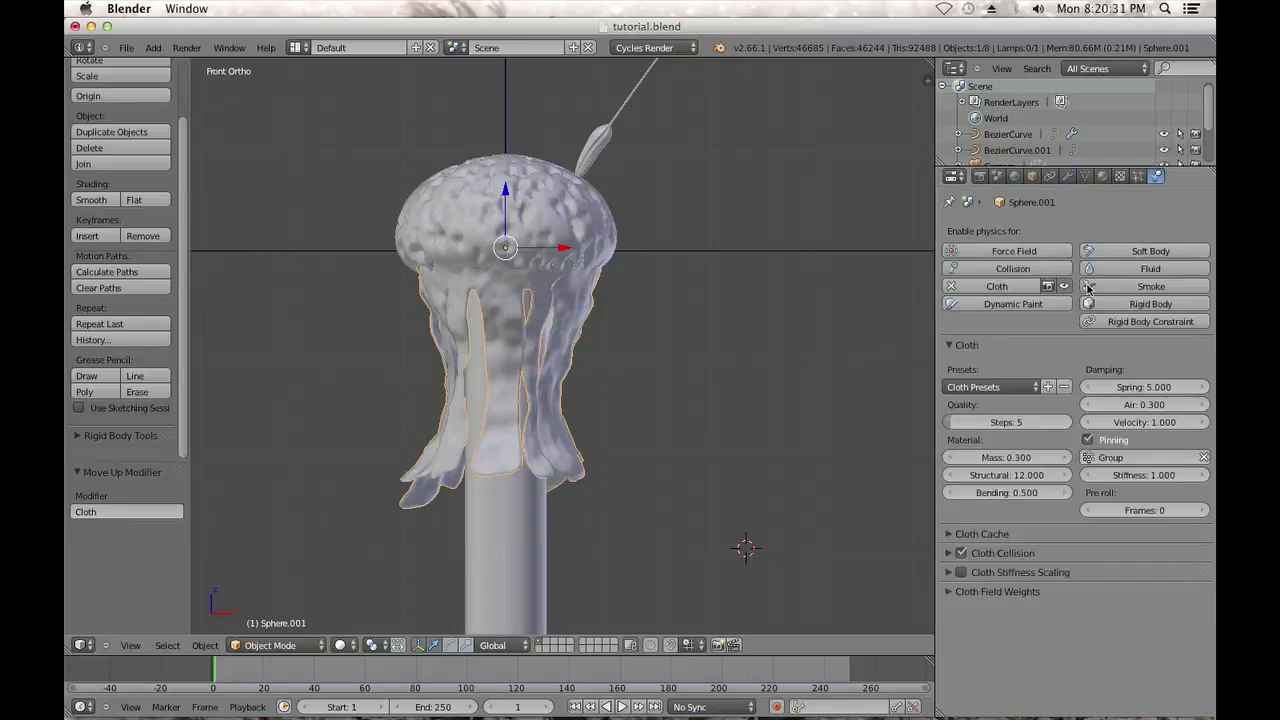
{"action": "left_click", "coordinate": [624, 708]}
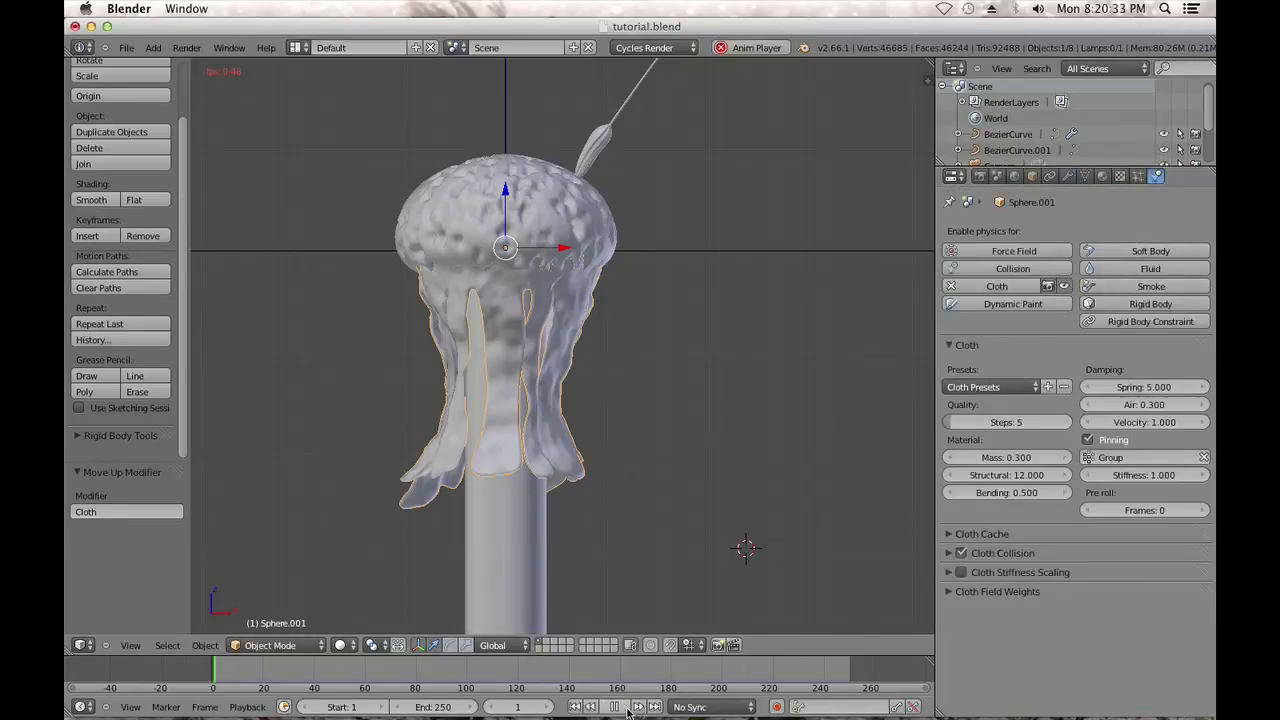
{"action": "left_click", "coordinate": [613, 707]}
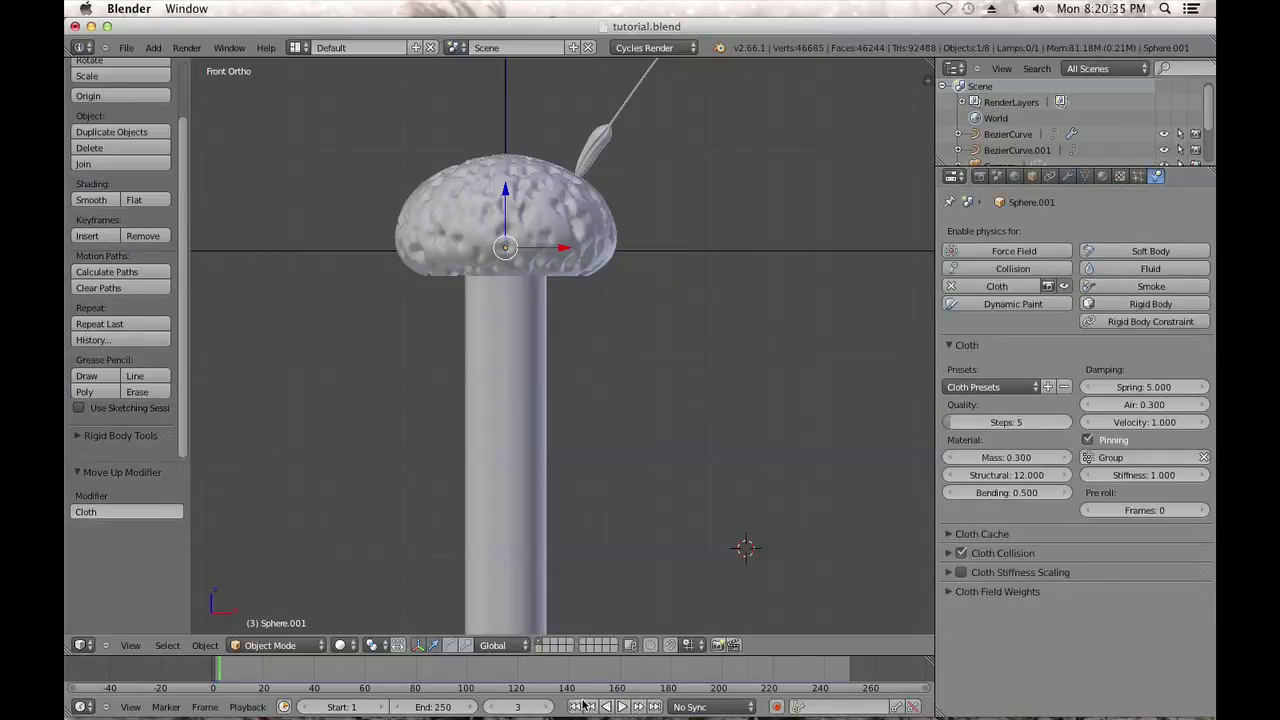
{"action": "left_click", "coordinate": [575, 707]}
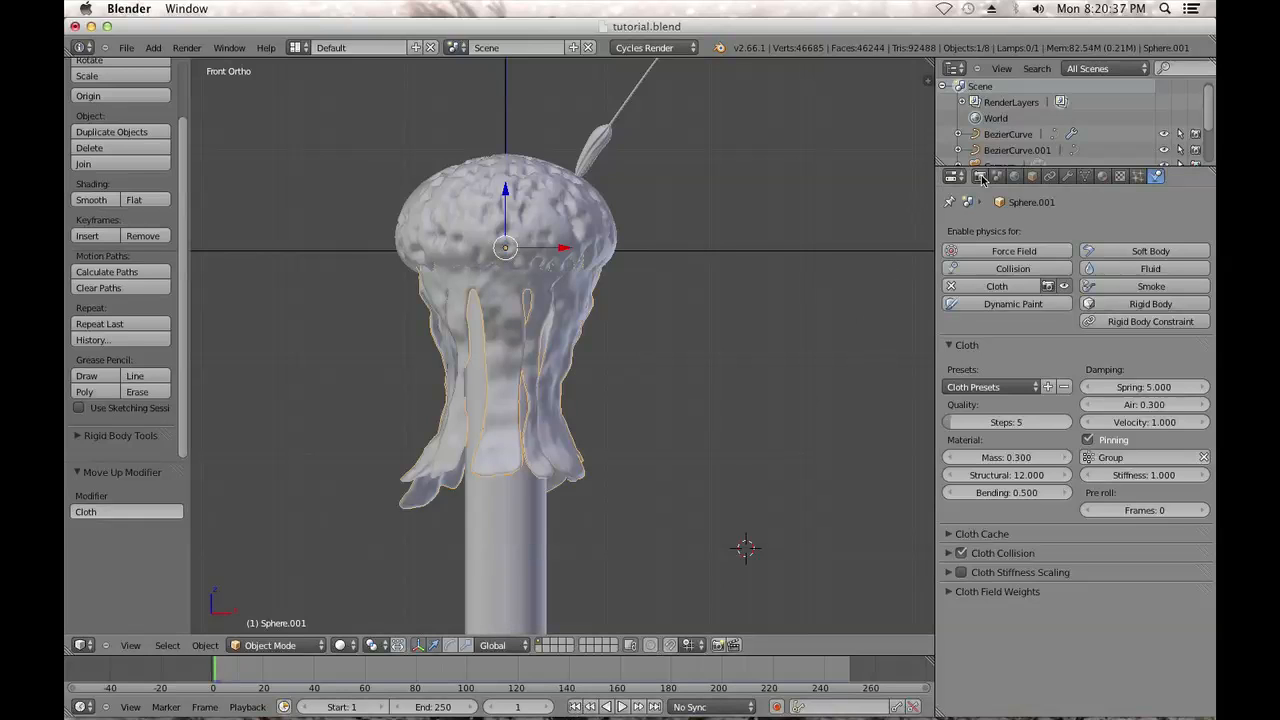
Recalculate the normals of the entire sepal mesh, and replay the cloth simulation briefly before returning to frame 1
{"action": "key", "text": "Tab"}
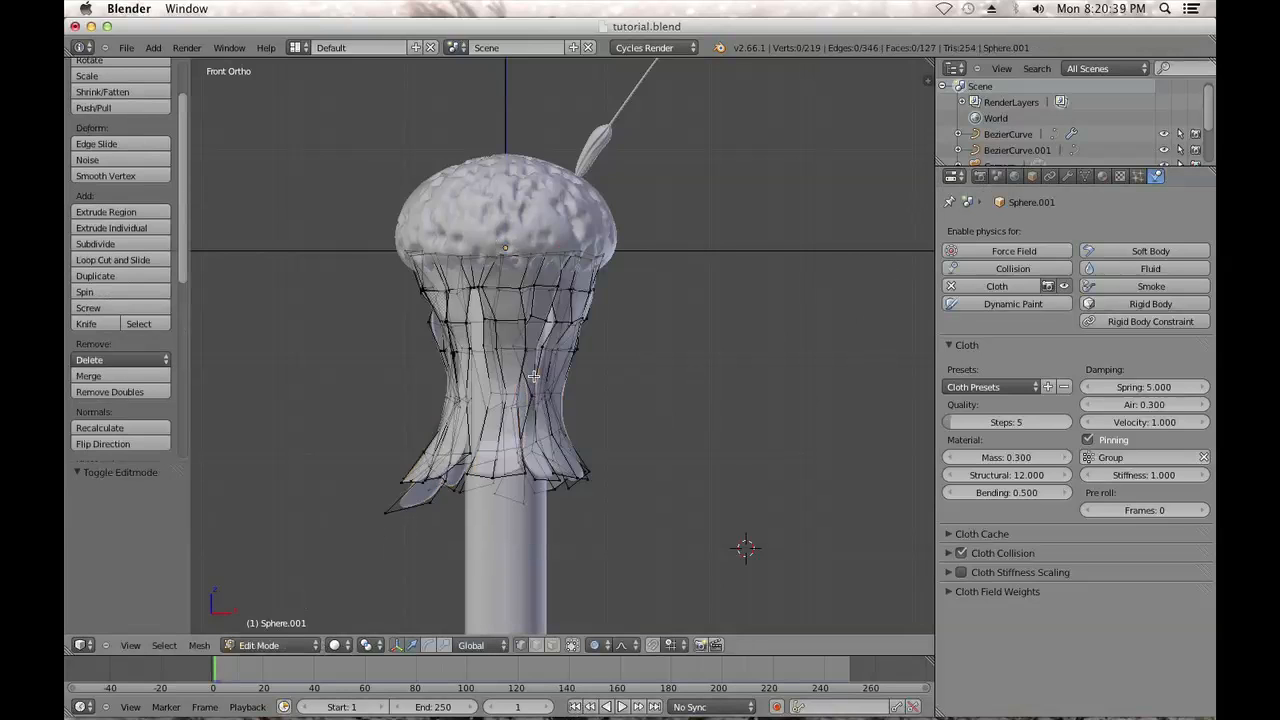
{"action": "key", "text": "a"}
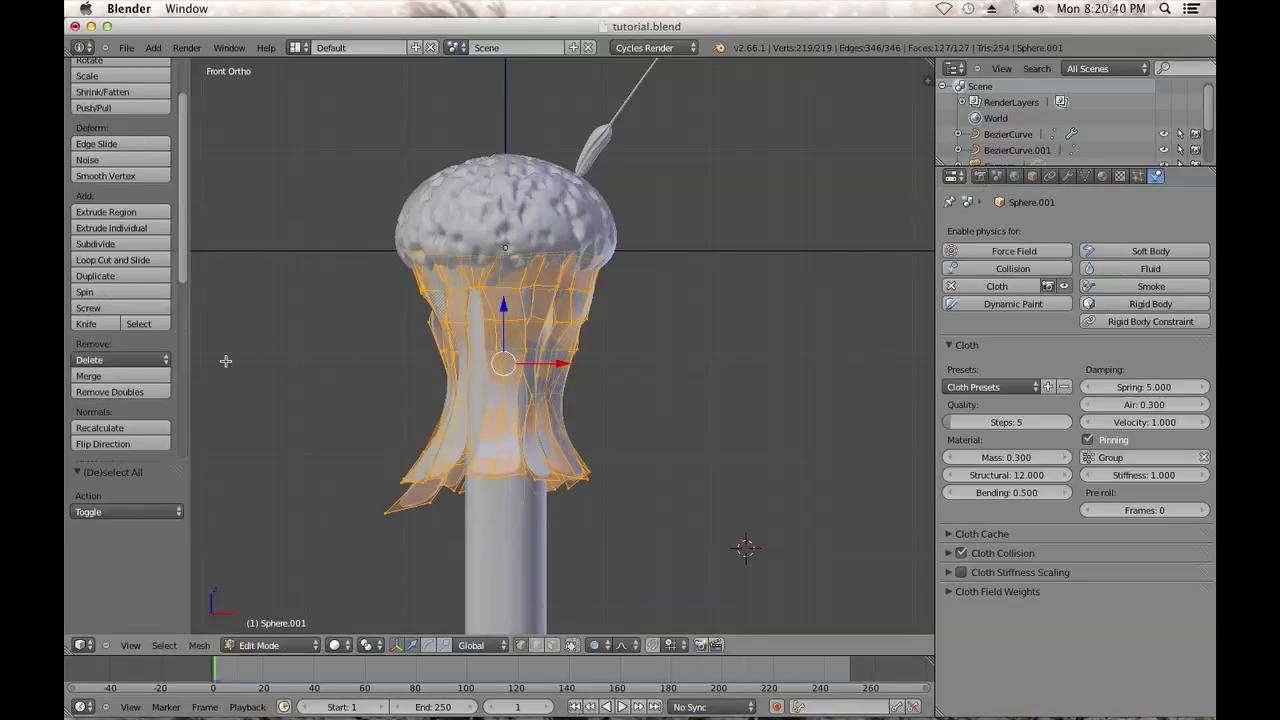
{"action": "left_click", "coordinate": [115, 444]}
{"action": "left_click", "coordinate": [117, 428]}
{"action": "key", "text": "a"}
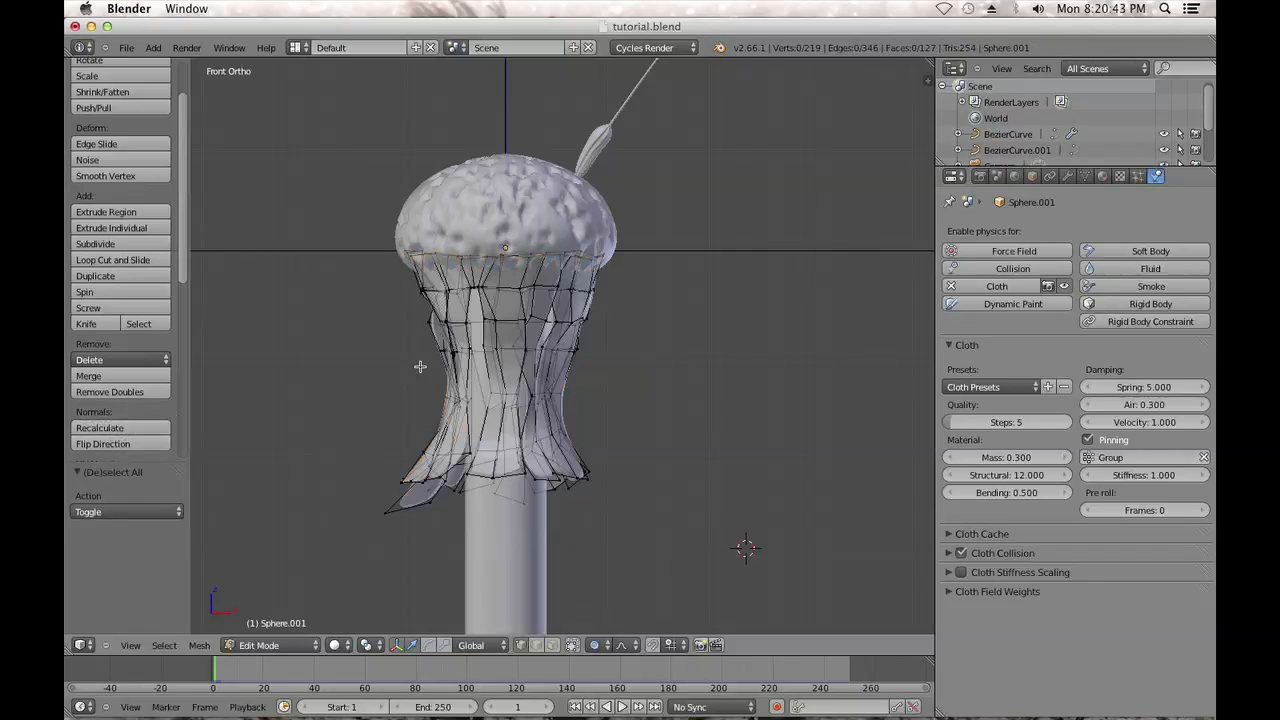
{"action": "key", "text": "Tab"}
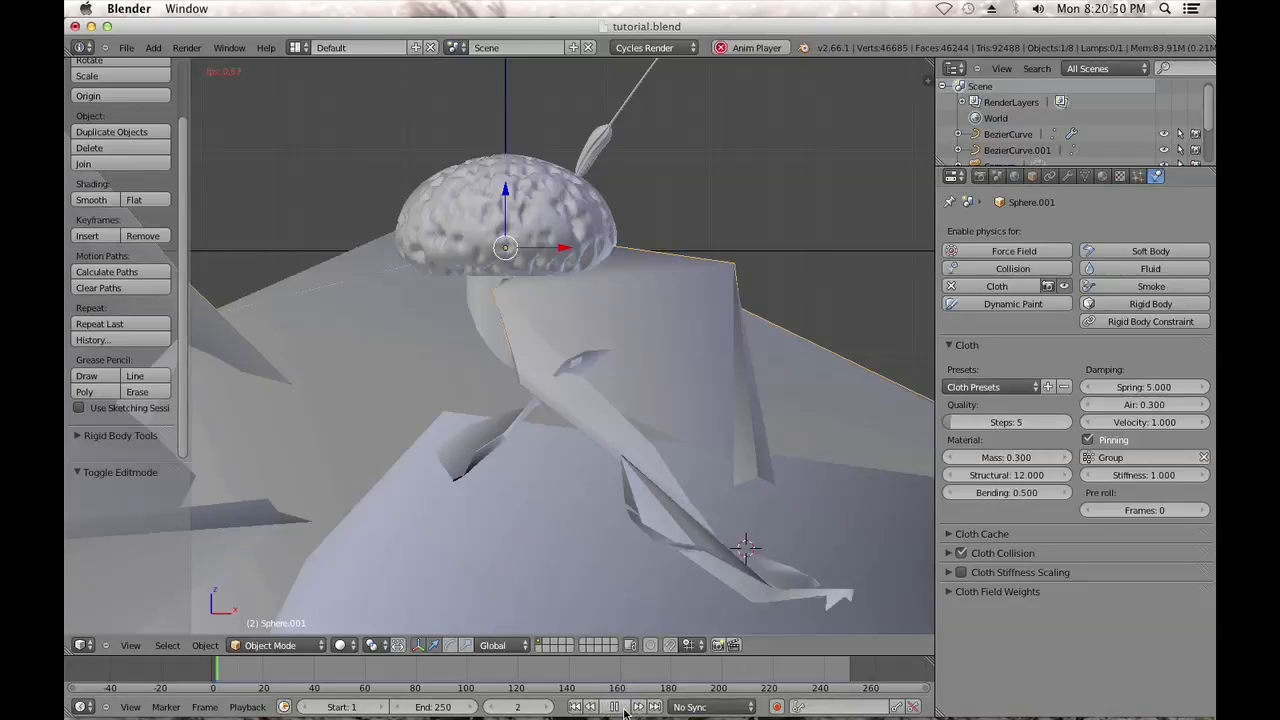
{"action": "left_click", "coordinate": [622, 708]}
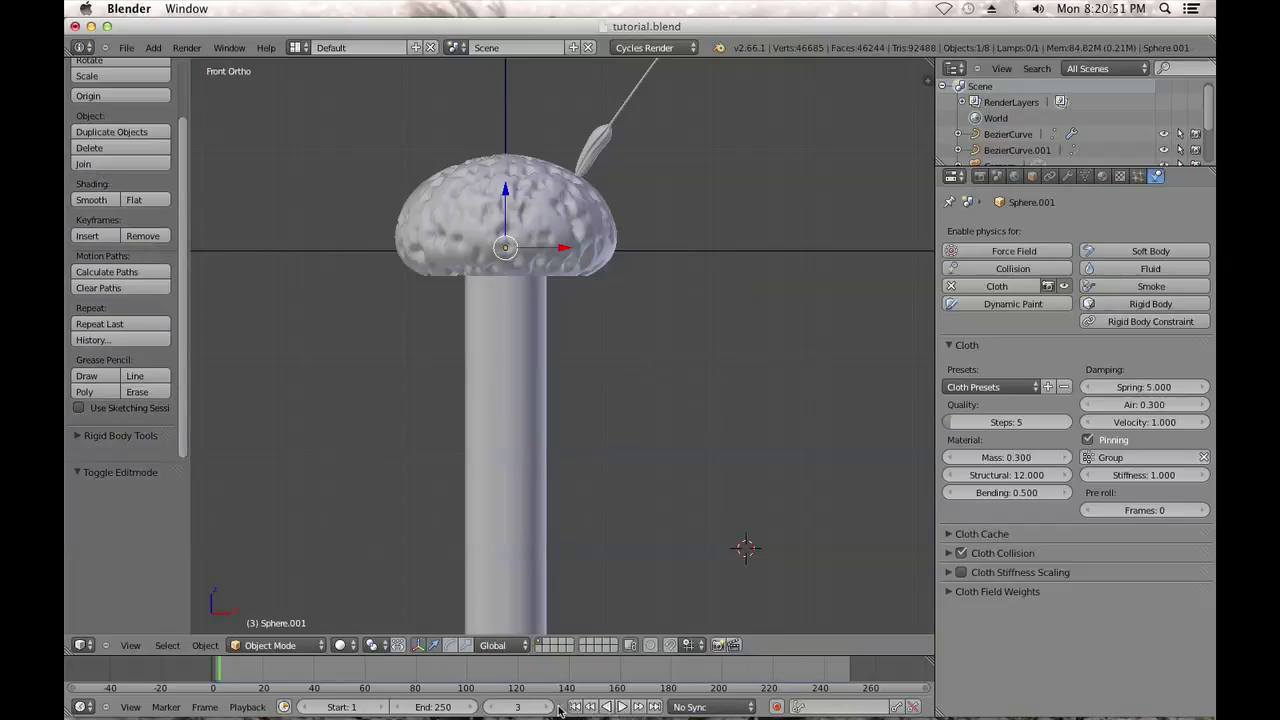
{"action": "left_click", "coordinate": [575, 707]}
Look over the sepals' cloth cache settings and turn off Cloth Collision
{"action": "left_click", "coordinate": [1006, 535]}
{"action": "scroll", "coordinate": [1008, 544], "scroll_direction": "down", "scroll_amount": 2}
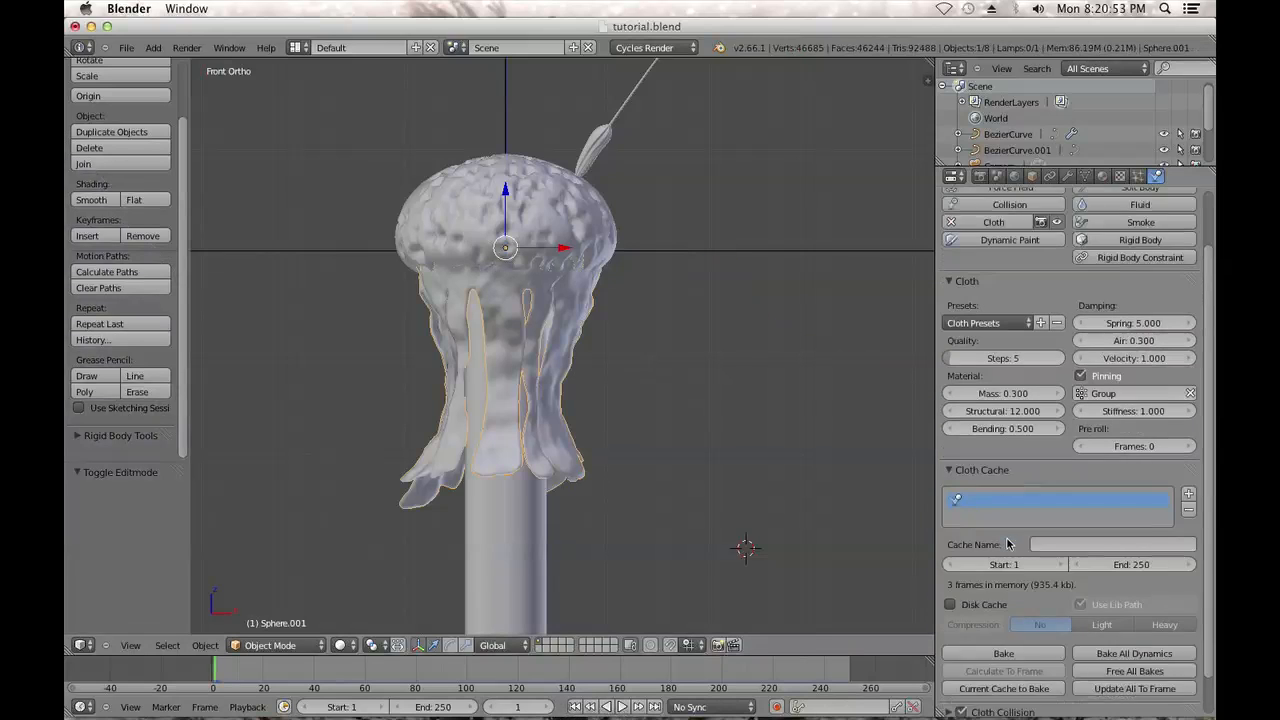
{"action": "scroll", "coordinate": [1008, 544], "scroll_direction": "down", "scroll_amount": 1}
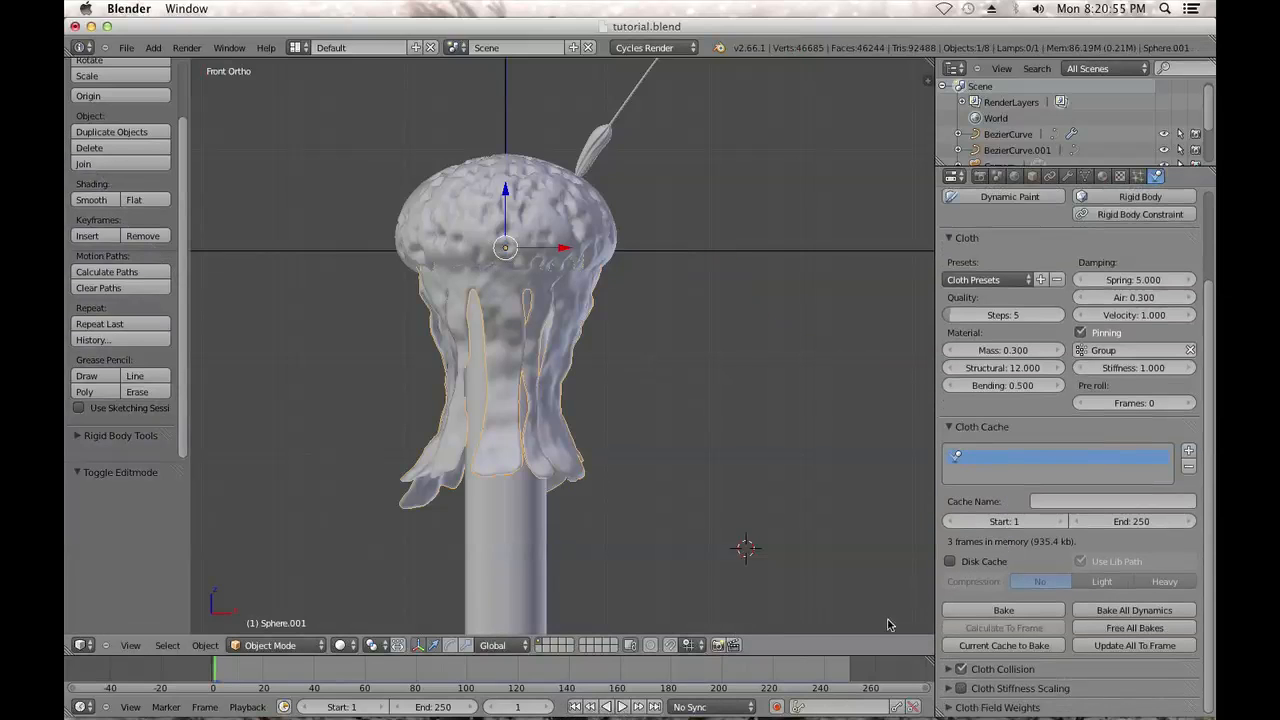
{"action": "left_click", "coordinate": [960, 432]}
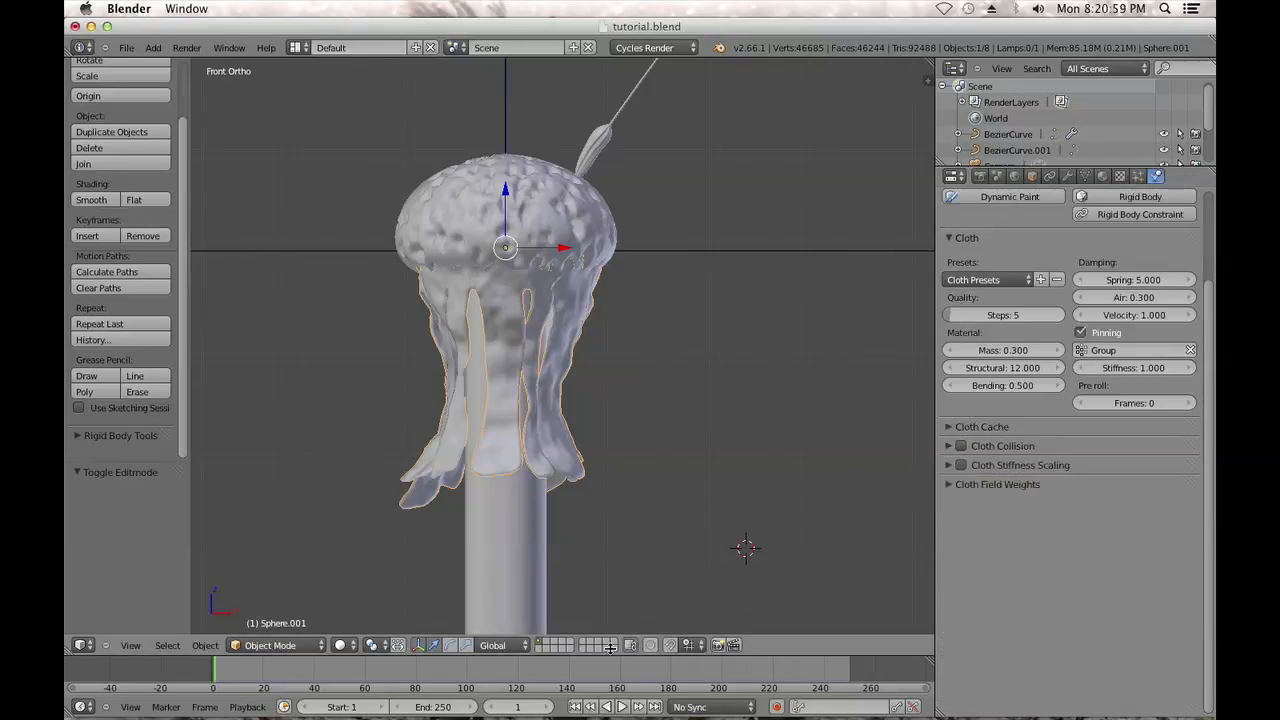
Test the sepals' cloth simulation without collisions, and rewind to the first frame
{"action": "left_click", "coordinate": [620, 707]}
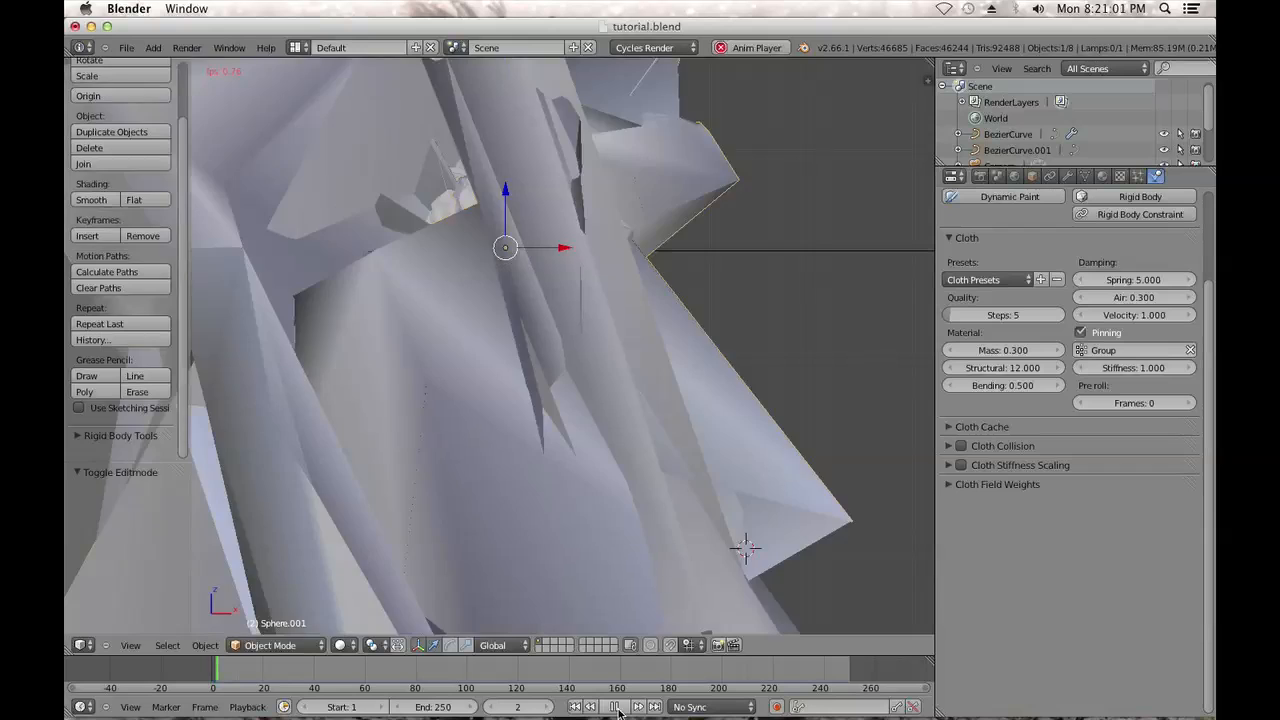
{"action": "key", "text": "alt+a"}
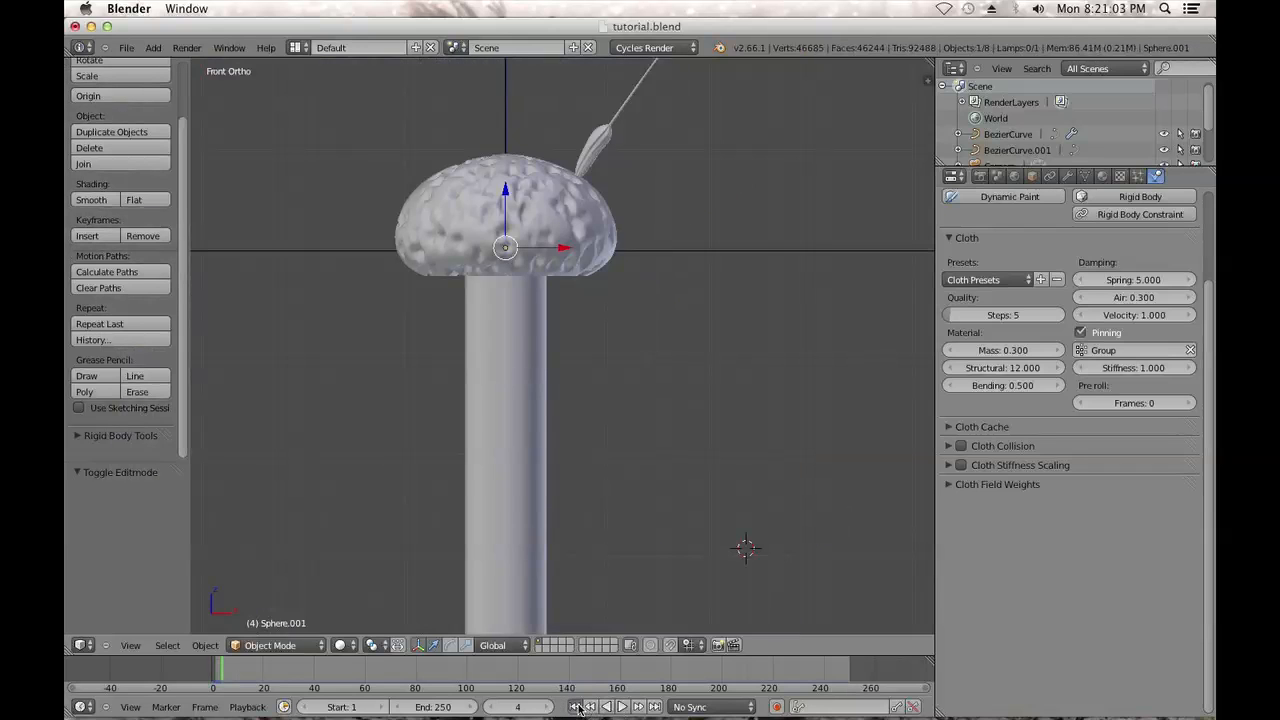
{"action": "left_click", "coordinate": [575, 707]}
{"action": "scroll", "coordinate": [1057, 490], "scroll_direction": "up", "scroll_amount": 4}
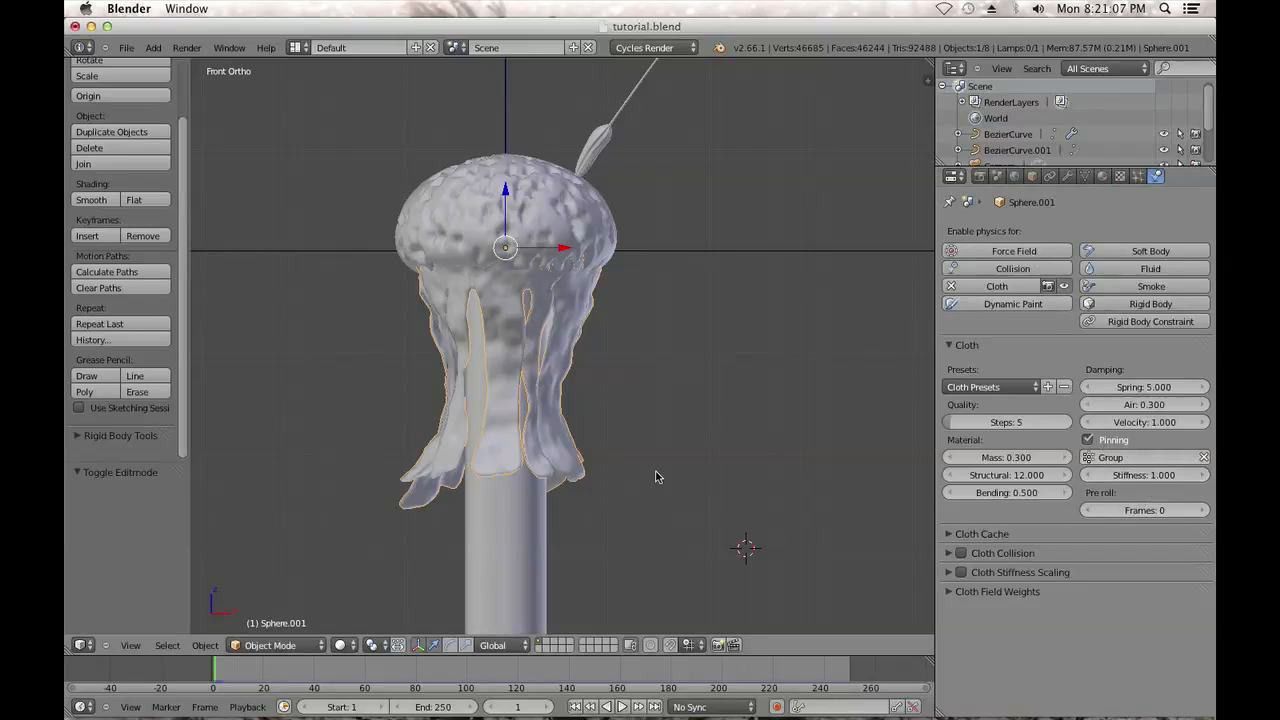
Select the sepals' uppermost edge loop beneath the head and assign it to the vertex group Group with weight 1.000
{"action": "left_click", "coordinate": [1085, 176]}
{"action": "key", "text": "Tab"}
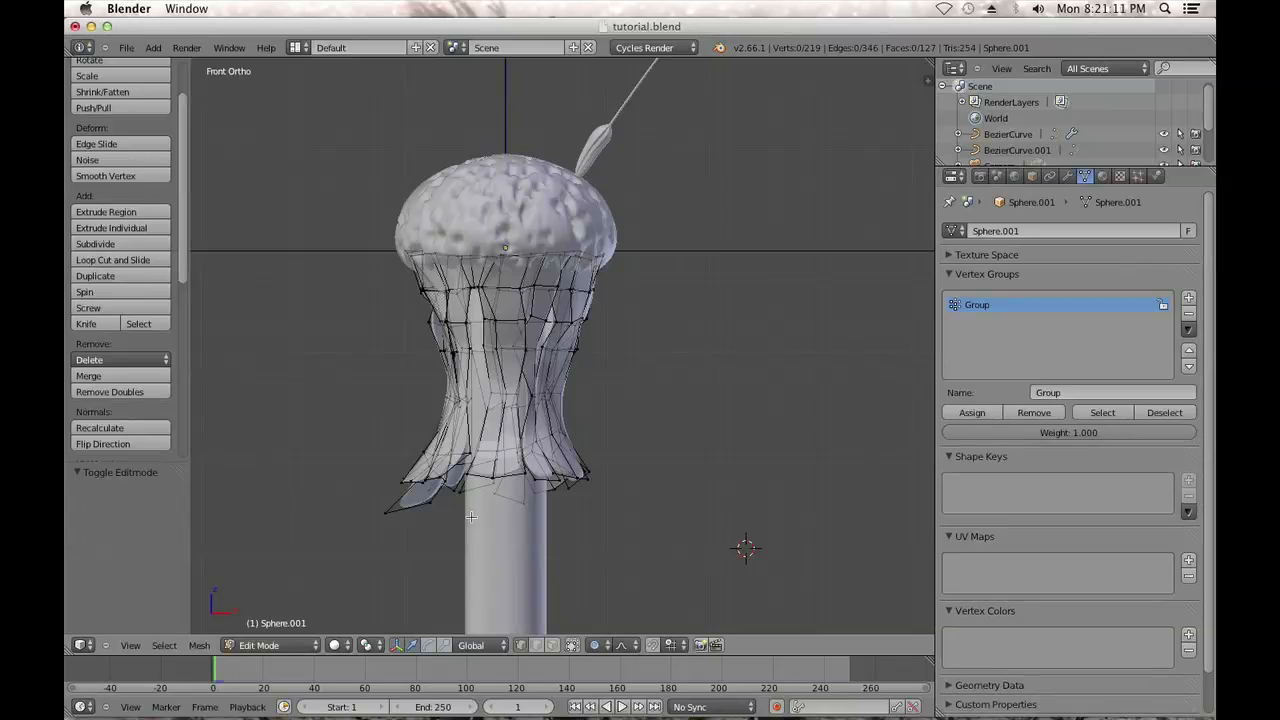
{"action": "left_click", "coordinate": [338, 646]}
{"action": "left_click", "coordinate": [353, 592]}
{"action": "key", "text": "Tab"}
{"action": "key", "text": "Tab"}
{"action": "right_click", "coordinate": [547, 252], "text": "alt"}
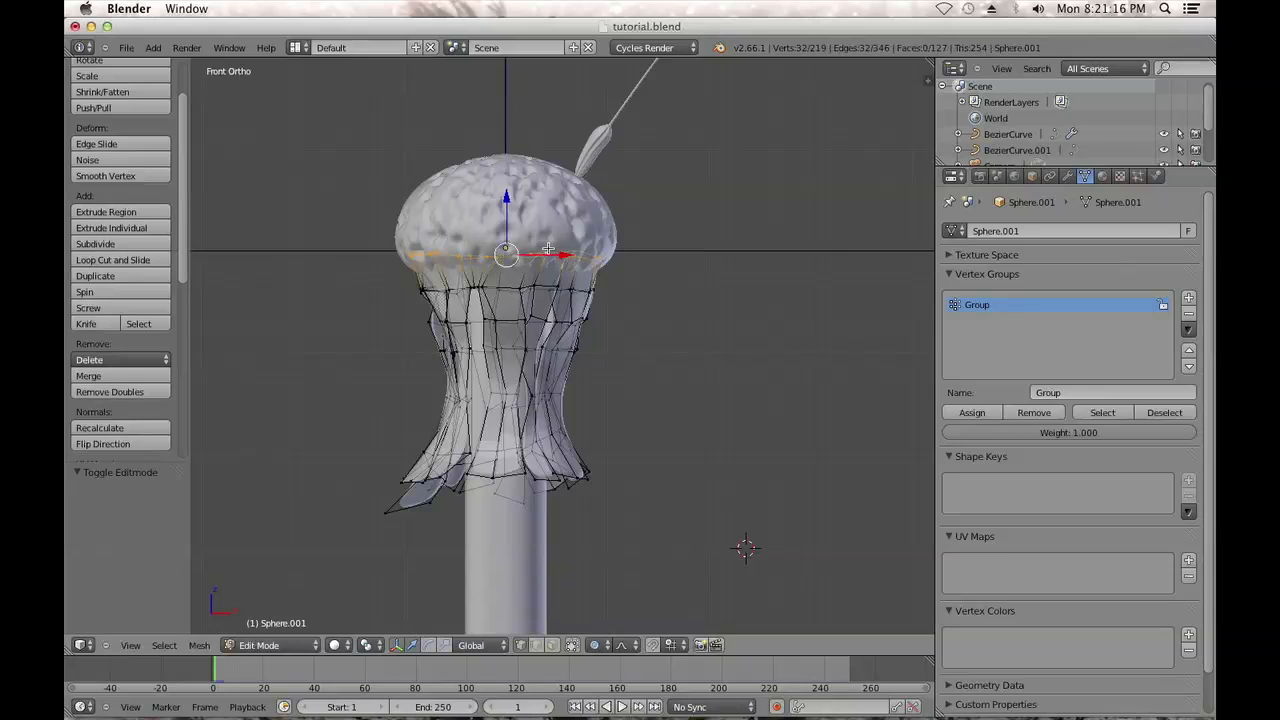
{"action": "left_click", "coordinate": [983, 412]}
{"action": "key", "text": "Tab"}
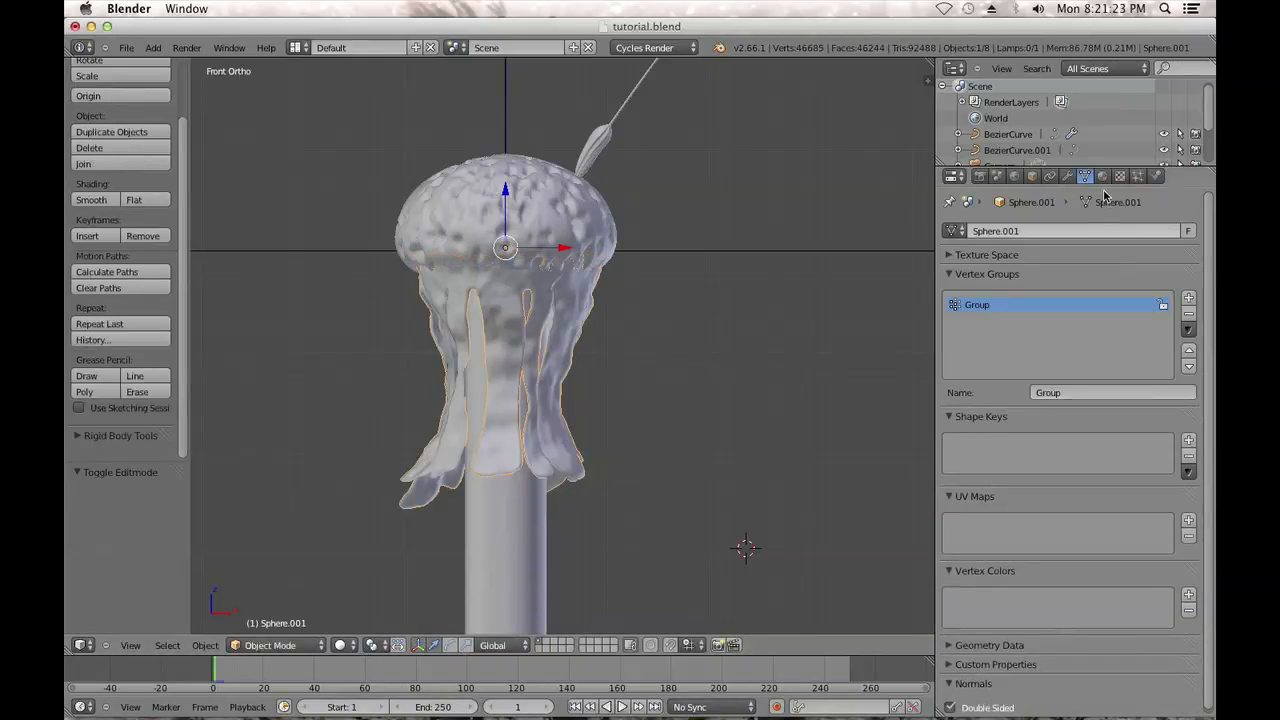
Set the cloth's velocity damping to 0.6
{"action": "left_click", "coordinate": [1156, 176]}
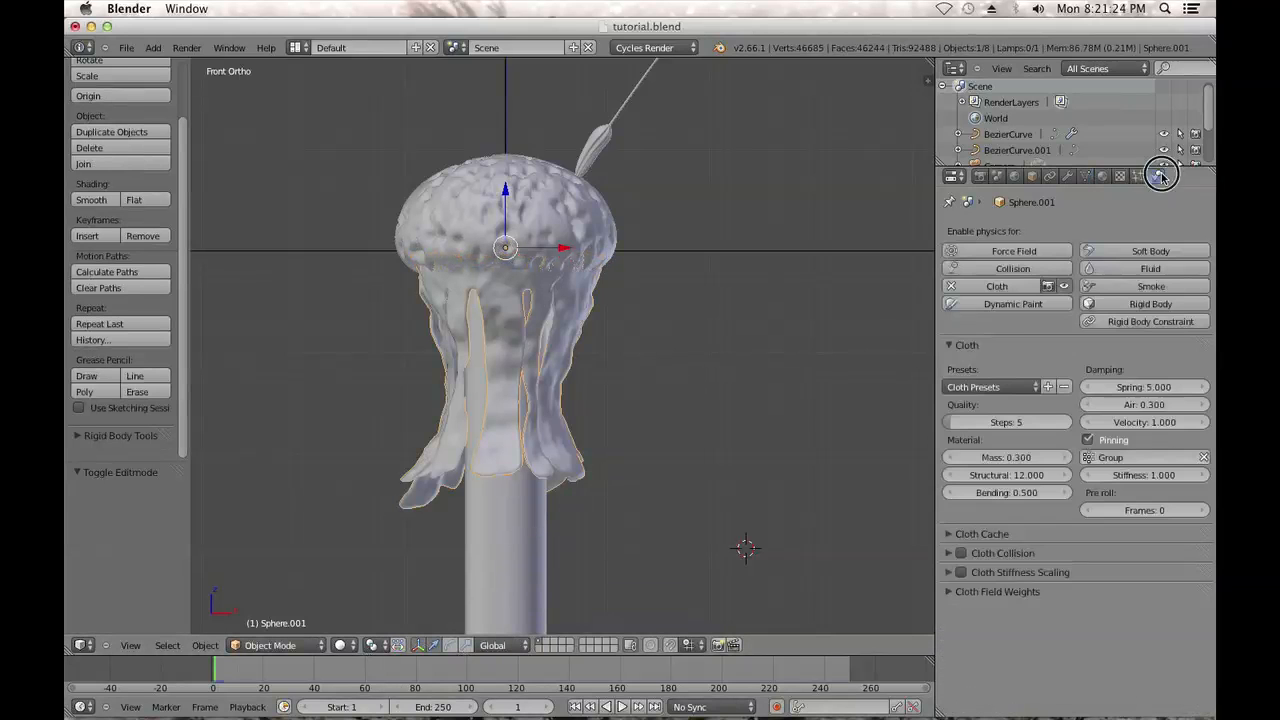
{"action": "left_click", "coordinate": [1143, 422]}
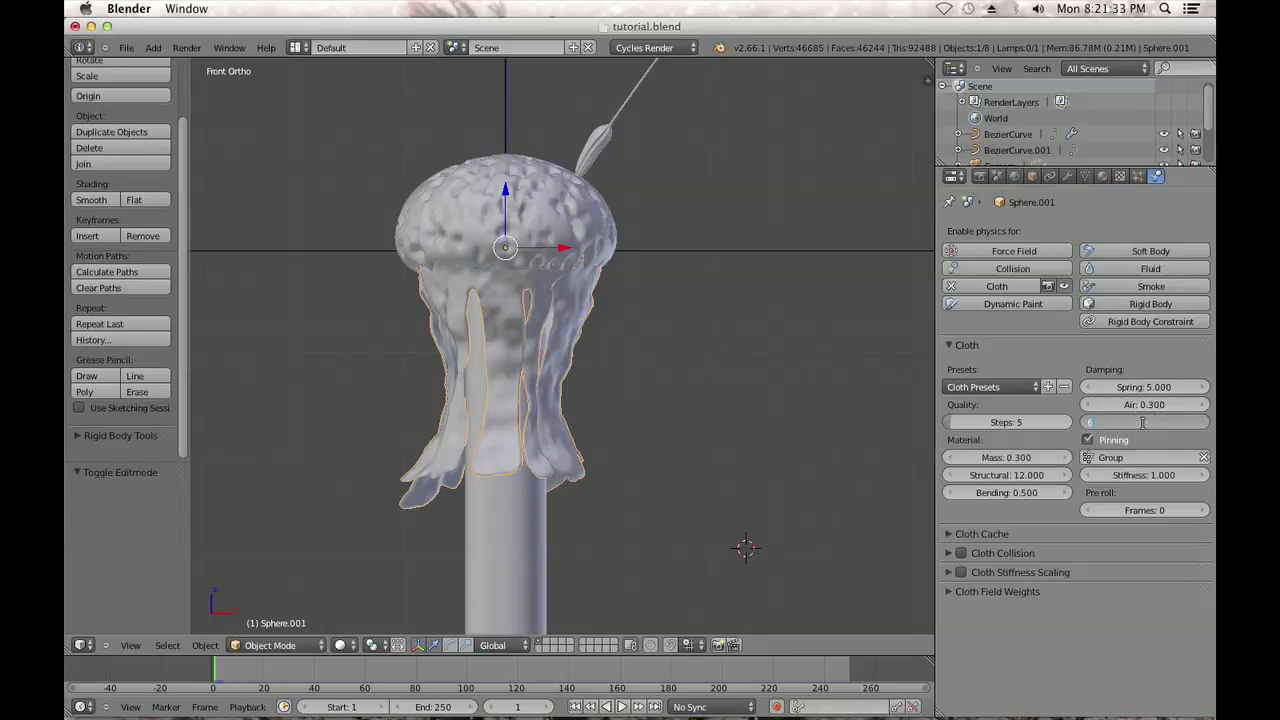
{"action": "type", "text": ".6"}
{"action": "key", "text": "Return"}
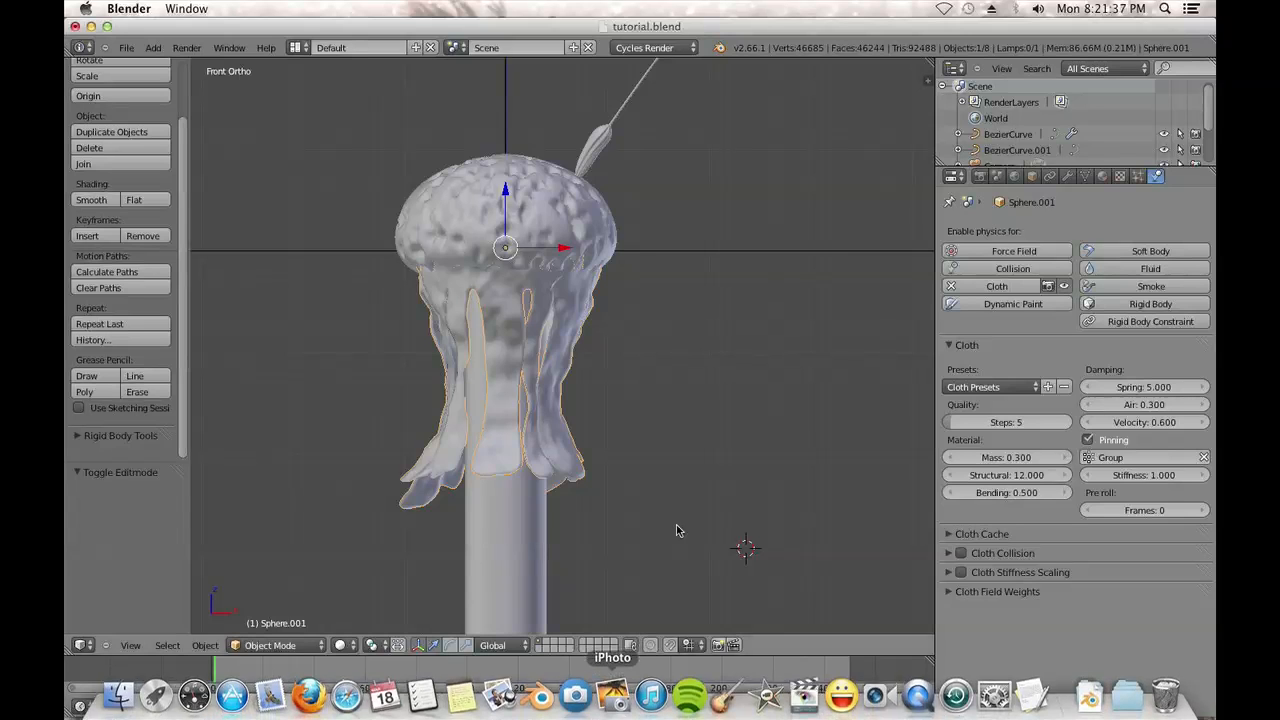
Play the cloth simulation to about frame 30 with the reduced velocity damping, and return to frame 1
{"action": "left_click", "coordinate": [620, 707]}
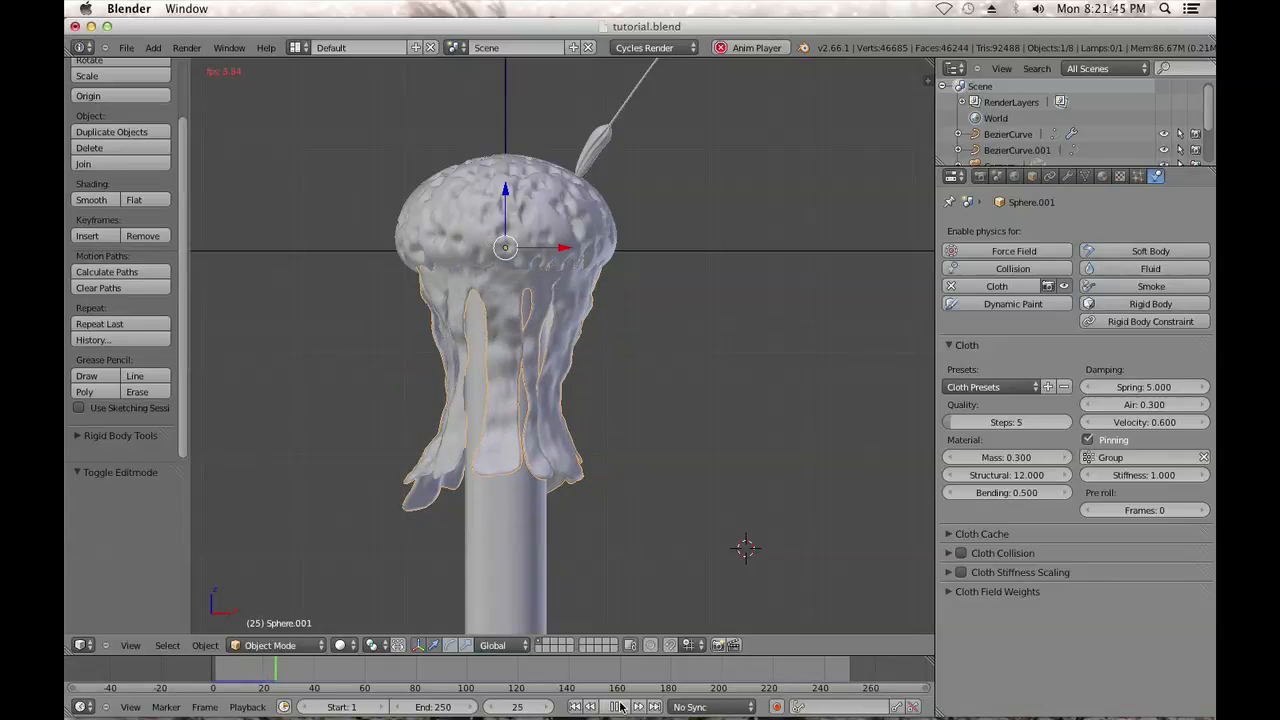
{"action": "left_click", "coordinate": [619, 707]}
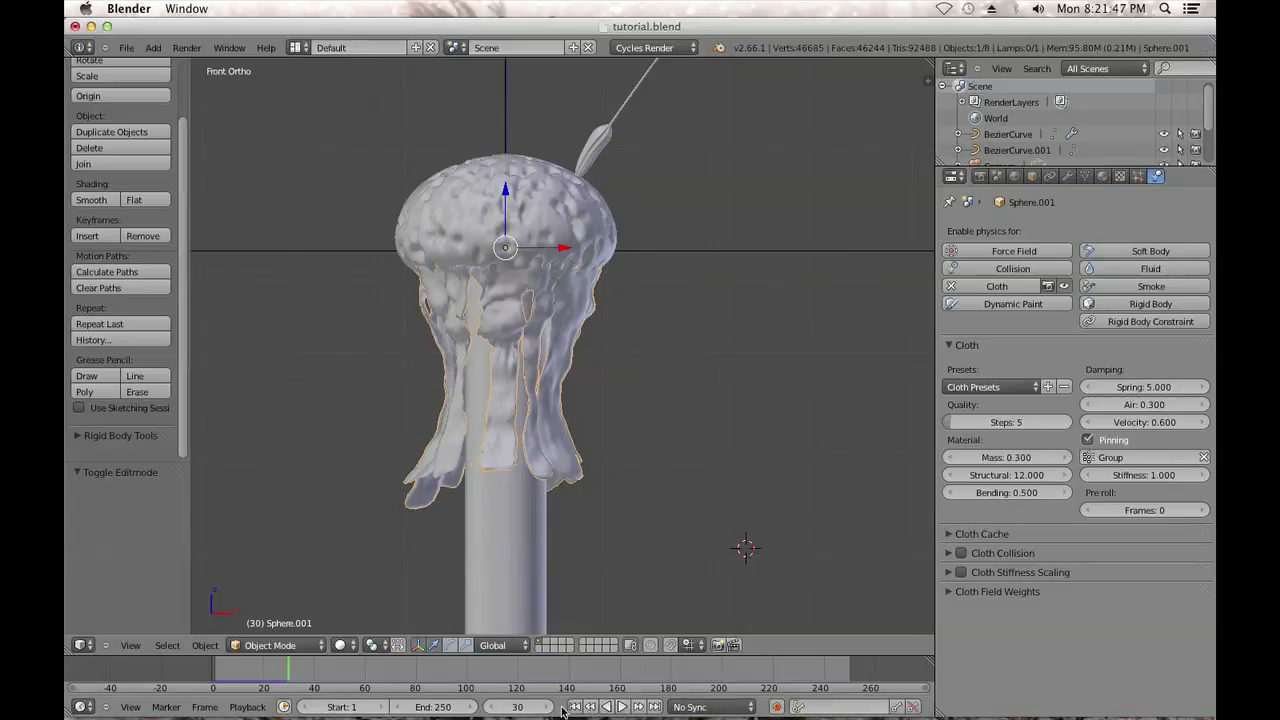
{"action": "left_click", "coordinate": [575, 707]}
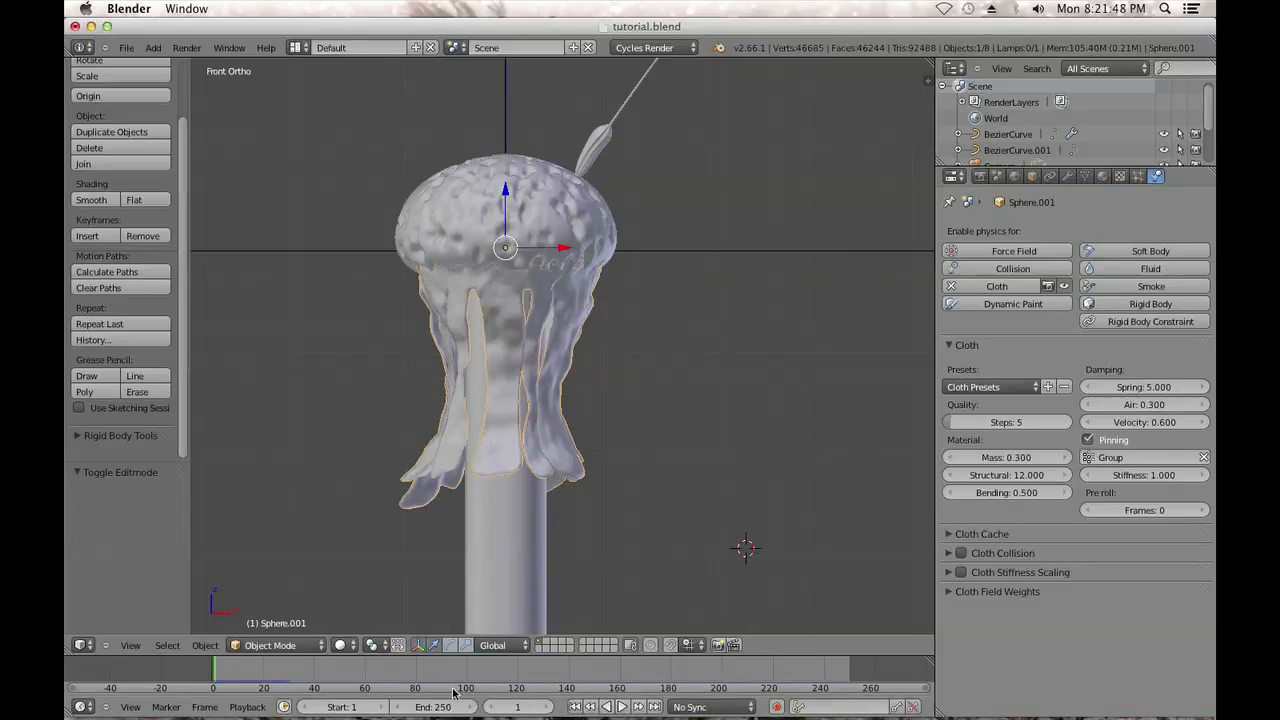
Weight-paint the middle of the sepals from several sides at weight 1.000 and strength 0.115, and return to Object Mode
{"action": "left_click", "coordinate": [272, 646]}
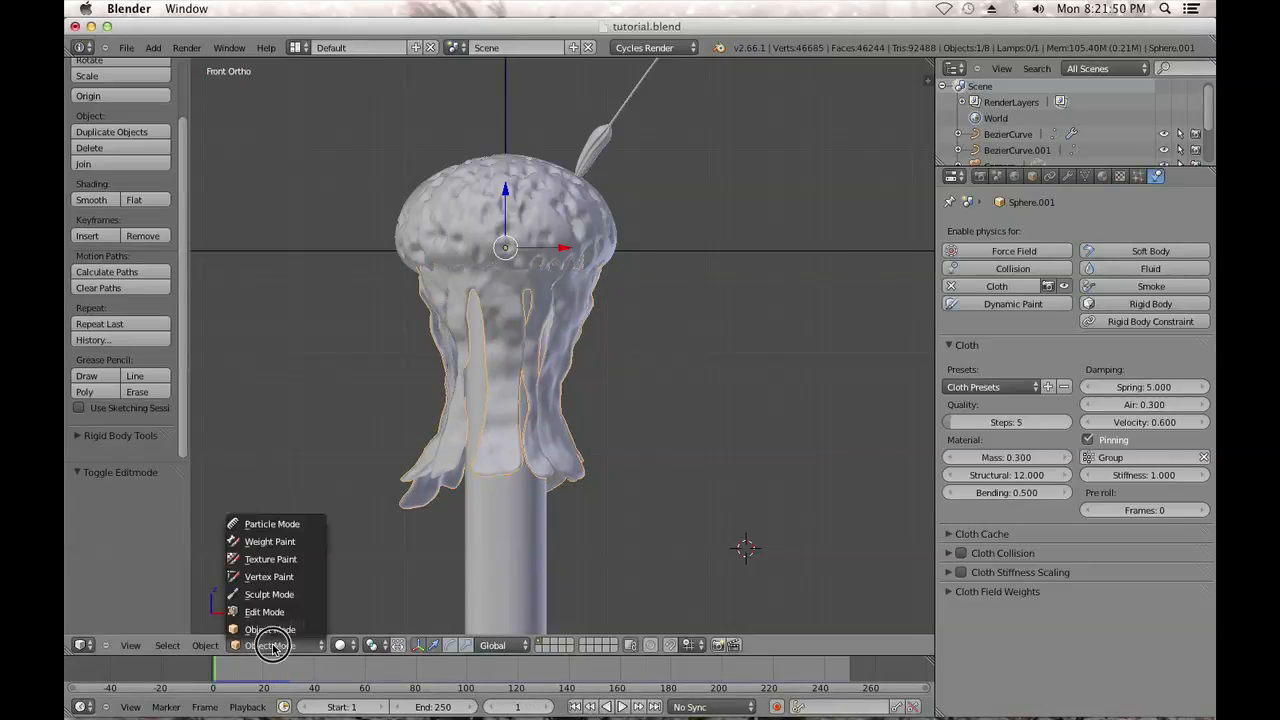
{"action": "left_click", "coordinate": [269, 577]}
{"action": "left_click", "coordinate": [268, 645]}
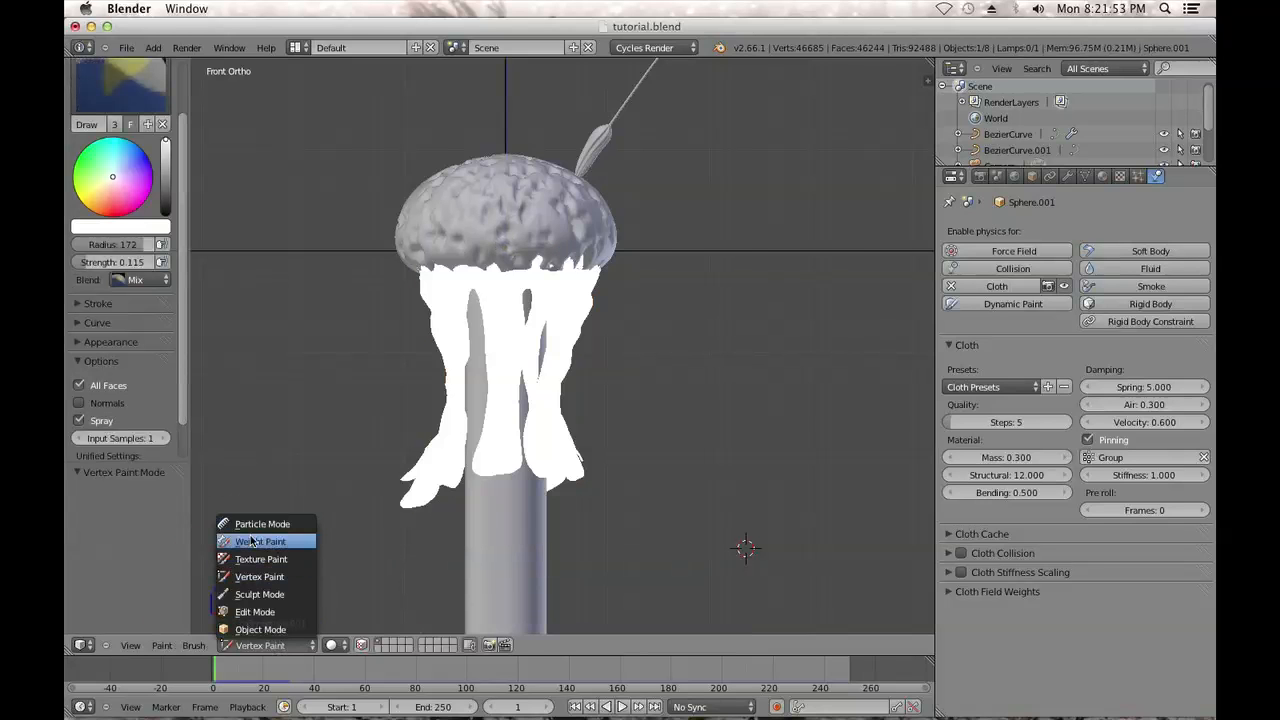
{"action": "left_click", "coordinate": [261, 541]}
{"action": "scroll", "coordinate": [656, 380], "scroll_direction": "up", "scroll_amount": 2}
{"action": "mouse_move", "coordinate": [638, 376]}
{"action": "middle_mouse_down"}
{"action": "mouse_move", "coordinate": [743, 383]}
{"action": "mouse_move", "coordinate": [687, 373]}
{"action": "mouse_move", "coordinate": [646, 394]}
{"action": "mouse_move", "coordinate": [600, 375]}
{"action": "middle_mouse_up"}
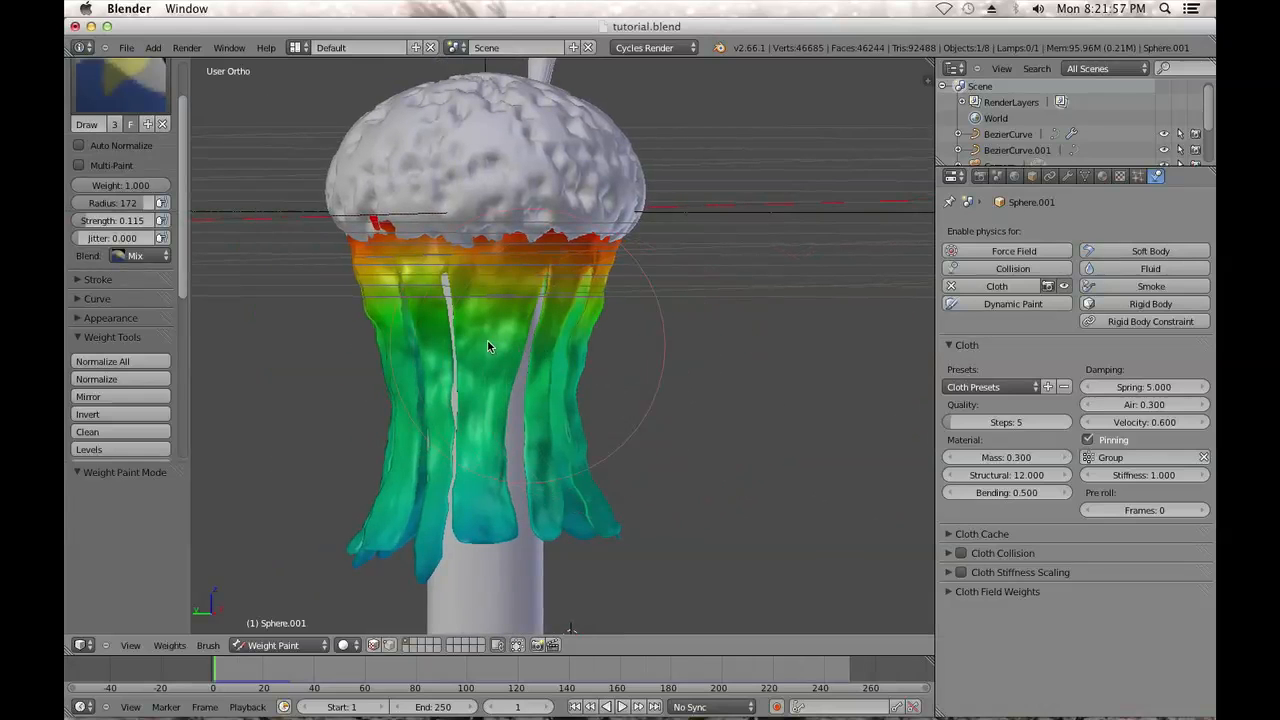
{"action": "left_click_drag", "start_coordinate": [371, 337], "coordinate": [380, 349]}
{"action": "mouse_move", "coordinate": [380, 349]}
{"action": "middle_mouse_down"}
{"action": "mouse_move", "coordinate": [571, 366]}
{"action": "mouse_move", "coordinate": [360, 349]}
{"action": "mouse_move", "coordinate": [671, 369]}
{"action": "middle_mouse_up"}
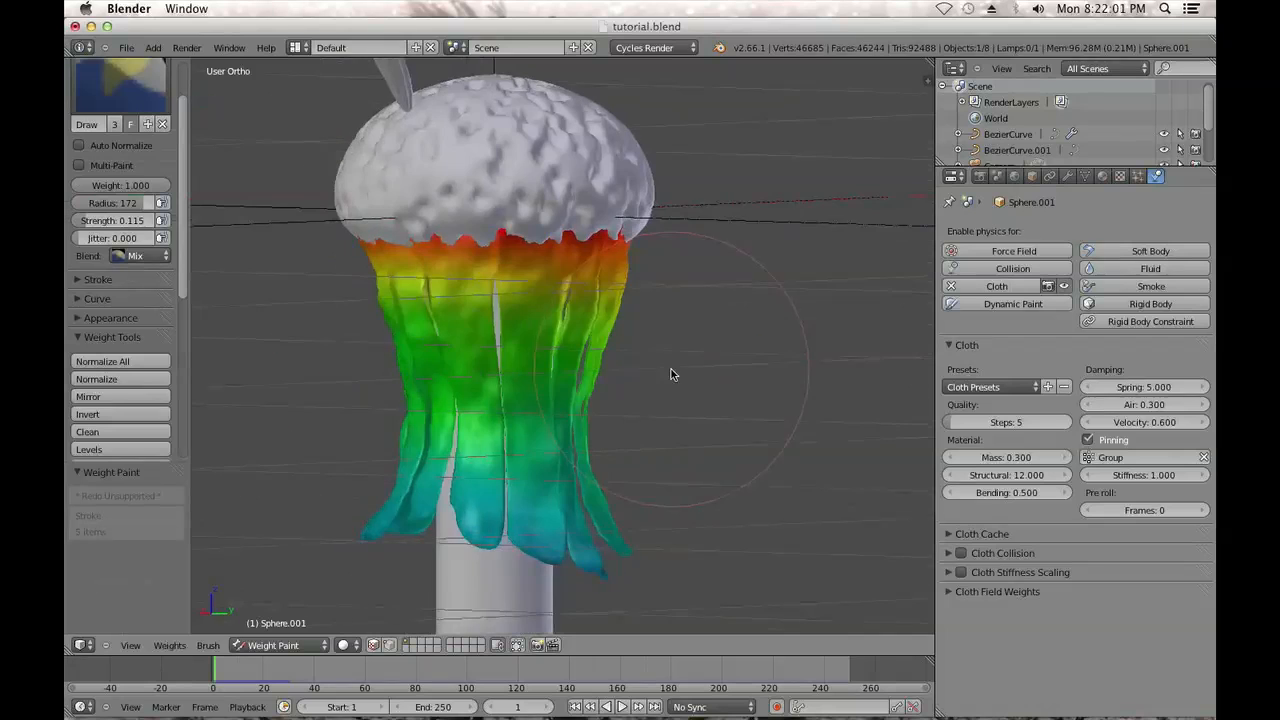
{"action": "left_click_drag", "start_coordinate": [357, 348], "coordinate": [501, 372]}
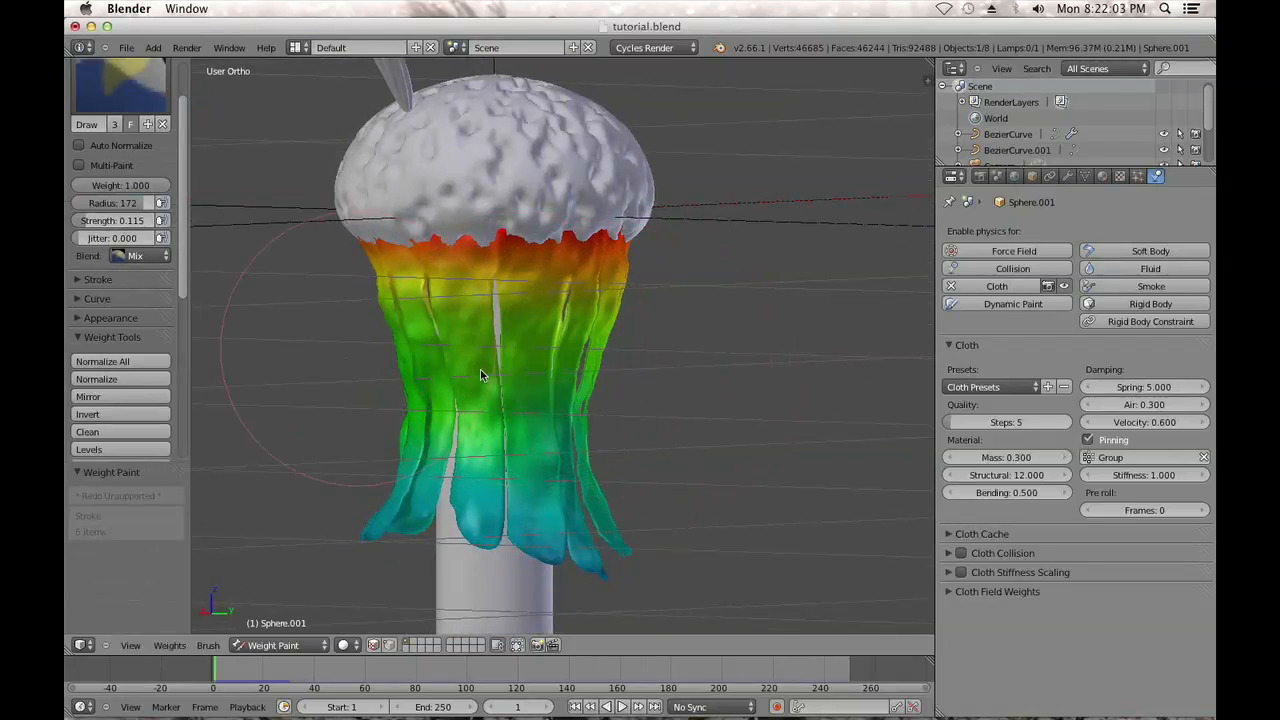
{"action": "middle_click_drag", "start_coordinate": [644, 386], "coordinate": [524, 374]}
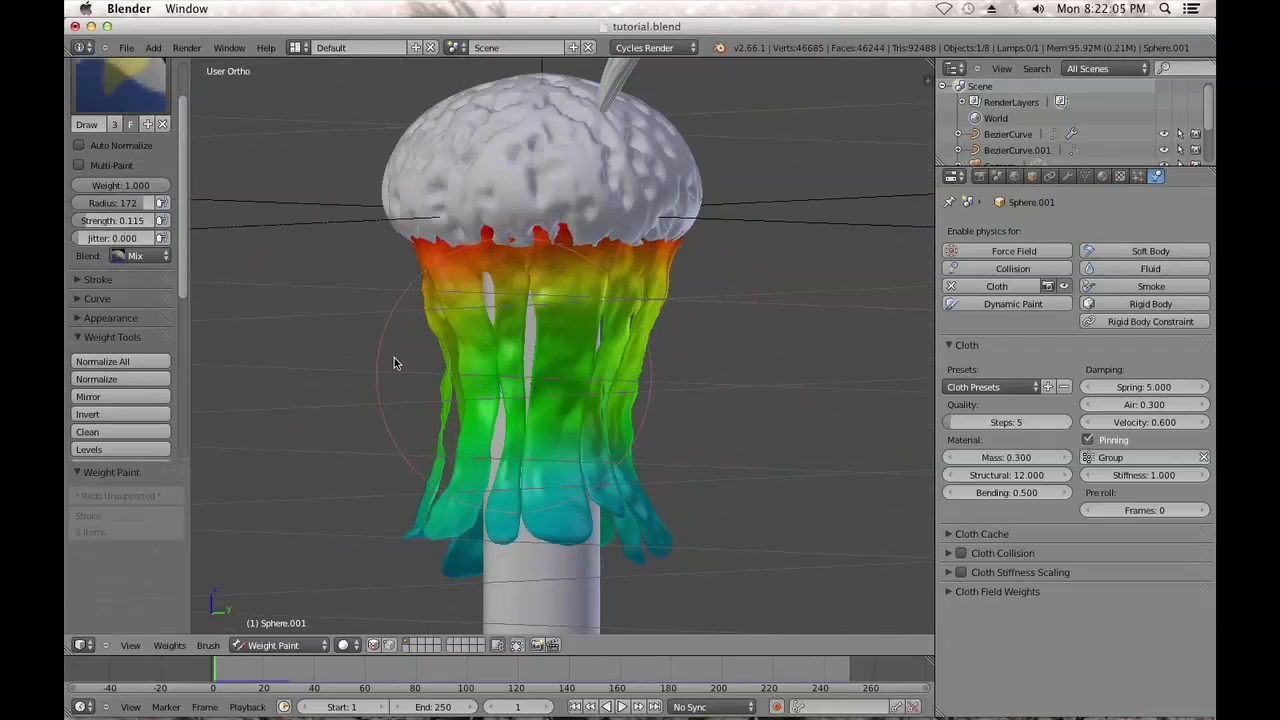
{"action": "left_click_drag", "start_coordinate": [443, 397], "coordinate": [649, 343]}
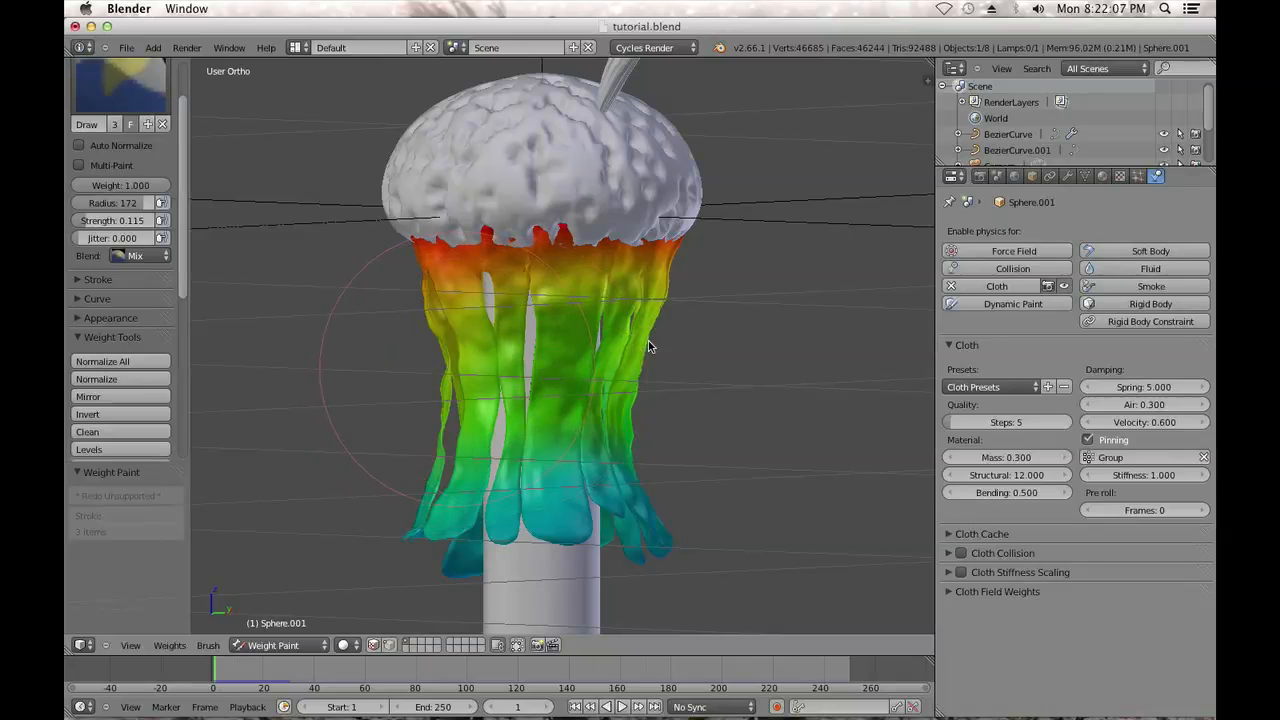
{"action": "left_click", "coordinate": [278, 645]}
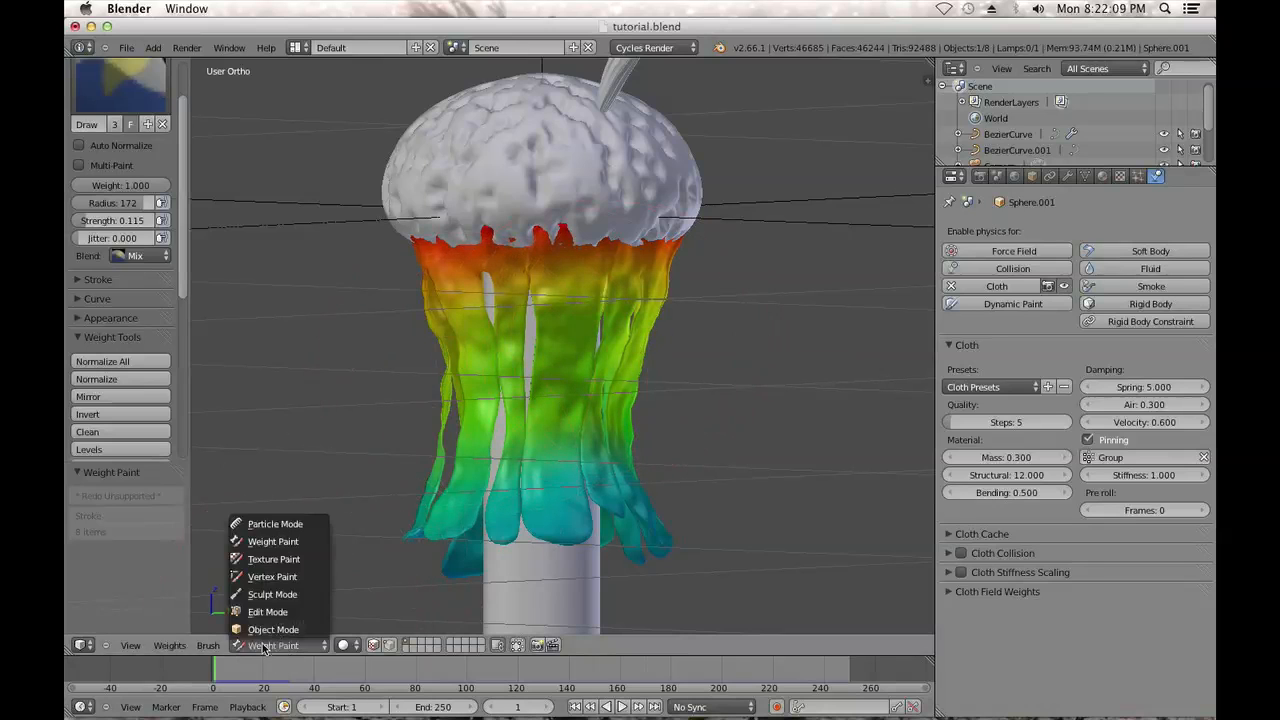
{"action": "left_click", "coordinate": [275, 624]}
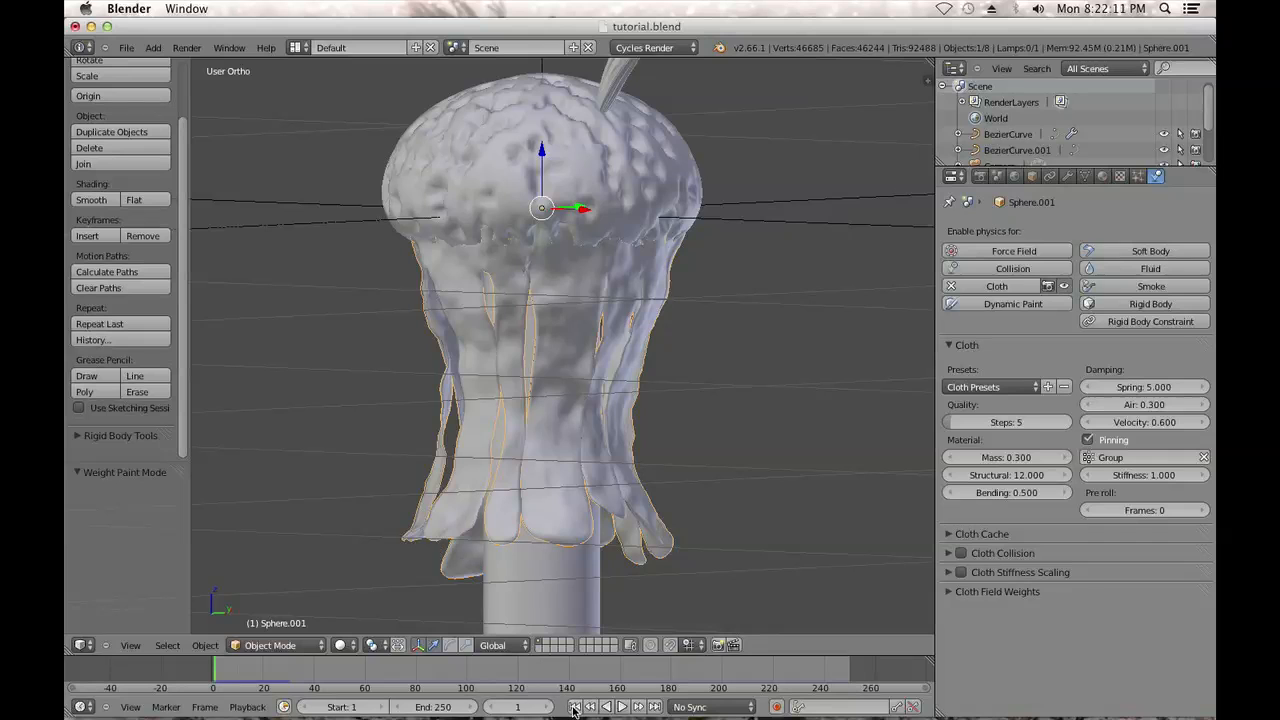
Play the cloth simulation to about frame 18 to check the repainted sepals, and return to frame 1
{"action": "left_click", "coordinate": [621, 707]}
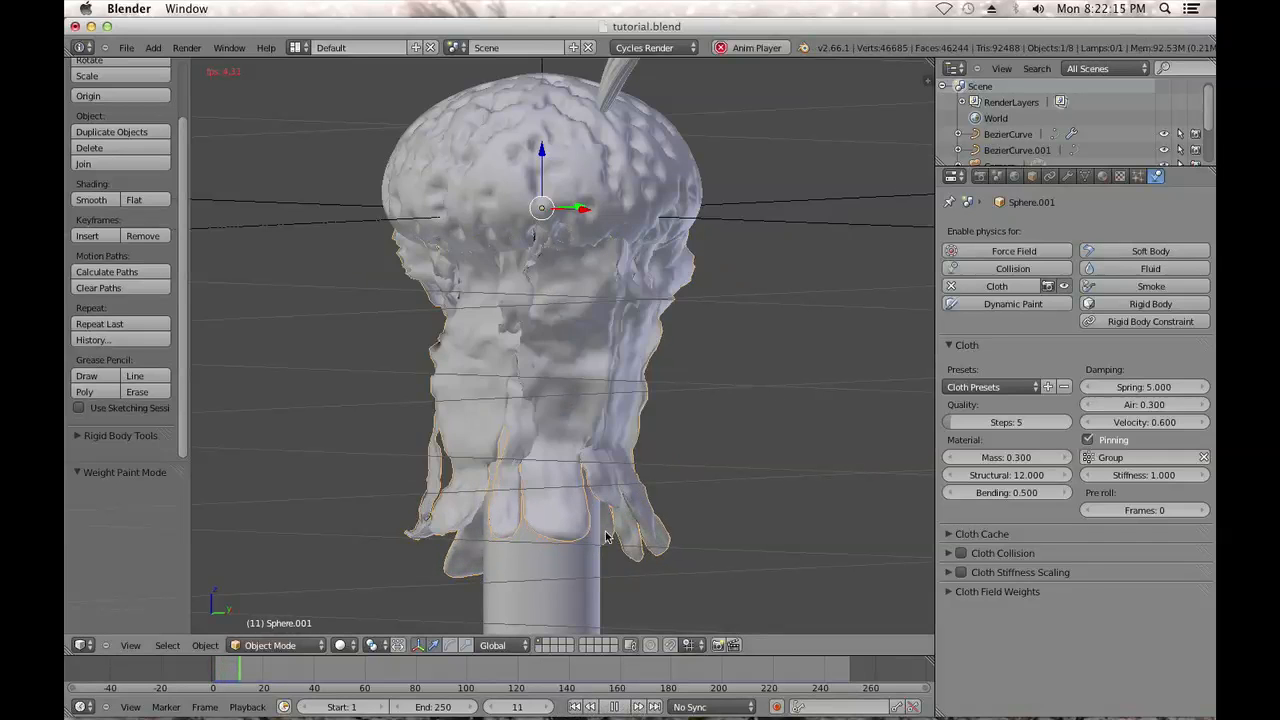
{"action": "left_click", "coordinate": [620, 707]}
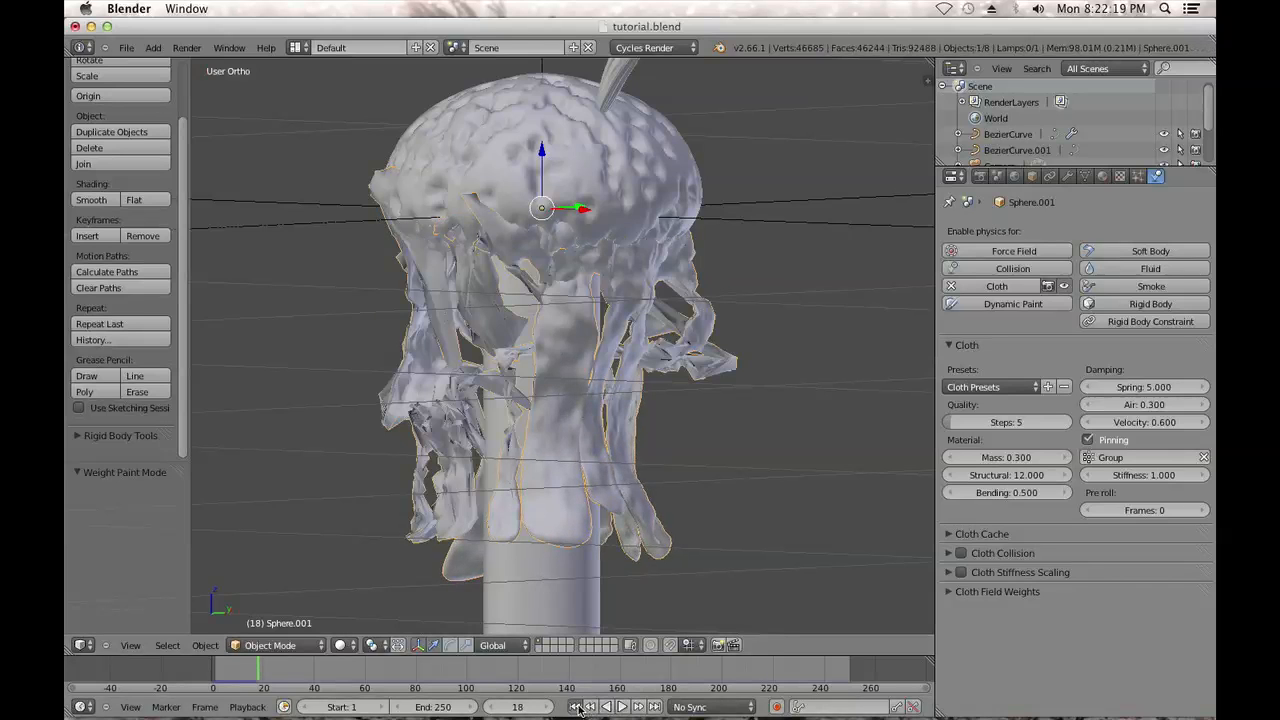
{"action": "left_click", "coordinate": [577, 707]}
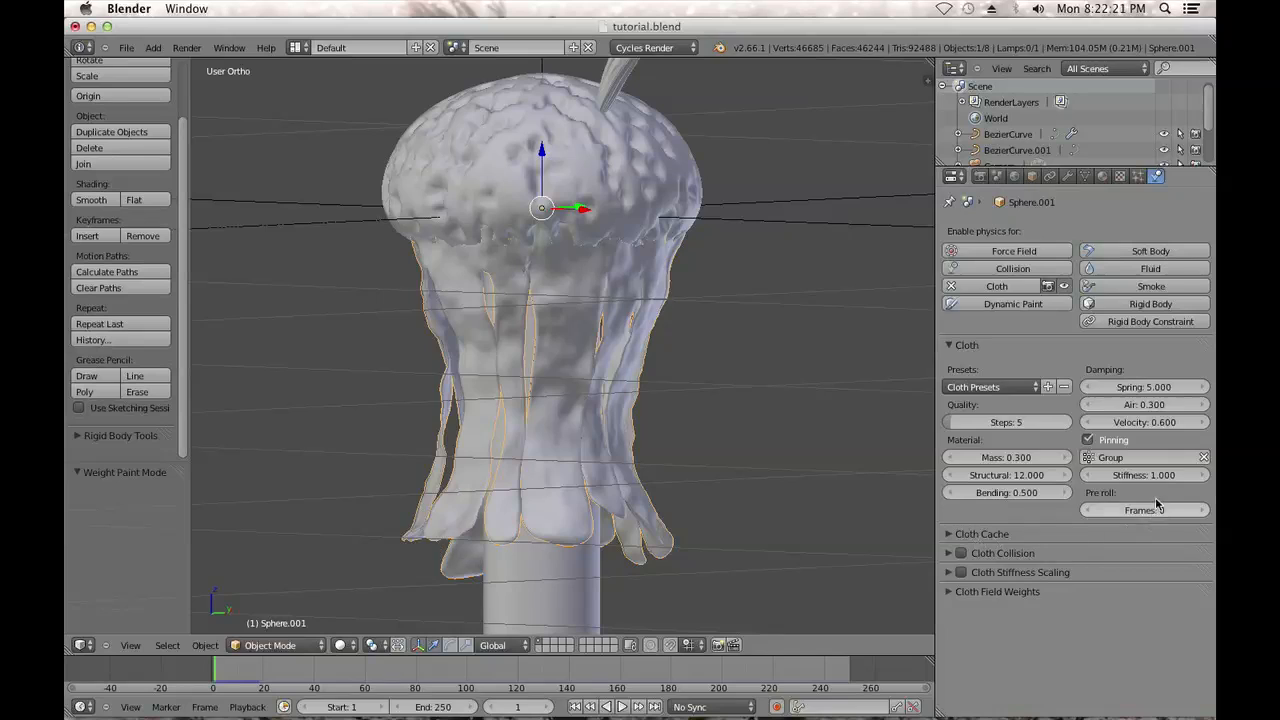
Set the cloth's velocity damping to 0.1
{"action": "left_click", "coordinate": [1136, 422]}
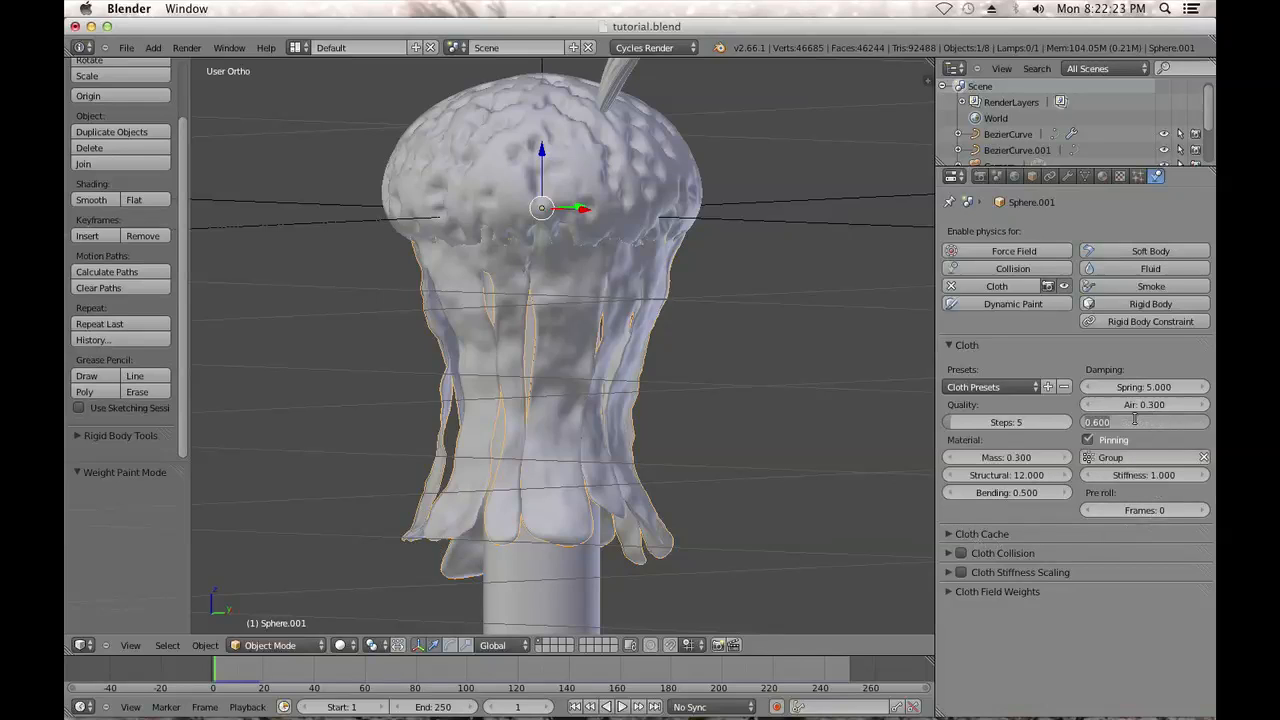
{"action": "type", "text": ".1"}
{"action": "key", "text": "Return"}
Play the simulation past frame 30, test-move the sepals during playback, cancel the move, and return to frame 1
{"action": "left_click", "coordinate": [621, 707]}
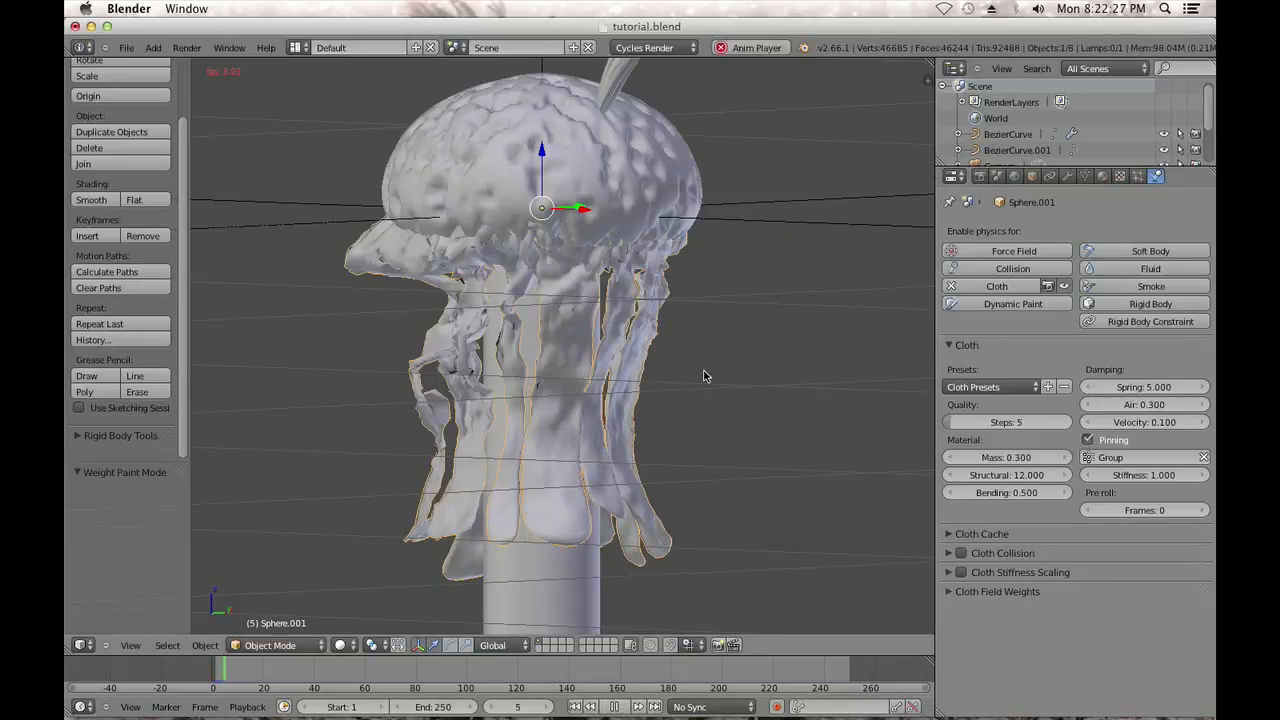
{"action": "middle_click_drag", "start_coordinate": [614, 380], "coordinate": [680, 354]}
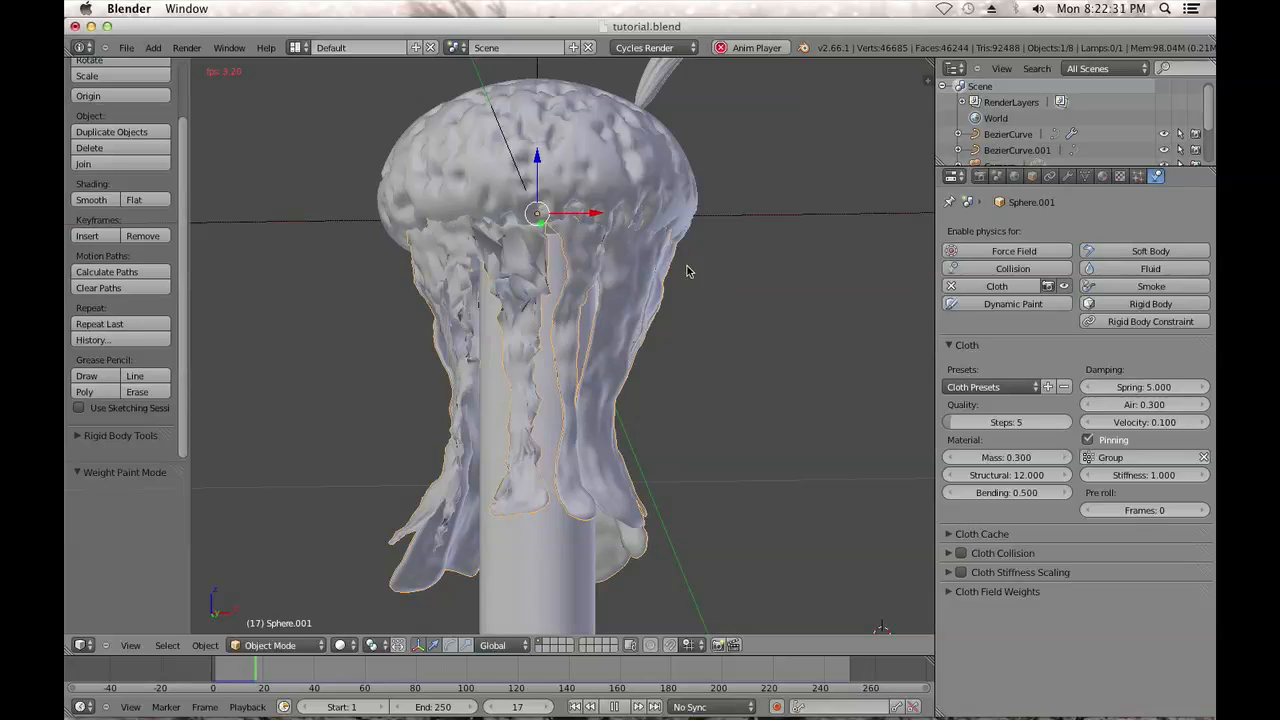
{"action": "key", "text": "g"}
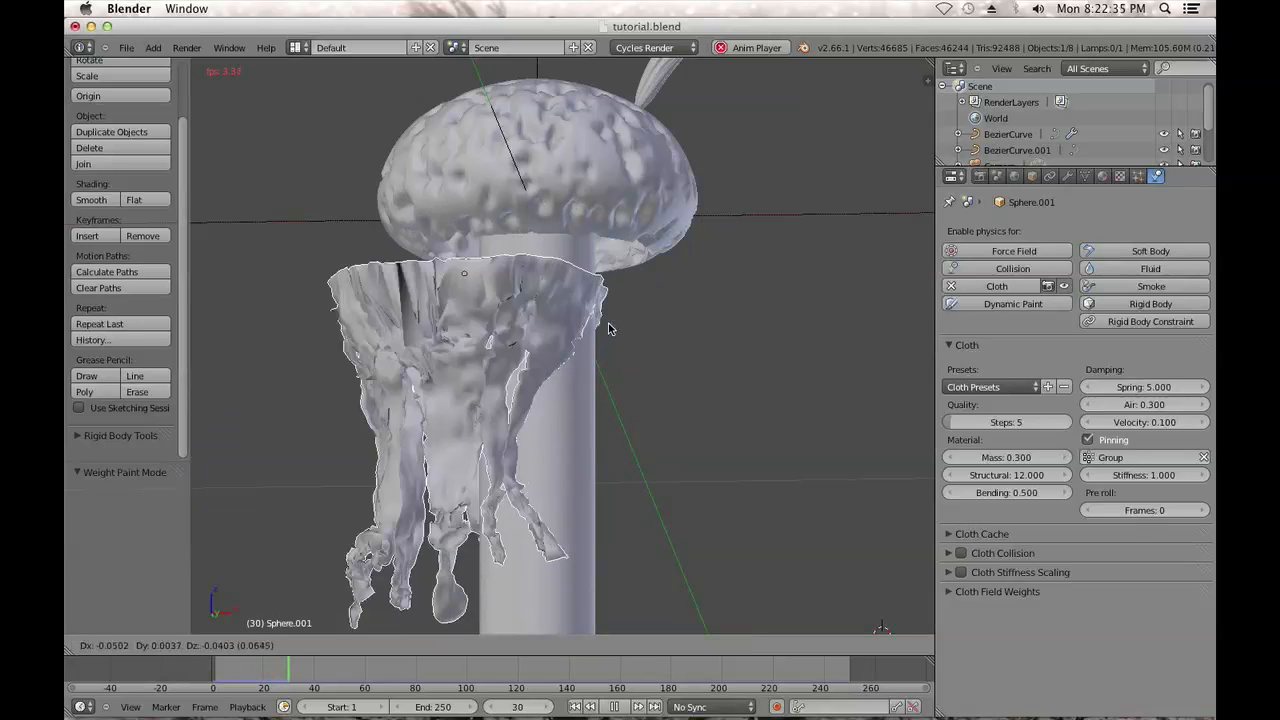
{"action": "right_click", "coordinate": [609, 328]}
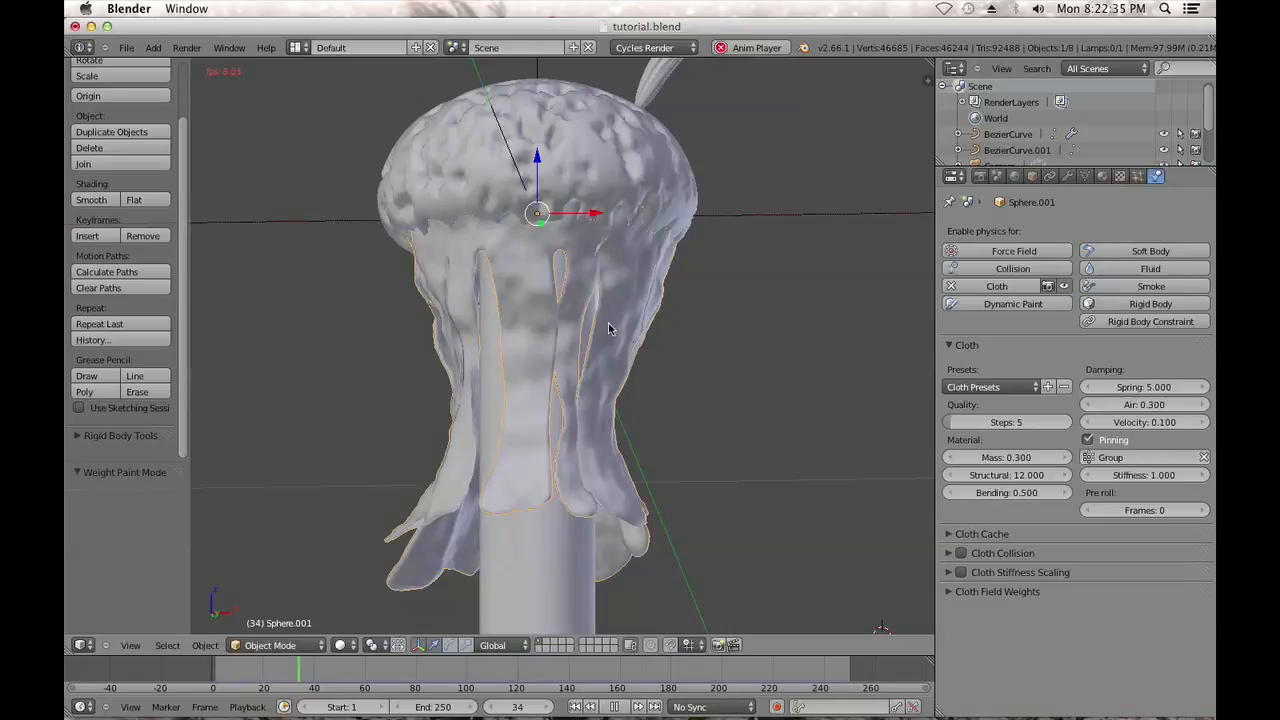
{"action": "left_click", "coordinate": [614, 707]}
{"action": "key", "text": "shift+Left"}
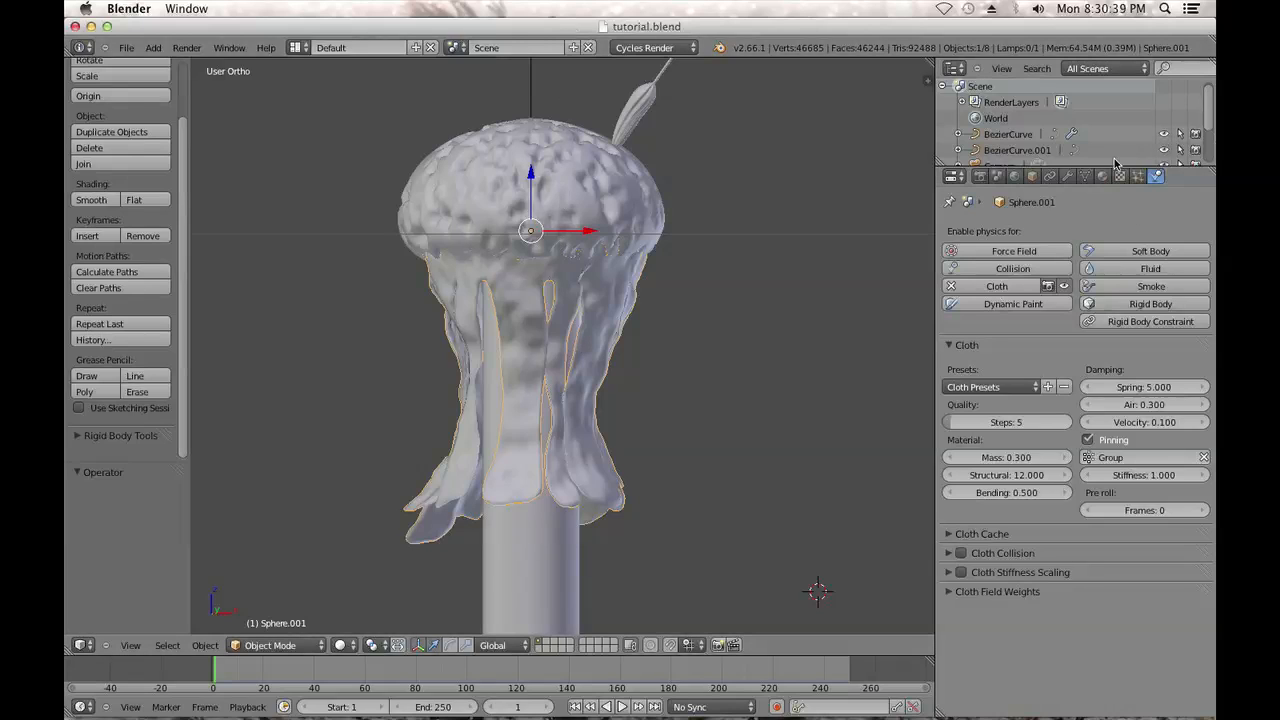
Move the sepals' Cloth modifier above Subsurf in the modifier stack and replay the simulation from frame 1
{"action": "left_click", "coordinate": [1072, 177]}
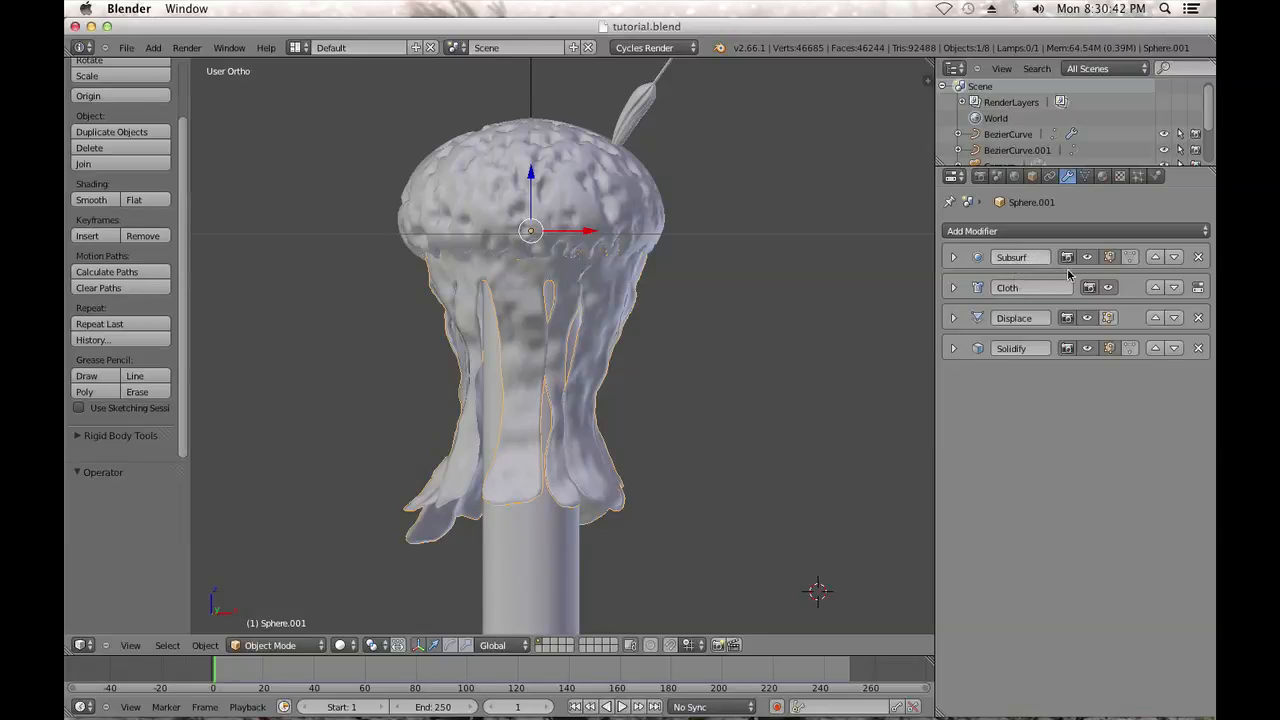
{"action": "left_click", "coordinate": [1155, 289]}
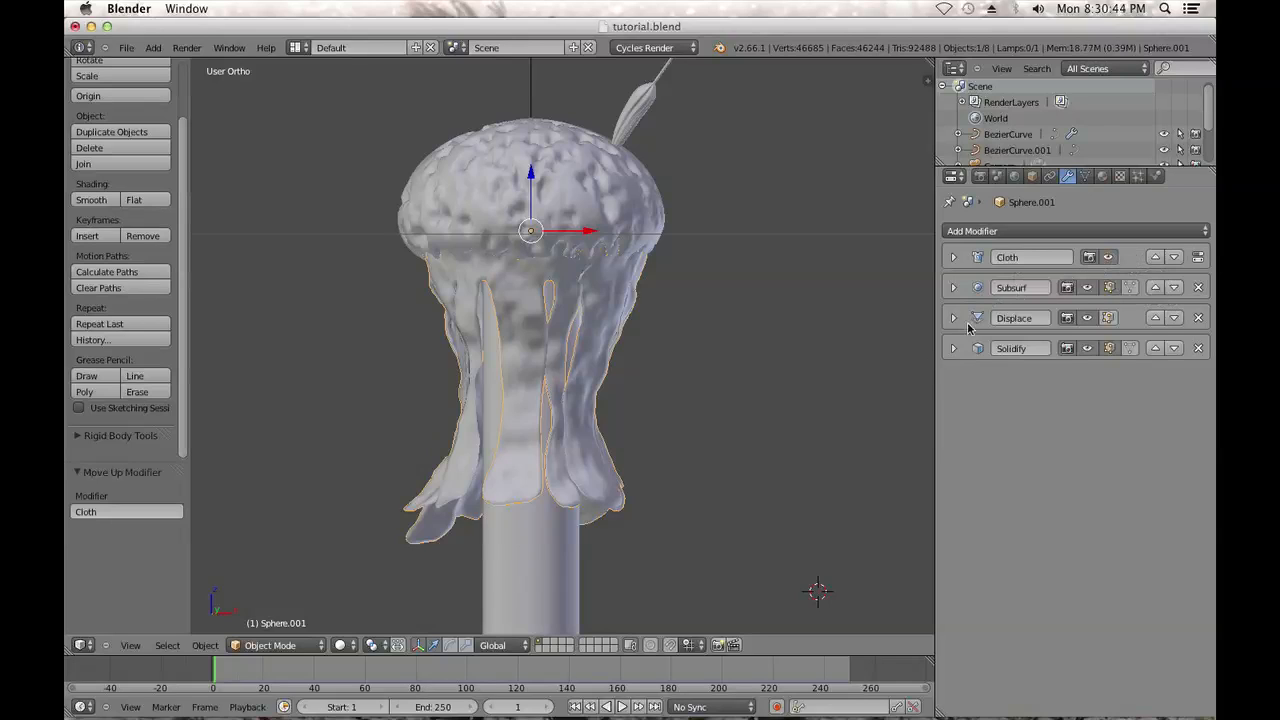
{"action": "left_click", "coordinate": [624, 707]}
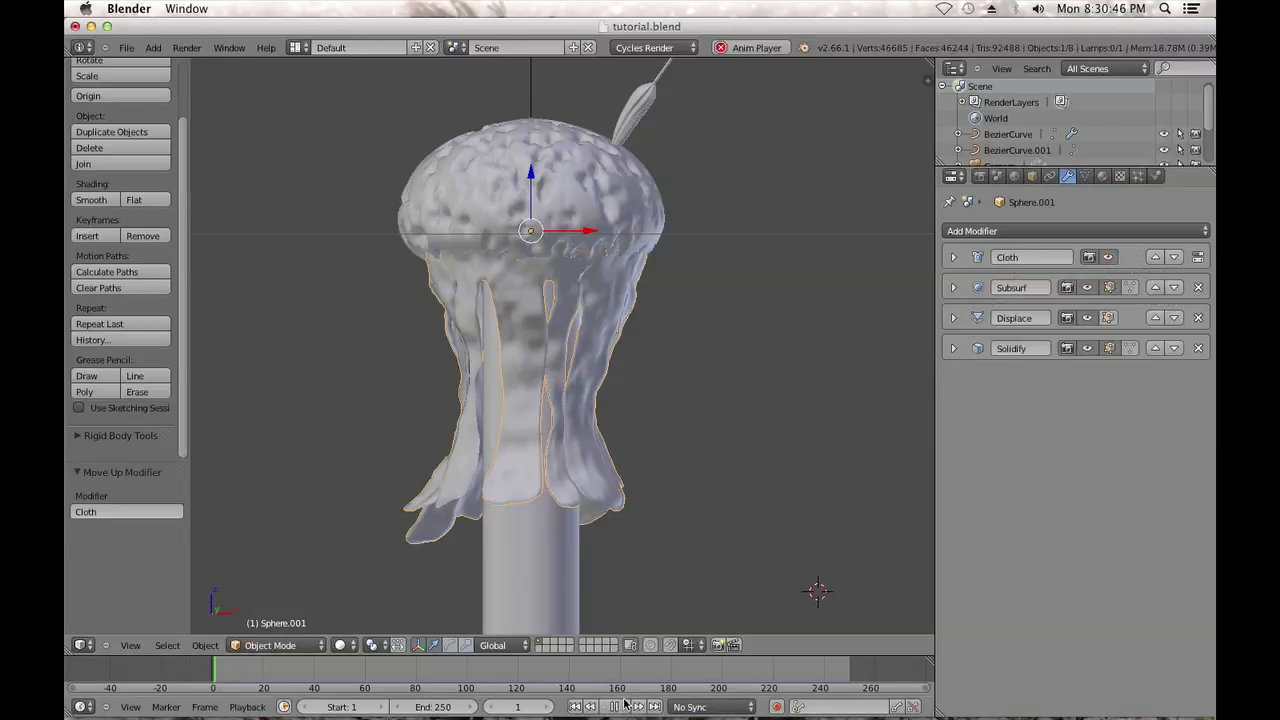
{"action": "left_click", "coordinate": [615, 707]}
{"action": "left_click", "coordinate": [575, 707]}
{"action": "left_click", "coordinate": [621, 707]}
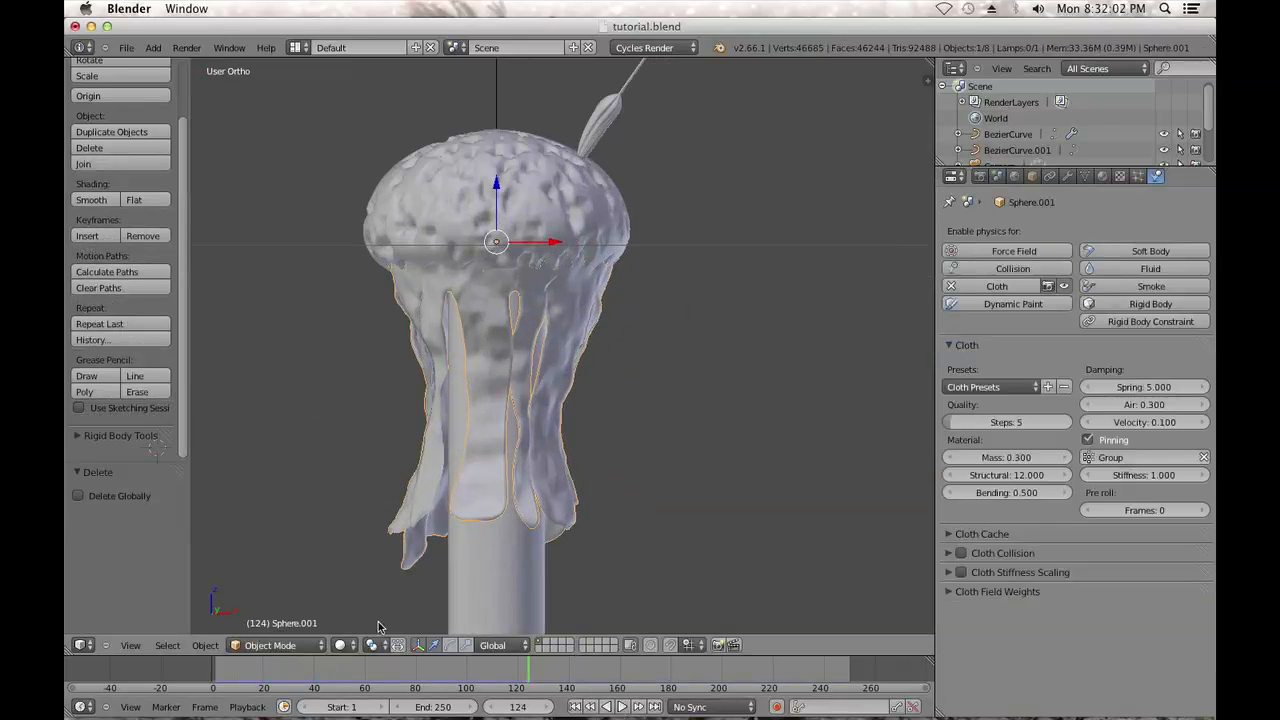
Reduce the weights around the middle of the sepals with the Subtract brush at weight 1.000 and strength 0.200, and return to Object Mode
{"action": "left_click", "coordinate": [348, 643]}
{"action": "left_click", "coordinate": [286, 648]}
{"action": "left_click", "coordinate": [288, 632]}
{"action": "left_click", "coordinate": [284, 649]}
{"action": "left_click", "coordinate": [280, 558]}
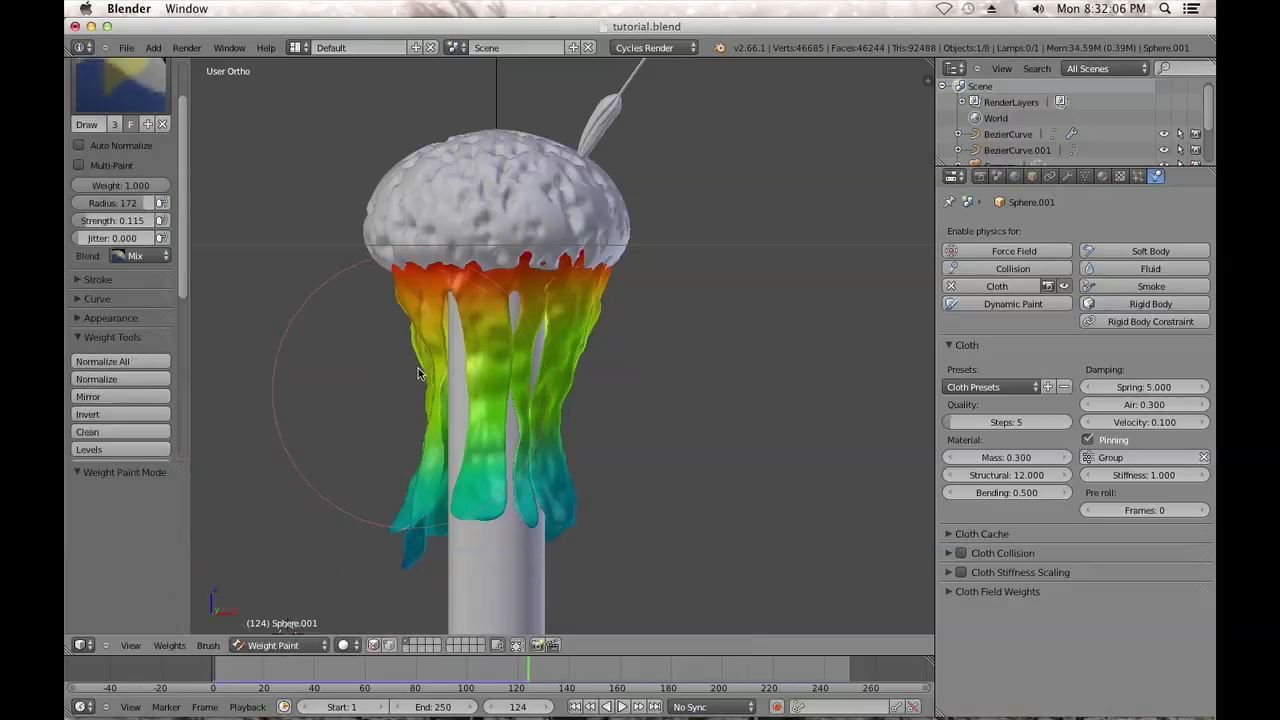
{"action": "left_click", "coordinate": [84, 88]}
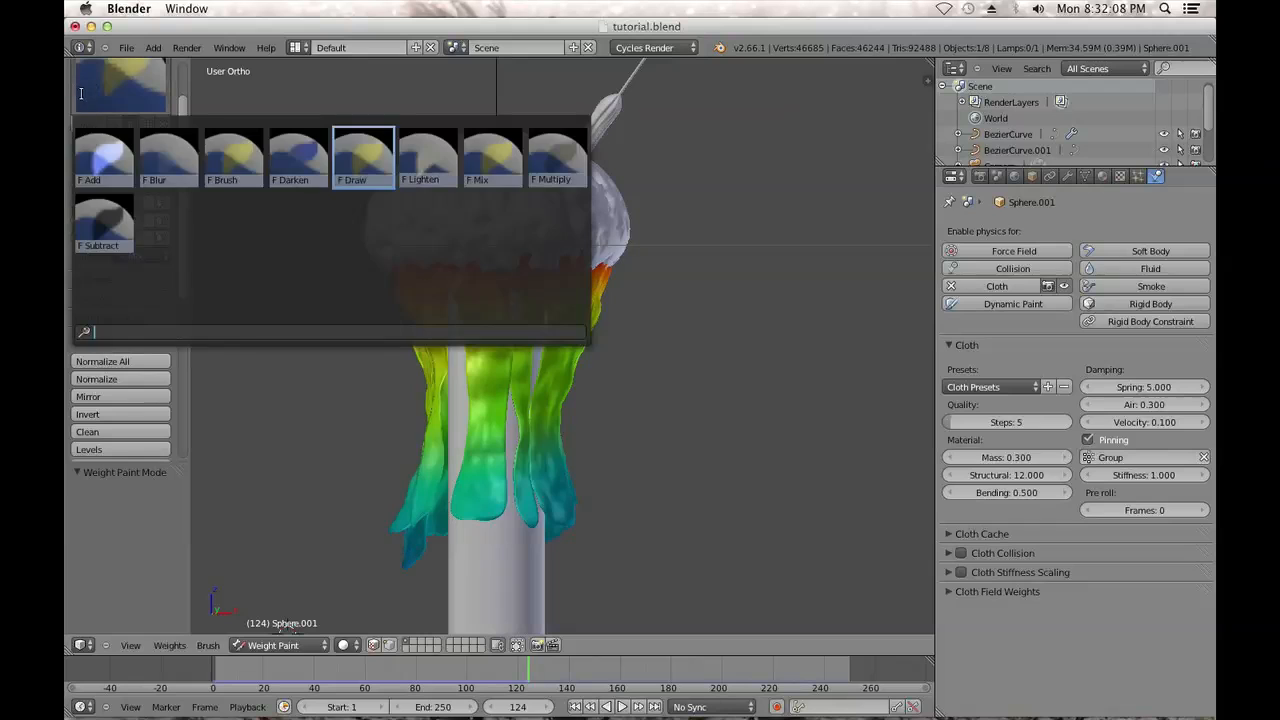
{"action": "left_click", "coordinate": [115, 222]}
{"action": "mouse_move", "coordinate": [433, 398]}
{"action": "left_mouse_down"}
{"action": "mouse_move", "coordinate": [580, 391]}
{"action": "mouse_move", "coordinate": [449, 363]}
{"action": "mouse_move", "coordinate": [444, 393]}
{"action": "left_mouse_up"}
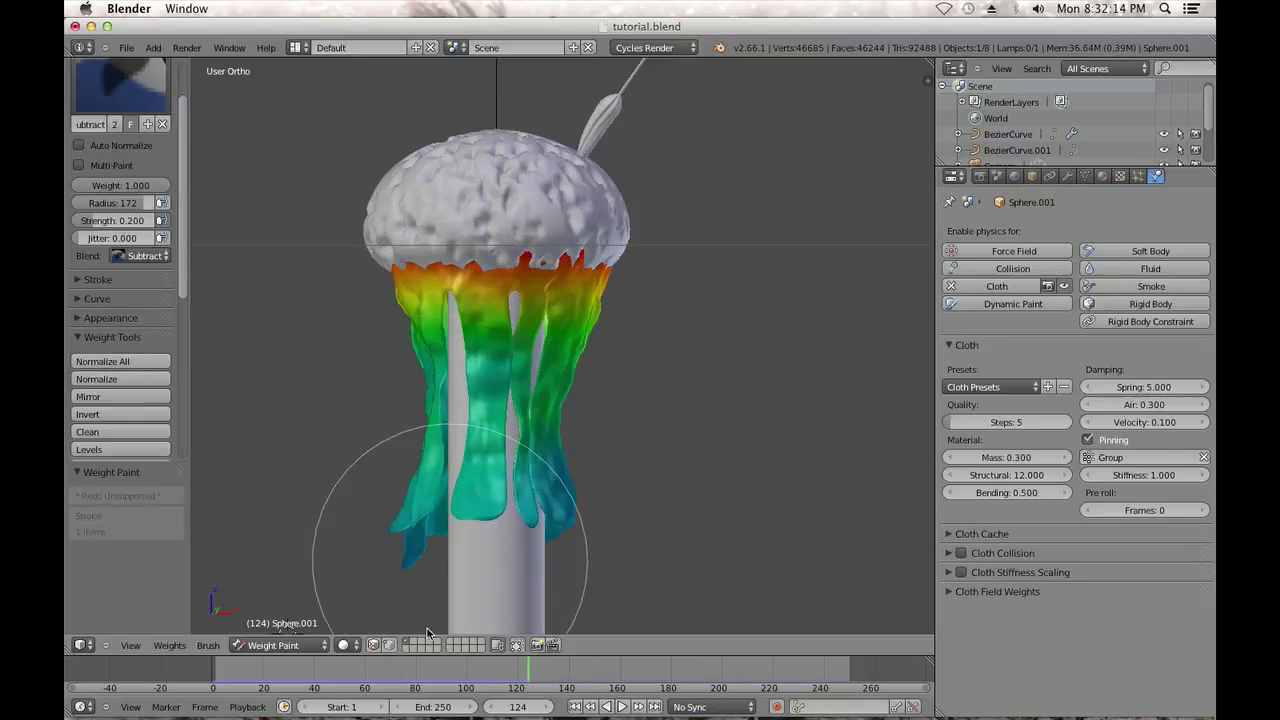
{"action": "left_click", "coordinate": [293, 645]}
{"action": "left_click", "coordinate": [293, 630]}
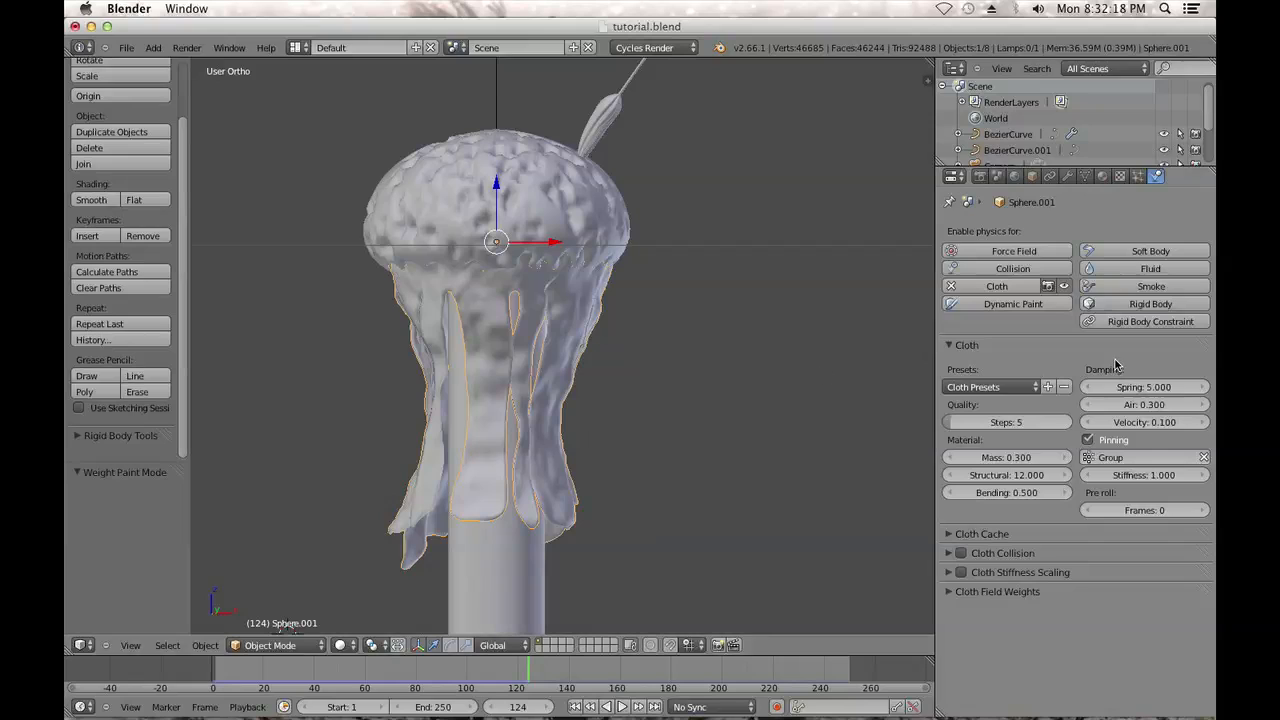
Set the cloth's spring damping to 6.5
{"action": "left_click", "coordinate": [1131, 386]}
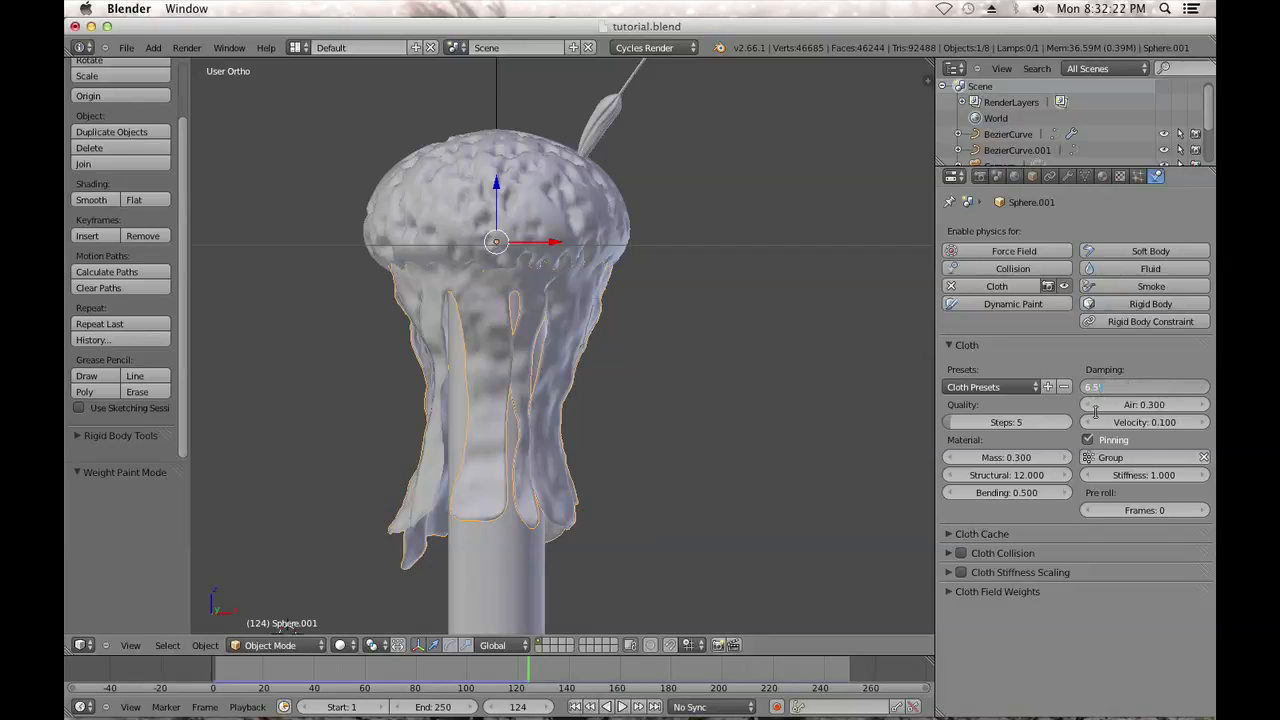
{"action": "key", "text": "Return"}
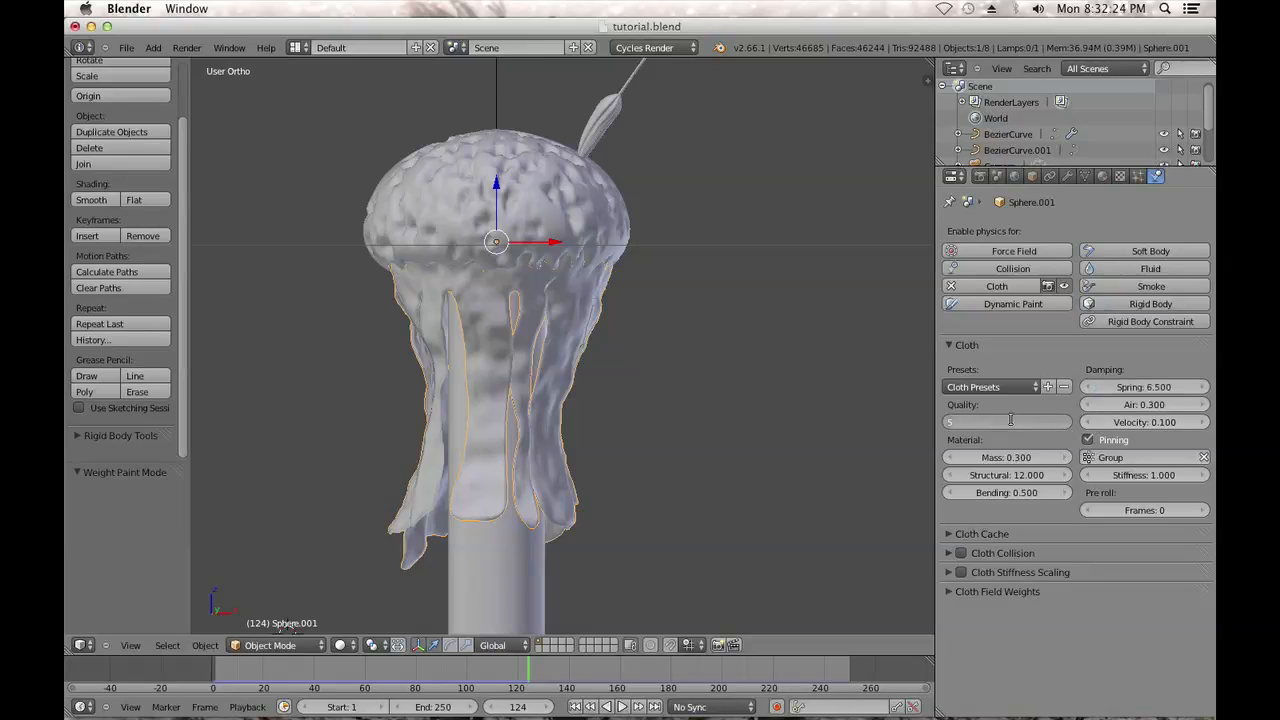
{"action": "key", "text": "Return"}
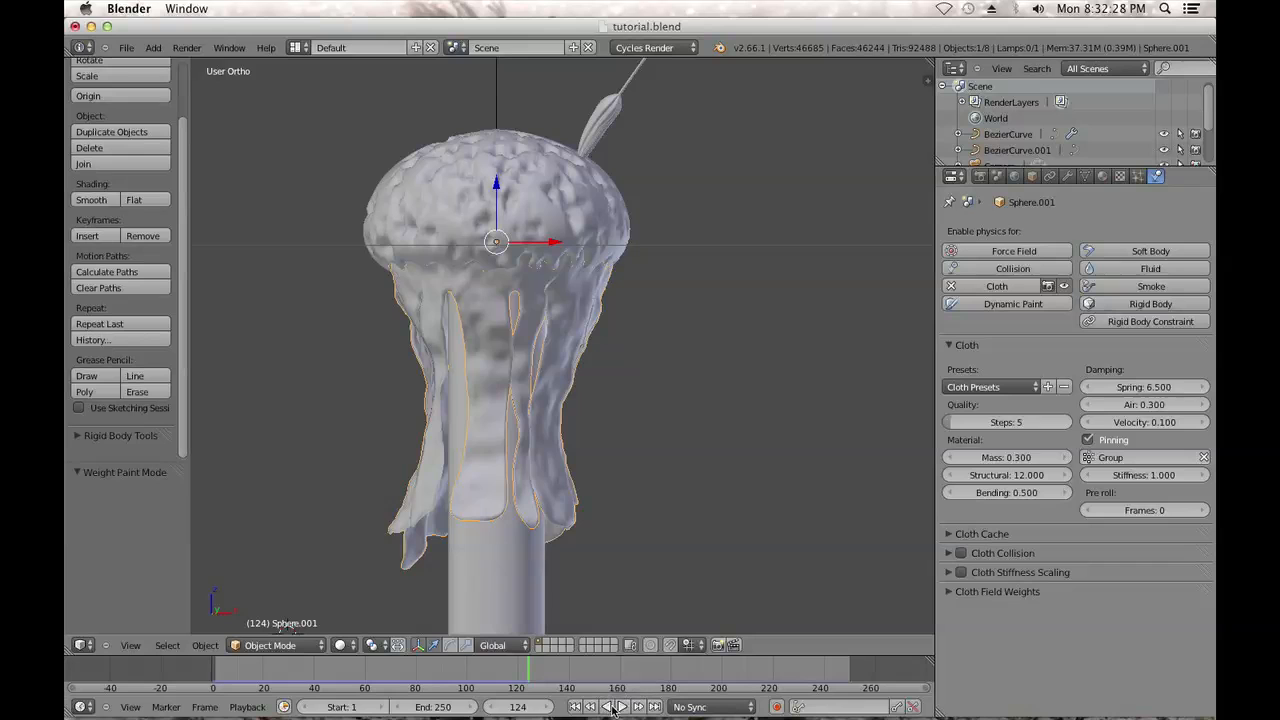
Play the cloth simulation from frame 1 to about frame 30 with the new spring damping, and return to frame 1
{"action": "left_click", "coordinate": [575, 707]}
{"action": "left_click", "coordinate": [621, 707]}
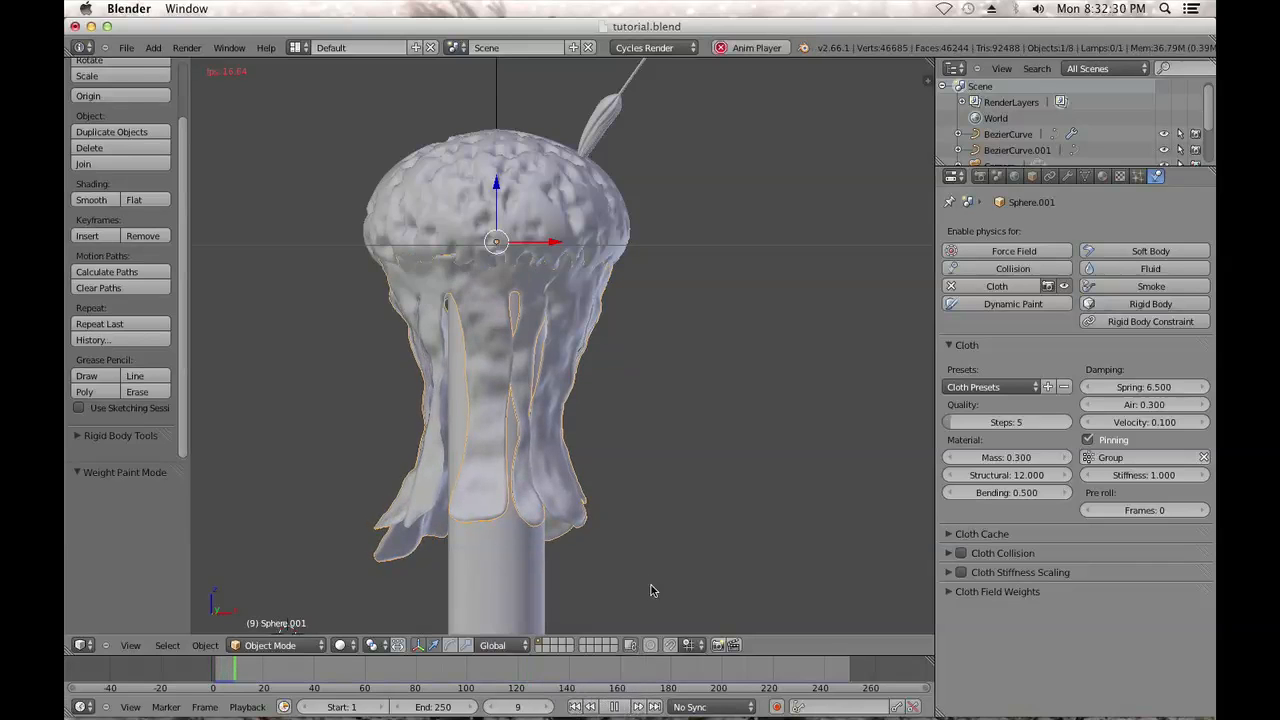
{"action": "left_click", "coordinate": [614, 707]}
{"action": "left_click", "coordinate": [577, 707]}
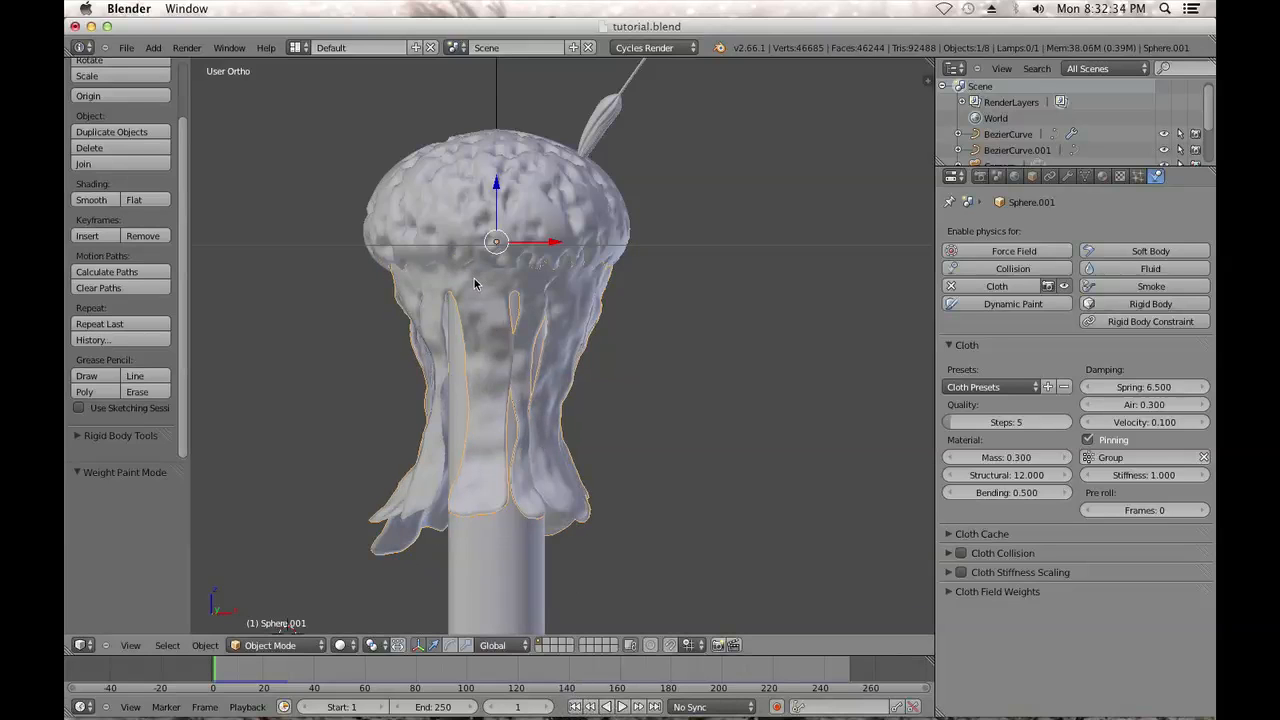
Assign the sepals' selected uppermost edge loop to the vertex group Group with weight 1.000 again, and return to Object Mode
{"action": "key", "text": "Tab"}
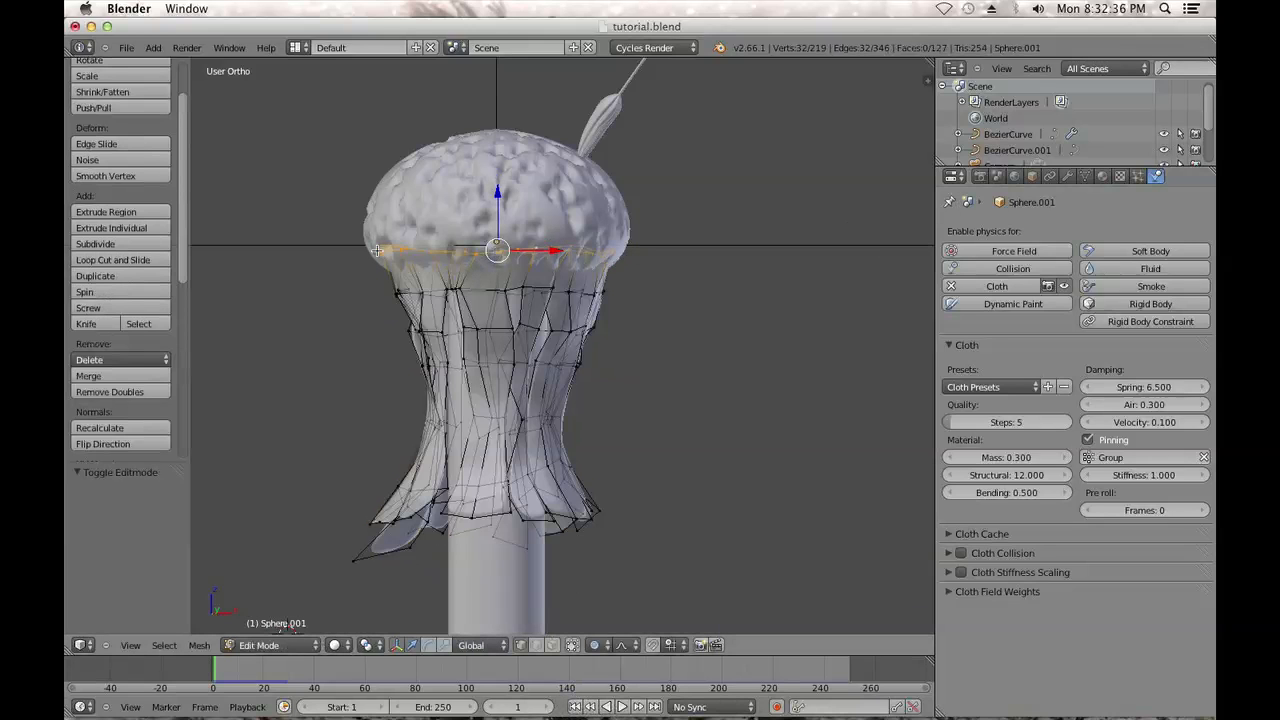
{"action": "left_click", "coordinate": [1086, 177]}
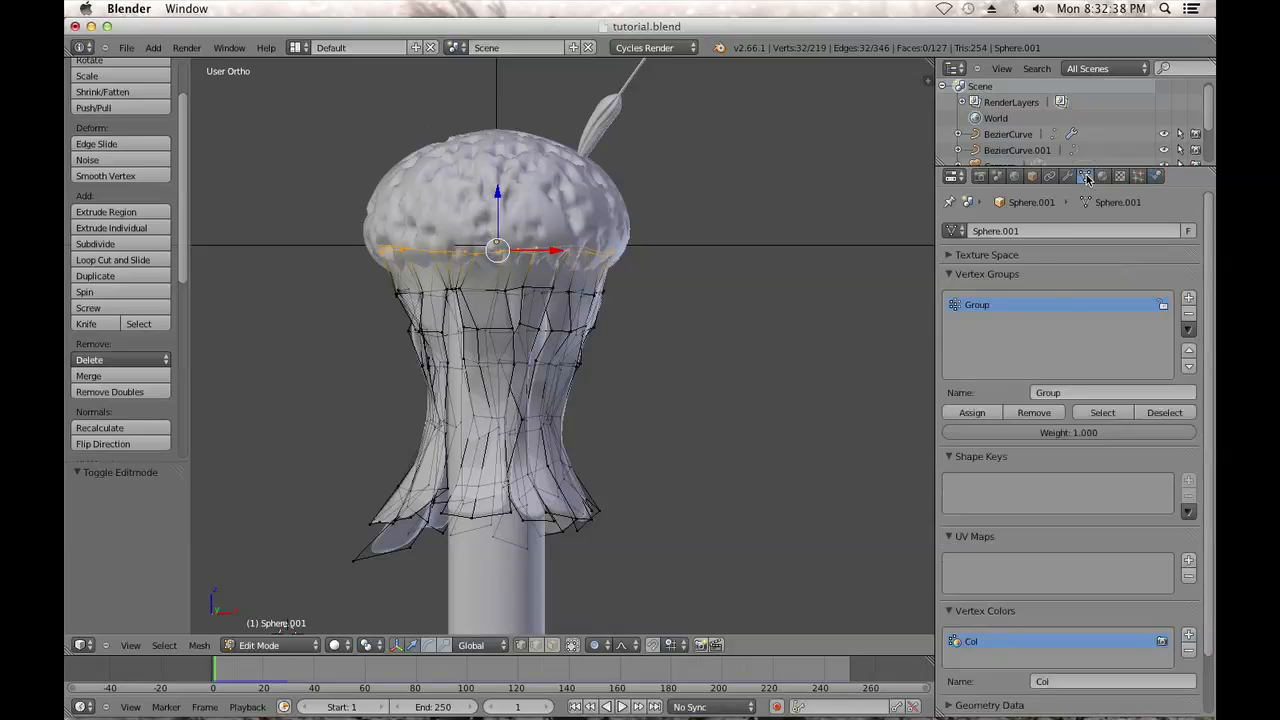
{"action": "left_click", "coordinate": [972, 412]}
{"action": "key", "text": "Tab"}
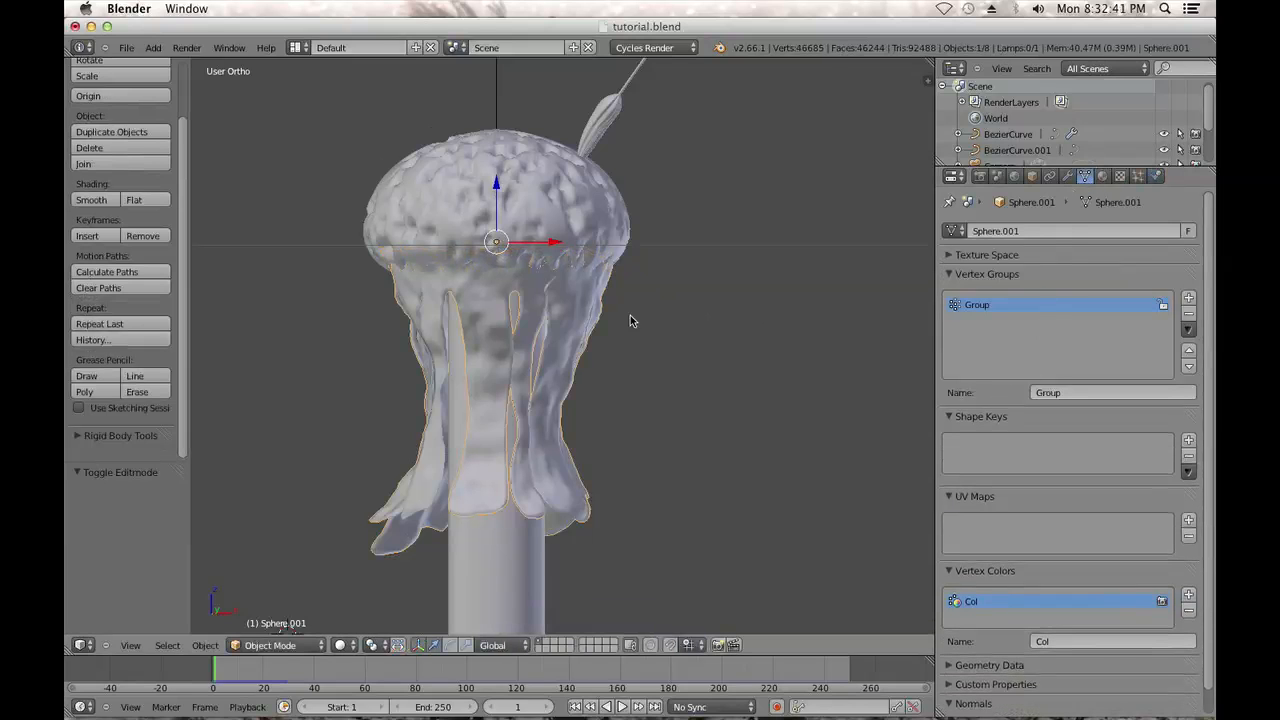
Play the cloth simulation to about frame 115 to check the pinned upper edge, and return to frame 1
{"action": "left_click", "coordinate": [621, 707]}
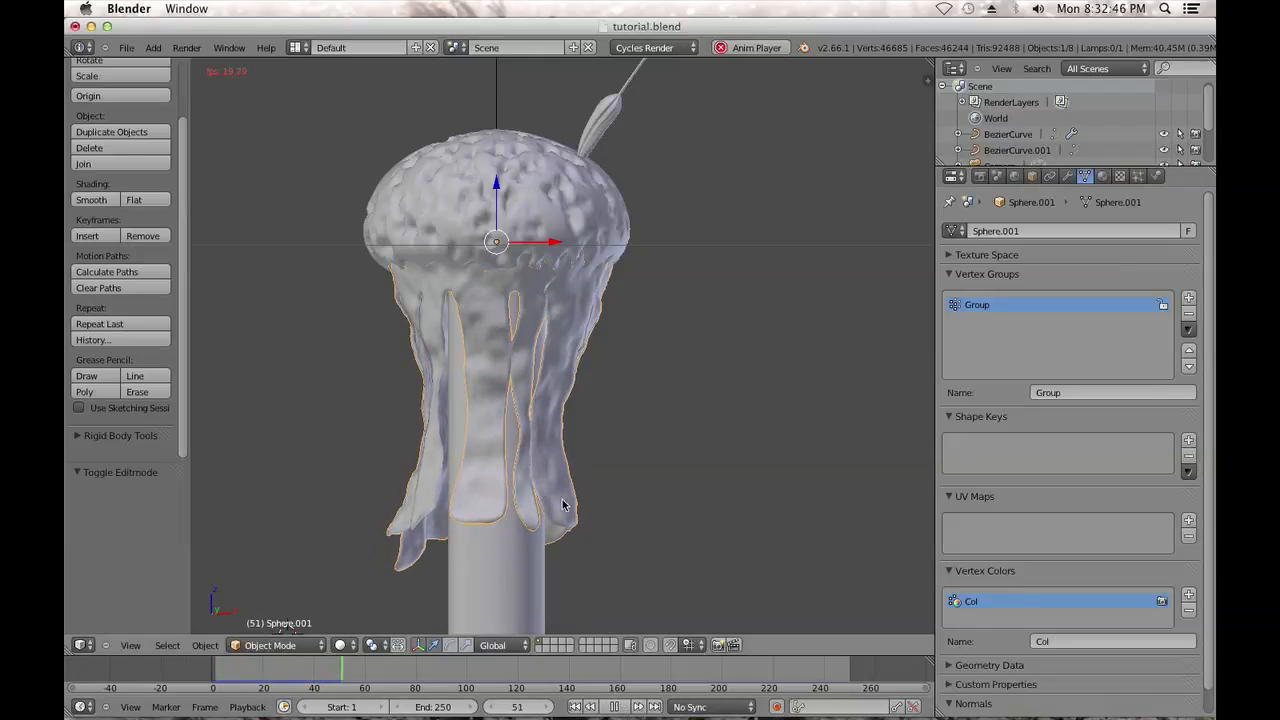
{"action": "left_click", "coordinate": [616, 707]}
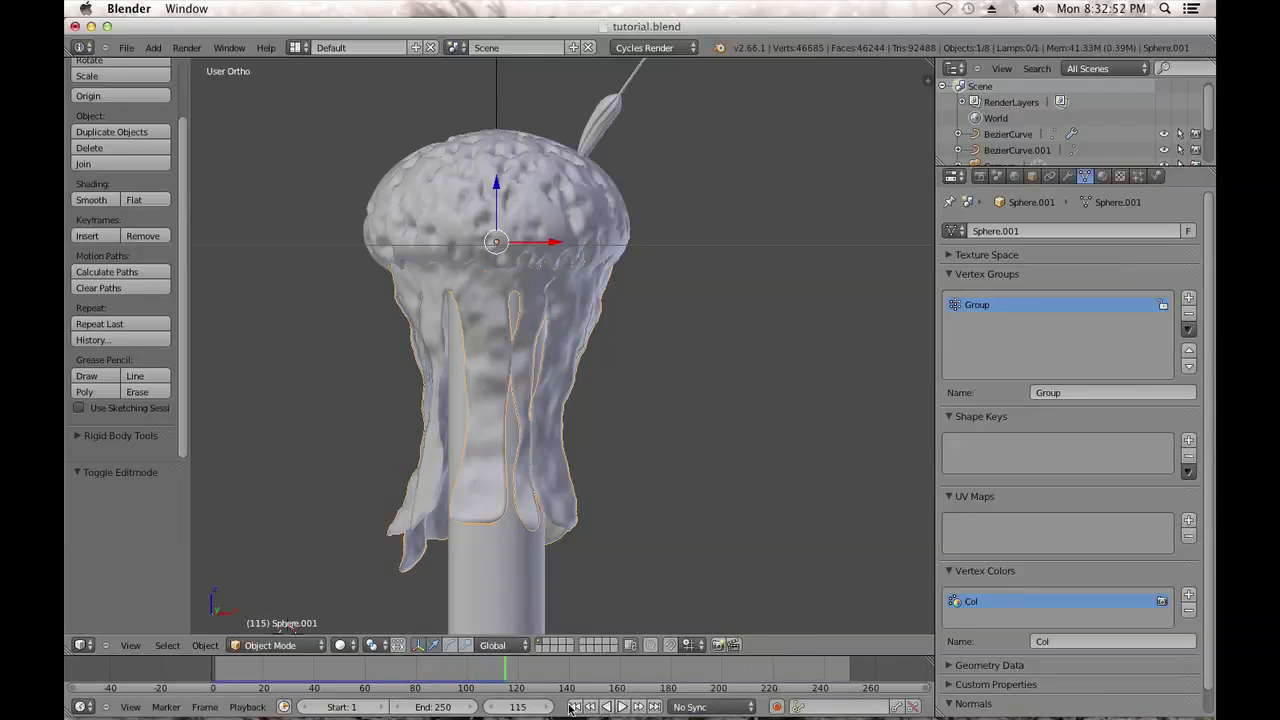
{"action": "left_click", "coordinate": [574, 707]}
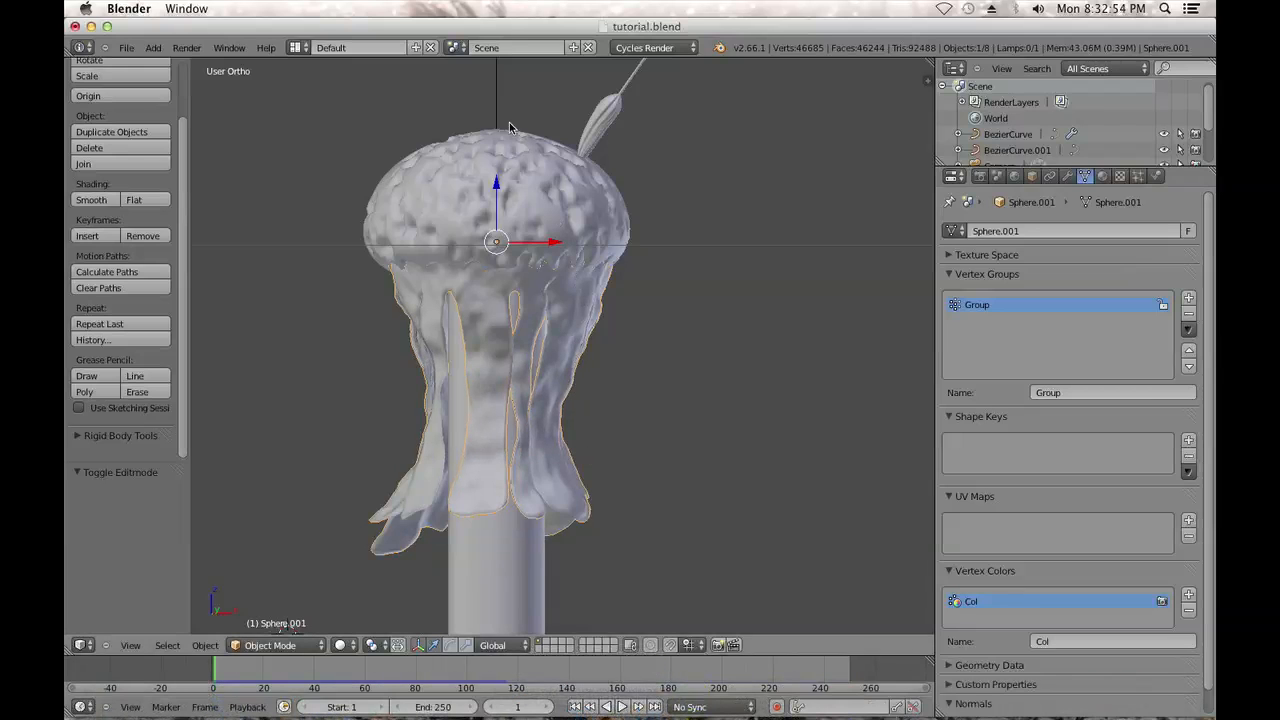
Select the Empty at the dandelion head
{"action": "right_click", "coordinate": [503, 86]}
{"action": "scroll", "coordinate": [405, 440], "scroll_direction": "down", "scroll_amount": 3}
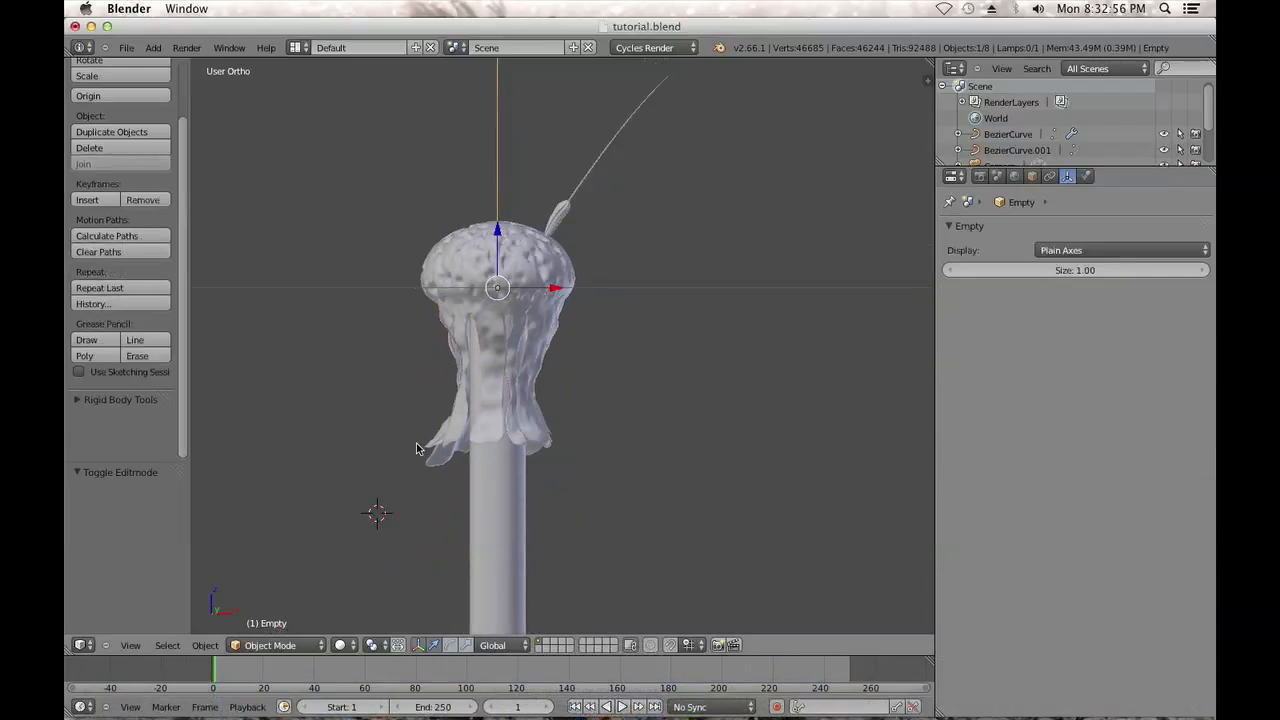
Play the animation while test-moving the empty to check how the flower head follows, and return to frame 1
{"action": "left_click", "coordinate": [621, 707]}
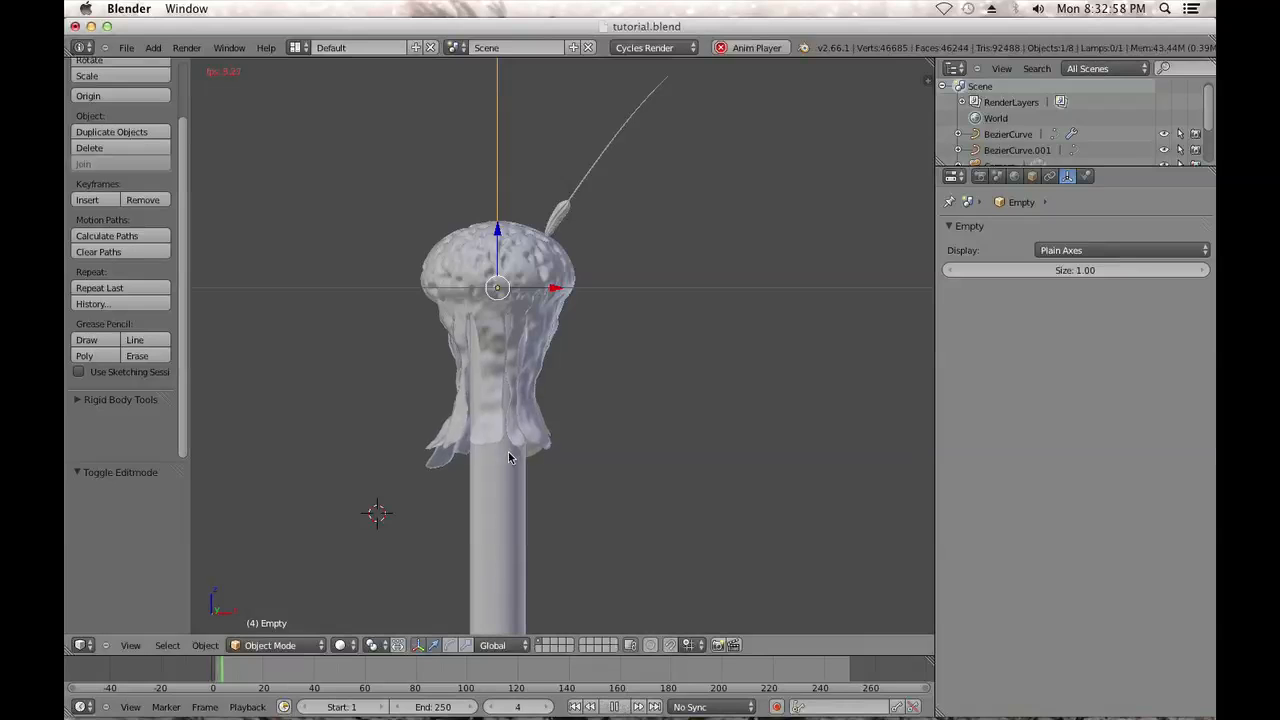
{"action": "scroll", "coordinate": [502, 266], "scroll_direction": "up", "scroll_amount": 1}
{"action": "key", "text": "g"}
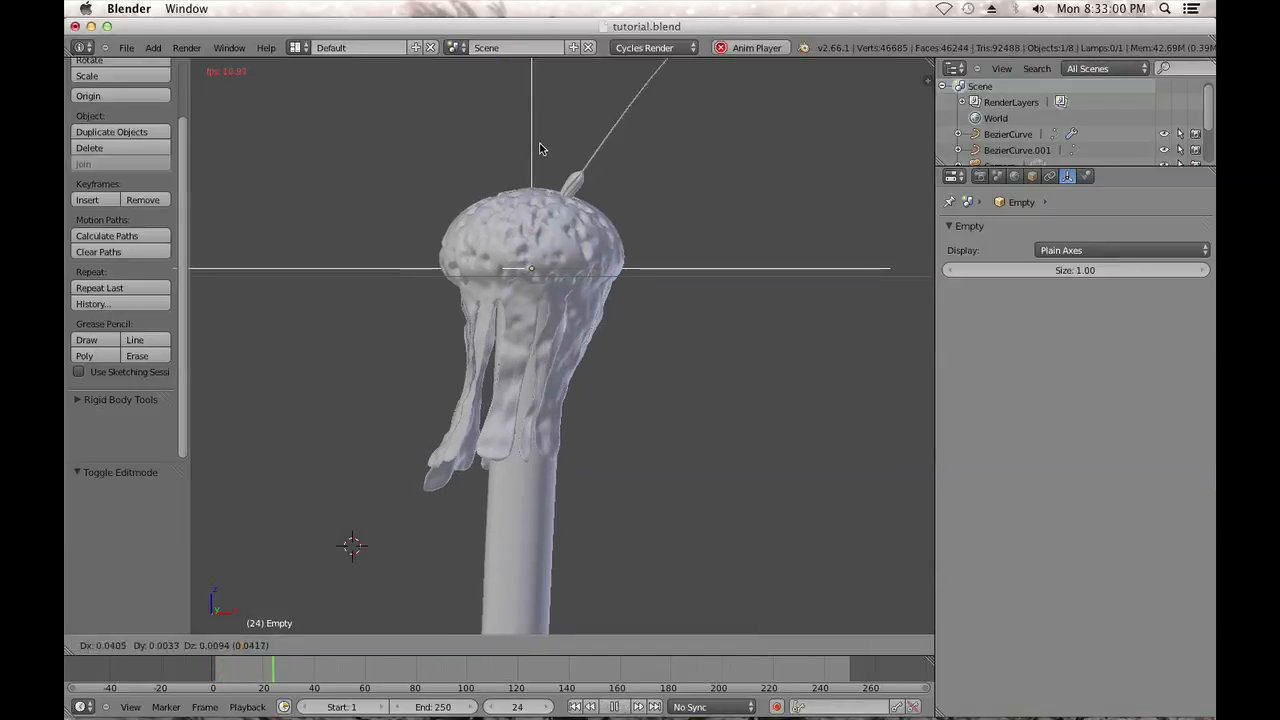
{"action": "left_click", "coordinate": [483, 163]}
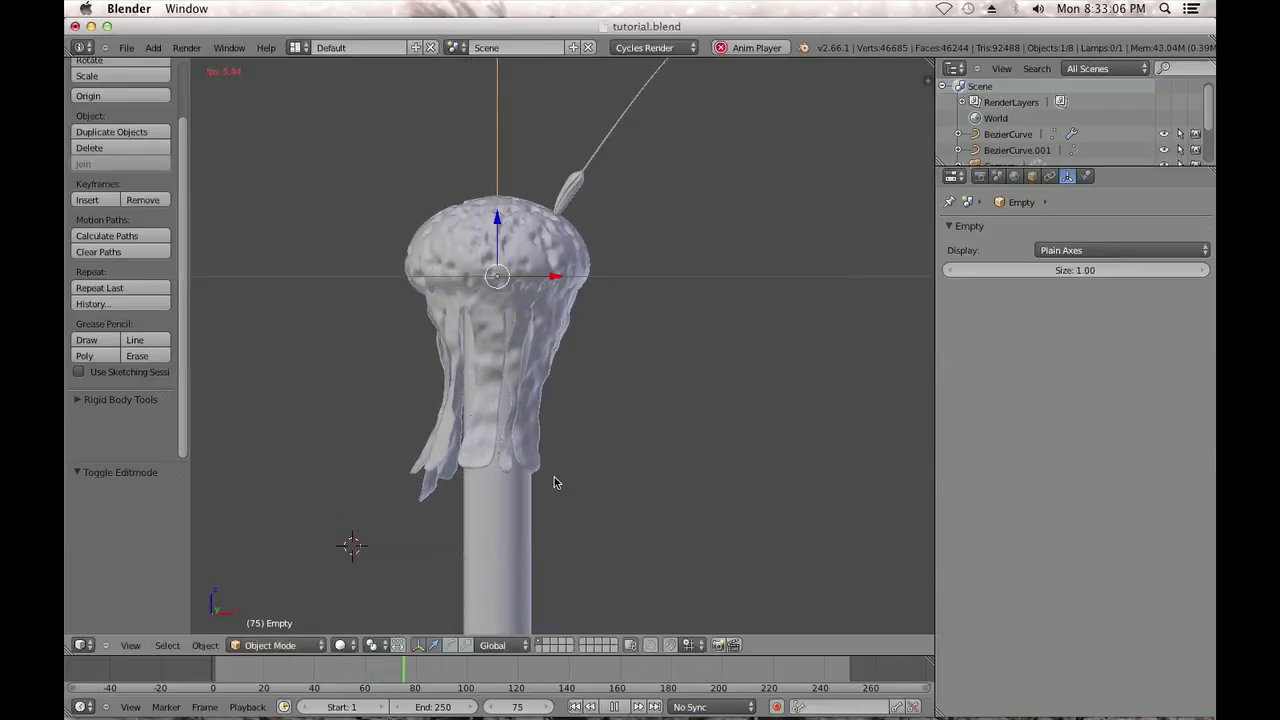
{"action": "left_click", "coordinate": [611, 708]}
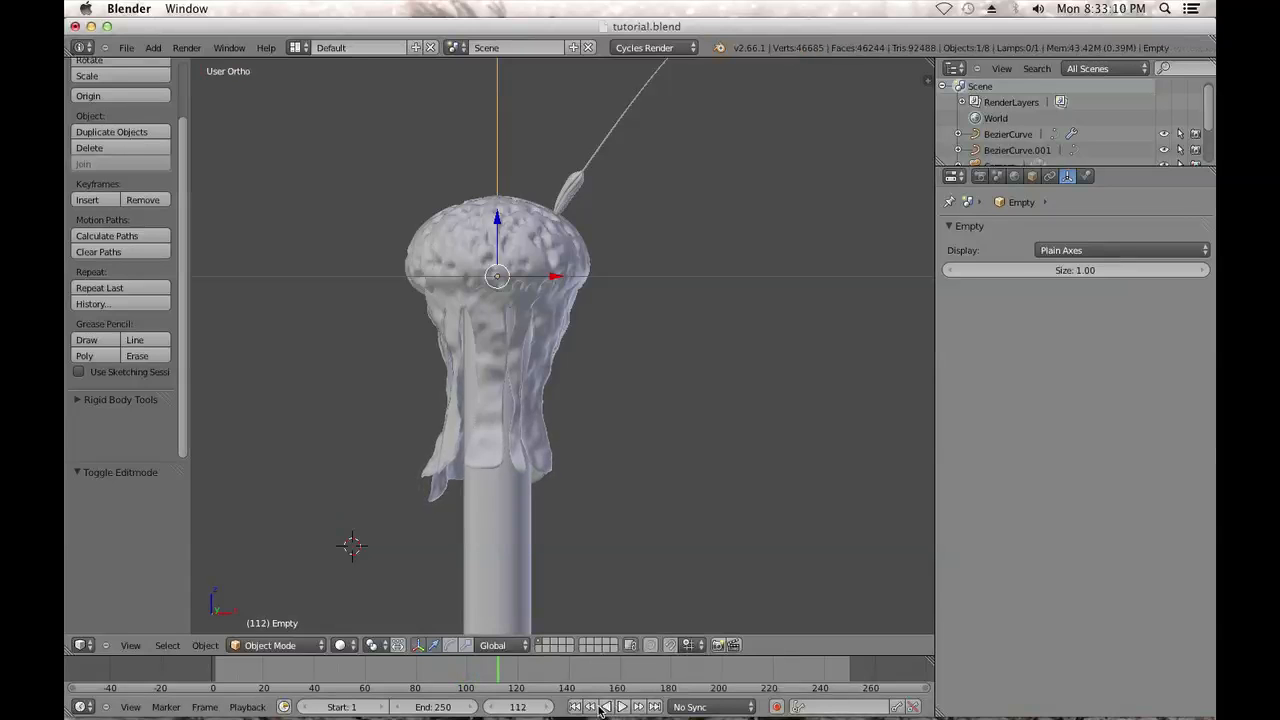
{"action": "left_click", "coordinate": [575, 707]}
Select the thin curved stalk above the seed and convert it from a curve to a mesh
{"action": "middle_click_drag", "start_coordinate": [626, 349], "coordinate": [470, 588], "text": "shift"}
{"action": "right_click", "coordinate": [531, 289]}
{"action": "middle_click_drag", "start_coordinate": [531, 289], "coordinate": [494, 181], "text": "shift"}
{"action": "left_click", "coordinate": [205, 646]}
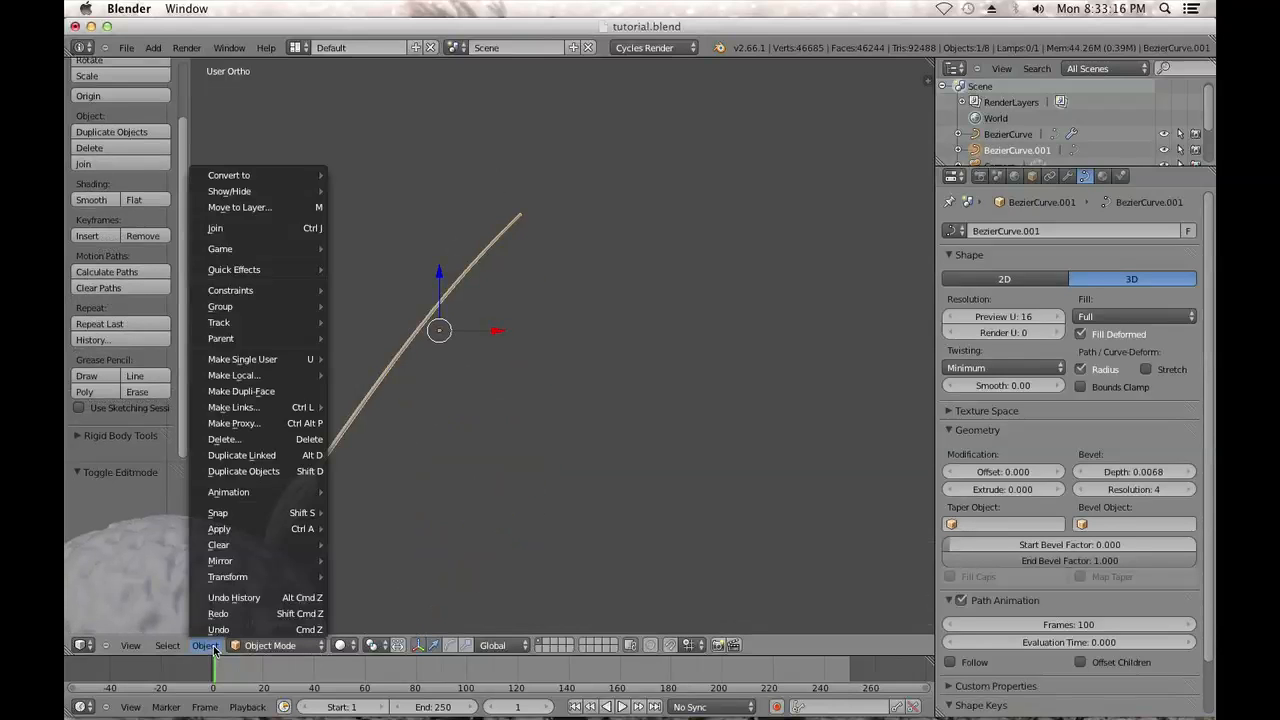
{"action": "mouse_move", "coordinate": [247, 175]}
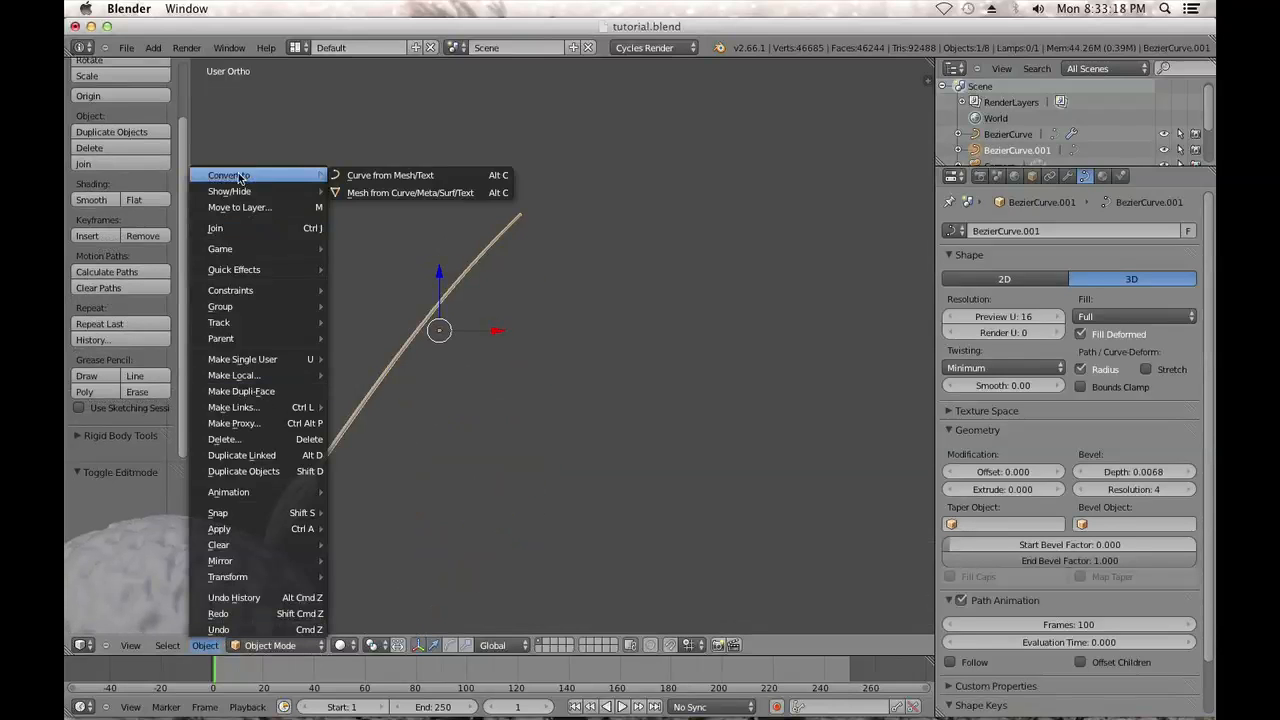
{"action": "left_click", "coordinate": [404, 191]}
Select only the end ring of vertices at the stalk's upper tip and snap the 3D cursor to it
{"action": "key", "text": "Tab"}
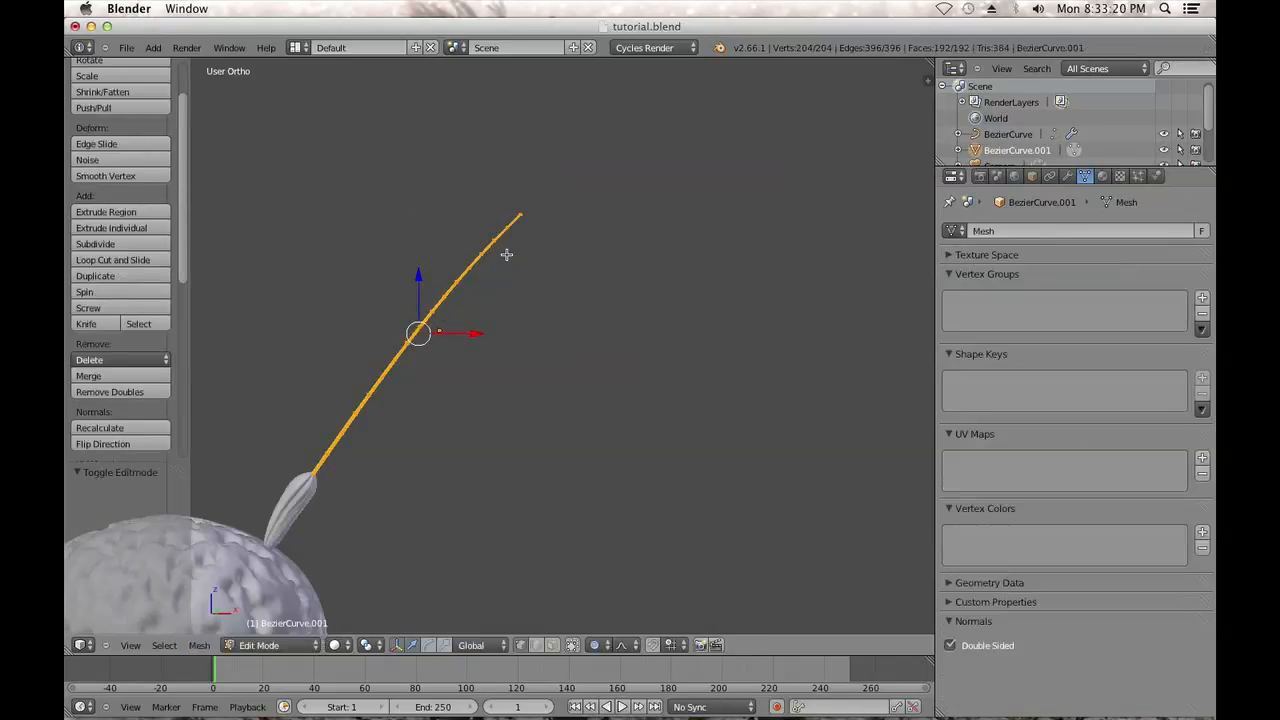
{"action": "scroll", "coordinate": [410, 370], "scroll_direction": "up", "scroll_amount": 4}
{"action": "key", "text": "Tab"}
{"action": "scroll", "coordinate": [573, 130], "scroll_direction": "down", "scroll_amount": 1}
{"action": "scroll", "coordinate": [558, 430], "scroll_direction": "up", "scroll_amount": 5}
{"action": "middle_click_drag", "start_coordinate": [573, 130], "coordinate": [563, 283], "text": "shift"}
{"action": "key", "text": "Tab"}
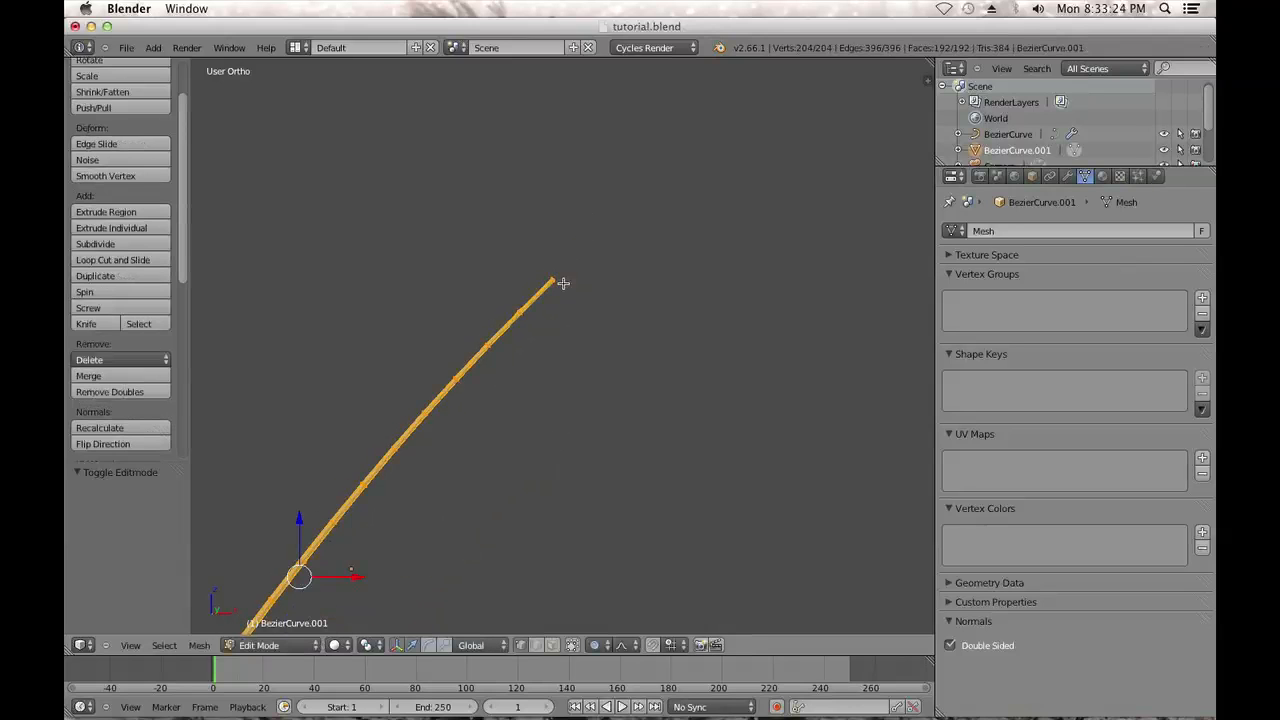
{"action": "key", "text": "a"}
{"action": "key", "text": "b"}
{"action": "left_click_drag", "start_coordinate": [567, 284], "coordinate": [487, 221]}
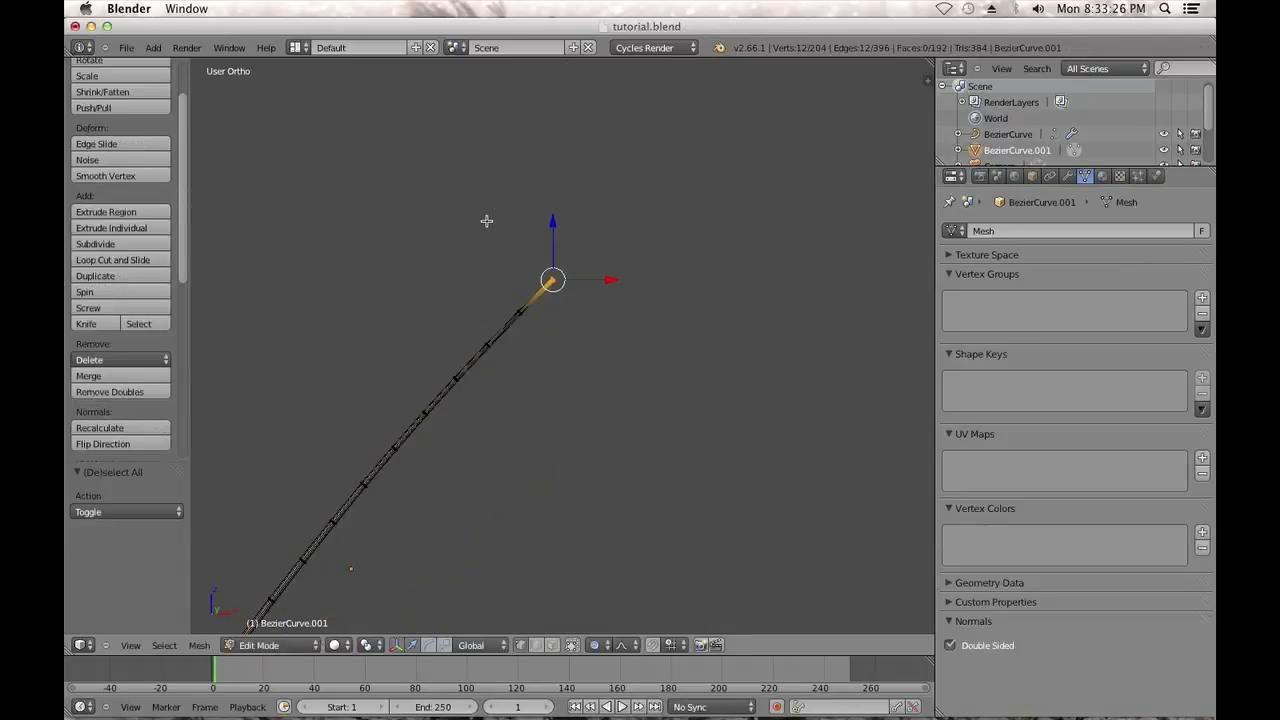
{"action": "key", "text": "shift+s"}
{"action": "left_click", "coordinate": [490, 230]}
Set the stalk's origin to the 3D cursor at its upper tip
{"action": "key", "text": "Tab"}
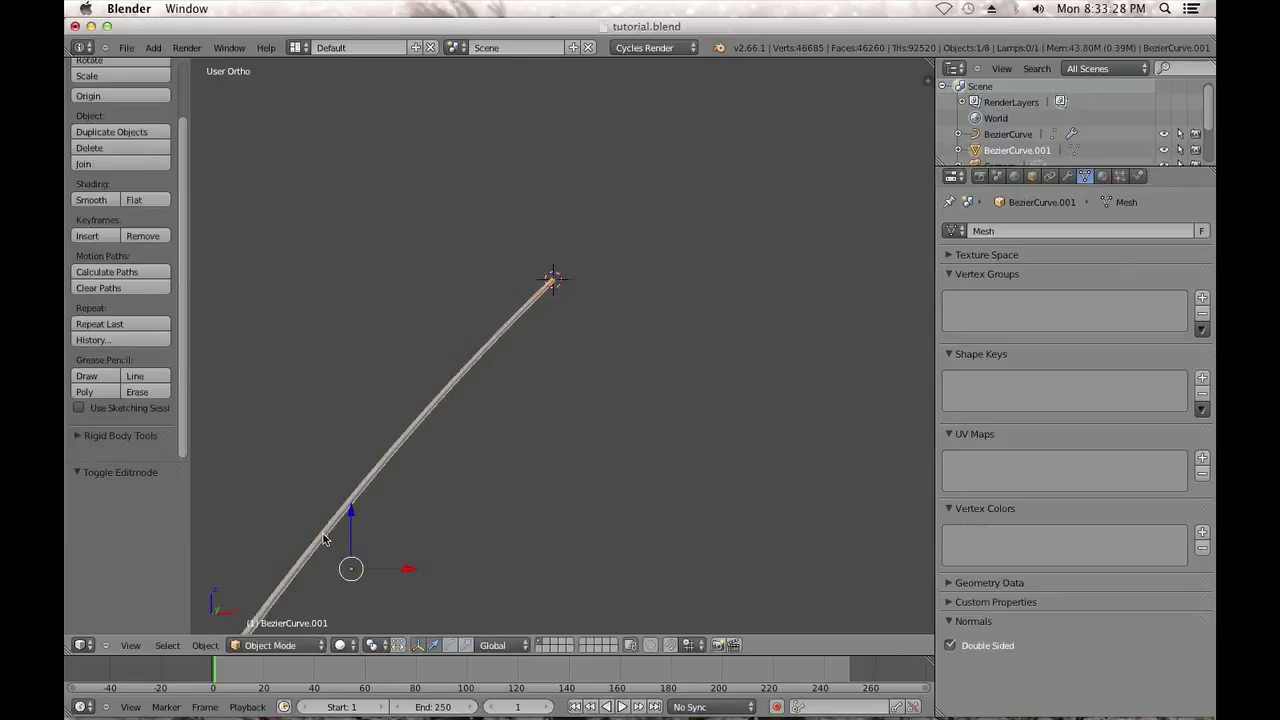
{"action": "left_click", "coordinate": [204, 646]}
{"action": "mouse_move", "coordinate": [290, 577]}
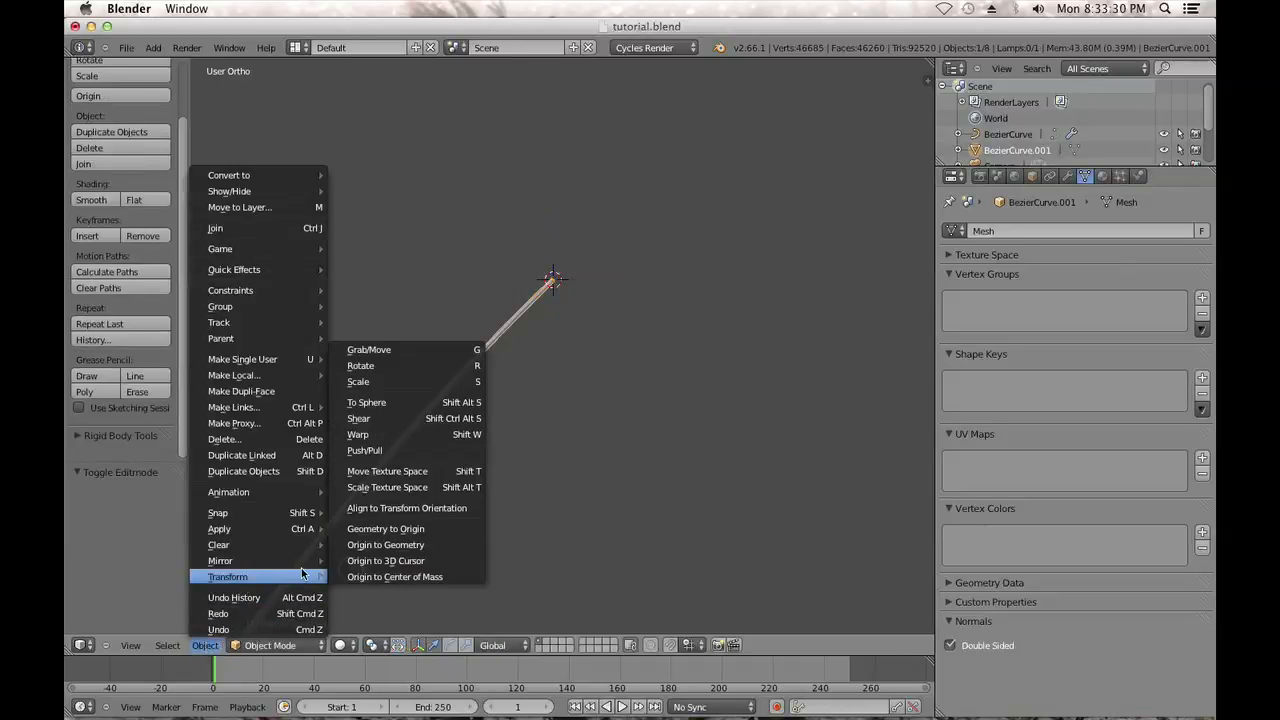
{"action": "left_click", "coordinate": [375, 560]}
{"action": "middle_click_drag", "start_coordinate": [591, 400], "coordinate": [549, 413]}
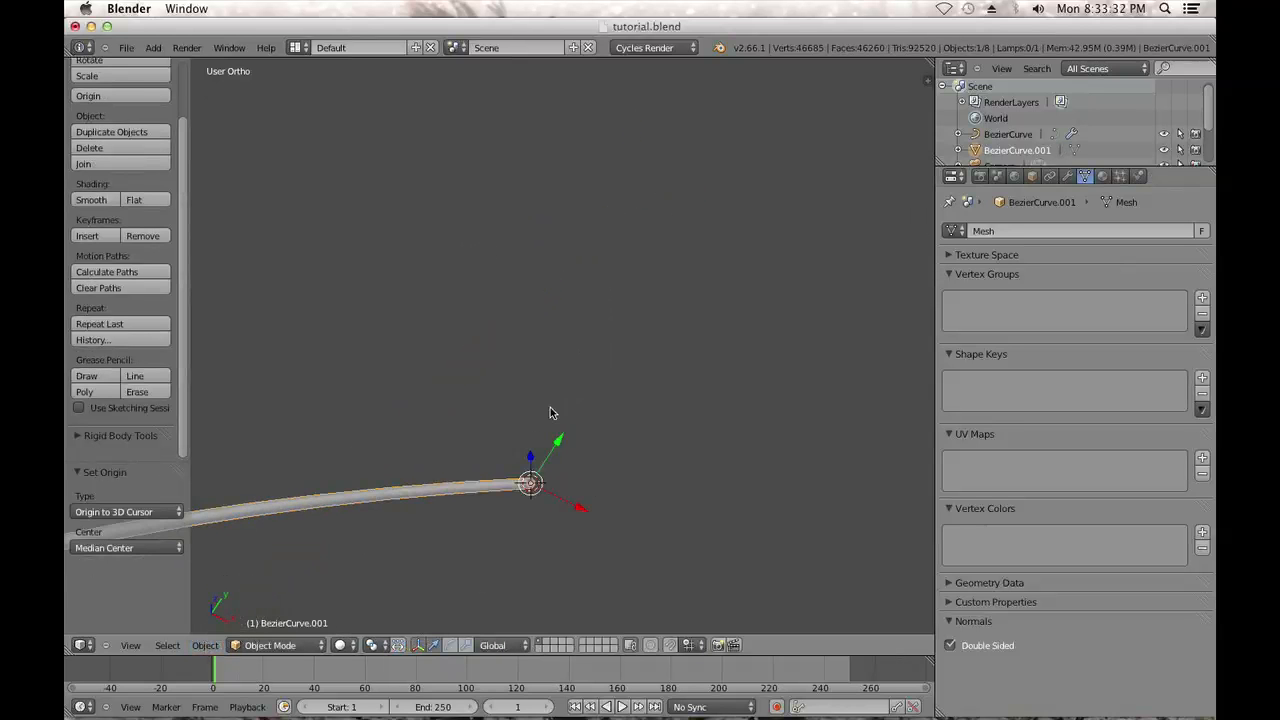
In front view, duplicate the stalk's end ring in place, disable proportional editing and scale the copy up by about 1.3
{"action": "key", "text": "KP_1"}
{"action": "key", "text": "Tab"}
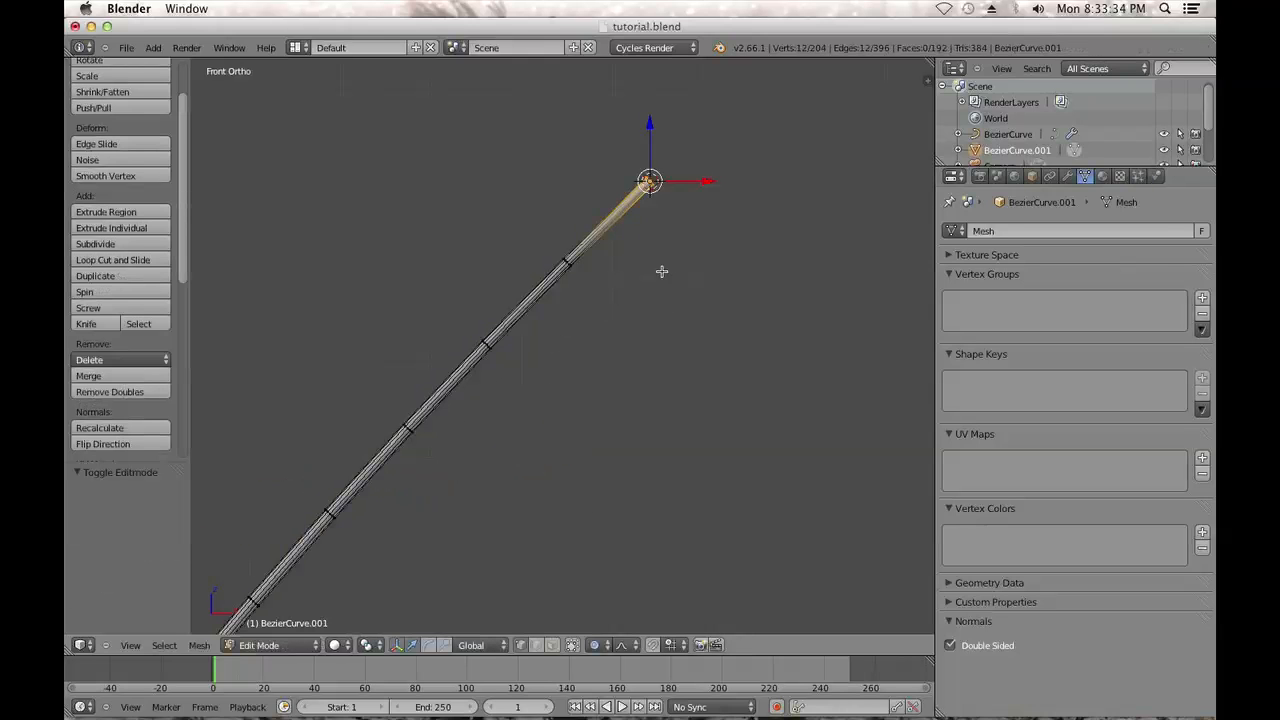
{"action": "scroll", "coordinate": [674, 206], "scroll_direction": "up", "scroll_amount": 1}
{"action": "middle_click_drag", "start_coordinate": [672, 208], "coordinate": [583, 309], "text": "shift"}
{"action": "scroll", "coordinate": [583, 309], "scroll_direction": "up", "scroll_amount": 4}
{"action": "middle_click_drag", "start_coordinate": [659, 246], "coordinate": [518, 375], "text": "shift"}
{"action": "scroll", "coordinate": [518, 375], "scroll_direction": "up", "scroll_amount": 4}
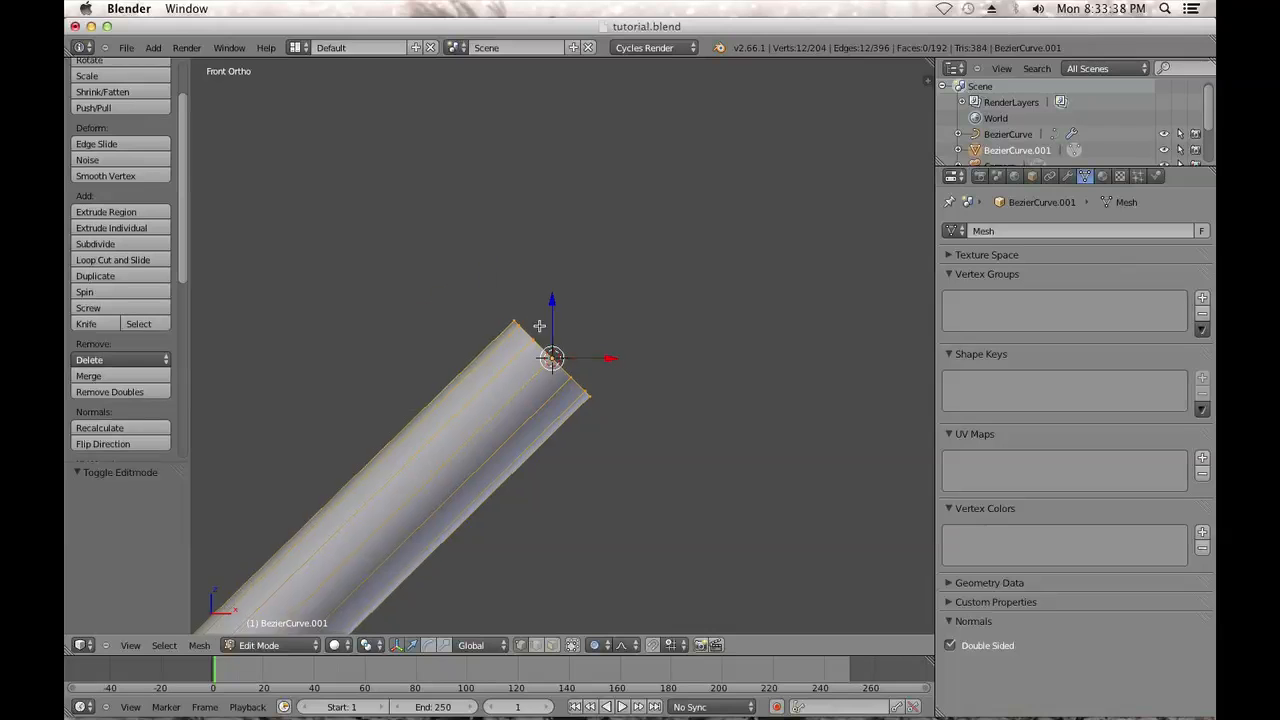
{"action": "middle_click_drag", "start_coordinate": [566, 340], "coordinate": [489, 303], "text": "shift"}
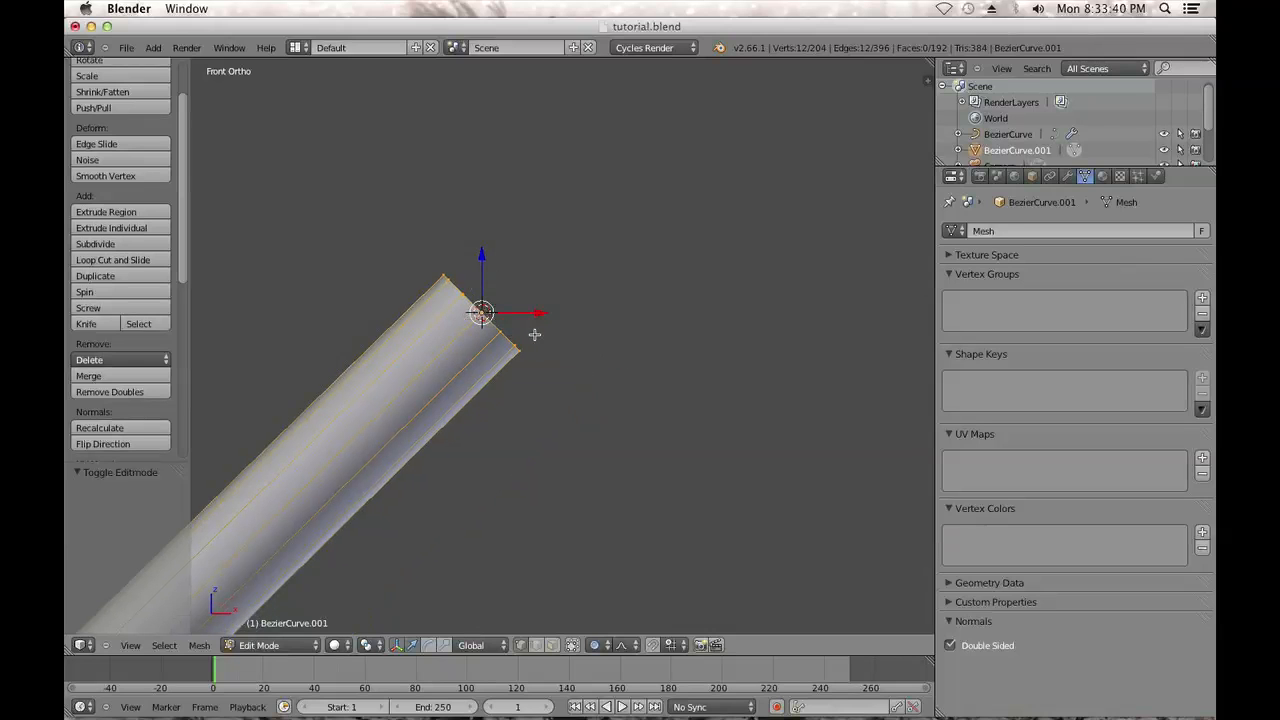
{"action": "key", "text": "shift+d"}
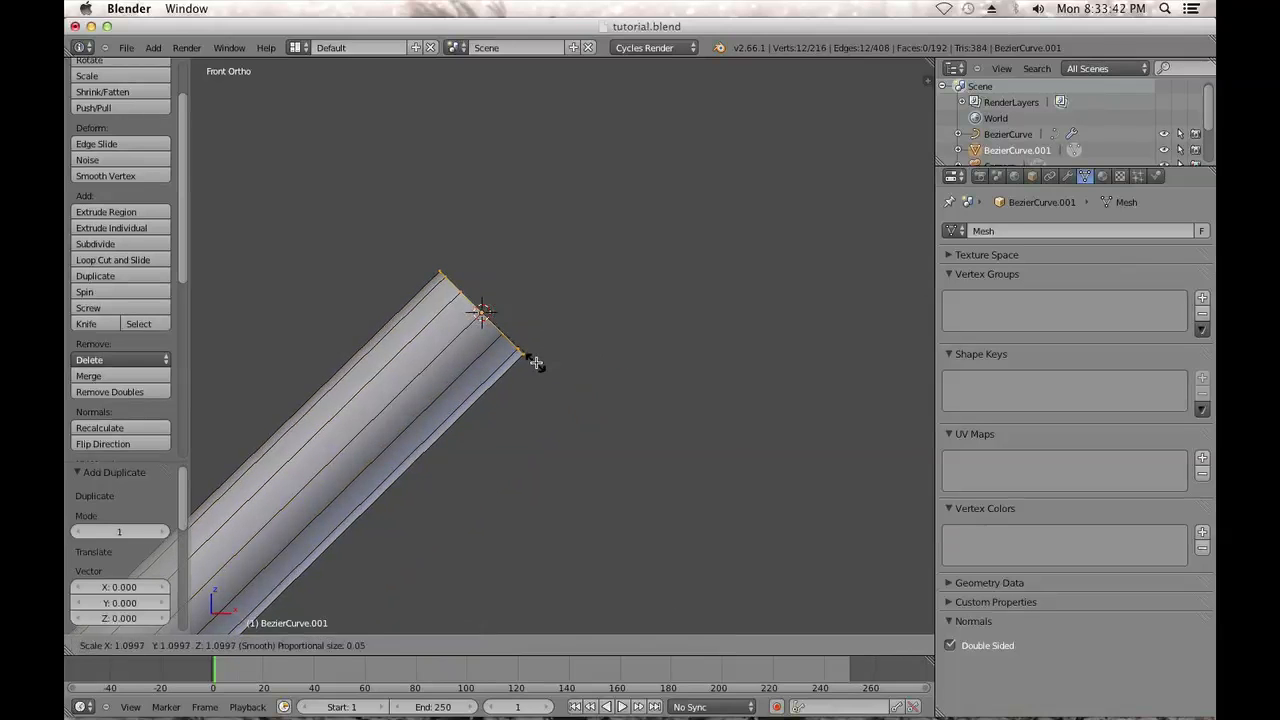
{"action": "right_click", "coordinate": [536, 362]}
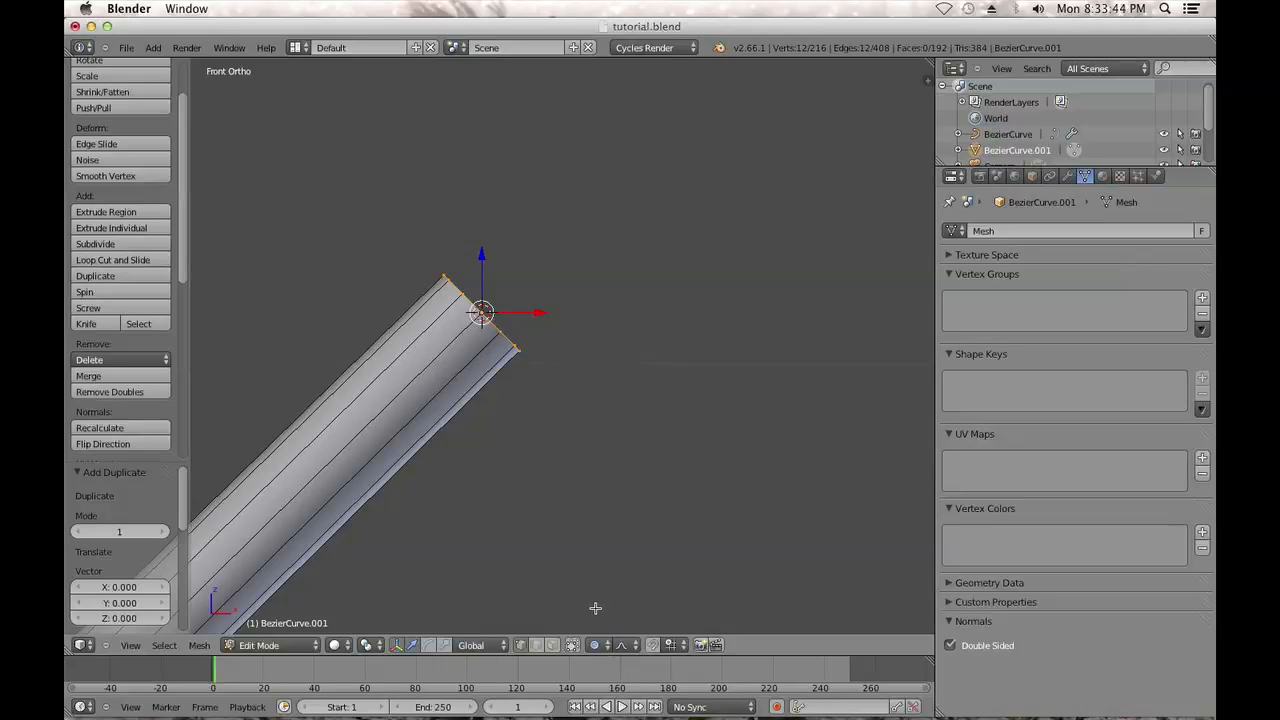
{"action": "key", "text": "o"}
{"action": "key", "text": "s"}
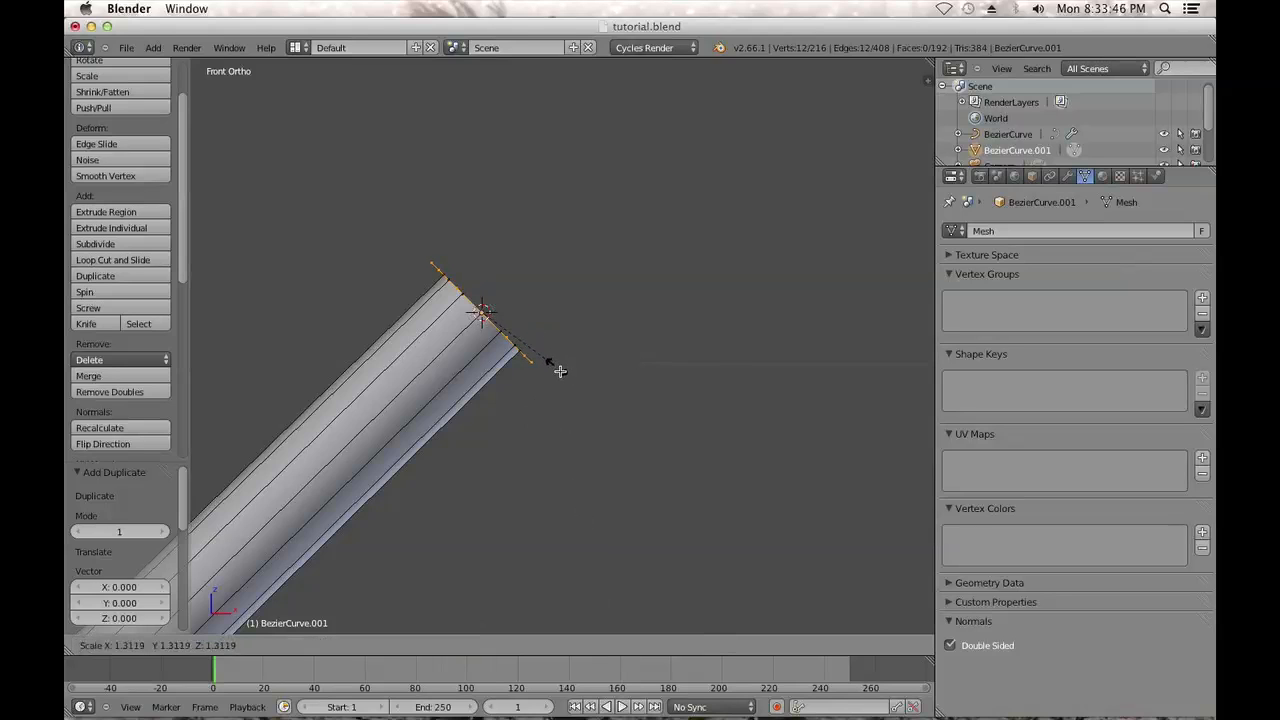
{"action": "left_click", "coordinate": [560, 372]}
Extrude the enlarged ring slightly outward along the stalk and scale the new edge up by about 1.12
{"action": "key", "text": "e"}
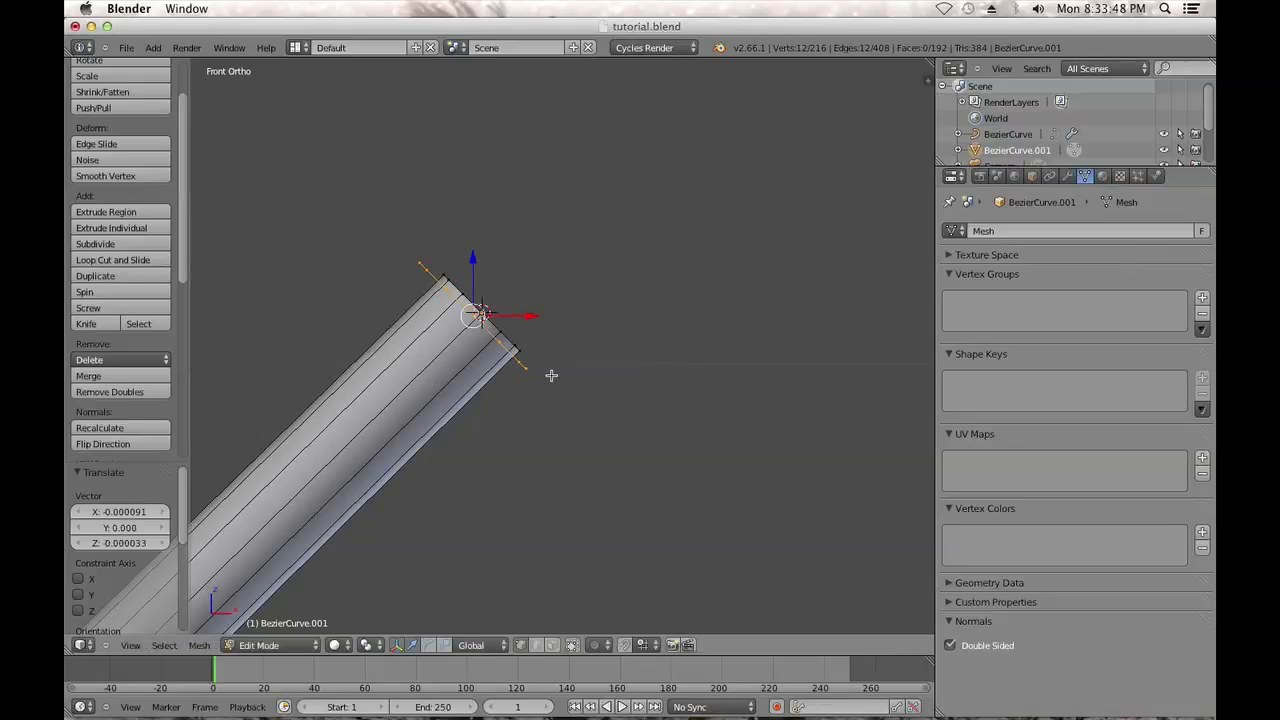
{"action": "left_click", "coordinate": [566, 364]}
{"action": "key", "text": "s"}
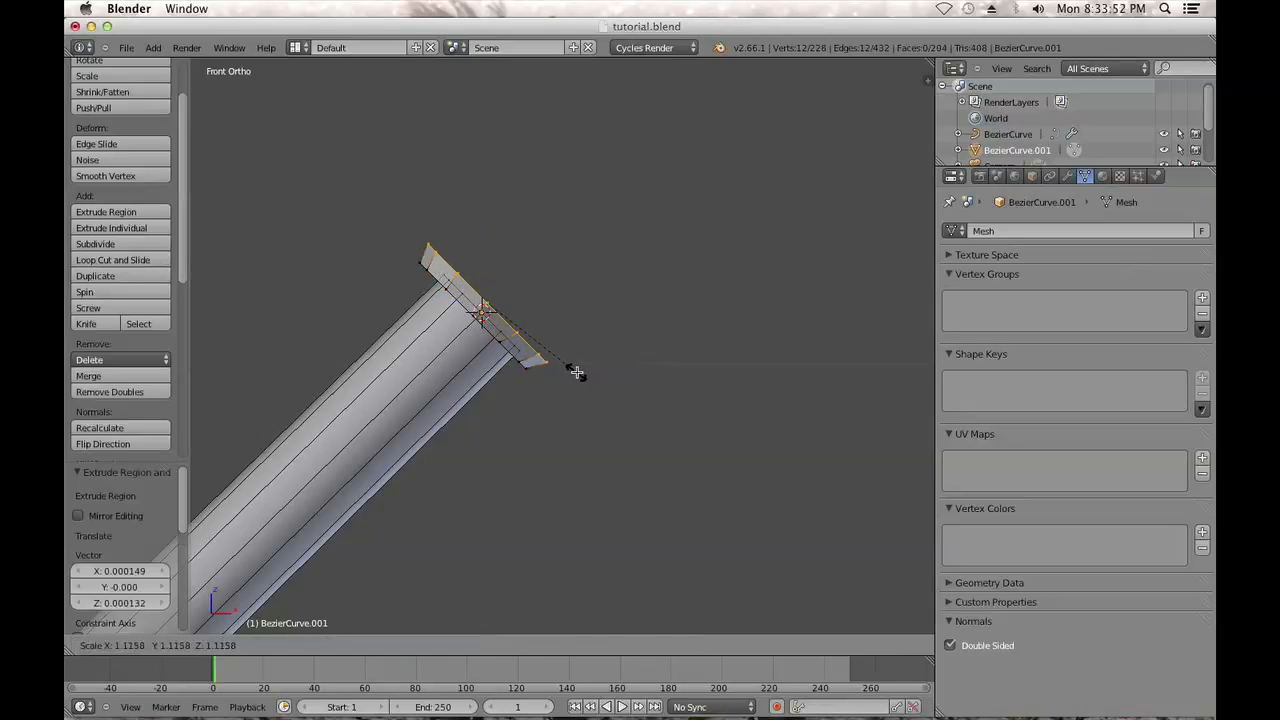
{"action": "left_click", "coordinate": [577, 372]}
Extrude the cap's outer edge once more, shrink and adjust the new ring to taper it, and leave mesh editing
{"action": "key", "text": "e"}
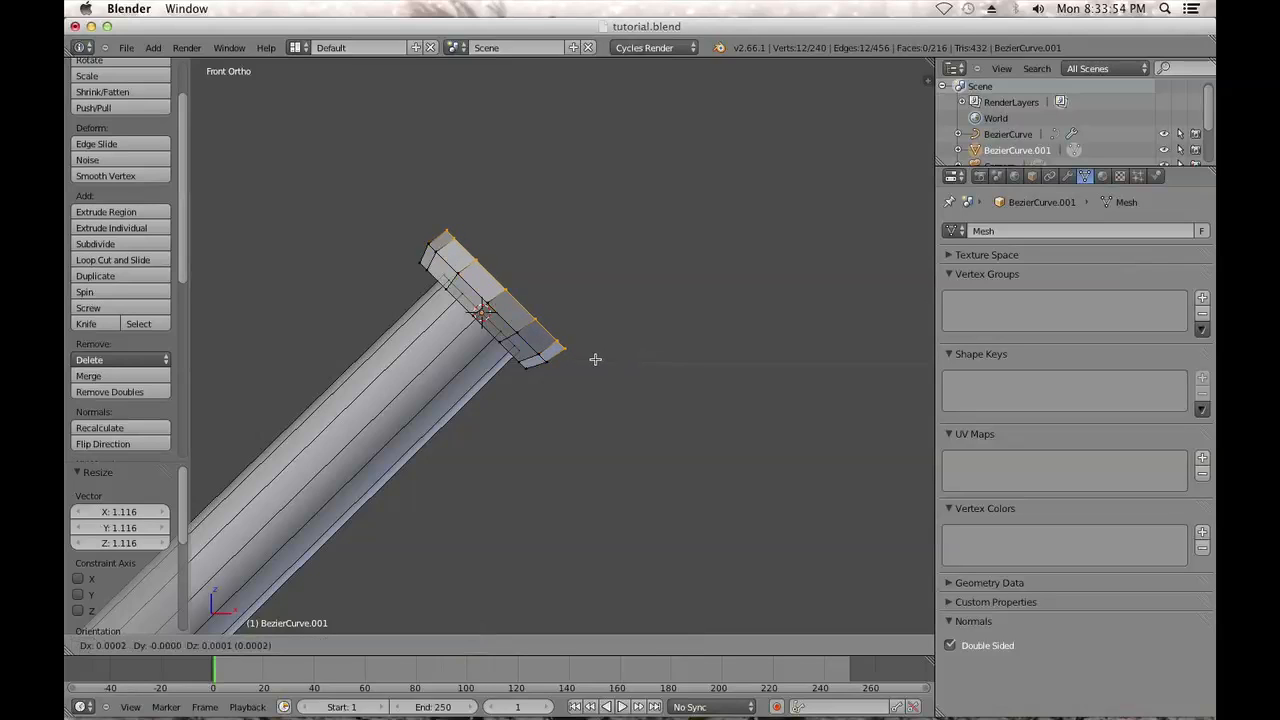
{"action": "left_click", "coordinate": [594, 358]}
{"action": "key", "text": "s"}
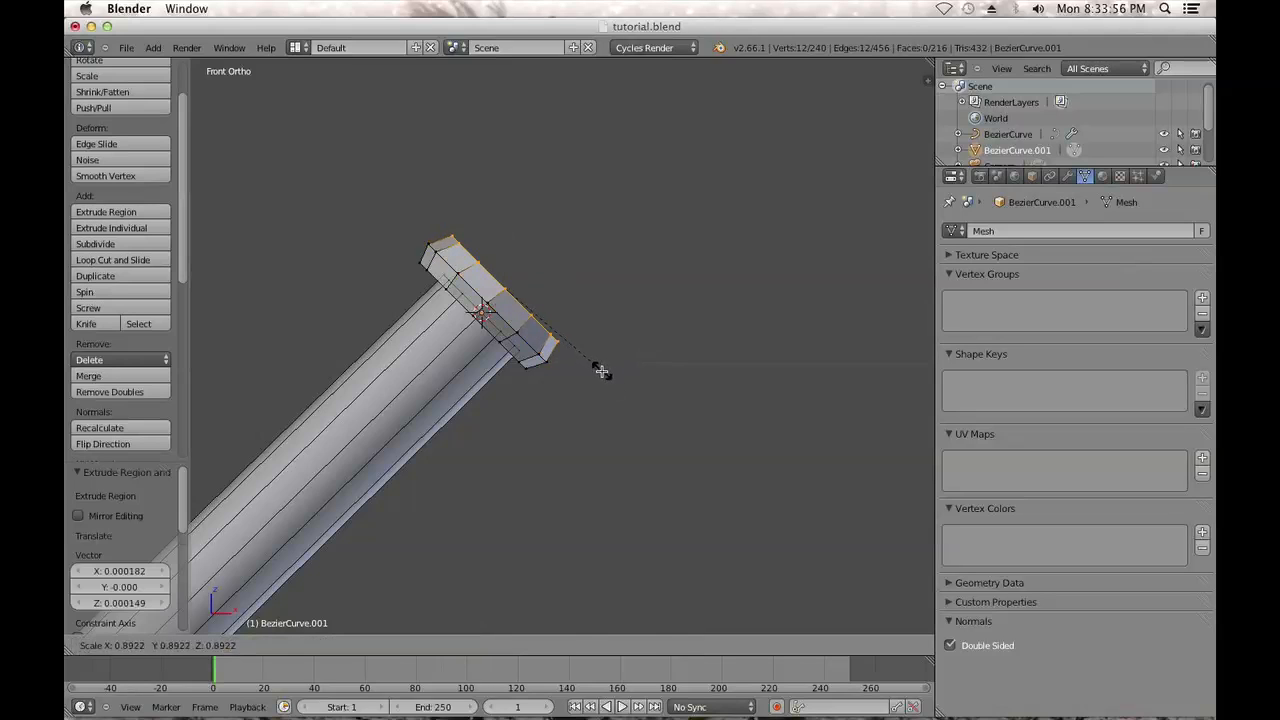
{"action": "left_click", "coordinate": [600, 371]}
{"action": "key", "text": "g"}
{"action": "left_click", "coordinate": [600, 369]}
{"action": "key", "text": "s"}
{"action": "left_click", "coordinate": [594, 365]}
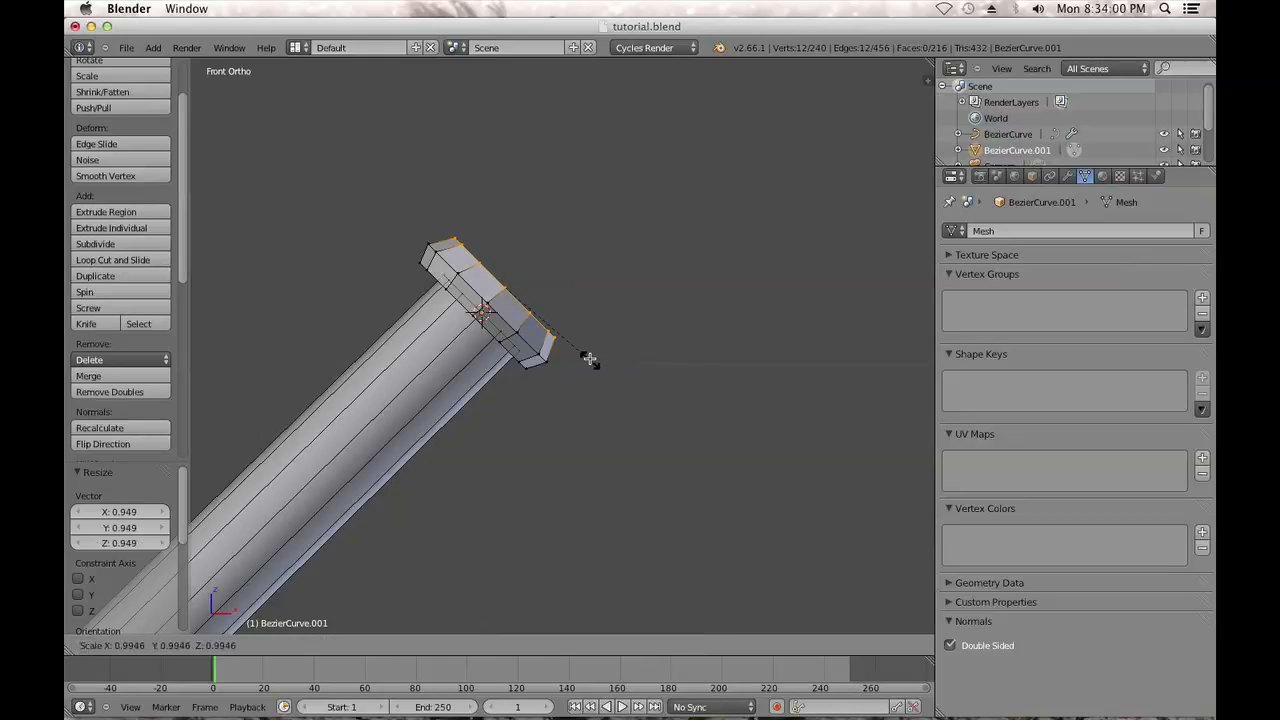
{"action": "key", "text": "a"}
{"action": "key", "text": "Tab"}
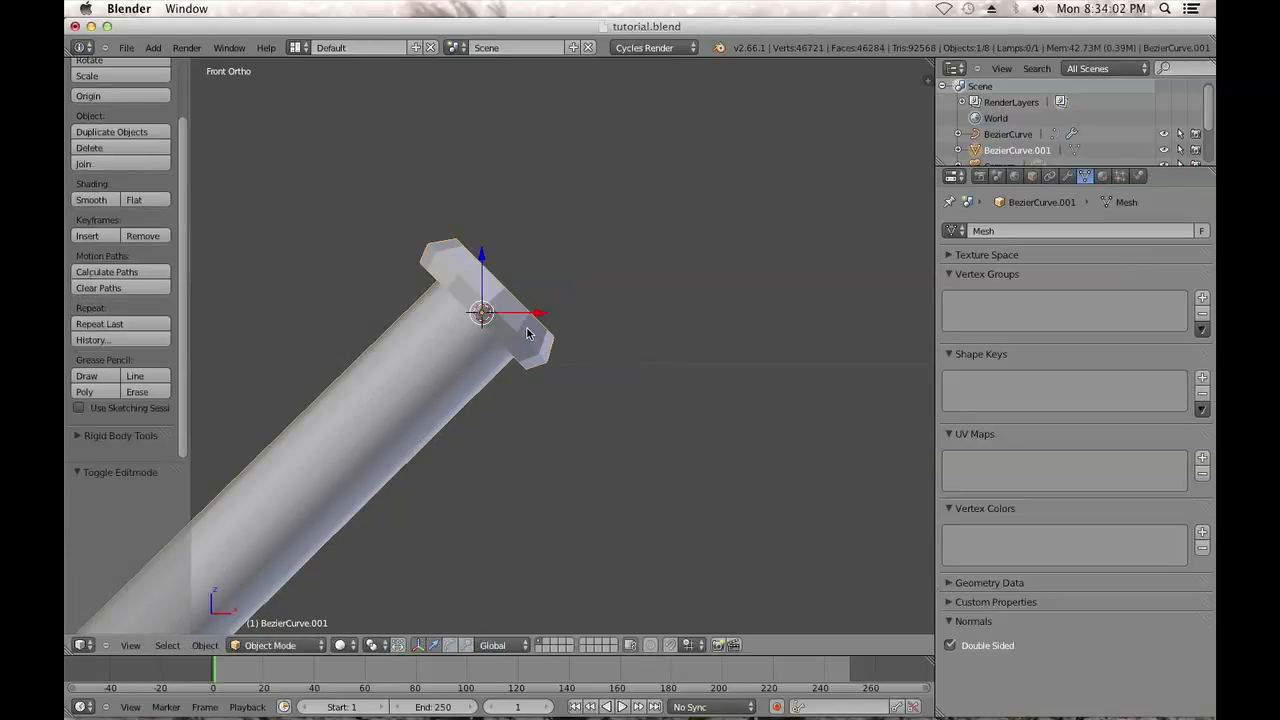
Separate the linked cap geometry from the stalk into its own object and select that object
{"action": "scroll", "coordinate": [527, 333], "scroll_direction": "down", "scroll_amount": 1}
{"action": "key", "text": "Tab"}
{"action": "key", "text": "l"}
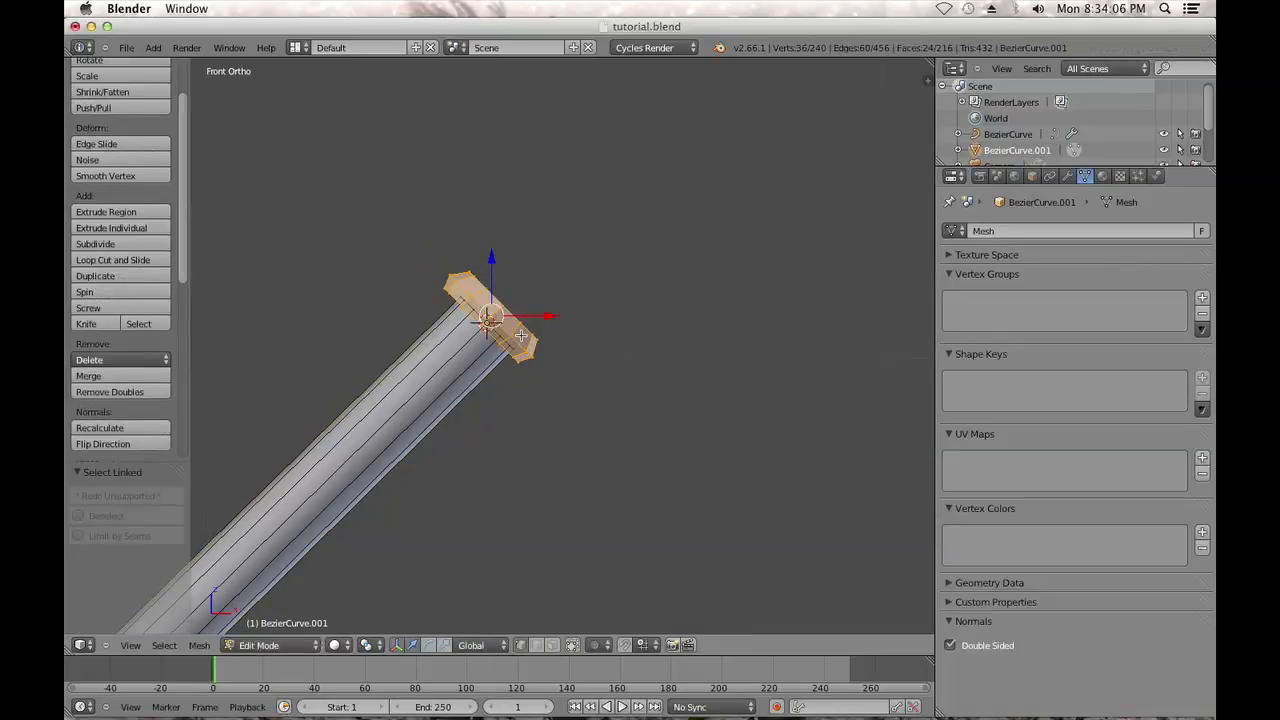
{"action": "key", "text": "x"}
{"action": "left_click", "coordinate": [521, 335]}
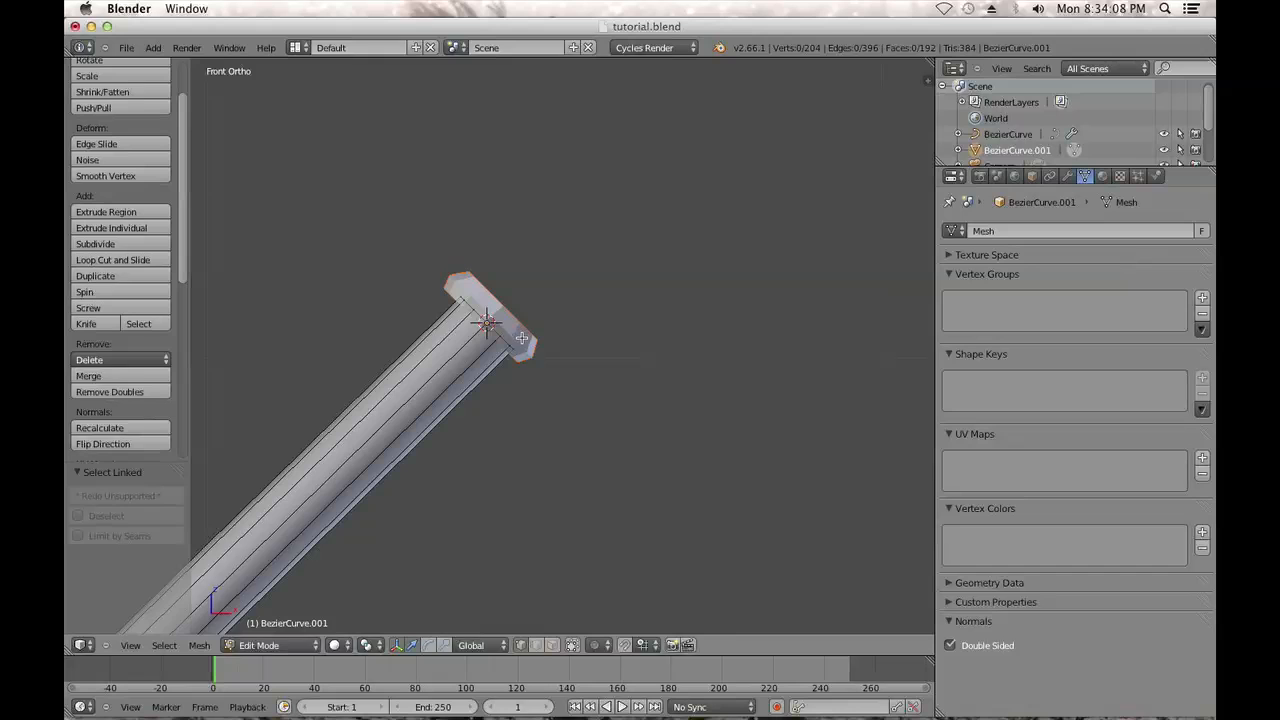
{"action": "key", "text": "Tab"}
{"action": "right_click", "coordinate": [522, 342]}
Add a particle system to the cap and set its type to Hair
{"action": "scroll", "coordinate": [529, 397], "scroll_direction": "down", "scroll_amount": 3}
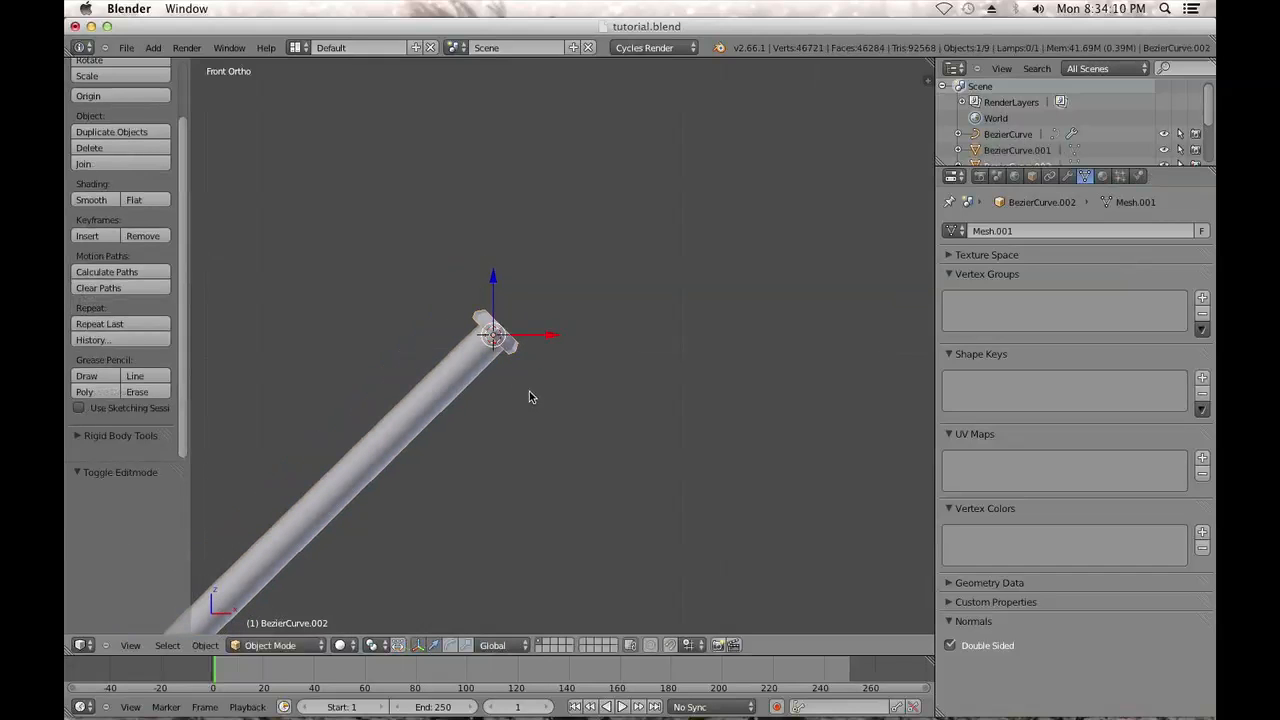
{"action": "left_click", "coordinate": [1122, 176]}
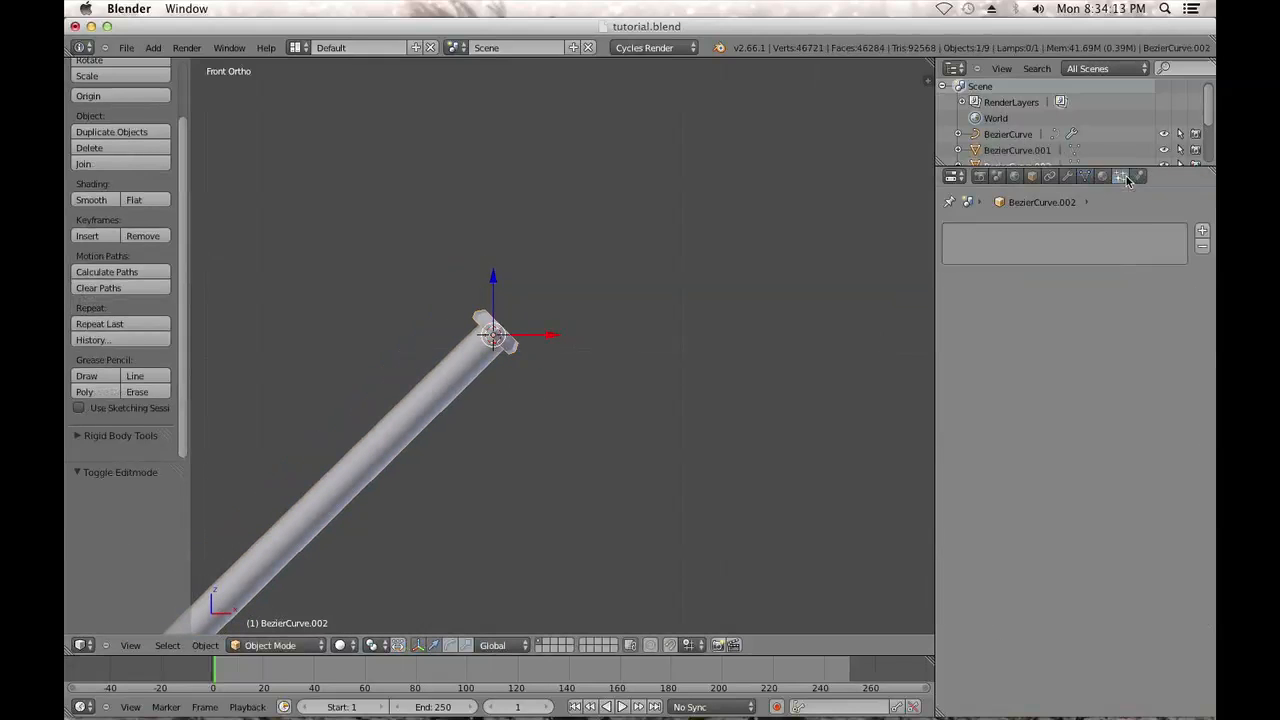
{"action": "left_click", "coordinate": [1203, 232]}
{"action": "left_click", "coordinate": [1032, 316]}
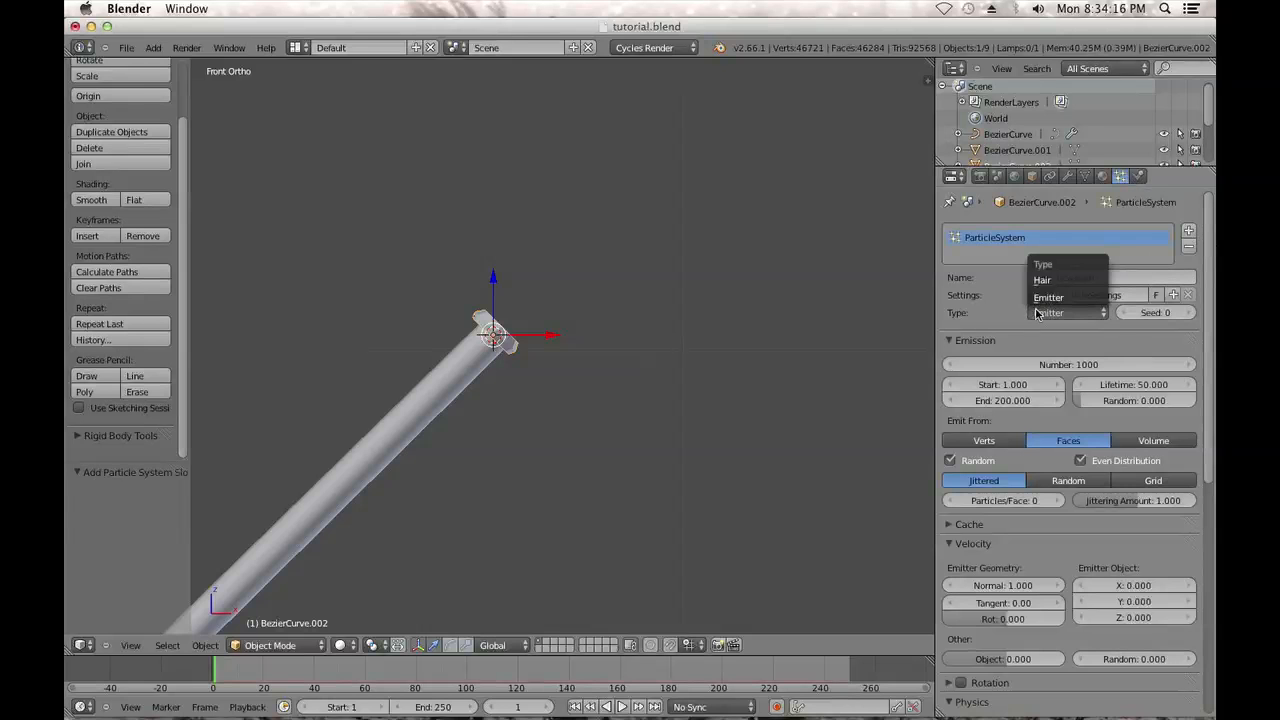
{"action": "left_click", "coordinate": [1040, 292]}
{"action": "scroll", "coordinate": [580, 376], "scroll_direction": "down", "scroll_amount": 5}
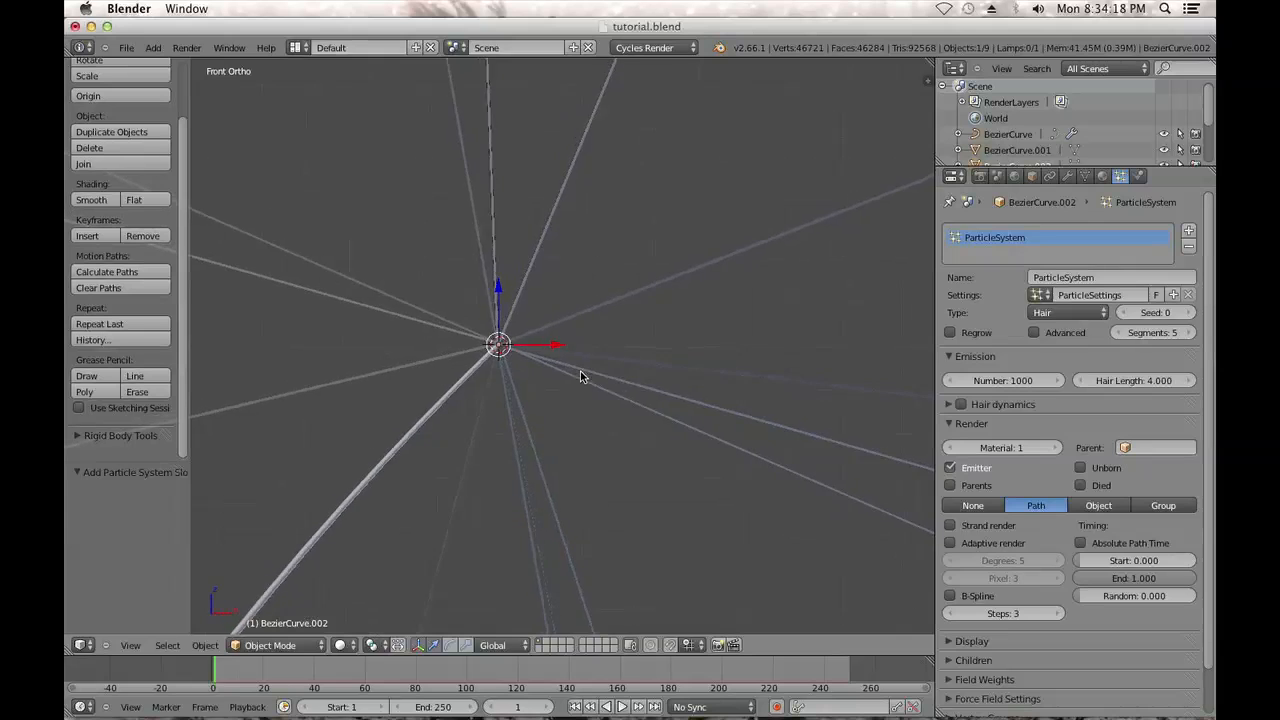
{"action": "scroll", "coordinate": [585, 374], "scroll_direction": "up", "scroll_amount": 4}
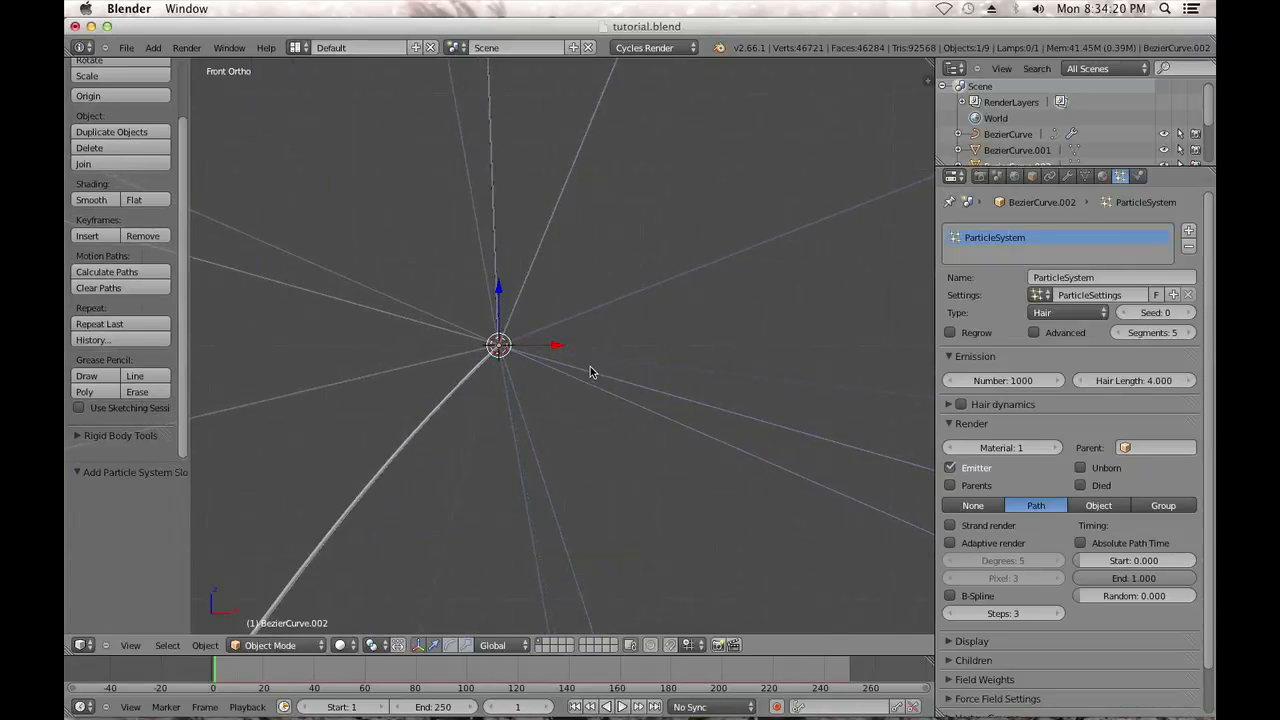
Enable the advanced hair options and set the emitter geometry's normal velocity to 0.02
{"action": "left_click", "coordinate": [1036, 332]}
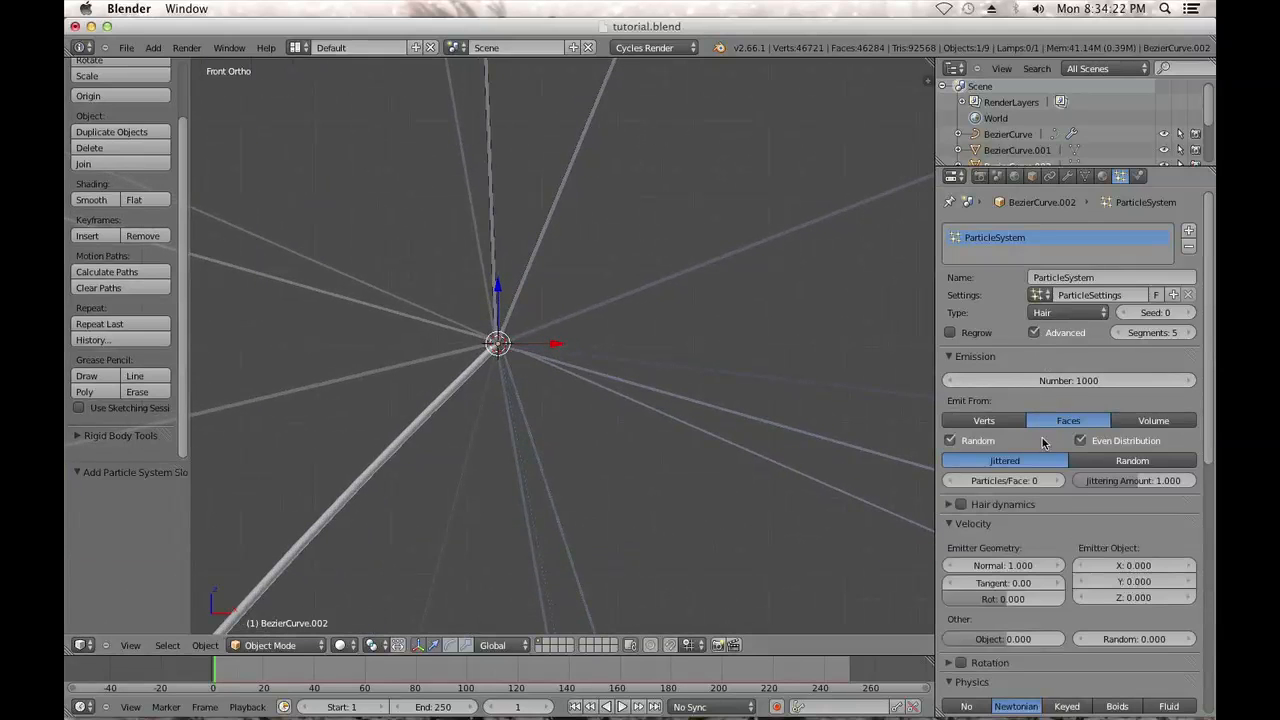
{"action": "left_click", "coordinate": [1022, 563]}
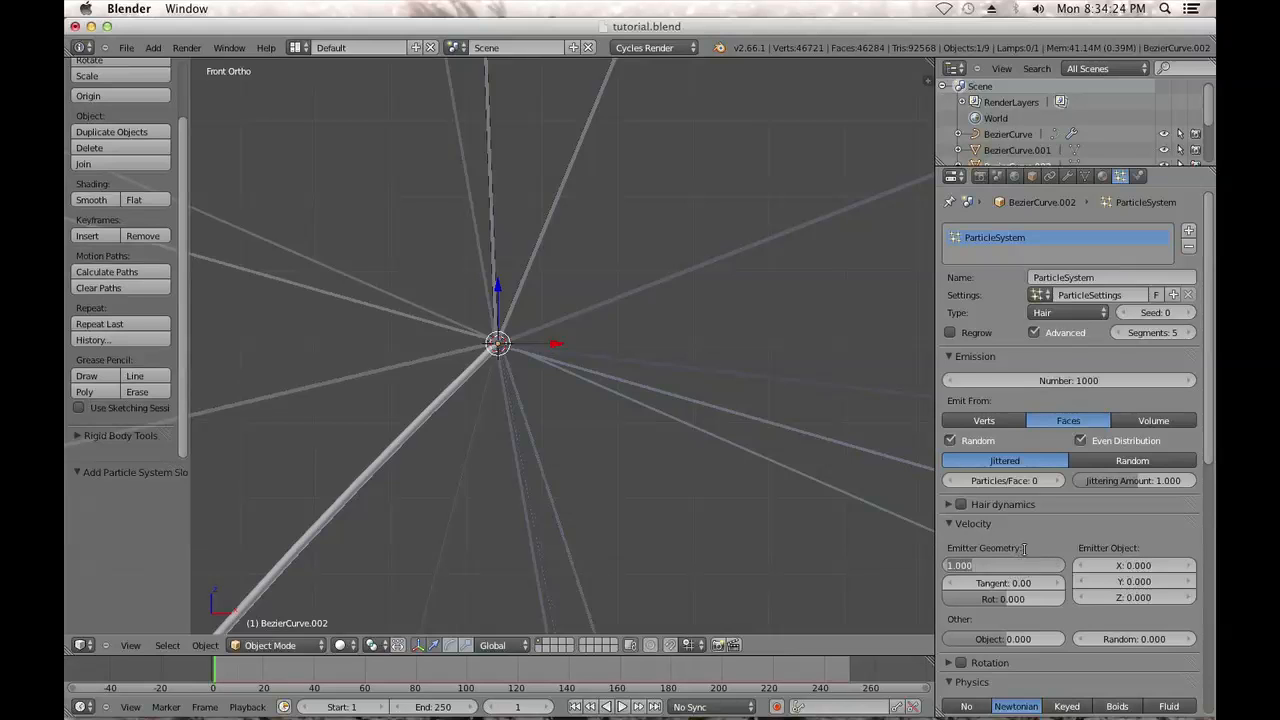
{"action": "type", "text": ".2"}
{"action": "key", "text": "Return"}
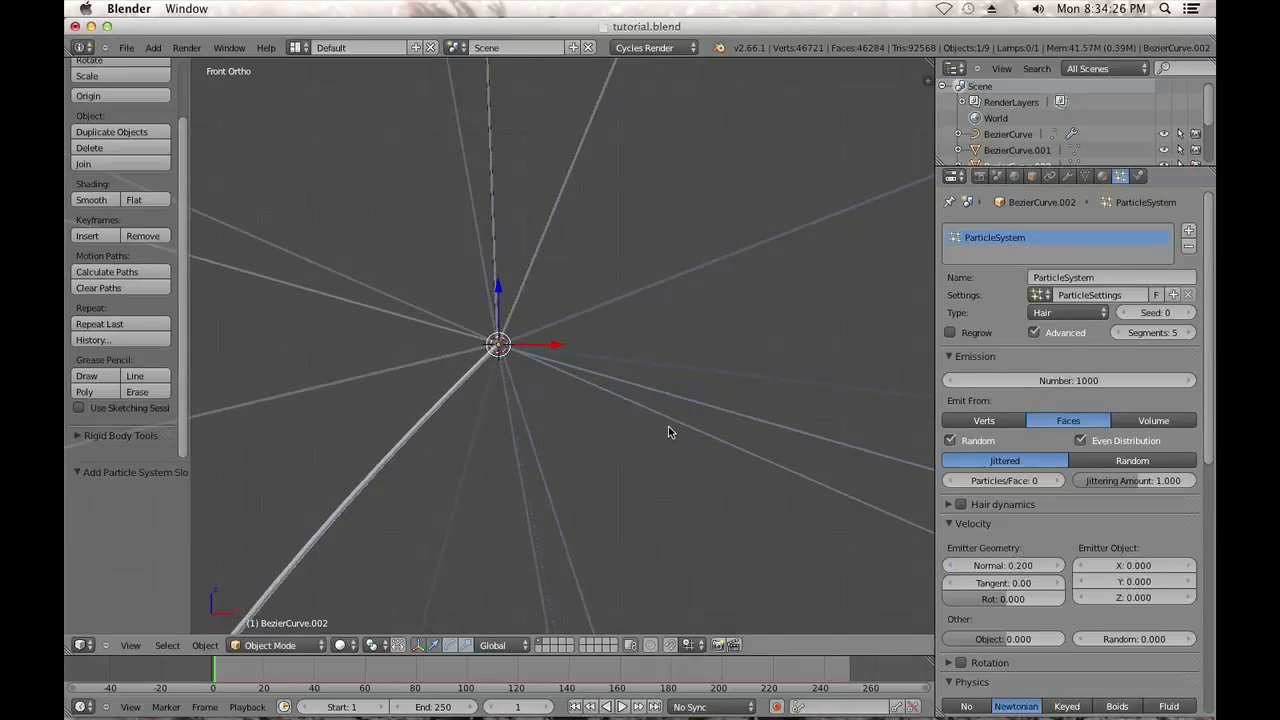
{"action": "left_click", "coordinate": [1025, 566]}
{"action": "type", "text": ".02"}
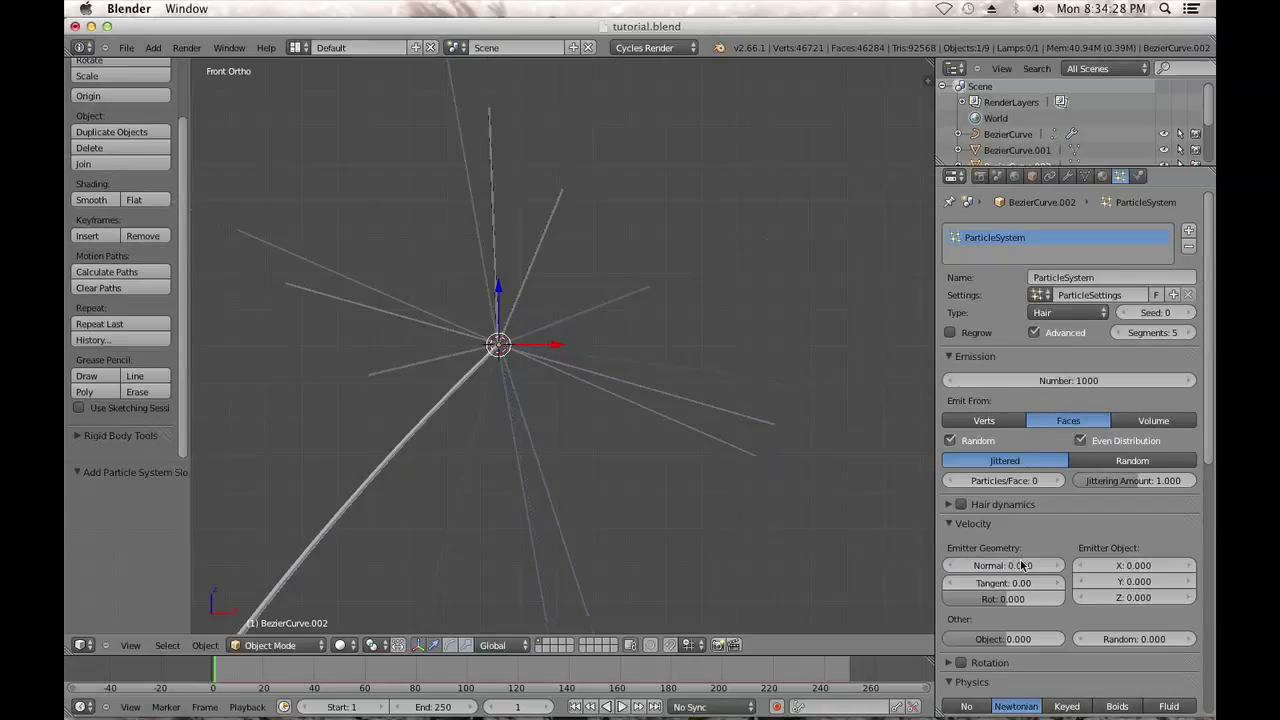
Inspect how the hair strands spread from the cap at the tip of the stalk
{"action": "key", "text": "Return"}
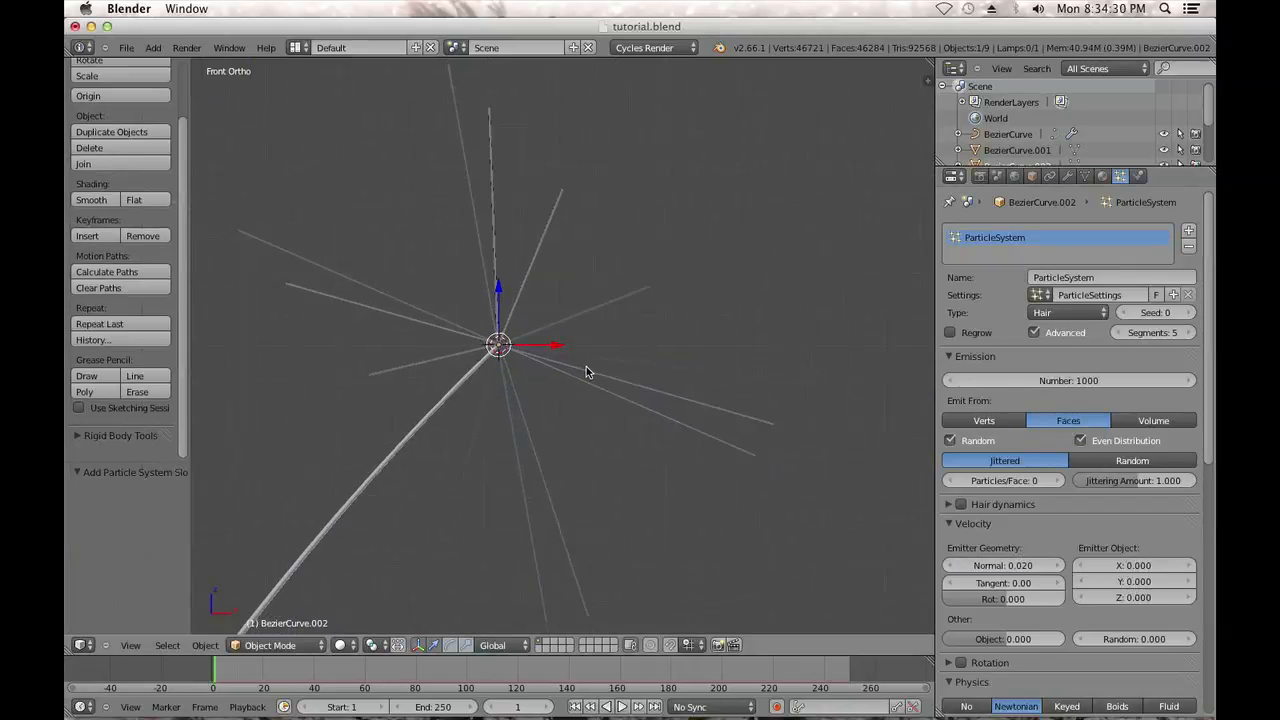
{"action": "middle_click_drag", "start_coordinate": [587, 372], "coordinate": [477, 436]}
{"action": "key", "text": "KP_1"}
{"action": "scroll", "coordinate": [639, 407], "scroll_direction": "up", "scroll_amount": 5}
{"action": "middle_click_drag", "start_coordinate": [572, 411], "coordinate": [642, 362], "text": "shift"}
{"action": "scroll", "coordinate": [642, 362], "scroll_direction": "up", "scroll_amount": 3}
{"action": "scroll", "coordinate": [680, 341], "scroll_direction": "down", "scroll_amount": 3}
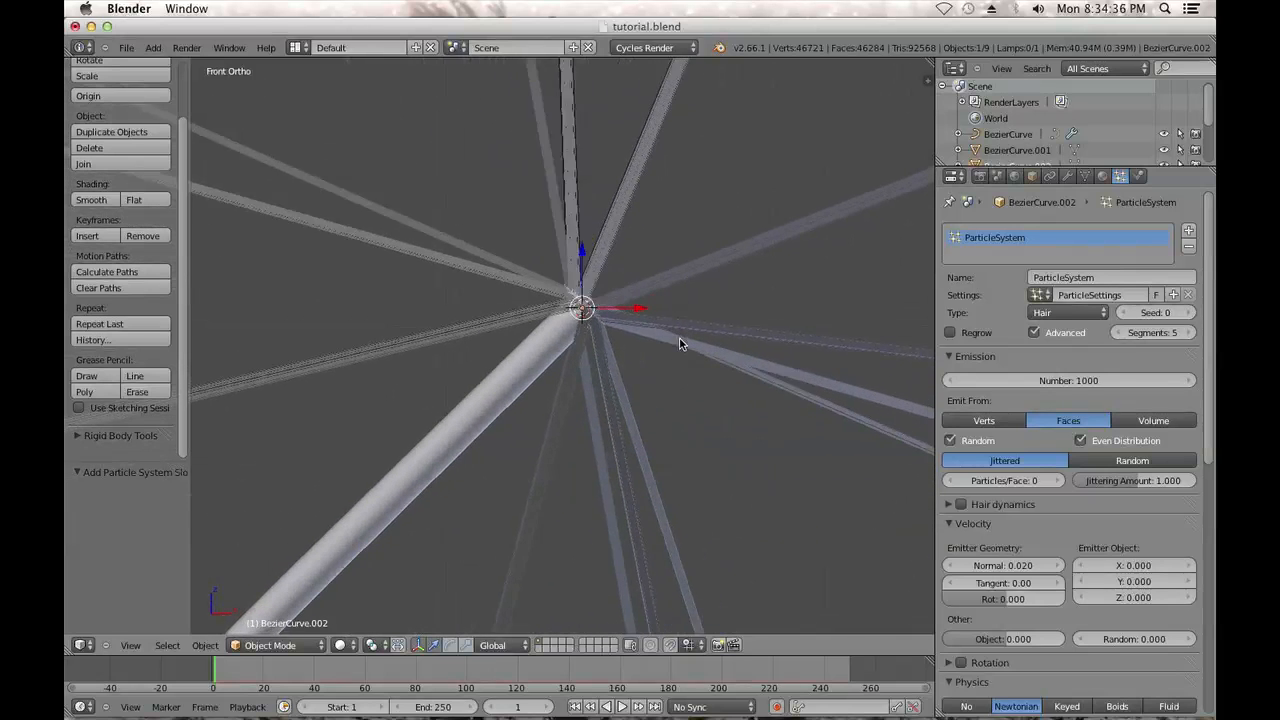
{"action": "scroll", "coordinate": [687, 327], "scroll_direction": "up", "scroll_amount": 7}
{"action": "middle_click_drag", "start_coordinate": [687, 327], "coordinate": [585, 327], "text": "shift"}
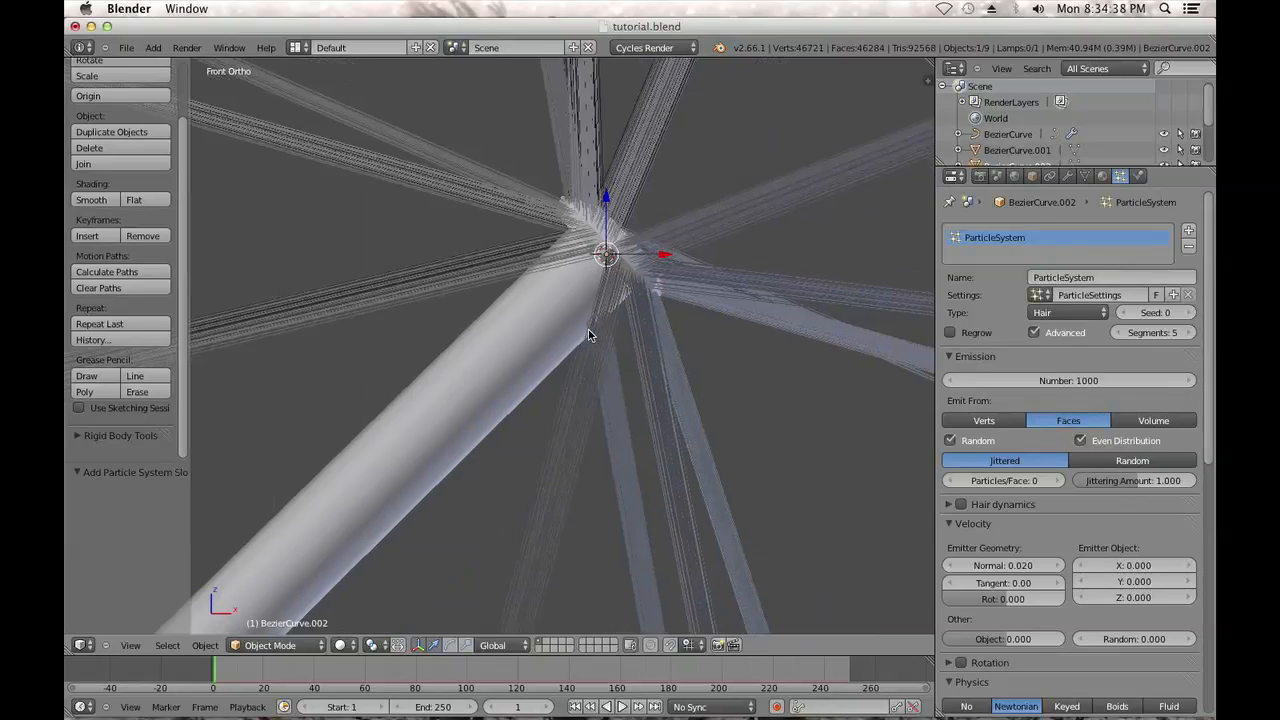
{"action": "scroll", "coordinate": [604, 330], "scroll_direction": "down", "scroll_amount": 6}
{"action": "scroll", "coordinate": [1043, 528], "scroll_direction": "down", "scroll_amount": 3}
{"action": "scroll", "coordinate": [786, 442], "scroll_direction": "down", "scroll_amount": 4}
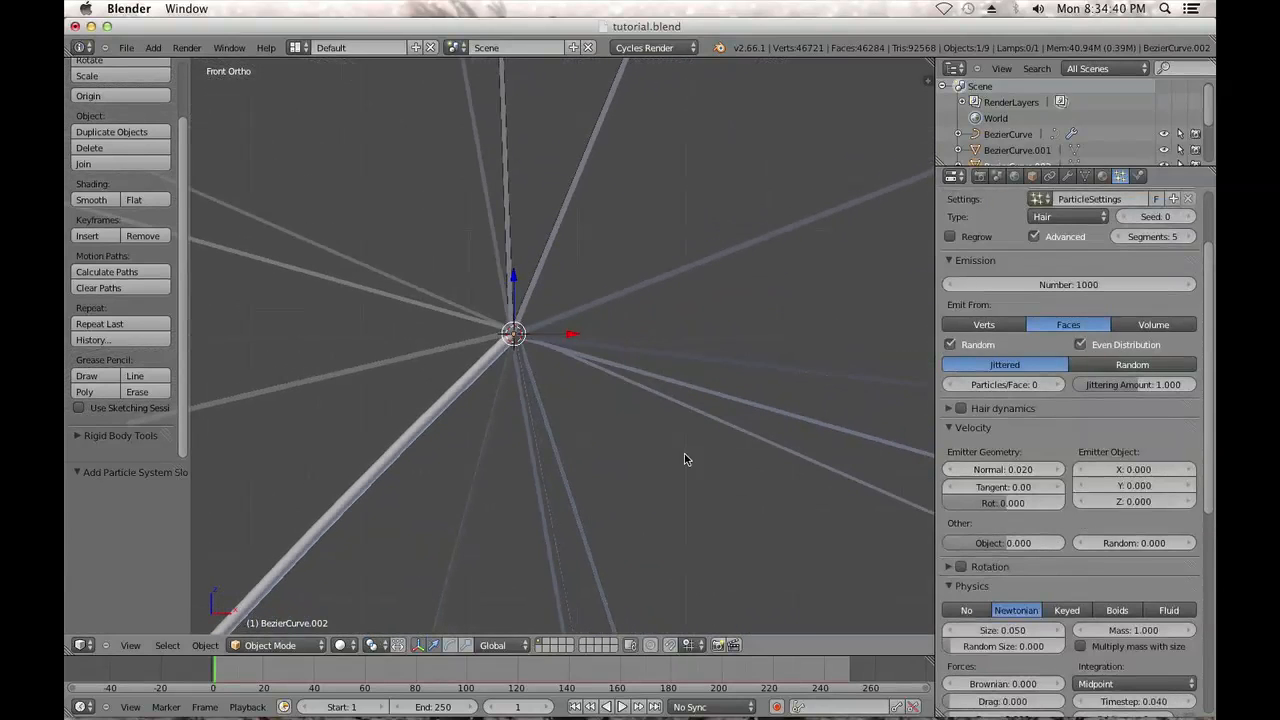
{"action": "scroll", "coordinate": [1063, 601], "scroll_direction": "down", "scroll_amount": 3}
{"action": "scroll", "coordinate": [590, 400], "scroll_direction": "down", "scroll_amount": 6}
{"action": "middle_click_drag", "start_coordinate": [597, 399], "coordinate": [589, 349], "text": "shift"}
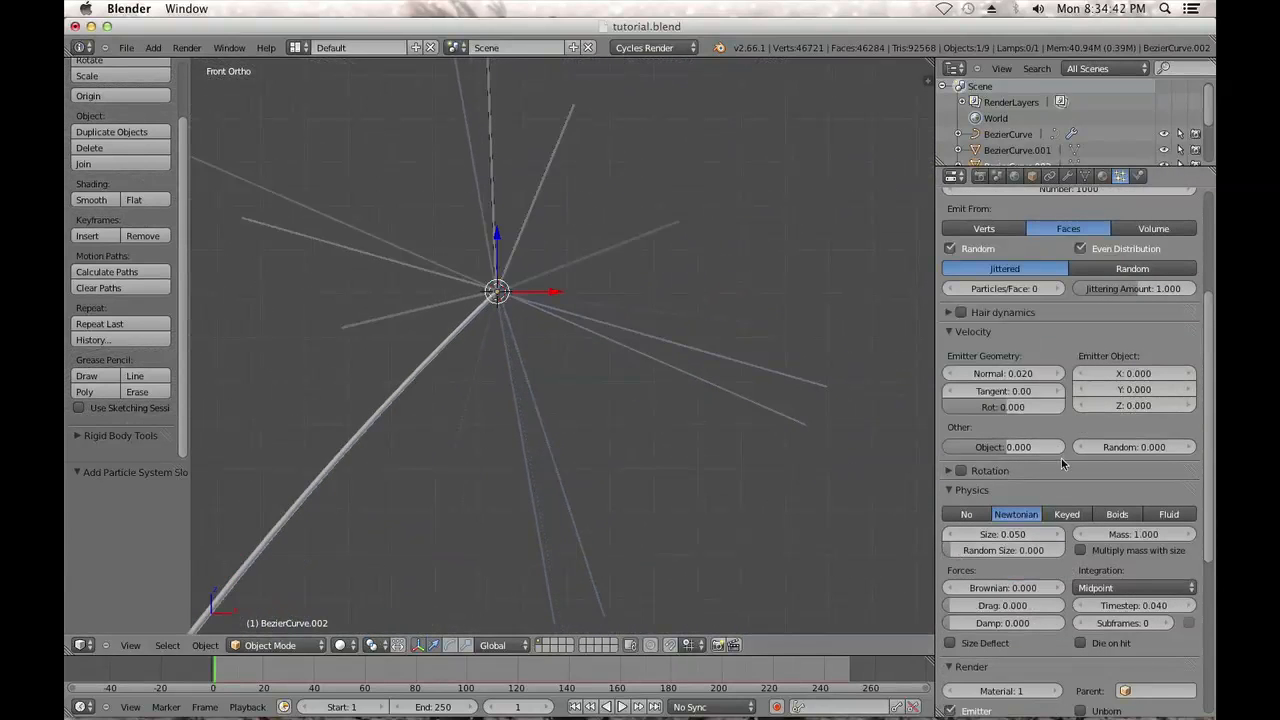
Set the hair's emitter object X velocity to -0.01 so the strands lean away from the stalk
{"action": "left_click_drag", "start_coordinate": [1127, 373], "coordinate": [1122, 374]}
{"action": "left_click", "coordinate": [1146, 377]}
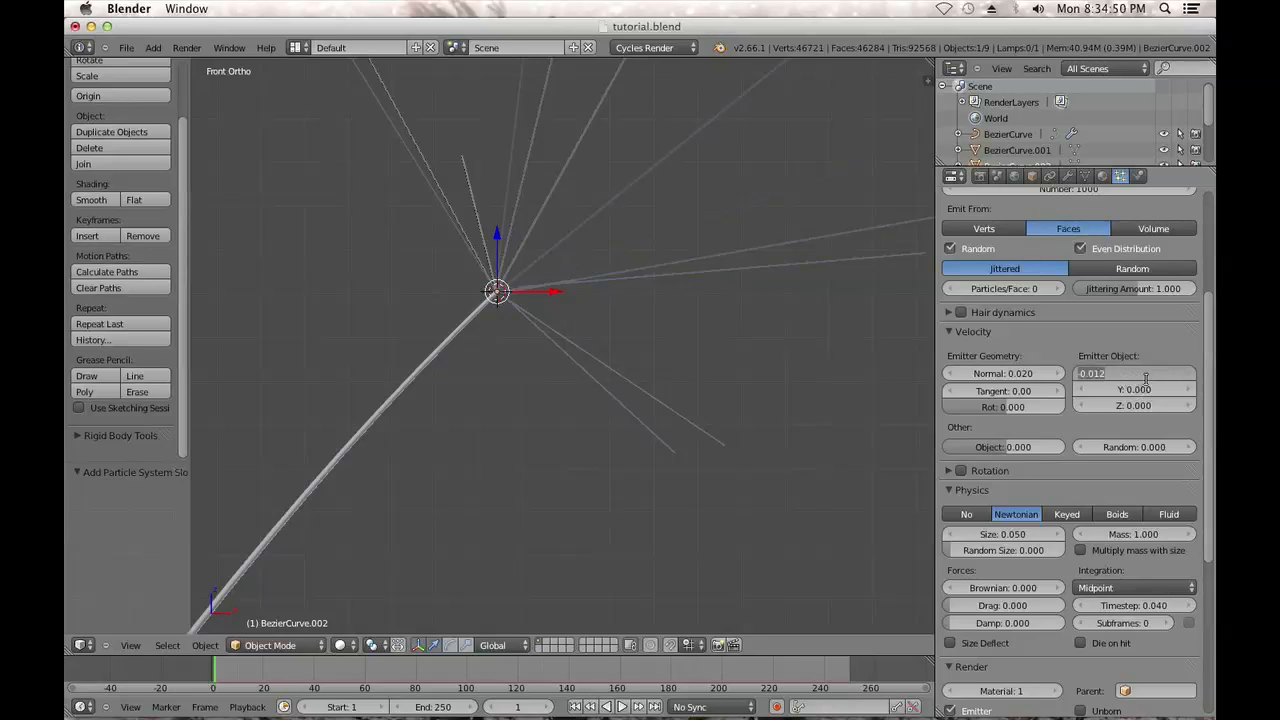
{"action": "type", "text": "-.01"}
{"action": "key", "text": "Return"}
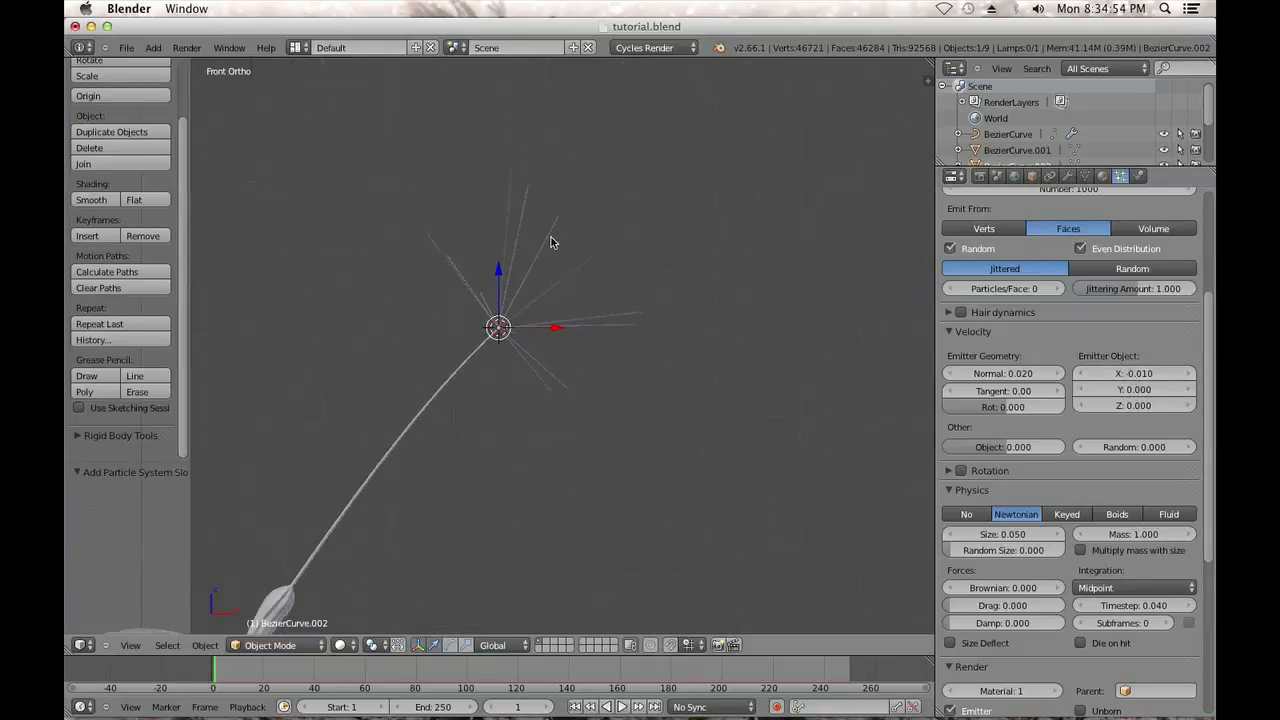
Reduce the number of hairs to 40 and emit them from the cap's vertices
{"action": "scroll", "coordinate": [1075, 300], "scroll_direction": "up", "scroll_amount": 3}
{"action": "left_click", "coordinate": [1081, 287]}
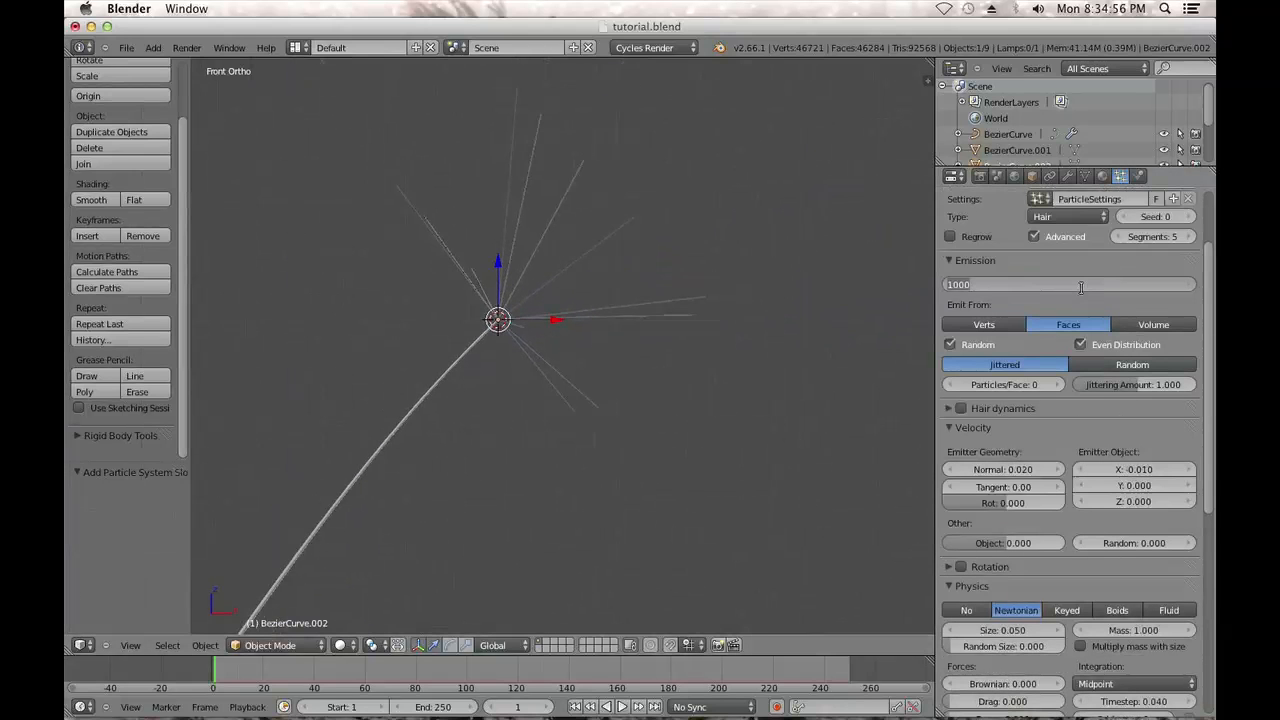
{"action": "type", "text": "40"}
{"action": "key", "text": "Return"}
{"action": "middle_click_drag", "start_coordinate": [671, 313], "coordinate": [600, 374]}
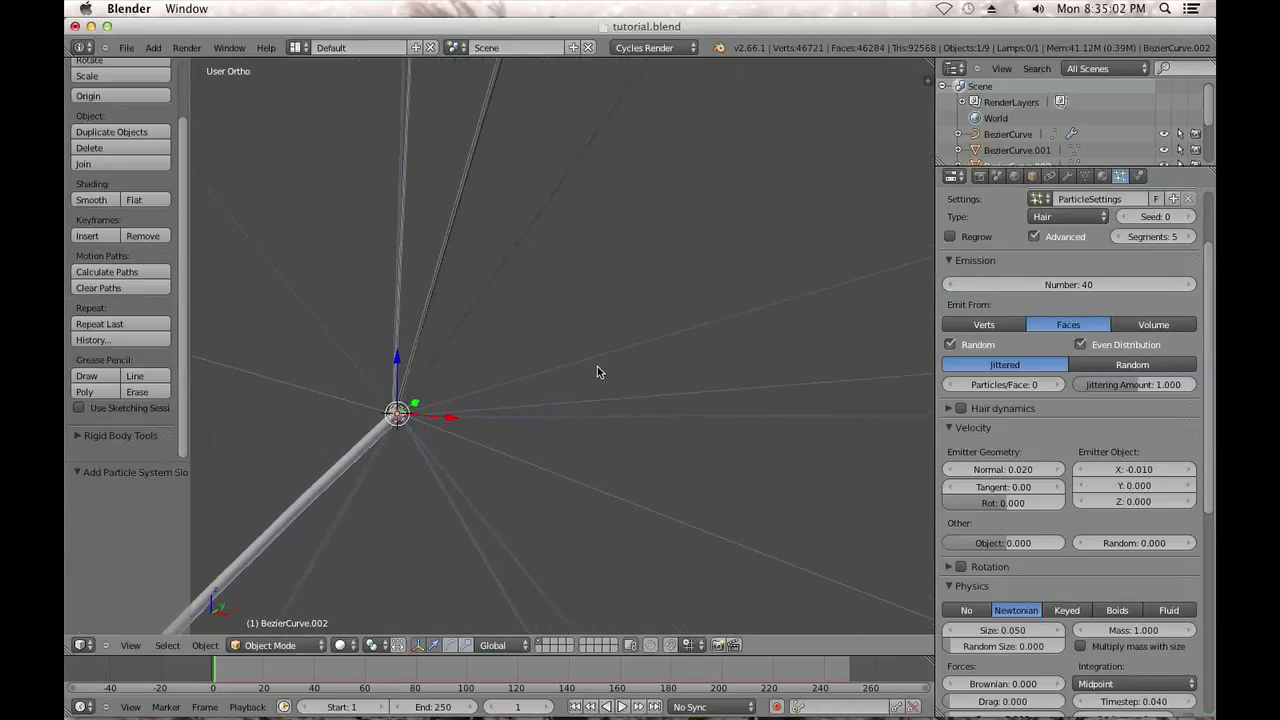
{"action": "left_click", "coordinate": [990, 325]}
{"action": "middle_click_drag", "start_coordinate": [547, 429], "coordinate": [600, 395], "text": "shift"}
{"action": "key", "text": "KP_1"}
{"action": "scroll", "coordinate": [597, 374], "scroll_direction": "up", "scroll_amount": 4}
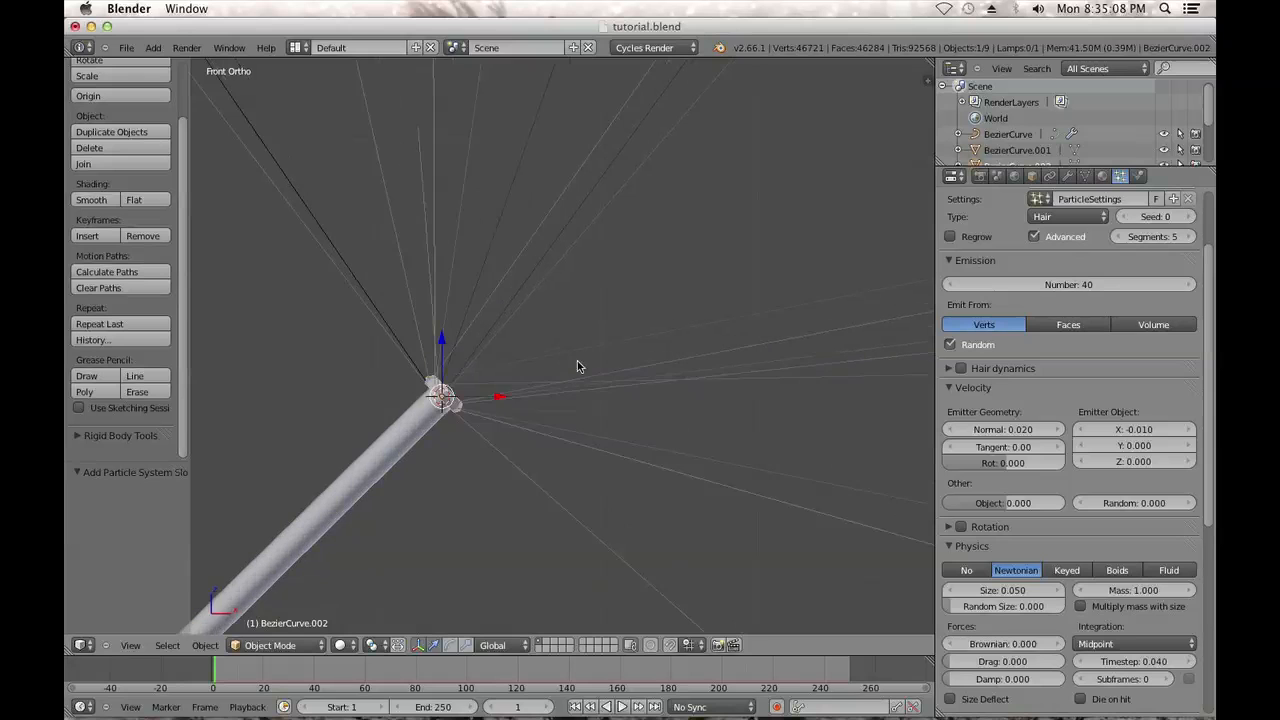
Subdivide the whole cap mesh once and return to object mode
{"action": "middle_click_drag", "start_coordinate": [523, 385], "coordinate": [540, 372], "text": "shift"}
{"action": "scroll", "coordinate": [540, 372], "scroll_direction": "up", "scroll_amount": 5}
{"action": "right_click", "coordinate": [495, 389]}
{"action": "key", "text": "Tab"}
{"action": "key", "text": "Tab"}
{"action": "right_click", "coordinate": [497, 386]}
{"action": "key", "text": "Tab"}
{"action": "key", "text": "w"}
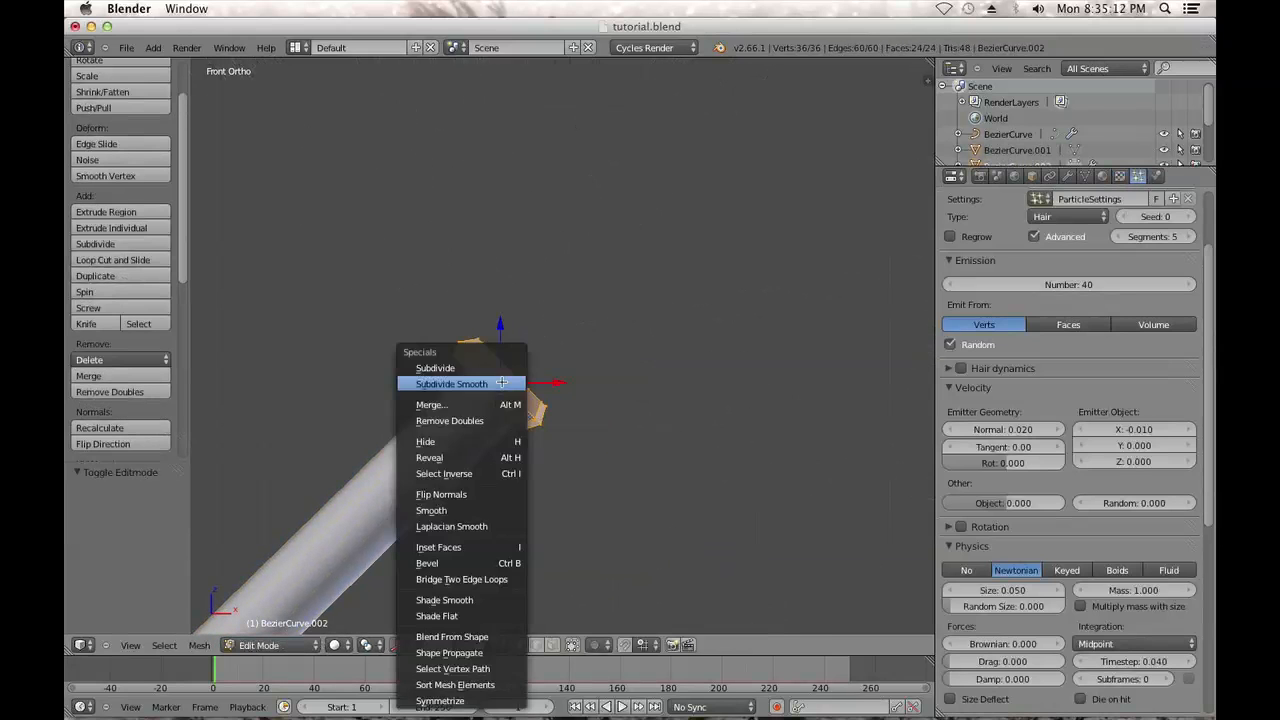
{"action": "left_click", "coordinate": [498, 367]}
{"action": "key", "text": "Tab"}
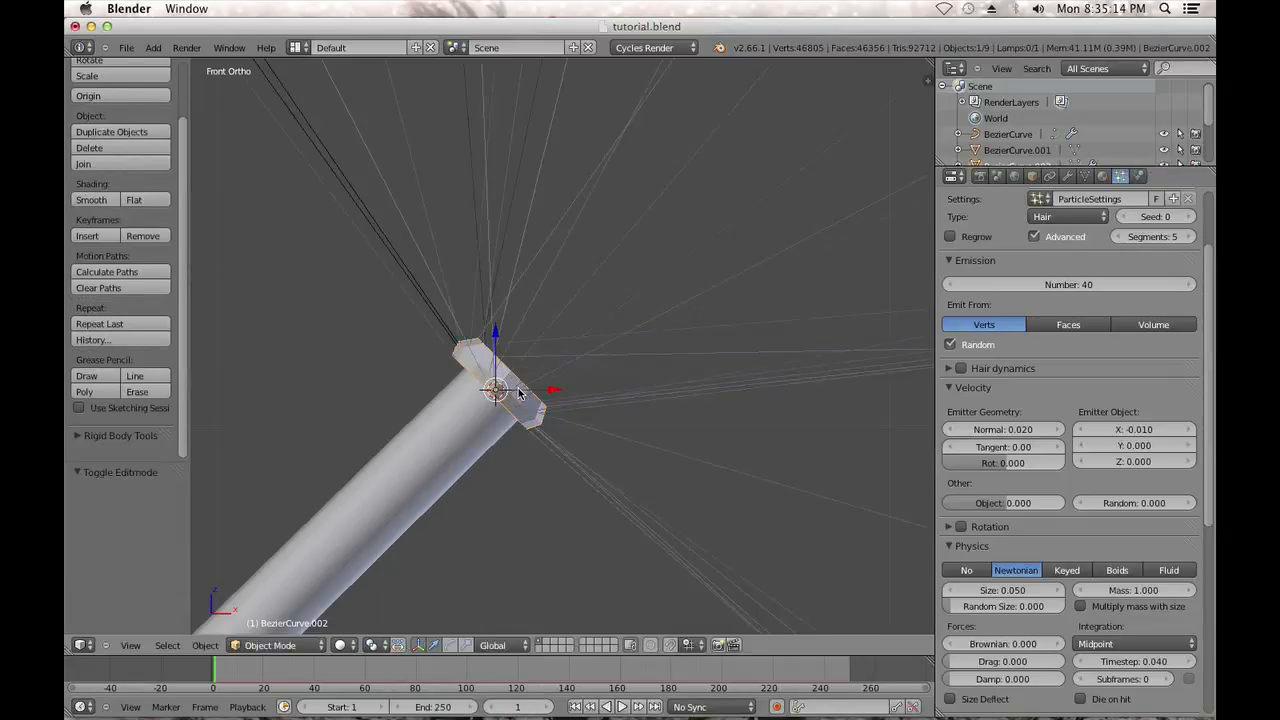
Raise the hair's random velocity to about 0.0036 to vary the strands
{"action": "scroll", "coordinate": [525, 394], "scroll_direction": "down", "scroll_amount": 12}
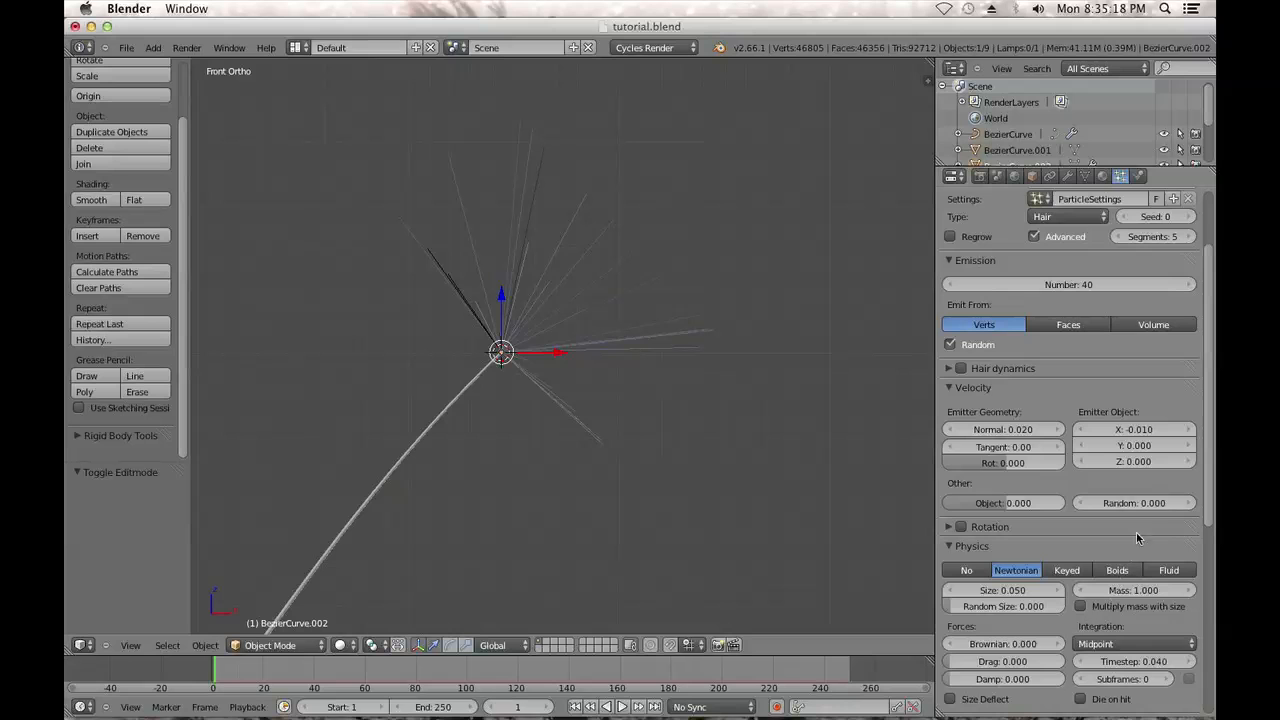
{"action": "left_click_drag", "start_coordinate": [1134, 505], "coordinate": [1134, 500]}
{"action": "middle_click_drag", "start_coordinate": [783, 446], "coordinate": [723, 521]}
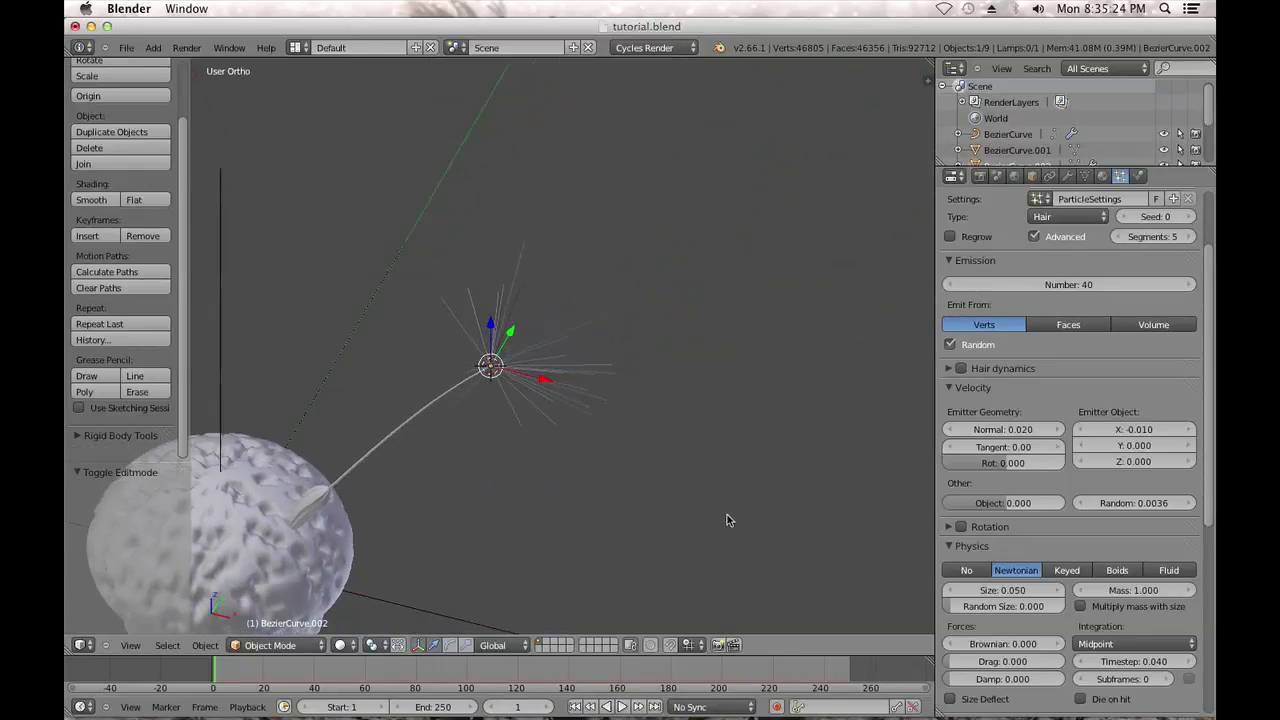
{"action": "key", "text": "KP_1"}
Set the hair's emitter geometry normal velocity to 0.025 and check the strands around the tip
{"action": "left_click", "coordinate": [1018, 429]}
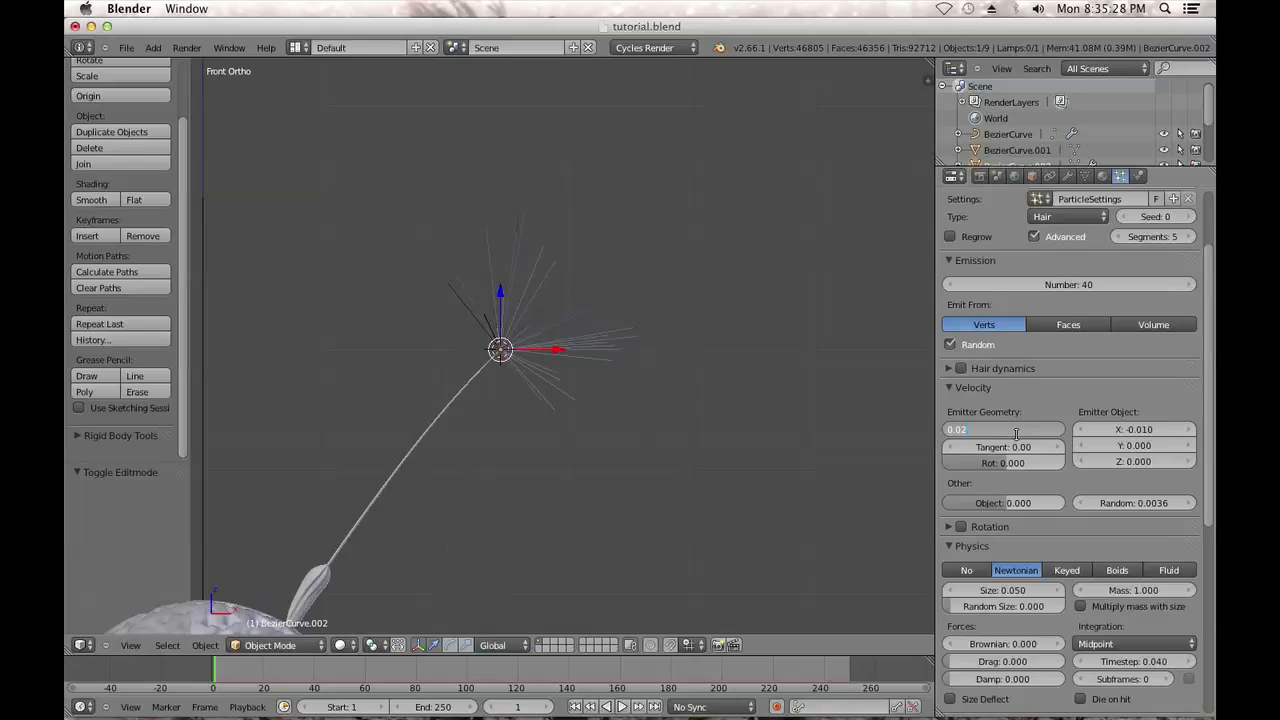
{"action": "type", "text": "0.025"}
{"action": "key", "text": "Return"}
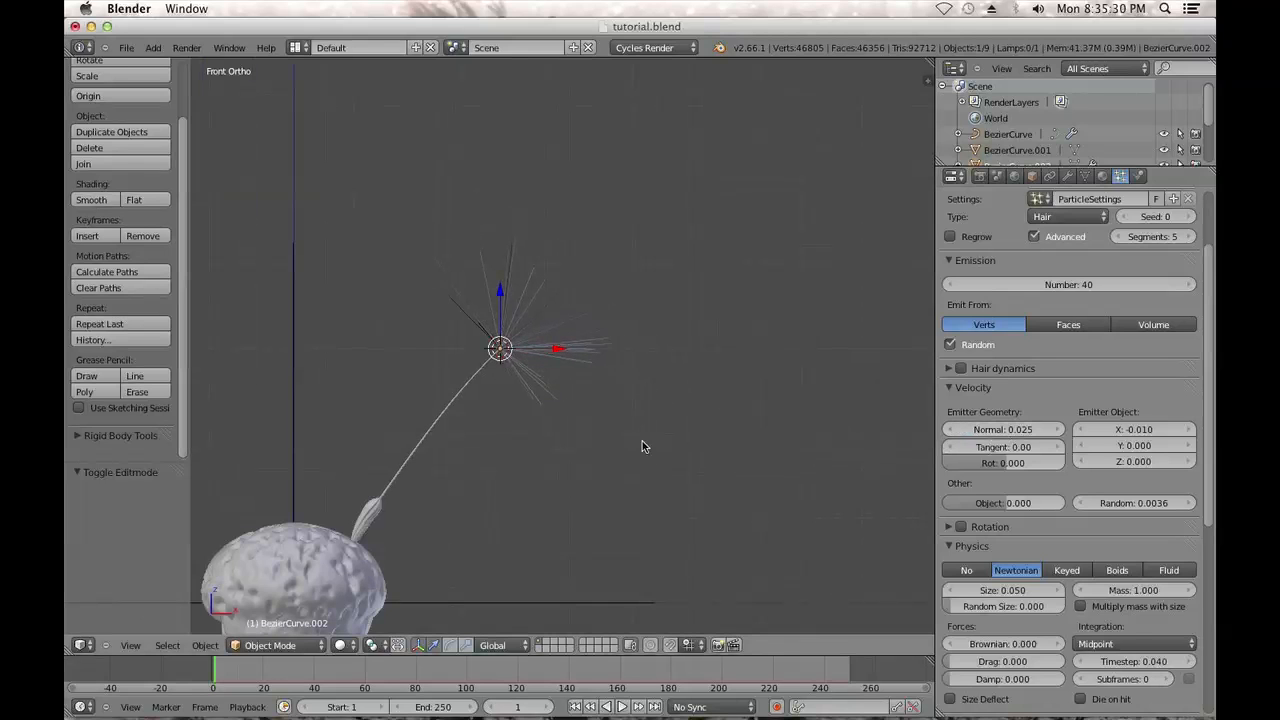
{"action": "key", "text": "Tab"}
{"action": "key", "text": "Tab"}
{"action": "scroll", "coordinate": [634, 490], "scroll_direction": "up", "scroll_amount": 2}
{"action": "scroll", "coordinate": [657, 384], "scroll_direction": "up", "scroll_amount": 4}
{"action": "scroll", "coordinate": [655, 386], "scroll_direction": "down", "scroll_amount": 4}
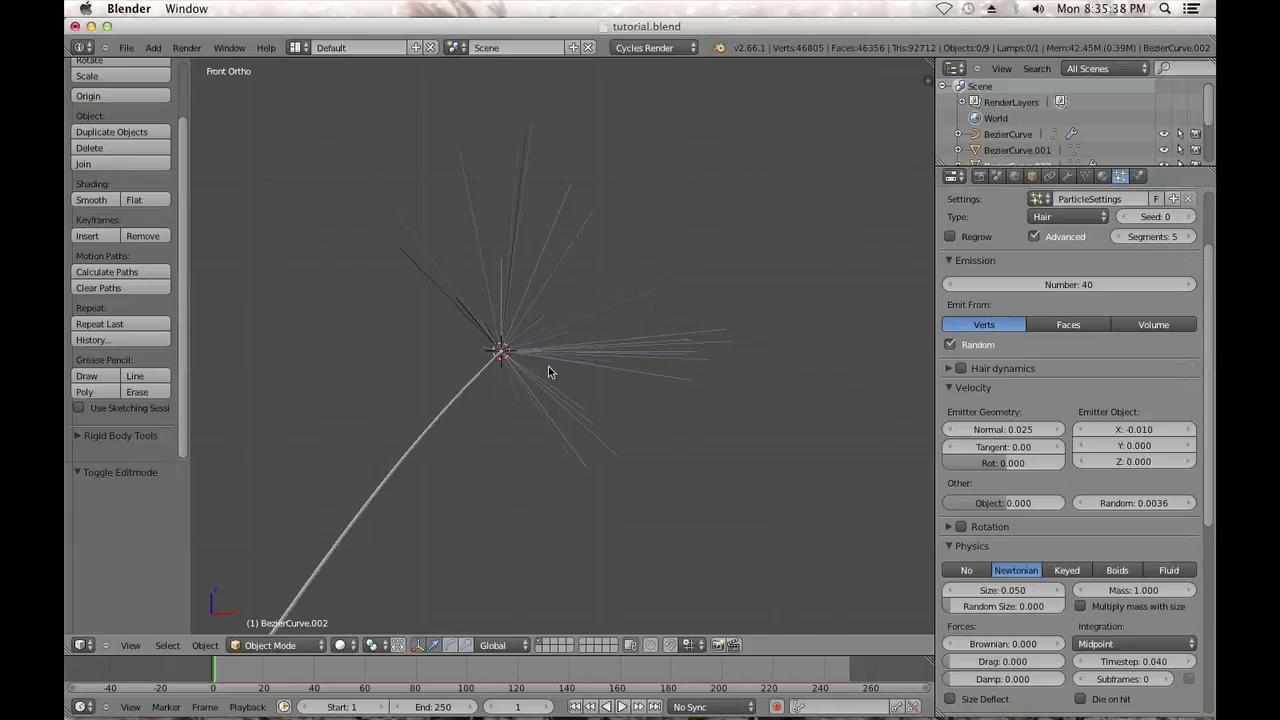
{"action": "scroll", "coordinate": [624, 299], "scroll_direction": "up", "scroll_amount": 2}
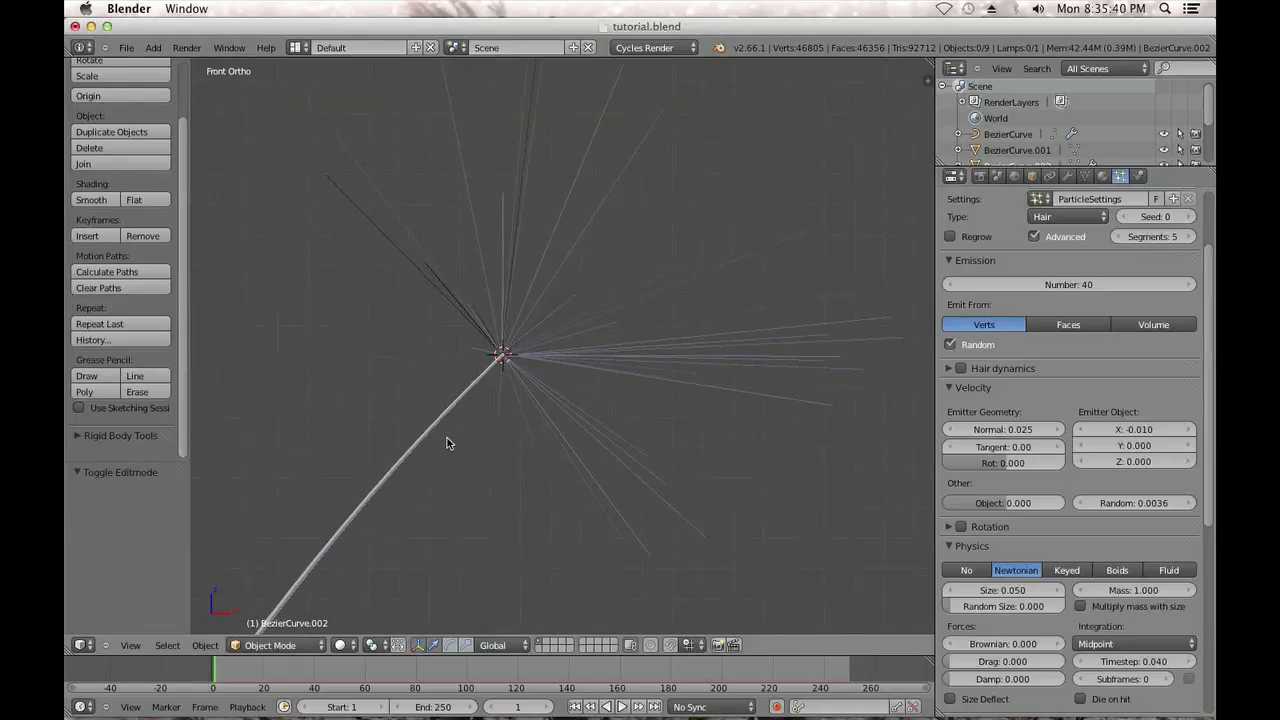
Enlarge the cap's outer edge loop by a factor of about 1.19 with a small proportional falloff, and leave mesh editing
{"action": "key", "text": "Tab"}
{"action": "scroll", "coordinate": [546, 416], "scroll_direction": "up", "scroll_amount": 10}
{"action": "middle_click_drag", "start_coordinate": [586, 418], "coordinate": [523, 395], "text": "shift"}
{"action": "scroll", "coordinate": [587, 277], "scroll_direction": "up", "scroll_amount": 6}
{"action": "scroll", "coordinate": [550, 358], "scroll_direction": "up", "scroll_amount": 4}
{"action": "right_click", "coordinate": [637, 188], "text": "alt"}
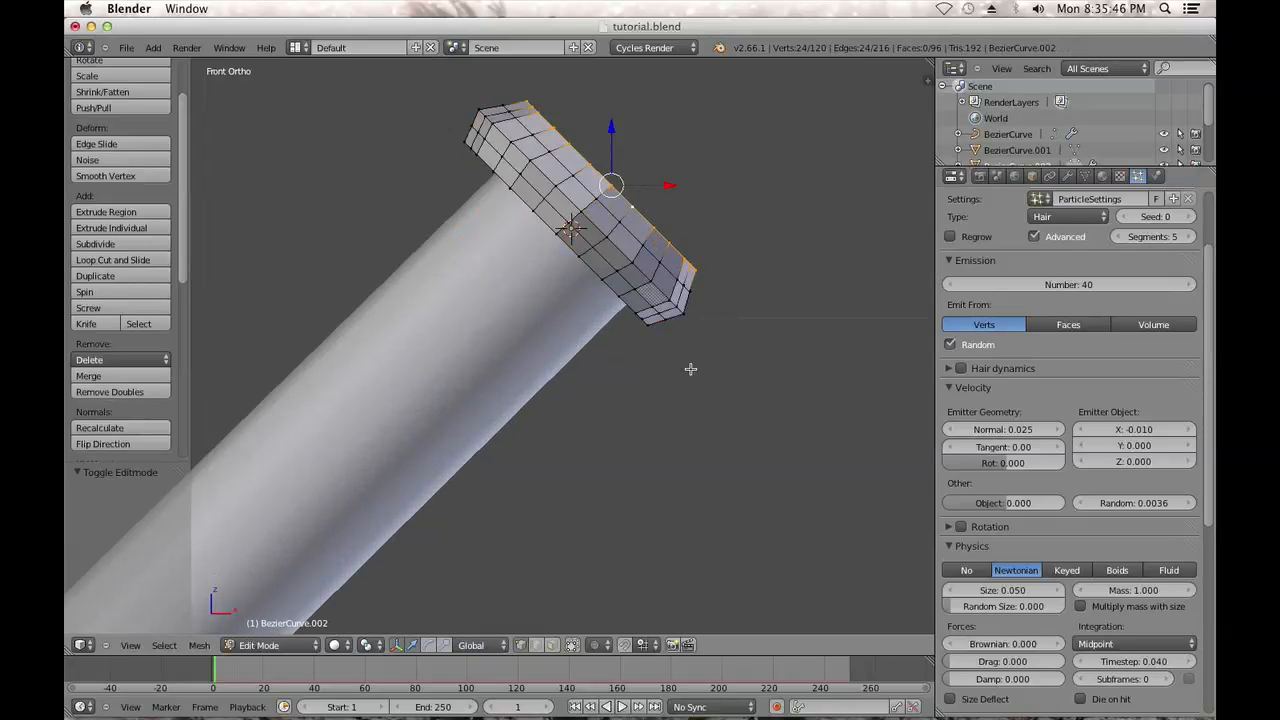
{"action": "key", "text": "s"}
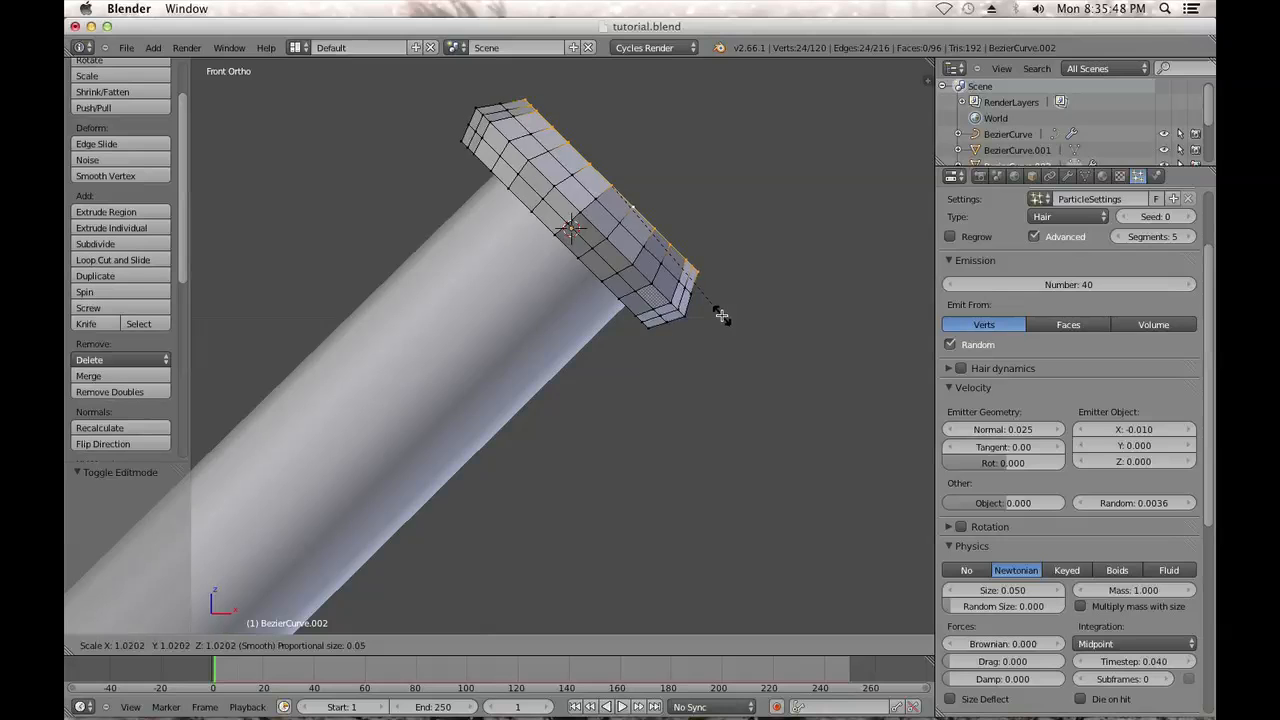
{"action": "scroll", "coordinate": [727, 317], "scroll_direction": "up", "scroll_amount": 20}
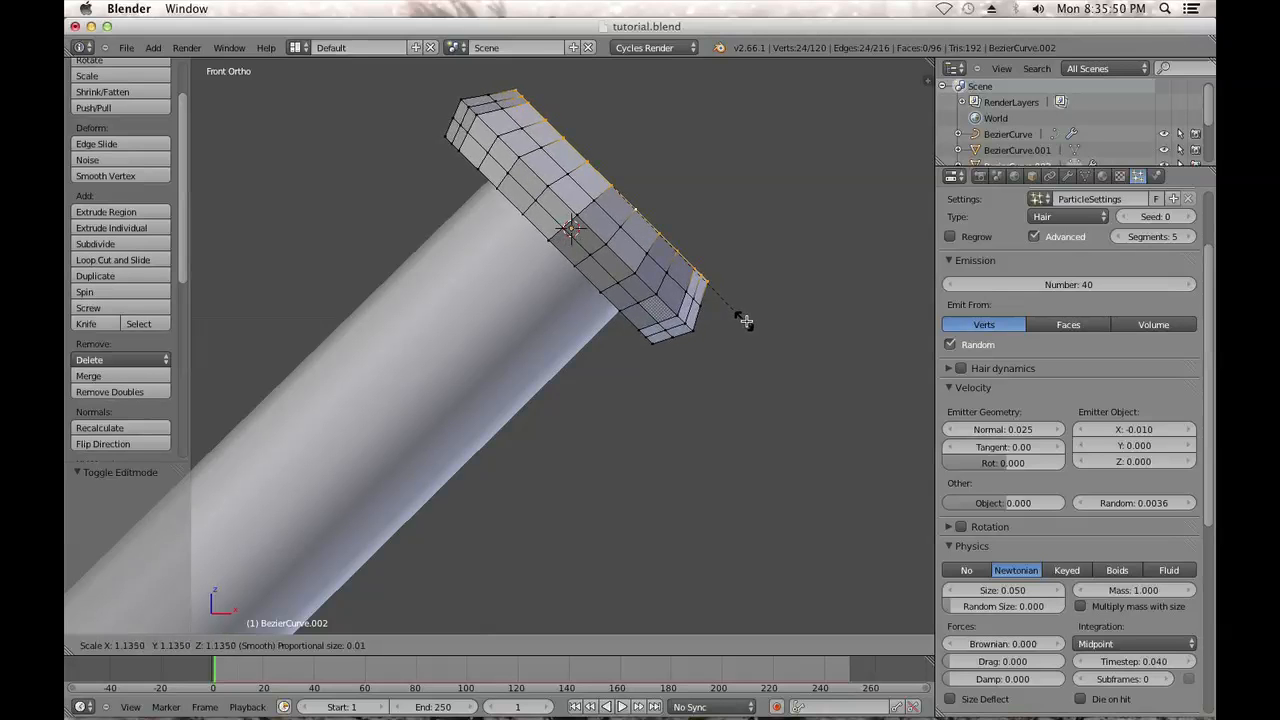
{"action": "scroll", "coordinate": [745, 319], "scroll_direction": "down", "scroll_amount": 10}
{"action": "scroll", "coordinate": [745, 319], "scroll_direction": "up", "scroll_amount": 6}
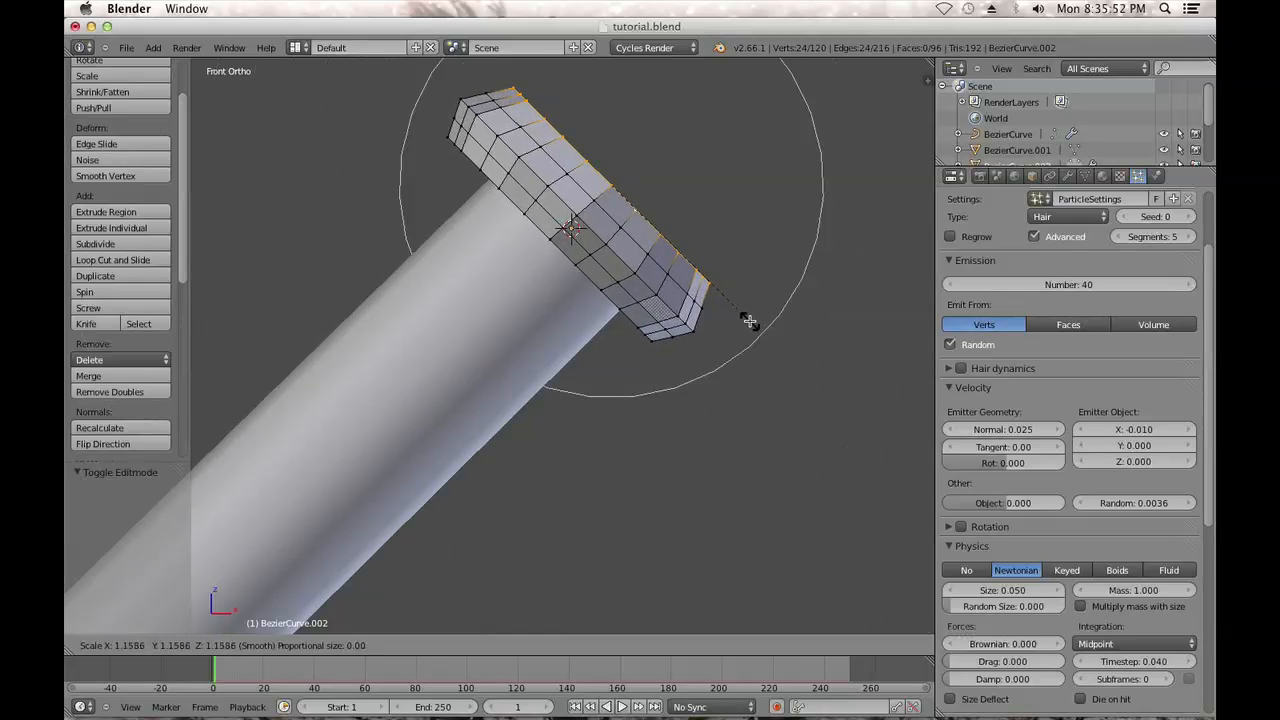
{"action": "scroll", "coordinate": [750, 318], "scroll_direction": "up", "scroll_amount": 5}
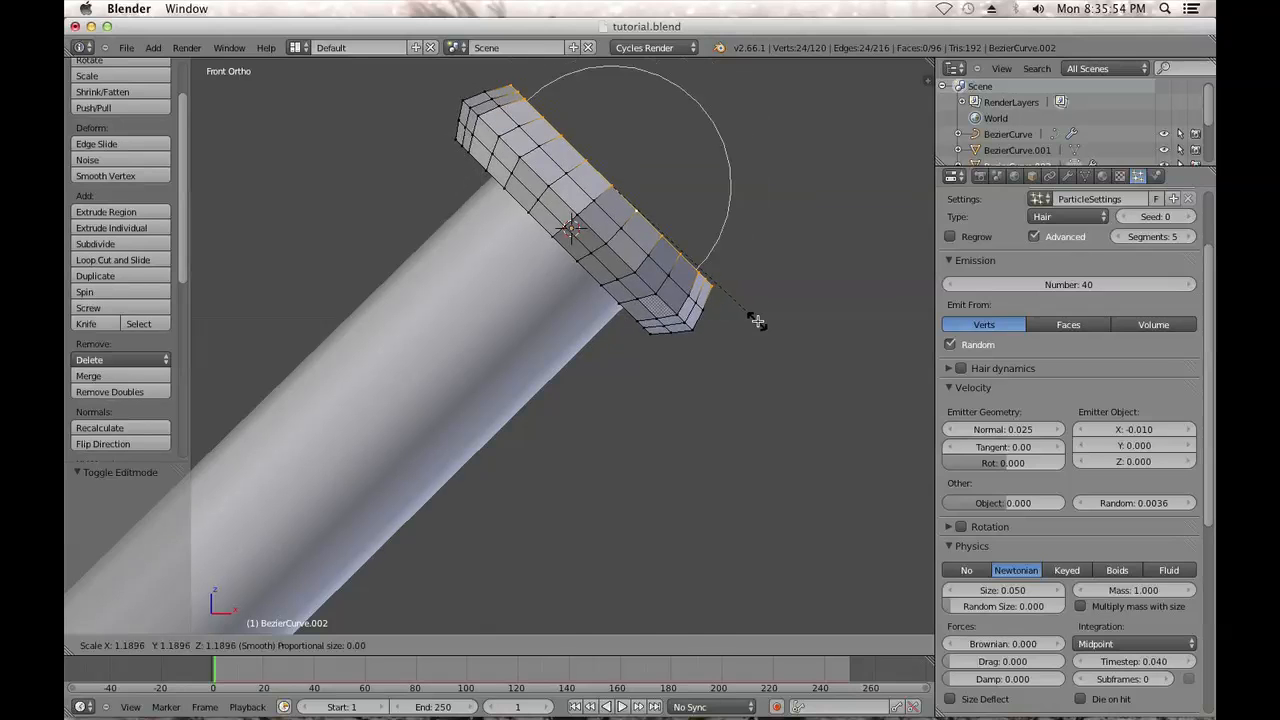
{"action": "left_click", "coordinate": [752, 318]}
{"action": "key", "text": "a"}
{"action": "key", "text": "a"}
{"action": "key", "text": "Tab"}
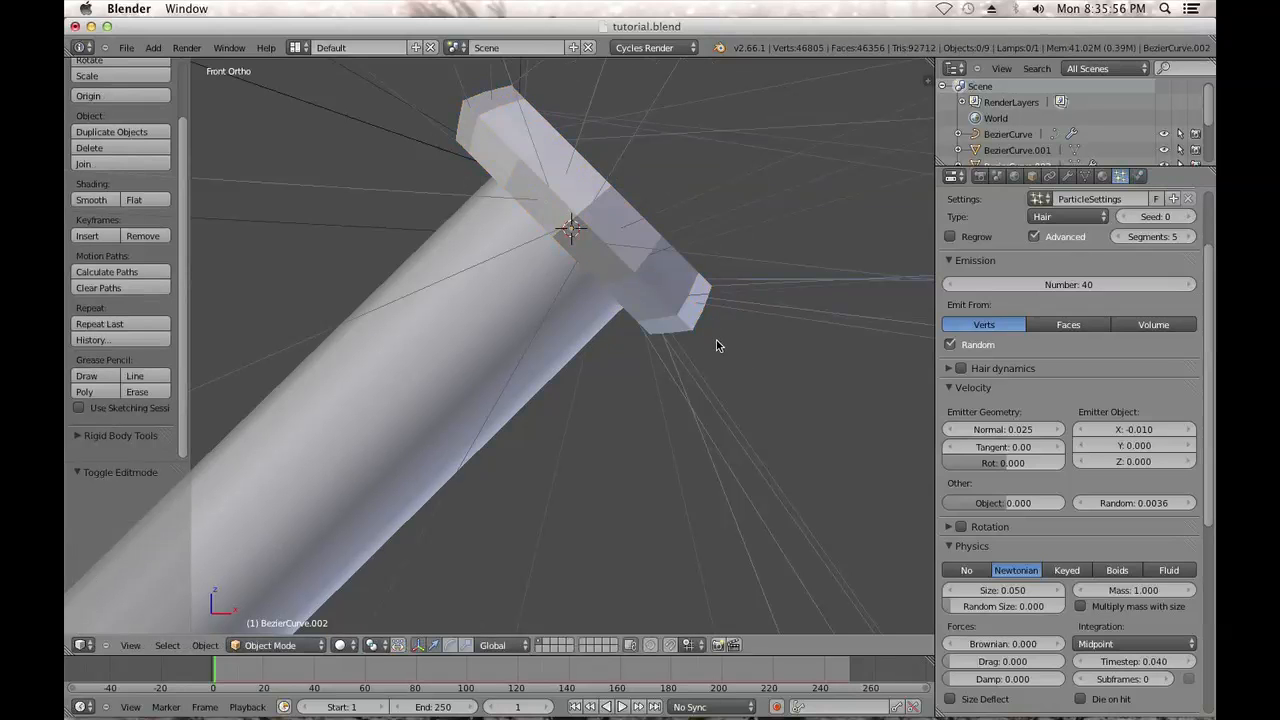
Display the face normals of the cap mesh in edit mode
{"action": "key", "text": "Tab"}
{"action": "key", "text": "n"}
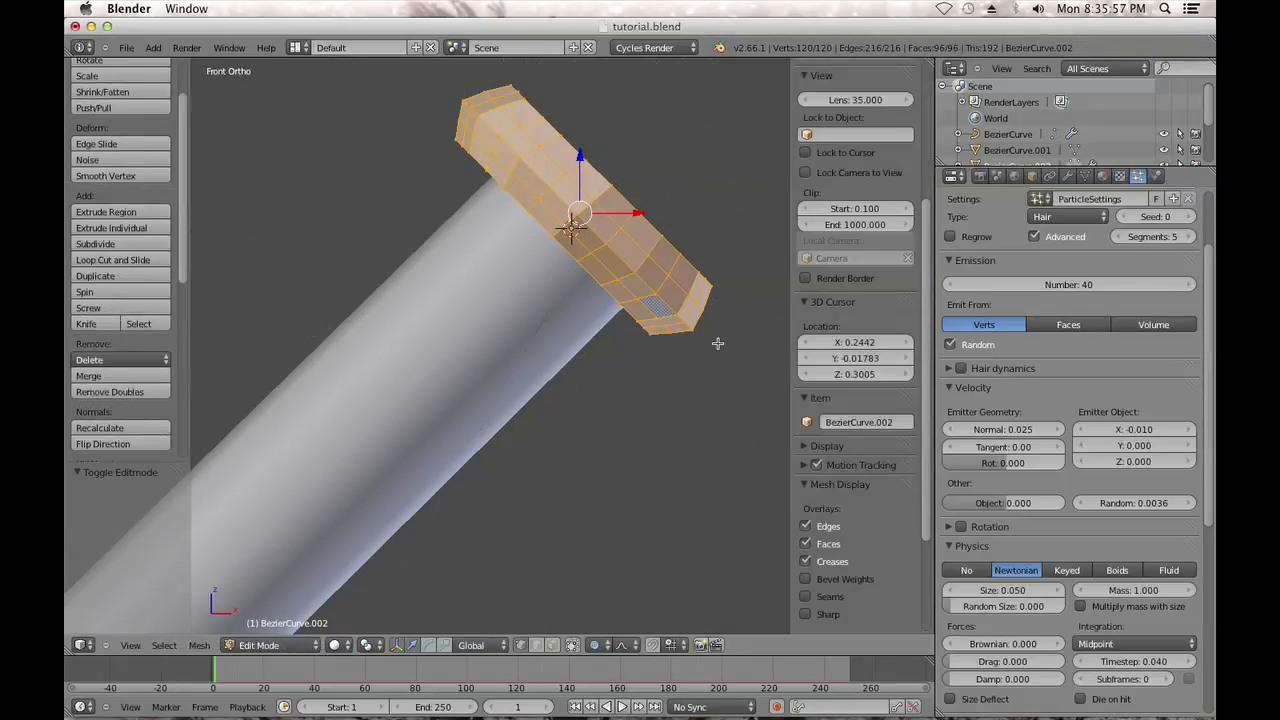
{"action": "scroll", "coordinate": [822, 520], "scroll_direction": "down", "scroll_amount": 4}
{"action": "left_click", "coordinate": [819, 506]}
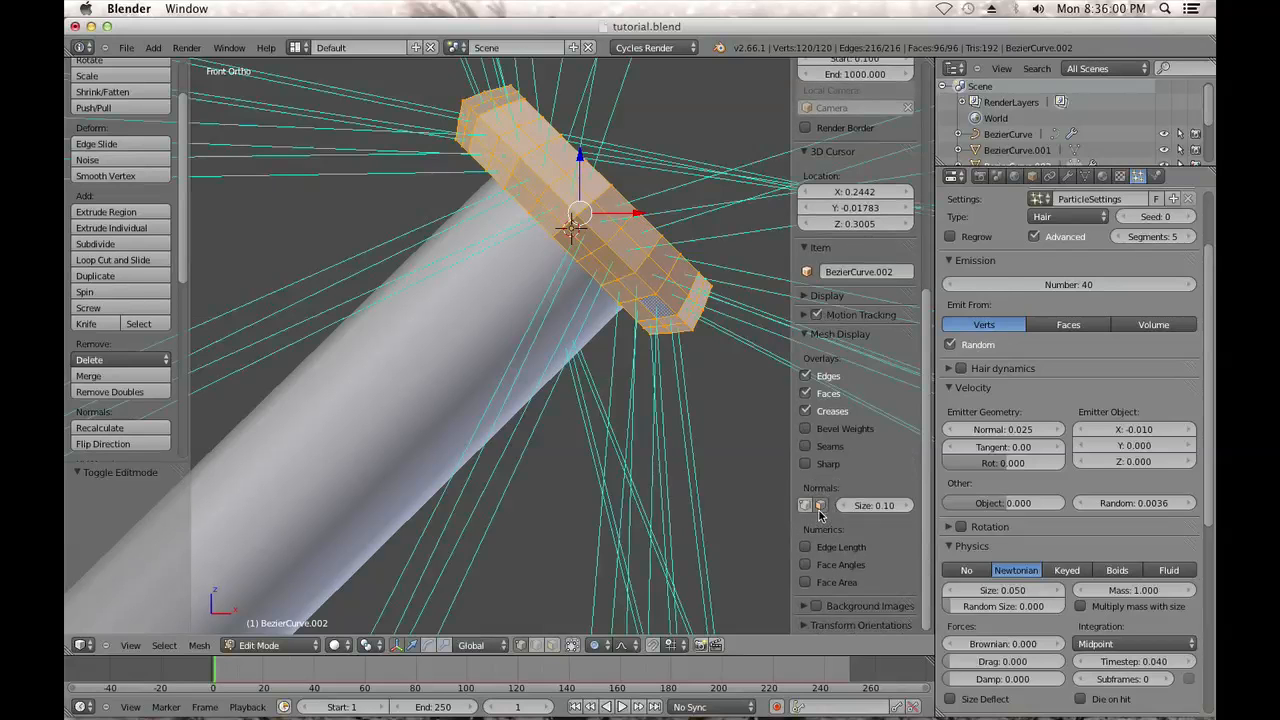
{"action": "scroll", "coordinate": [672, 329], "scroll_direction": "down", "scroll_amount": 5}
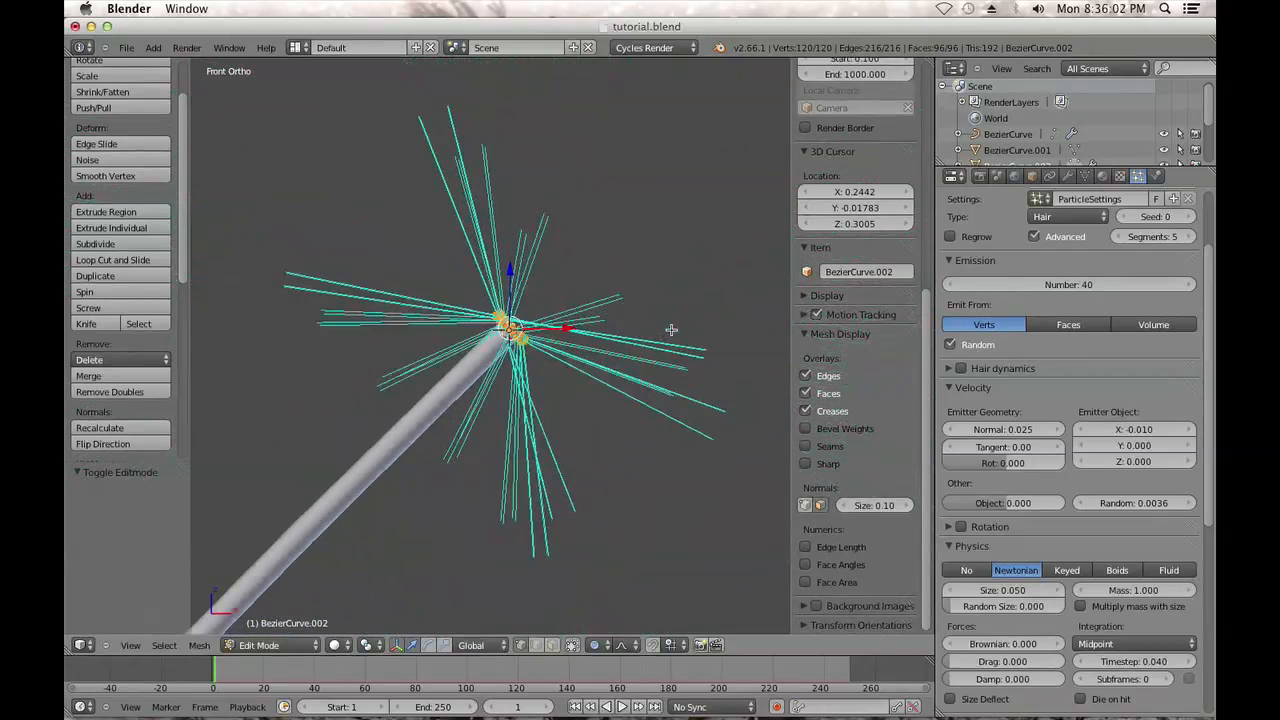
{"action": "scroll", "coordinate": [666, 337], "scroll_direction": "up", "scroll_amount": 2}
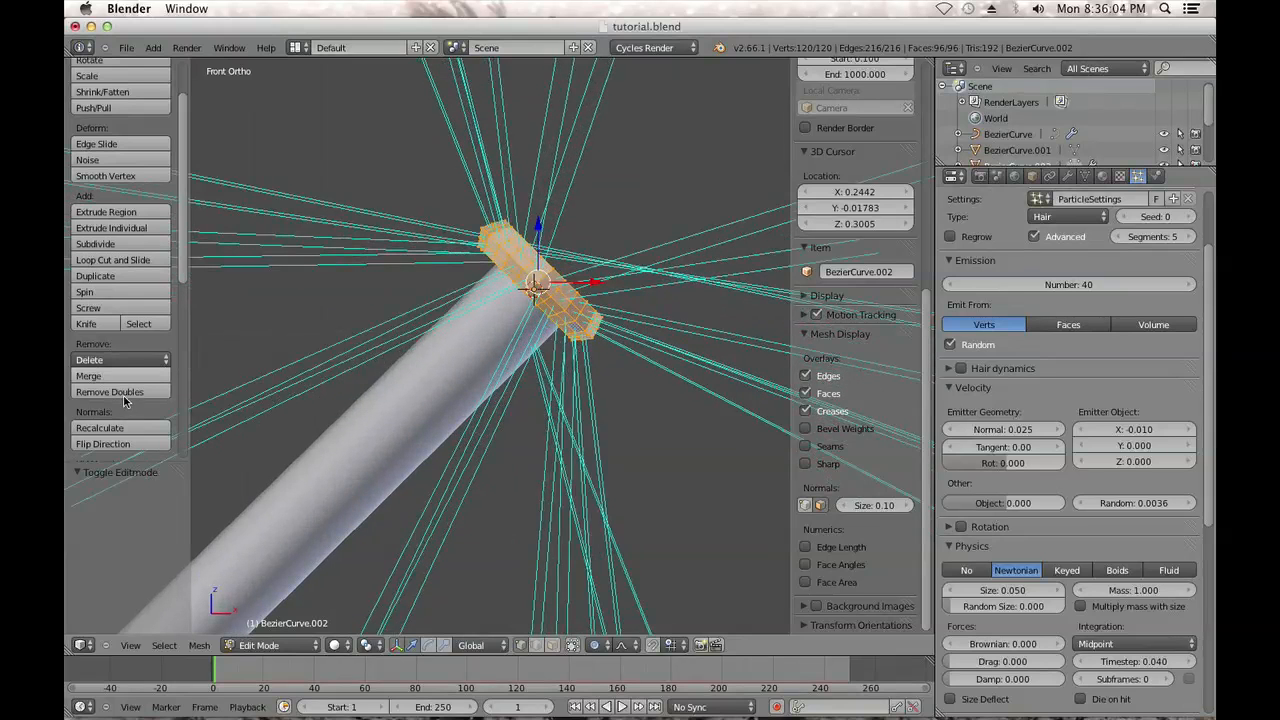
Recalculate the cap's normals and check the directions in which they point
{"action": "left_click", "coordinate": [100, 428]}
{"action": "scroll", "coordinate": [640, 272], "scroll_direction": "down", "scroll_amount": 3}
{"action": "scroll", "coordinate": [528, 358], "scroll_direction": "up", "scroll_amount": 2}
{"action": "scroll", "coordinate": [535, 354], "scroll_direction": "up", "scroll_amount": 2}
{"action": "scroll", "coordinate": [601, 310], "scroll_direction": "down", "scroll_amount": 2}
{"action": "scroll", "coordinate": [542, 302], "scroll_direction": "up", "scroll_amount": 2}
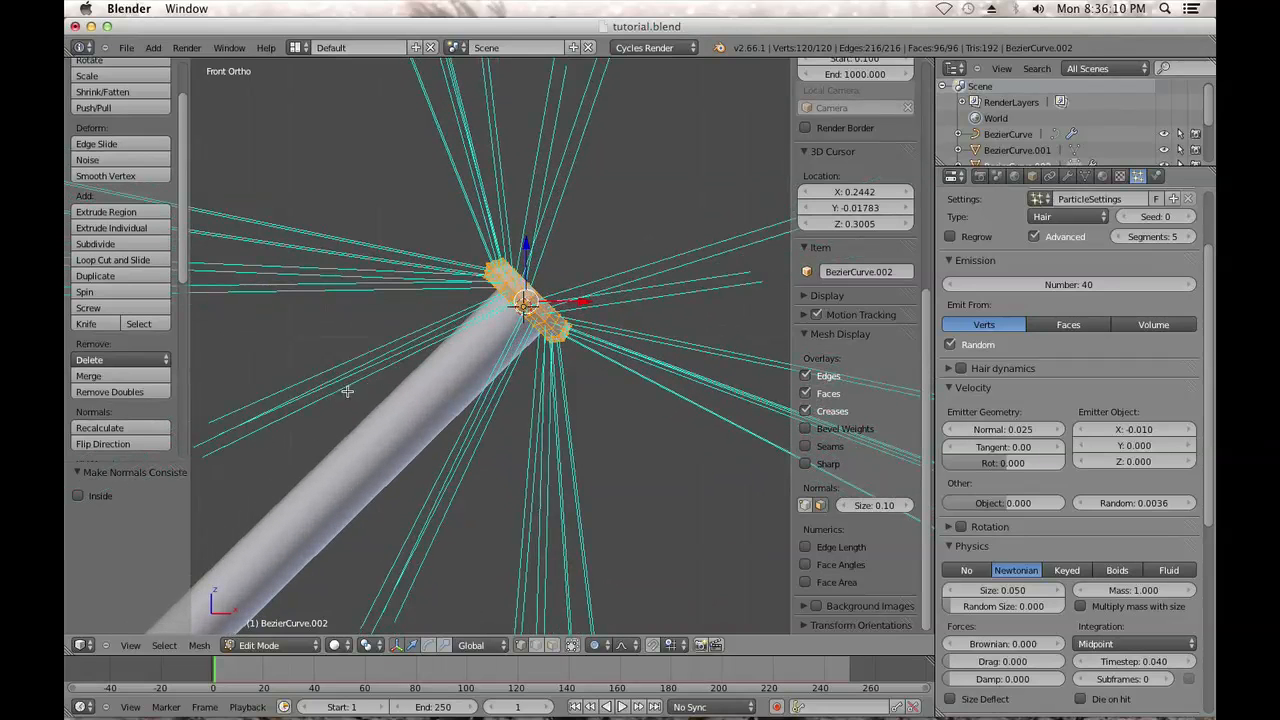
{"action": "scroll", "coordinate": [500, 371], "scroll_direction": "down", "scroll_amount": 3}
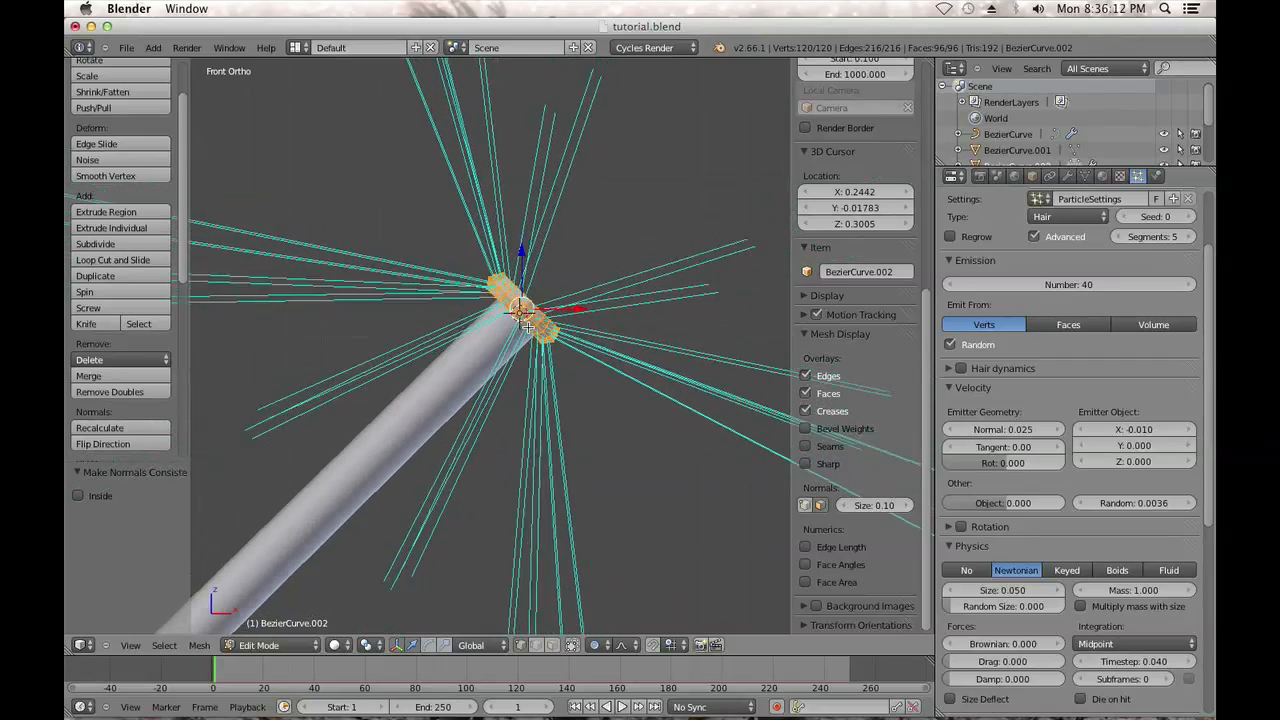
{"action": "scroll", "coordinate": [590, 263], "scroll_direction": "up", "scroll_amount": 8}
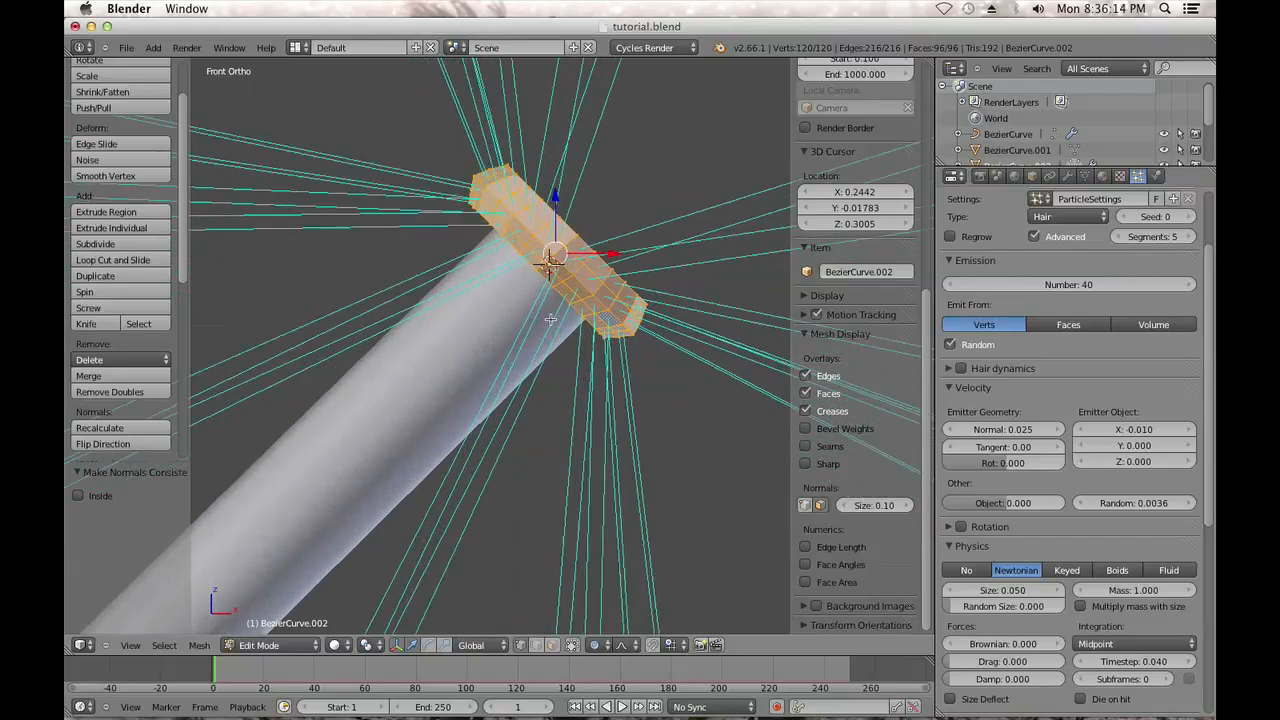
Scale up the cap's edge loop next to the stalk by a factor of about 1.16 with proportional editing
{"action": "scroll", "coordinate": [598, 311], "scroll_direction": "down", "scroll_amount": 4}
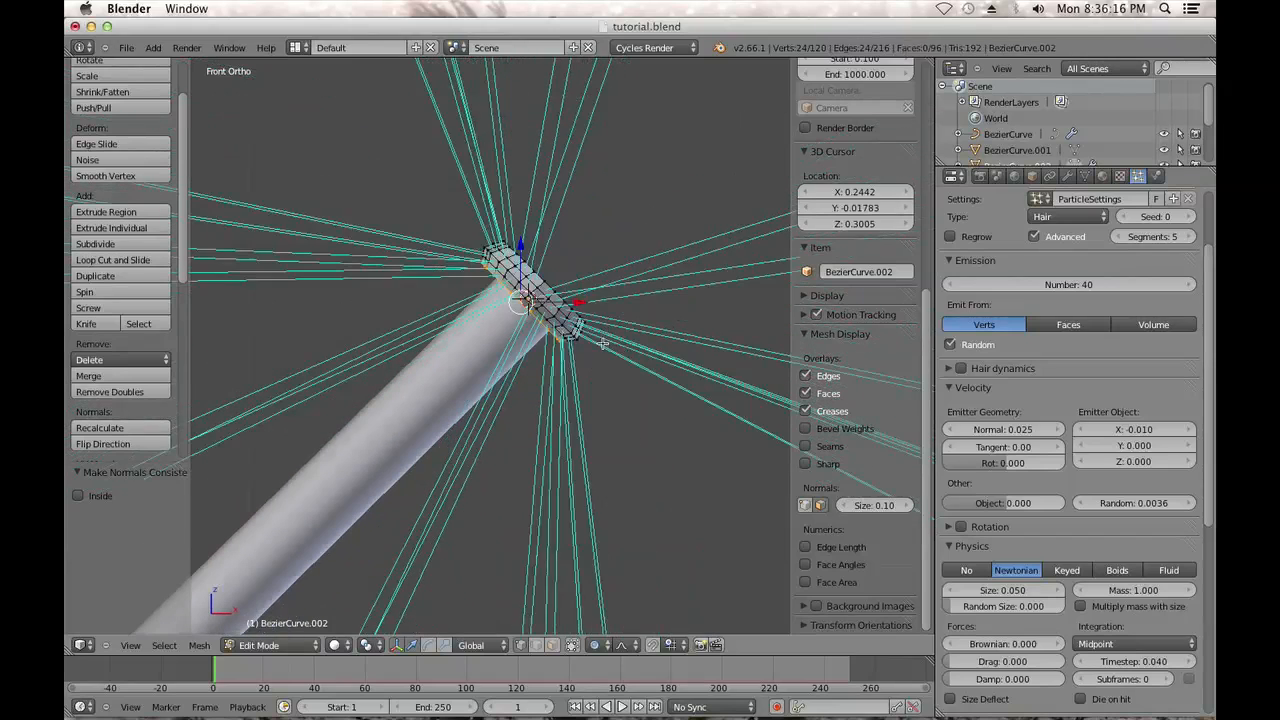
{"action": "key", "text": "s"}
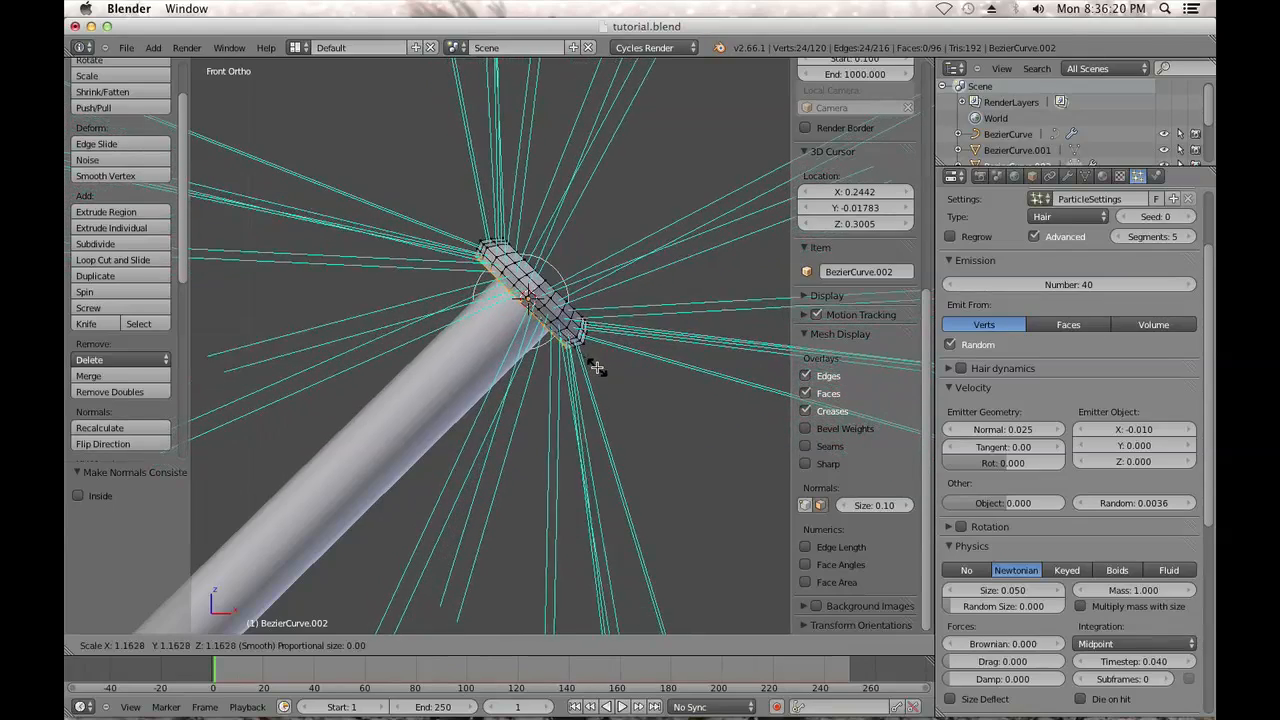
{"action": "left_click", "coordinate": [598, 366]}
Select the entire cap mesh and scale it down to fit the stalk's tip more closely
{"action": "key", "text": "a"}
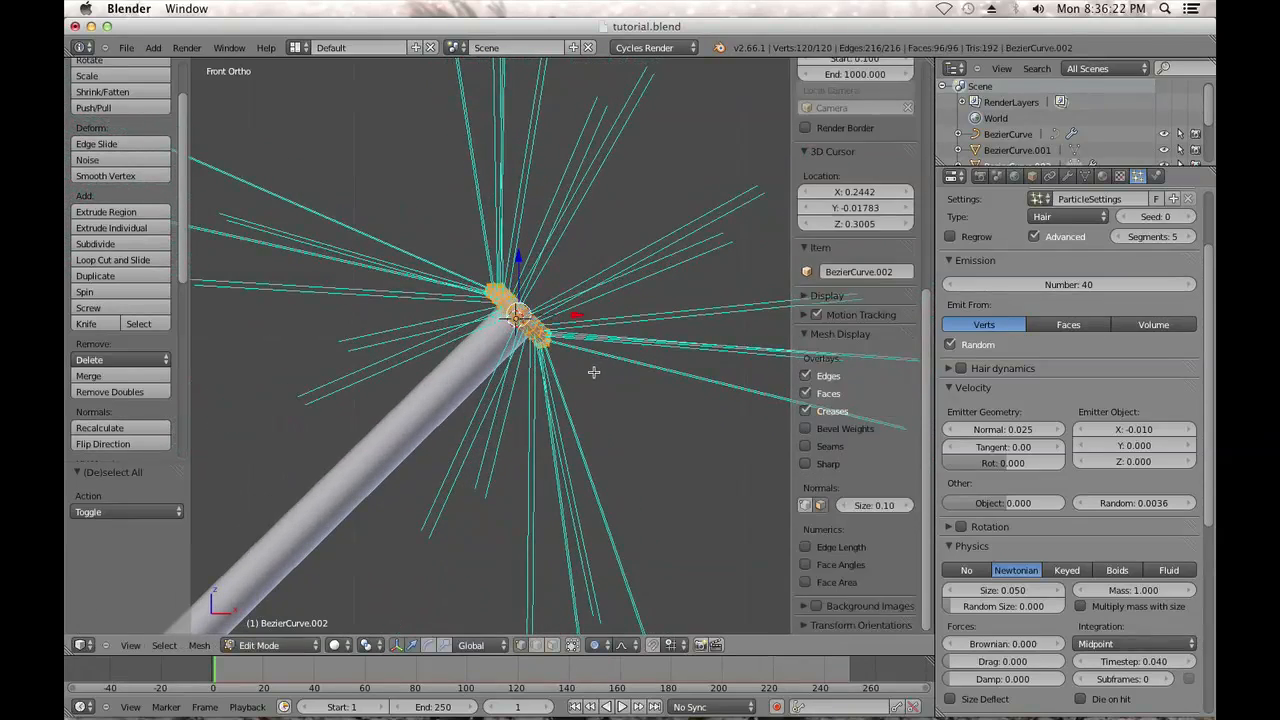
{"action": "key", "text": "s"}
{"action": "left_click", "coordinate": [576, 344]}
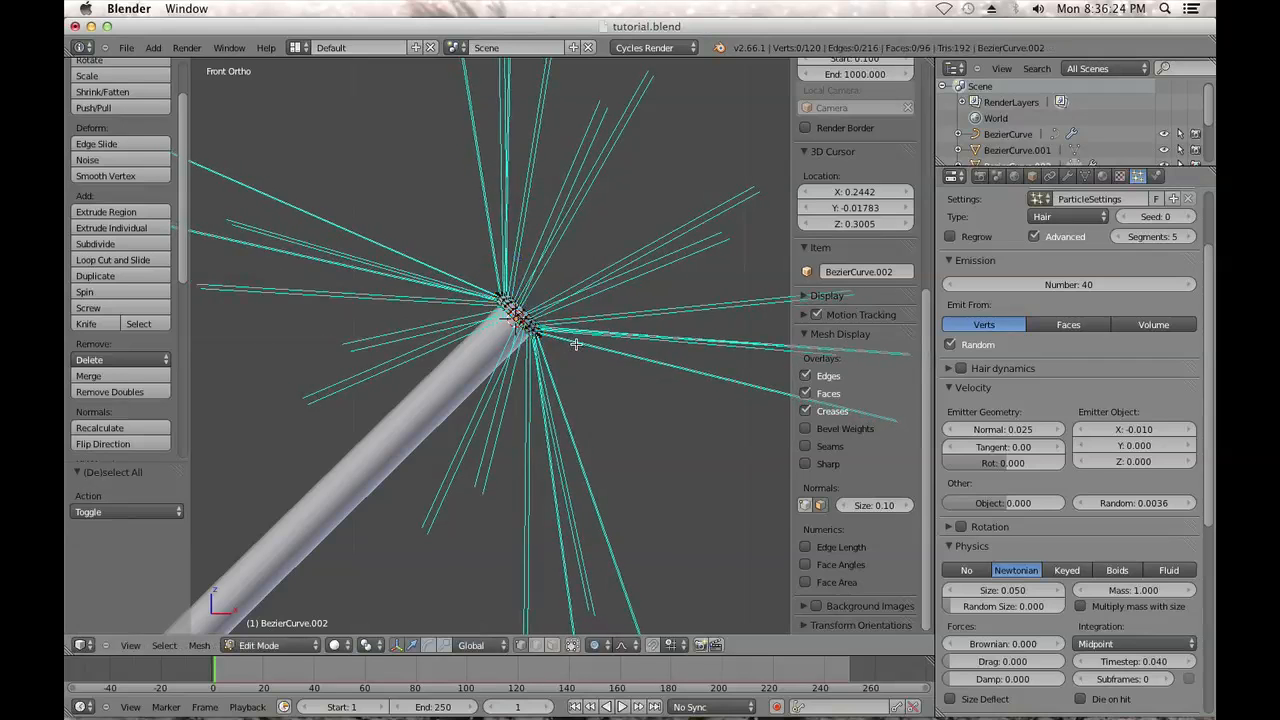
Return to object mode with the cap selected and set the hair's emitter object X velocity to -0.015
{"action": "key", "text": "Tab"}
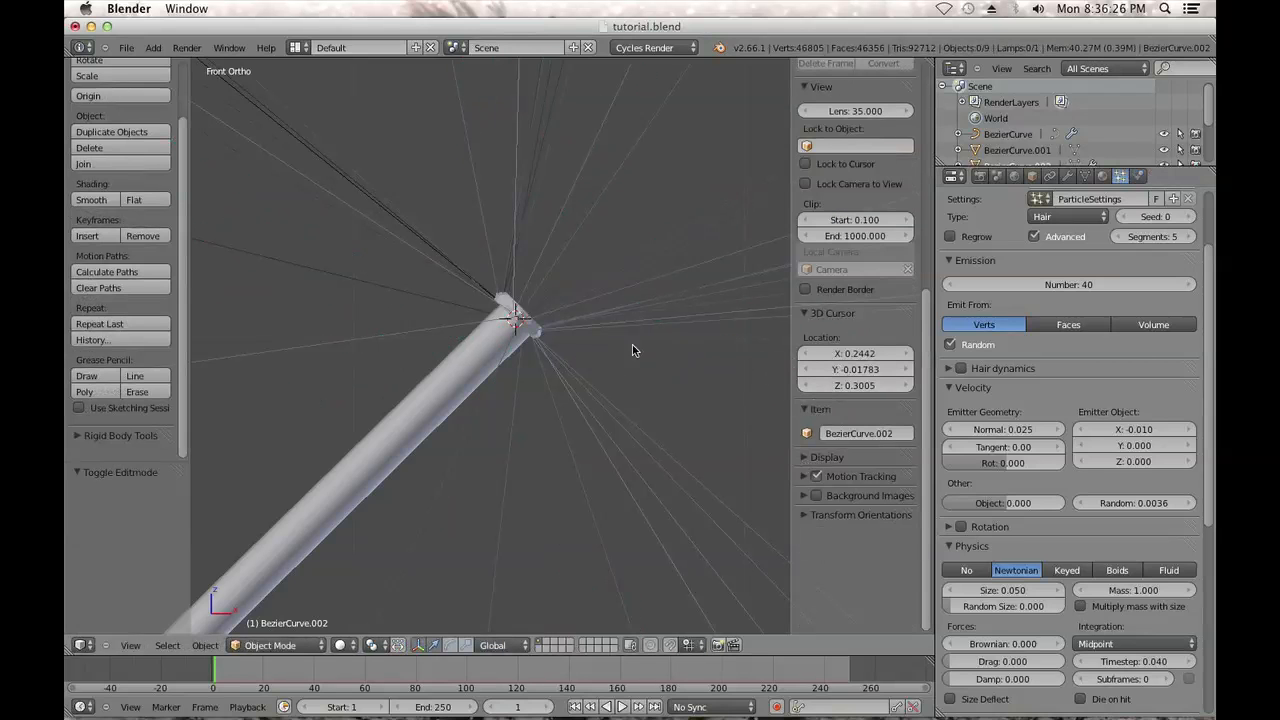
{"action": "scroll", "coordinate": [538, 328], "scroll_direction": "down", "scroll_amount": 8}
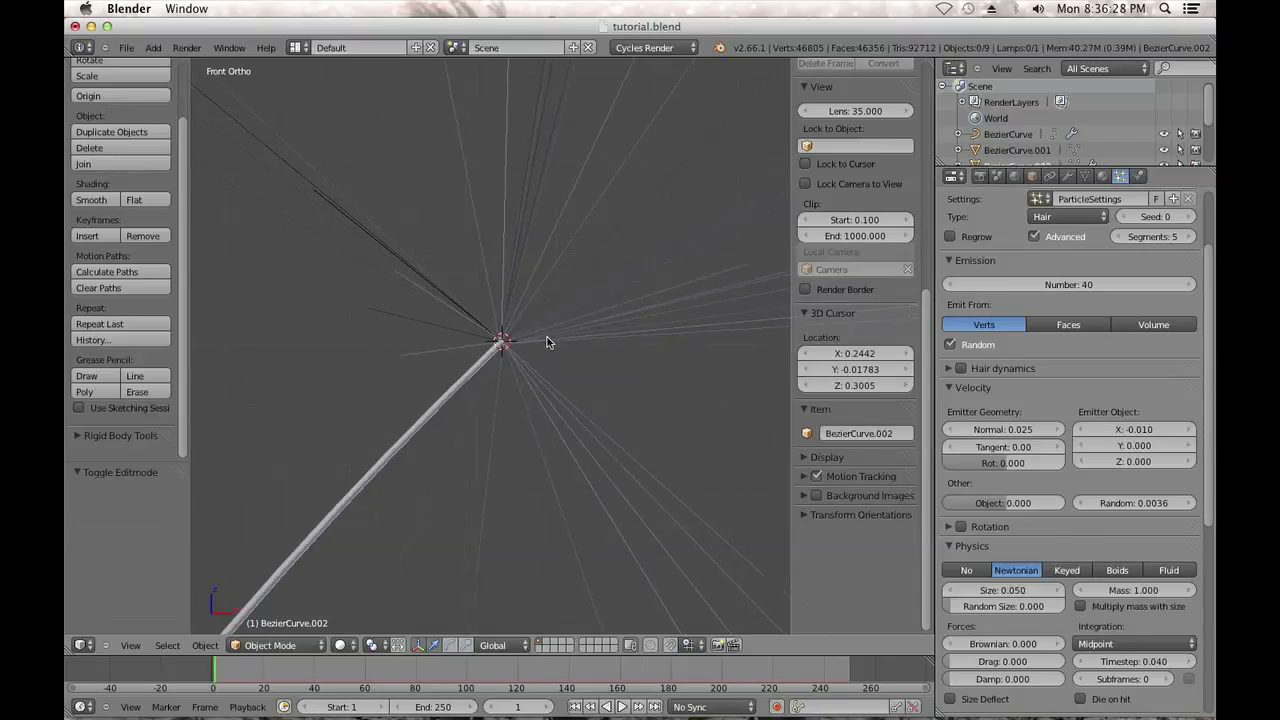
{"action": "scroll", "coordinate": [545, 330], "scroll_direction": "down", "scroll_amount": 2}
{"action": "right_click", "coordinate": [543, 340]}
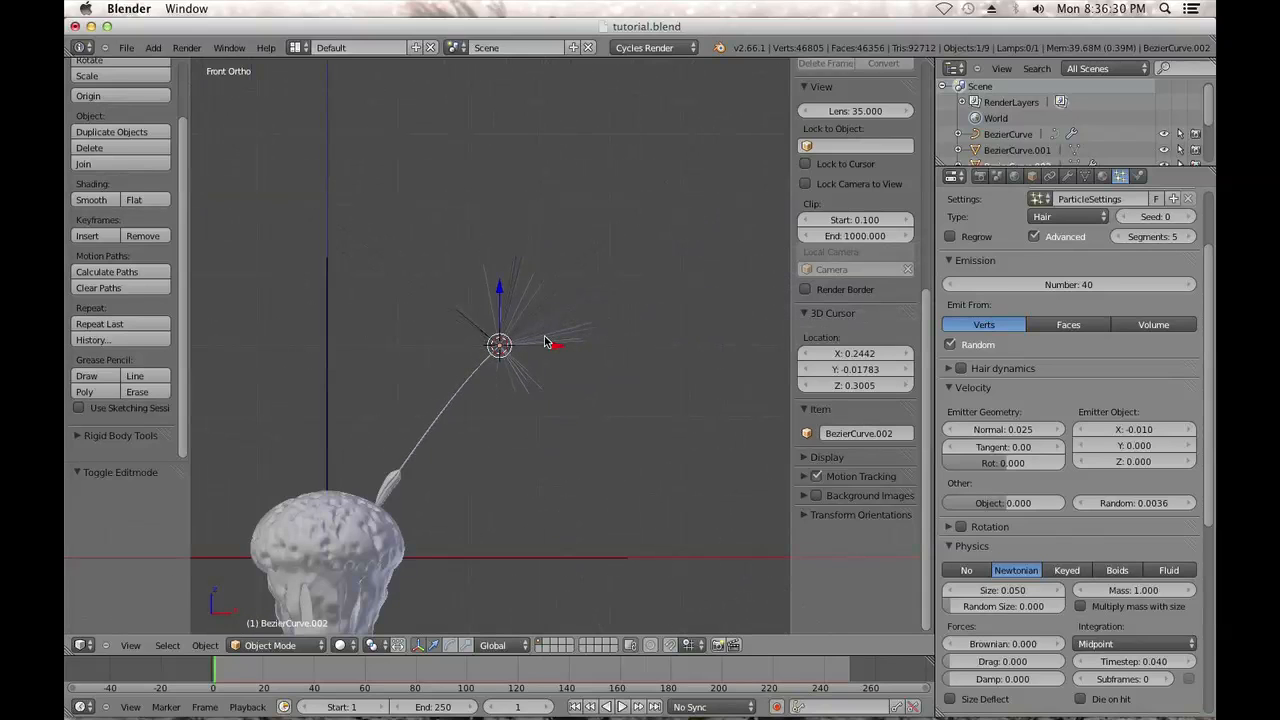
{"action": "left_click", "coordinate": [1141, 430]}
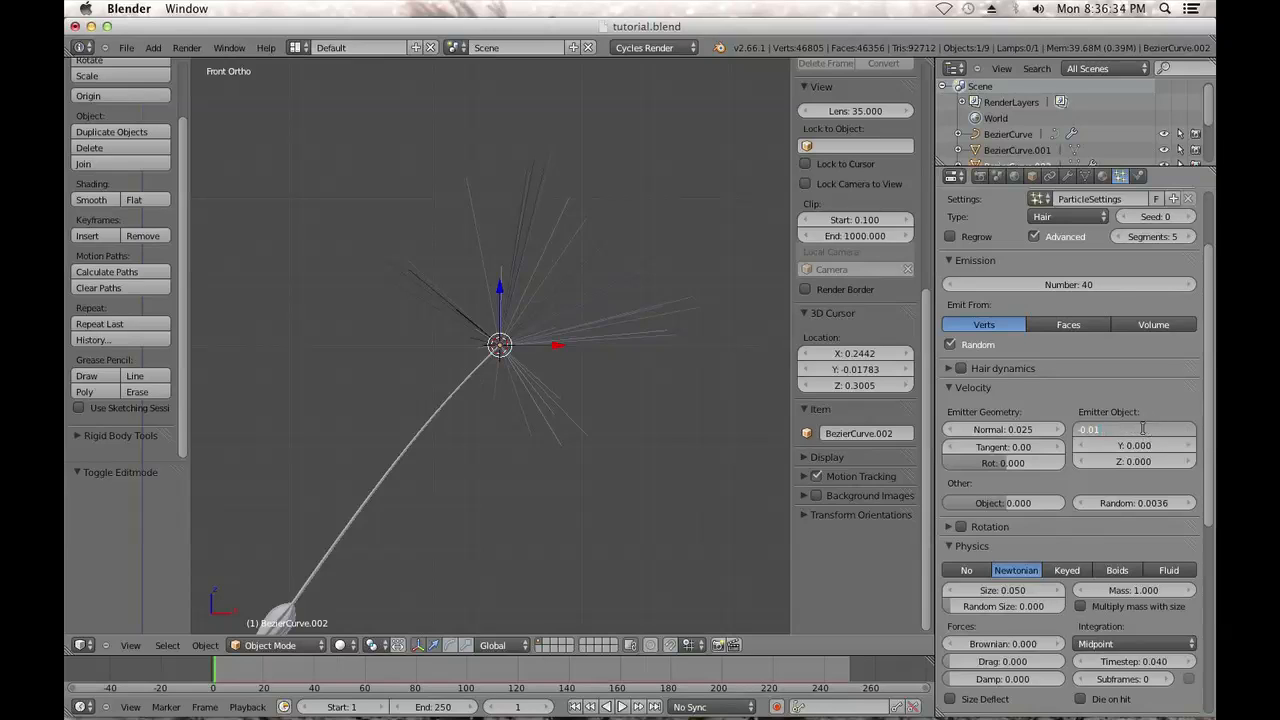
{"action": "type", "text": "-0.015"}
{"action": "key", "text": "Return"}
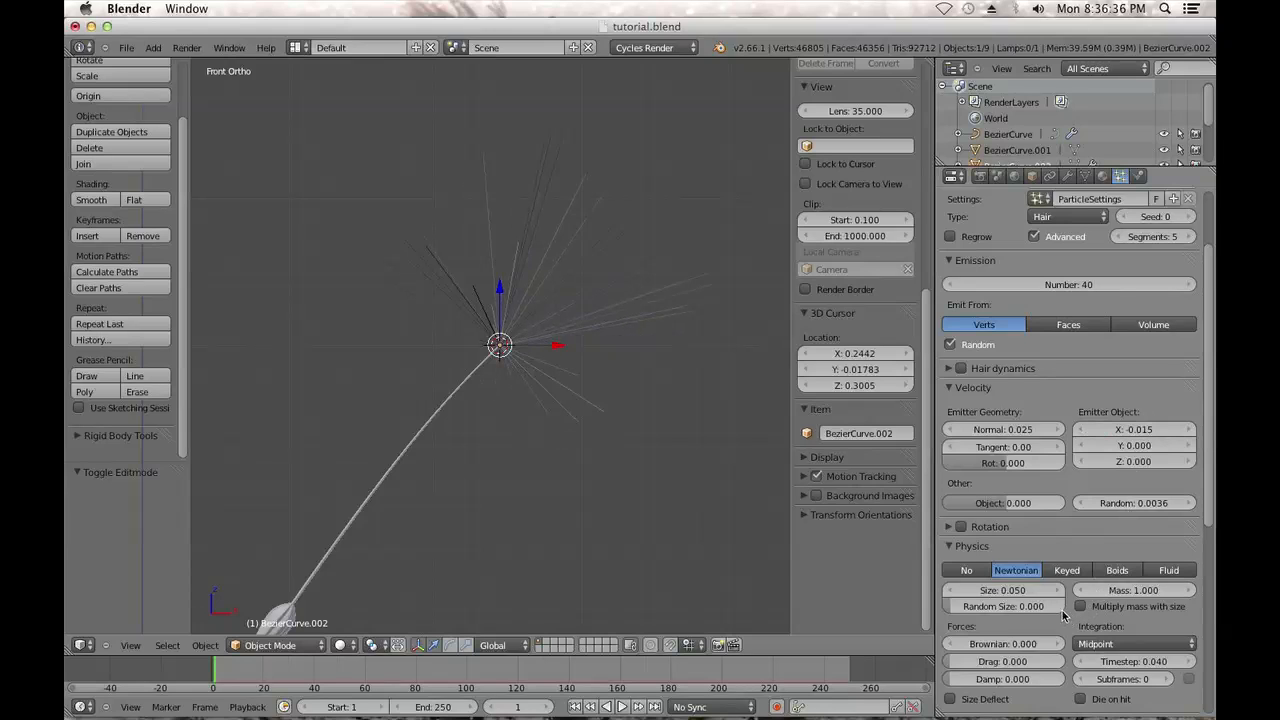
Try Brownian force values of 0.05 and 0.005 on the hair particles
{"action": "left_click_drag", "start_coordinate": [1148, 445], "coordinate": [1088, 466]}
{"action": "left_click", "coordinate": [1020, 643]}
{"action": "type", "text": "0.05"}
{"action": "key", "text": "Return"}
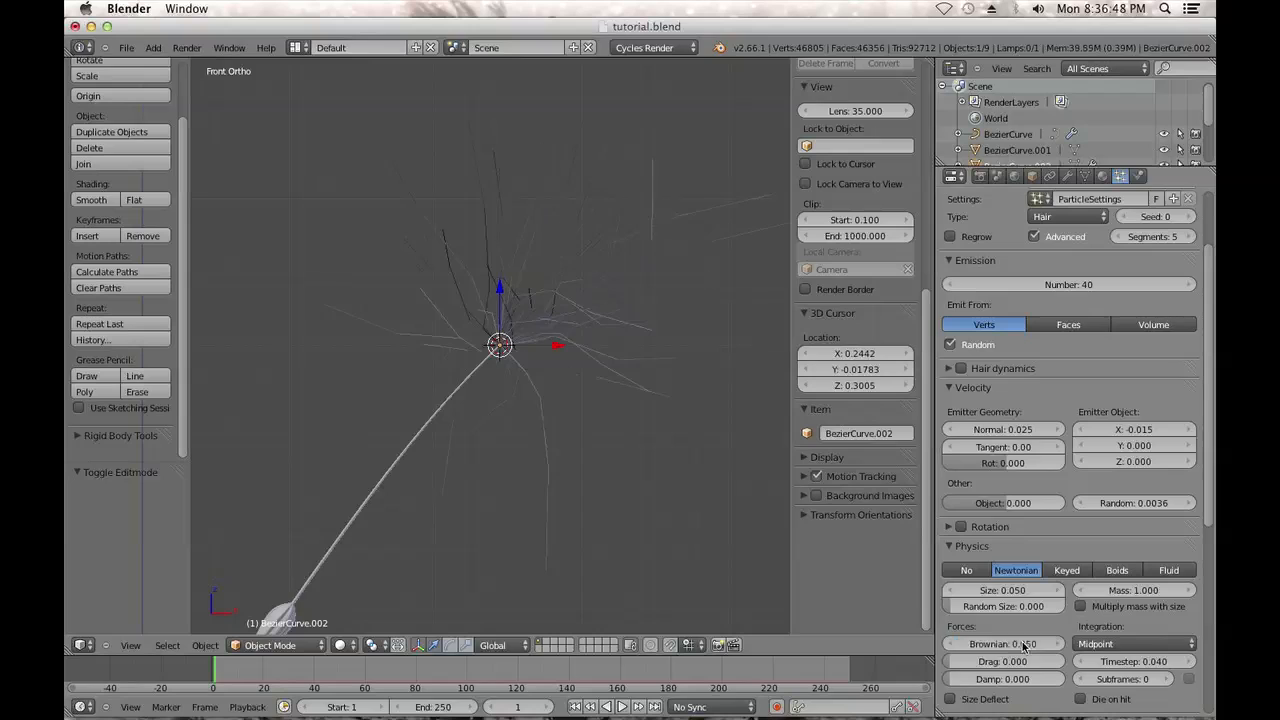
{"action": "left_click", "coordinate": [1022, 645]}
{"action": "type", "text": "0.005"}
{"action": "key", "text": "Return"}
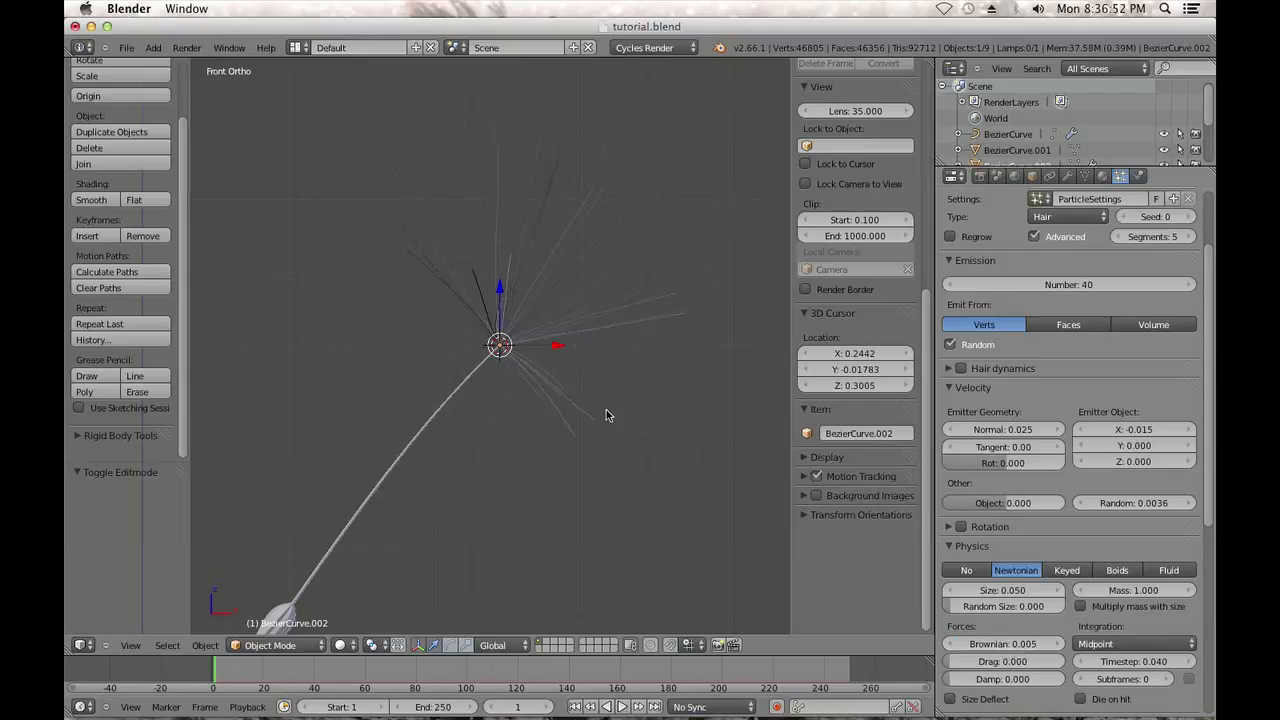
Set the Brownian force of the hair particles to 0.008 and check the strands near the stalk's tip
{"action": "left_click", "coordinate": [1021, 644]}
{"action": "type", "text": "0.008"}
{"action": "key", "text": "Return"}
{"action": "scroll", "coordinate": [652, 444], "scroll_direction": "up", "scroll_amount": 3}
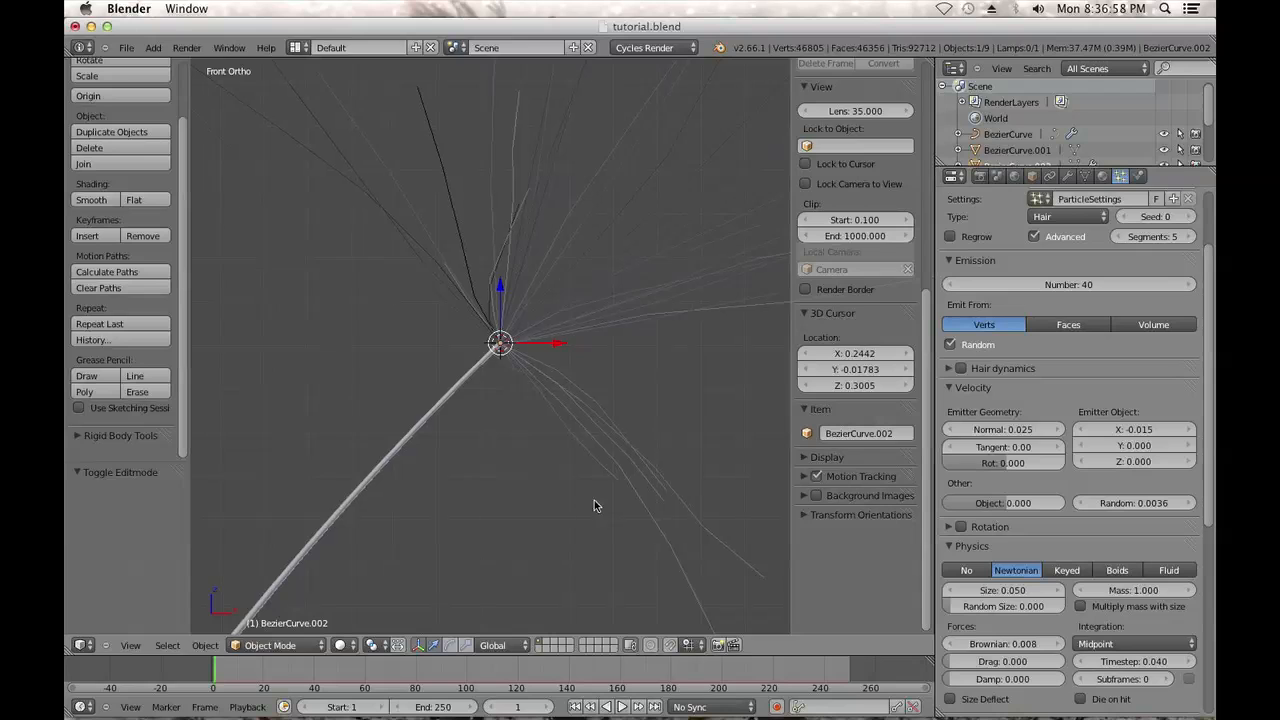
{"action": "middle_click_drag", "start_coordinate": [594, 500], "coordinate": [521, 585], "text": "shift"}
Set the hair's emitter object X velocity to -0.011 and check how the strands spread from the tip
{"action": "mouse_move", "coordinate": [1157, 429]}
{"action": "left_mouse_down"}
{"action": "mouse_move", "coordinate": [1120, 427]}
{"action": "mouse_move", "coordinate": [1174, 429]}
{"action": "mouse_move", "coordinate": [1143, 429]}
{"action": "left_mouse_up"}
{"action": "left_click", "coordinate": [1138, 429]}
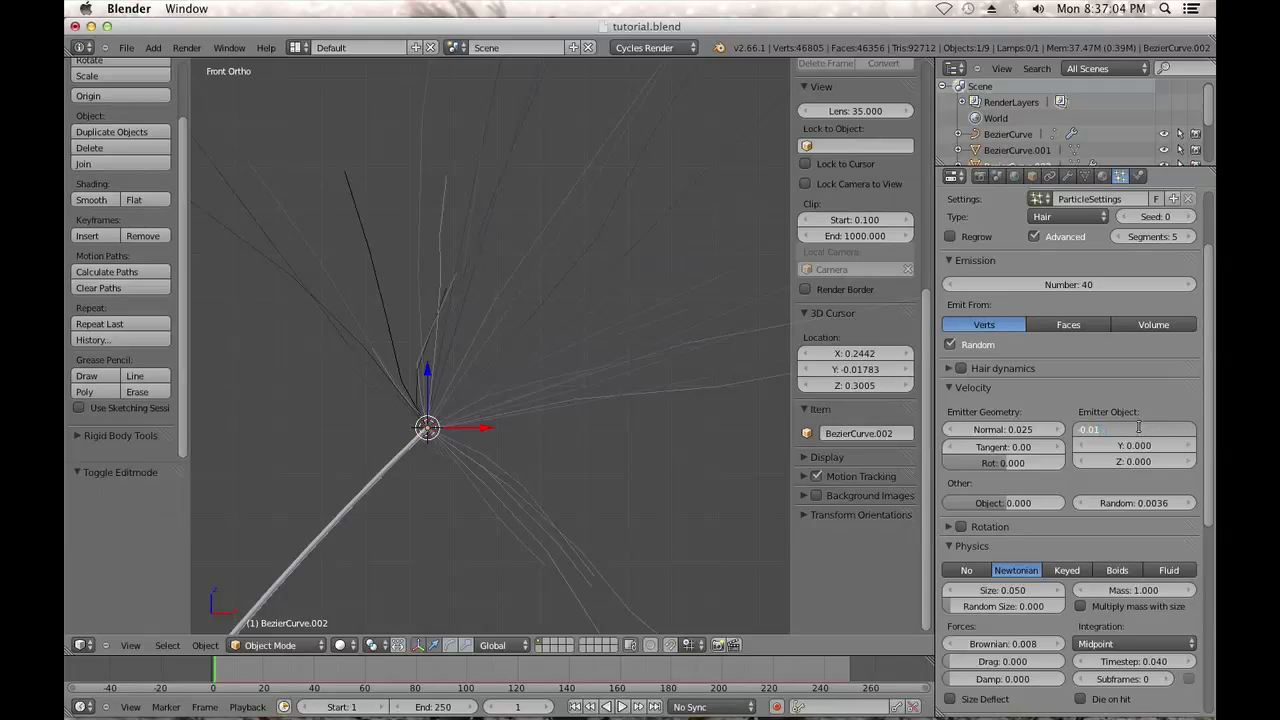
{"action": "key", "text": "Return"}
{"action": "scroll", "coordinate": [641, 275], "scroll_direction": "down", "scroll_amount": 3}
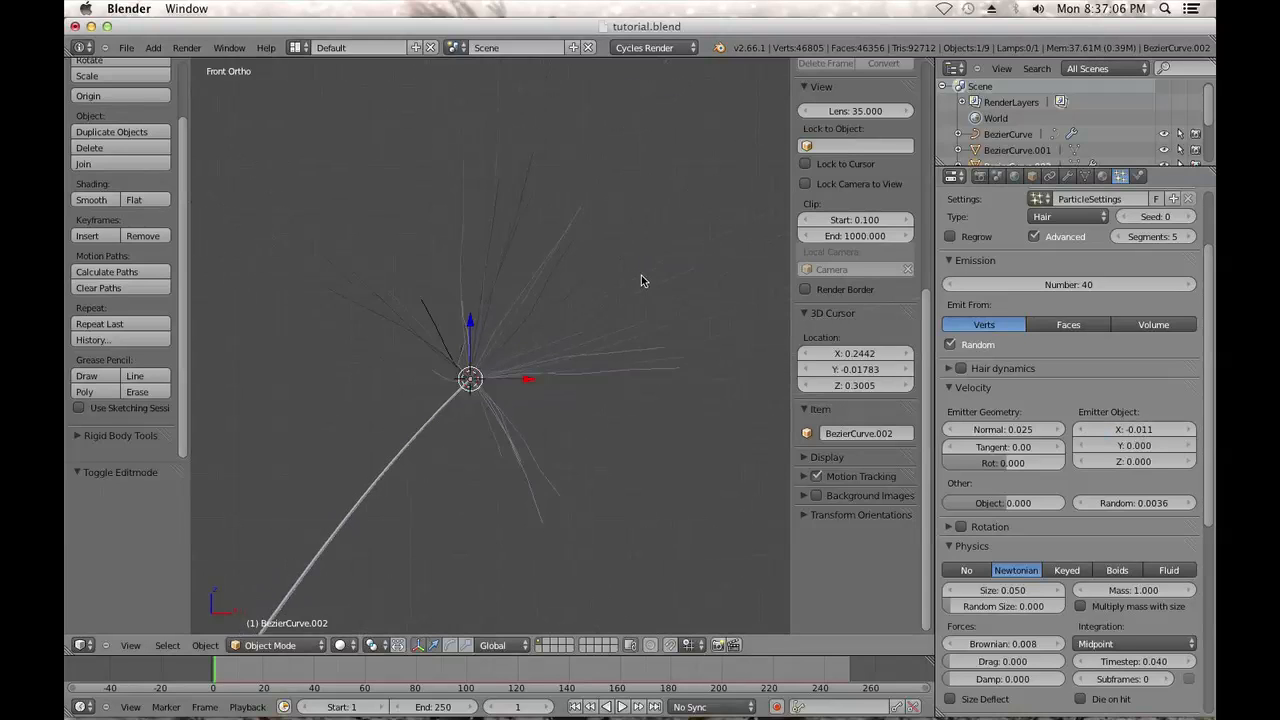
{"action": "left_click_drag", "start_coordinate": [1013, 457], "coordinate": [1019, 457]}
{"action": "left_click_drag", "start_coordinate": [1131, 429], "coordinate": [1142, 425]}
{"action": "scroll", "coordinate": [618, 266], "scroll_direction": "up", "scroll_amount": 9}
{"action": "middle_click_drag", "start_coordinate": [456, 443], "coordinate": [495, 414], "text": "shift"}
{"action": "scroll", "coordinate": [495, 414], "scroll_direction": "up", "scroll_amount": 3}
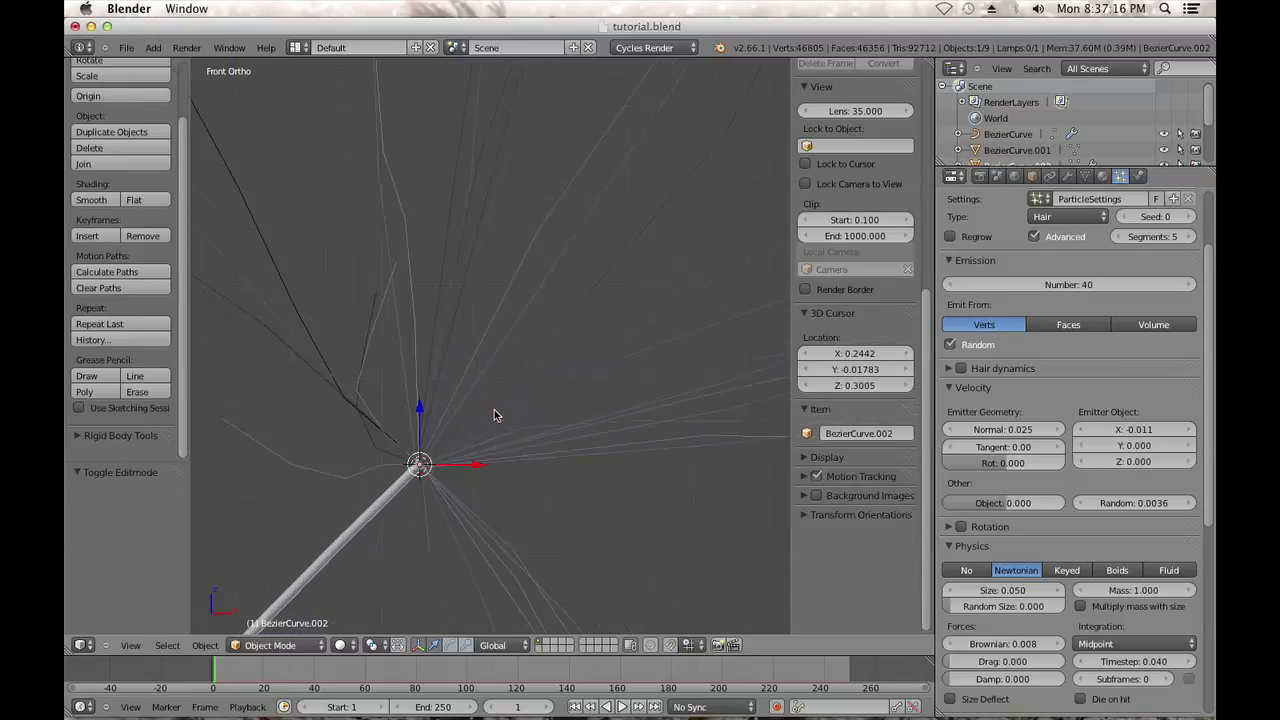
Select the cap's edge loop facing away from the stalk in edit mode and scale it up with proportional editing
{"action": "key", "text": "Tab"}
{"action": "middle_click_drag", "start_coordinate": [421, 471], "coordinate": [512, 347], "text": "shift"}
{"action": "scroll", "coordinate": [512, 347], "scroll_direction": "up", "scroll_amount": 6}
{"action": "scroll", "coordinate": [555, 347], "scroll_direction": "up", "scroll_amount": 6}
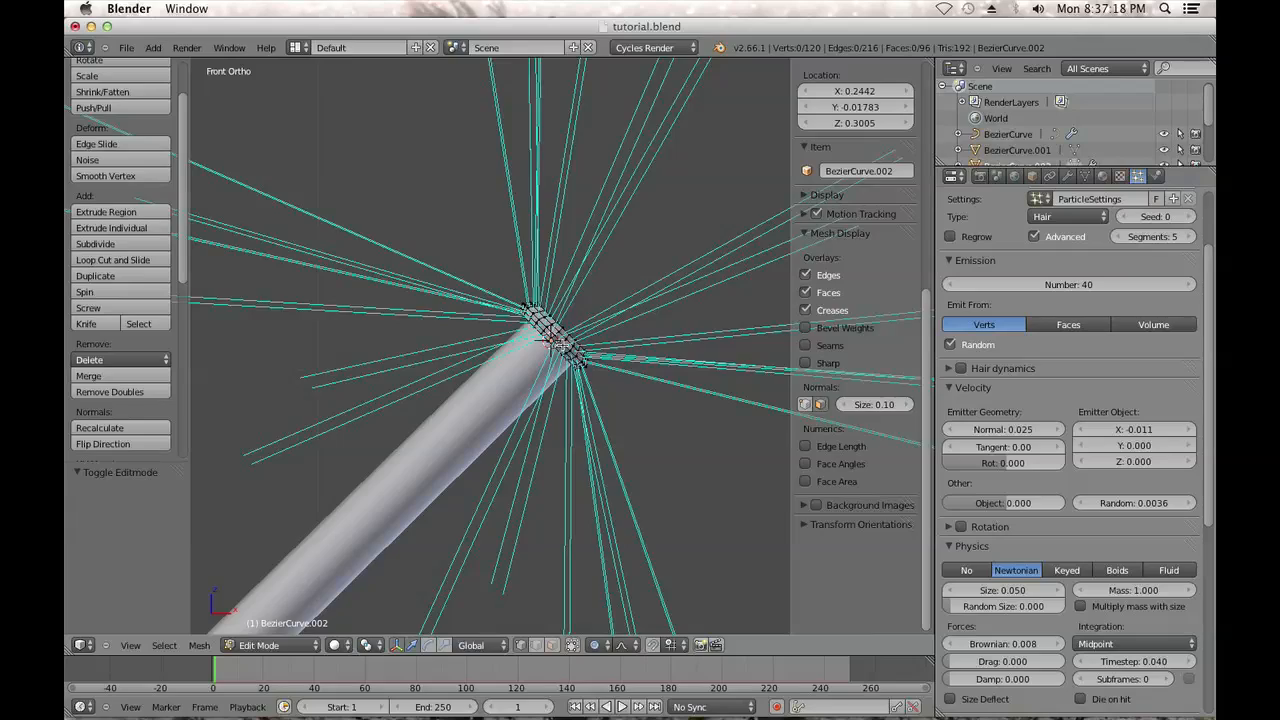
{"action": "right_click", "coordinate": [592, 320], "text": "alt"}
{"action": "key", "text": "s"}
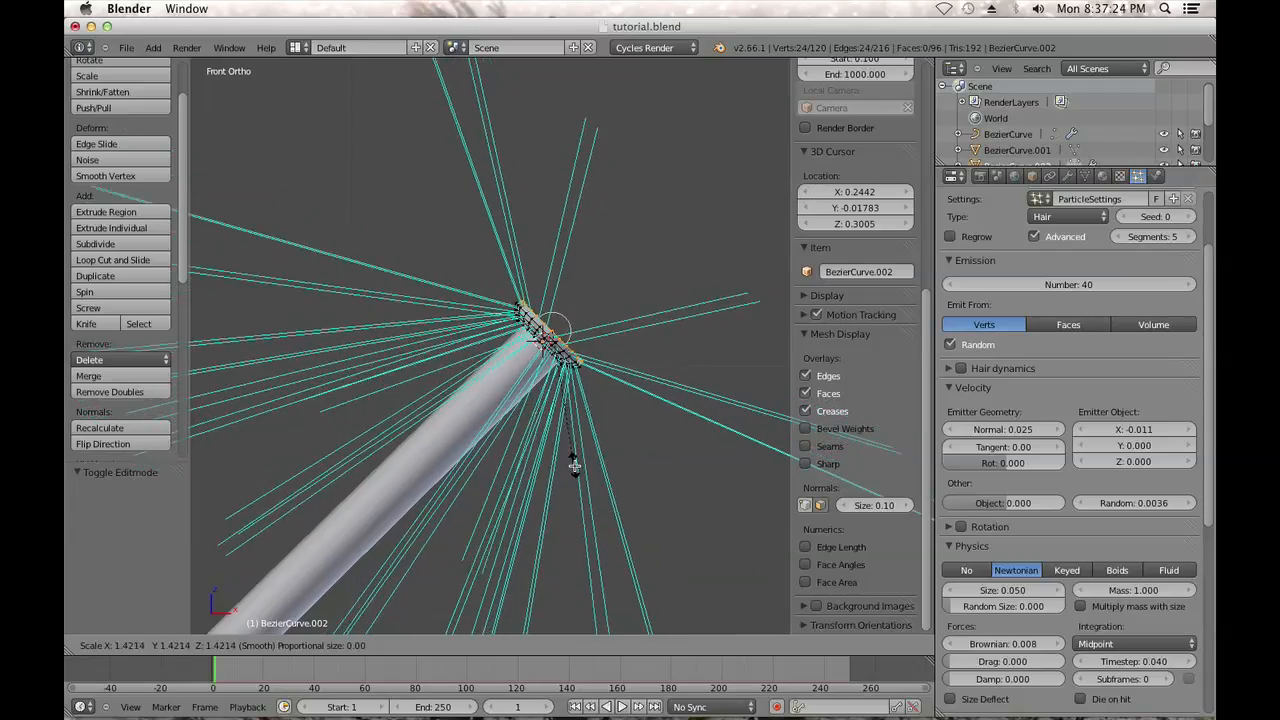
{"action": "left_click", "coordinate": [574, 442]}
Scale the cap's outer edge loop up again by a factor of about 1.33 and return to object mode
{"action": "scroll", "coordinate": [574, 441], "scroll_direction": "up", "scroll_amount": 4}
{"action": "middle_click_drag", "start_coordinate": [574, 442], "coordinate": [426, 441], "text": "shift"}
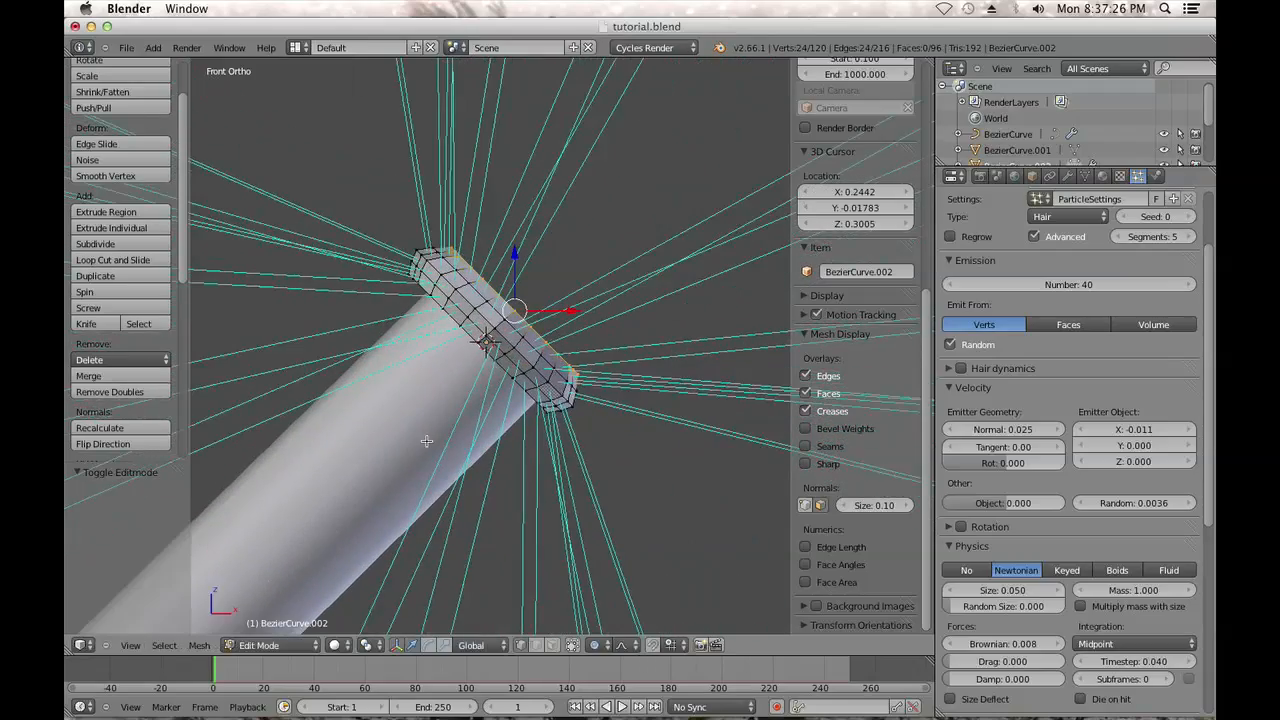
{"action": "key", "text": "s"}
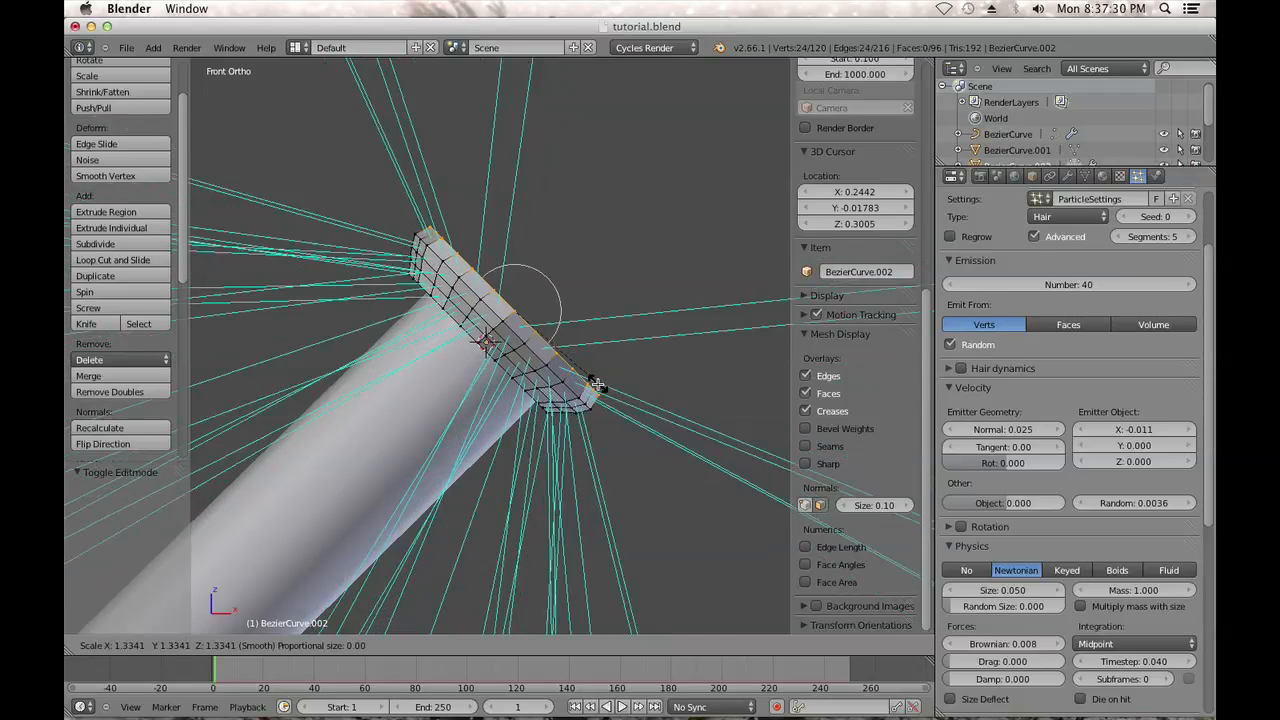
{"action": "left_click", "coordinate": [597, 384]}
{"action": "key", "text": "Tab"}
{"action": "scroll", "coordinate": [594, 391], "scroll_direction": "down", "scroll_amount": 5}
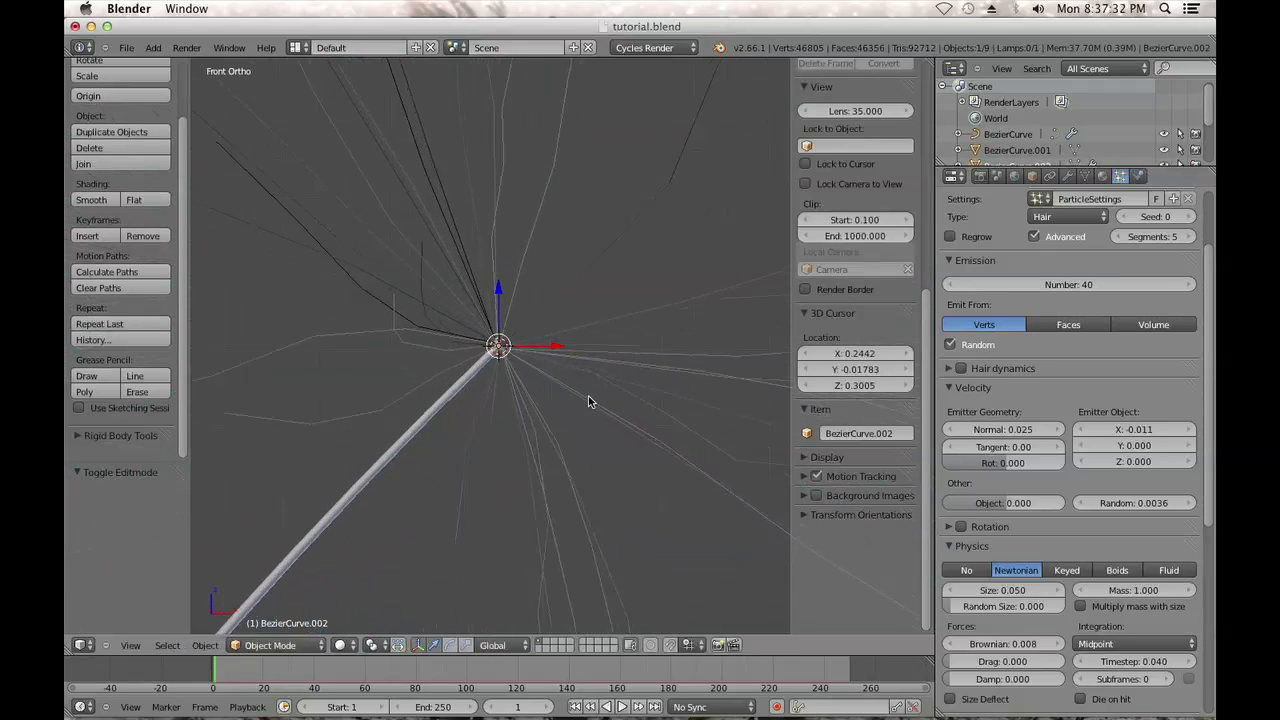
{"action": "scroll", "coordinate": [590, 400], "scroll_direction": "down", "scroll_amount": 2}
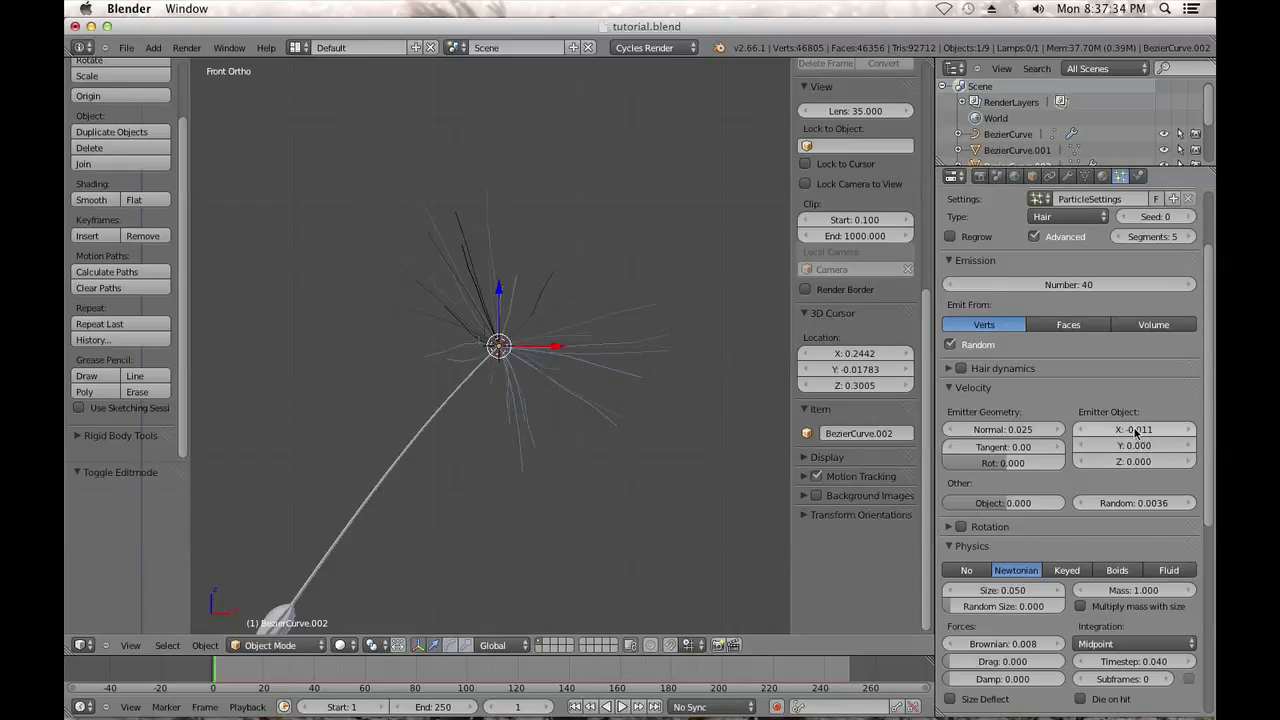
Set the emitter object X velocity to -0.0214 and the number of emitted hairs to 80
{"action": "left_click_drag", "start_coordinate": [1138, 432], "coordinate": [1129, 426]}
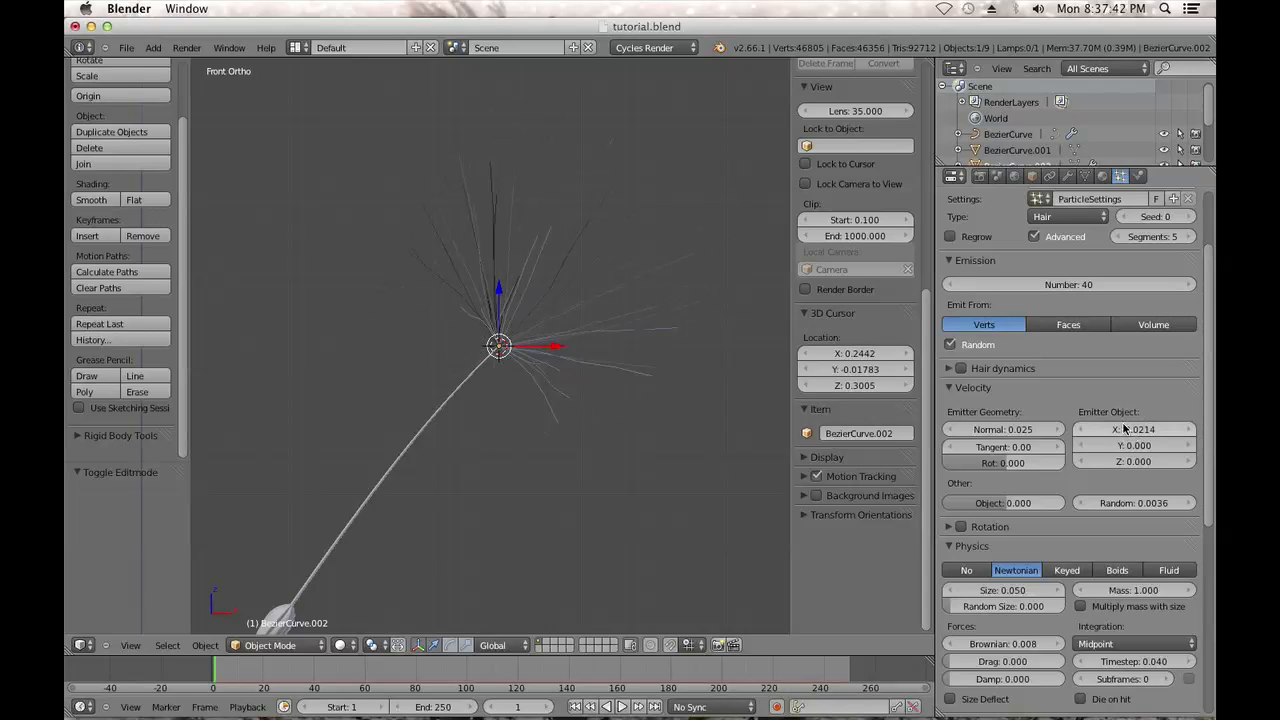
{"action": "left_click", "coordinate": [1080, 284]}
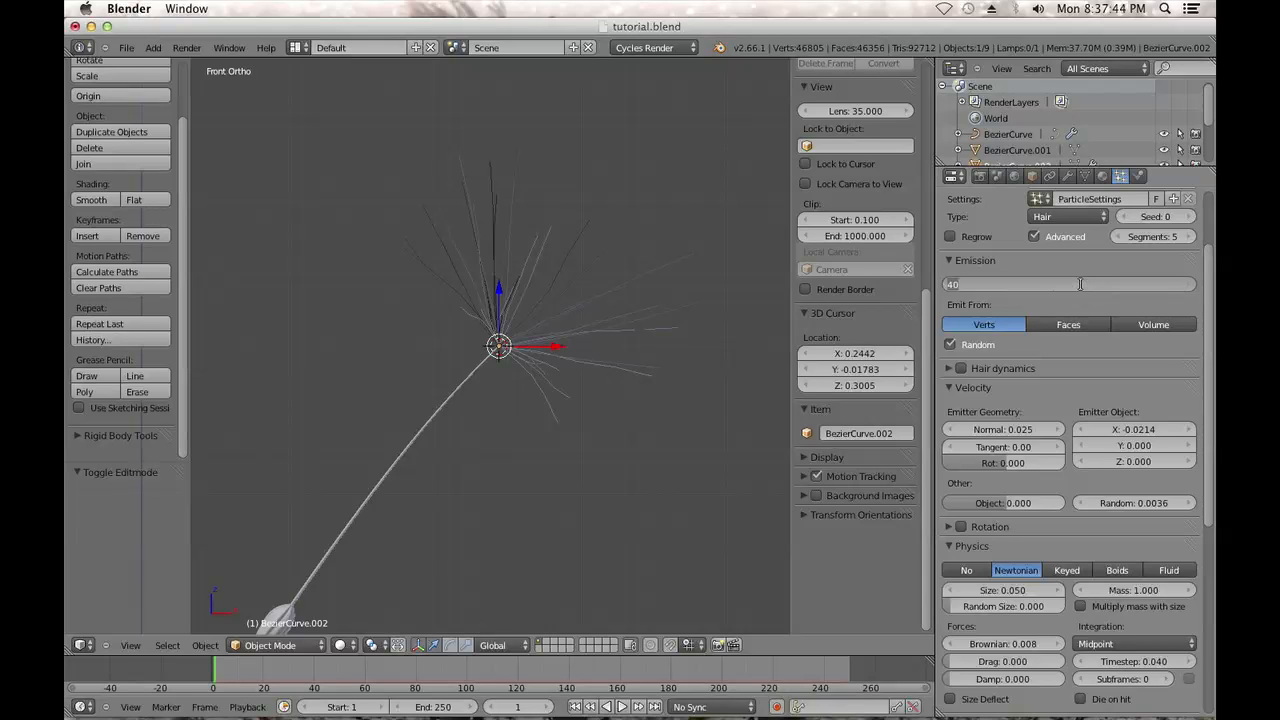
{"action": "type", "text": "80"}
{"action": "key", "text": "Return"}
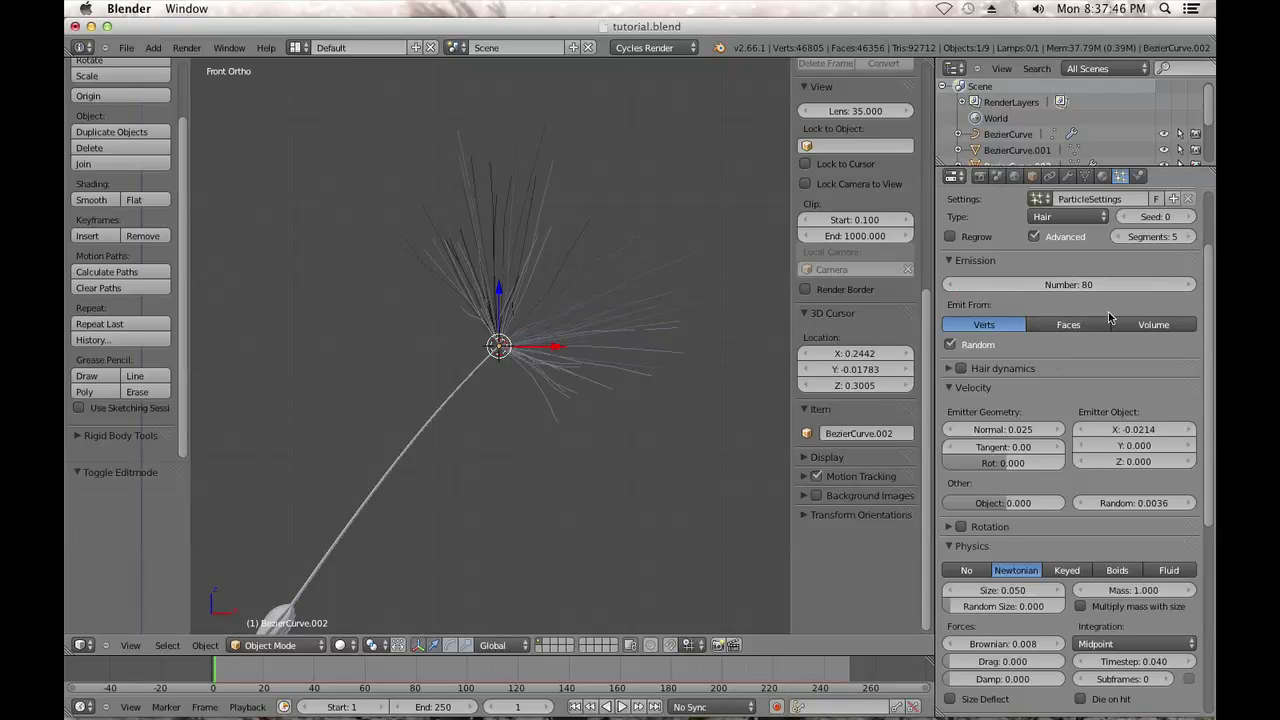
Examine the density and spread of the hairs at the stalk's tip in front view
{"action": "scroll", "coordinate": [1108, 293], "scroll_direction": "up", "scroll_amount": 3}
{"action": "scroll", "coordinate": [479, 375], "scroll_direction": "down", "scroll_amount": 2}
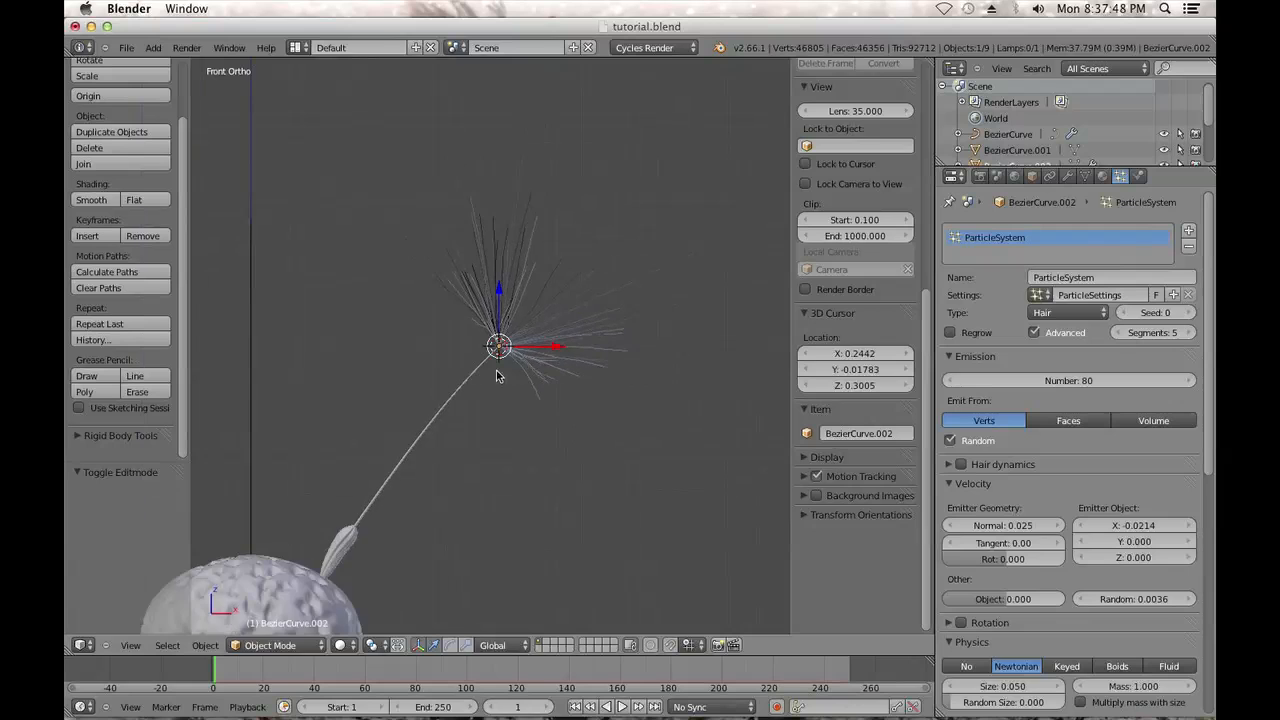
{"action": "scroll", "coordinate": [511, 352], "scroll_direction": "down", "scroll_amount": 1}
{"action": "scroll", "coordinate": [545, 373], "scroll_direction": "down", "scroll_amount": 2}
{"action": "scroll", "coordinate": [546, 373], "scroll_direction": "up", "scroll_amount": 3}
{"action": "middle_click_drag", "start_coordinate": [547, 387], "coordinate": [545, 421], "text": "shift"}
{"action": "scroll", "coordinate": [544, 420], "scroll_direction": "up", "scroll_amount": 2}
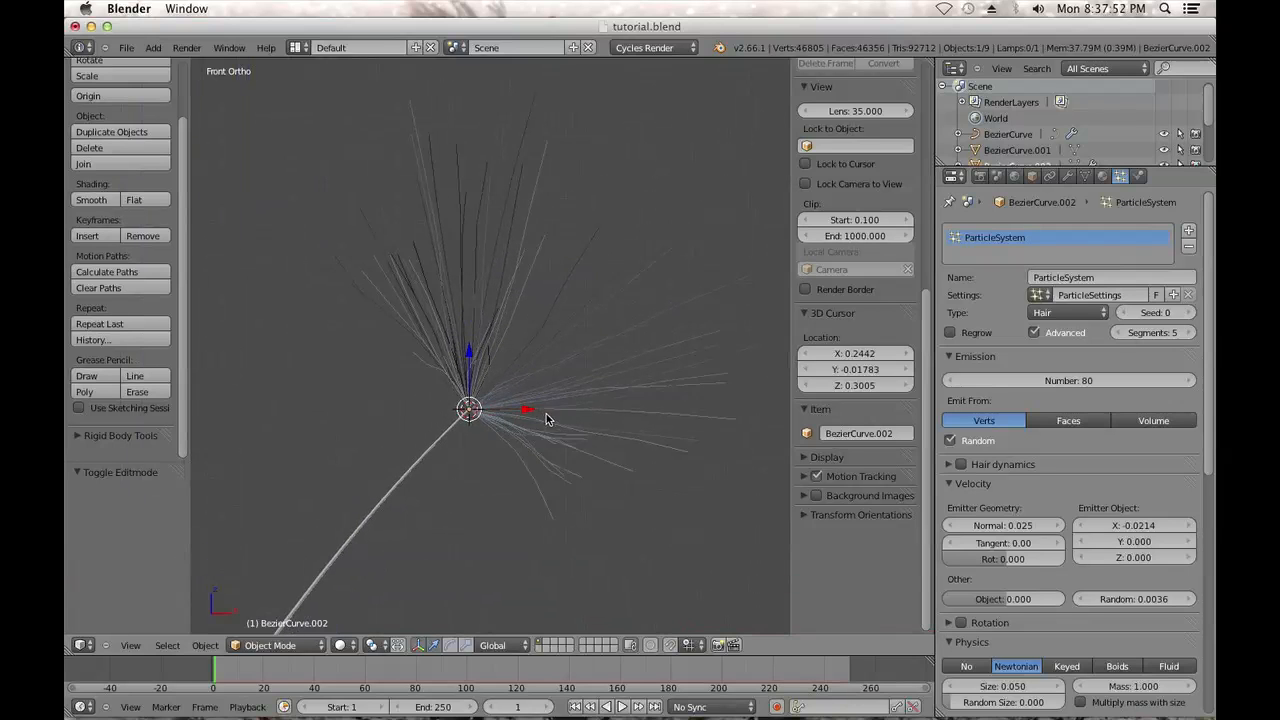
{"action": "scroll", "coordinate": [1020, 468], "scroll_direction": "down", "scroll_amount": 4}
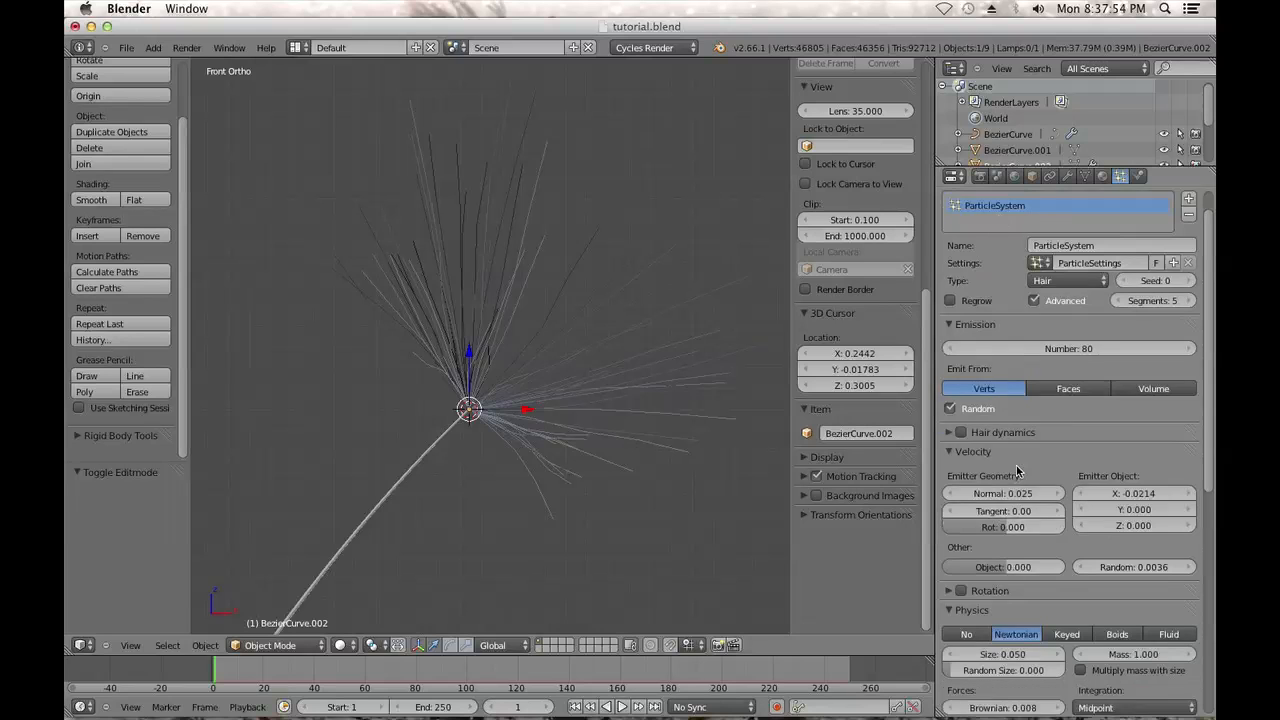
{"action": "scroll", "coordinate": [1020, 470], "scroll_direction": "up", "scroll_amount": 3}
{"action": "scroll", "coordinate": [609, 453], "scroll_direction": "down", "scroll_amount": 1}
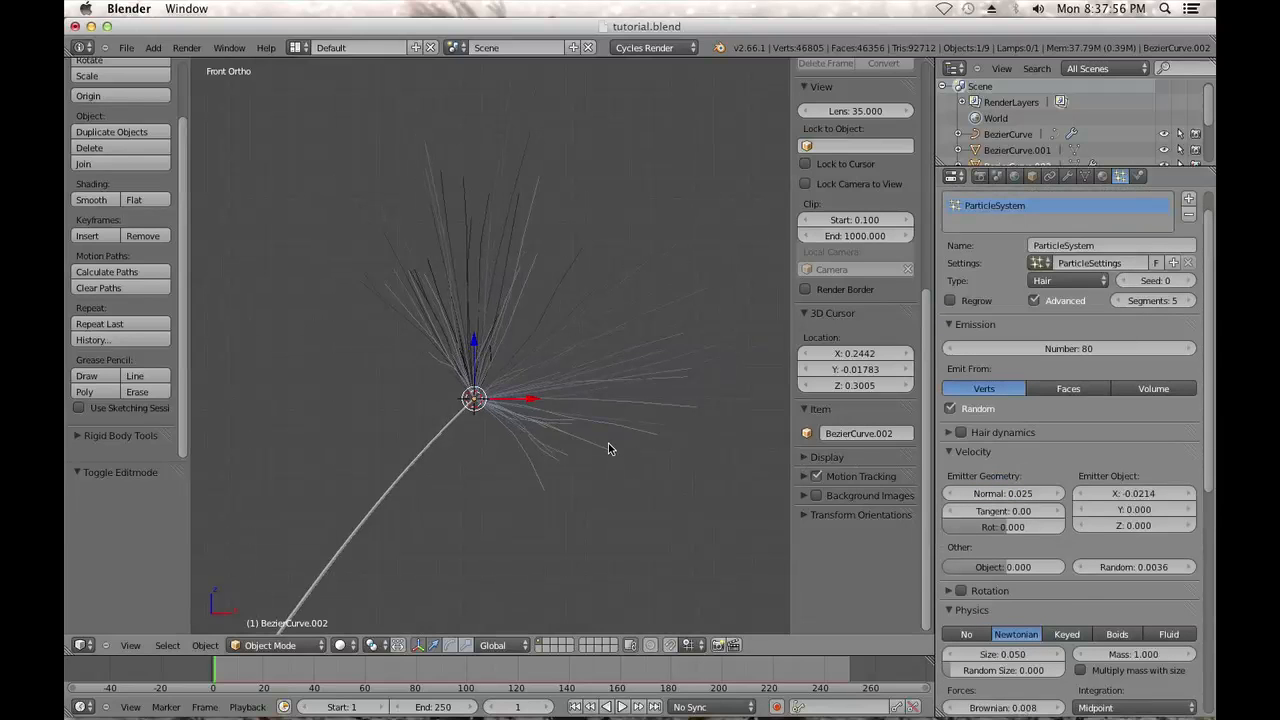
Inspect the hair tuft from another angle and return to the front view
{"action": "key", "text": "Tab"}
{"action": "key", "text": "Tab"}
{"action": "key", "text": "a"}
{"action": "scroll", "coordinate": [576, 405], "scroll_direction": "down", "scroll_amount": 2}
{"action": "right_click", "coordinate": [568, 372]}
{"action": "middle_click_drag", "start_coordinate": [563, 363], "coordinate": [534, 346]}
{"action": "key", "text": "KP_1"}
{"action": "scroll", "coordinate": [563, 350], "scroll_direction": "down", "scroll_amount": 3}
{"action": "scroll", "coordinate": [562, 354], "scroll_direction": "up", "scroll_amount": 4}
{"action": "scroll", "coordinate": [557, 385], "scroll_direction": "up", "scroll_amount": 2}
Set the hair's emitter object X velocity to -0.0114
{"action": "left_click", "coordinate": [1166, 493]}
{"action": "left_click", "coordinate": [1163, 496]}
{"action": "left_click", "coordinate": [1127, 494]}
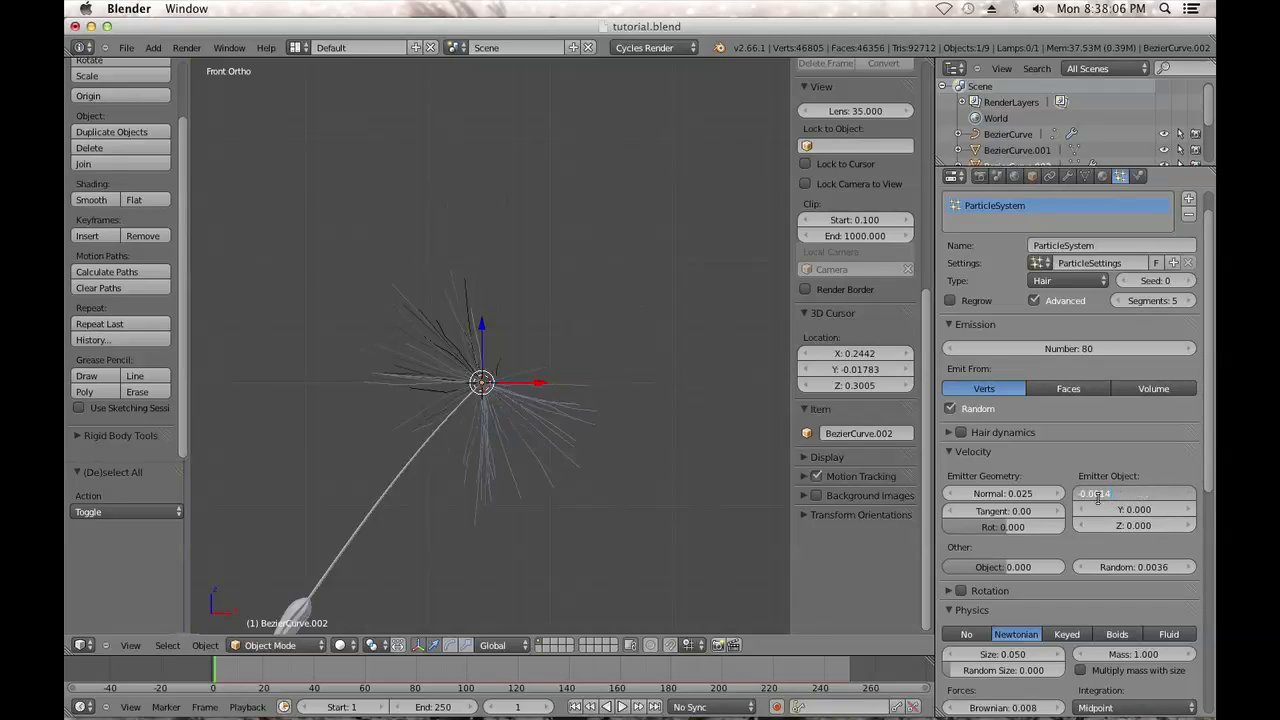
{"action": "type", "text": "-0.0114"}
{"action": "key", "text": "Return"}
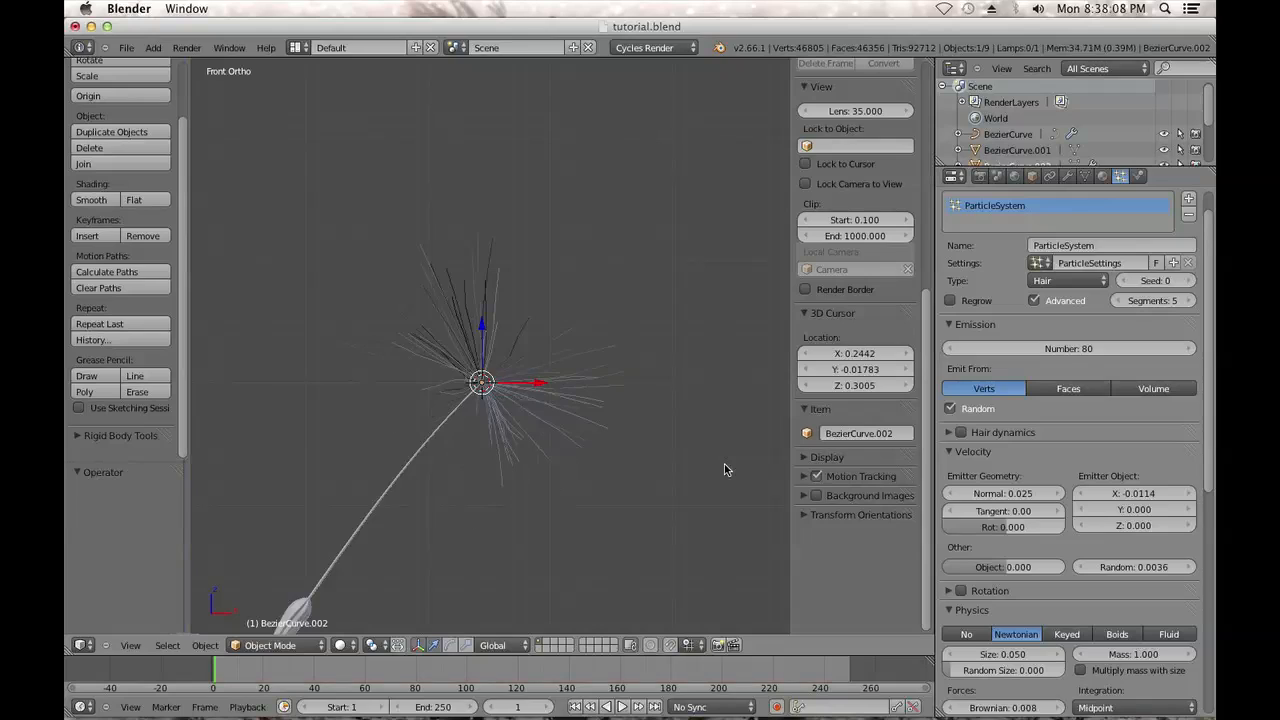
Set the hair's emitter object X velocity to -0.02
{"action": "left_click", "coordinate": [1081, 494]}
{"action": "left_click", "coordinate": [1132, 492]}
{"action": "type", "text": "-0.02"}
{"action": "key", "text": "Return"}
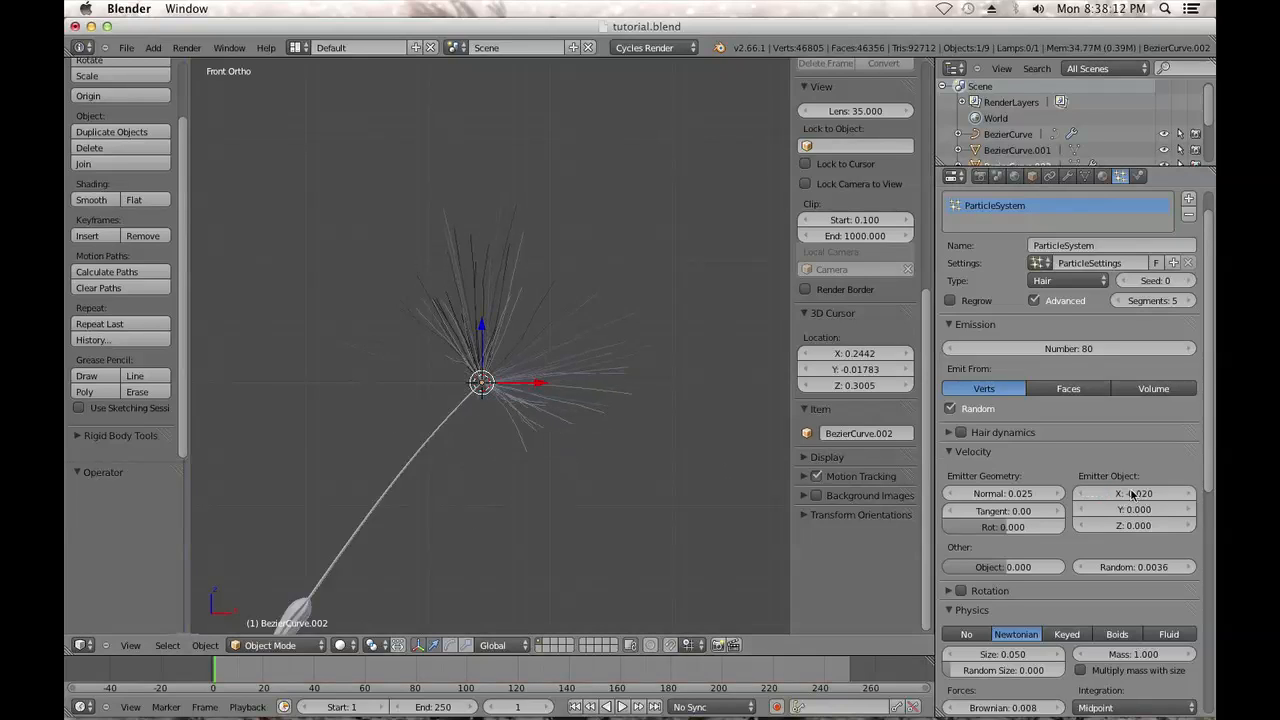
Enable hair dynamics for the particle system and set the material stiffness to 0.4
{"action": "left_click", "coordinate": [960, 433]}
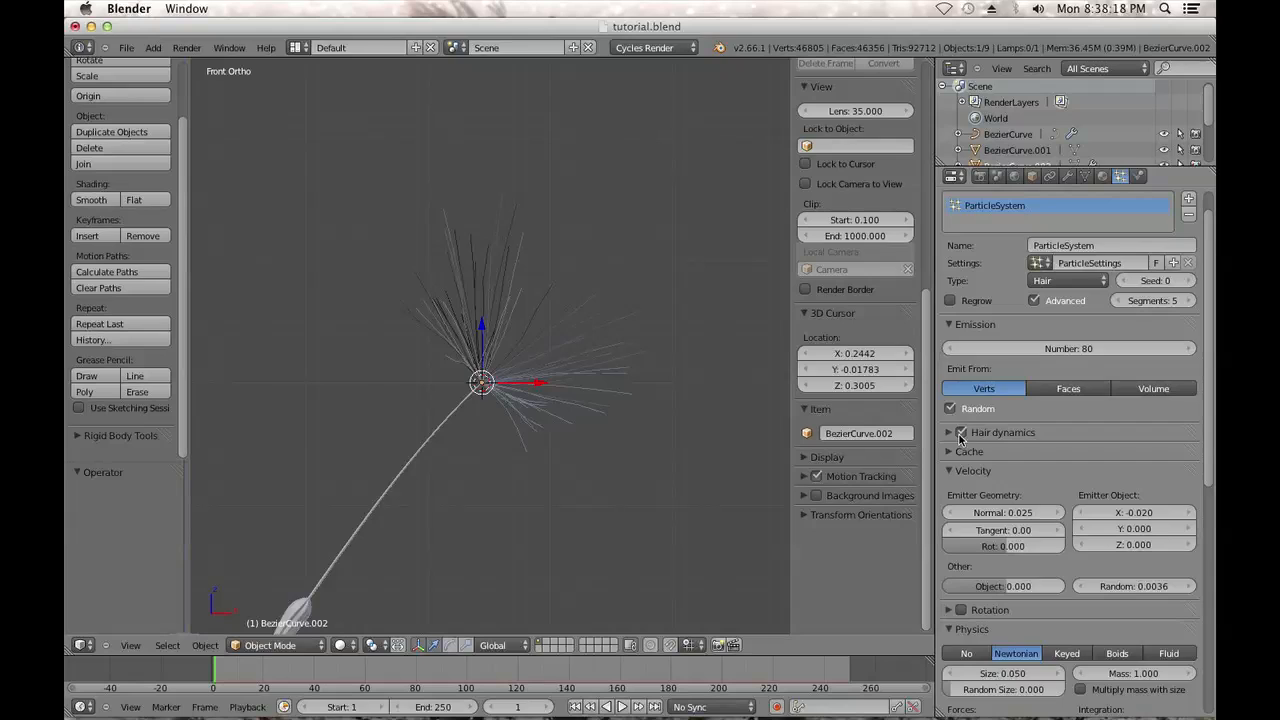
{"action": "left_click", "coordinate": [953, 434]}
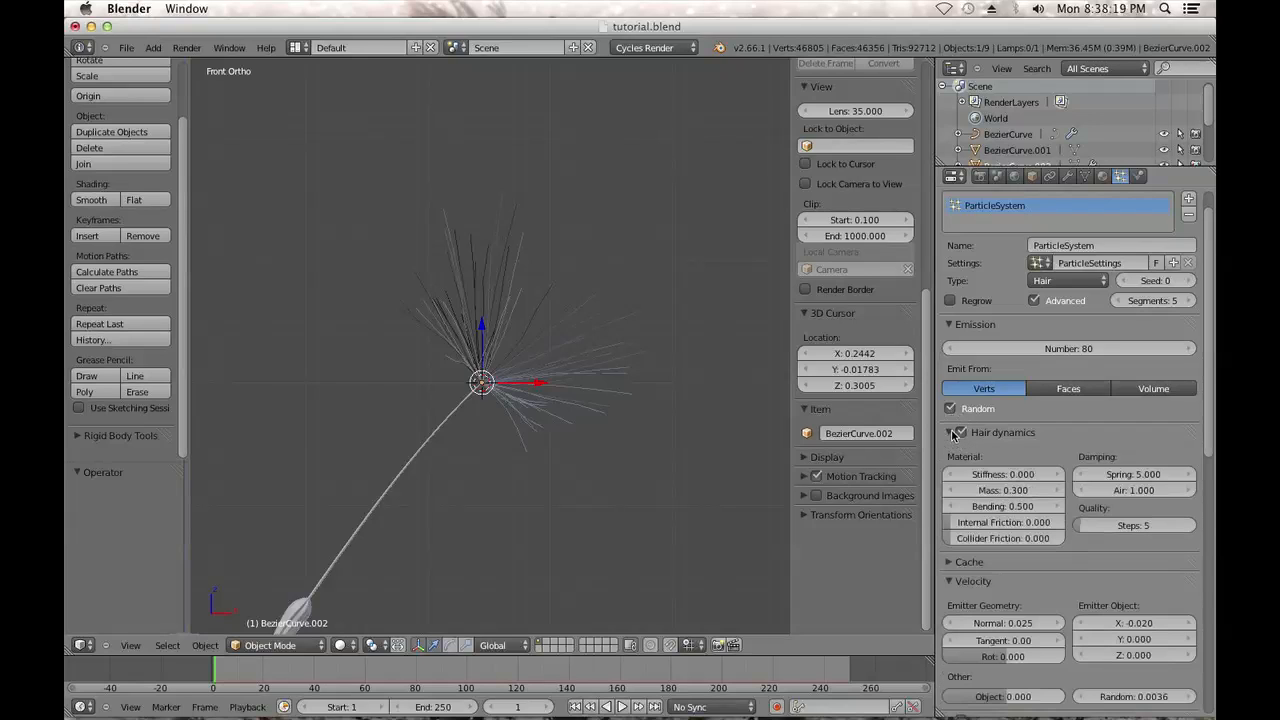
{"action": "left_click", "coordinate": [1002, 476]}
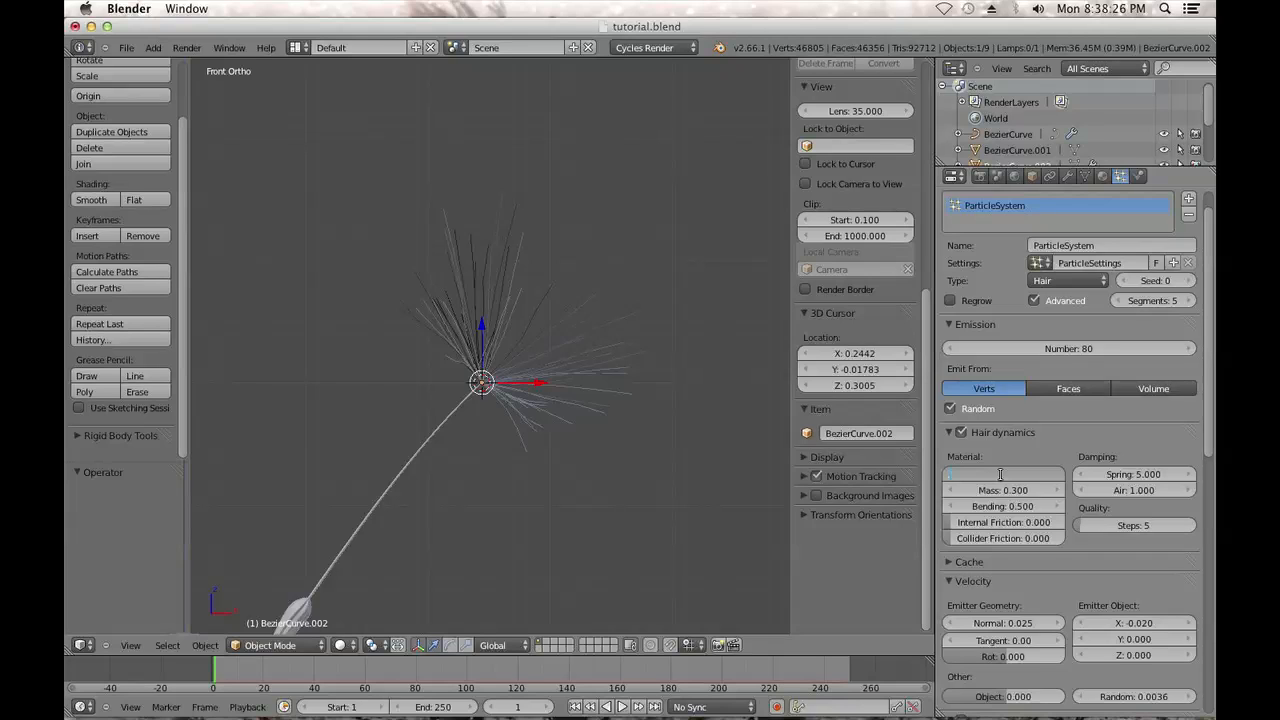
{"action": "type", "text": ".4"}
{"action": "key", "text": "Return"}
{"action": "middle_click_drag", "start_coordinate": [569, 373], "coordinate": [591, 349], "text": "shift"}
{"action": "scroll", "coordinate": [600, 315], "scroll_direction": "up", "scroll_amount": 1}
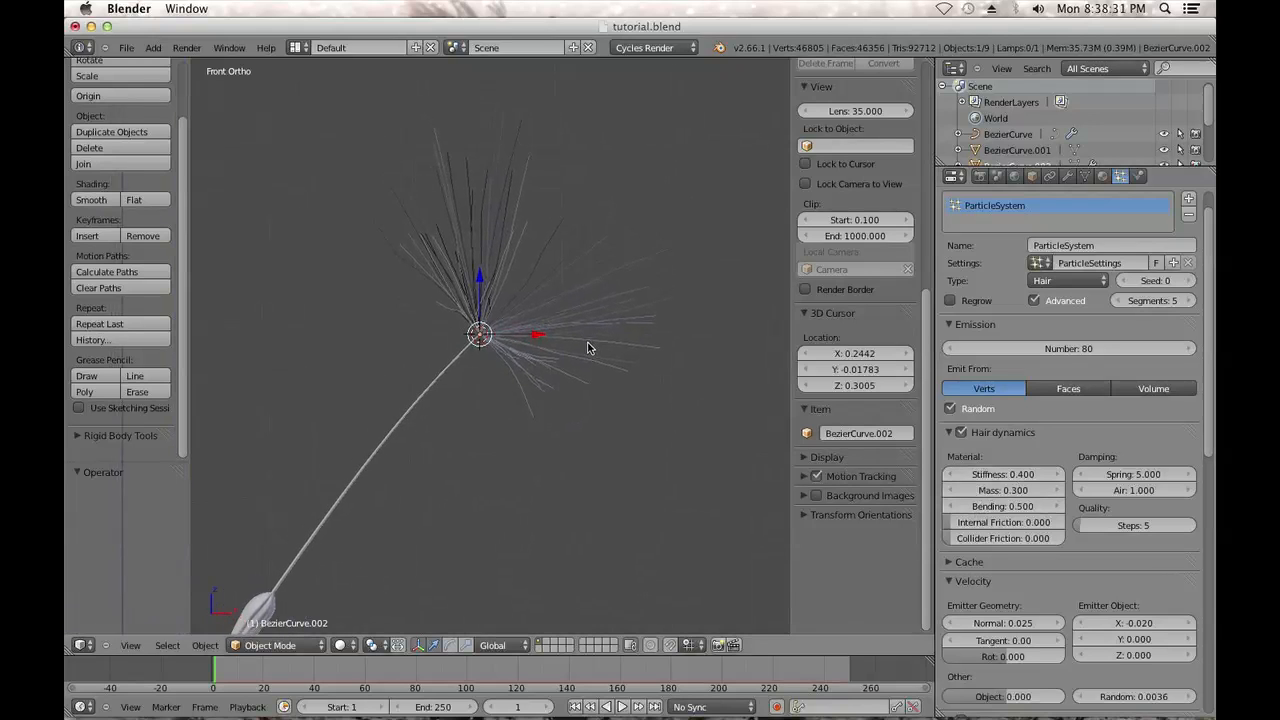
{"action": "left_click", "coordinate": [1122, 491]}
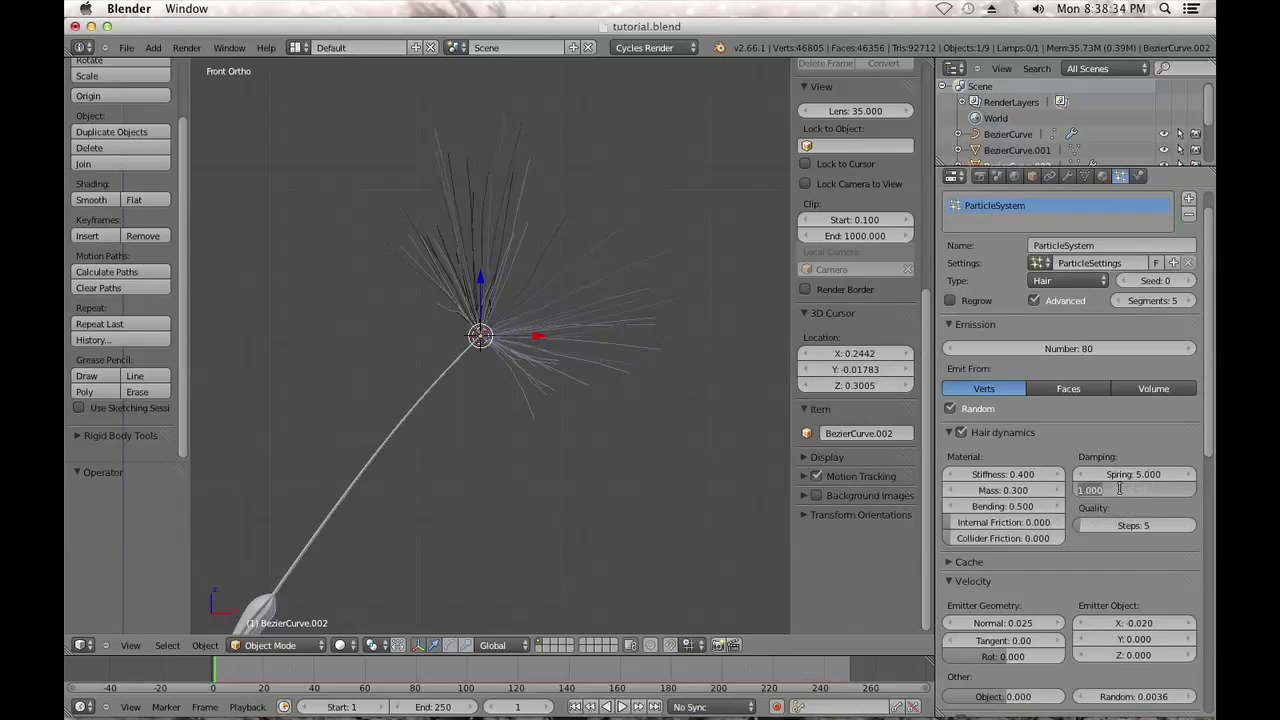
{"action": "key", "text": "Return"}
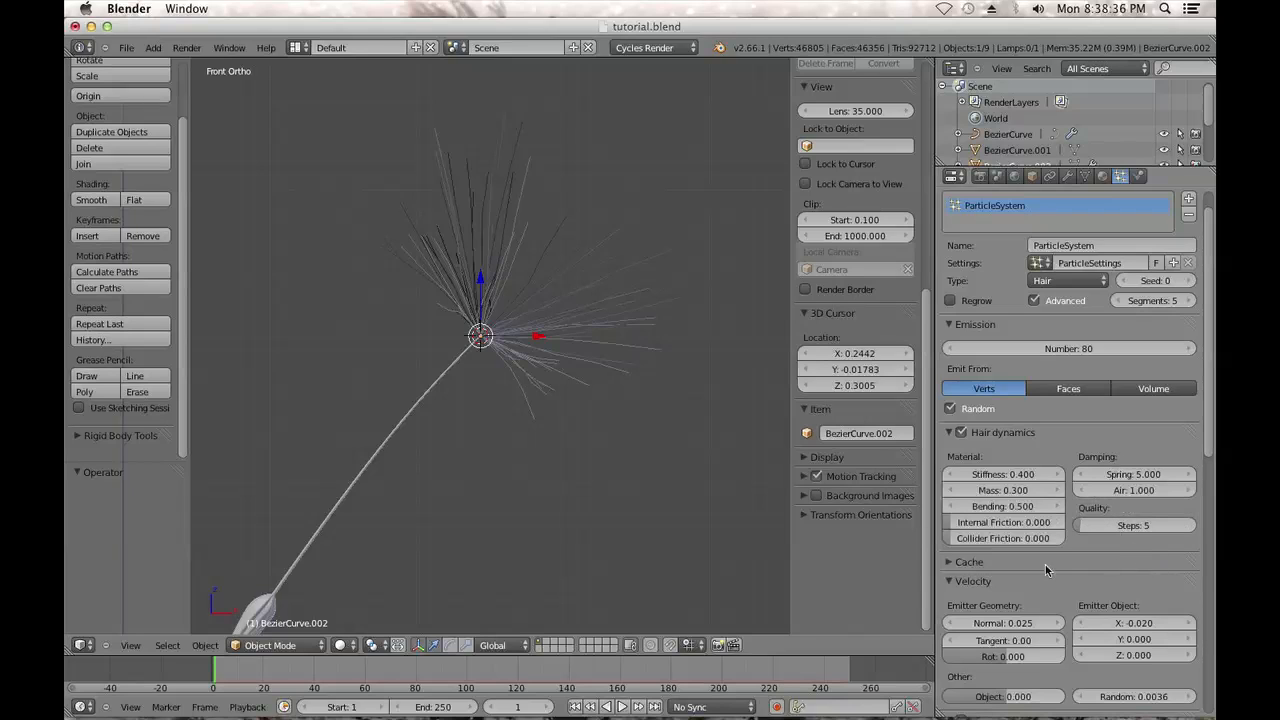
Play the animation briefly to preview the hair dynamics, stop it and go back to the first frame
{"action": "left_click", "coordinate": [620, 707]}
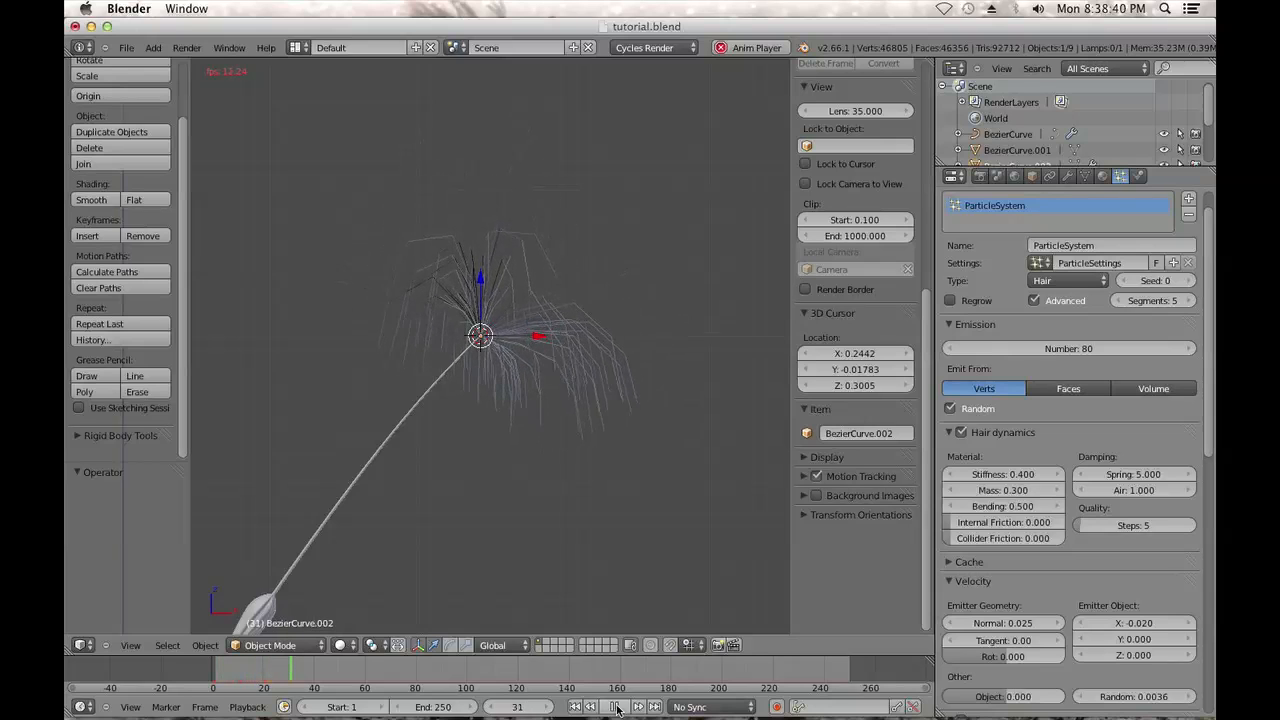
{"action": "left_click", "coordinate": [616, 707]}
{"action": "left_click", "coordinate": [576, 707]}
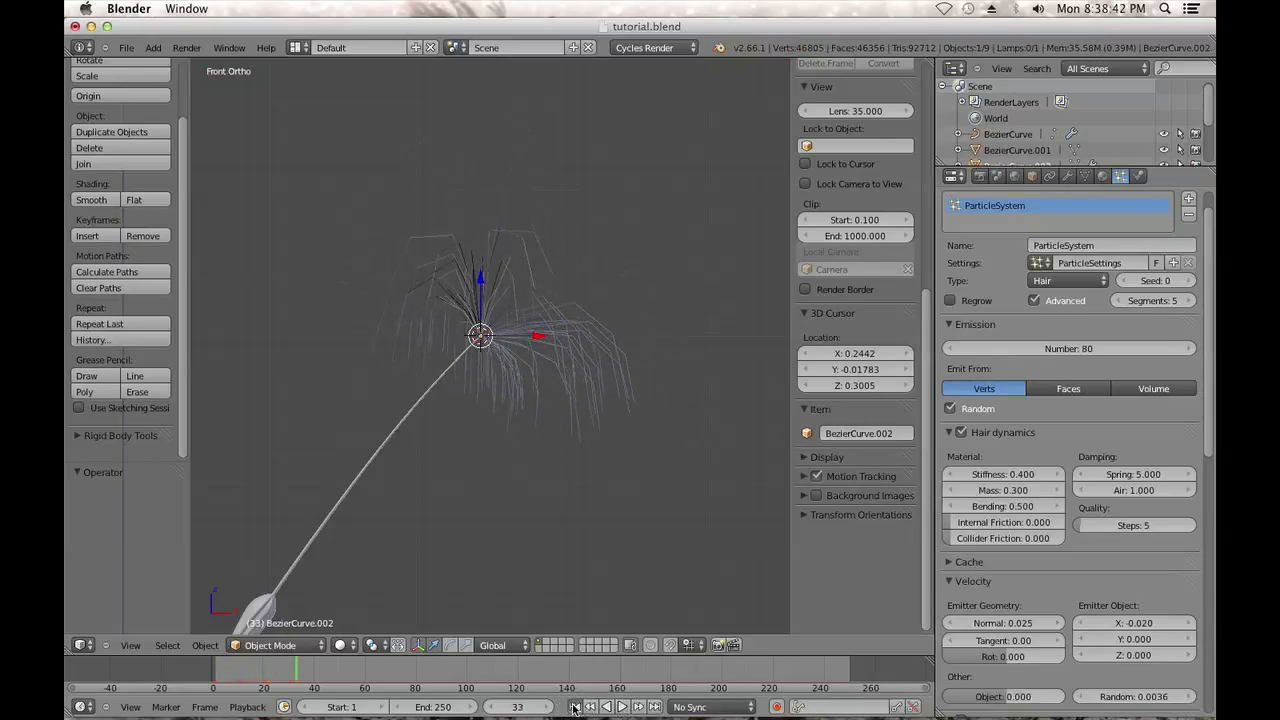
Set the hair dynamics material's mass to 0.05 and bending to 0.9, and briefly preview the animation
{"action": "left_click", "coordinate": [1002, 491]}
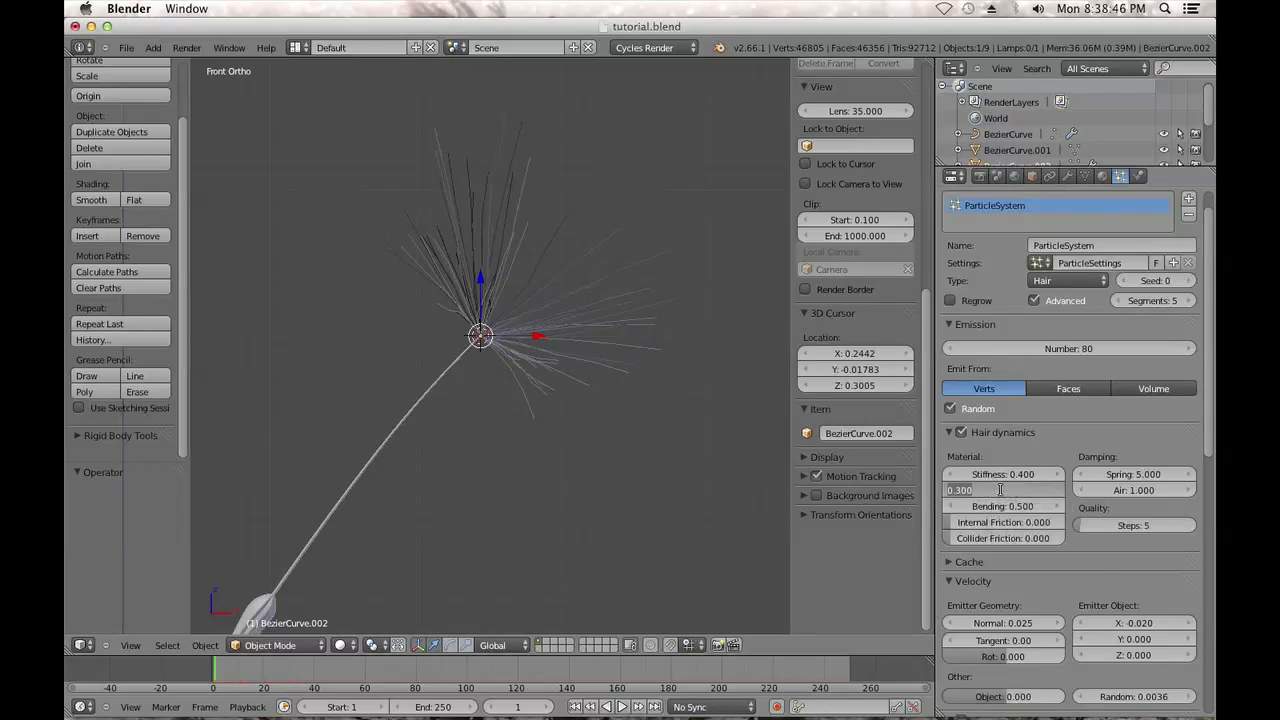
{"action": "type", "text": ".05"}
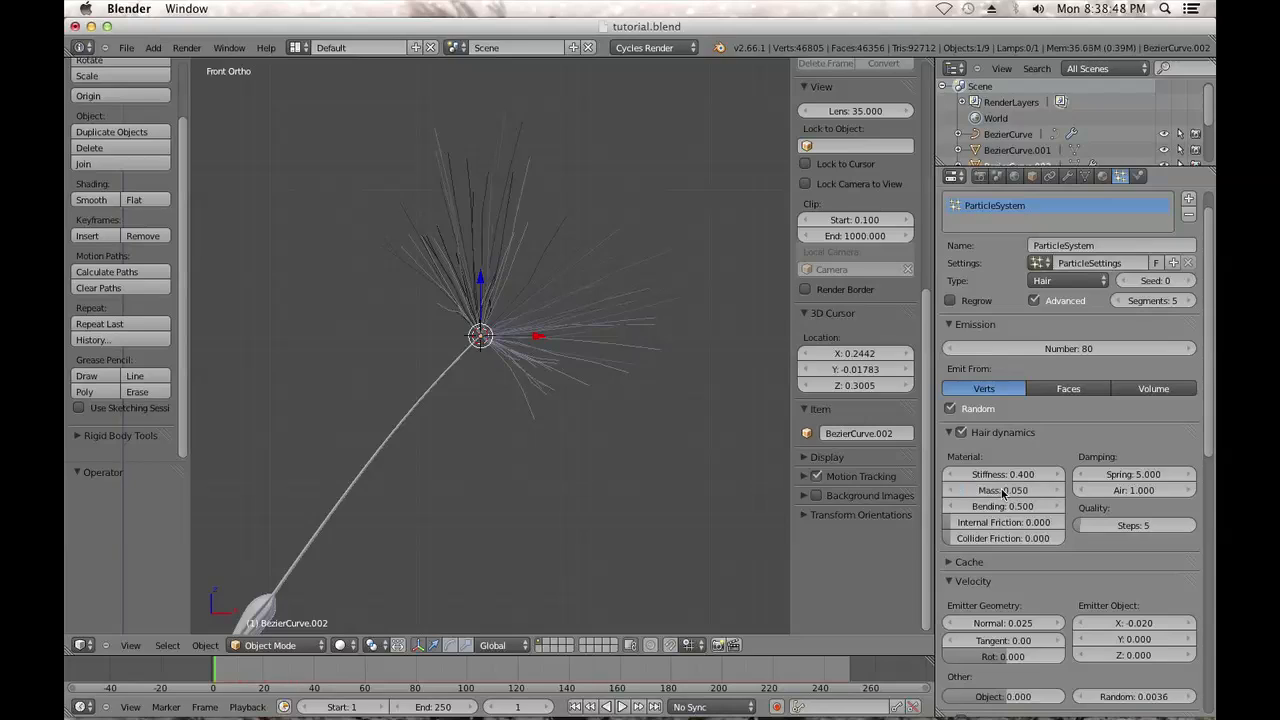
{"action": "key", "text": "Return"}
{"action": "left_click", "coordinate": [1013, 506]}
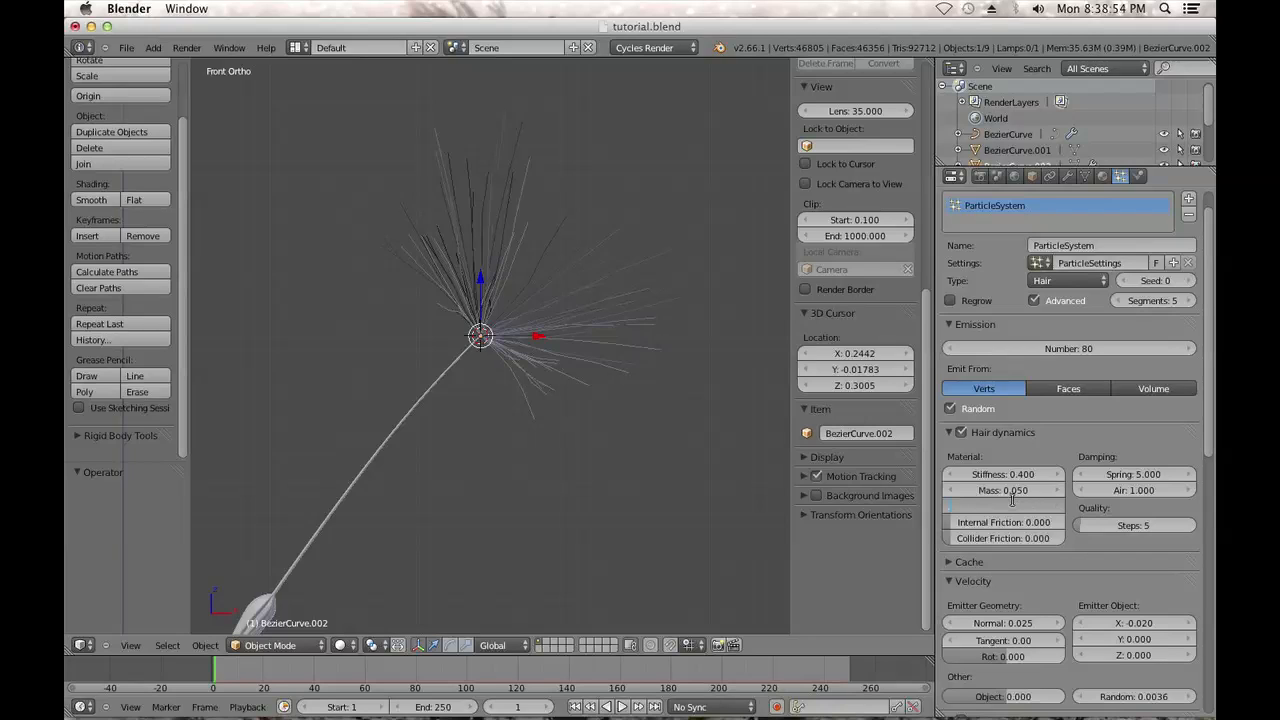
{"action": "type", "text": ".9"}
{"action": "key", "text": "Return"}
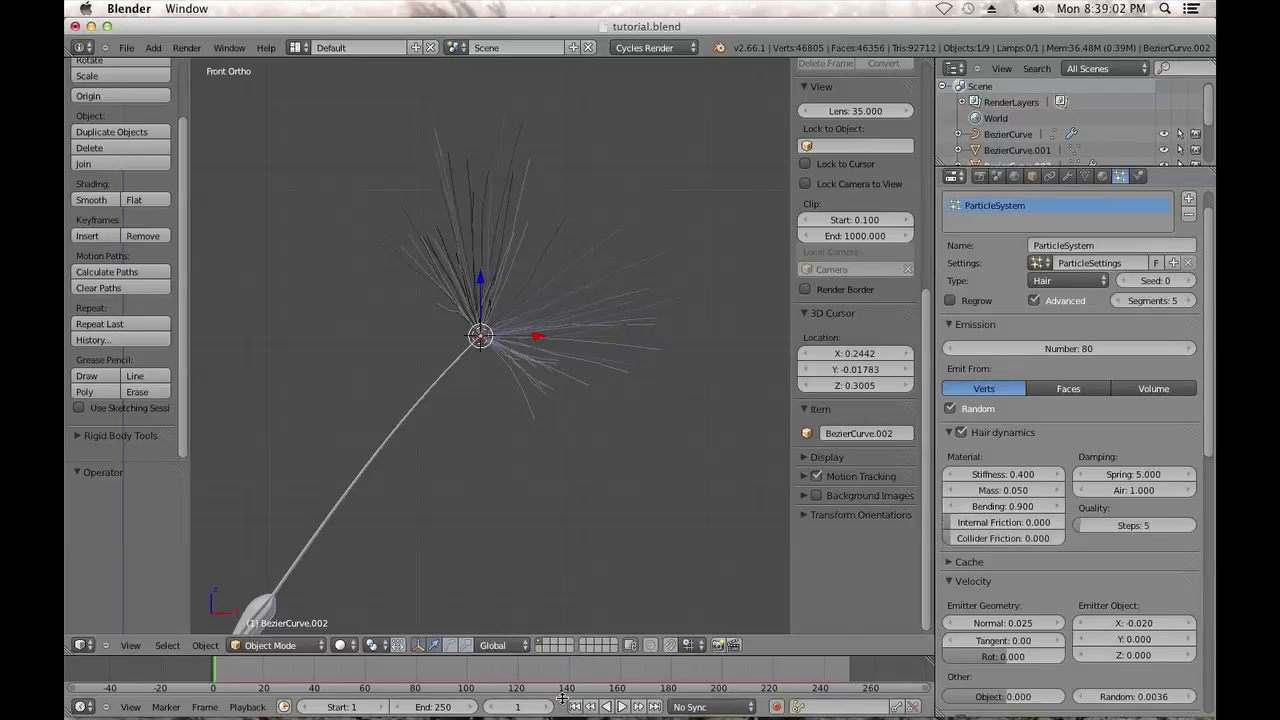
{"action": "left_click", "coordinate": [622, 707]}
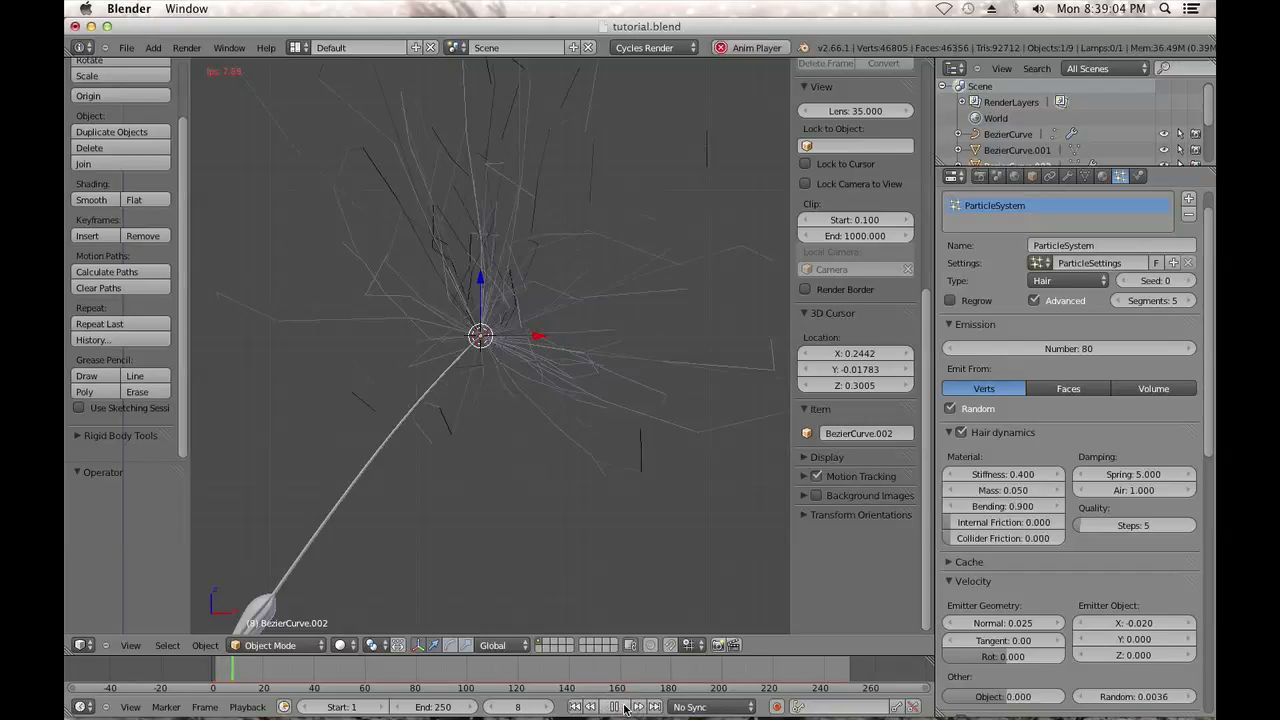
{"action": "left_click", "coordinate": [622, 707]}
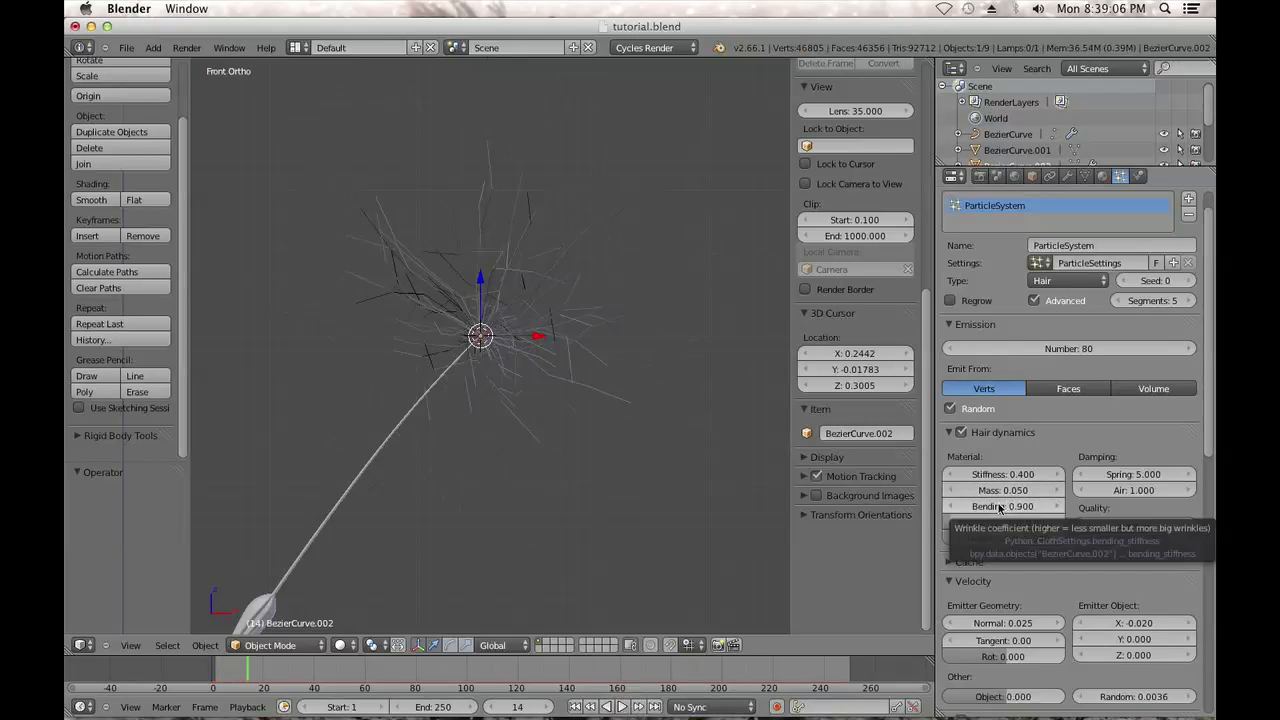
Set the hair material's bending to 0, preview the animation from the start and return to the first frame
{"action": "left_click_drag", "start_coordinate": [1011, 506], "coordinate": [997, 504]}
{"action": "left_click", "coordinate": [575, 707]}
{"action": "left_click", "coordinate": [619, 707]}
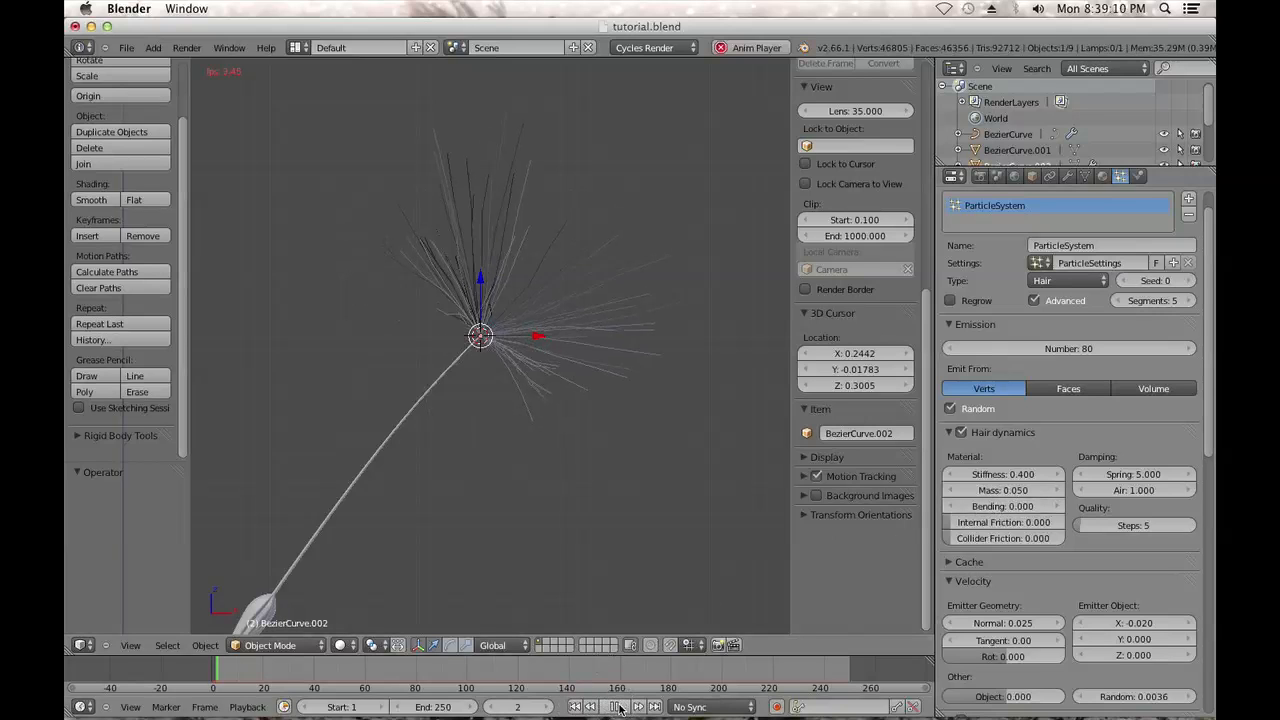
{"action": "left_click", "coordinate": [619, 707]}
{"action": "left_click", "coordinate": [578, 707]}
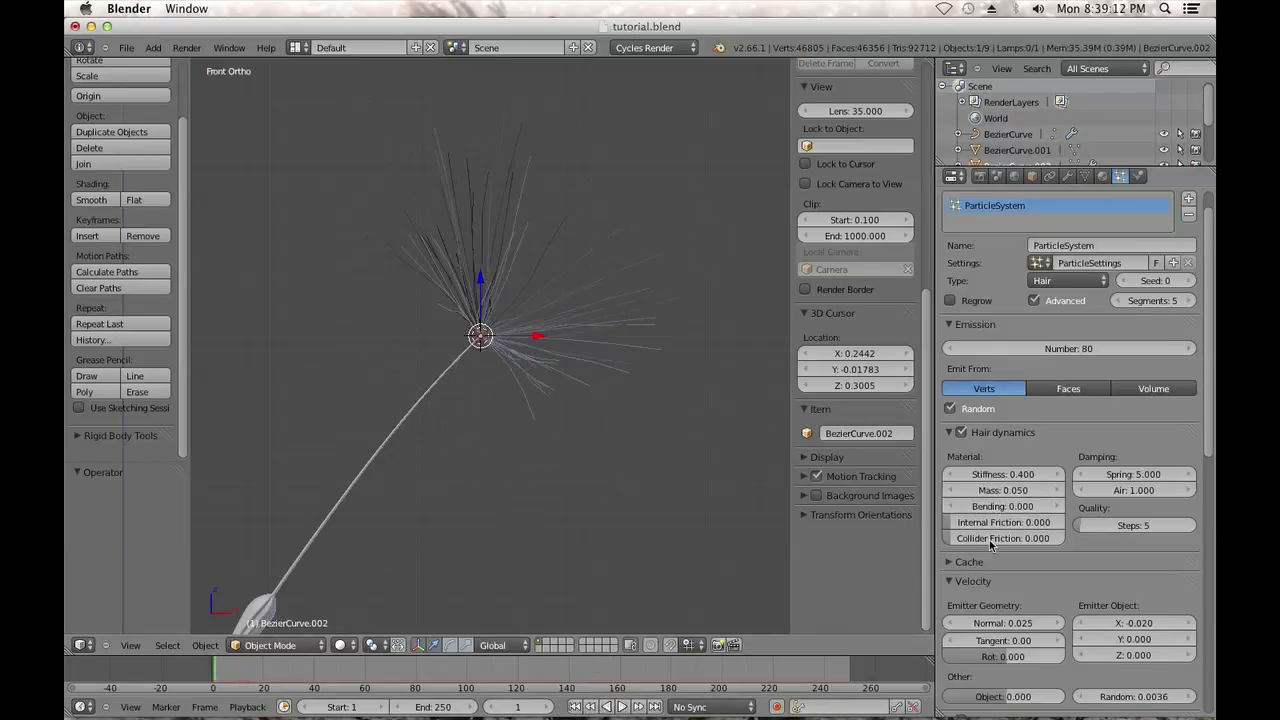
Set the hair material's bending and stiffness both to 0.9 and briefly play the animation
{"action": "left_click", "coordinate": [996, 506]}
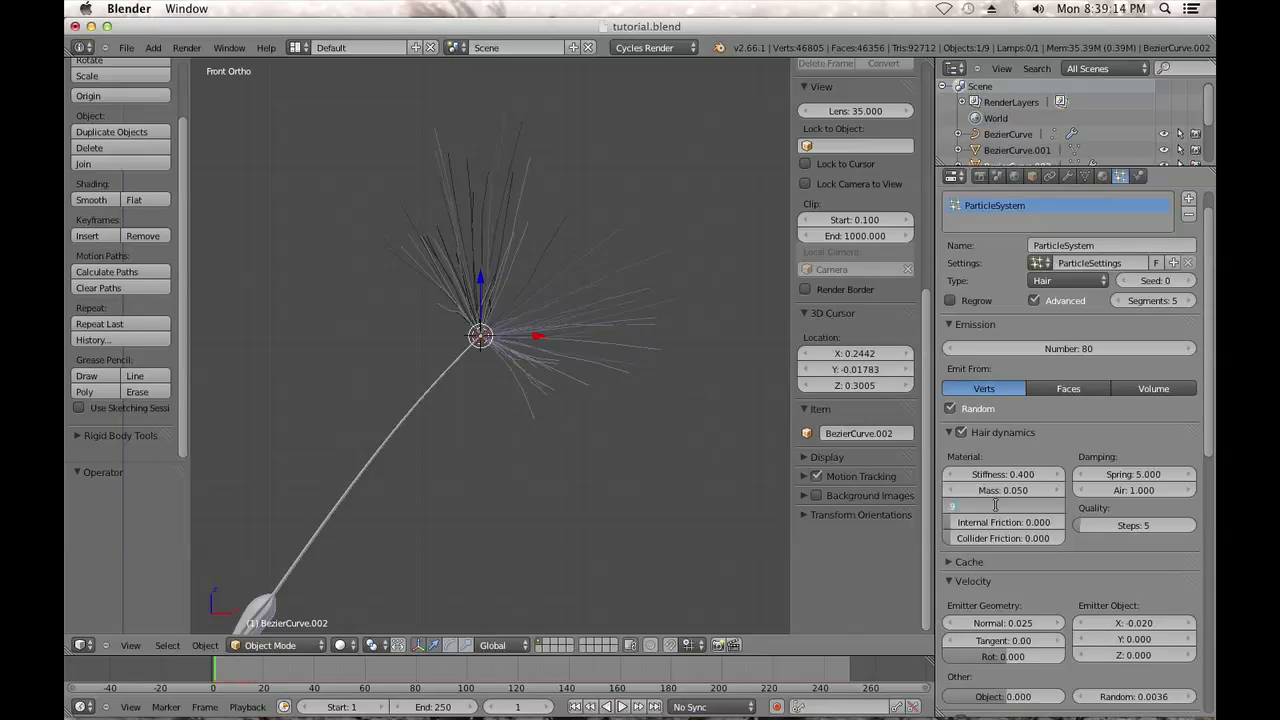
{"action": "type", "text": ".9"}
{"action": "key", "text": "Return"}
{"action": "left_click", "coordinate": [1004, 475]}
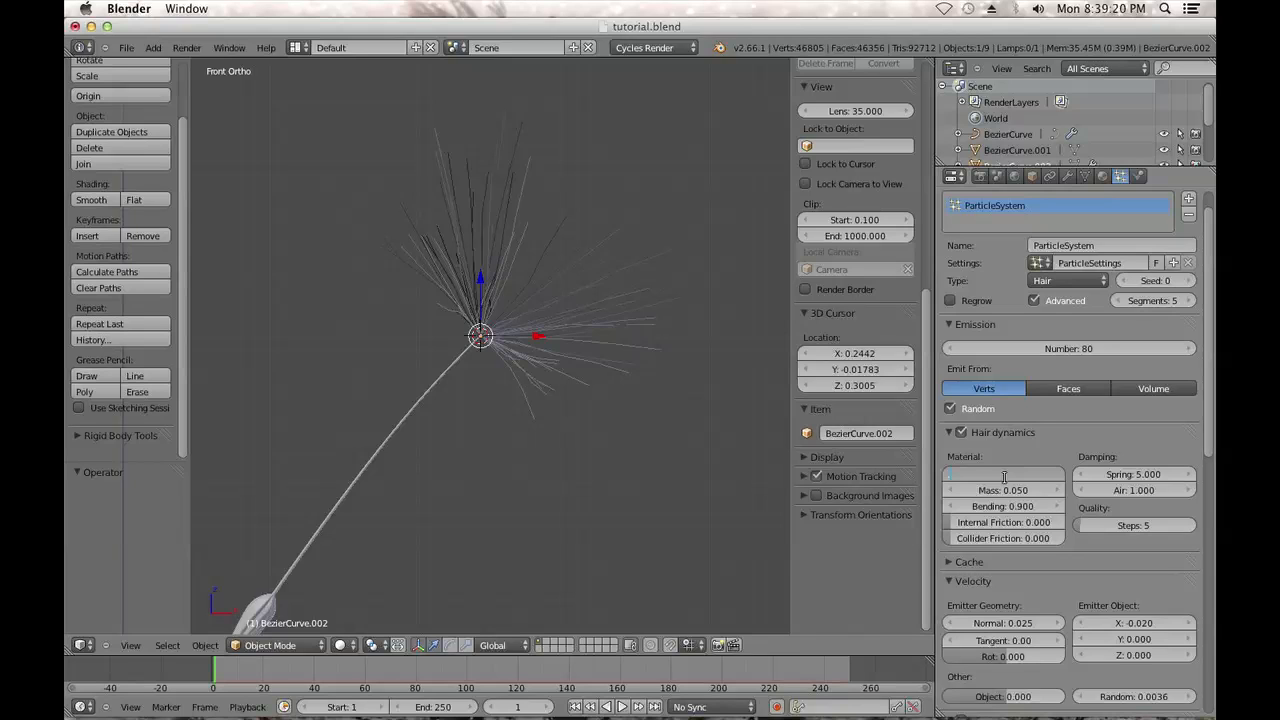
{"action": "type", "text": ".9"}
{"action": "key", "text": "Return"}
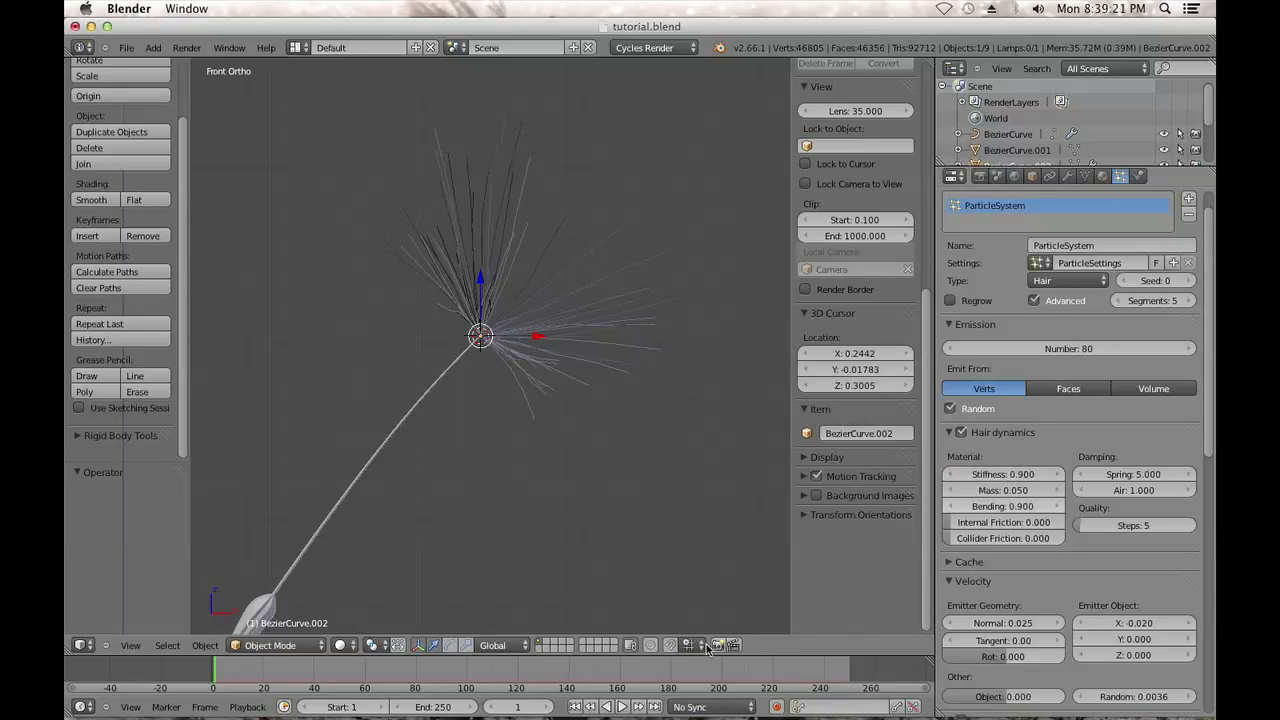
{"action": "left_click", "coordinate": [622, 707]}
{"action": "left_click", "coordinate": [622, 707]}
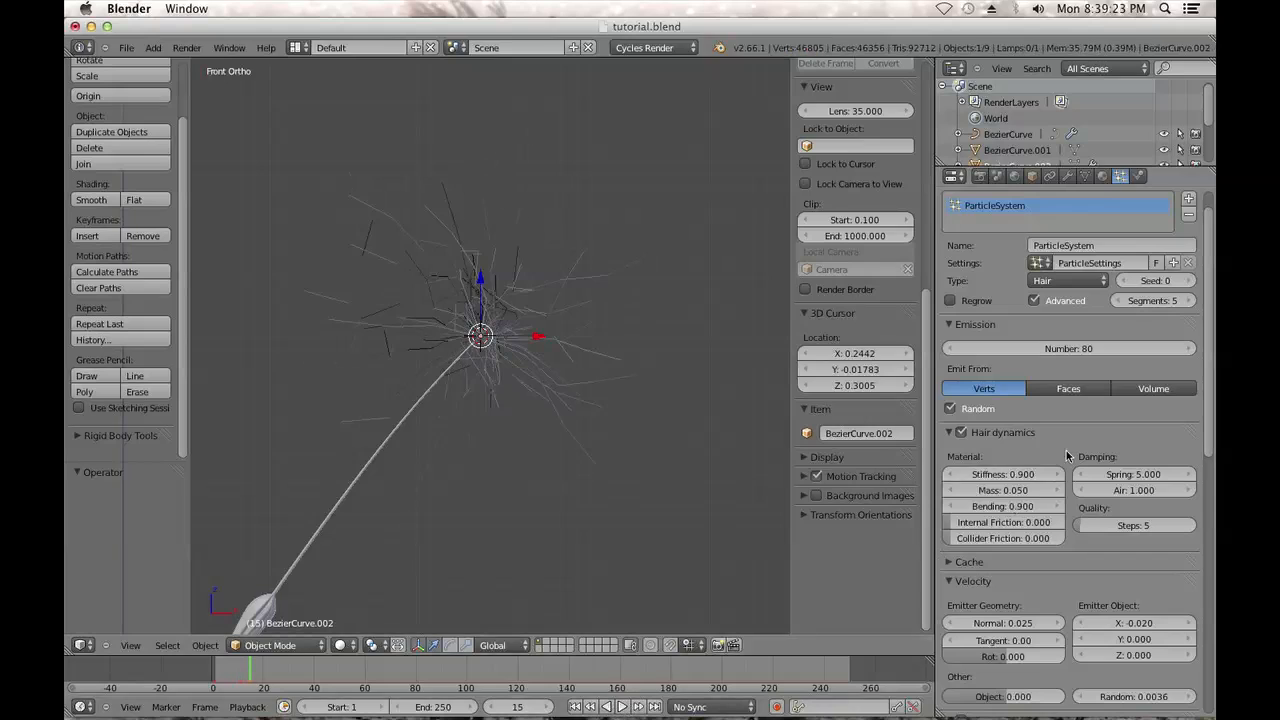
Set the hair material's mass to 0.08, preview the motion from the start and go back to the first frame
{"action": "left_click", "coordinate": [1004, 491]}
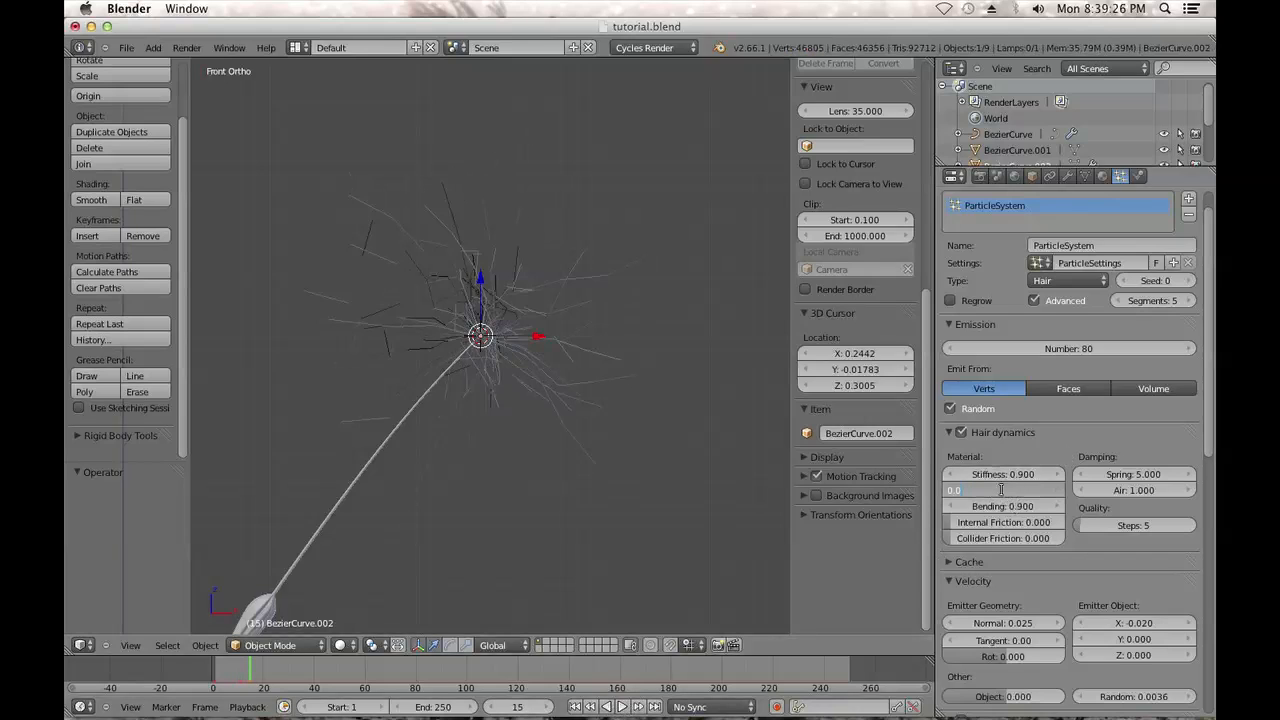
{"action": "type", "text": "0.08"}
{"action": "key", "text": "Return"}
{"action": "left_click", "coordinate": [575, 707]}
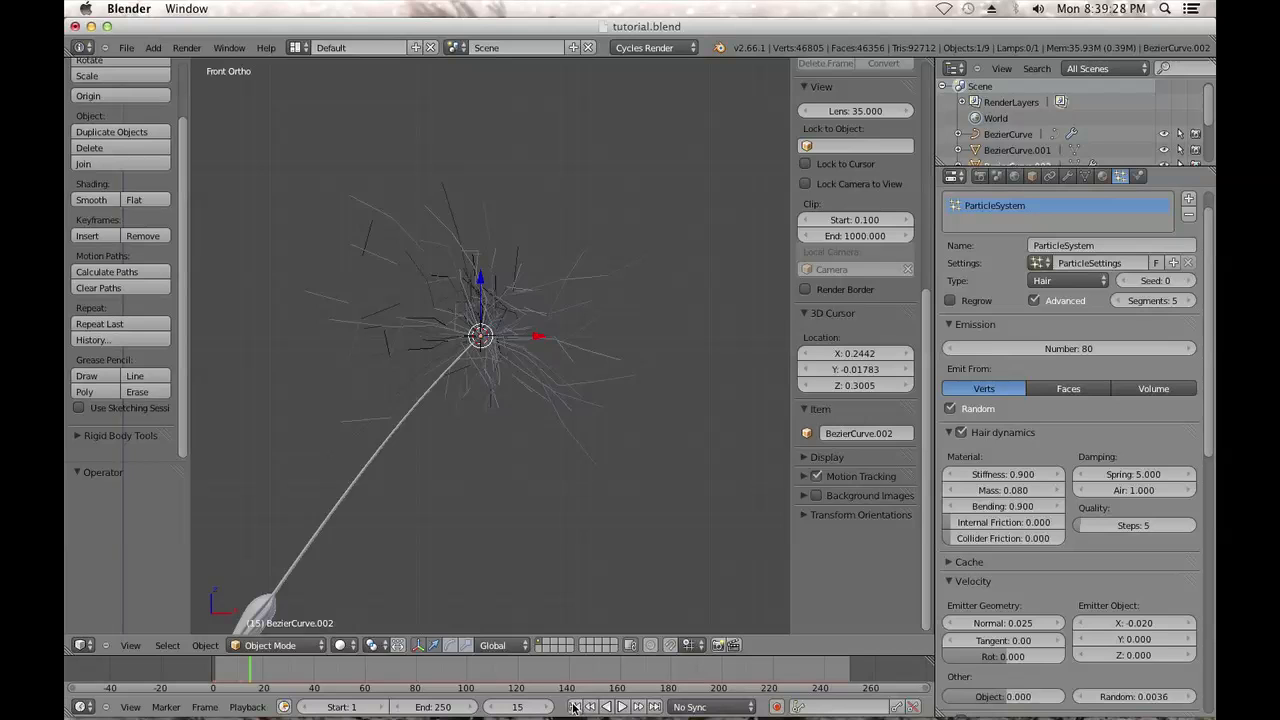
{"action": "left_click", "coordinate": [622, 707]}
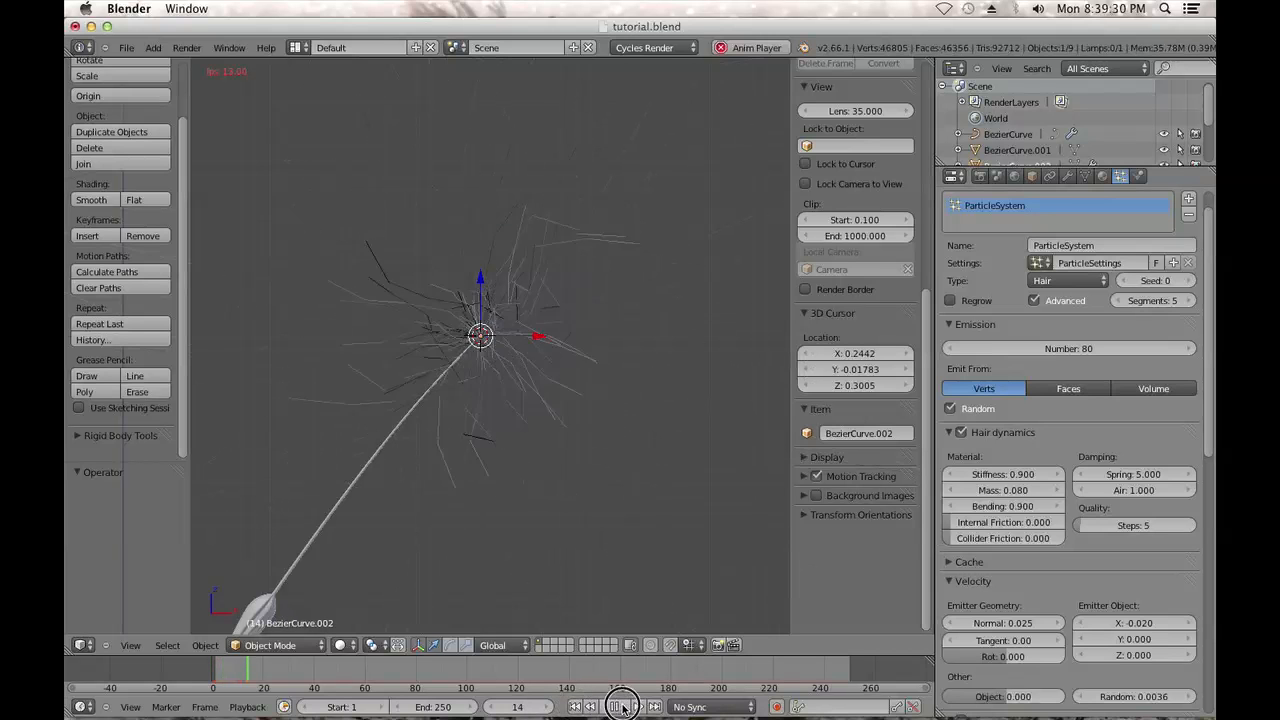
{"action": "left_click", "coordinate": [612, 707]}
{"action": "left_click", "coordinate": [575, 707]}
Hide the 3D view's properties region, set the hair's spring damping to 8 and preview the animation
{"action": "middle_click_drag", "start_coordinate": [557, 517], "coordinate": [650, 415]}
{"action": "key", "text": "n"}
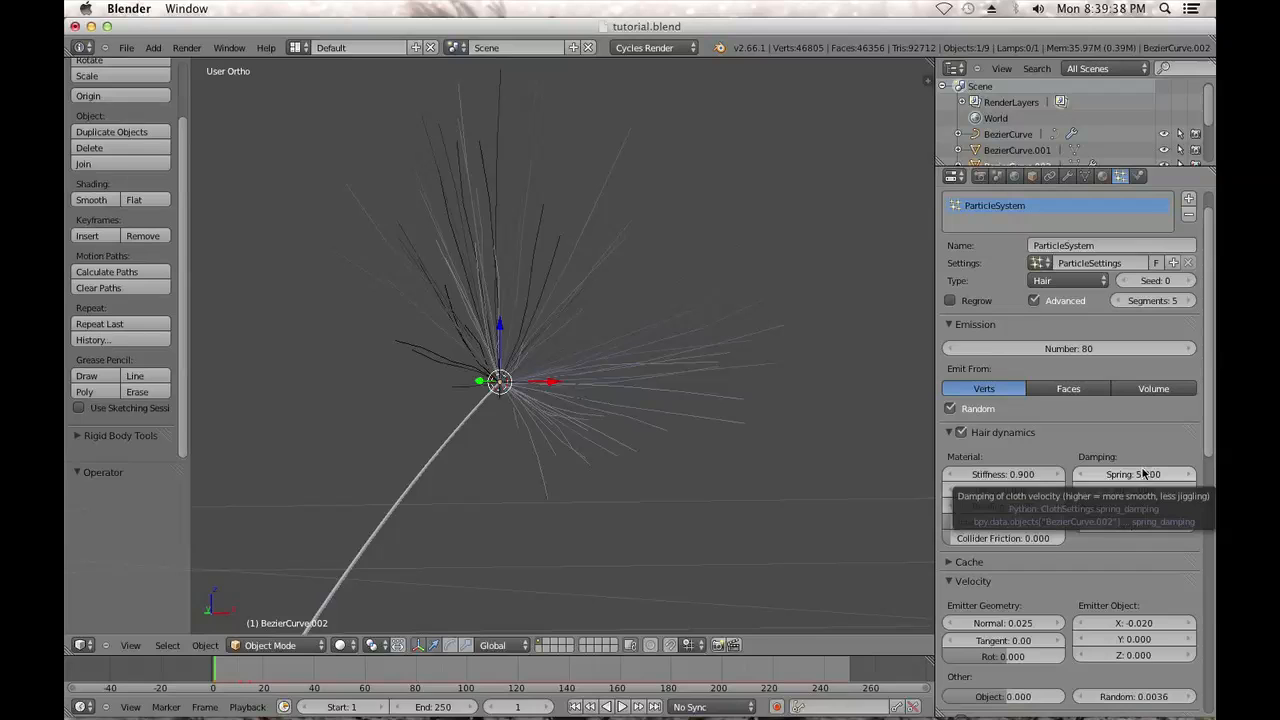
{"action": "left_click", "coordinate": [1141, 474]}
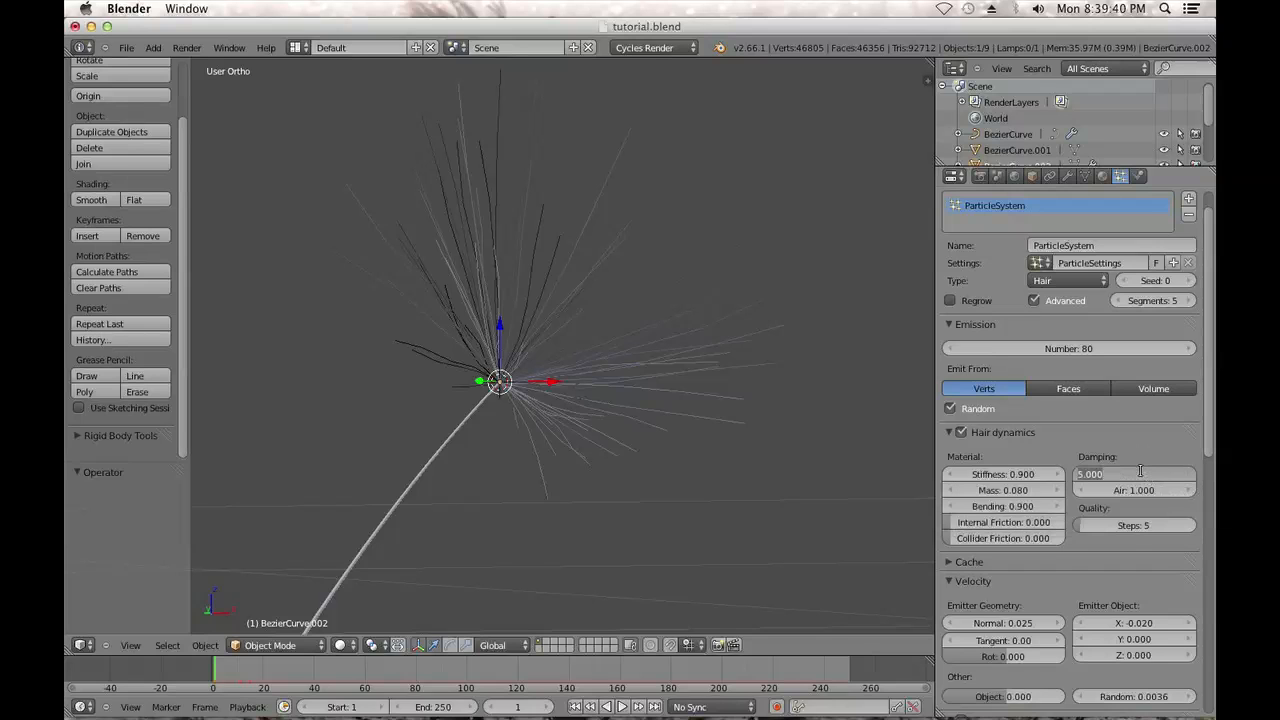
{"action": "type", "text": "8"}
{"action": "key", "text": "Return"}
{"action": "scroll", "coordinate": [752, 404], "scroll_direction": "down", "scroll_amount": 3}
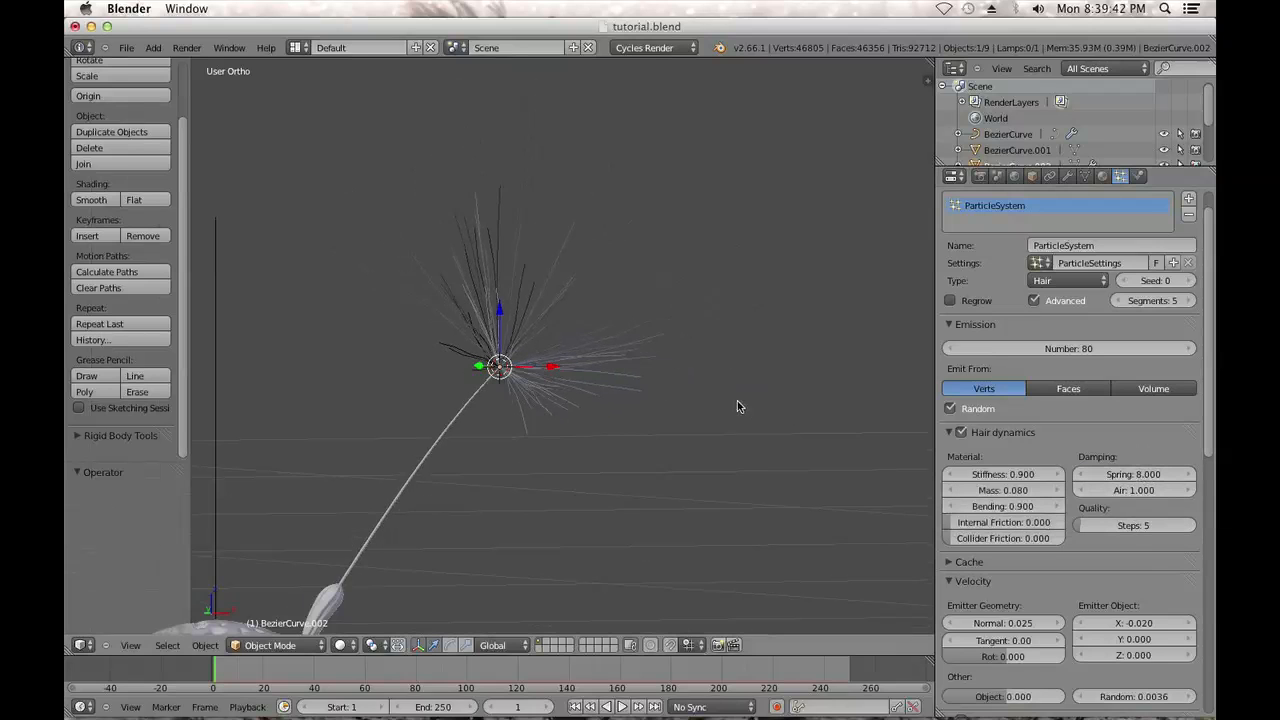
{"action": "left_click", "coordinate": [622, 707]}
{"action": "left_click", "coordinate": [575, 707]}
{"action": "middle_click_drag", "start_coordinate": [545, 545], "coordinate": [480, 514]}
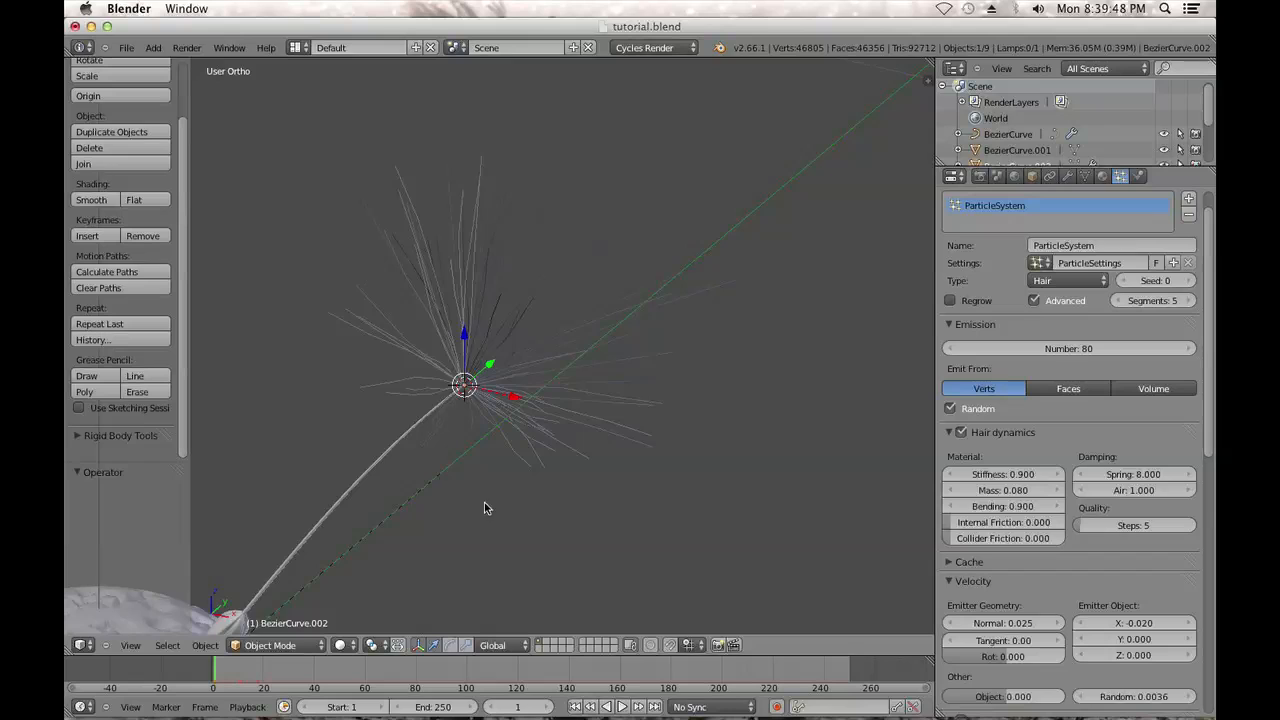
{"action": "middle_click_drag", "start_coordinate": [557, 449], "coordinate": [599, 411], "text": "shift"}
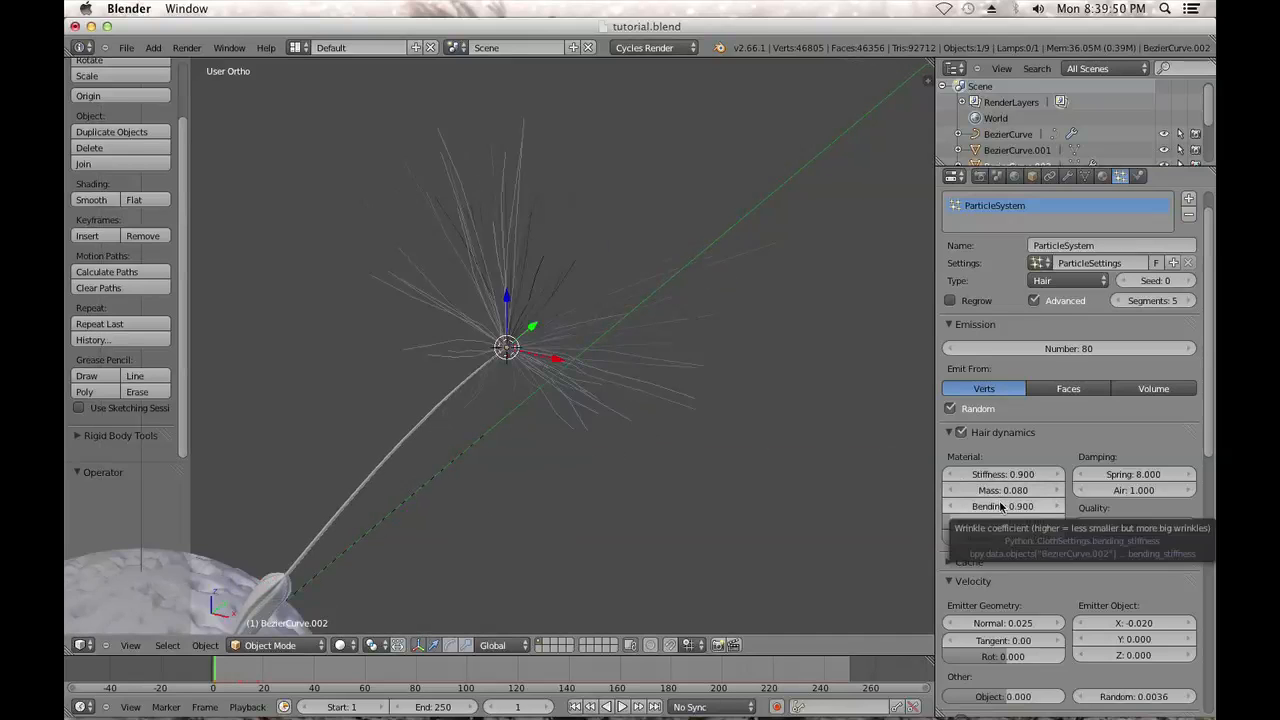
Set the hair material's mass to 0.1 and play the animation to check it
{"action": "left_click", "coordinate": [1006, 489]}
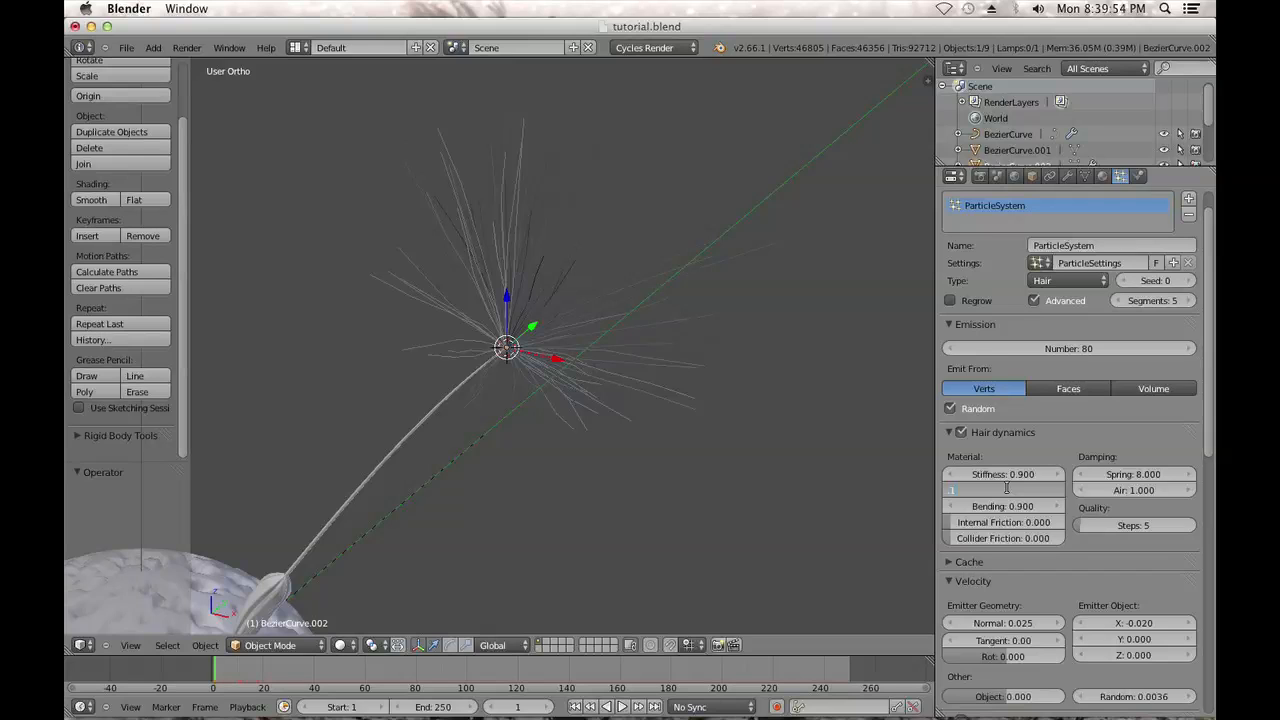
{"action": "type", "text": ".1"}
{"action": "key", "text": "Return"}
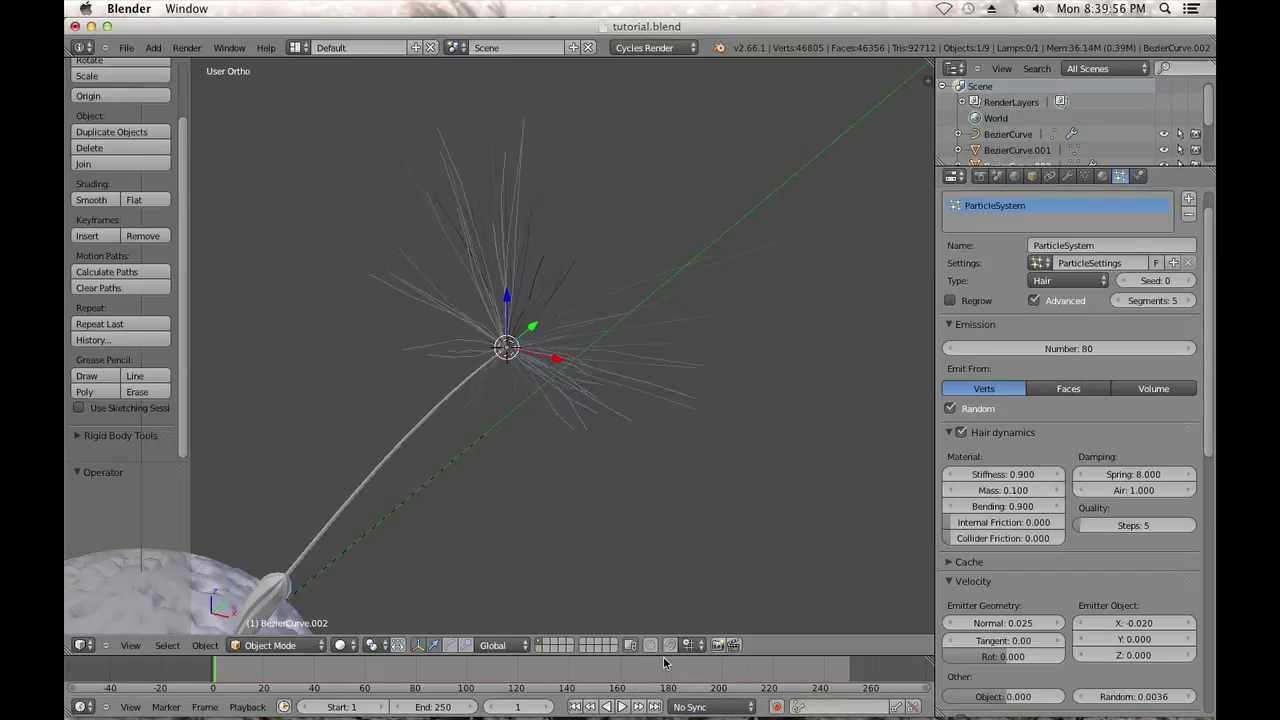
{"action": "left_click", "coordinate": [624, 707]}
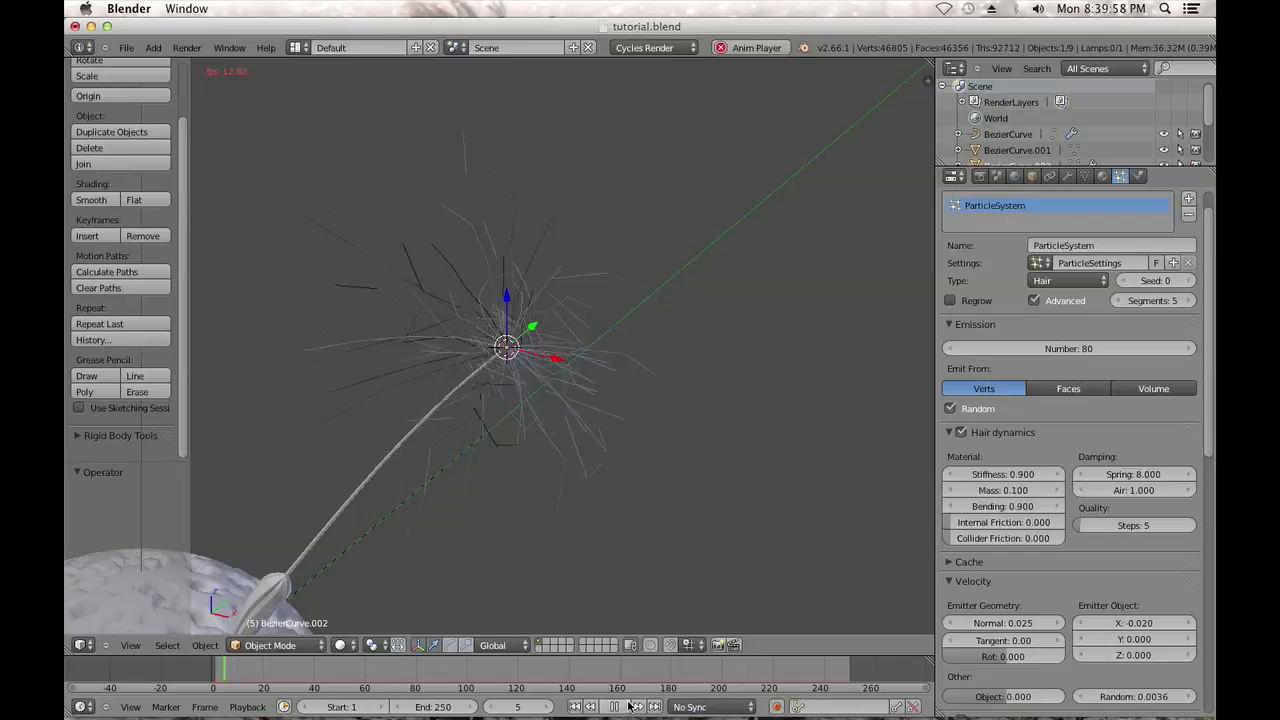
Set the hair material's stiffness to 0 and preview the animation from the first frame
{"action": "left_click", "coordinate": [1004, 472]}
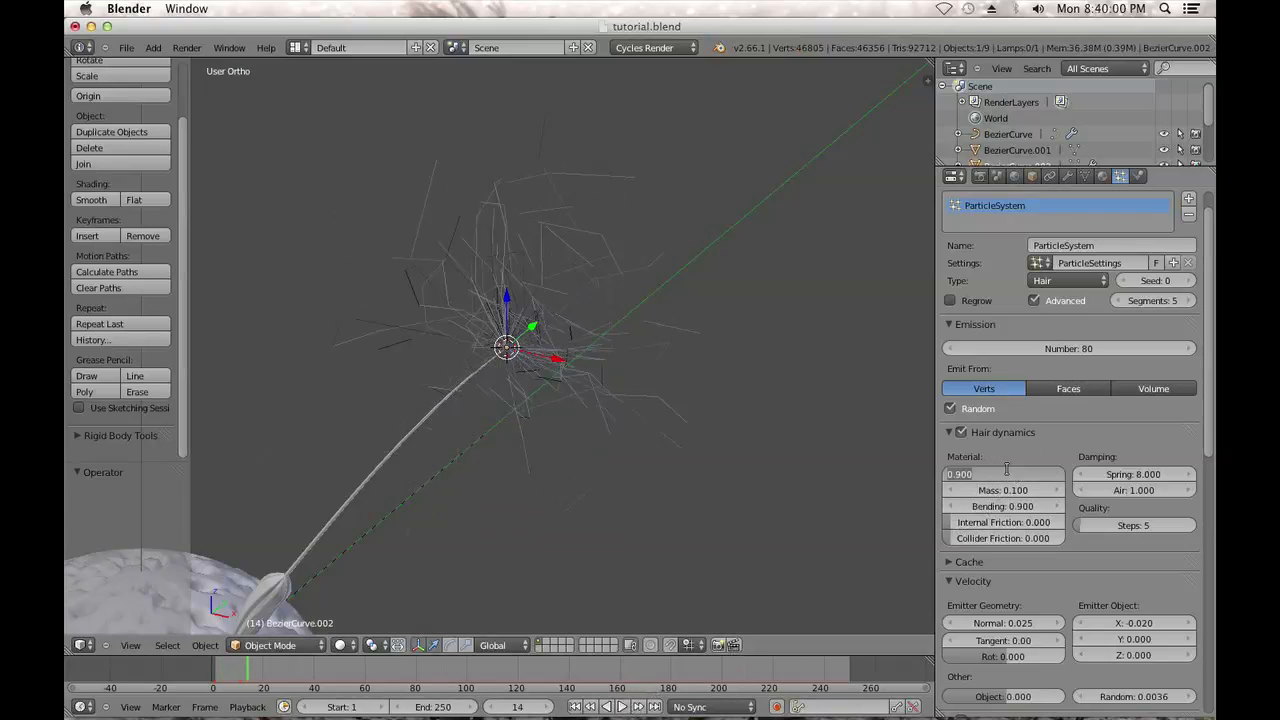
{"action": "key", "text": "Return"}
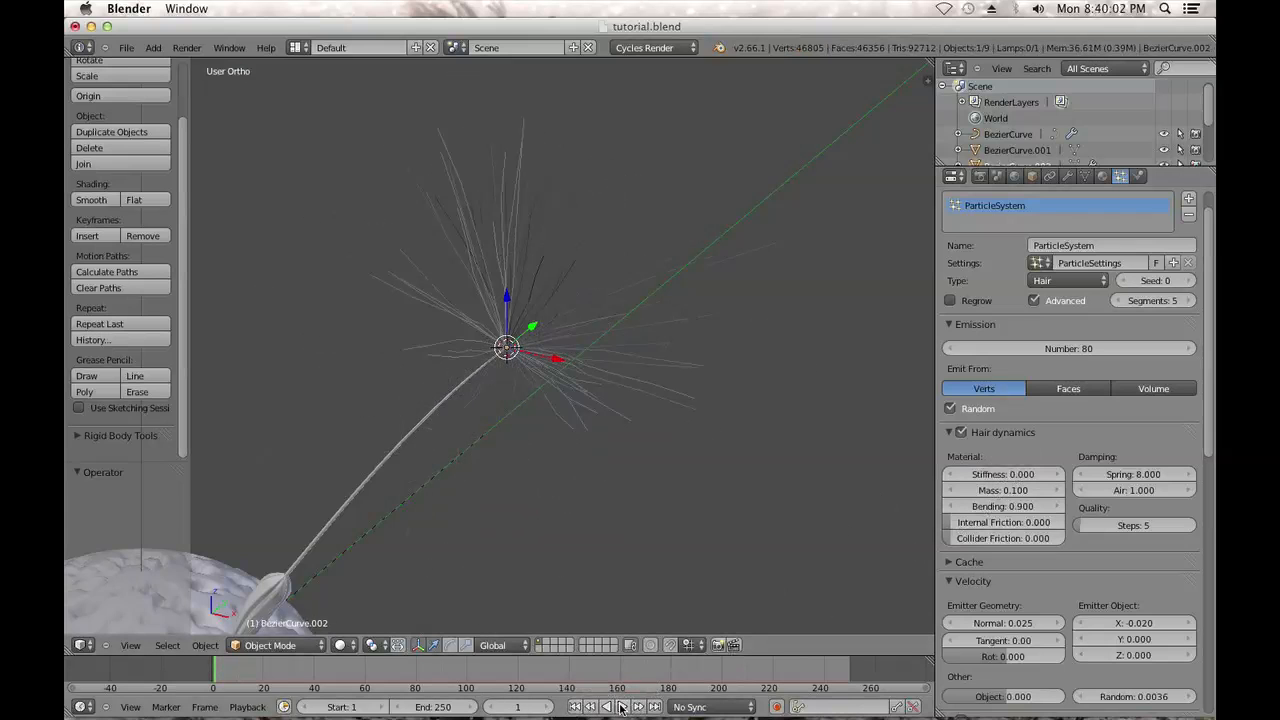
{"action": "left_click", "coordinate": [621, 707]}
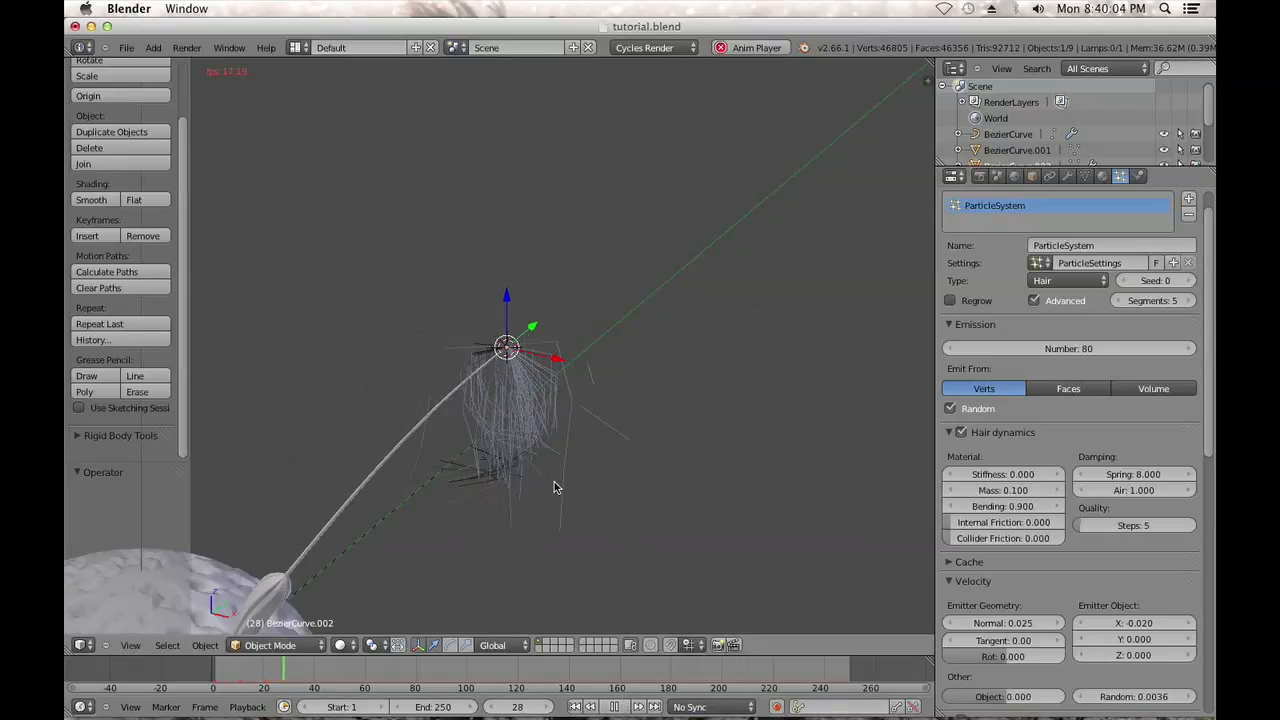
{"action": "left_click", "coordinate": [614, 707]}
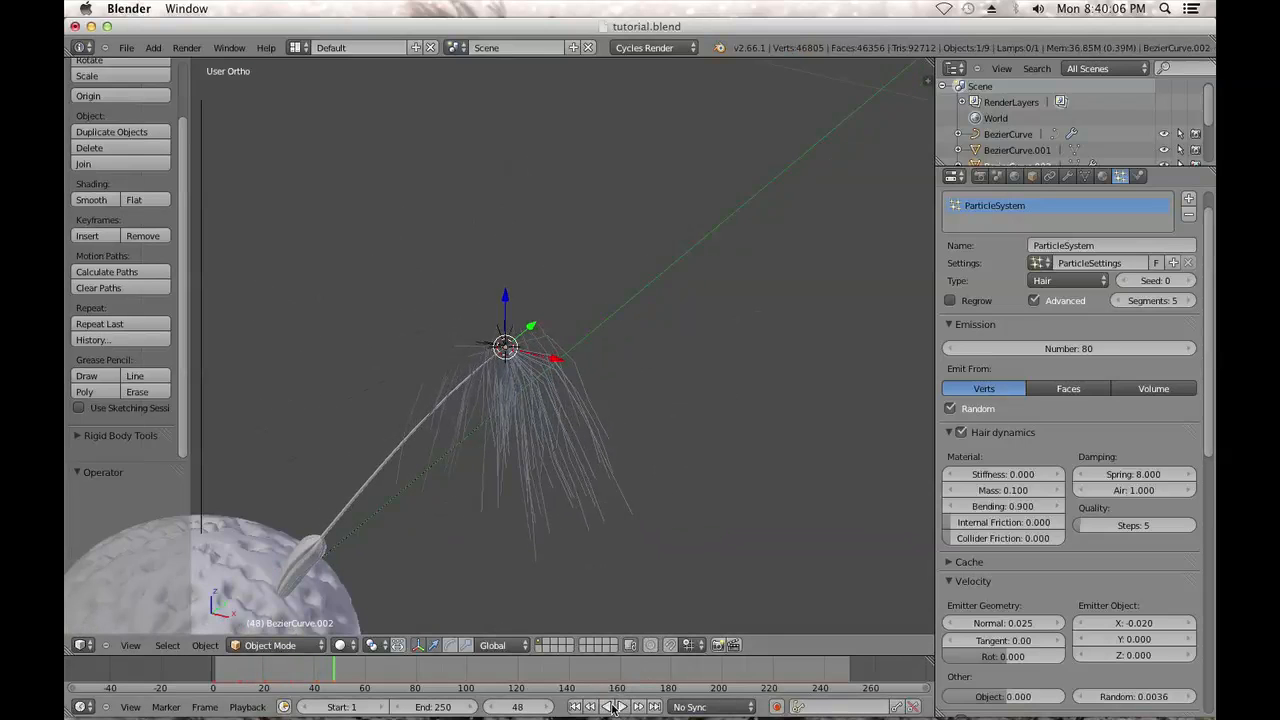
Set the hair material's stiffness to 0.5, preview the animation from the start and return to the first frame
{"action": "left_click", "coordinate": [998, 474]}
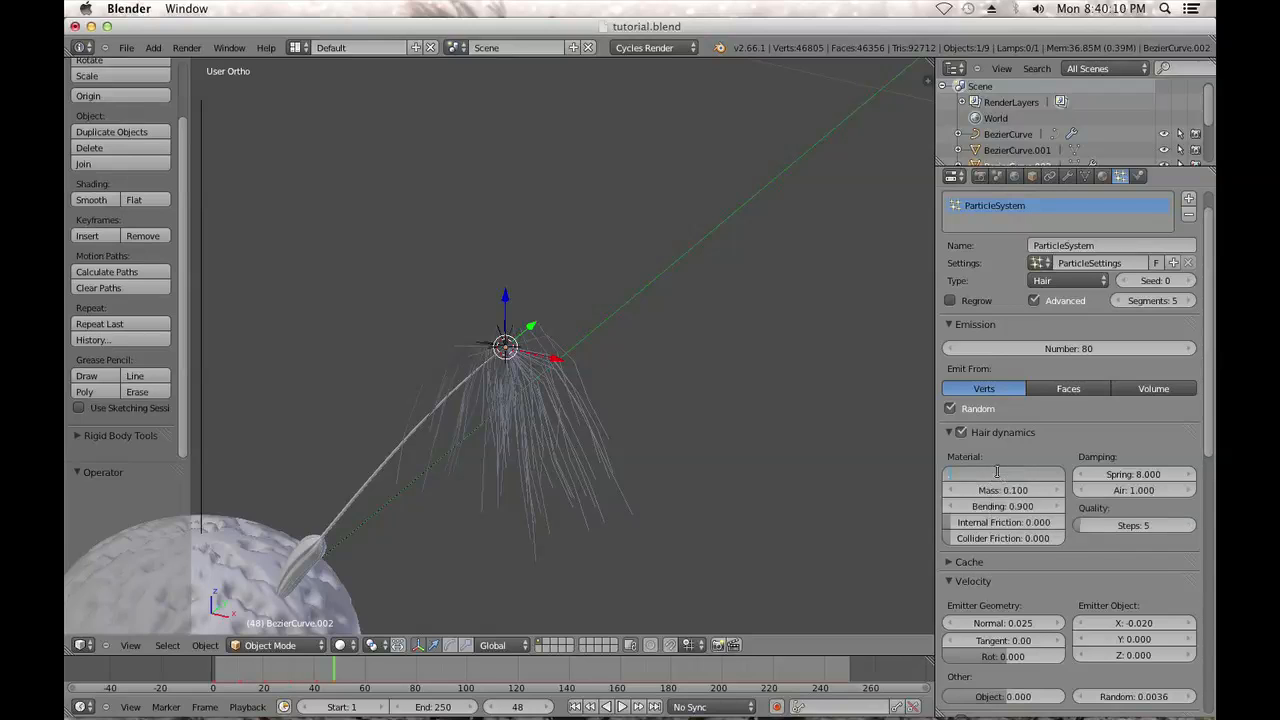
{"action": "type", "text": ".5"}
{"action": "key", "text": "Return"}
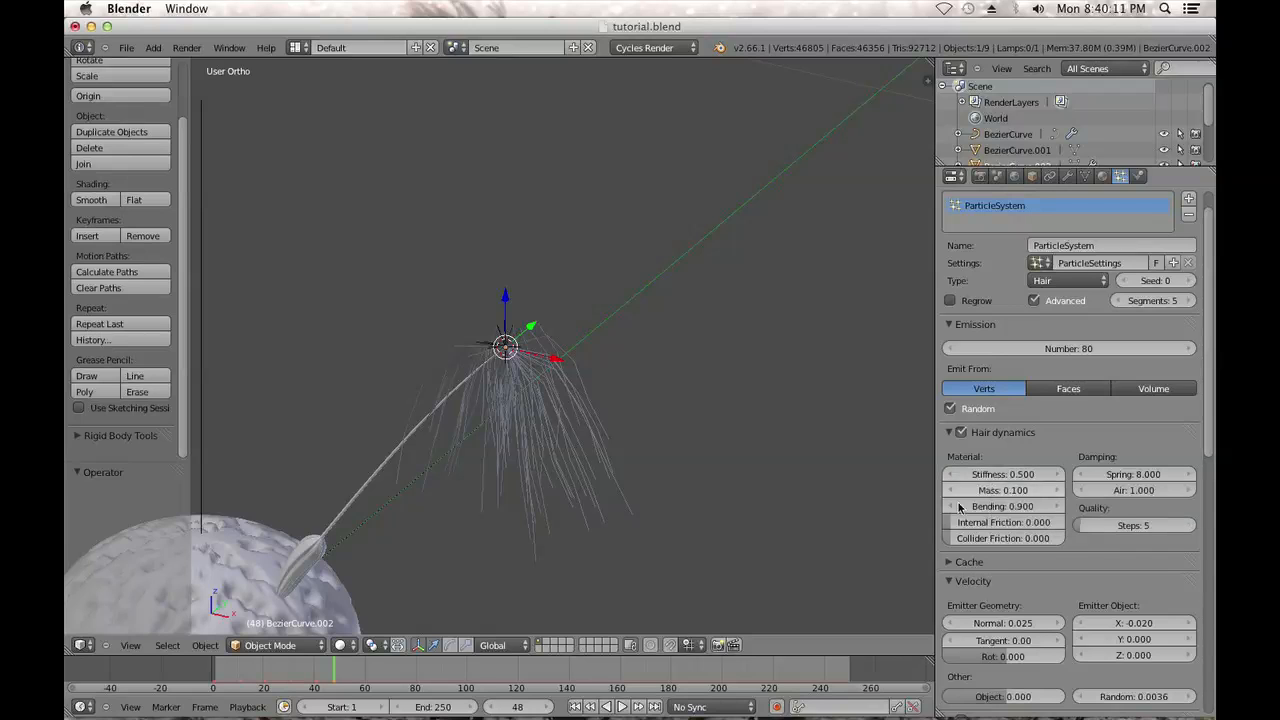
{"action": "left_click", "coordinate": [574, 707]}
{"action": "left_click", "coordinate": [622, 707]}
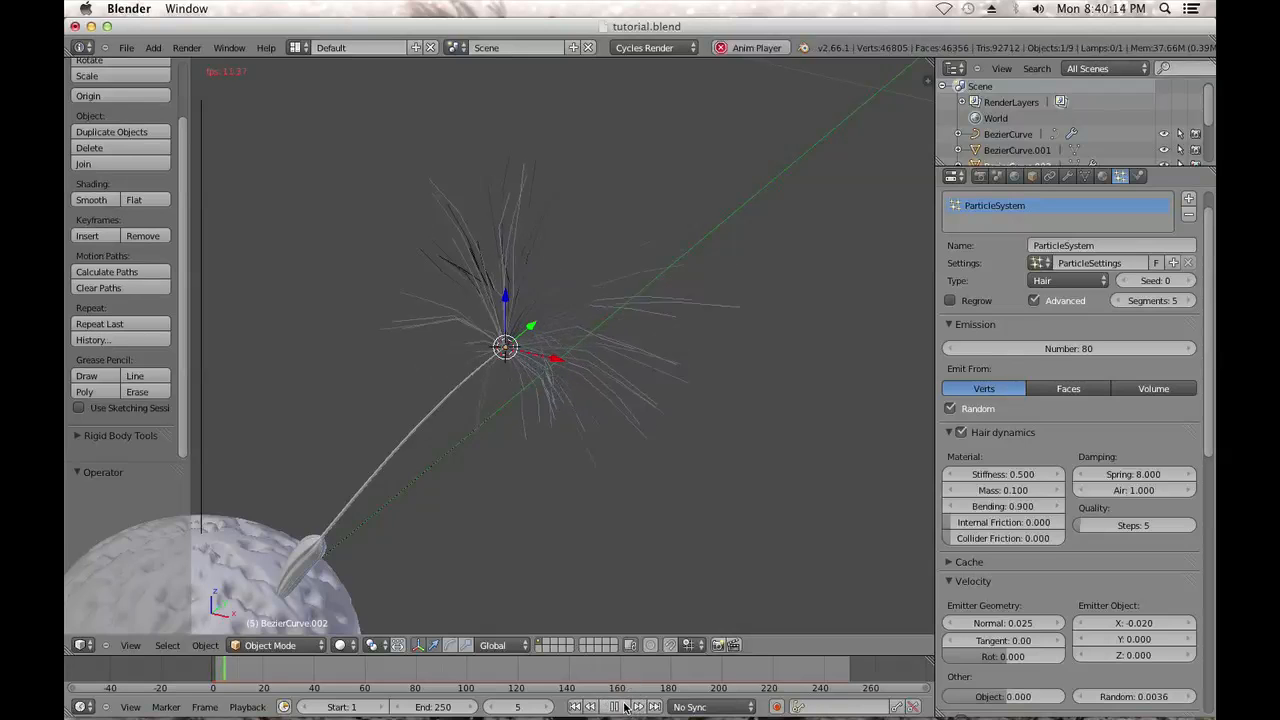
{"action": "left_click", "coordinate": [574, 707]}
Replay the hair animation from another viewing angle, stop it and rewind to the first frame
{"action": "middle_click_drag", "start_coordinate": [534, 463], "coordinate": [583, 389]}
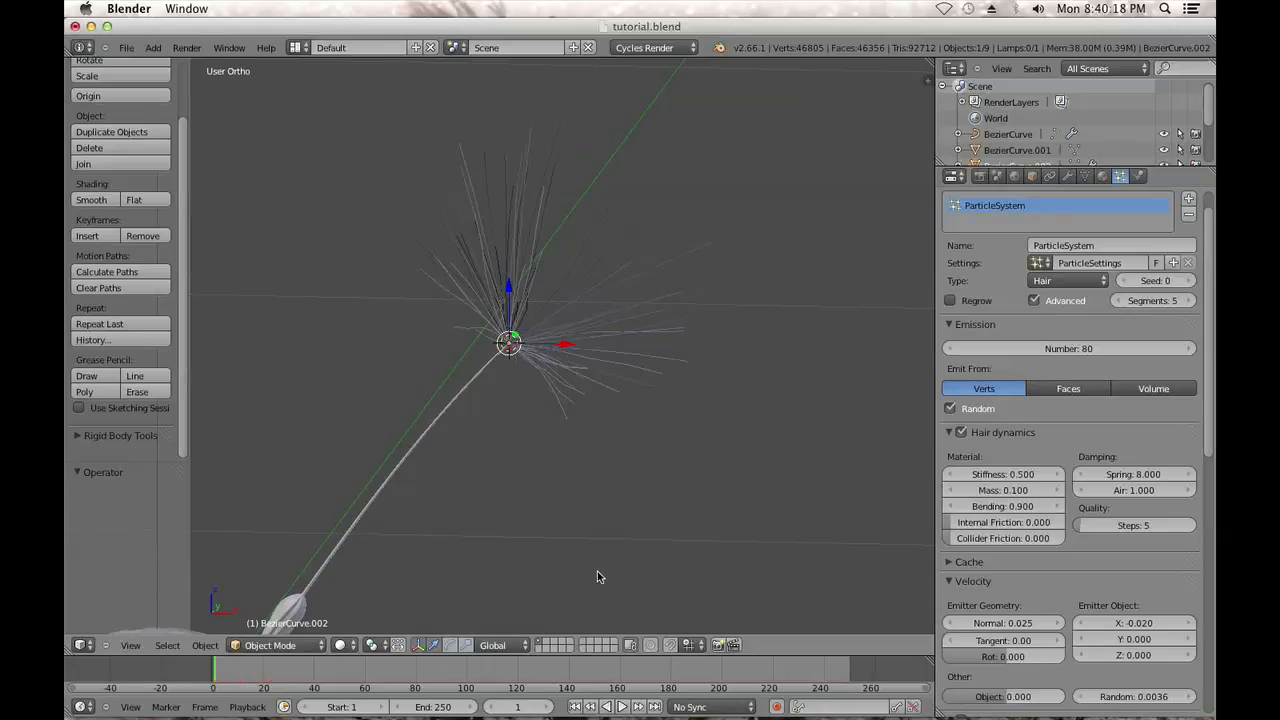
{"action": "left_click", "coordinate": [622, 707]}
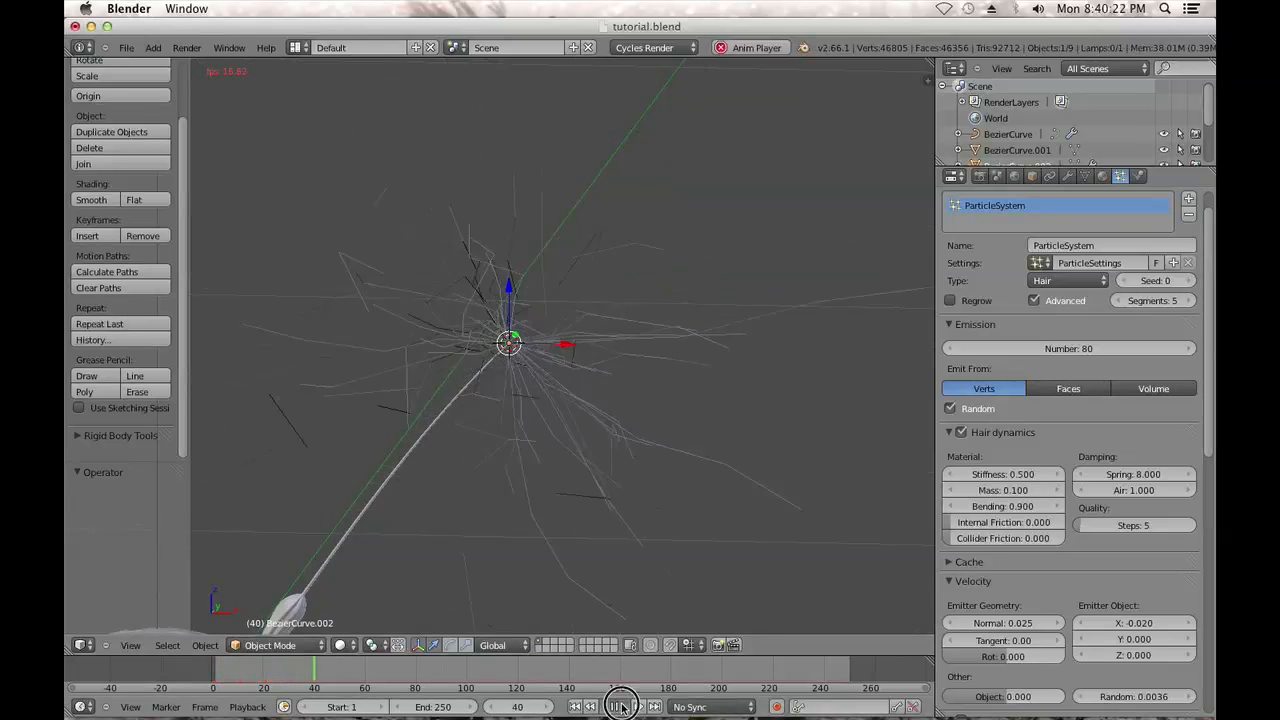
{"action": "left_click", "coordinate": [618, 707]}
{"action": "left_click", "coordinate": [576, 707]}
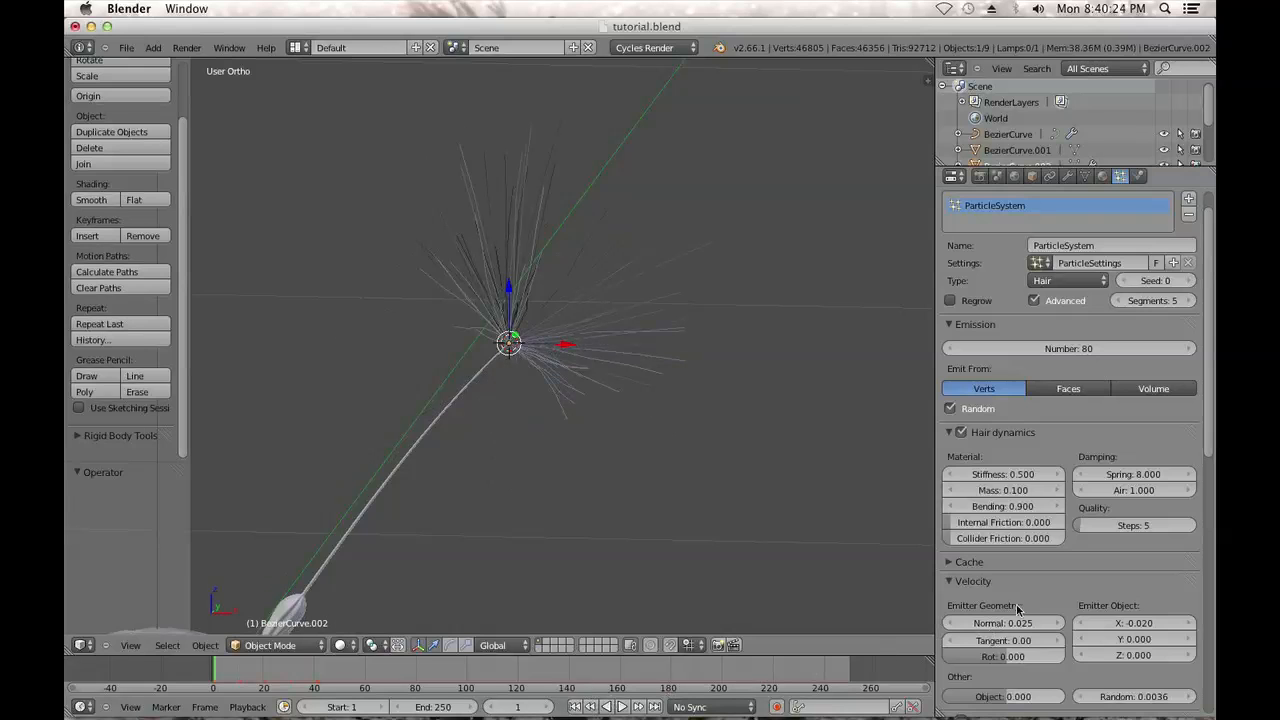
Set the particle physics integration's subframes to 4
{"action": "scroll", "coordinate": [996, 617], "scroll_direction": "down", "scroll_amount": 5}
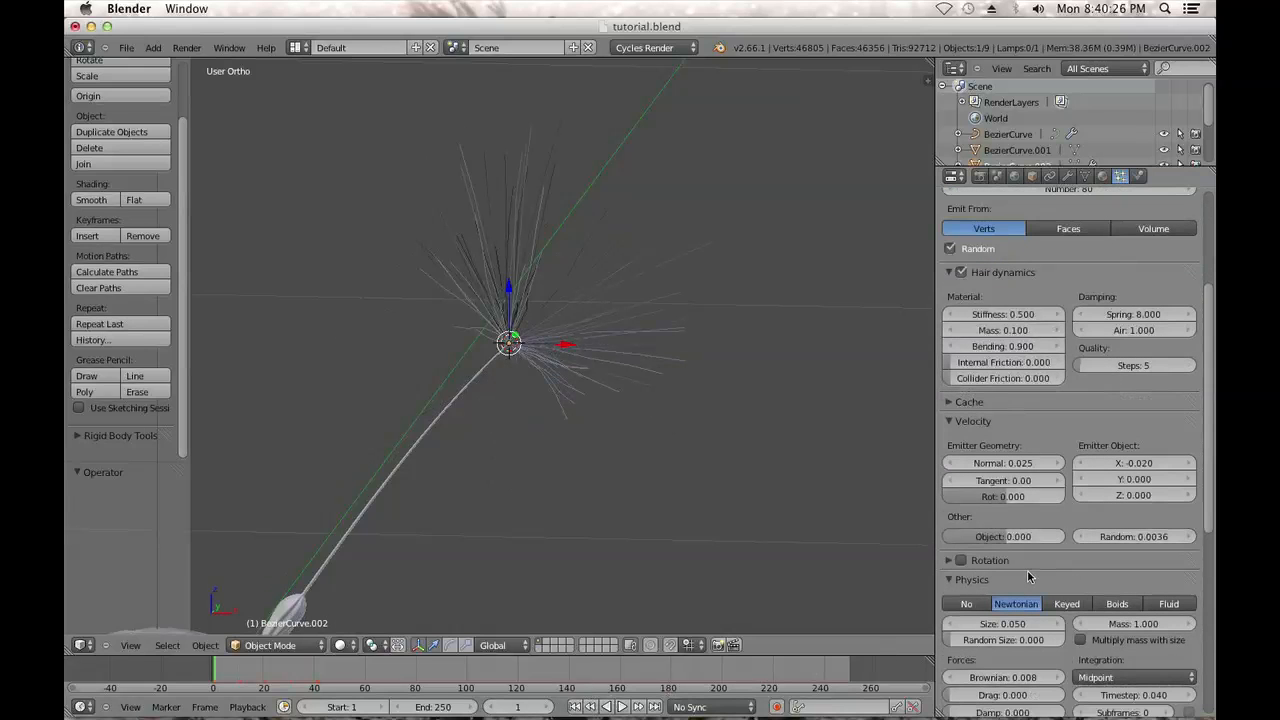
{"action": "scroll", "coordinate": [1035, 570], "scroll_direction": "down", "scroll_amount": 8}
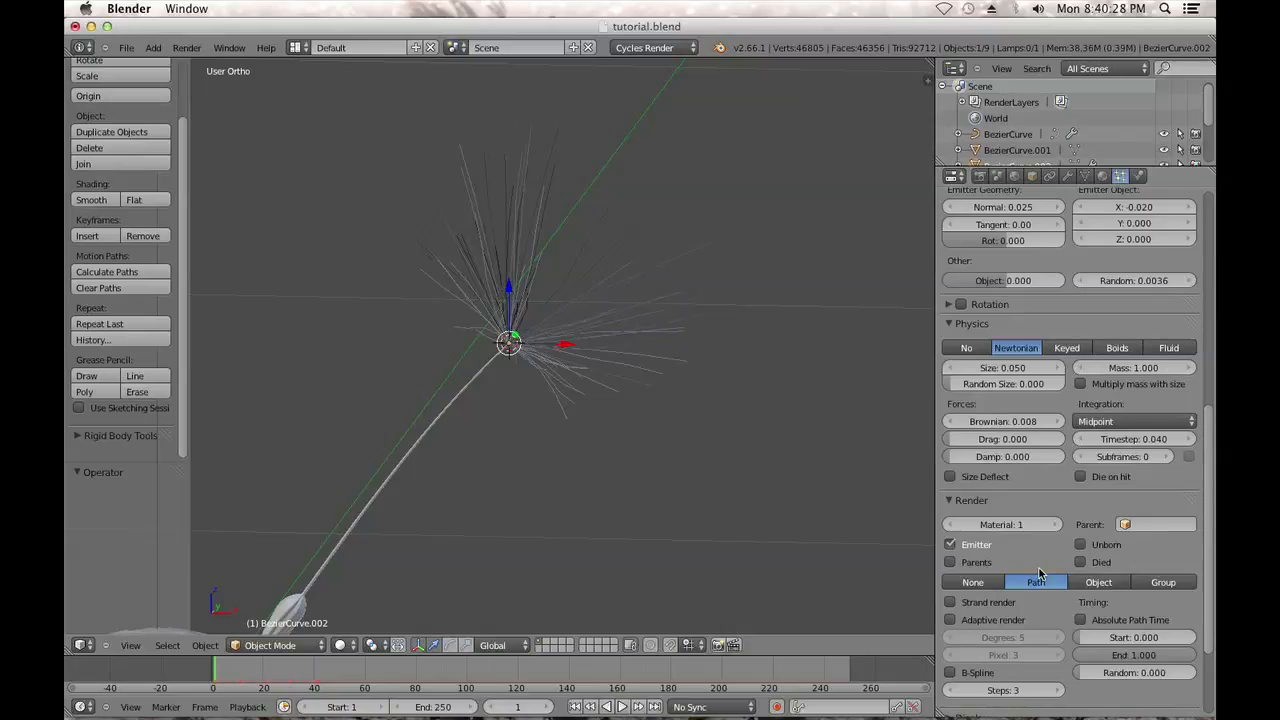
{"action": "left_click", "coordinate": [1169, 458]}
{"action": "left_click", "coordinate": [1168, 458]}
{"action": "left_click", "coordinate": [1168, 458]}
{"action": "left_click", "coordinate": [1168, 458]}
Set the hair path's render steps to 8
{"action": "scroll", "coordinate": [1150, 480], "scroll_direction": "down", "scroll_amount": 3}
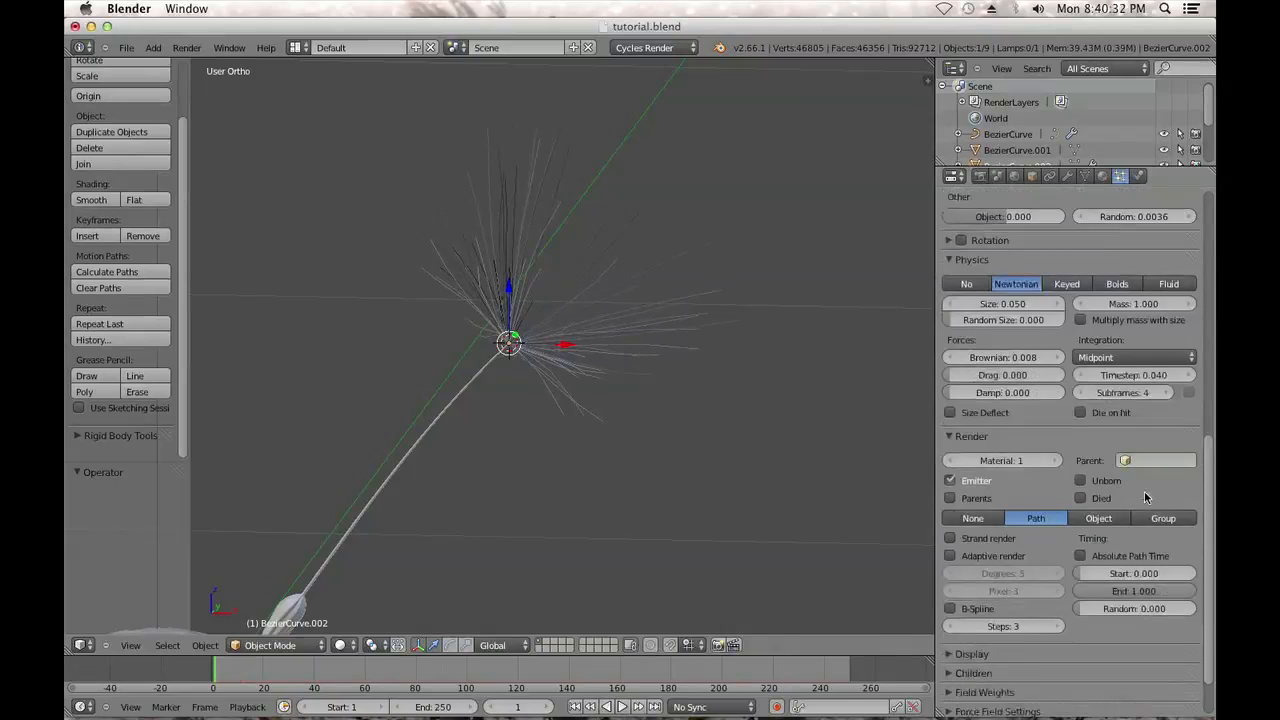
{"action": "left_click", "coordinate": [1055, 595]}
{"action": "left_click", "coordinate": [1055, 595]}
{"action": "left_click", "coordinate": [1055, 595]}
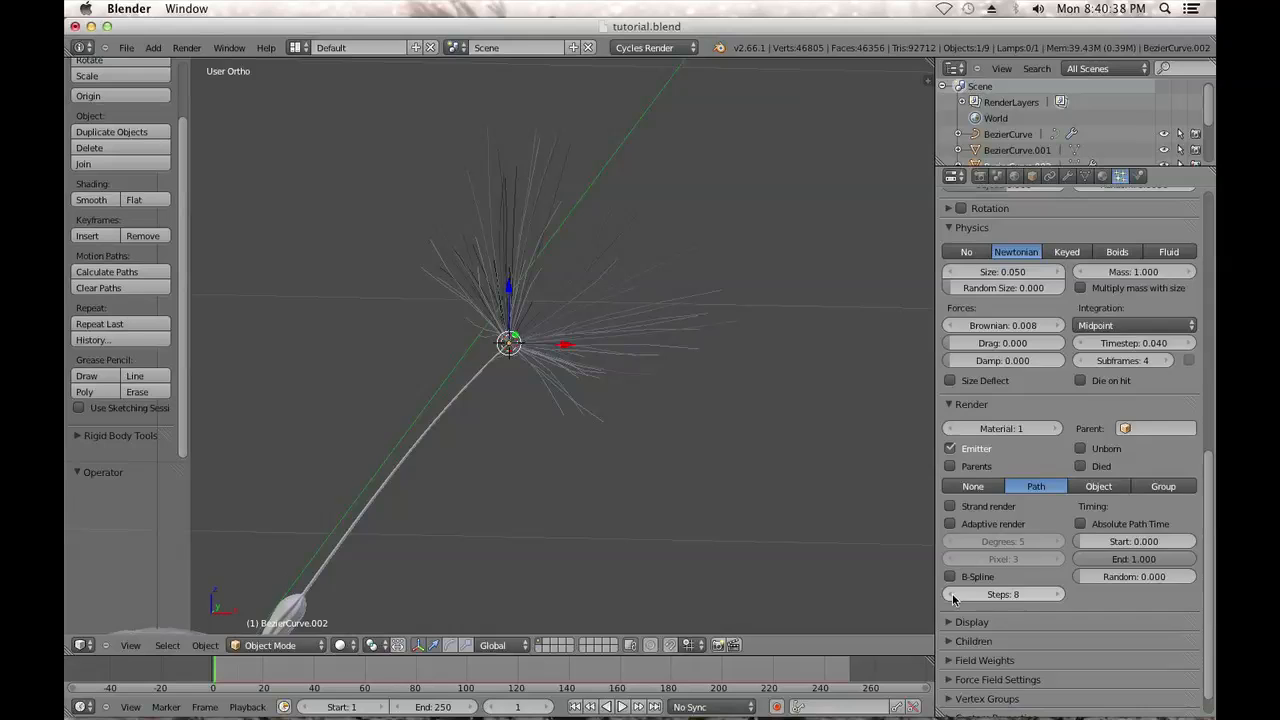
Try adjusting the Brownian force, preview the hair animation and return to the first frame
{"action": "scroll", "coordinate": [1174, 546], "scroll_direction": "up", "scroll_amount": 5}
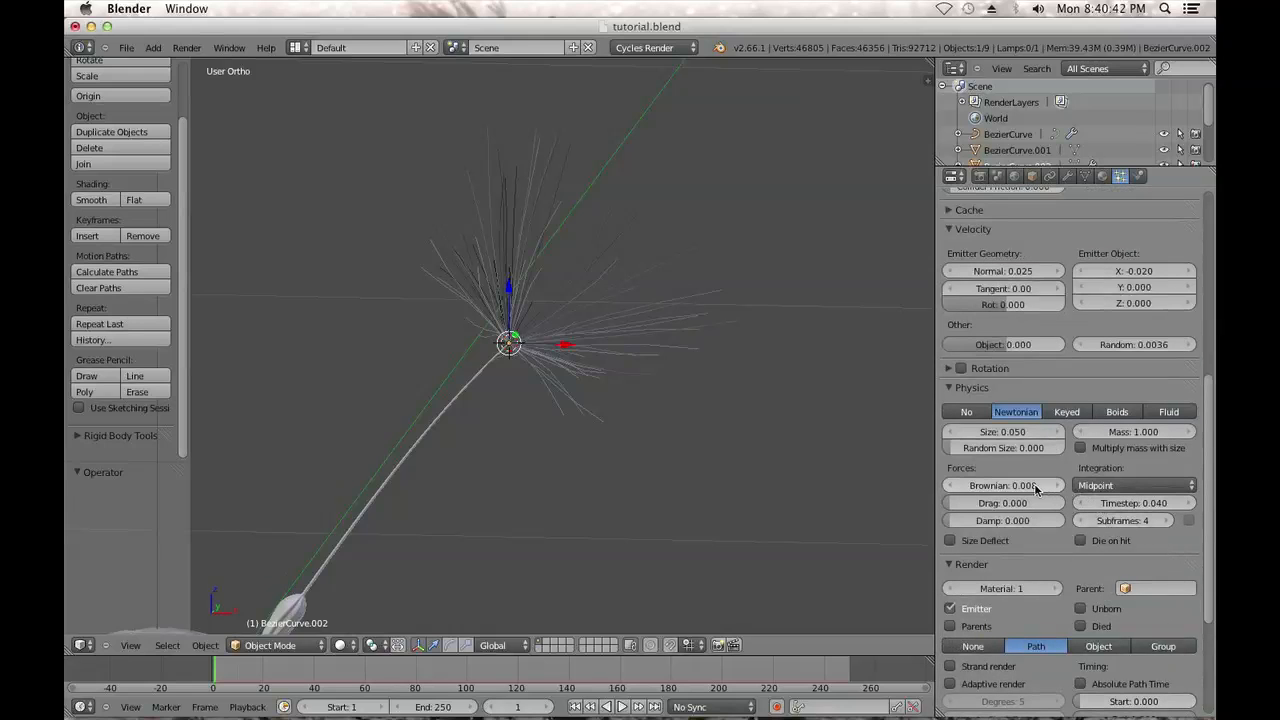
{"action": "left_click_drag", "start_coordinate": [1031, 483], "coordinate": [980, 489]}
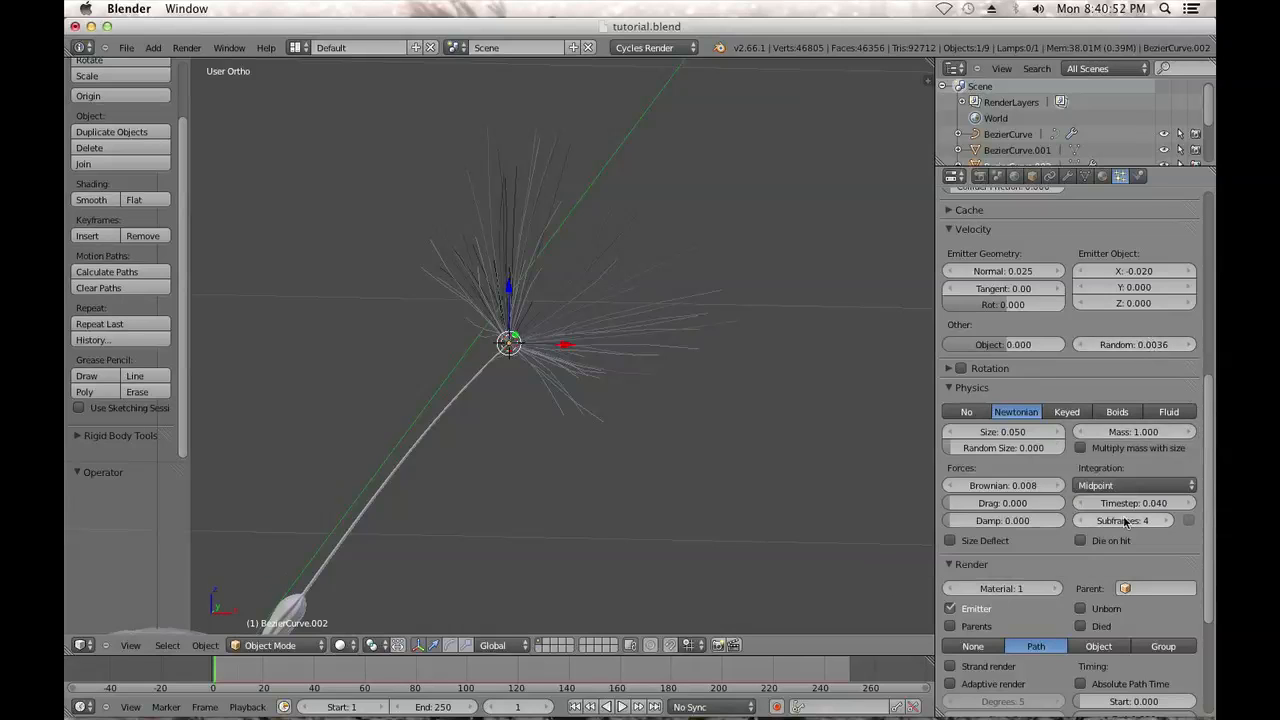
{"action": "scroll", "coordinate": [1108, 530], "scroll_direction": "up", "scroll_amount": 10}
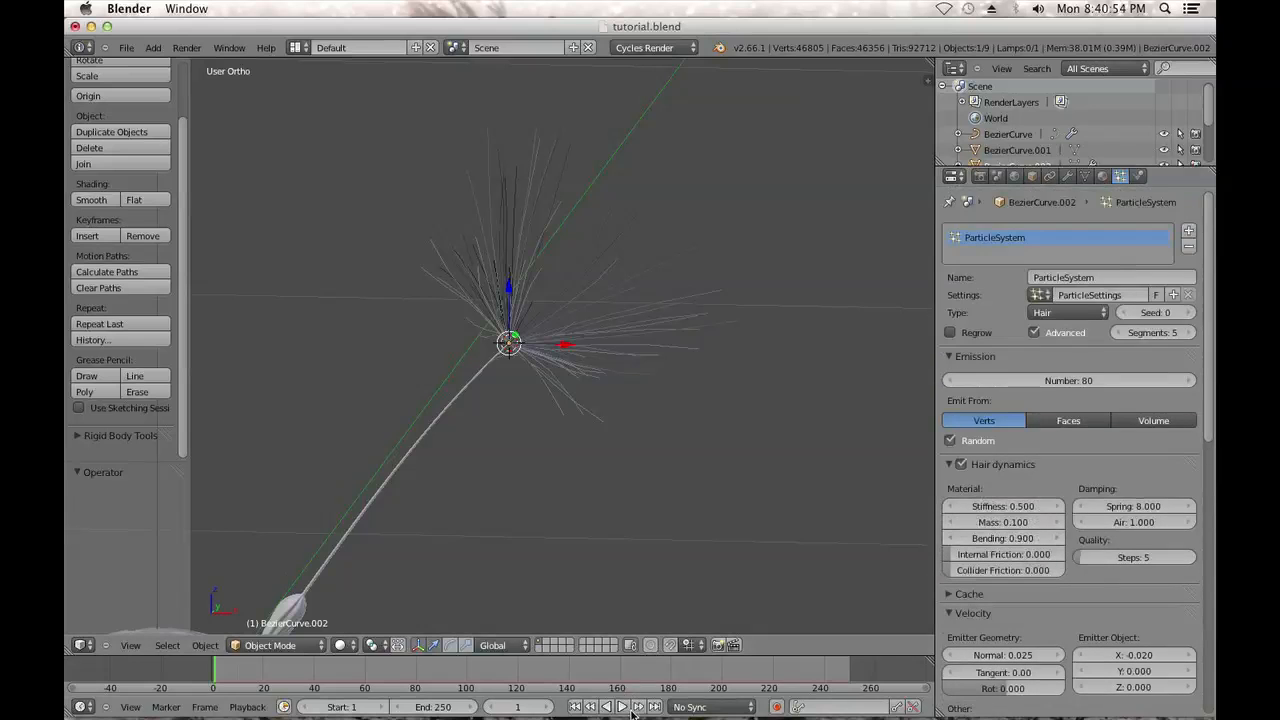
{"action": "left_click", "coordinate": [622, 707]}
{"action": "left_click", "coordinate": [622, 707]}
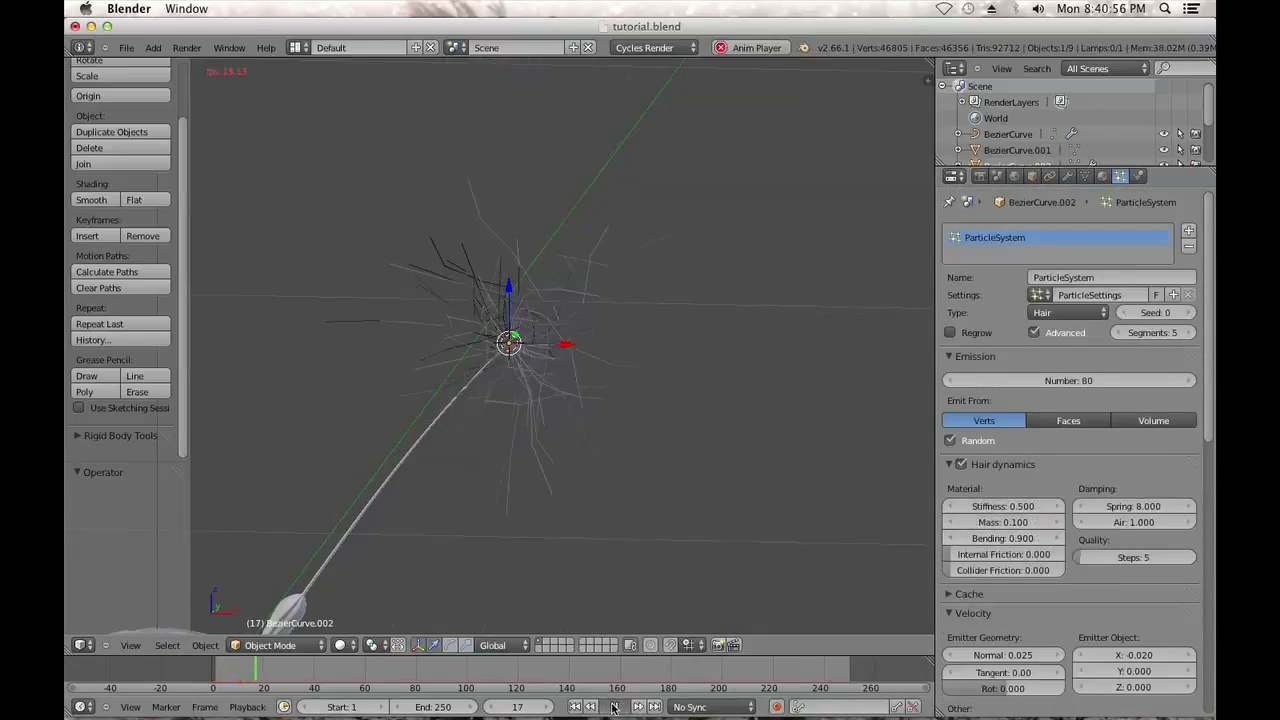
{"action": "left_click", "coordinate": [580, 707]}
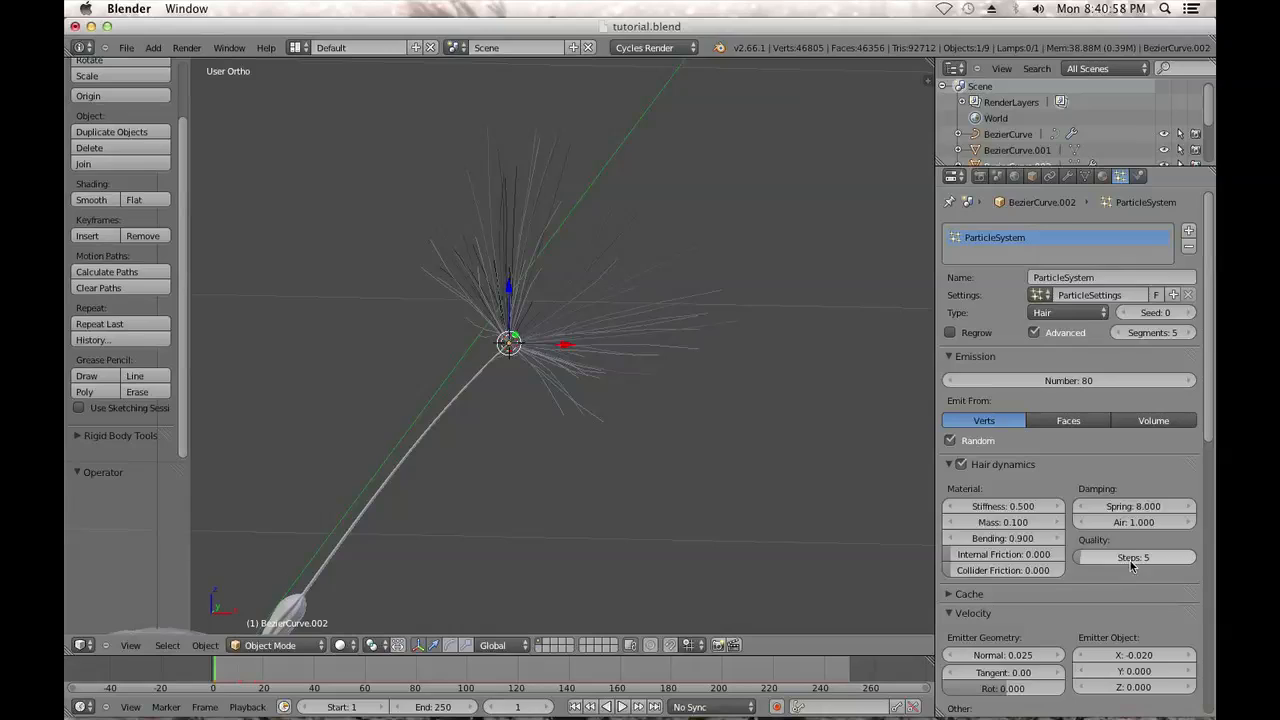
Set the hair dynamics' air damping to 0.1, play the animation and rewind to the first frame
{"action": "left_click", "coordinate": [1137, 523]}
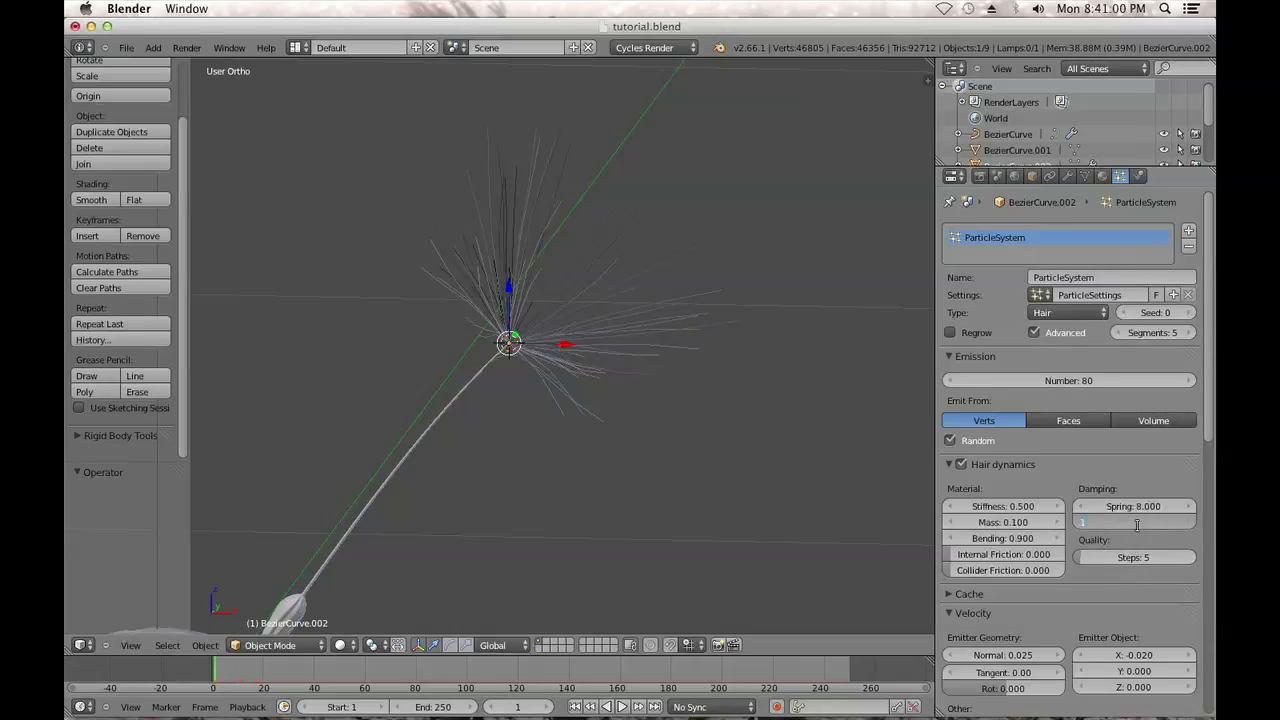
{"action": "type", "text": ".1"}
{"action": "key", "text": "Return"}
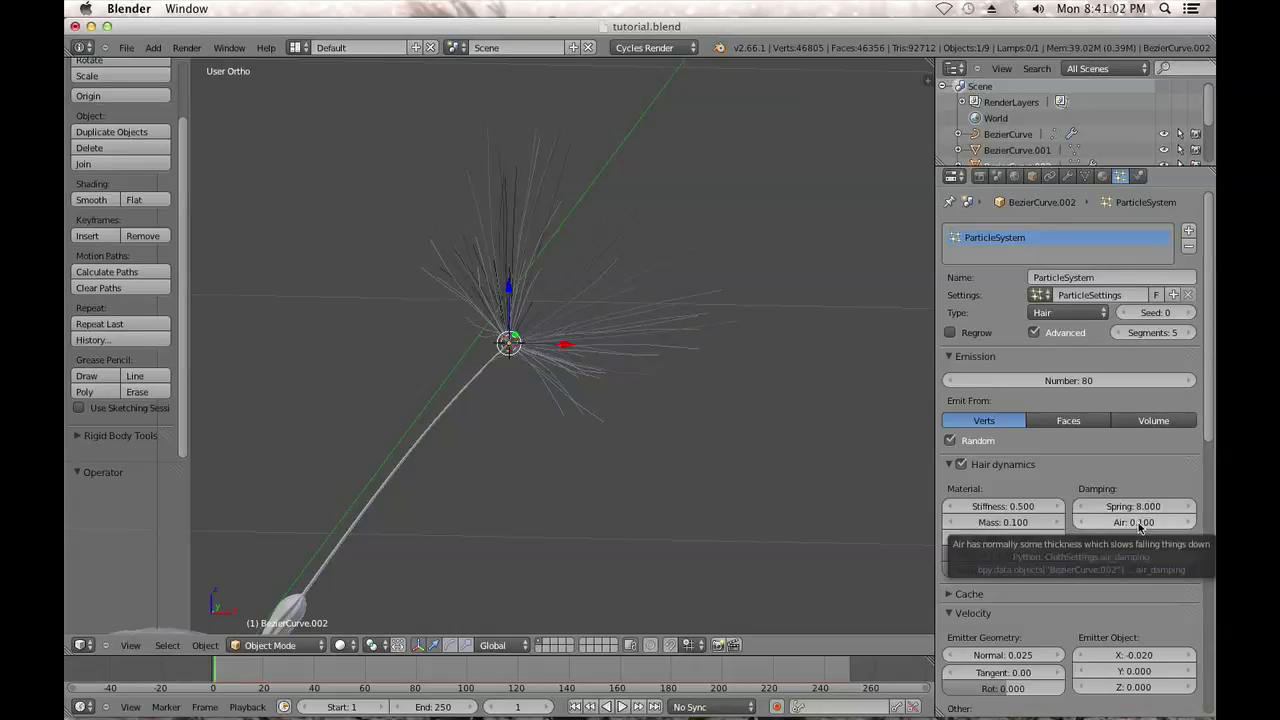
{"action": "left_click", "coordinate": [622, 707]}
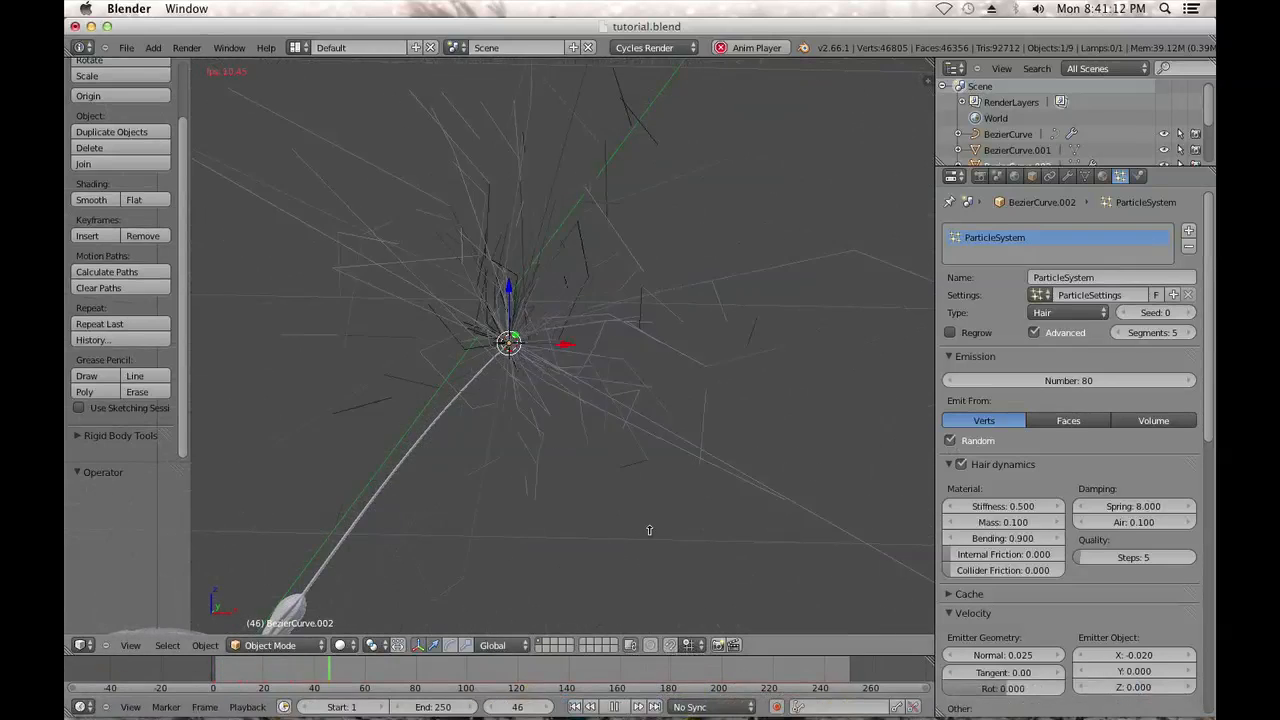
{"action": "left_click", "coordinate": [620, 709]}
{"action": "left_click", "coordinate": [575, 707]}
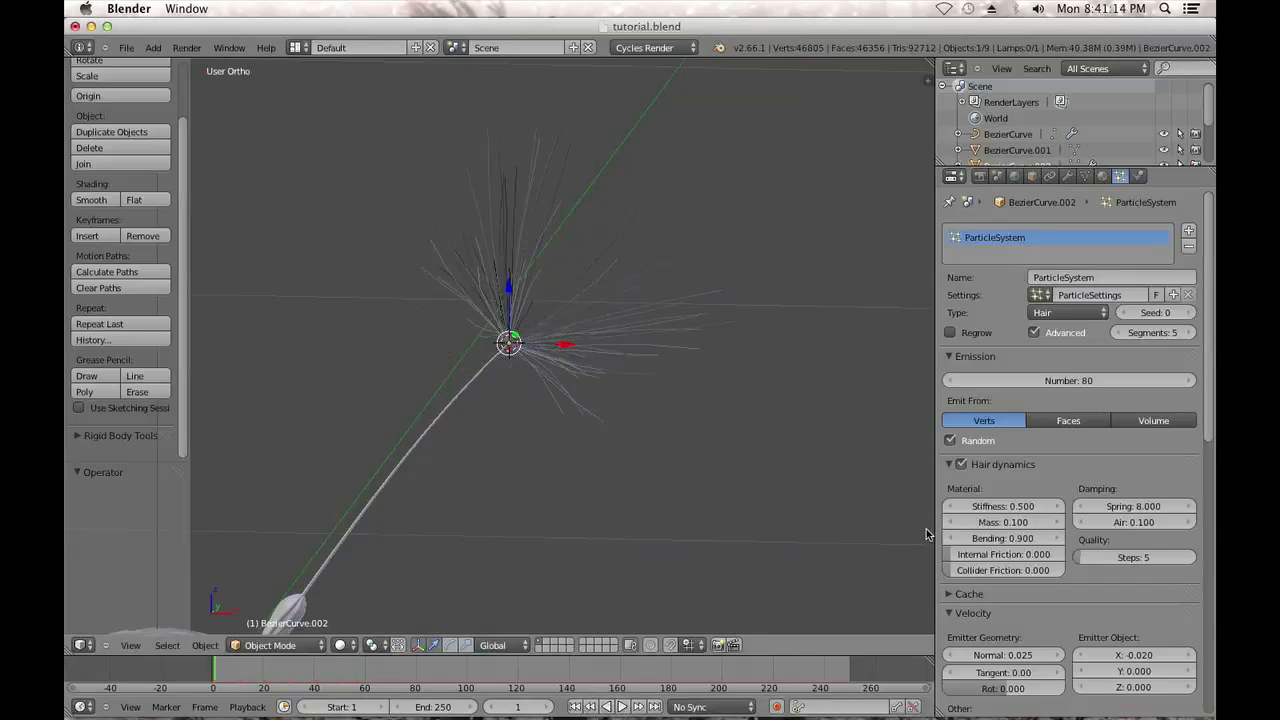
Set the hair material's stiffness to 0.9 and play the animation briefly
{"action": "left_click", "coordinate": [1011, 505]}
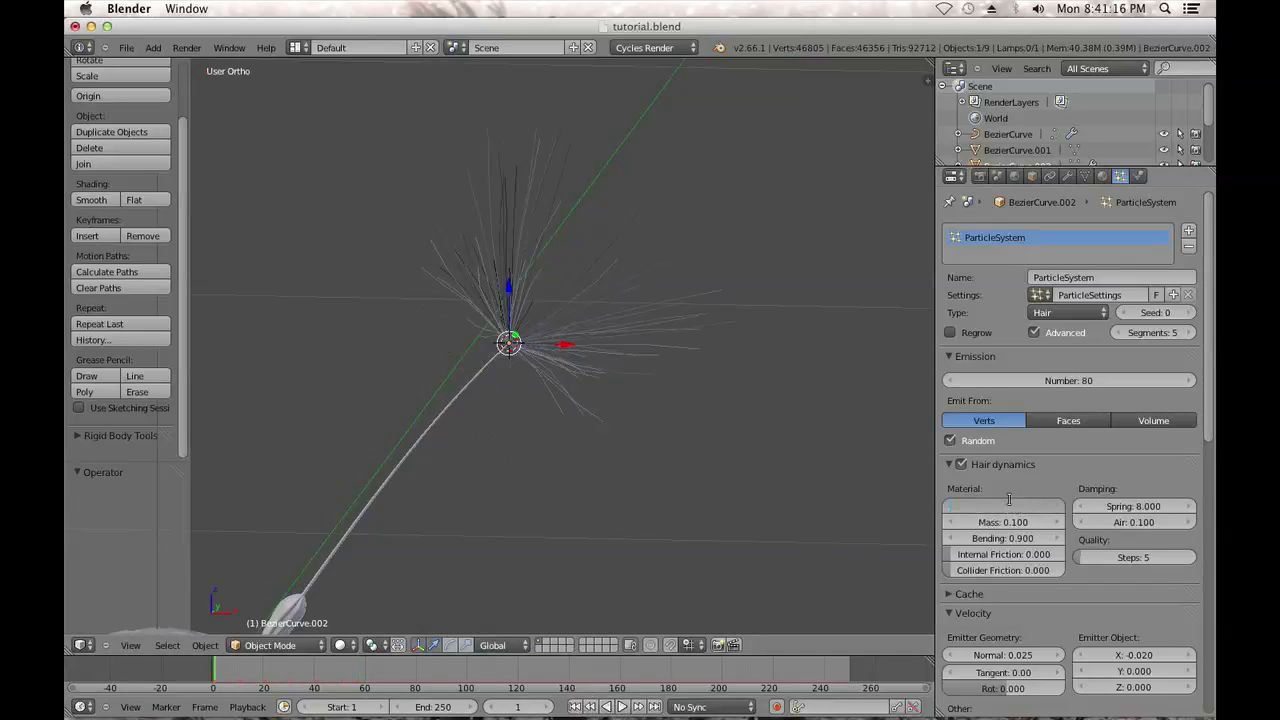
{"action": "type", "text": ".9"}
{"action": "key", "text": "Return"}
{"action": "left_click", "coordinate": [621, 707]}
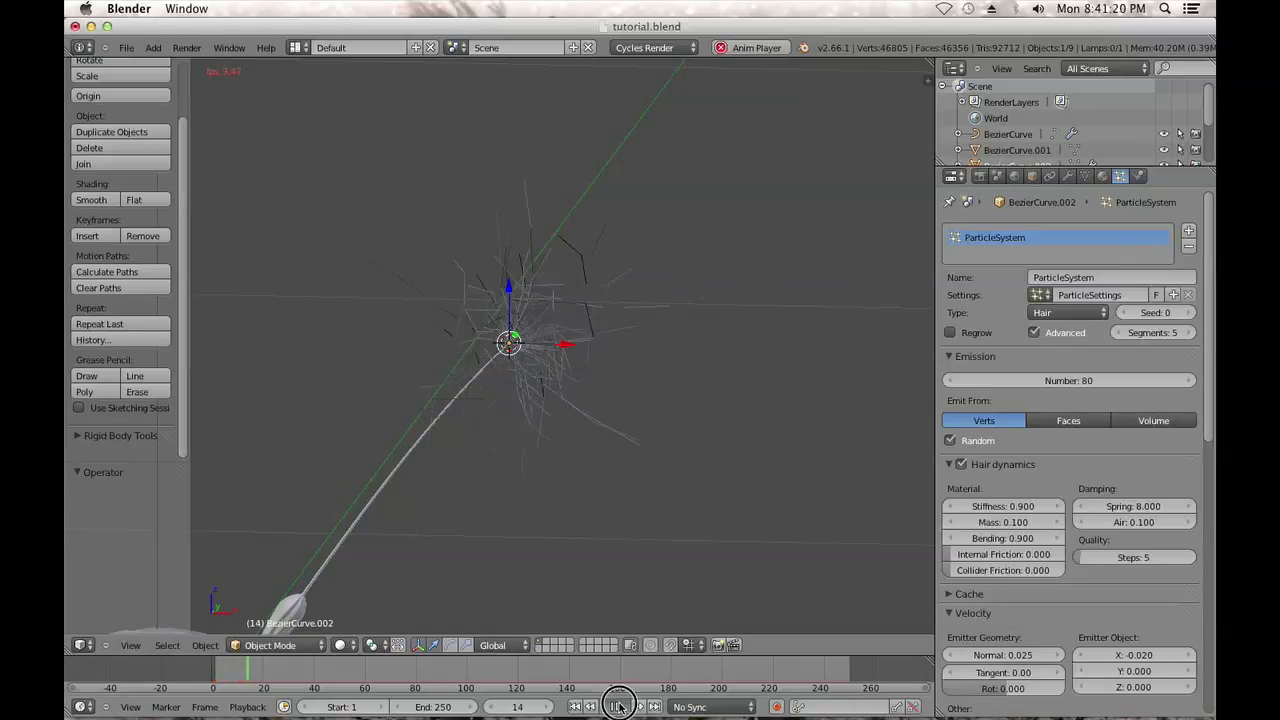
{"action": "left_click", "coordinate": [618, 707]}
Set the hair dynamics' cache step to 1 and preview the animation from the first frame
{"action": "left_click", "coordinate": [969, 593]}
{"action": "scroll", "coordinate": [1038, 628], "scroll_direction": "down", "scroll_amount": 3}
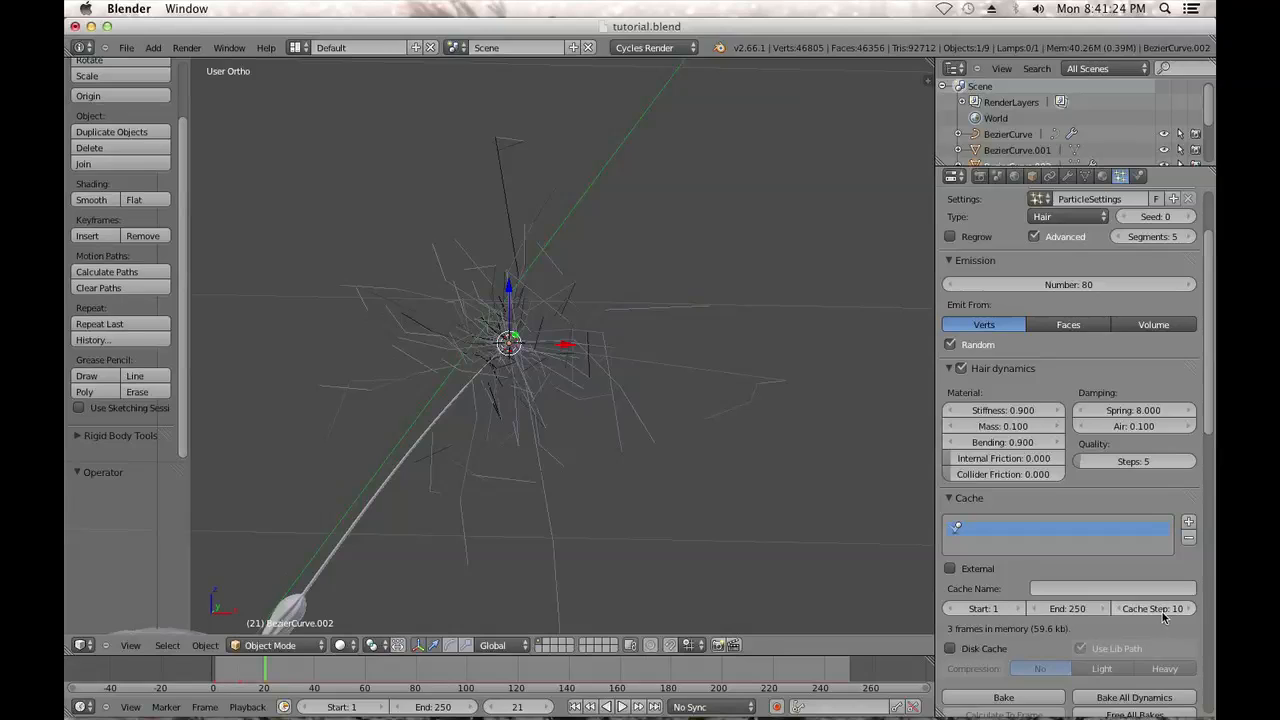
{"action": "left_click", "coordinate": [1161, 609]}
{"action": "type", "text": "1"}
{"action": "key", "text": "Return"}
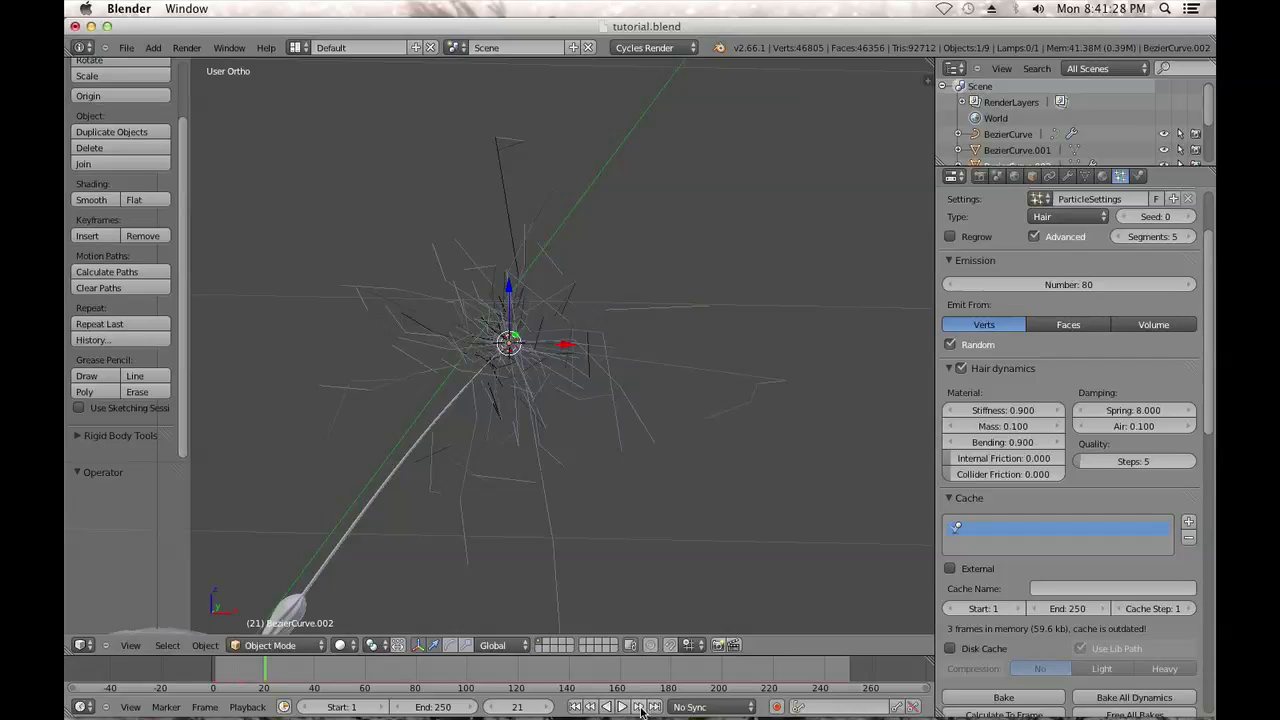
{"action": "left_click", "coordinate": [574, 707]}
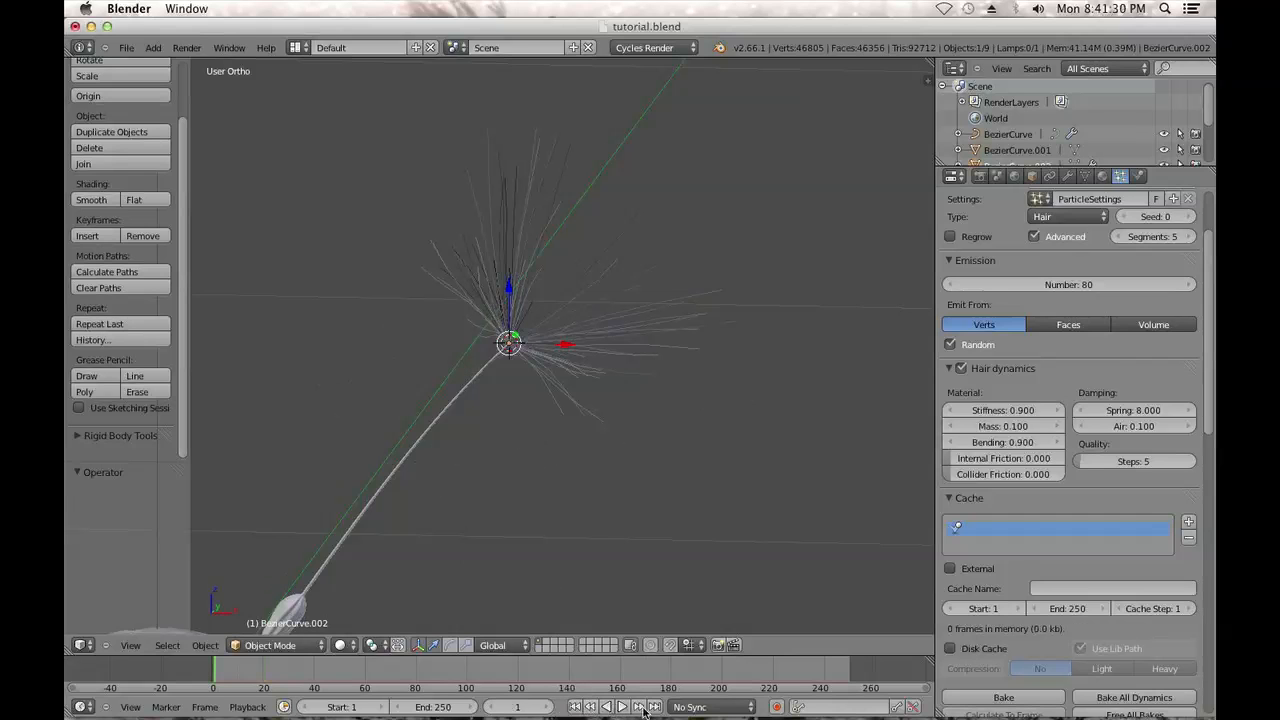
{"action": "left_click", "coordinate": [630, 707]}
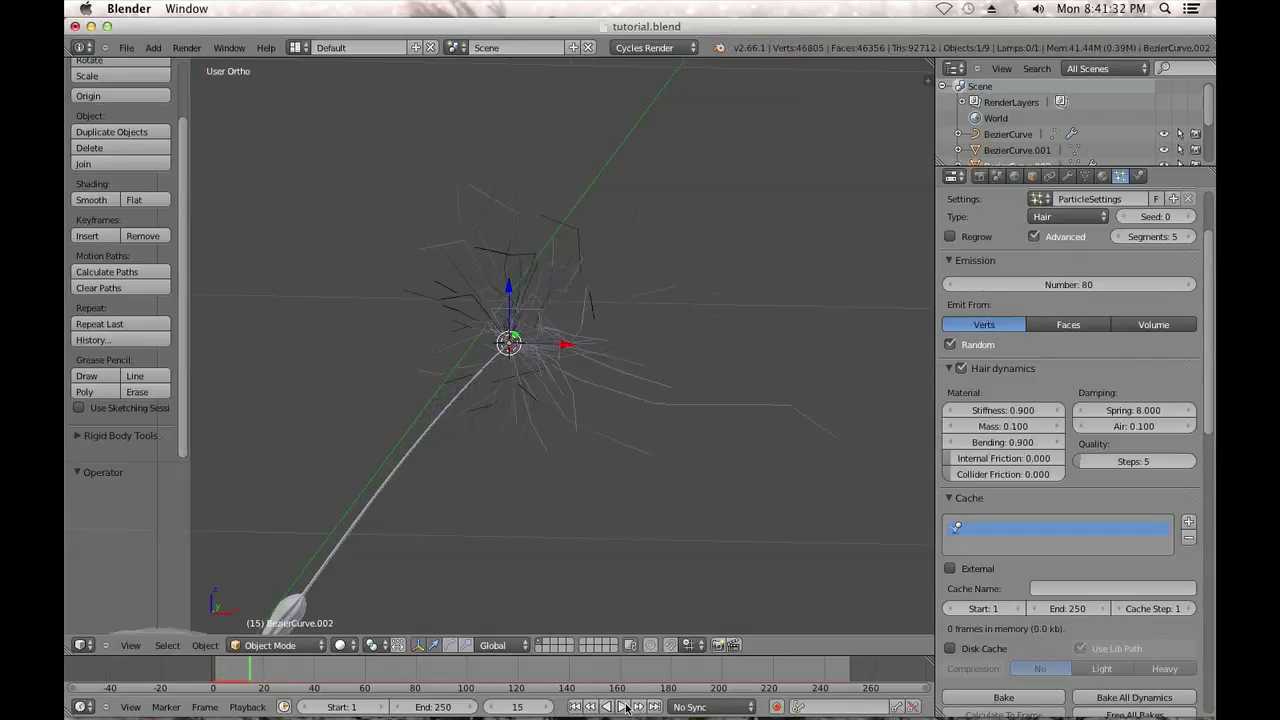
{"action": "left_click", "coordinate": [575, 707]}
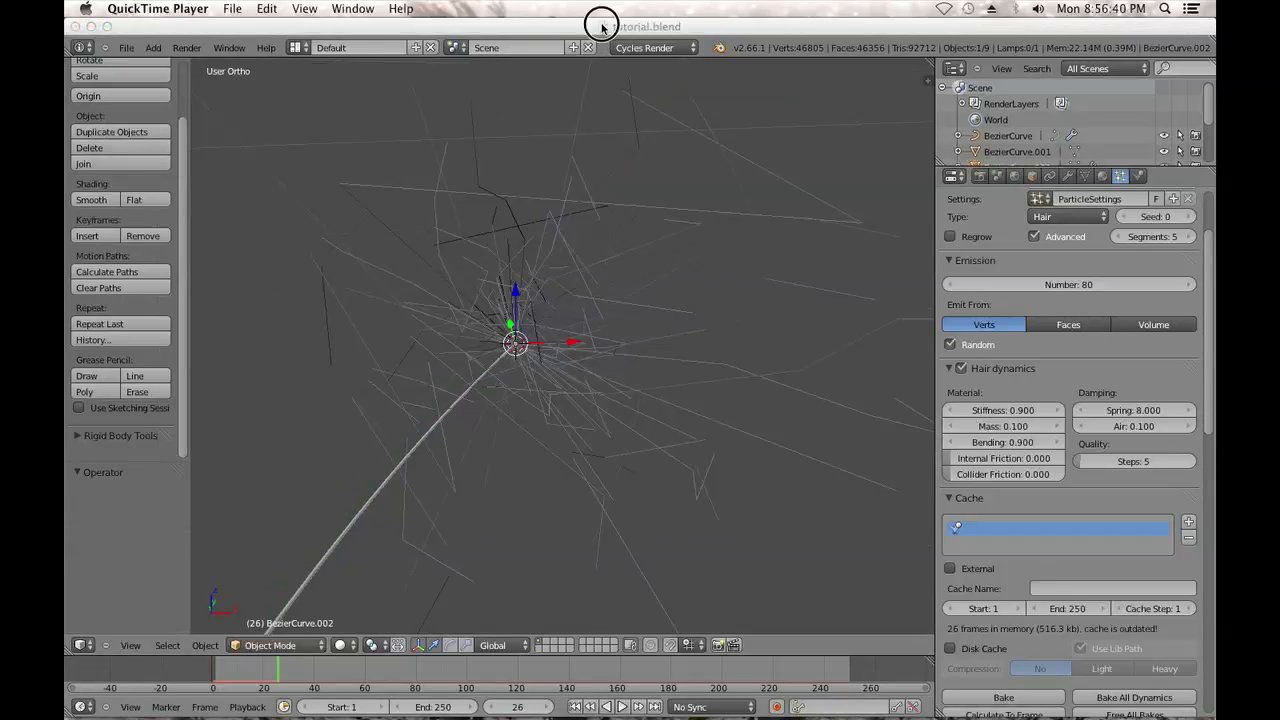
Set the hair material's stiffness to 0.3, preview the animation together with the whole flower head and rewind to the first frame
{"action": "left_click", "coordinate": [600, 23]}
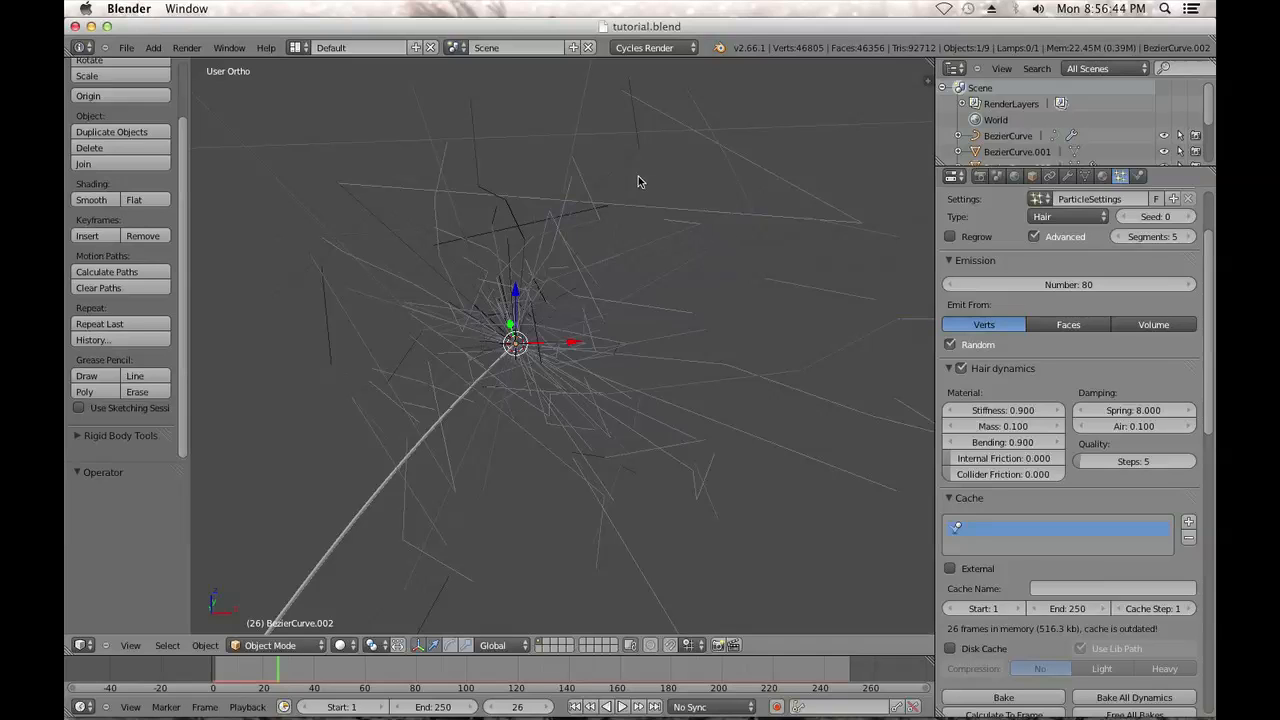
{"action": "left_click", "coordinate": [996, 410]}
{"action": "type", "text": ".3"}
{"action": "key", "text": "Return"}
{"action": "left_click", "coordinate": [576, 707]}
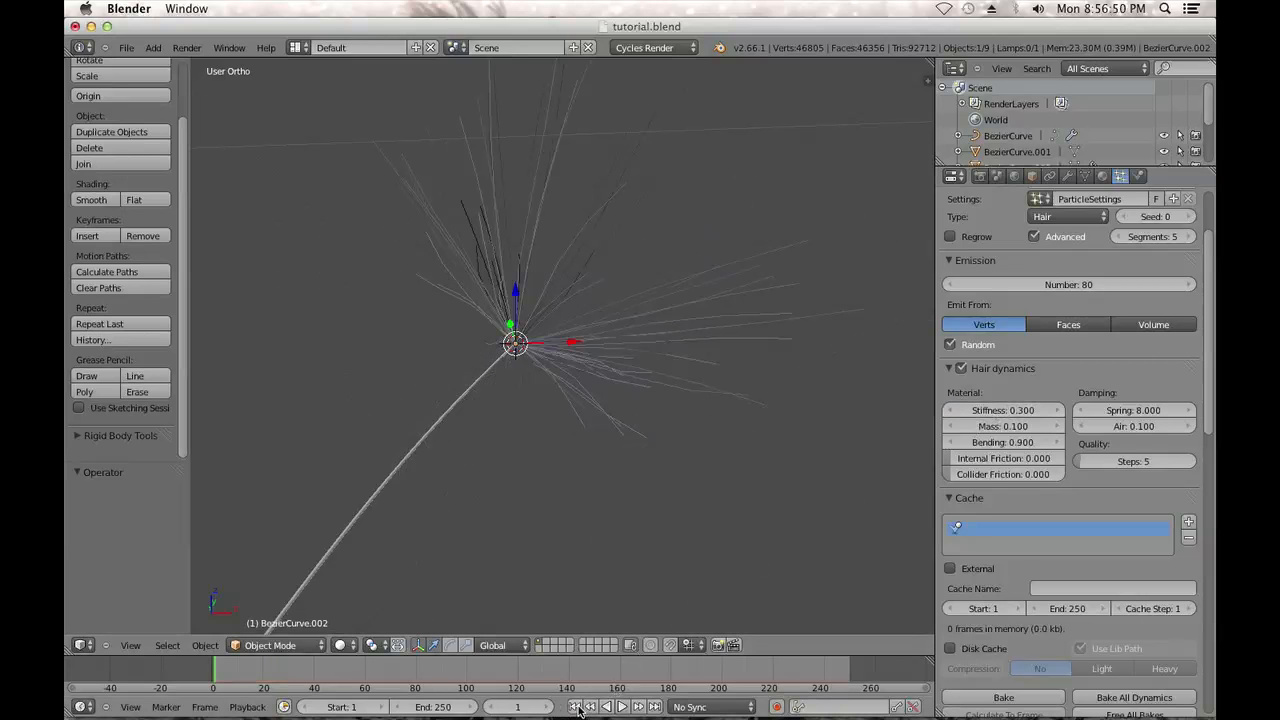
{"action": "left_click", "coordinate": [622, 707]}
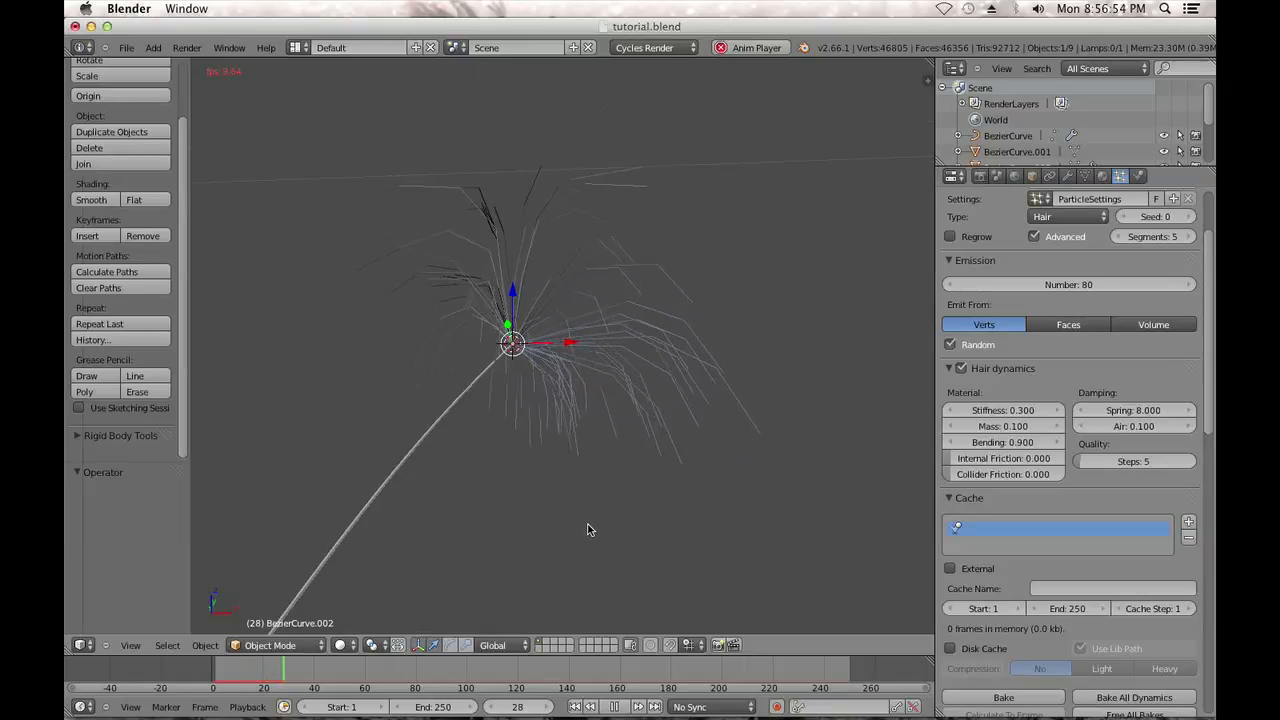
{"action": "scroll", "coordinate": [588, 532], "scroll_direction": "down", "scroll_amount": 2}
{"action": "scroll", "coordinate": [588, 532], "scroll_direction": "down", "scroll_amount": 2}
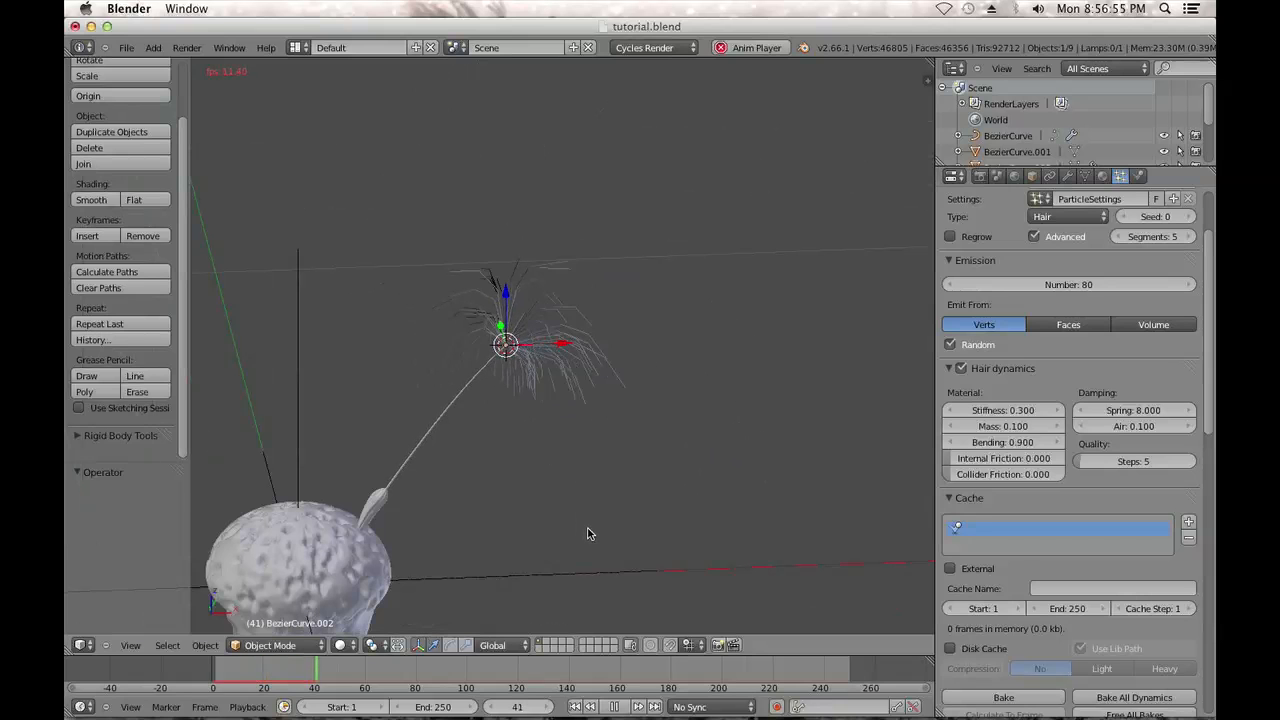
{"action": "left_click", "coordinate": [612, 707]}
{"action": "left_click", "coordinate": [575, 707]}
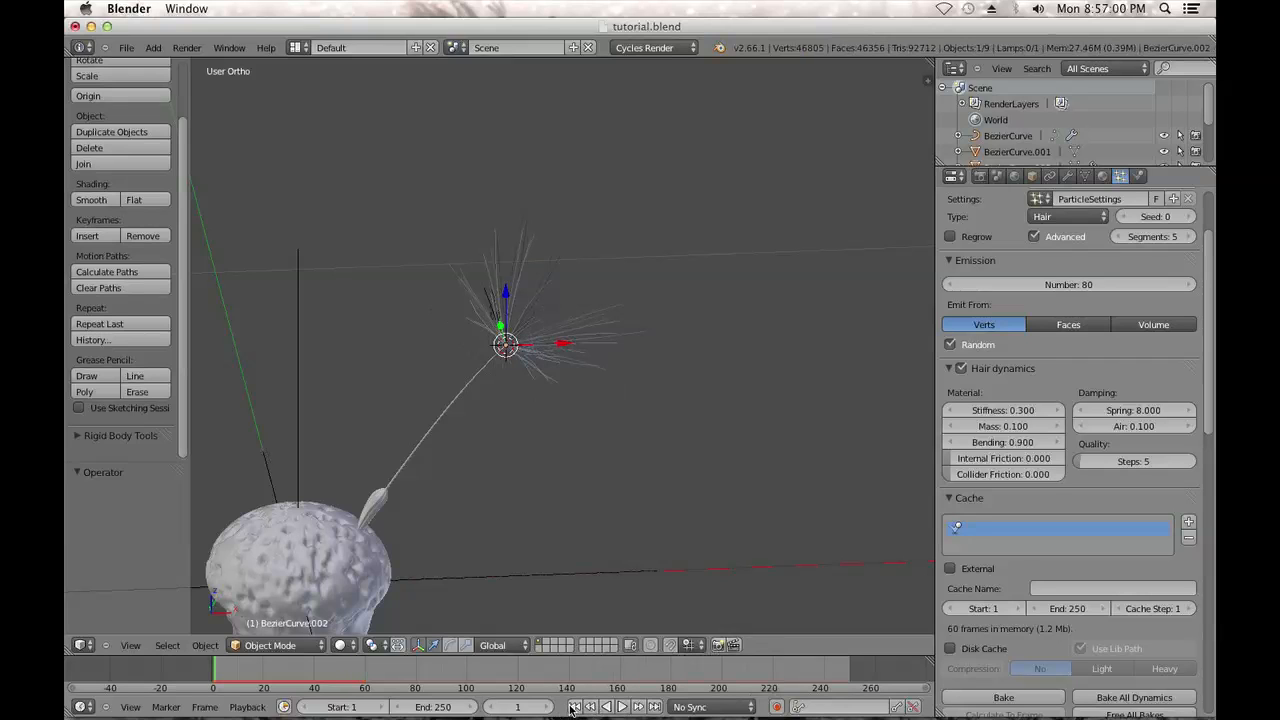
Set the hair dynamics' spring damping to 6 and play the animation to check the hairs
{"action": "scroll", "coordinate": [604, 496], "scroll_direction": "up", "scroll_amount": 2}
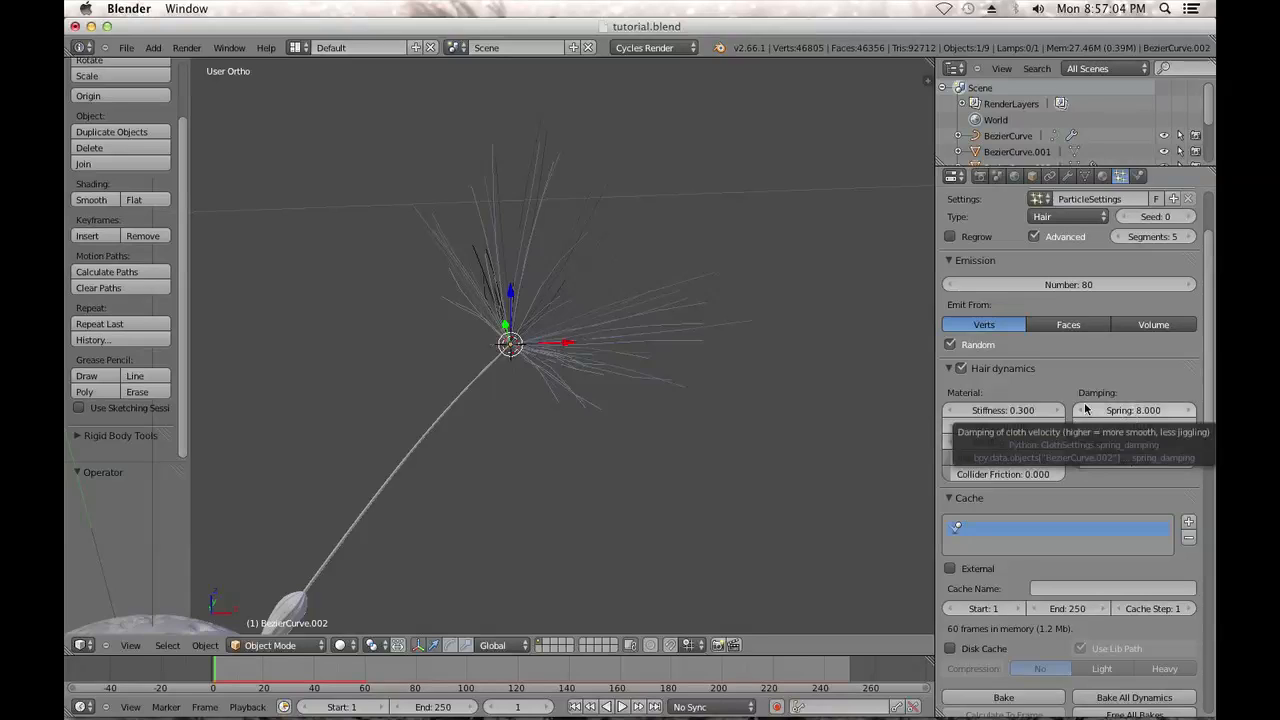
{"action": "left_click", "coordinate": [1133, 428]}
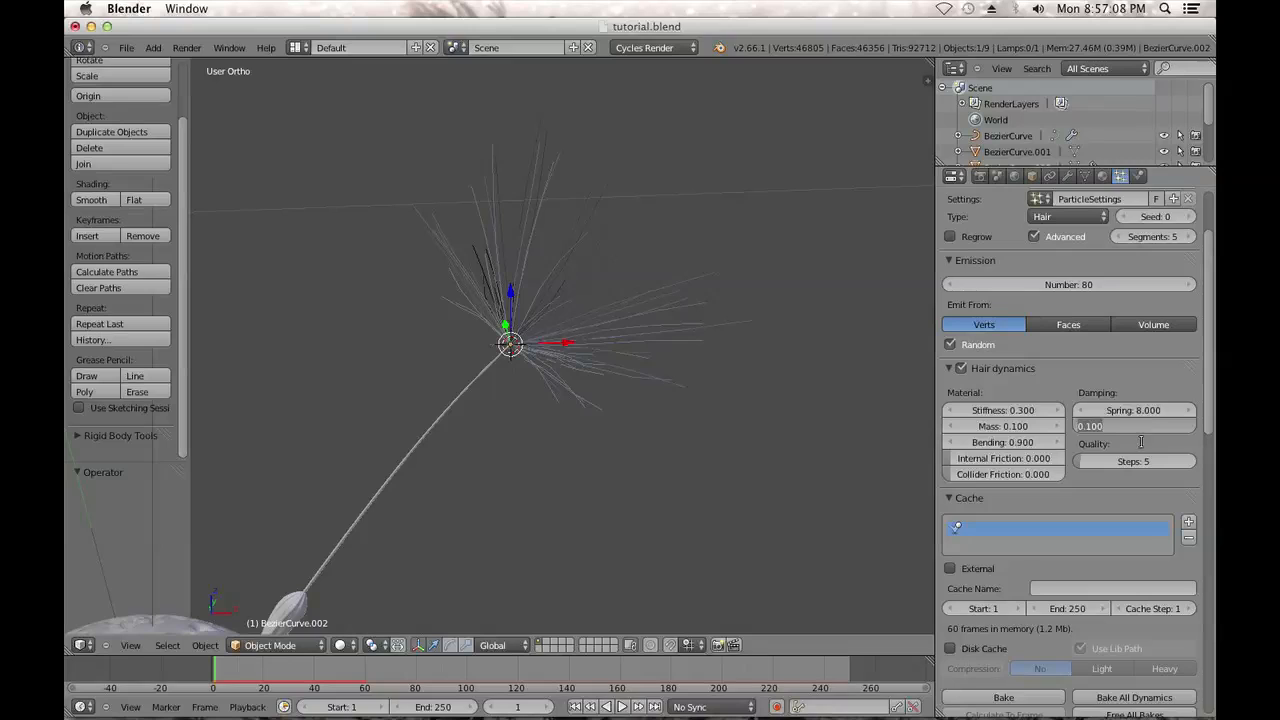
{"action": "key", "text": "Return"}
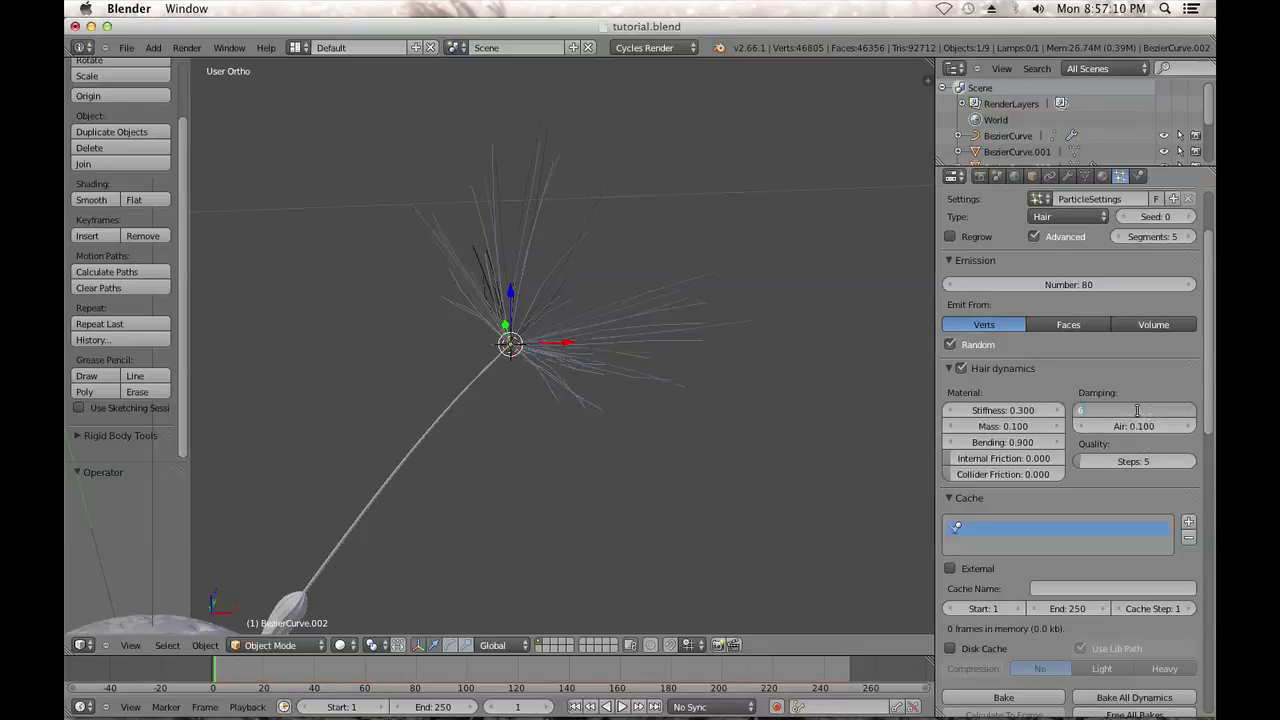
{"action": "left_click", "coordinate": [1137, 410]}
{"action": "type", "text": "6"}
{"action": "key", "text": "Return"}
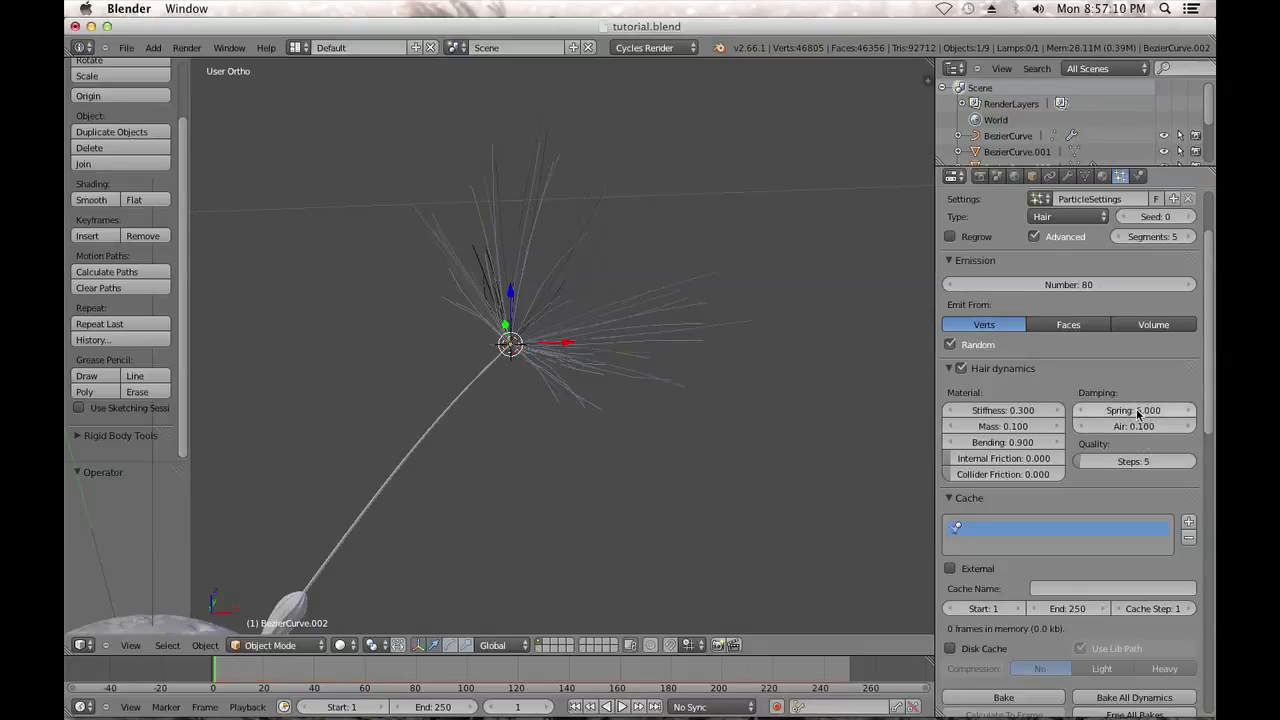
{"action": "left_click", "coordinate": [621, 707]}
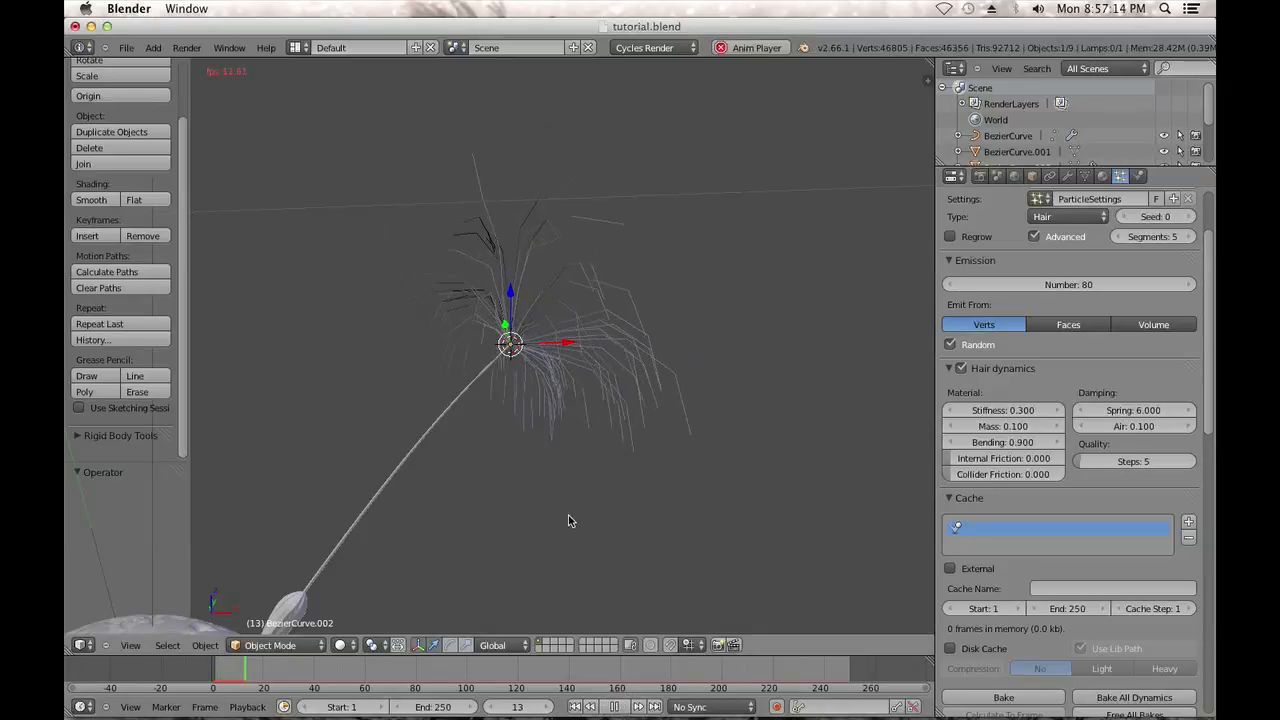
{"action": "scroll", "coordinate": [569, 521], "scroll_direction": "down", "scroll_amount": 2}
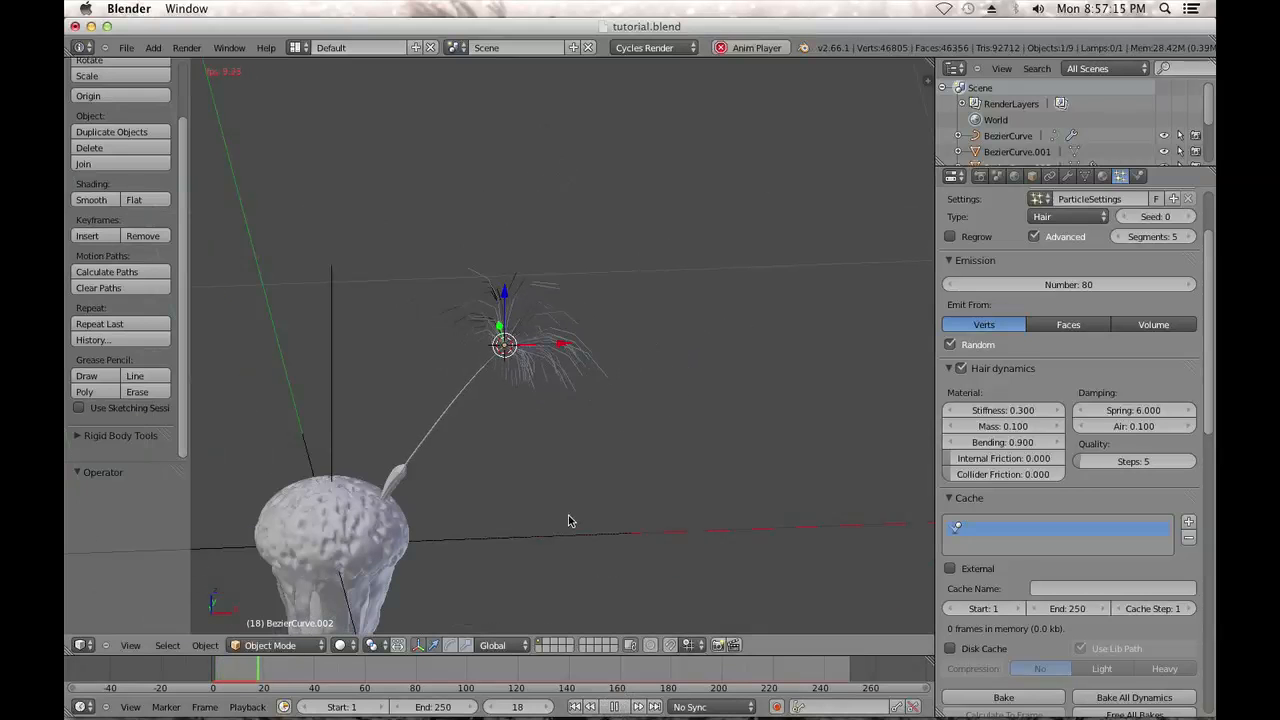
{"action": "left_click", "coordinate": [617, 707]}
Set the hair material's stiffness to 0.4, preview the animation from the start and return to the first frame
{"action": "left_click", "coordinate": [995, 424]}
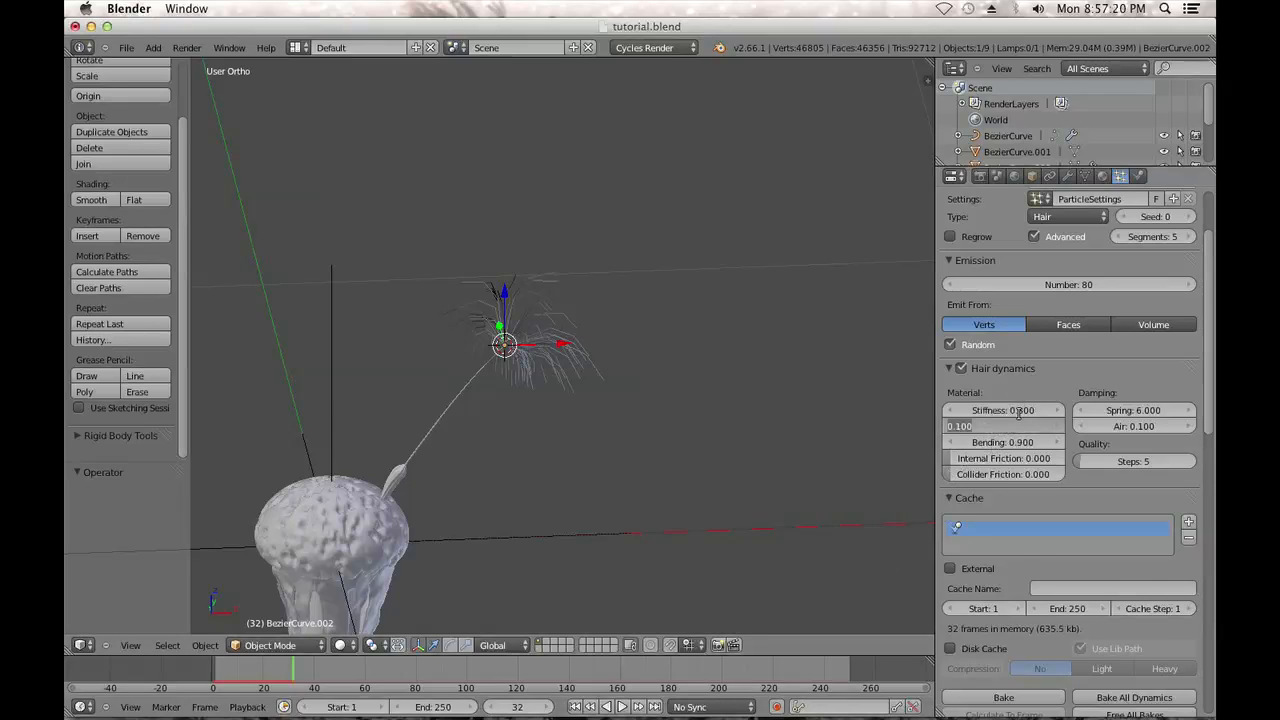
{"action": "left_click", "coordinate": [1008, 410]}
{"action": "key", "text": "Return"}
{"action": "left_click", "coordinate": [575, 707]}
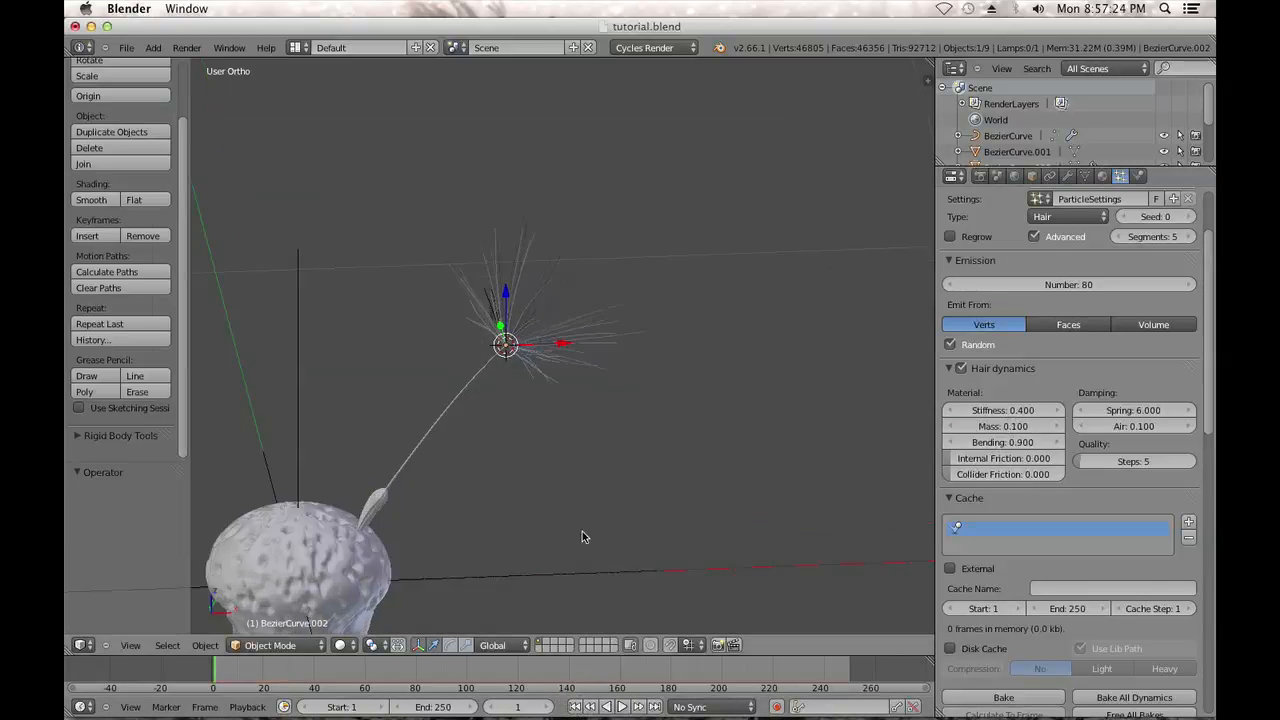
{"action": "left_click", "coordinate": [621, 707]}
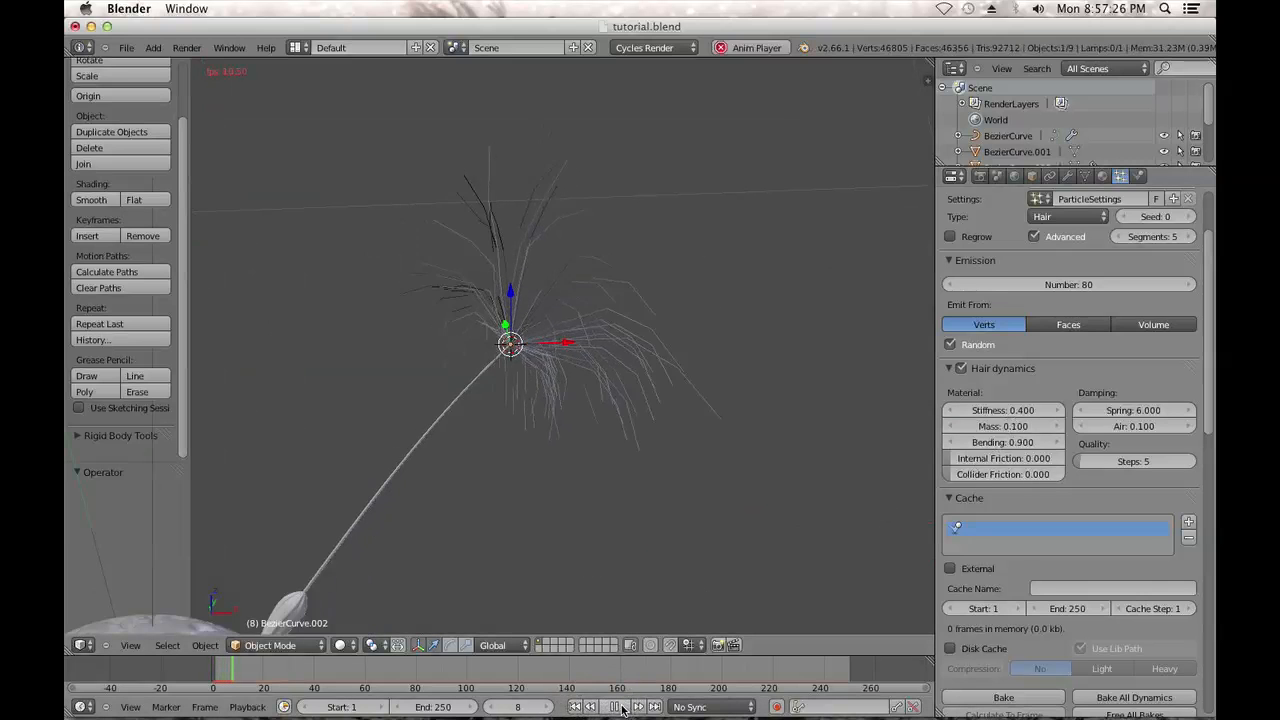
{"action": "left_click", "coordinate": [613, 708]}
{"action": "left_click", "coordinate": [578, 707]}
Set the hair material's stiffness back to 0.3, preview the animation up close and from afar, and return to the first frame
{"action": "left_click", "coordinate": [1010, 412]}
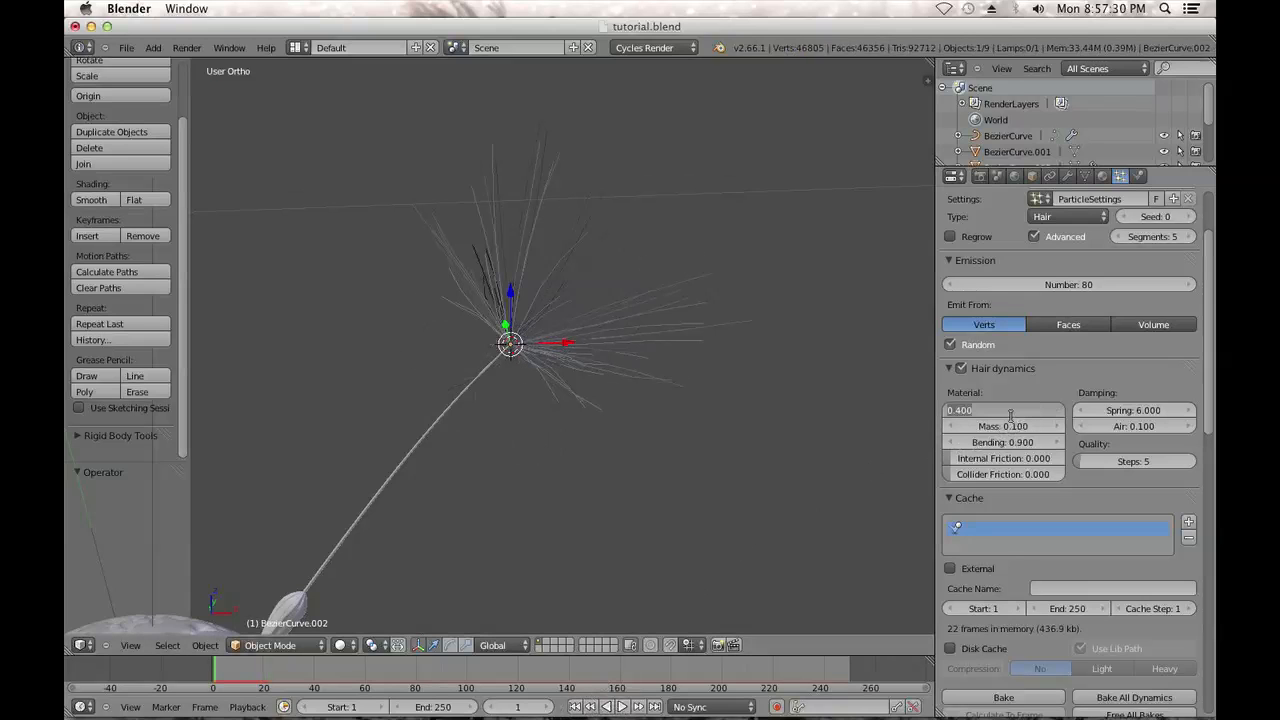
{"action": "key", "text": "Return"}
{"action": "left_click", "coordinate": [621, 707]}
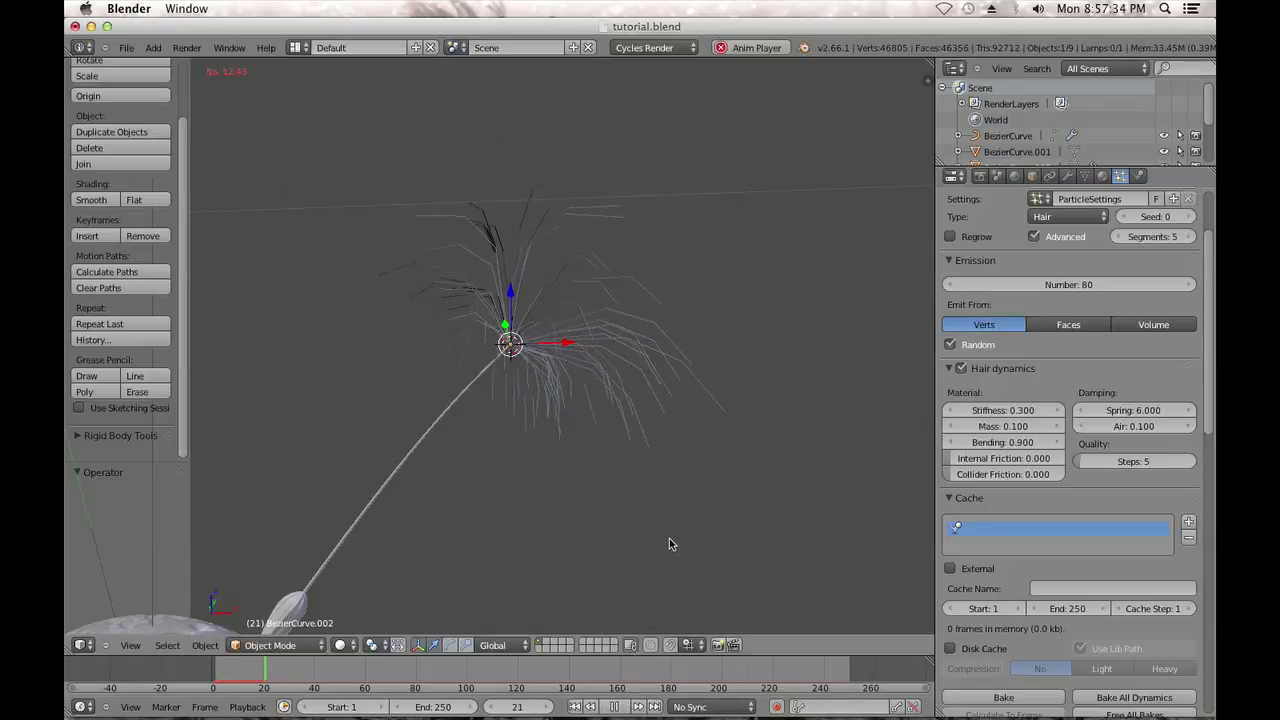
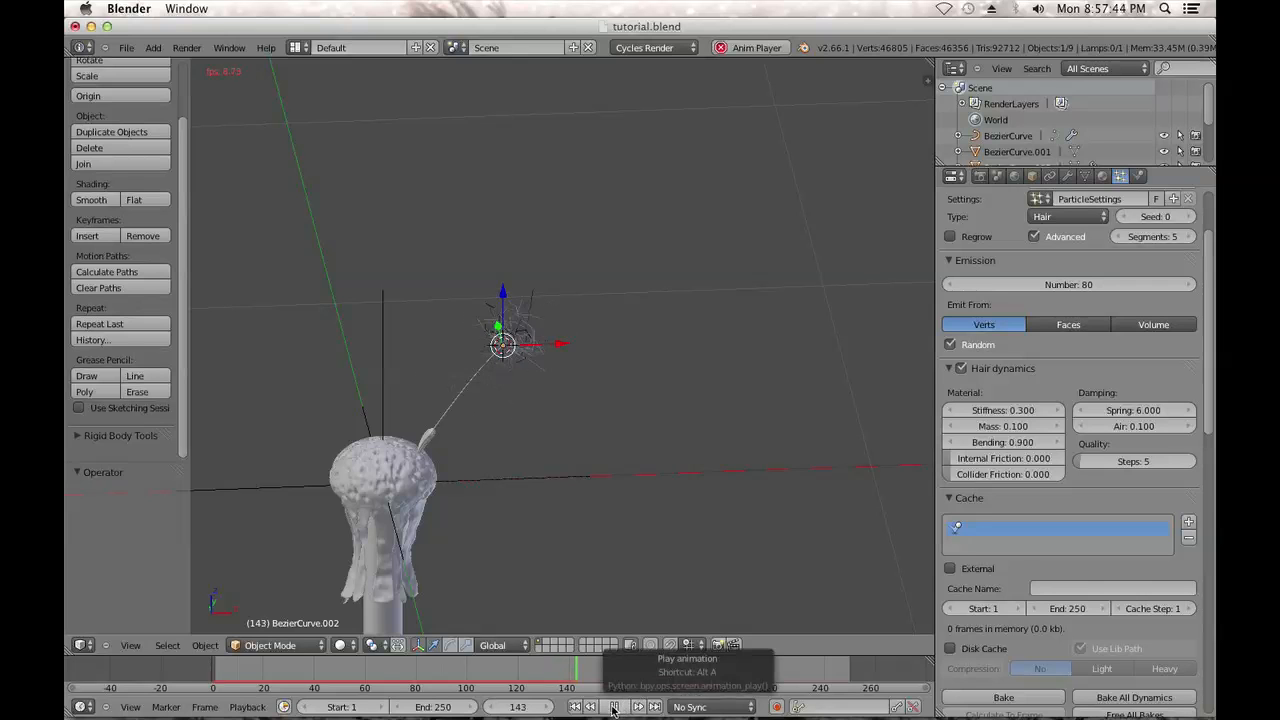
{"action": "scroll", "coordinate": [569, 562], "scroll_direction": "up", "scroll_amount": 8}
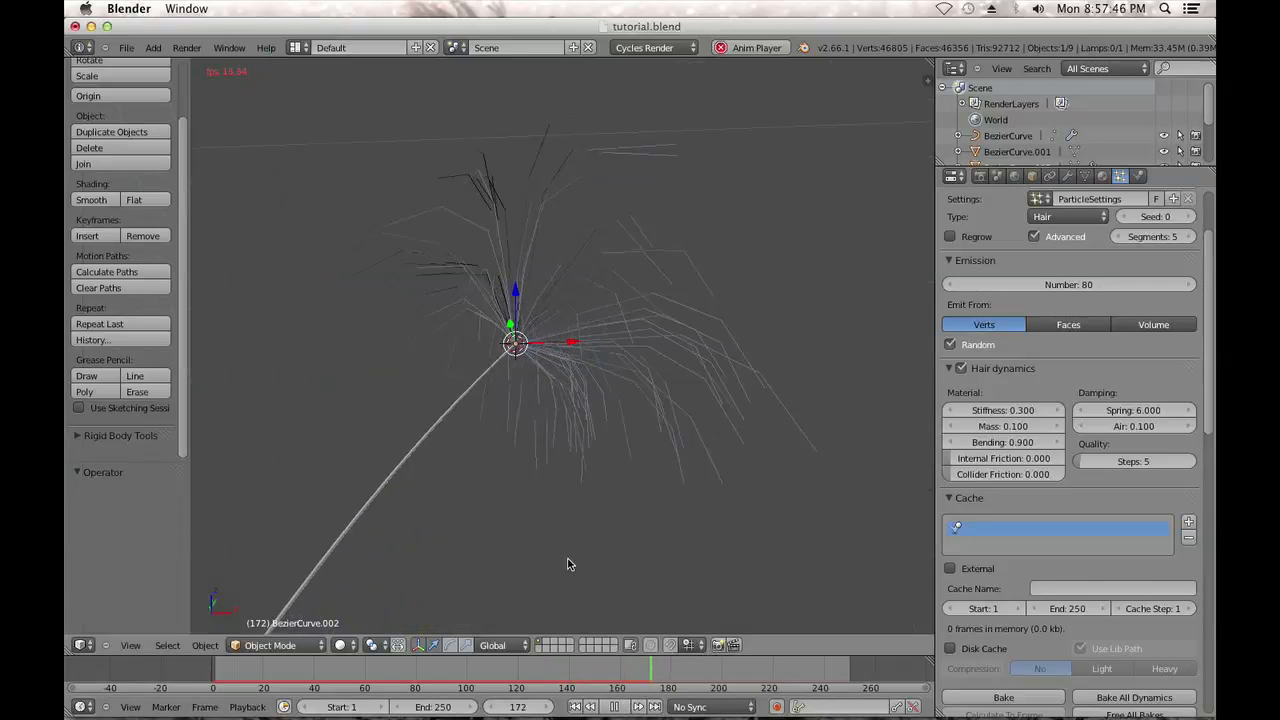
{"action": "scroll", "coordinate": [569, 562], "scroll_direction": "up", "scroll_amount": 2}
{"action": "scroll", "coordinate": [568, 563], "scroll_direction": "up", "scroll_amount": 6}
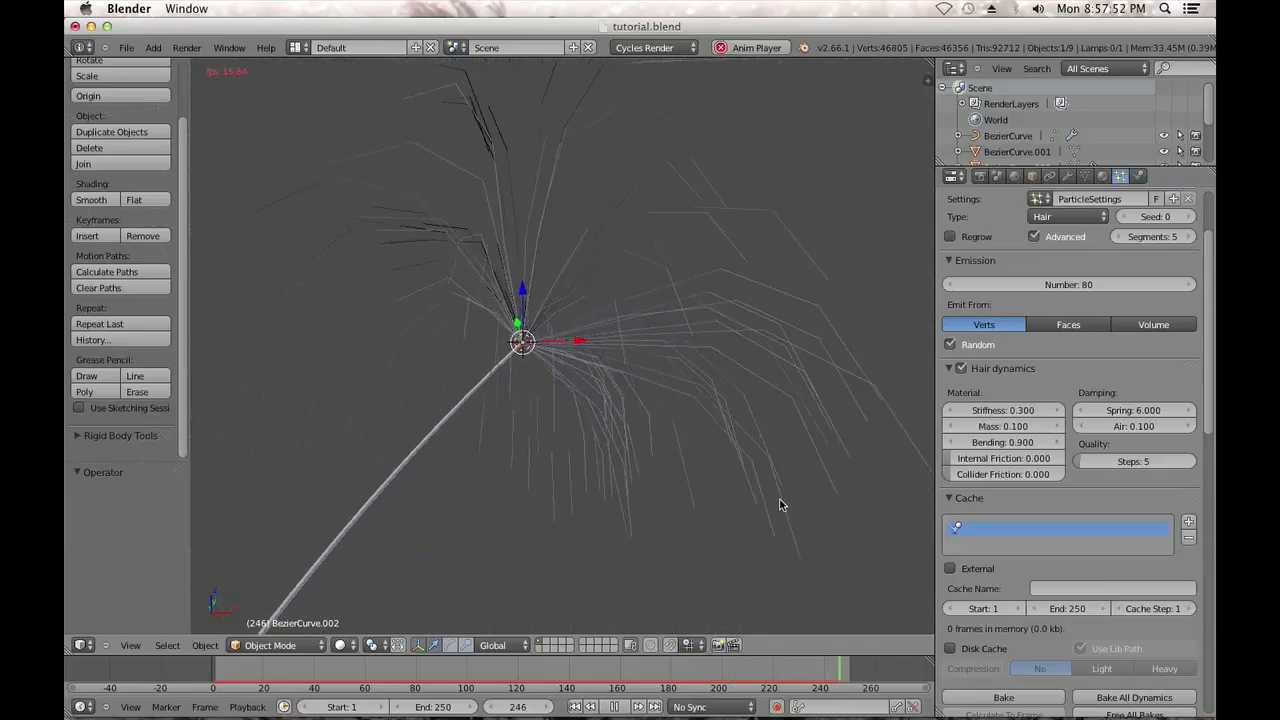
{"action": "scroll", "coordinate": [716, 551], "scroll_direction": "down", "scroll_amount": 4}
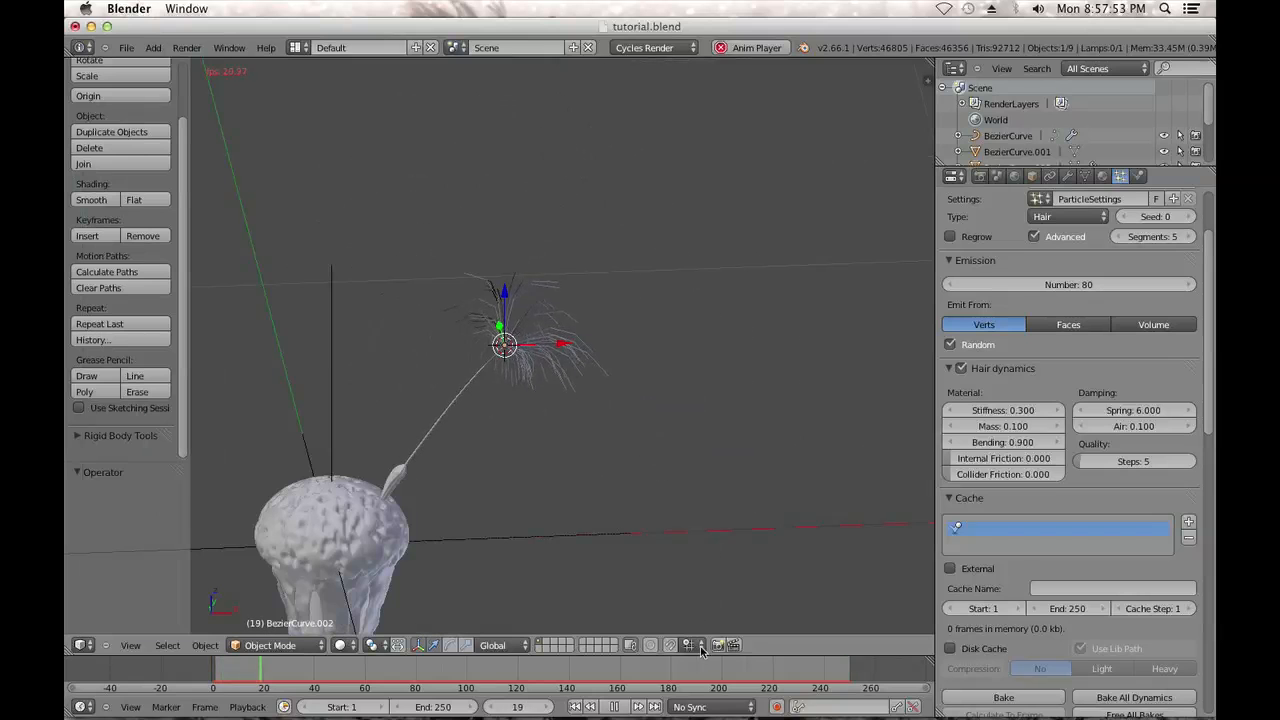
{"action": "left_click", "coordinate": [613, 708]}
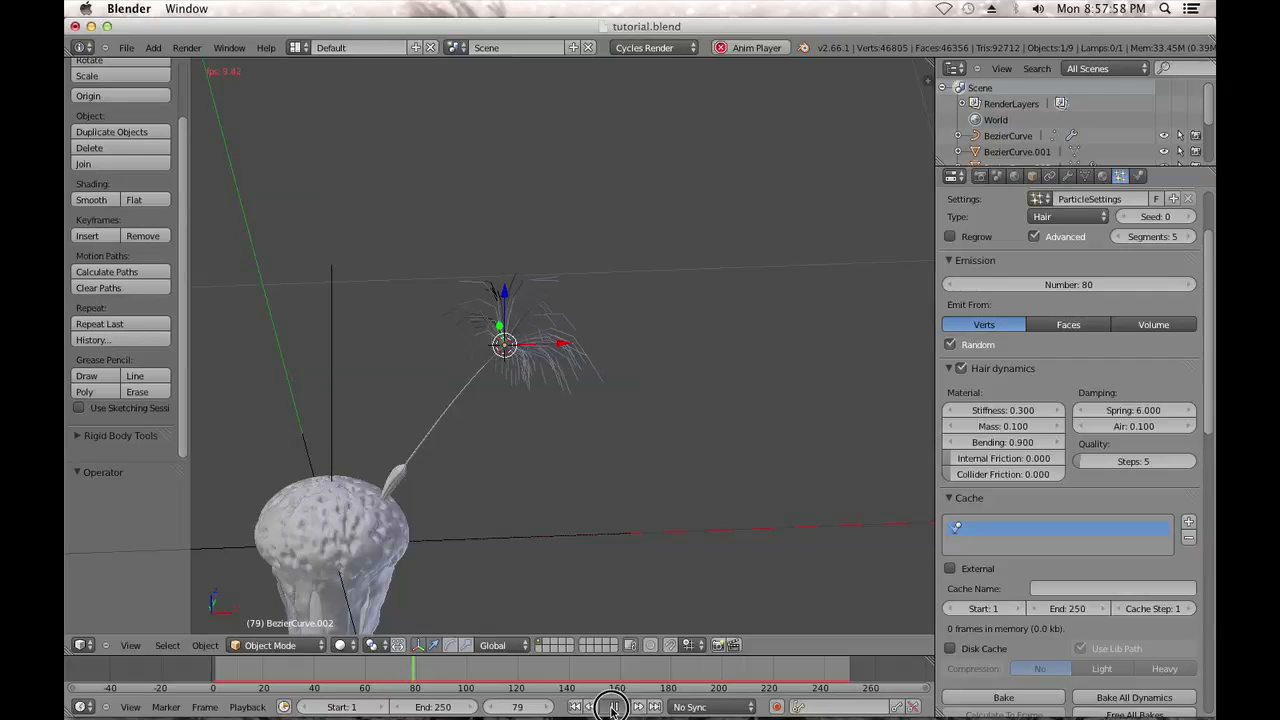
{"action": "left_click", "coordinate": [613, 708]}
{"action": "left_click", "coordinate": [578, 707]}
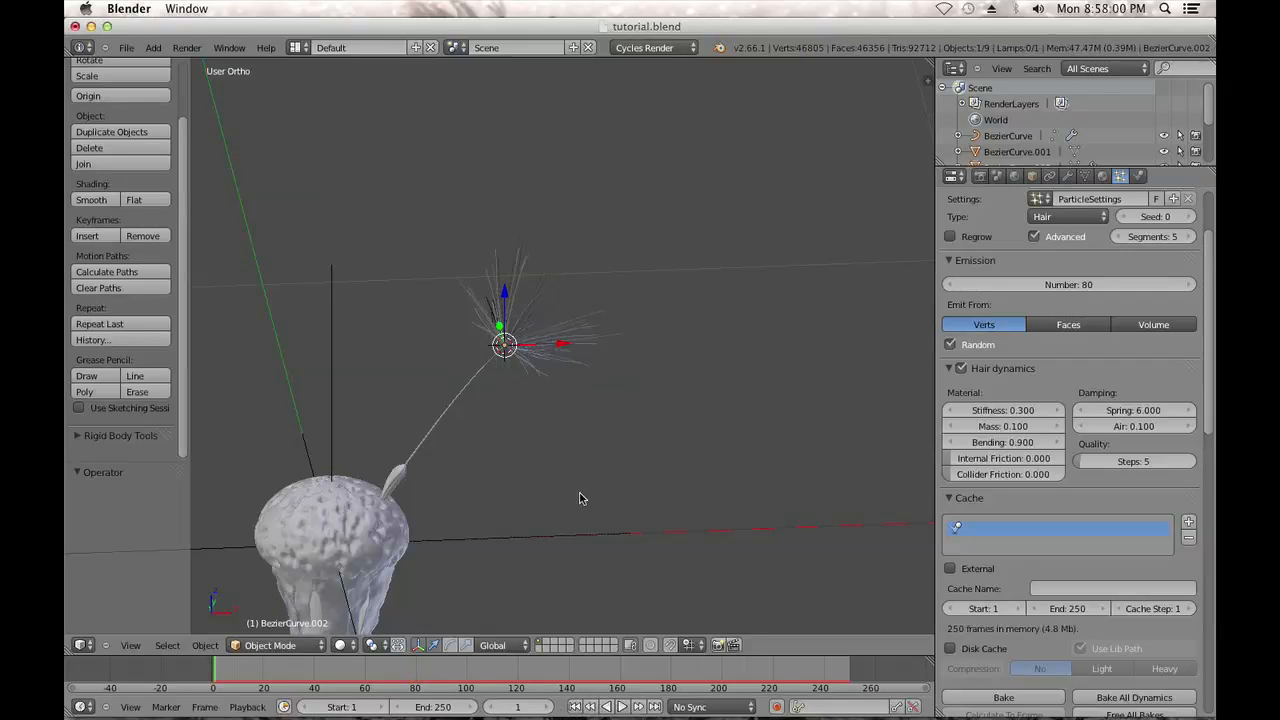
Switch to the front view and play the animation briefly to check how the hairs bend
{"action": "key", "text": "KP_1"}
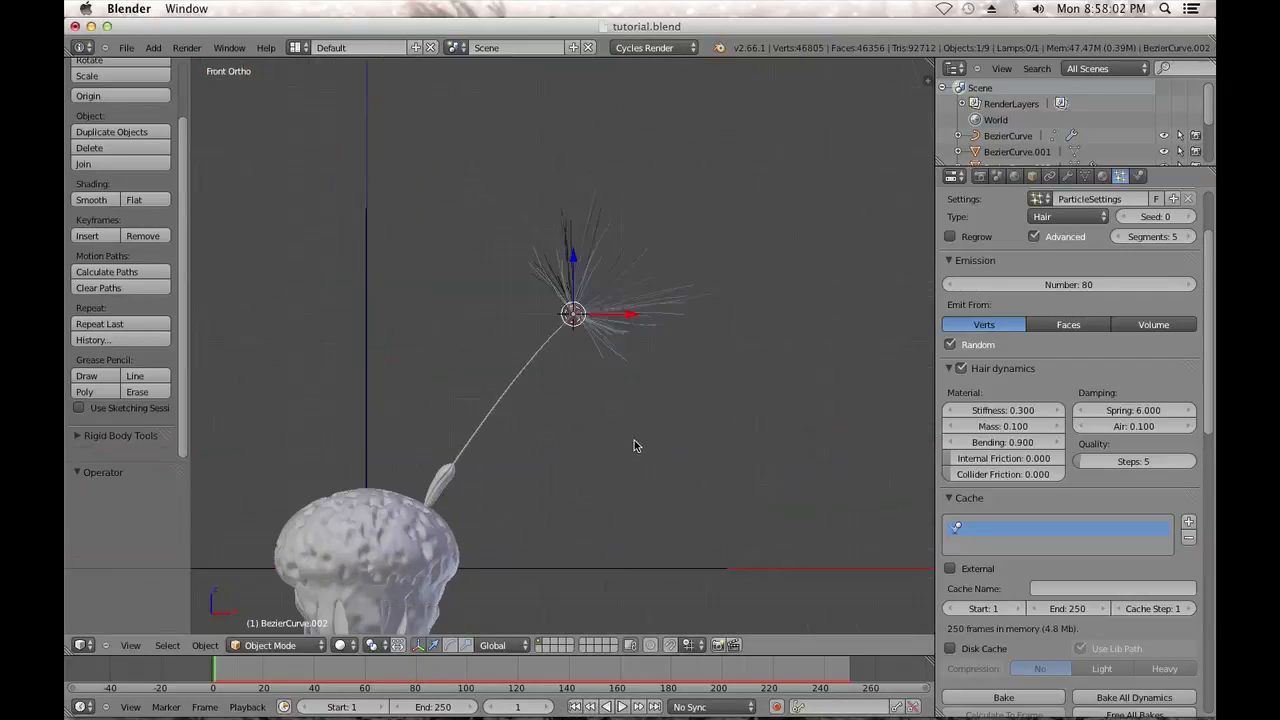
{"action": "left_click", "coordinate": [621, 708]}
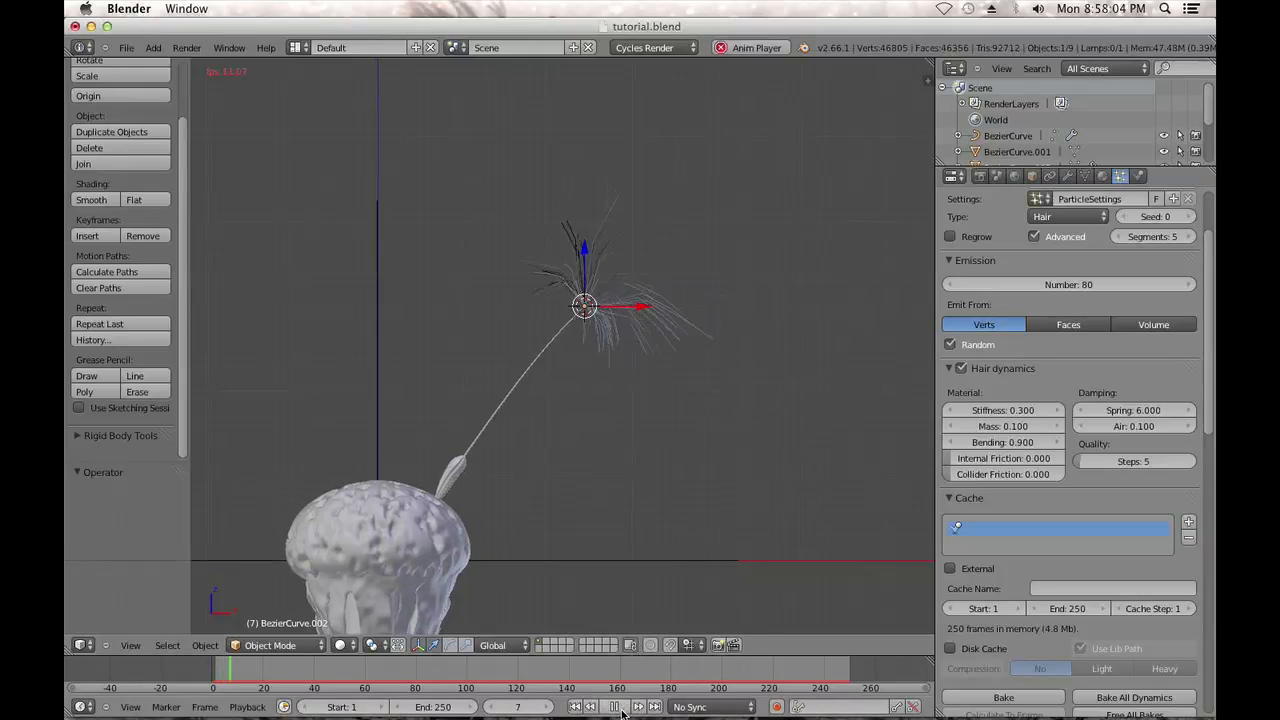
{"action": "left_click", "coordinate": [614, 707]}
Set the quality steps of the hair dynamics to 15
{"action": "scroll", "coordinate": [1205, 593], "scroll_direction": "down", "scroll_amount": 2}
{"action": "scroll", "coordinate": [1205, 593], "scroll_direction": "down", "scroll_amount": 6}
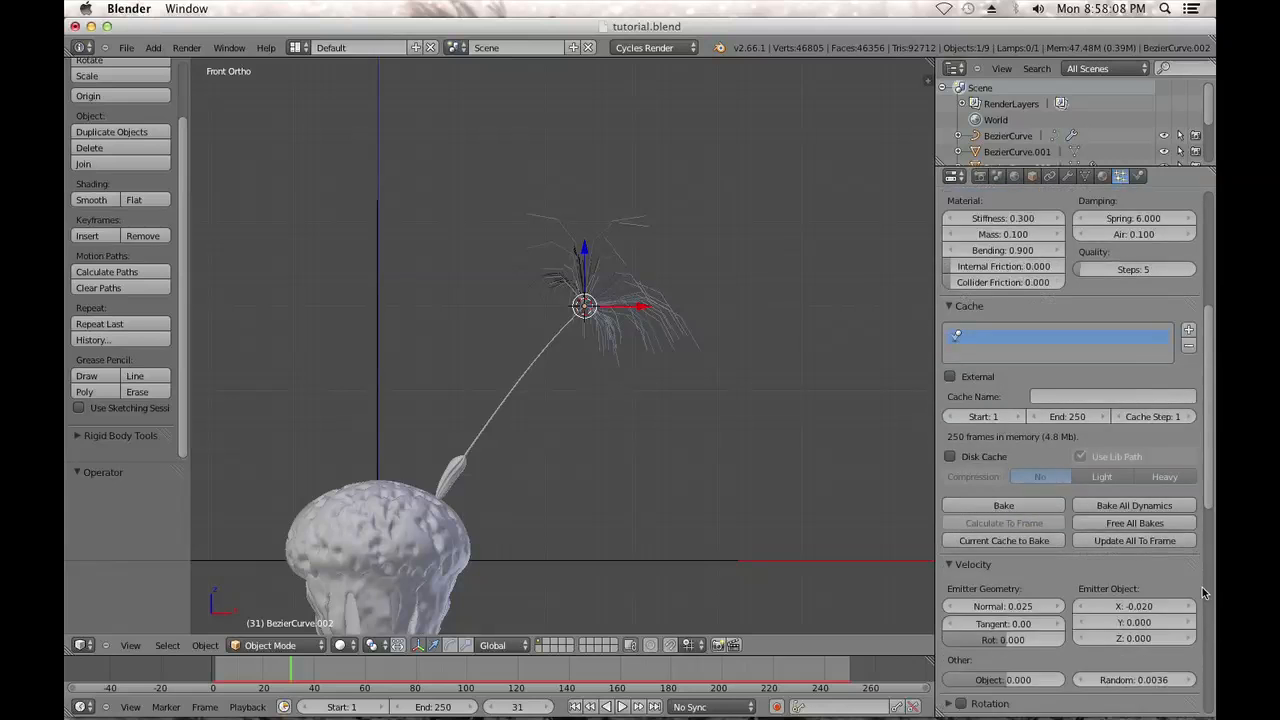
{"action": "scroll", "coordinate": [1200, 565], "scroll_direction": "down", "scroll_amount": 5}
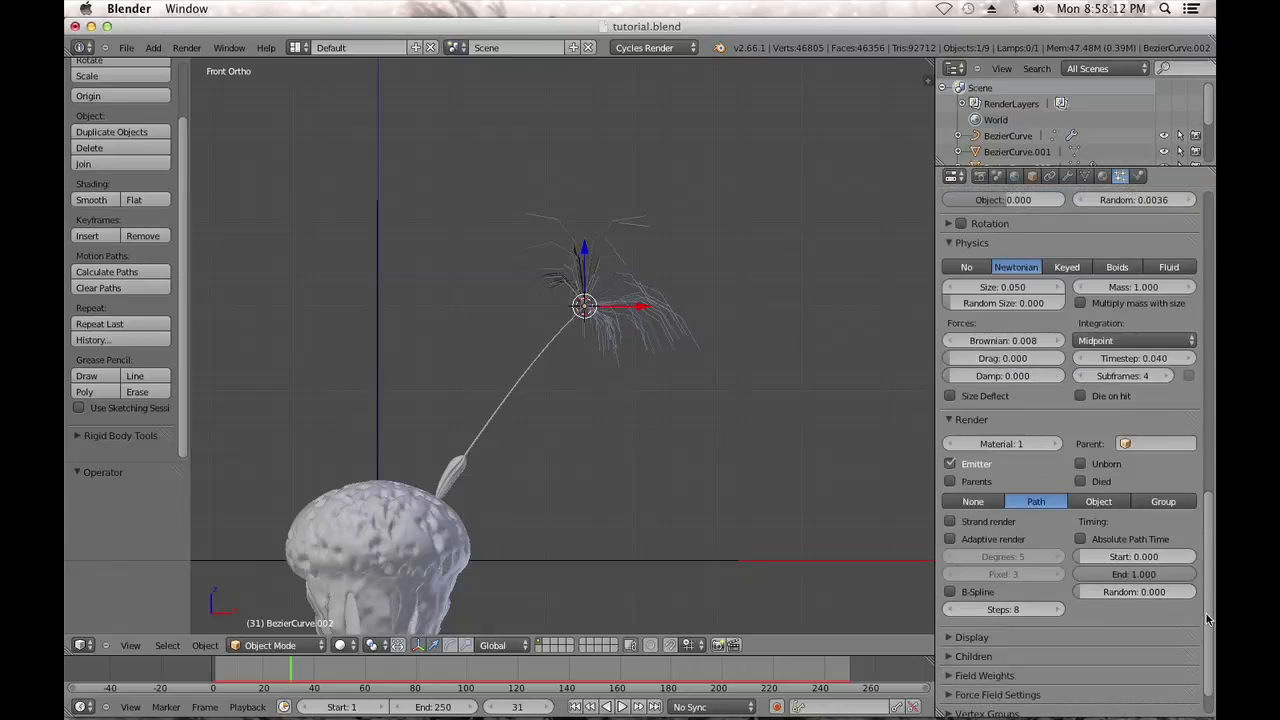
{"action": "left_click_drag", "start_coordinate": [1210, 598], "coordinate": [1210, 300]}
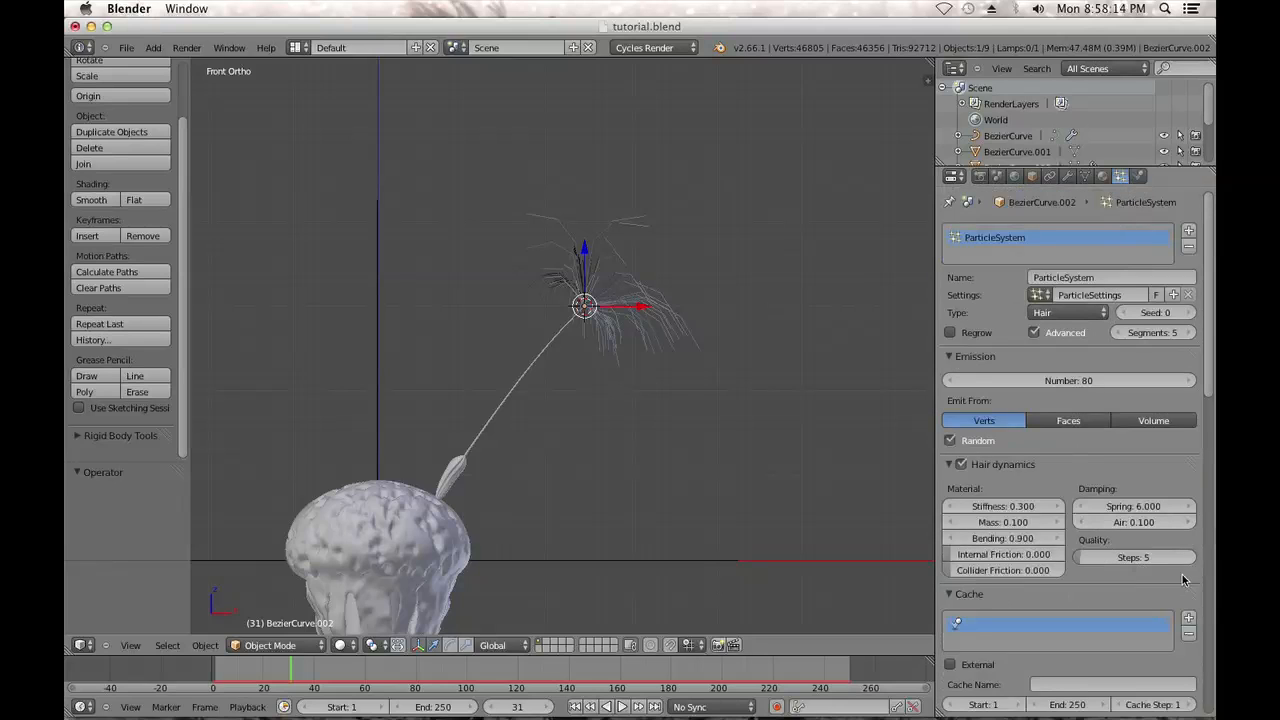
{"action": "left_click", "coordinate": [1130, 557]}
{"action": "left_click_drag", "start_coordinate": [1140, 558], "coordinate": [1152, 565]}
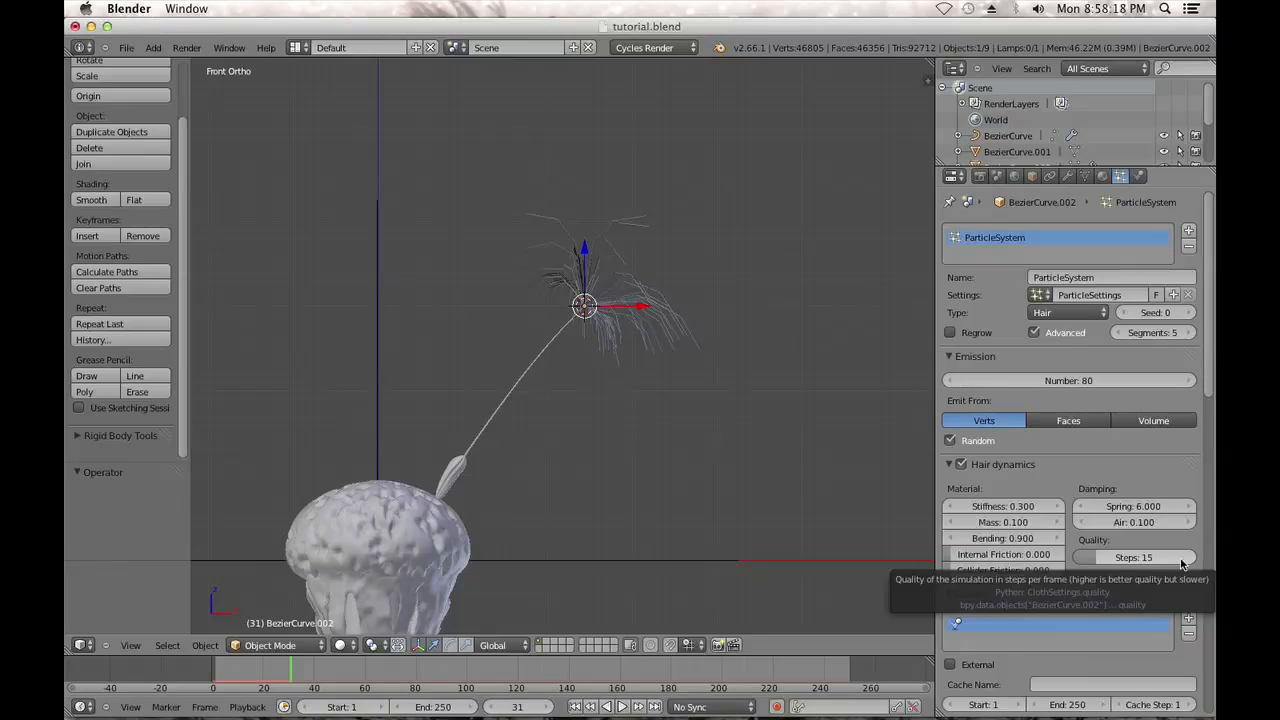
{"action": "scroll", "coordinate": [736, 404], "scroll_direction": "up", "scroll_amount": 2}
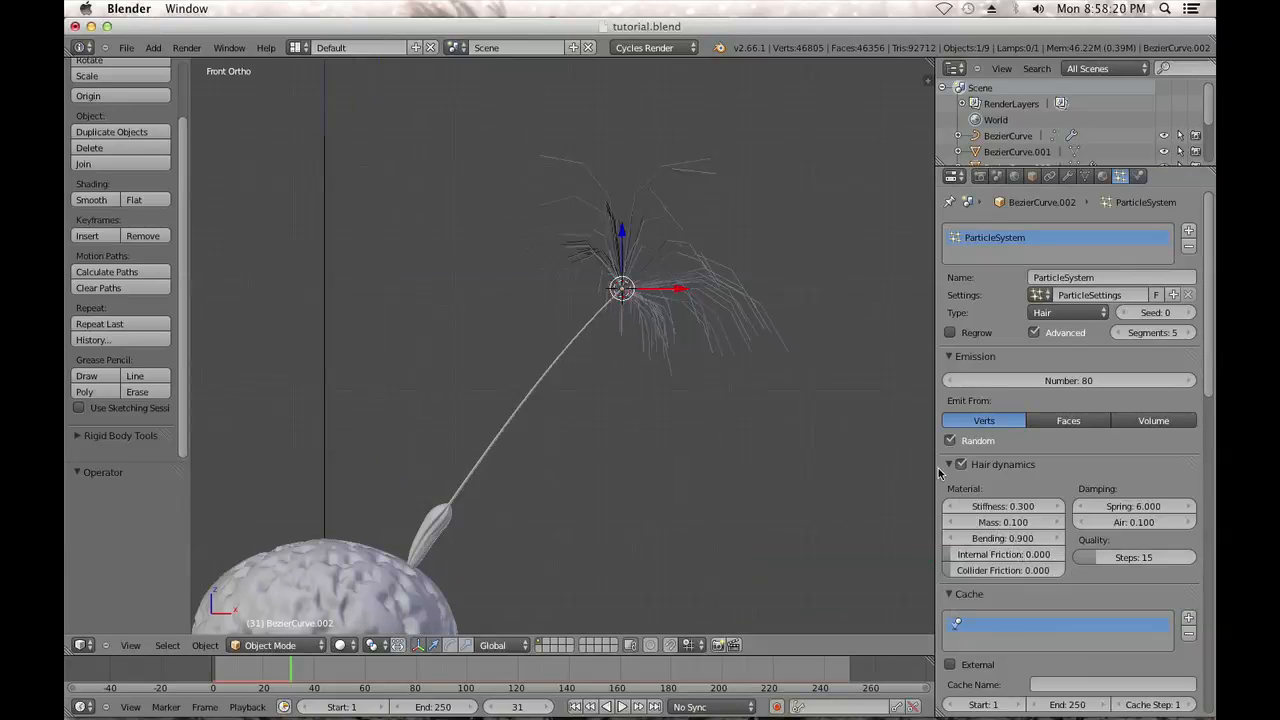
Raise the steps of the hair's rendered path to 9
{"action": "scroll", "coordinate": [1062, 515], "scroll_direction": "down", "scroll_amount": 2}
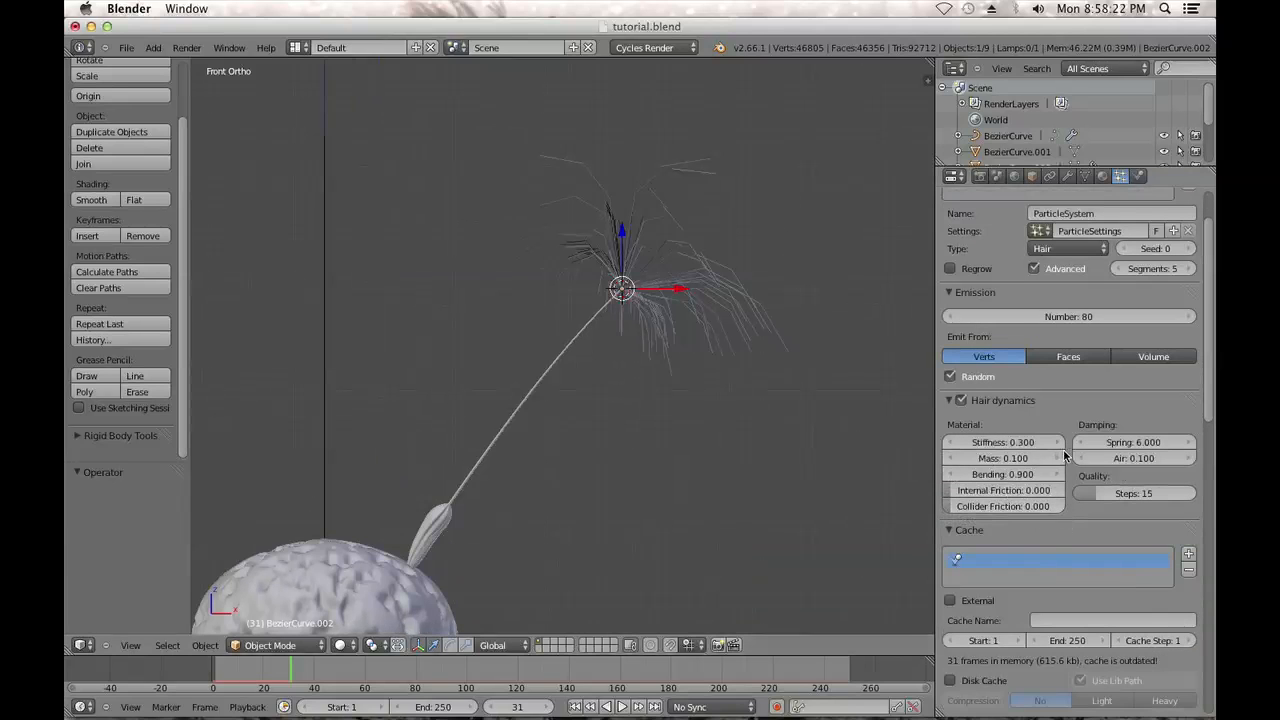
{"action": "scroll", "coordinate": [659, 277], "scroll_direction": "down", "scroll_amount": 3}
{"action": "scroll", "coordinate": [1034, 445], "scroll_direction": "down", "scroll_amount": 3}
{"action": "scroll", "coordinate": [1083, 467], "scroll_direction": "down", "scroll_amount": 18}
{"action": "left_click", "coordinate": [1038, 645]}
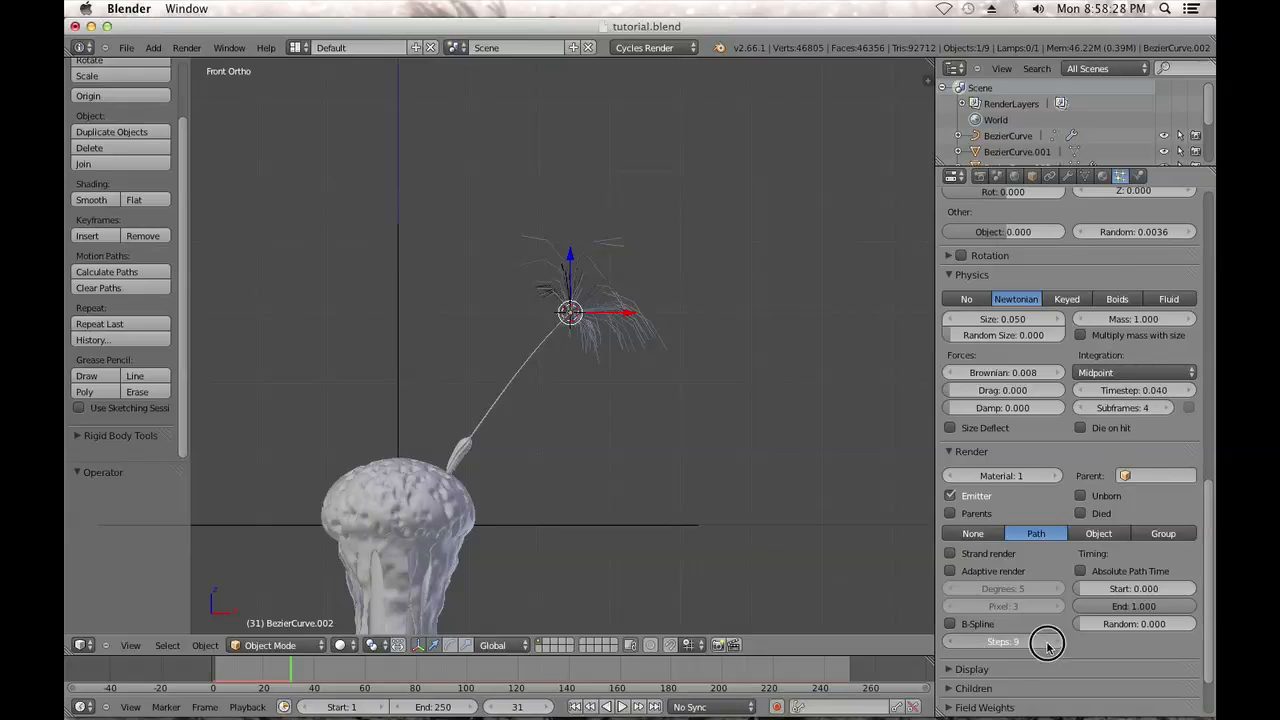
Expand the particle display settings and set the display steps to 7
{"action": "scroll", "coordinate": [1020, 640], "scroll_direction": "down", "scroll_amount": 2}
{"action": "left_click", "coordinate": [1000, 605]}
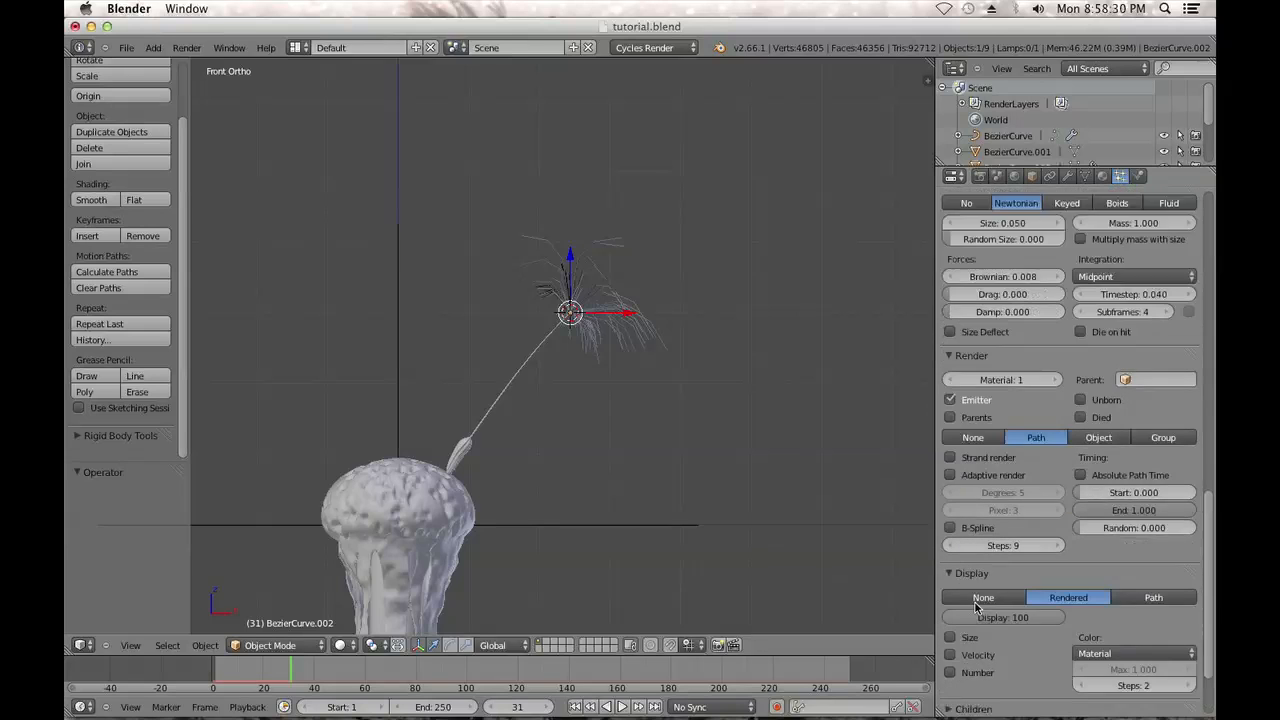
{"action": "scroll", "coordinate": [1100, 600], "scroll_direction": "down", "scroll_amount": 4}
{"action": "left_click", "coordinate": [1189, 588]}
{"action": "left_click", "coordinate": [1189, 588]}
{"action": "left_click", "coordinate": [1189, 588]}
{"action": "left_click", "coordinate": [1189, 588]}
{"action": "left_click", "coordinate": [1189, 588]}
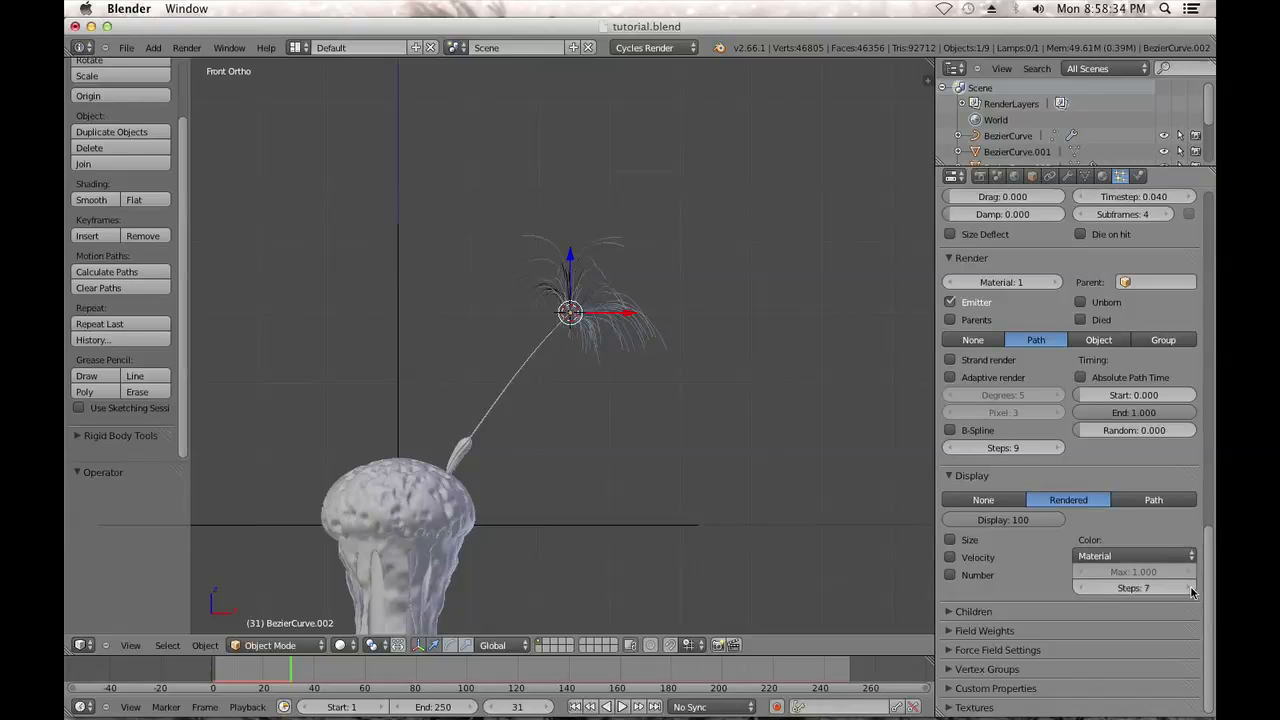
Set the hair's render path steps to 7, preview the animation from the start and rewind it
{"action": "left_click", "coordinate": [950, 447]}
{"action": "left_click", "coordinate": [950, 447]}
{"action": "scroll", "coordinate": [867, 447], "scroll_direction": "up", "scroll_amount": 2}
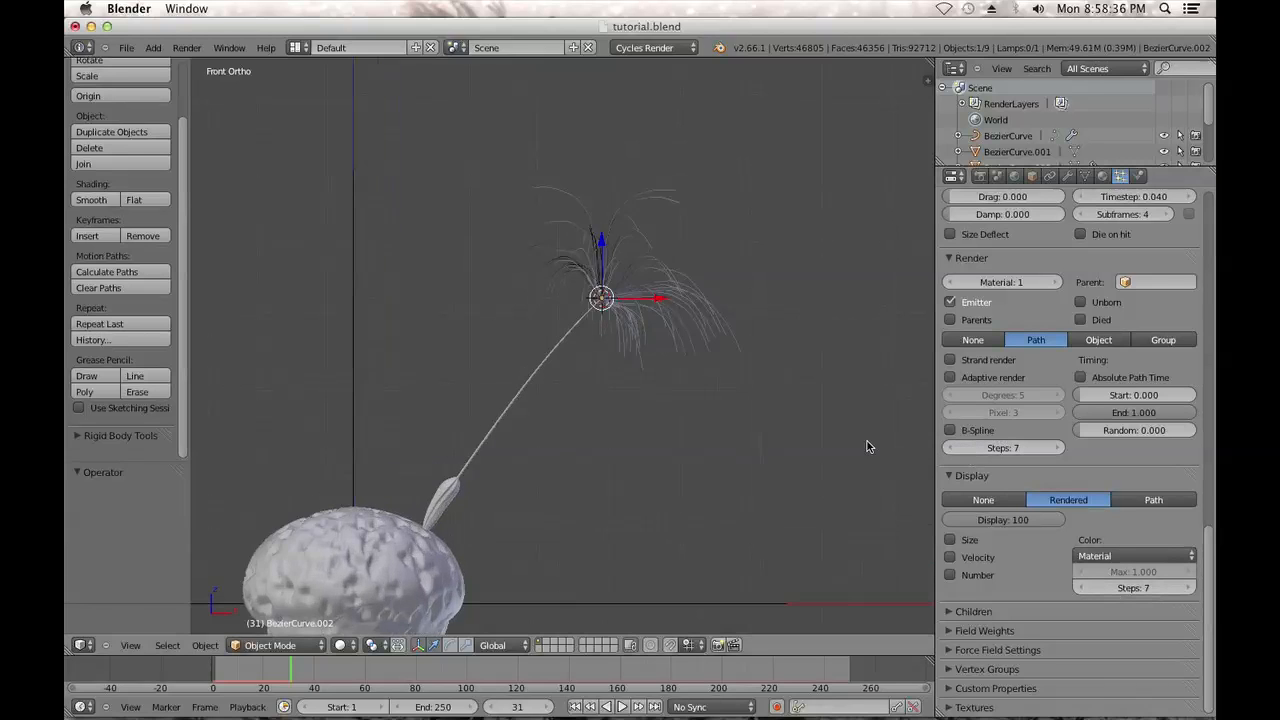
{"action": "scroll", "coordinate": [838, 433], "scroll_direction": "up", "scroll_amount": 2}
{"action": "left_click", "coordinate": [586, 707]}
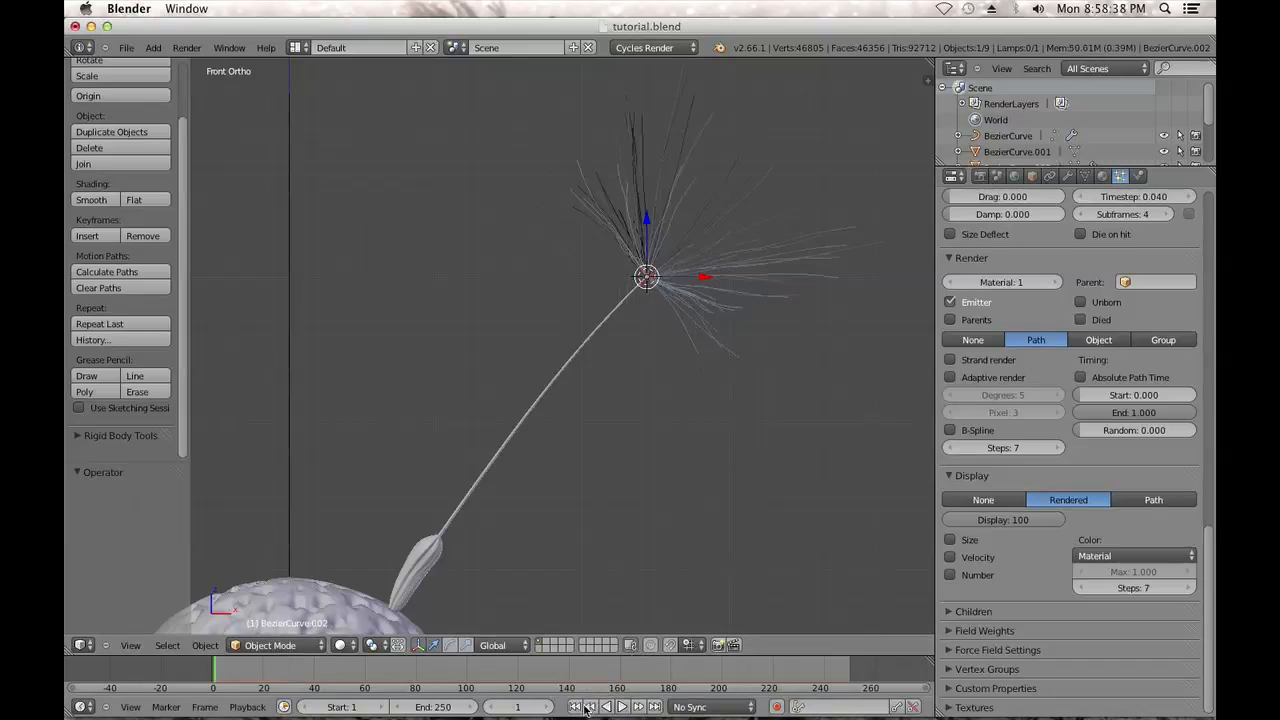
{"action": "left_click", "coordinate": [622, 707]}
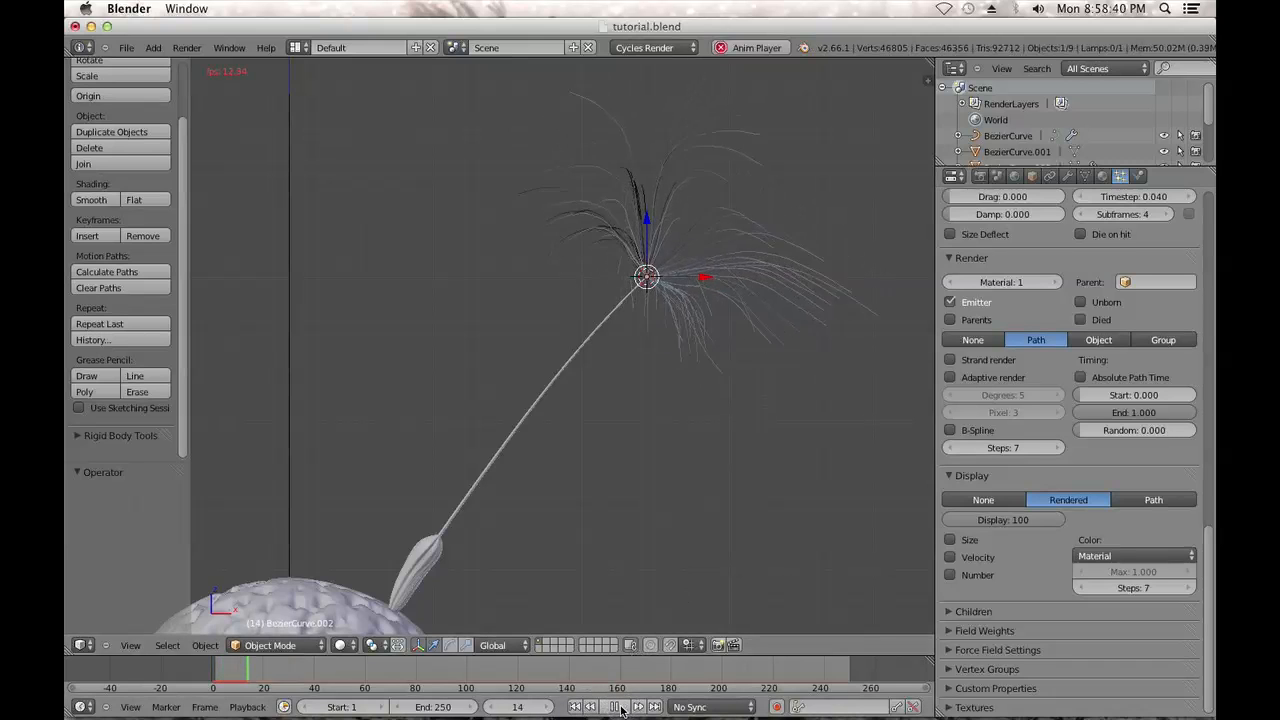
{"action": "scroll", "coordinate": [723, 488], "scroll_direction": "down", "scroll_amount": 1}
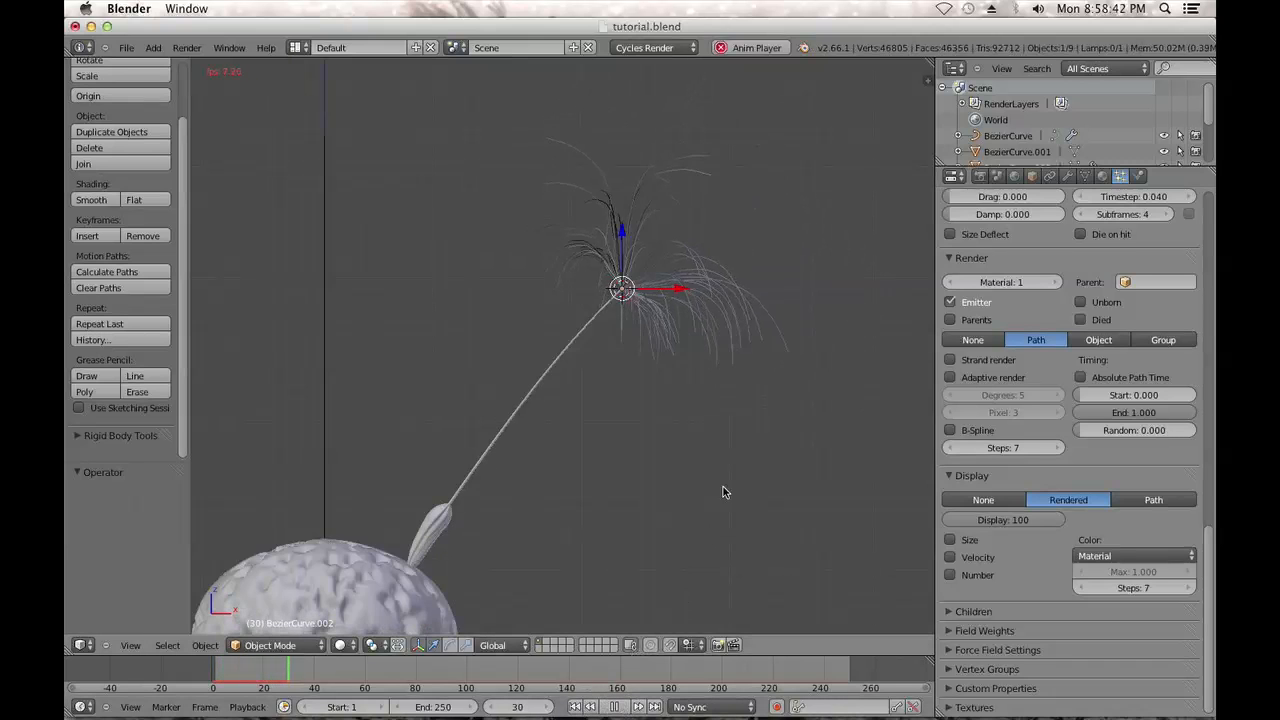
{"action": "scroll", "coordinate": [723, 486], "scroll_direction": "down", "scroll_amount": 2}
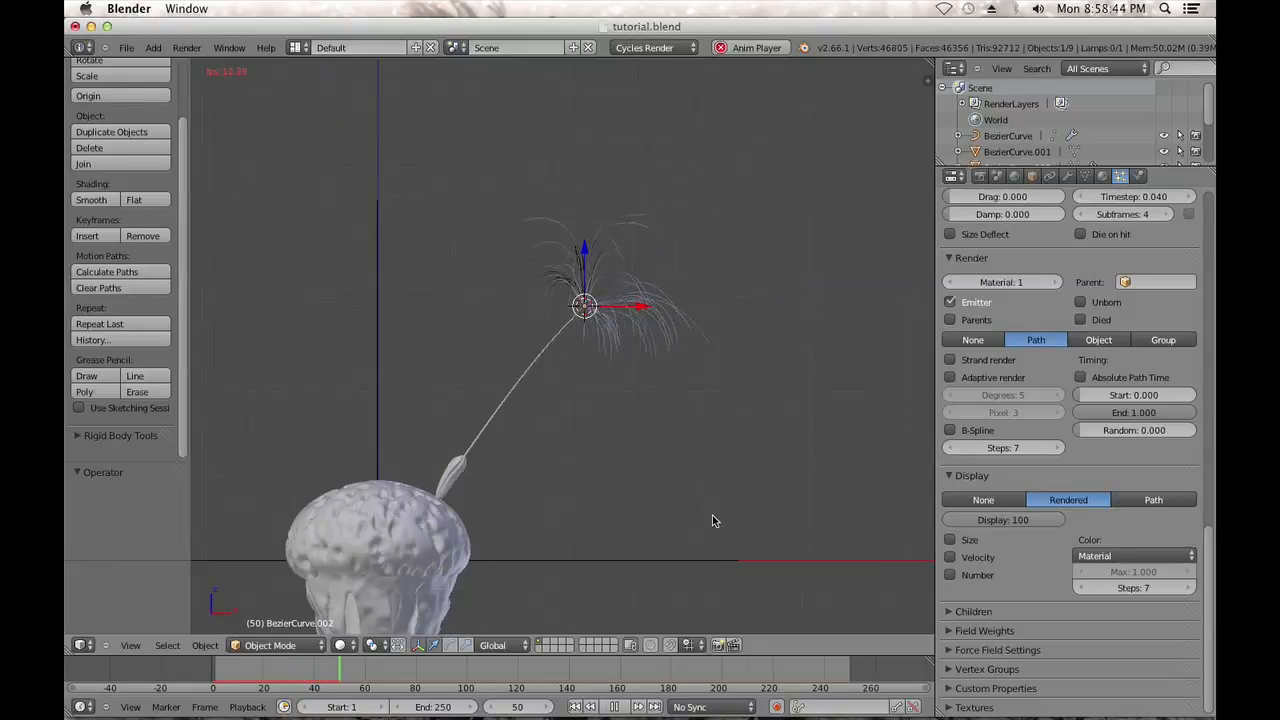
{"action": "left_click", "coordinate": [617, 707]}
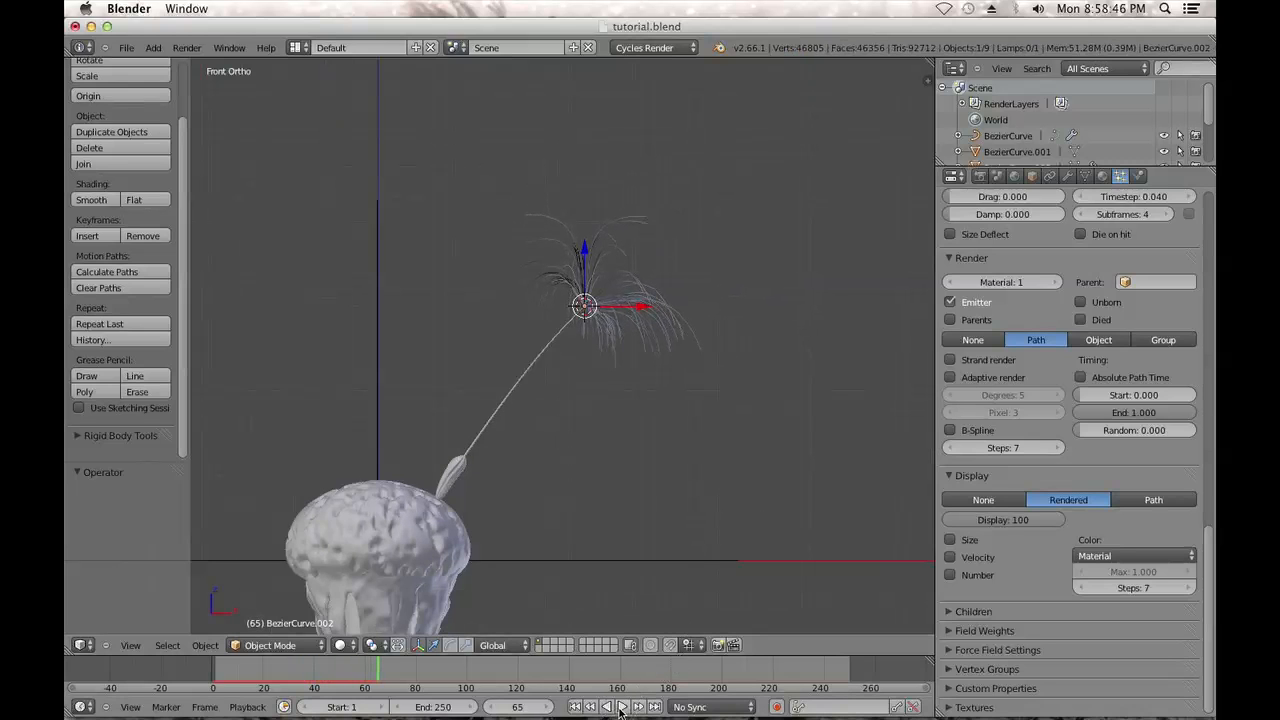
{"action": "left_click", "coordinate": [575, 707]}
Set the hair material's mass to 0.05, play the animation to check it and return to the first frame
{"action": "scroll", "coordinate": [1008, 473], "scroll_direction": "up", "scroll_amount": 8}
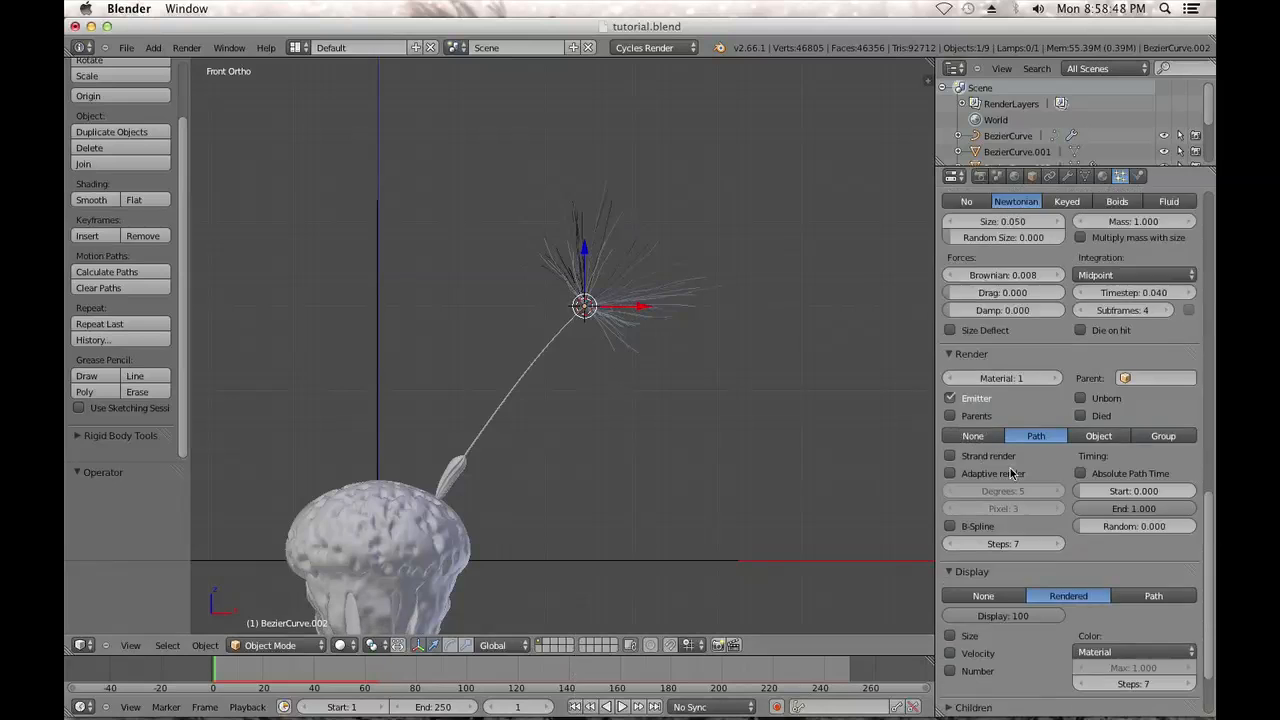
{"action": "scroll", "coordinate": [1007, 473], "scroll_direction": "up", "scroll_amount": 10}
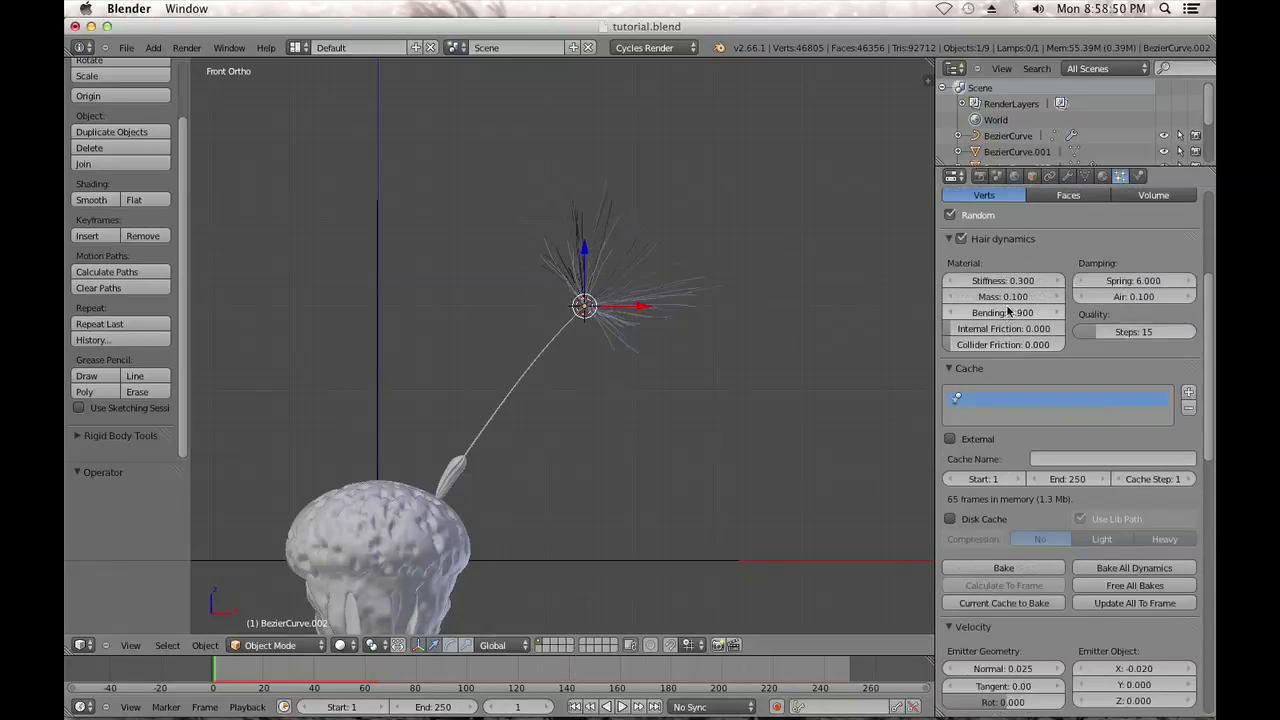
{"action": "left_click", "coordinate": [1005, 299]}
{"action": "type", "text": "0.05"}
{"action": "key", "text": "Return"}
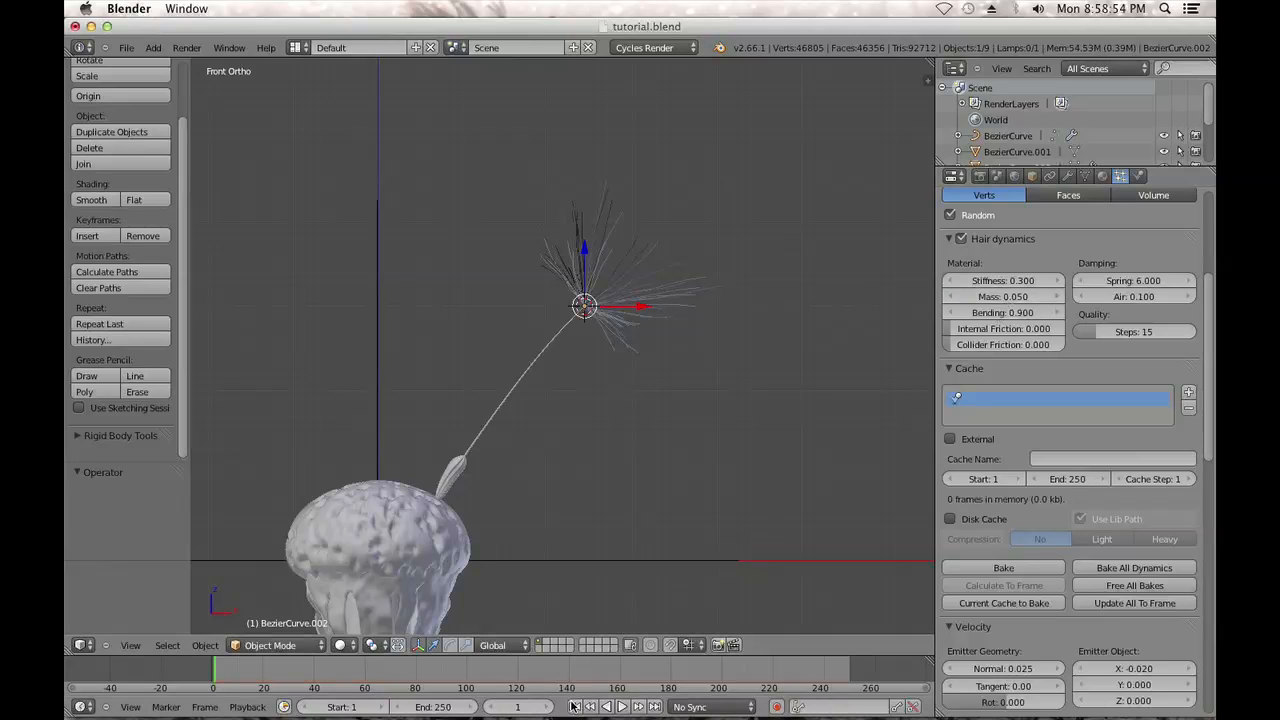
{"action": "left_click", "coordinate": [623, 707]}
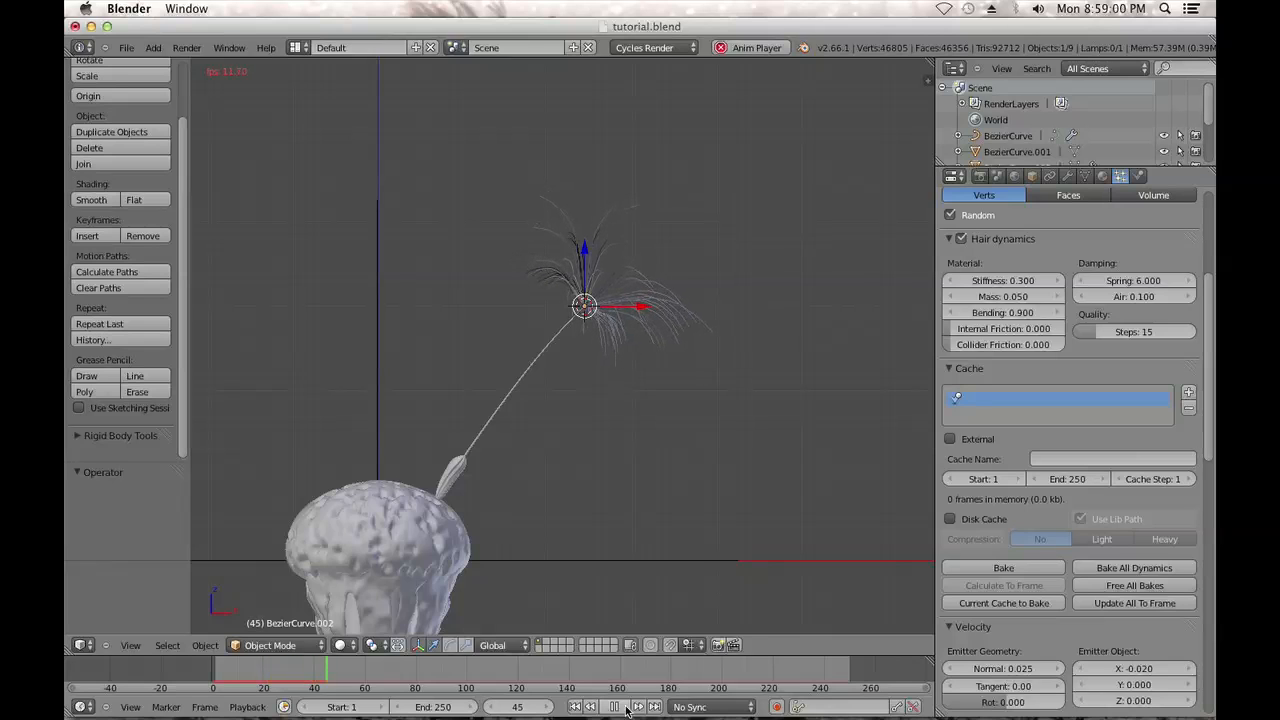
{"action": "left_click", "coordinate": [622, 707]}
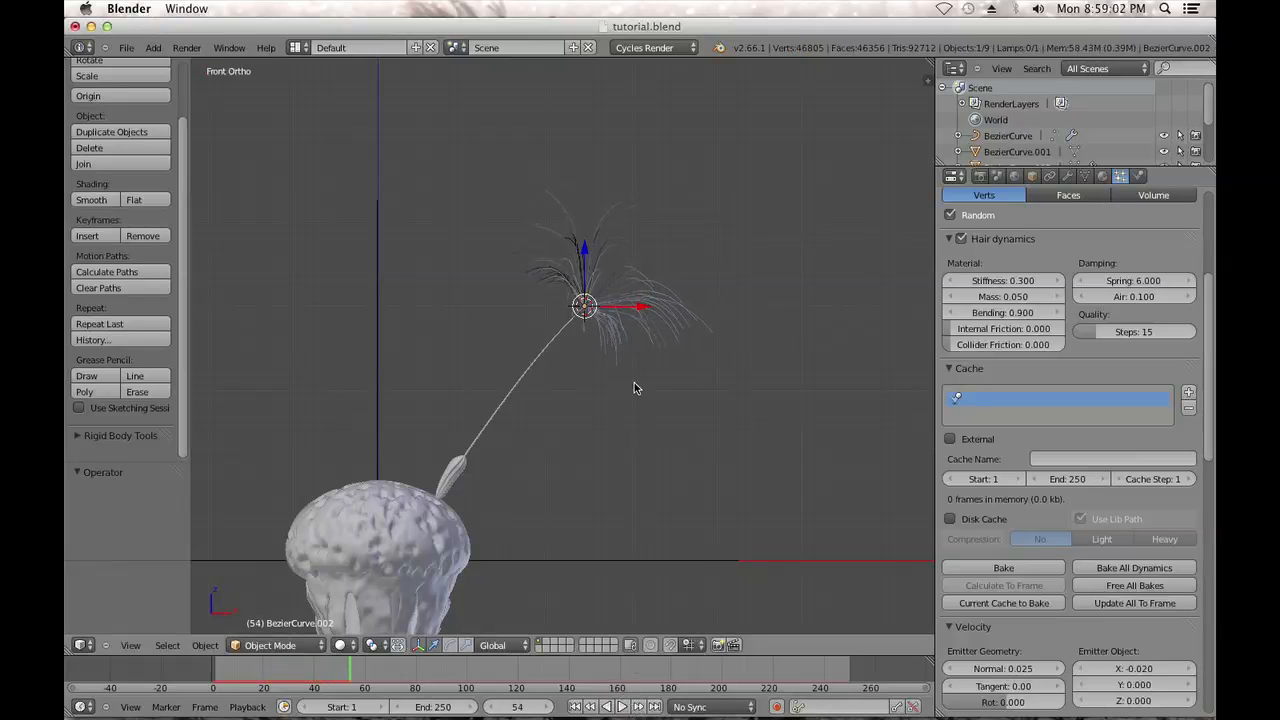
{"action": "left_click", "coordinate": [576, 707]}
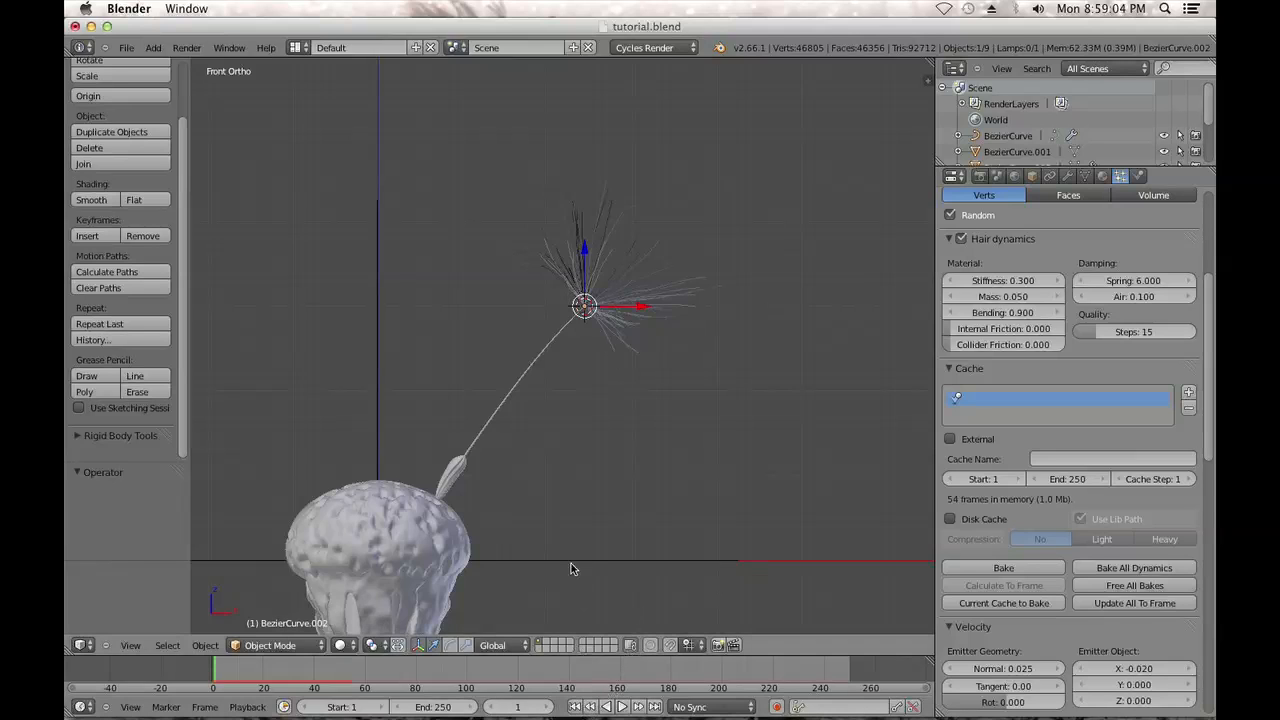
Select the vertex ring at the seed body's lower end and snap the 3D cursor to it
{"action": "scroll", "coordinate": [567, 519], "scroll_direction": "down", "scroll_amount": 2}
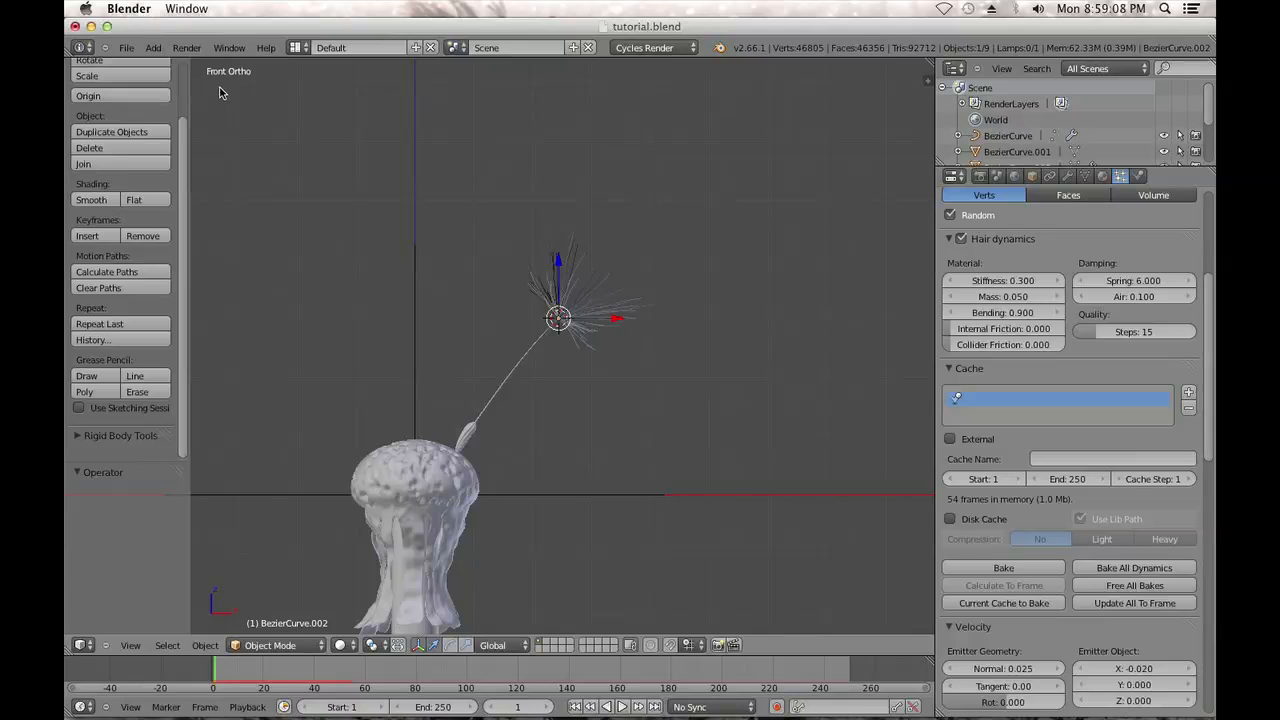
{"action": "right_click", "coordinate": [477, 437]}
{"action": "scroll", "coordinate": [480, 420], "scroll_direction": "up", "scroll_amount": 7}
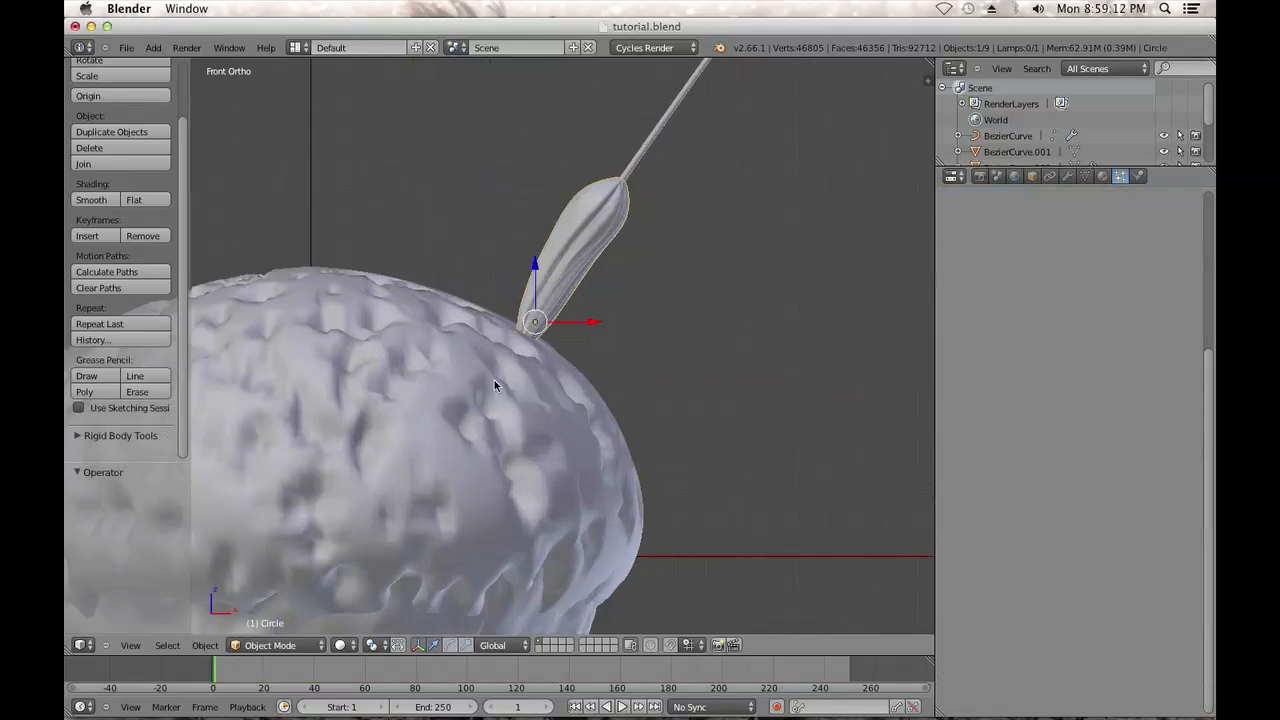
{"action": "scroll", "coordinate": [494, 385], "scroll_direction": "up", "scroll_amount": 2}
{"action": "key", "text": "Tab"}
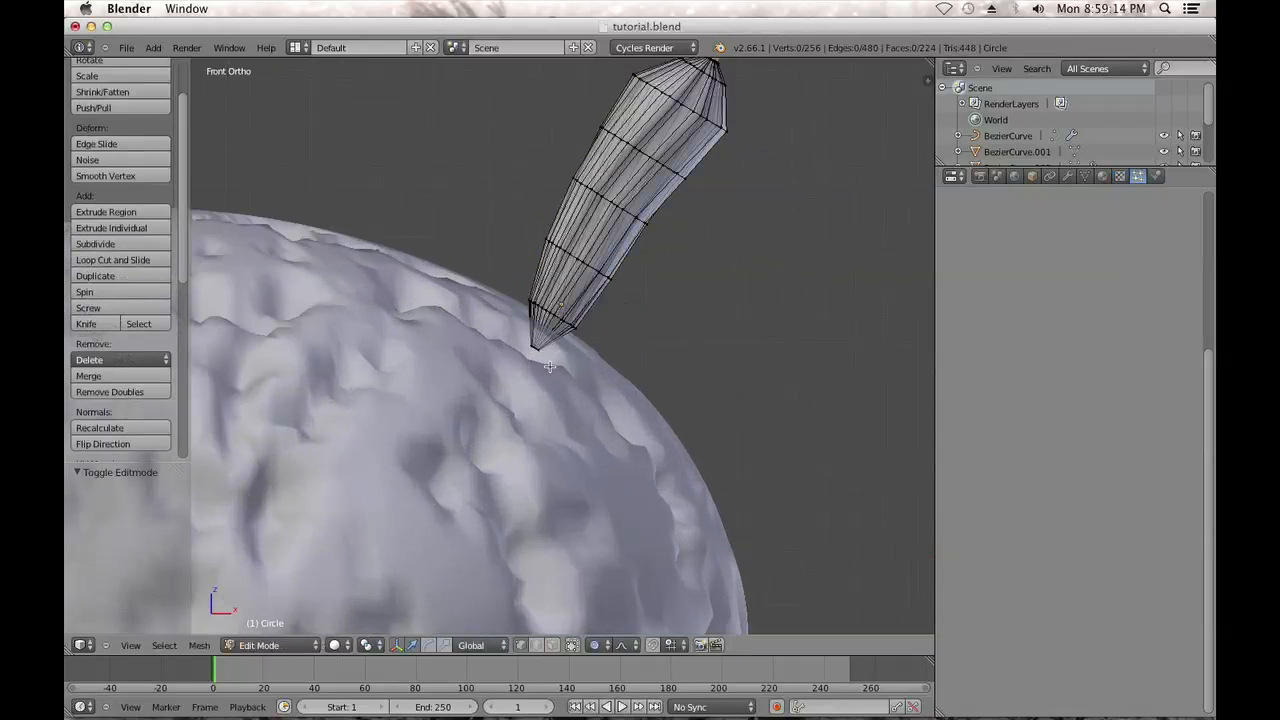
{"action": "right_click", "coordinate": [512, 329], "text": "alt"}
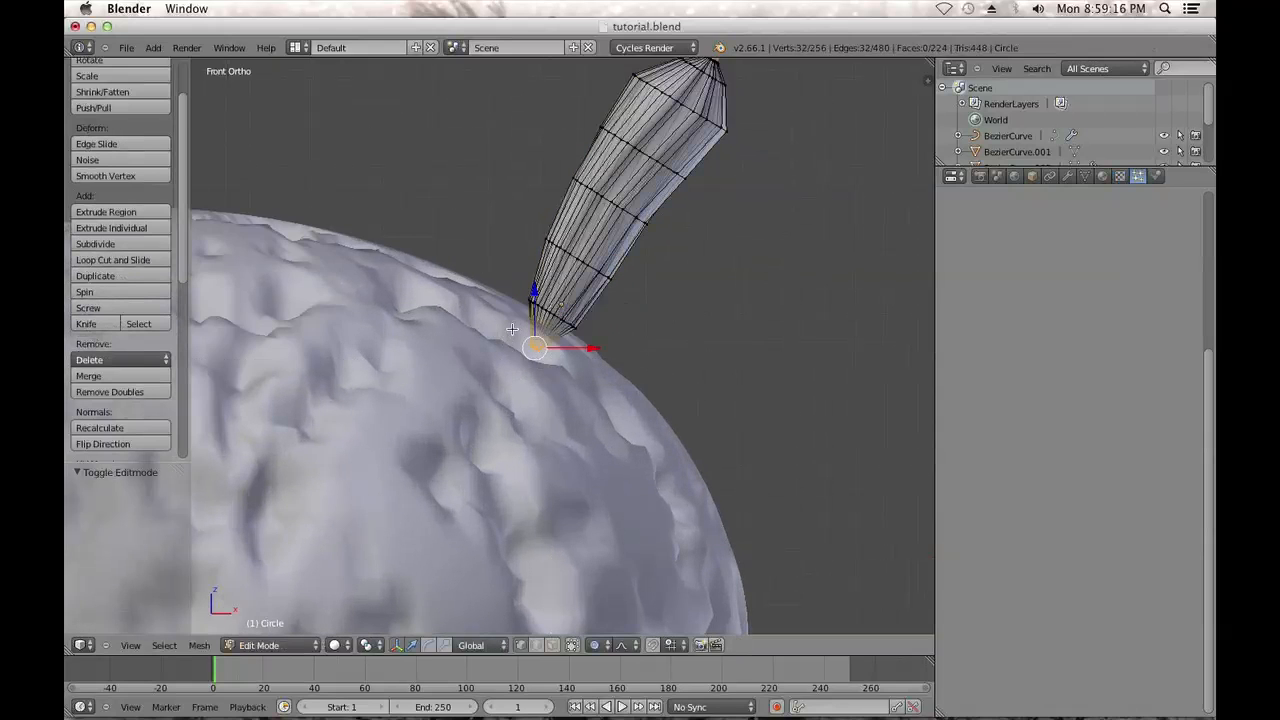
{"action": "key", "text": "shift+s"}
{"action": "left_click", "coordinate": [512, 329]}
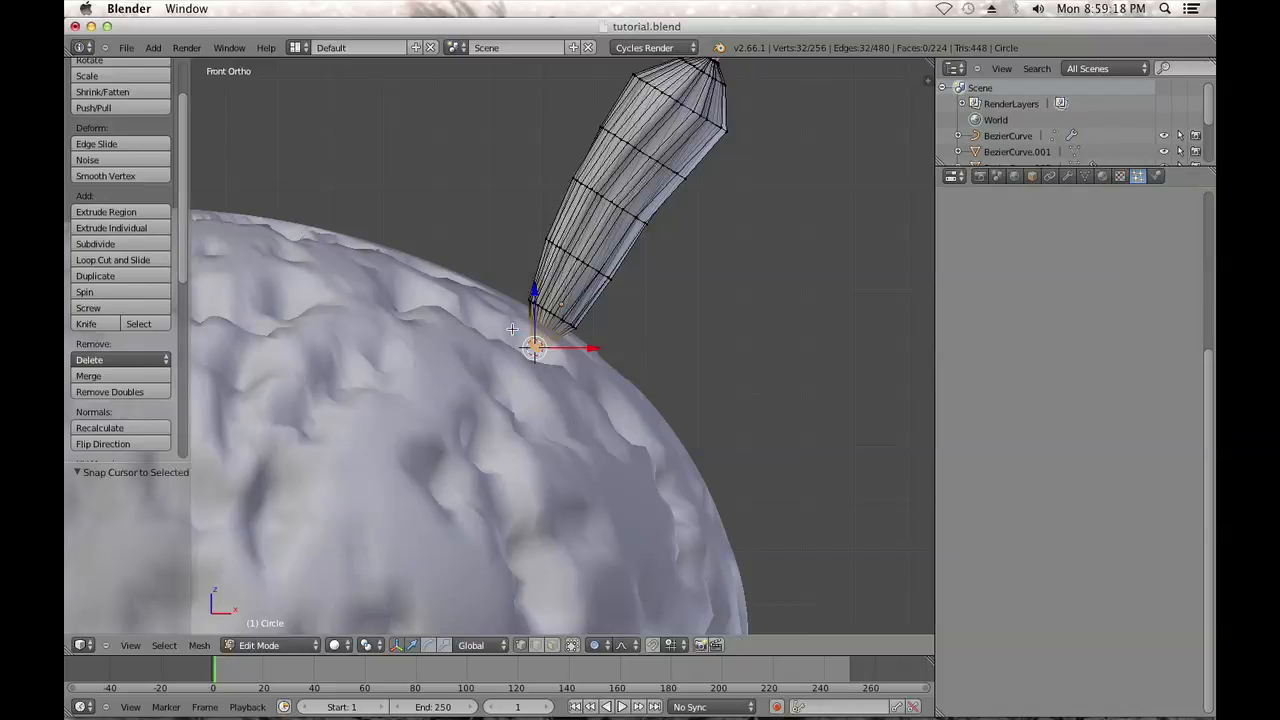
Set the seed body's origin to the 3D cursor in Object Mode
{"action": "key", "text": "Tab"}
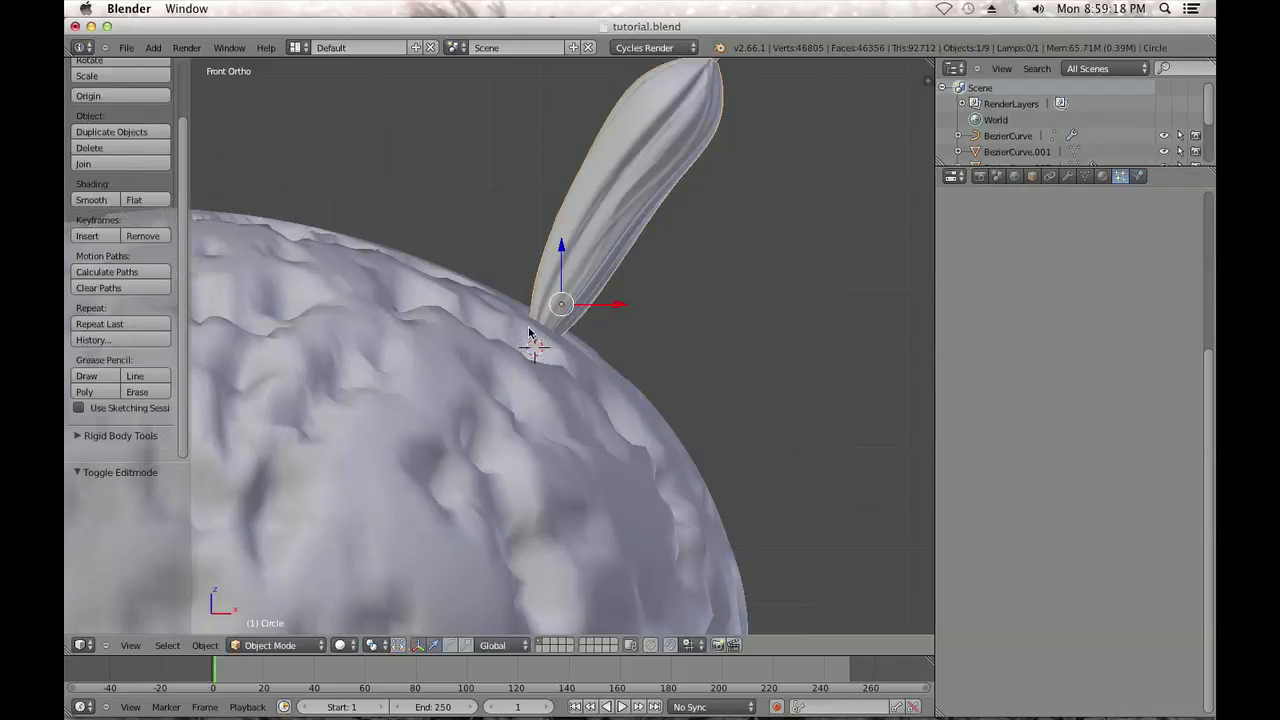
{"action": "left_click", "coordinate": [205, 645]}
{"action": "mouse_move", "coordinate": [250, 577]}
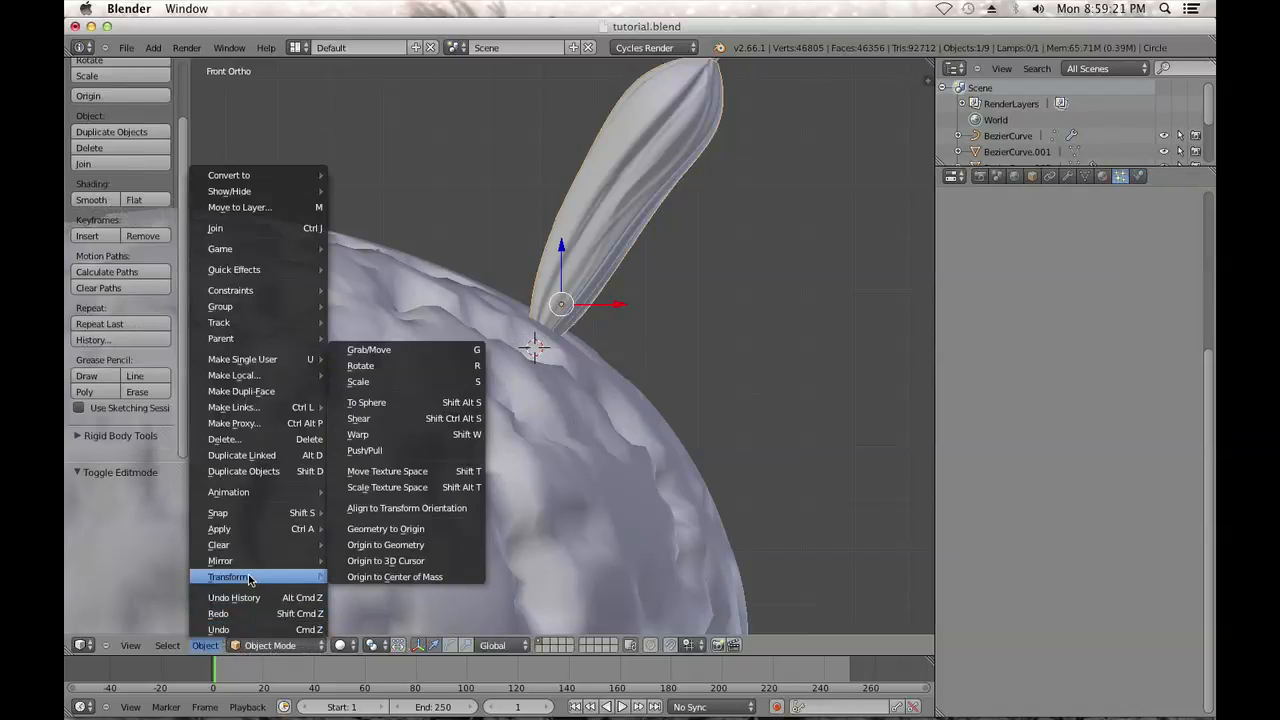
{"action": "left_click", "coordinate": [400, 561]}
{"action": "key", "text": "Tab"}
{"action": "key", "text": "Tab"}
Add a Plain Axes empty at the seed's base and scale it down to about 0.054
{"action": "key", "text": "shift+a"}
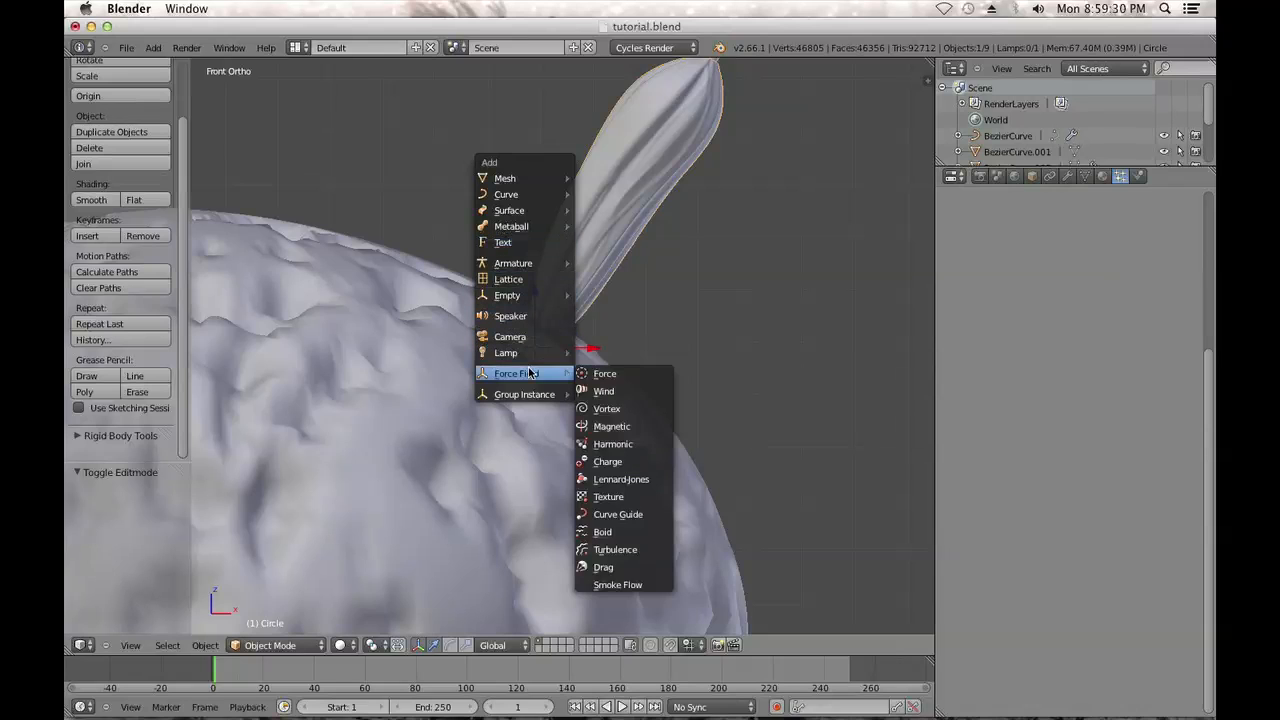
{"action": "mouse_move", "coordinate": [528, 303]}
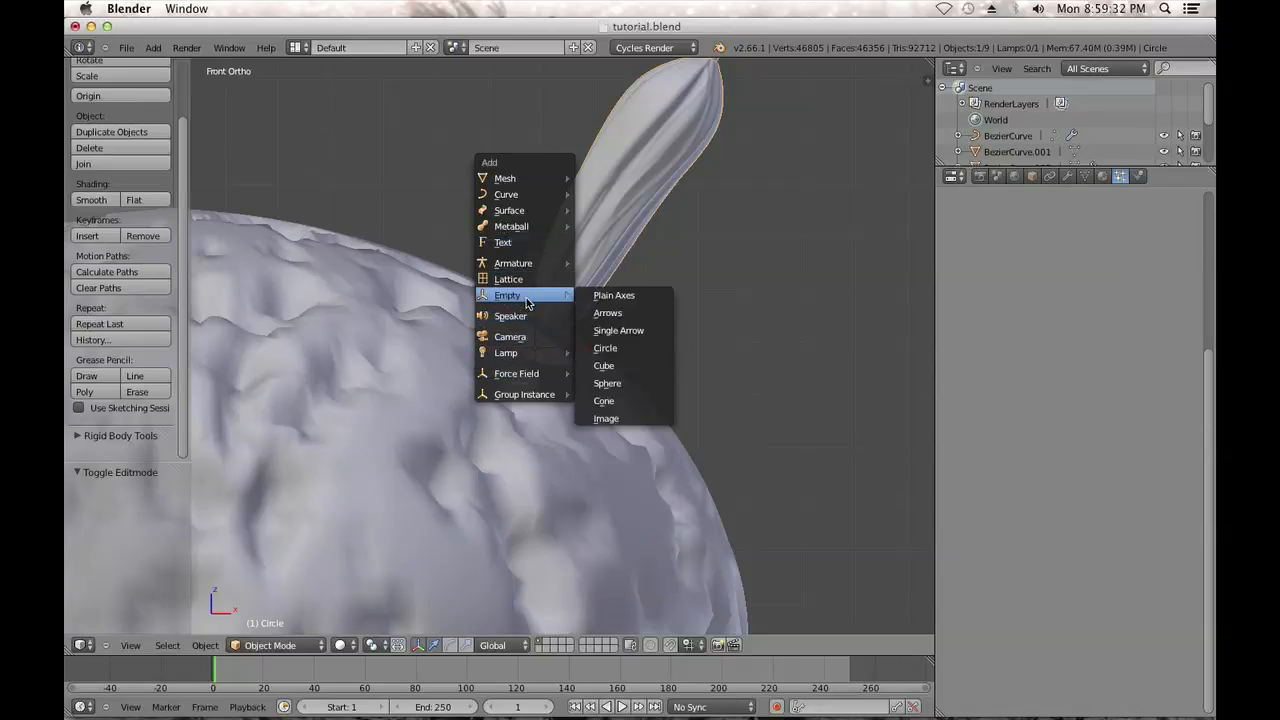
{"action": "left_click", "coordinate": [600, 295]}
{"action": "scroll", "coordinate": [601, 325], "scroll_direction": "down", "scroll_amount": 5}
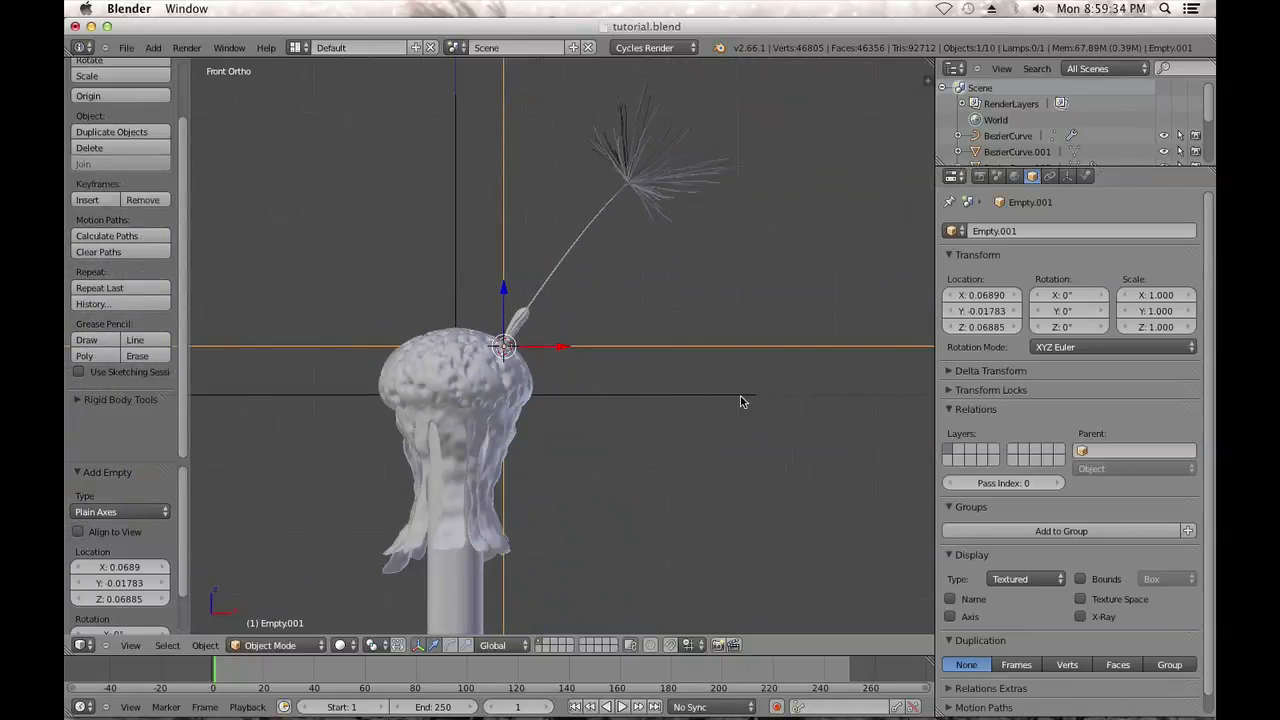
{"action": "key", "text": "s"}
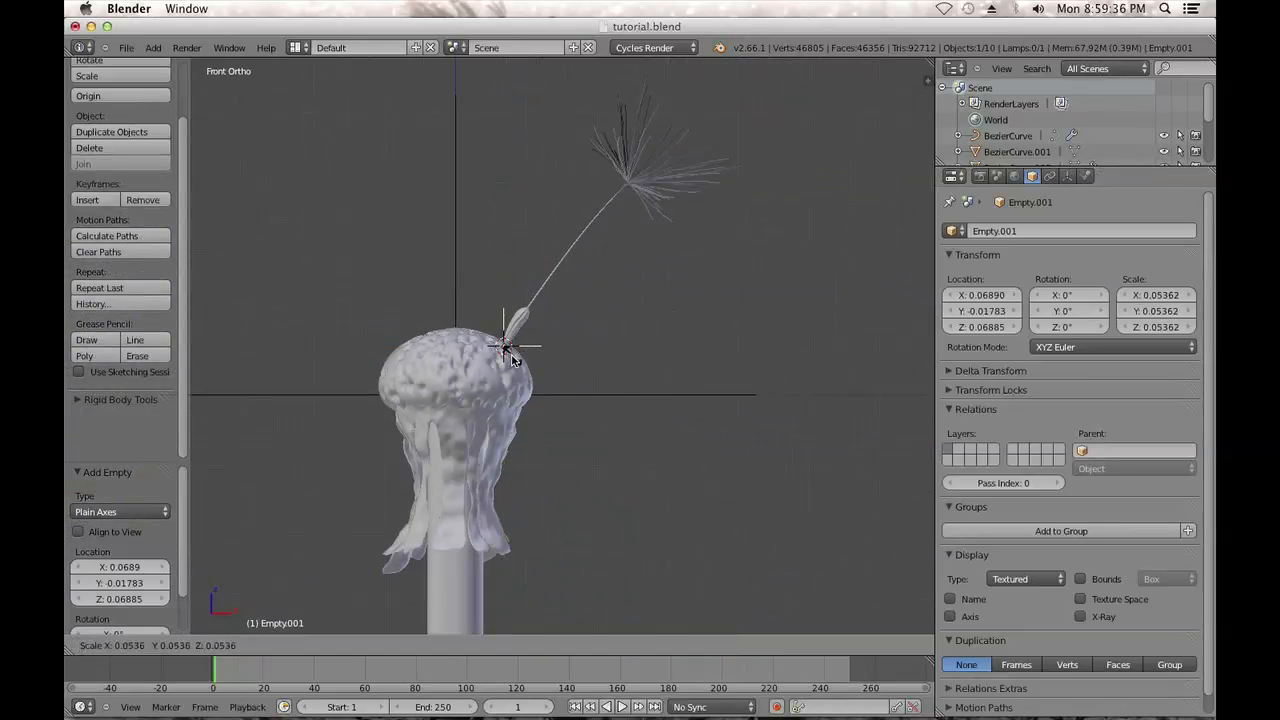
{"action": "left_click", "coordinate": [512, 360]}
{"action": "scroll", "coordinate": [515, 355], "scroll_direction": "up", "scroll_amount": 5}
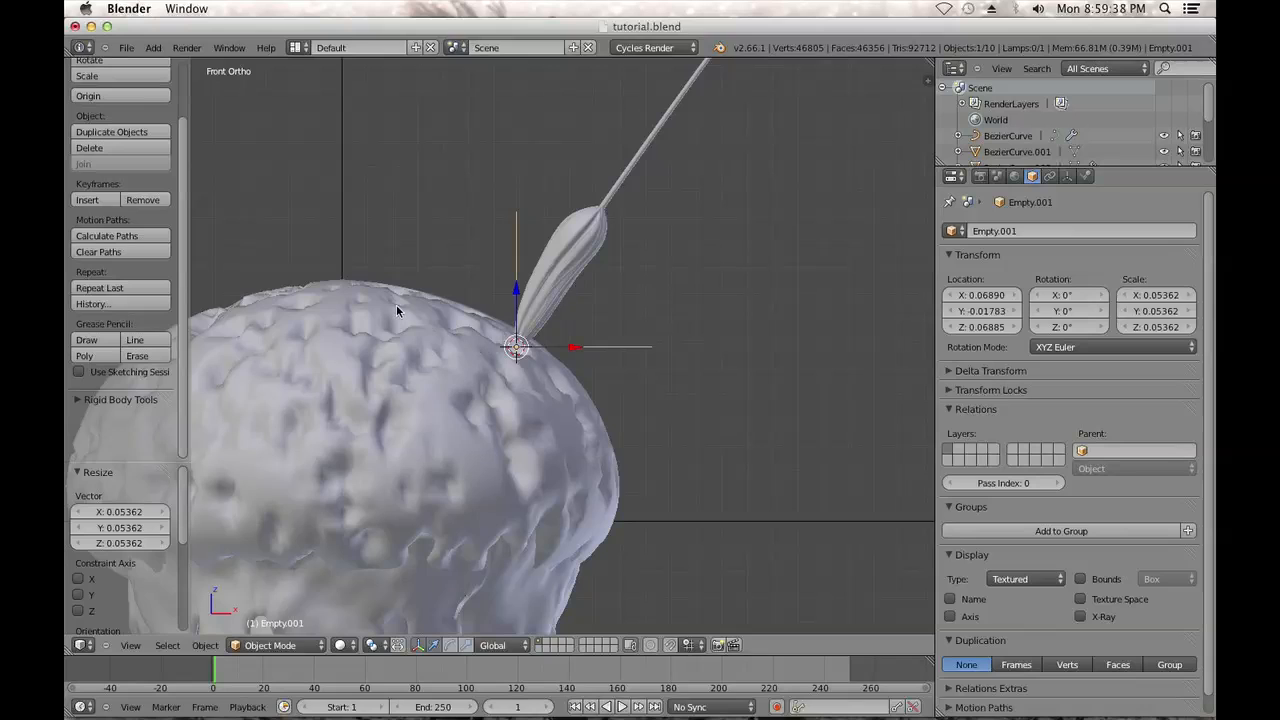
Parent the small empty to the flower head as Object and try nudging the large central empty to check the link
{"action": "right_click", "coordinate": [396, 304], "text": "shift"}
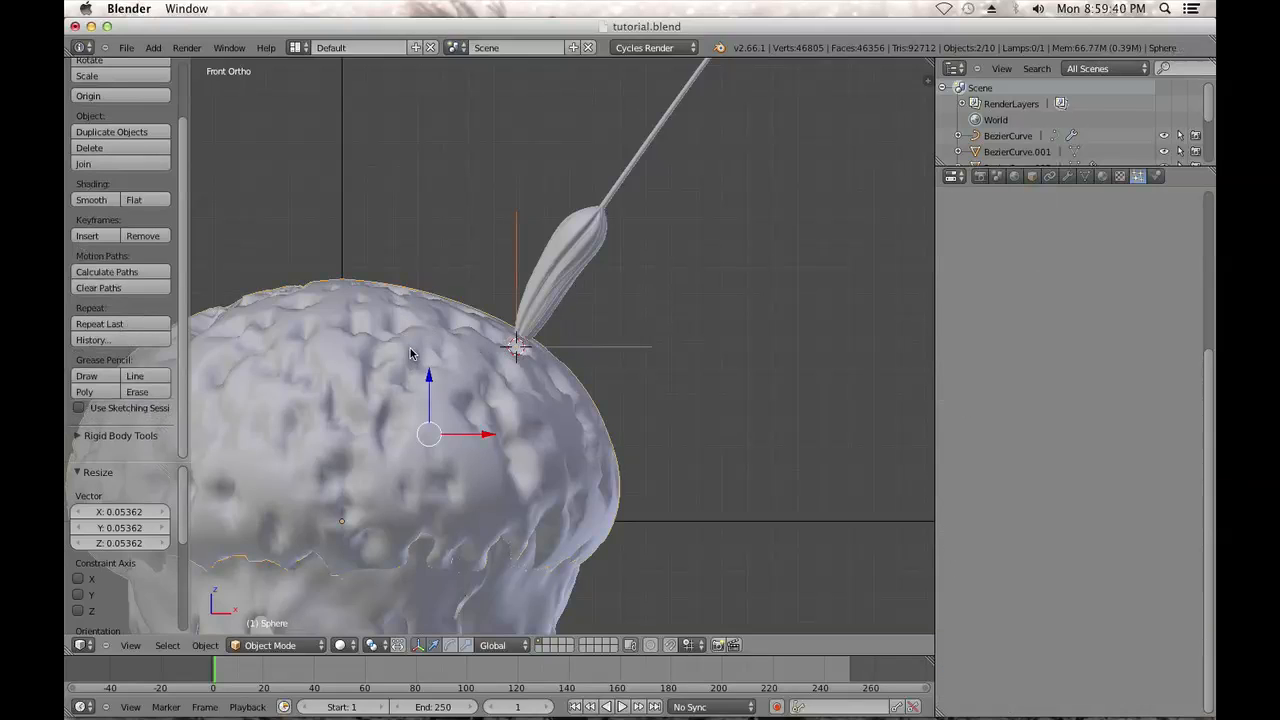
{"action": "key", "text": "ctrl+p"}
{"action": "left_click", "coordinate": [525, 410]}
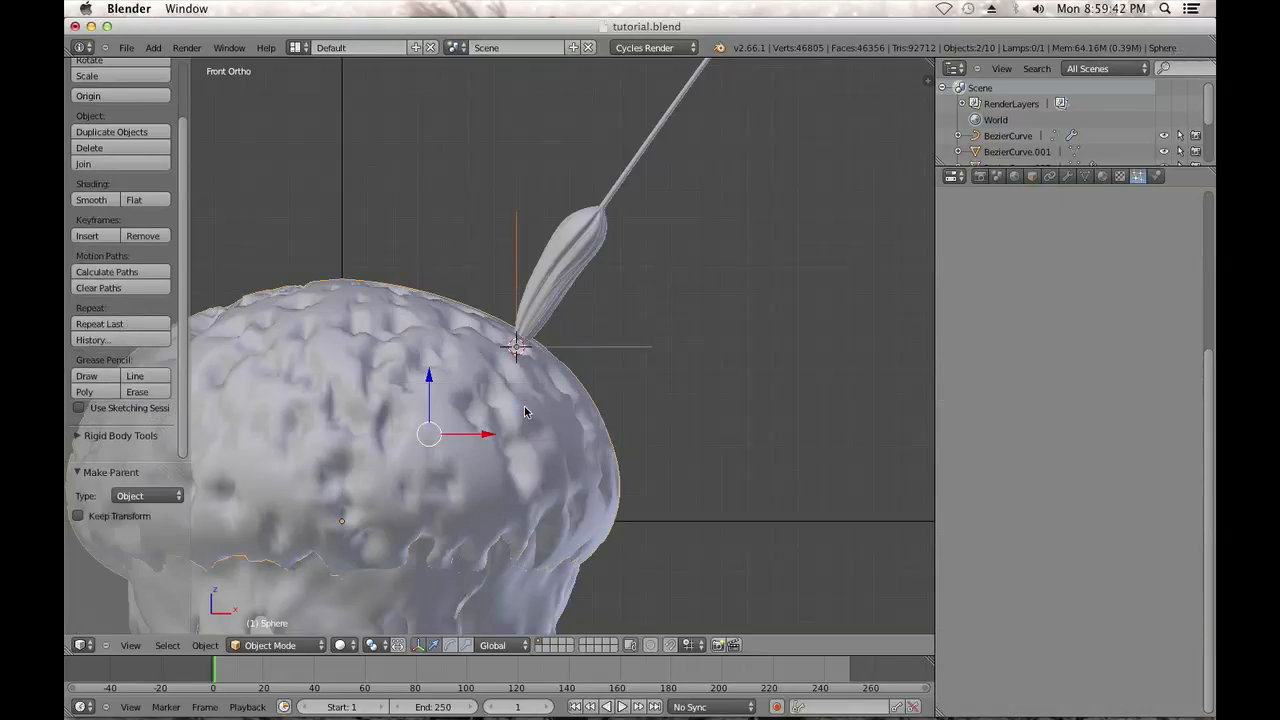
{"action": "right_click", "coordinate": [490, 412]}
{"action": "scroll", "coordinate": [376, 285], "scroll_direction": "down", "scroll_amount": 3}
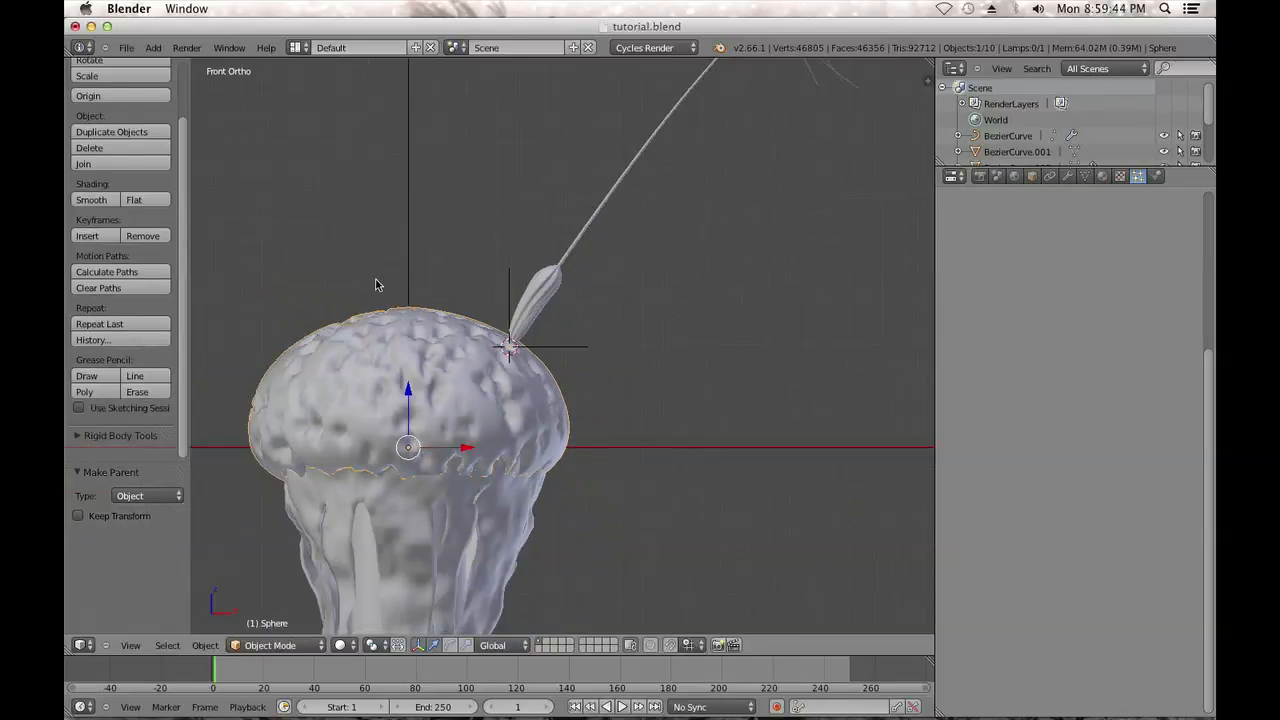
{"action": "right_click", "coordinate": [410, 266]}
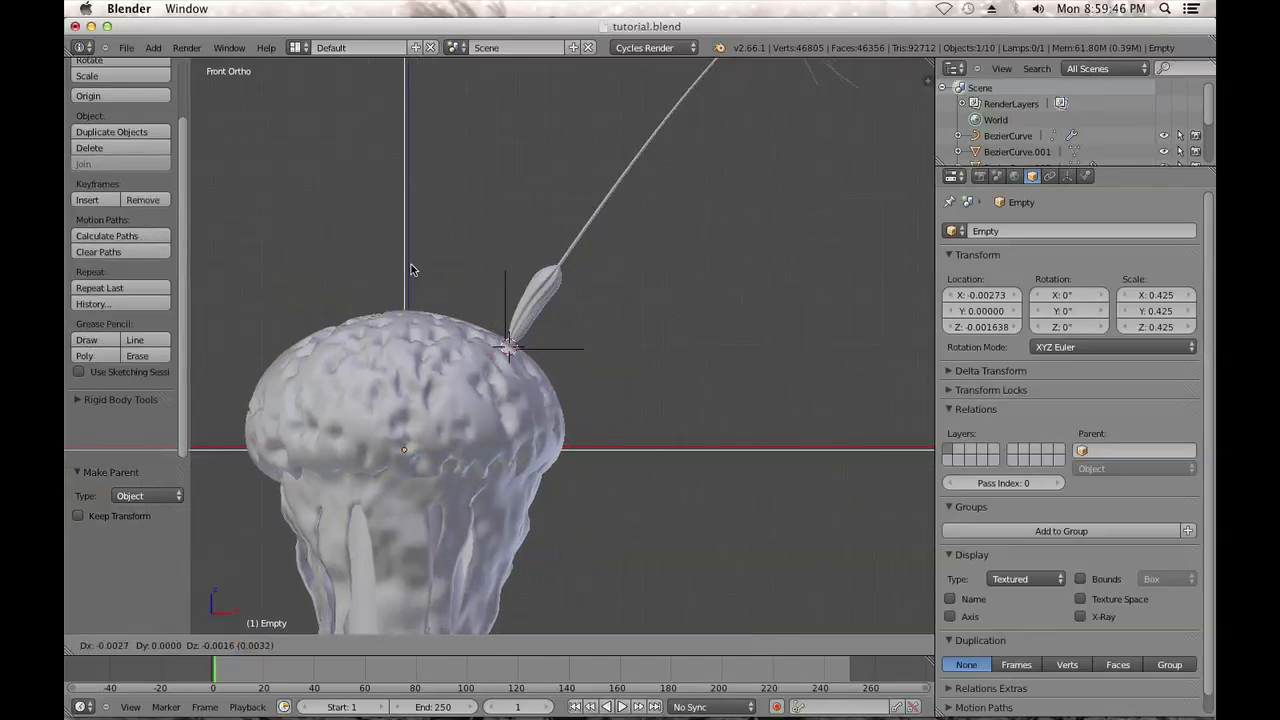
{"action": "scroll", "coordinate": [506, 297], "scroll_direction": "up", "scroll_amount": 4}
Parent the seed body to the small empty at its base, using the Object type
{"action": "right_click", "coordinate": [563, 278]}
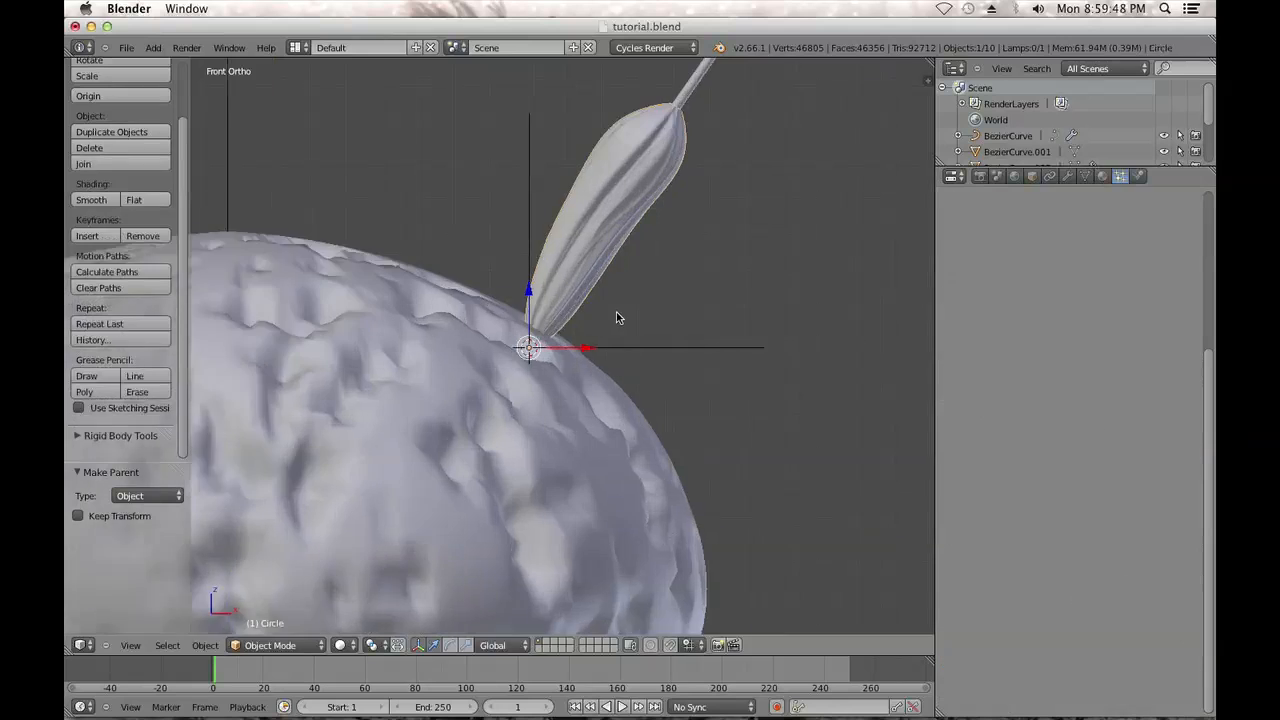
{"action": "scroll", "coordinate": [542, 372], "scroll_direction": "up", "scroll_amount": 1}
{"action": "middle_click_drag", "start_coordinate": [542, 371], "coordinate": [528, 384], "text": "shift"}
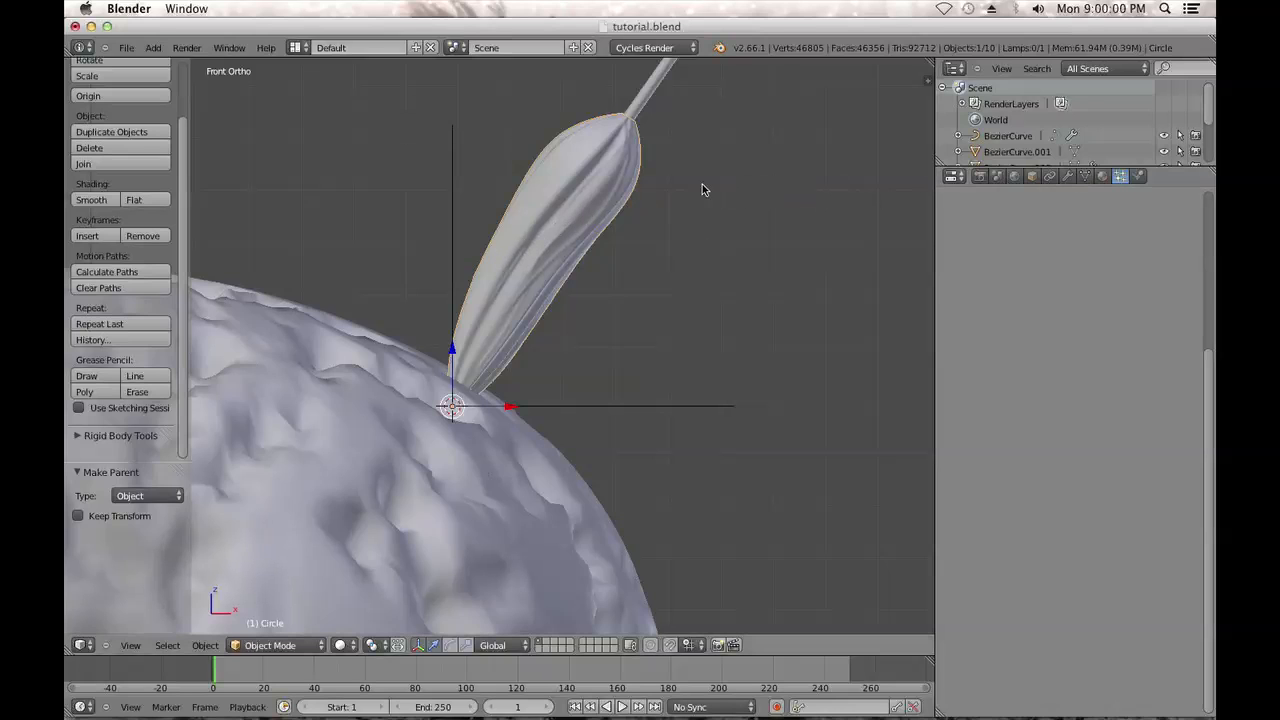
{"action": "right_click", "coordinate": [452, 223], "text": "shift"}
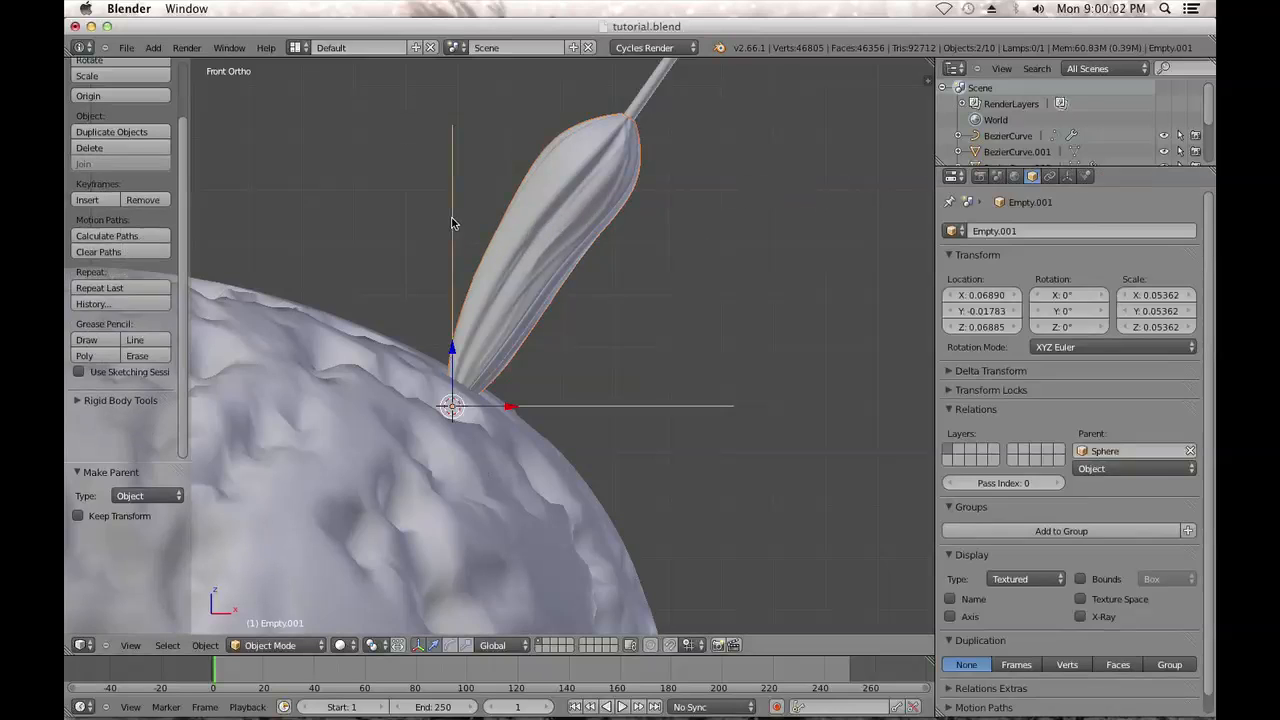
{"action": "key", "text": "ctrl+p"}
{"action": "left_click", "coordinate": [461, 219]}
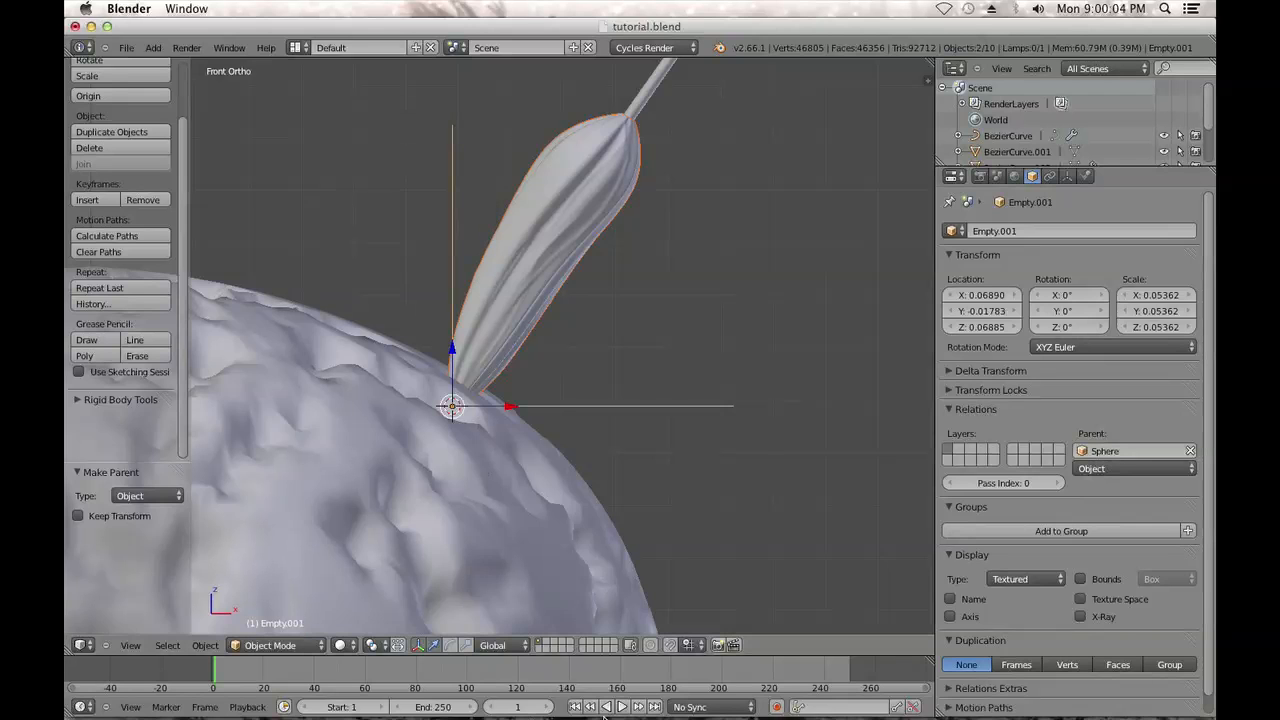
Parent the thin seed stalk to the seed body, using the Object type
{"action": "middle_click_drag", "start_coordinate": [628, 217], "coordinate": [529, 409], "text": "shift"}
{"action": "right_click", "coordinate": [574, 265]}
{"action": "key", "text": "ctrl+p"}
{"action": "left_click", "coordinate": [480, 406]}
{"action": "right_click", "coordinate": [504, 349], "text": "shift"}
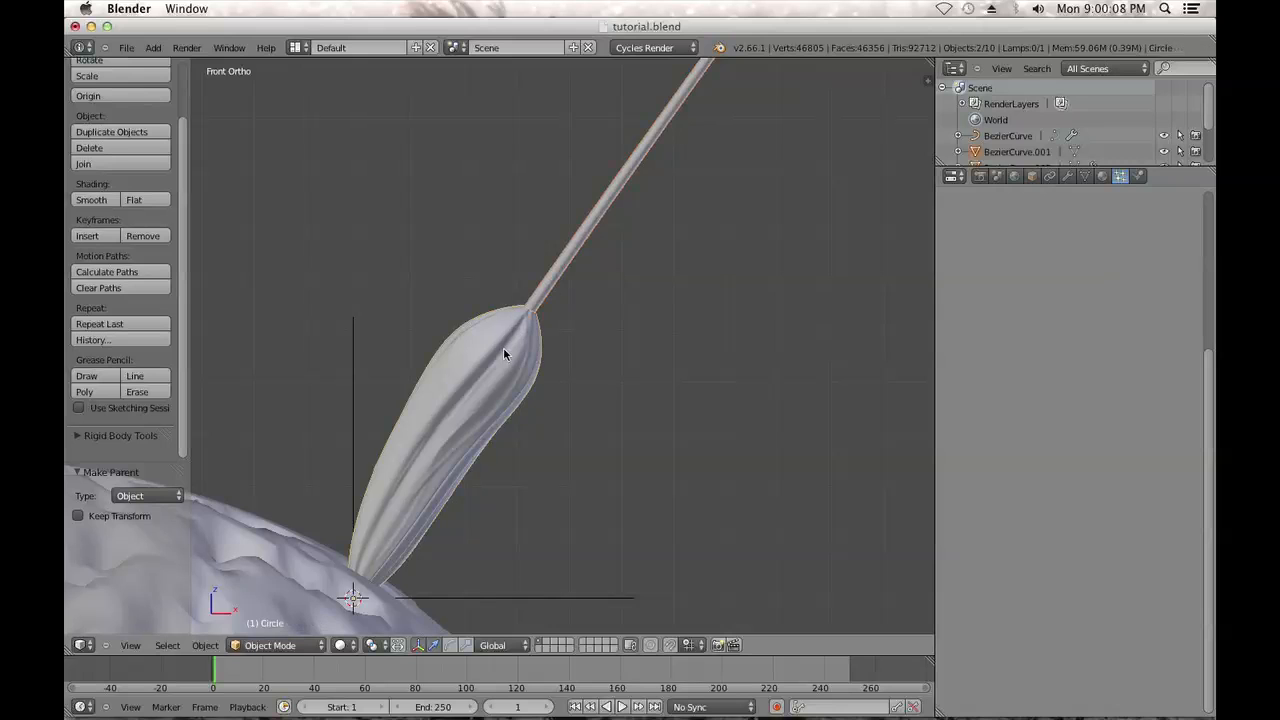
{"action": "key", "text": "ctrl+p"}
{"action": "left_click", "coordinate": [514, 349]}
Parent the hair emitter at the stalk's tip to the stalk, using the Object type
{"action": "scroll", "coordinate": [593, 306], "scroll_direction": "down", "scroll_amount": 3}
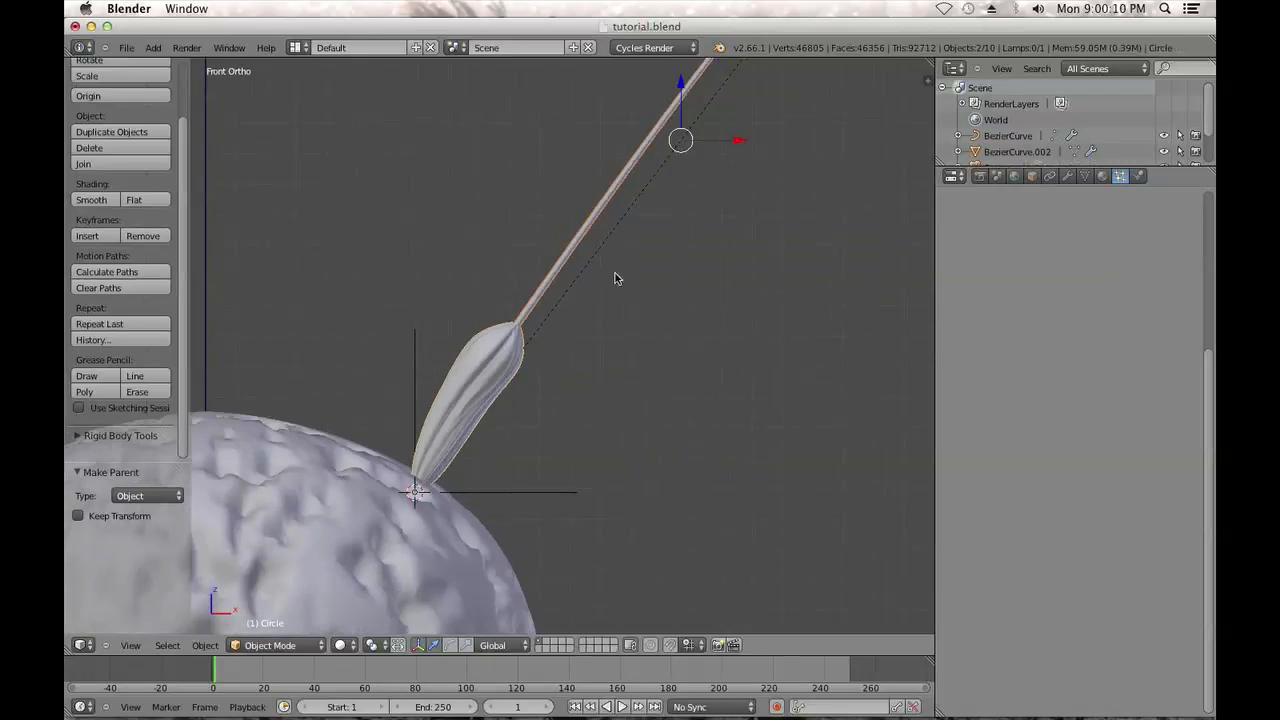
{"action": "middle_click_drag", "start_coordinate": [685, 230], "coordinate": [476, 490], "text": "shift"}
{"action": "middle_click_drag", "start_coordinate": [661, 285], "coordinate": [458, 545], "text": "shift"}
{"action": "scroll", "coordinate": [458, 545], "scroll_direction": "up", "scroll_amount": 2}
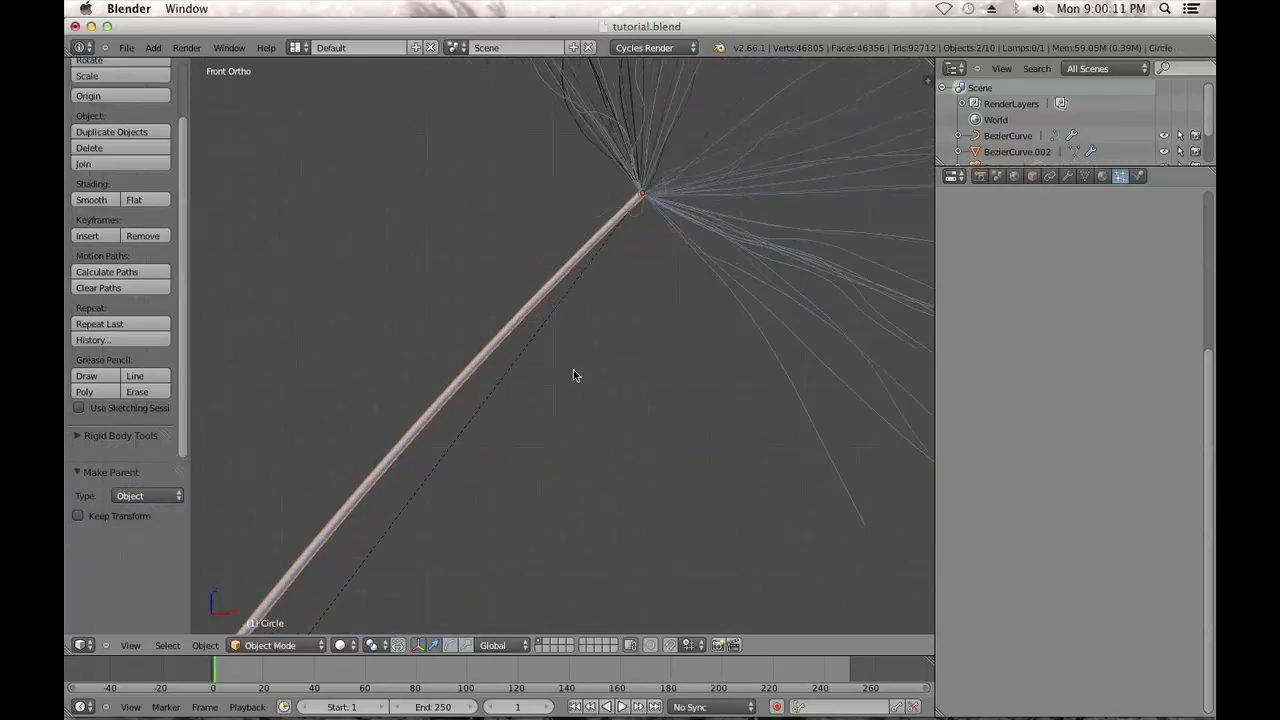
{"action": "right_click", "coordinate": [646, 206]}
{"action": "right_click", "coordinate": [551, 268], "text": "shift"}
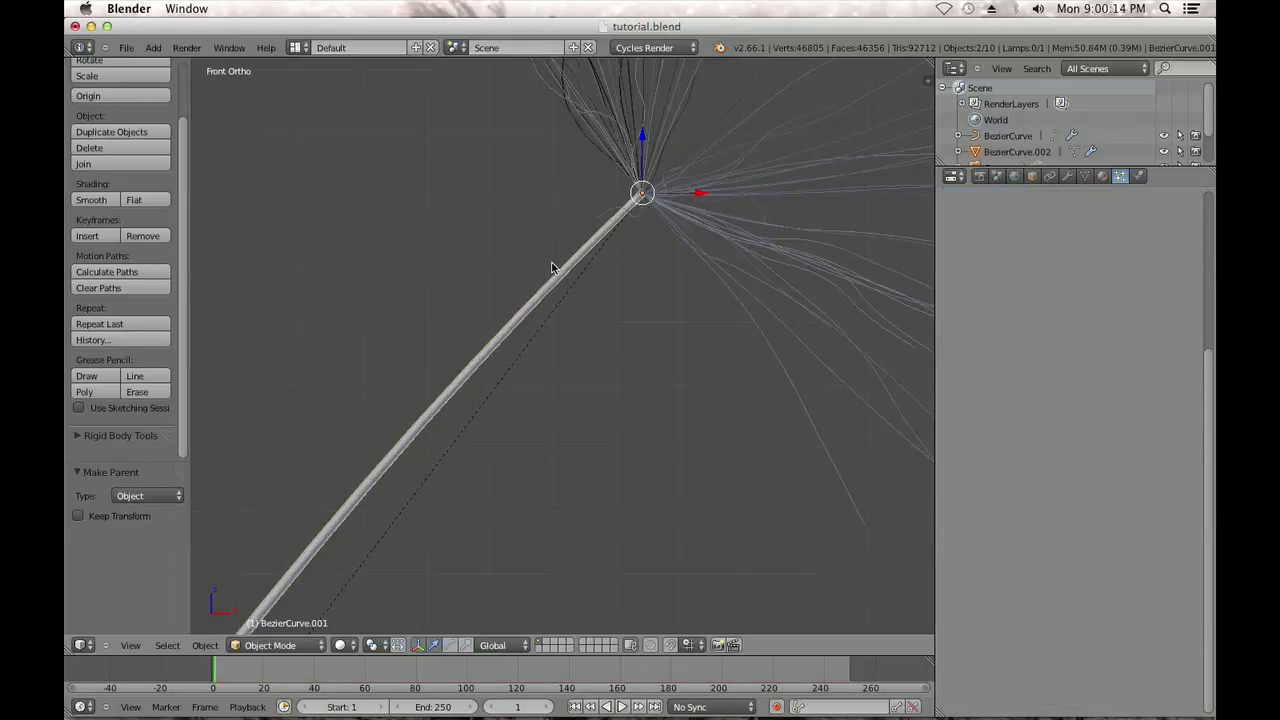
{"action": "key", "text": "ctrl+p"}
{"action": "left_click", "coordinate": [553, 265]}
Play the animation and try moving the large central empty to check that the whole seed follows, then stop playback
{"action": "middle_click_drag", "start_coordinate": [507, 371], "coordinate": [590, 256], "text": "shift"}
{"action": "scroll", "coordinate": [600, 272], "scroll_direction": "down", "scroll_amount": 6}
{"action": "scroll", "coordinate": [605, 285], "scroll_direction": "down", "scroll_amount": 5}
{"action": "middle_click_drag", "start_coordinate": [545, 340], "coordinate": [643, 241], "text": "shift"}
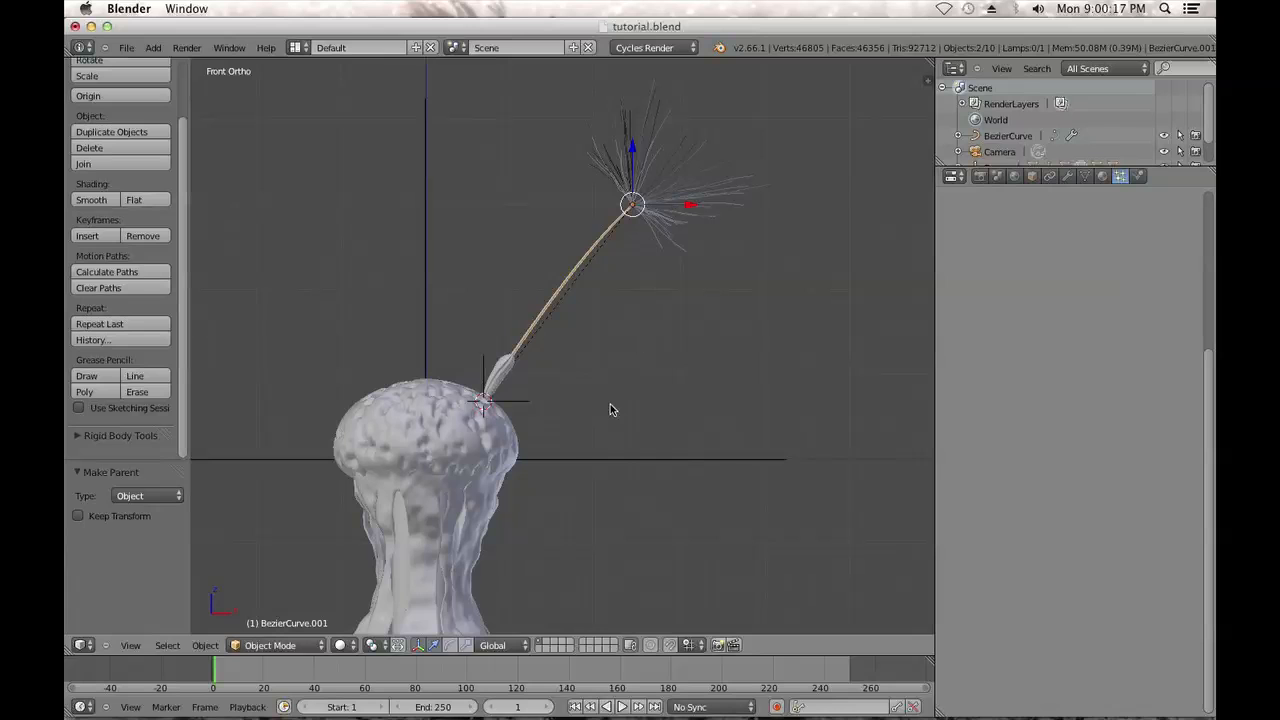
{"action": "left_click", "coordinate": [617, 707]}
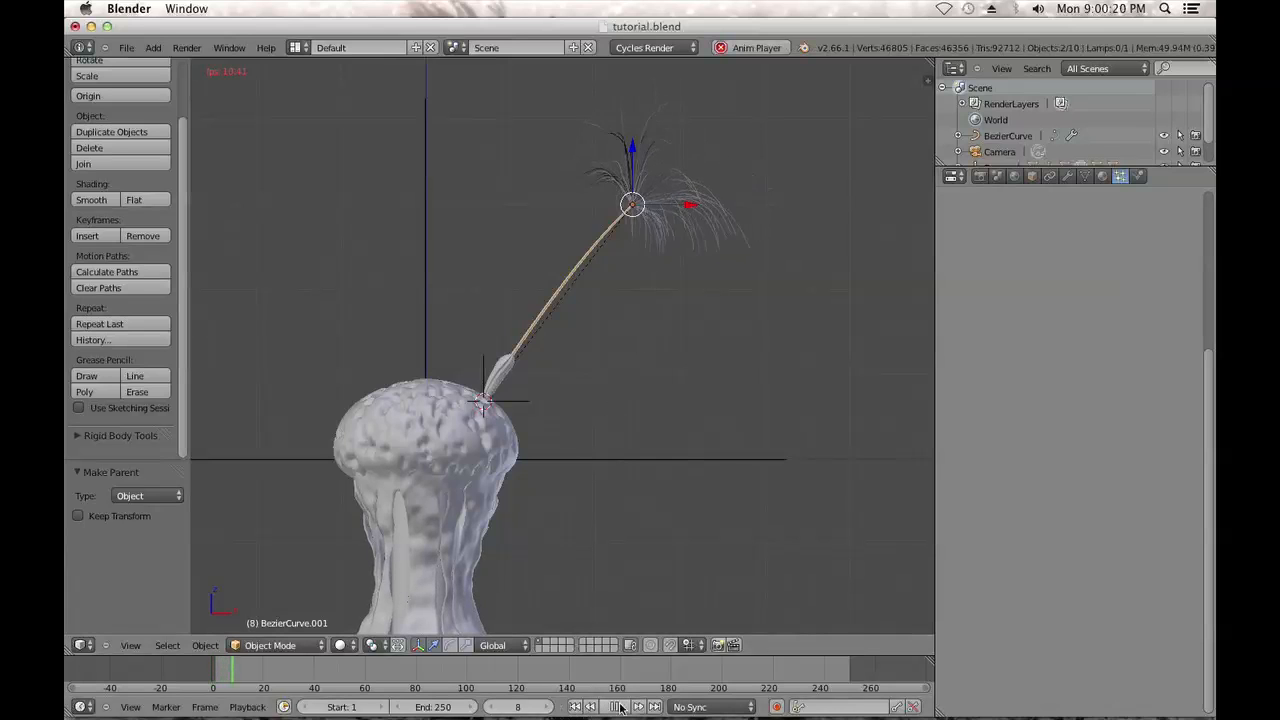
{"action": "right_click", "coordinate": [427, 326]}
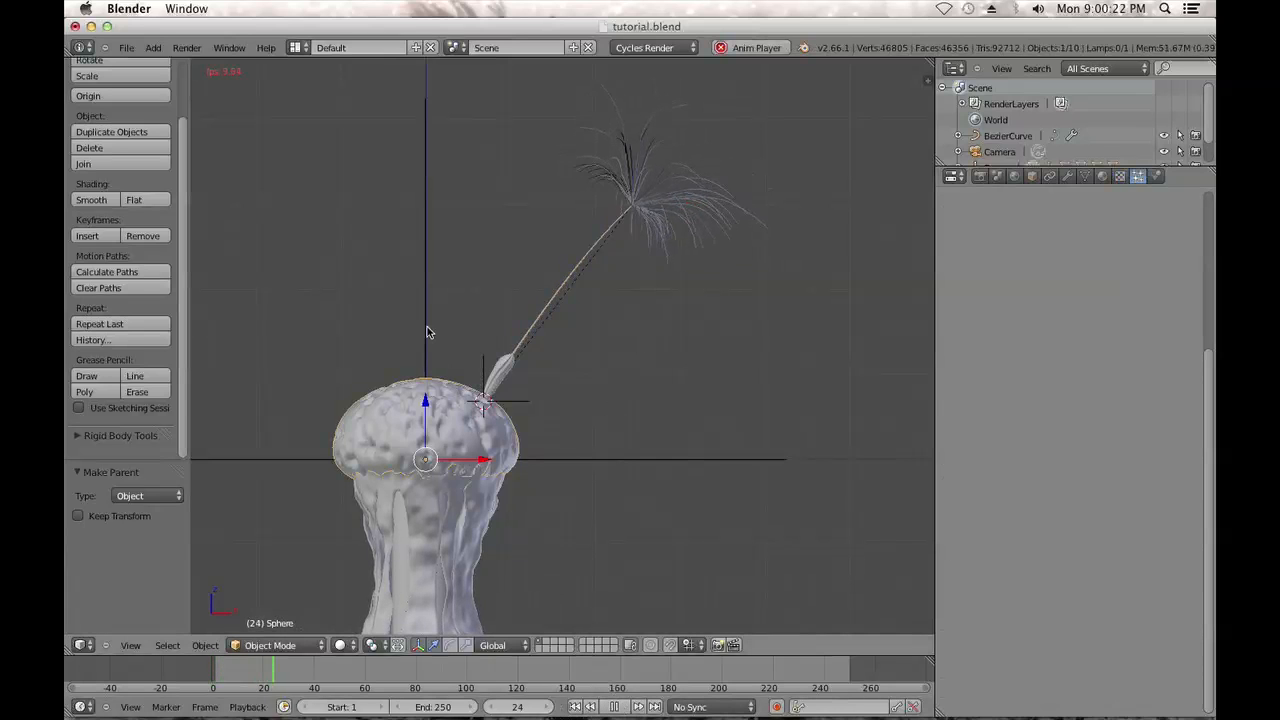
{"action": "key", "text": "g"}
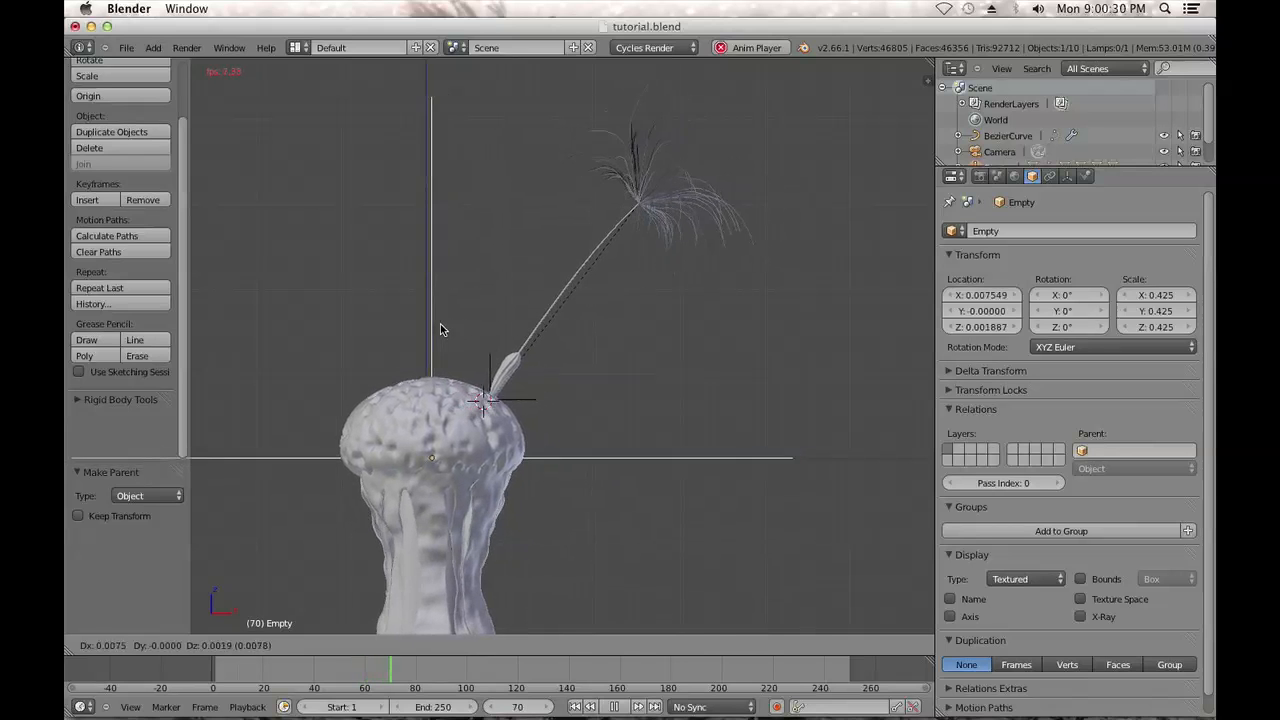
{"action": "key", "text": "Escape"}
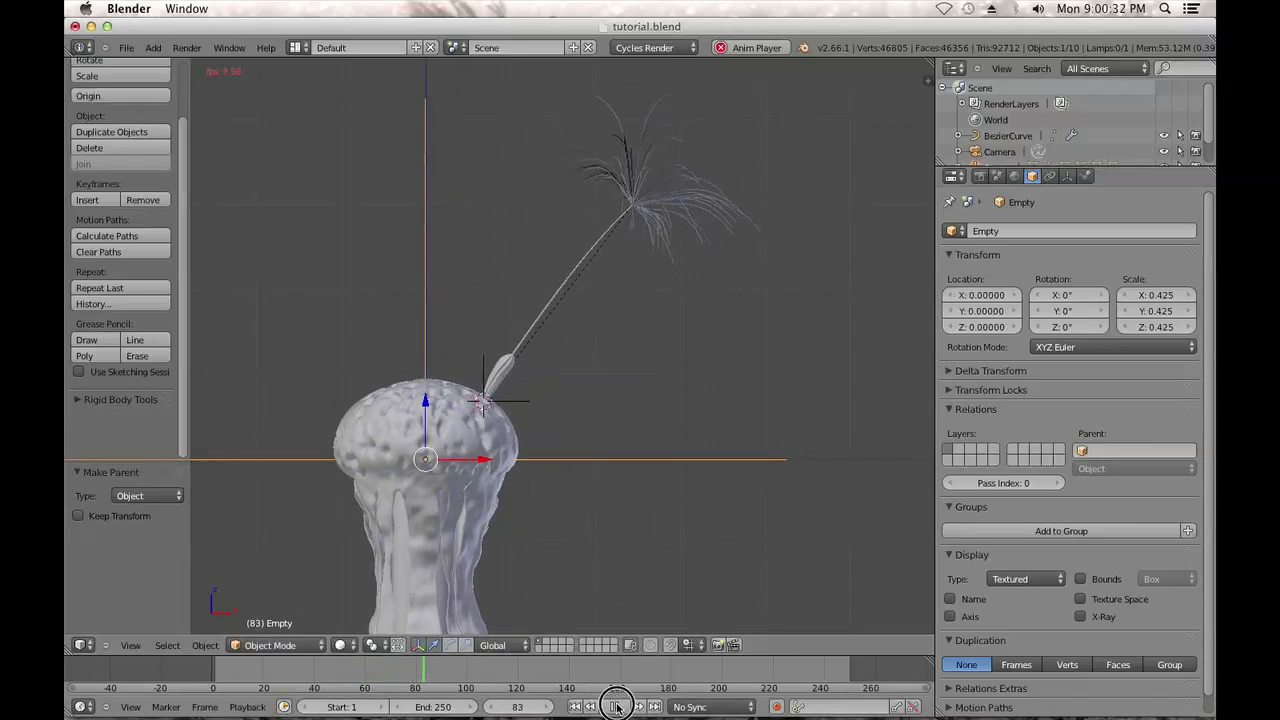
{"action": "left_click", "coordinate": [616, 706]}
Hide the tool shelf, split the 3D view in two and turn the new area into a widened Graph Editor
{"action": "middle_click_drag", "start_coordinate": [523, 465], "coordinate": [688, 390], "text": "shift"}
{"action": "scroll", "coordinate": [640, 382], "scroll_direction": "down", "scroll_amount": 2}
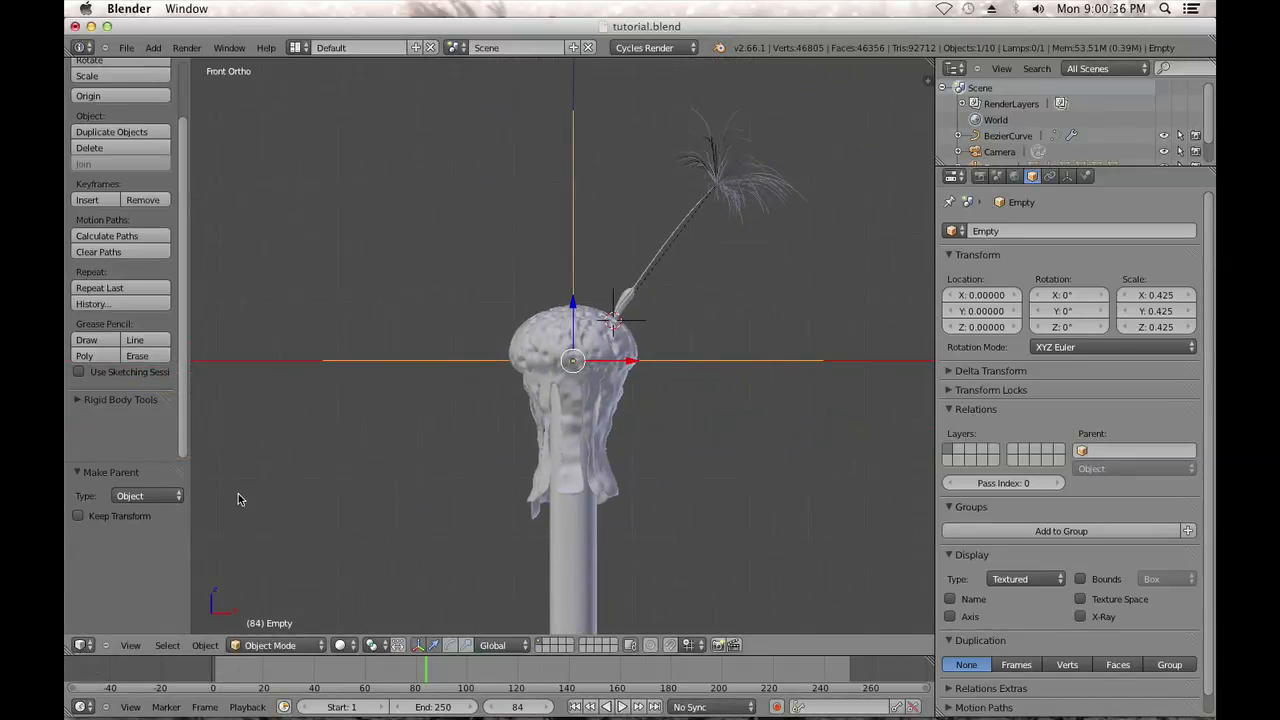
{"action": "key", "text": "t"}
{"action": "left_click_drag", "start_coordinate": [68, 651], "coordinate": [350, 603]}
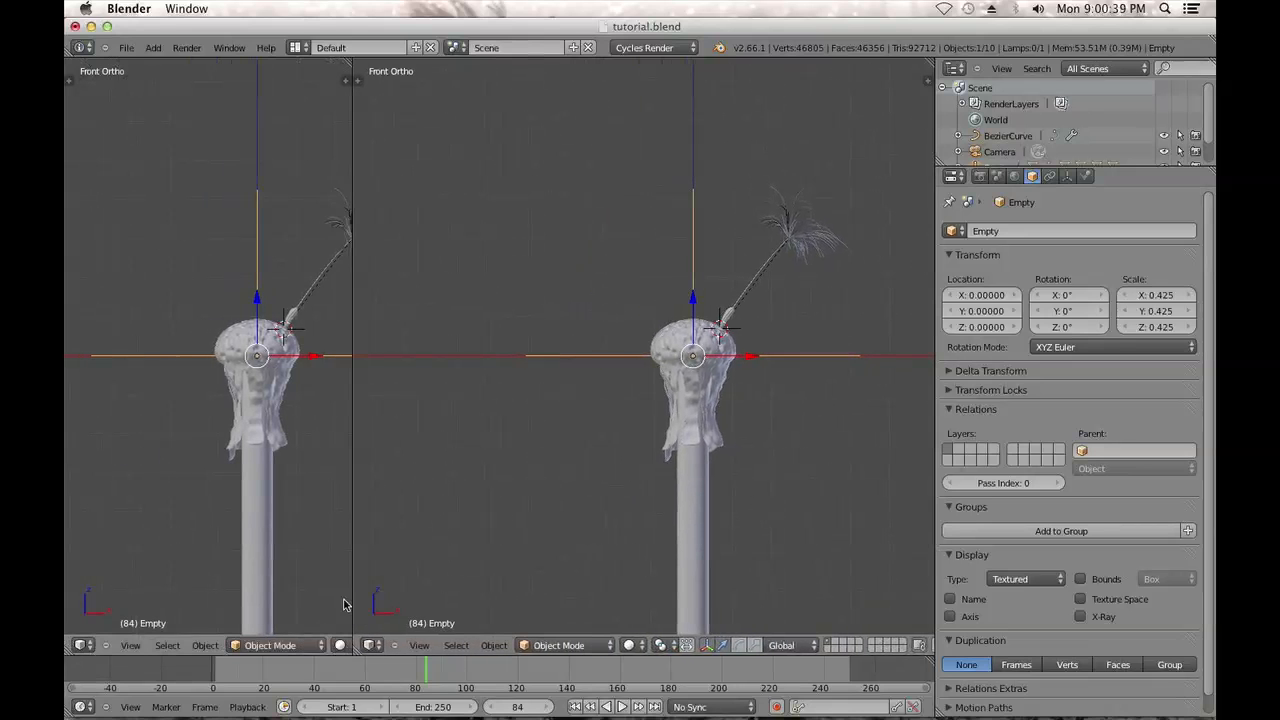
{"action": "left_click", "coordinate": [90, 647]}
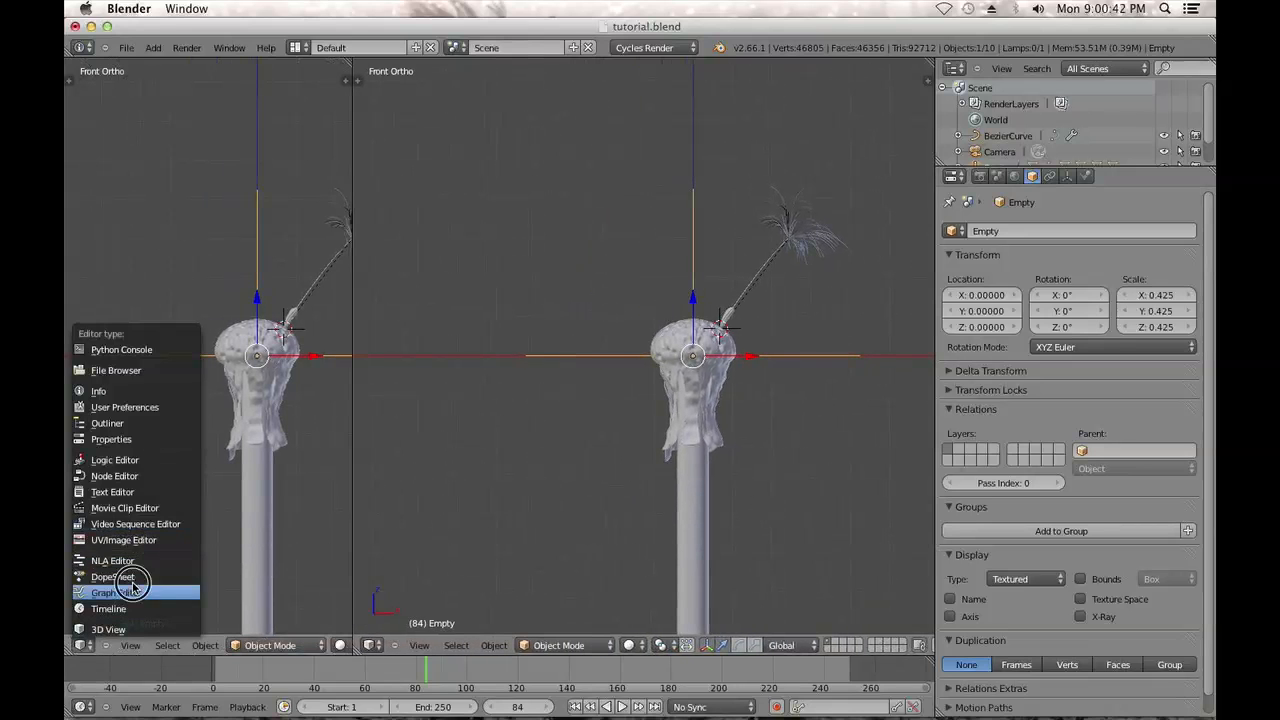
{"action": "left_click", "coordinate": [134, 592]}
{"action": "left_click_drag", "start_coordinate": [352, 524], "coordinate": [516, 500]}
{"action": "scroll", "coordinate": [291, 457], "scroll_direction": "down", "scroll_amount": 2}
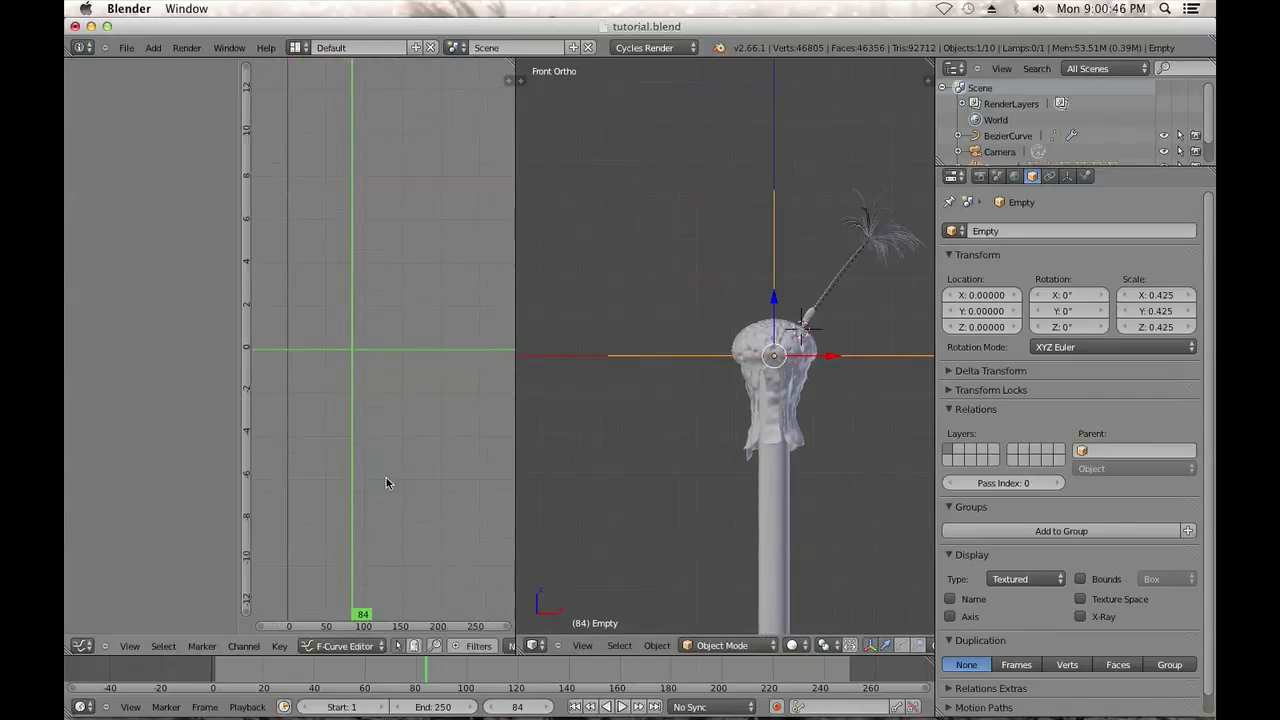
Insert a LocRot keyframe for the large central empty at frame 1
{"action": "left_click", "coordinate": [575, 707]}
{"action": "key", "text": "i"}
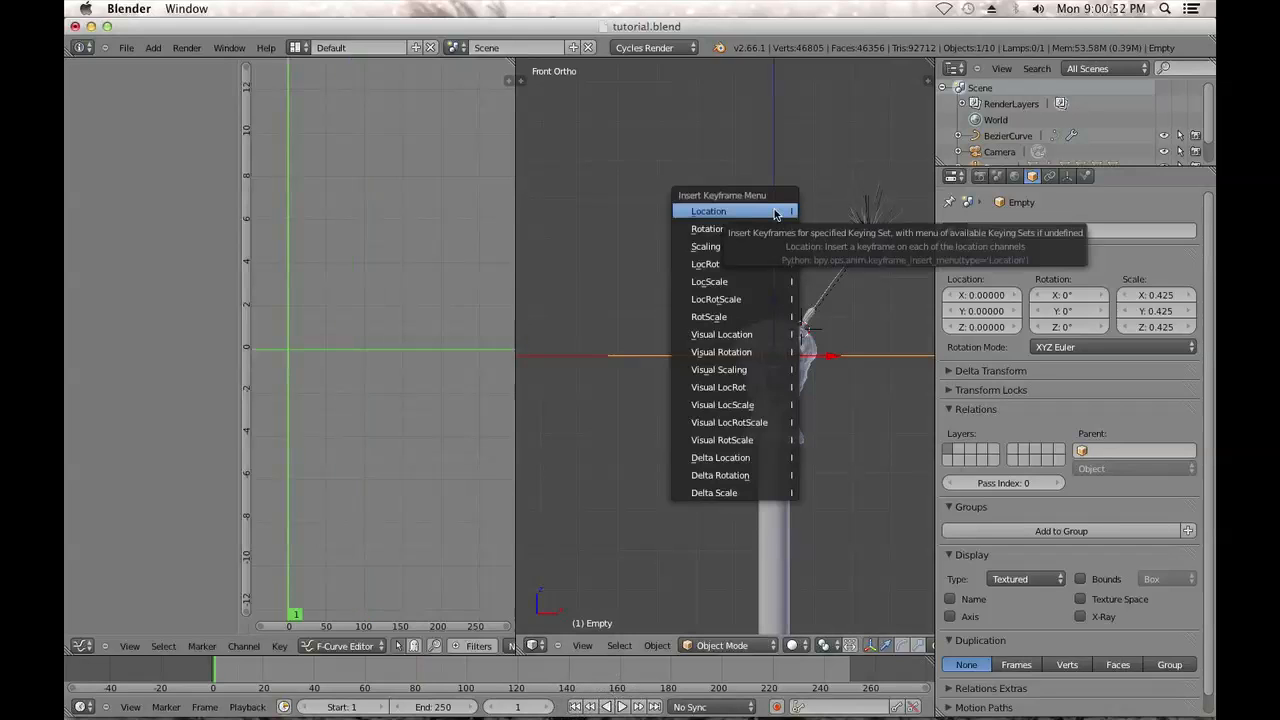
{"action": "left_click", "coordinate": [770, 264]}
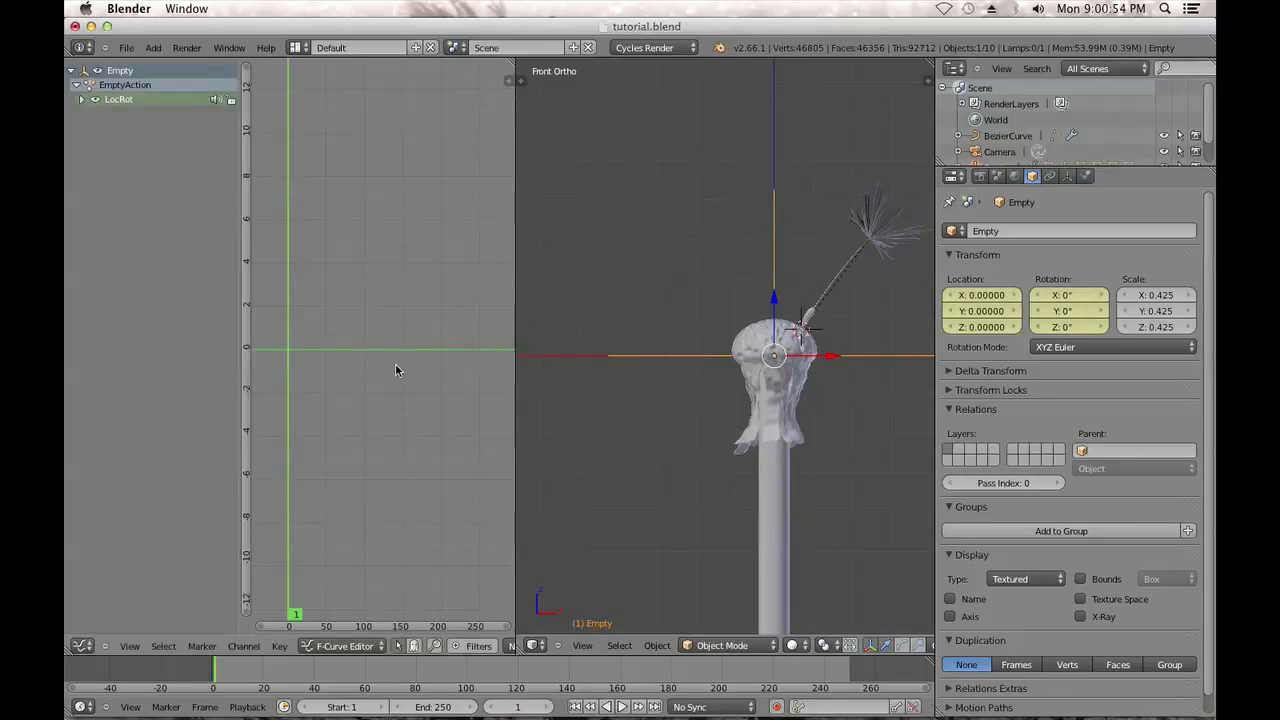
Expand the LocRot group of the empty's action in the Graph Editor to list its individual location and rotation curves
{"action": "left_click_drag", "start_coordinate": [260, 62], "coordinate": [557, 4]}
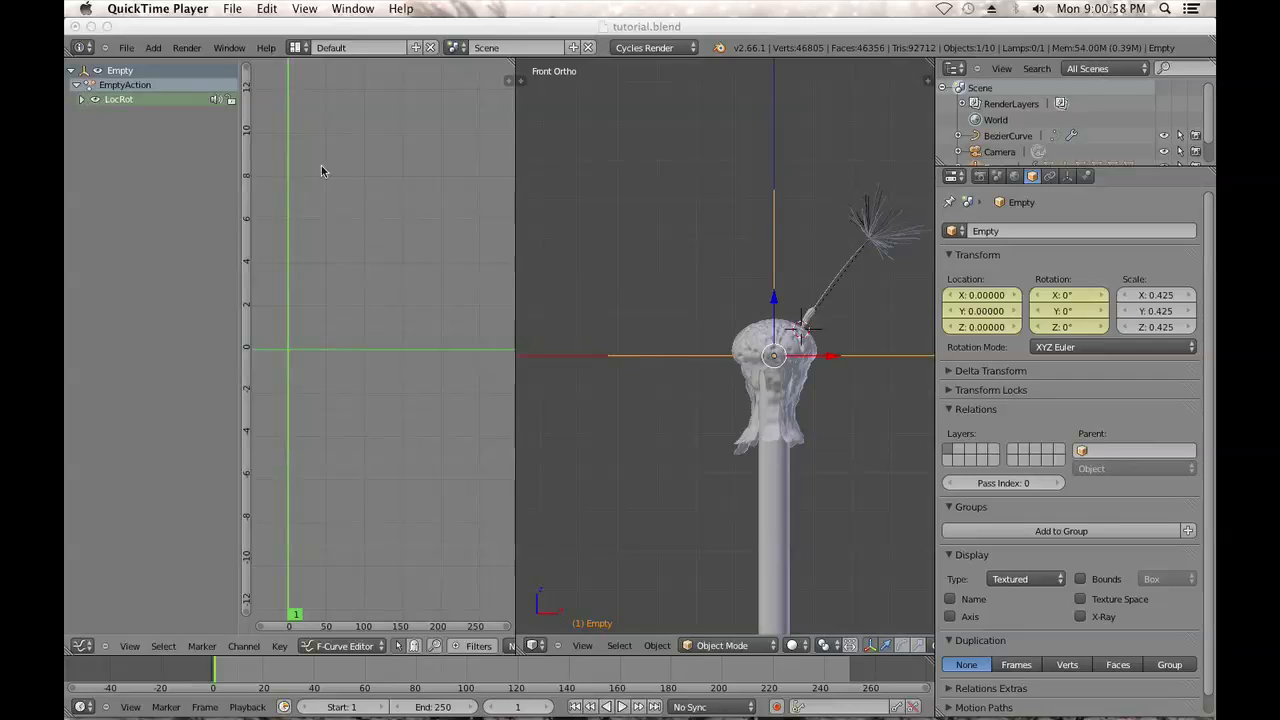
{"action": "scroll", "coordinate": [328, 174], "scroll_direction": "up", "scroll_amount": 3}
{"action": "left_click", "coordinate": [97, 103]}
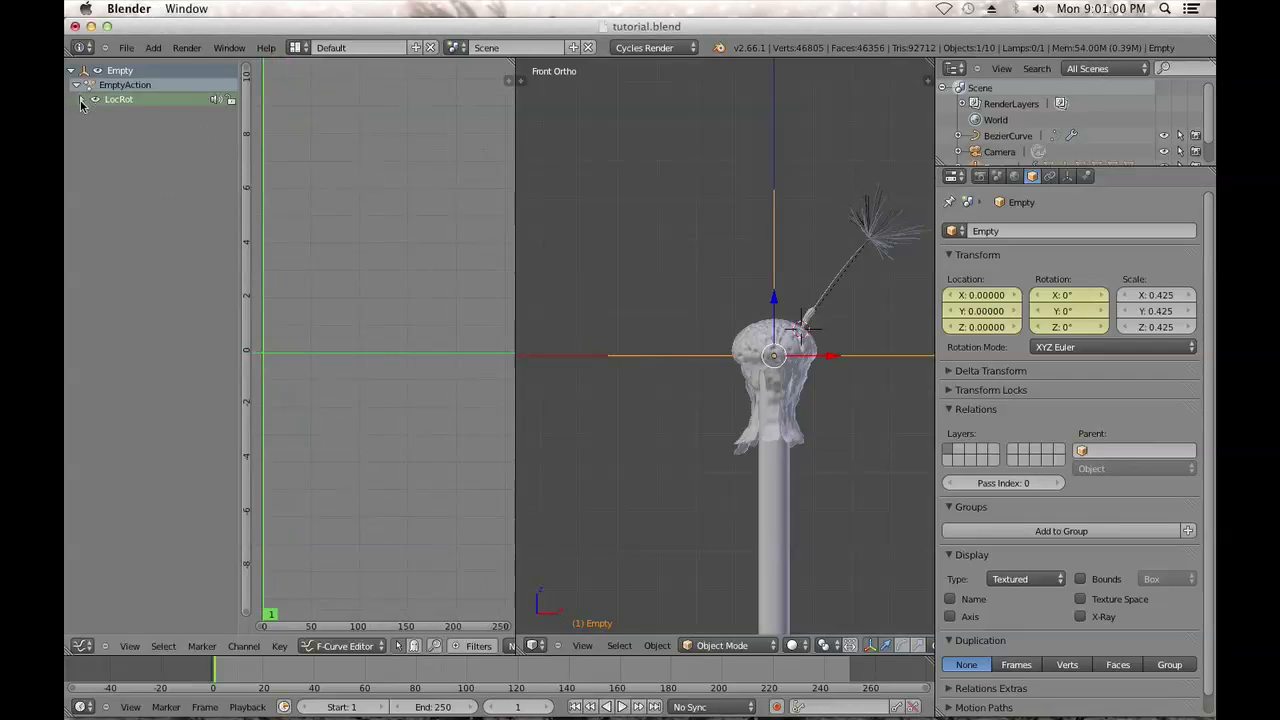
{"action": "left_click", "coordinate": [81, 100]}
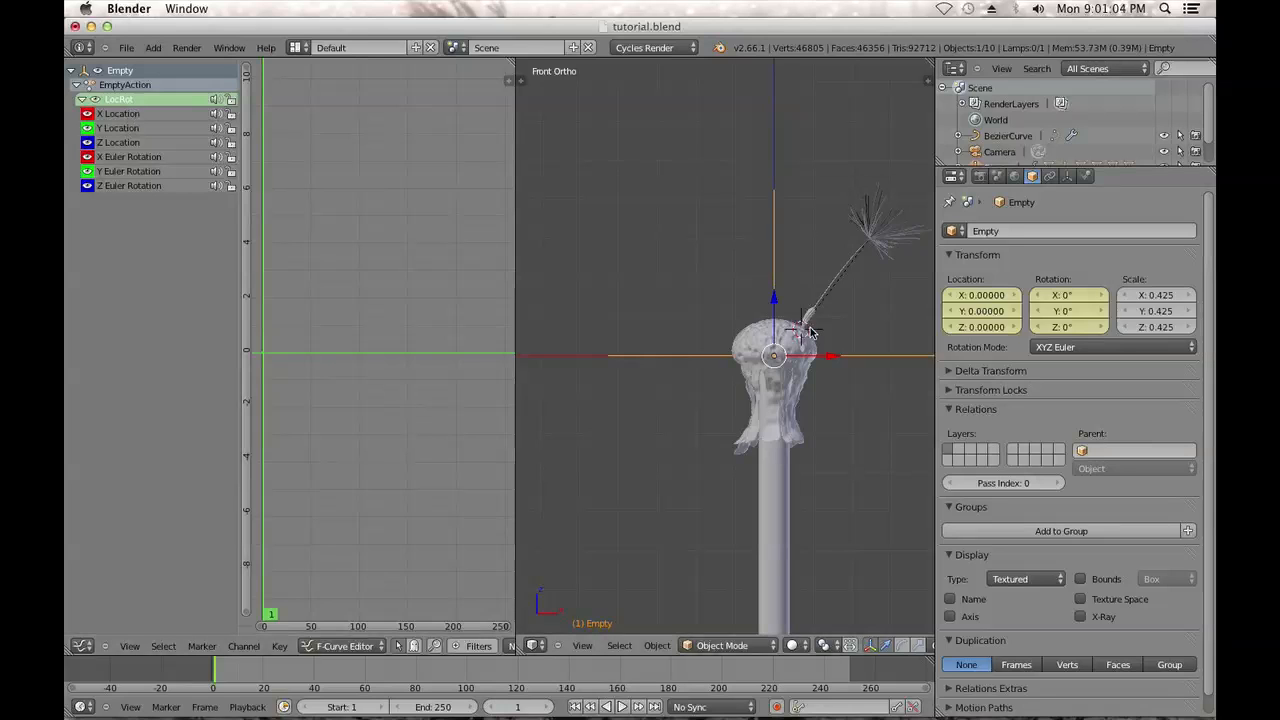
{"action": "key", "text": "g"}
{"action": "key", "text": "x"}
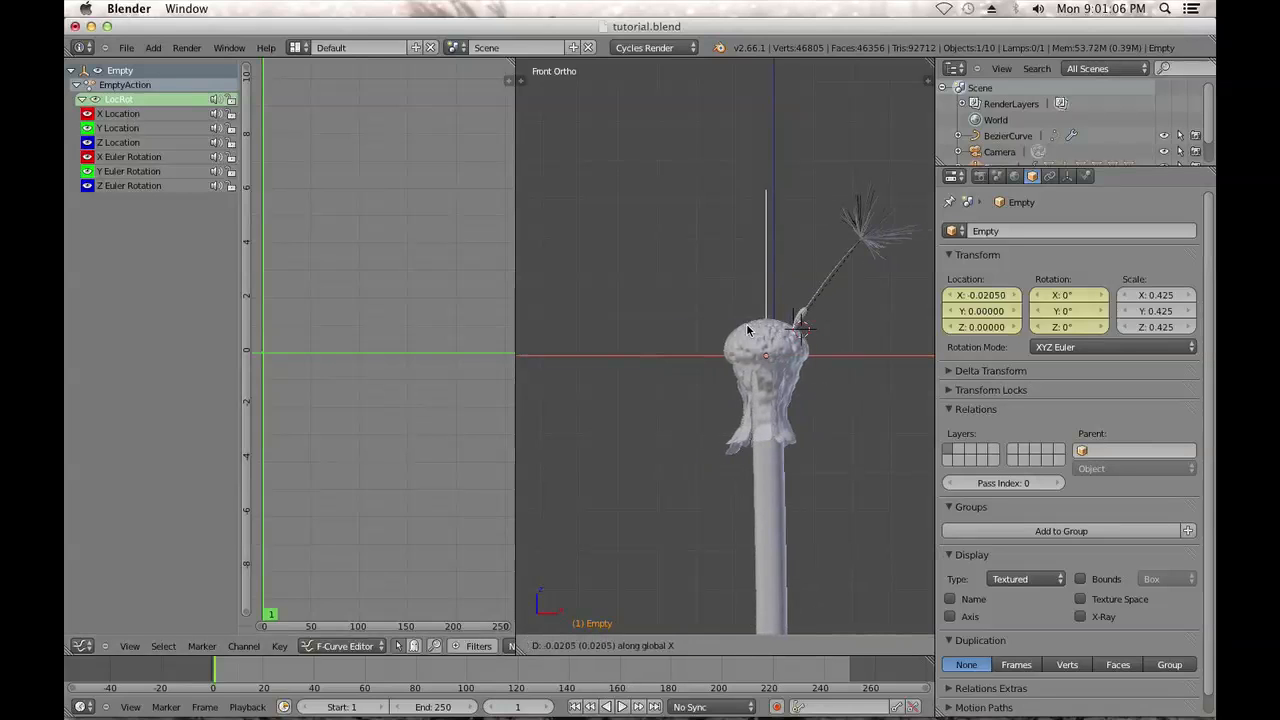
{"action": "right_click", "coordinate": [733, 328]}
Add a Noise F-curve modifier to the empty's X Location curve
{"action": "left_click", "coordinate": [137, 118]}
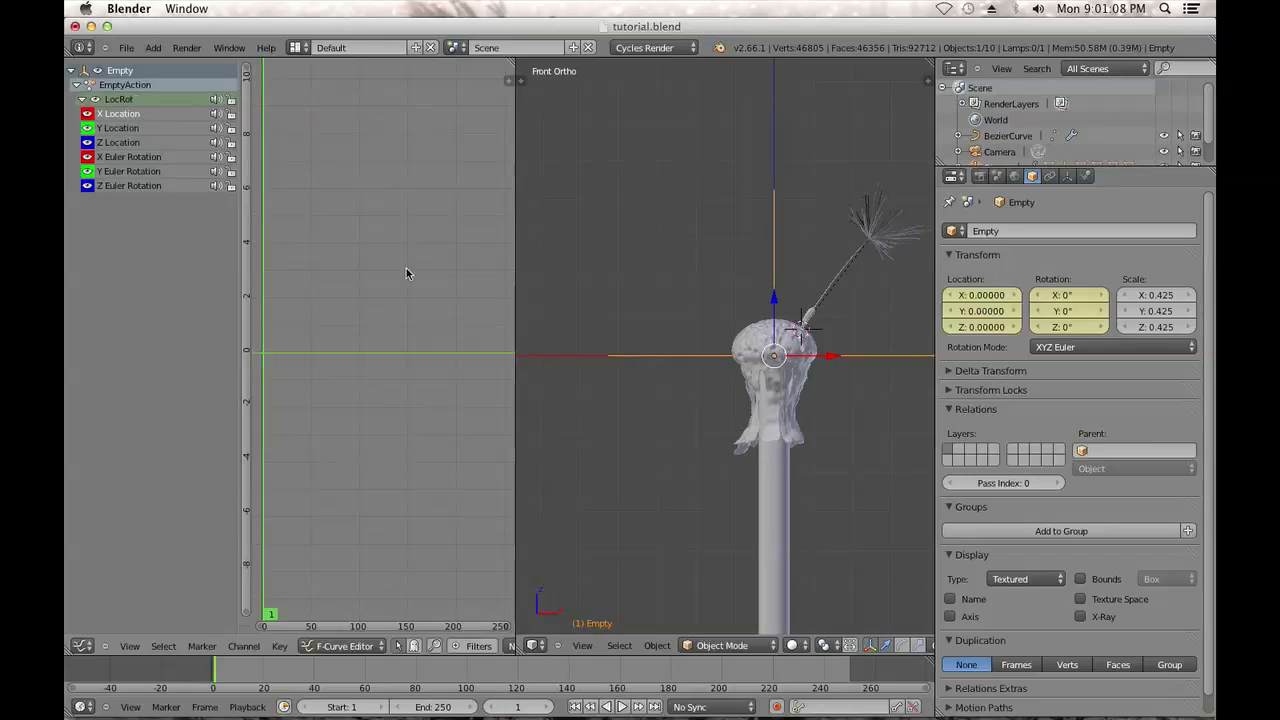
{"action": "key", "text": "n"}
{"action": "left_click", "coordinate": [424, 428]}
{"action": "left_click", "coordinate": [391, 493]}
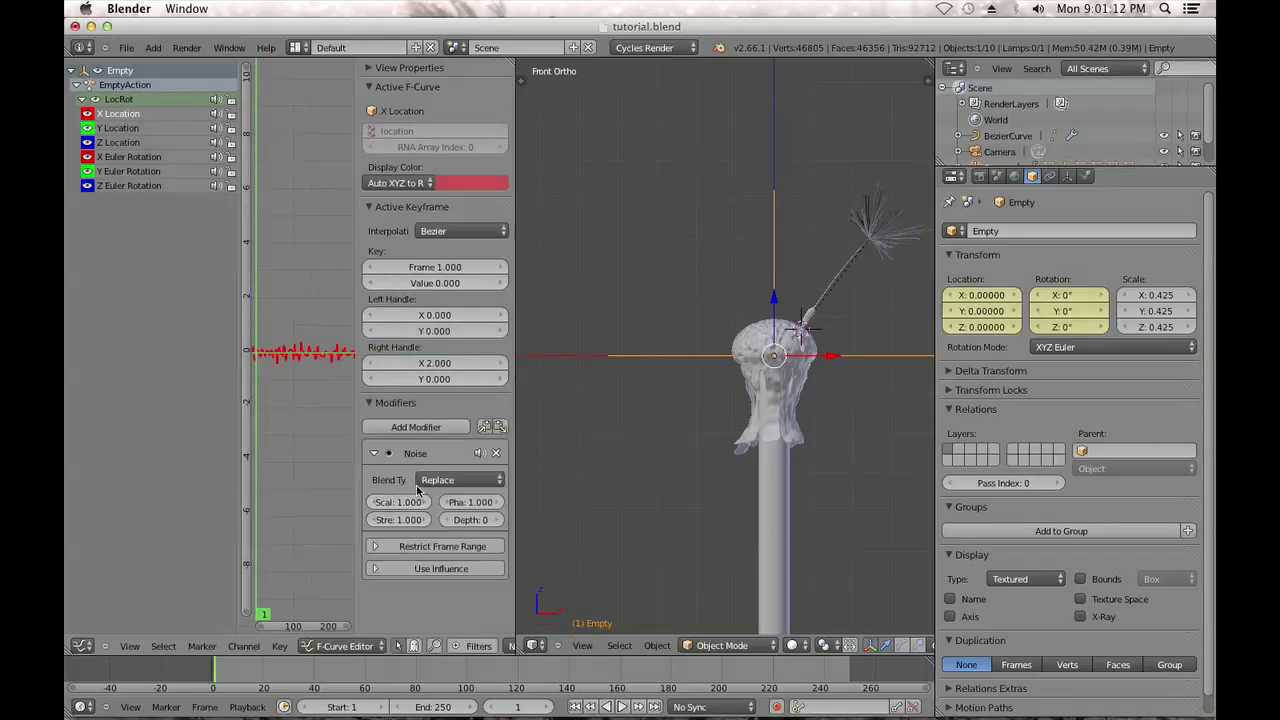
{"action": "scroll", "coordinate": [300, 410], "scroll_direction": "up", "scroll_amount": 4}
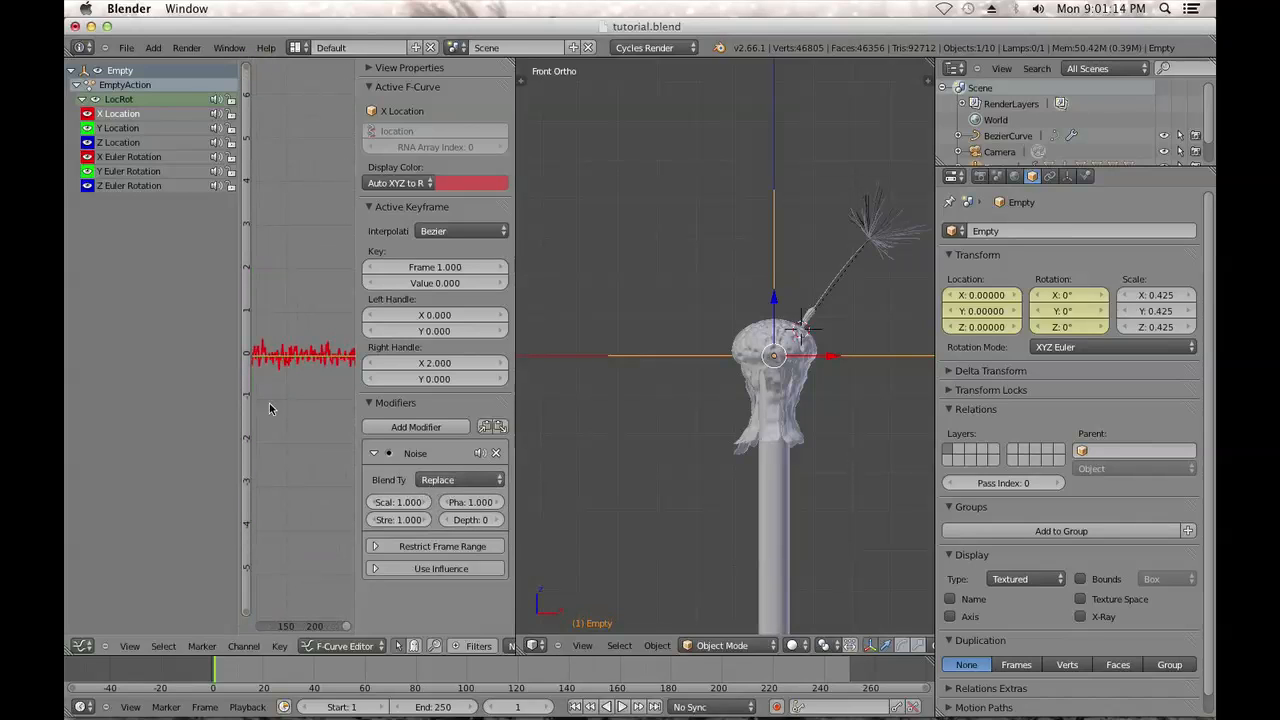
Set the scale of the X Location curve's Noise modifier to 50
{"action": "mouse_move", "coordinate": [403, 503]}
{"action": "left_mouse_down"}
{"action": "mouse_move", "coordinate": [440, 500]}
{"action": "mouse_move", "coordinate": [409, 503]}
{"action": "left_mouse_up"}
{"action": "left_click", "coordinate": [409, 502]}
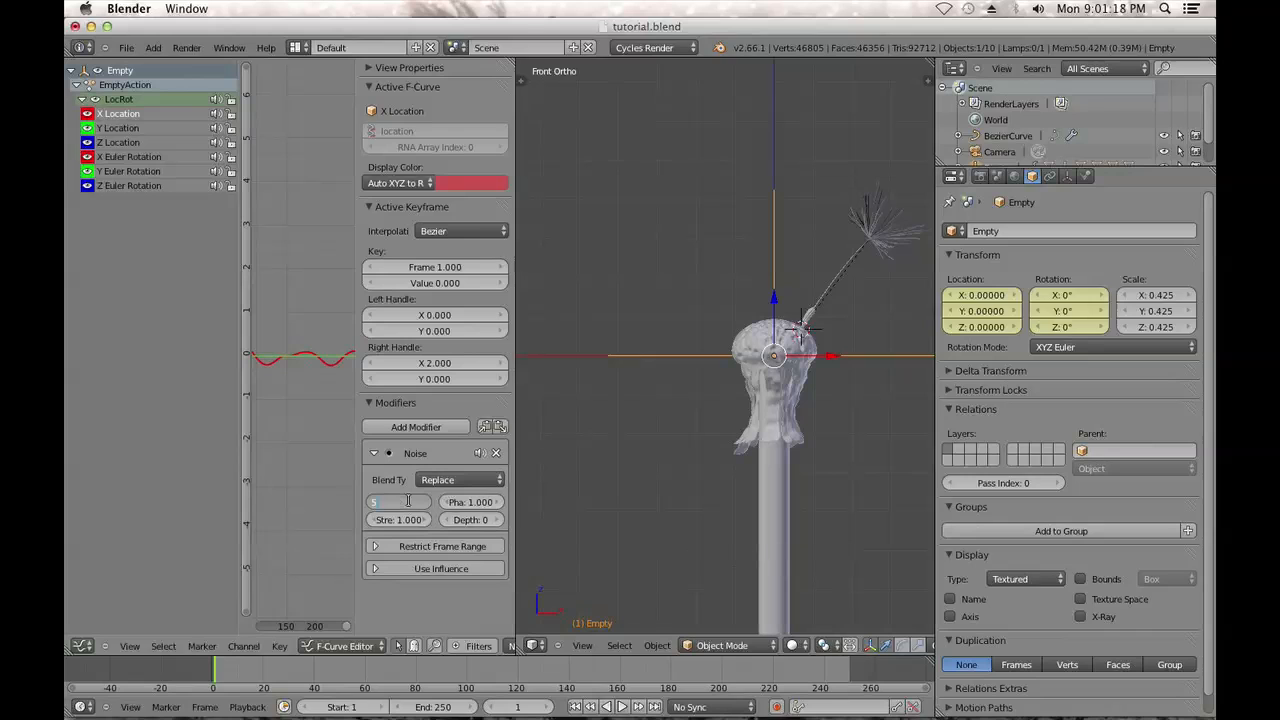
{"action": "type", "text": "50"}
{"action": "key", "text": "Return"}
{"action": "scroll", "coordinate": [338, 482], "scroll_direction": "down", "scroll_amount": 2}
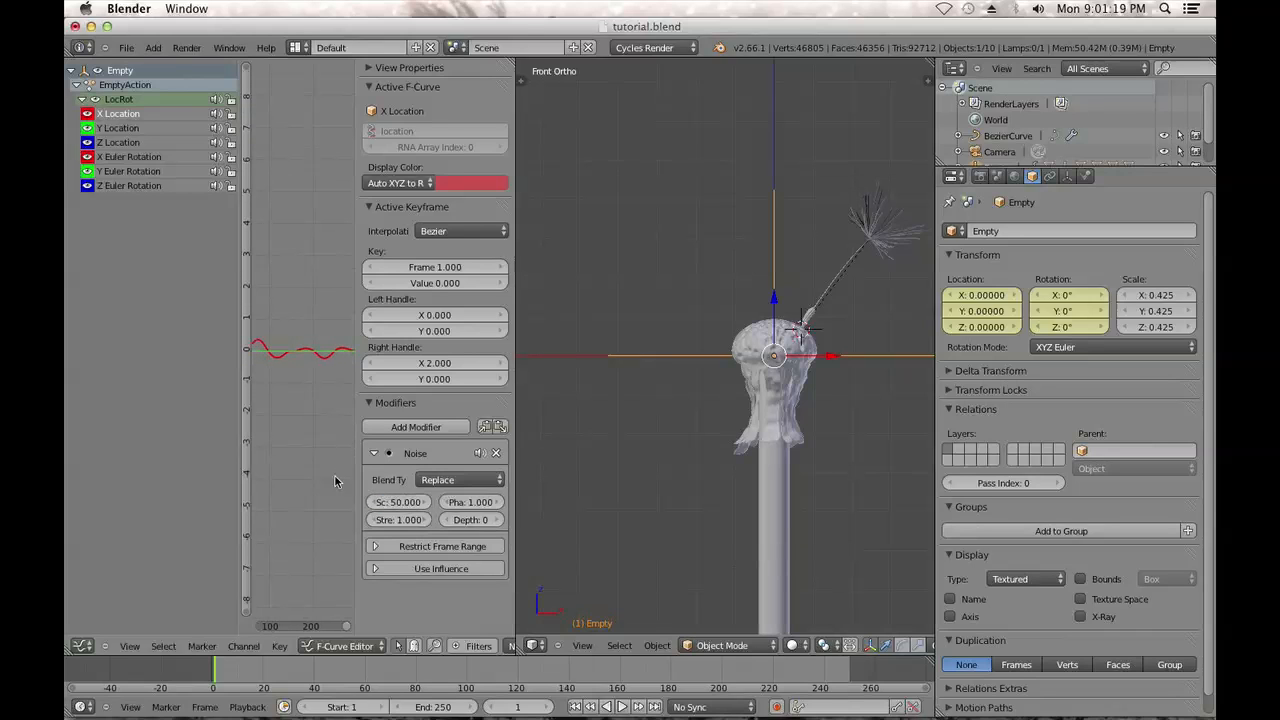
Play the animation briefly to check the head's sway and set the Noise modifier's strength to 0.1
{"action": "left_click", "coordinate": [621, 707]}
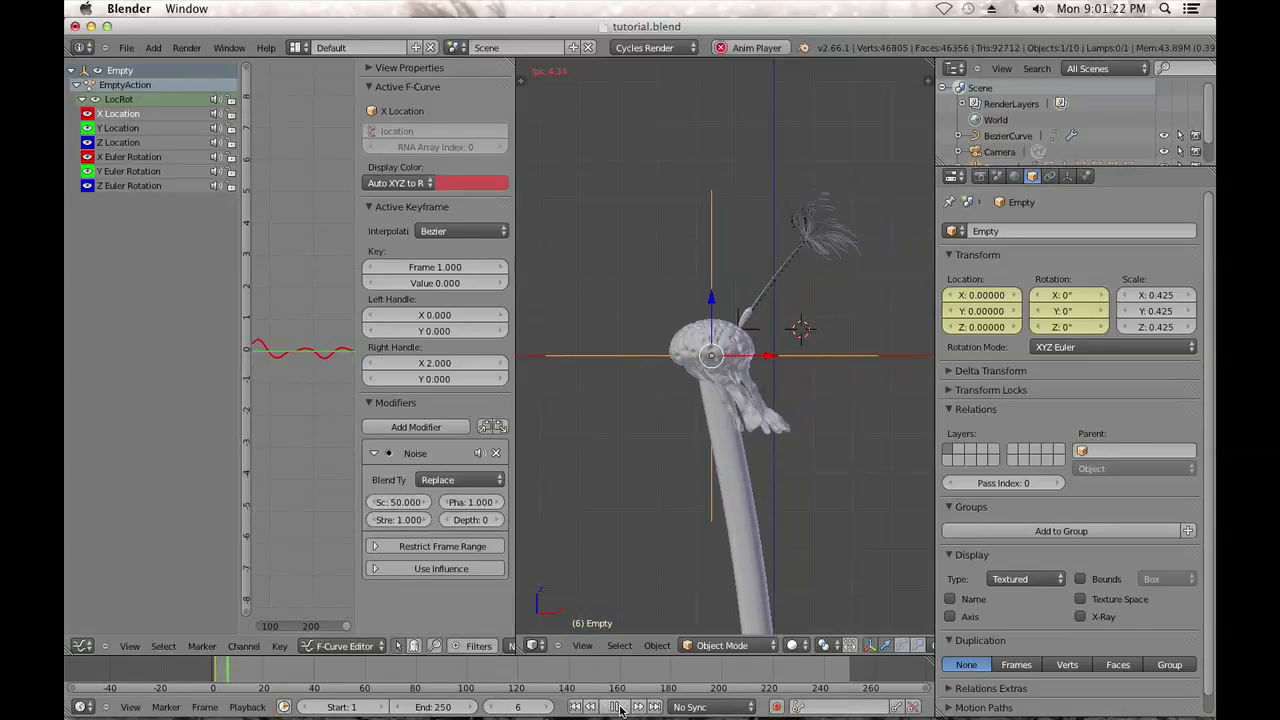
{"action": "left_click", "coordinate": [619, 707]}
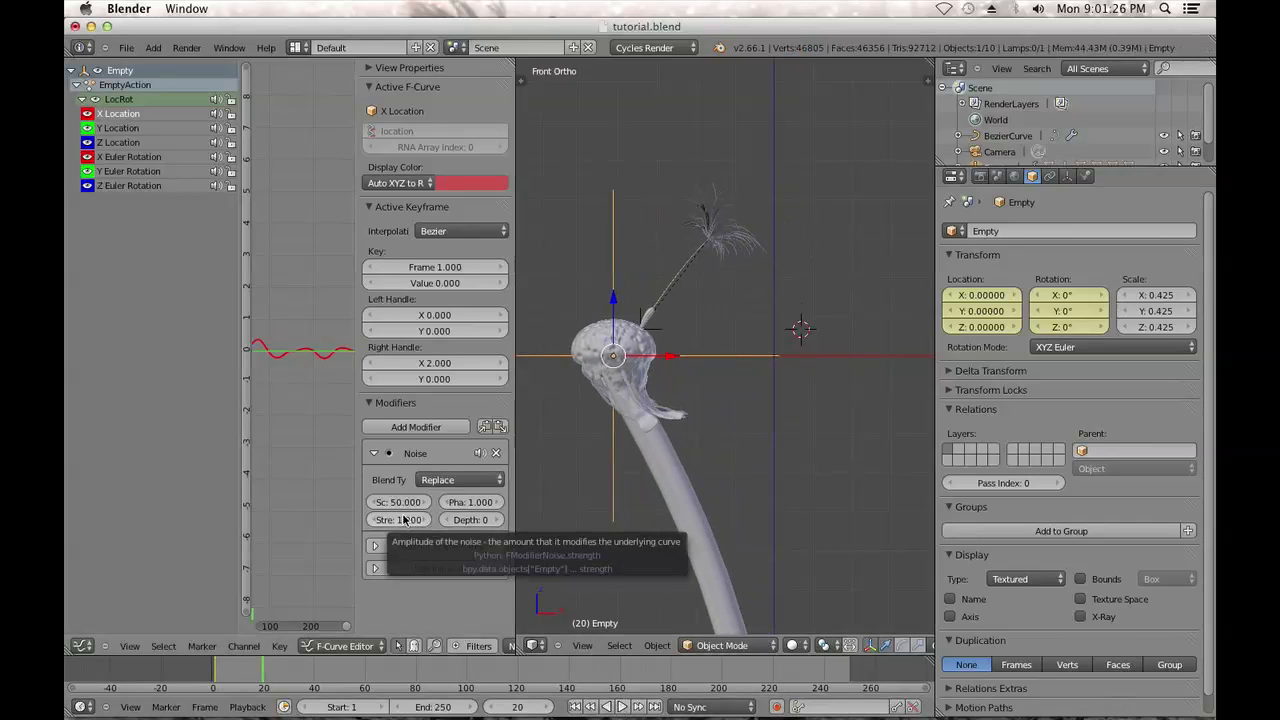
{"action": "left_click", "coordinate": [403, 518]}
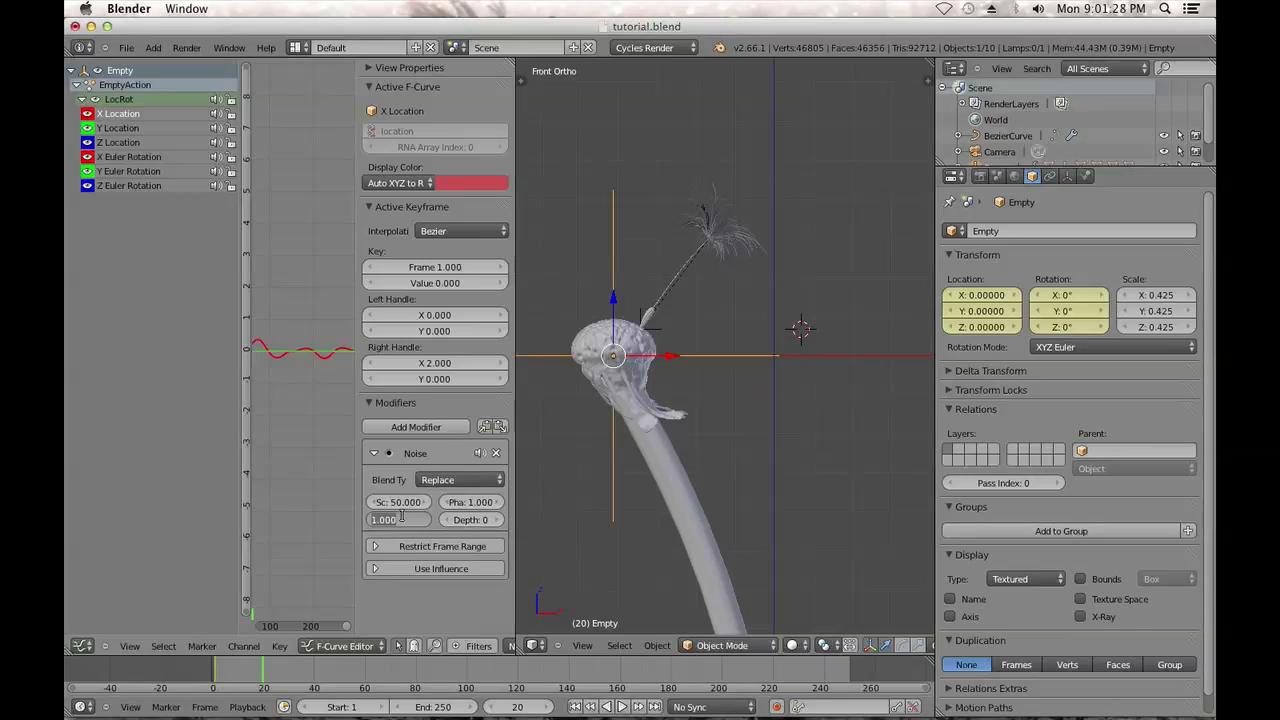
{"action": "type", "text": "0"}
{"action": "key", "text": "Return"}
{"action": "mouse_move", "coordinate": [236, 385]}
{"action": "middle_mouse_down", "text": "ctrl"}
{"action": "mouse_move", "coordinate": [292, 394]}
{"action": "mouse_move", "coordinate": [248, 378]}
{"action": "middle_mouse_up", "text": "ctrl"}
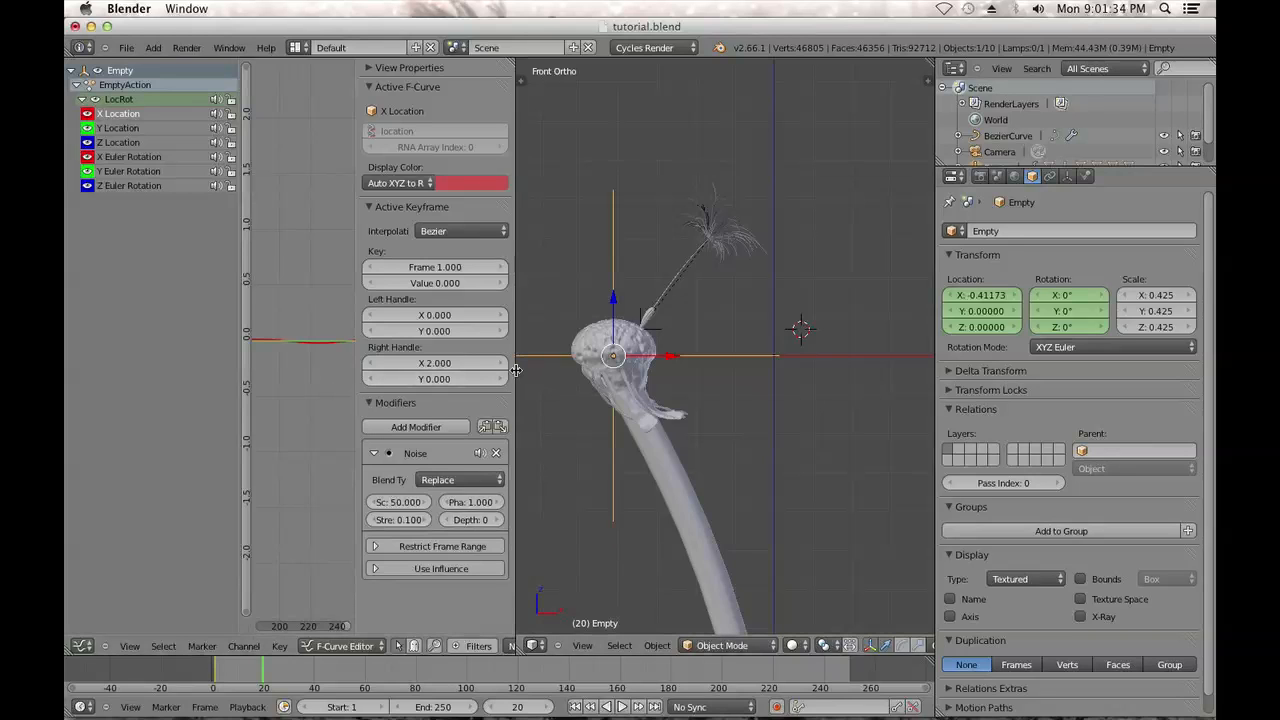
Widen the Graph Editor and play the animation from frame 1 to check the reduced sway, stopping playback at the end
{"action": "left_click_drag", "start_coordinate": [527, 370], "coordinate": [566, 370]}
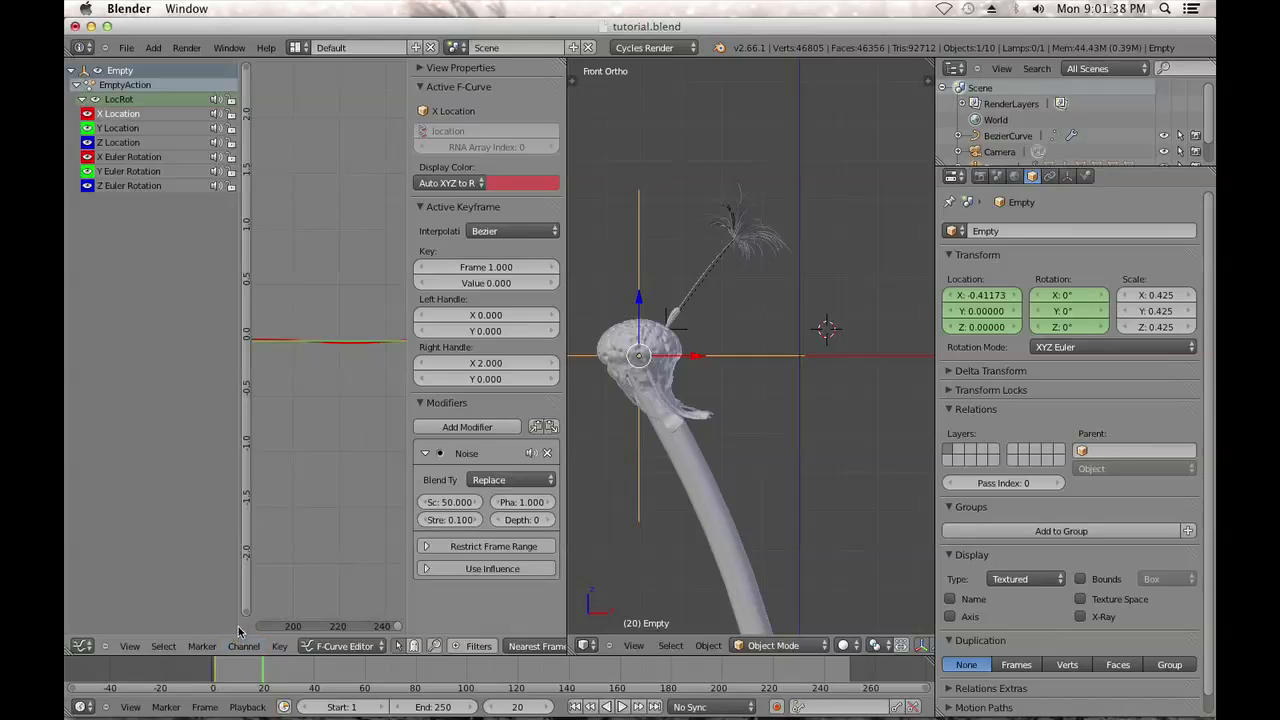
{"action": "scroll", "coordinate": [330, 540], "scroll_direction": "down", "scroll_amount": 4}
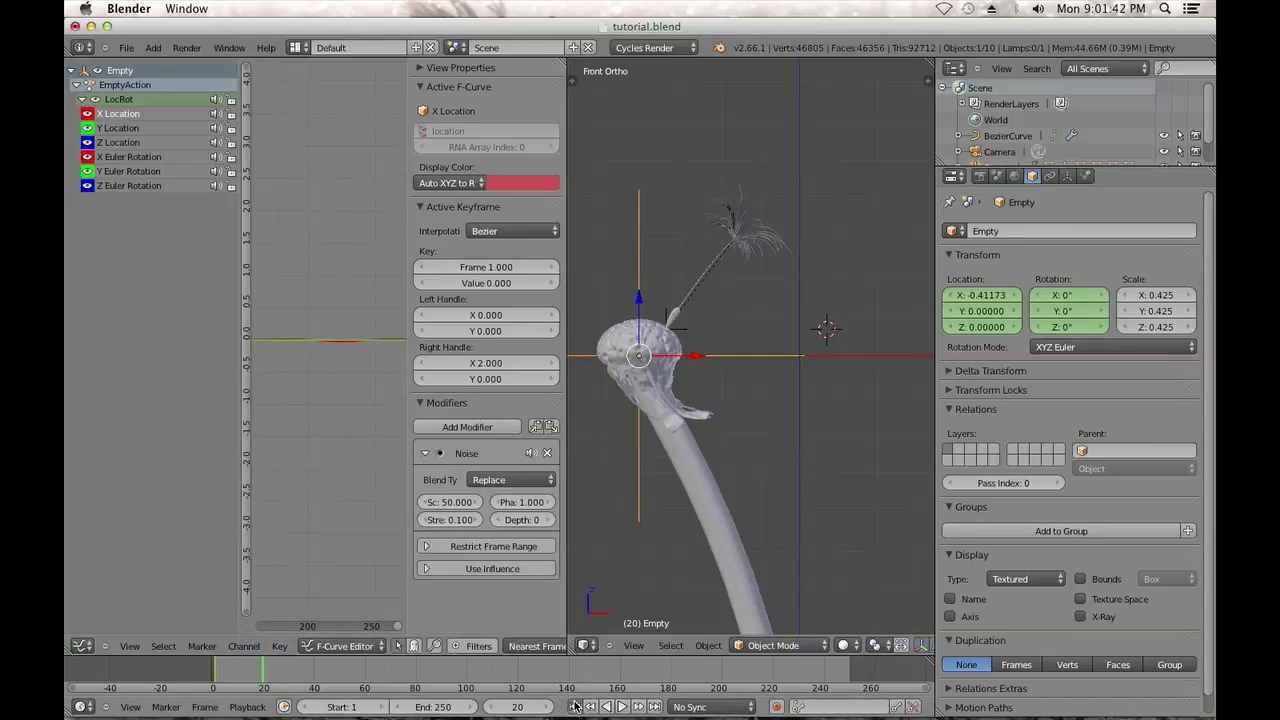
{"action": "left_click", "coordinate": [621, 706]}
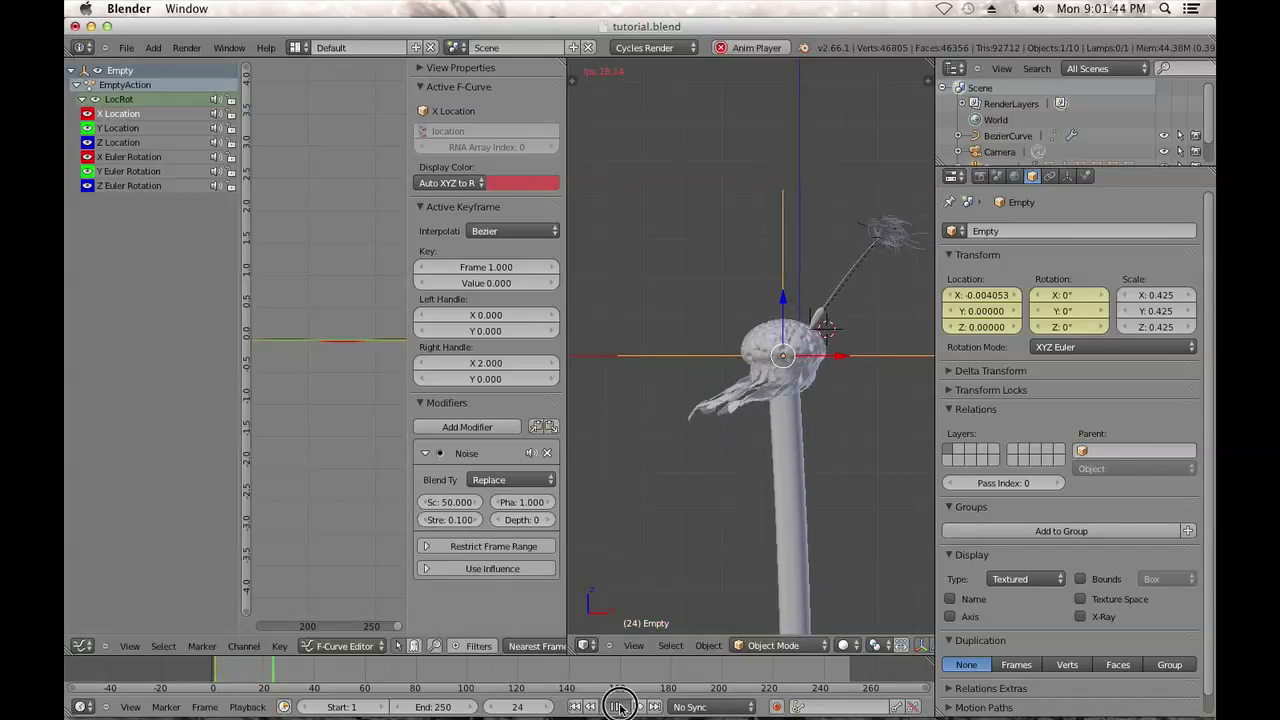
{"action": "left_click", "coordinate": [621, 706]}
{"action": "left_click", "coordinate": [573, 706]}
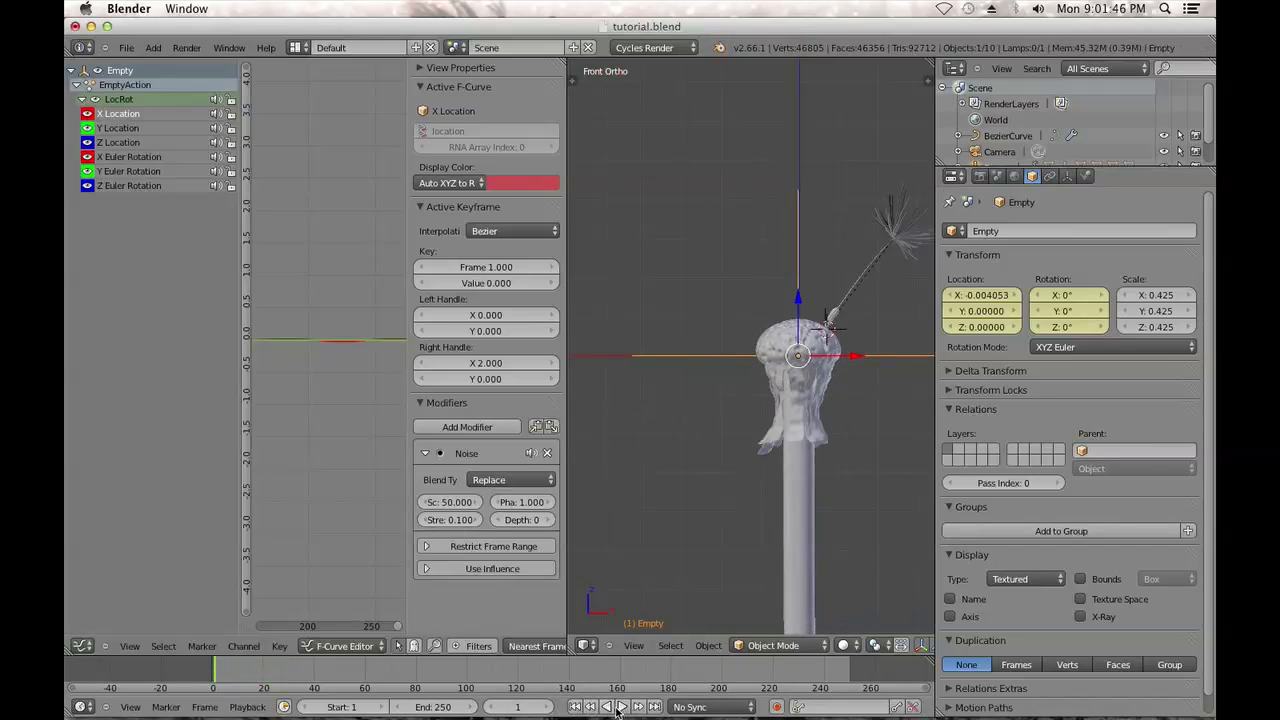
{"action": "left_click", "coordinate": [621, 706]}
{"action": "left_click", "coordinate": [621, 706]}
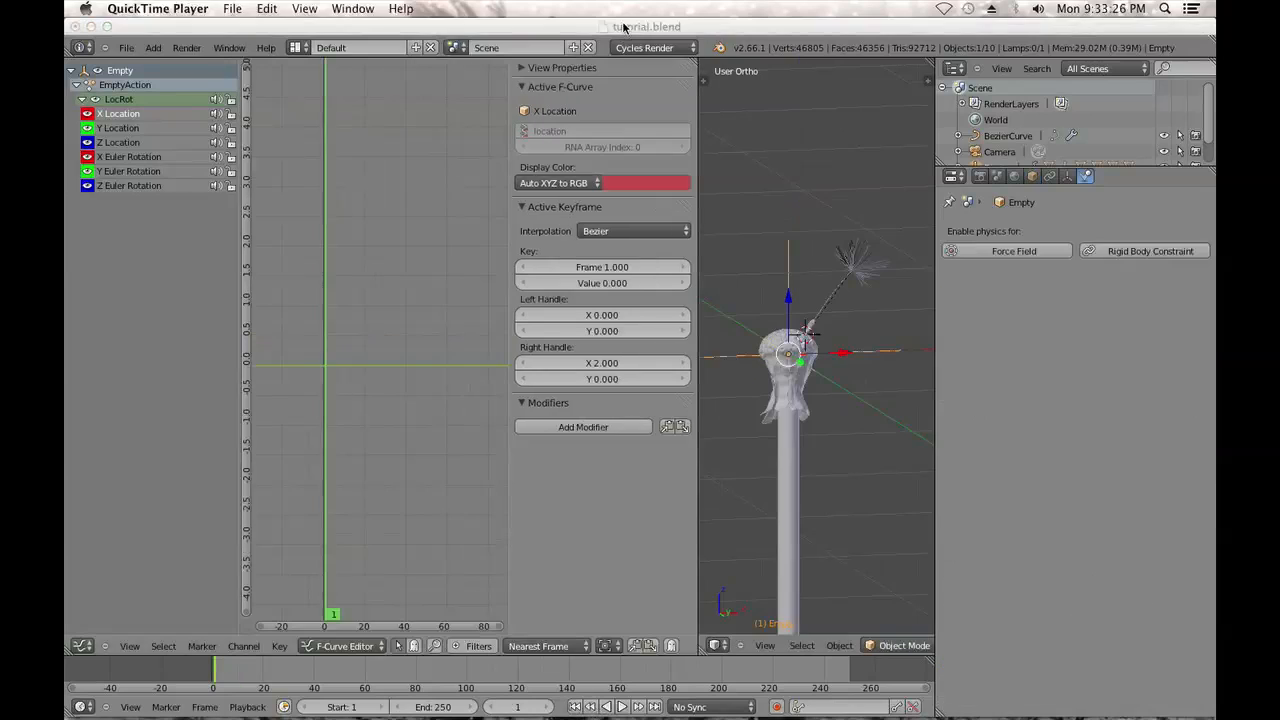
Hide the leaves under the flower head and the hair at the stalk's tip, and select the large central empty in front view
{"action": "left_click", "coordinate": [623, 27]}
{"action": "middle_click_drag", "start_coordinate": [766, 287], "coordinate": [768, 330]}
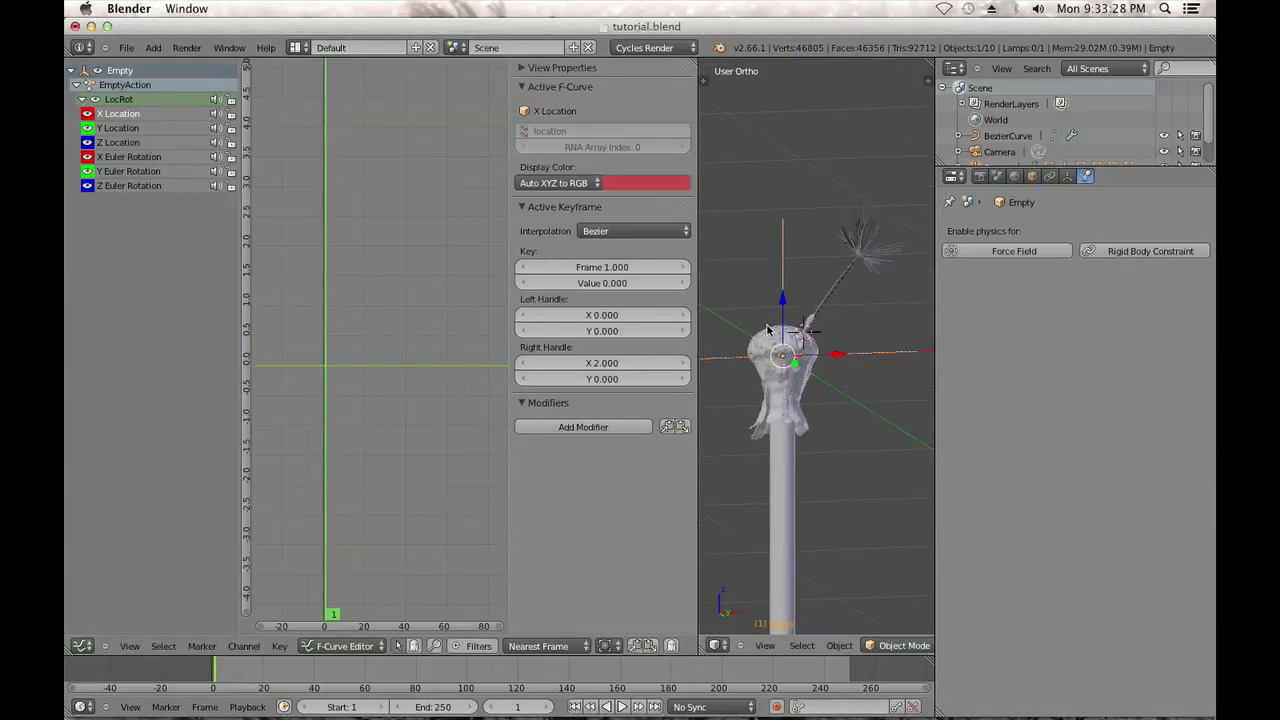
{"action": "right_click", "coordinate": [808, 420]}
{"action": "key", "text": "h"}
{"action": "right_click", "coordinate": [891, 254]}
{"action": "key", "text": "h"}
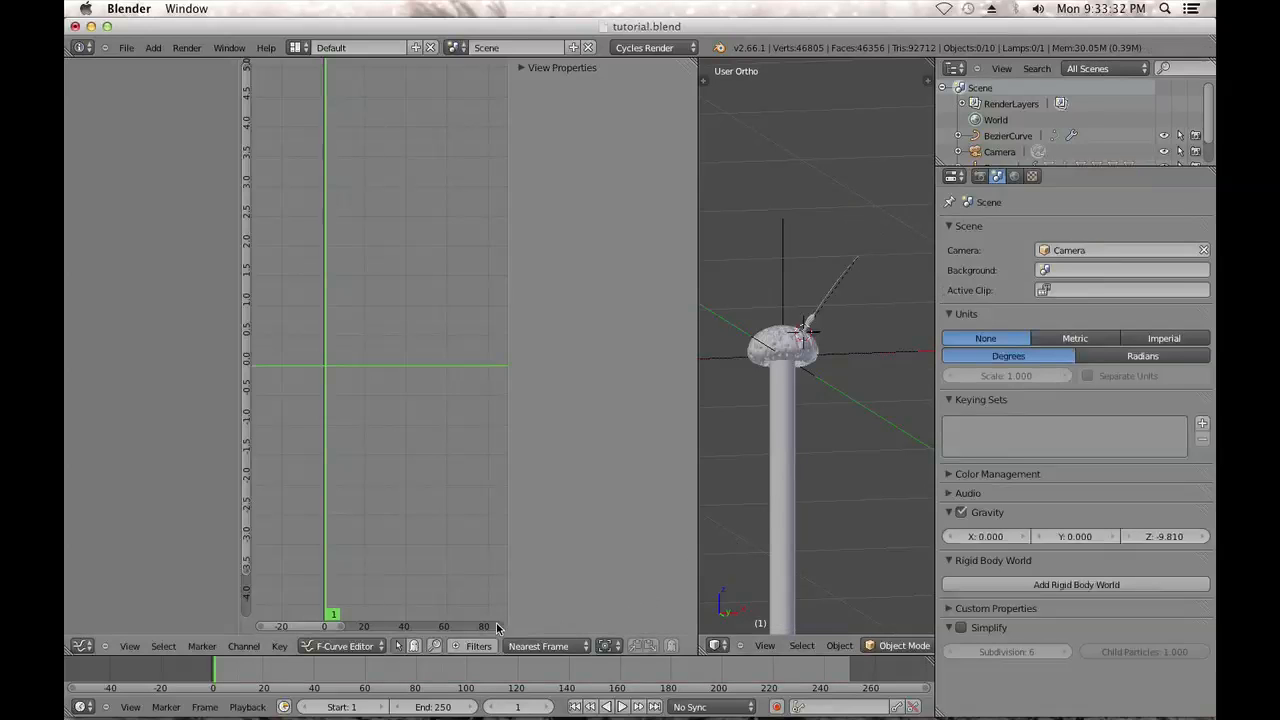
{"action": "right_click", "coordinate": [877, 365]}
{"action": "key", "text": "KP_1"}
{"action": "scroll", "coordinate": [848, 376], "scroll_direction": "up", "scroll_amount": 2}
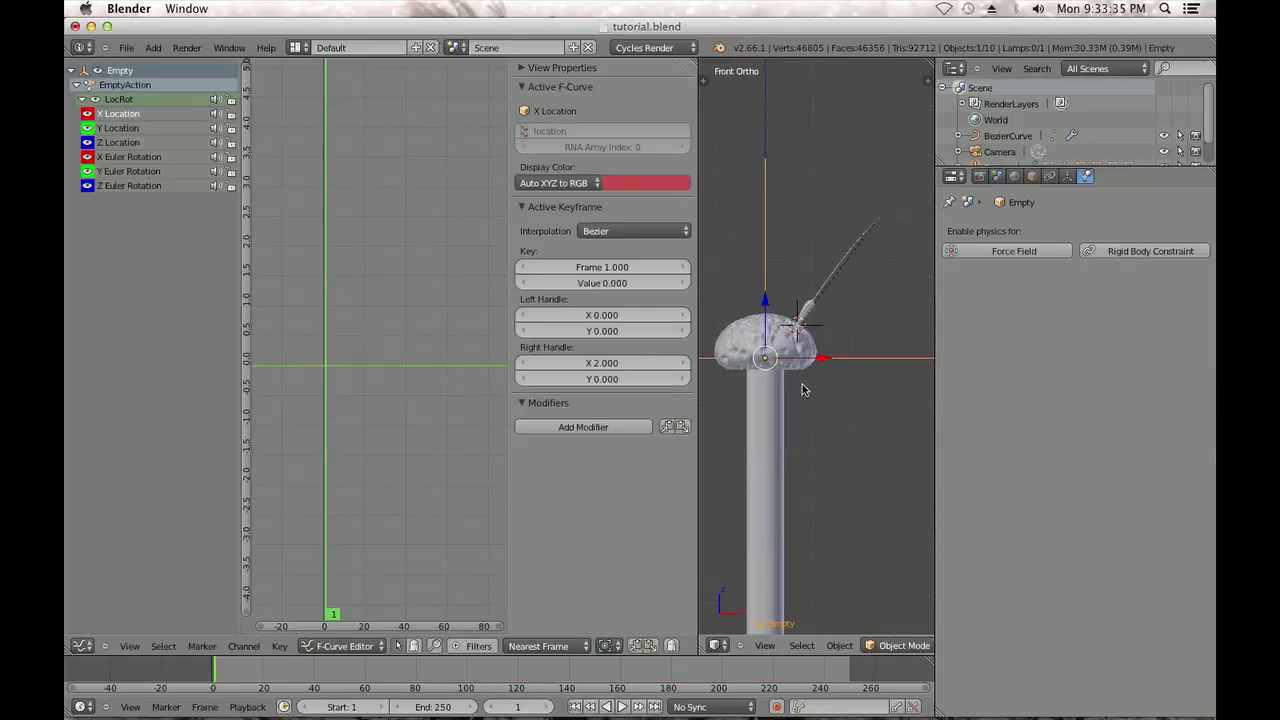
Add a Noise modifier to the empty's X Location curve with scale 35 and strength 0.1
{"action": "left_click", "coordinate": [575, 427]}
{"action": "left_click", "coordinate": [534, 425]}
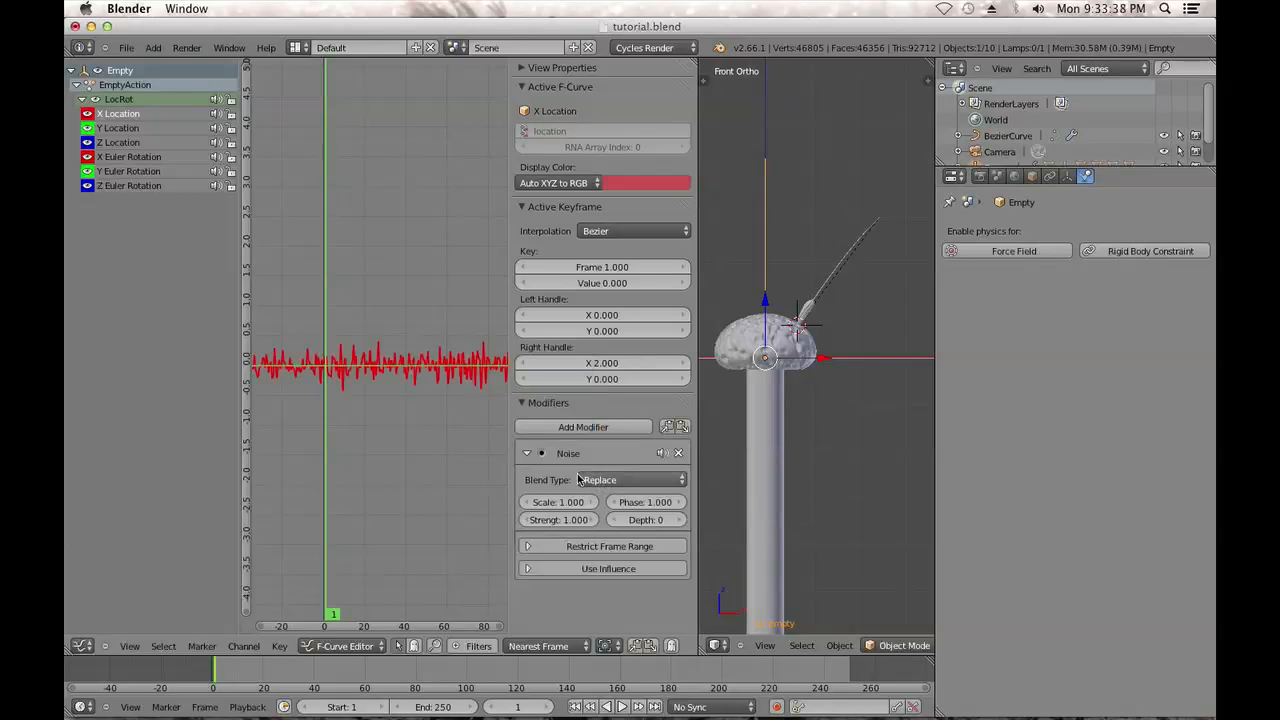
{"action": "left_click", "coordinate": [563, 502]}
{"action": "type", "text": "35"}
{"action": "key", "text": "Return"}
{"action": "left_click", "coordinate": [555, 519]}
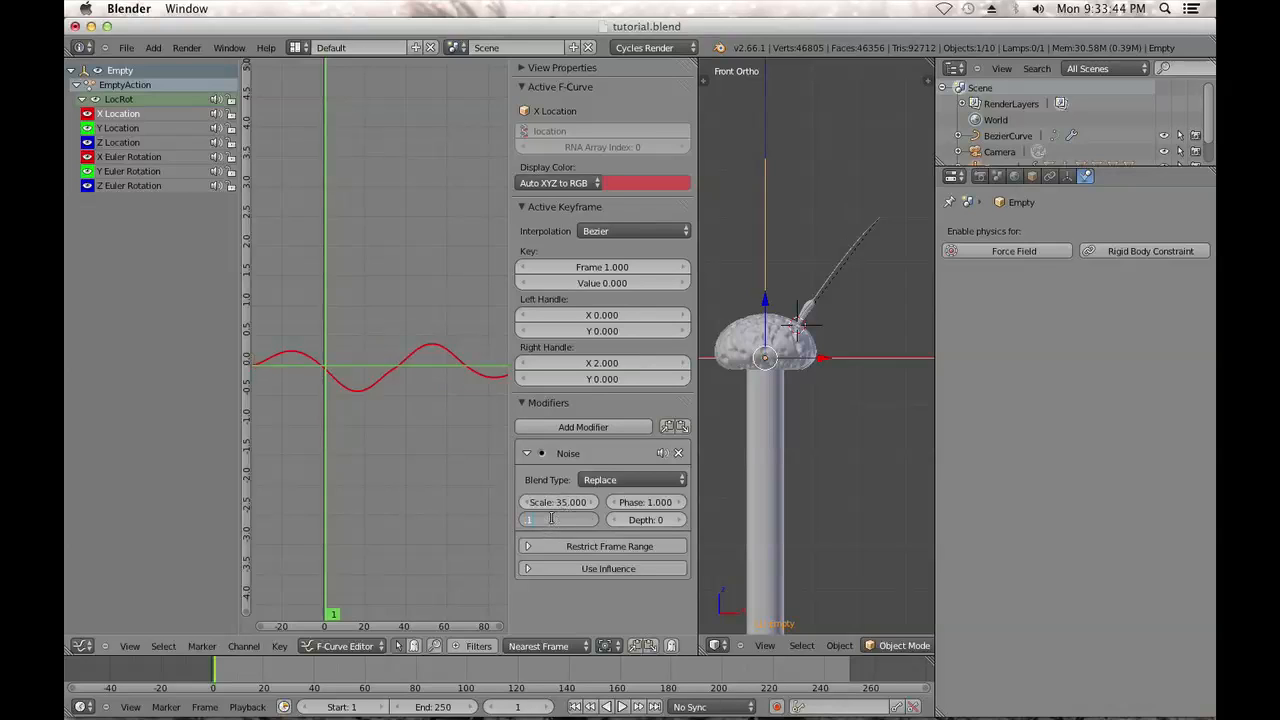
{"action": "type", "text": ".1"}
{"action": "key", "text": "Return"}
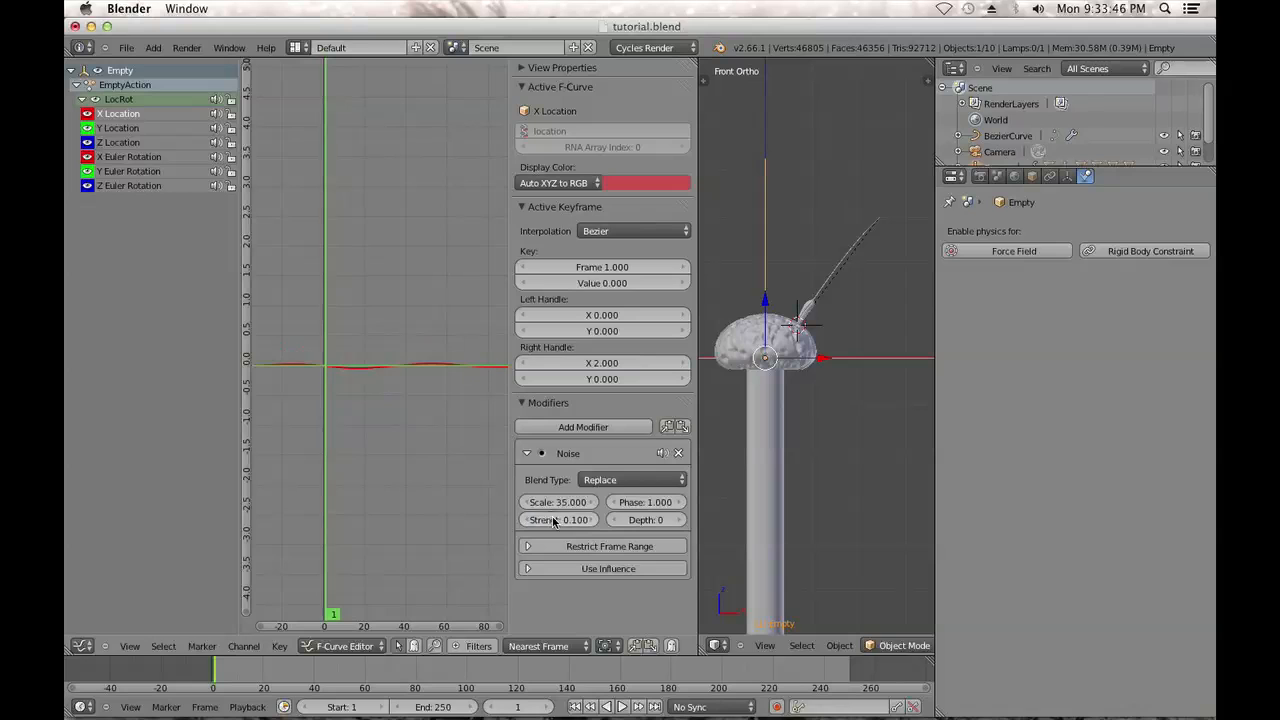
While the animation plays, set the X Location noise's scale to 30 and strength to 0.15, and stop playback
{"action": "left_click", "coordinate": [620, 707]}
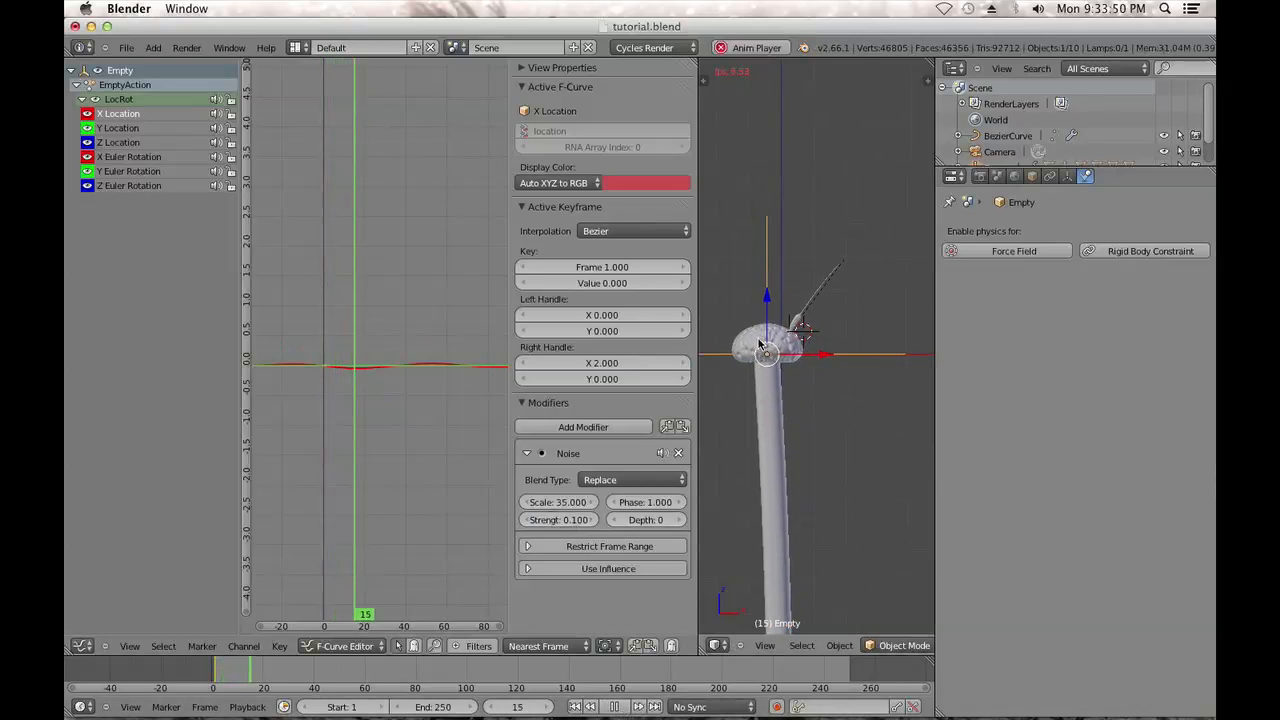
{"action": "left_click", "coordinate": [556, 502]}
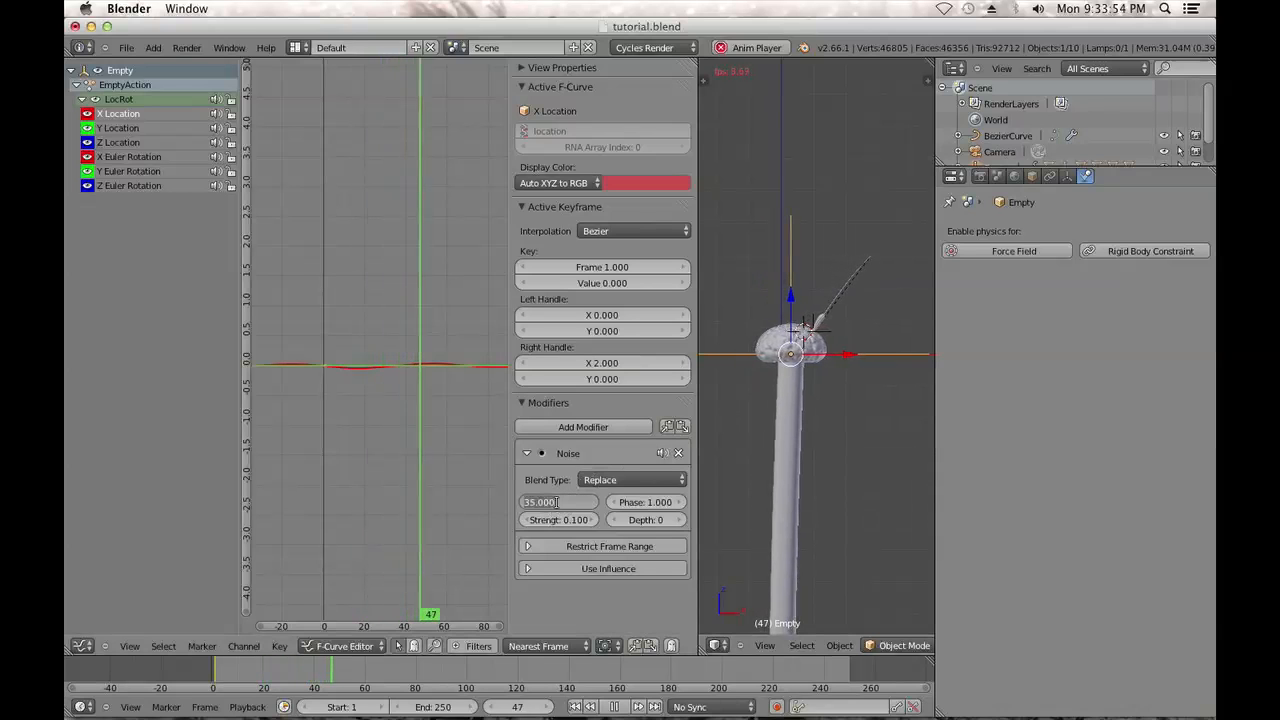
{"action": "type", "text": "20"}
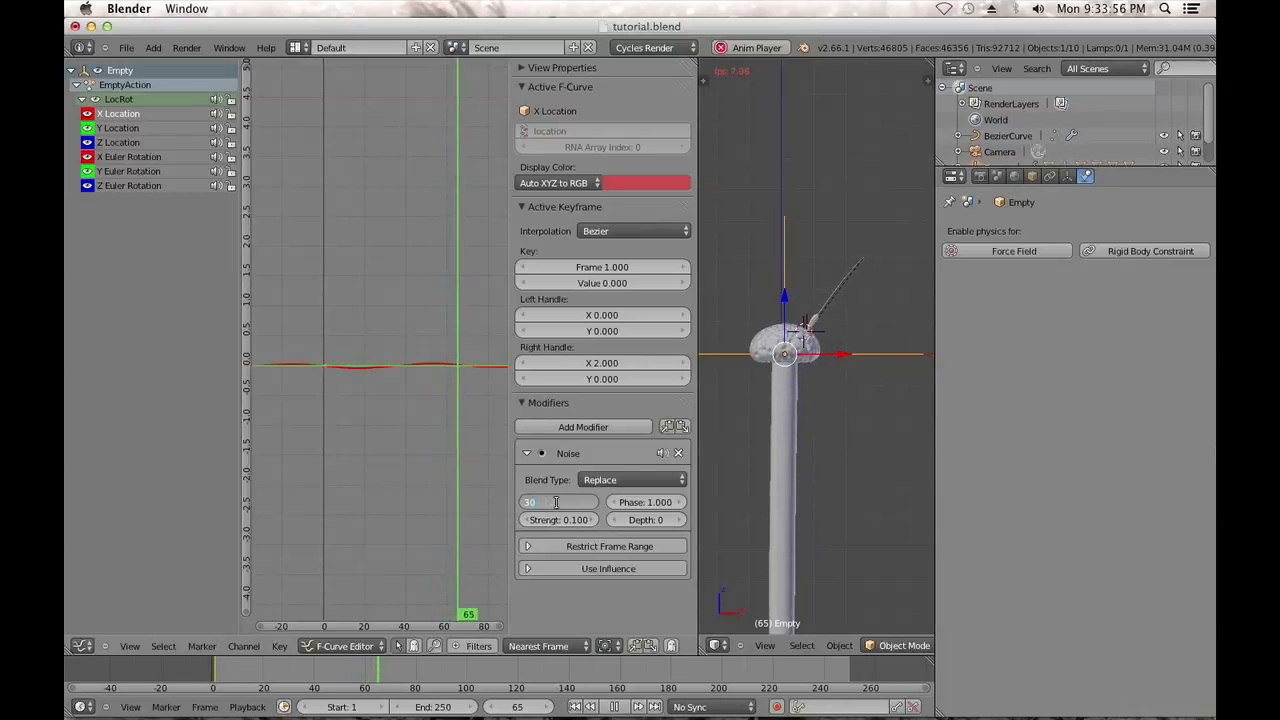
{"action": "key", "text": "Return"}
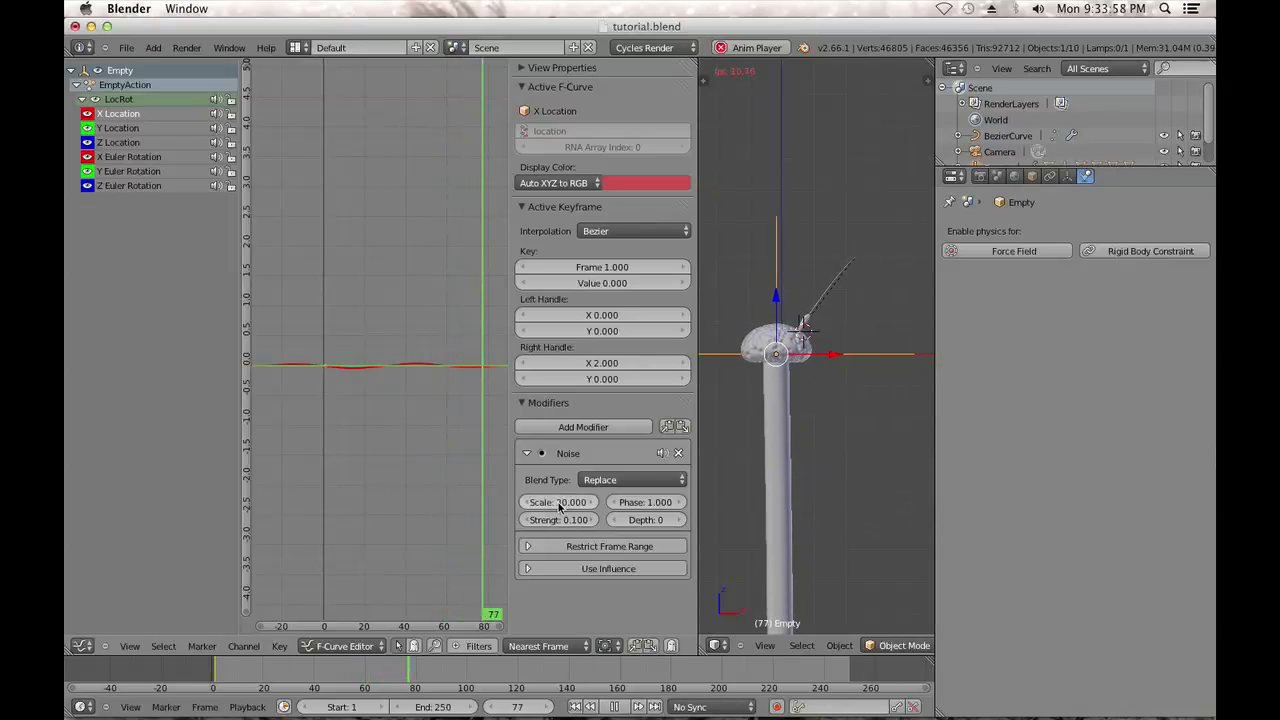
{"action": "left_click", "coordinate": [559, 517]}
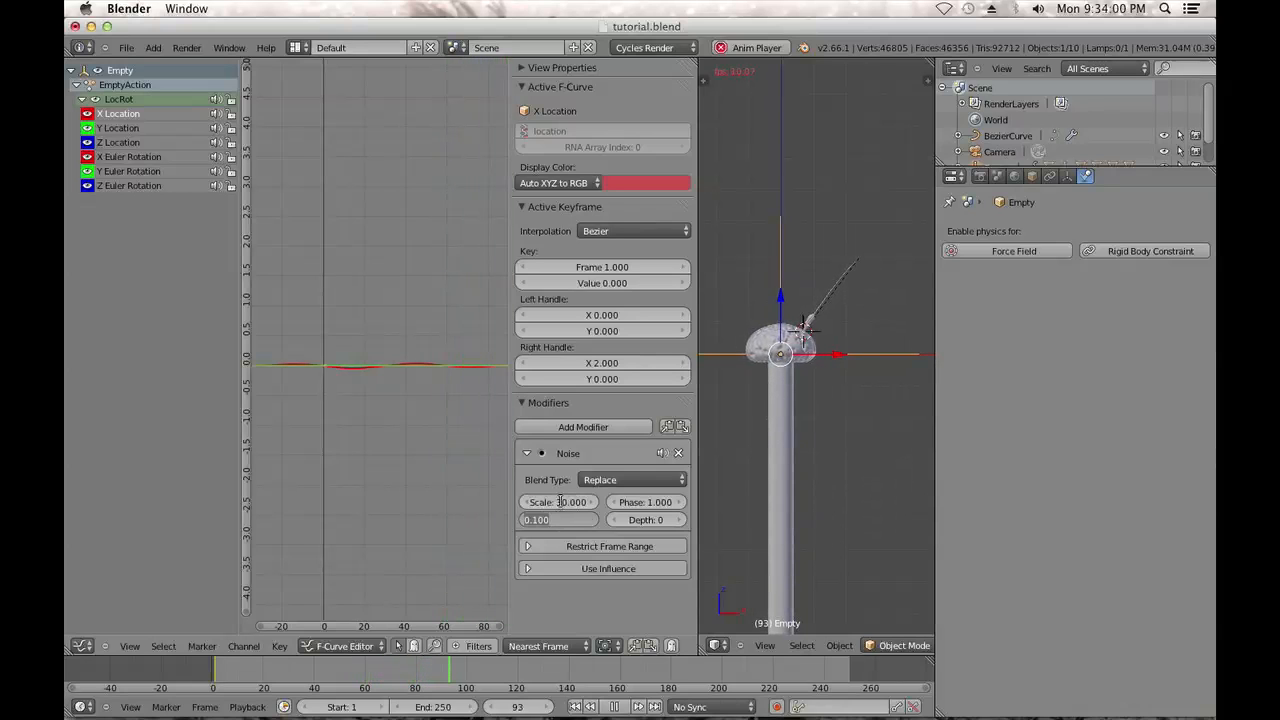
{"action": "key", "text": "Return"}
{"action": "mouse_move", "coordinate": [583, 707]}
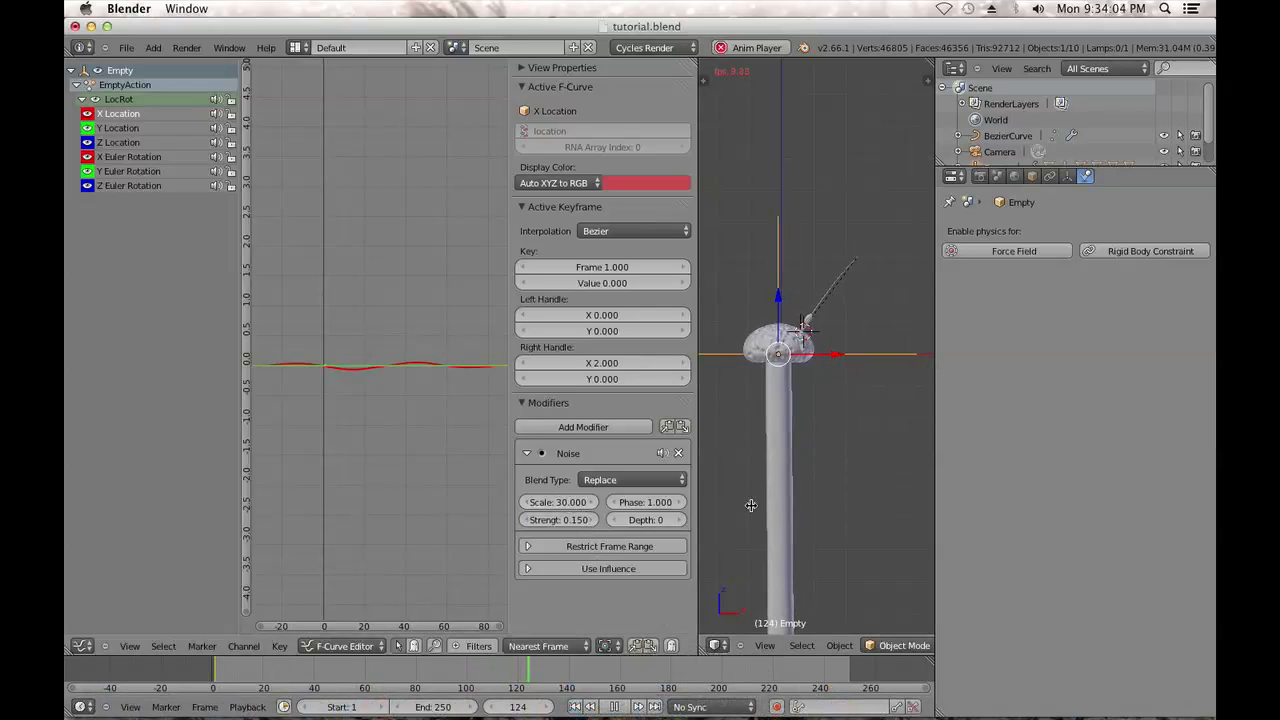
{"action": "key", "text": "alt+a"}
Add a Noise modifier with scale 35 to the Y Euler Rotation curve and reselect the X Location curve
{"action": "left_click", "coordinate": [140, 171]}
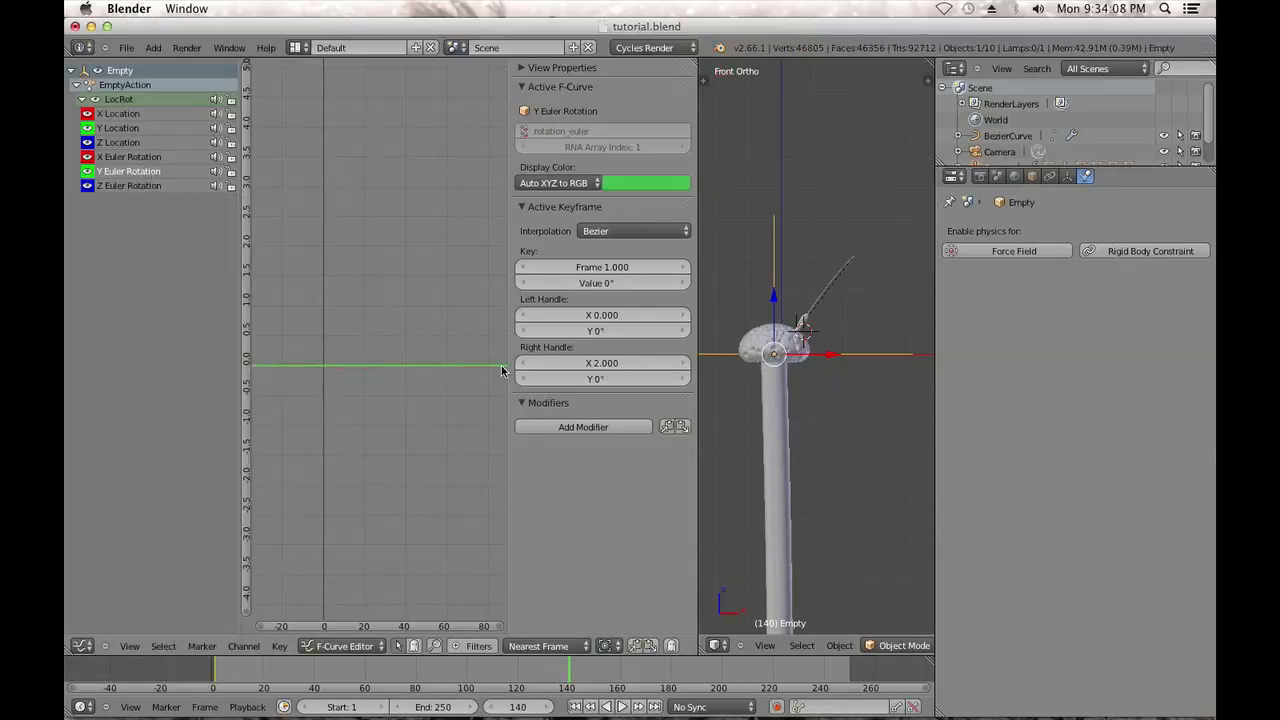
{"action": "left_click", "coordinate": [559, 421]}
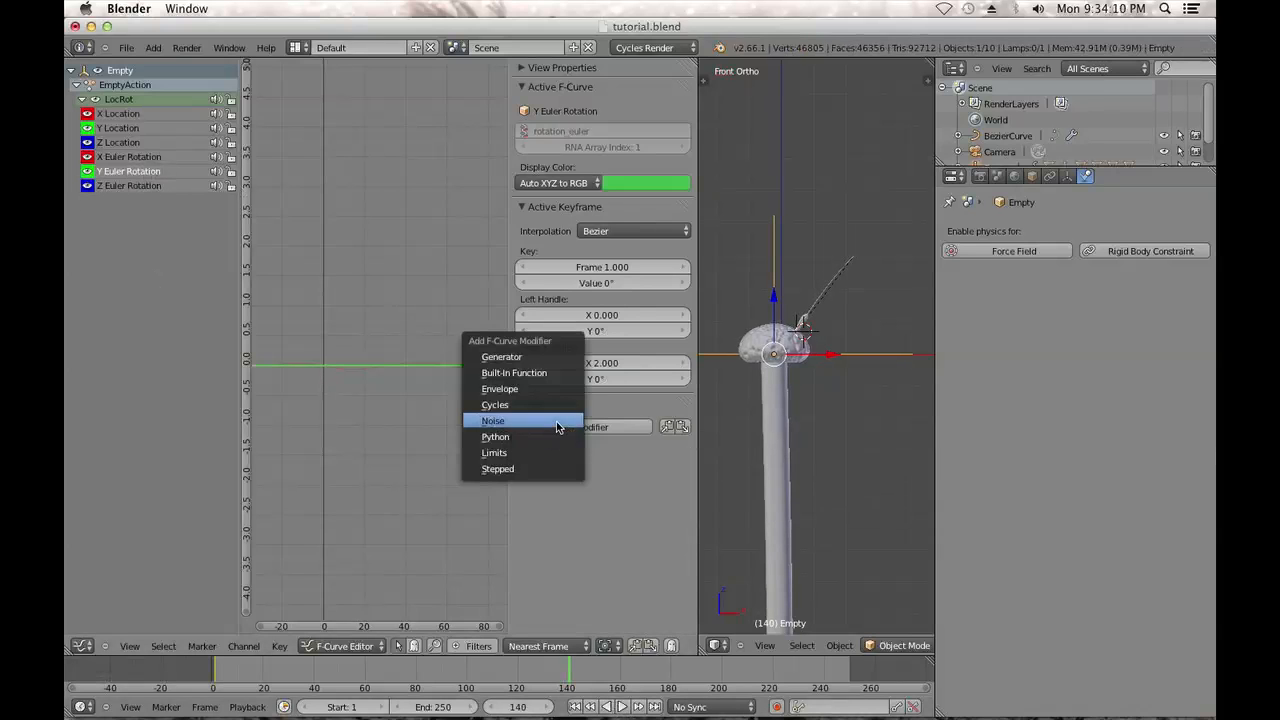
{"action": "left_click", "coordinate": [562, 421]}
{"action": "left_click", "coordinate": [557, 502]}
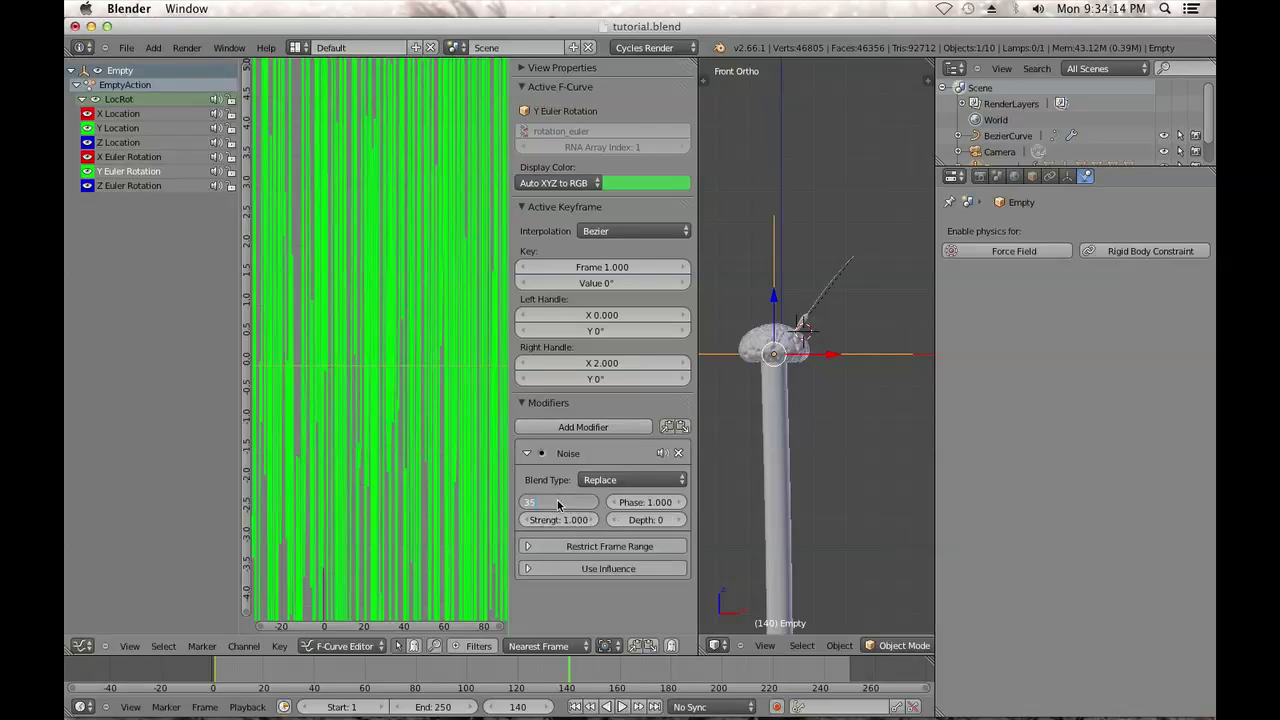
{"action": "key", "text": "Return"}
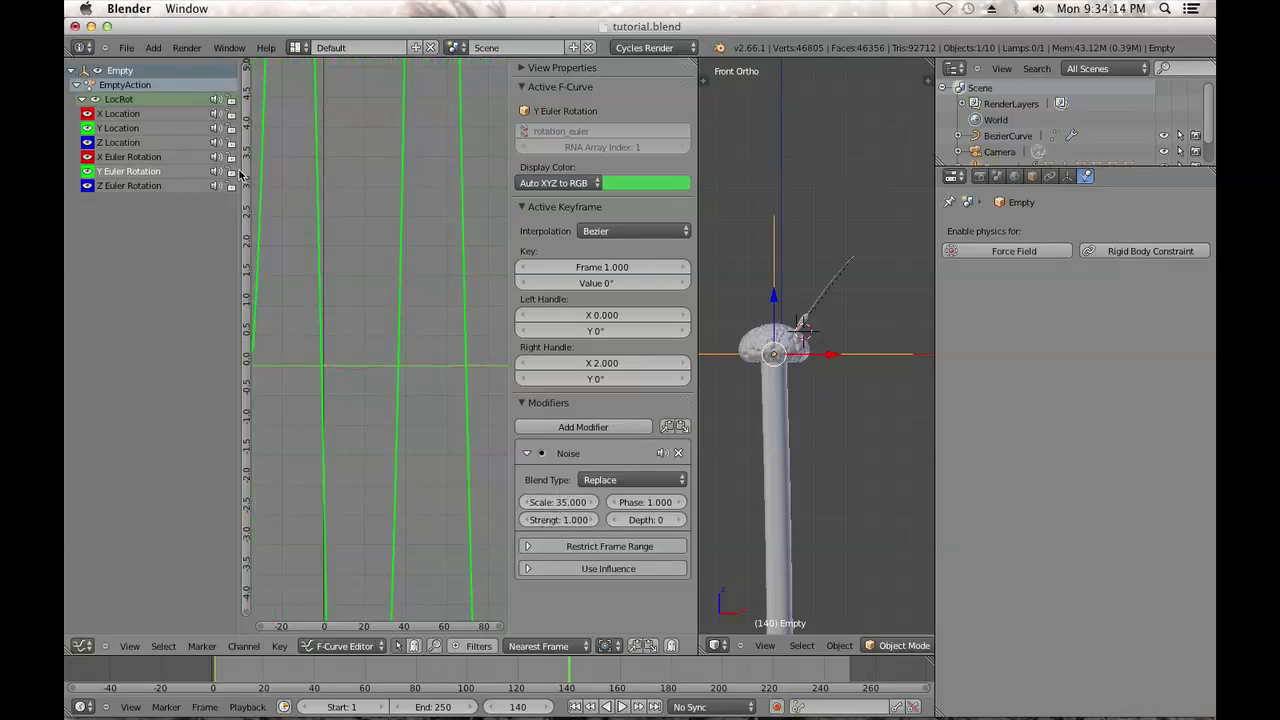
{"action": "left_click", "coordinate": [93, 113]}
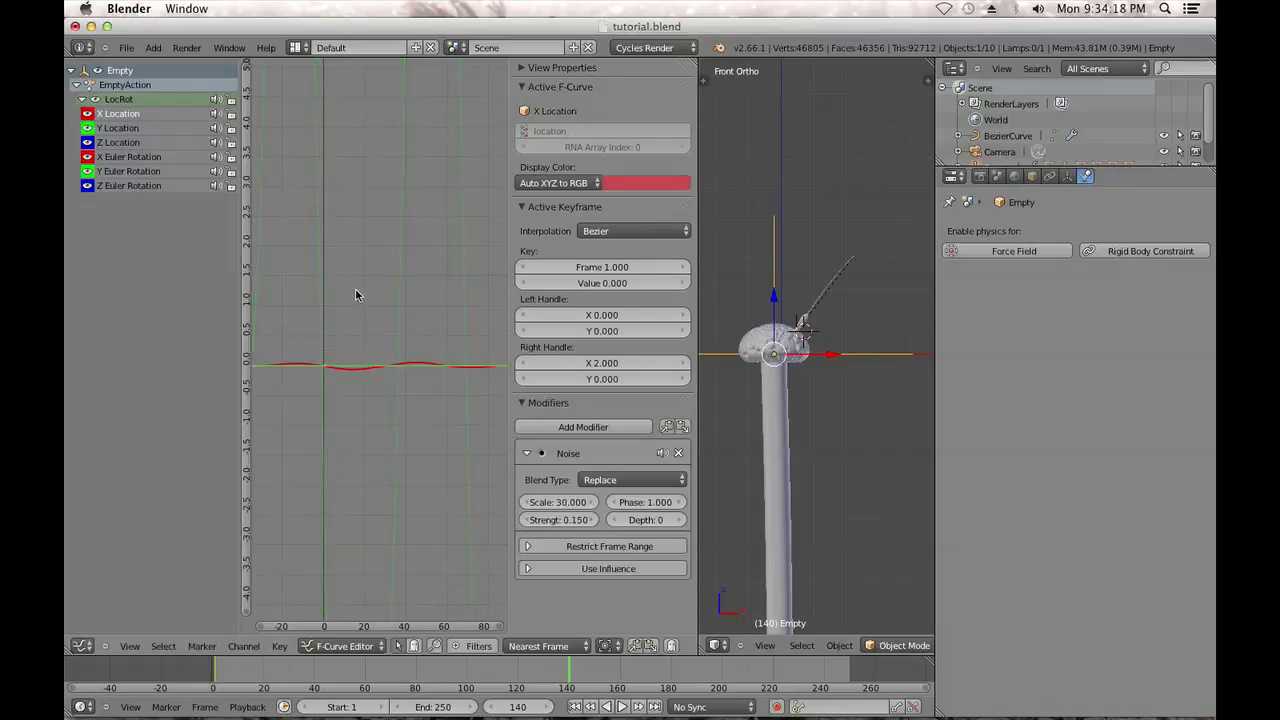
Set the scale of the Y Euler Rotation curve's Noise modifier to 30, and play the animation to check the head's sway
{"action": "left_click", "coordinate": [130, 172]}
{"action": "left_click", "coordinate": [561, 502]}
{"action": "type", "text": "30"}
{"action": "key", "text": "Return"}
{"action": "scroll", "coordinate": [441, 441], "scroll_direction": "down", "scroll_amount": 4}
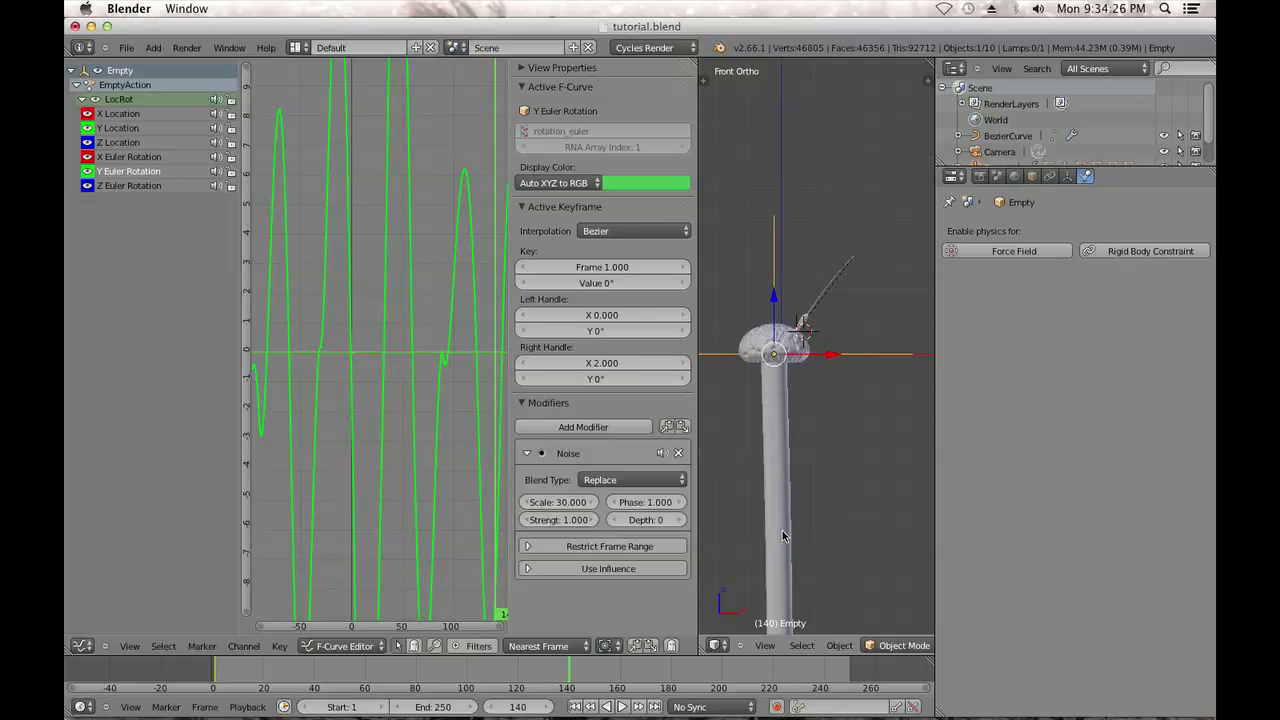
{"action": "scroll", "coordinate": [781, 518], "scroll_direction": "up", "scroll_amount": 3}
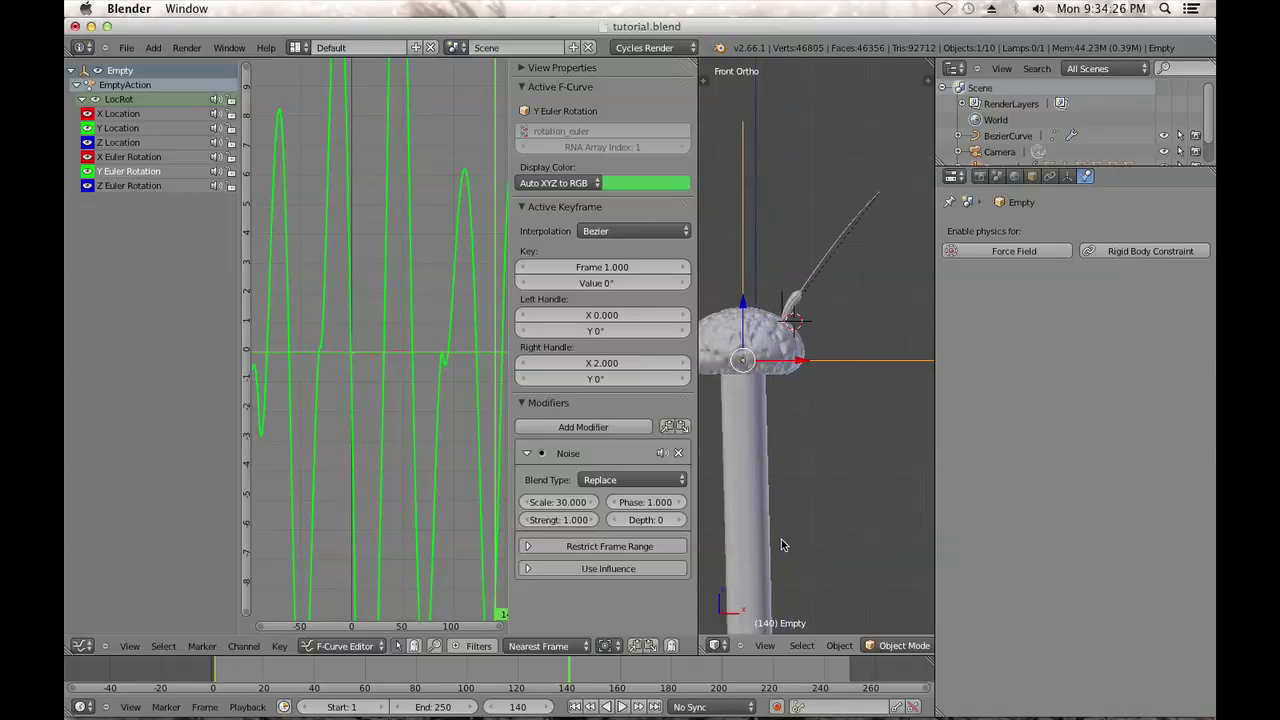
{"action": "left_click", "coordinate": [621, 707]}
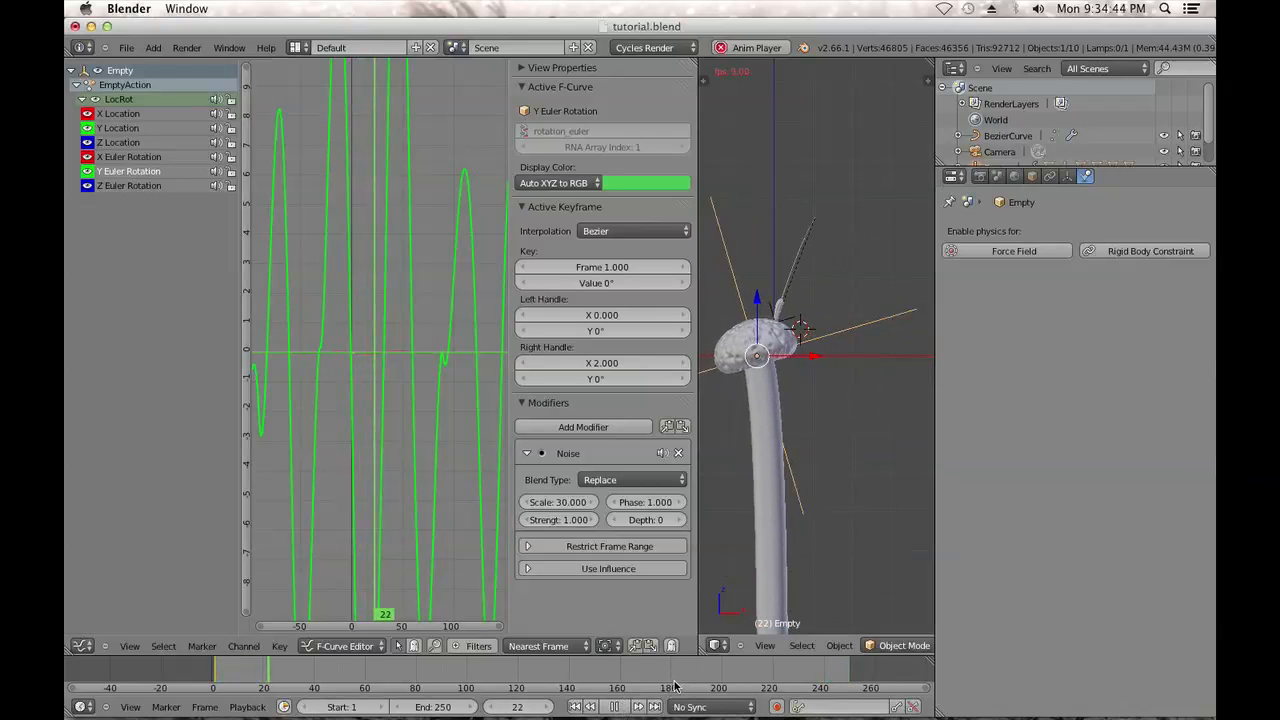
{"action": "key", "text": "alt+a"}
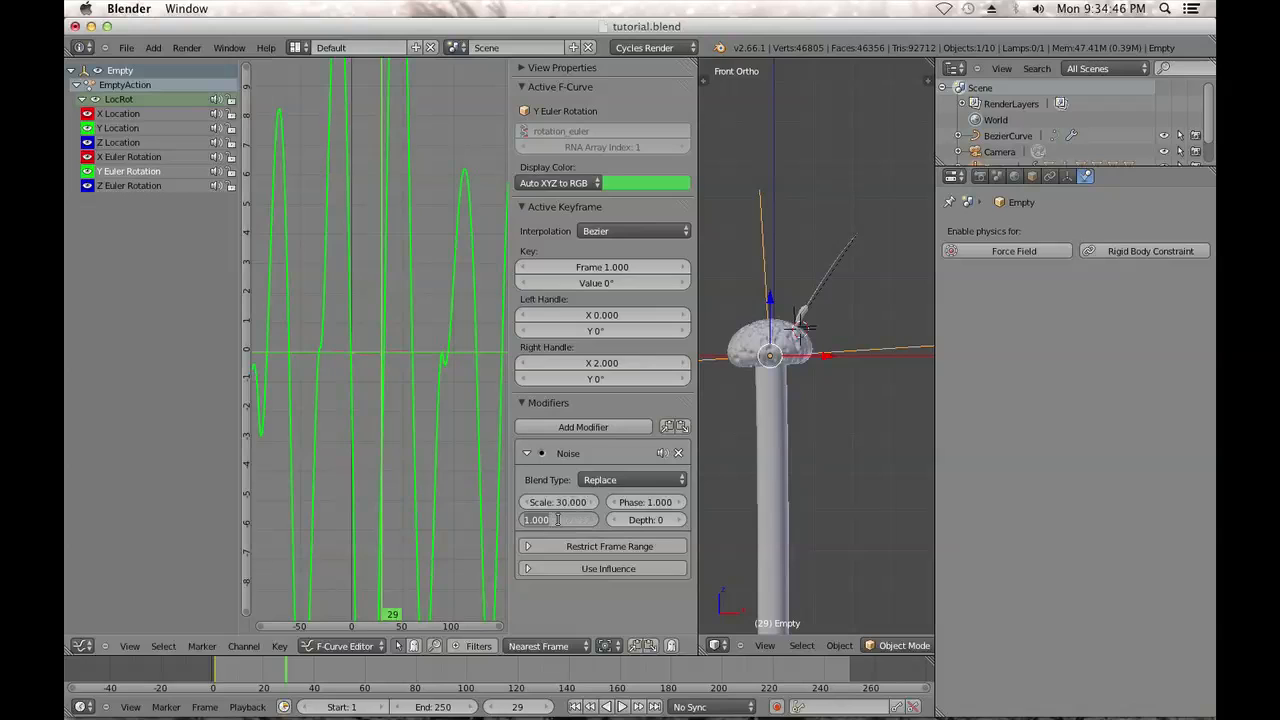
Try a Y Euler Rotation noise strength of 0.6 with playback from the first frame, and reduce the strength to 0.5
{"action": "key", "text": "Return"}
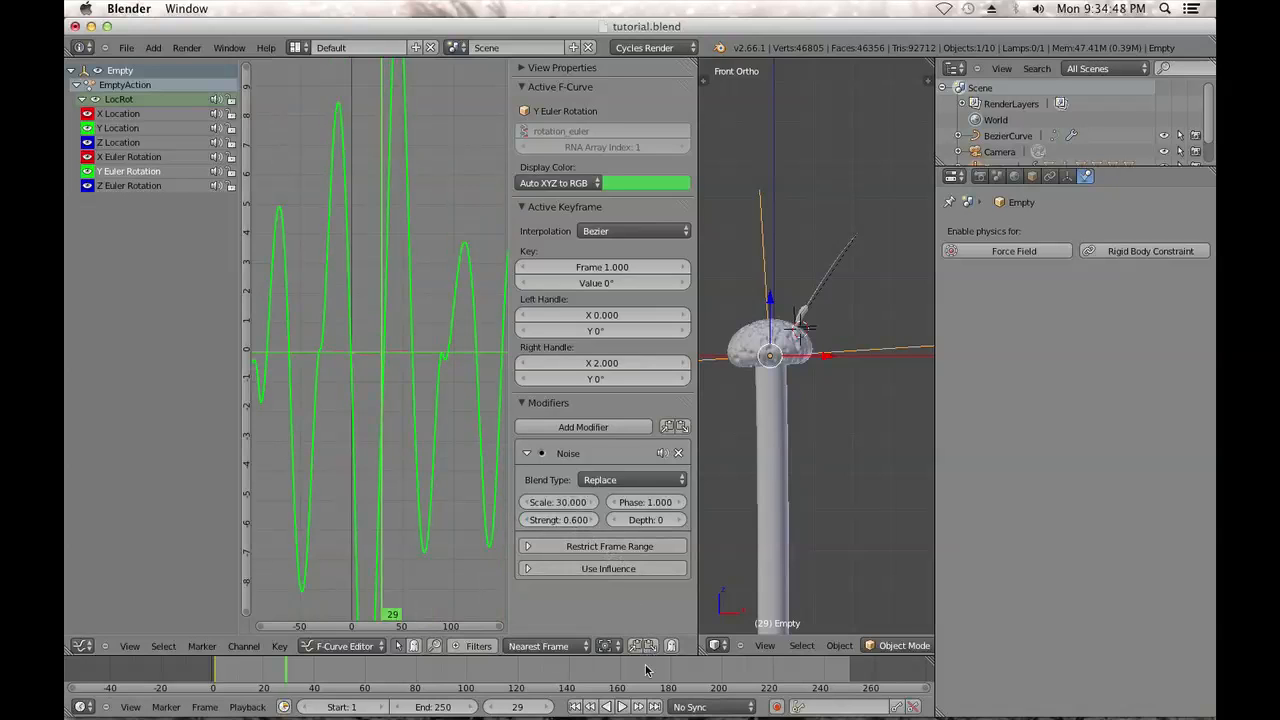
{"action": "left_click", "coordinate": [580, 707]}
{"action": "left_click", "coordinate": [620, 707]}
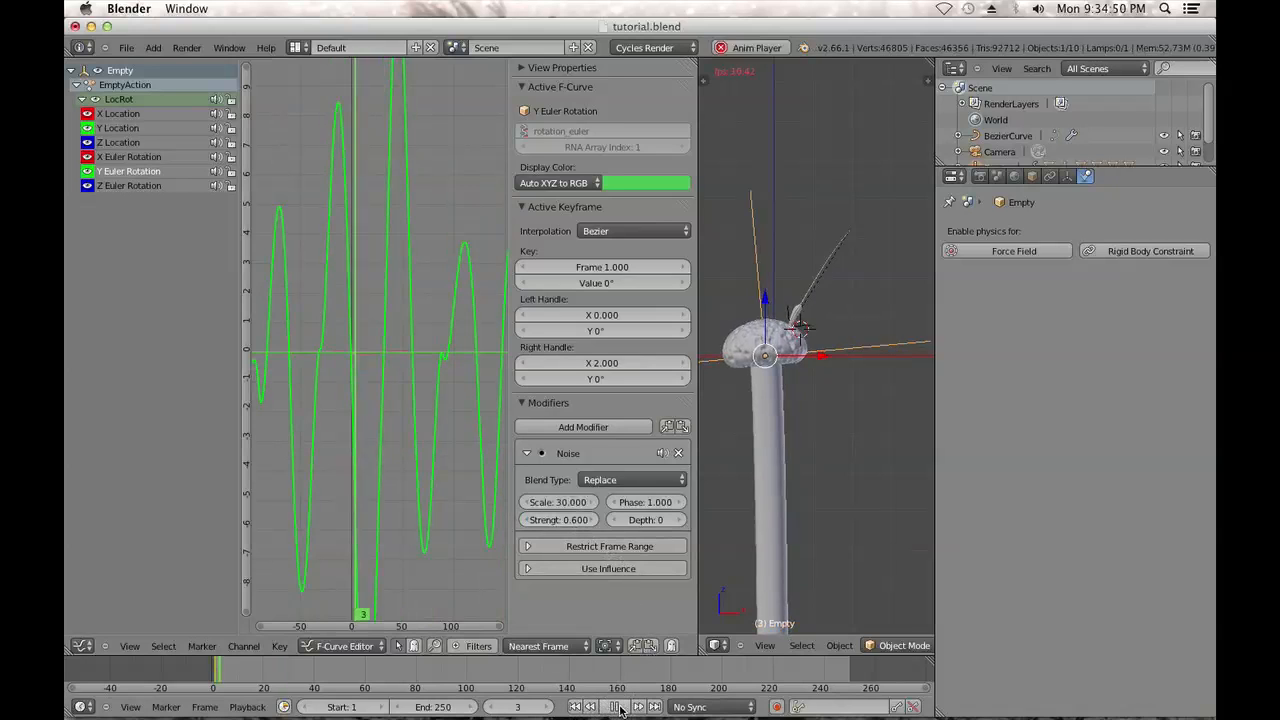
{"action": "left_click", "coordinate": [620, 707]}
{"action": "left_click", "coordinate": [560, 520]}
{"action": "type", "text": "0.5"}
{"action": "key", "text": "Return"}
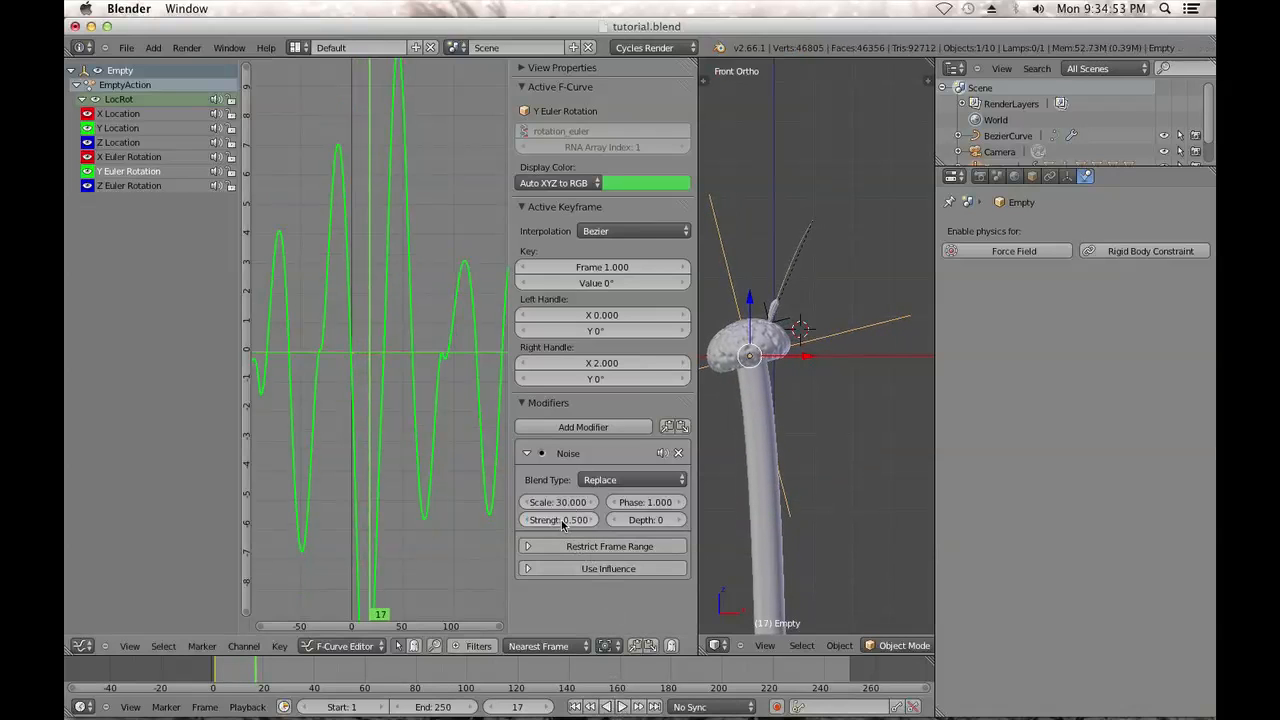
Quit Photoshop Elements and return to the Blender scene
{"action": "right_click", "coordinate": [575, 692]}
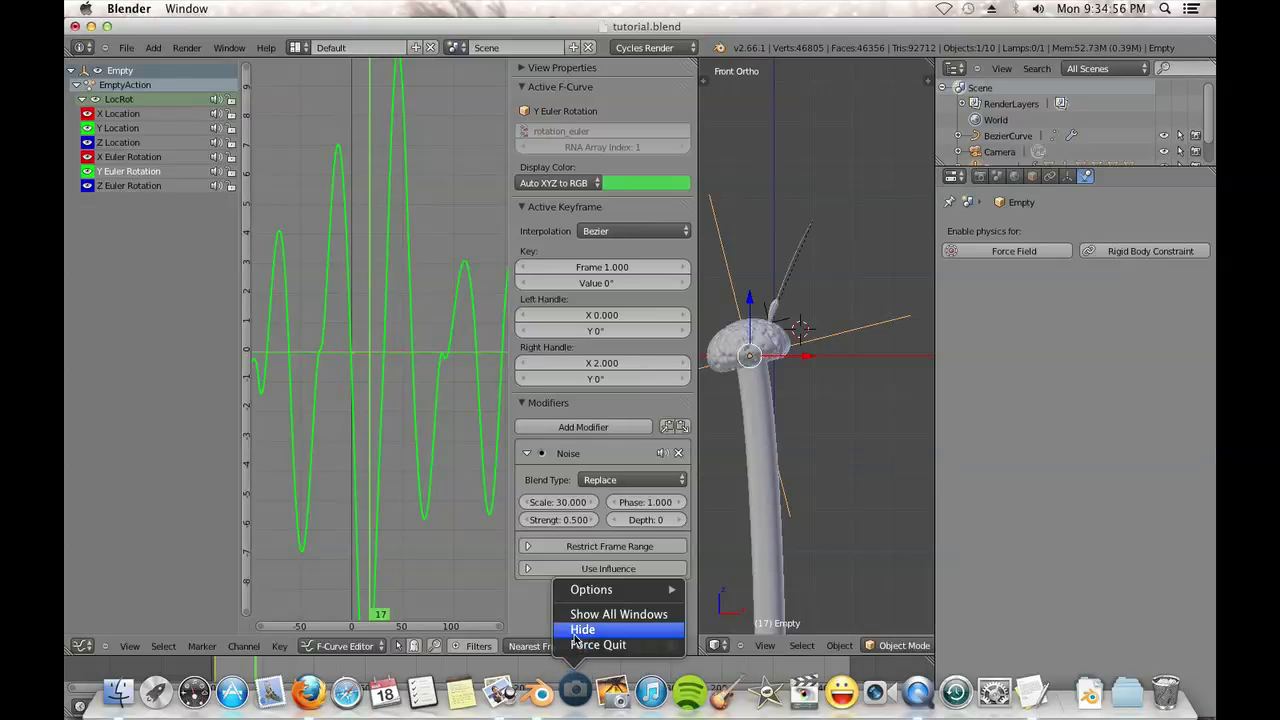
{"action": "left_click", "coordinate": [574, 660]}
{"action": "left_click", "coordinate": [718, 681]}
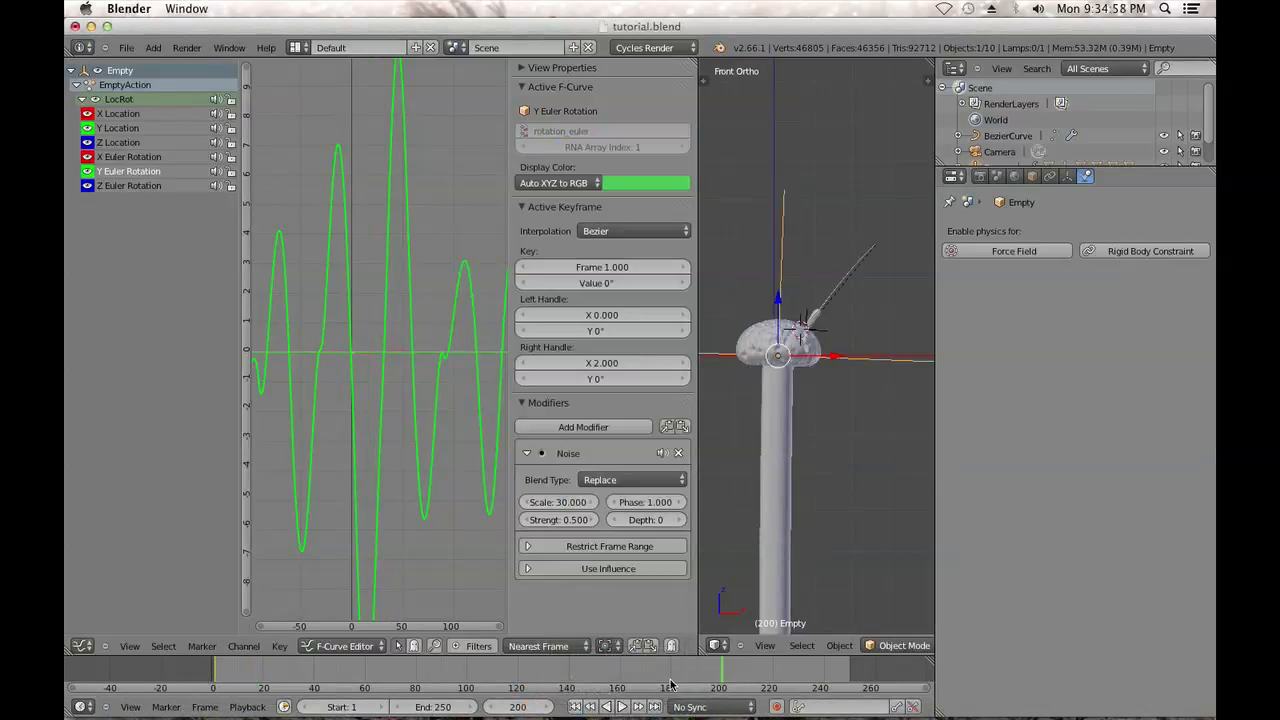
{"action": "mouse_move", "coordinate": [575, 700]}
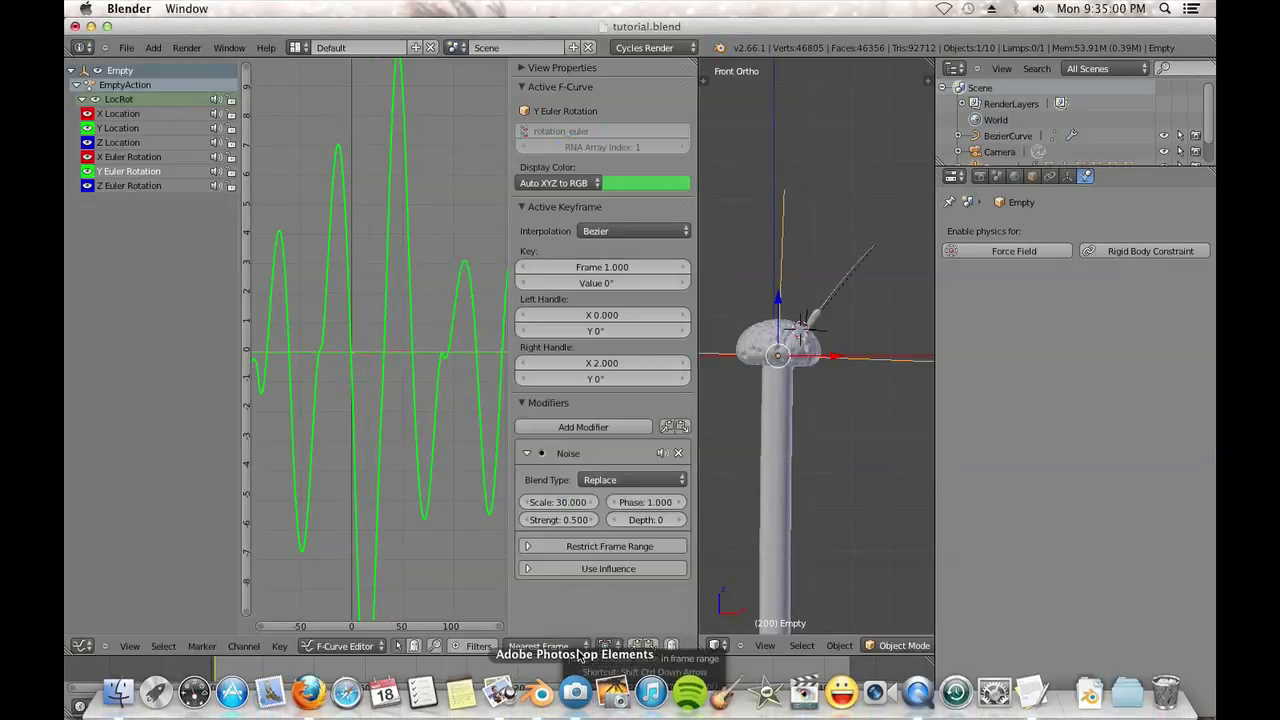
{"action": "right_click", "coordinate": [583, 699]}
{"action": "left_click", "coordinate": [584, 700]}
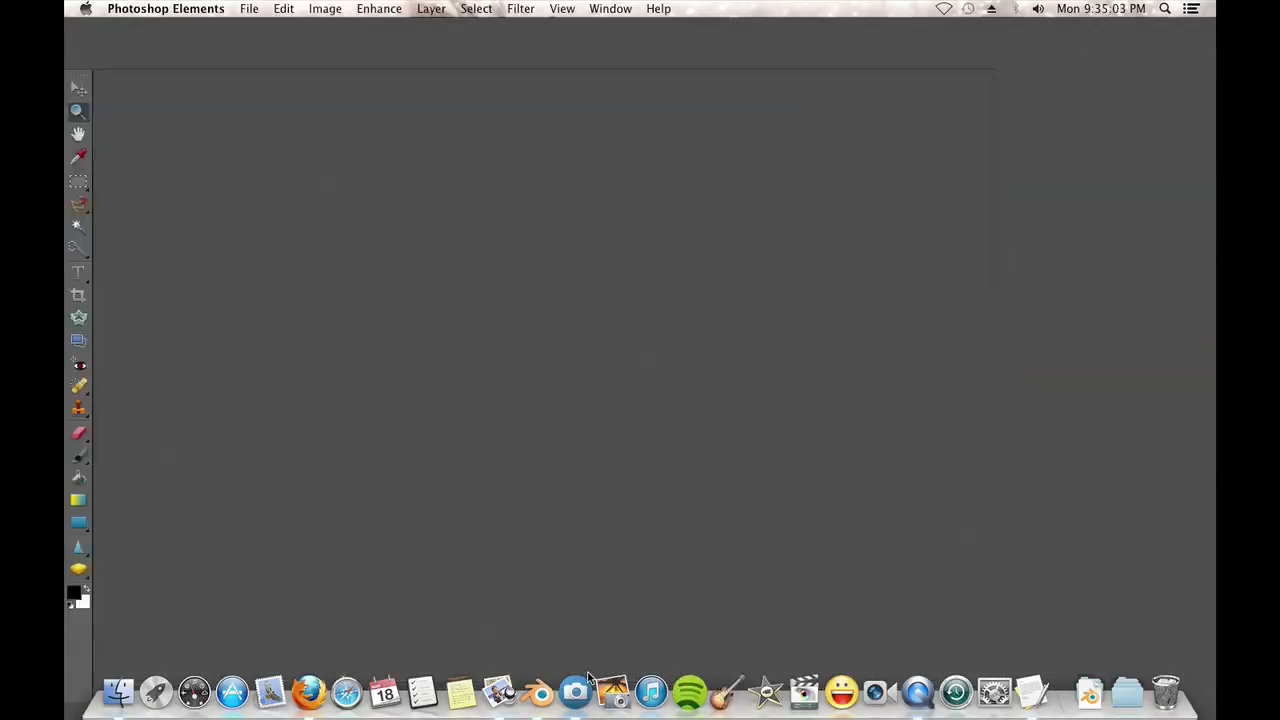
{"action": "right_click", "coordinate": [584, 688]}
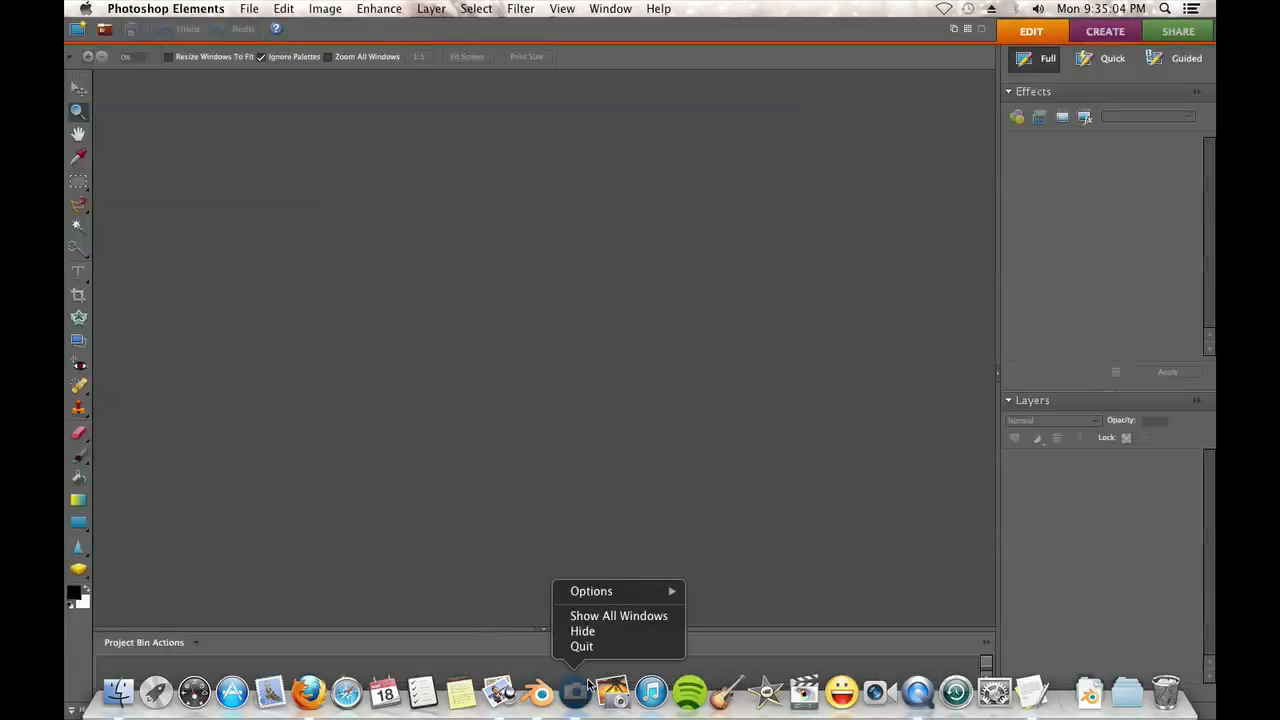
{"action": "left_click", "coordinate": [584, 647]}
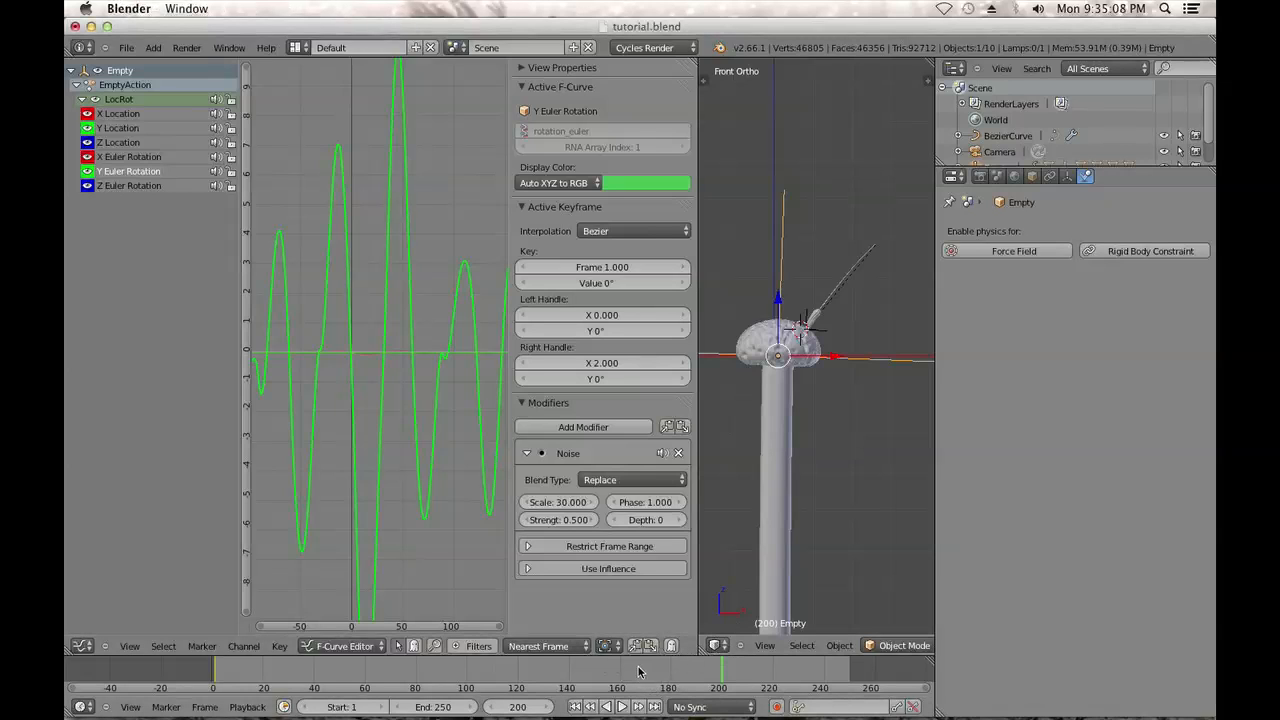
Play the animation to check the reduced sway, and expand the 3D view over the F-Curve editor
{"action": "left_click", "coordinate": [622, 707]}
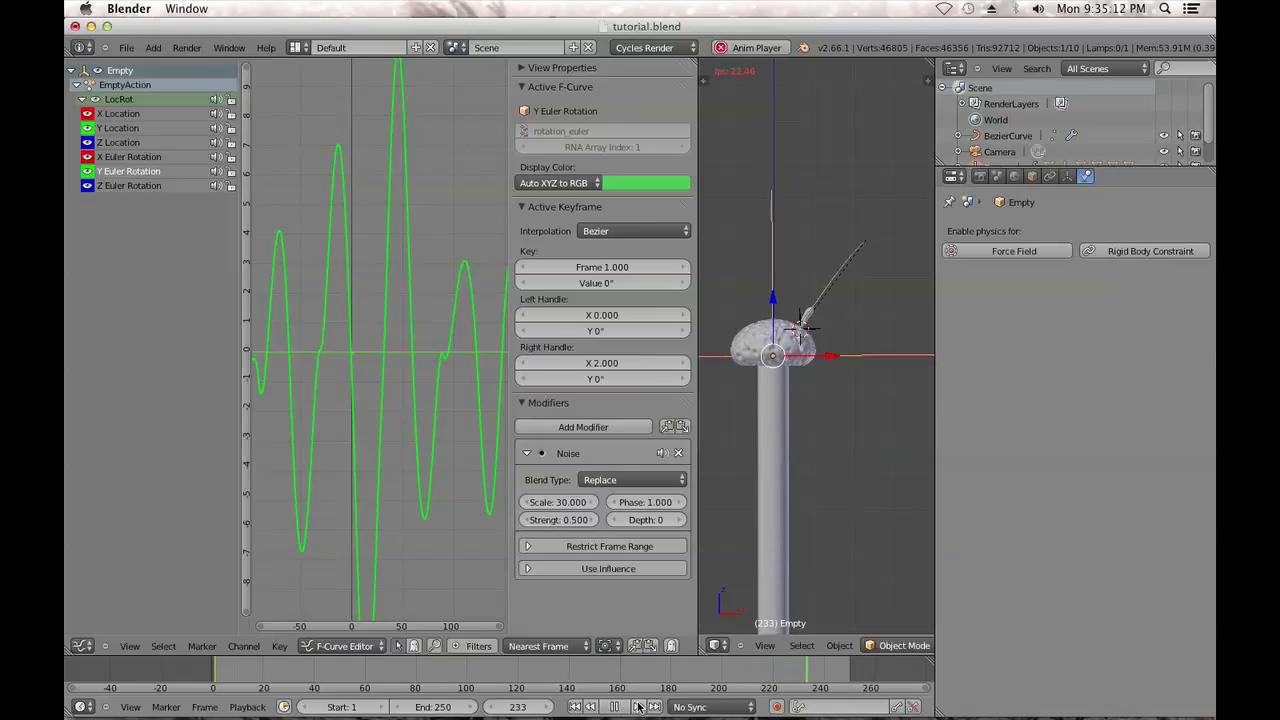
{"action": "left_click", "coordinate": [620, 707]}
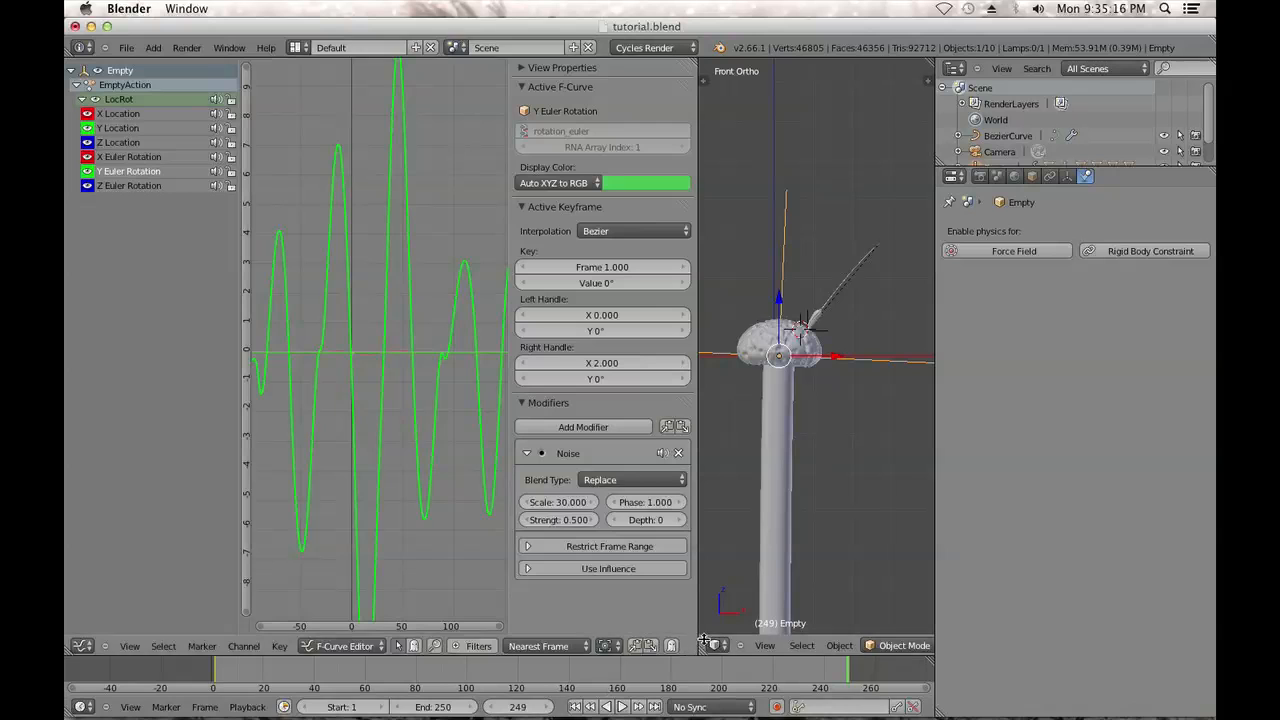
{"action": "left_click_drag", "start_coordinate": [703, 648], "coordinate": [475, 558]}
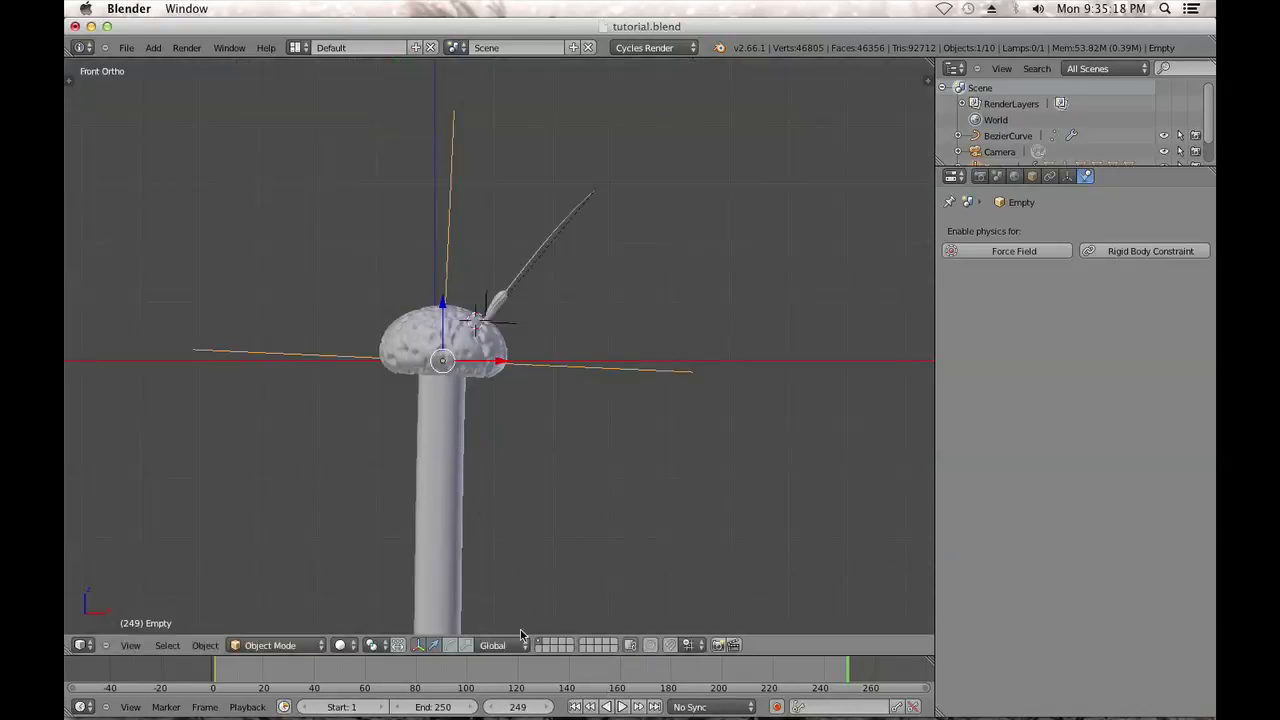
Unhide the leaves and the seed's hair, play the animation from the first frame, and return to frame 1
{"action": "left_click", "coordinate": [576, 707]}
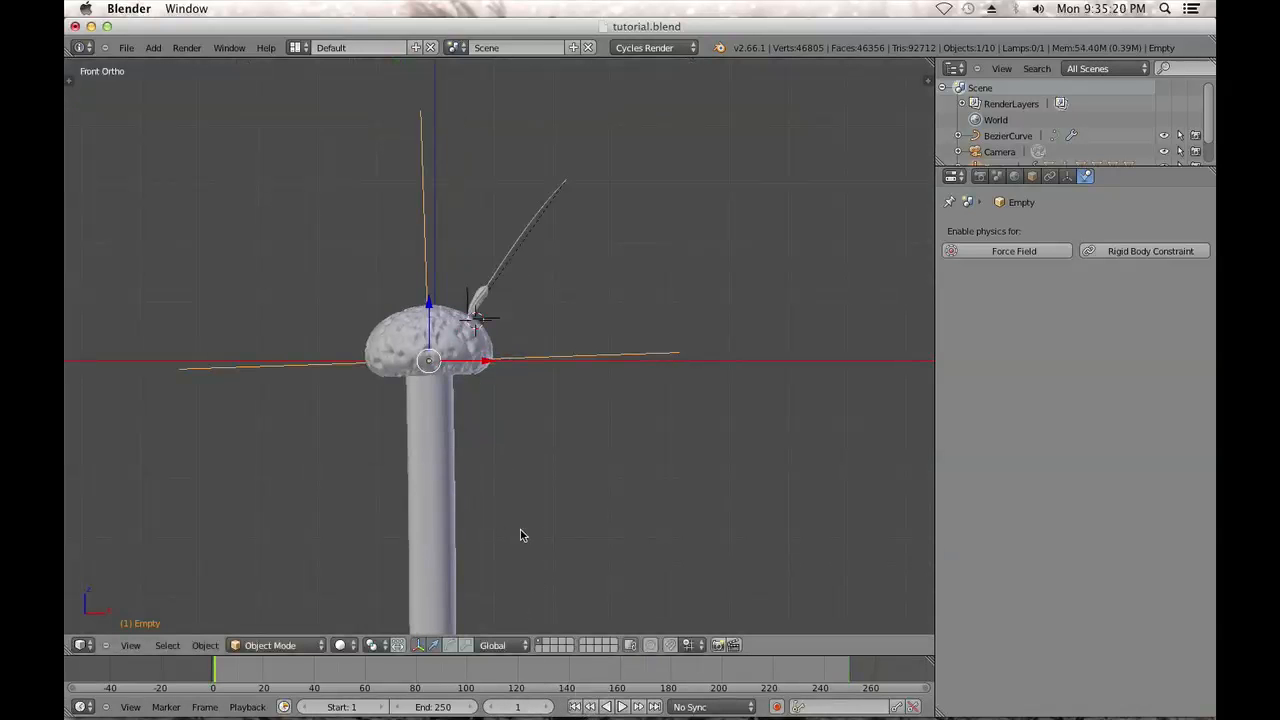
{"action": "left_click", "coordinate": [620, 707]}
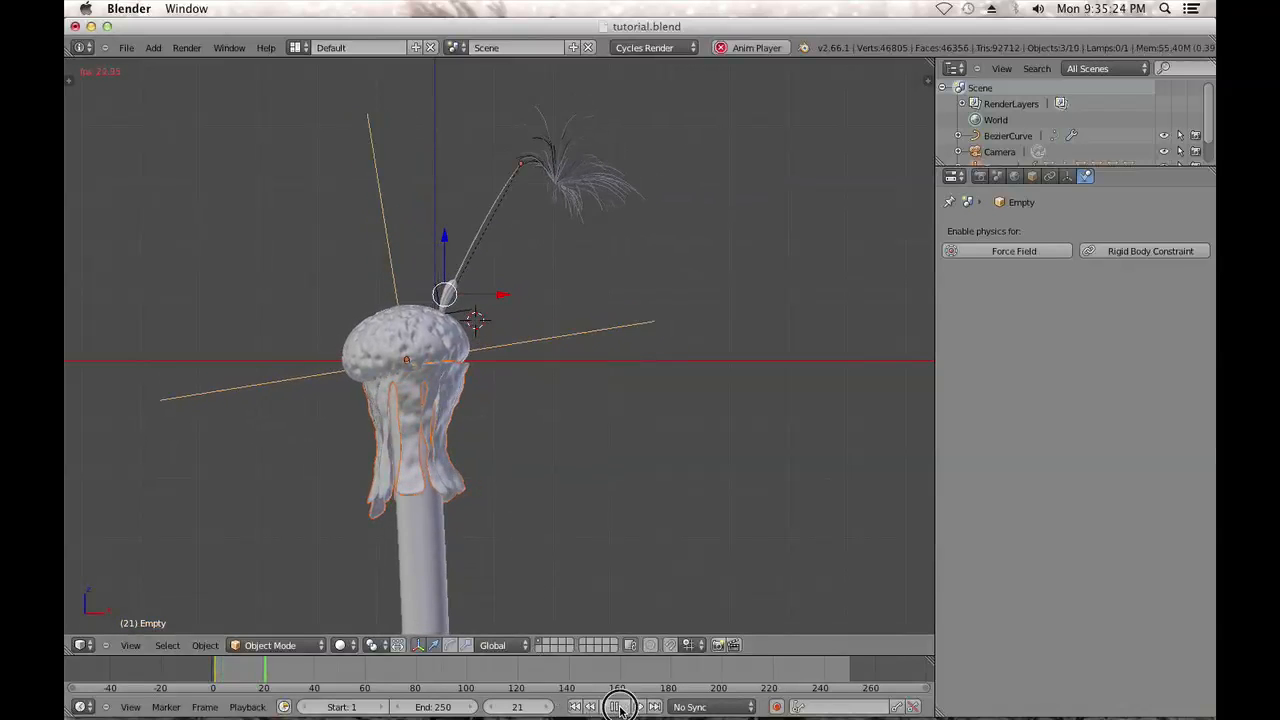
{"action": "left_click", "coordinate": [577, 707]}
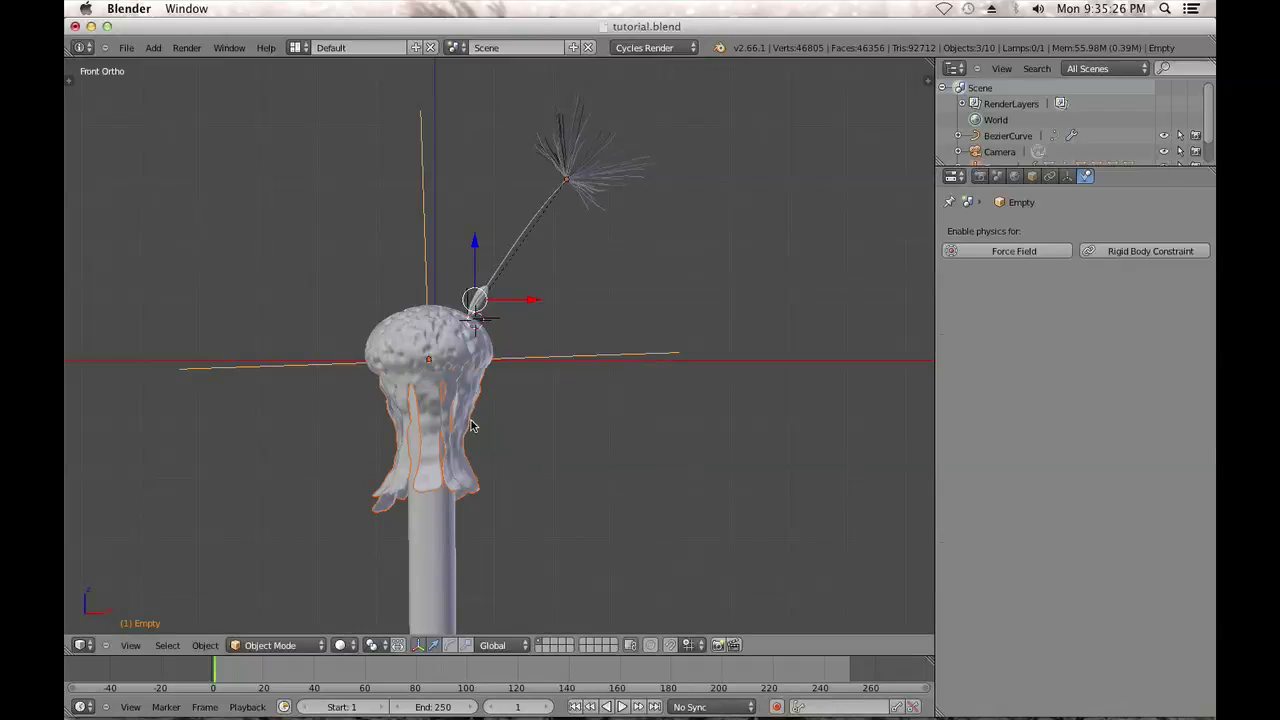
Set the cloth quality of the leaves under the flower head to 6 steps, and play the simulation to check it
{"action": "right_click", "coordinate": [473, 427]}
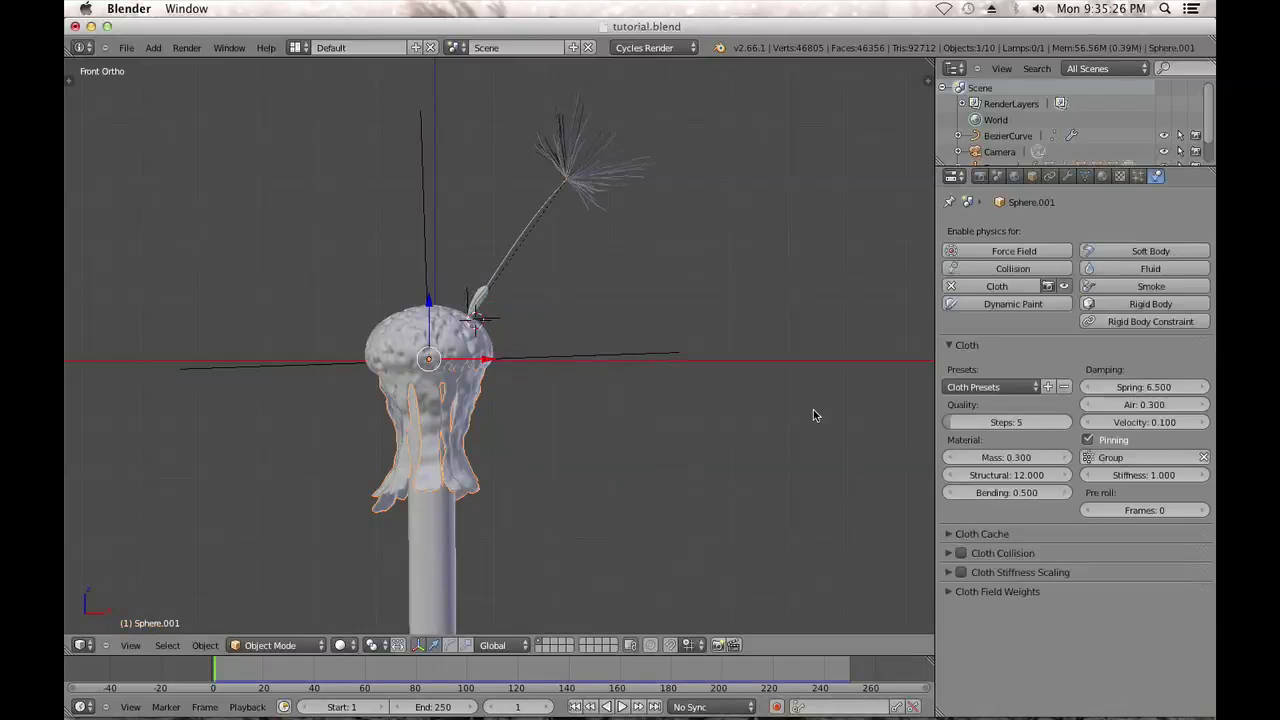
{"action": "left_click", "coordinate": [1010, 422]}
{"action": "key", "text": "Return"}
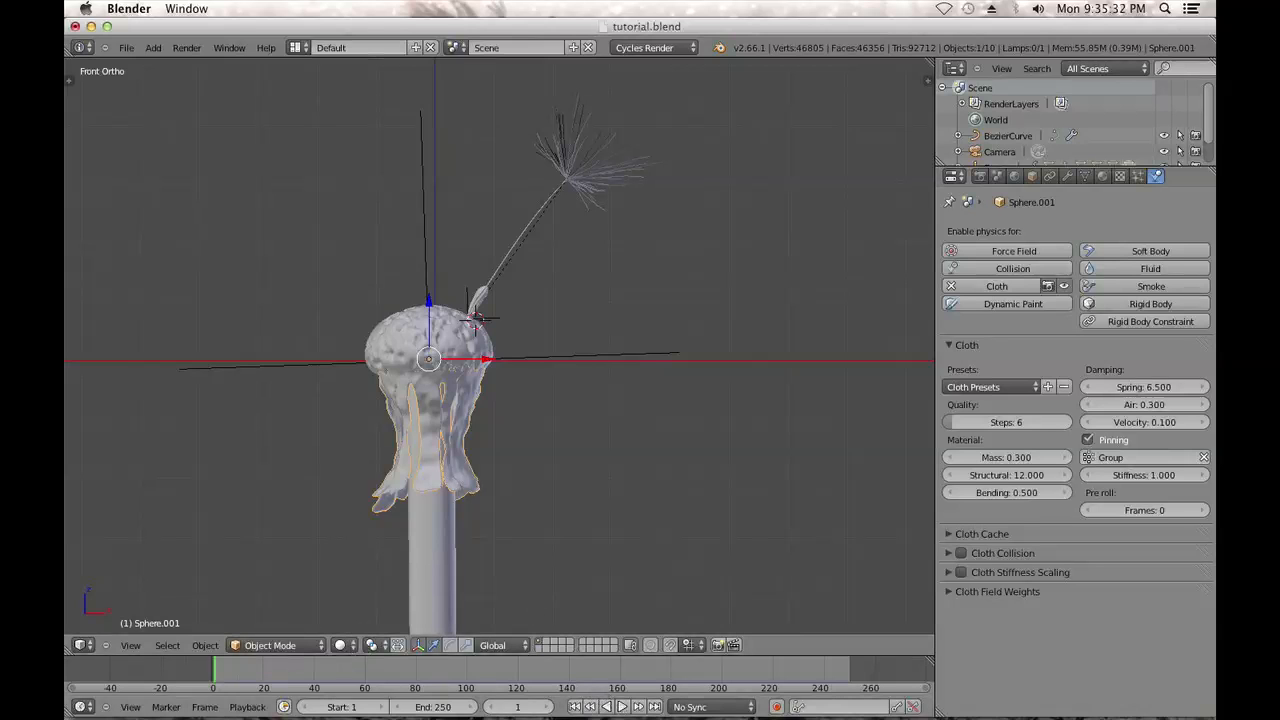
{"action": "left_click", "coordinate": [618, 707]}
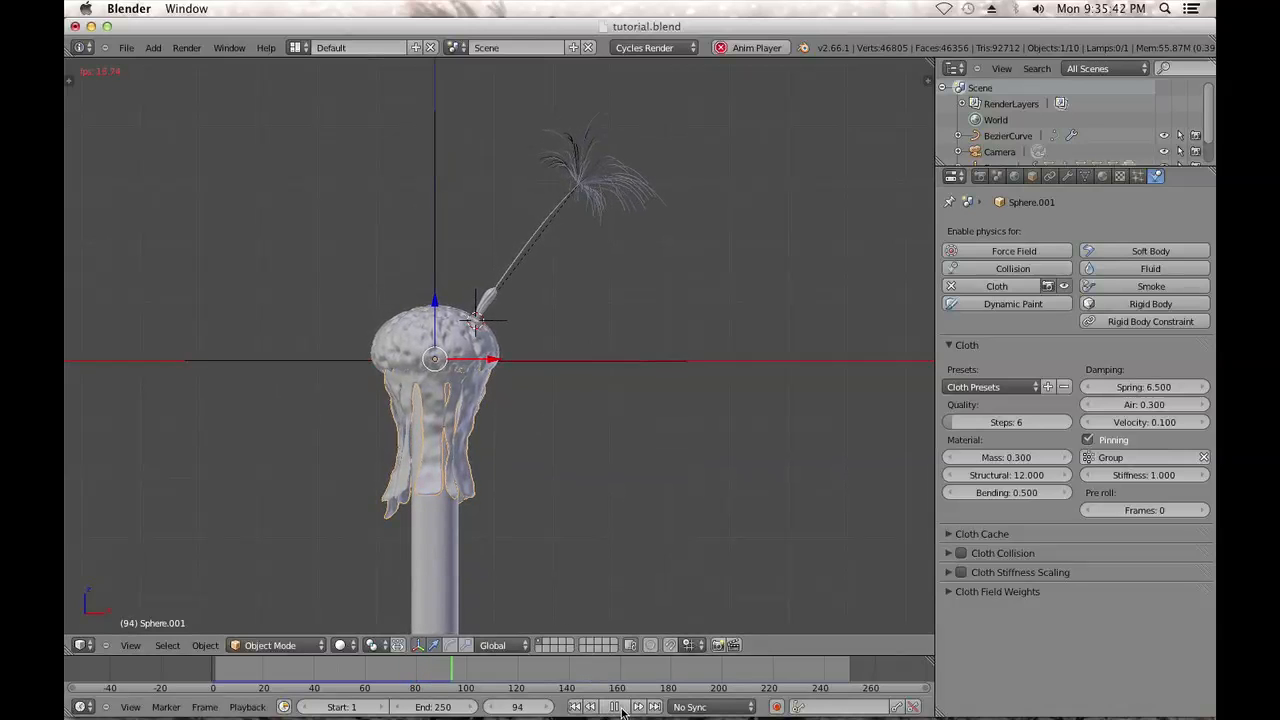
{"action": "key", "text": "alt+a"}
Select the hair emitter at the stalk's tip, show its particle settings, and play its hair dynamics from the first frame
{"action": "right_click", "coordinate": [593, 187]}
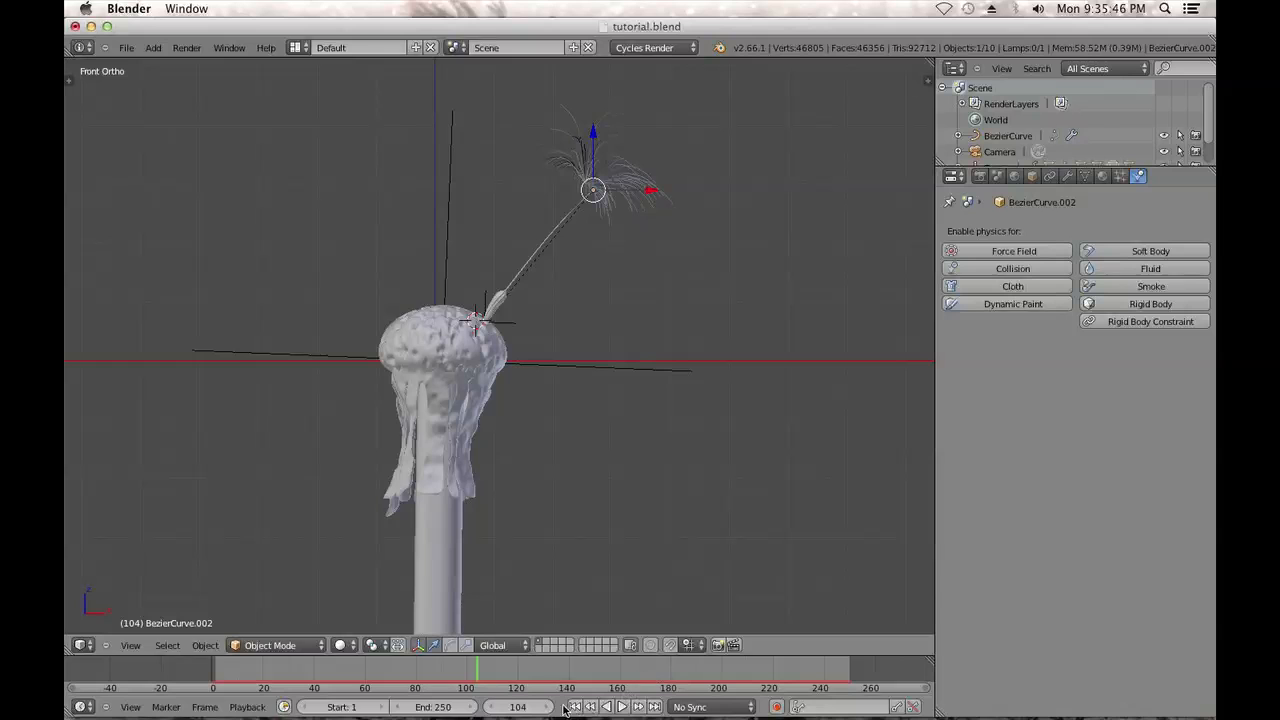
{"action": "left_click", "coordinate": [575, 707]}
{"action": "left_click", "coordinate": [1120, 176]}
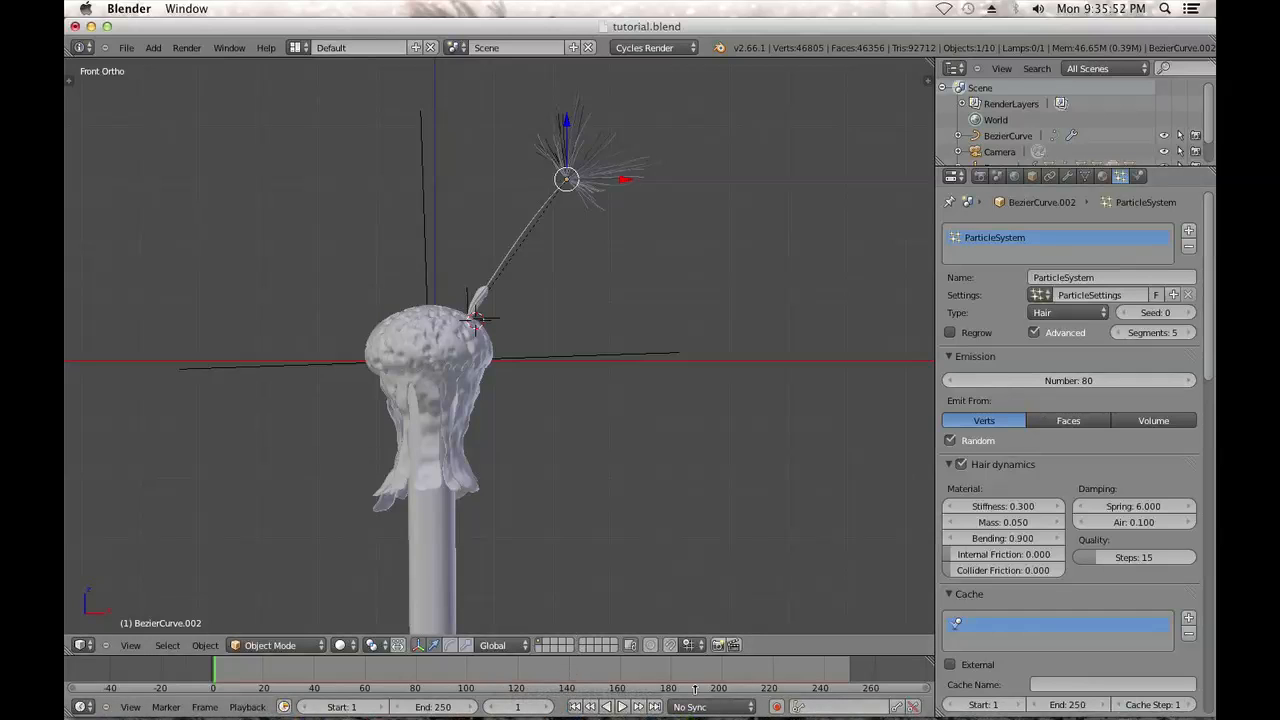
{"action": "left_click", "coordinate": [618, 707]}
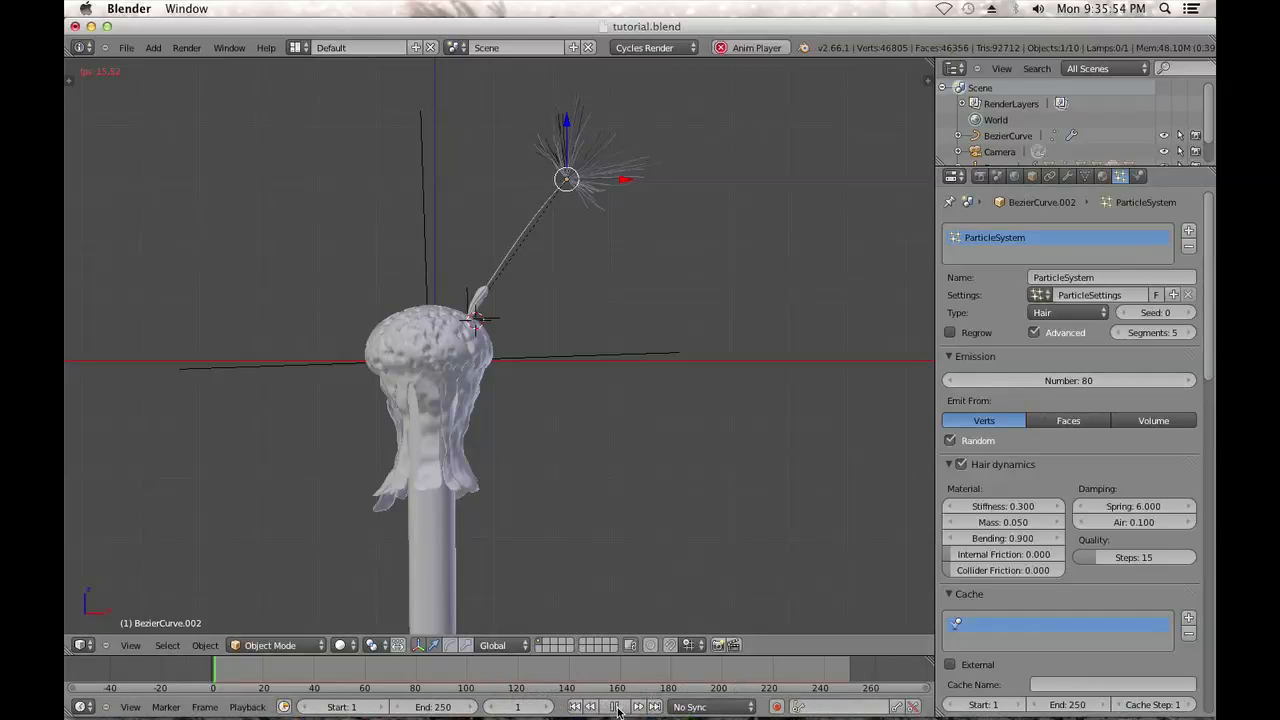